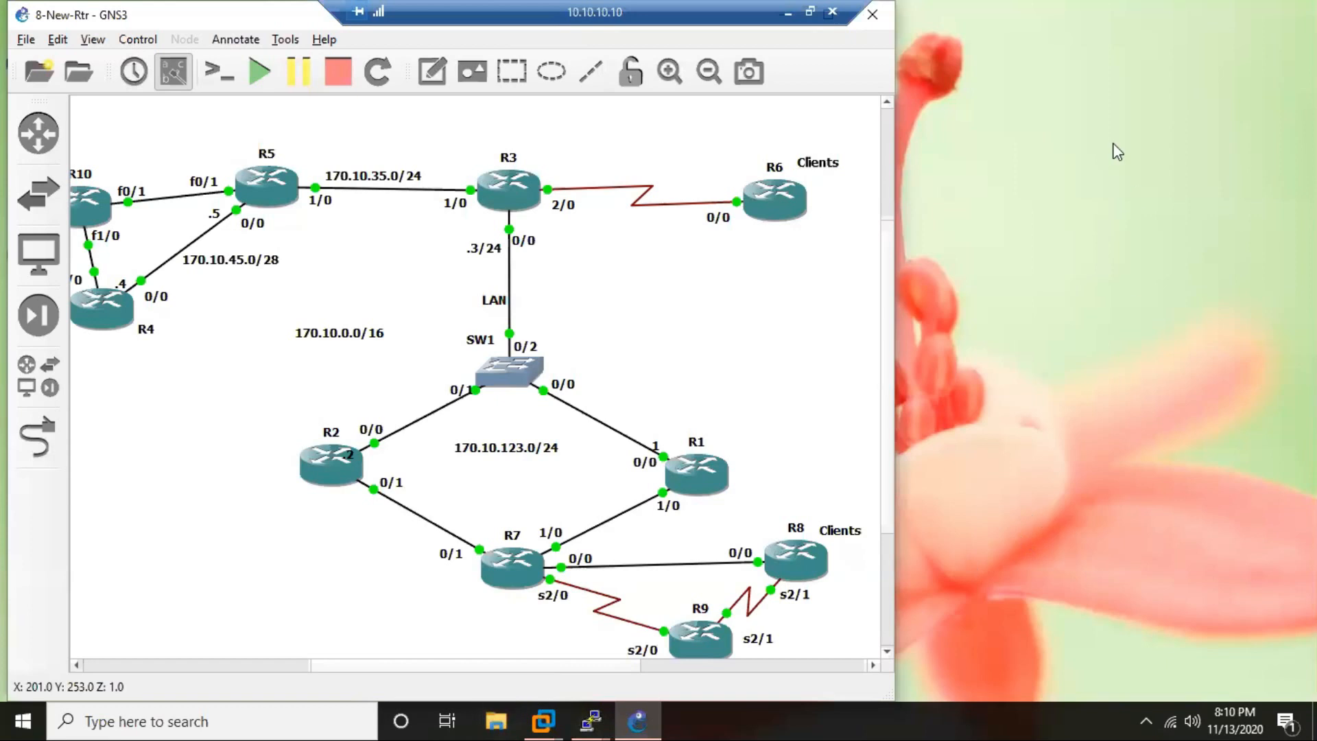
Create a new text document on the desktop and name it IPSec-SVTi.
right_click(976, 199)
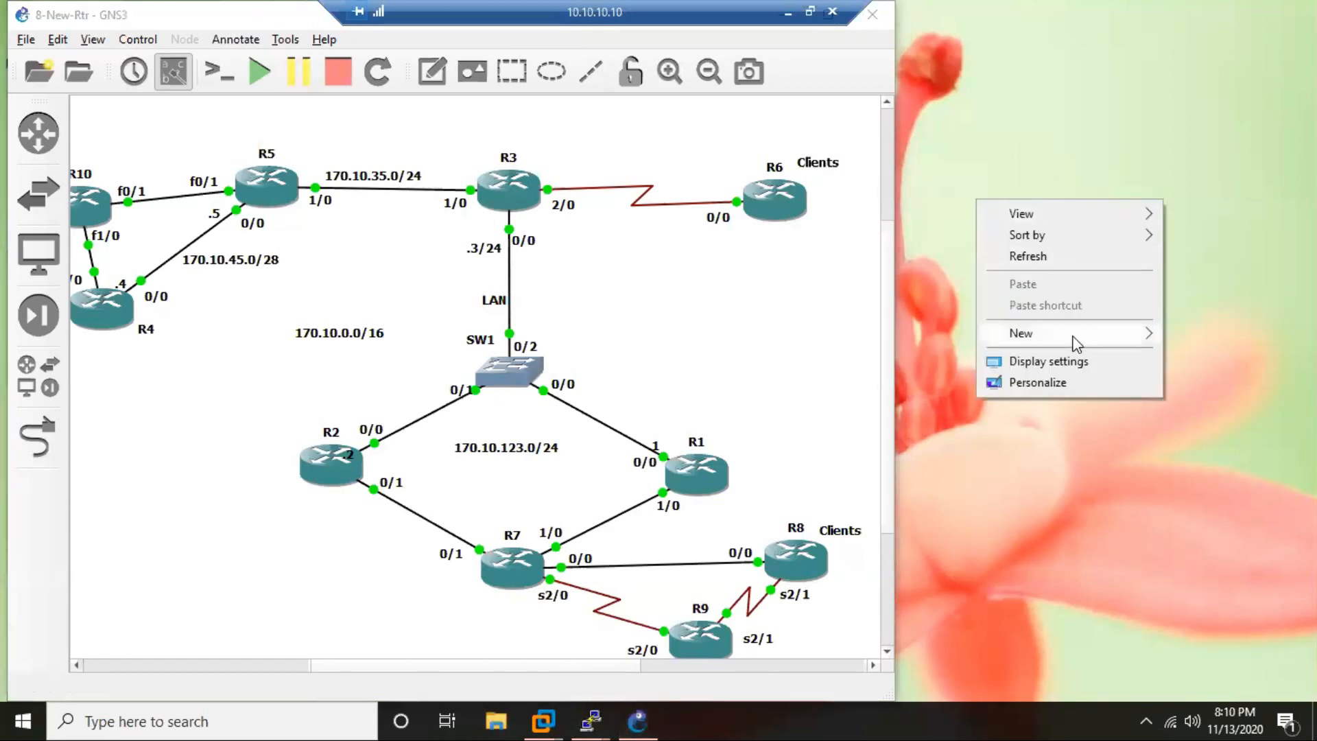
mouse_move(1074, 339)
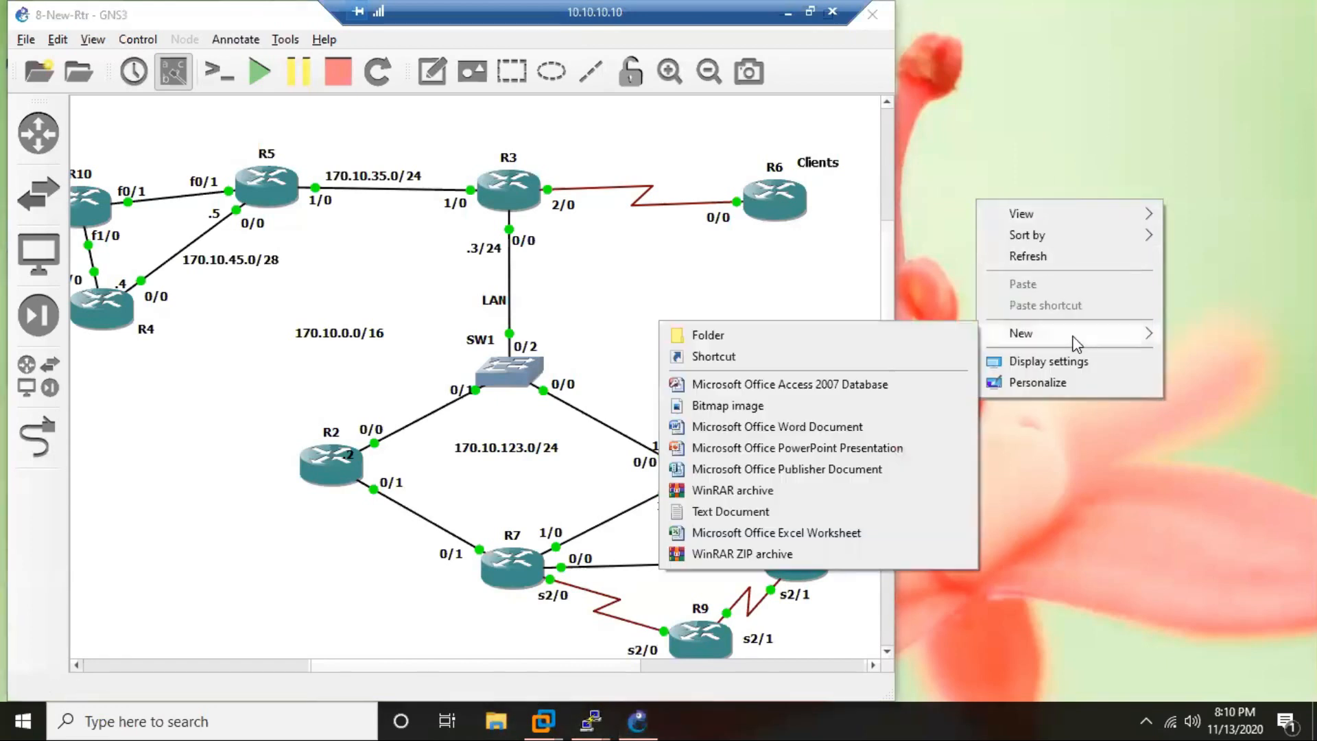
click(766, 513)
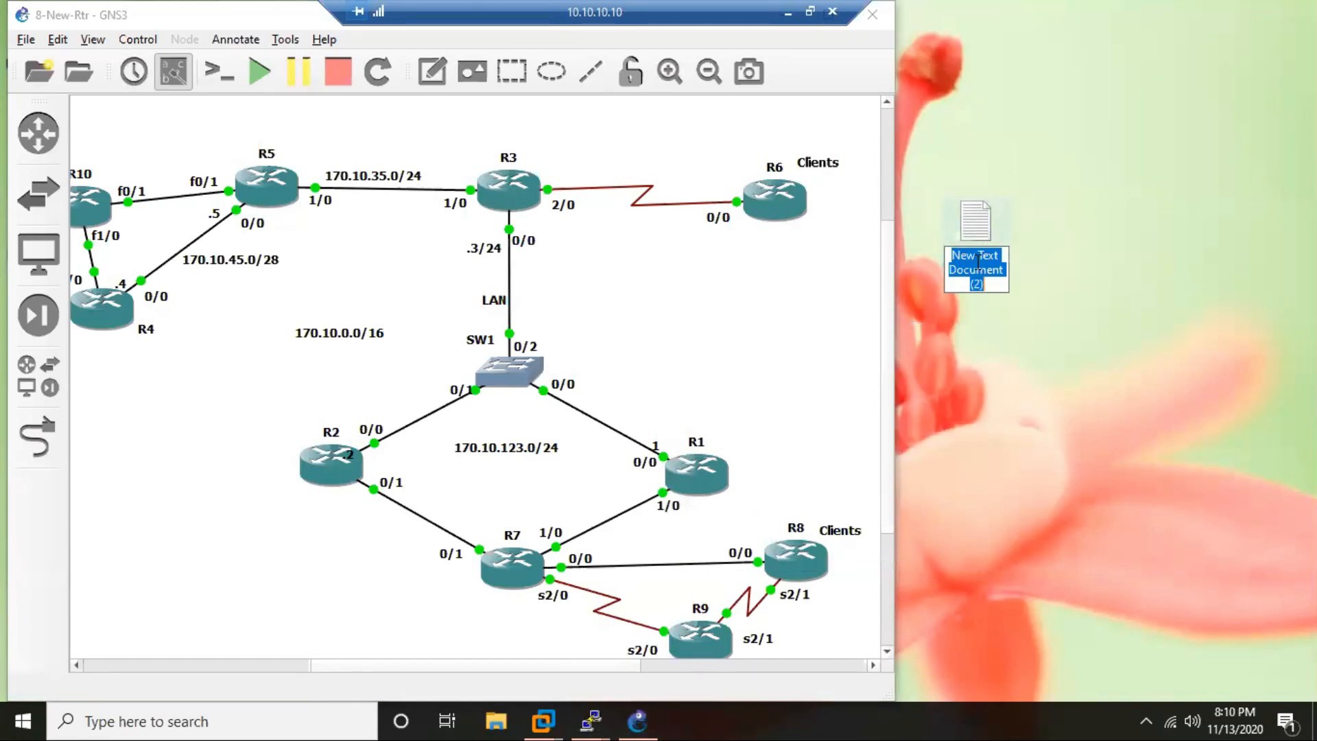
text(IPS)
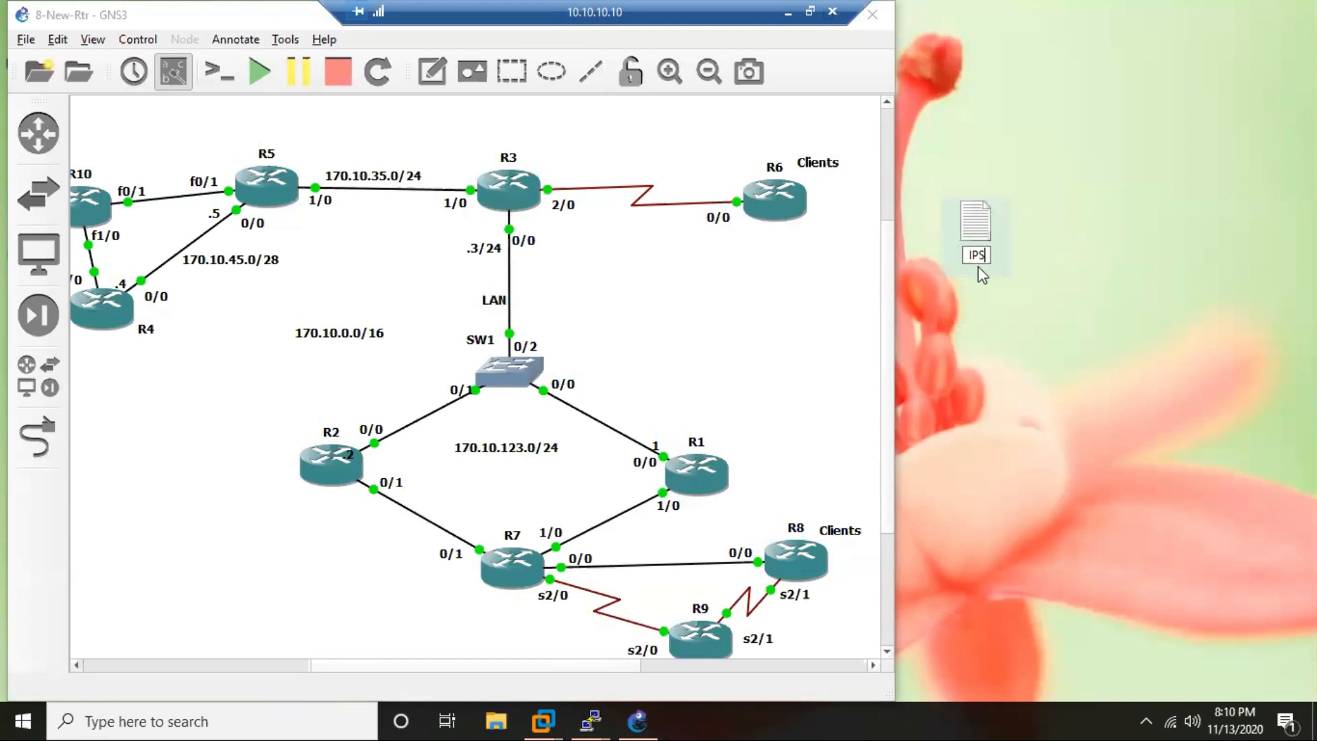
text(ec-SVTi)
key(Return)
Open the IPSec-SVTi file, place its window beside the topology, and write the heading "Task".
double_click(981, 223)
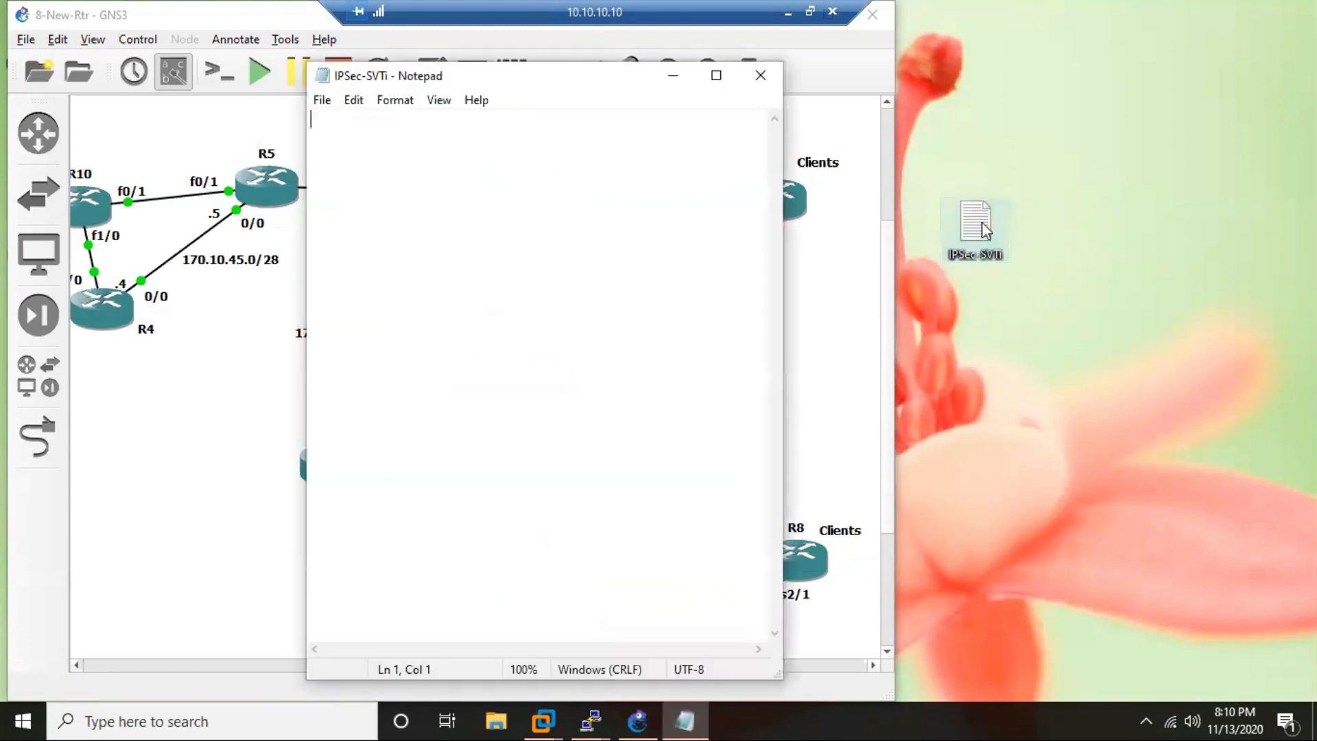
drag(569, 83, 1081, 59)
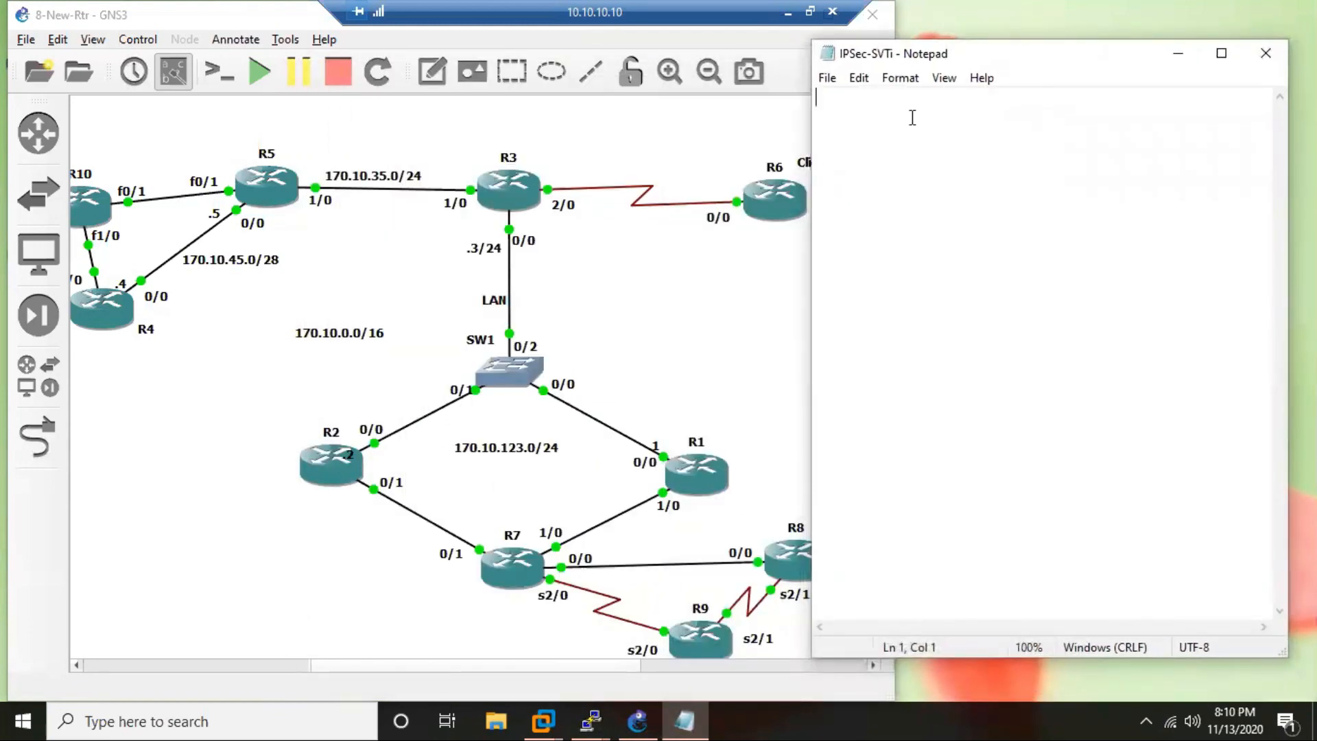
text(TAsk)
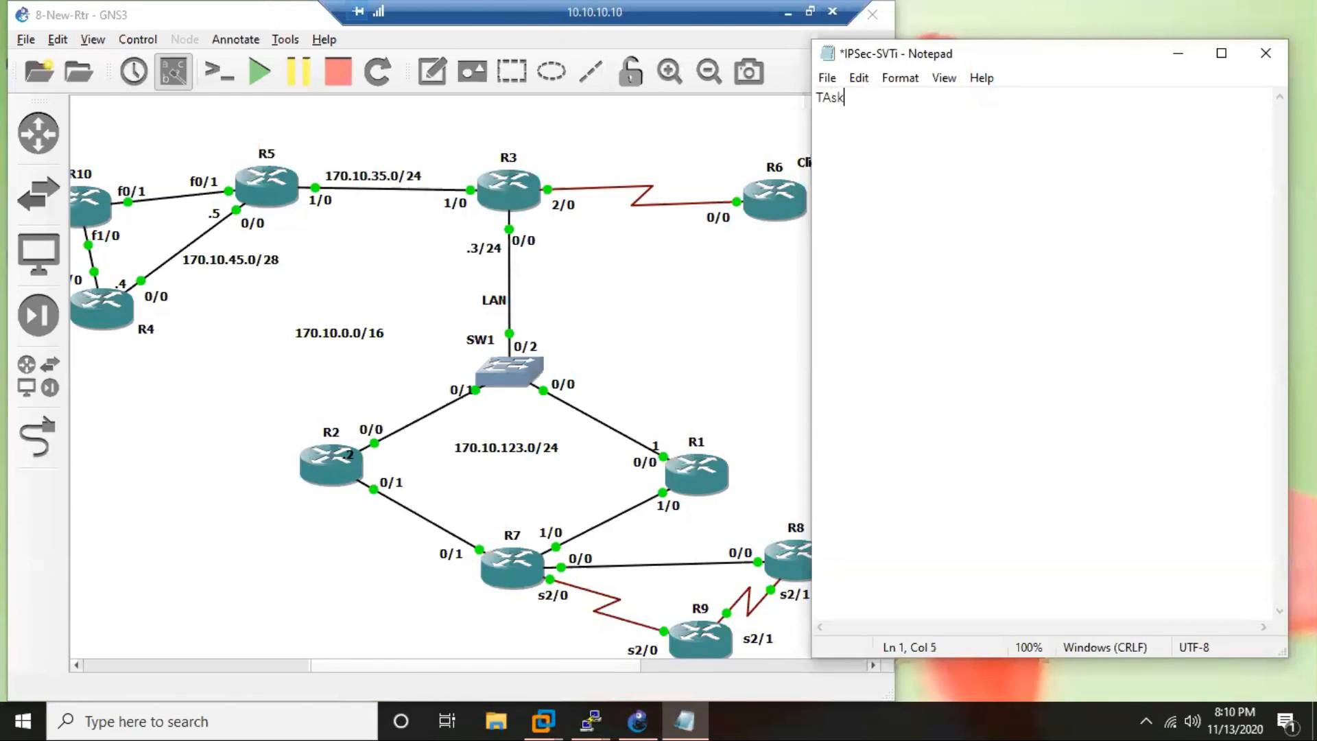
key(BackSpace)
key(BackSpace)
text(ask)
key(Return)
key(Return)
Below the heading, write "Configure a S2S IPSec VPN" as the start of the task description.
text(Configure)
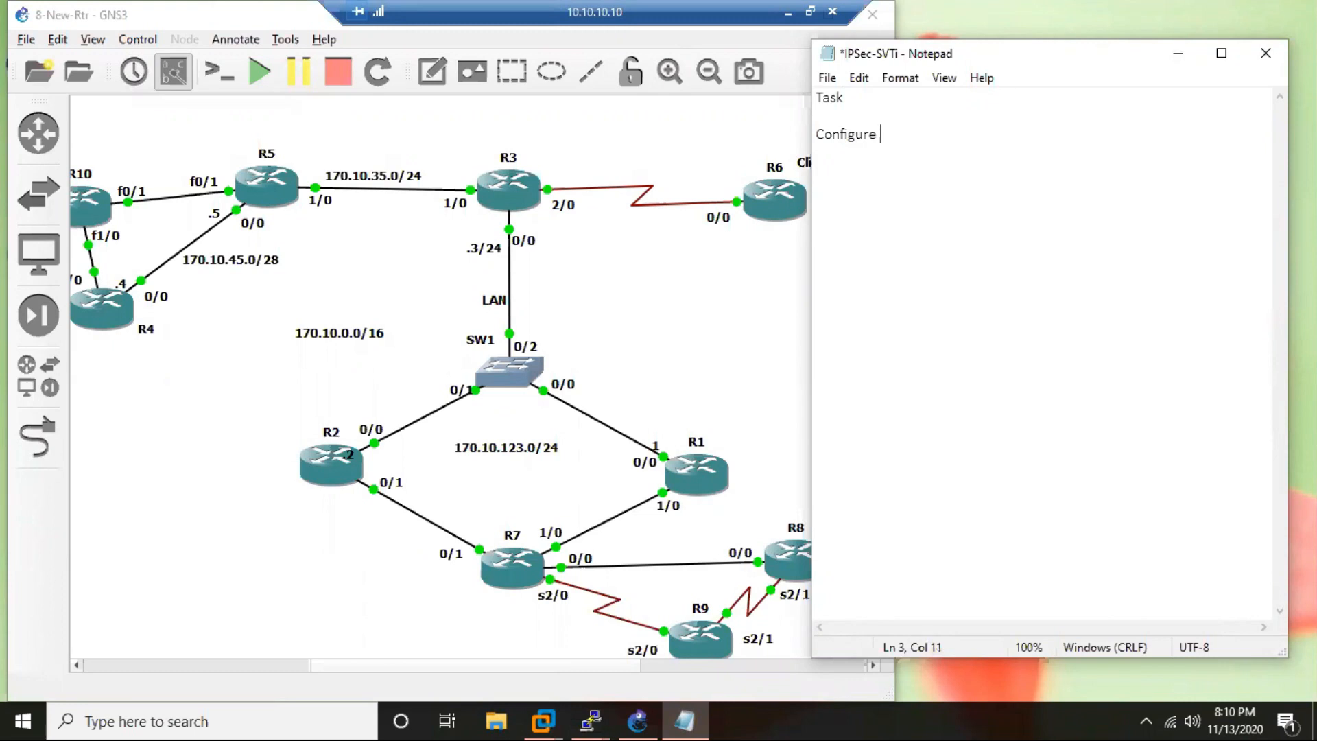
text( a S2S IpSec VPn)
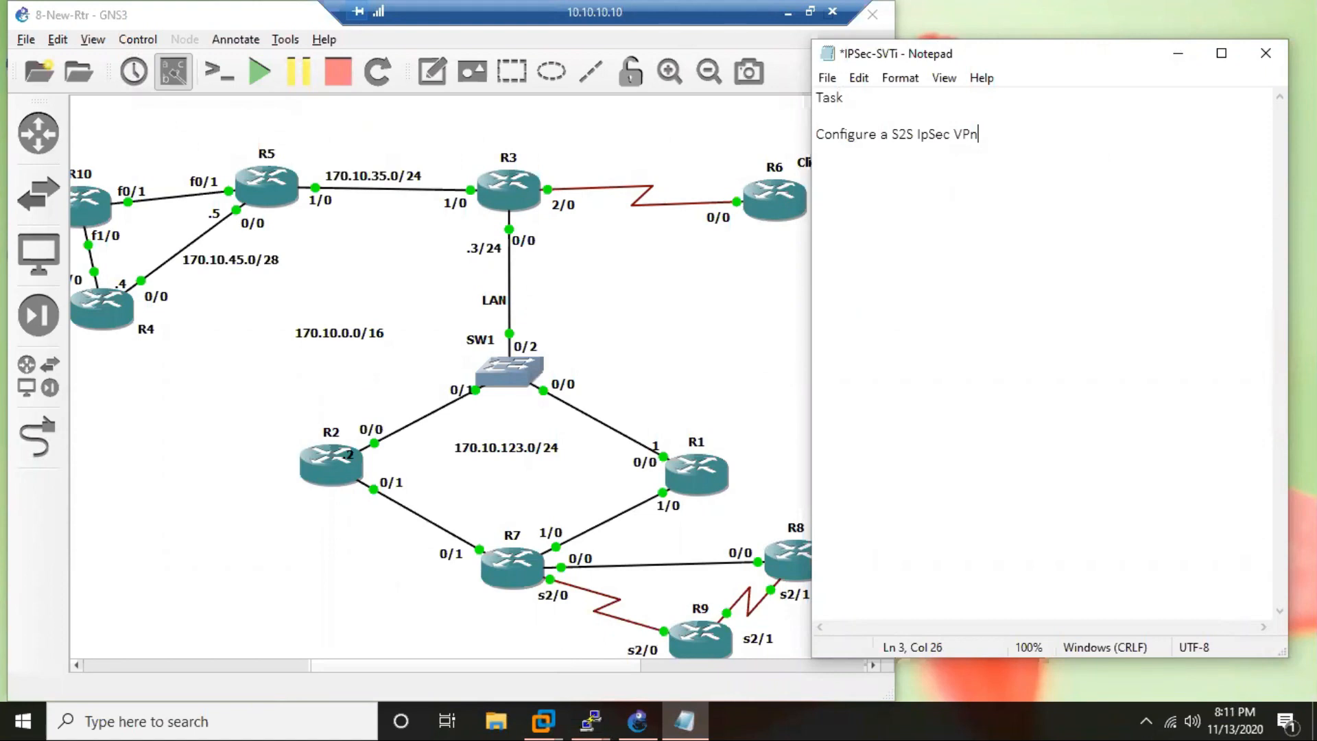
key(Left)
key(Left)
key(Left)
key(Left)
key(BackSpace)
text(P)
key(End)
key(BackSpace)
text(N using Static)
Complete the task sentence with "using Static VTI between R3 and R7".
text(V)
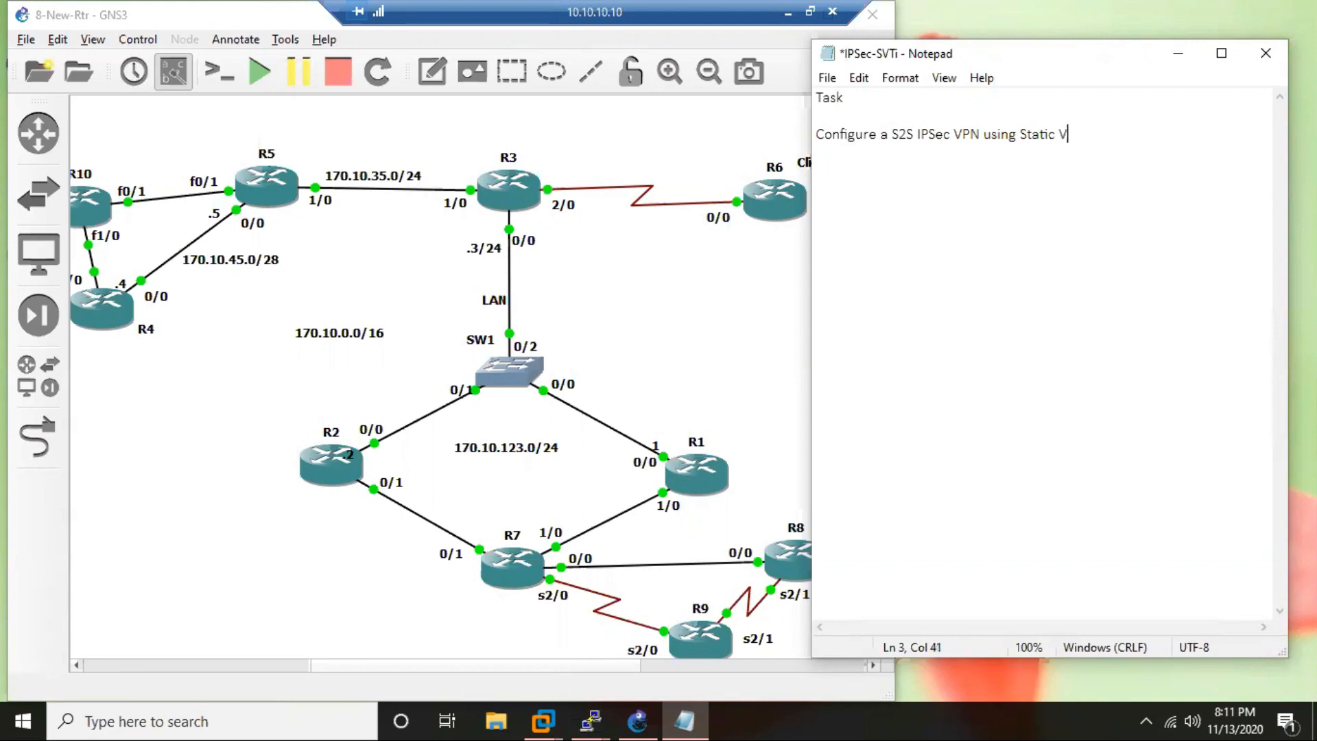
text(TI between R3 a)
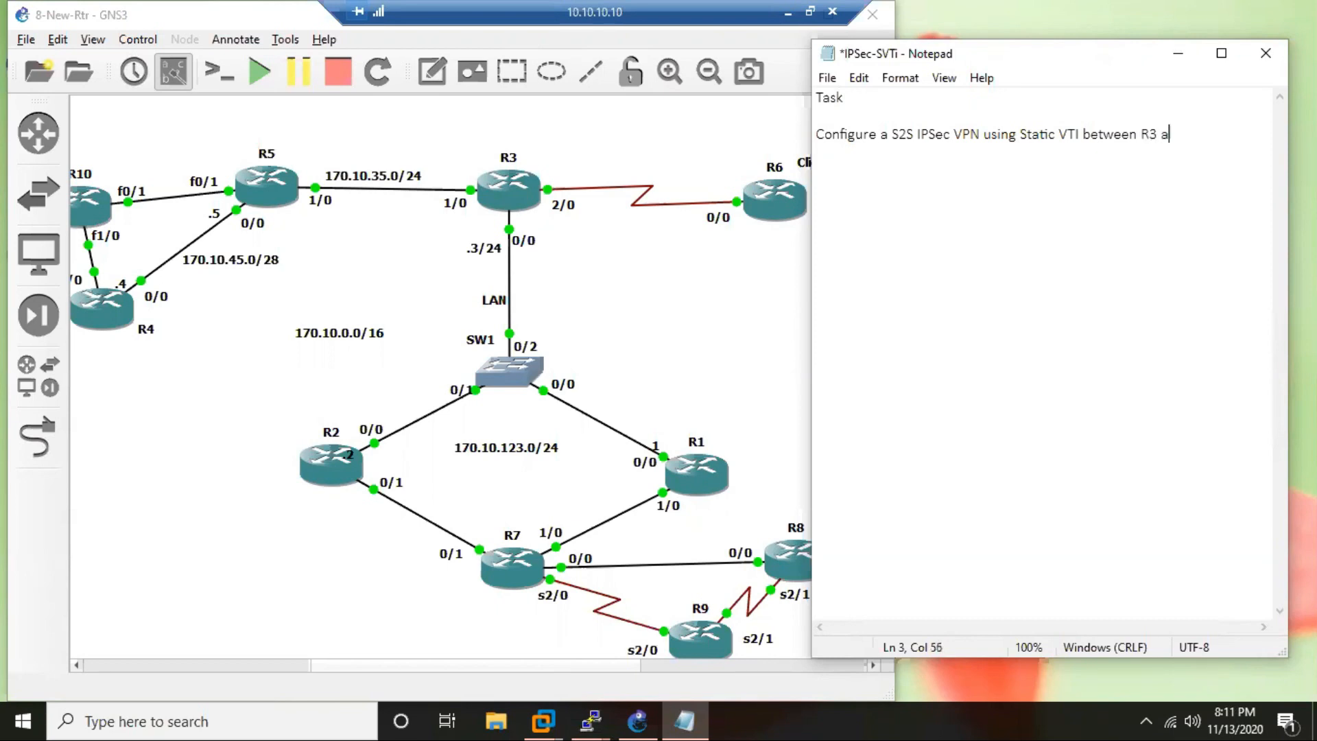
text(nd R7)
Leave a blank line and add the note lines "simple" and "no ACL" below the task sentence.
key(Return)
key(Return)
text(simo)
key(BackSpace)
text(ple)
key(Return)
text(no ACL)
key(Return)
Add the note line "No Crypto Maps needed" and capitalise "No" in the ACL line.
text(No)
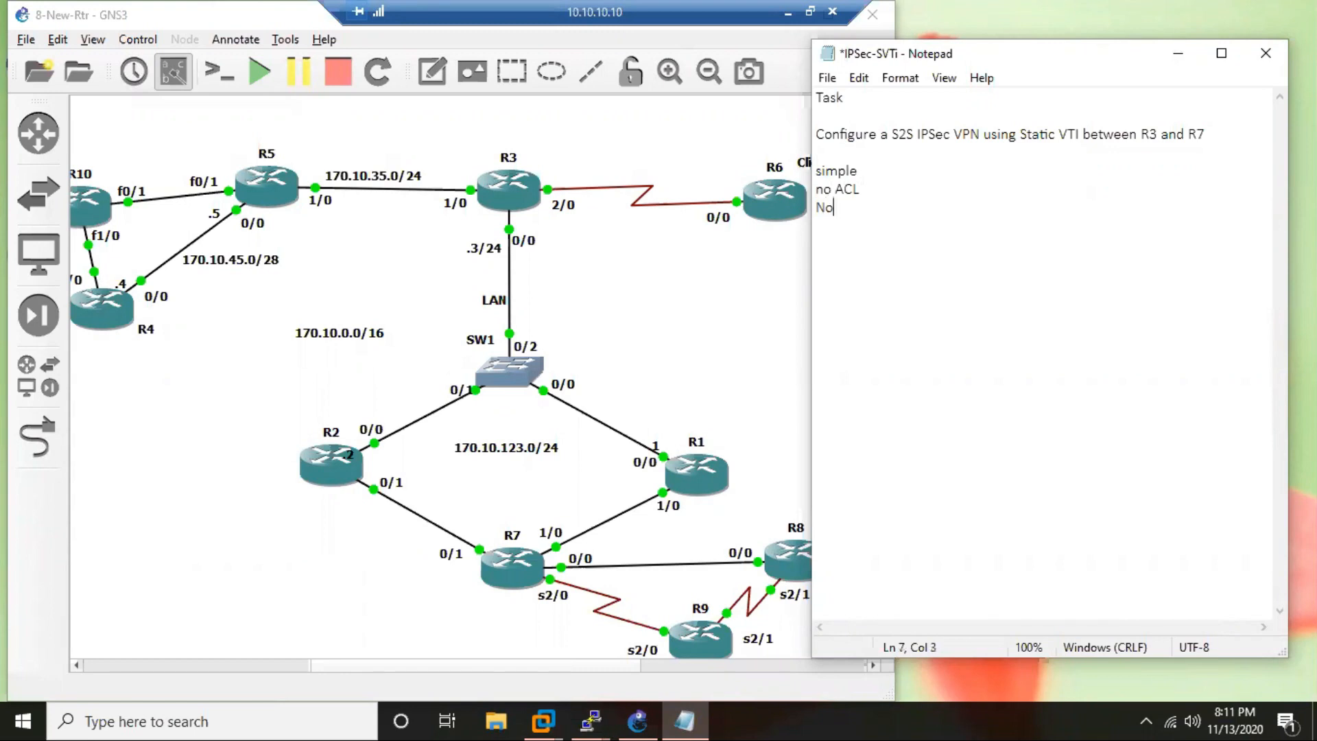
key(Up)
key(Left)
key(Left)
key(Delete)
text(N)
key(Down)
key(End)
text(Crypto M)
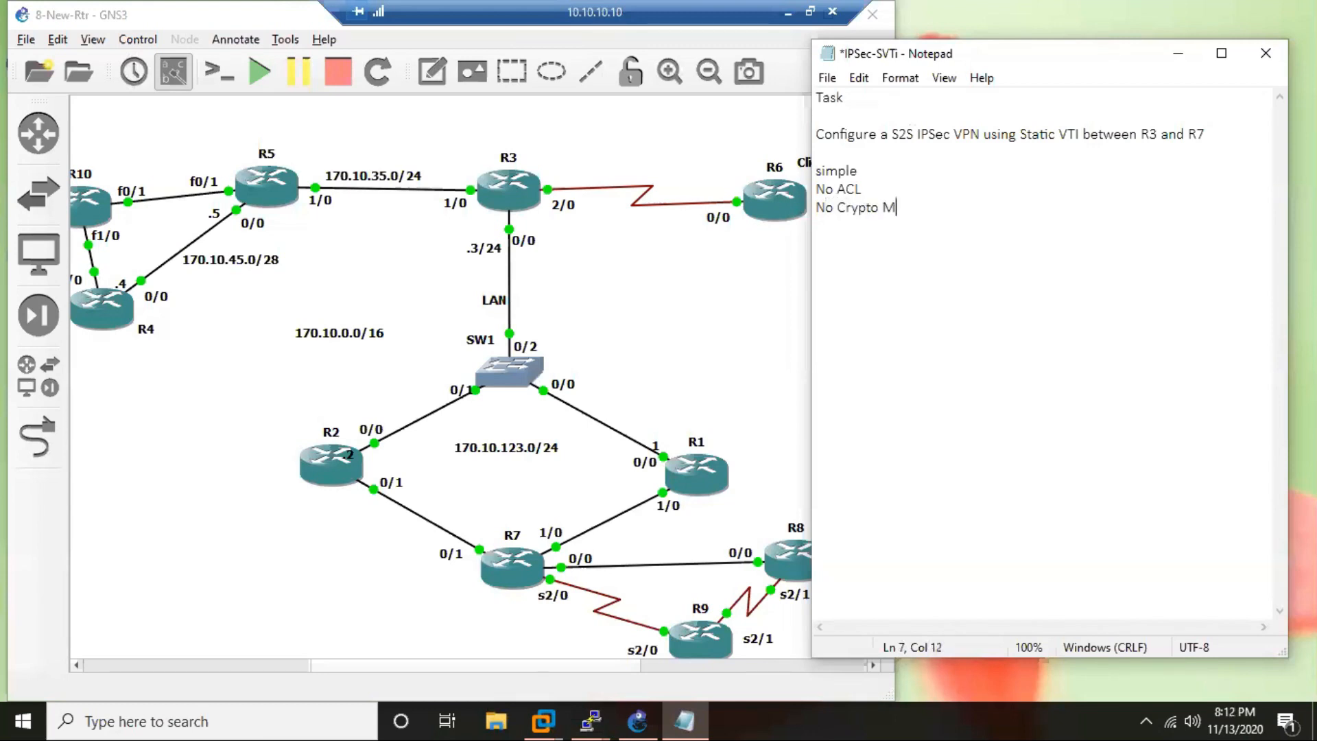
text(aps needed)
Leave a blank line and add the lines "Step-1" and "Phase-1" to the notes.
key(Return)
key(Return)
text(Step-1)
key(Return)
text(Phase-1)
key(Return)
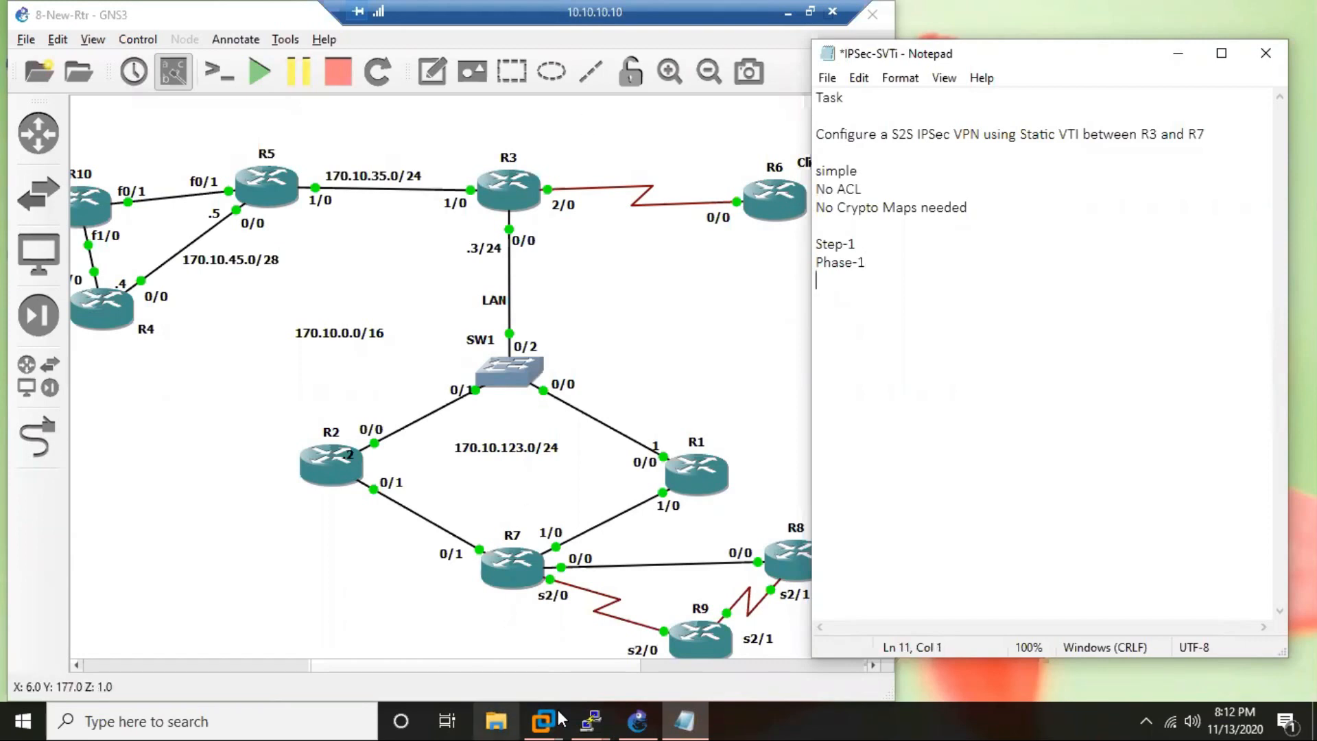
Switch to the R3 console and list its interfaces with the s alias.
mouse_move(596, 719)
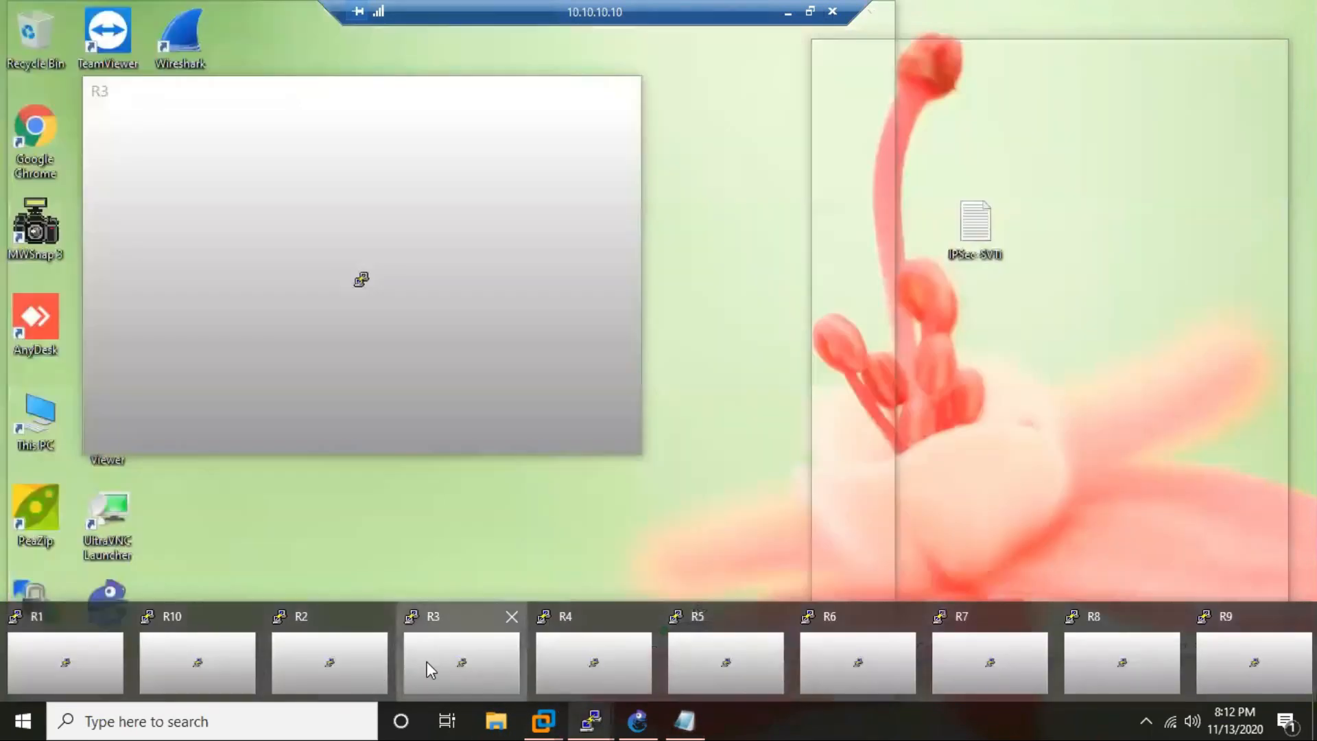
click(427, 661)
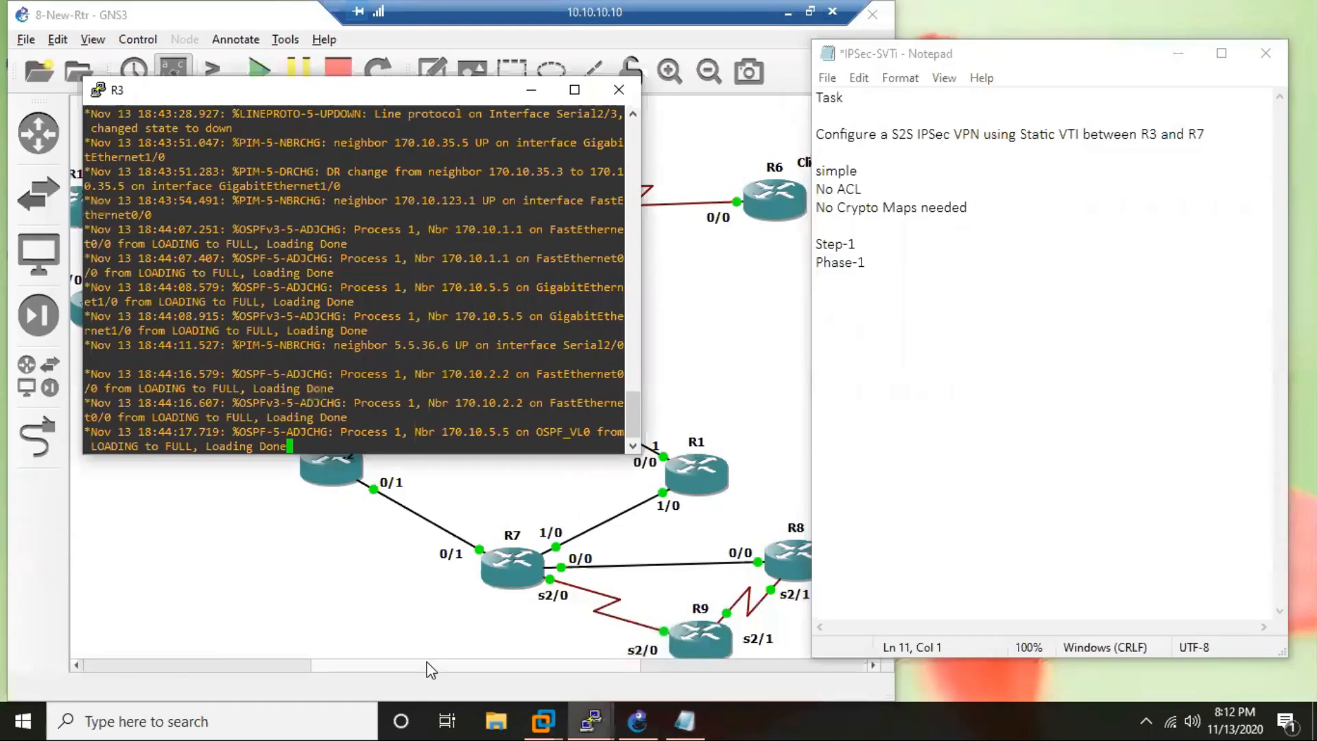
key(Return)
key(Return)
key(Return)
key(Return)
key(Return)
key(Return)
key(Return)
key(Return)
key(Return)
key(Return)
key(Return)
key(Return)
text(s)
key(Return)
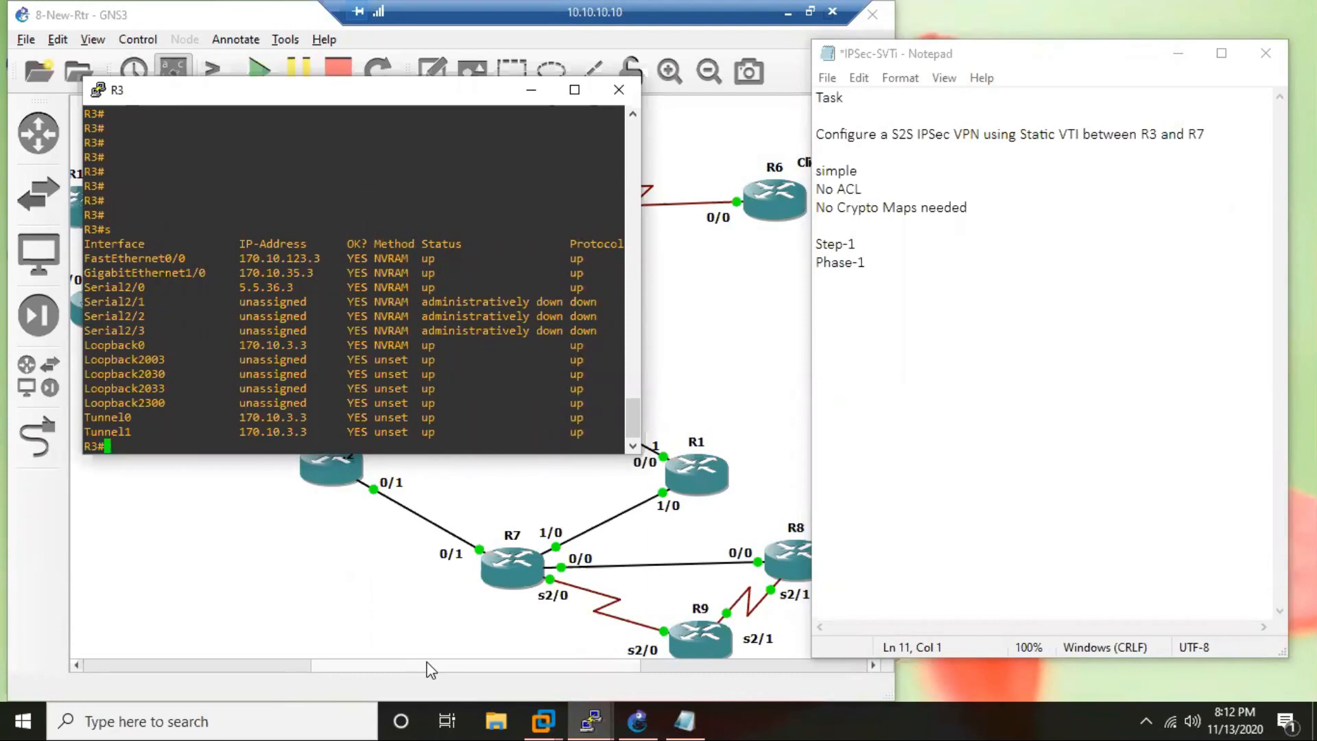
Enter global configuration mode on R3 and create the loopback interface lo10.
text(conf t)
key(Return)
key(Return)
text(int lo10)
key(Return)
Assign the address 10.3.3.3 255.255.255.0 to R3's lo10 and return to global configuration mode.
text(ip)
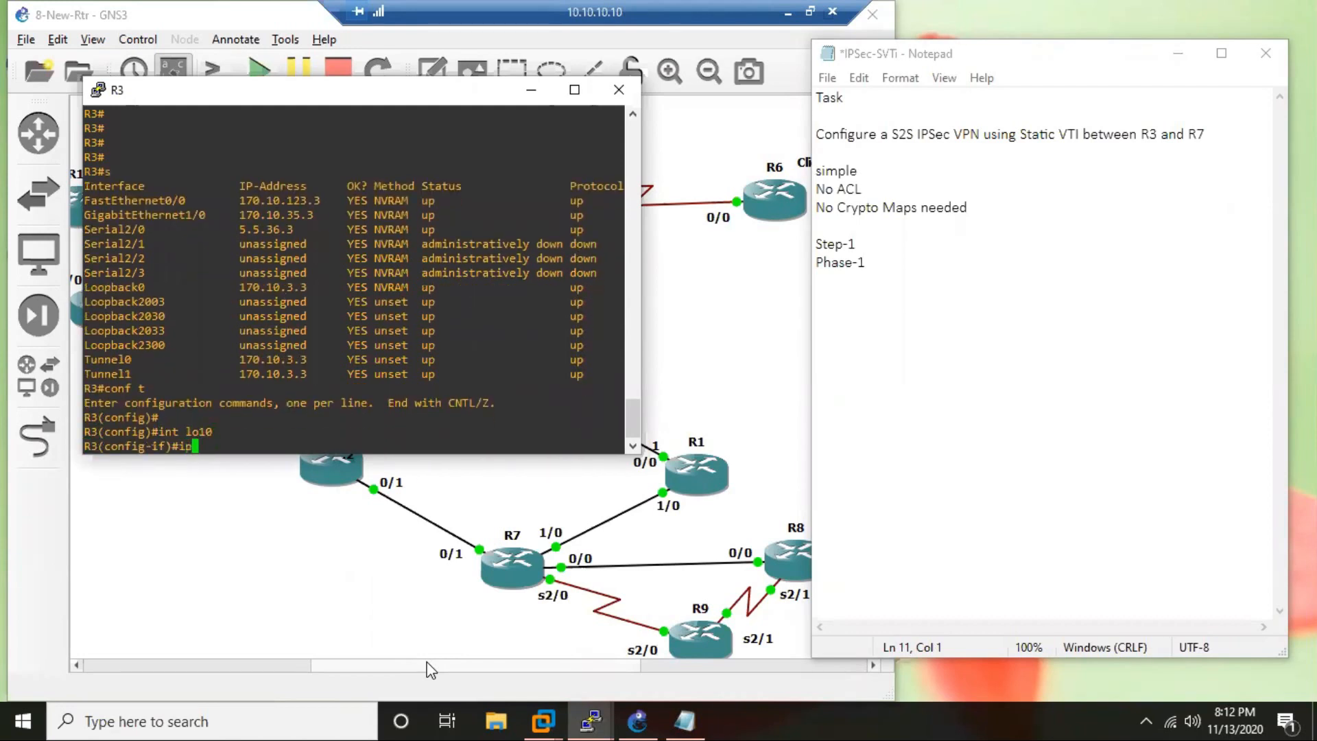
text( add 10)
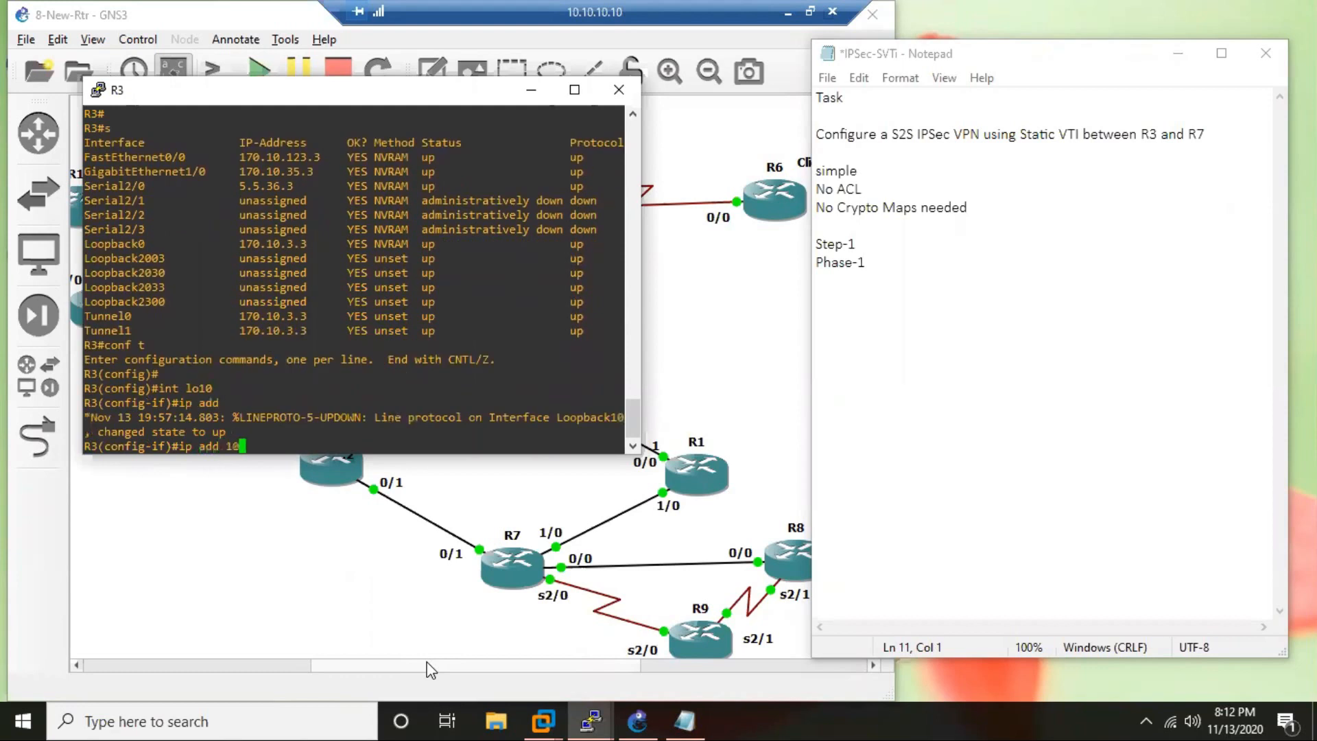
text(.3.3.3 255.255.255.0)
key(Return)
key(Return)
key(Return)
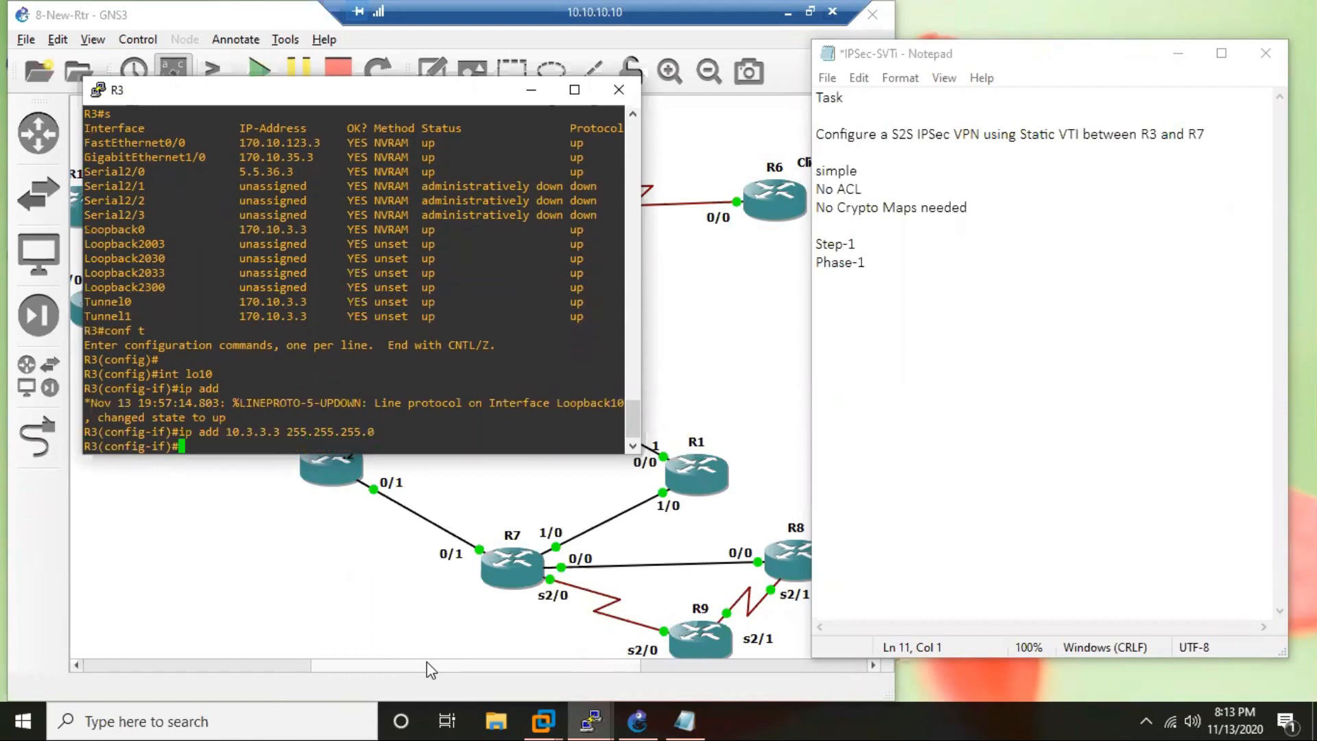
key(Return)
key(Return)
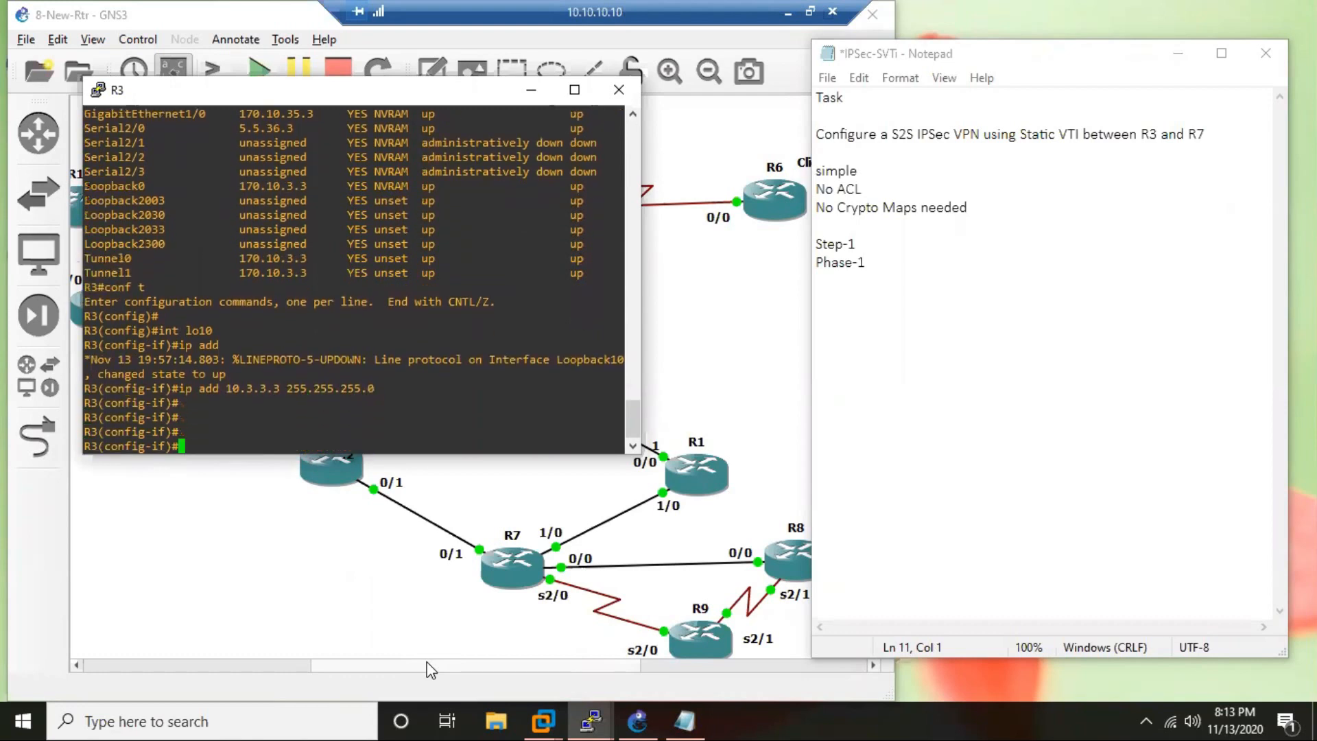
text(exi)
key(Return)
key(Return)
key(Return)
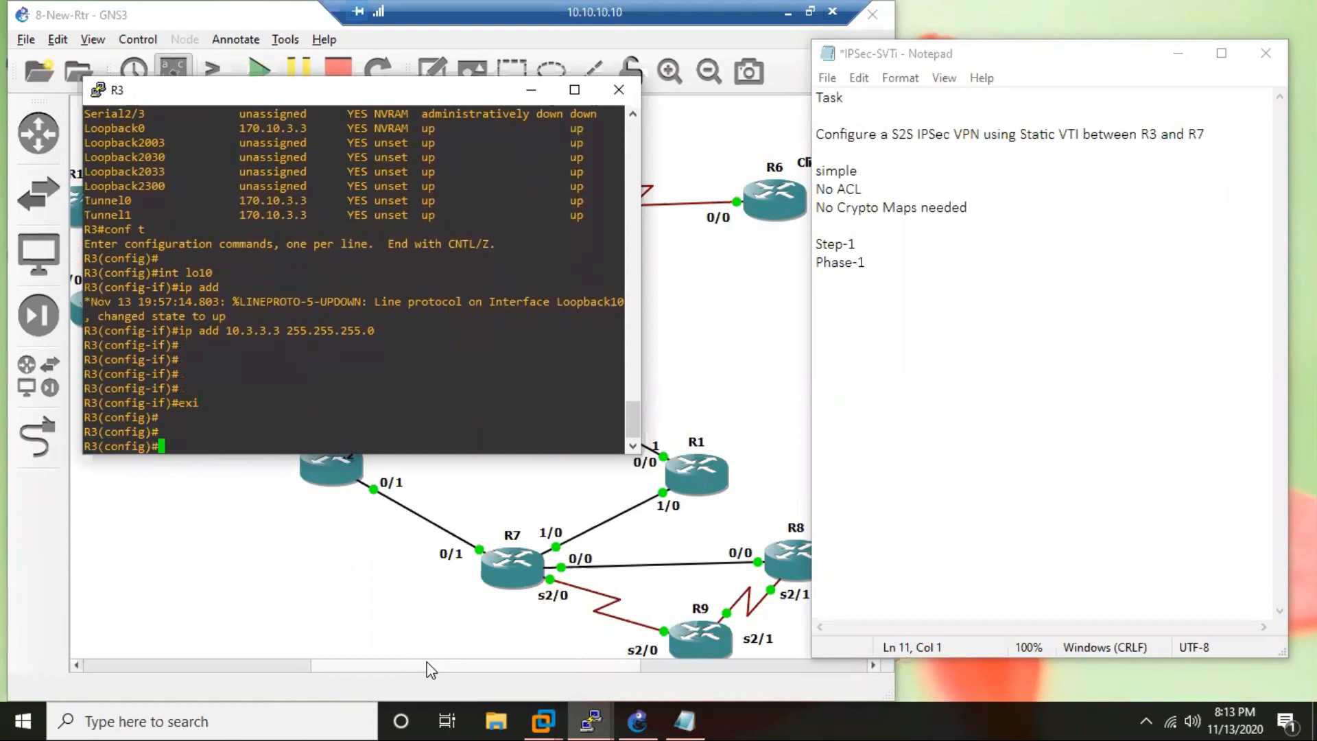
Create ISAKMP policy 37 on R3 for phase 1.
text(cry)
key(Tab)
text(isa)
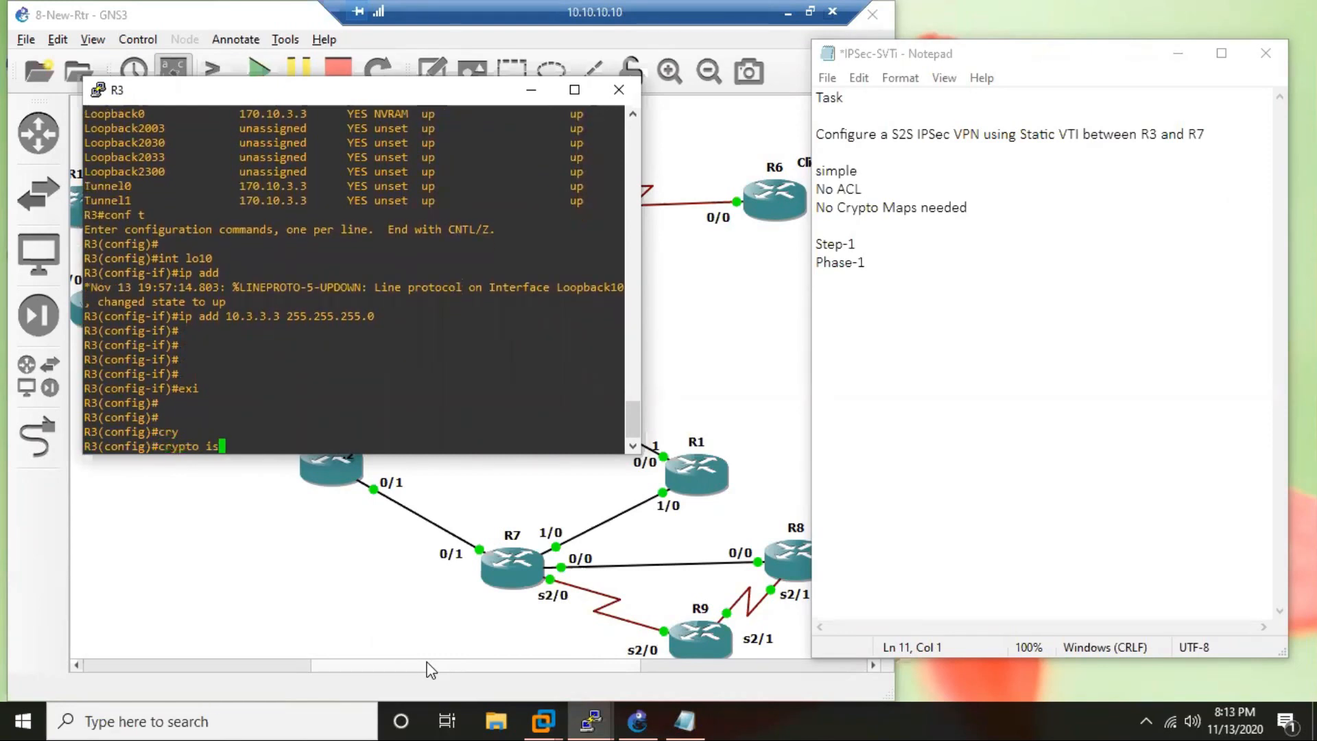
key(Tab)
text(pol)
key(Tab)
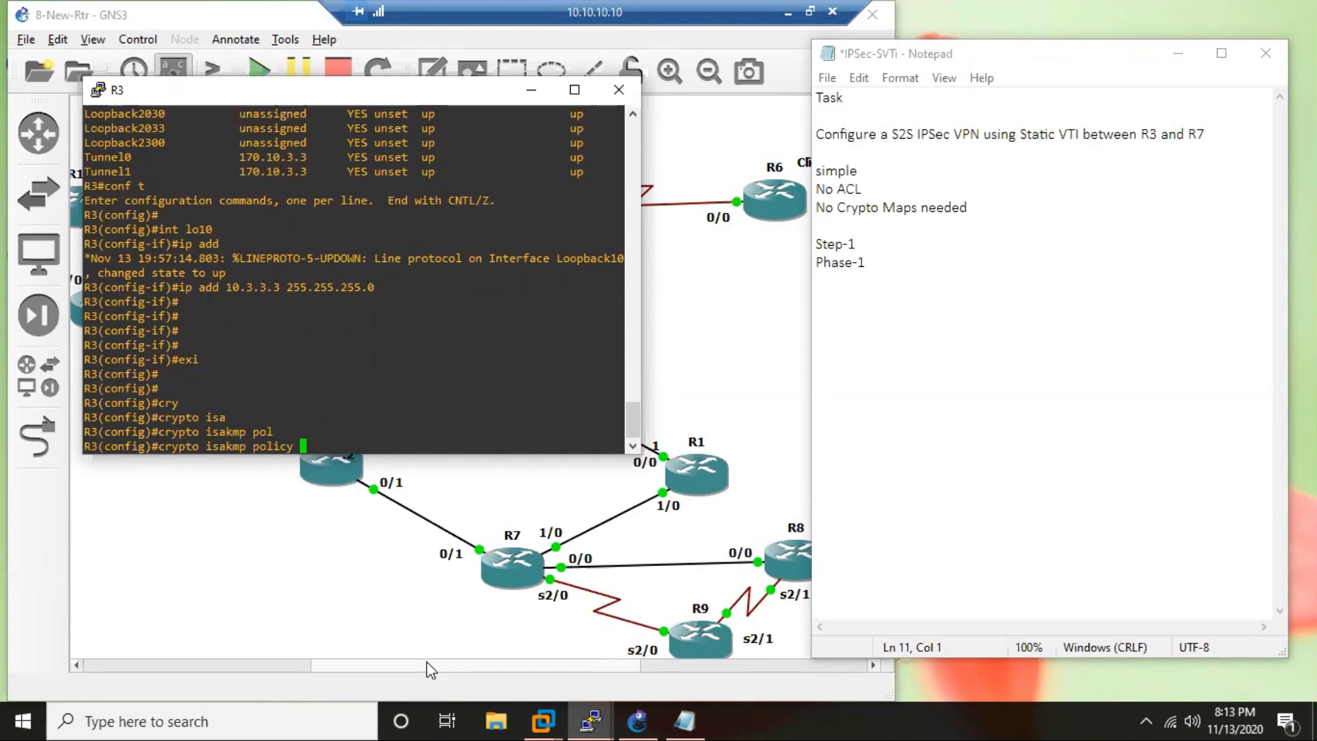
text(37)
key(Return)
key(Return)
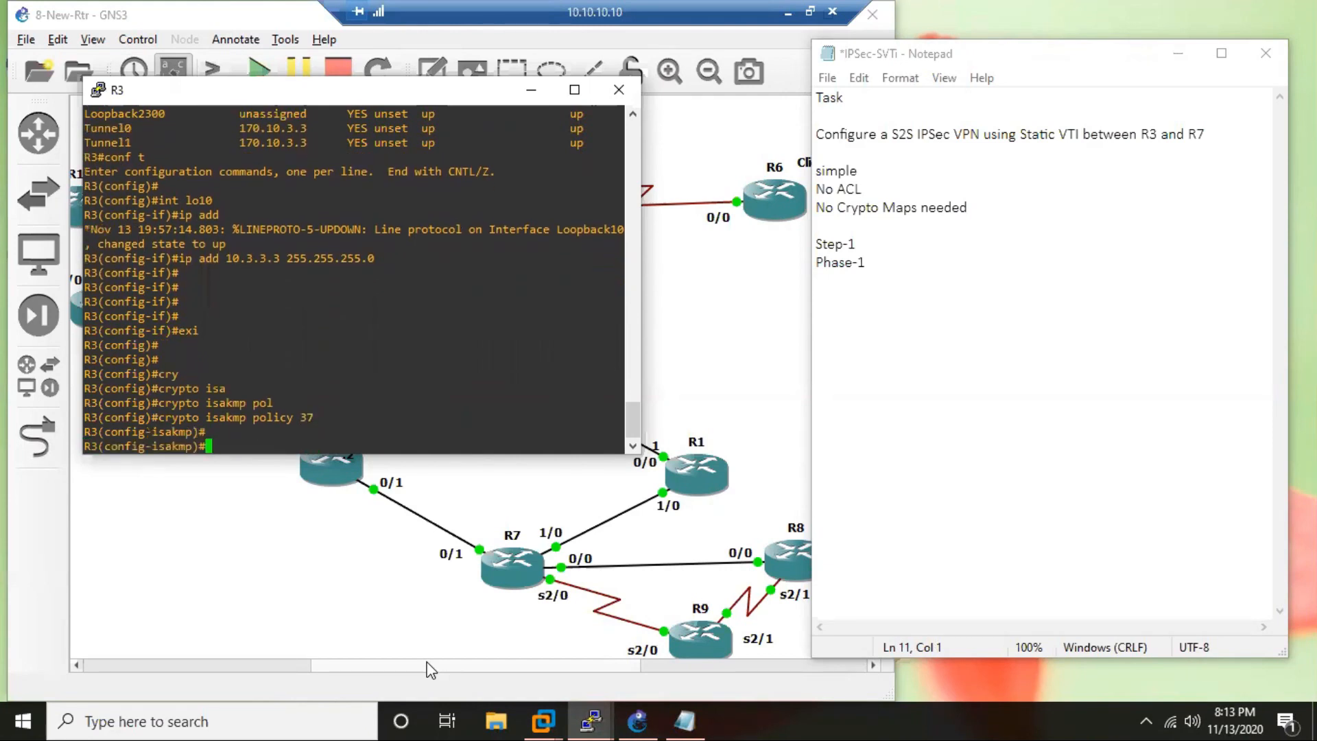
Set ISAKMP policy 37 to pre-shared key authentication and Diffie-Hellman group 5, checking the available groups.
text(authen prent pre)
key(Return)
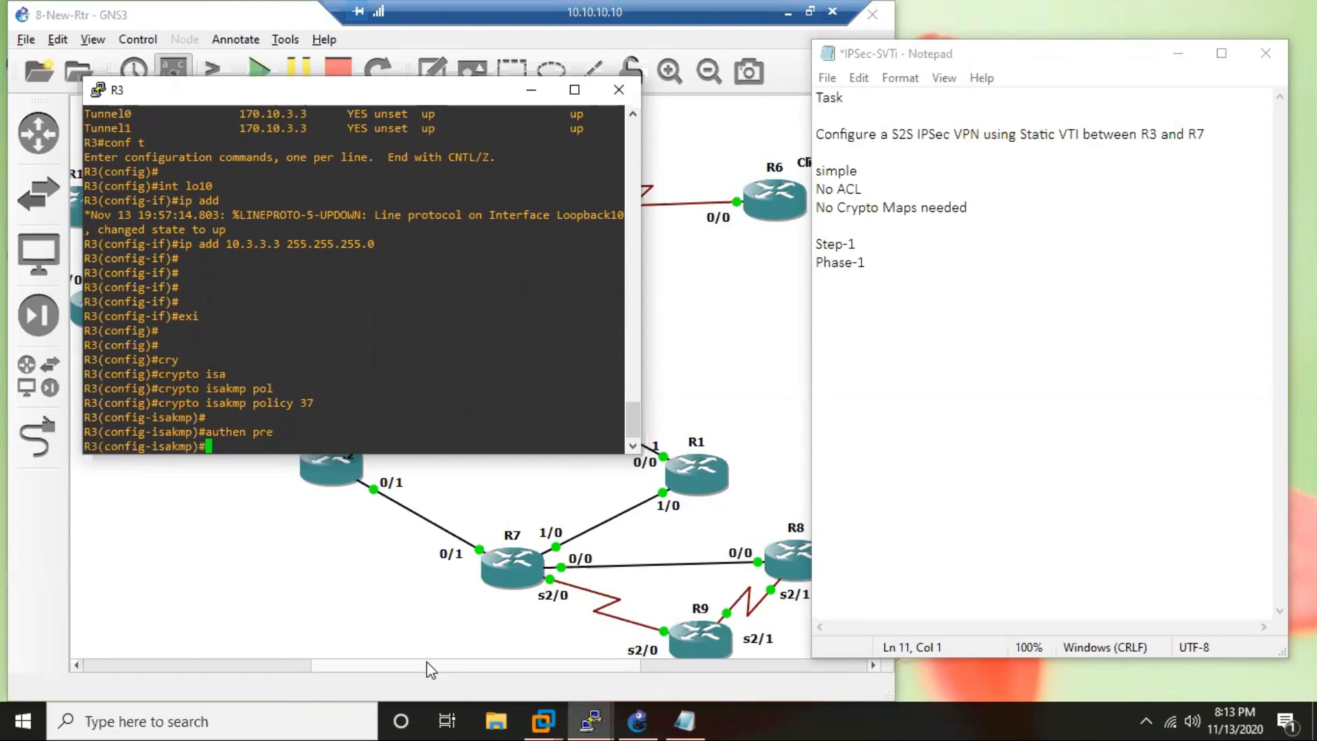
text(gr 2)
key(BackSpace)
text(2)
key(BackSpace)
text(?)
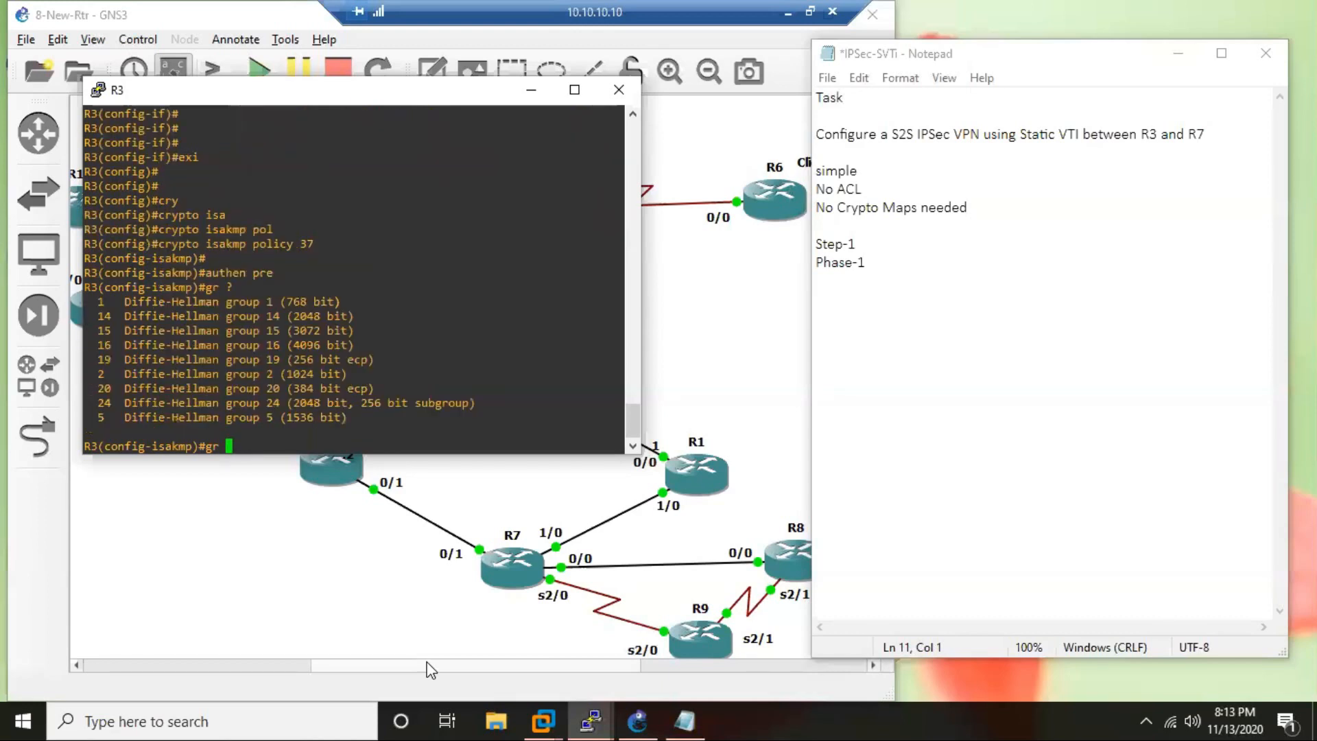
text(5)
key(Return)
Set 3DES encryption and MD5 hashing in ISAKMP policy 37.
text(enc )
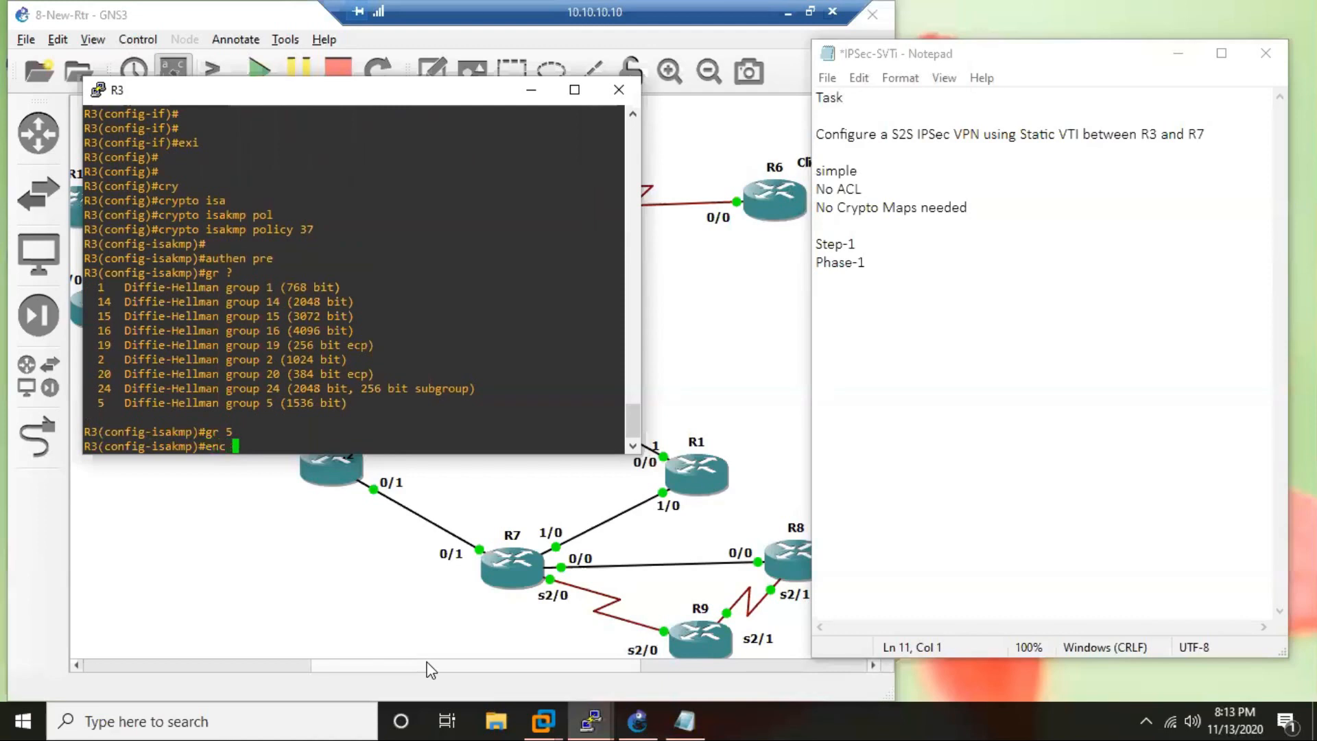
text(3d)
key(Return)
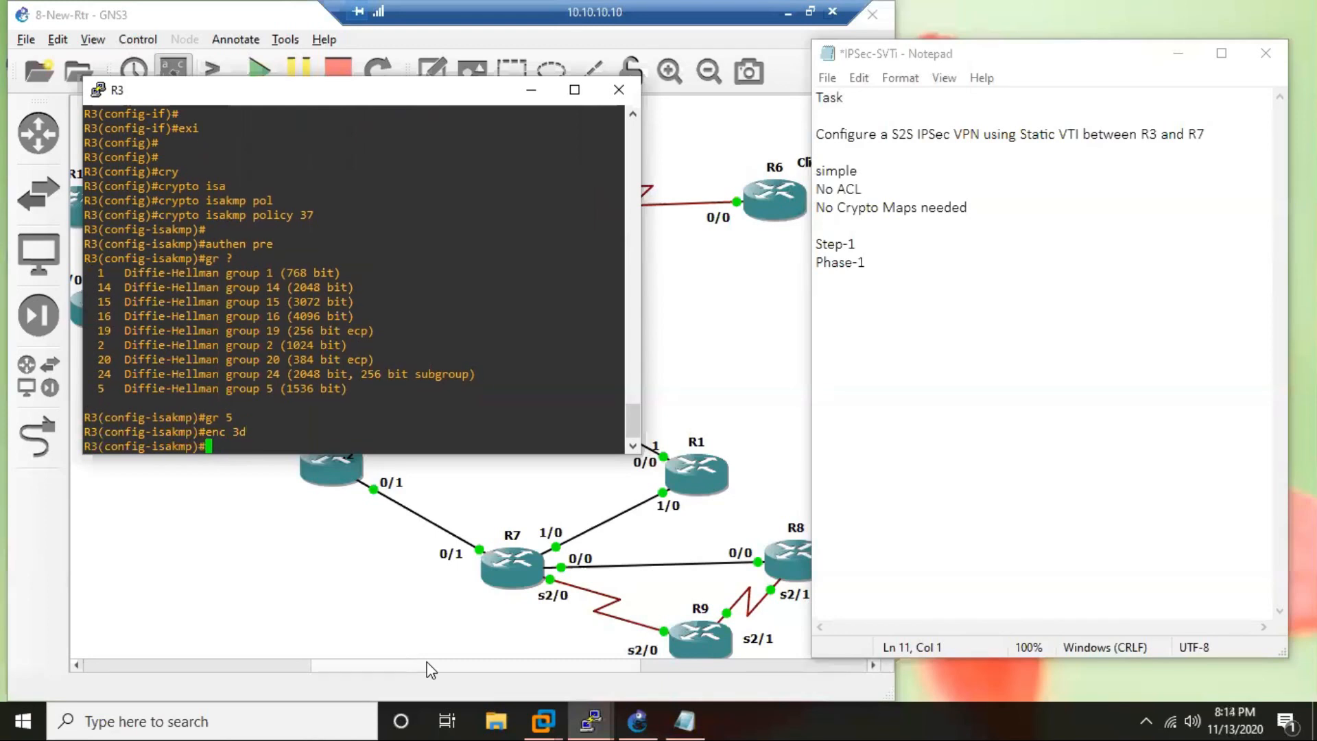
text(ha md)
key(Return)
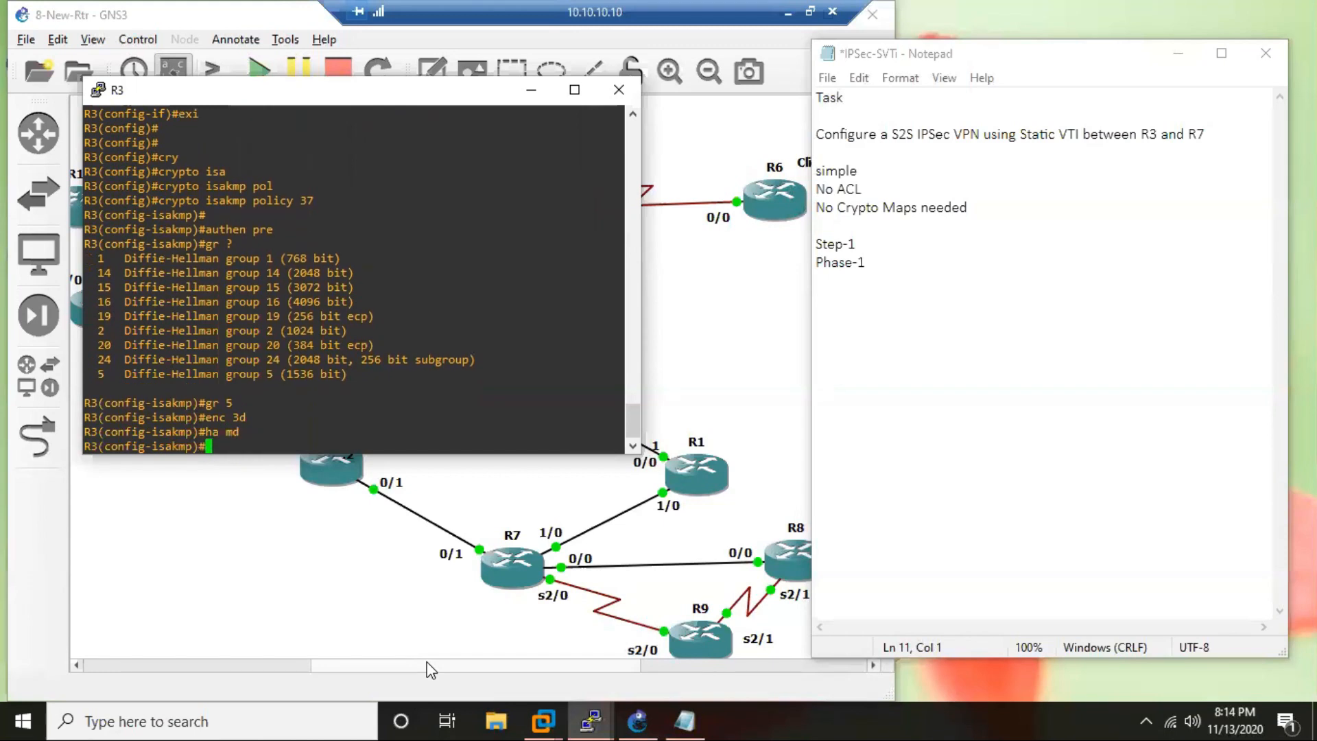
Set the lifetime of ISAKMP policy 37 to 7200 and return to global configuration mode.
text(life 7200)
key(Return)
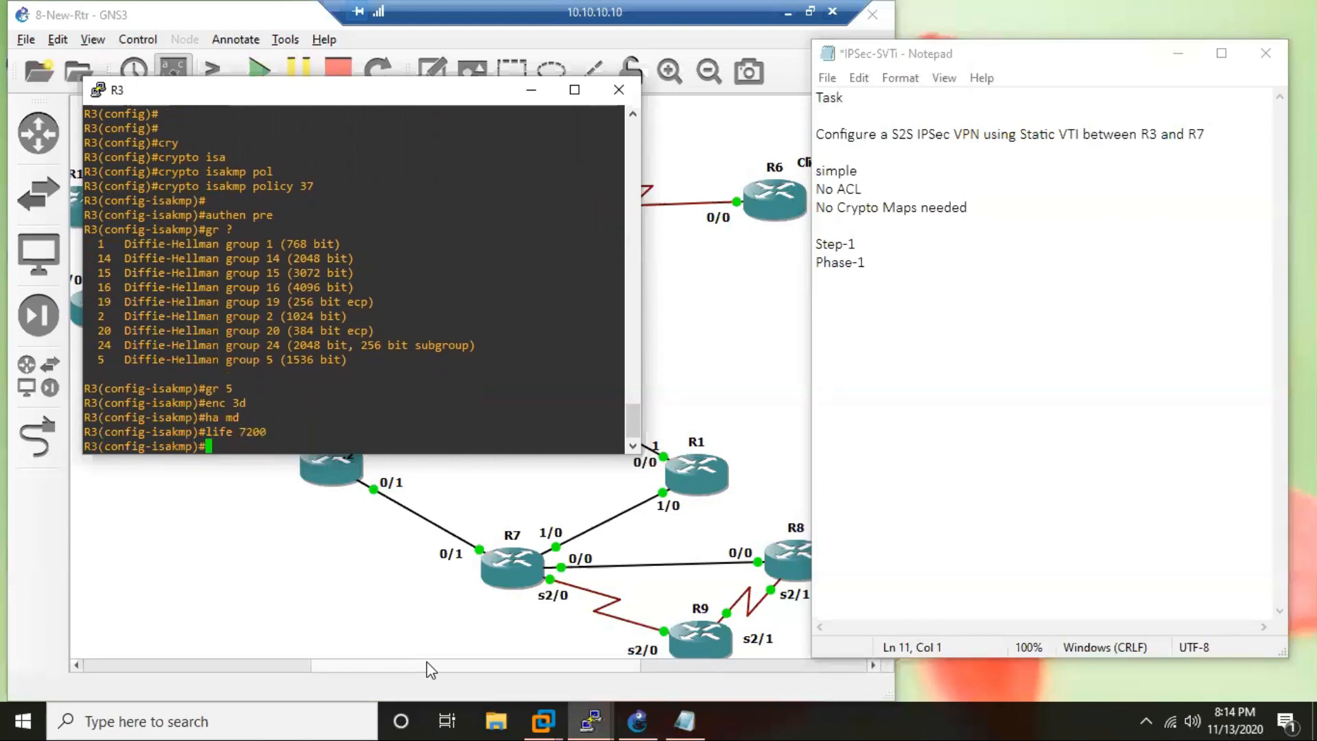
text(exit)
key(Return)
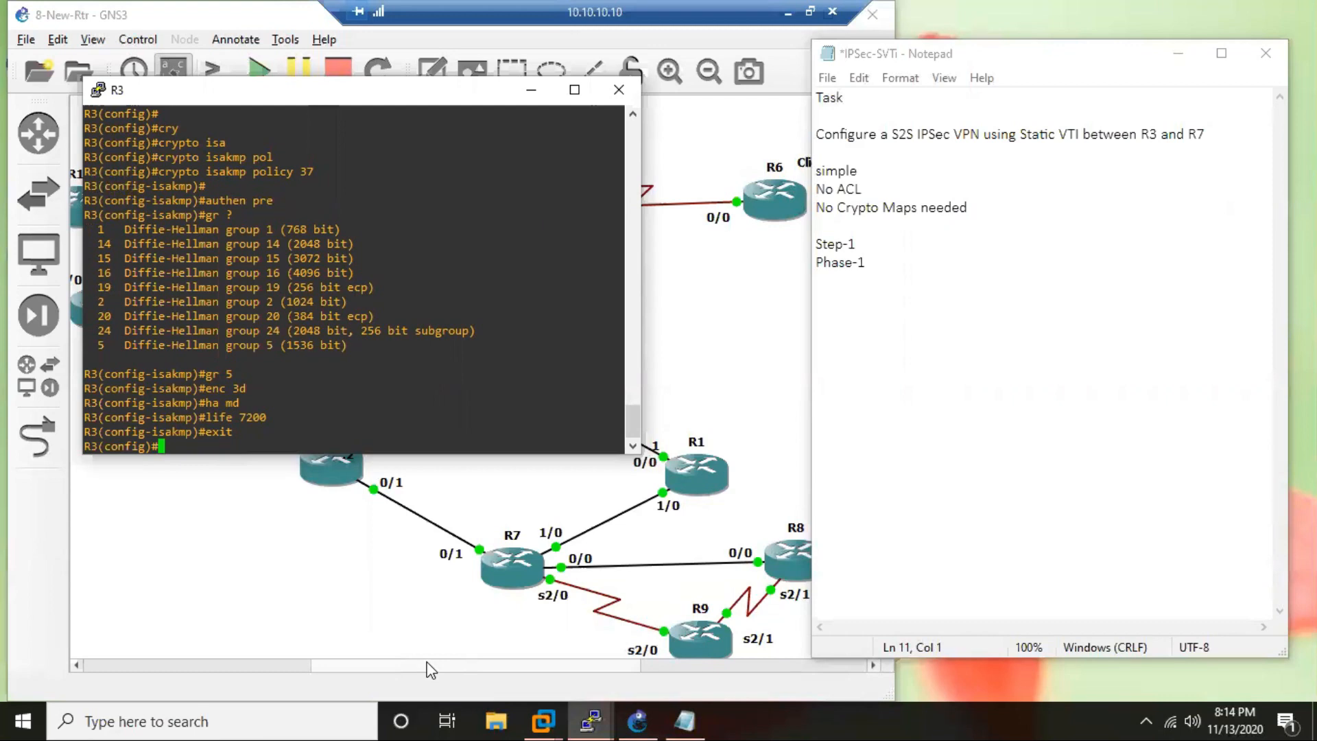
key(Return)
key(Return)
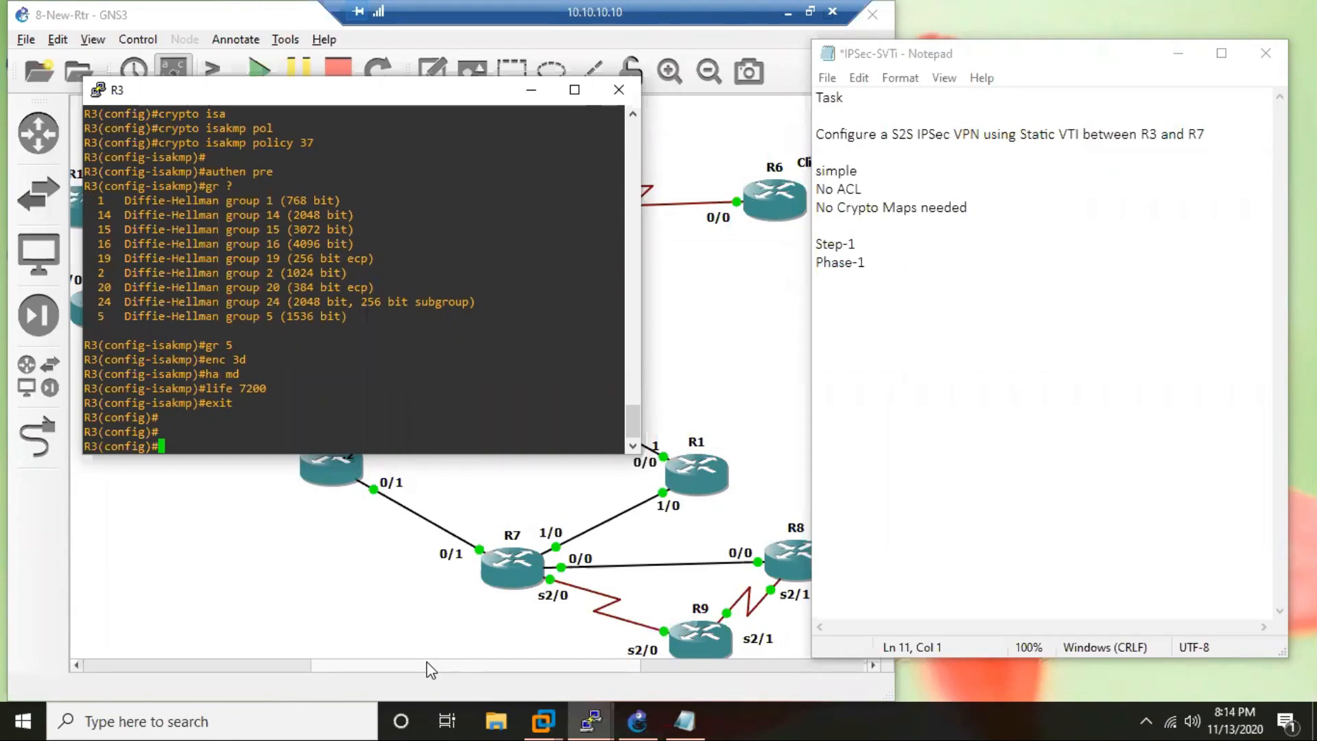
Create a crypto keyring named ikering on R3, checking the keyring command's options.
text(cry)
key(Tab)
text(key)
key(Tab)
text(r)
key(Tab)
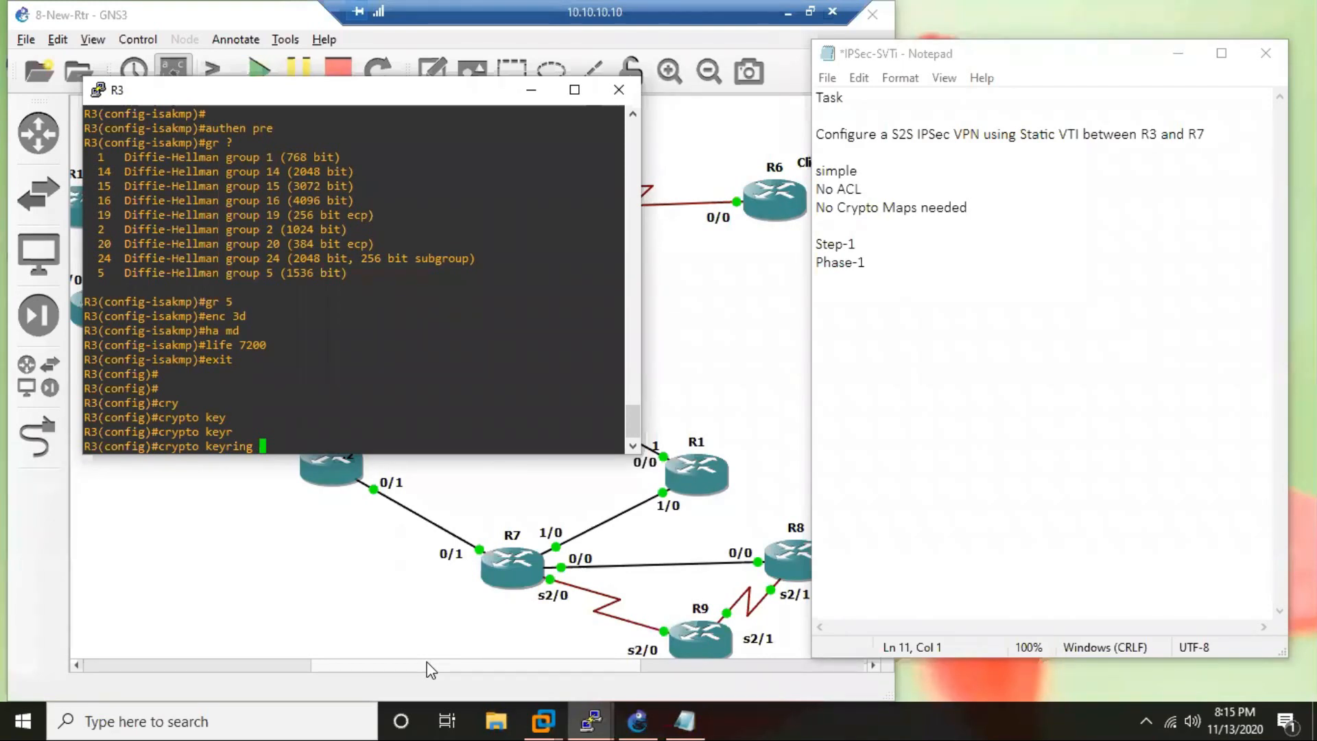
text(?)
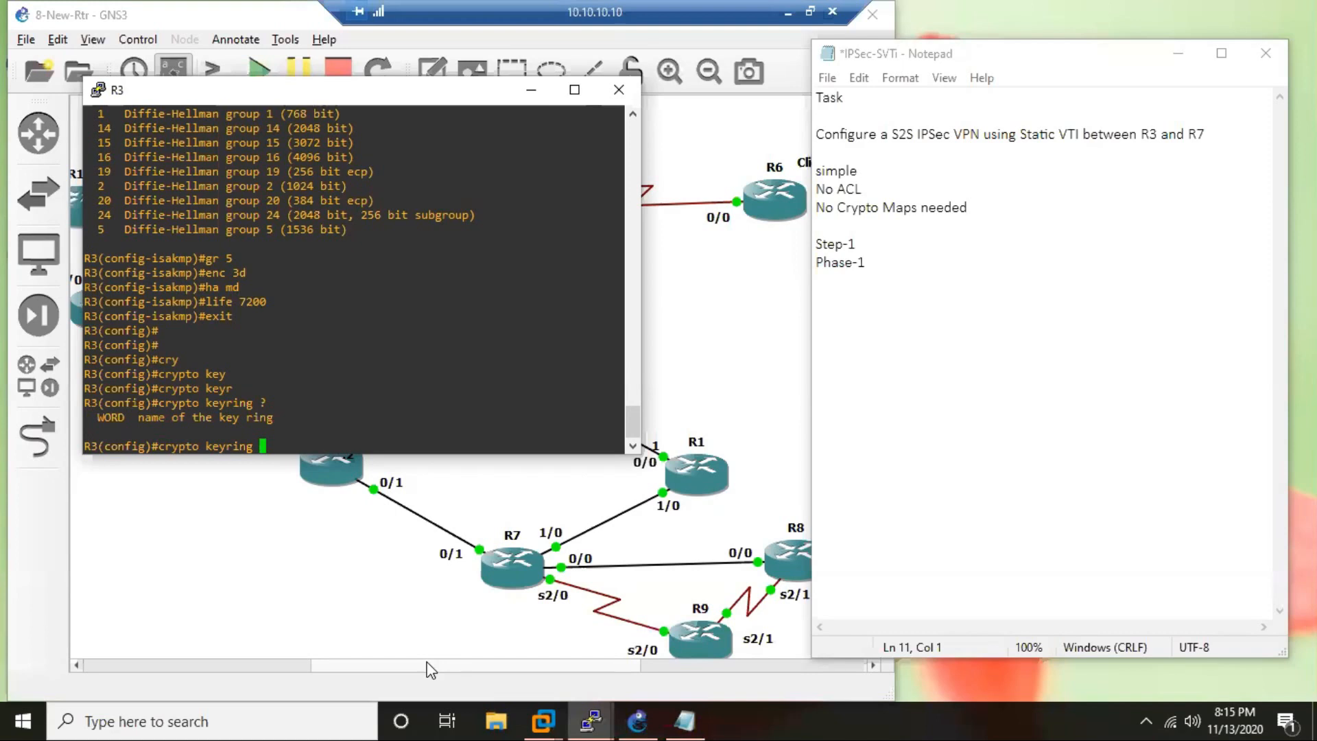
text(ikering)
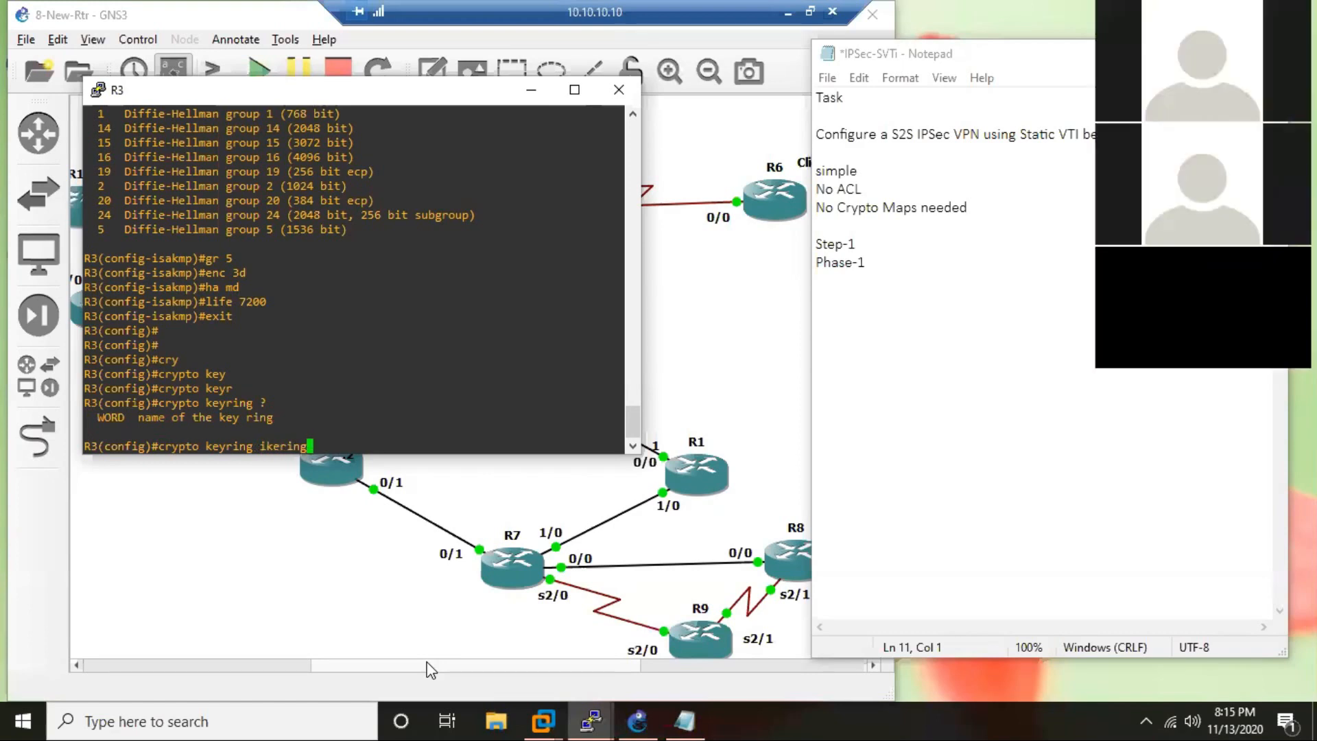
key(Return)
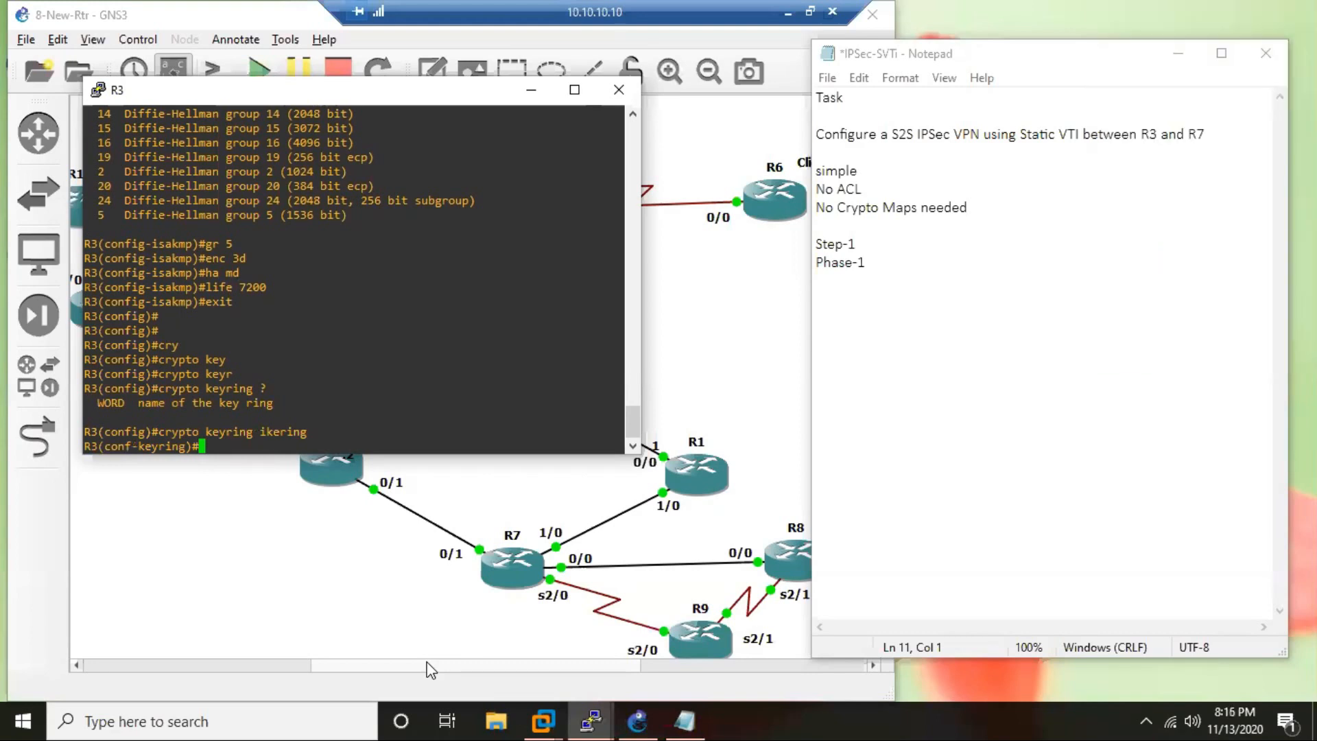
Begin a pre-shared key entry by address for peer 170.10.17.7 in the keyring, checking the available options.
text(pre)
key(Tab)
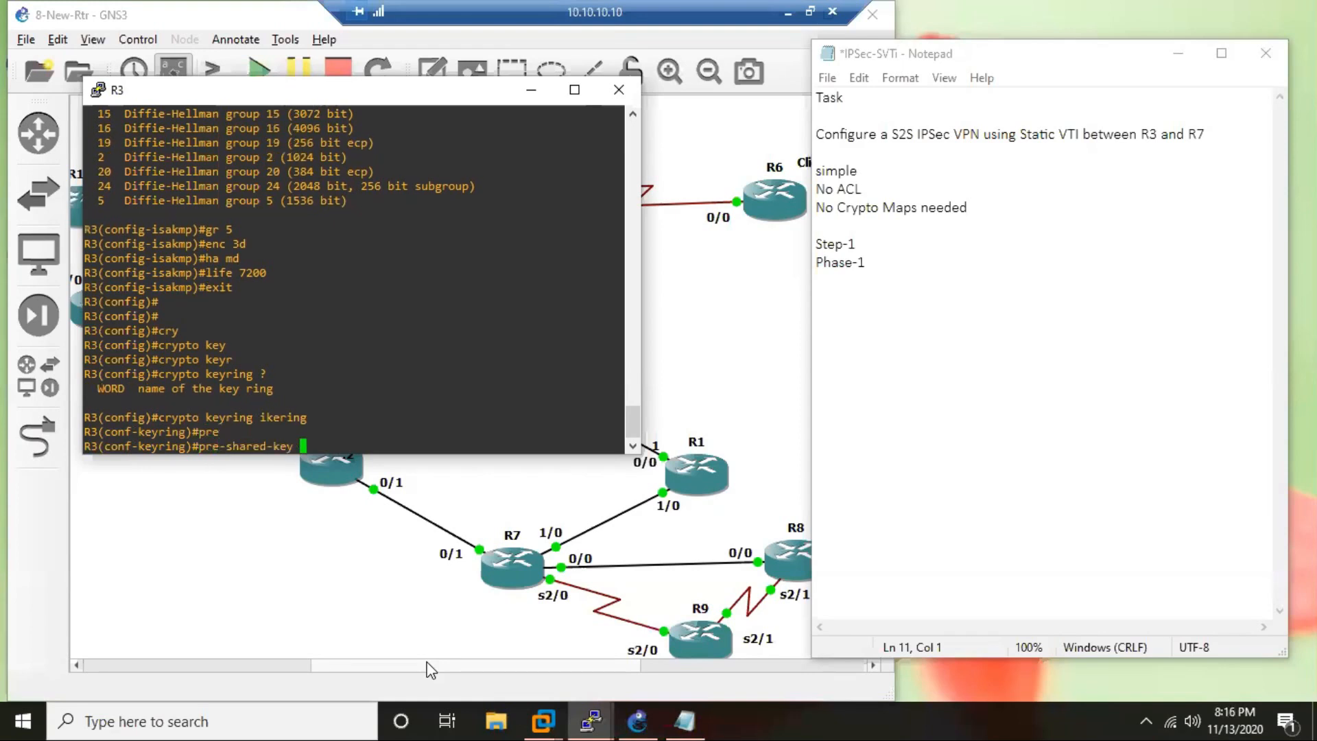
text(?)
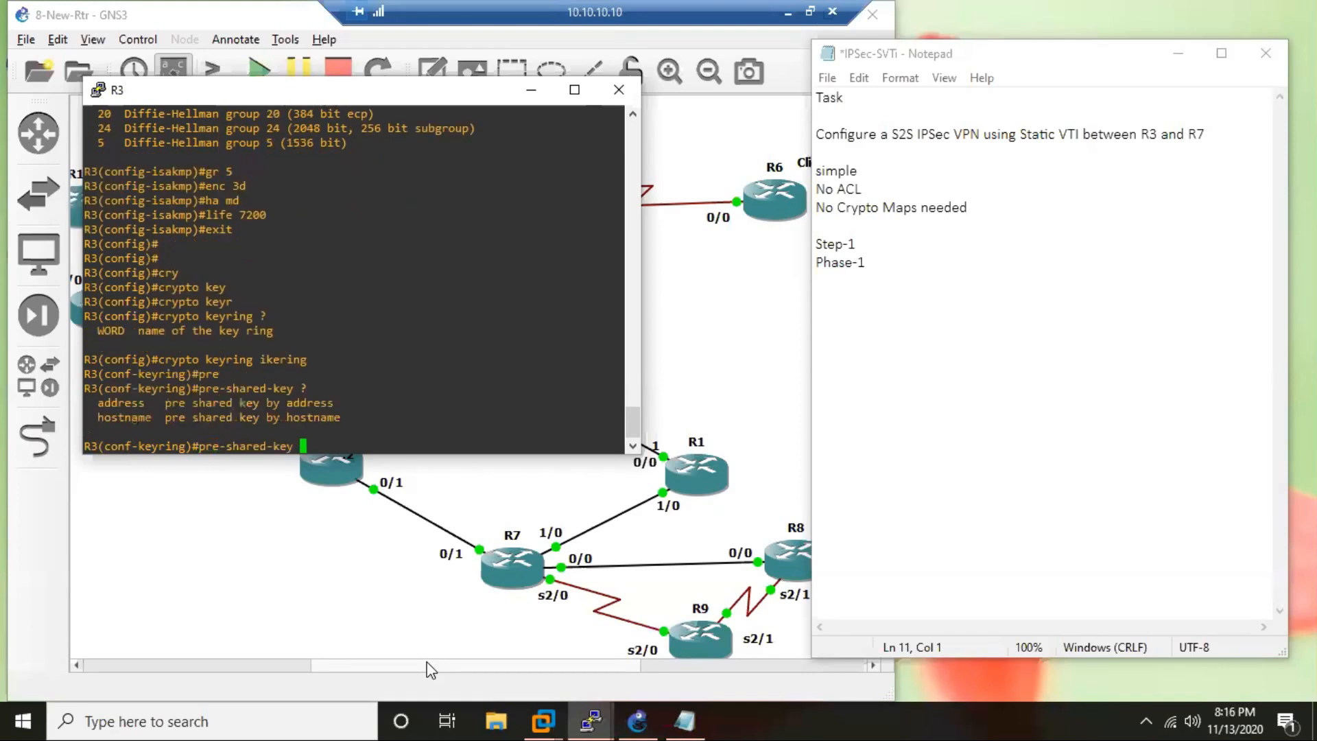
text(add)
key(Tab)
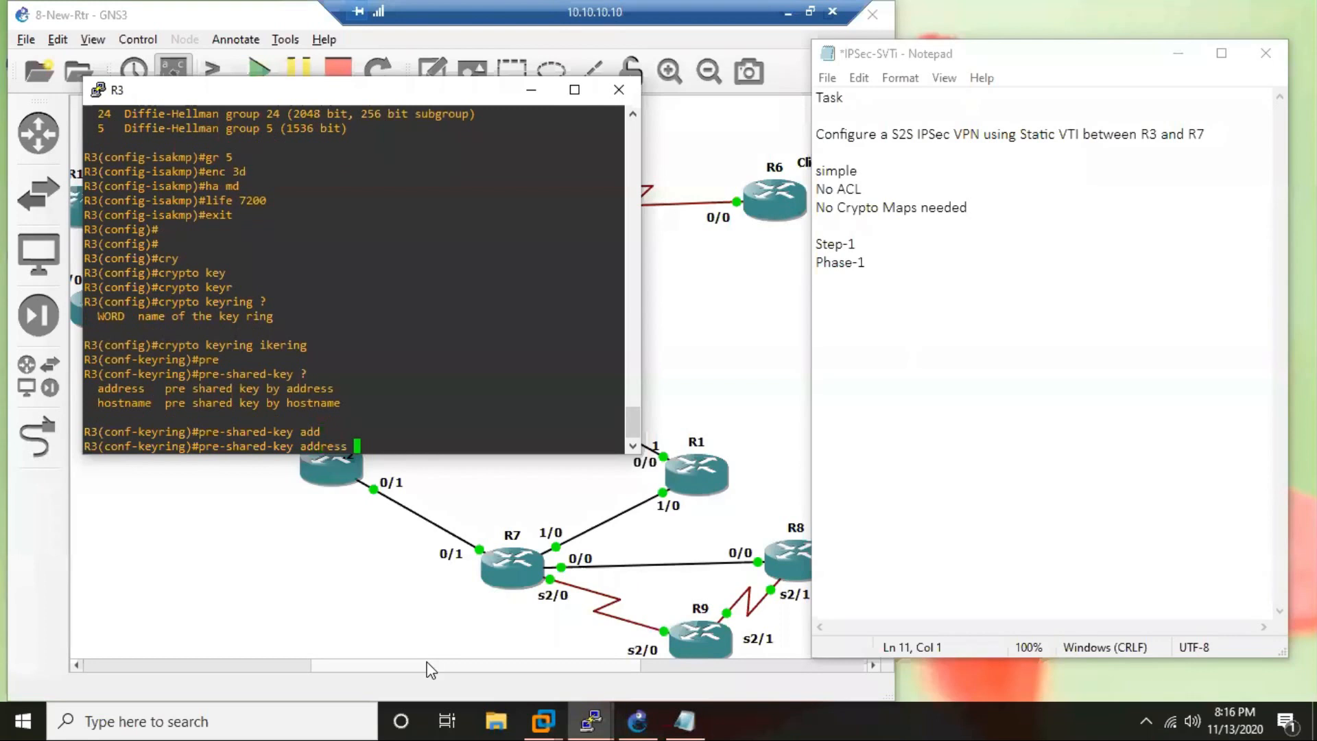
text(?)
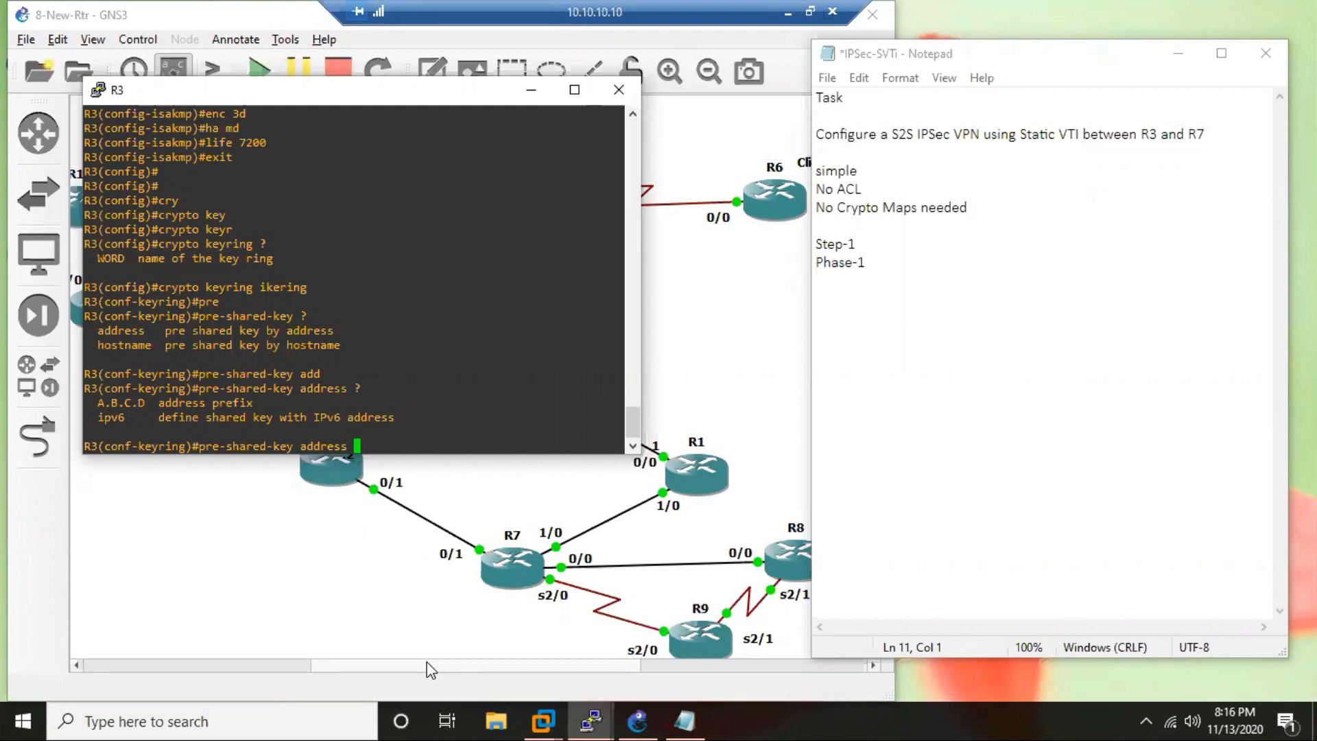
text(170.10.17.7 ?)
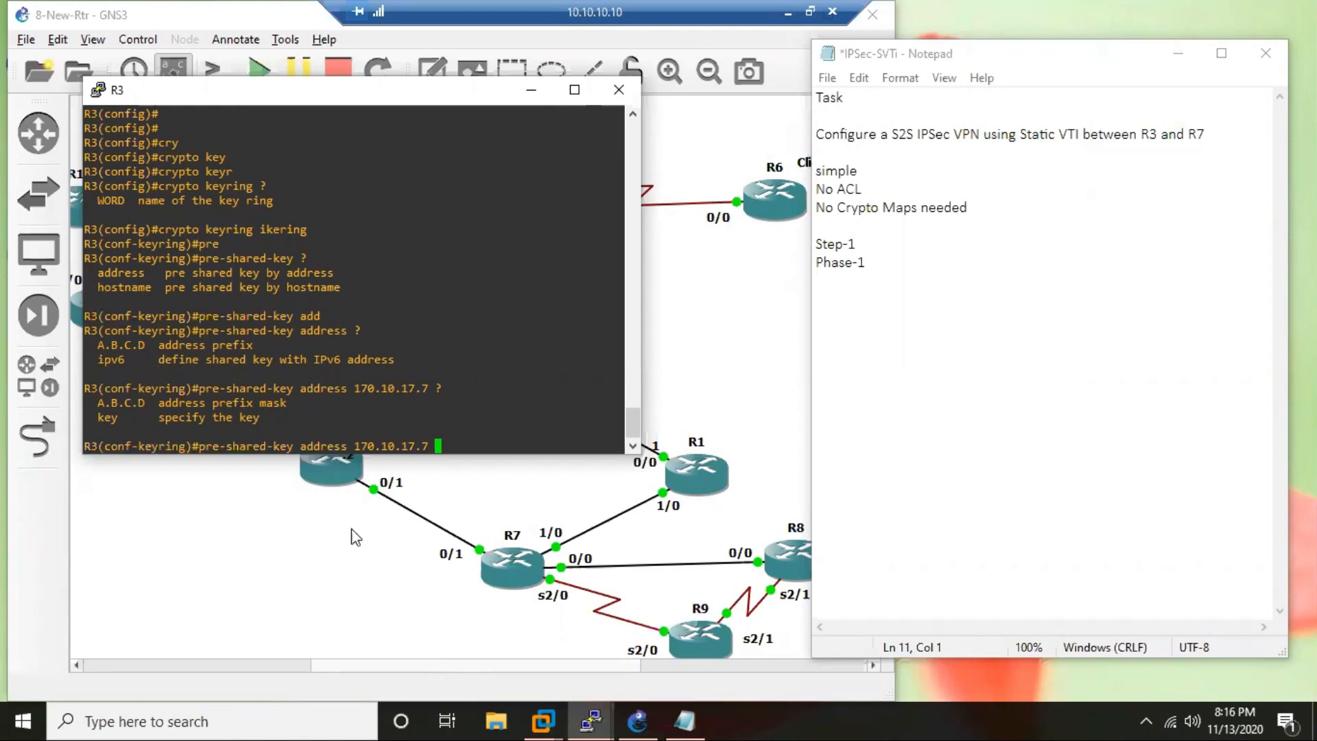
Complete the peer's entry with the pre-shared key and return to global configuration mode.
drag(233, 403, 293, 402)
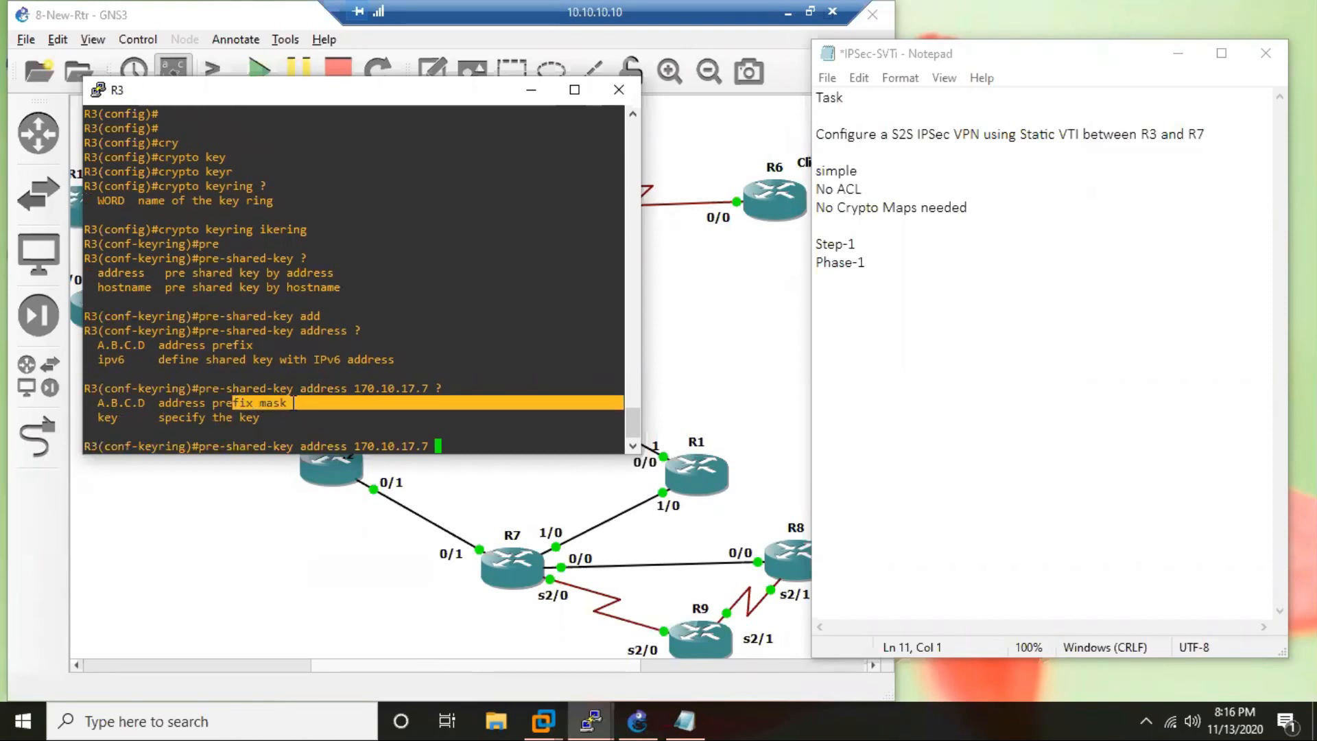
text(key)
key(Tab)
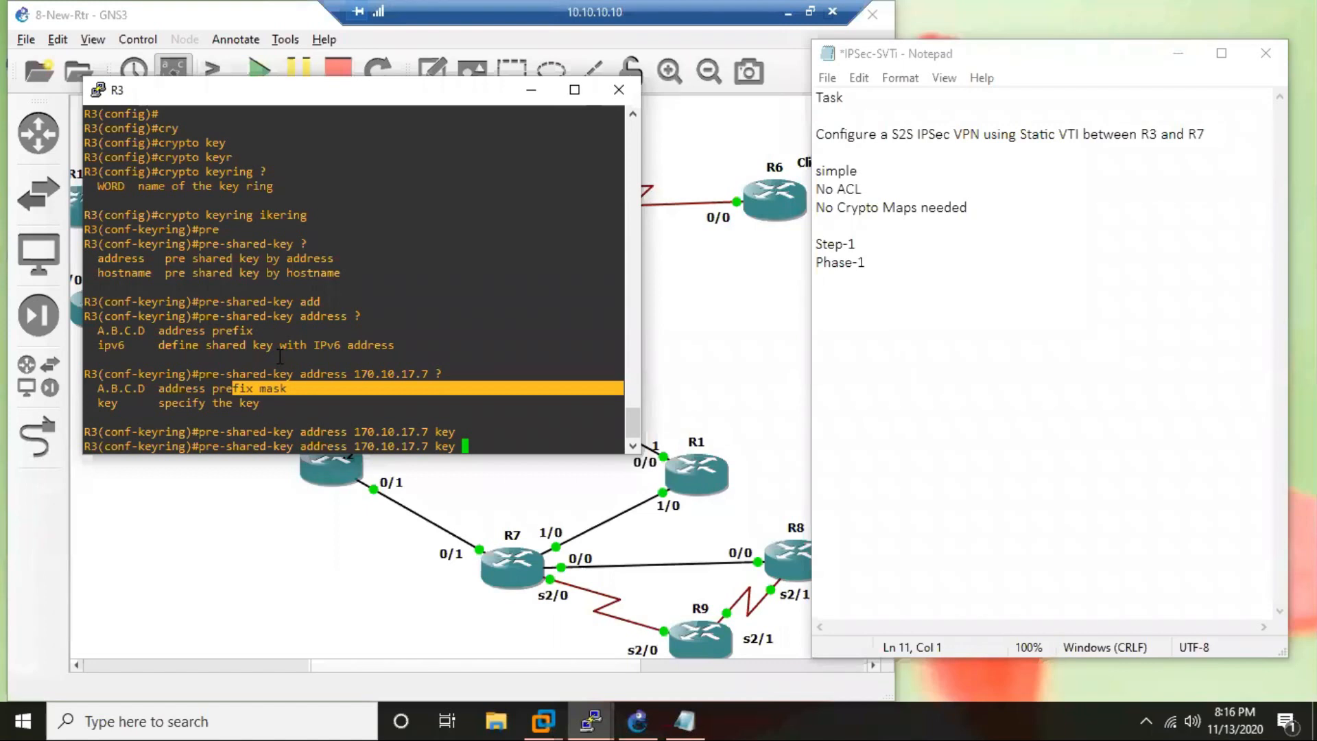
text(ciscoccie)
key(Return)
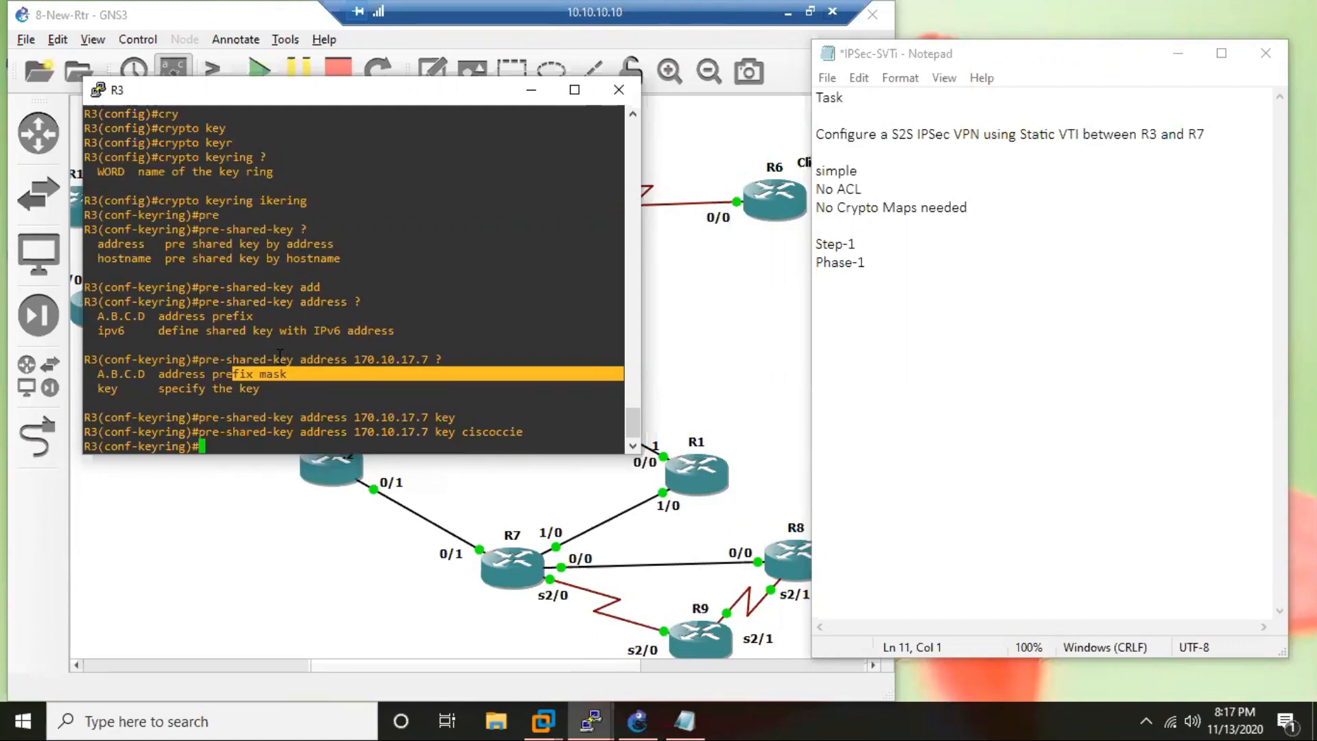
key(Return)
key(Return)
text(exit)
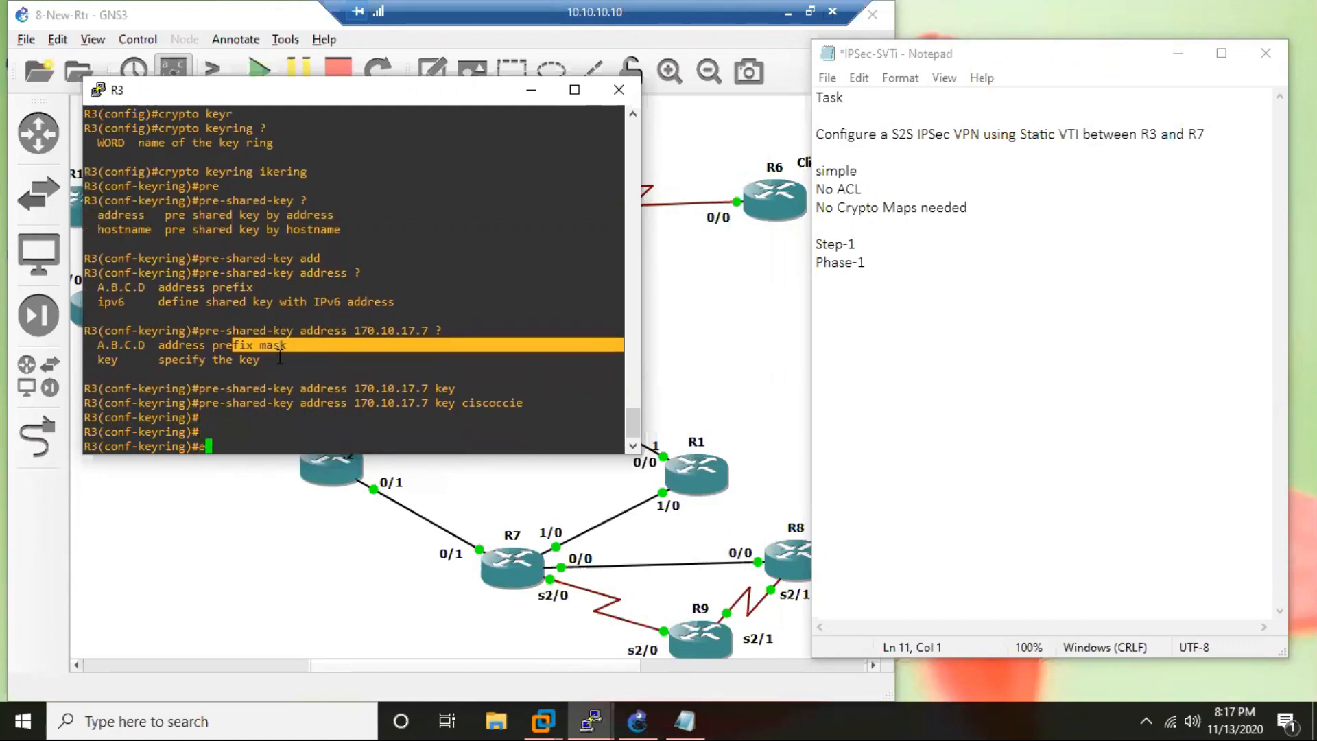
key(Return)
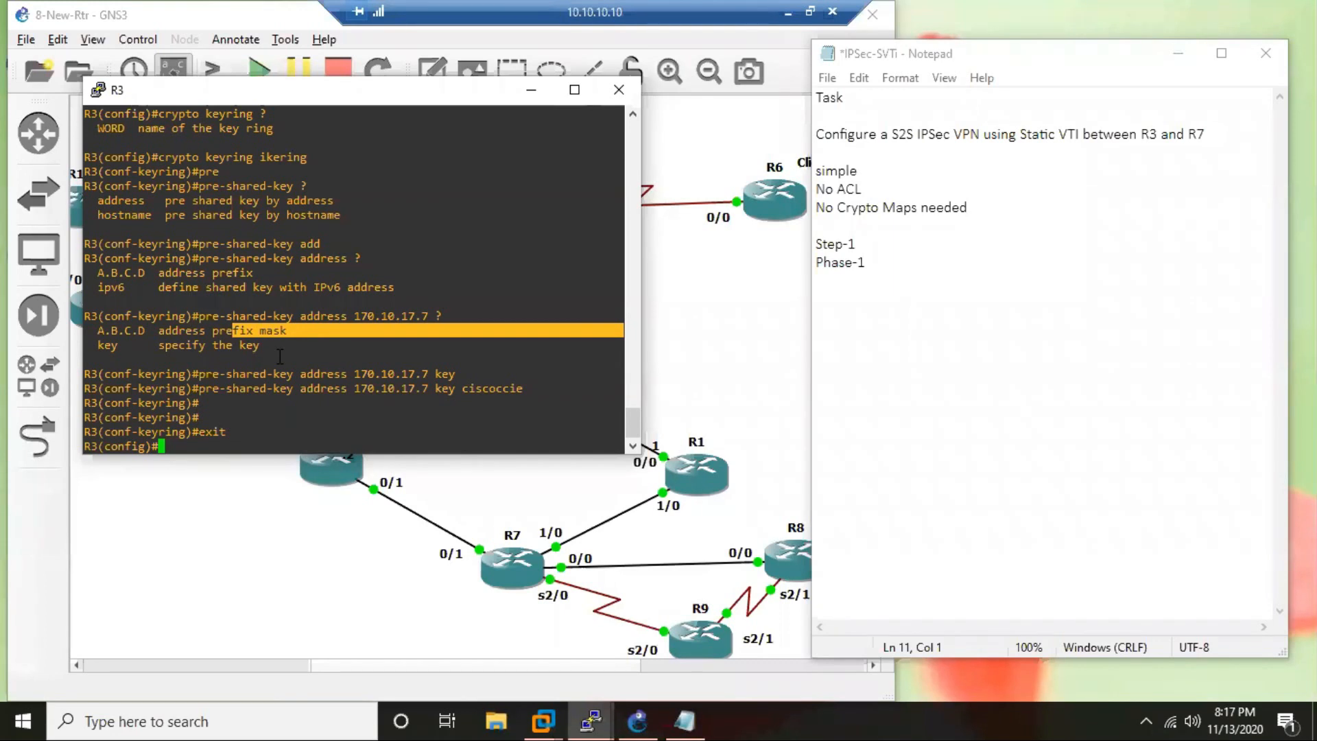
Add an indented "Step-1" line under Phase-1 in the Notepad notes.
scroll(280, 356, up, 8)
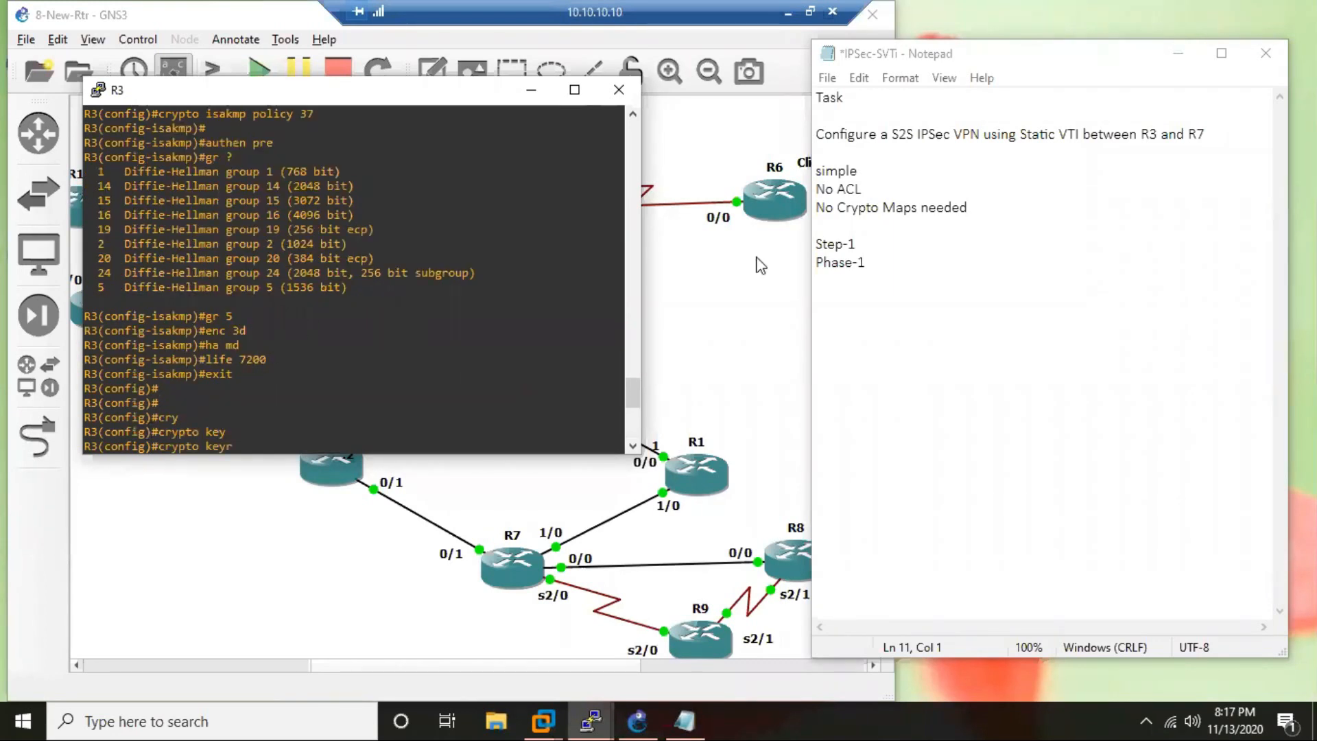
click(839, 280)
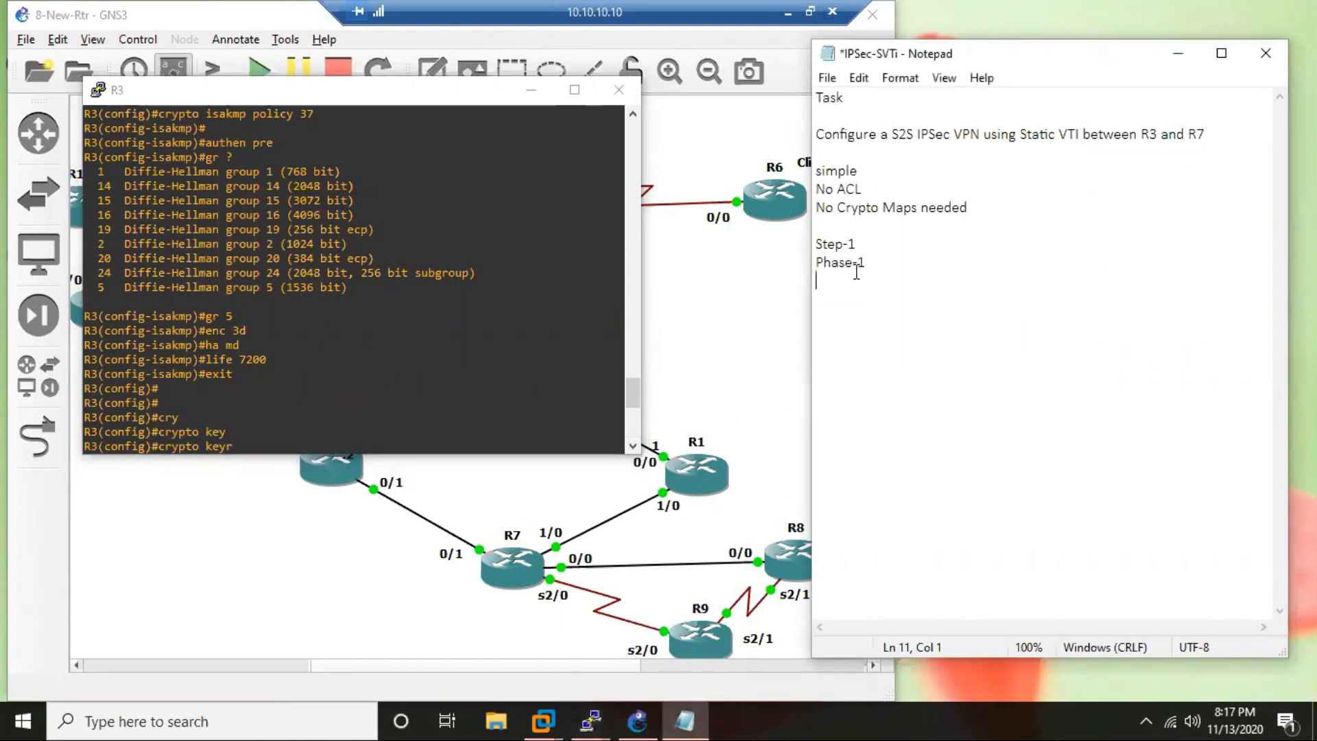
key(Up)
key(Tab)
key(BackSpace)
click(847, 302)
text(Step-1)
key(Return)
Write "Define ISAKMP policy" under the indented Step-1 line in the notes.
text(Define Cry)
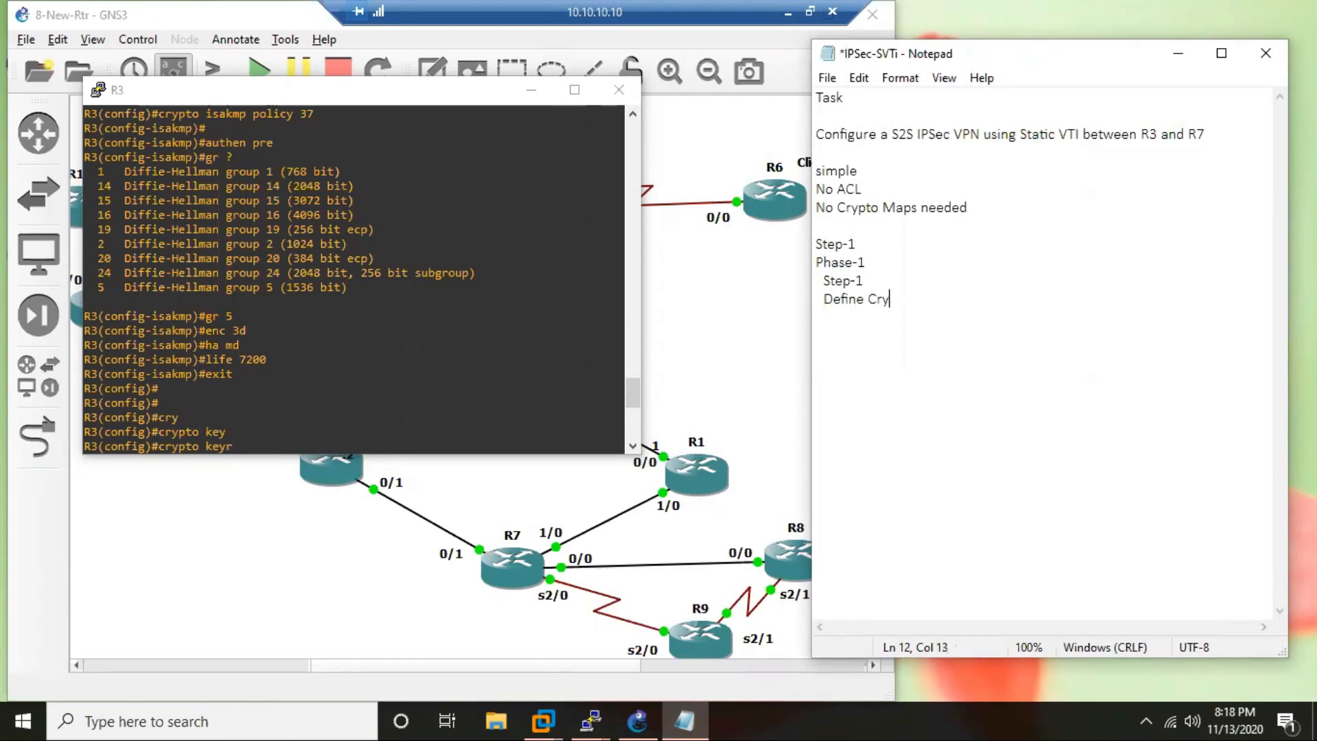
text(pt)
key(BackSpace)
key(BackSpace)
key(BackSpace)
key(BackSpace)
key(BackSpace)
key(BackSpace)
text(ISAKMP policy)
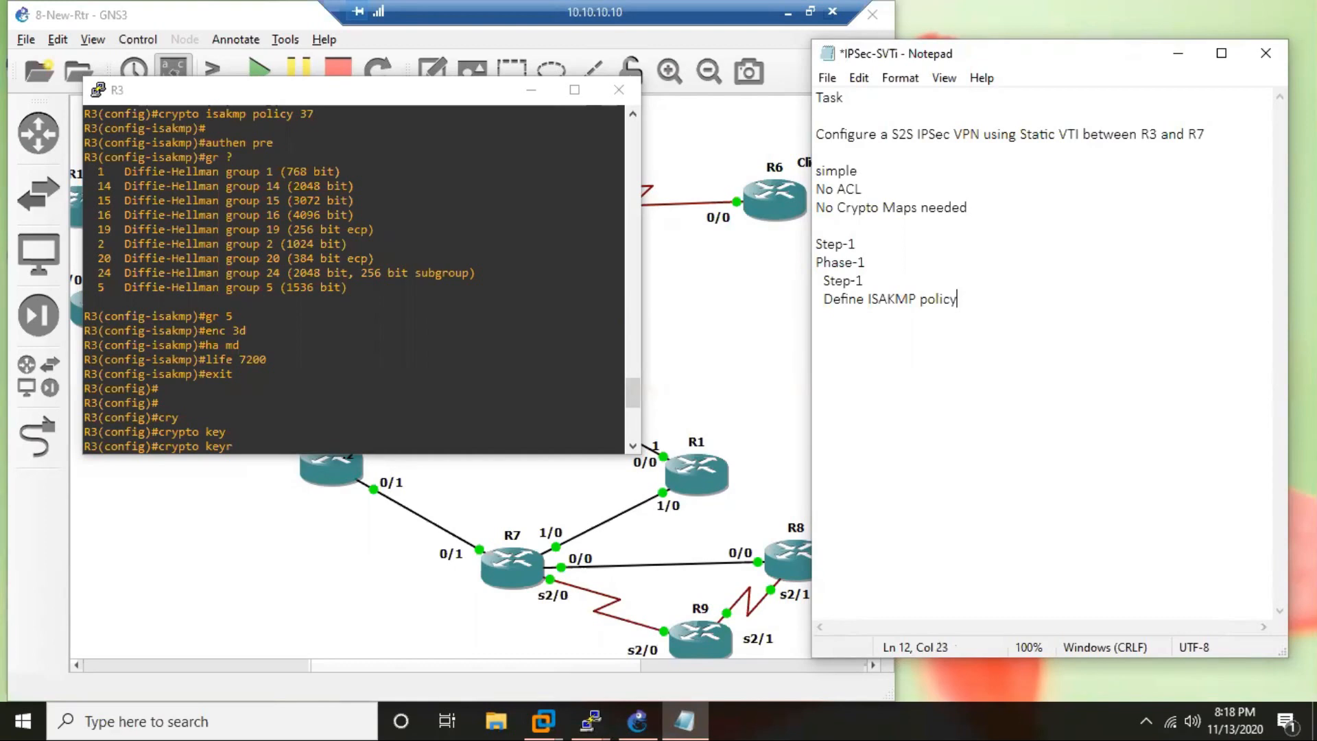
Add a "Step-2" heading to the notes with the line "Define Keyring" beneath it.
key(Return)
text(Ste)
text(-2)
key(Left)
key(Left)
text(p)
key(End)
key(Return)
text(Define K)
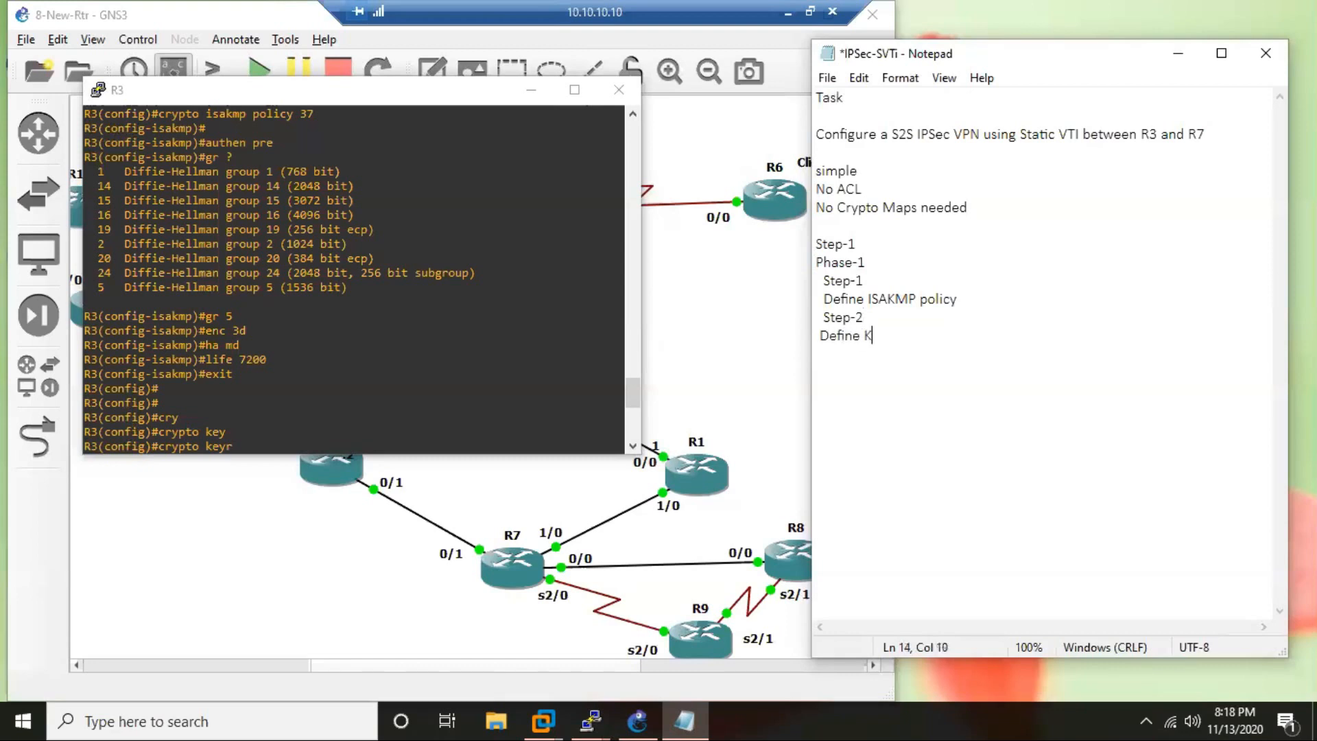
text(eyring)
Add the command "crypto keyring ikering" under Define Keyring and reduce its indentation.
key(Return)
text(crypto keyring )
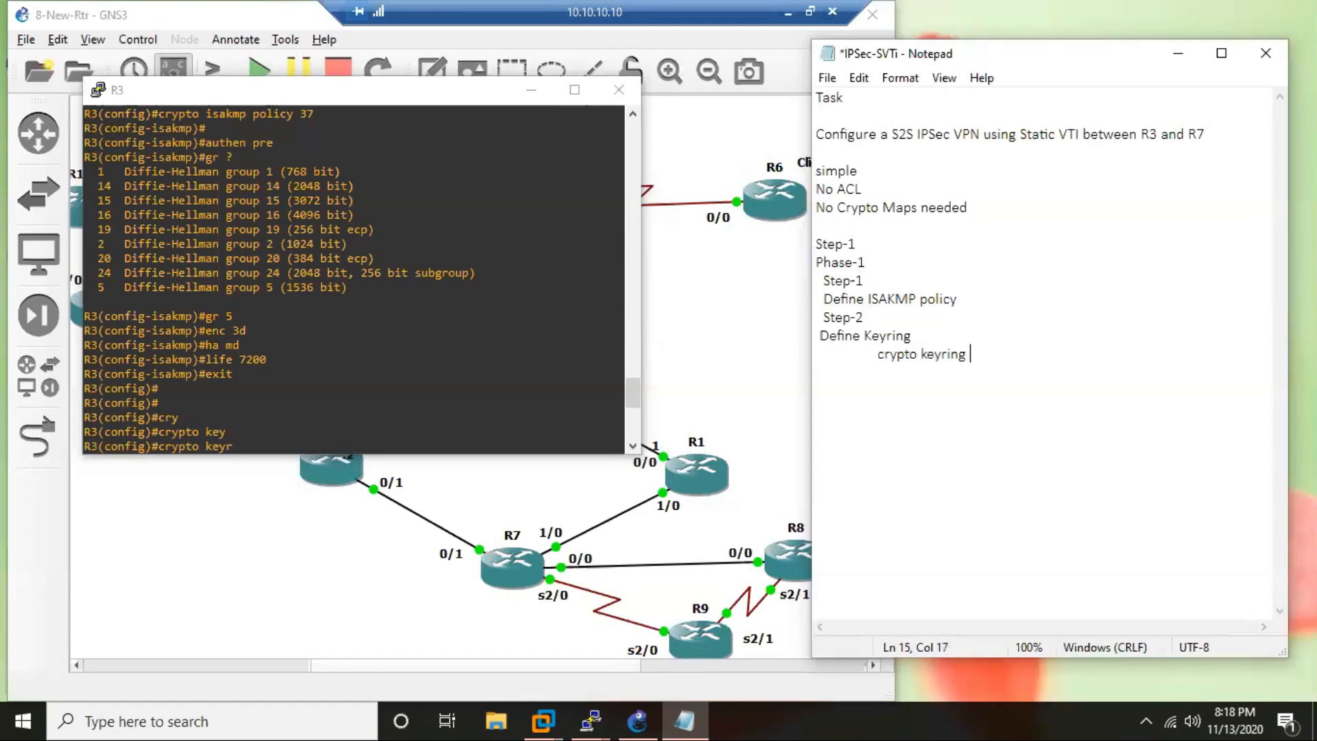
text(ikering)
key(Return)
key(Tab)
key(Up)
key(Home)
key(Delete)
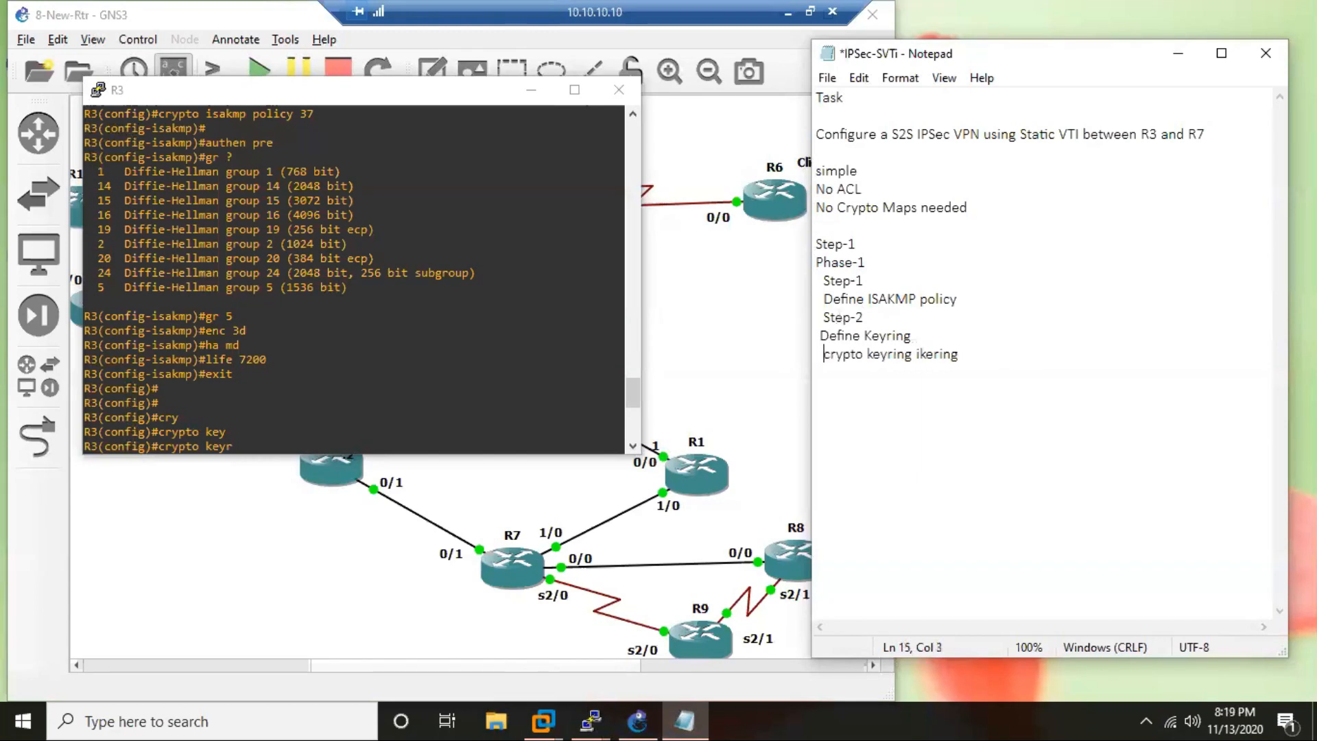
Copy R3's complete pre-shared-key command into the notes as an indented line under the keyring, followed by "exit".
key(Down)
key(Tab)
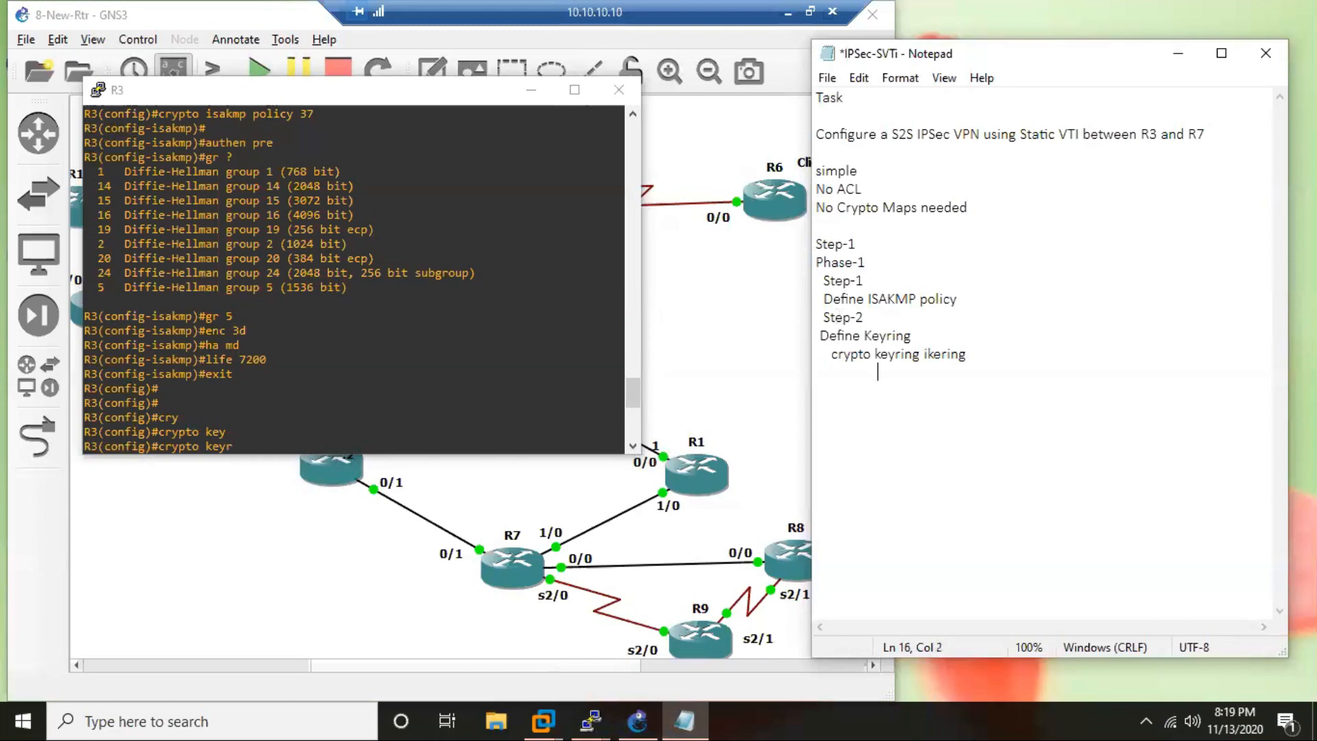
text(pre-sh)
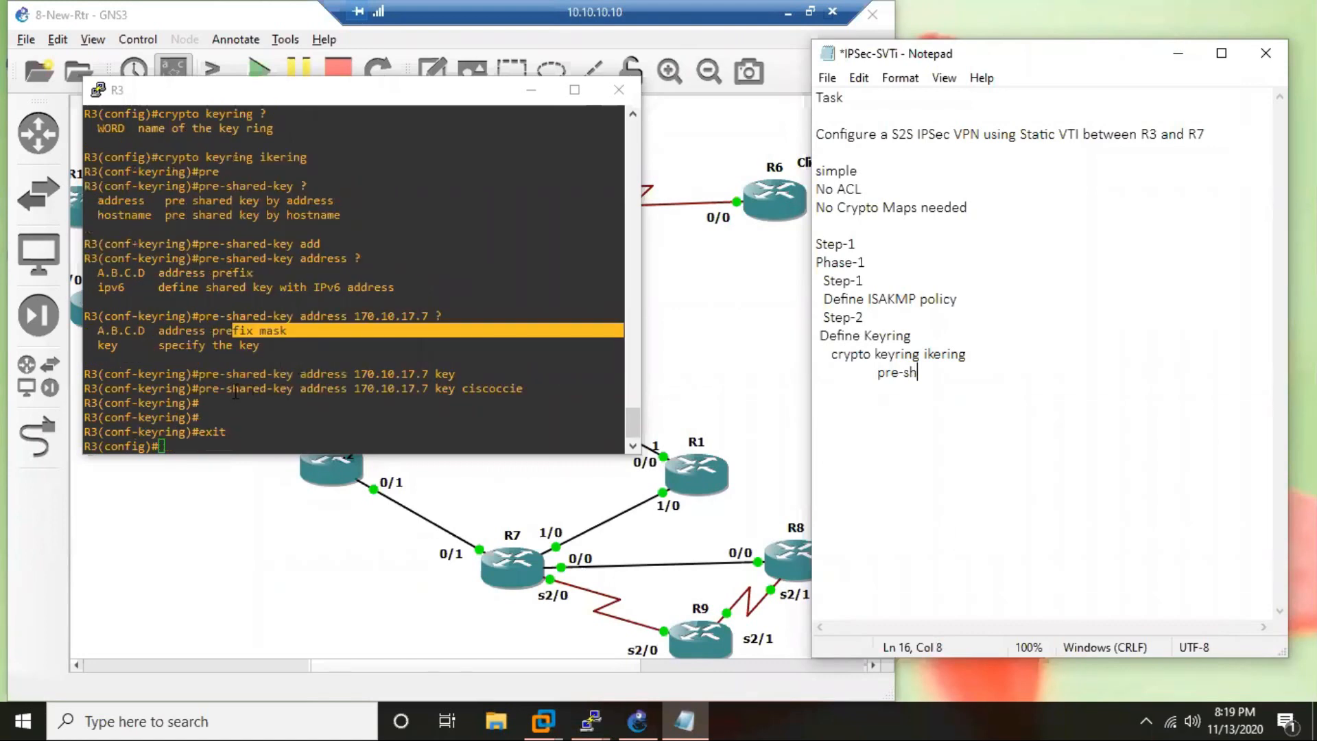
drag(200, 388, 768, 394)
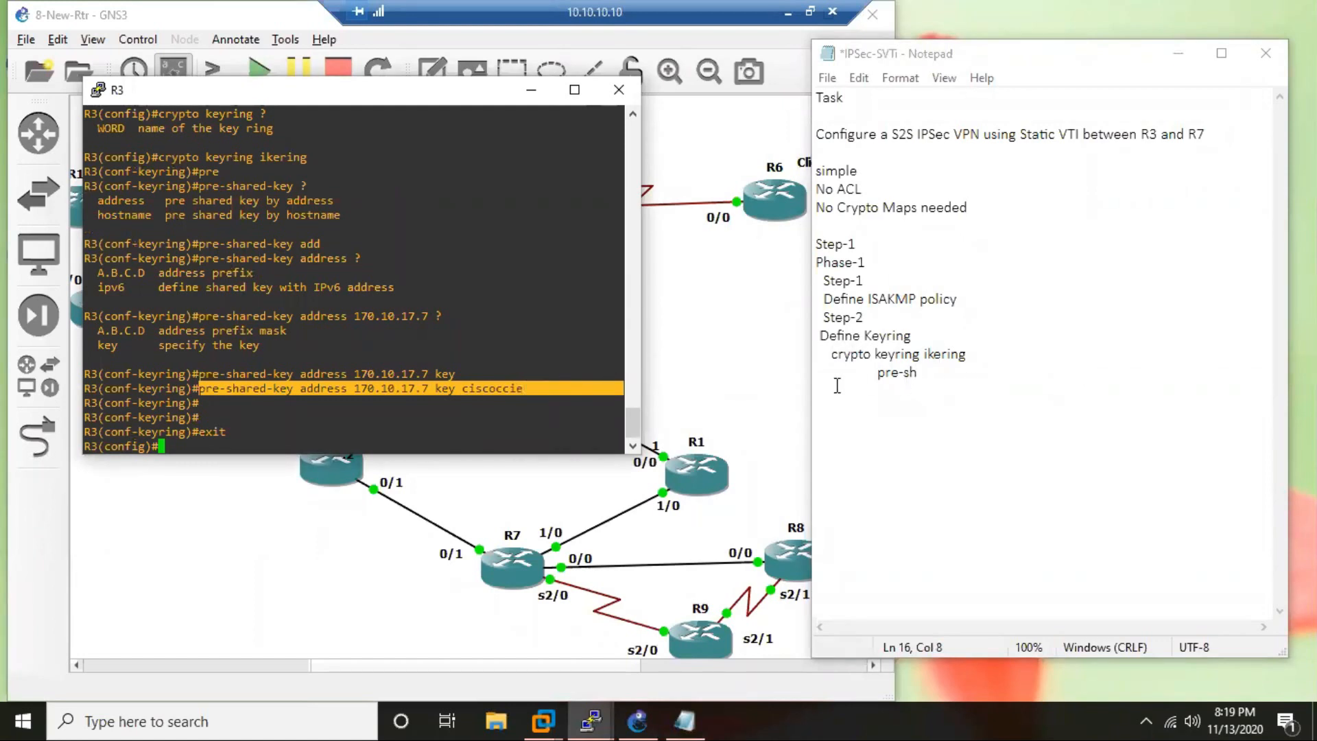
drag(877, 371, 974, 376)
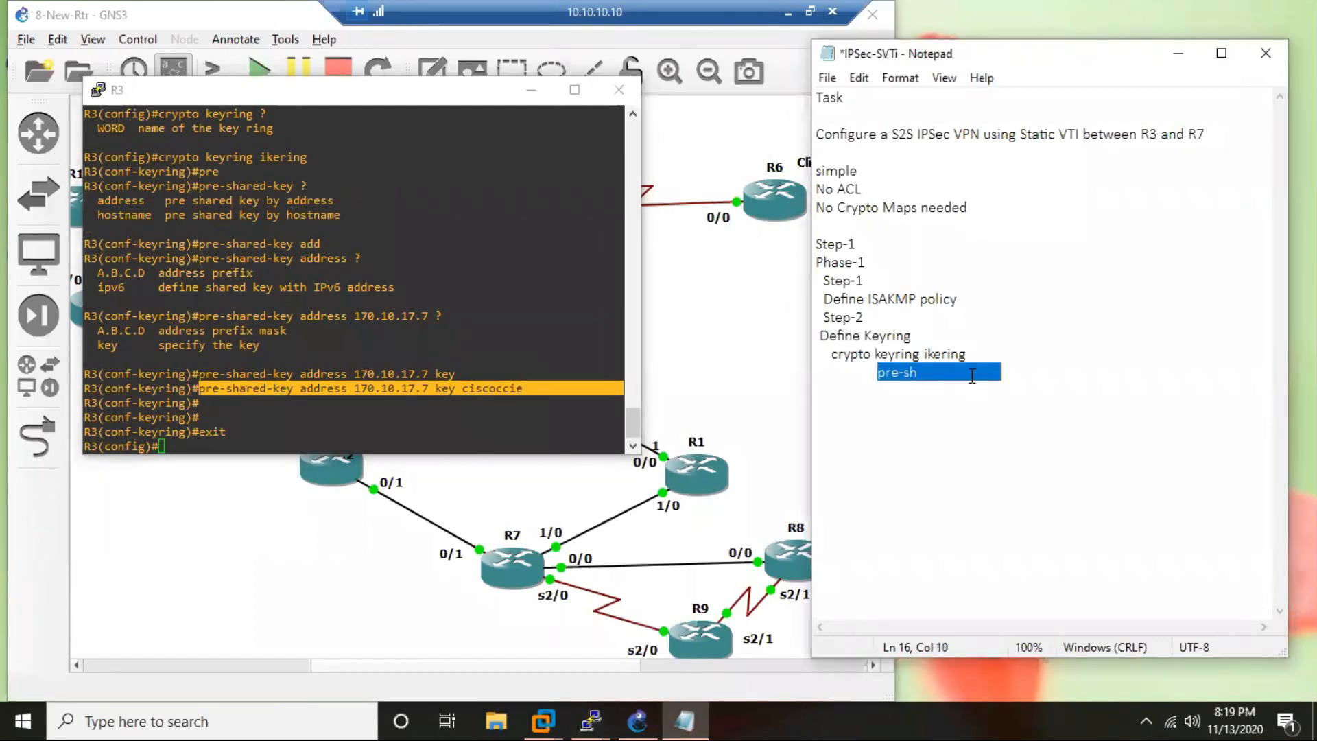
text(pre-shared-key address 170.10.17.7 key ciscoccie)
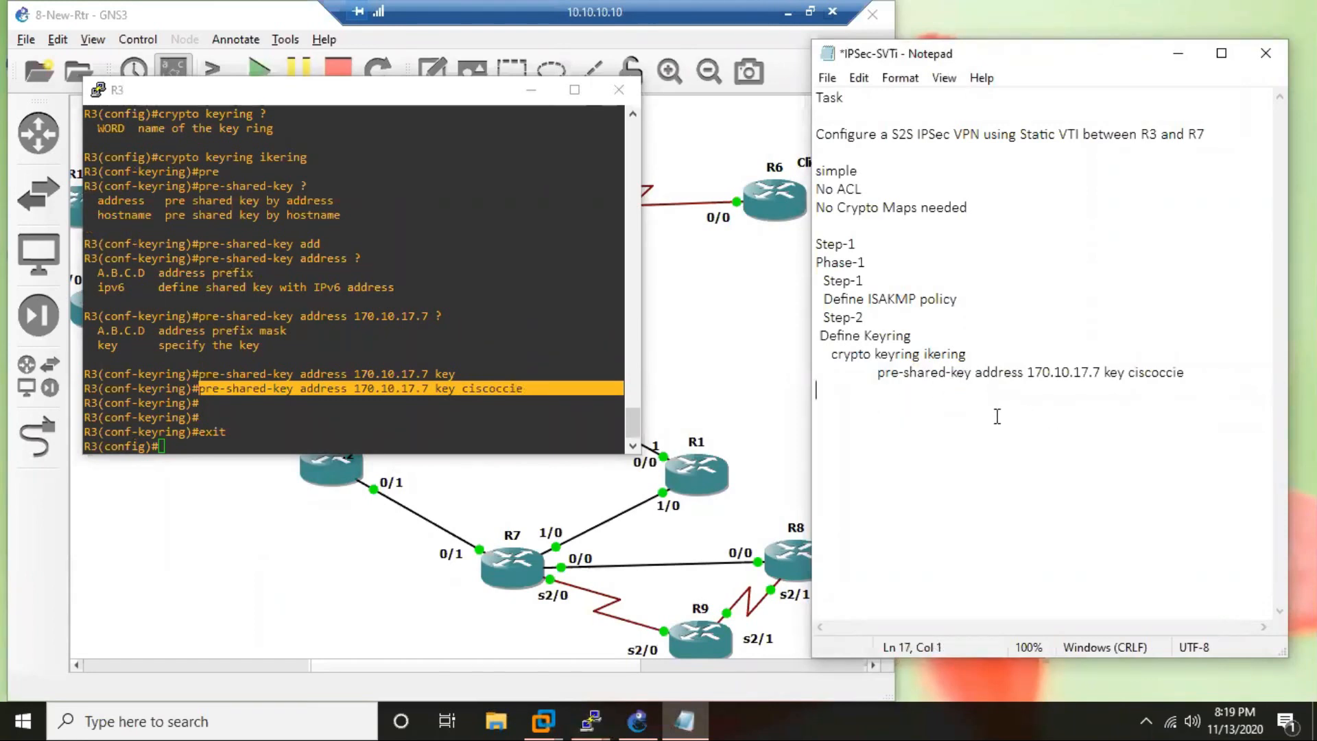
key(Tab)
text(exit)
Add a "Step-3" heading below the exit line in the notes.
key(Return)
Write "Match the Keyring in ISAKMP Profile" as an indented line under Step-3.
key(Return)
key(Return)
click(841, 413)
text(Step)
key(Left)
key(Left)
key(Left)
key(Left)
key(End)
text(-3)
key(Return)
key(Tab)
key(BackSpace)
text(Match the Keyring in ISAKMP)
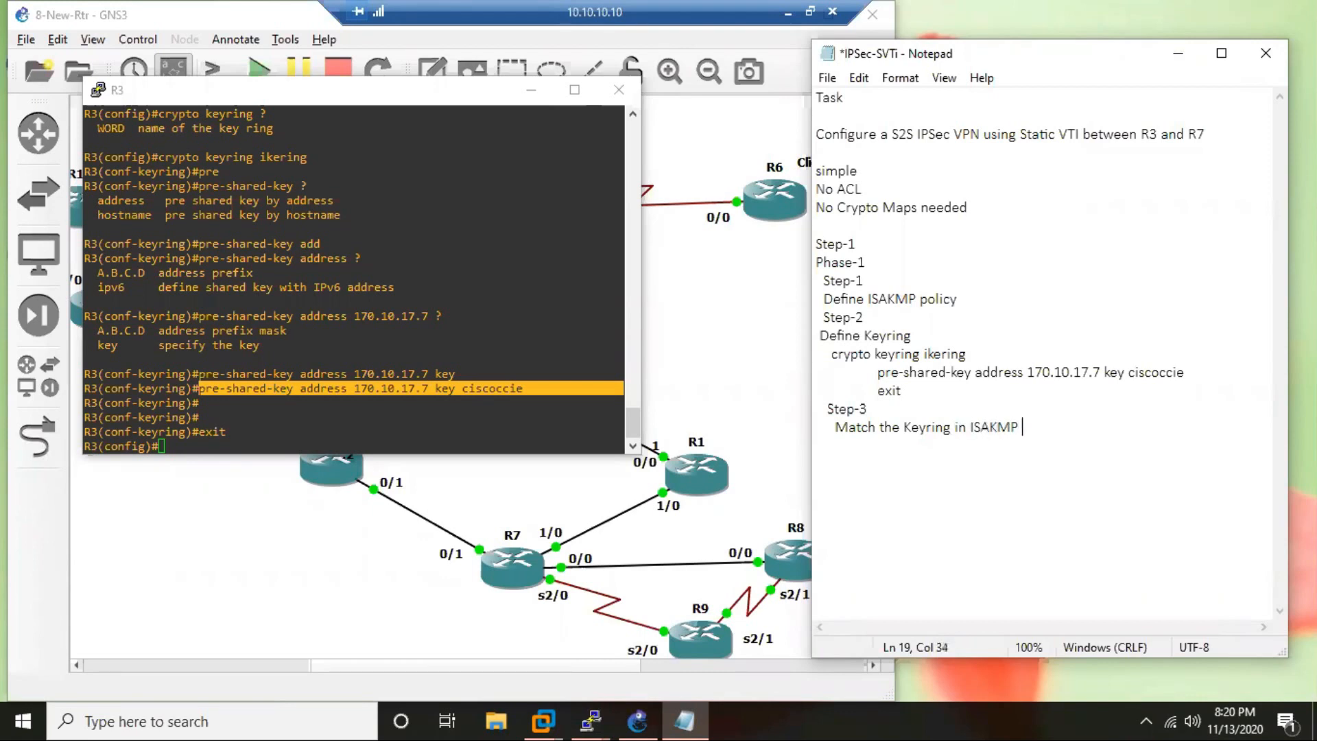
text( Prifile)
key(Left)
key(Left)
key(Left)
key(Left)
key(BackSpace)
text(o)
click(1083, 429)
Add the indented command "crypto isakmp profile isaprof" under the Step-3 description in the notes.
key(Return)
key(Tab)
text(crypto isa)
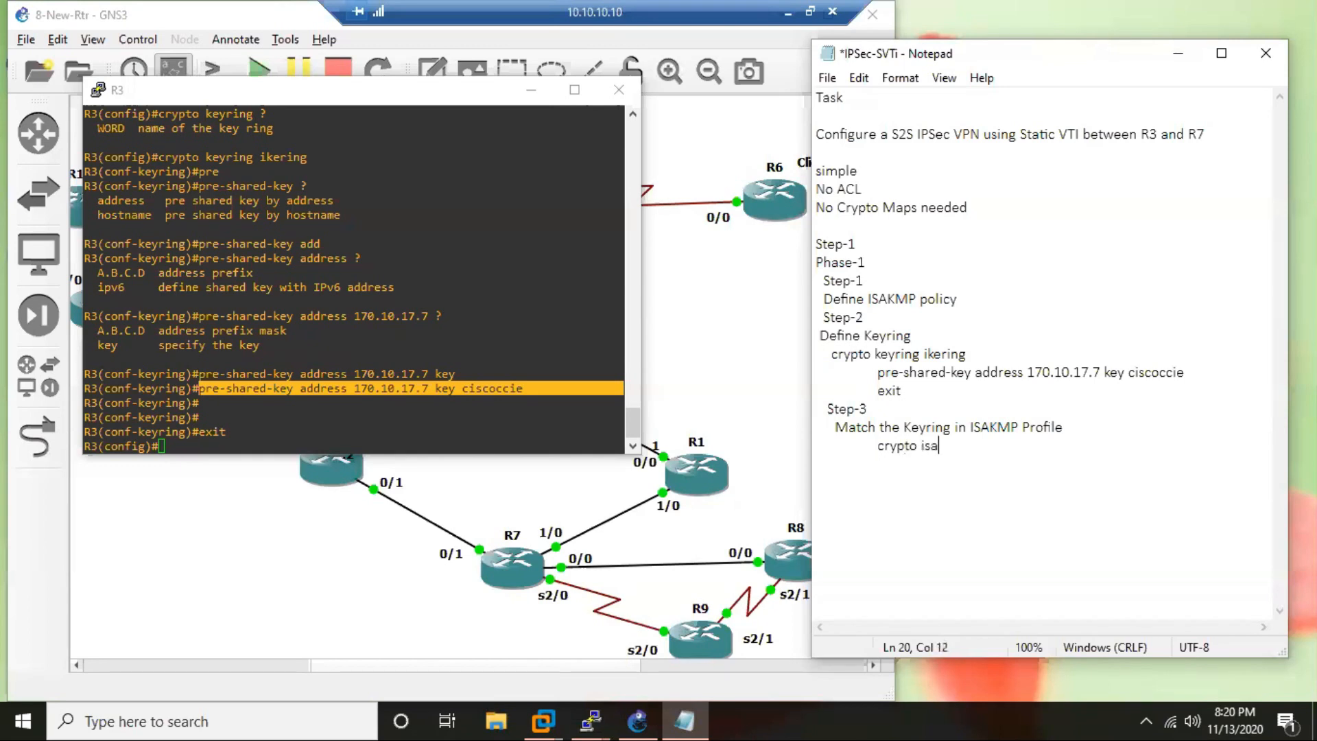
text(kmp profile isaprof)
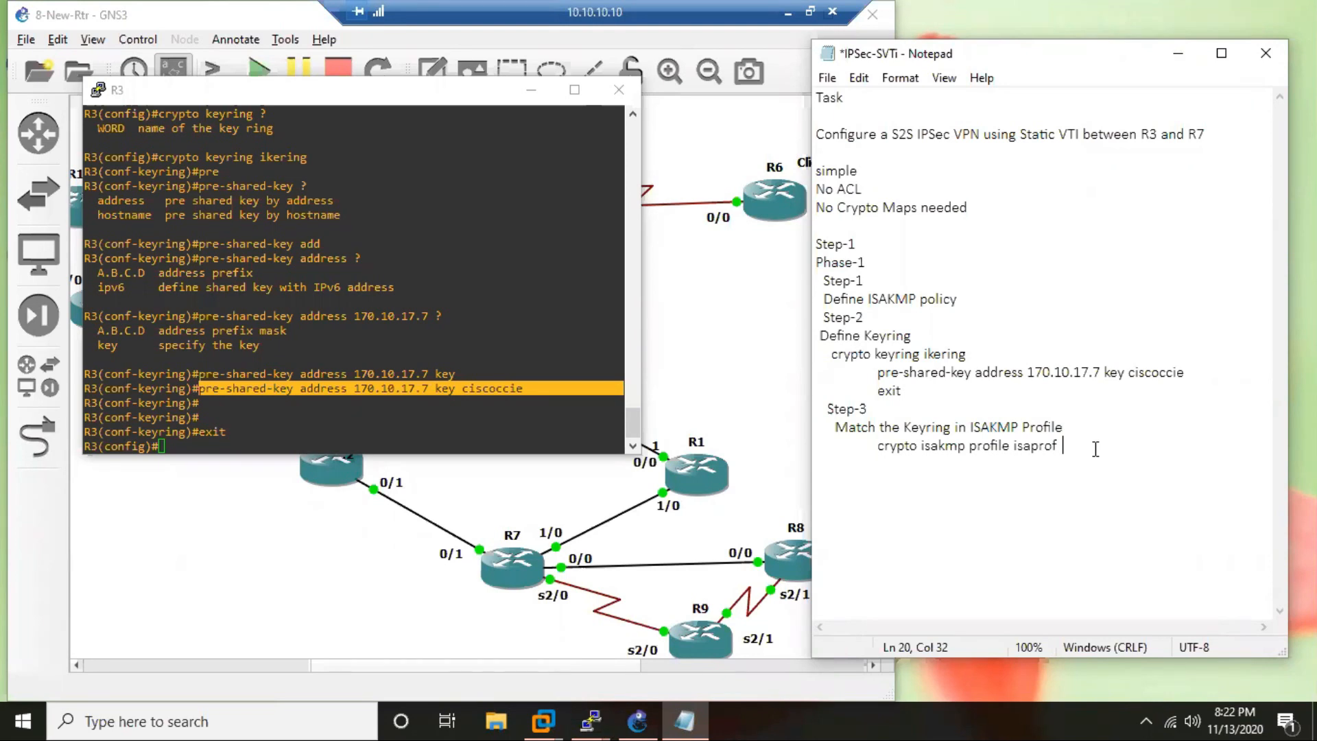
Create the ISAKMP profile isaprof on R3 using the command copied from the notes.
drag(878, 446, 1072, 462)
key(ctrl+c)
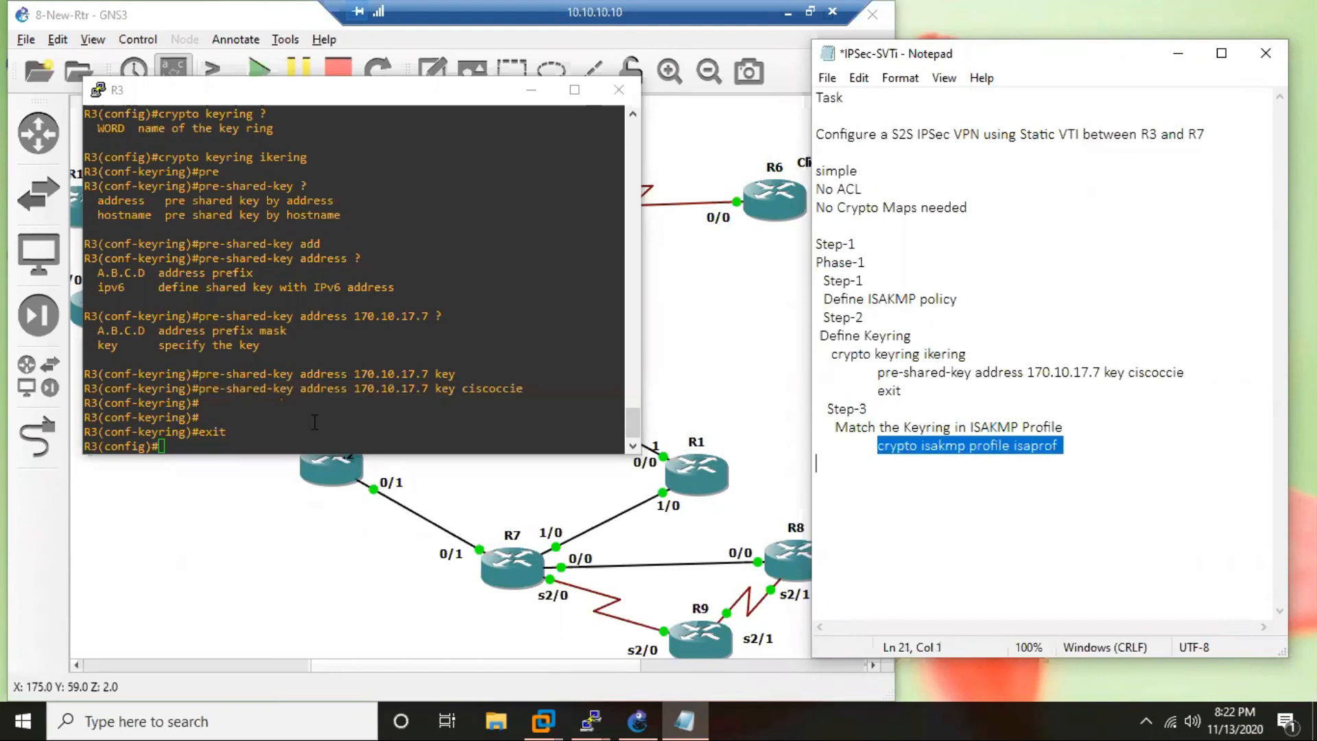
right_click(275, 434)
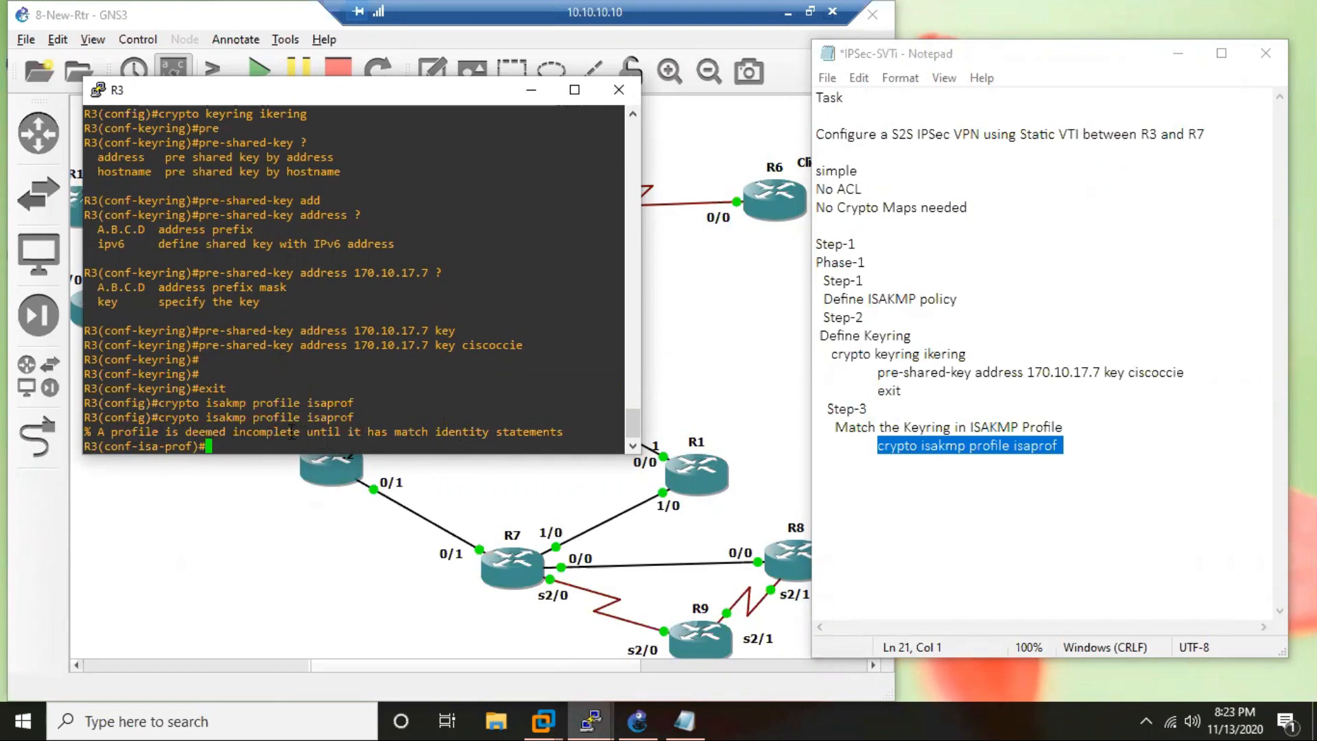
Display the crypto sections of R3's running configuration with "do sh run | s cry".
text(DO SH RUN)
key(BackSpace)
key(BackSpace)
key(BackSpace)
key(BackSpace)
key(BackSpace)
key(BackSpace)
key(BackSpace)
key(BackSpace)
key(BackSpace)
key(BackSpace)
text(do sh run | s cry)
key(Return)
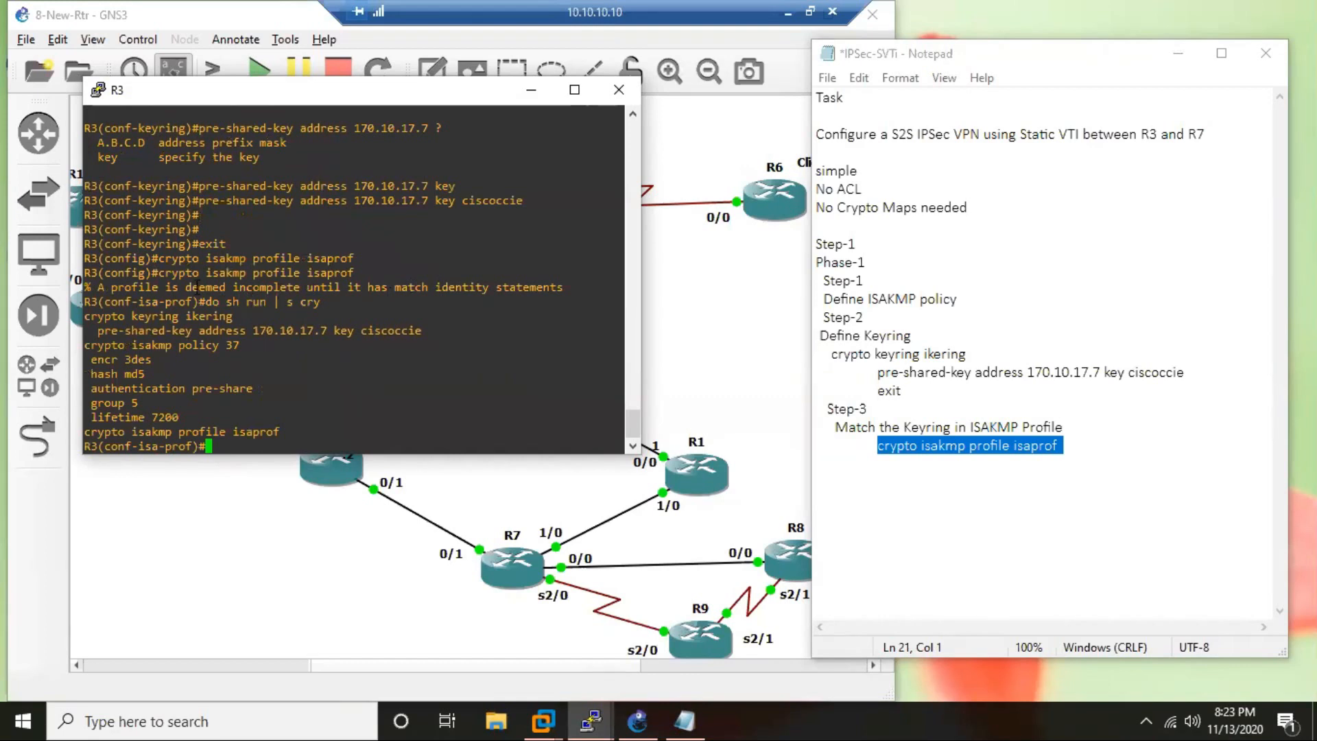
Begin a "match identity address" statement in R3's isaprof profile, using the inline help to list the match and address options.
drag(104, 288, 218, 288)
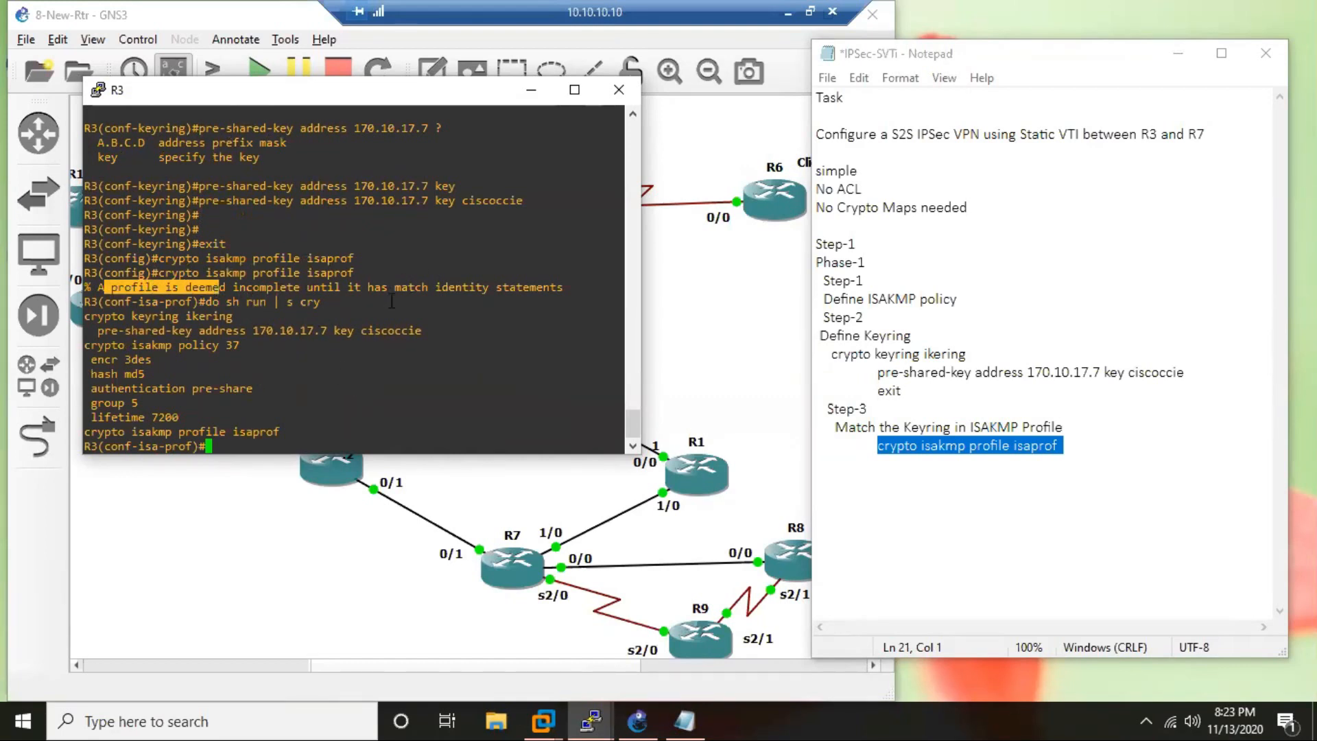
double_click(409, 288)
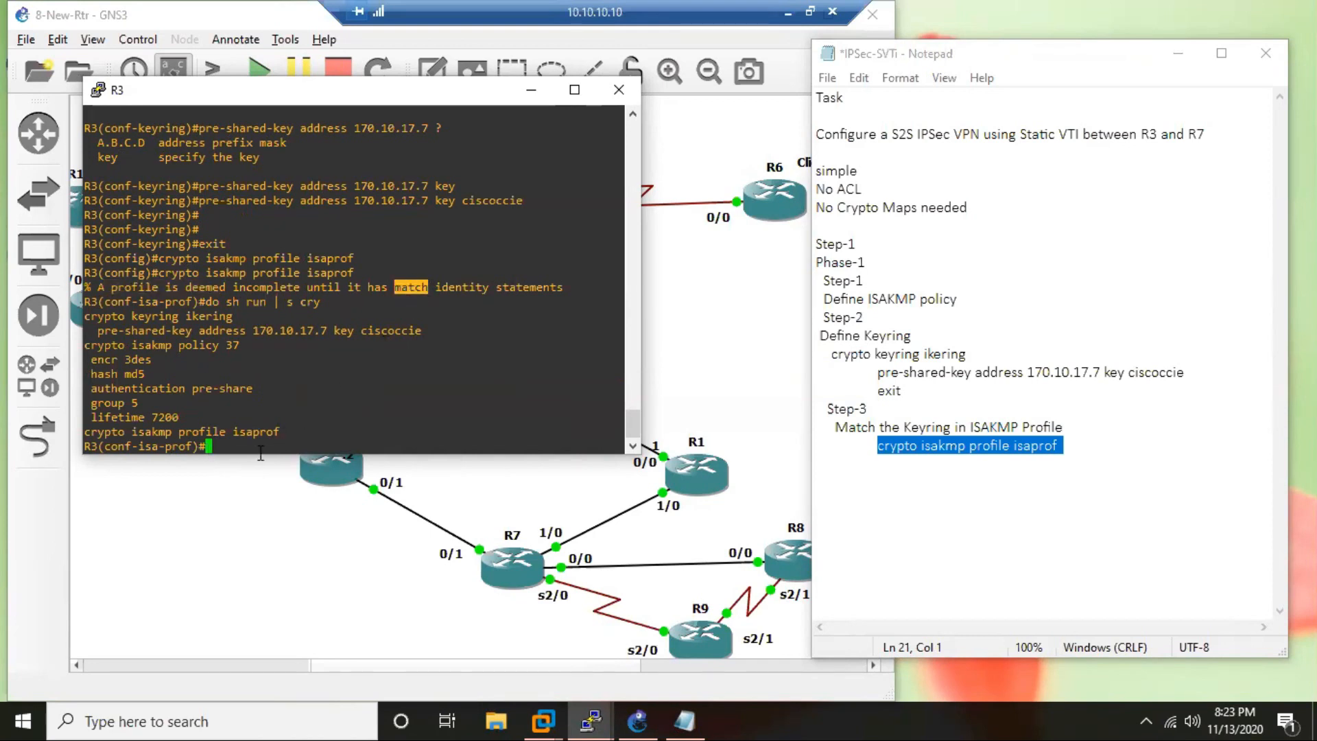
text(mat)
key(Tab)
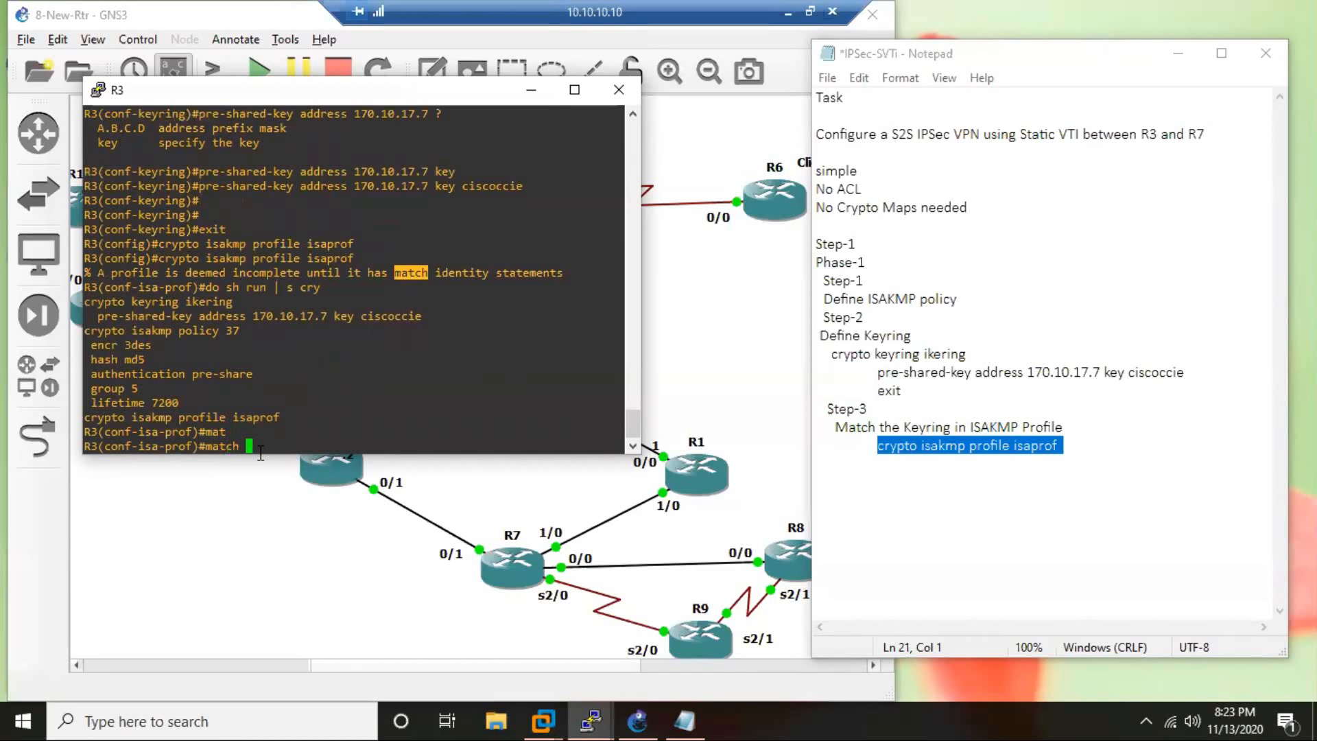
text(?)
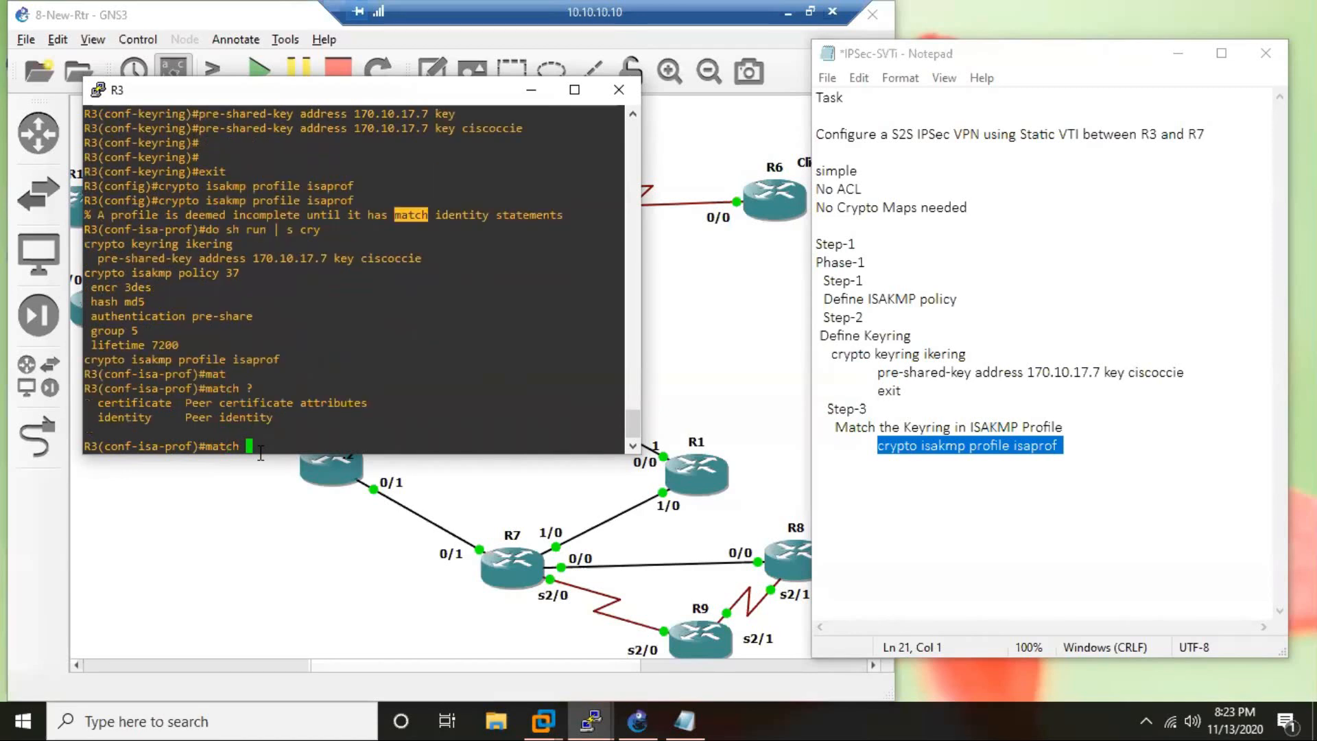
text(ide)
key(Tab)
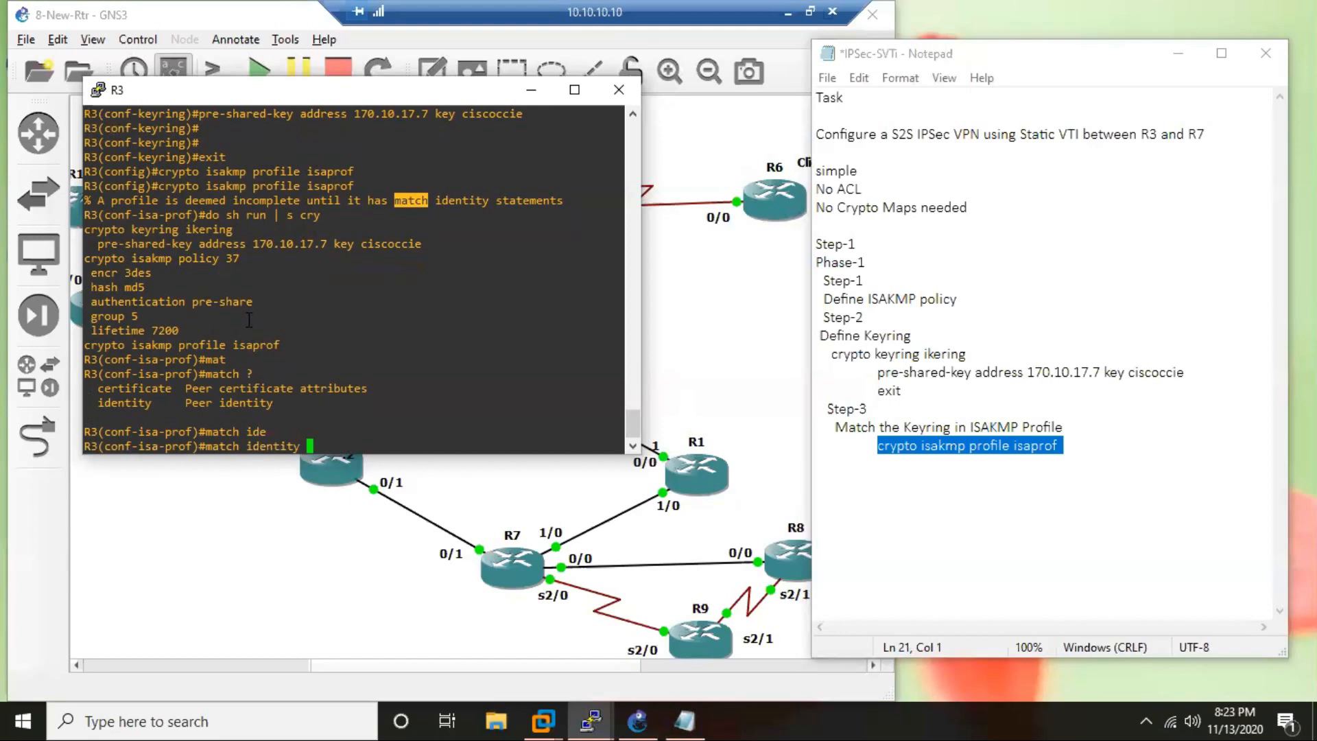
drag(158, 403, 84, 403)
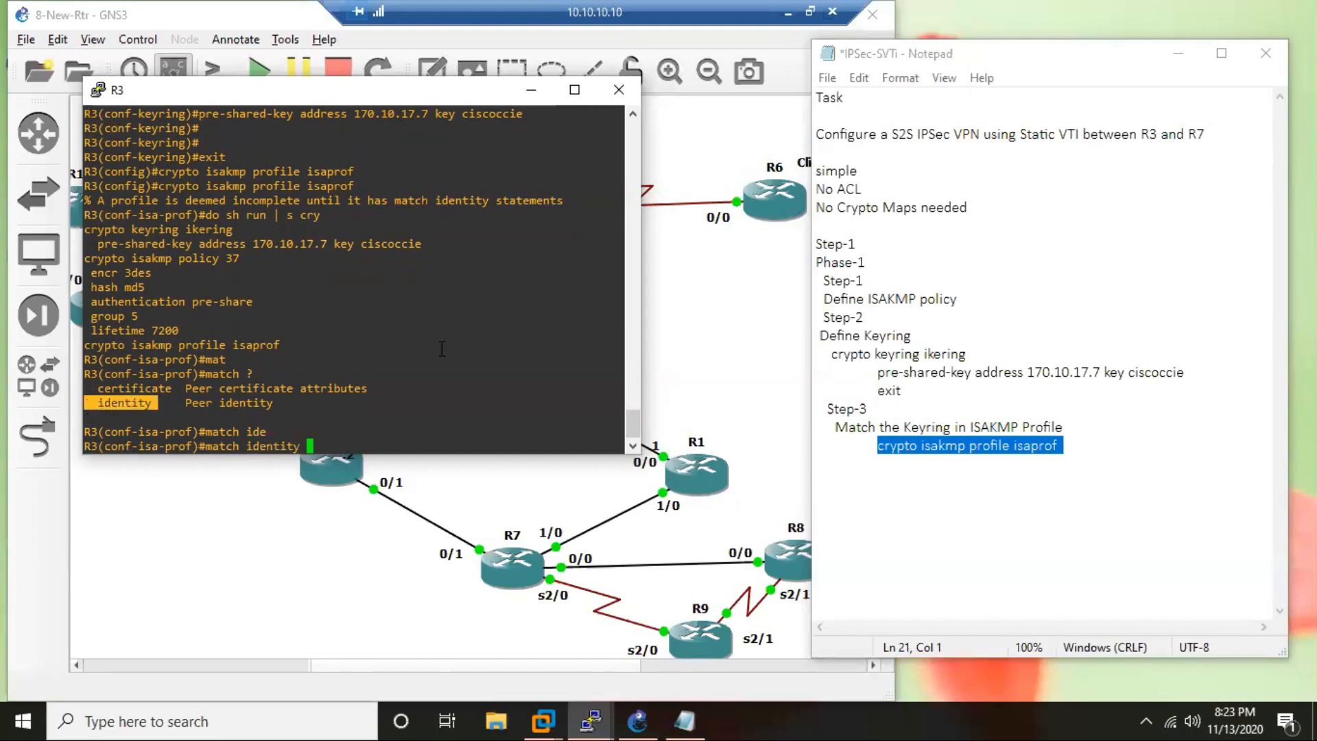
text(a)
text(d)
key(Tab)
text(?)
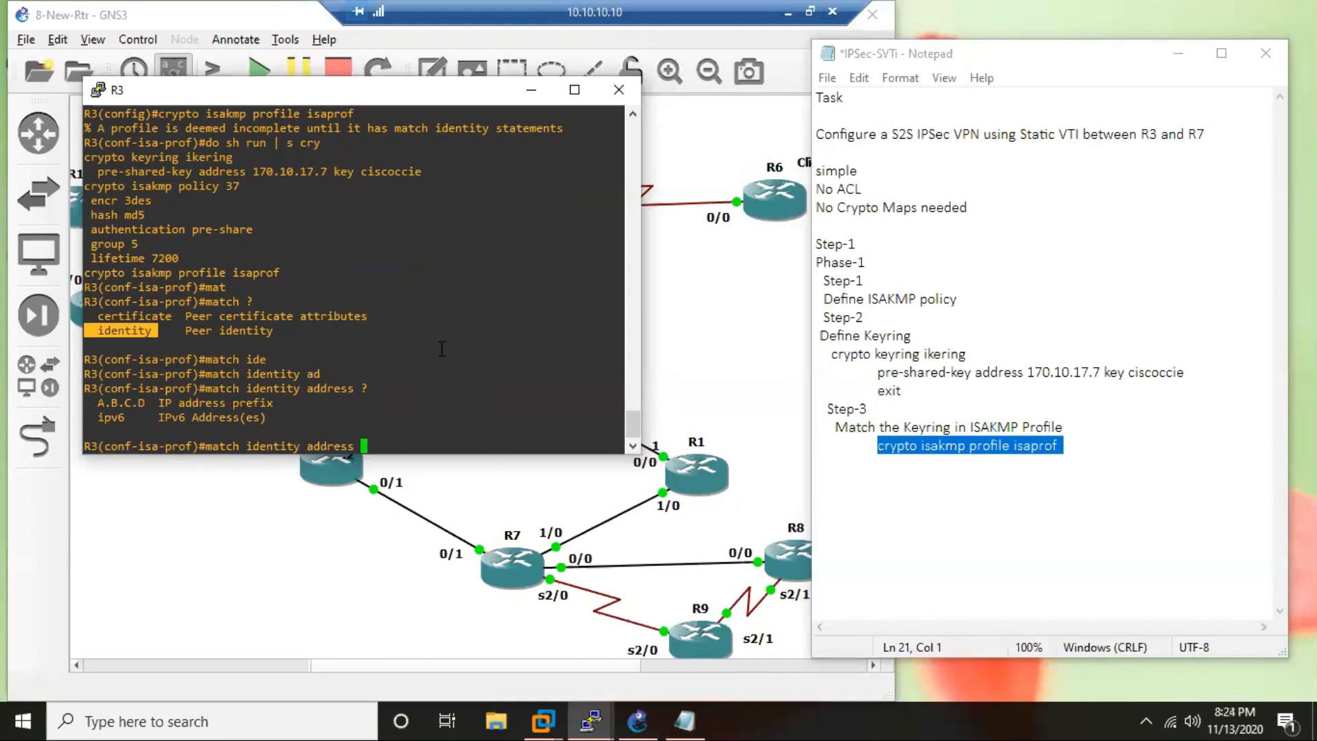
Complete the identity statement with peer address 170.10.17.7 and mask 255.255.255.255, checking the remaining options before submitting it.
text(170.10.17.7 ?)
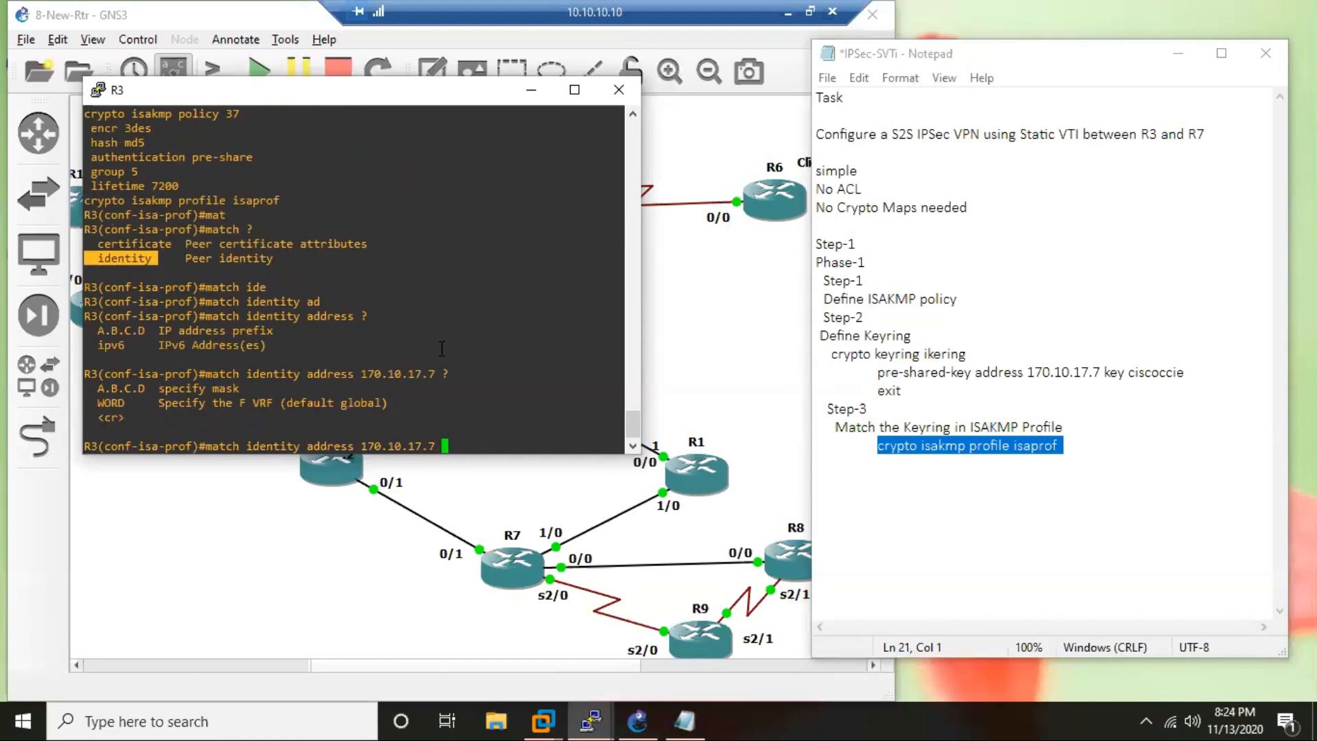
text(255.255.255.255 ?)
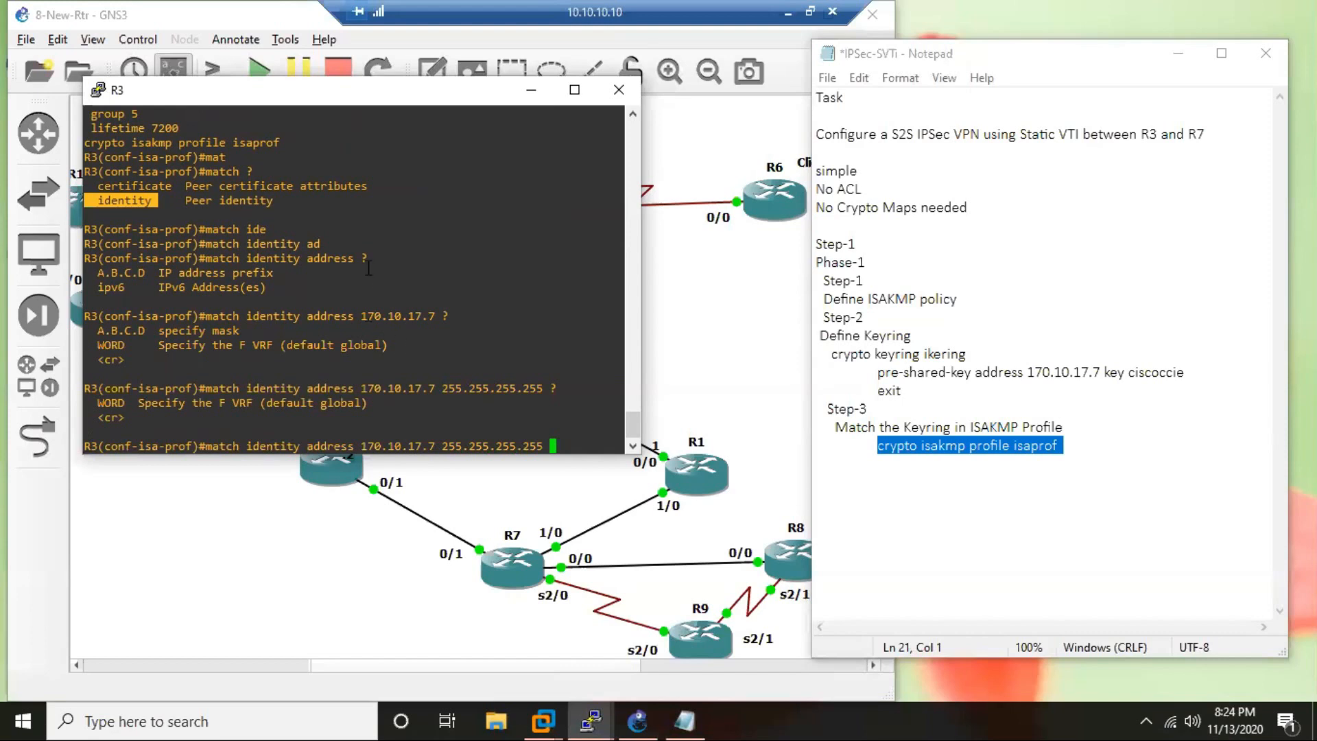
key(Return)
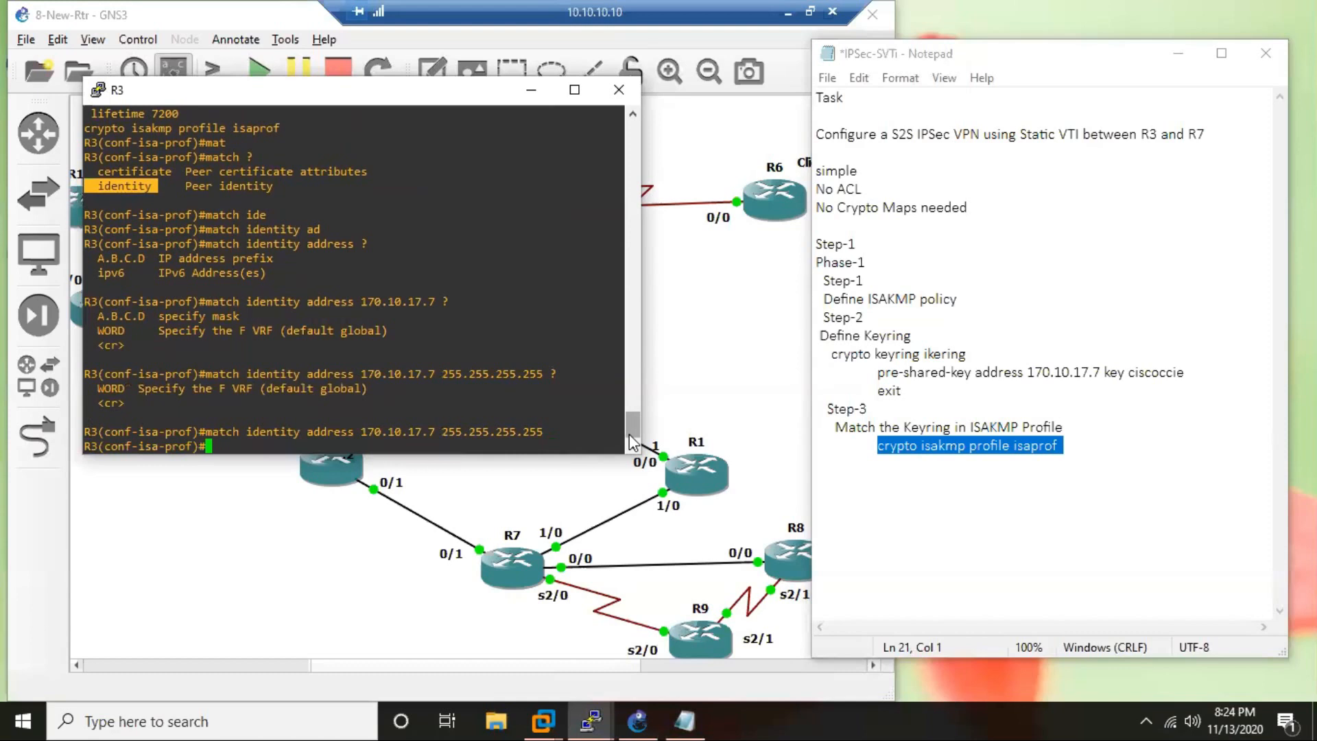
Assign the keyring ikering to the isaprof profile on R3 and exit profile configuration mode.
text(k?)
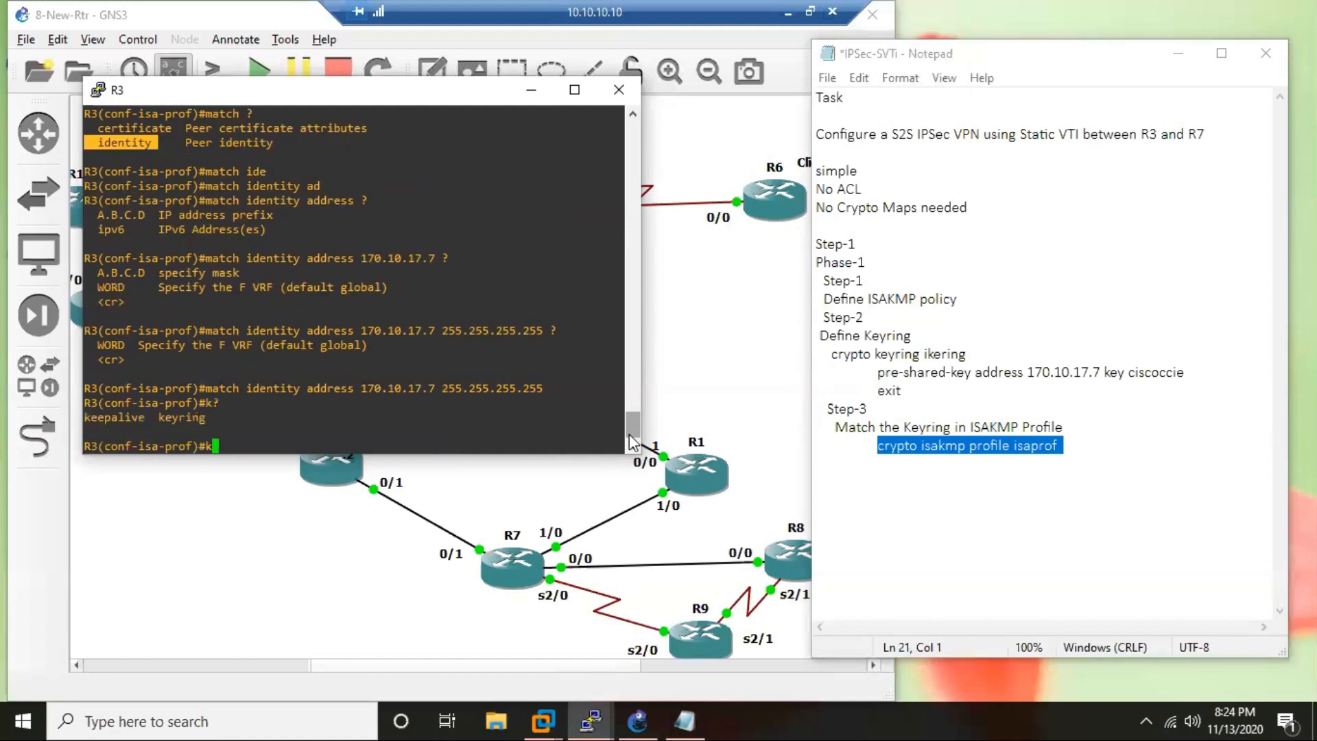
text(eyr)
key(Tab)
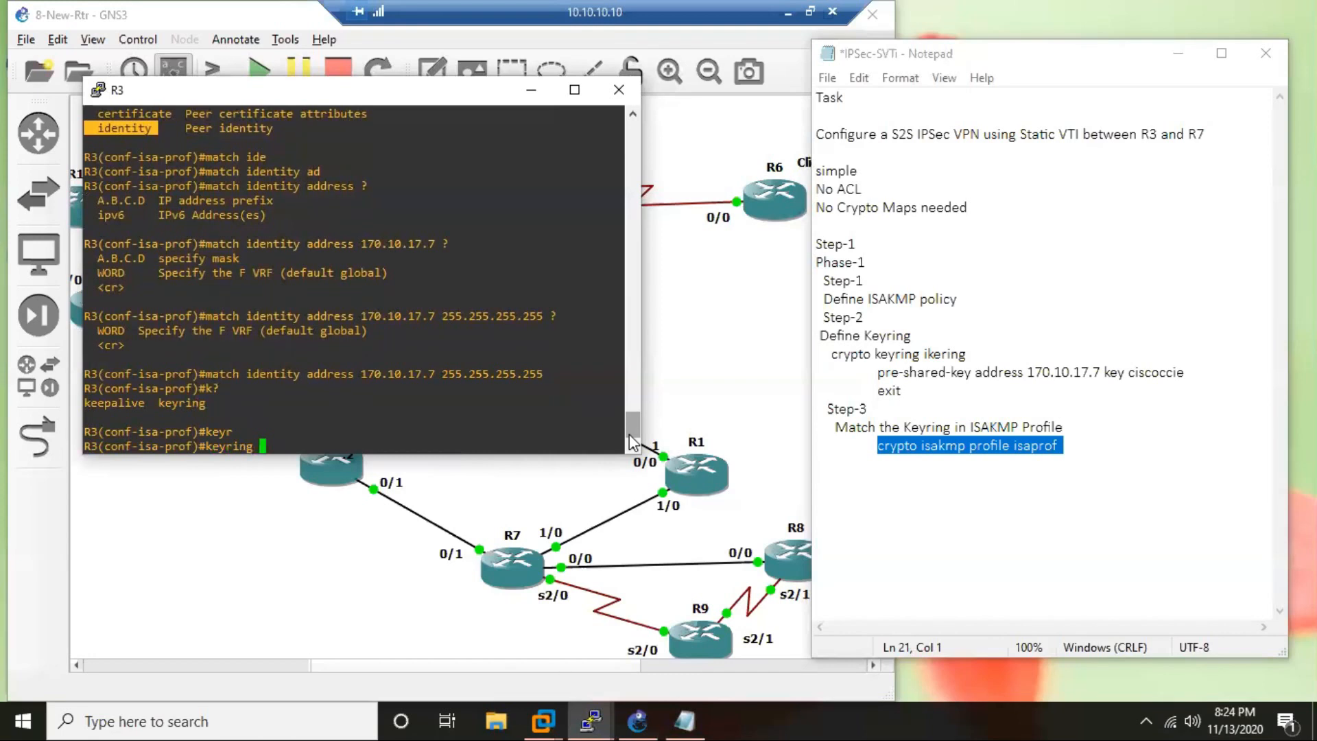
text(ikering)
key(Return)
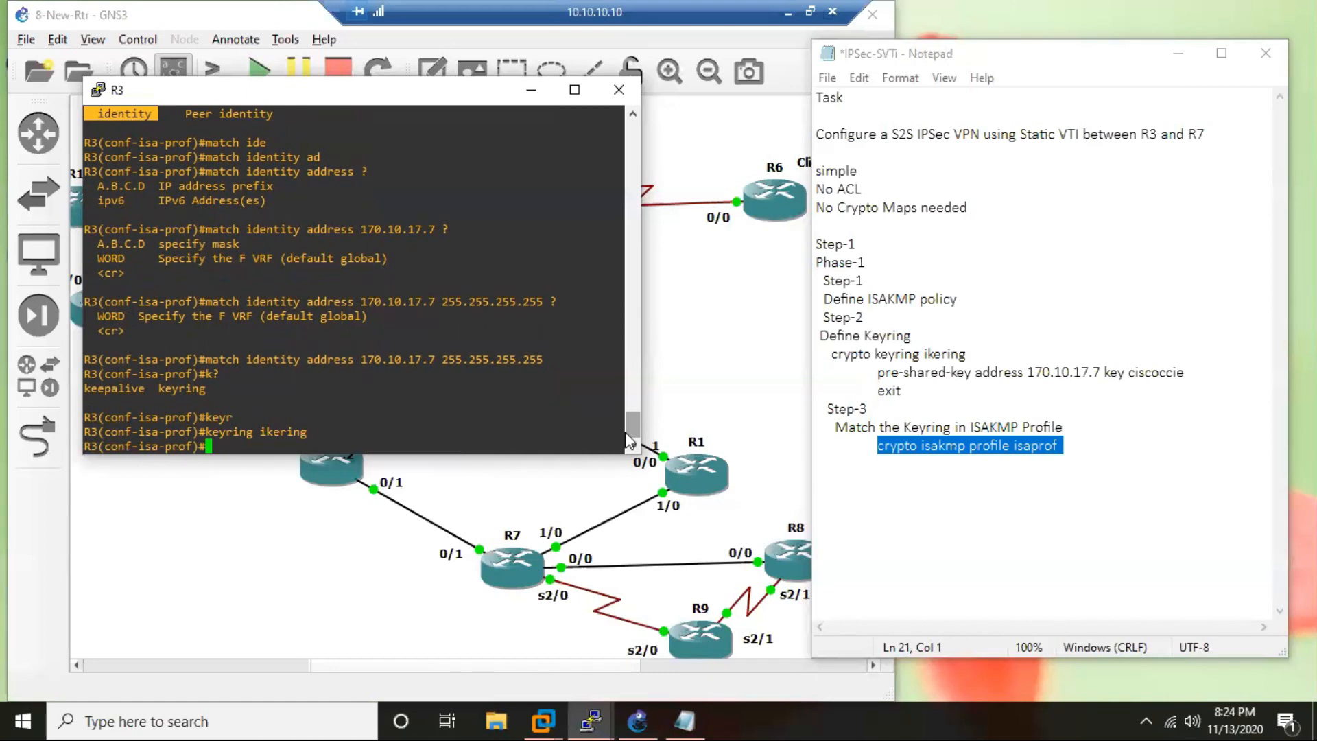
drag(541, 360, 357, 368)
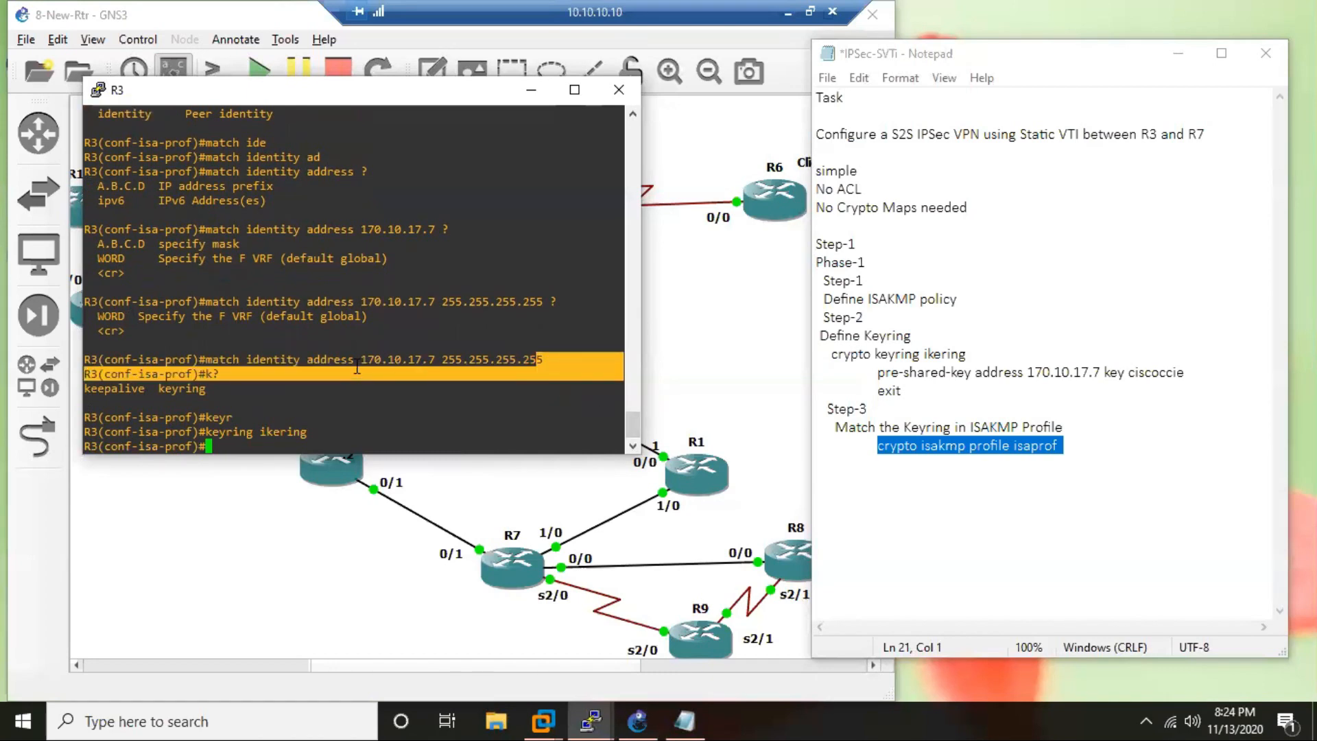
drag(306, 432, 227, 431)
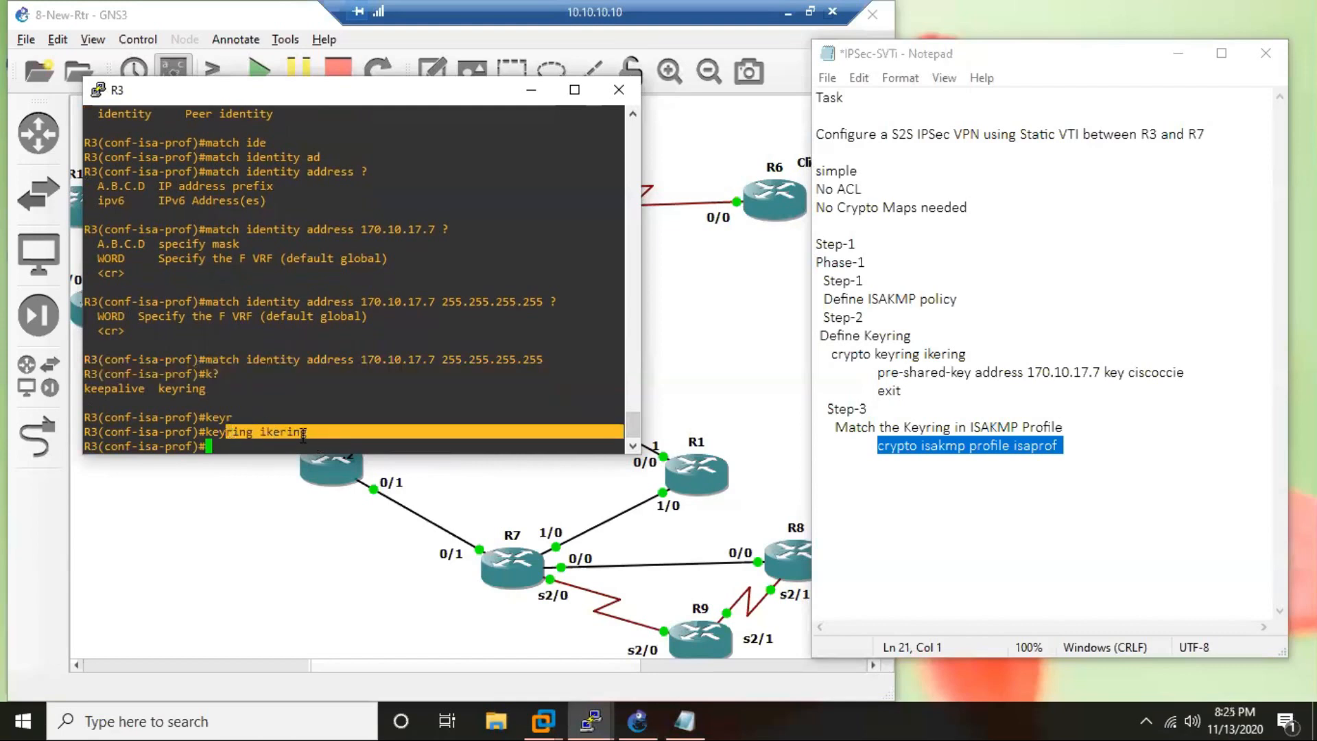
drag(307, 432, 261, 431)
text(exit)
key(Return)
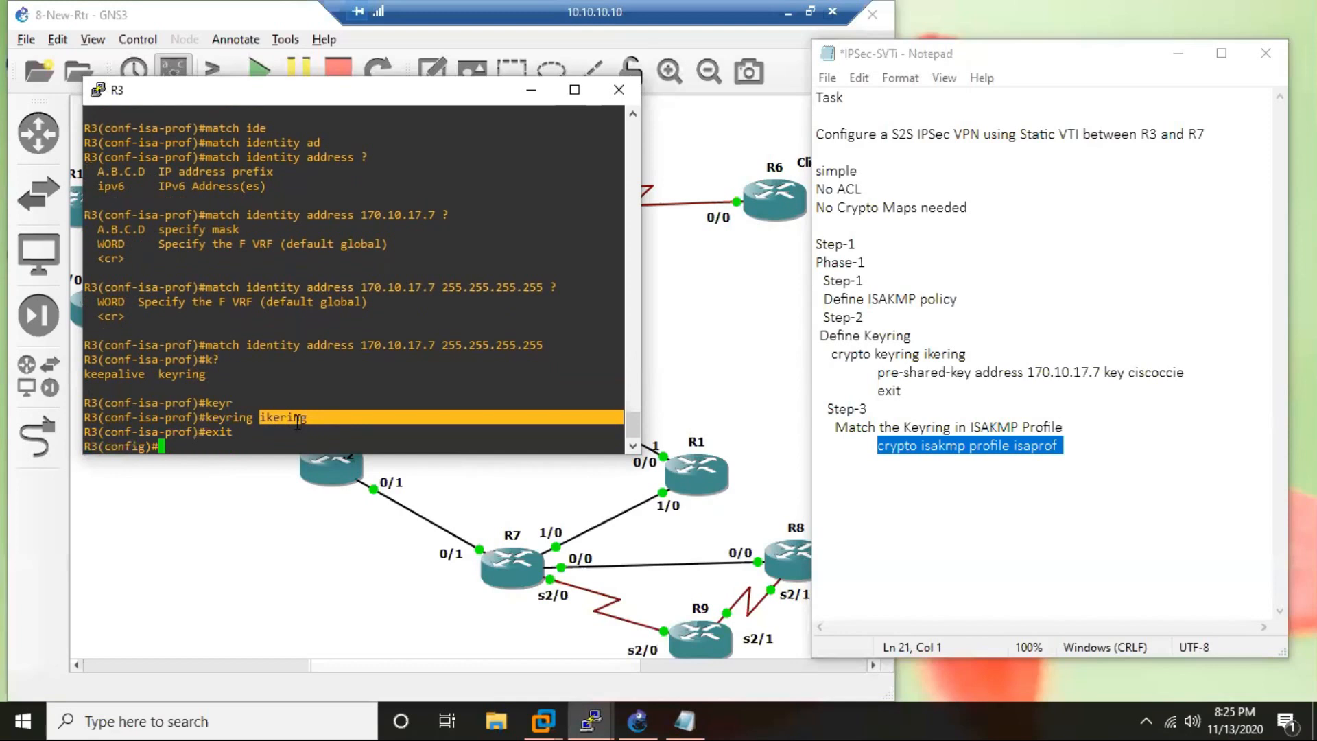
Copy "match identity address 170.10.17.7 255.255.255.255" from the R3 console into the notes, indented under the isaprof profile command.
click(940, 468)
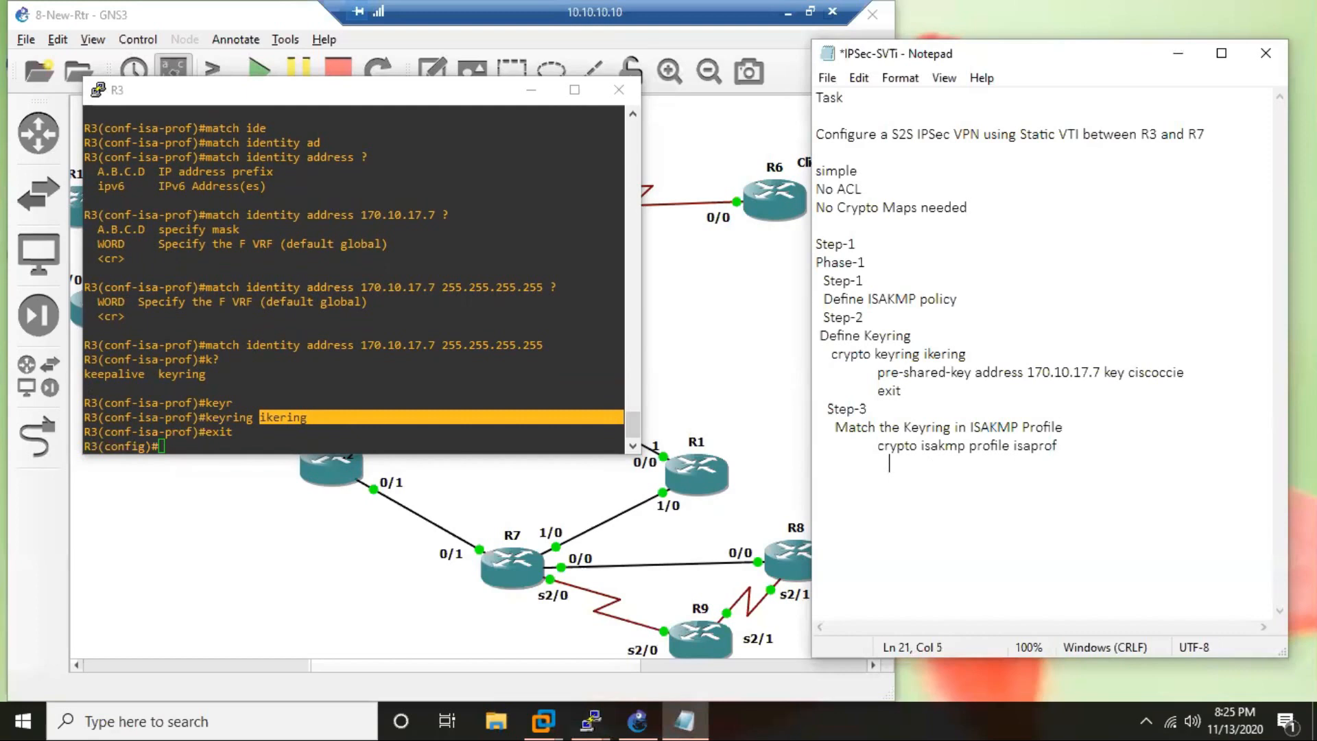
text(match)
key(BackSpace)
key(BackSpace)
key(BackSpace)
key(BackSpace)
key(BackSpace)
drag(206, 344, 545, 348)
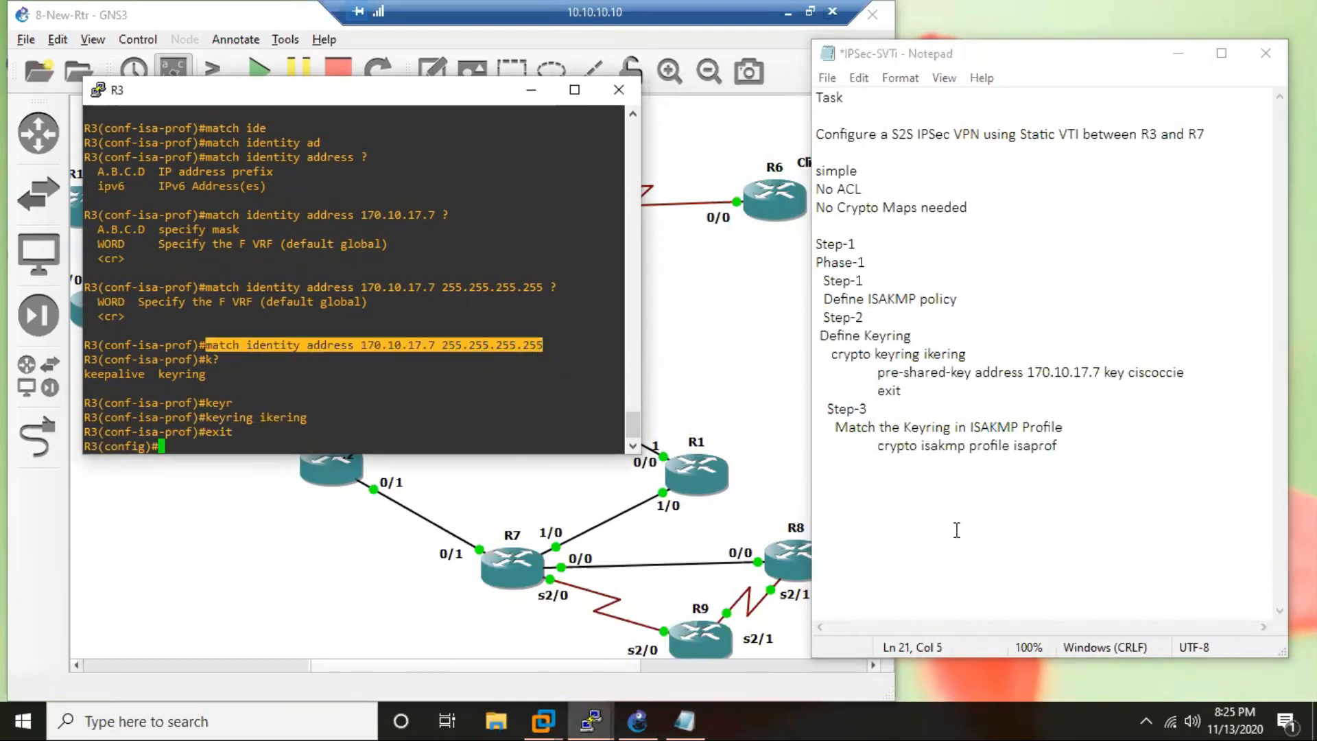
click(947, 465)
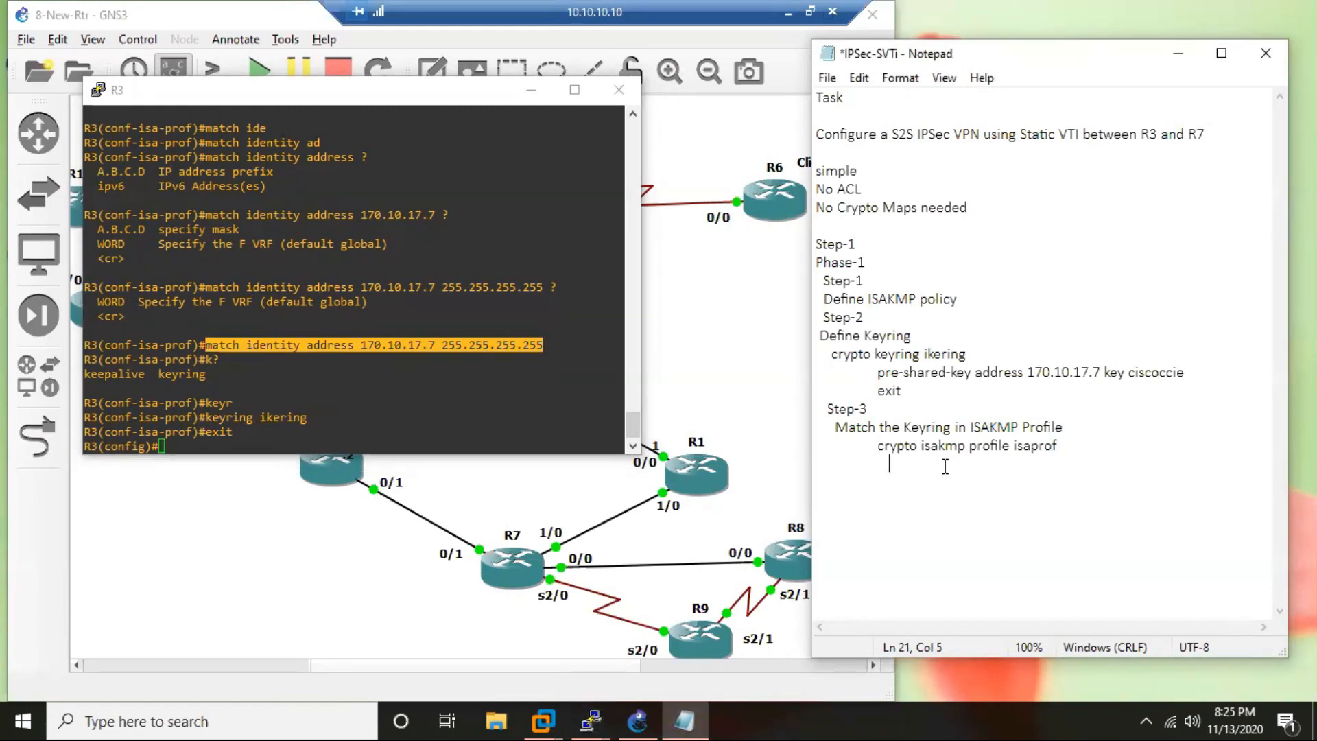
key(ctrl+v)
key(Return)
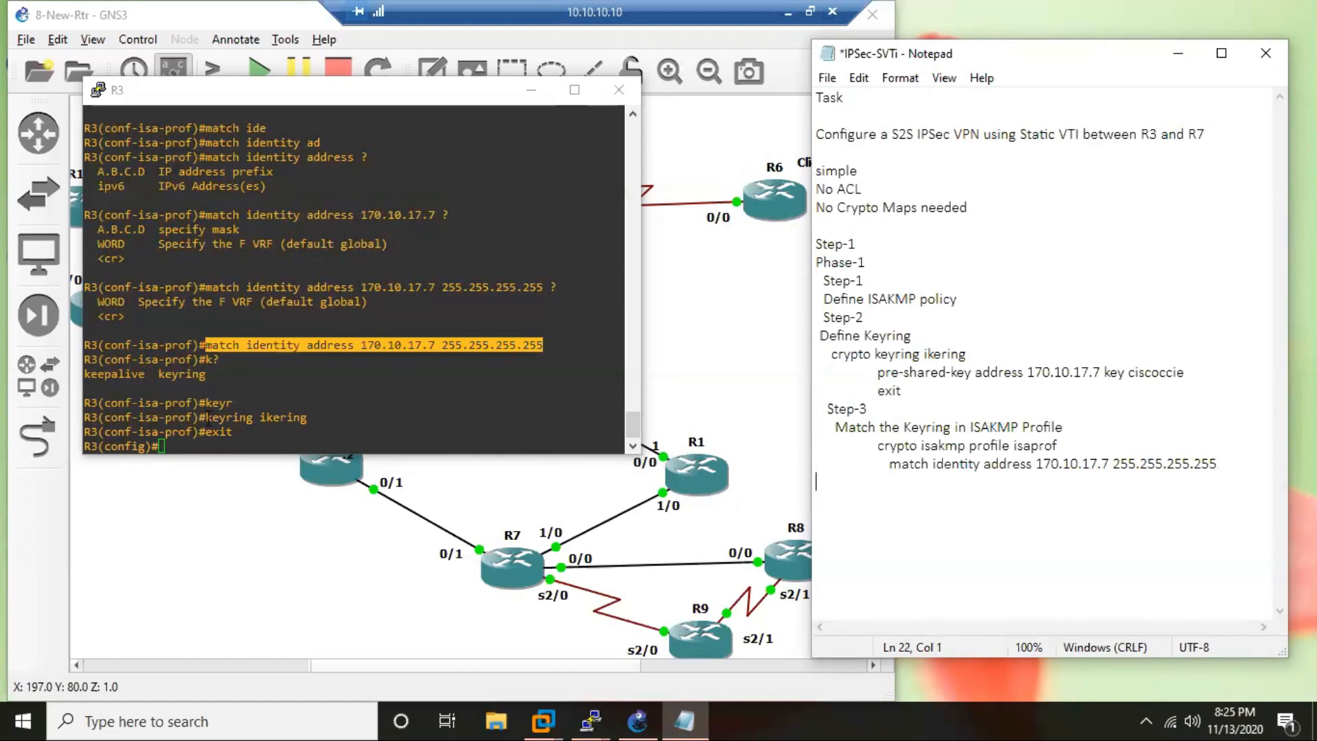
Copy the "keyring ikering" command from the R3 console into the notes, aligned under the match identity line.
double_click(230, 417)
drag(262, 425, 626, 418)
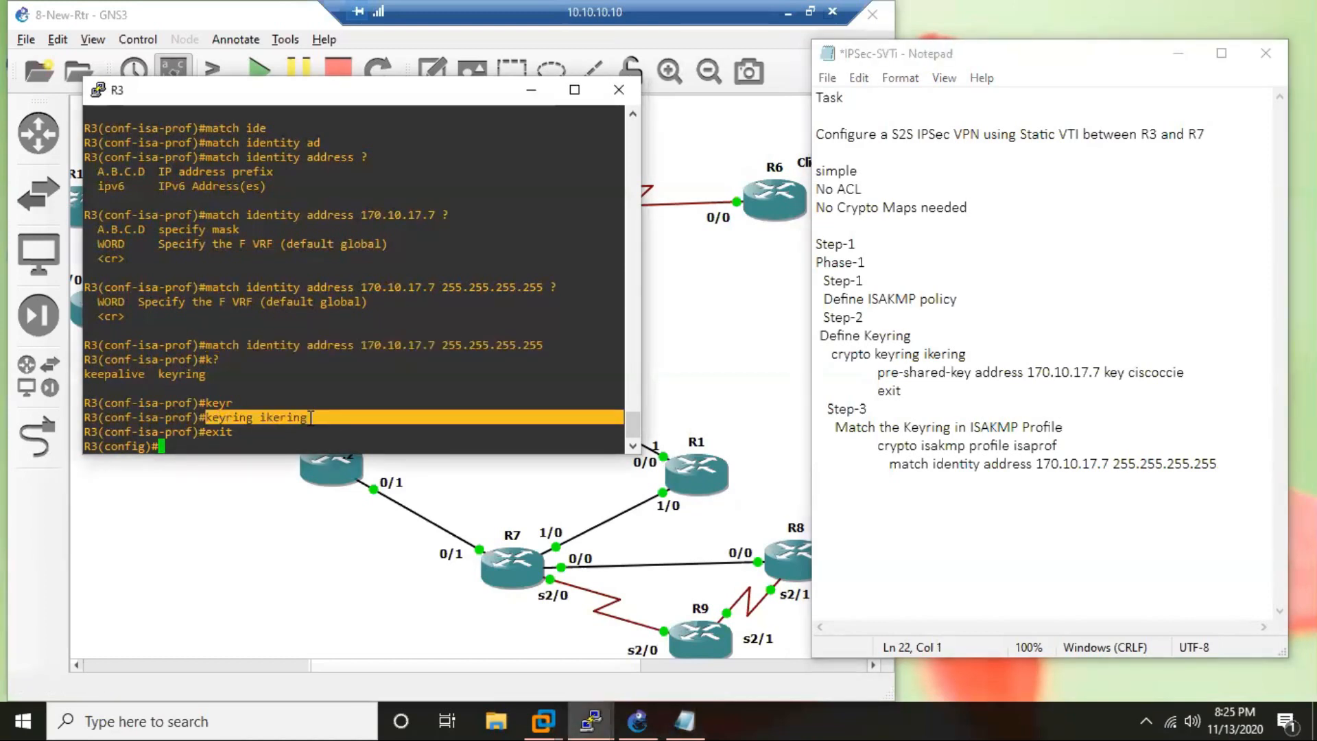
click(912, 480)
key(Tab)
key(Tab)
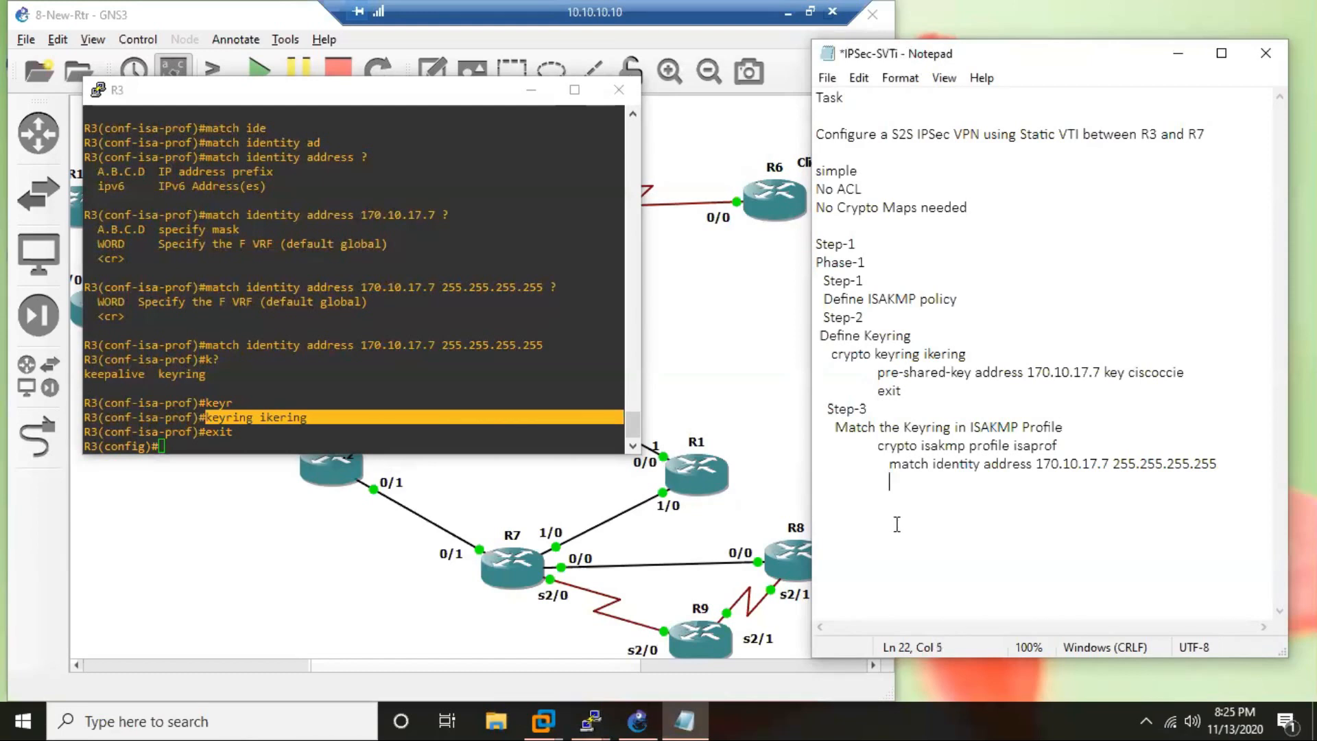
key(ctrl+v)
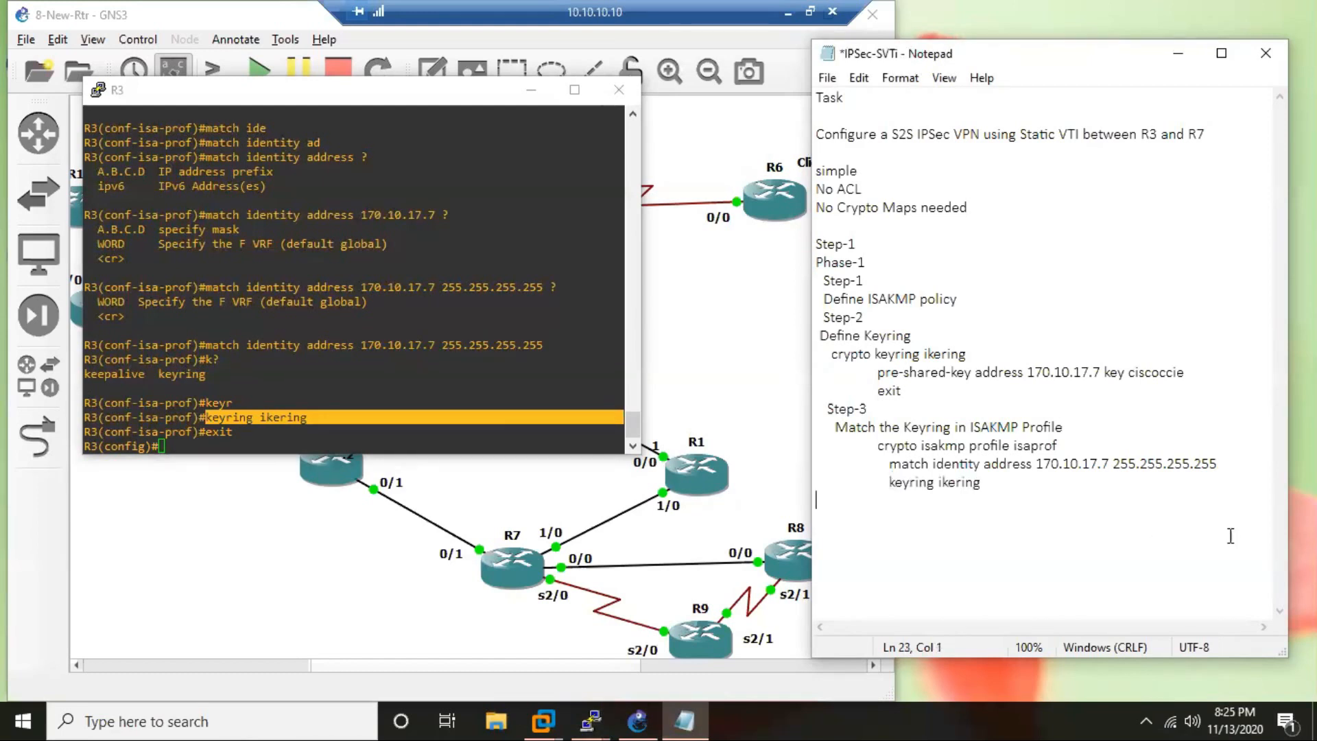
Add an indented "exit" line to the Step-3 notes and a separator row of asterisks below it.
key(Tab)
text(exit)
key(Return)
key(Return)
text(***********************************)
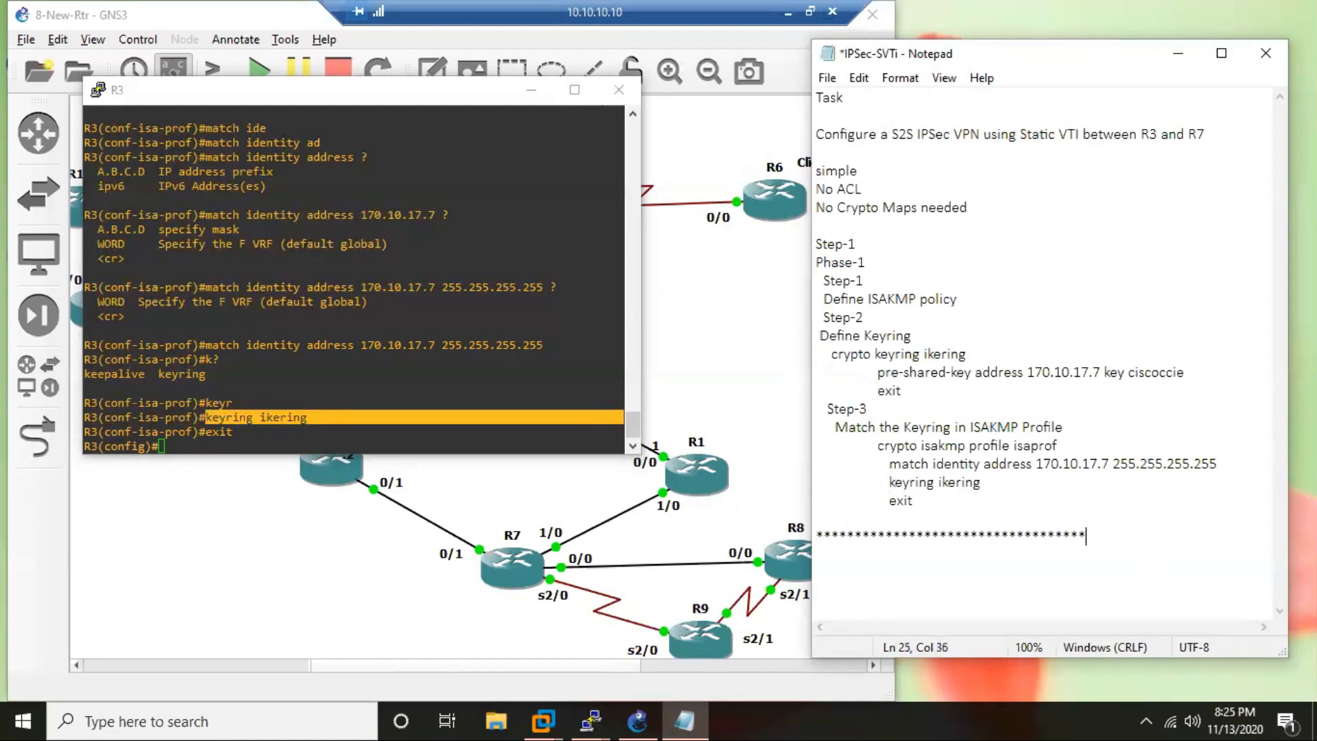
text(********)
key(Return)
key(Return)
Add the headings "Step-2" and "Phase-2" below the asterisk separator, with an indented "cry" on the following line.
text(Step-2)
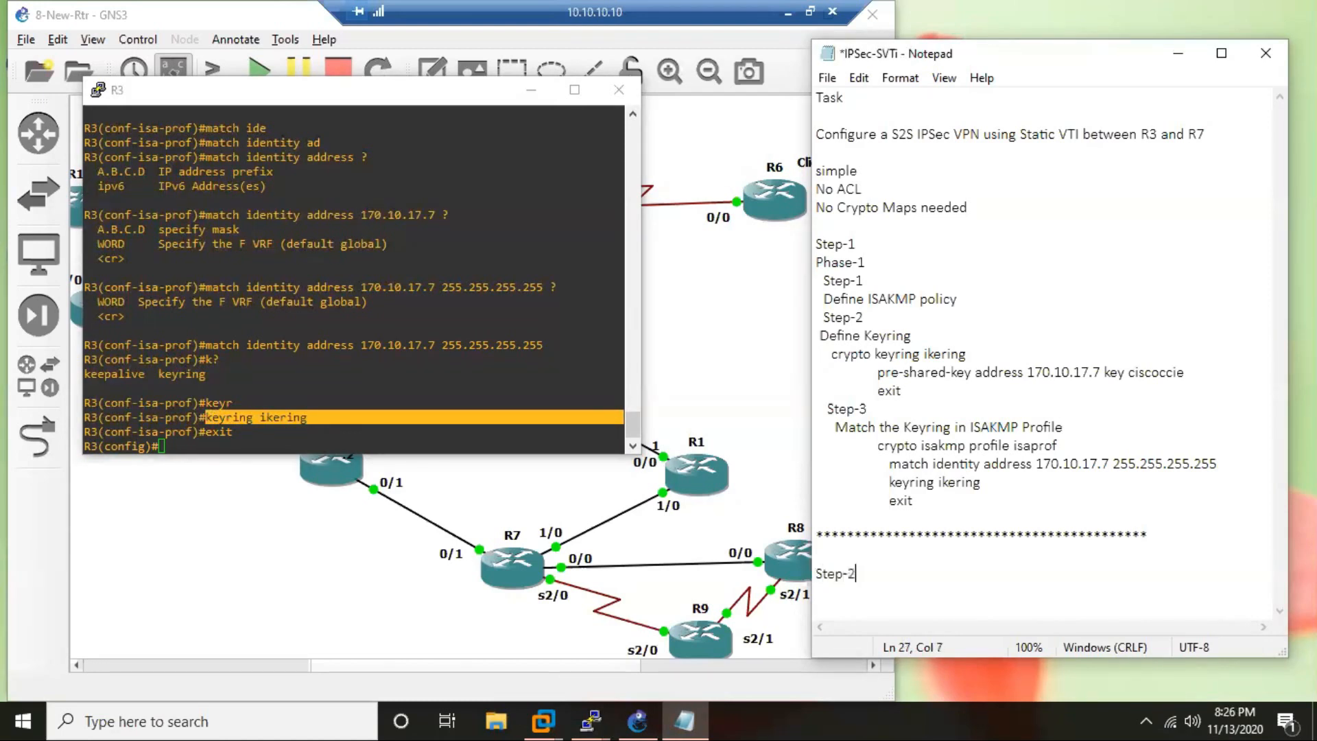
key(Return)
text(Phase-2)
key(Return)
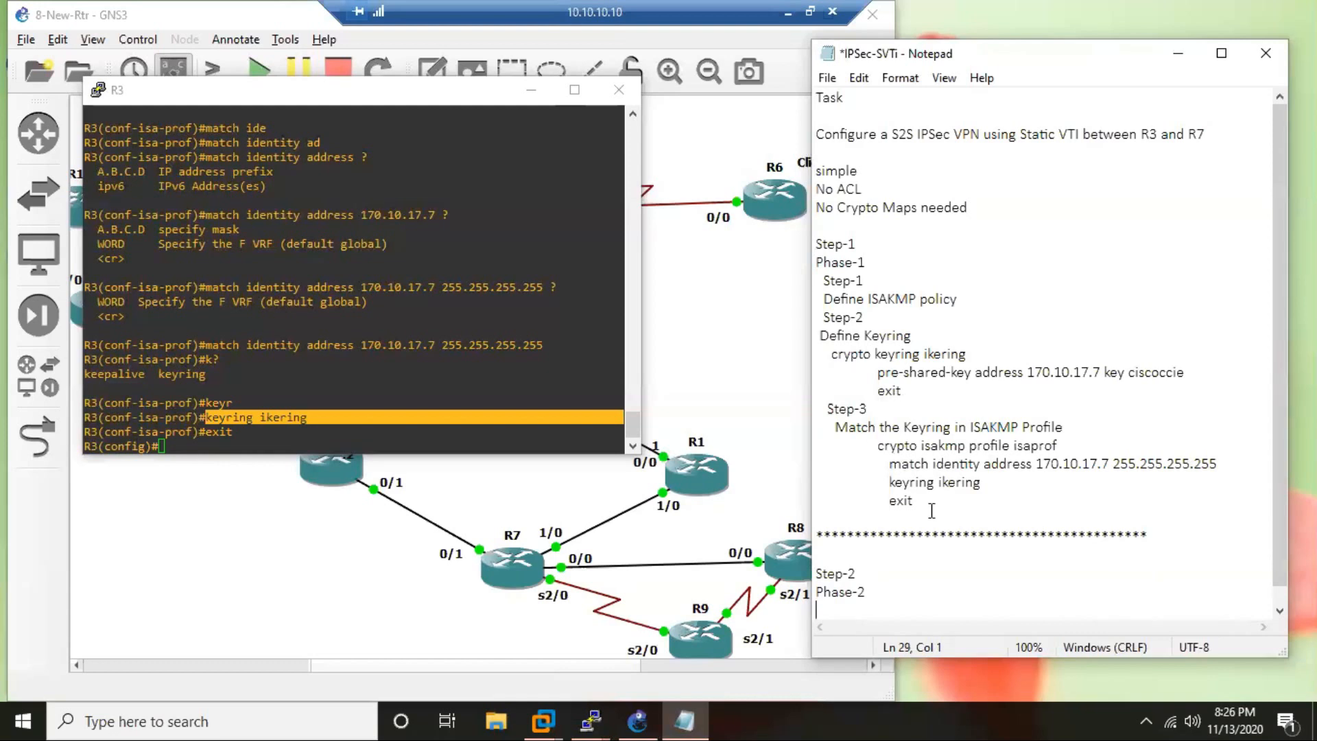
key(Tab)
text(cry)
Create the IPsec transform set vset with esp-aes on R3 and exit back to global configuration mode.
click(253, 439)
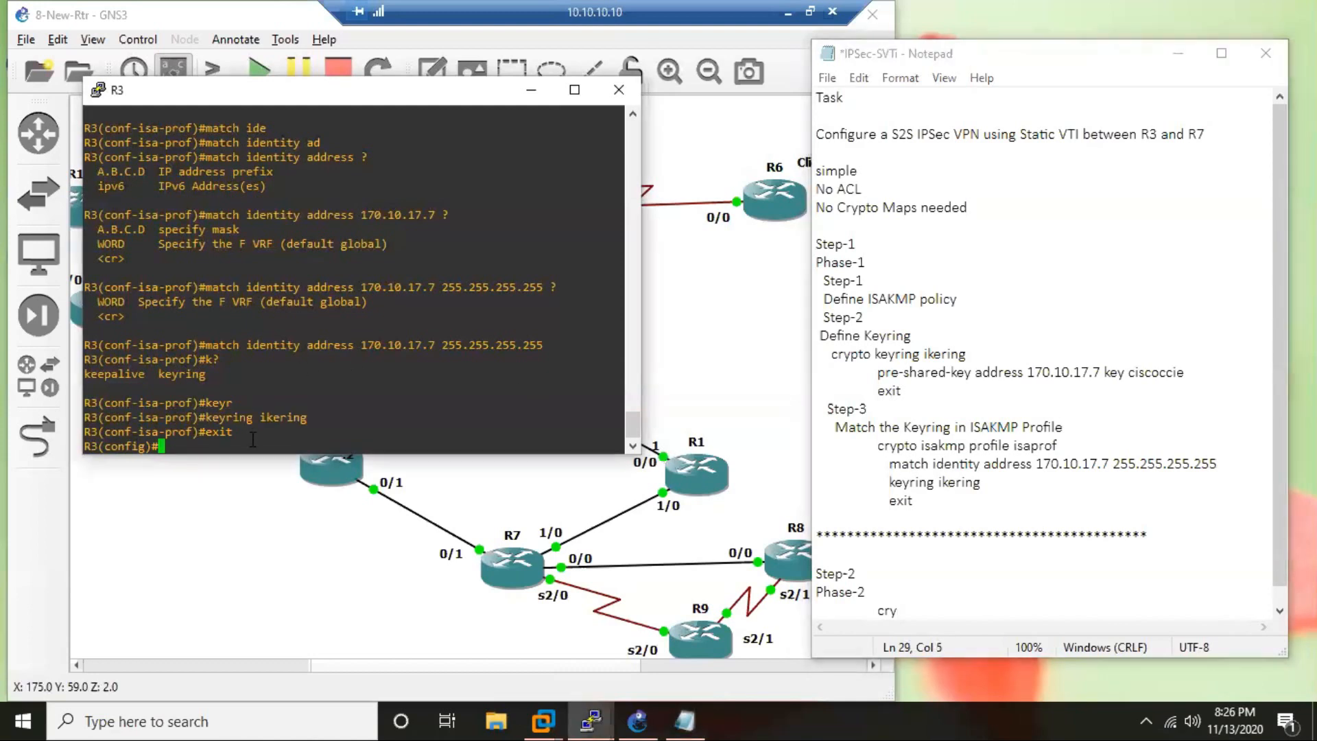
text(cry)
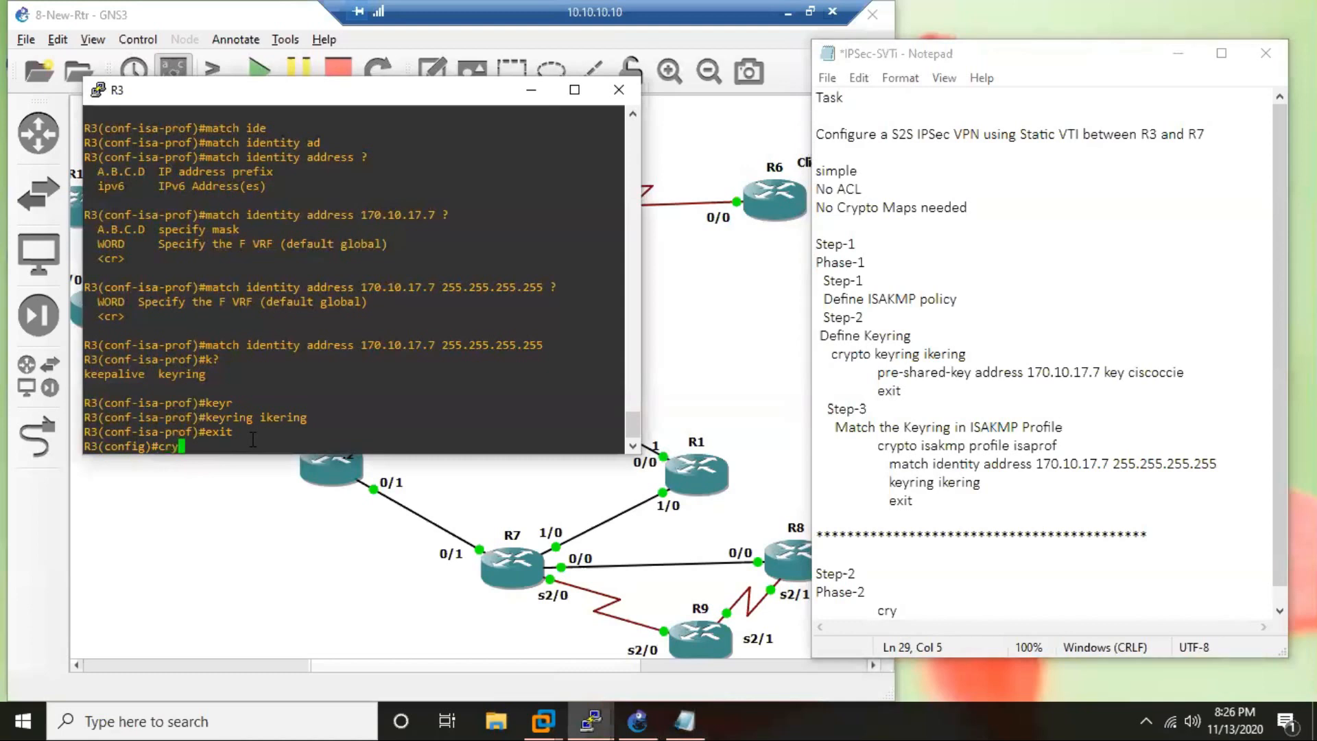
text(p)
key(Tab)
text(ip)
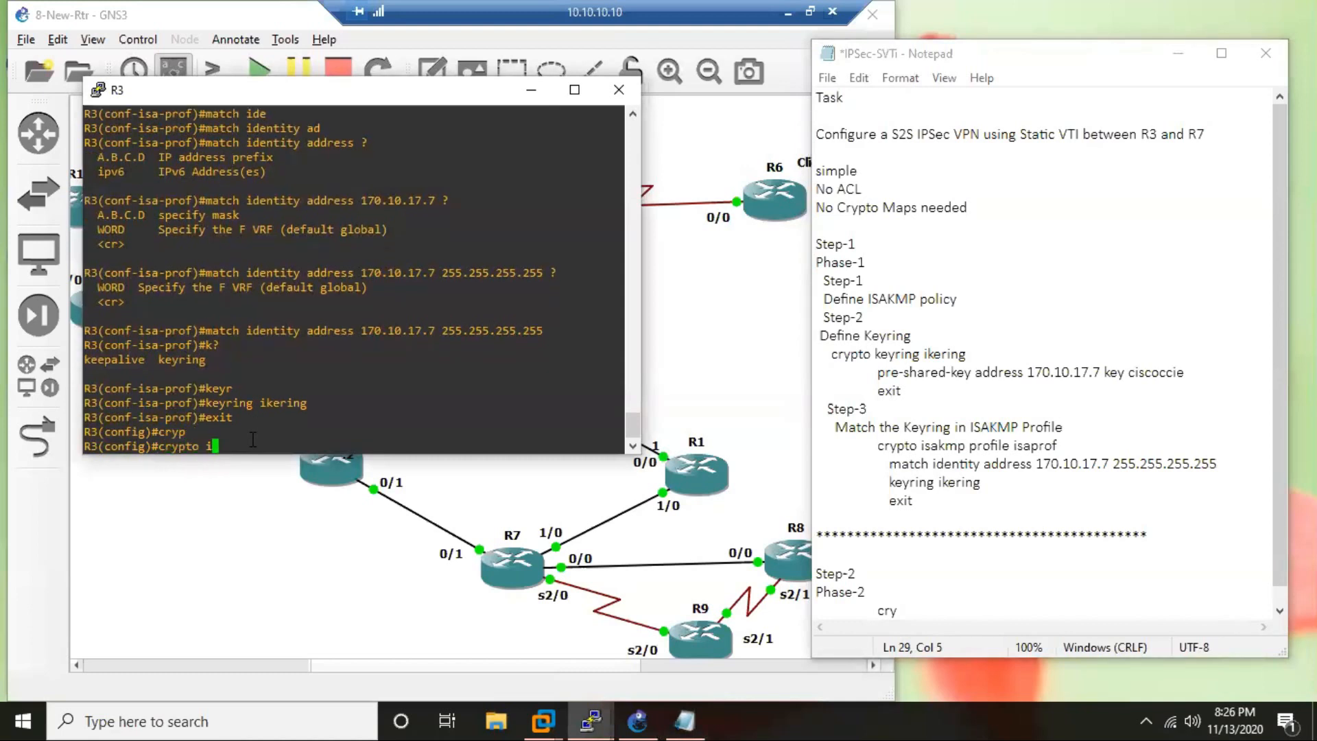
key(Tab)
text(tr)
key(Tab)
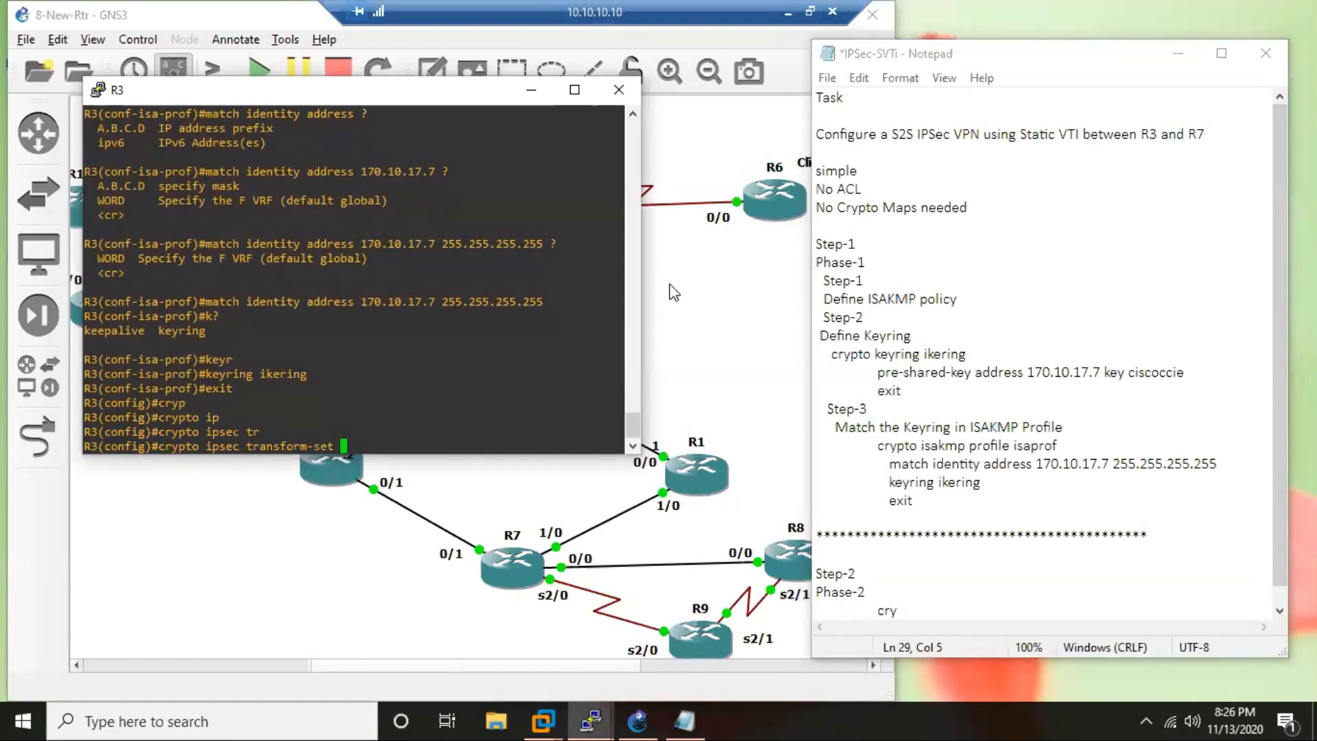
text(vset)
text(es)
key(Tab)
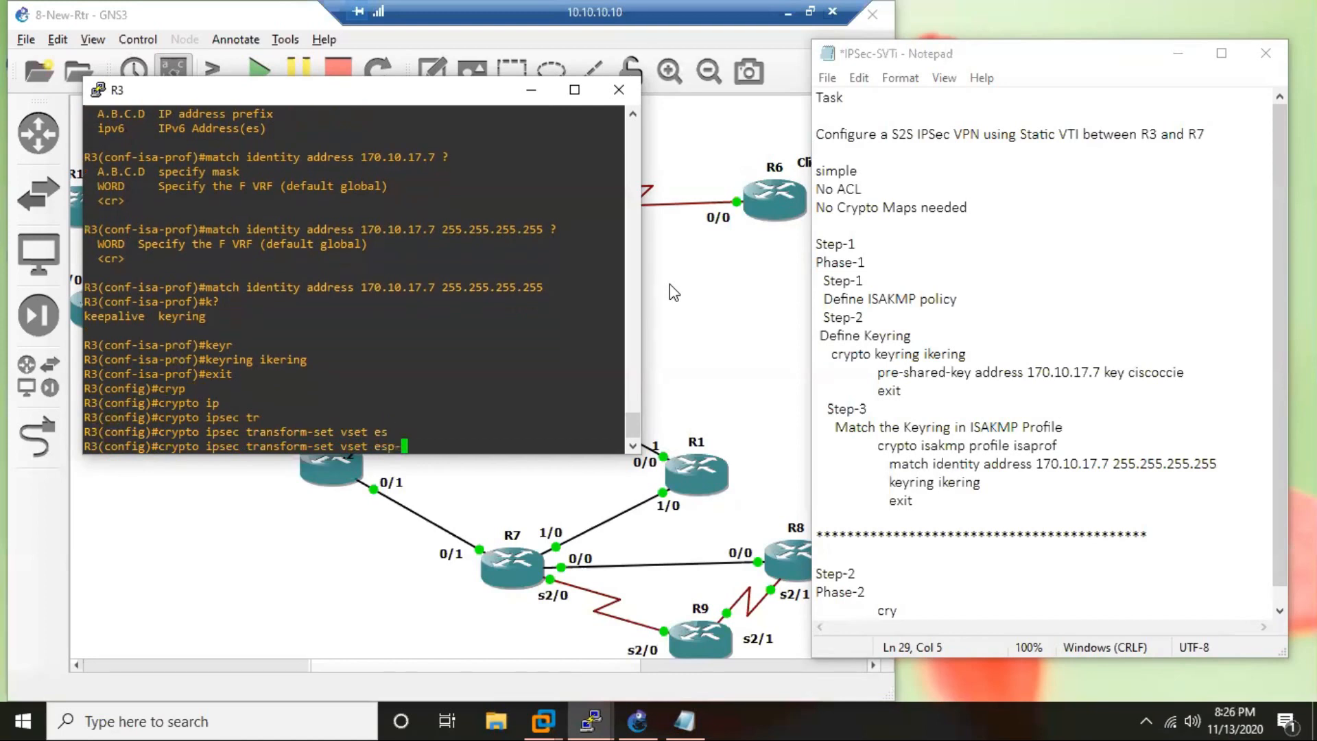
text(ae)
key(Tab)
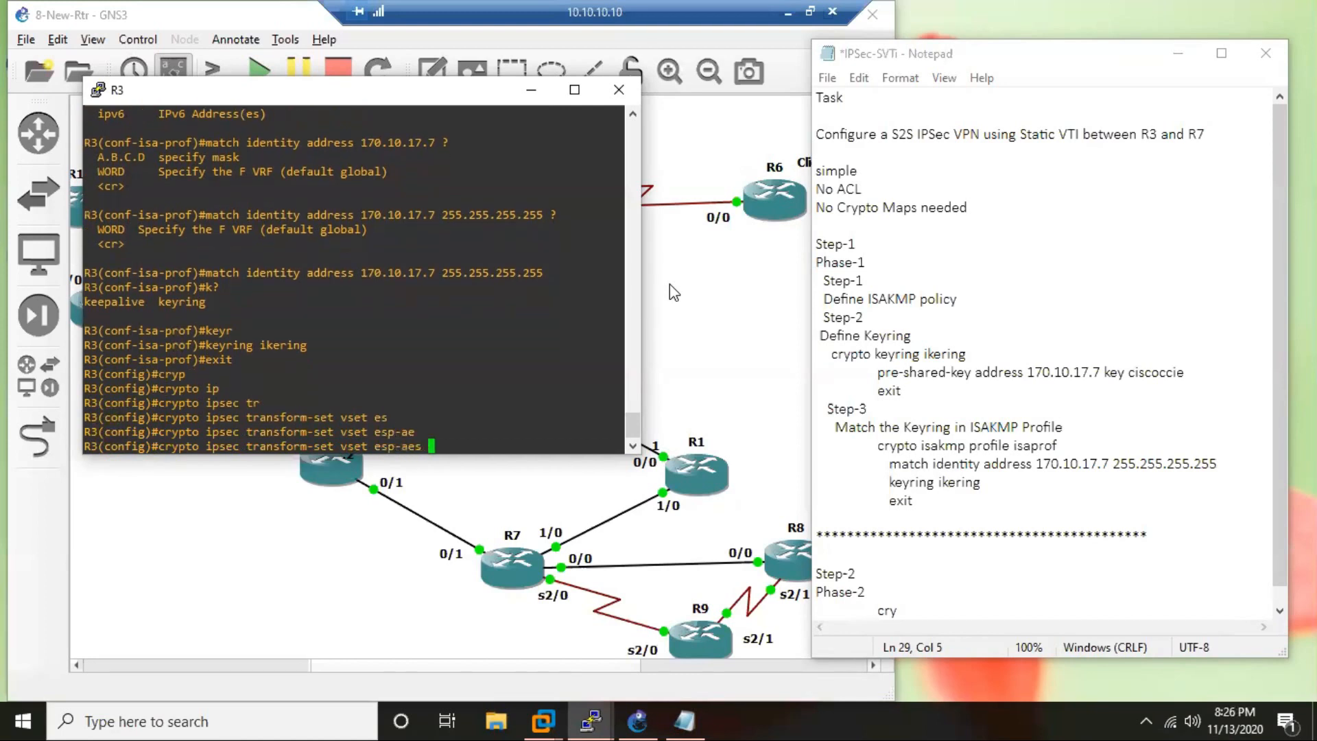
key(Return)
text(exit)
key(Return)
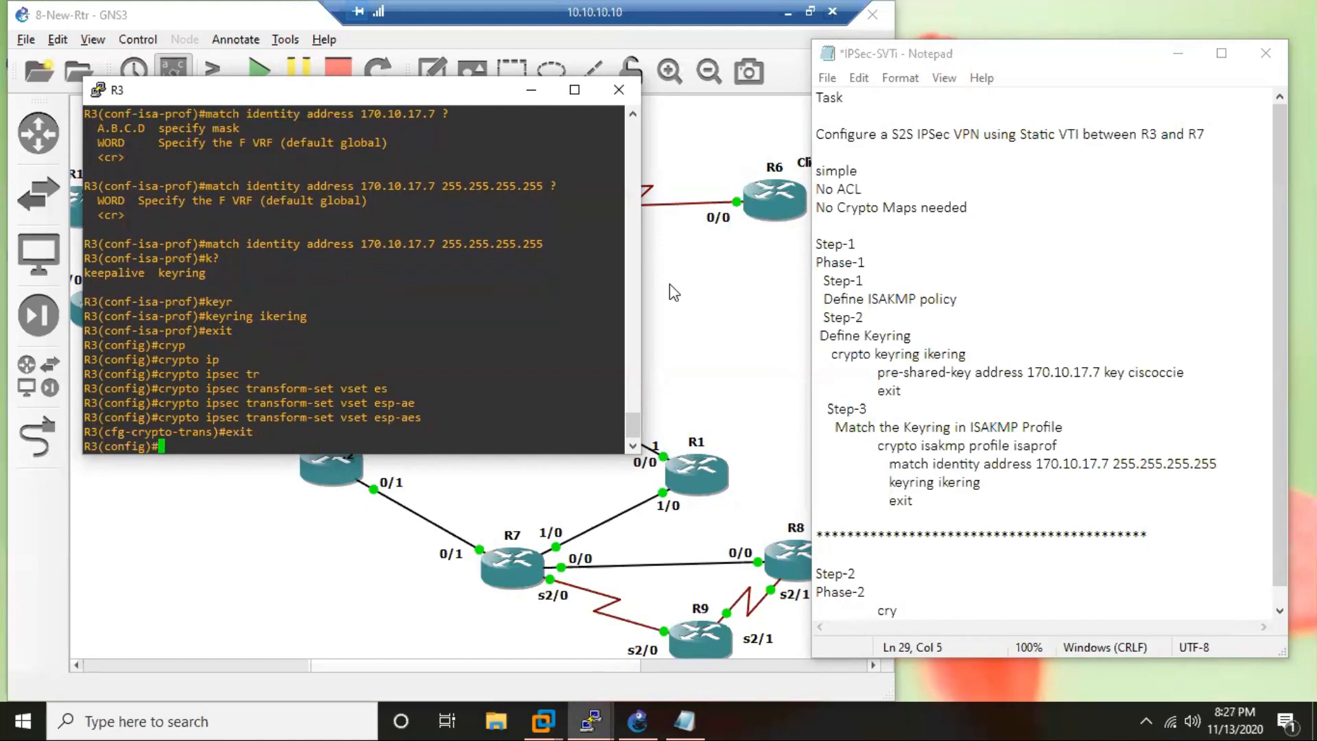
key(Return)
key(Return)
key(Return)
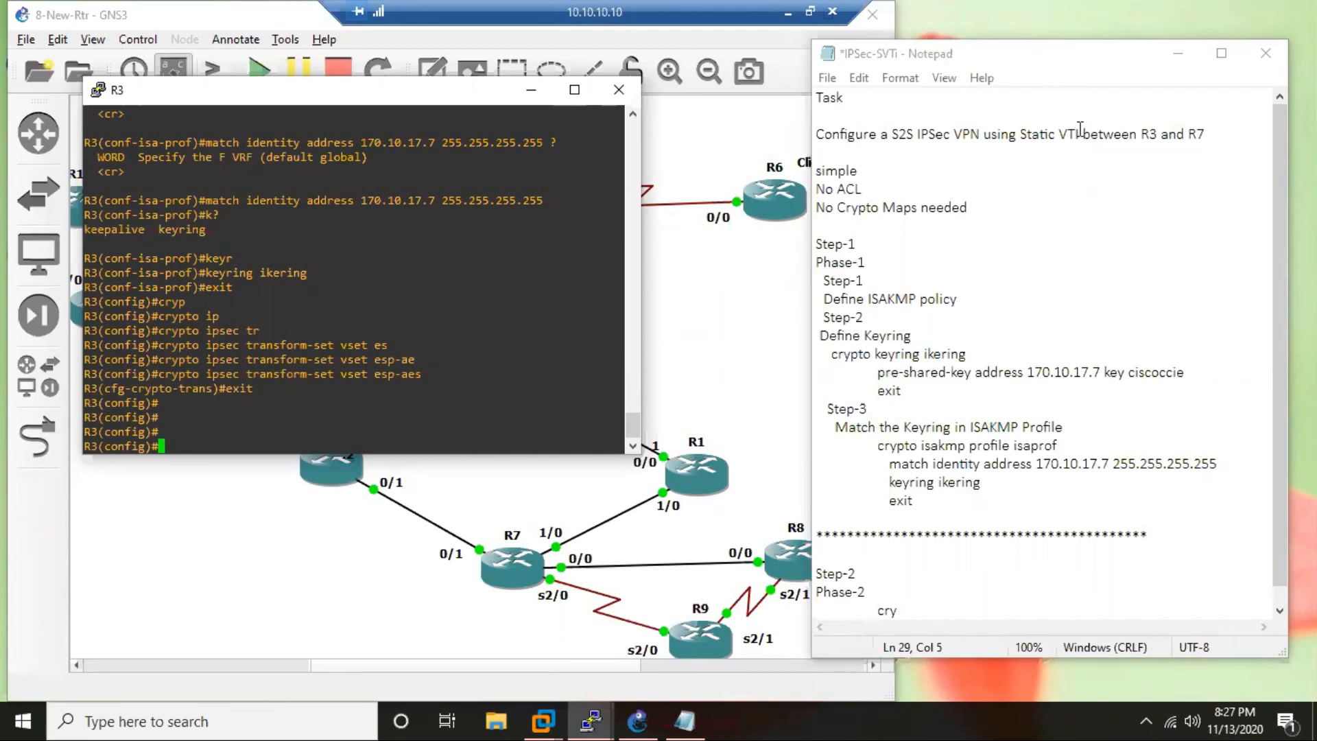
drag(1080, 129, 1060, 130)
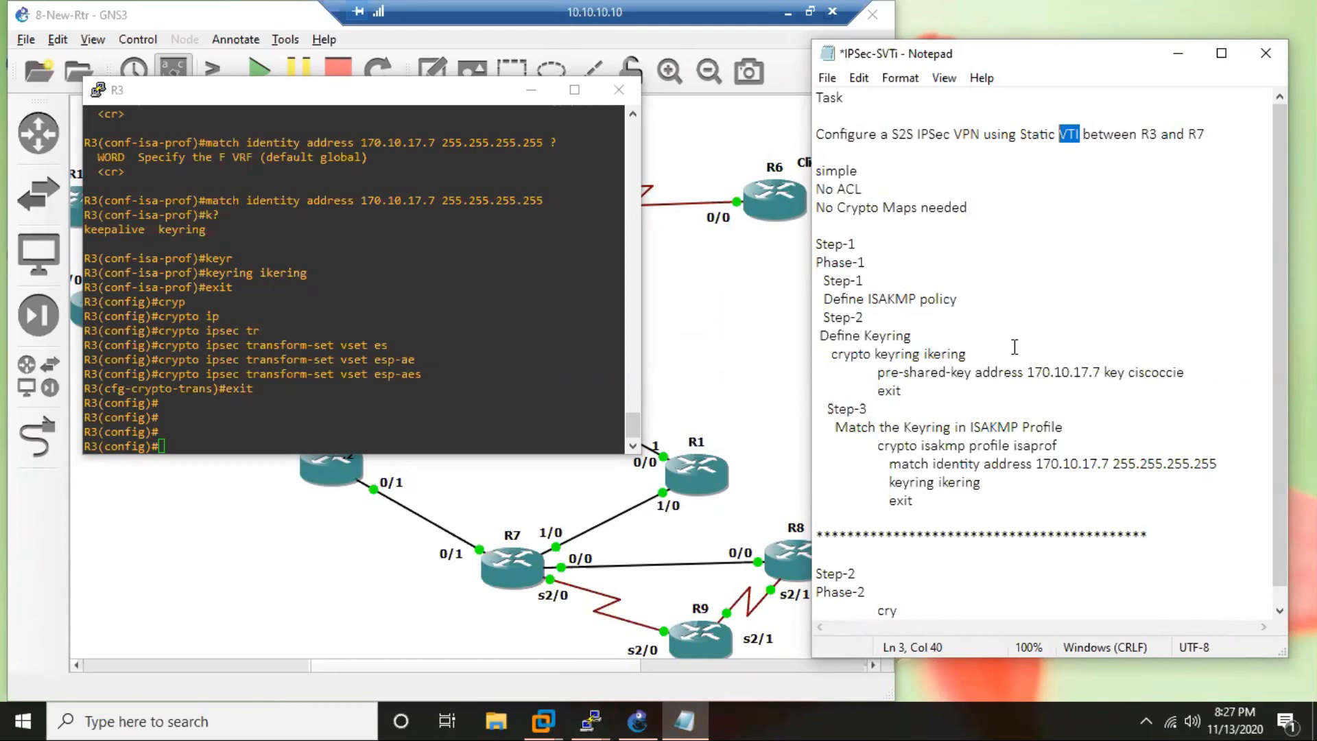
Replace "cry" under Phase-2 in the notes with R3's "crypto ipsec transform-set vset esp-aes" command, followed by an indented "exit" line.
scroll(928, 432, down, 1)
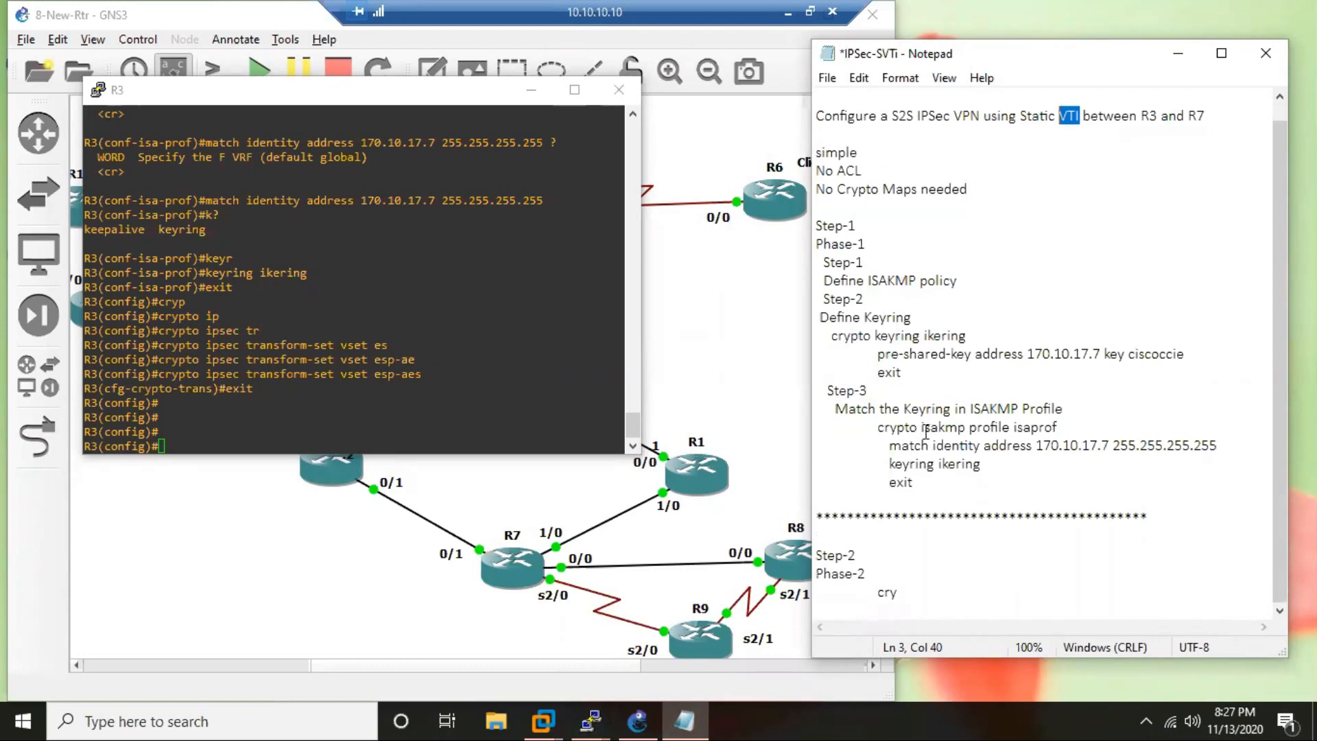
click(251, 428)
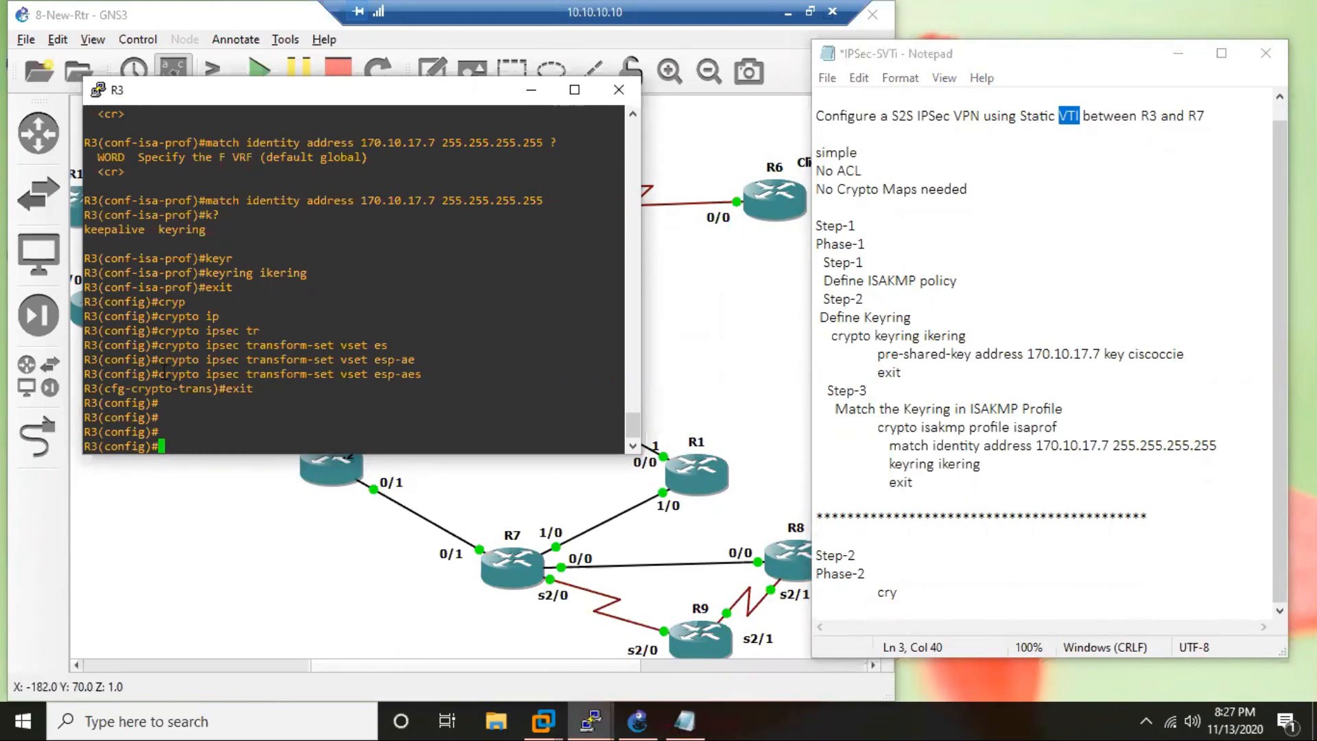
drag(158, 374, 428, 372)
drag(877, 591, 935, 585)
text(crypto ipsec transform-set vset esp-aes)
key(Return)
key(Tab)
text(exit)
key(Return)
key(Return)
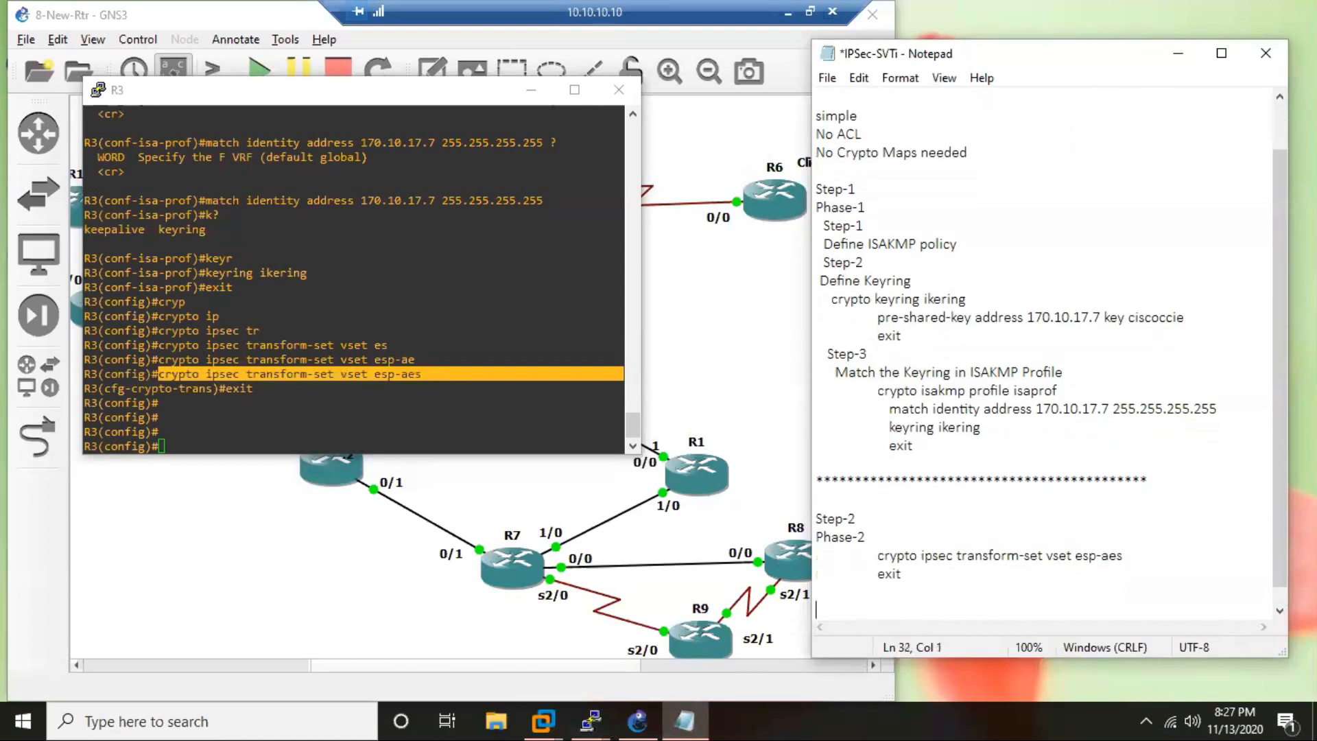
Add a "Step-3" heading below the transform-set notes with an indented "Define IPSec Profile" line under it.
text(Step-3)
key(Return)
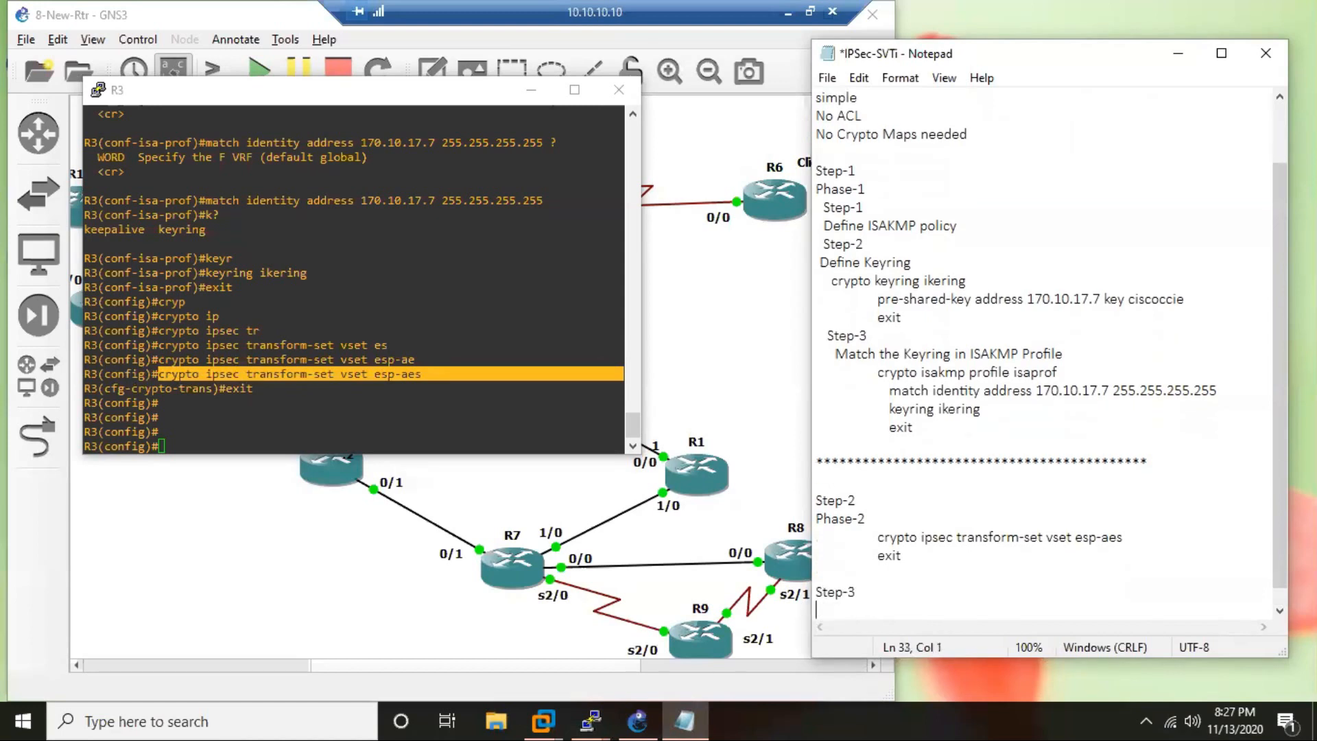
text(De)
key(BackSpace)
key(Tab)
text(Define IPSec )
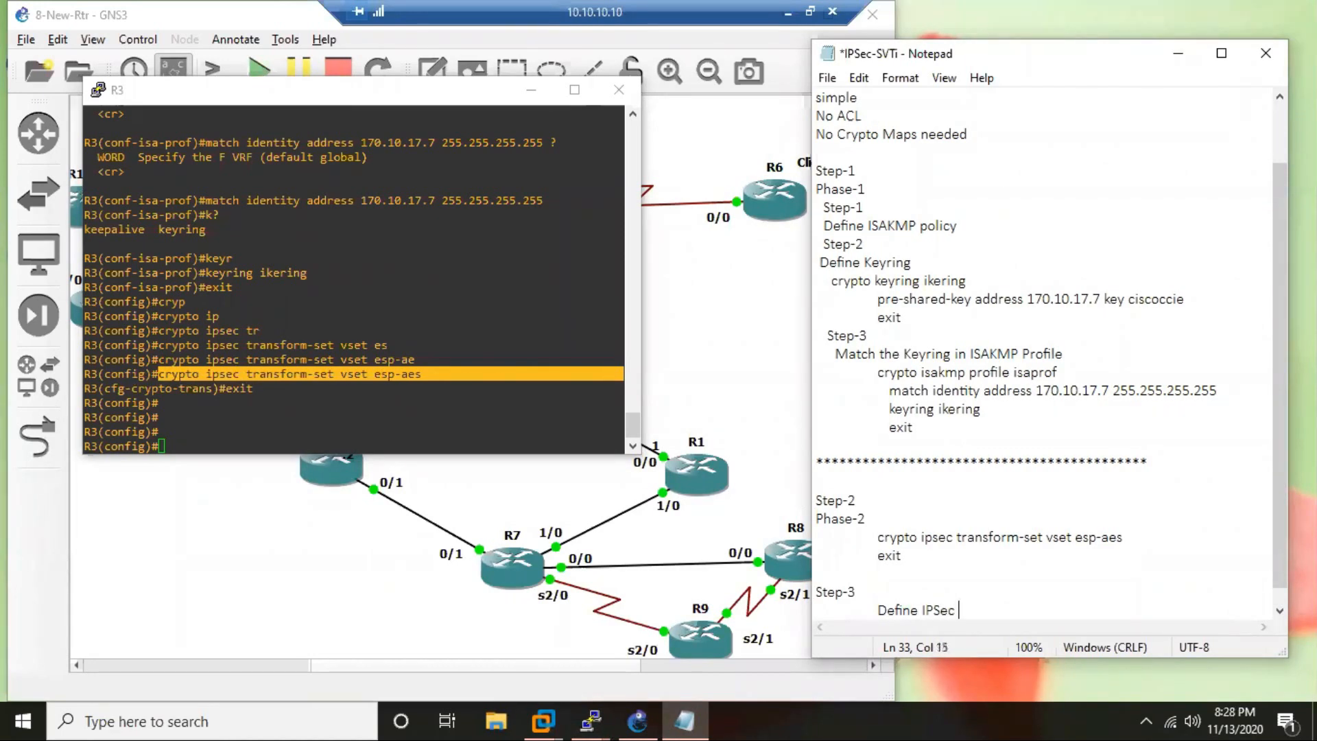
text(Profile)
key(Return)
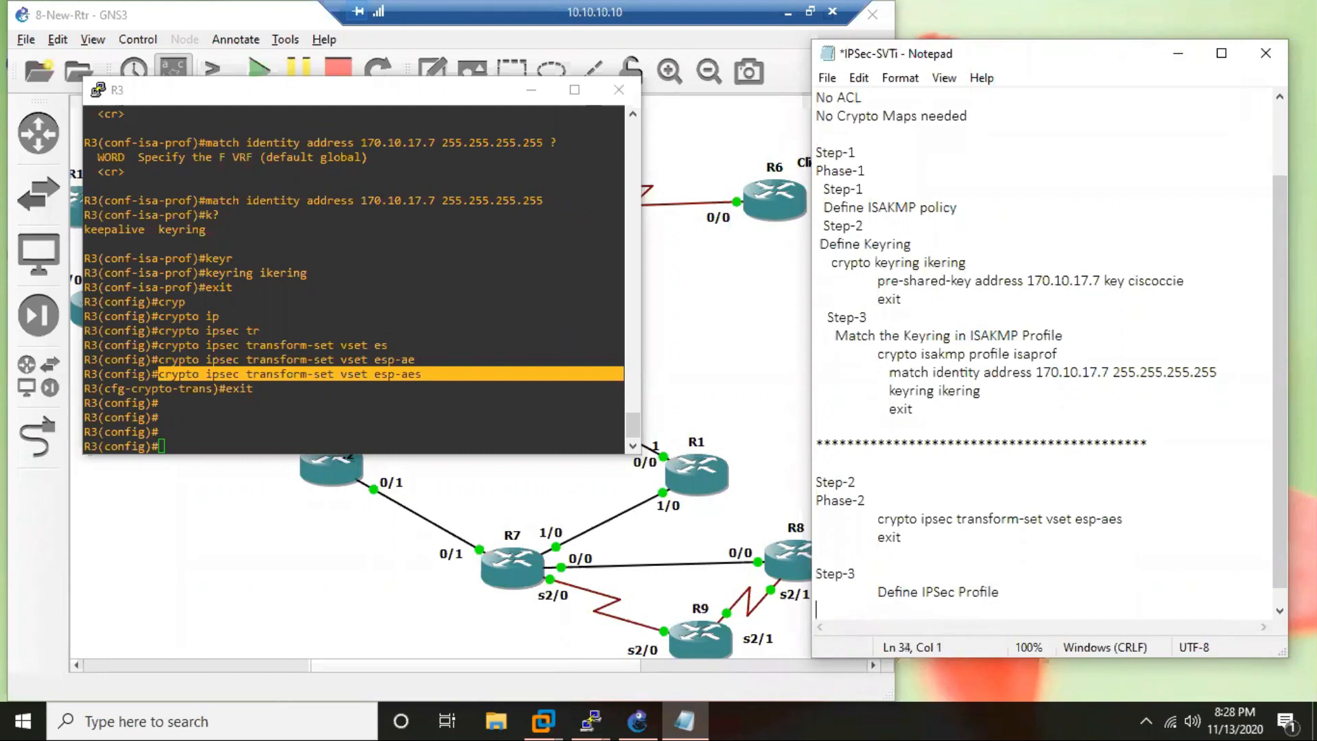
Create the IPsec profile iprof on R3.
click(257, 407)
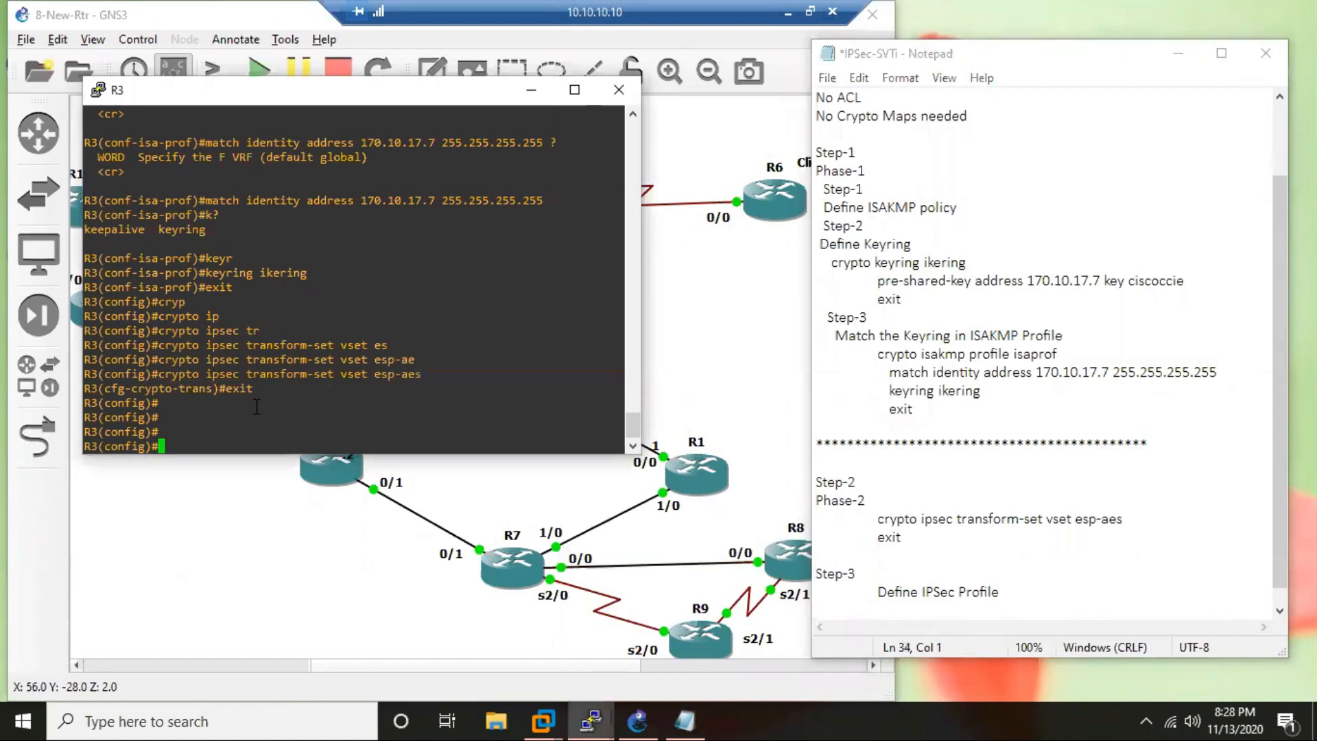
text(cry)
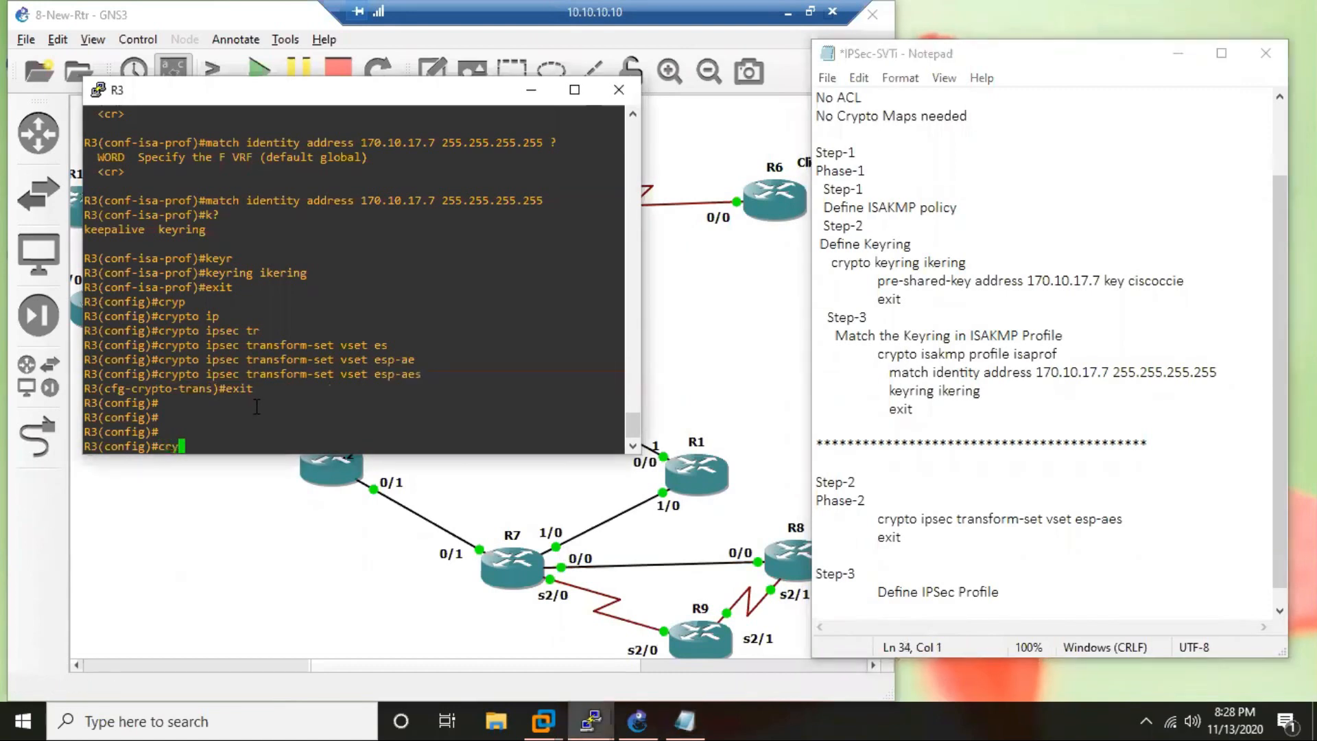
text( ipsec pro)
key(Tab)
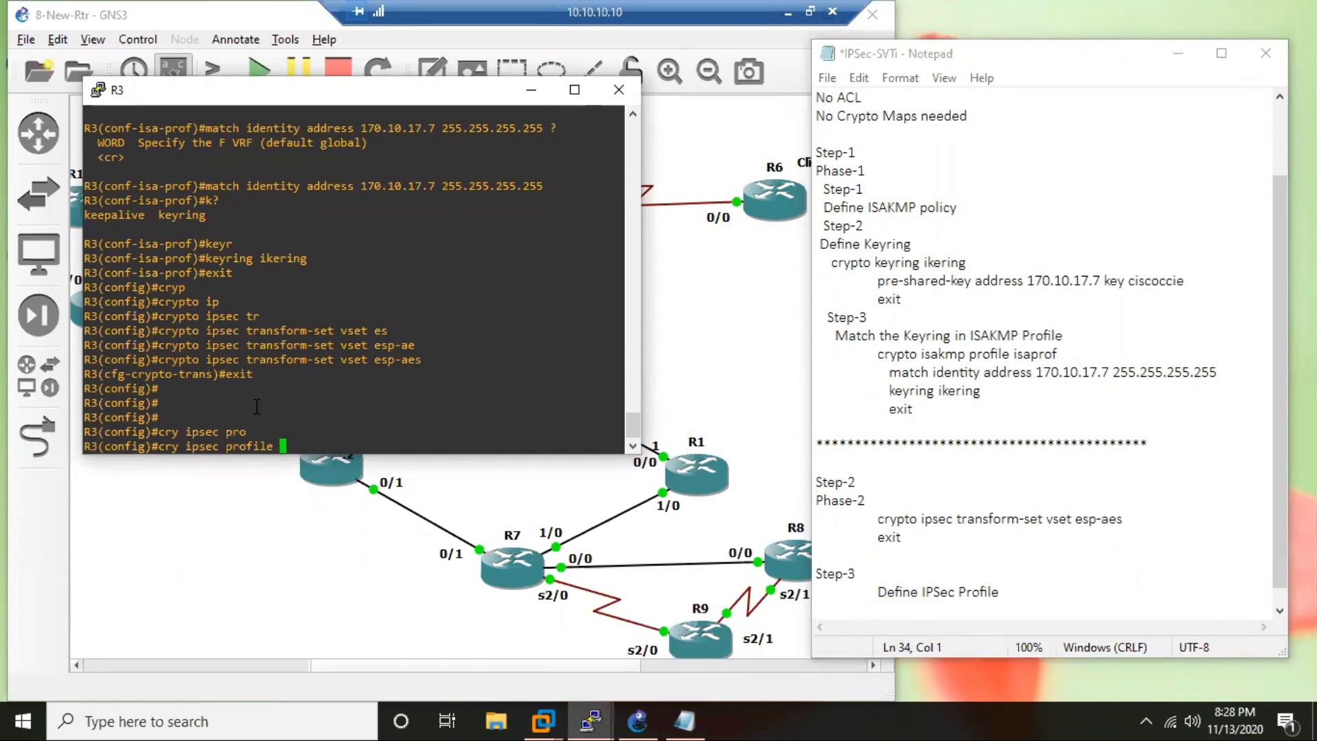
text(iprof)
key(Return)
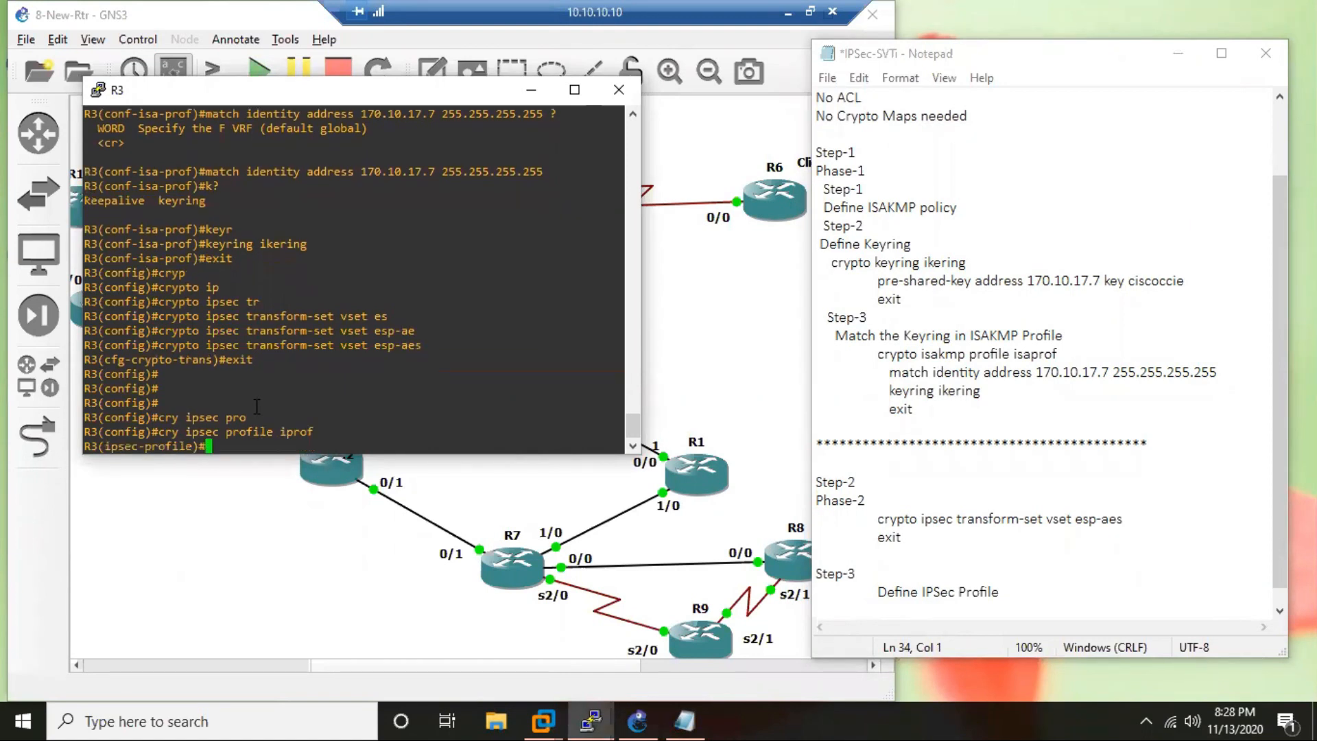
Set the transform set vset in R3's IPsec profile.
text(set)
key(Tab)
text(tr)
key(Tab)
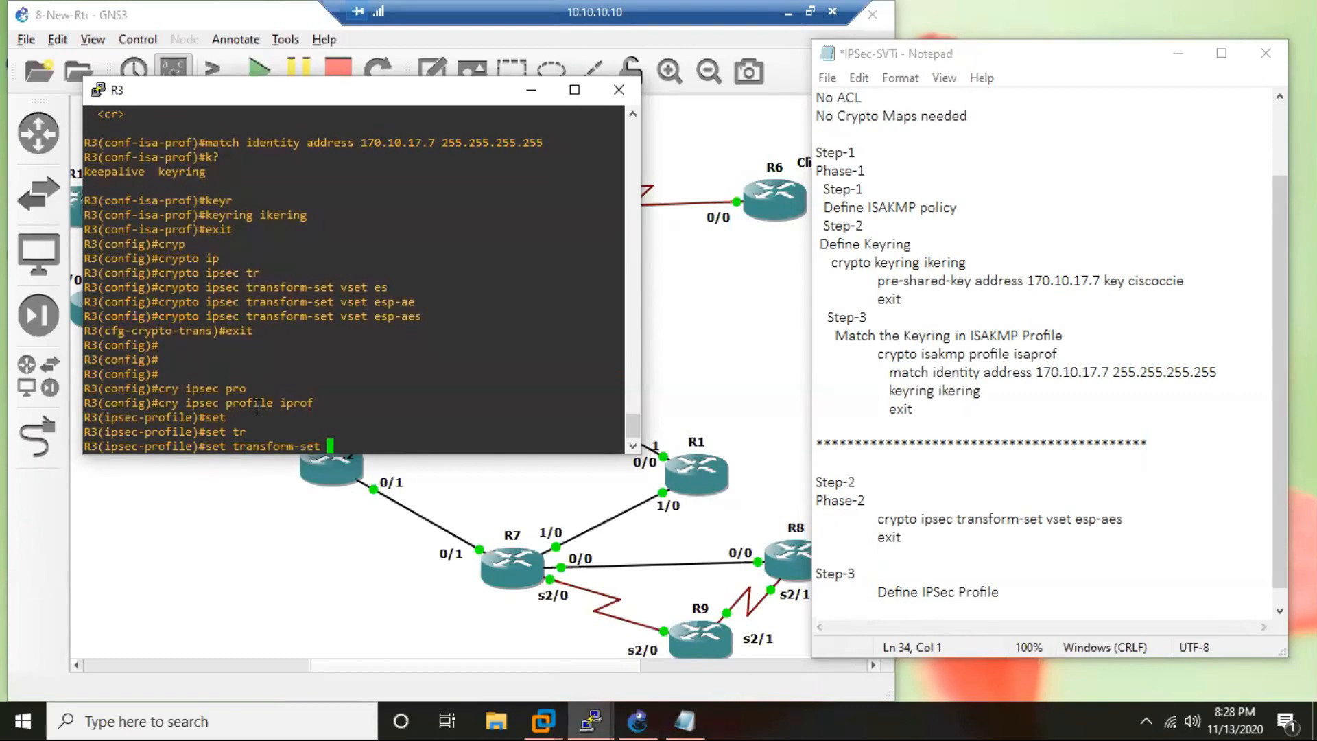
text(vset)
key(Return)
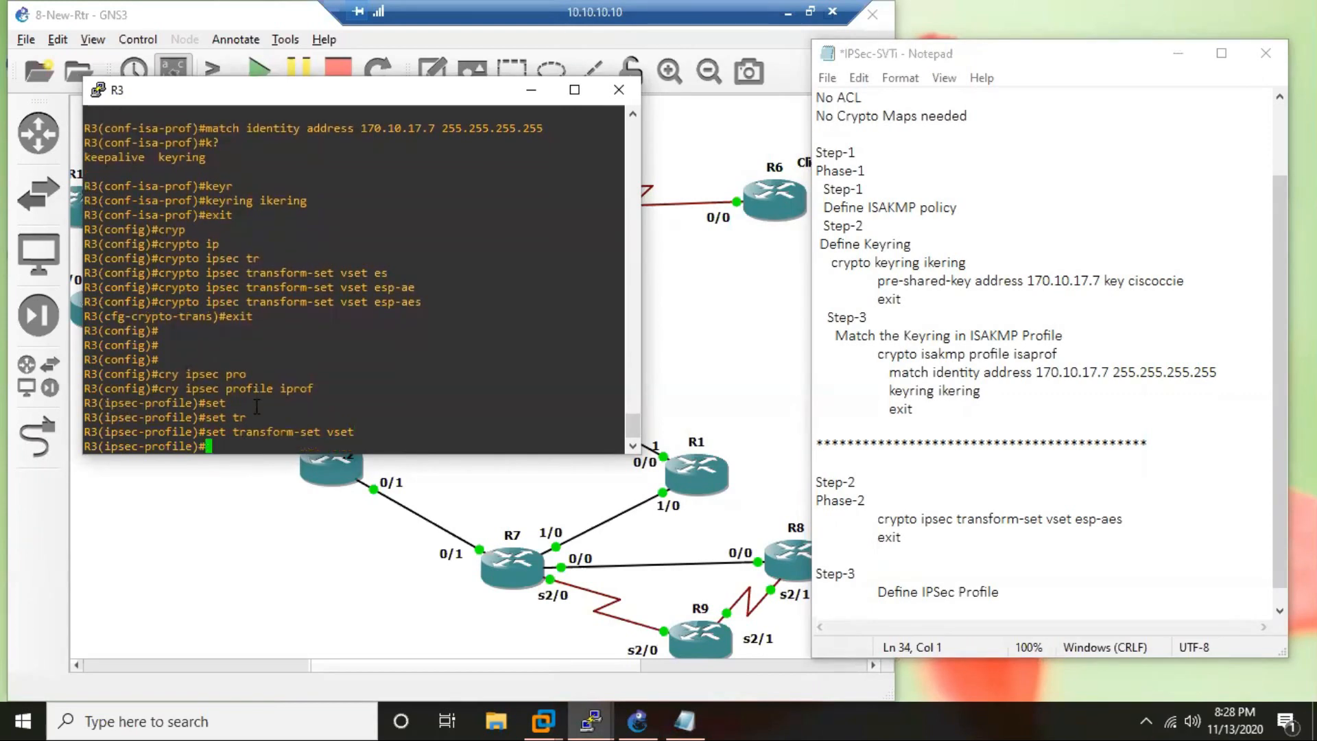
text(mat)
key(Tab)
key(BackSpace)
key(BackSpace)
key(BackSpace)
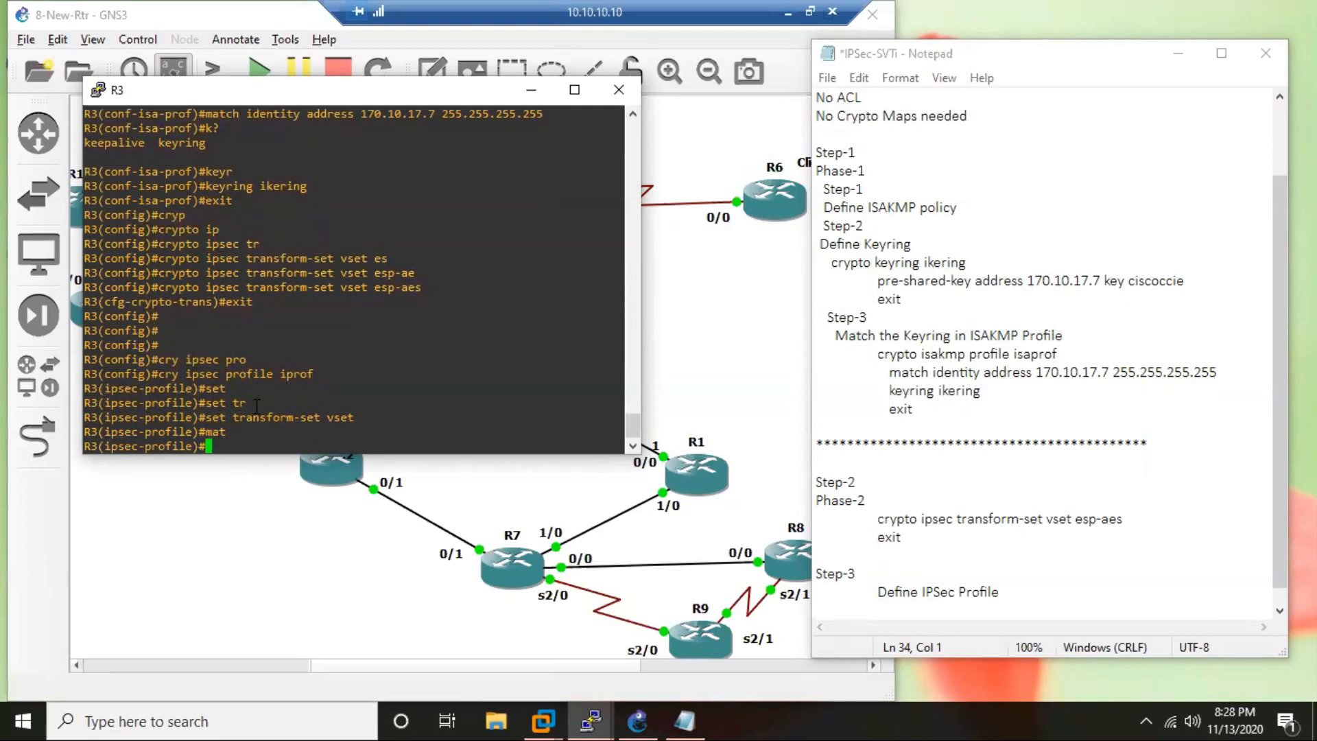
Set the ISAKMP profile isaprof in R3's IPsec profile, copying its name from the earlier console output.
text(set)
key(Tab)
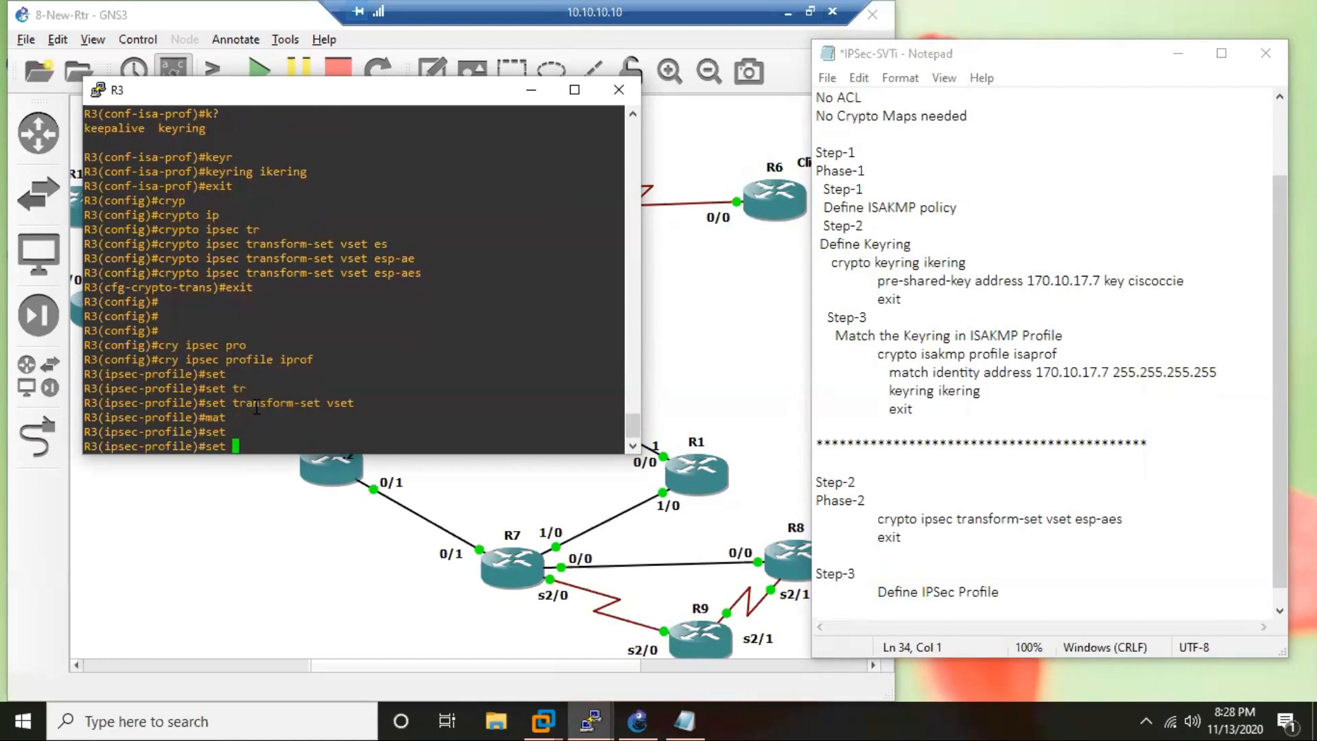
text(isa)
key(Tab)
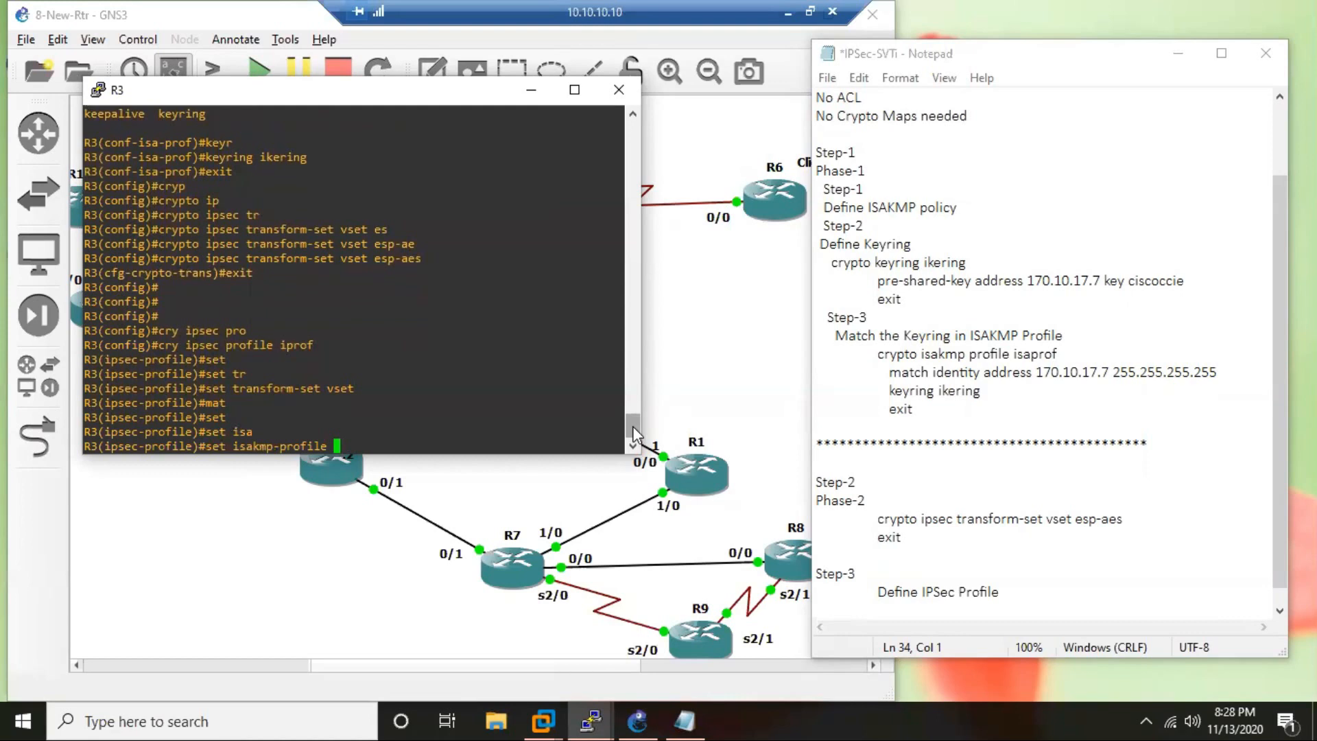
drag(631, 428, 636, 388)
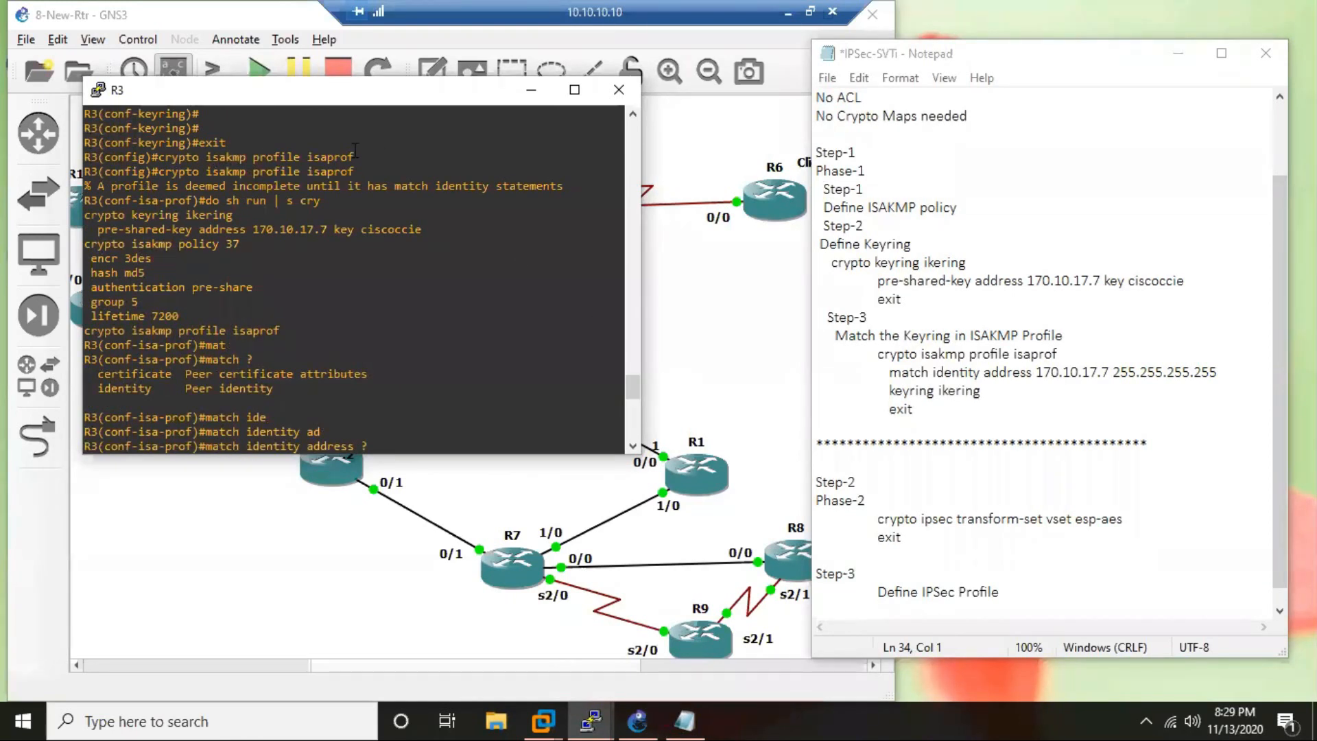
drag(354, 152, 321, 152)
right_click(457, 289)
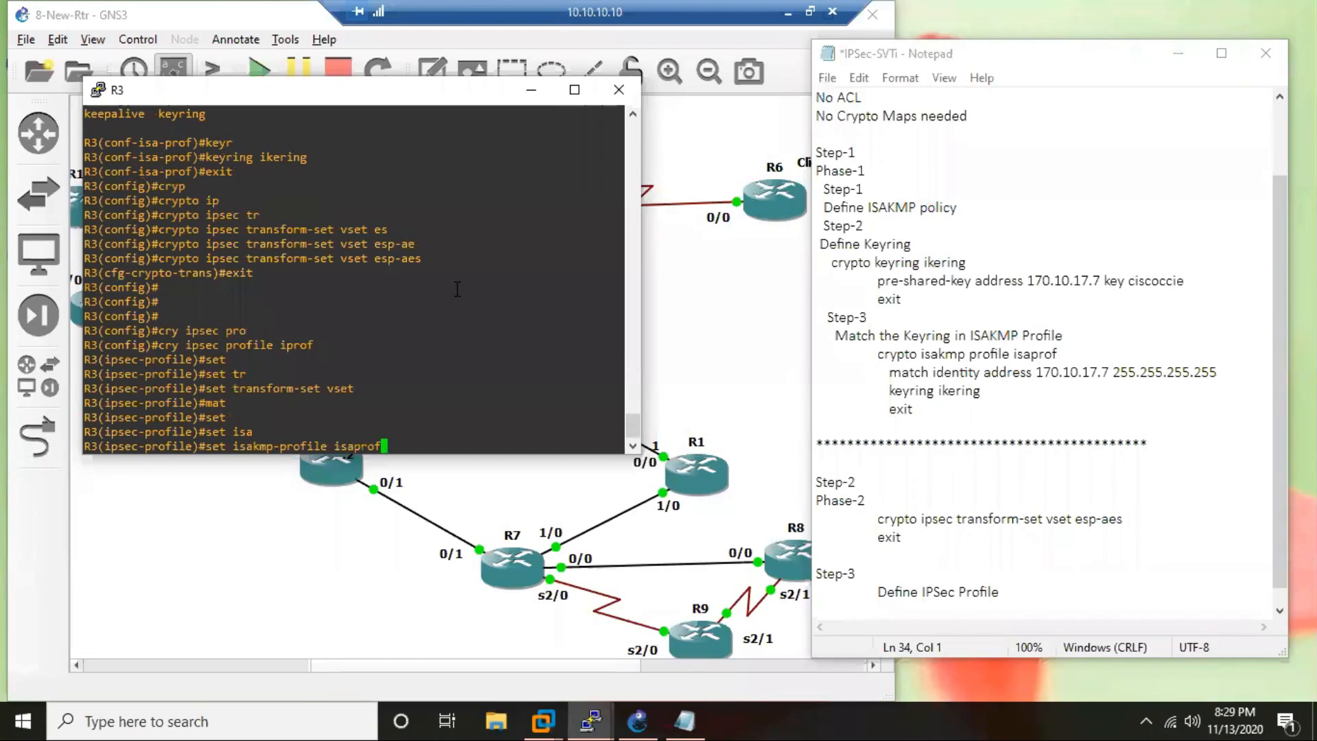
key(Return)
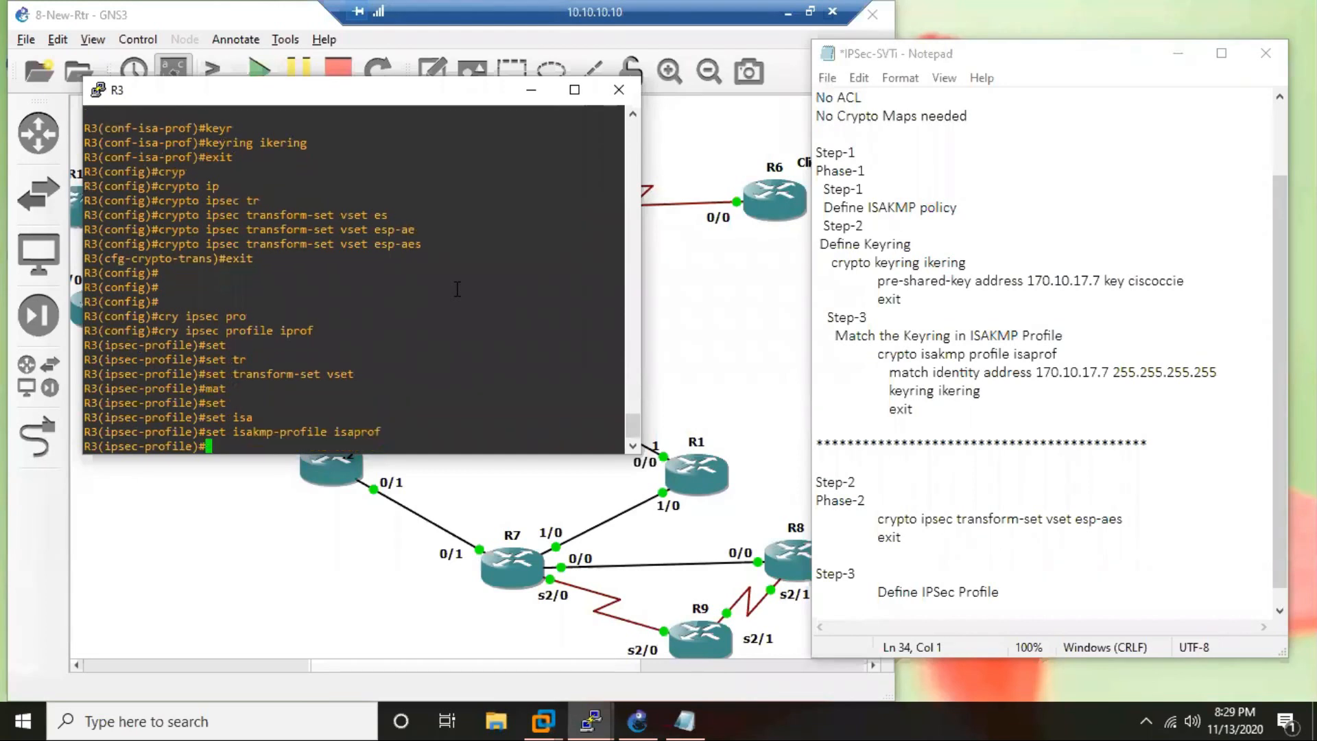
key(Return)
key(Return)
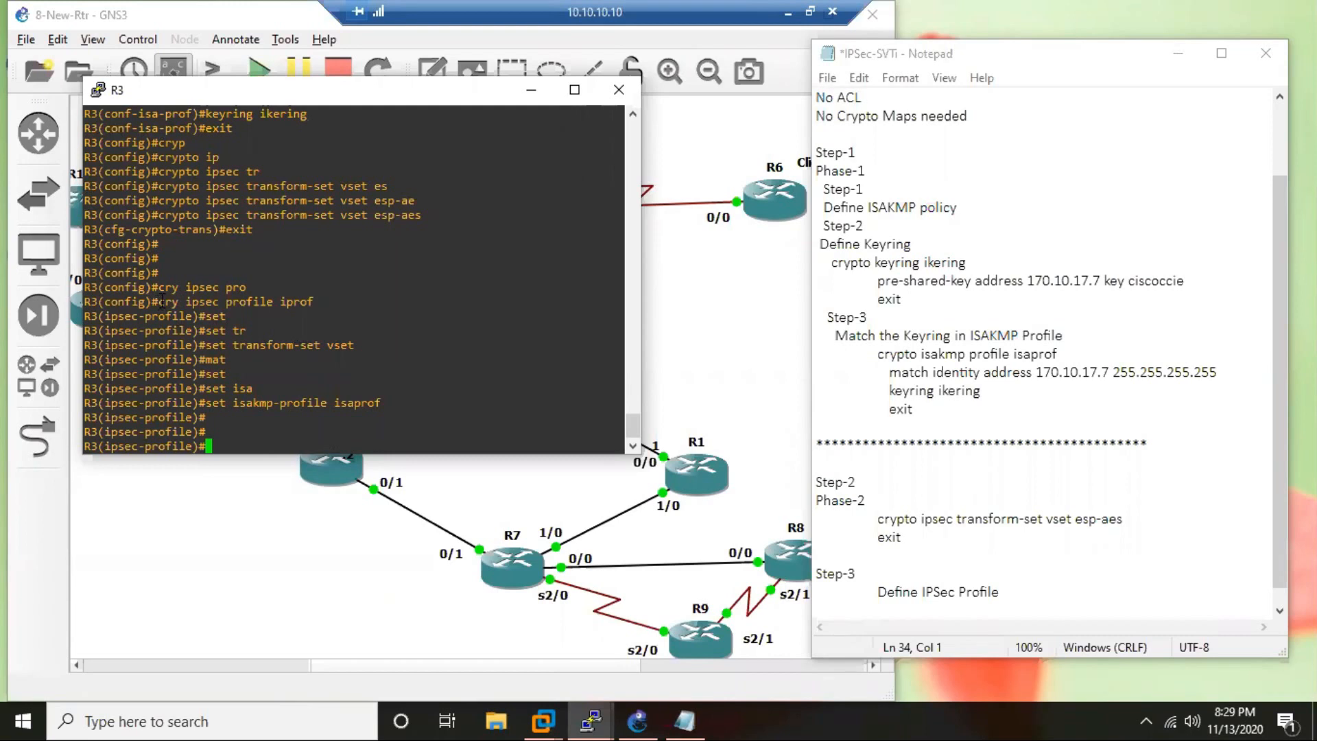
Copy the "cry ipsec profile iprof" command from the R3 console into the notes below "Define IPSec Profile".
drag(158, 302, 314, 302)
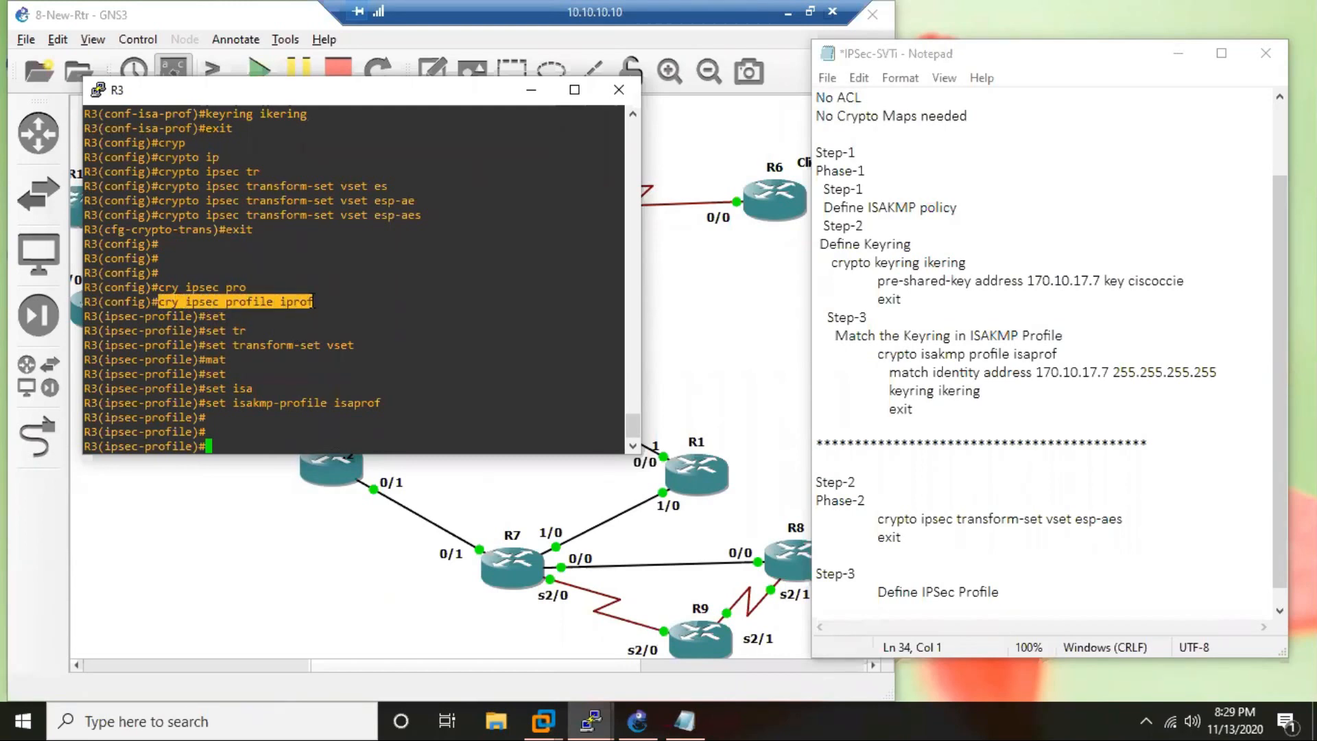
click(947, 609)
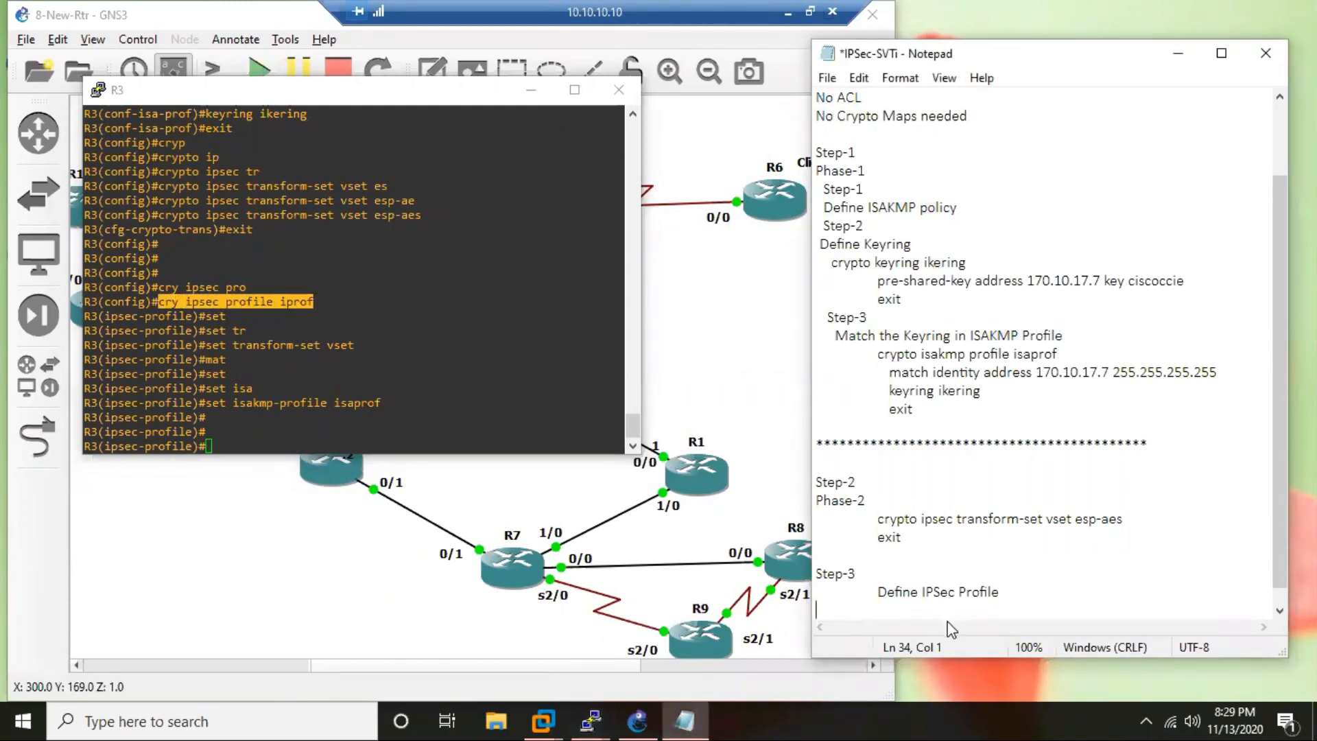
right_click(968, 561)
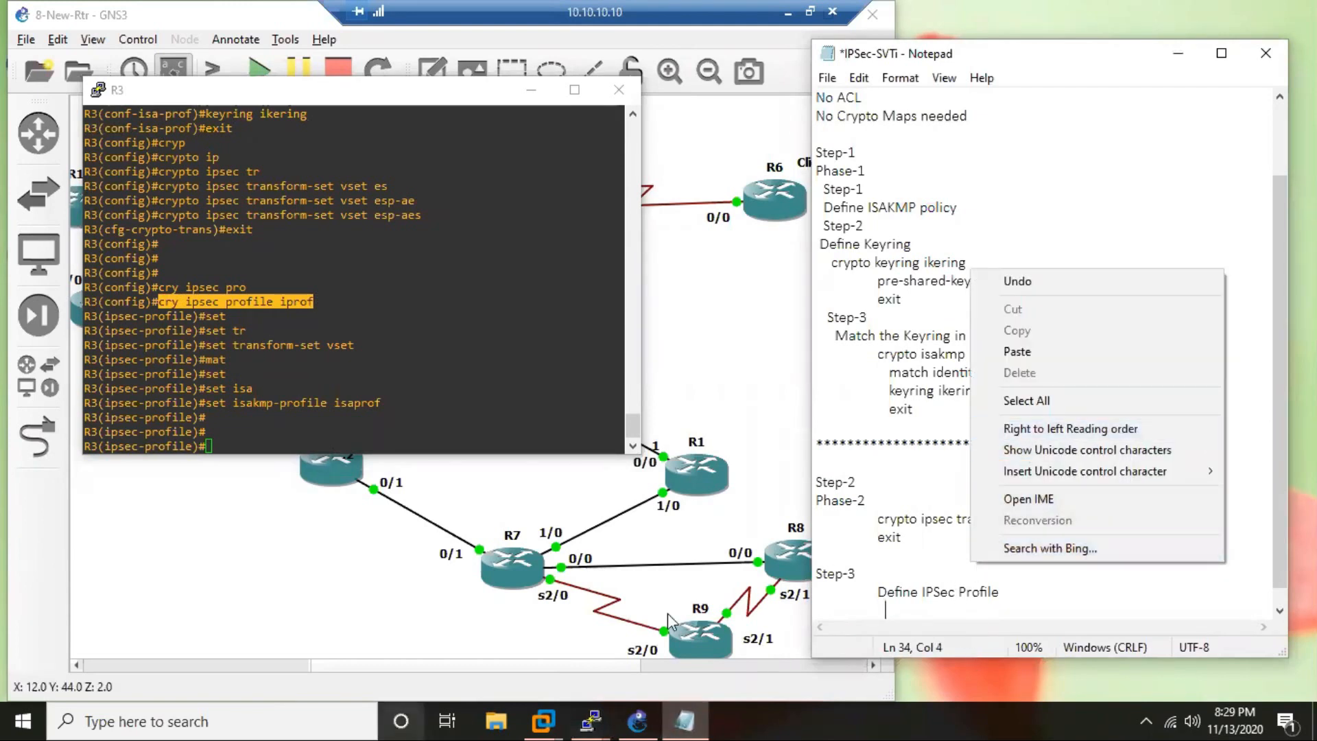
click(1028, 155)
text(cry ipsec profile iprof)
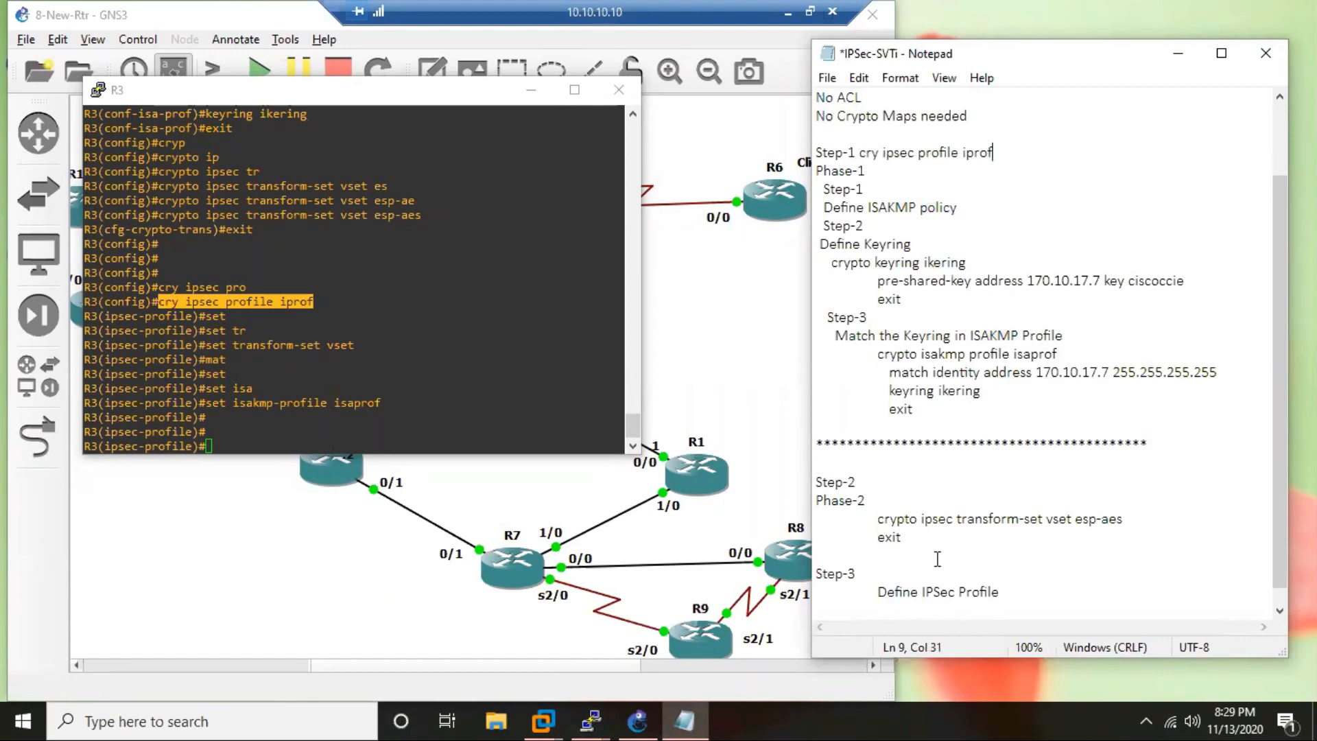
scroll(937, 556, down, 1)
drag(993, 134, 858, 136)
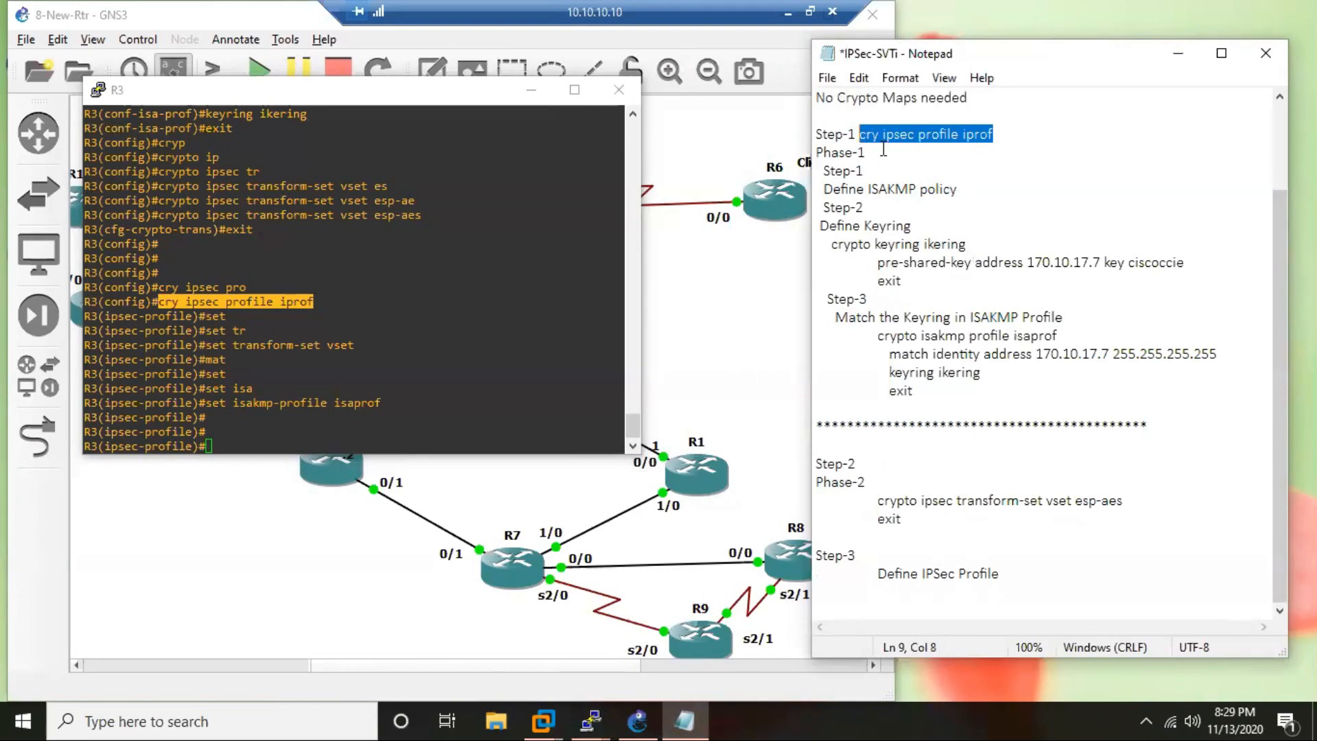
key(BackSpace)
click(897, 610)
click(898, 589)
text(cry ipsec profile iprof)
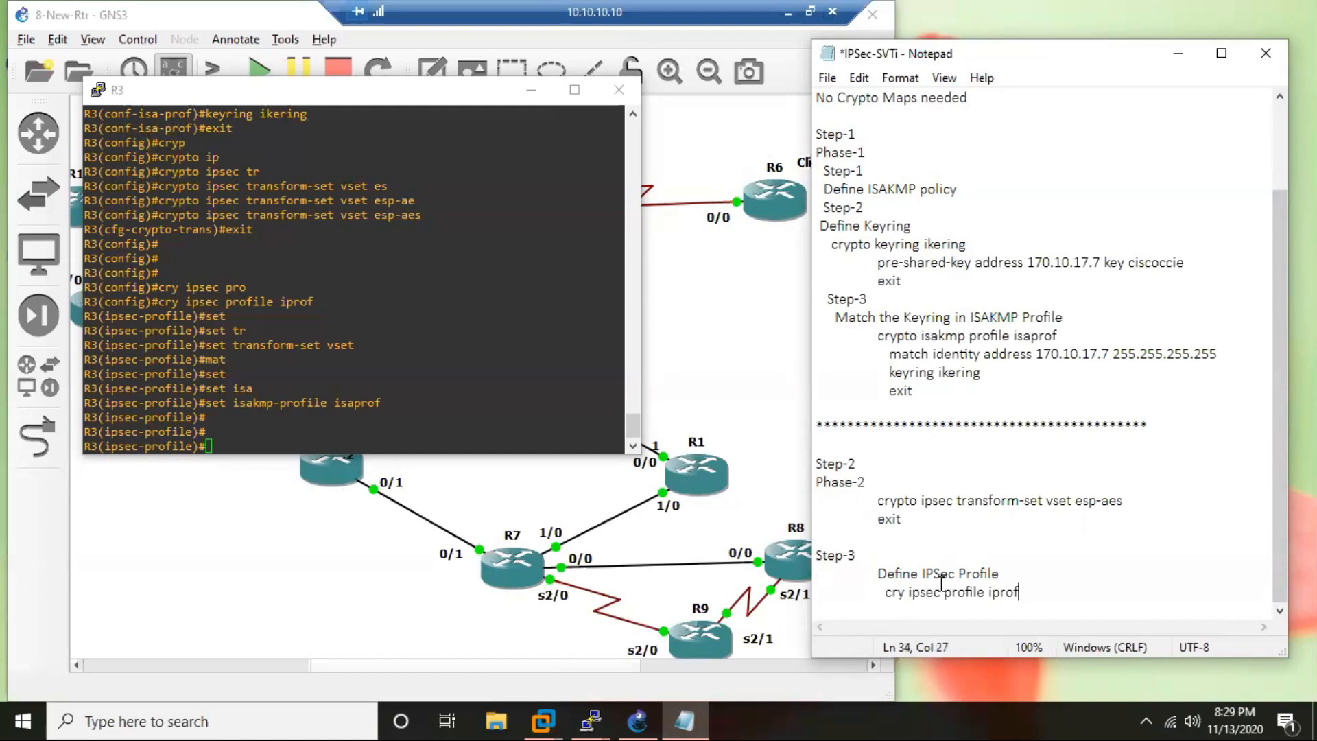
Copy "set transform-set vset" from the R3 console into the notes as an indented line below the IPsec profile command.
key(Return)
key(Tab)
drag(206, 345, 355, 345)
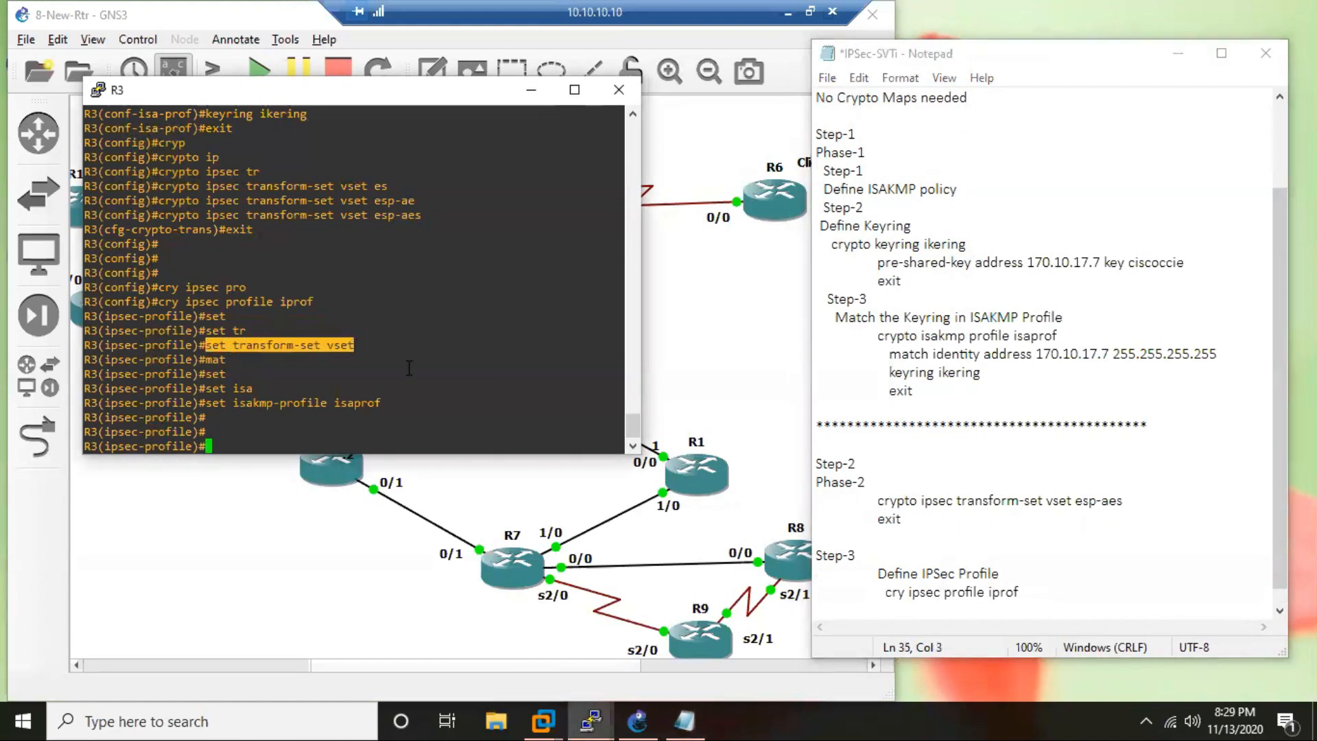
click(1016, 613)
text(set transform-set vset)
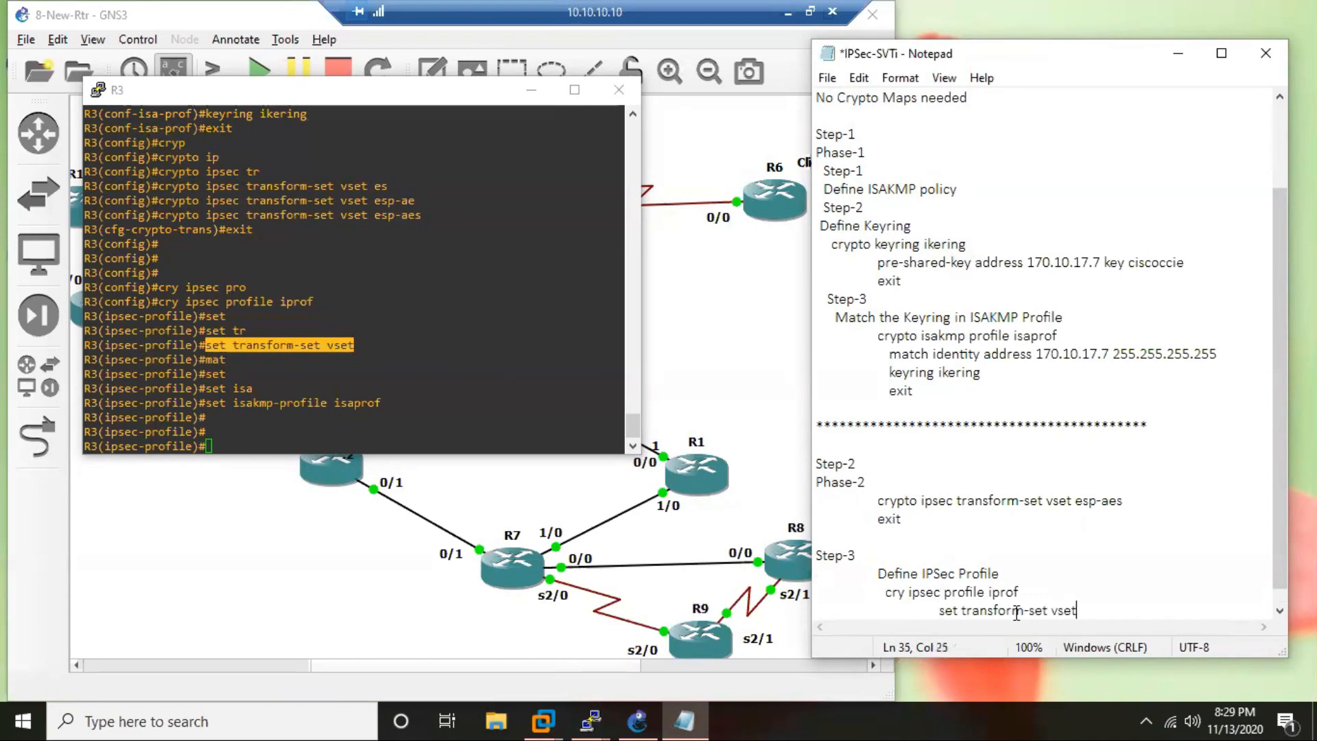
Copy "set isakmp-profile isaprof" from the R3 console into the notes, aligned under the set transform-set line.
key(Return)
key(Tab)
key(Tab)
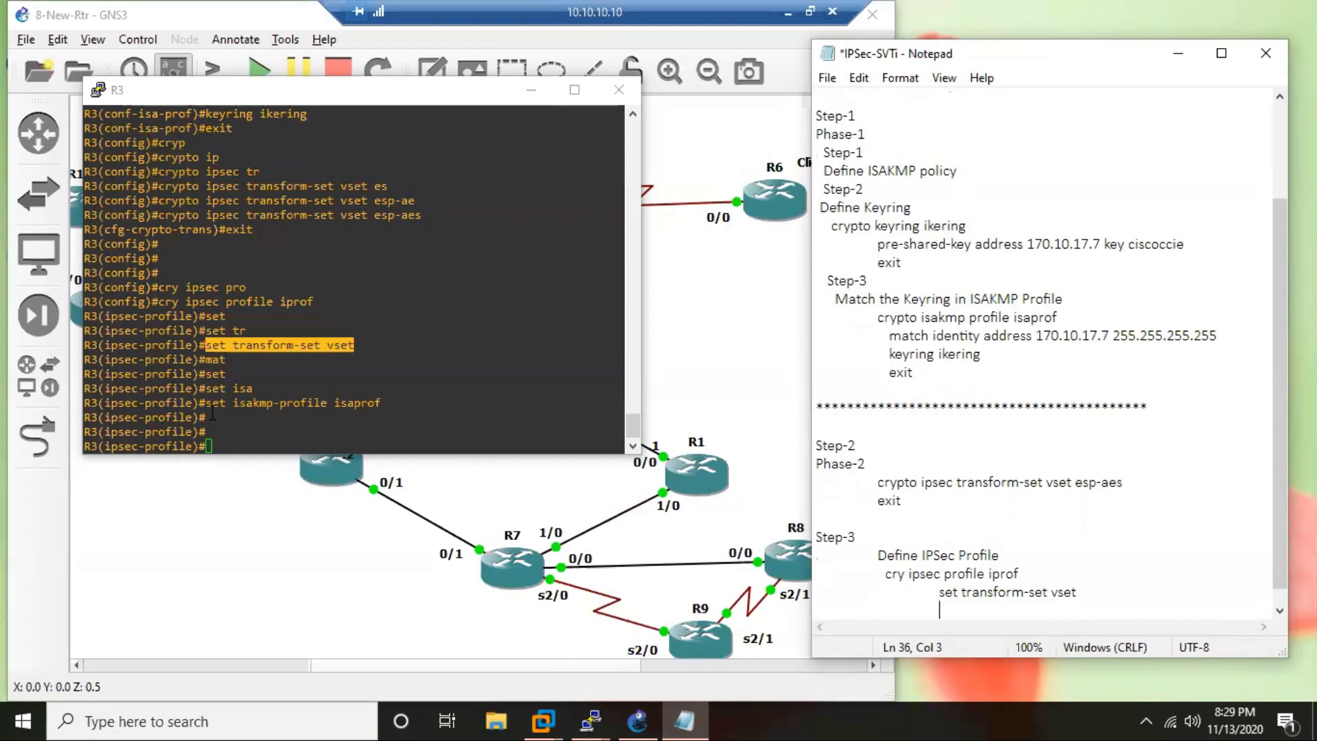
drag(207, 403, 388, 404)
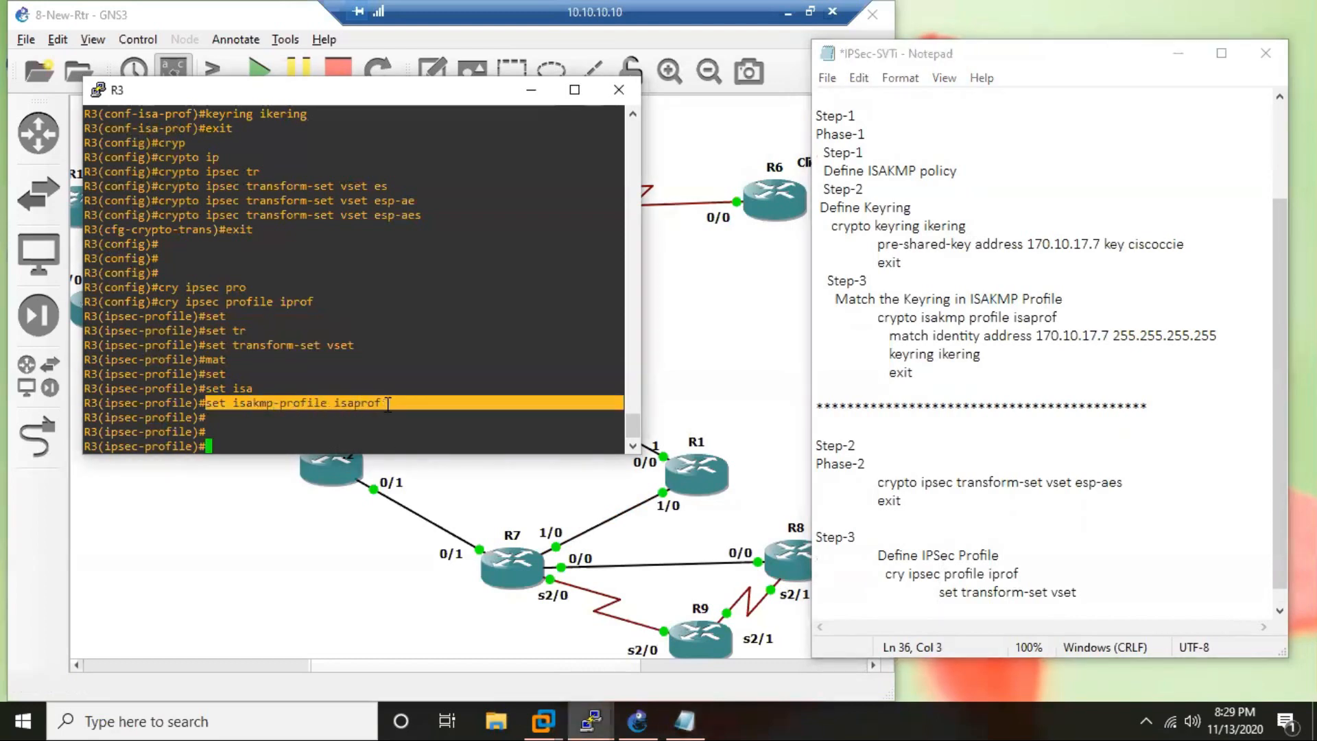
click(963, 607)
text(set isakmp-profile isaprof)
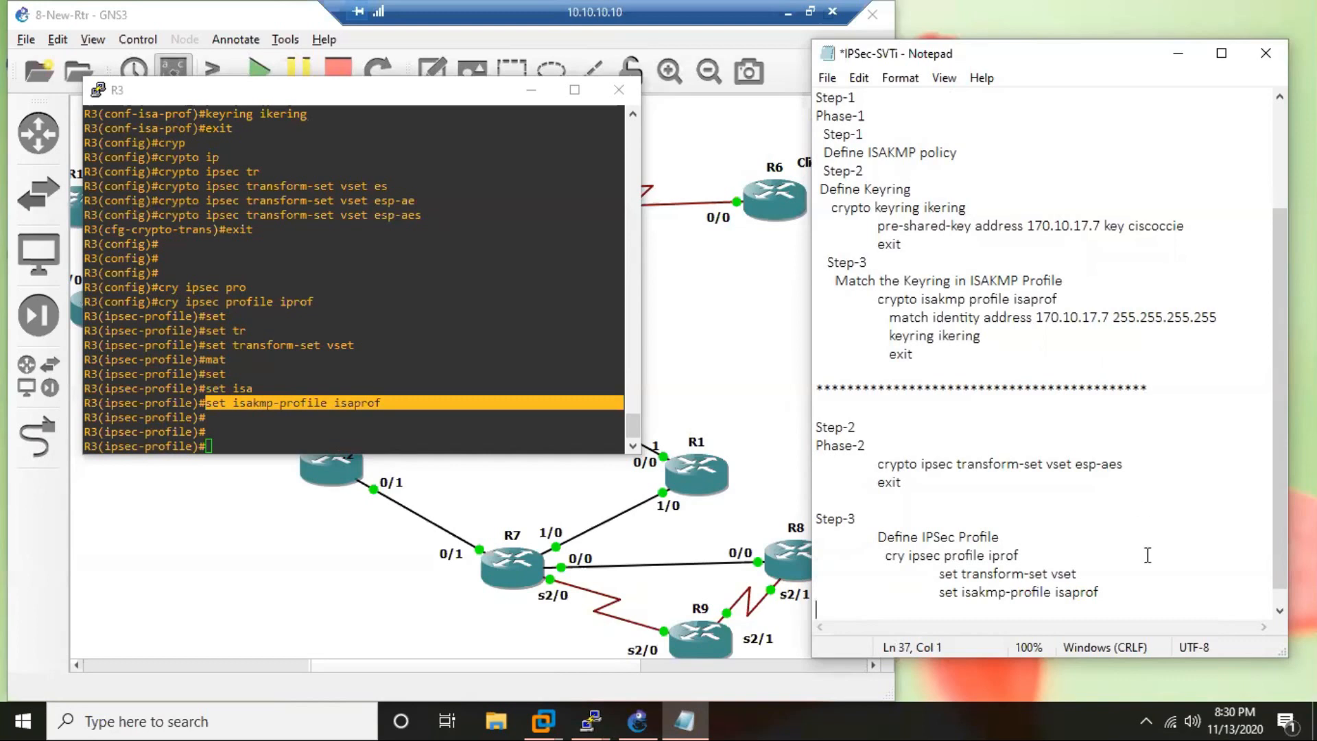
Add an indented "exit" line below the isakmp-profile line in the notes and an unindented "exit" line beneath it.
click(1131, 599)
key(Return)
key(Tab)
text(exit)
key(Return)
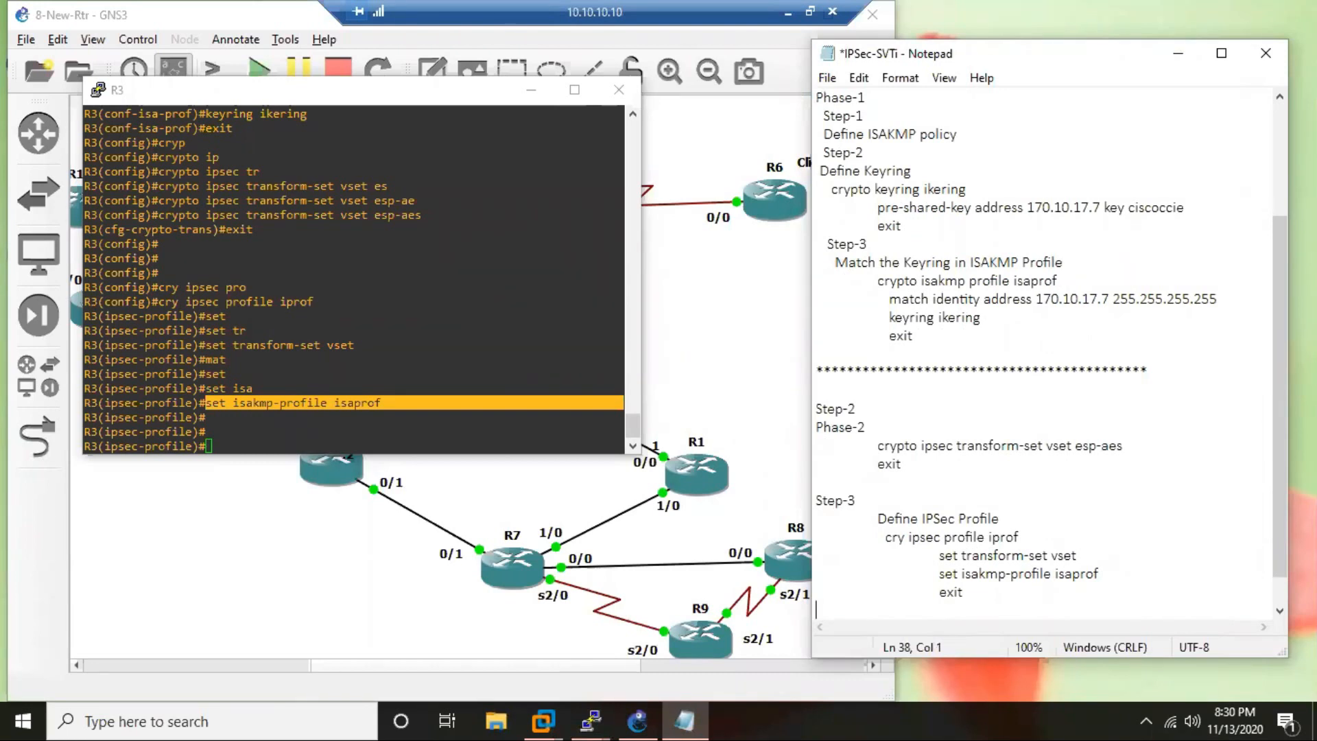
text(exit)
key(Return)
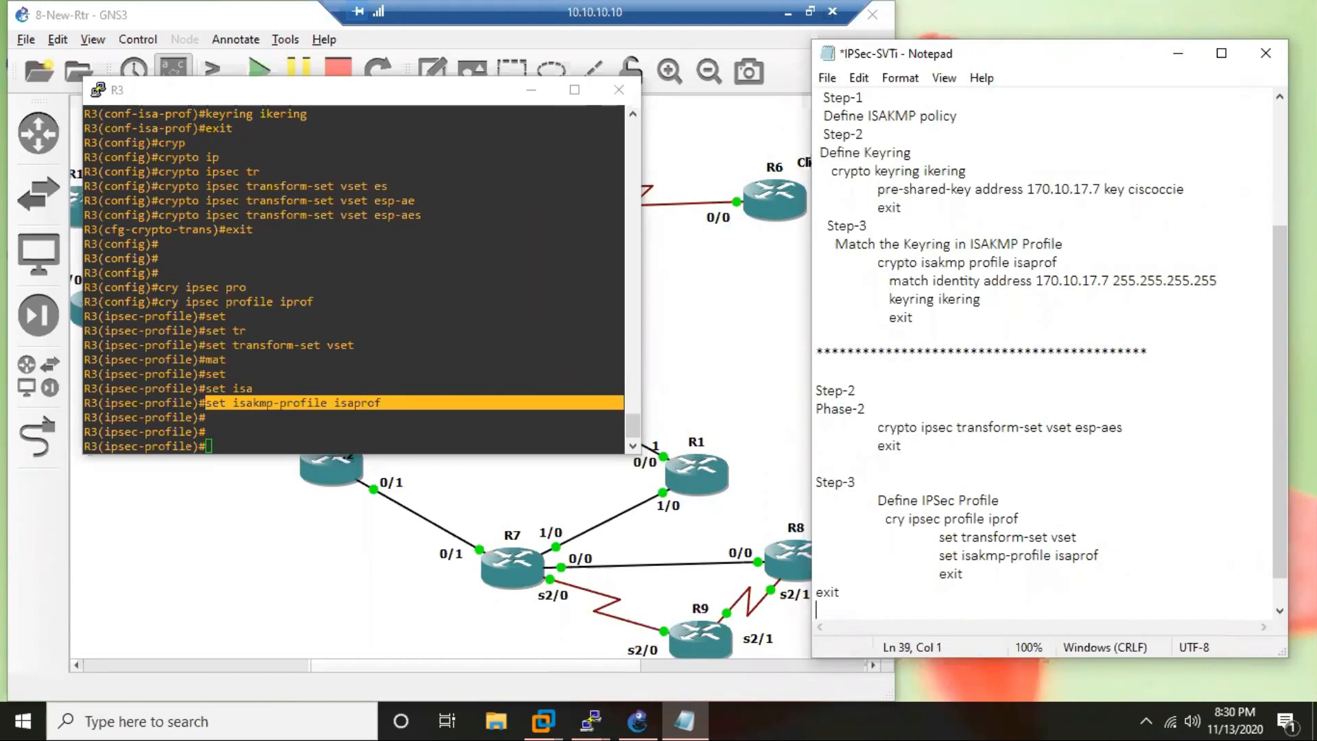
Exit IPsec profile mode on R3 back to global configuration mode.
click(279, 436)
text(exit)
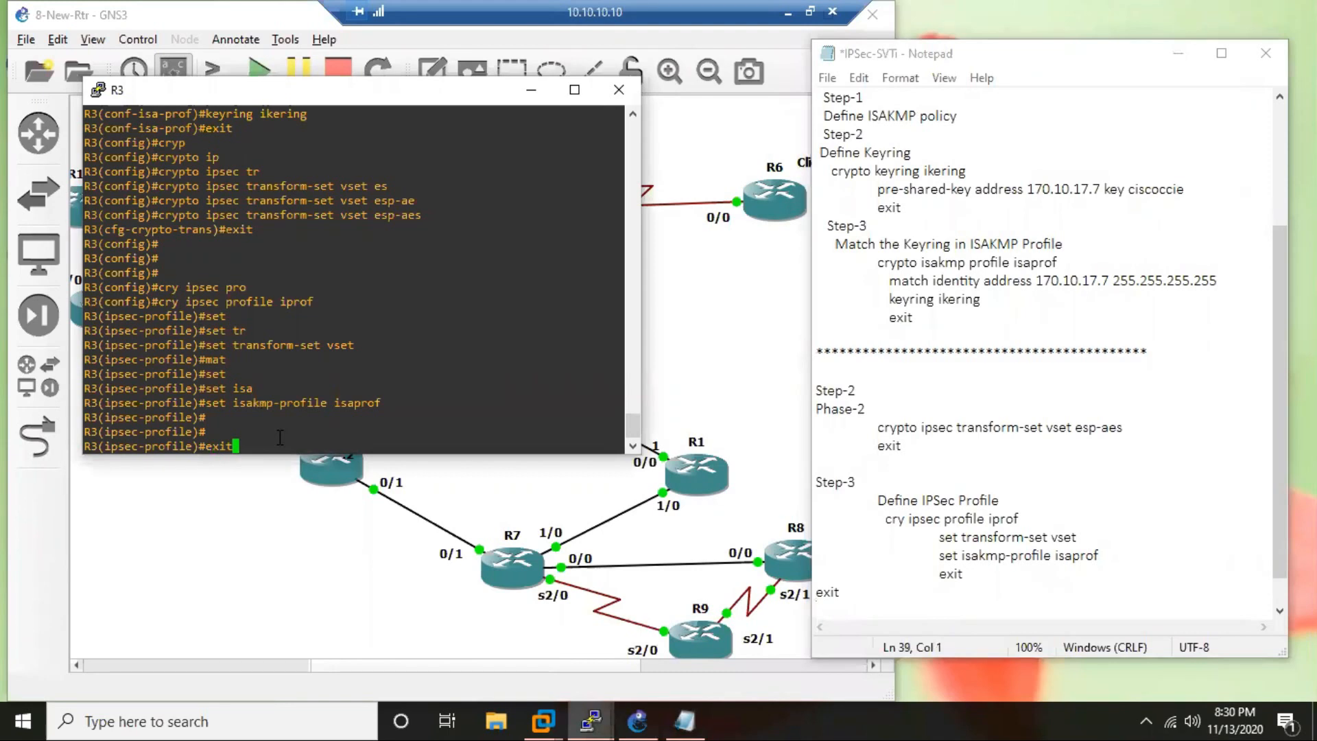
key(Return)
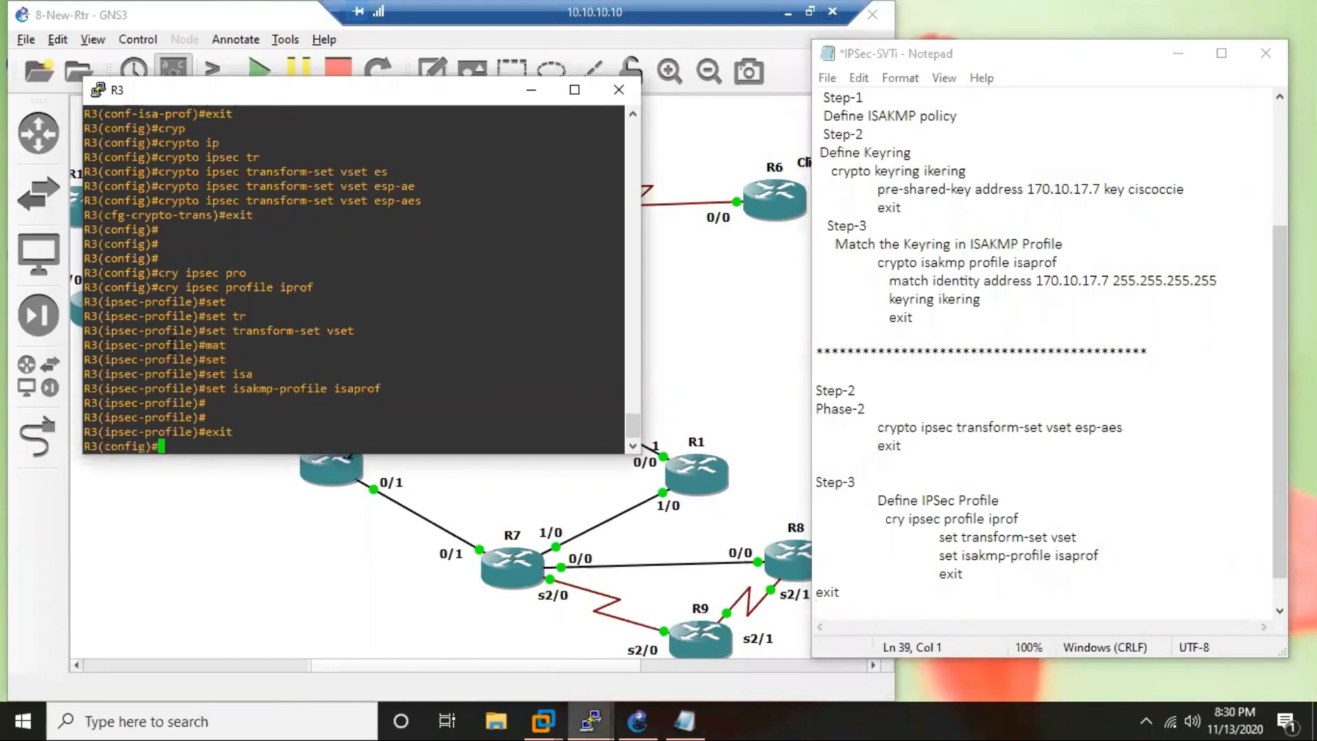
Replace the unindented "exit" line at the end of the notes with "Step-4" and add "Create a tunnnel interface" below it.
click(835, 590)
drag(844, 555, 810, 554)
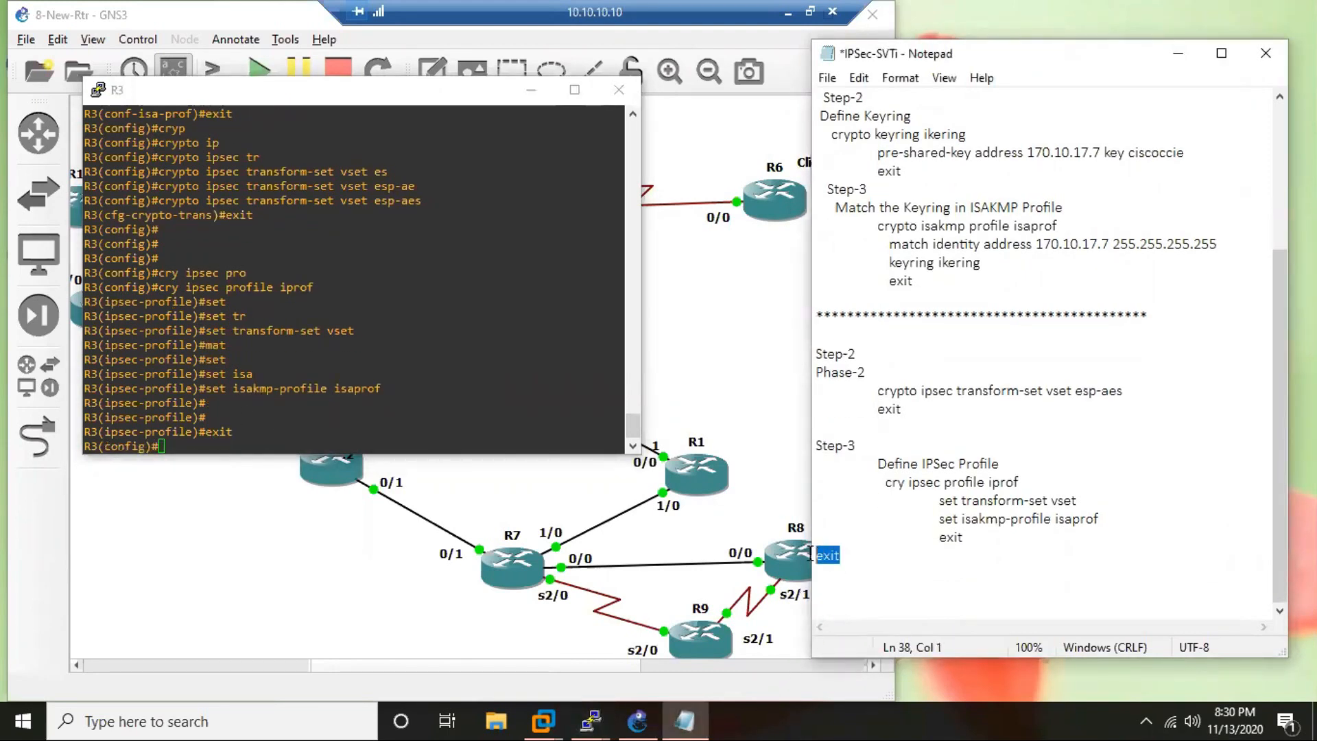
key(Delete)
text(Step-4)
key(Return)
text(Create )
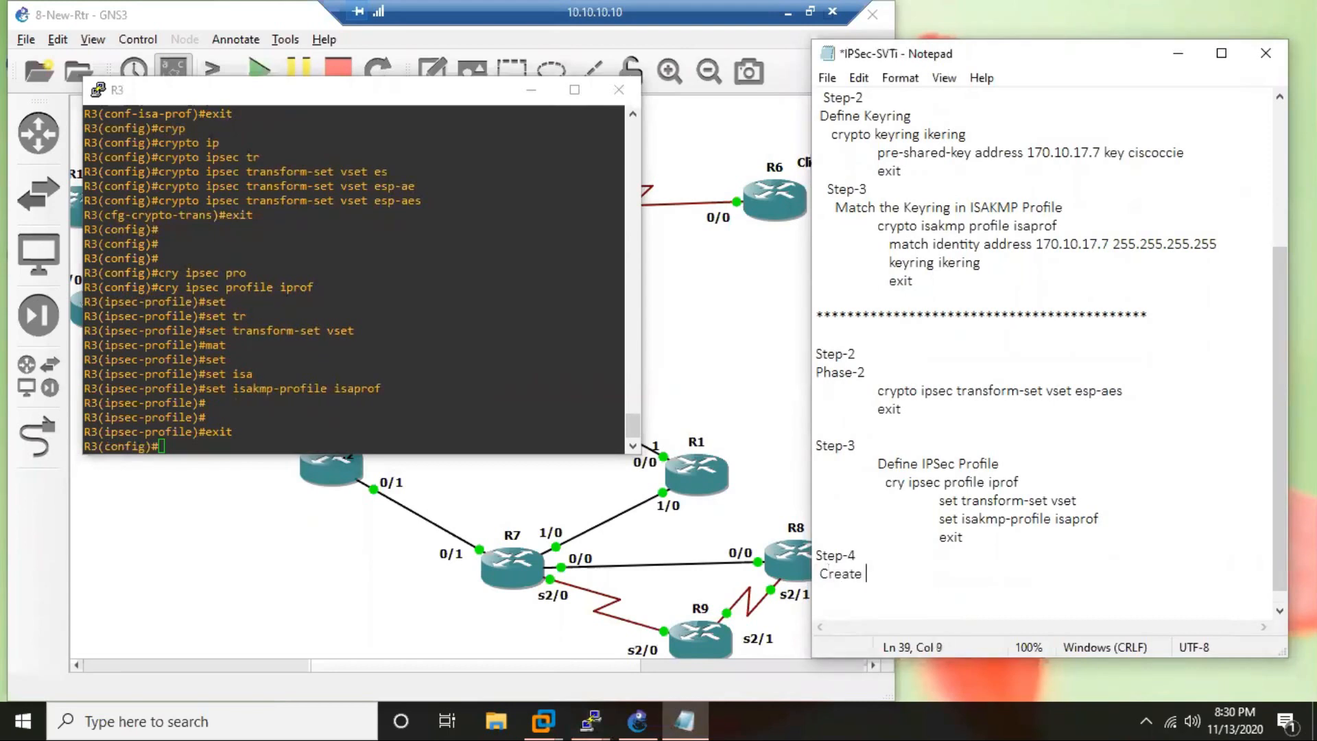
text(a tunnnel interface)
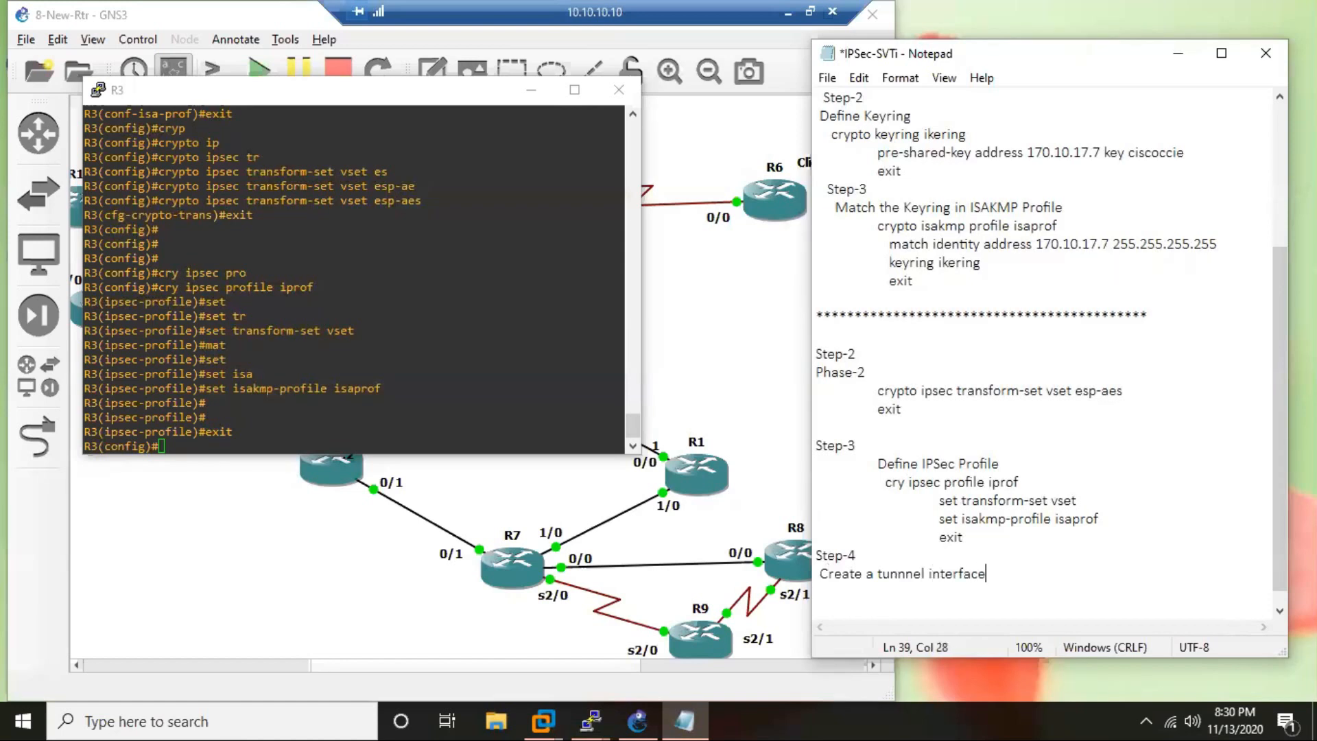
Create tunnel interface 37 on R3 from global configuration mode.
click(312, 430)
key(Return)
text(int tun)
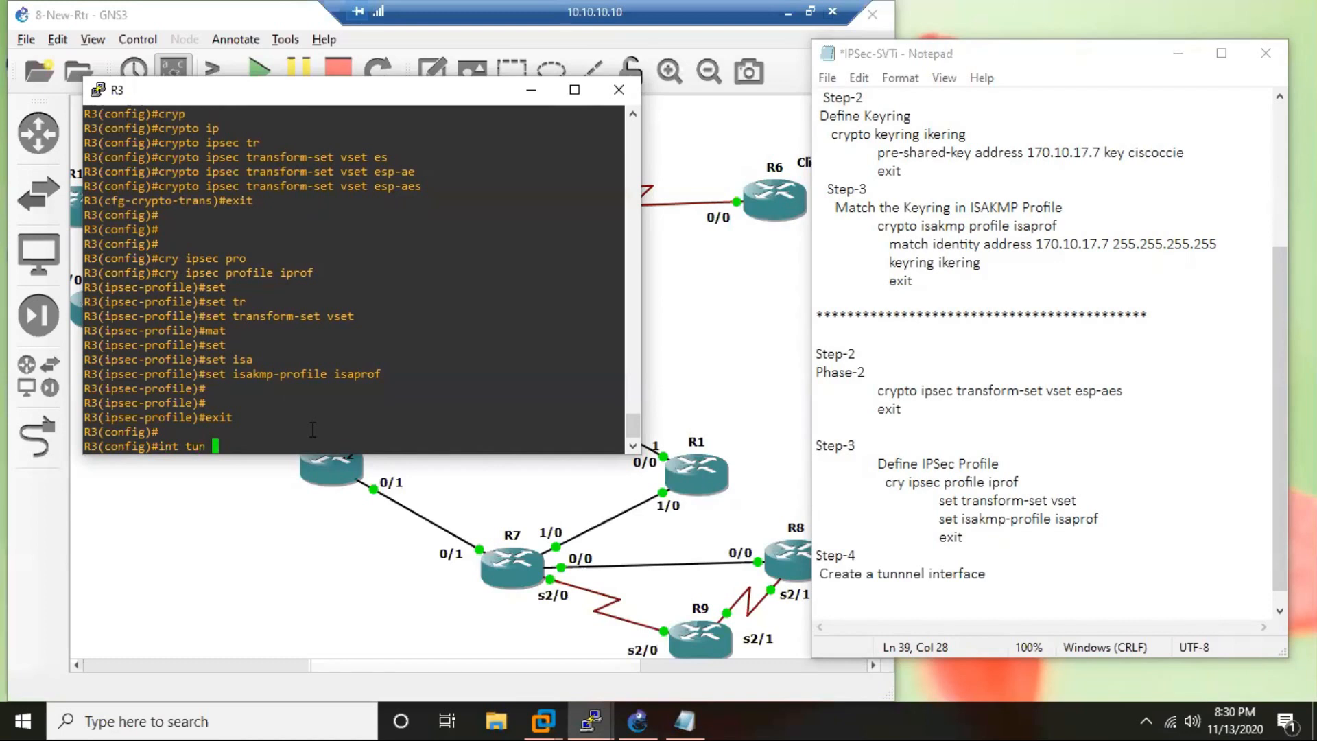
text(37)
key(Return)
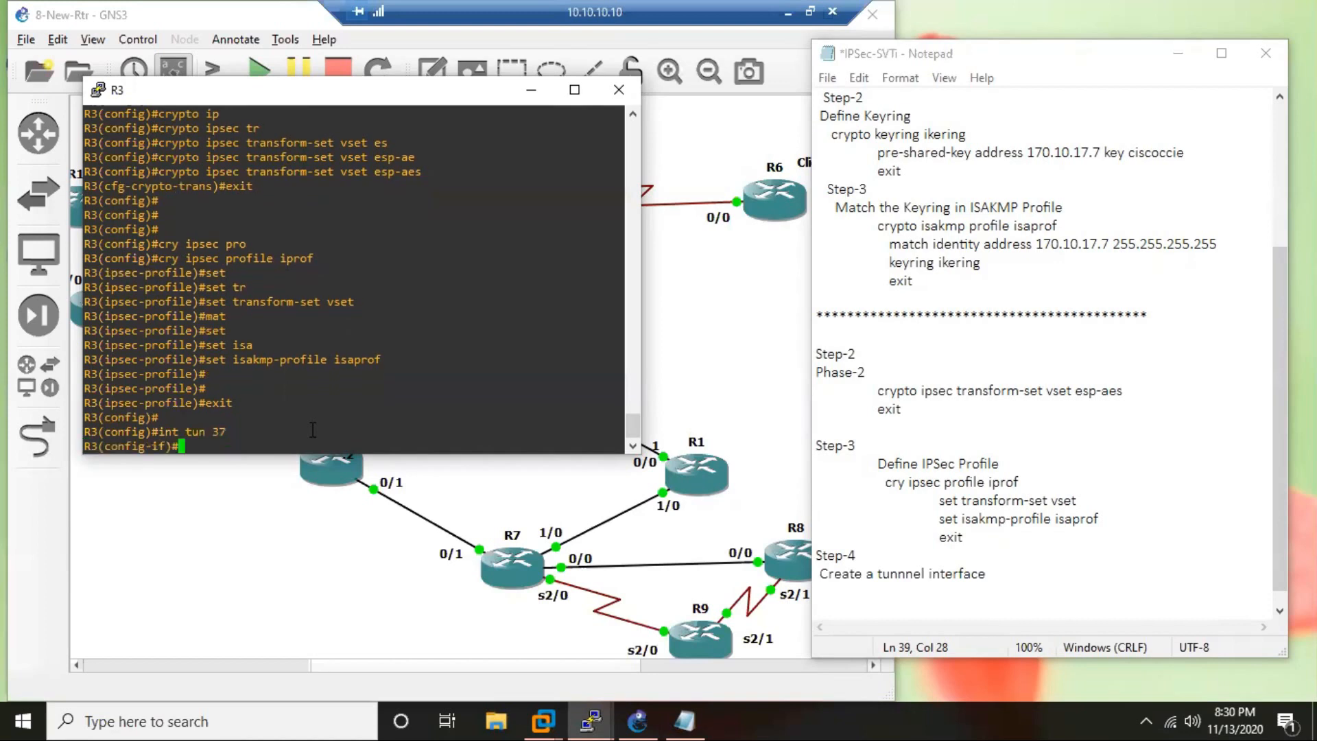
Assign IP address 10.37.37.3 with mask 255.255.255.0 to tunnel interface 37 on R3.
text(ip add)
key(Tab)
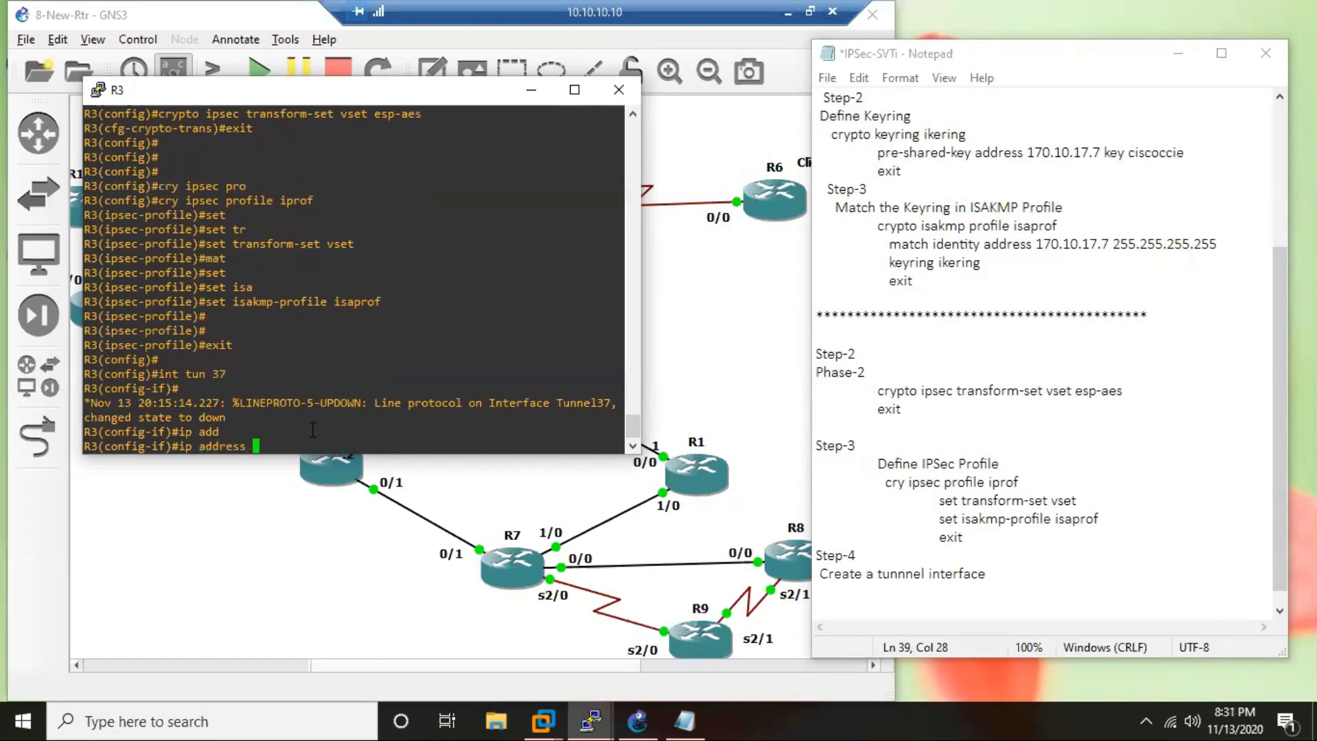
text(10.37.37.3 255.255.255.0)
key(Return)
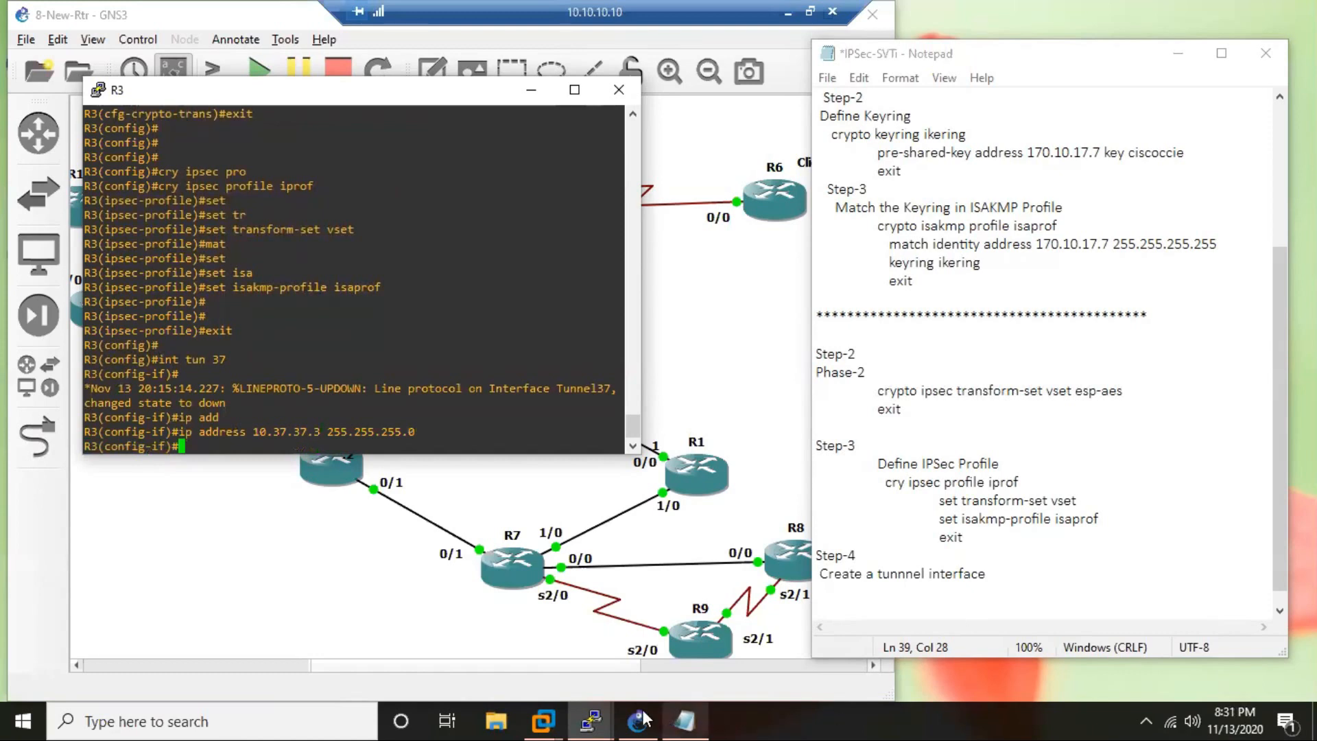
Bring up the R7 console and arrange it below the R3 console so both stay visible beside the notes.
click(590, 720)
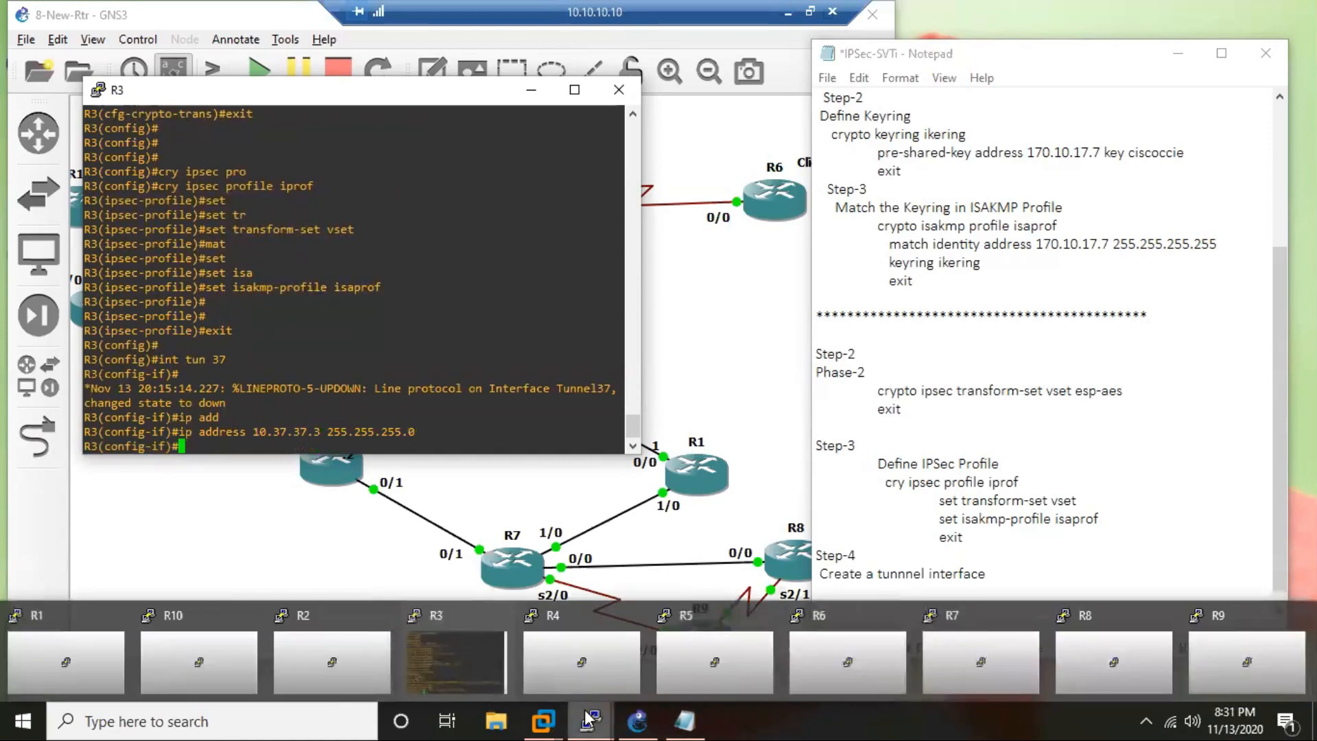
click(967, 658)
drag(318, 45, 526, 323)
drag(300, 93, 243, 52)
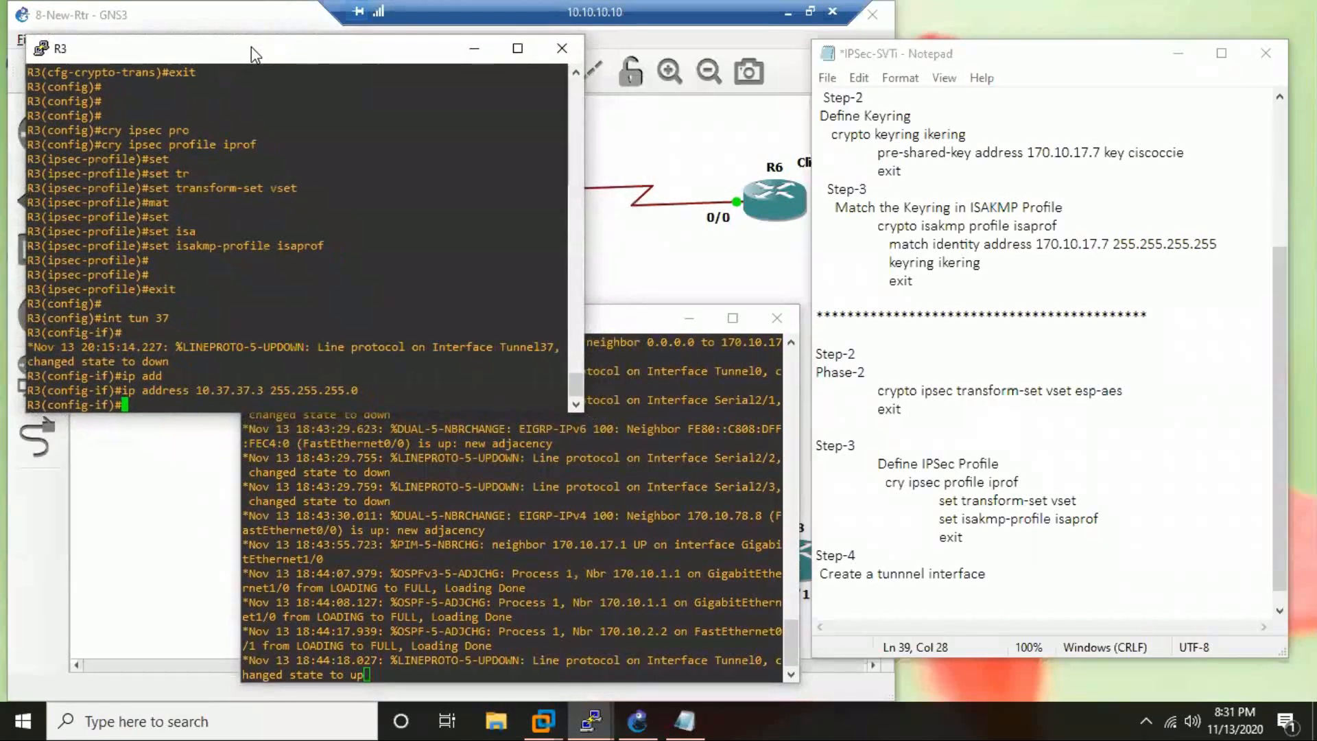
List R7's interfaces with their IP addresses and status using the "s" alias.
click(549, 509)
key(Return)
key(Return)
key(Return)
key(Return)
key(Return)
key(Return)
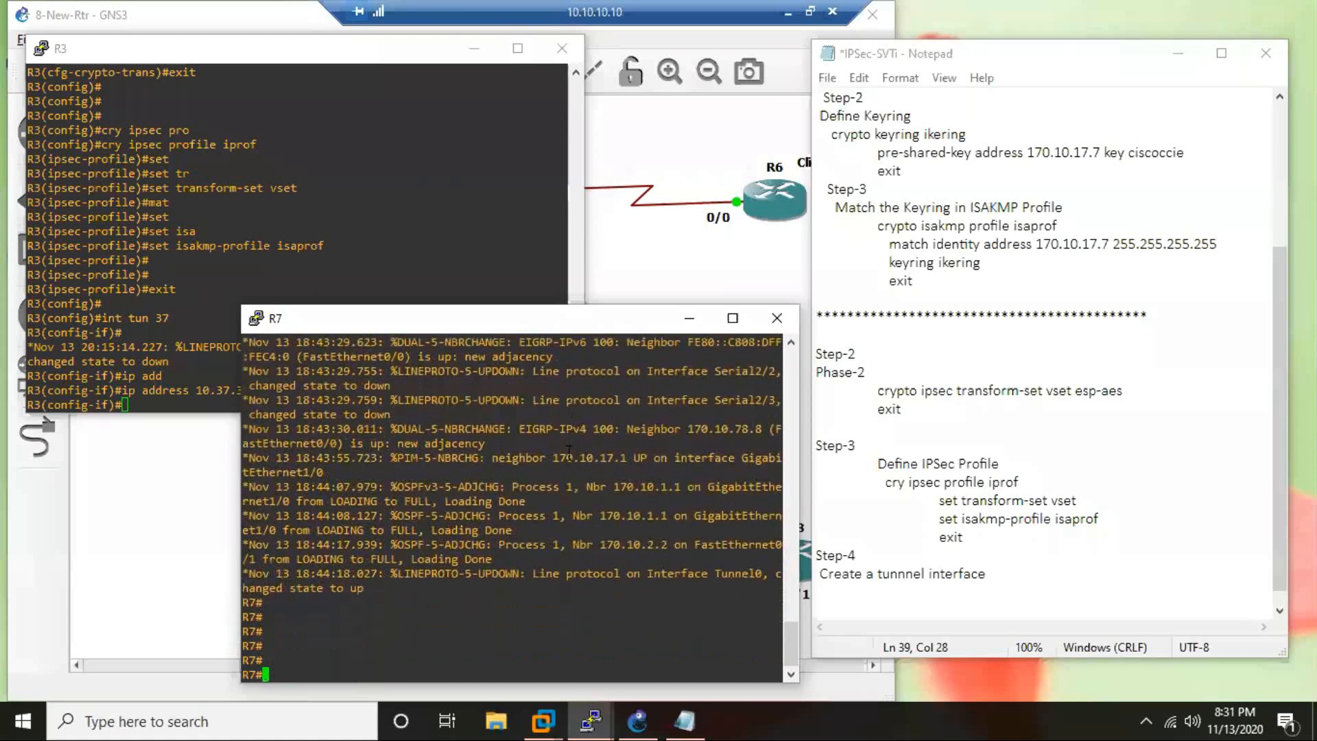
text(s)
key(Return)
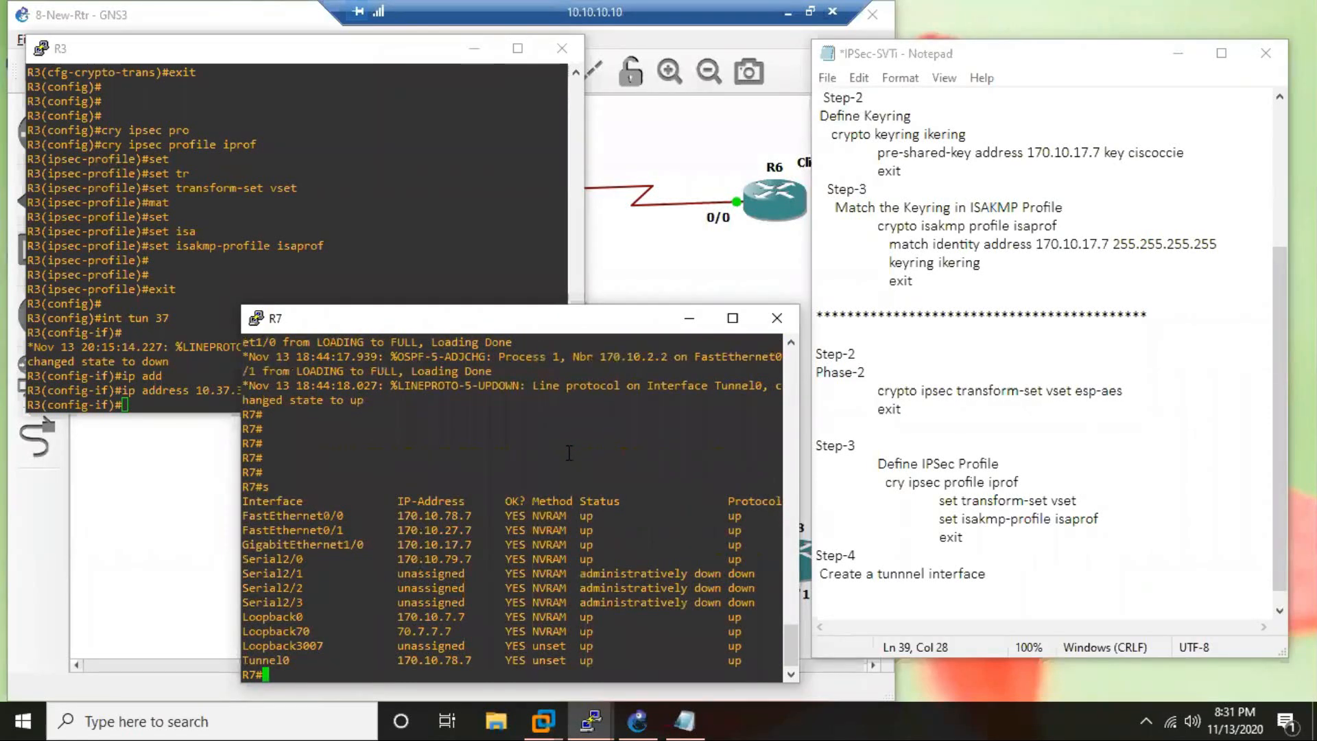
Enter global configuration mode on R7 and create loopback interface lo10.
text(conf t)
key(Return)
text(in)
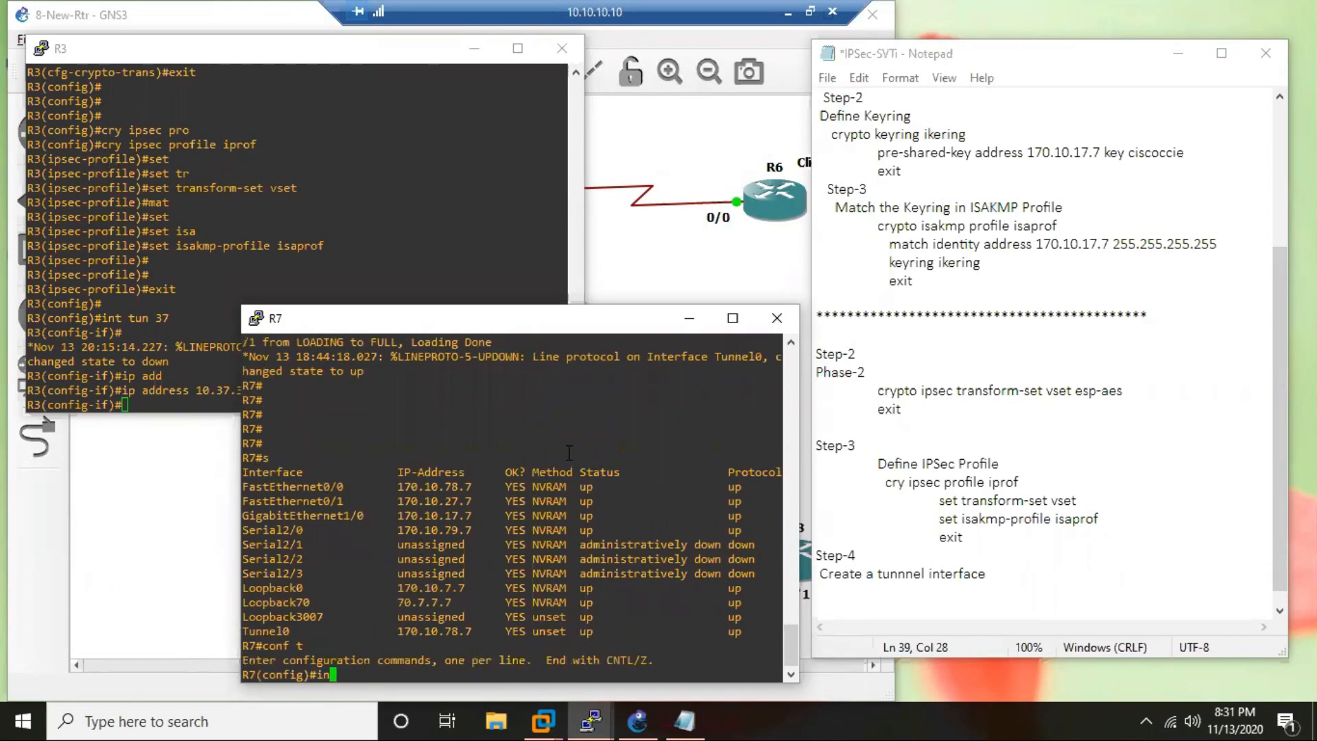
text(t lo10)
key(Return)
Assign 10.7.7.7 with mask 255.255.255.0 to R7's loopback 10 and return to privileged EXEC mode.
text(ip add )
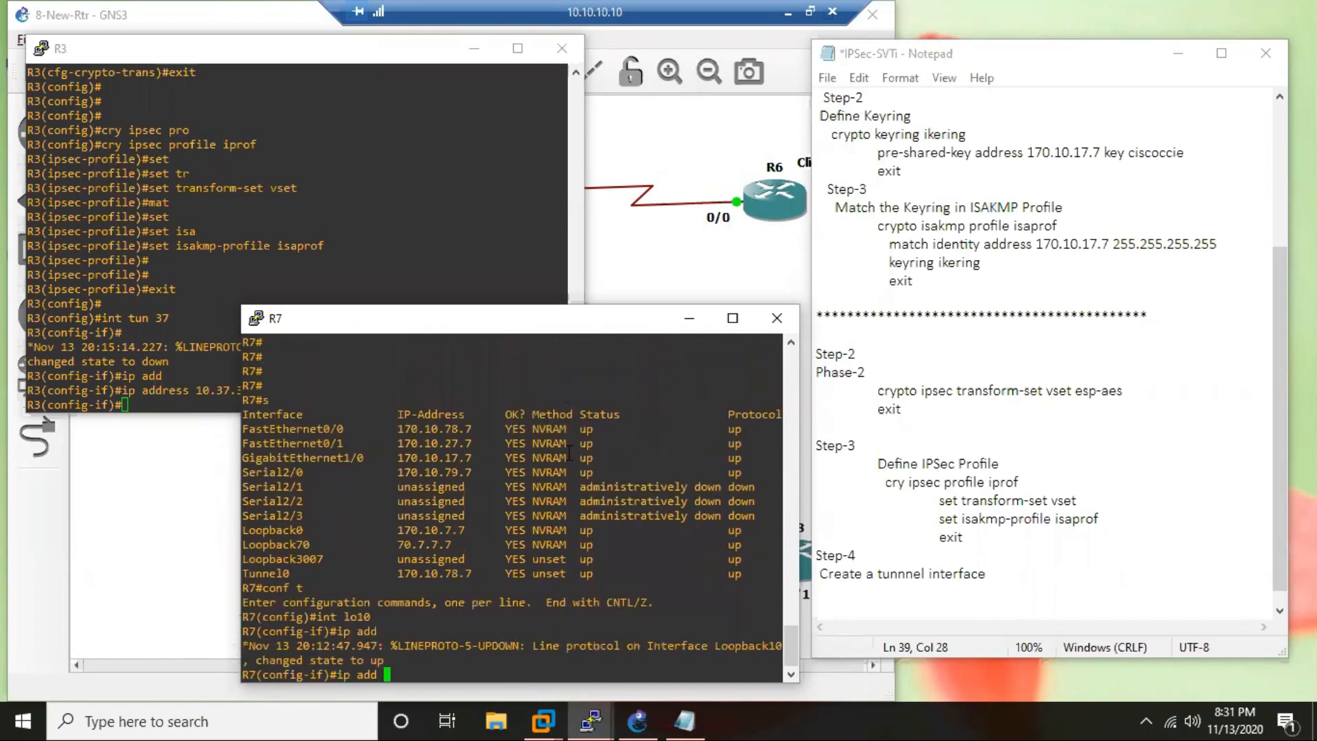
text(10.7.7.7 255.255.255.255.0)
key(Return)
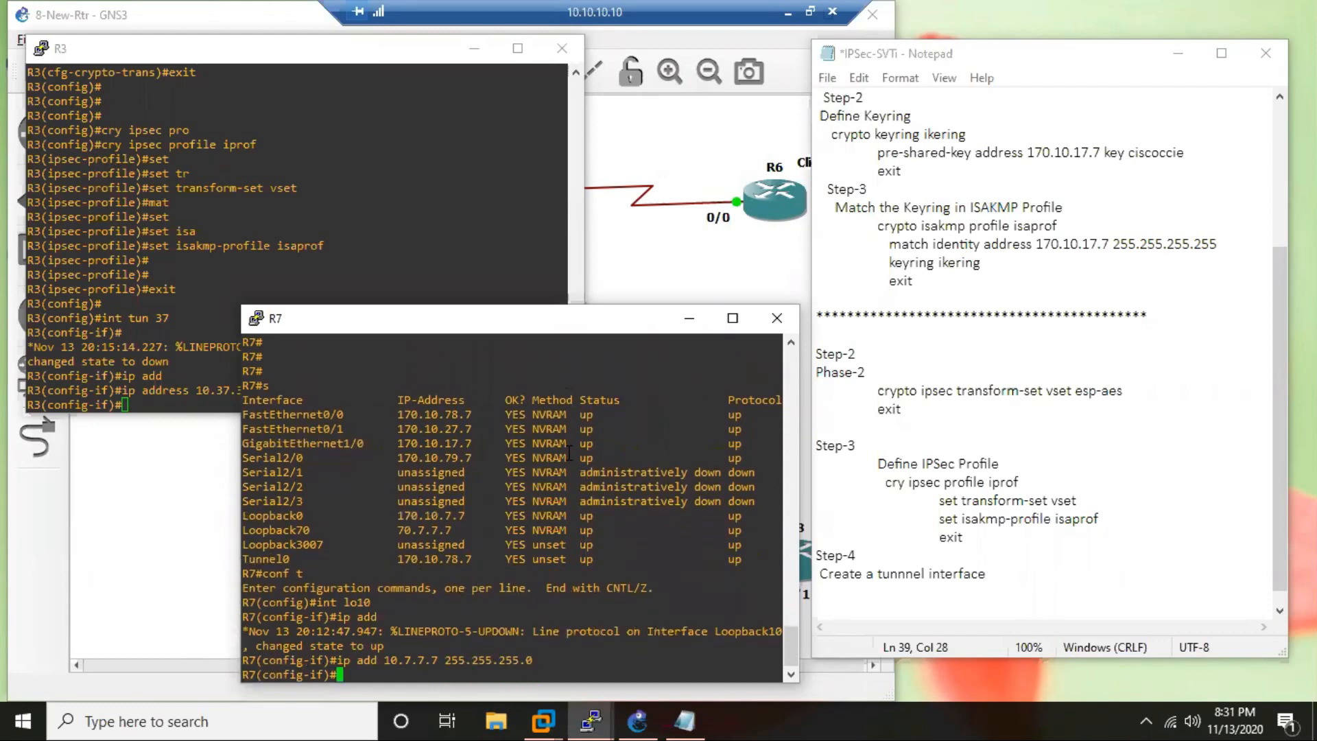
text(end)
key(Return)
key(Return)
key(Return)
key(Return)
key(Return)
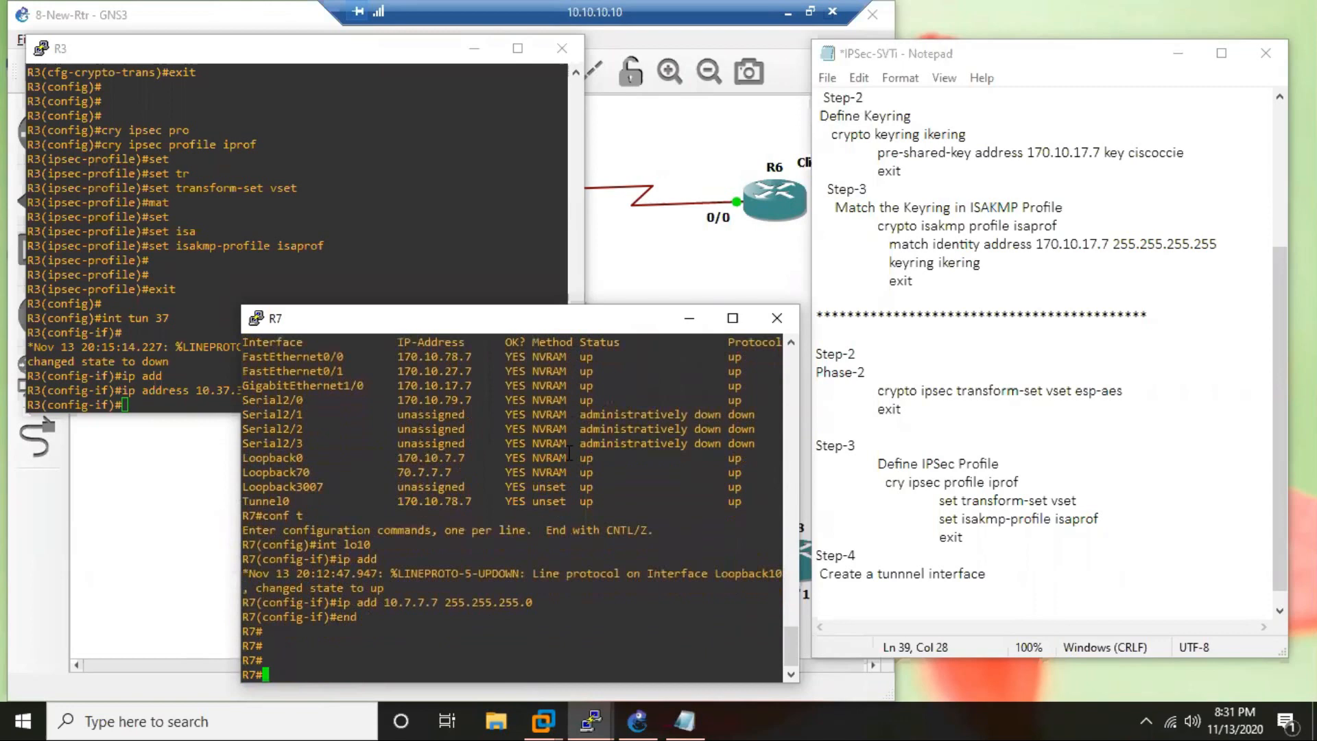
Ping 10.3.3.3 from R7 using source address 10.7.7.7.
text(ping 10.3.3.3 so 10.7.7.7)
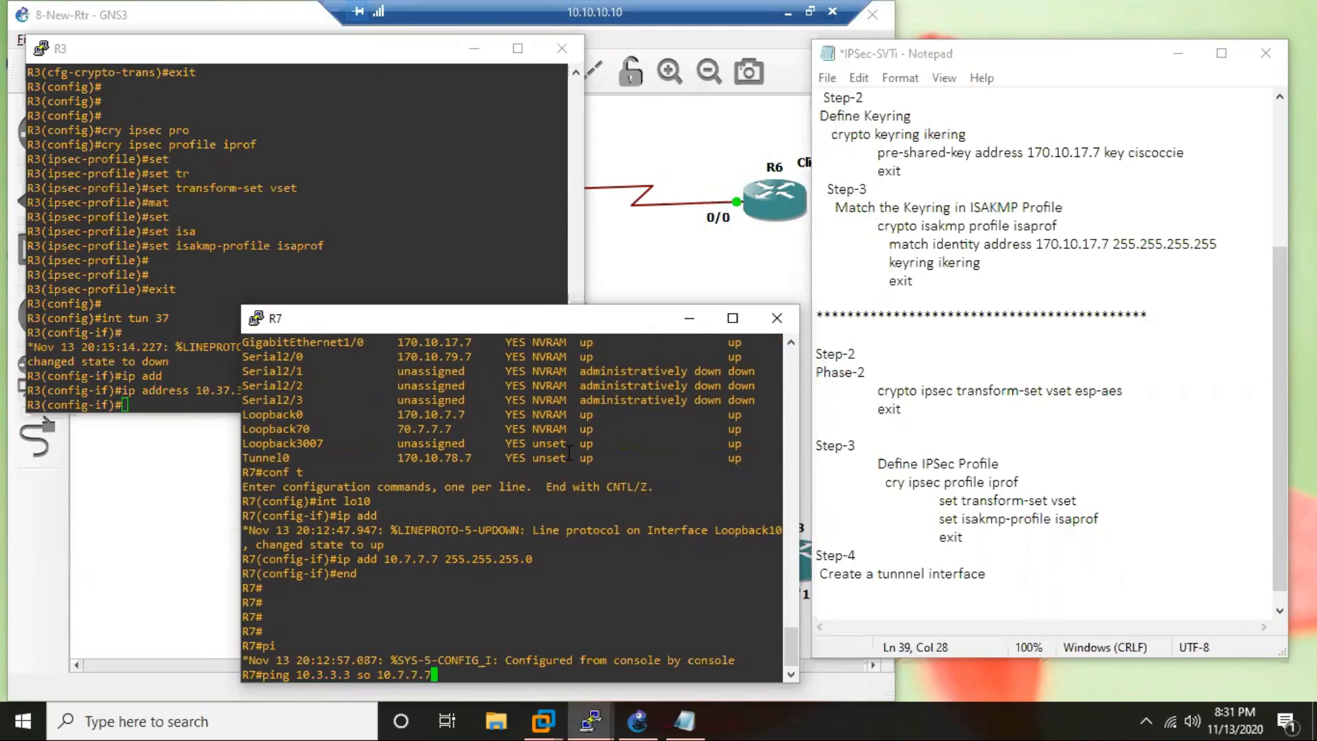
key(Return)
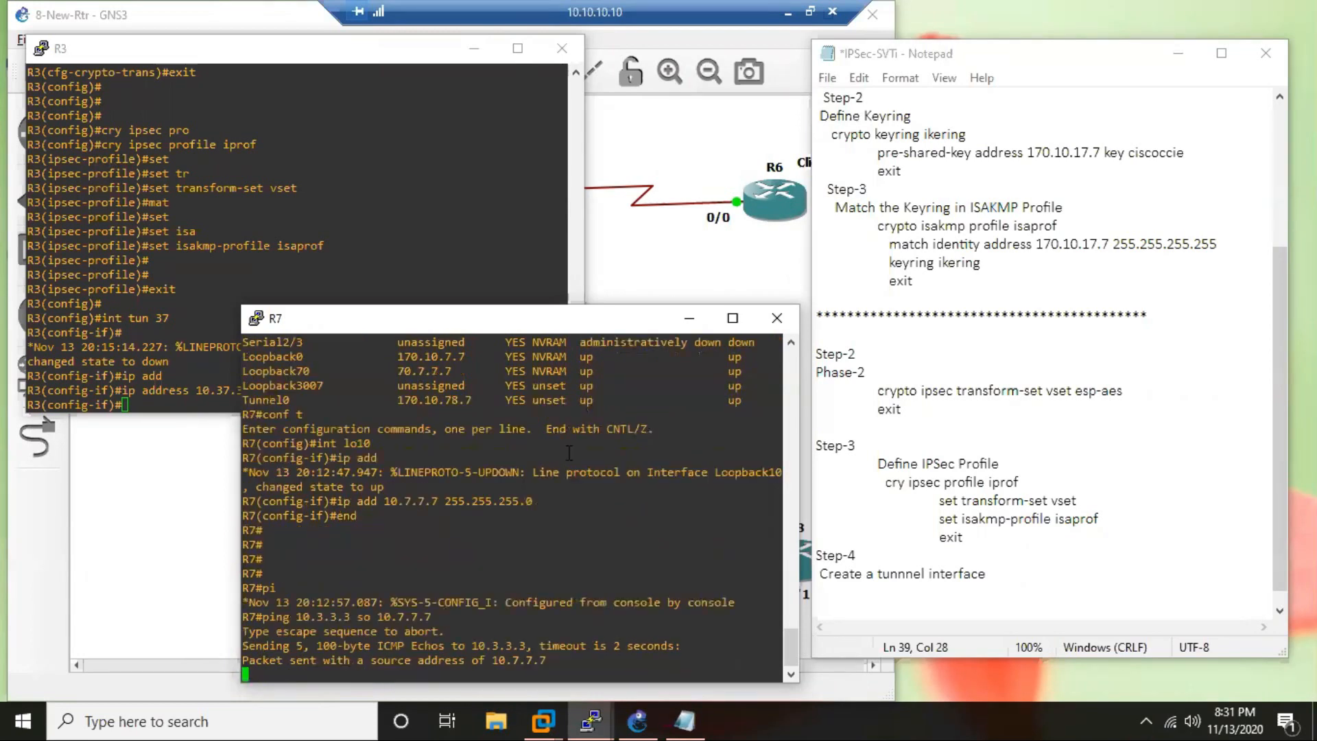
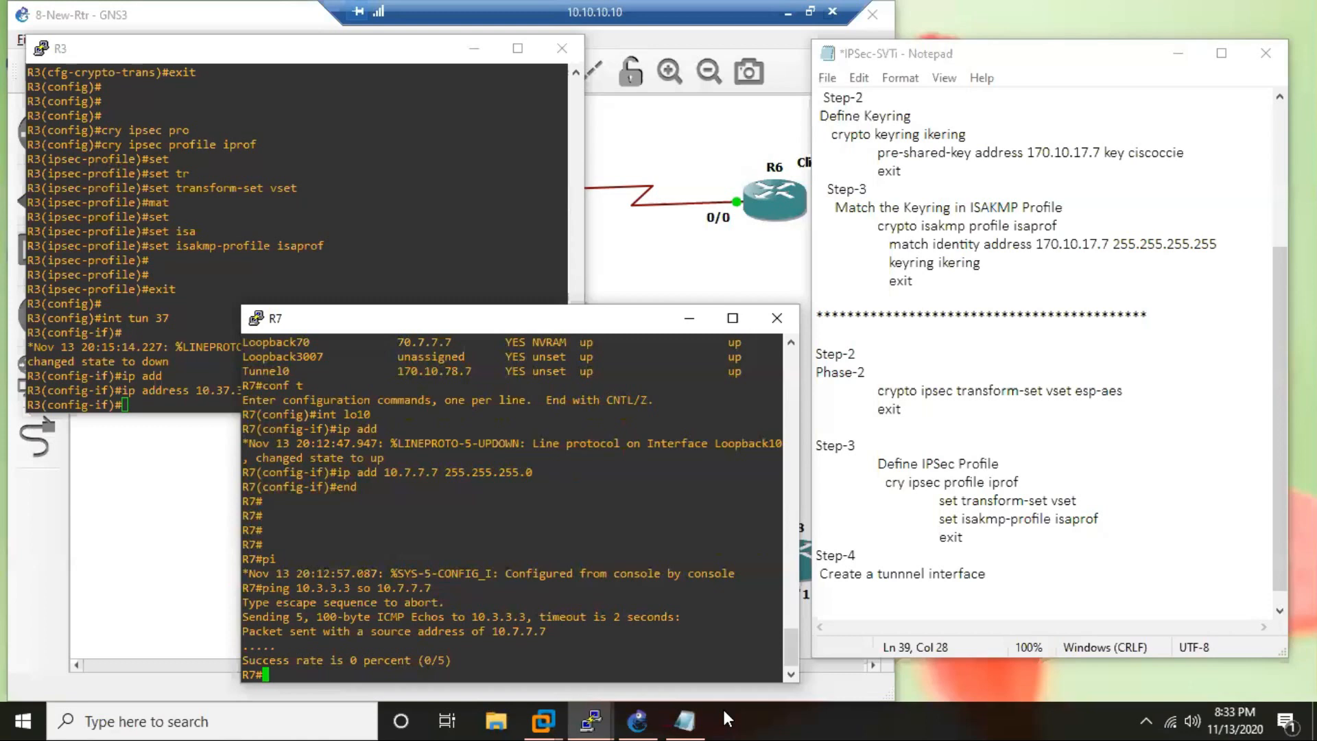
Switch to the GNS3 topology and draw pink loopback stubs on R3 and R7, labelled 10.3 and 10.7.
click(637, 720)
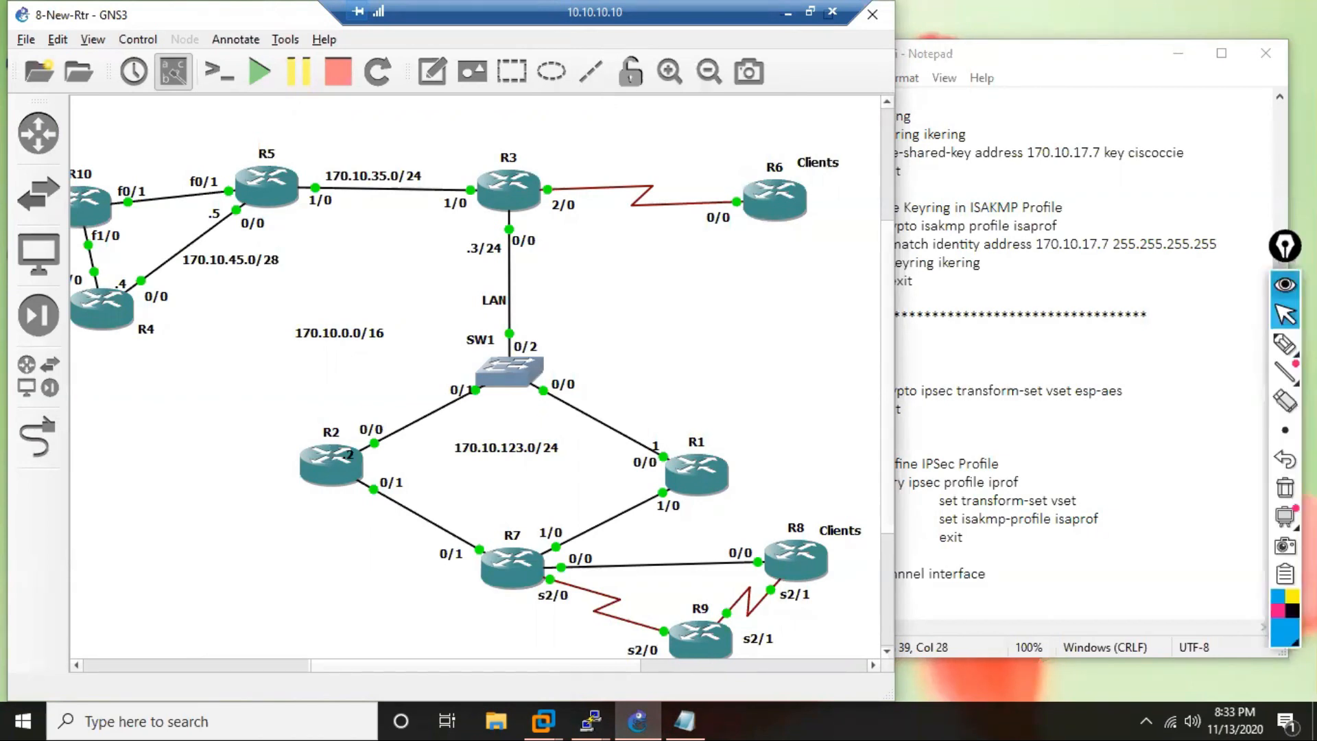
click(1285, 345)
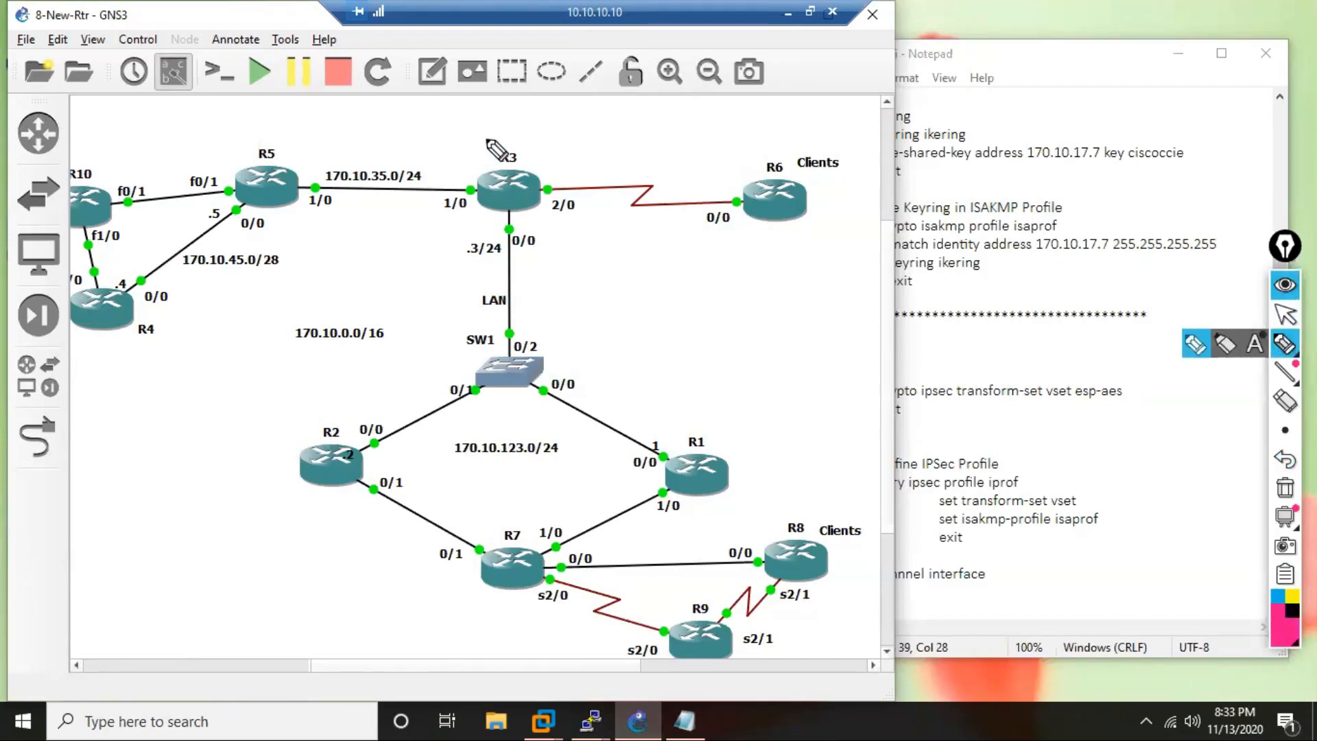
drag(486, 125, 498, 173)
drag(464, 127, 498, 125)
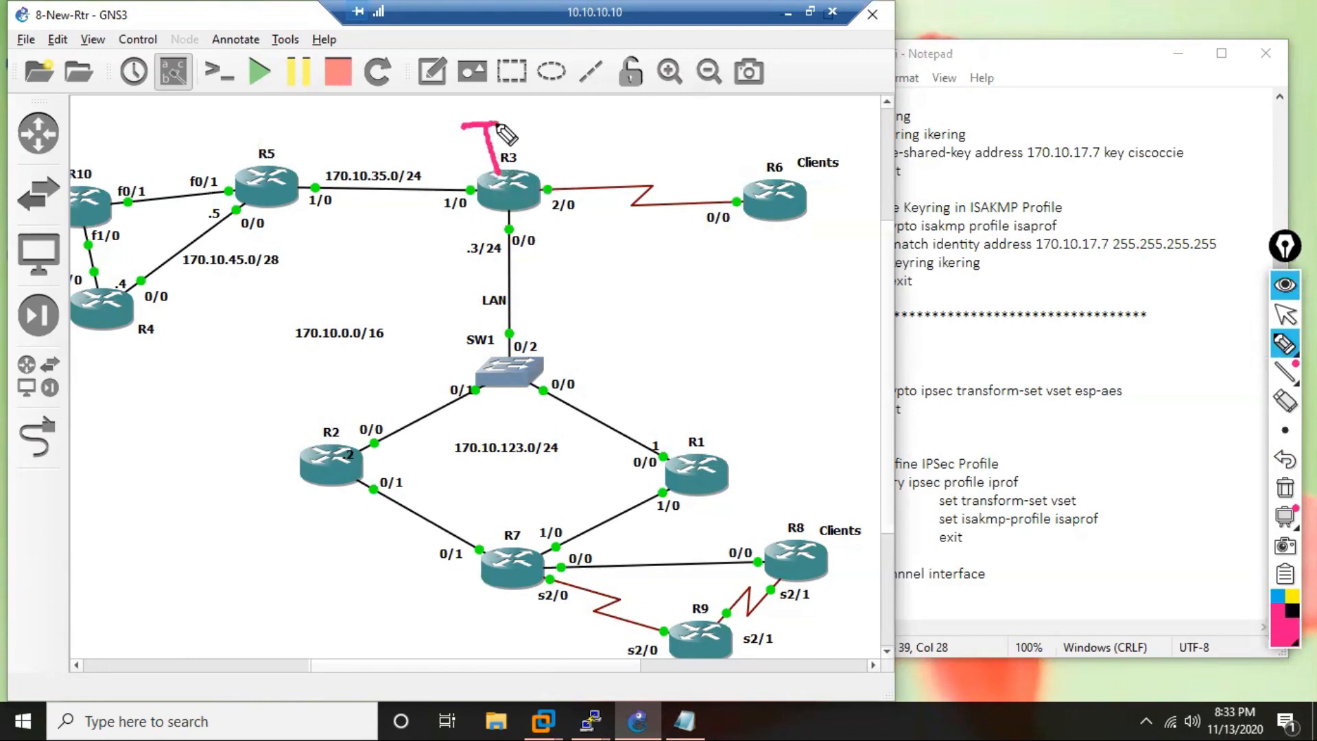
mouse_move(511, 586)
mouse_down()
mouse_move(495, 626)
mouse_move(520, 624)
mouse_move(448, 649)
mouse_move(477, 638)
mouse_up()
click(488, 643)
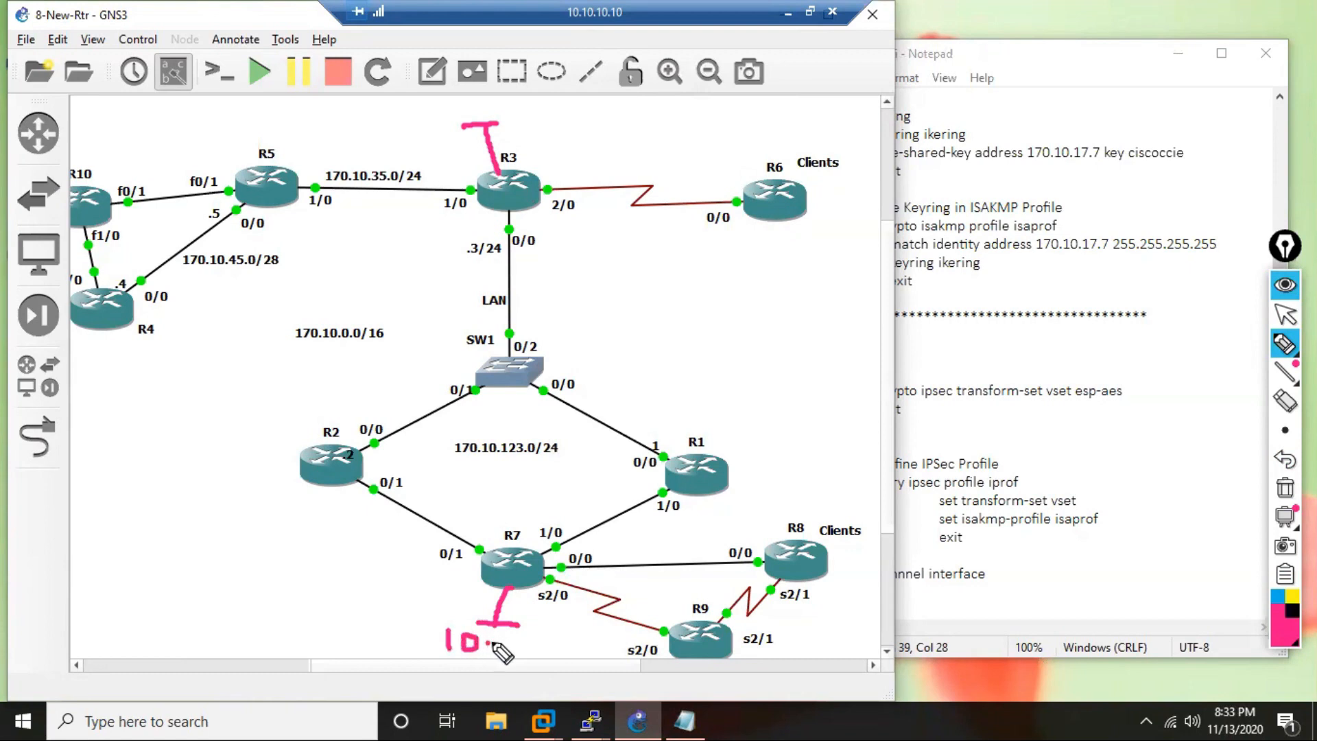
drag(497, 630, 503, 648)
mouse_move(471, 97)
mouse_down()
mouse_move(468, 114)
mouse_move(485, 97)
mouse_move(520, 101)
mouse_move(515, 122)
mouse_up()
click(497, 105)
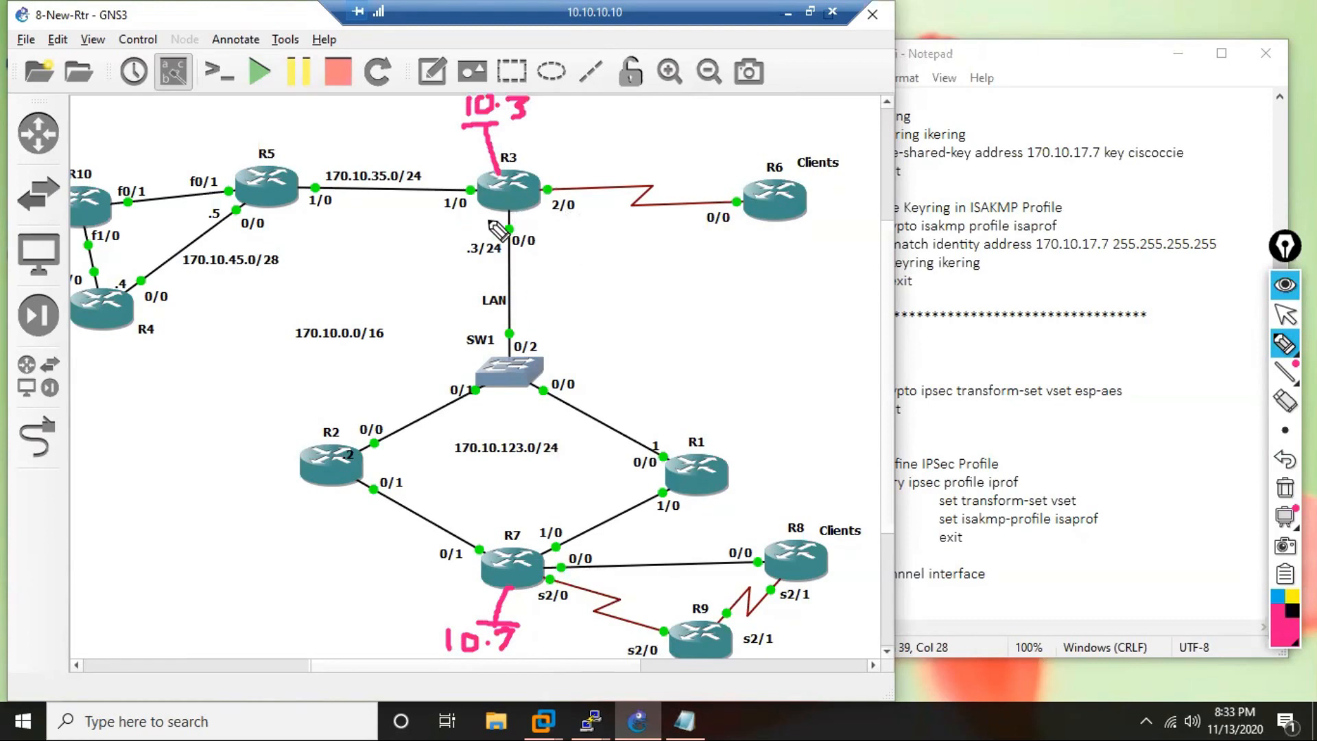
Mark the edges of R3 and R7, then draw a dashed line between them and a solid line joining the two loopbacks.
drag(467, 209, 554, 209)
drag(503, 521, 557, 566)
drag(521, 215, 524, 328)
drag(528, 373, 530, 401)
drag(535, 432, 536, 453)
drag(536, 459, 535, 484)
click(535, 503)
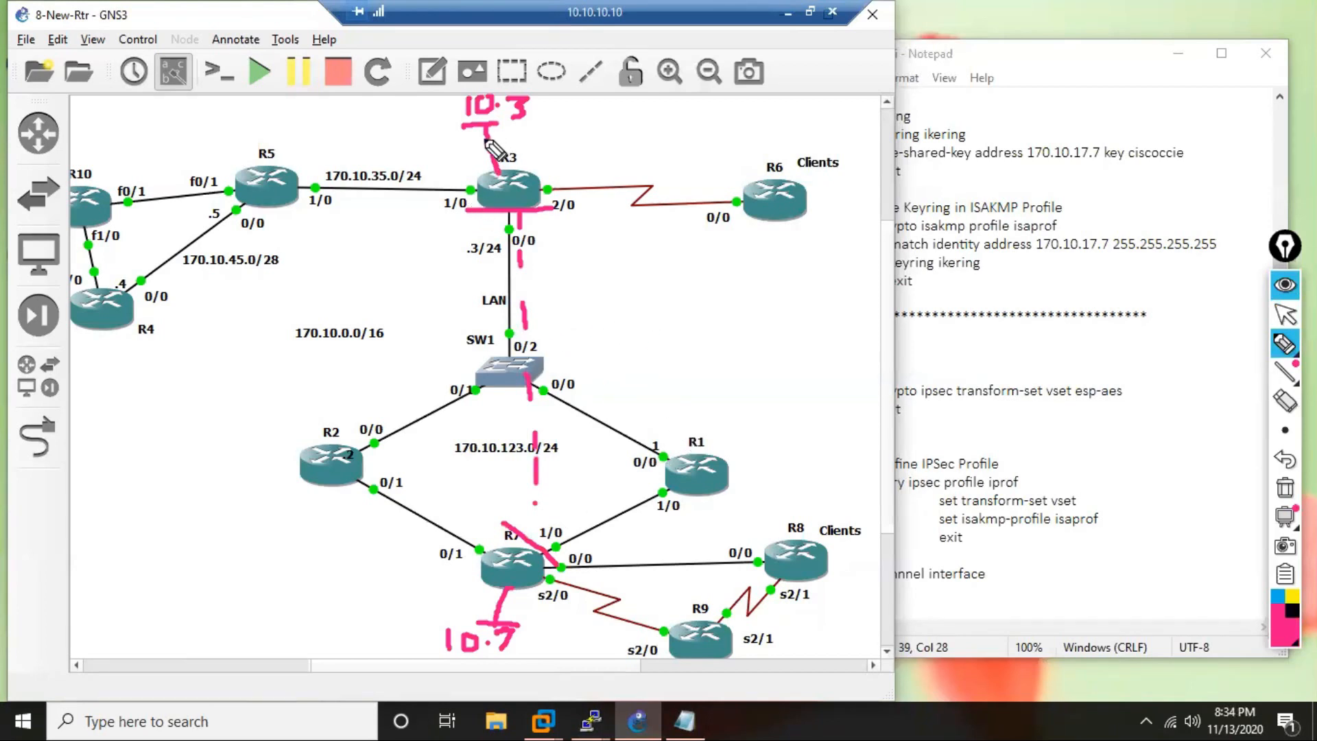
mouse_move(474, 131)
mouse_down()
mouse_move(505, 230)
mouse_move(481, 631)
mouse_up()
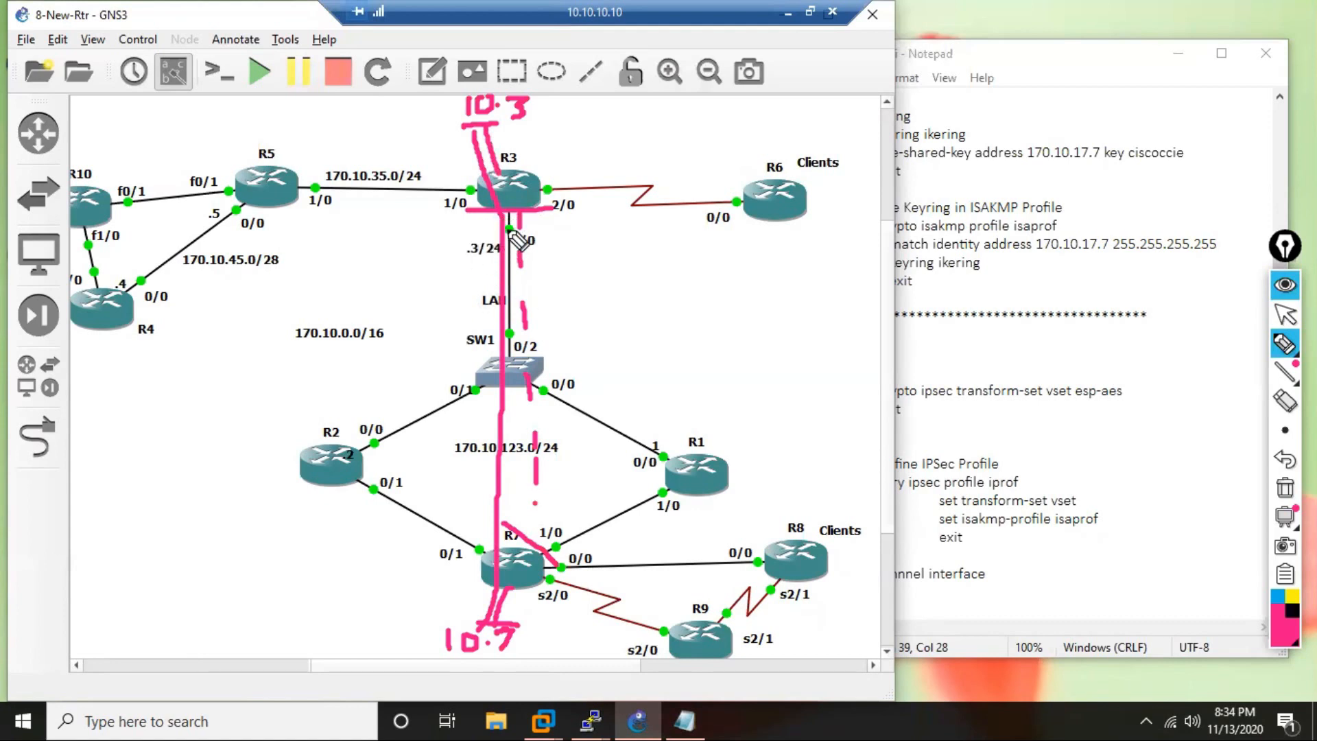
Draw an arrow from R3 to R2 and sketch two extra routers with stub networks beyond R2.
mouse_move(492, 221)
mouse_down()
mouse_move(455, 359)
mouse_move(352, 429)
mouse_move(395, 439)
mouse_up()
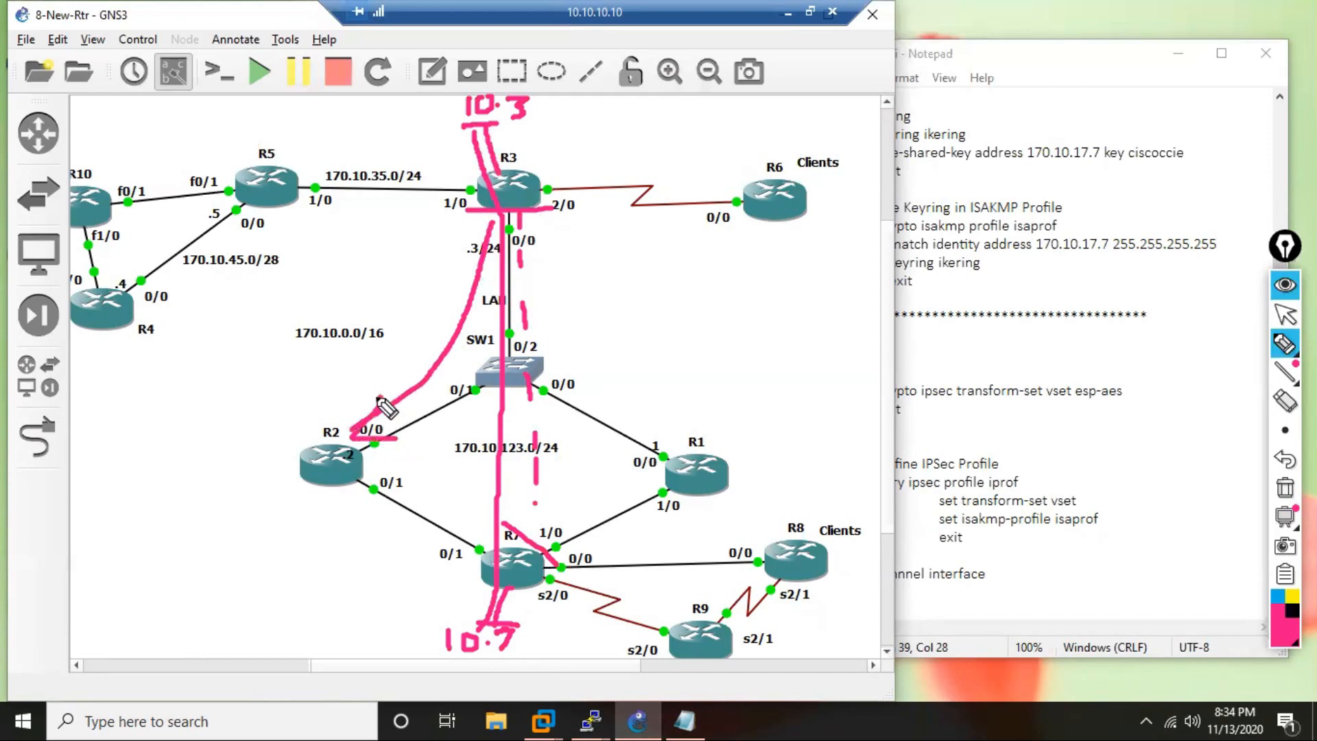
mouse_move(314, 469)
mouse_down()
mouse_move(229, 495)
mouse_move(203, 527)
mouse_move(217, 498)
mouse_move(204, 516)
mouse_move(124, 520)
mouse_move(153, 535)
mouse_move(73, 505)
mouse_up()
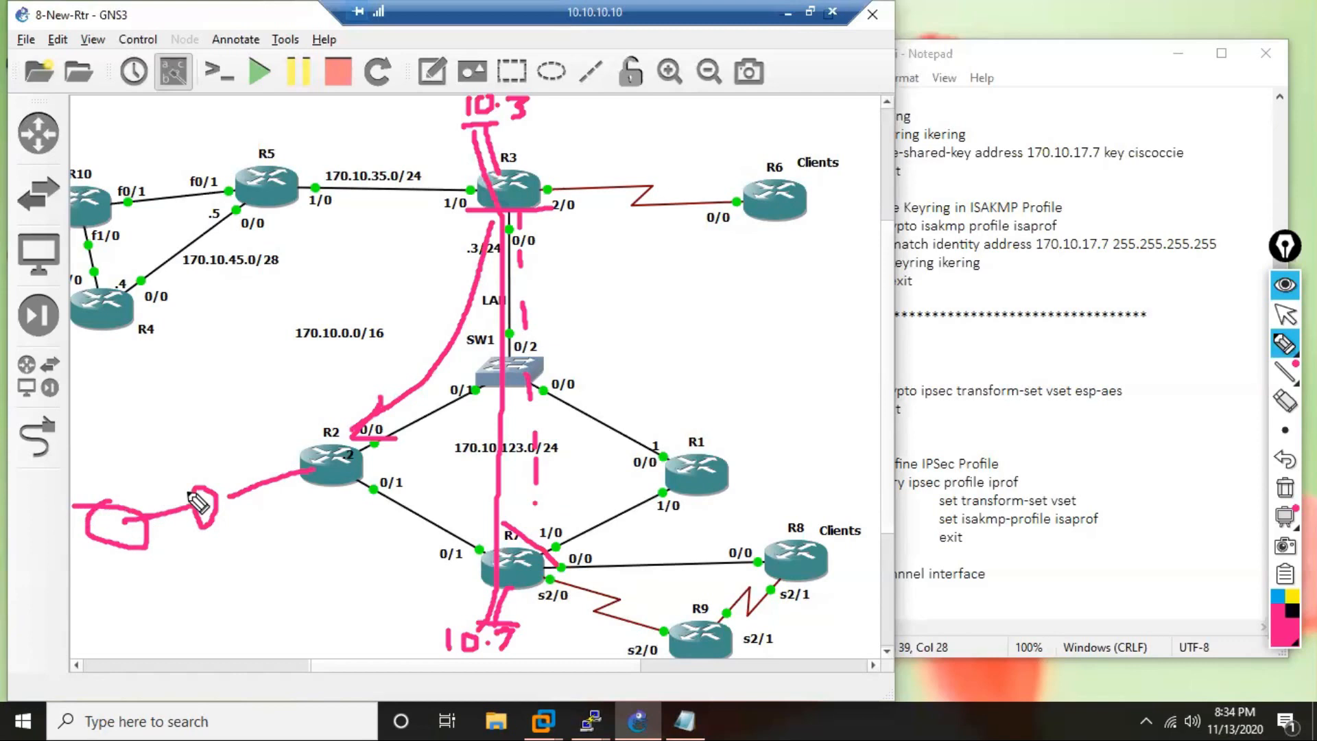
mouse_move(204, 525)
mouse_down()
mouse_move(212, 571)
mouse_move(247, 561)
mouse_up()
mouse_move(108, 506)
mouse_down()
mouse_move(113, 459)
mouse_move(162, 441)
mouse_up()
mouse_move(121, 547)
mouse_down()
mouse_move(120, 597)
mouse_move(140, 597)
mouse_up()
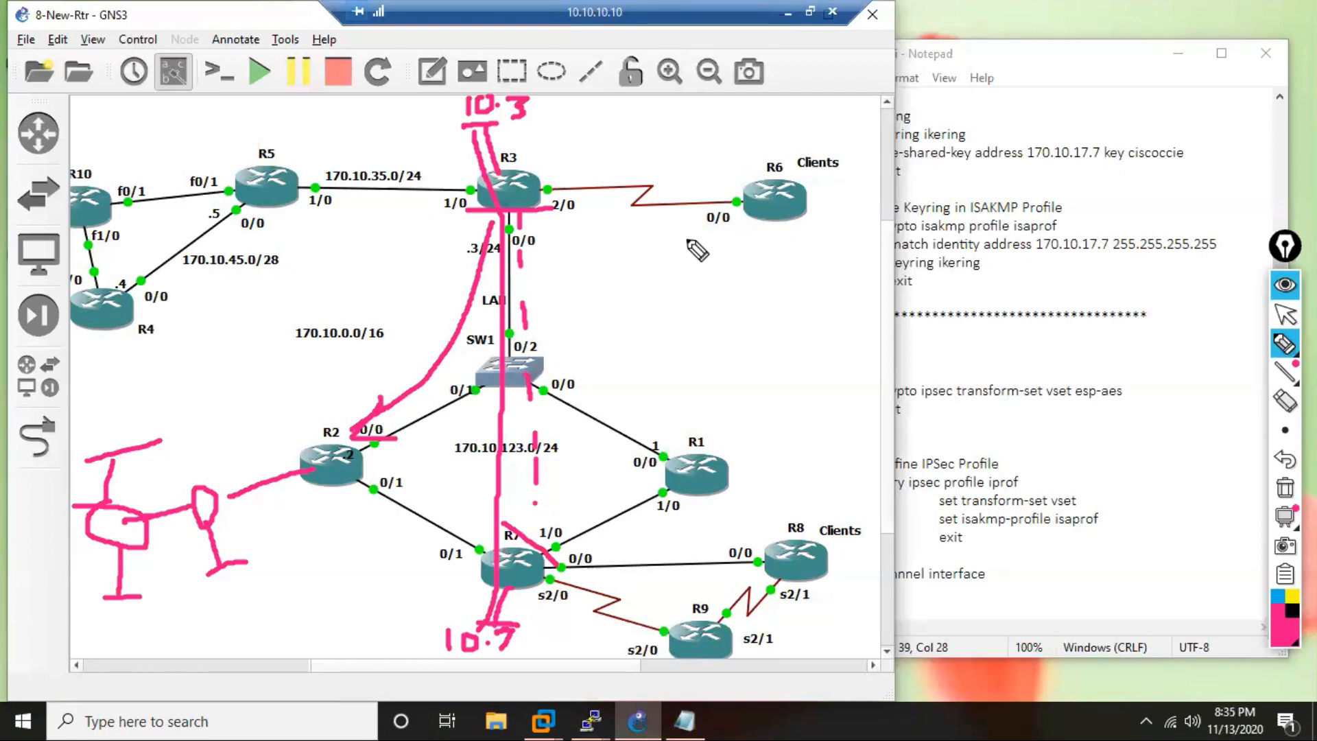
Write a double-underlined QoS note and a C-M label for R3's 0/0 interface, add T beside QoS, and hide all annotations.
mouse_move(718, 258)
mouse_down()
mouse_move(694, 268)
mouse_move(704, 301)
mouse_move(723, 290)
mouse_move(718, 260)
mouse_move(723, 306)
mouse_move(764, 263)
mouse_move(788, 288)
mouse_move(761, 299)
mouse_up()
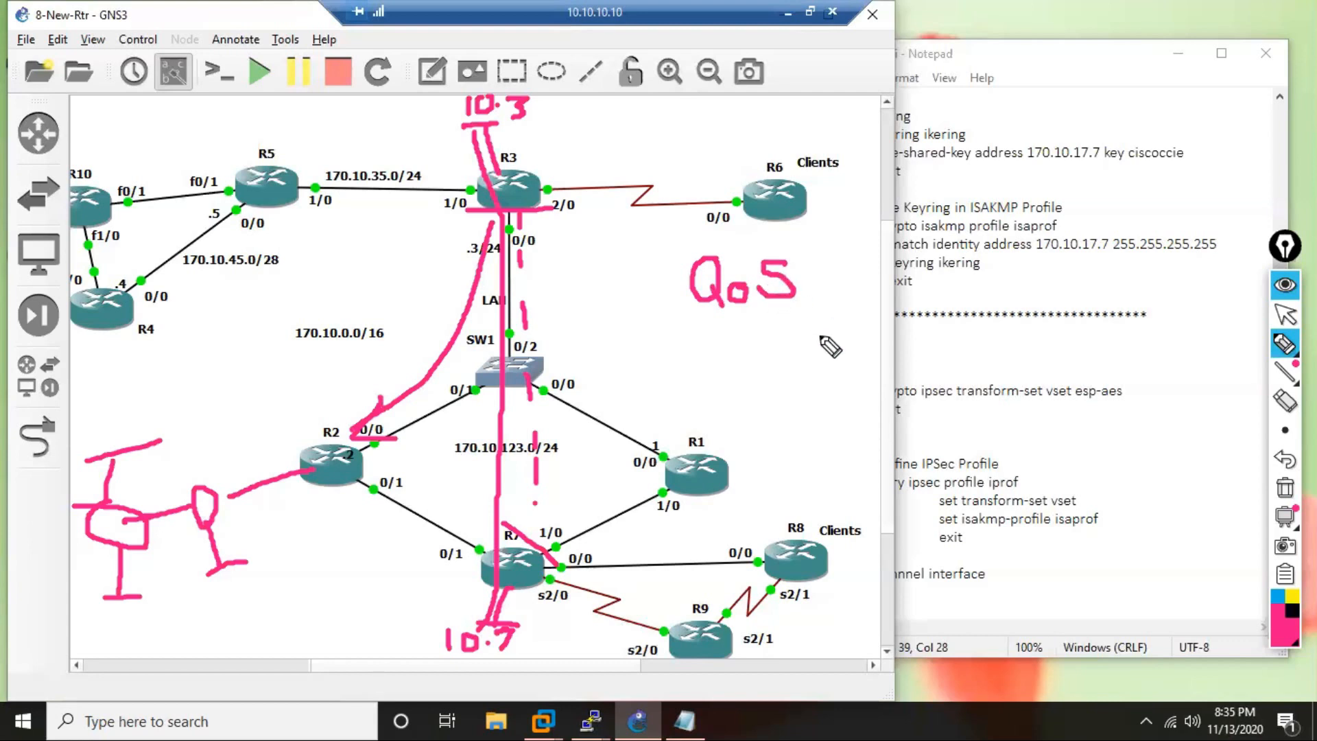
drag(700, 314, 809, 312)
drag(696, 324, 810, 320)
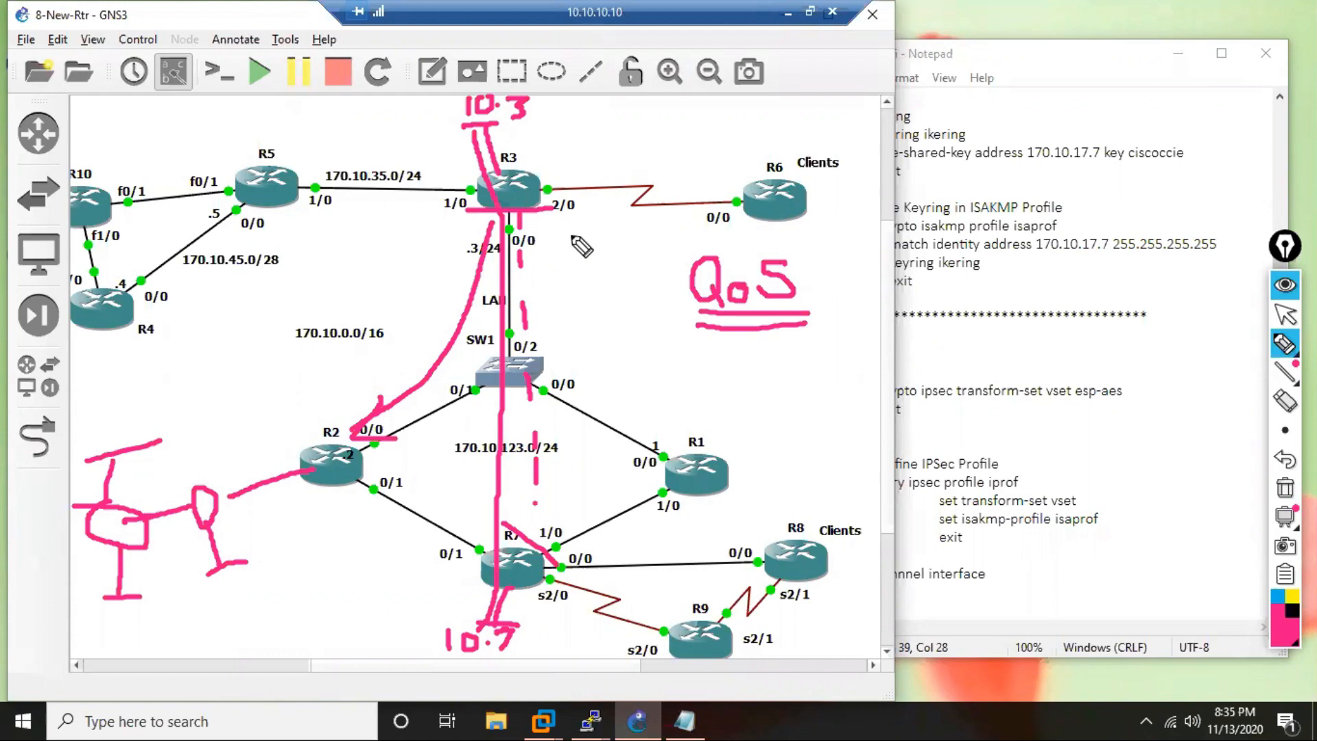
mouse_move(545, 227)
mouse_down()
mouse_move(509, 224)
mouse_move(509, 259)
mouse_move(549, 237)
mouse_move(651, 247)
mouse_up()
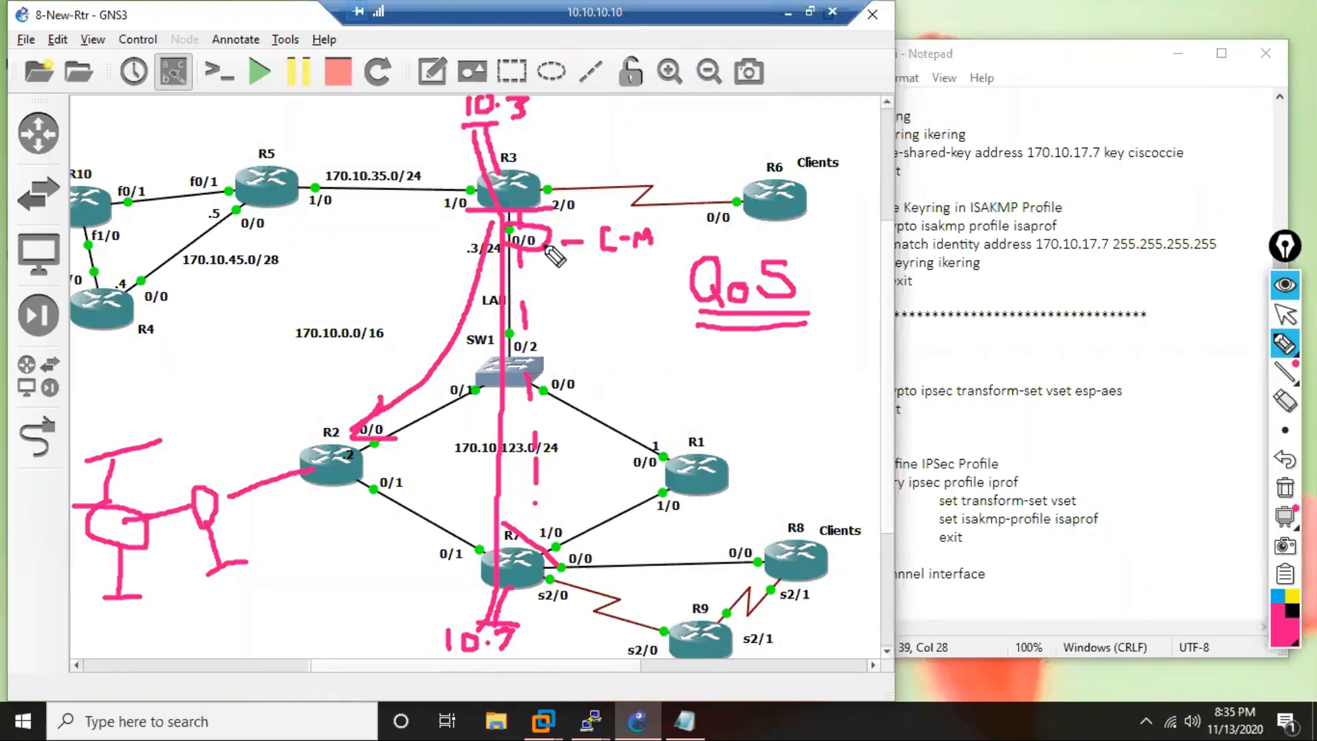
drag(538, 249, 553, 278)
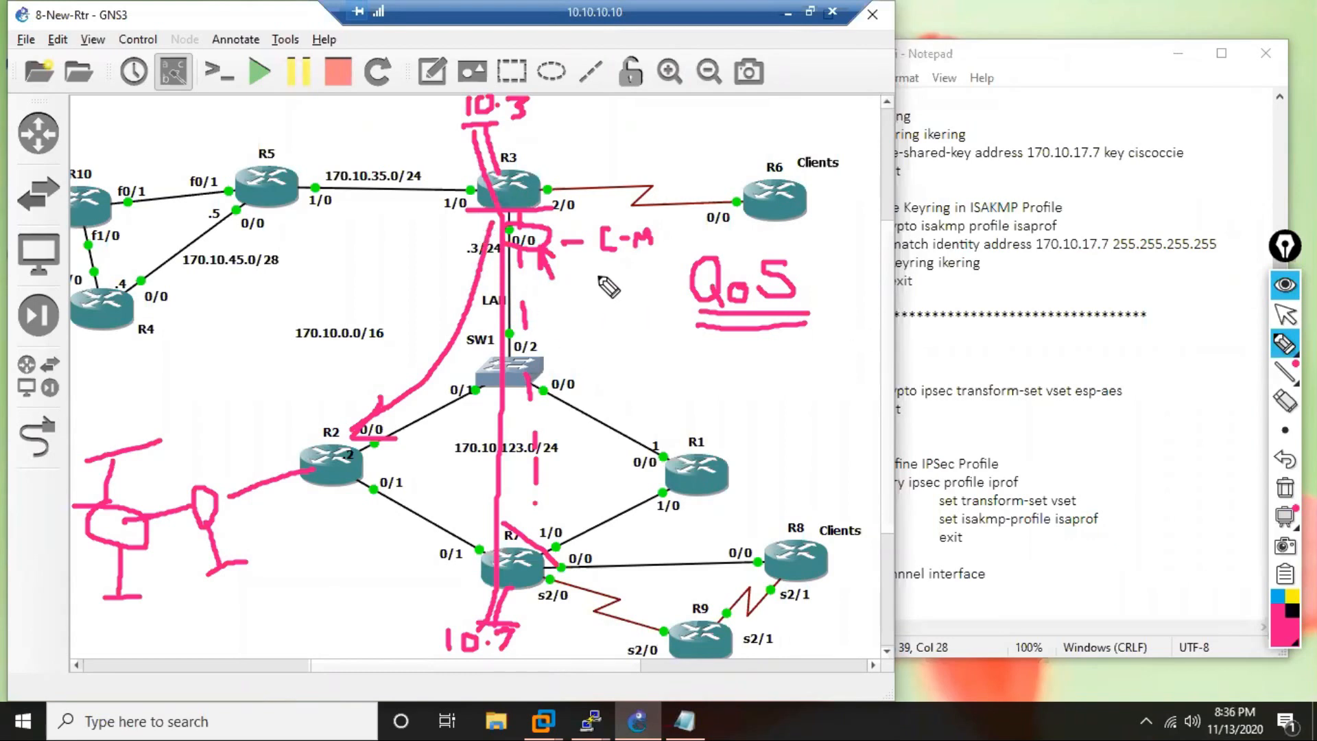
mouse_move(659, 282)
mouse_down()
mouse_move(670, 284)
mouse_move(653, 264)
mouse_move(627, 307)
mouse_up()
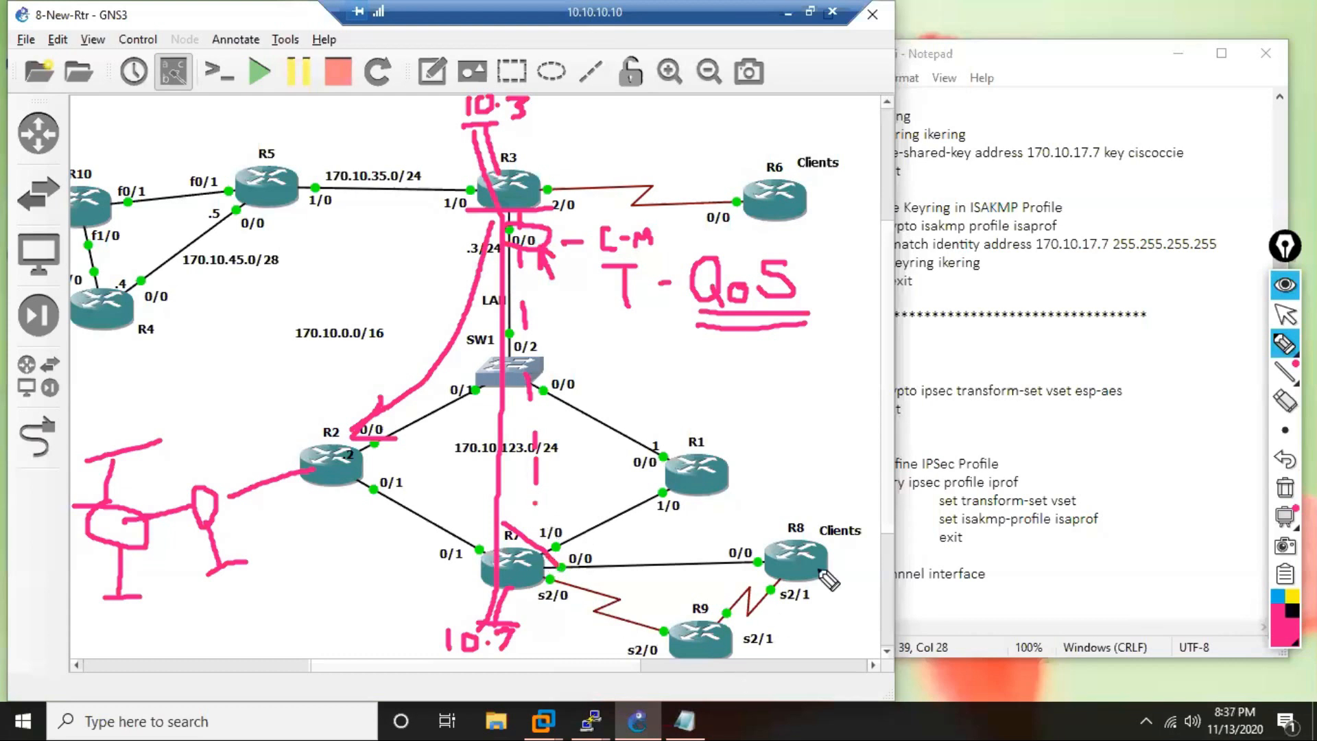
click(1285, 314)
click(1284, 284)
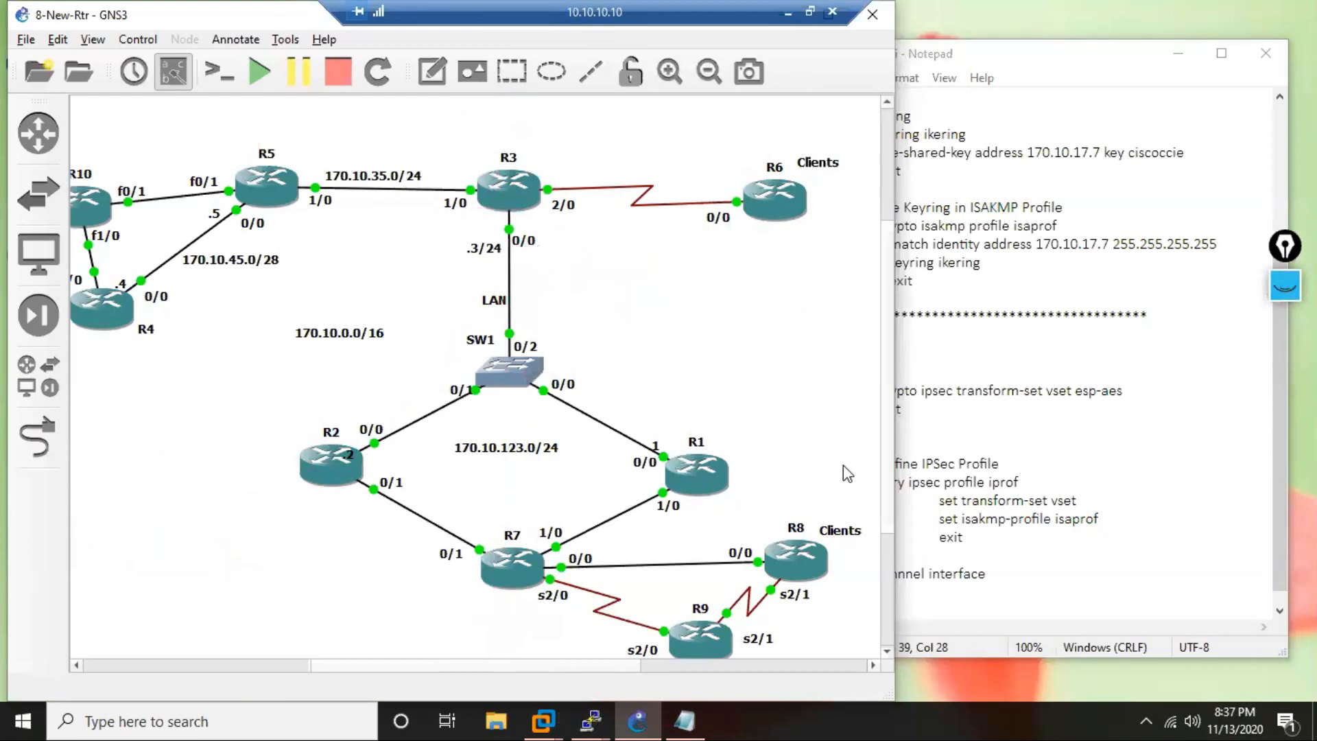
Bring the R7 and R3 consoles back to the front and highlight the subnet mask of R3's tunnel address.
click(1041, 523)
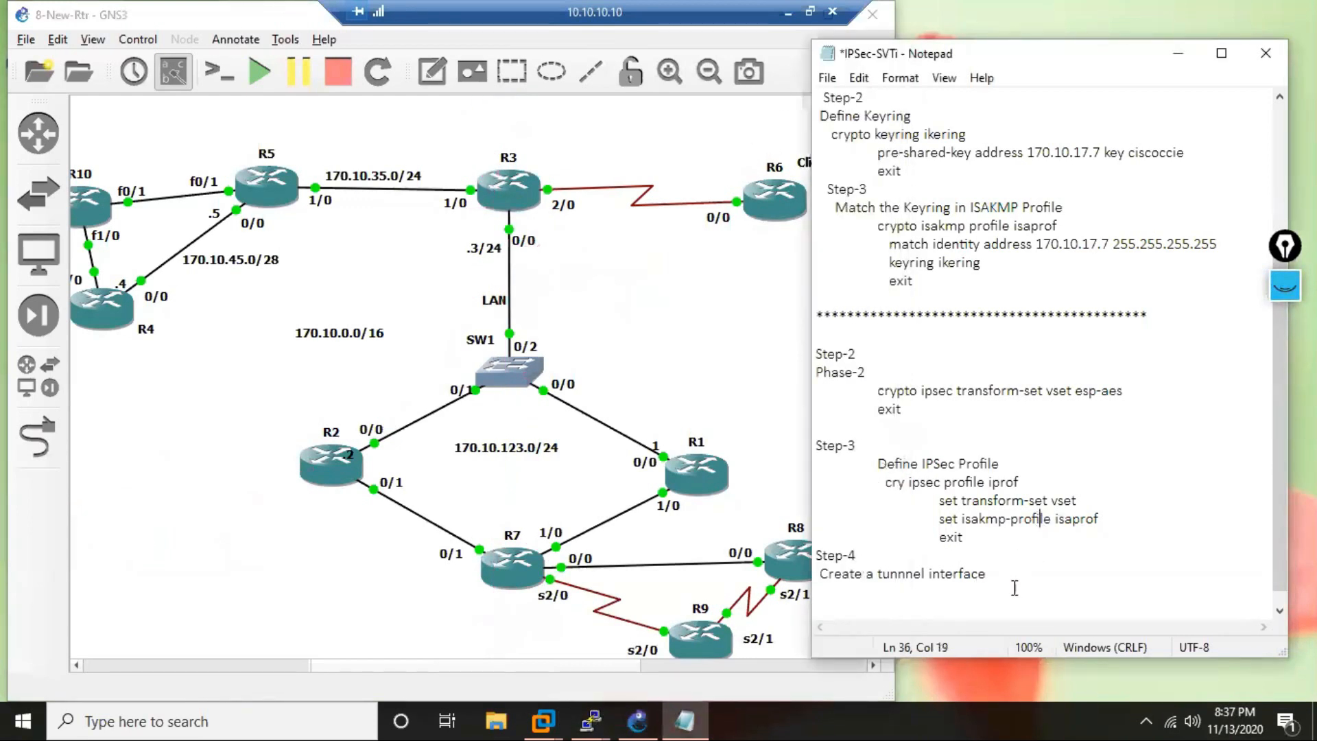
mouse_move(593, 719)
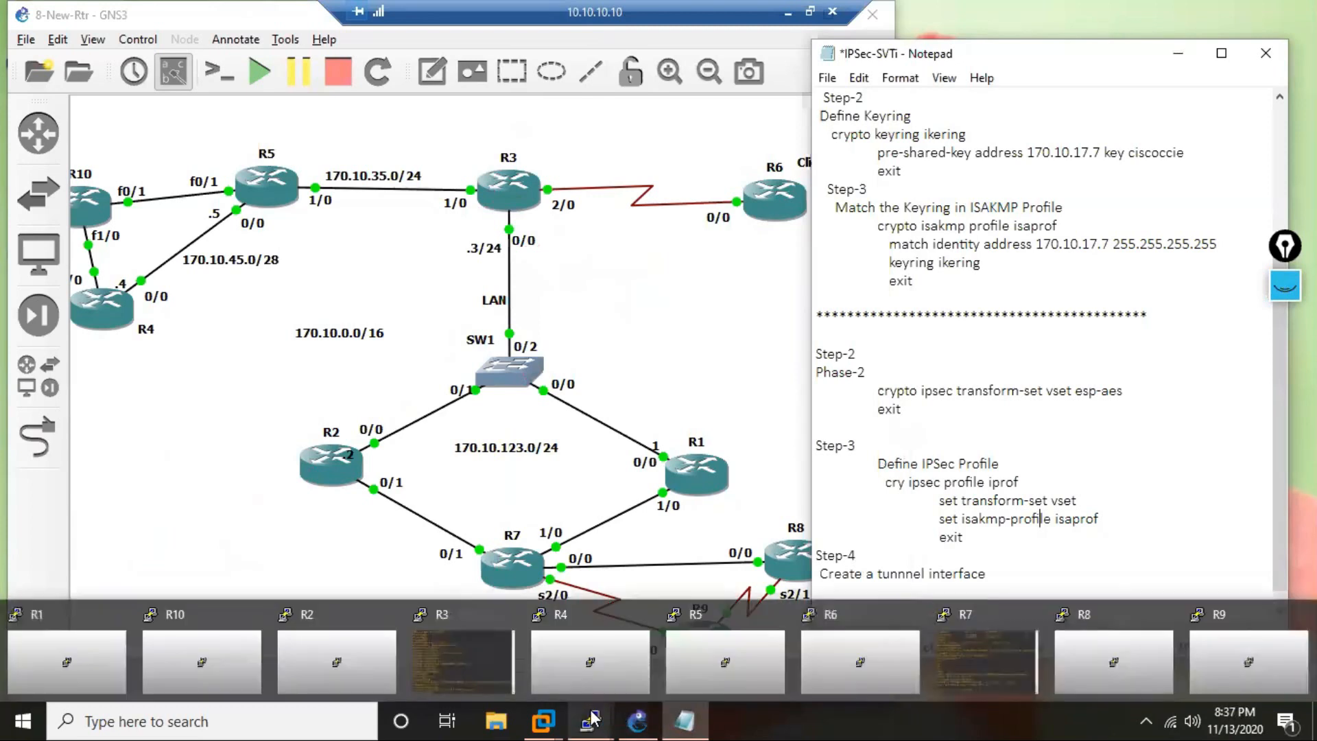
click(987, 669)
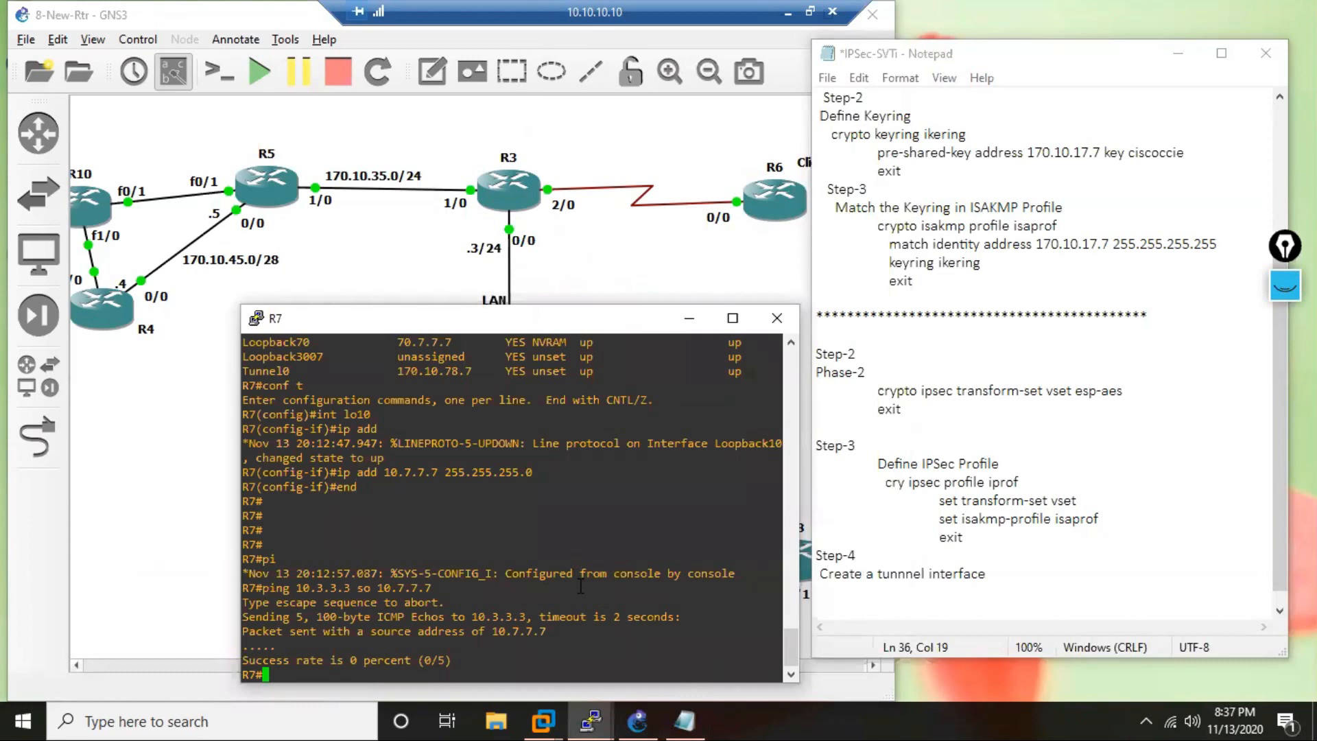
mouse_move(592, 717)
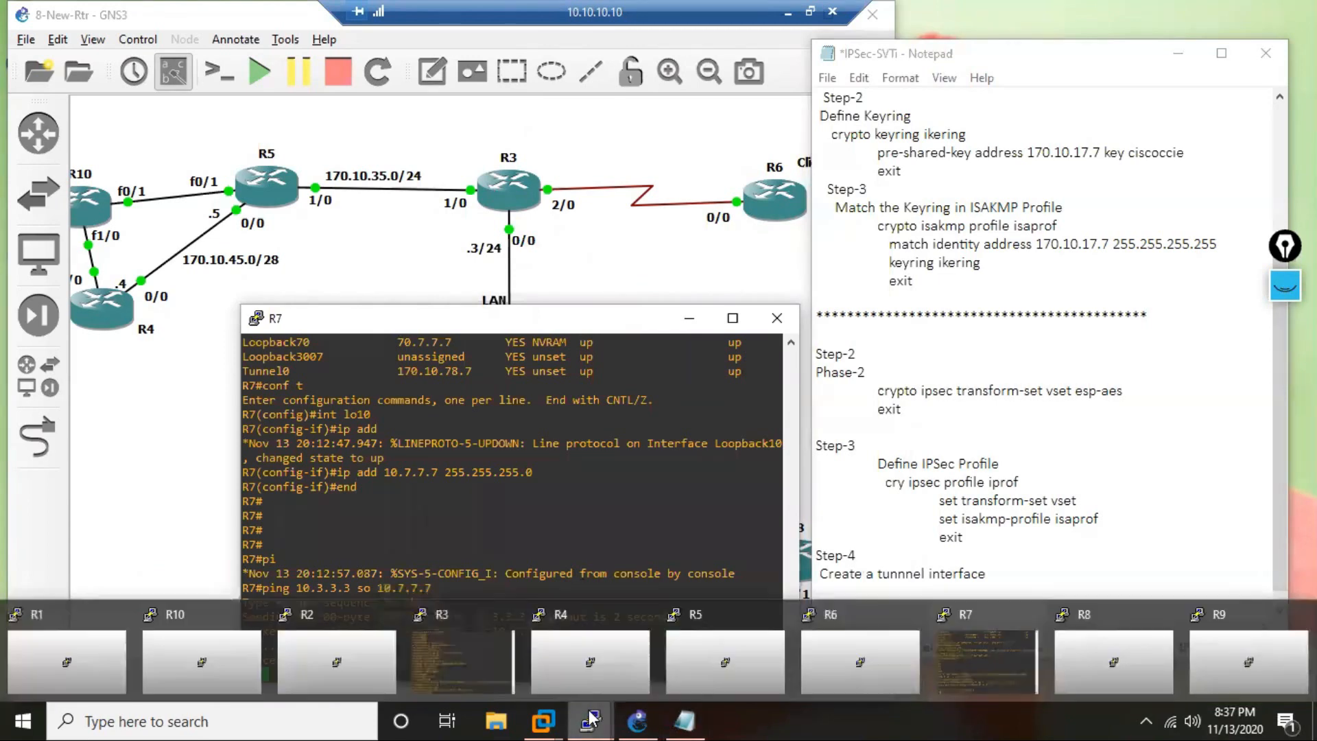
click(458, 657)
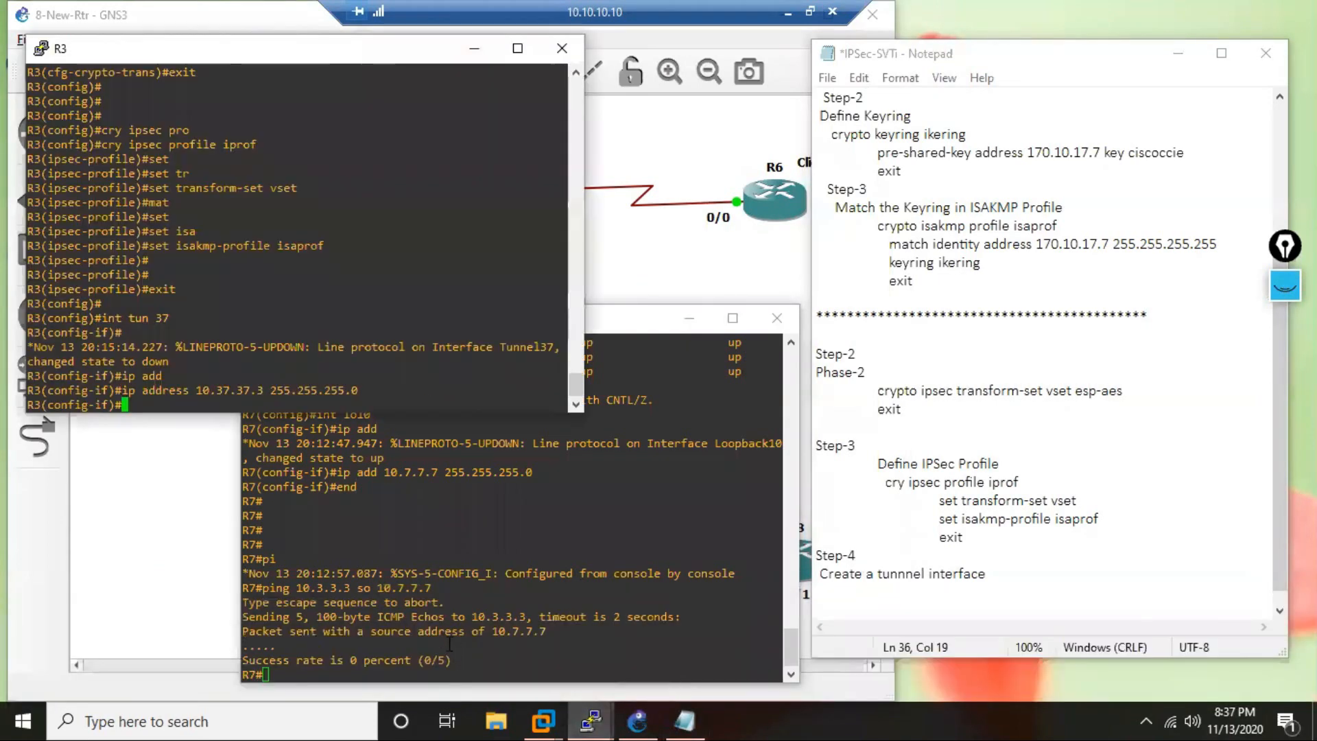
key(Return)
key(Return)
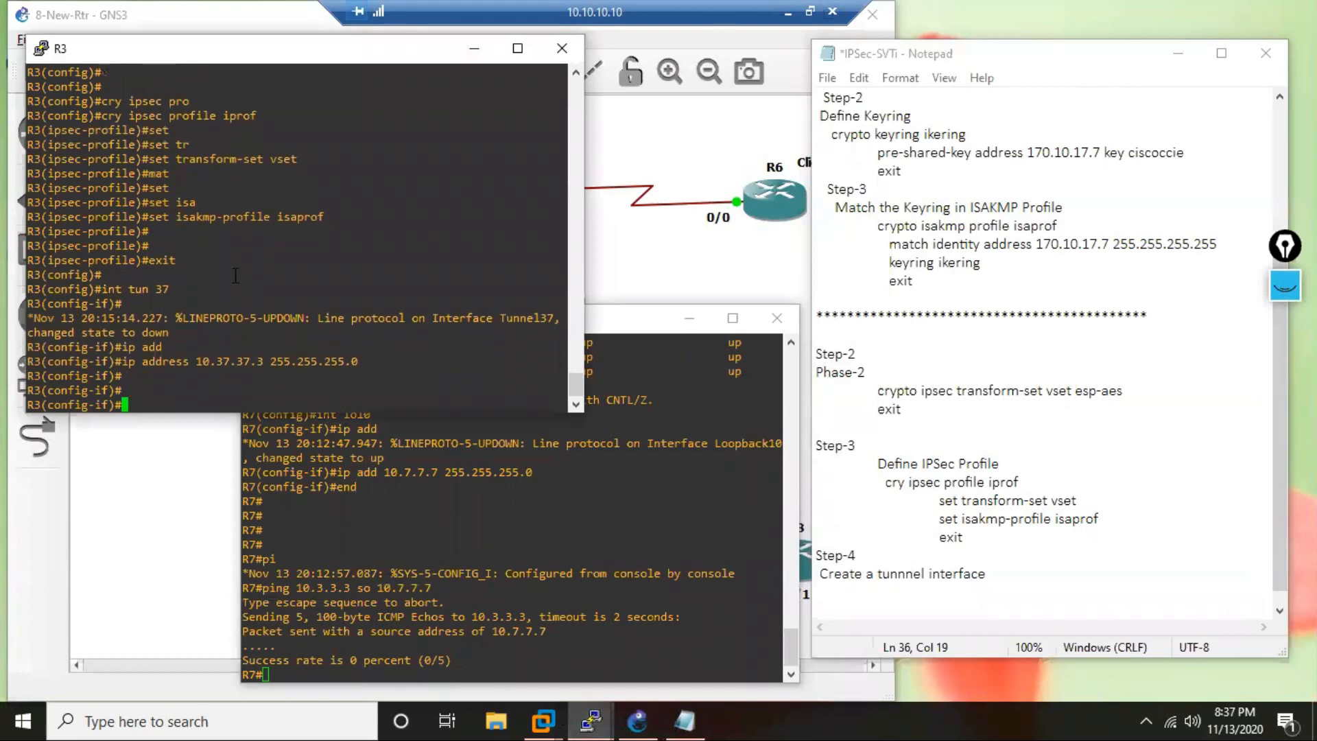
drag(394, 364, 270, 364)
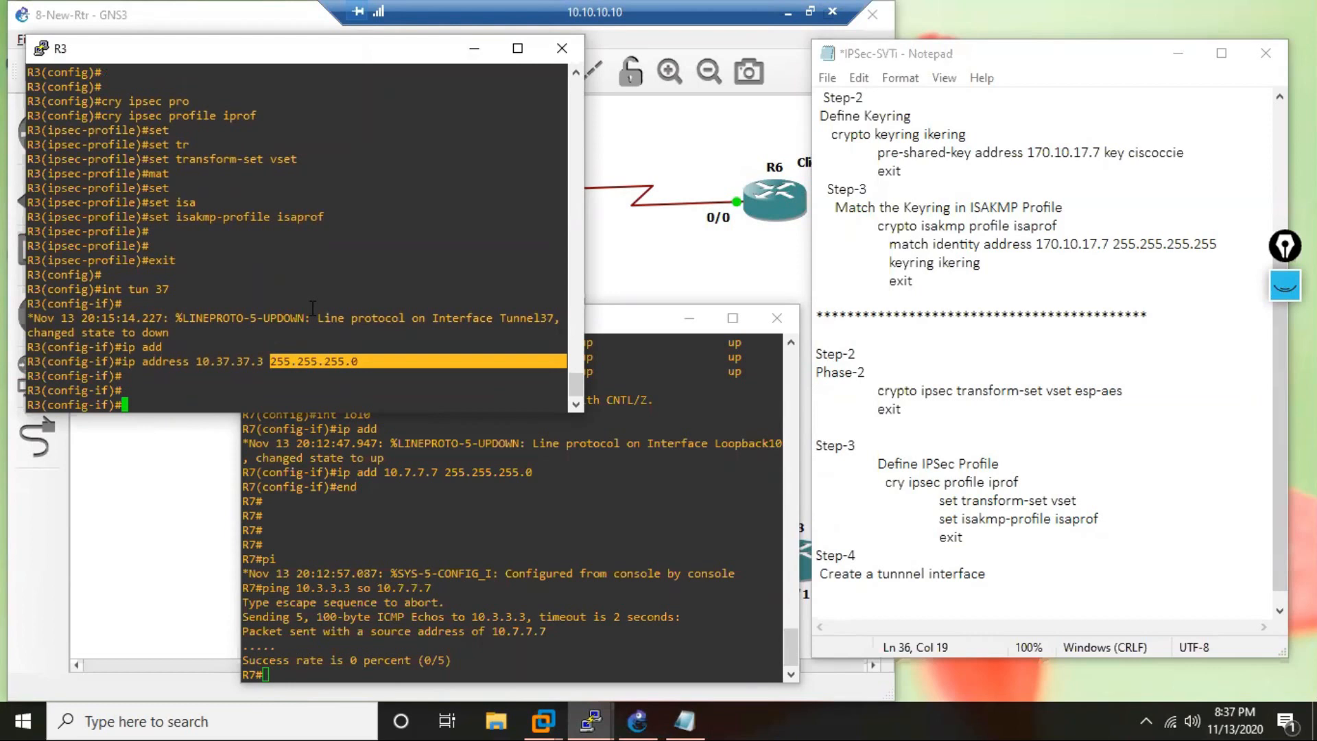
Set the source of R3's tunnel 37 interface to 170.10.123.3.
key(Return)
text(t)
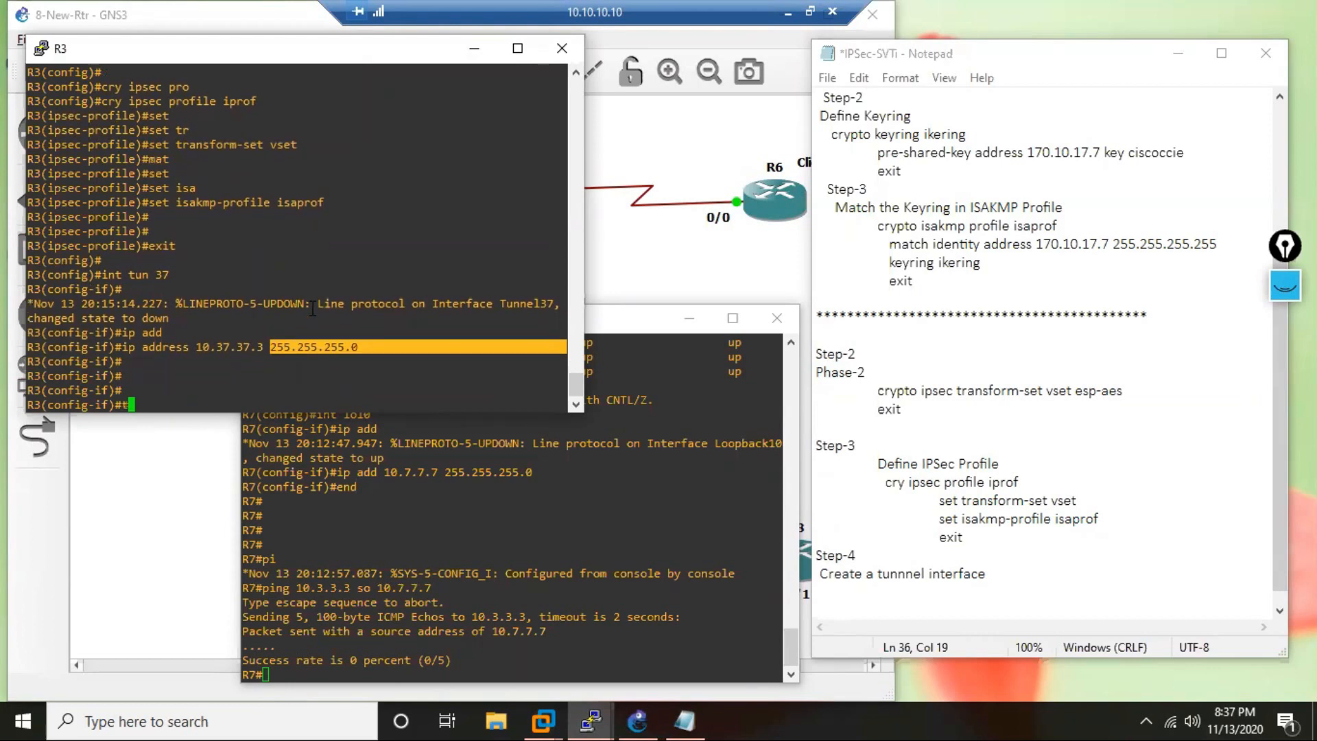
text(un sop)
key(BackSpace)
click(690, 268)
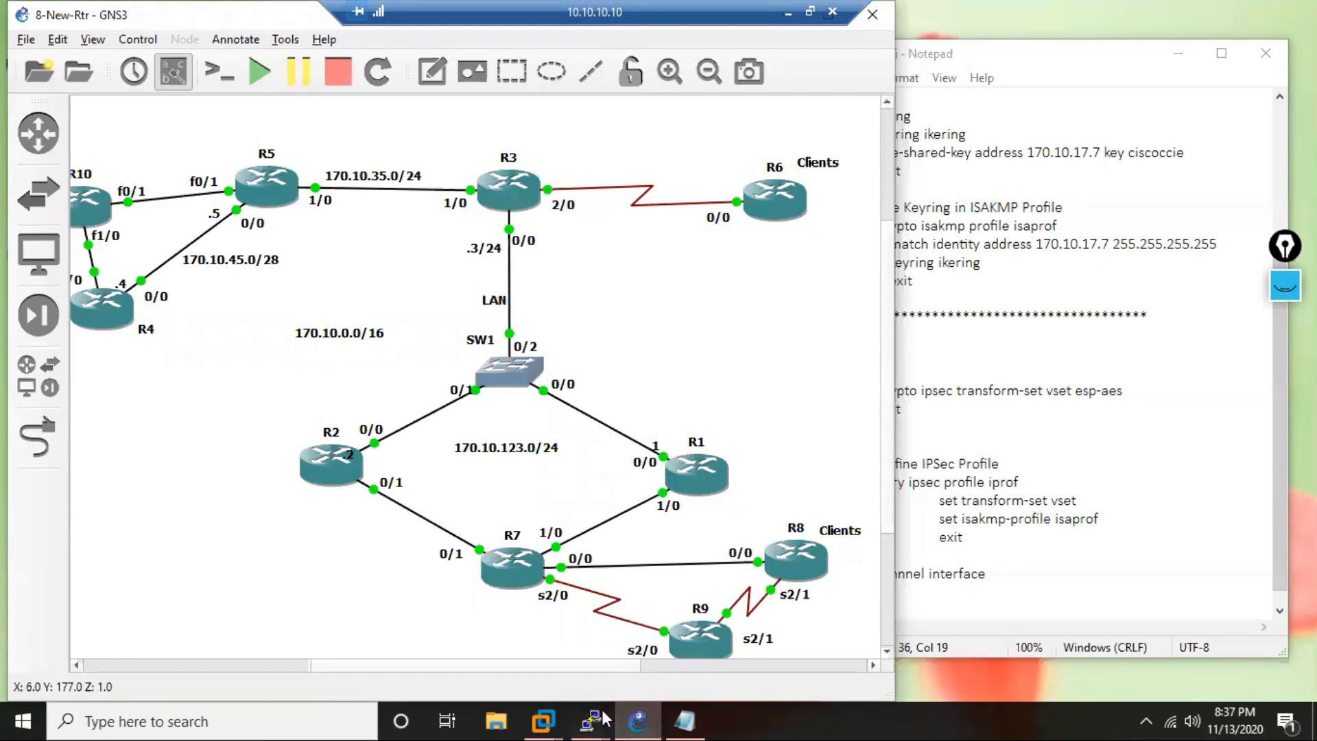
mouse_move(604, 717)
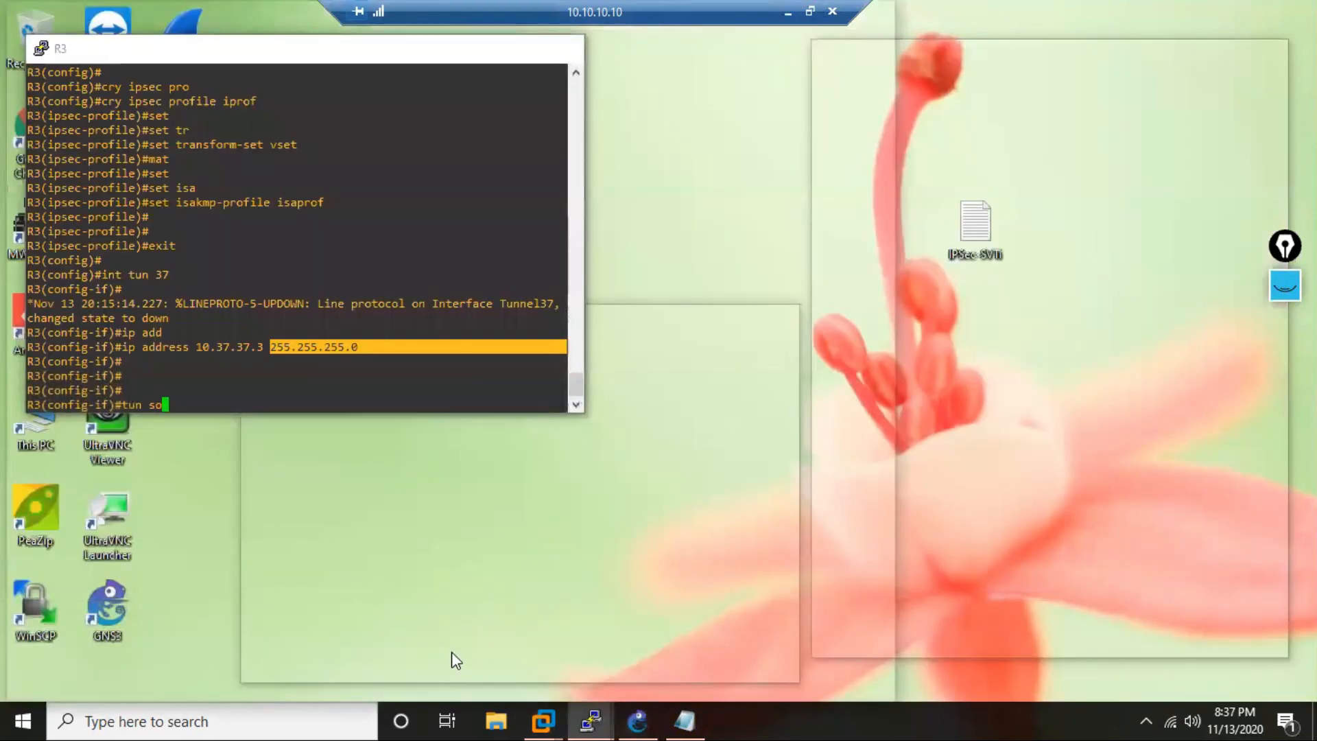
click(451, 651)
text(1)
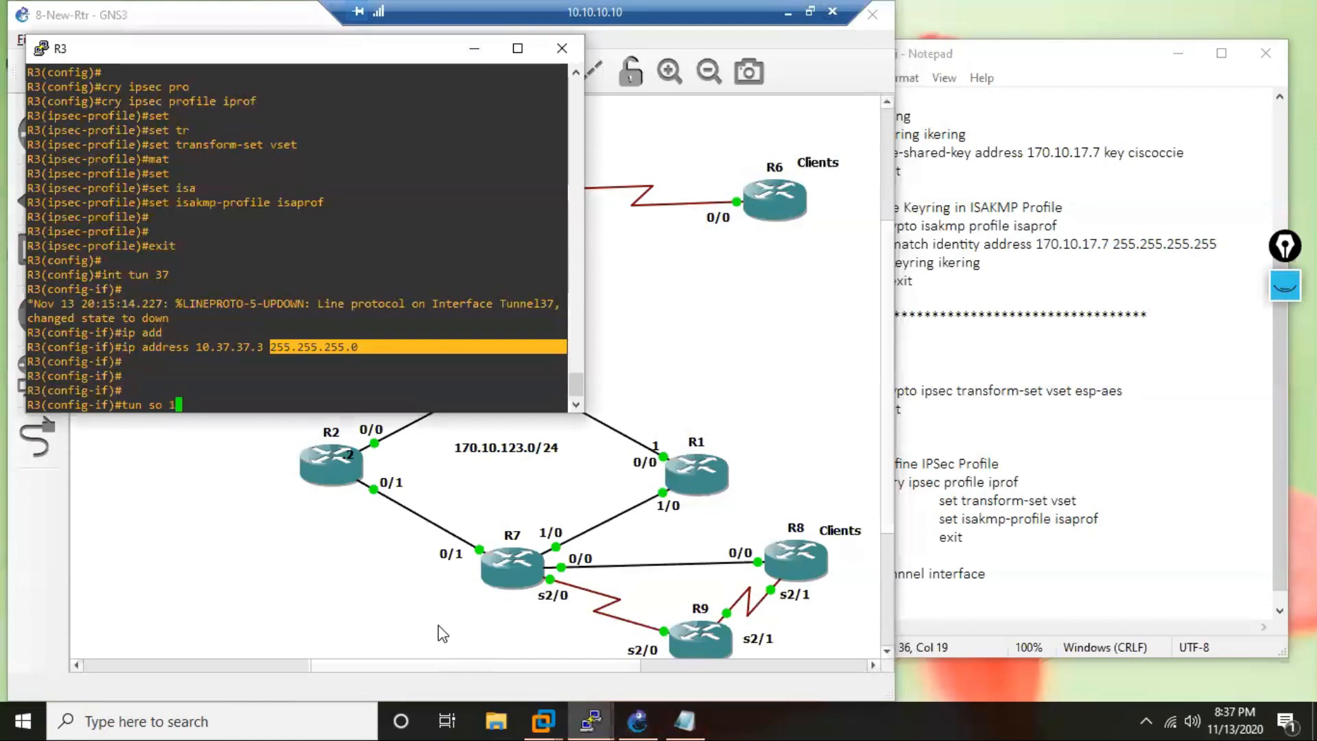
text(70.1)
text(0.123.3)
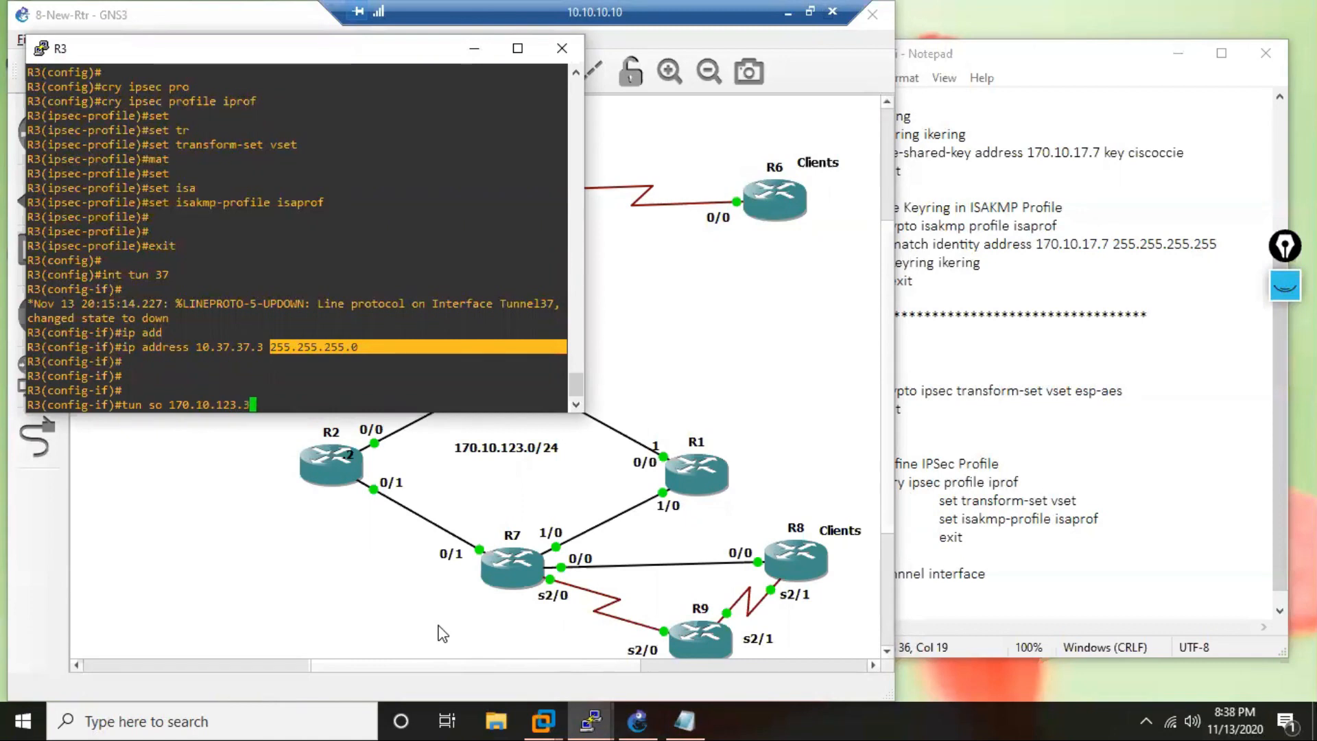
key(Return)
Set the destination of R3's tunnel 37 interface to 170.10.17.7.
text(tun)
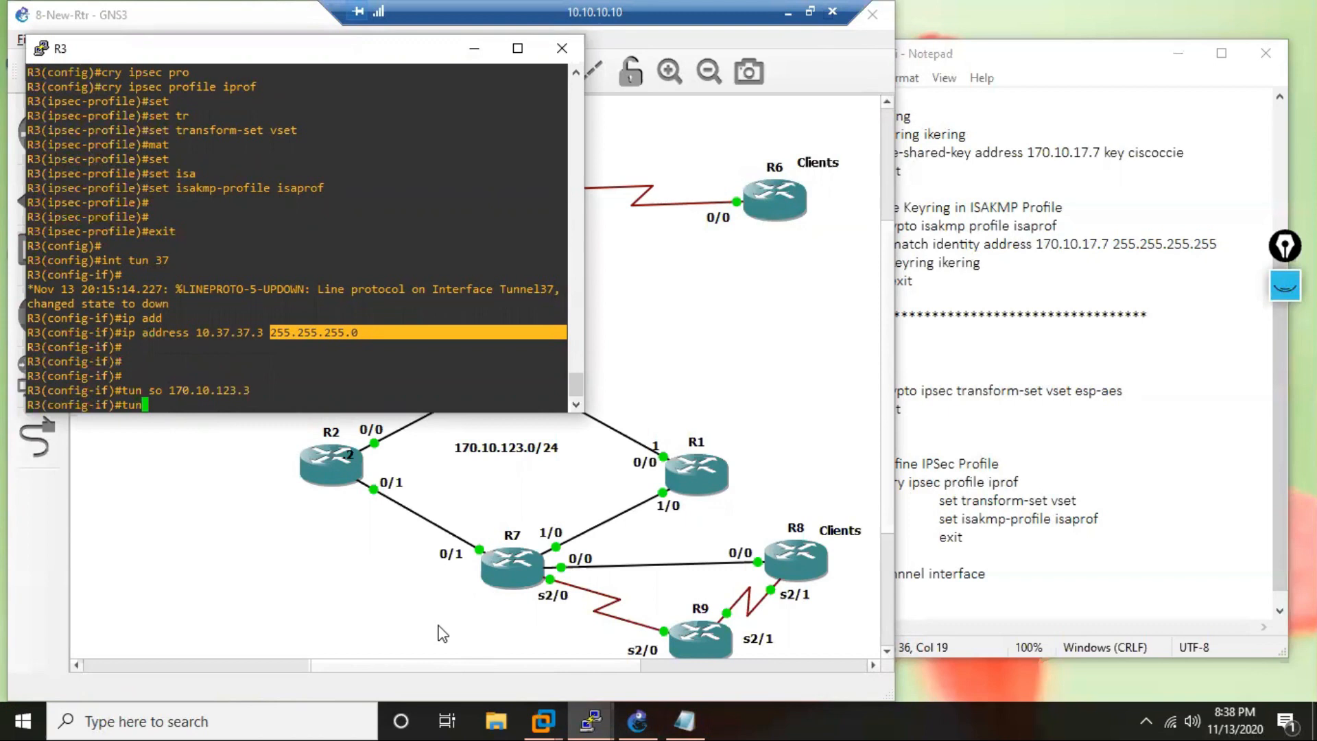
text(des)
key(Tab)
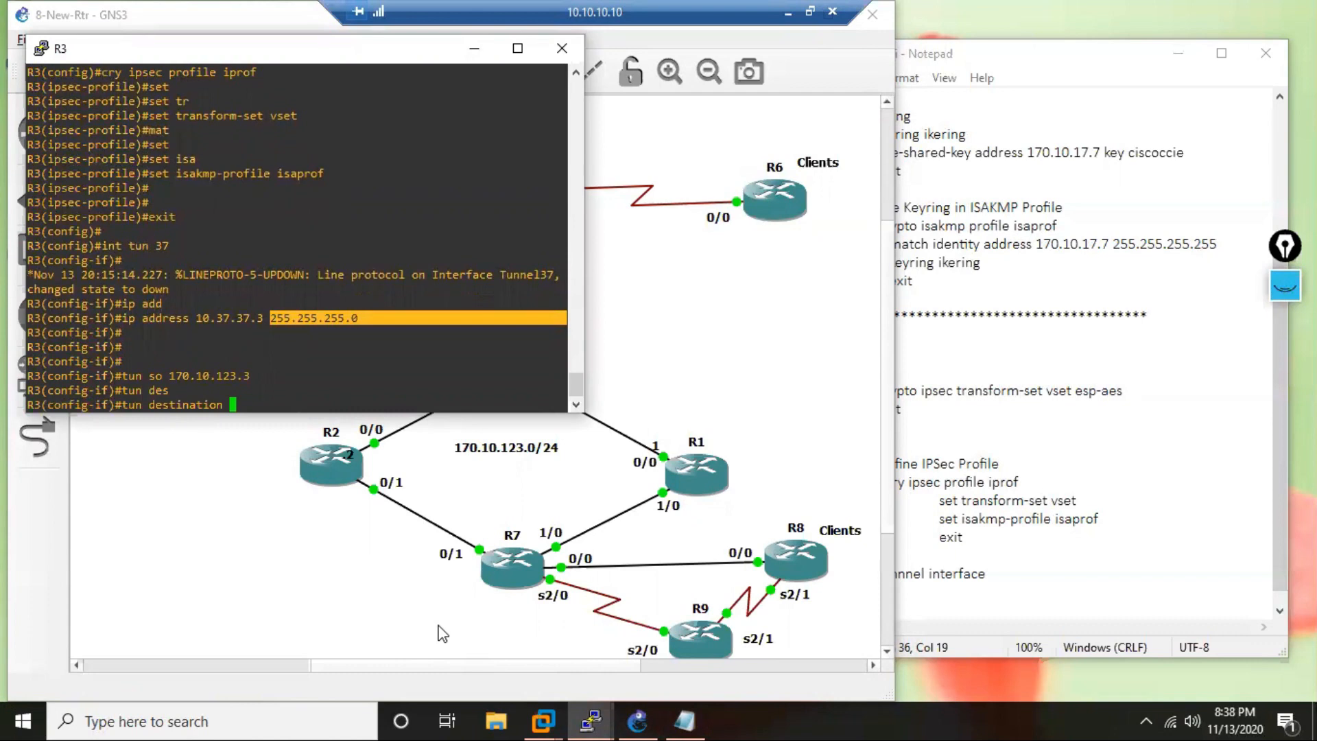
text(170.10.1)
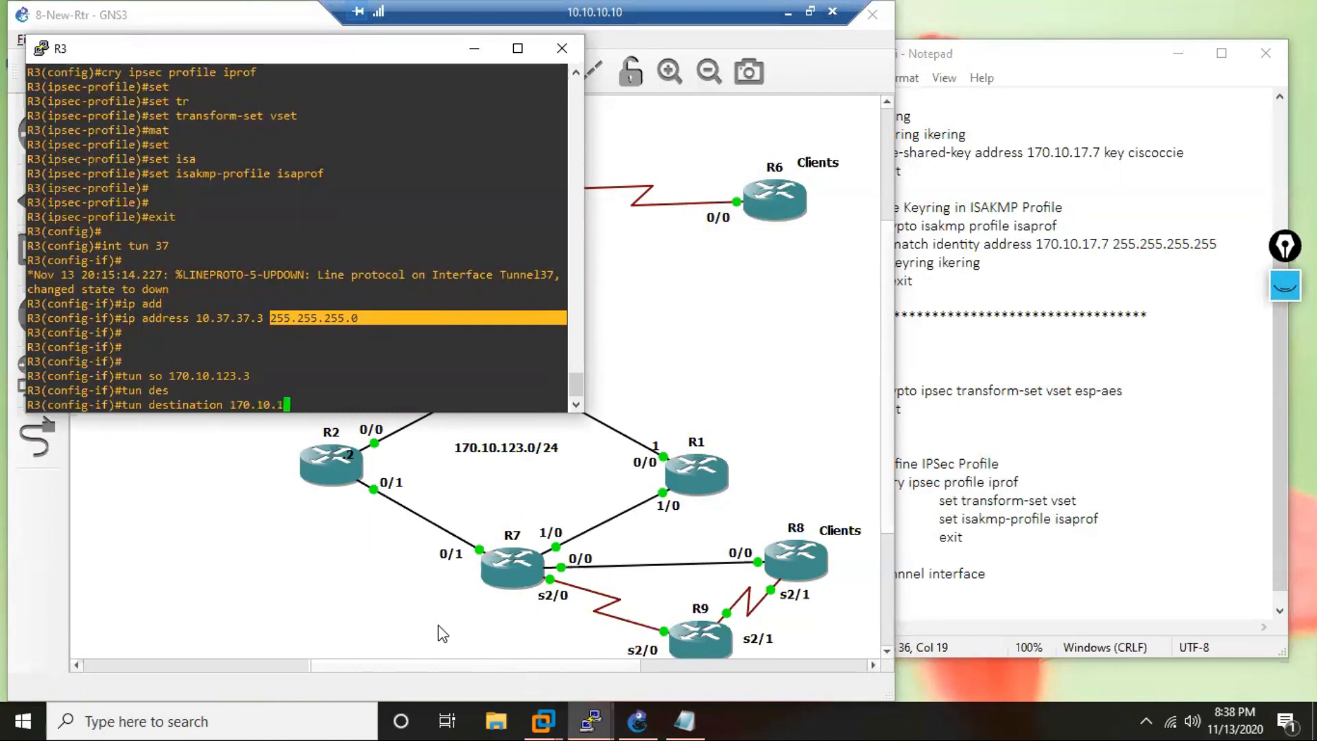
text(7.7)
key(Return)
Start the tunnel mode command on R3's tunnel 37 interface and list the modes beginning with ipv.
text(tun)
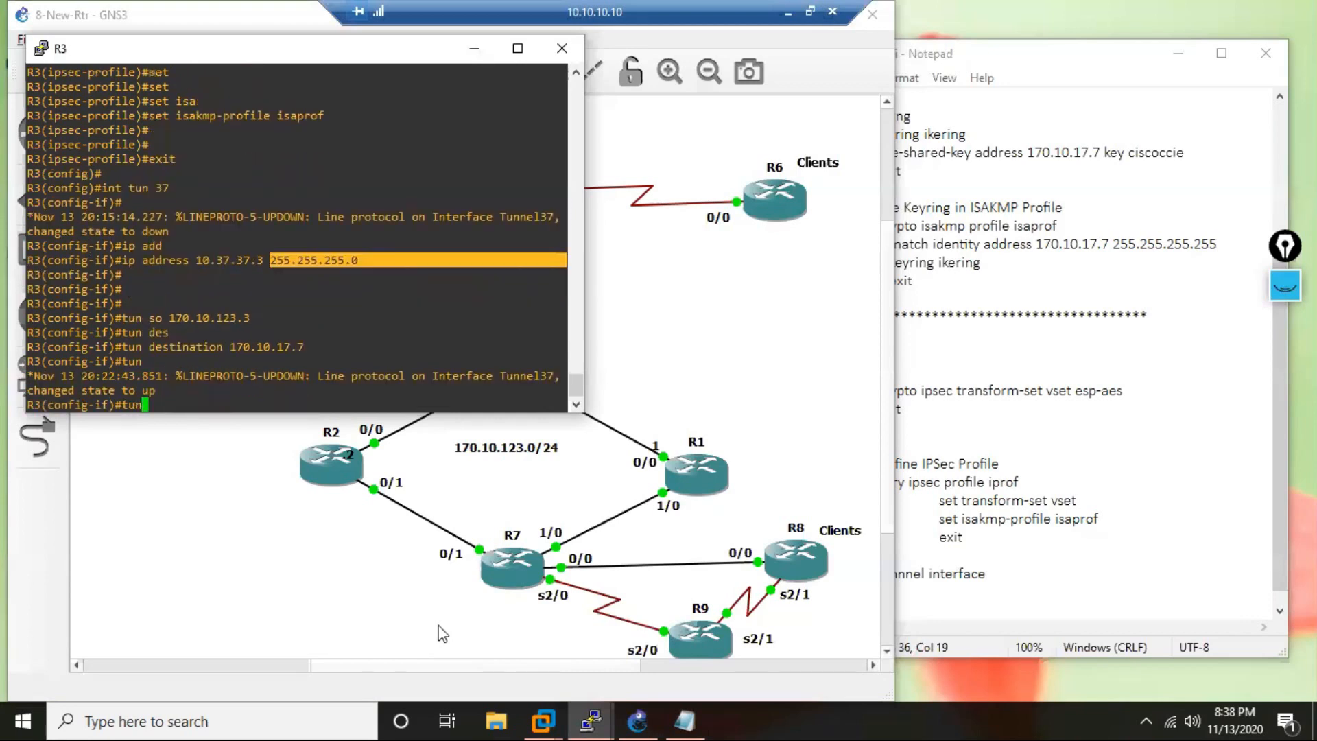
key(Tab)
text(mo)
key(Tab)
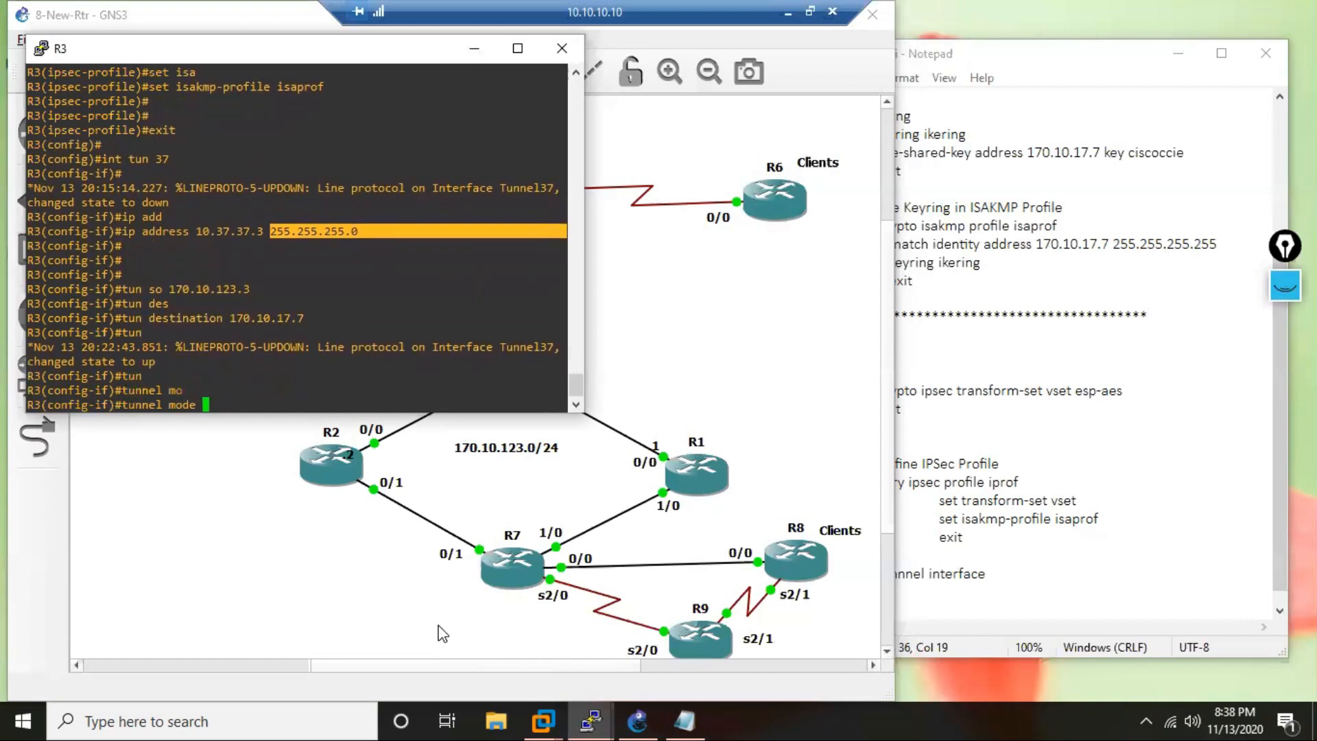
text(ip)
key(Tab)
text(v)
key(Tab)
text(6)
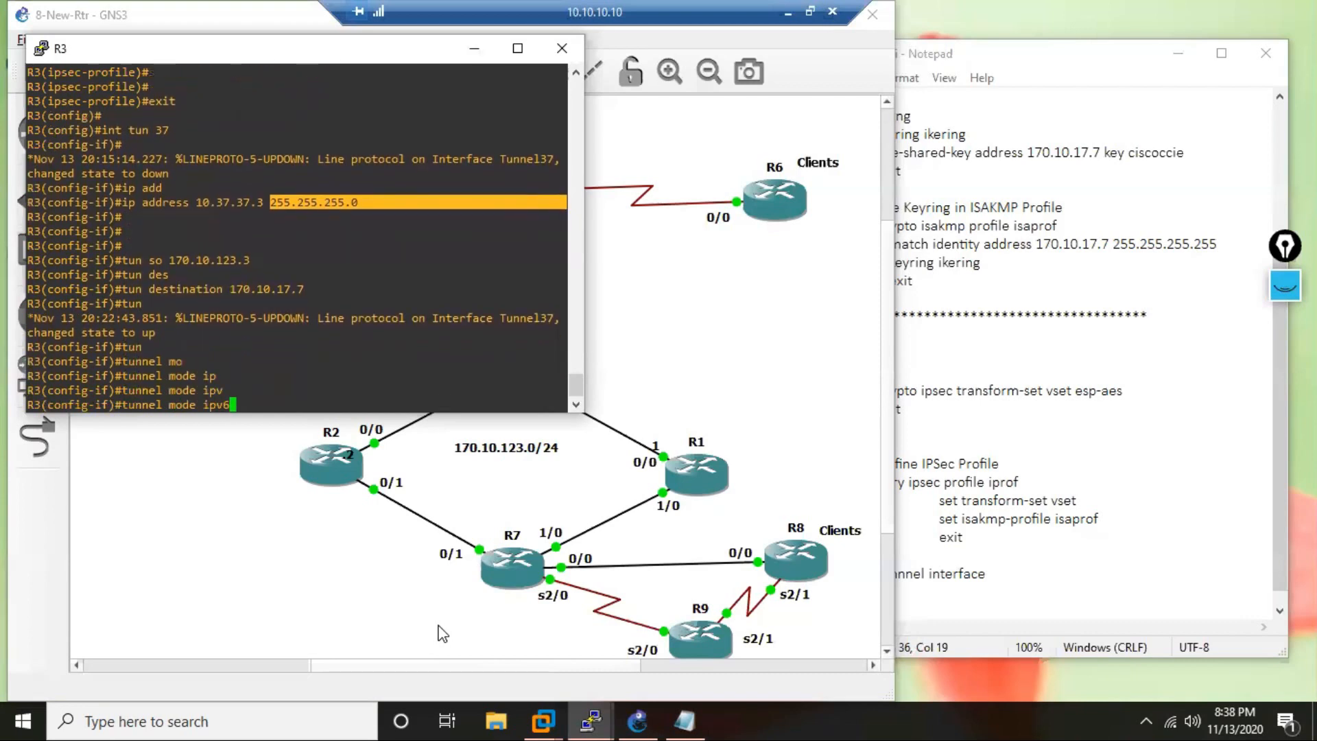
key(BackSpace)
text(?)
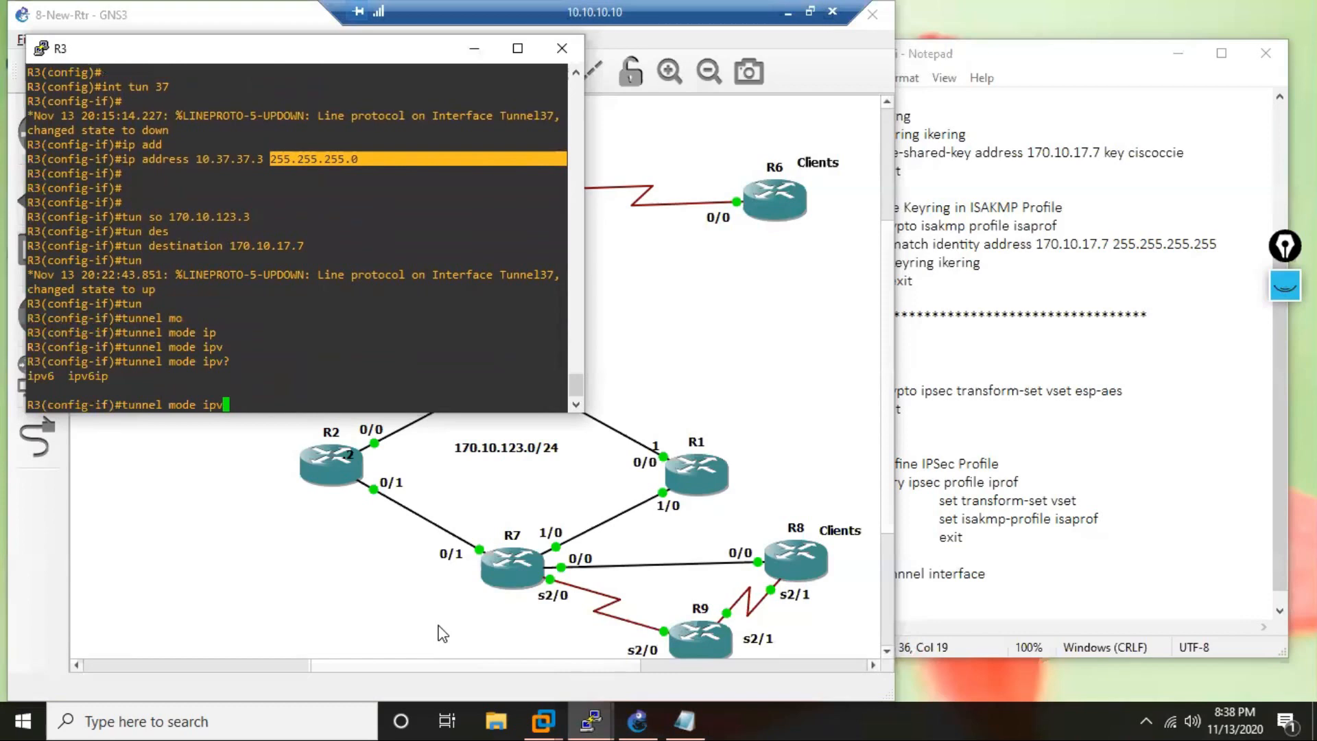
Look up the available options for the gre tunnel mode and for gre ip on R3.
key(BackSpace)
key(BackSpace)
key(BackSpace)
text(gr)
key(Tab)
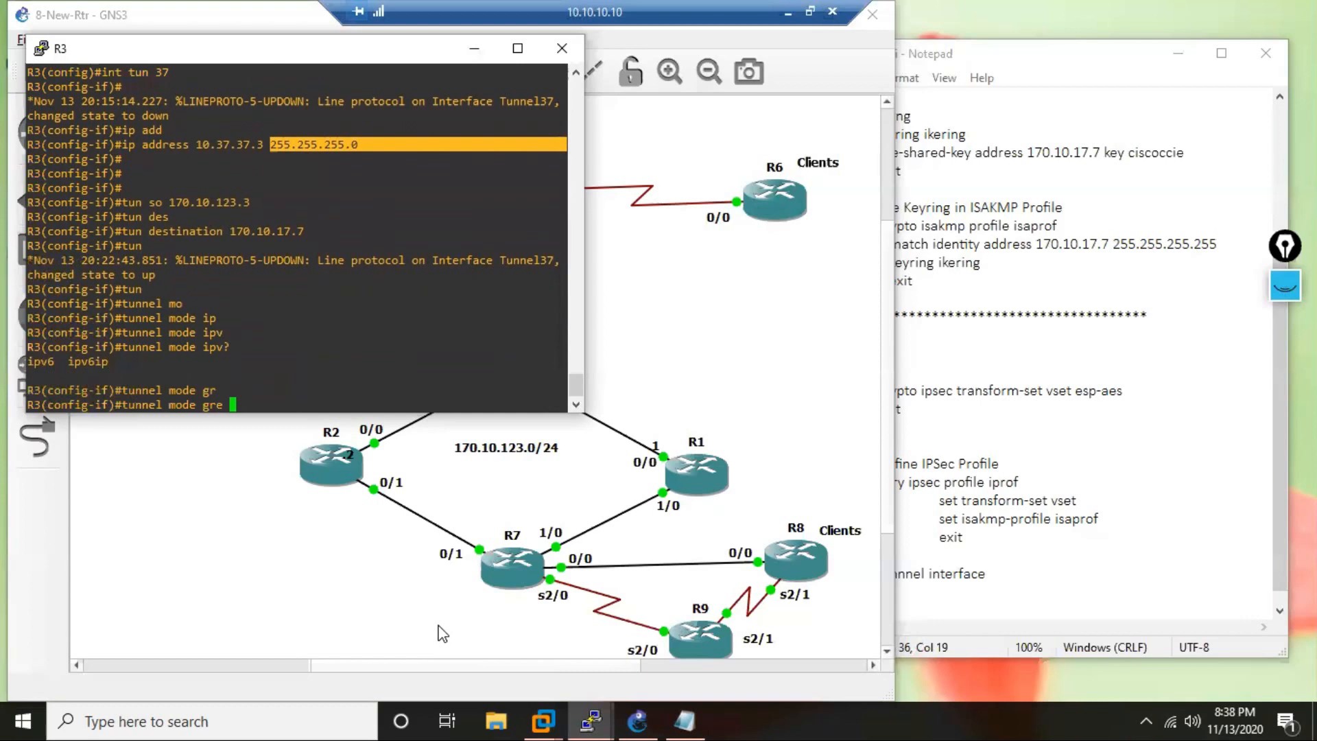
text(?)
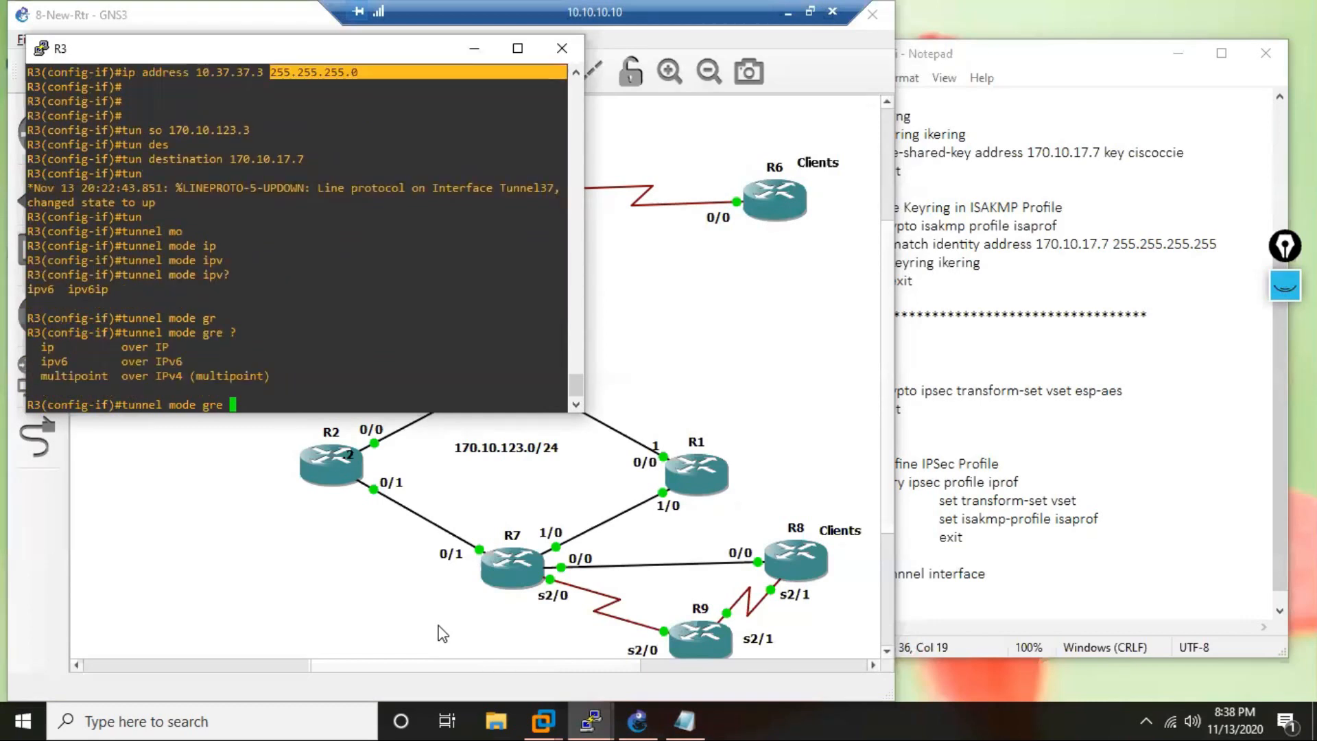
text(ip)
key(Tab)
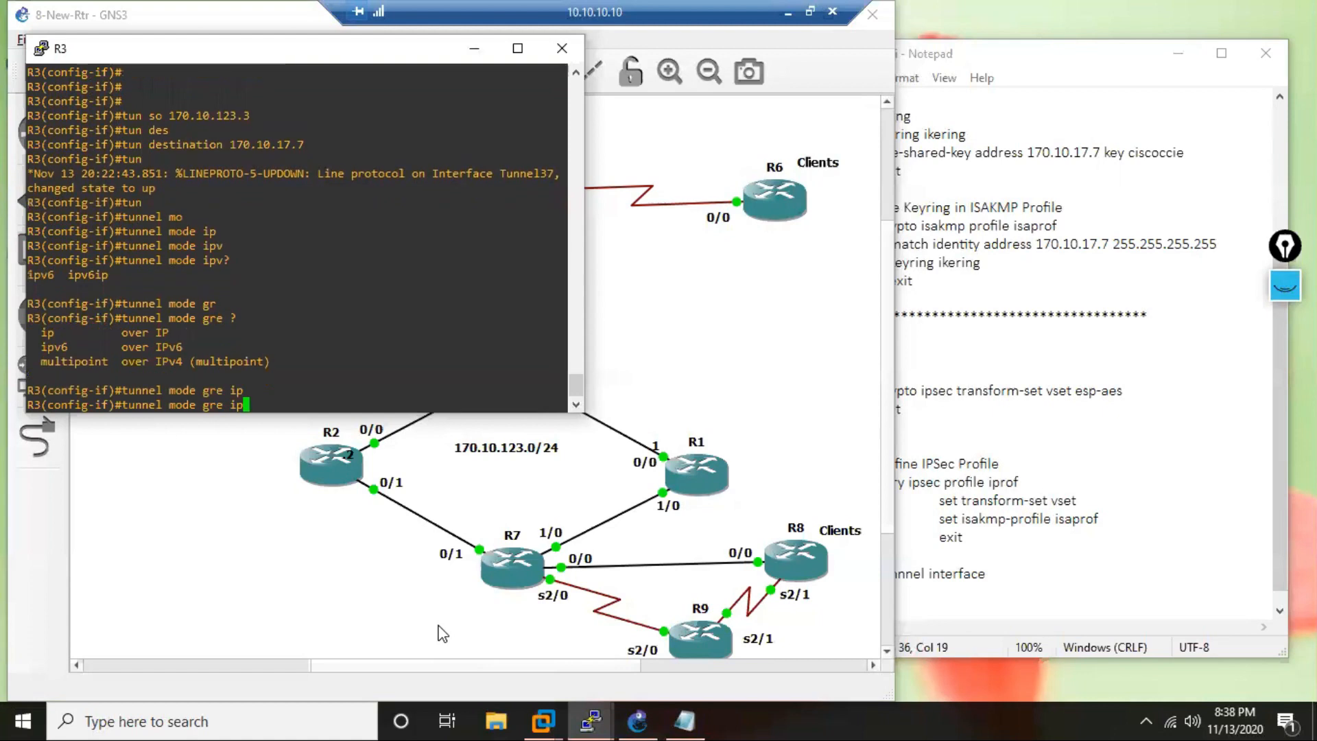
text(?)
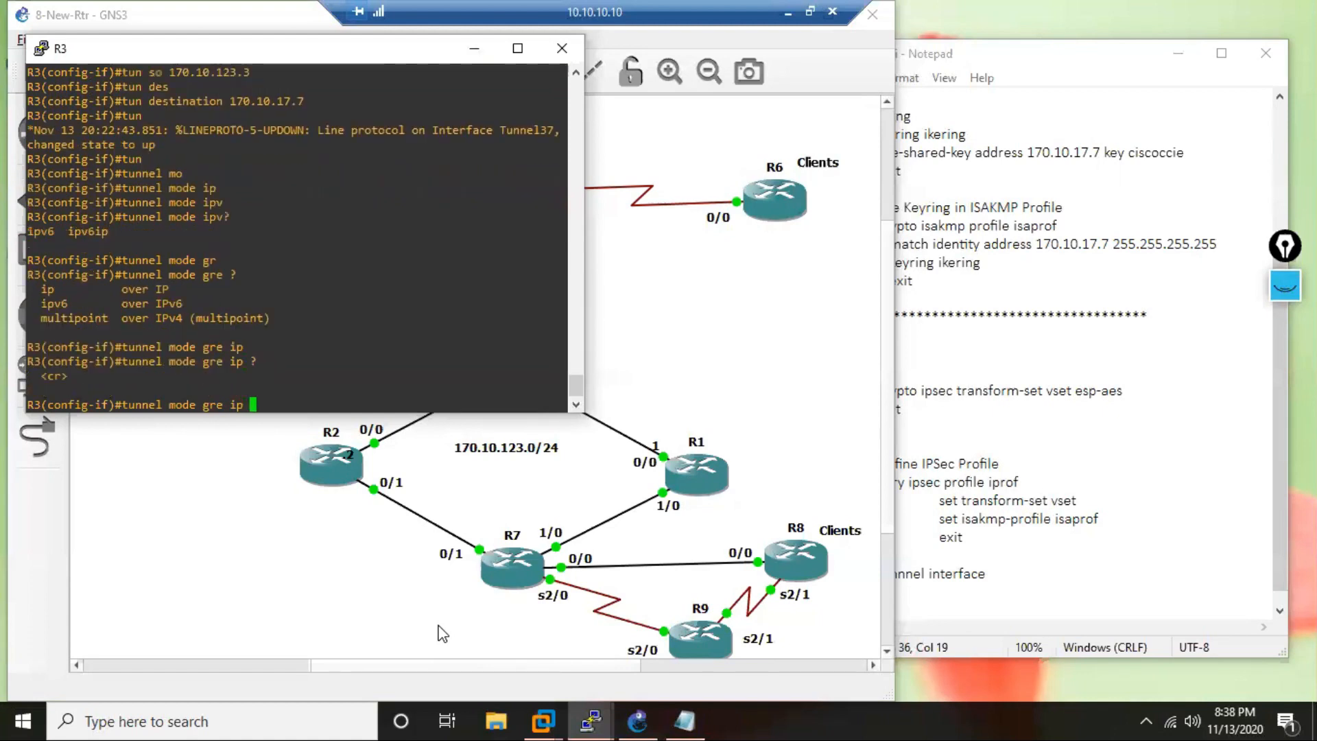
List all available tunnel modes on R3 and highlight the ipv6 entry.
key(BackSpace)
key(BackSpace)
key(BackSpace)
key(BackSpace)
key(BackSpace)
key(BackSpace)
key(BackSpace)
text(?)
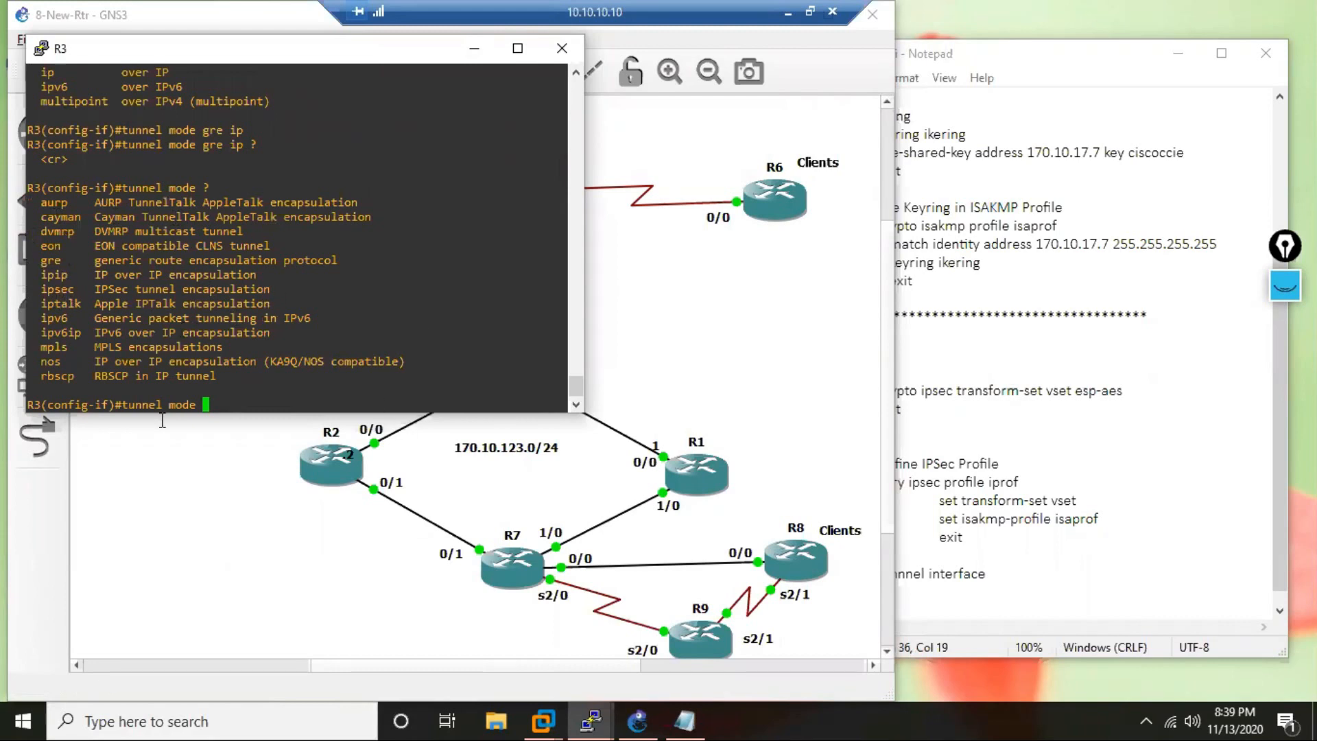
drag(76, 325, 41, 319)
Set the mode of R3's tunnel 37 interface to ipsec ipv4, checking the ipsec options first.
text(ips)
key(Tab)
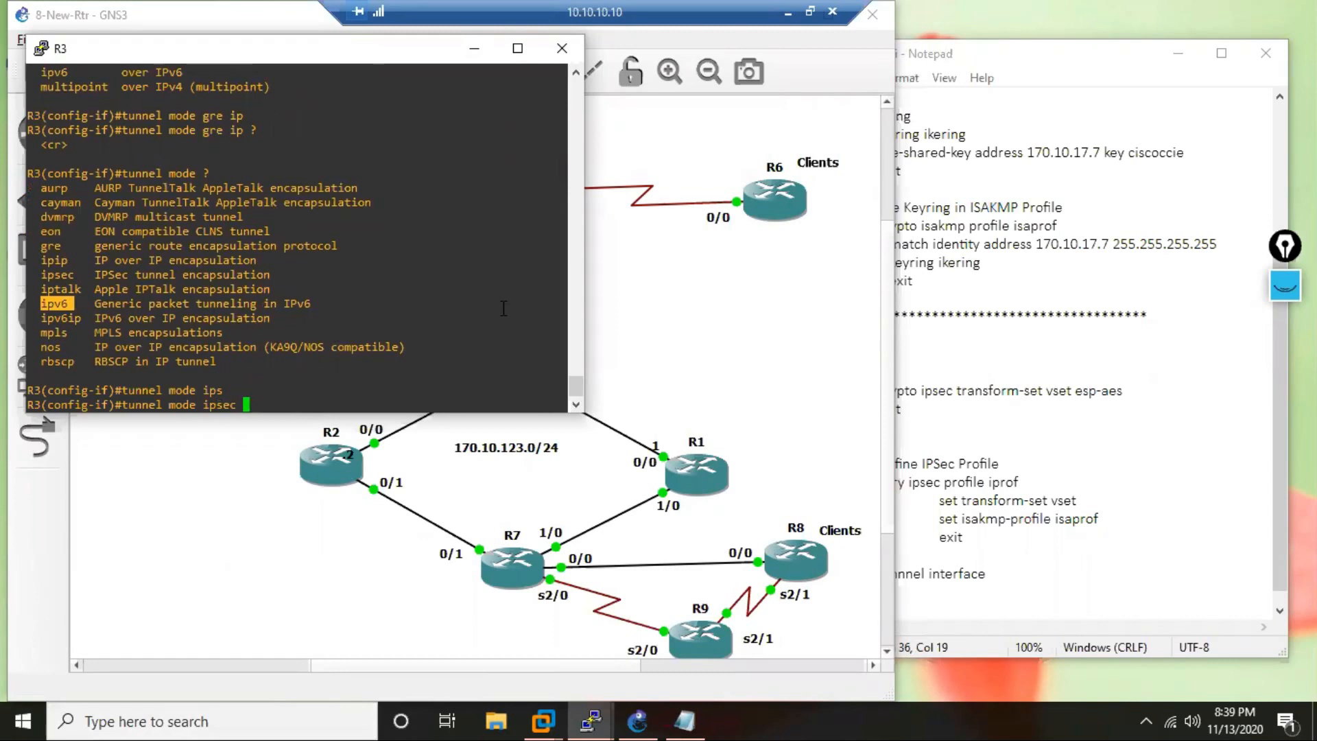
text(?)
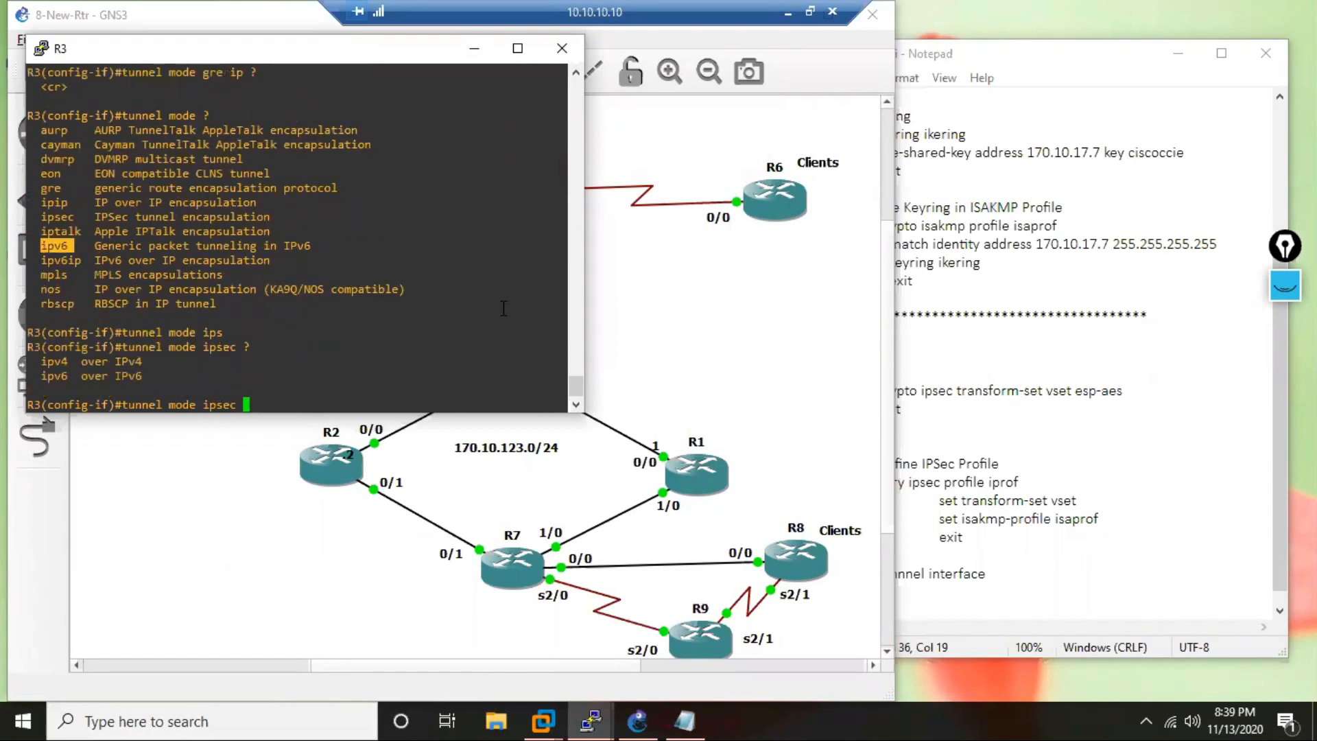
text(i)
key(Tab)
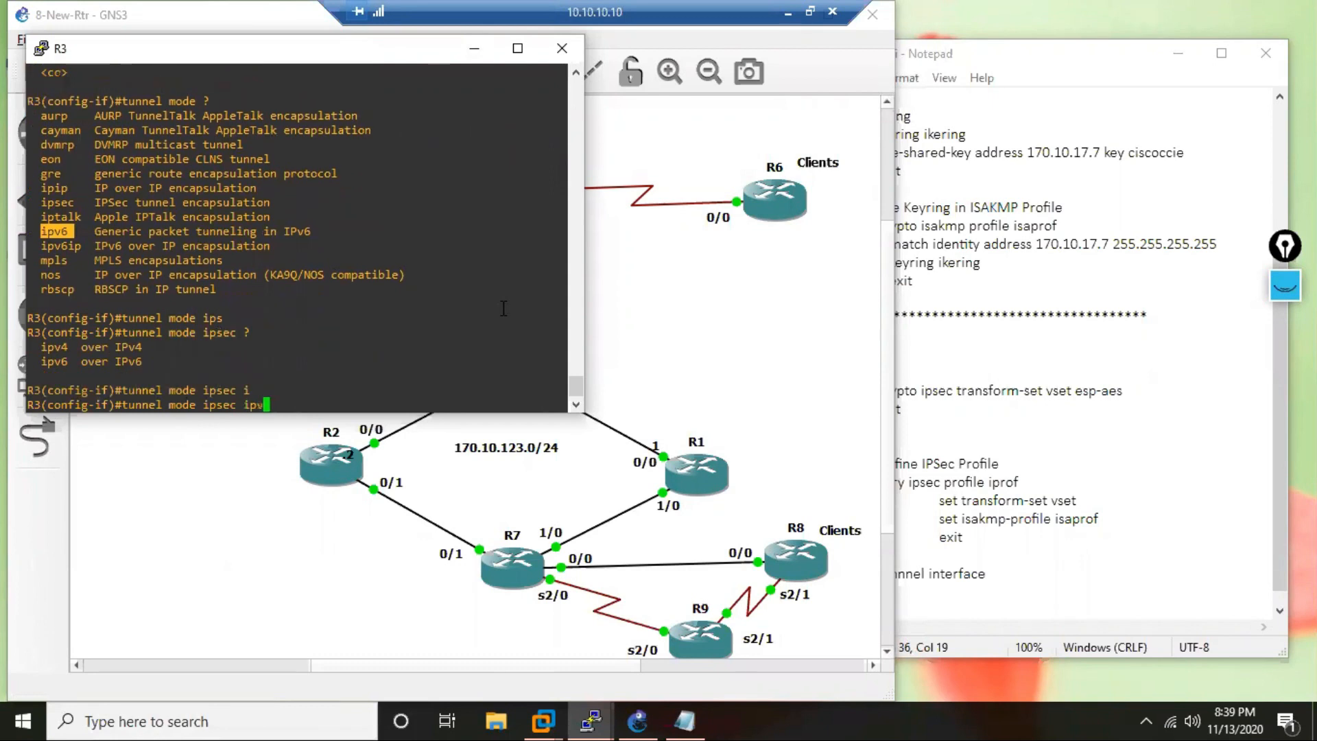
text(4)
key(Tab)
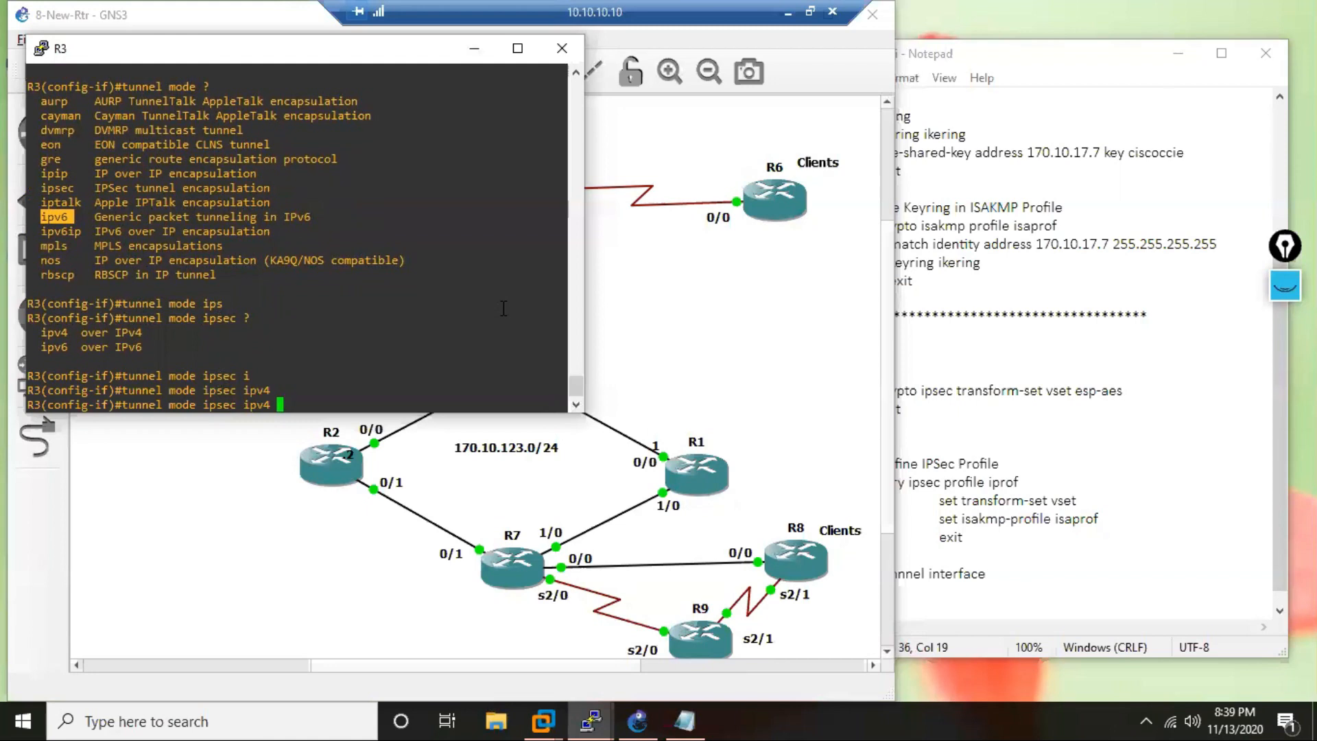
key(Return)
key(Return)
key(Return)
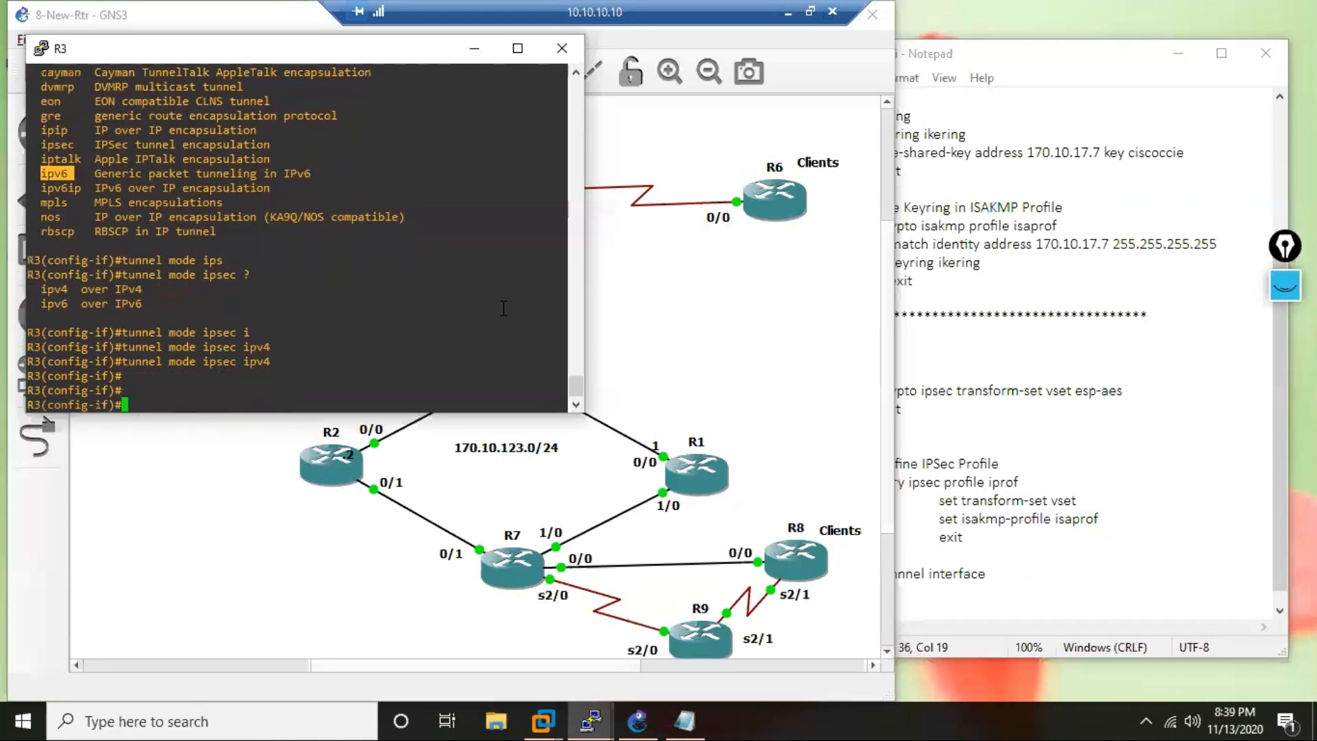
key(Return)
key(Return)
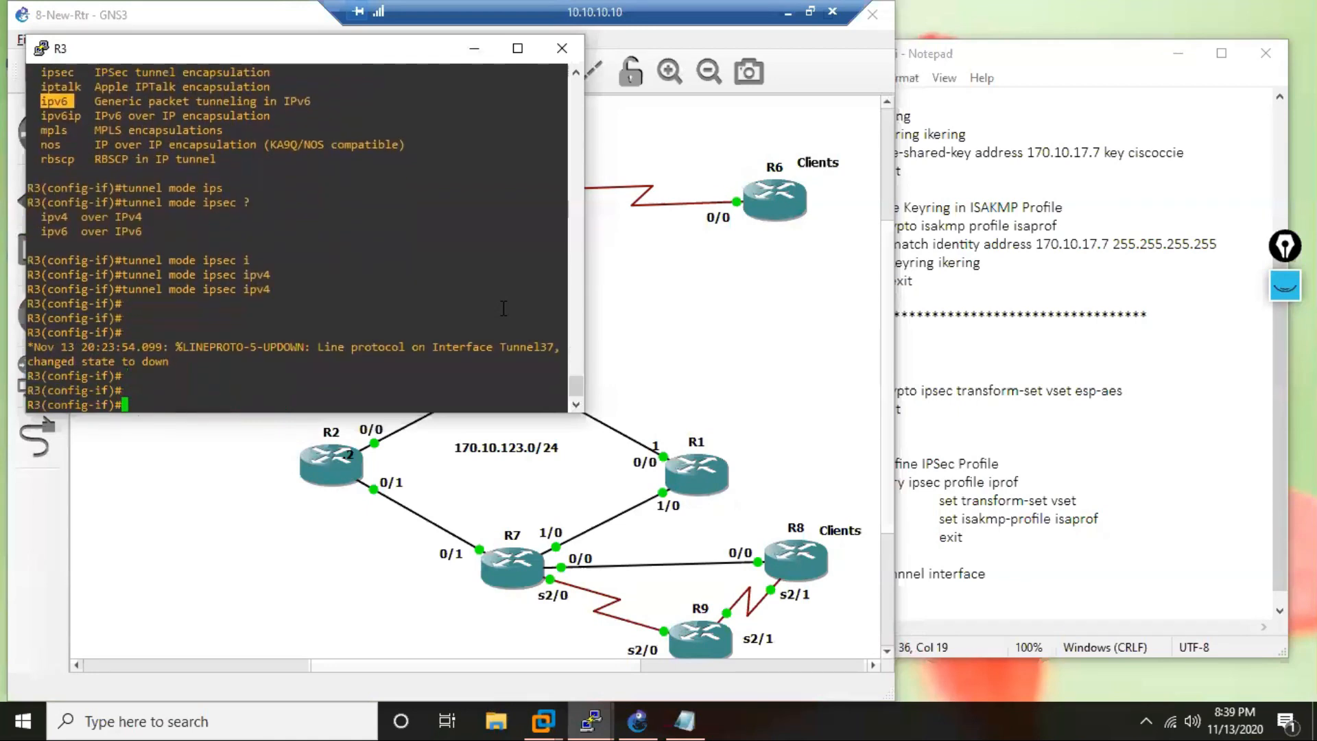
key(Return)
key(Return)
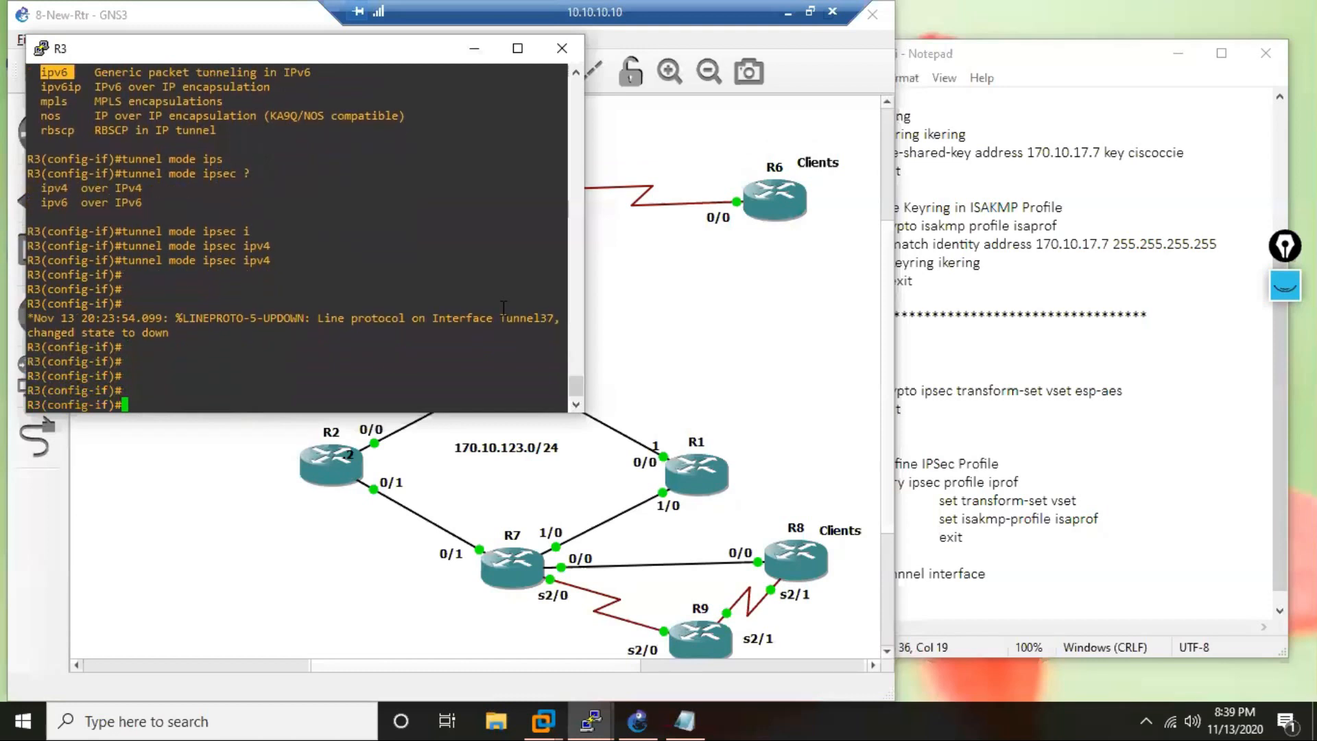
Protect R3's tunnel 37 interface with the IPSec profile iprof.
text(tun)
key(Tab)
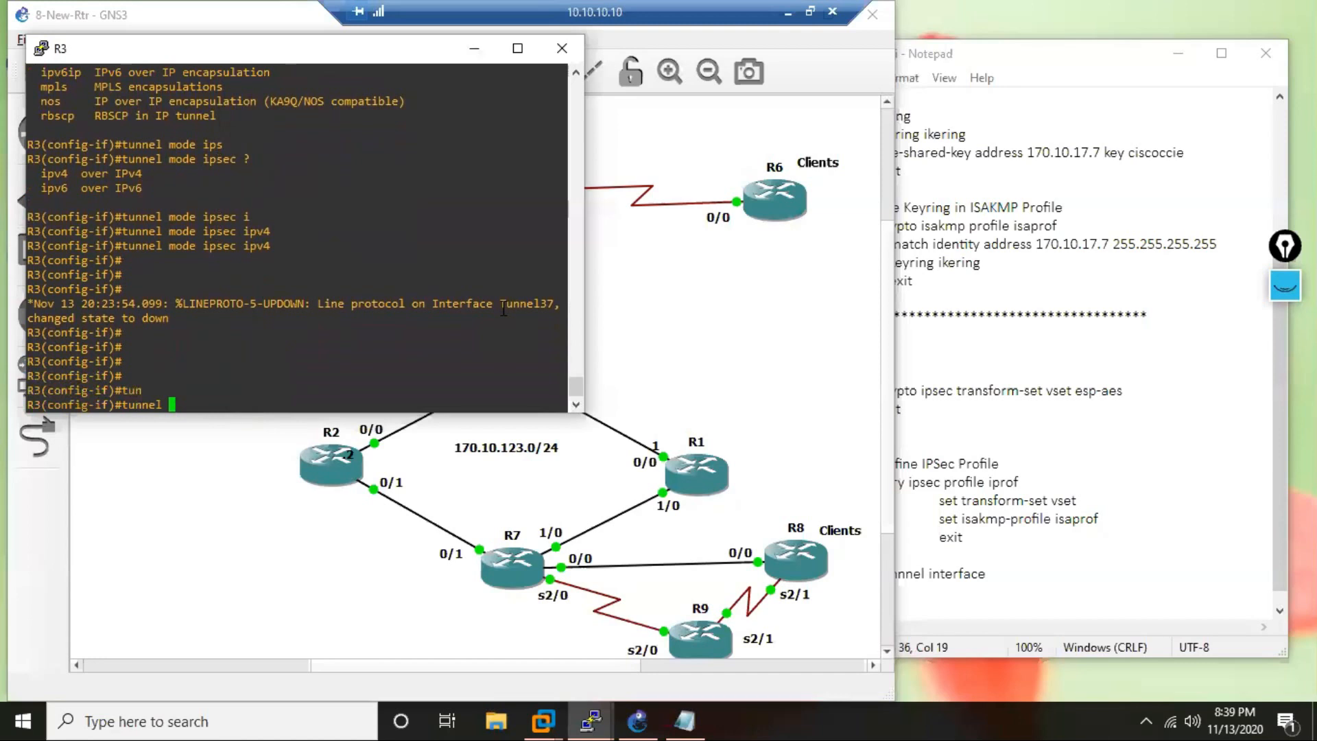
text(pro)
key(Tab)
text(ip)
key(Tab)
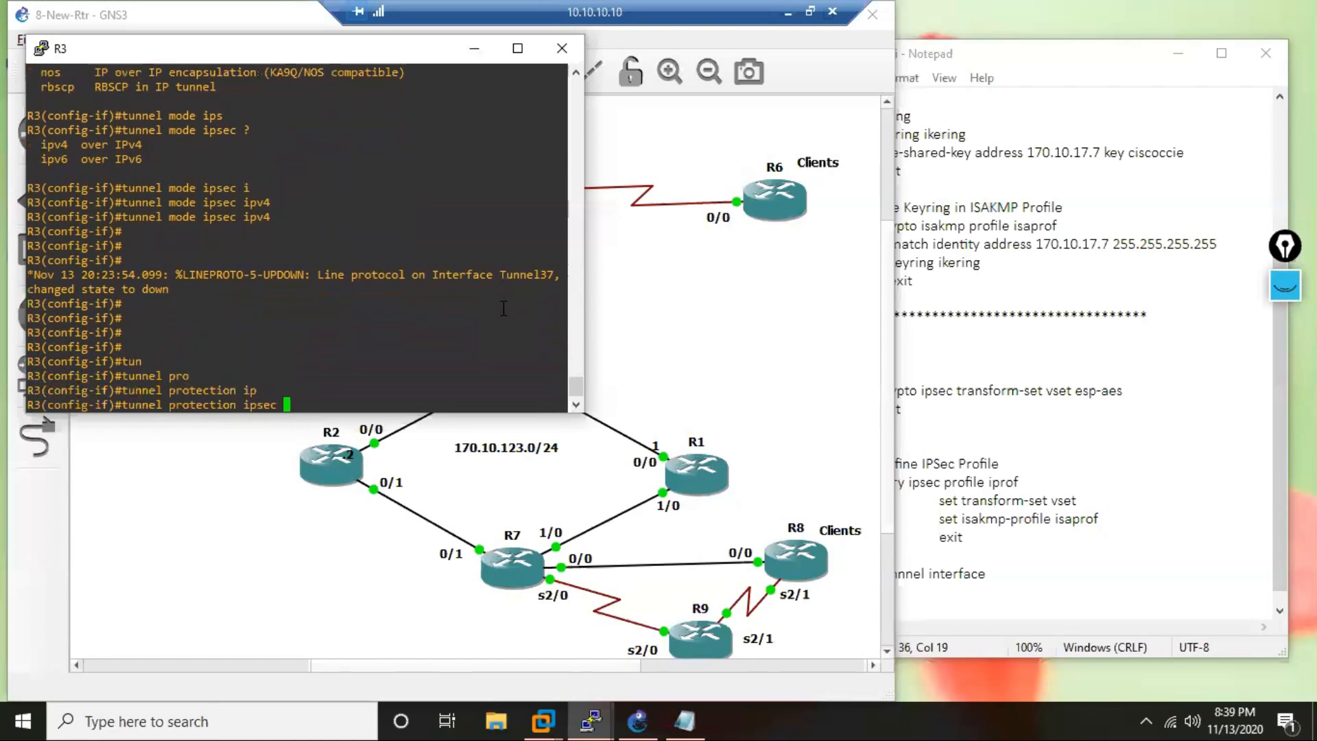
text(pro)
key(Tab)
text(i)
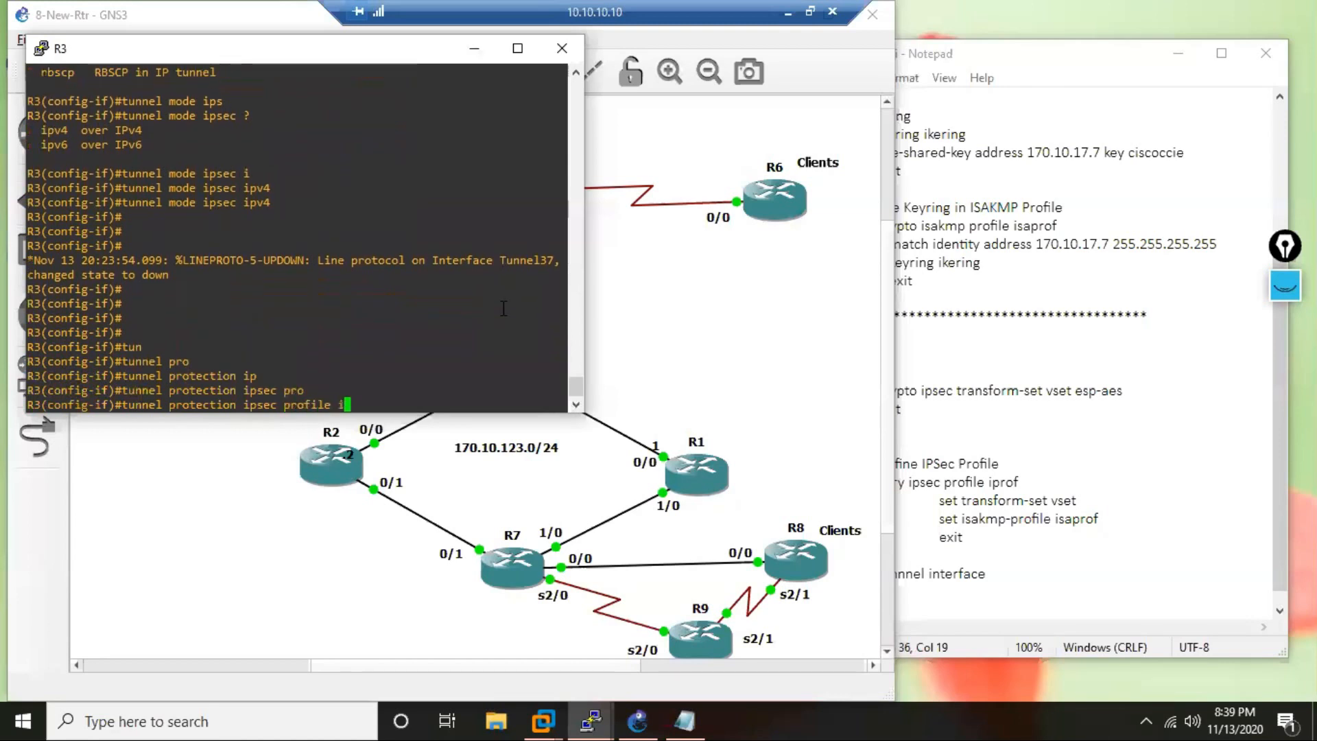
text(prof)
key(Return)
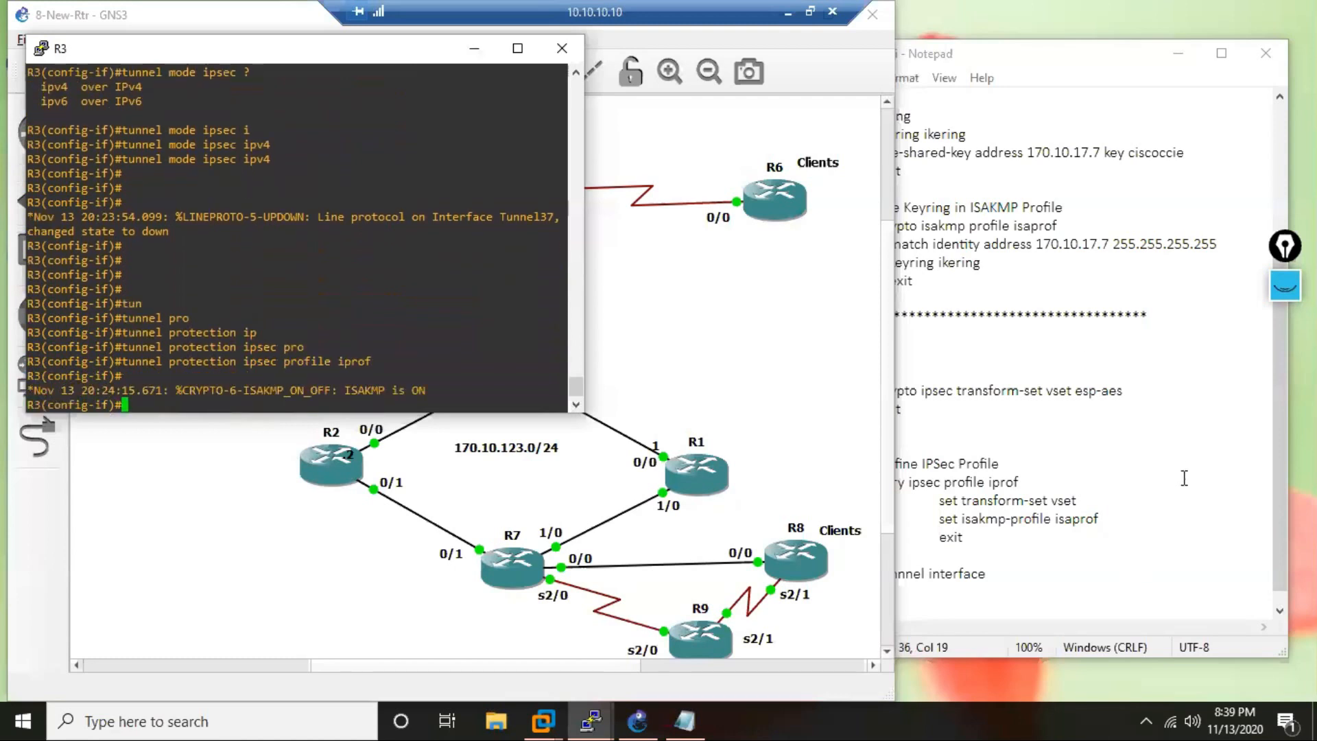
Highlight the profile name iprof in the notes and the full tunnel protection command in R3's console.
click(1183, 472)
drag(1020, 484, 992, 487)
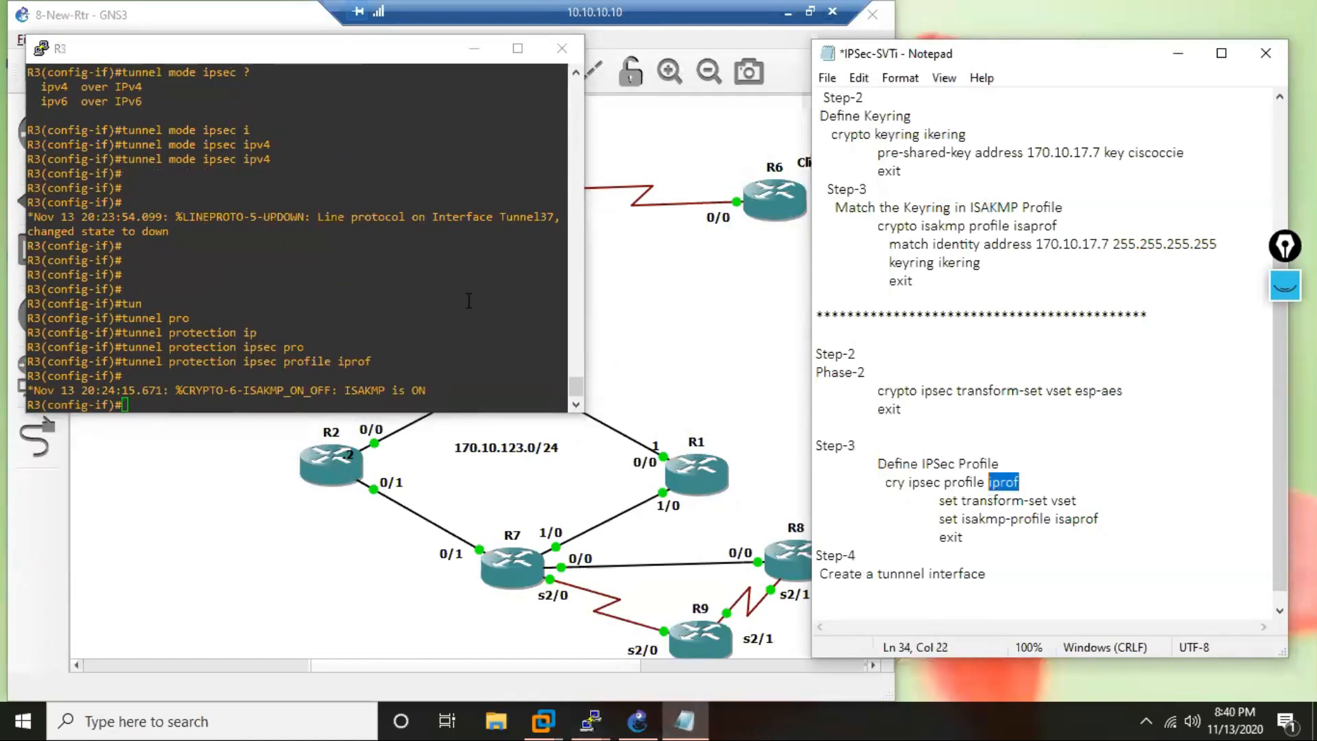
click(409, 293)
key(Return)
key(Return)
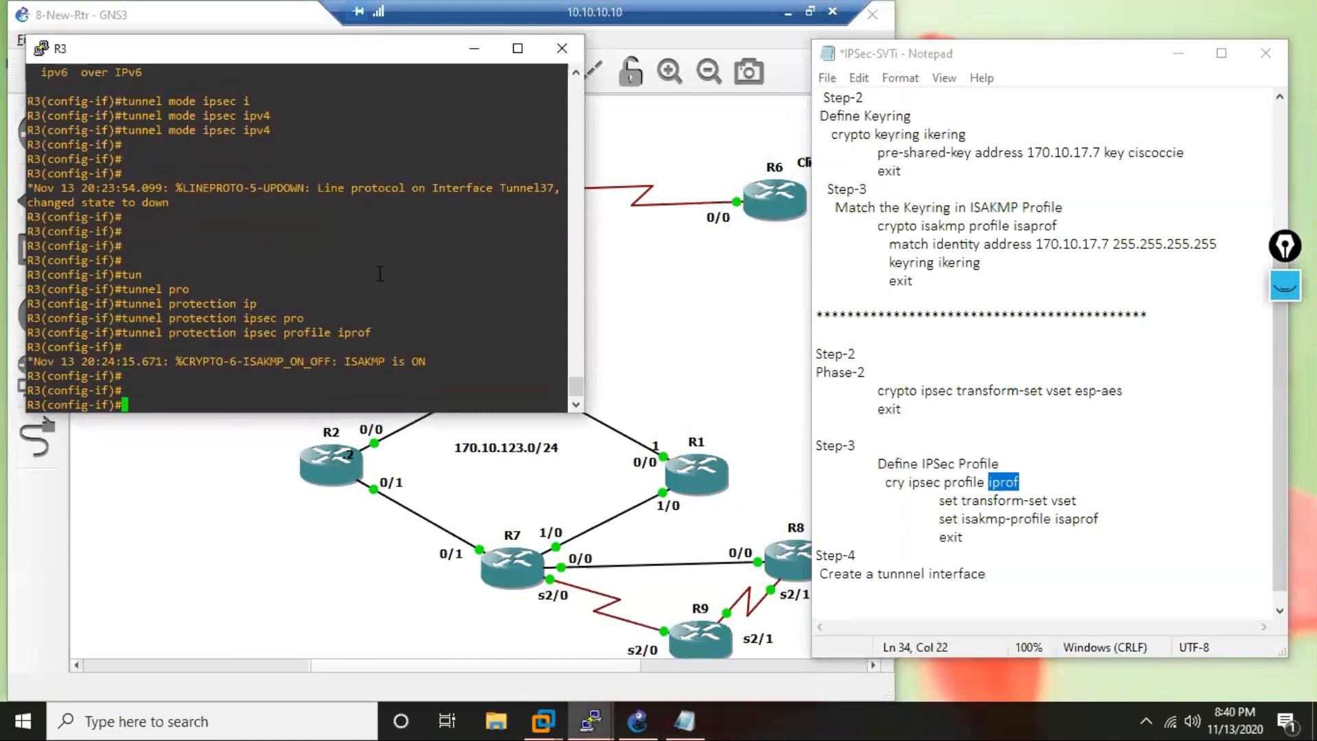
drag(374, 334, 116, 333)
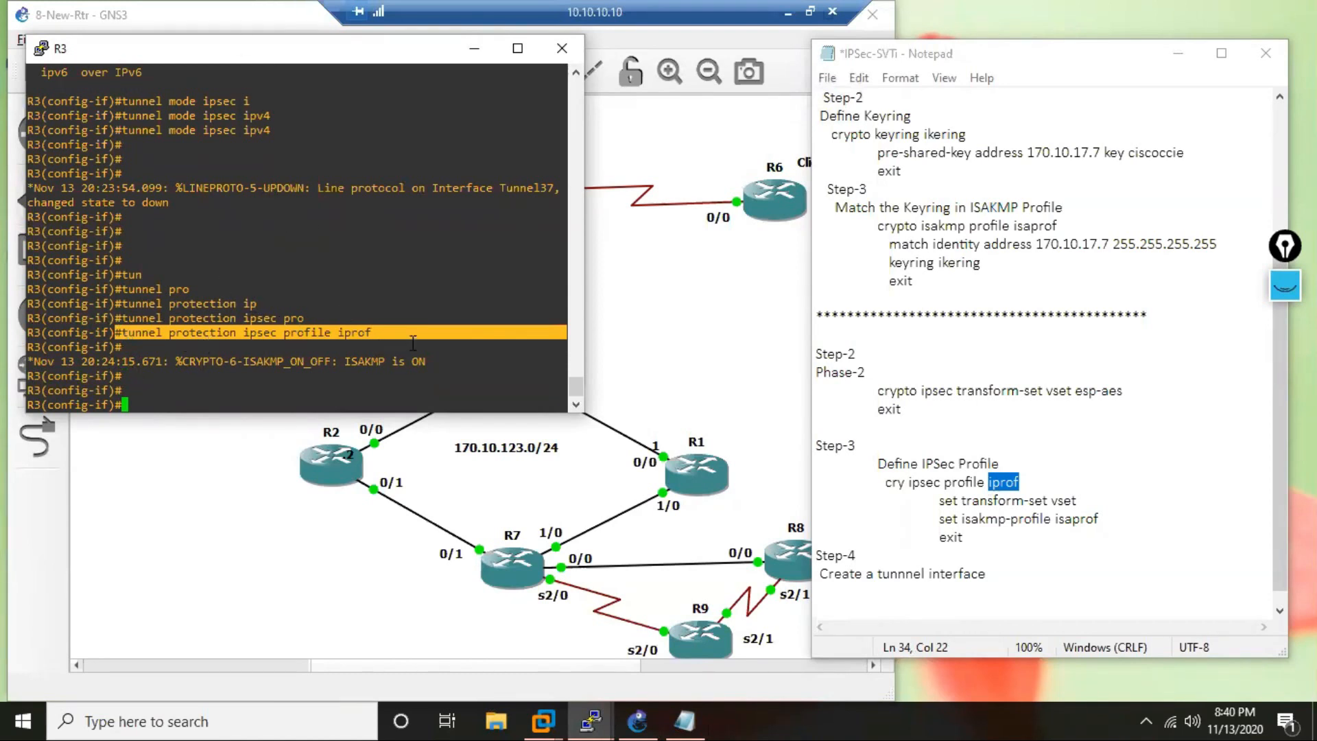
drag(387, 334, 124, 336)
Clear the console highlight and end configuration mode on R3.
click(358, 246)
key(Return)
key(Return)
key(Return)
key(Return)
key(Return)
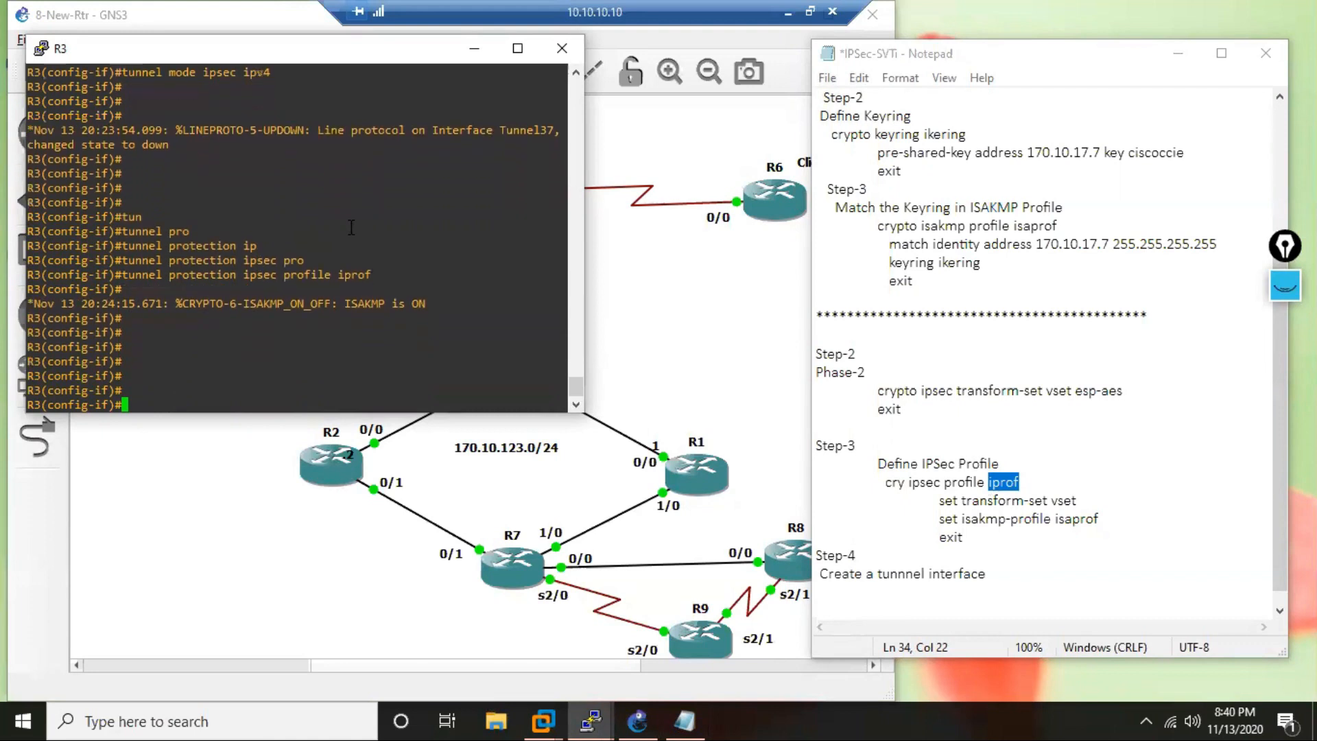
text(end)
key(Return)
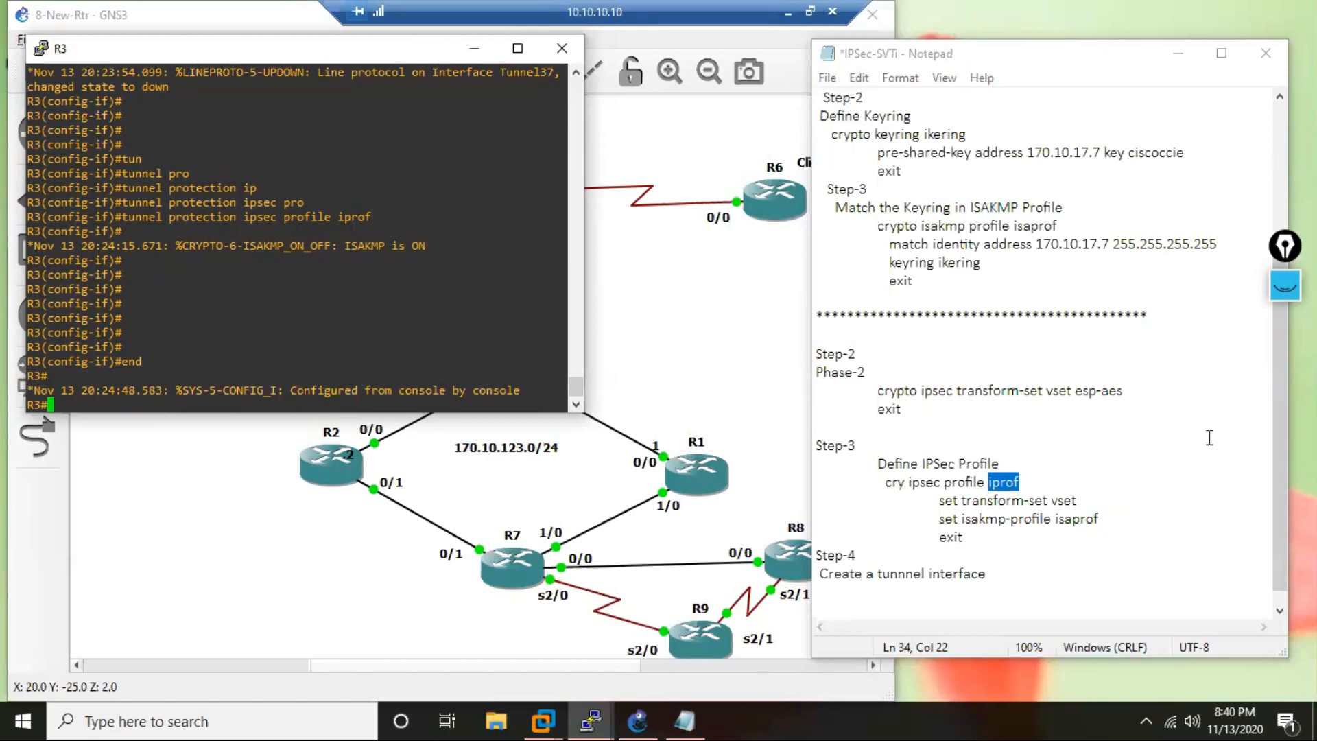
Add an R3 heading preceded by a blank line above the first Step-1 in the notes, and select everything from it down.
drag(1277, 422, 1281, 226)
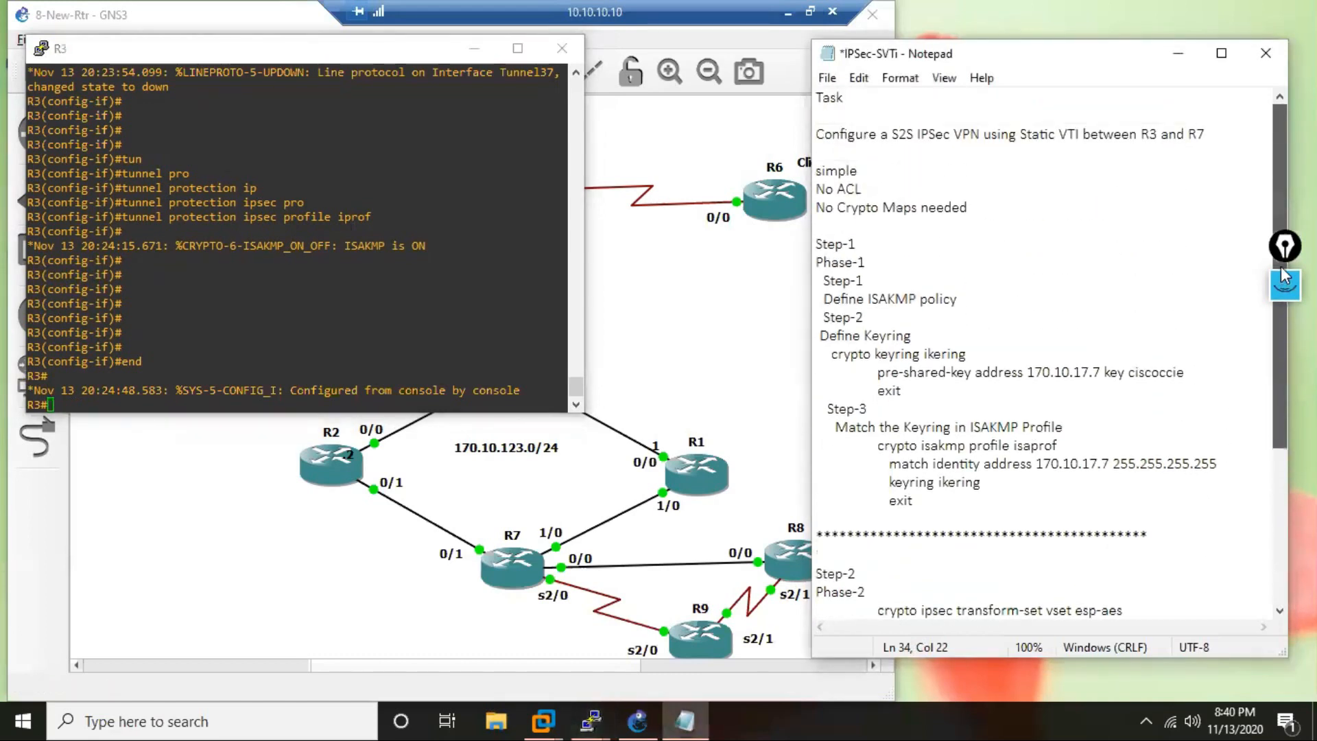
click(830, 225)
text(R3)
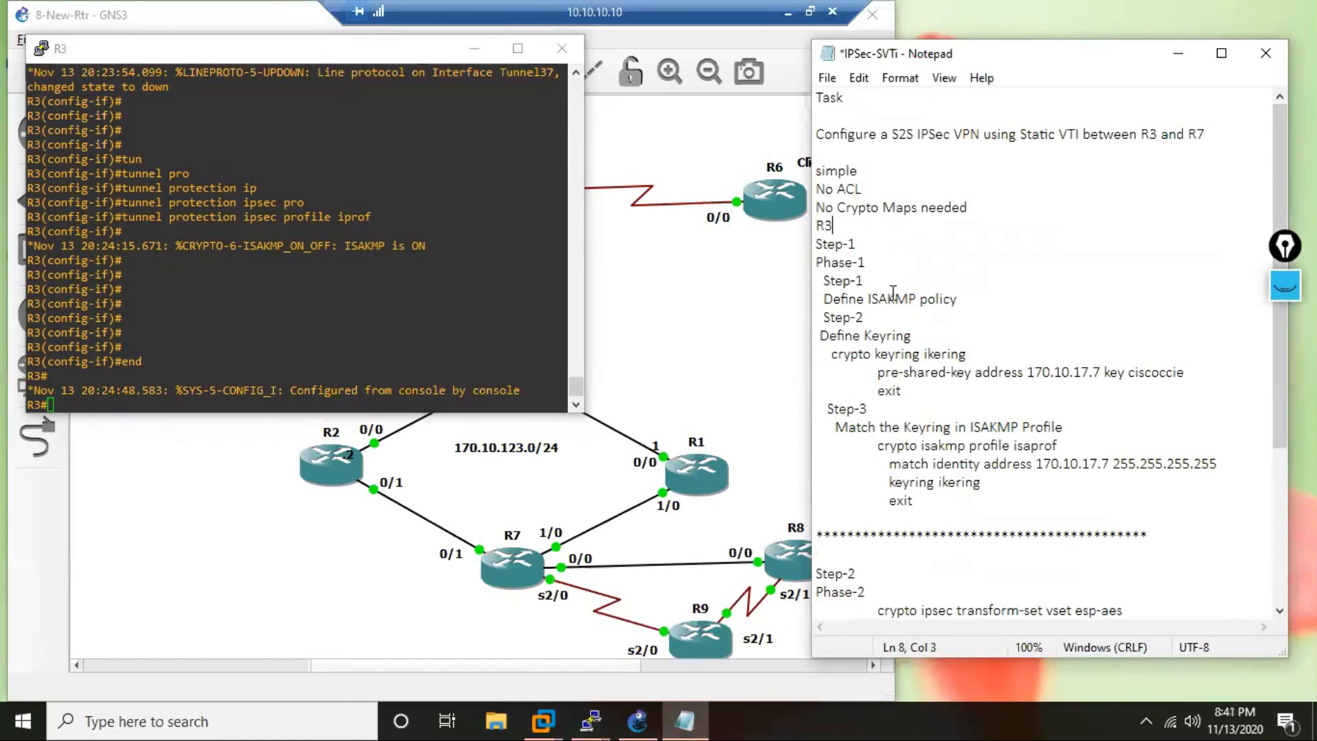
key(Home)
key(Return)
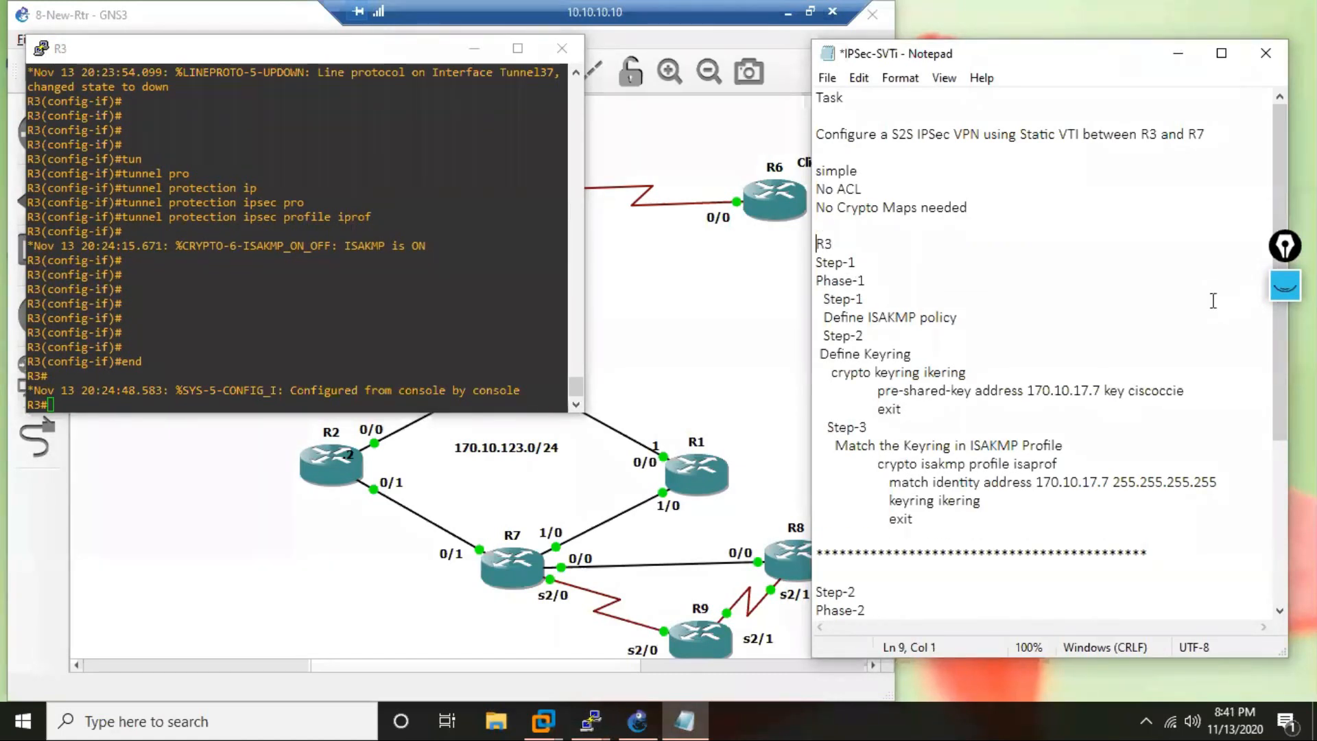
drag(816, 243, 999, 588)
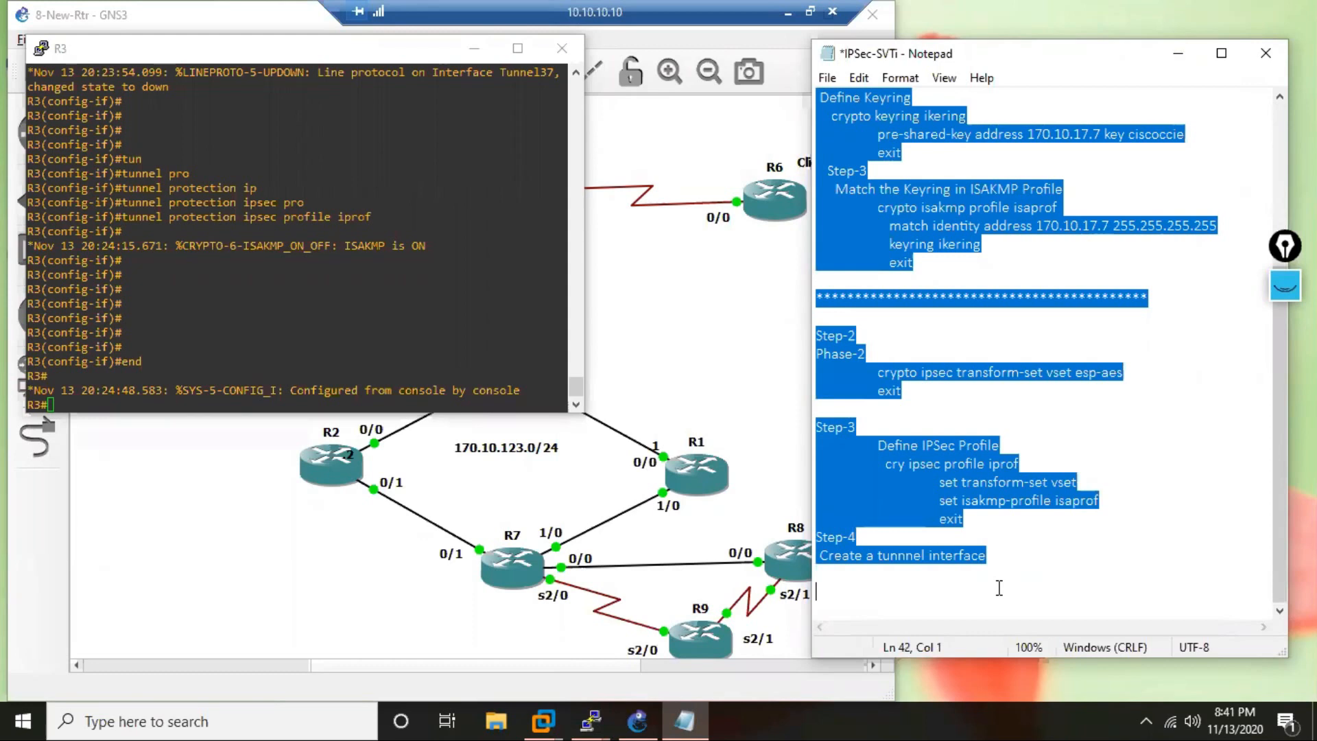
Display the running configuration of interface tunnel 37 on R3.
click(203, 360)
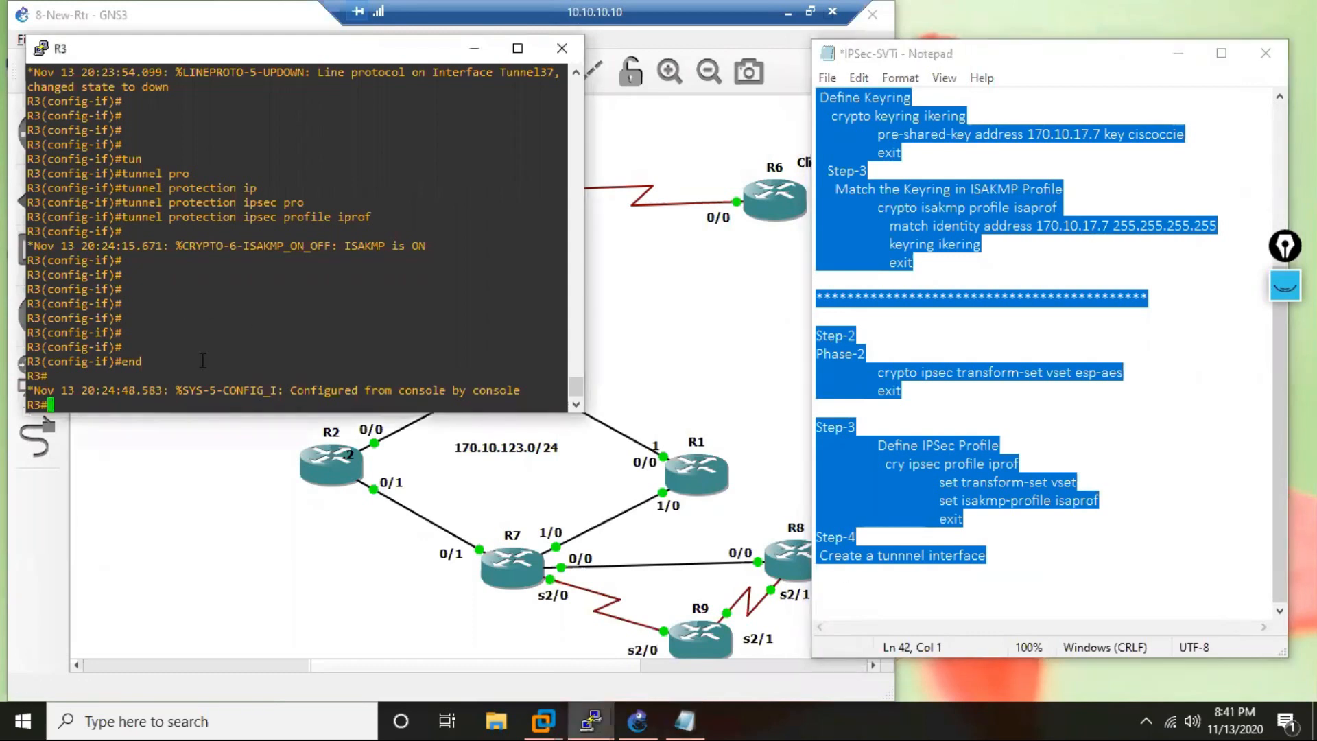
key(Return)
key(Return)
key(Return)
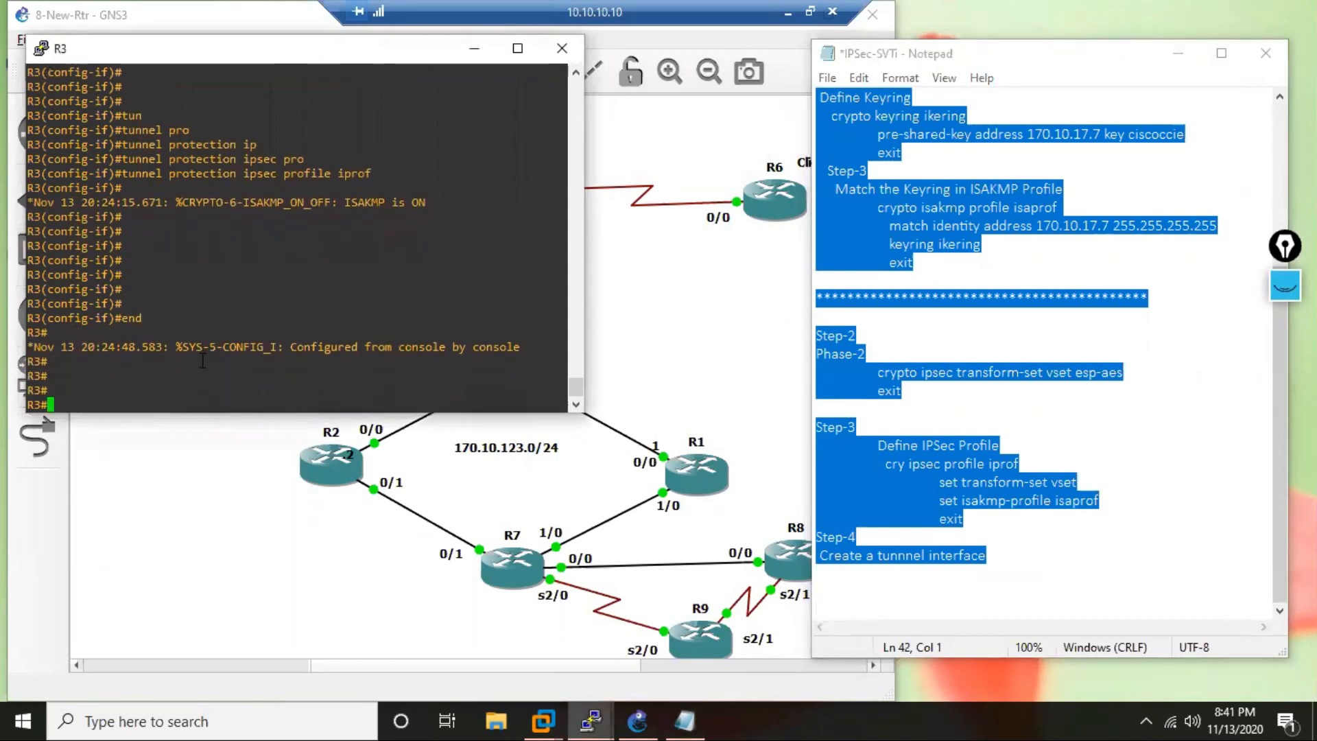
text(sh run in)
text(t tun 37)
key(Return)
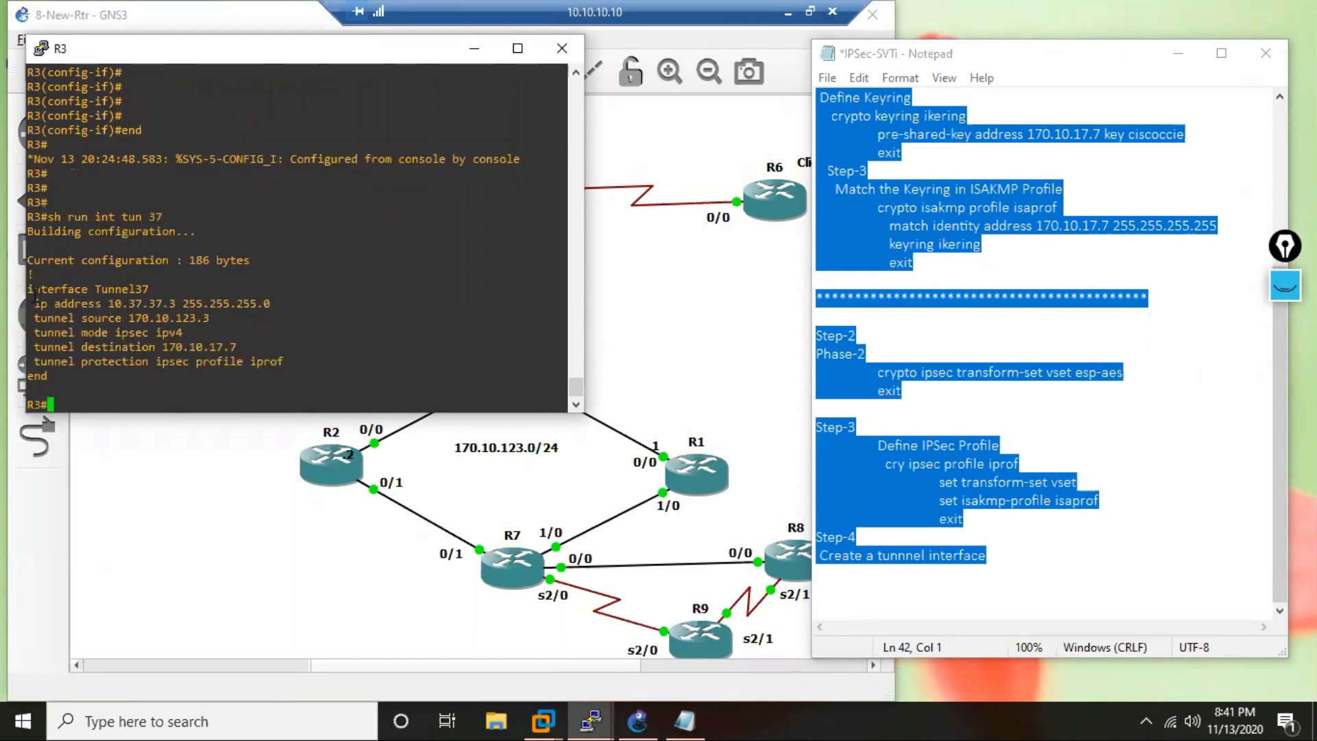
Copy the interface Tunnel37 configuration from R3's console into the notes under the Step-4 tunnel interface line.
drag(30, 289, 118, 377)
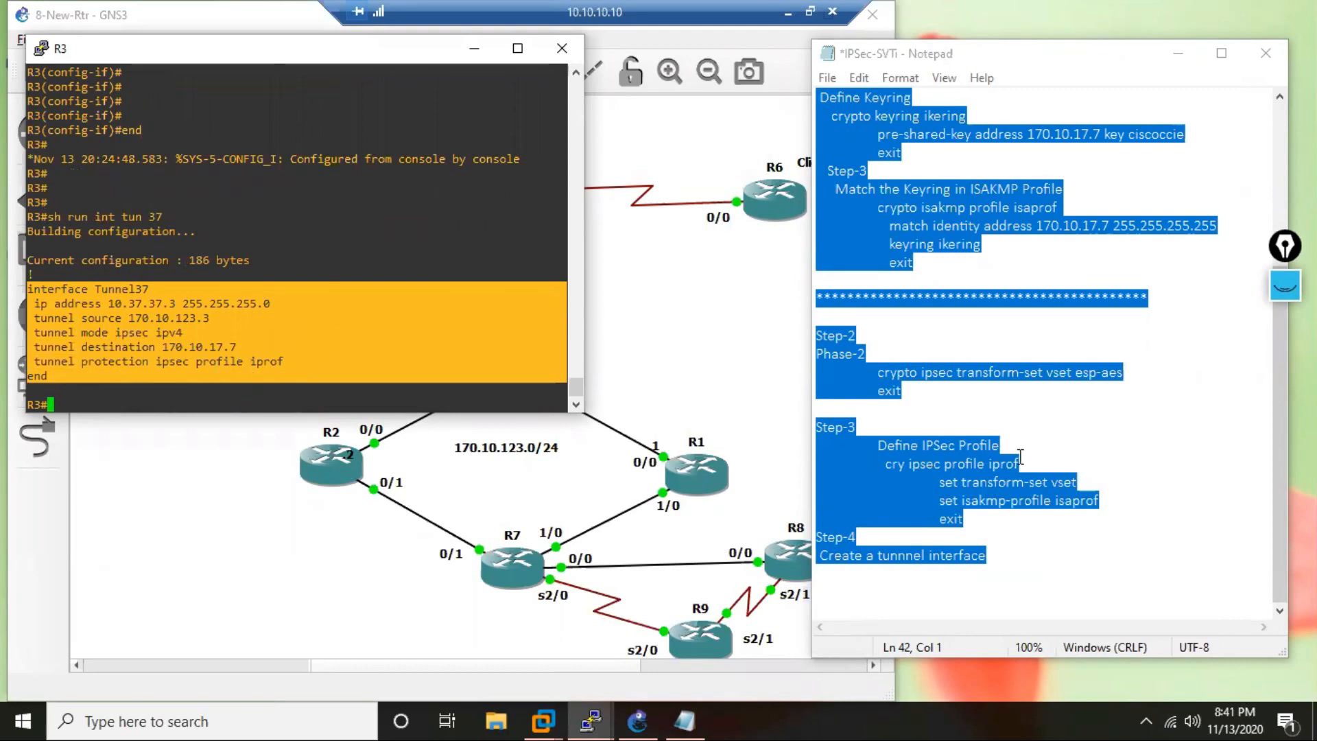
click(949, 595)
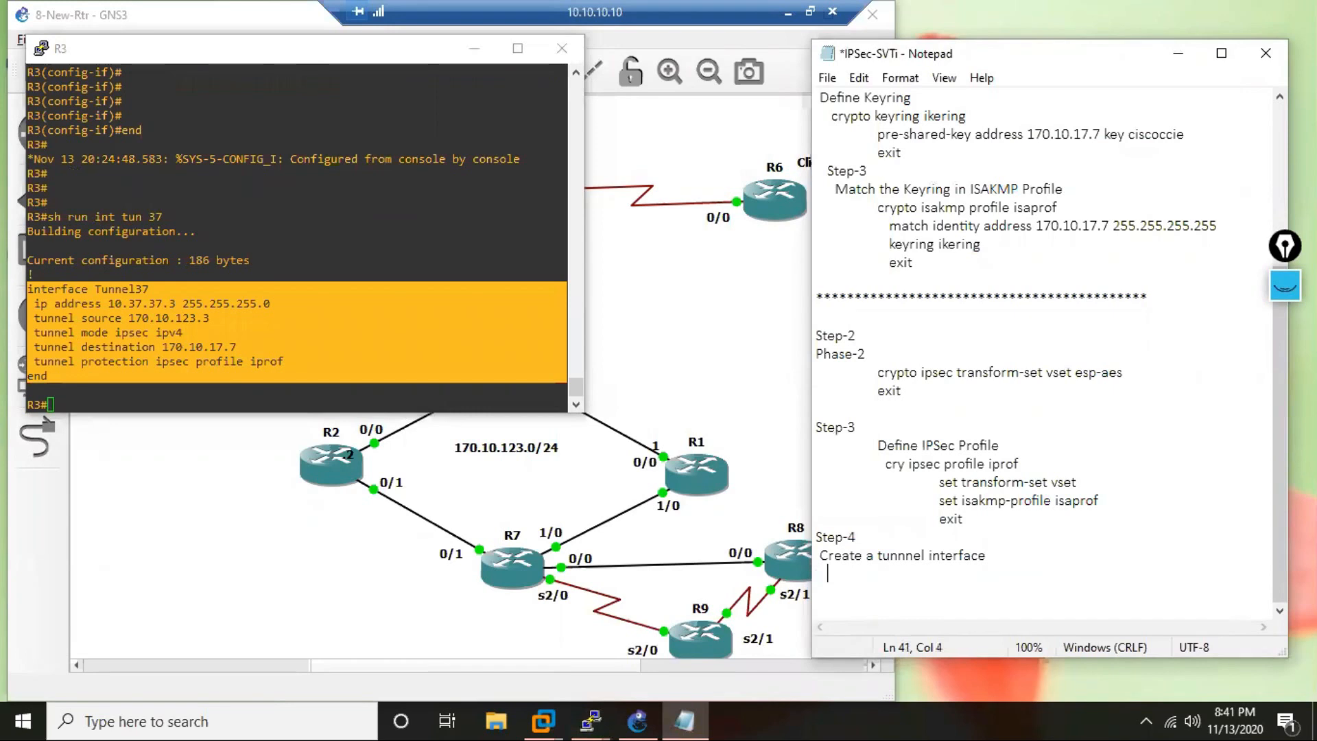
text(interface Tunnel37  ip address 10.37.37.3 255.255.255.0  tunnel source 170.10.123.3  tunnel mode ipsec ipv4  tunnel destination 170.10.17.7  tunnel protection ipsec profile iprof end)
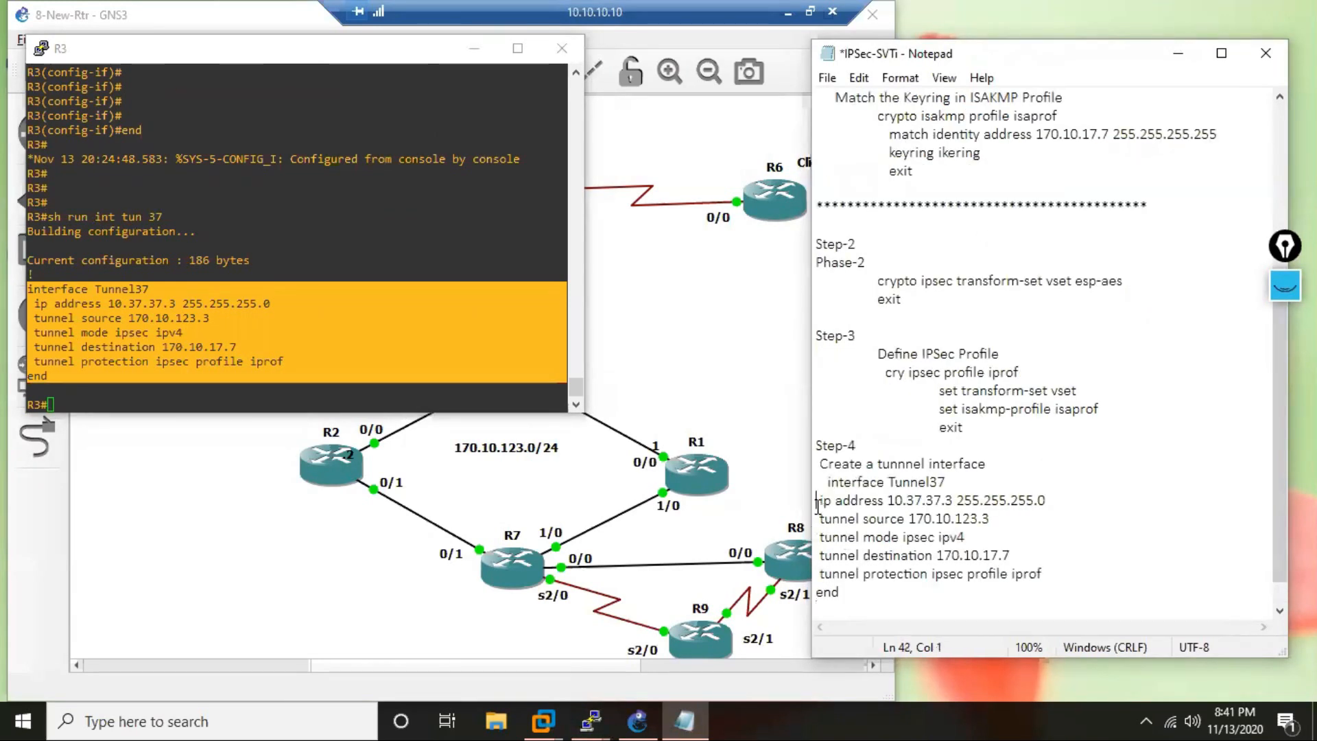
Indent the IP address, tunnel and end lines beneath interface Tunnel37 in the notes by one tab each.
key(Tab)
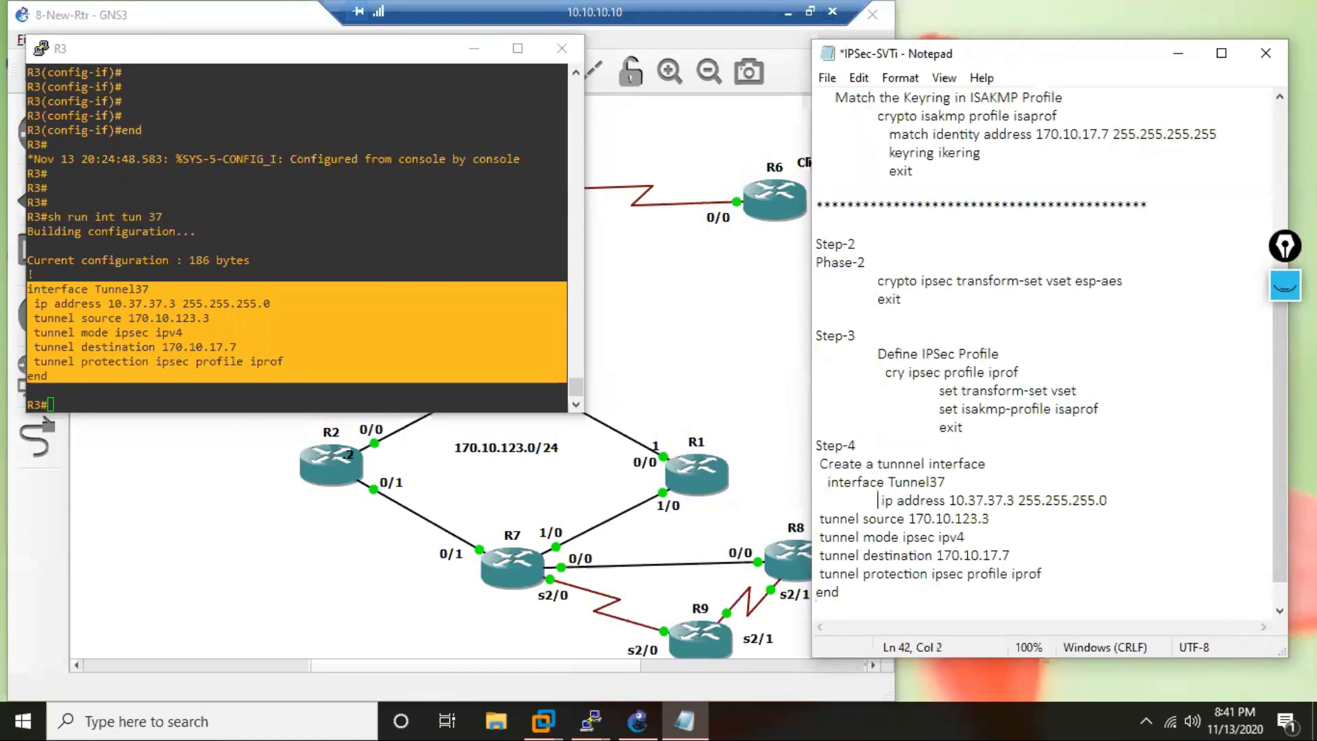
key(Down)
key(Home)
key(Tab)
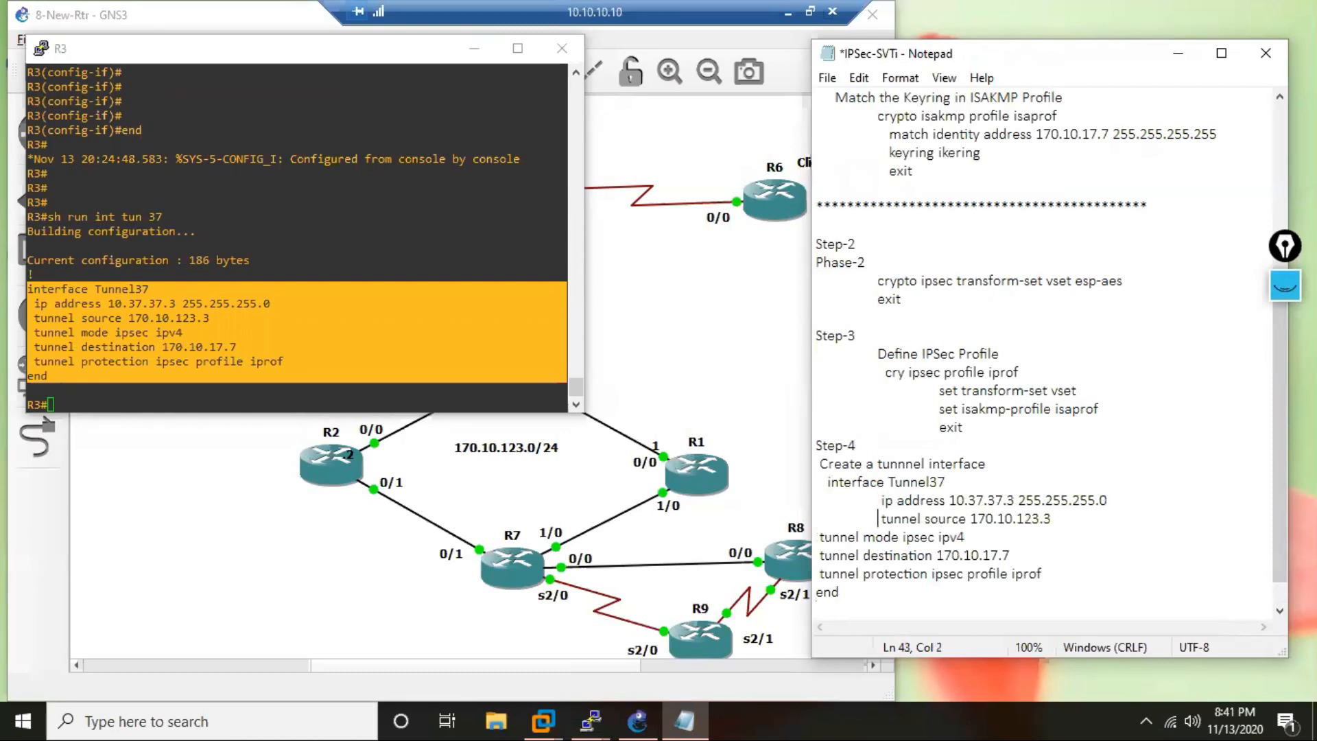
key(Down)
key(Home)
key(Tab)
key(Down)
key(Tab)
key(Down)
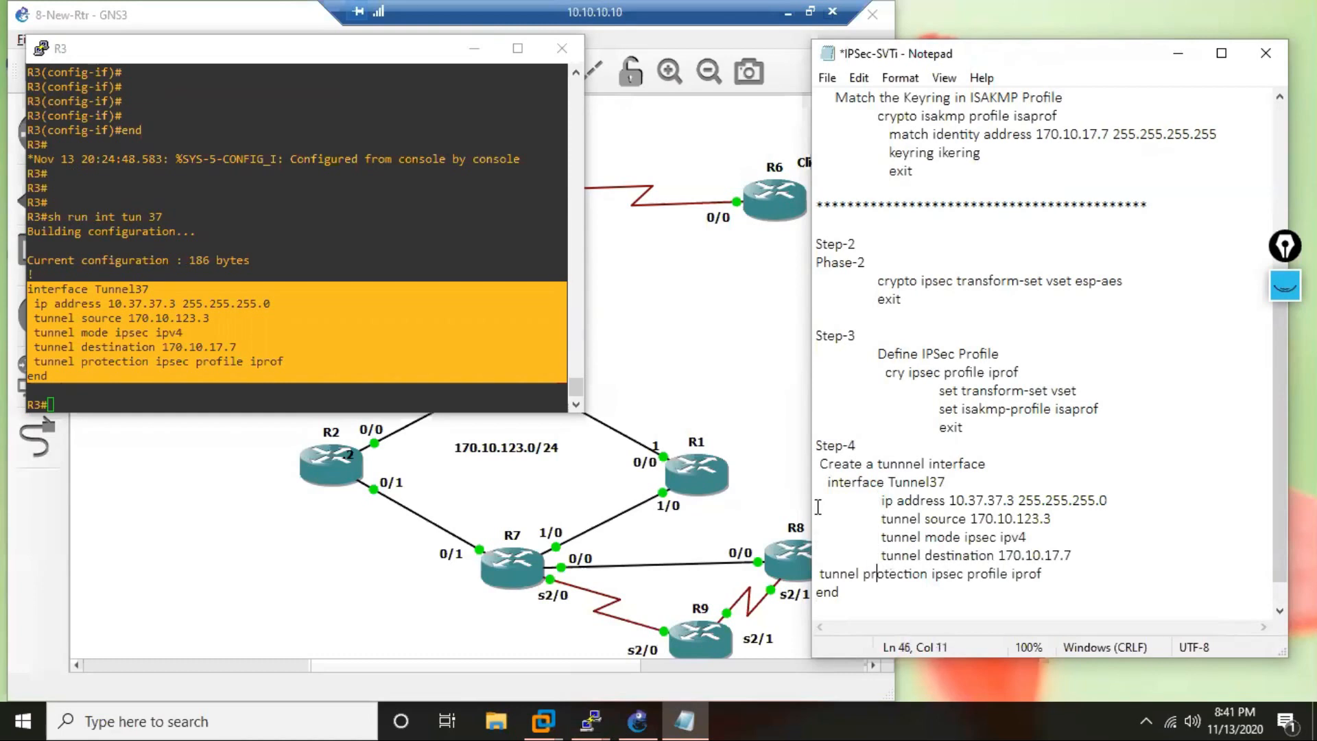
key(Right)
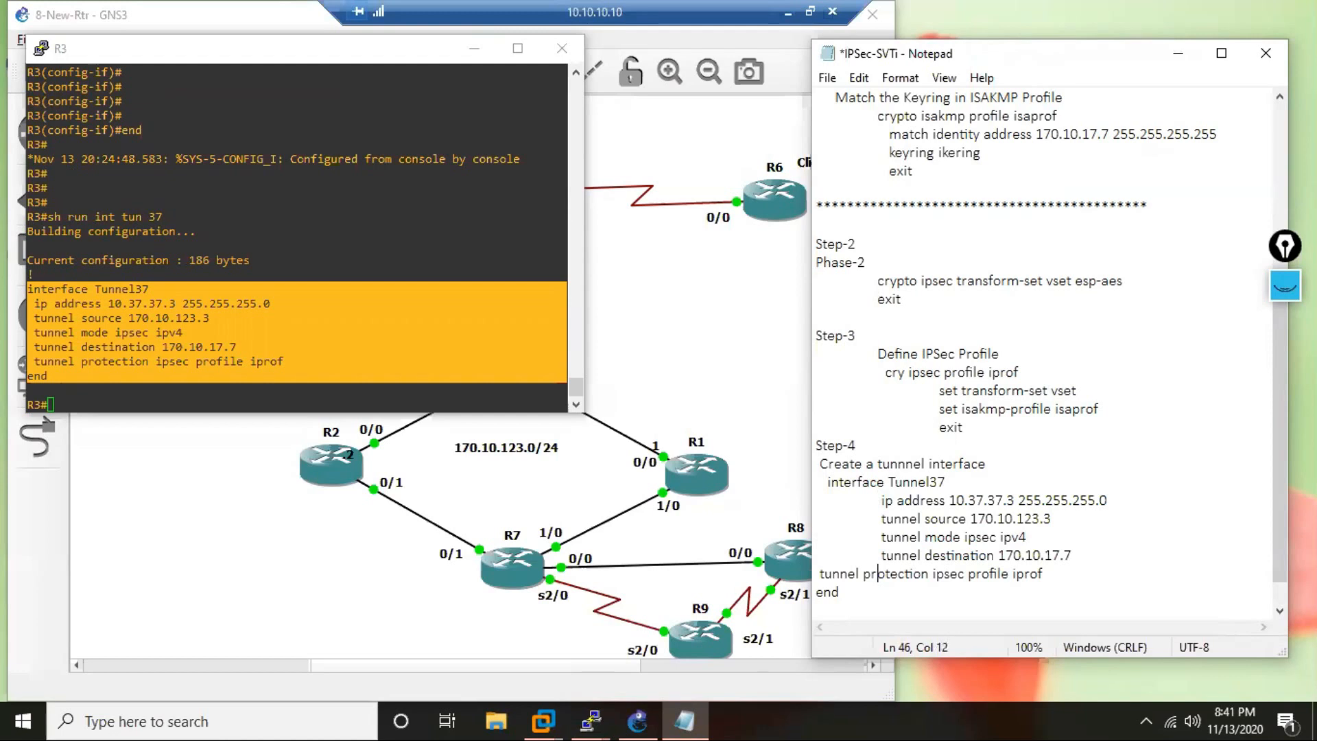
key(Tab)
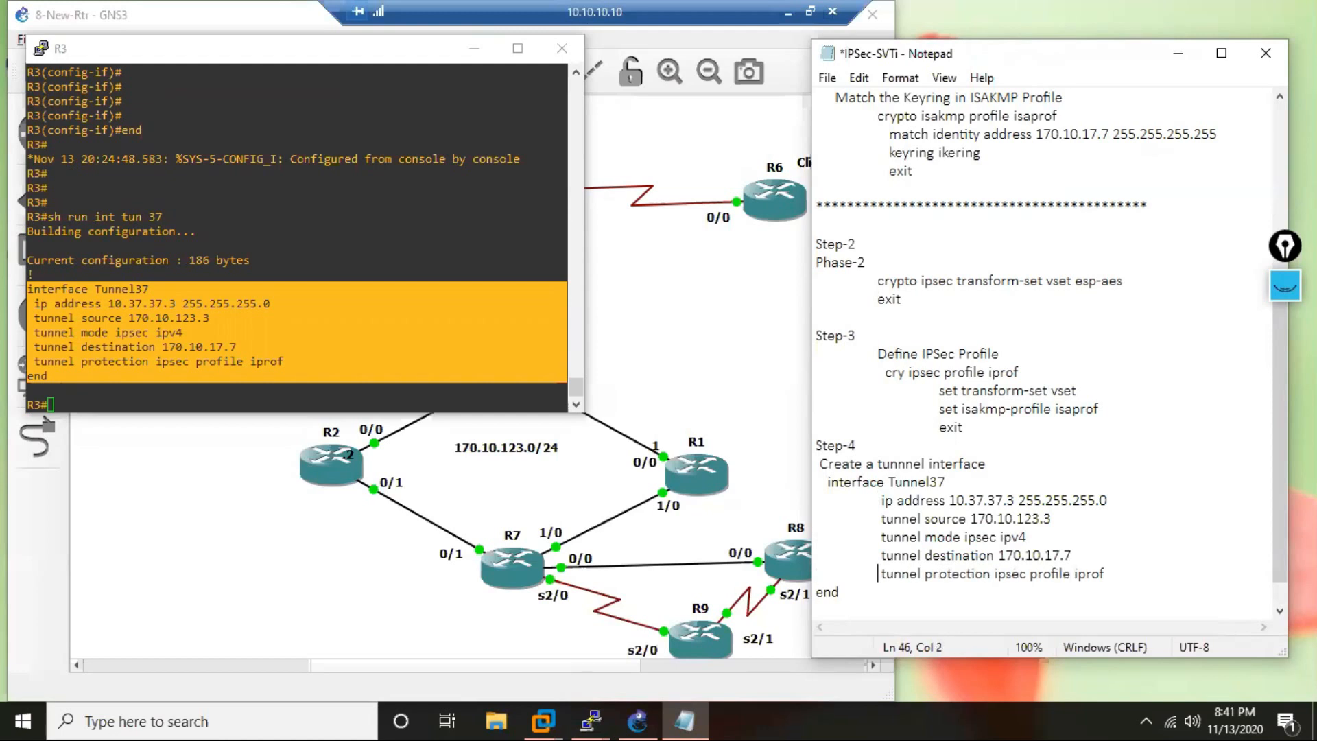
key(Down)
key(Home)
key(Tab)
Duplicate the whole R3 section, from its heading through the Tunnel37 end line, below the original after some blank lines.
key(Return)
key(Return)
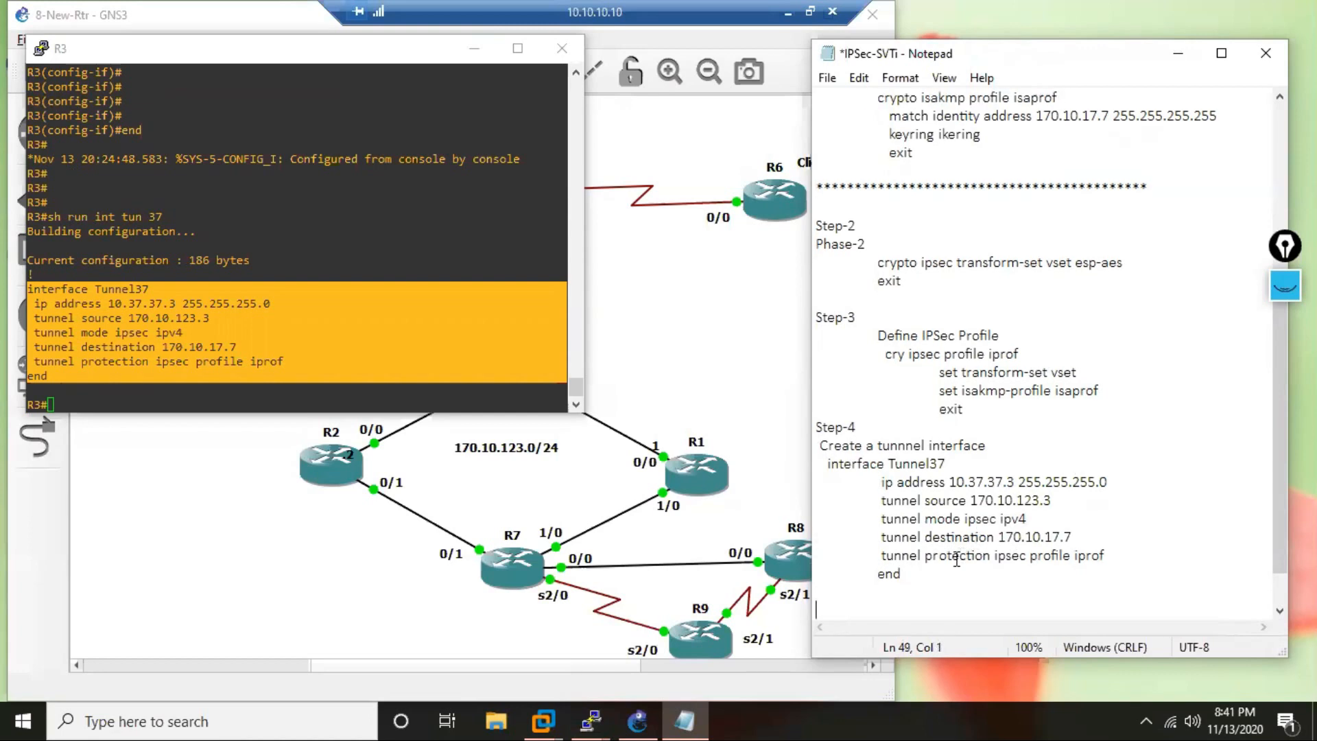
drag(914, 576, 807, 238)
right_click(836, 375)
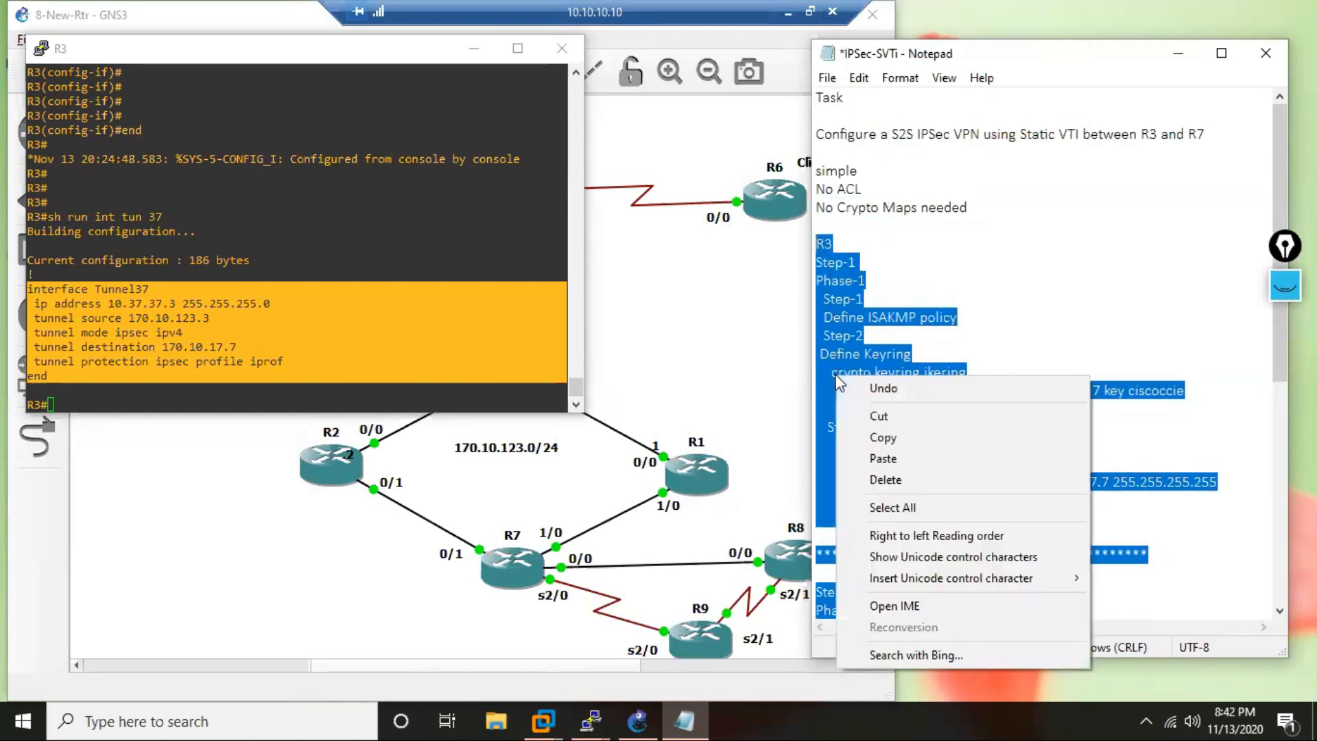
click(901, 444)
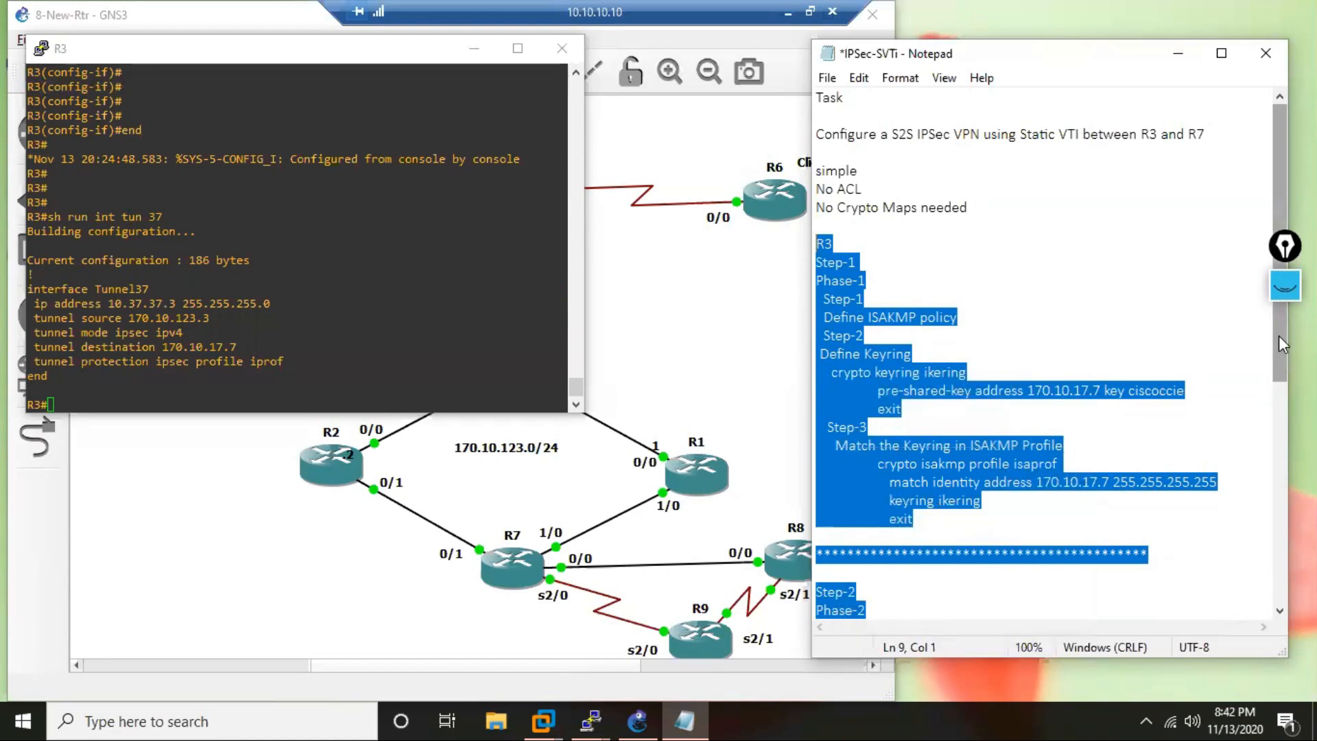
drag(1281, 345, 1281, 583)
click(859, 556)
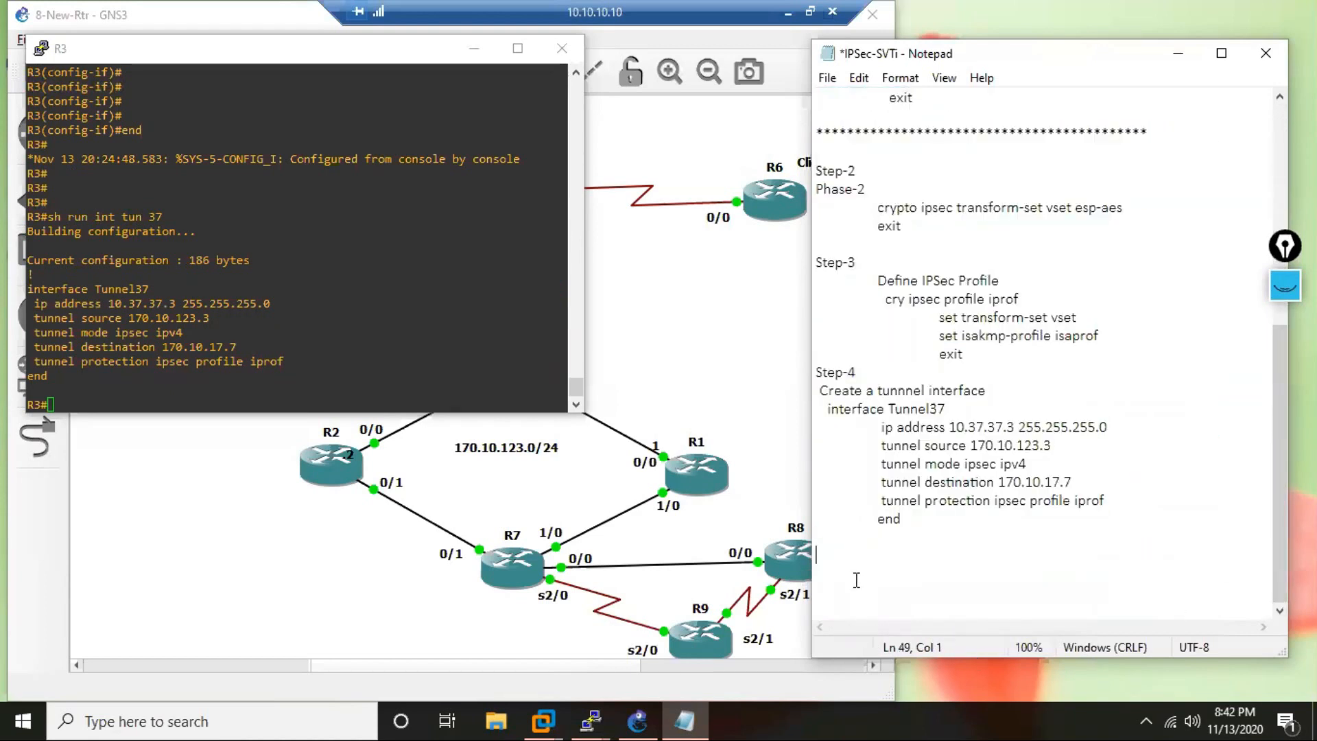
key(Return)
key(ctrl+v)
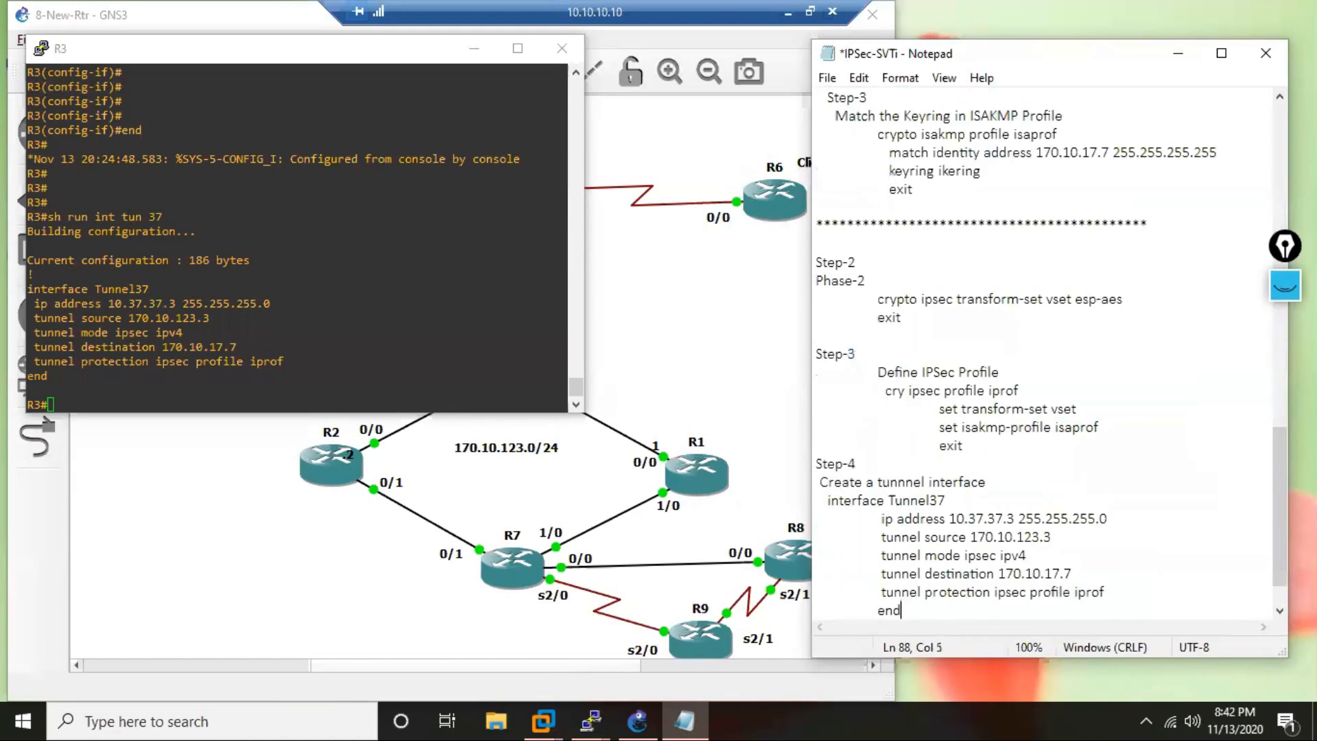
Change the heading of the duplicated section to R7.
scroll(846, 571, up, 7)
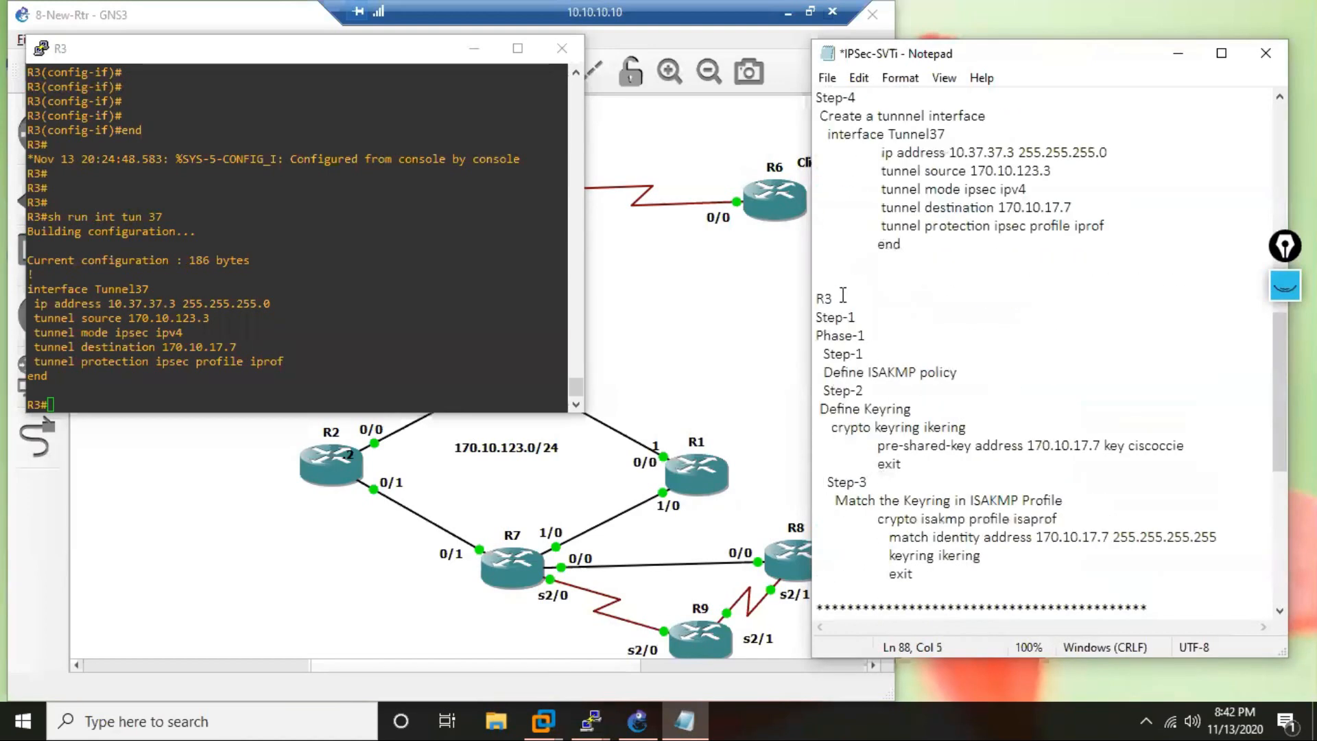
key(BackSpace)
text(7)
Set the peer address in the R7 section's pre-shared-key line to 170.10.123.3.
click(1101, 445)
key(BackSpace)
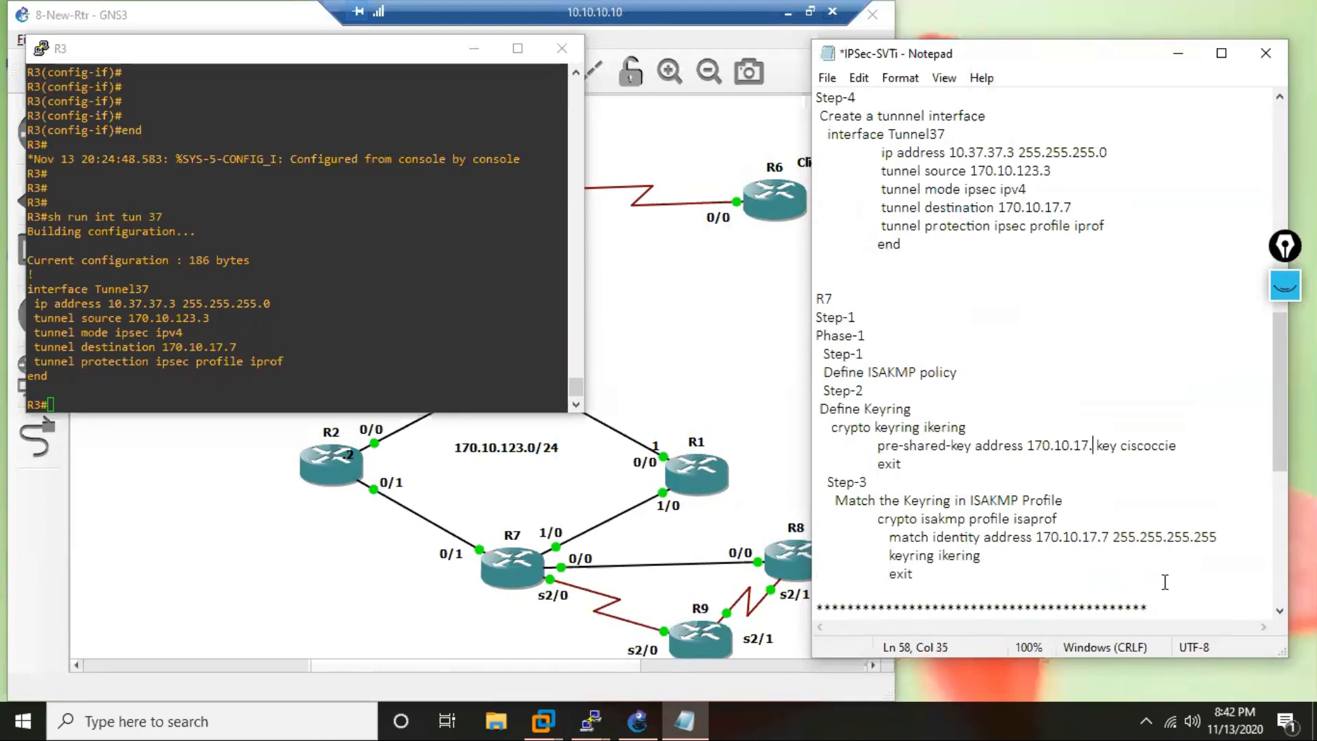
key(BackSpace)
key(BackSpace)
key(BackSpace)
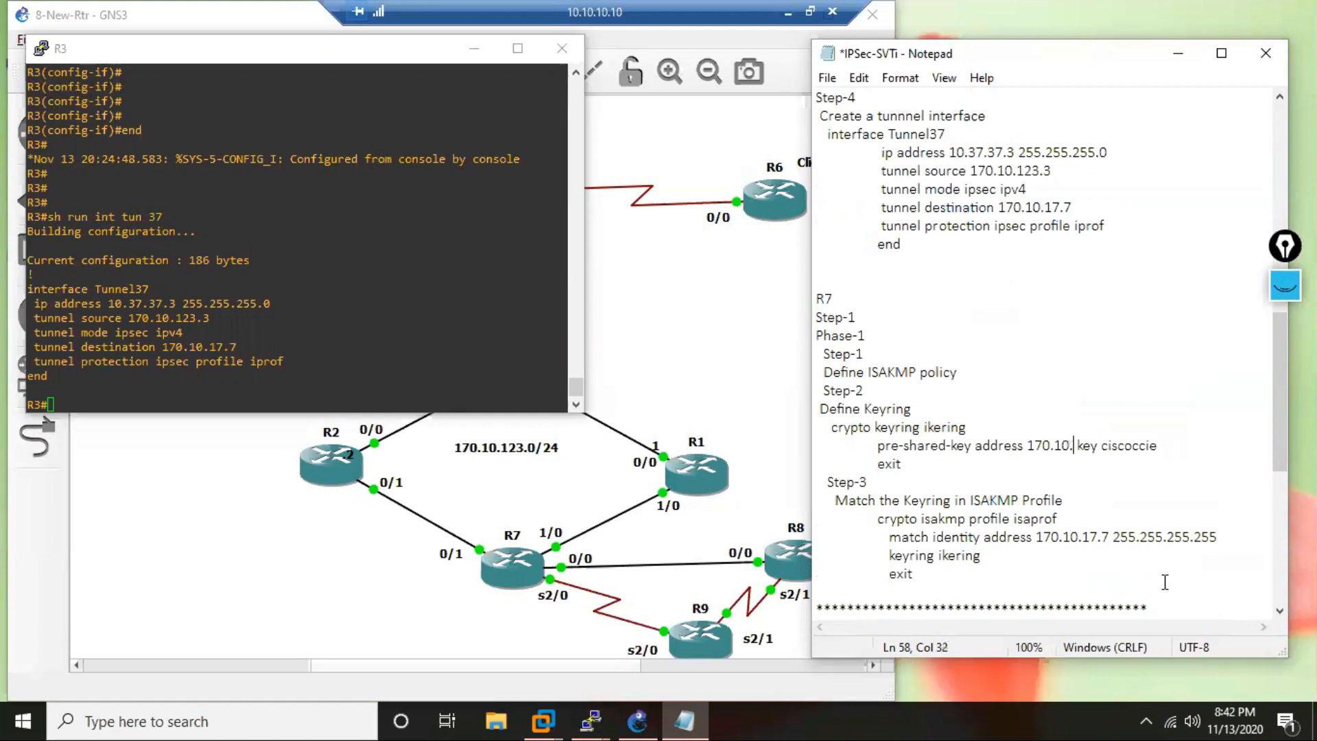
text(123.3)
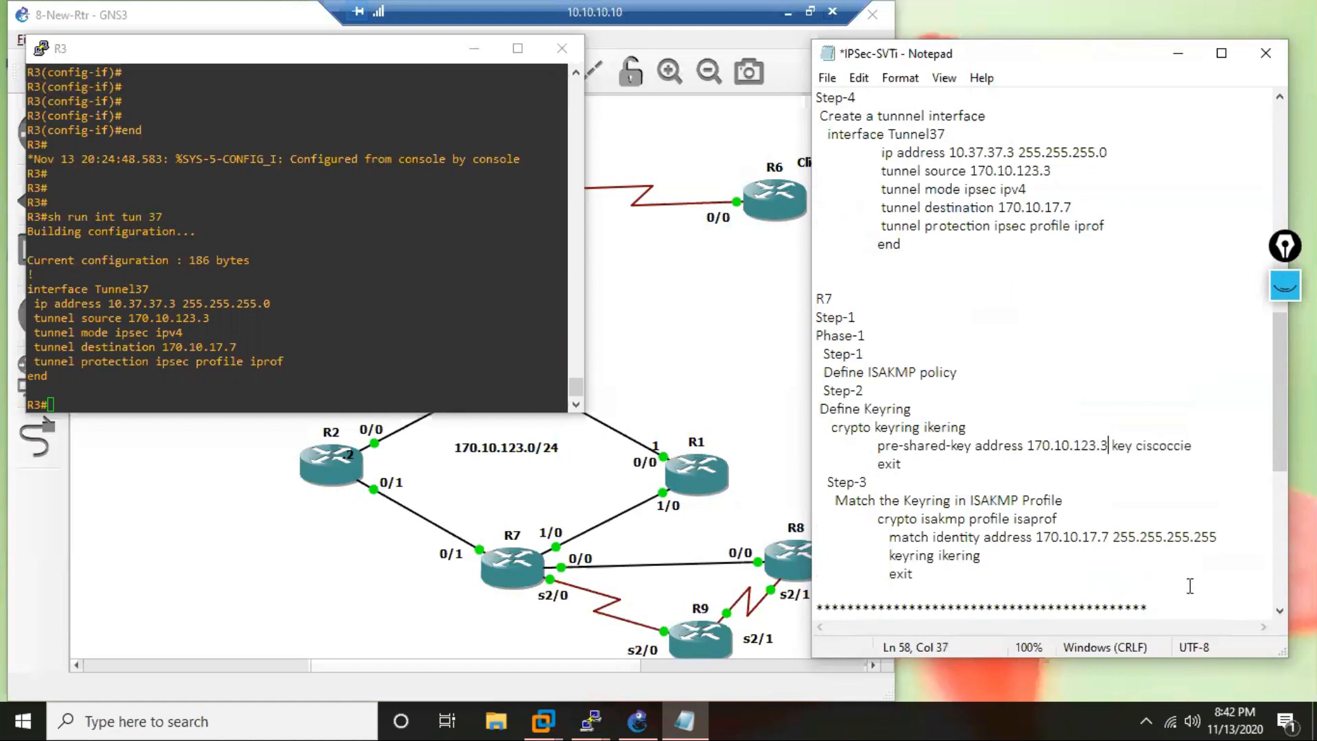
Set the match identity address in the R7 section's ISAKMP profile to 170.10.123.3.
click(1109, 536)
key(BackSpace)
key(BackSpace)
key(BackSpace)
key(BackSpace)
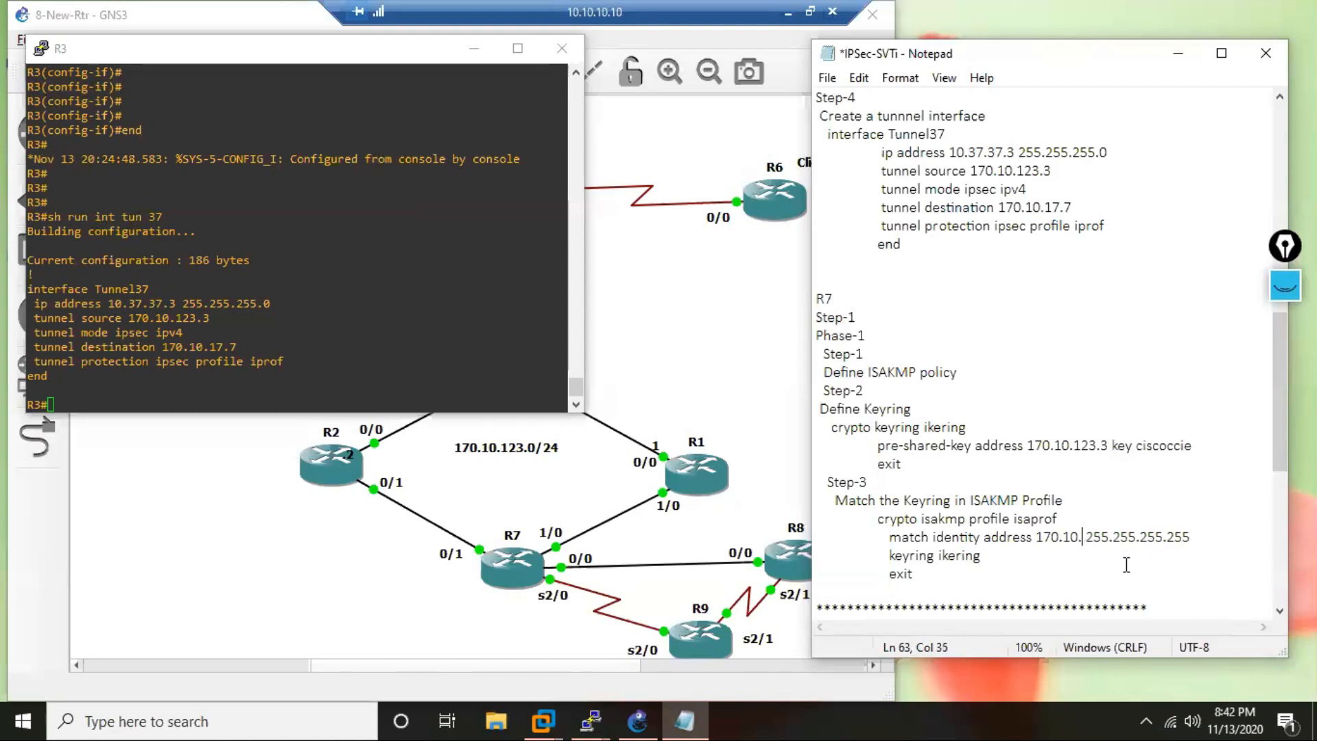
text(123)
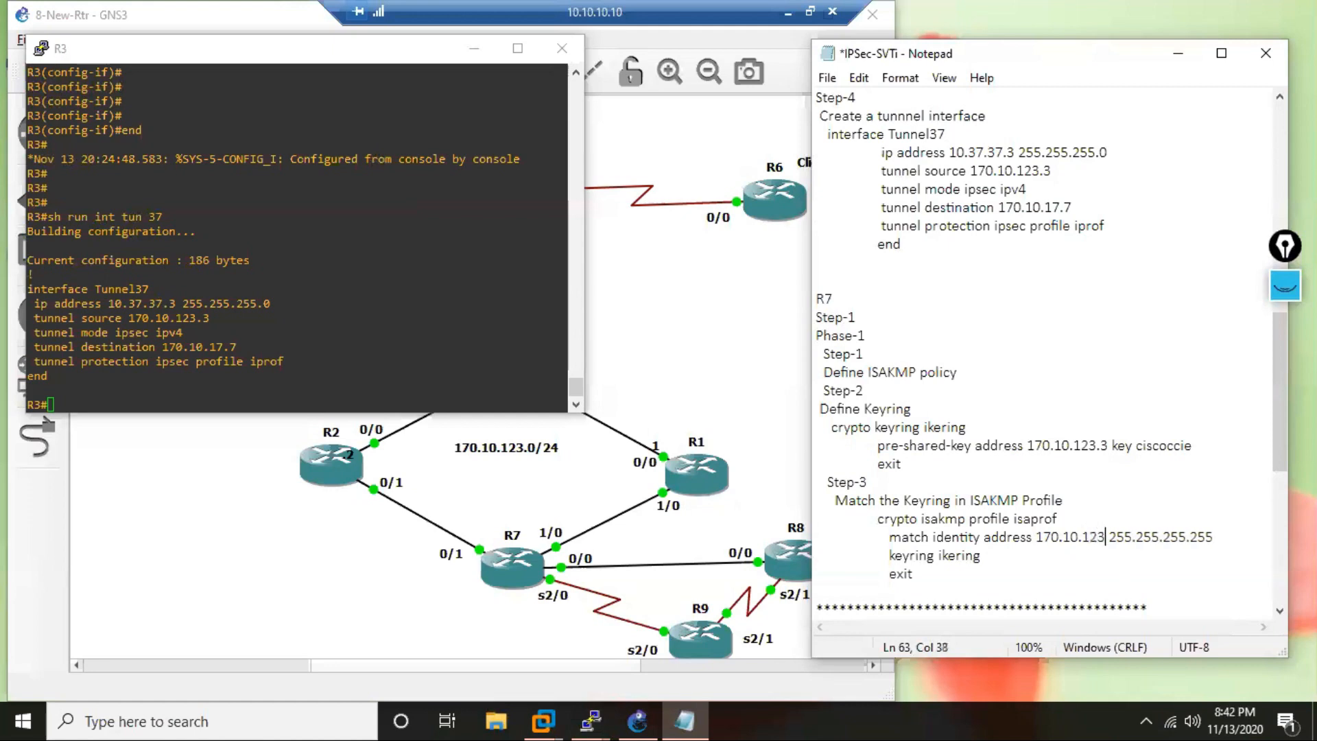
text(.3)
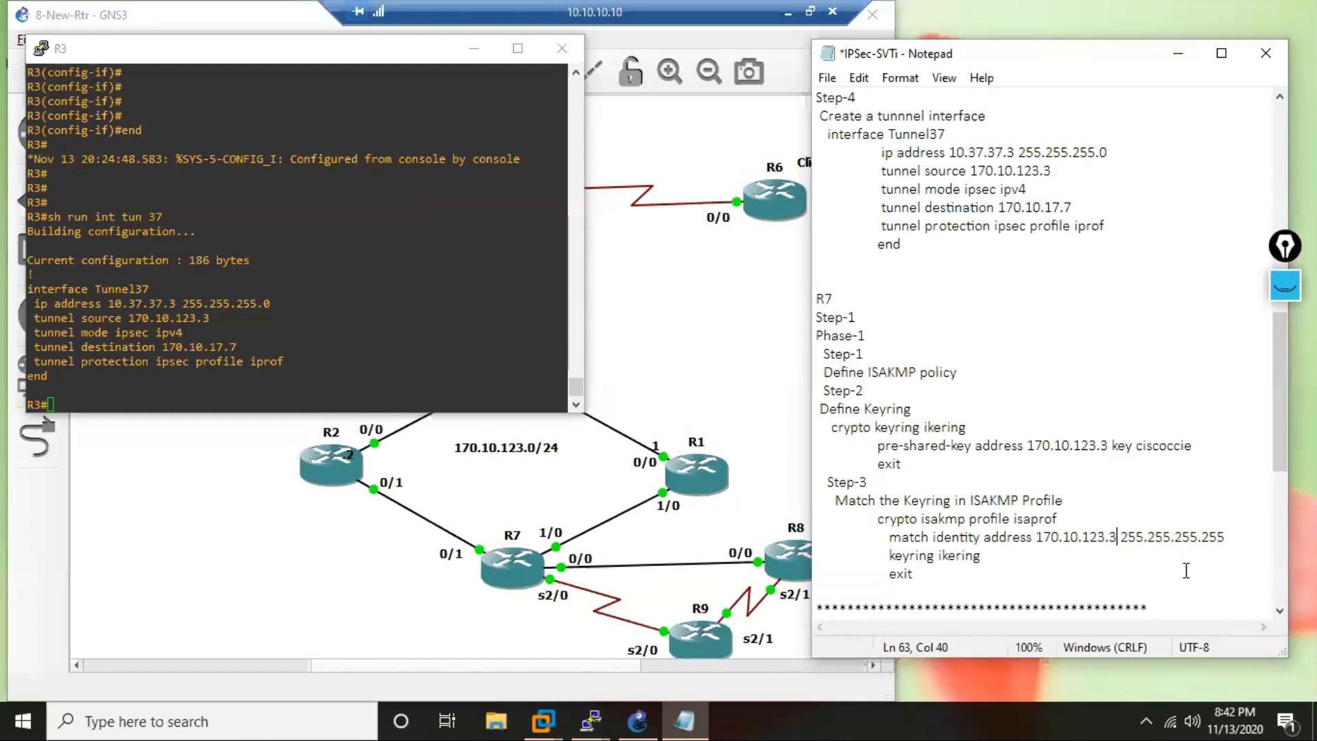
In the R7 section's Tunnel37 block, set the IP address to 10.37.37.7 and the tunnel source to 170.10.17.7.
drag(1280, 392, 1279, 499)
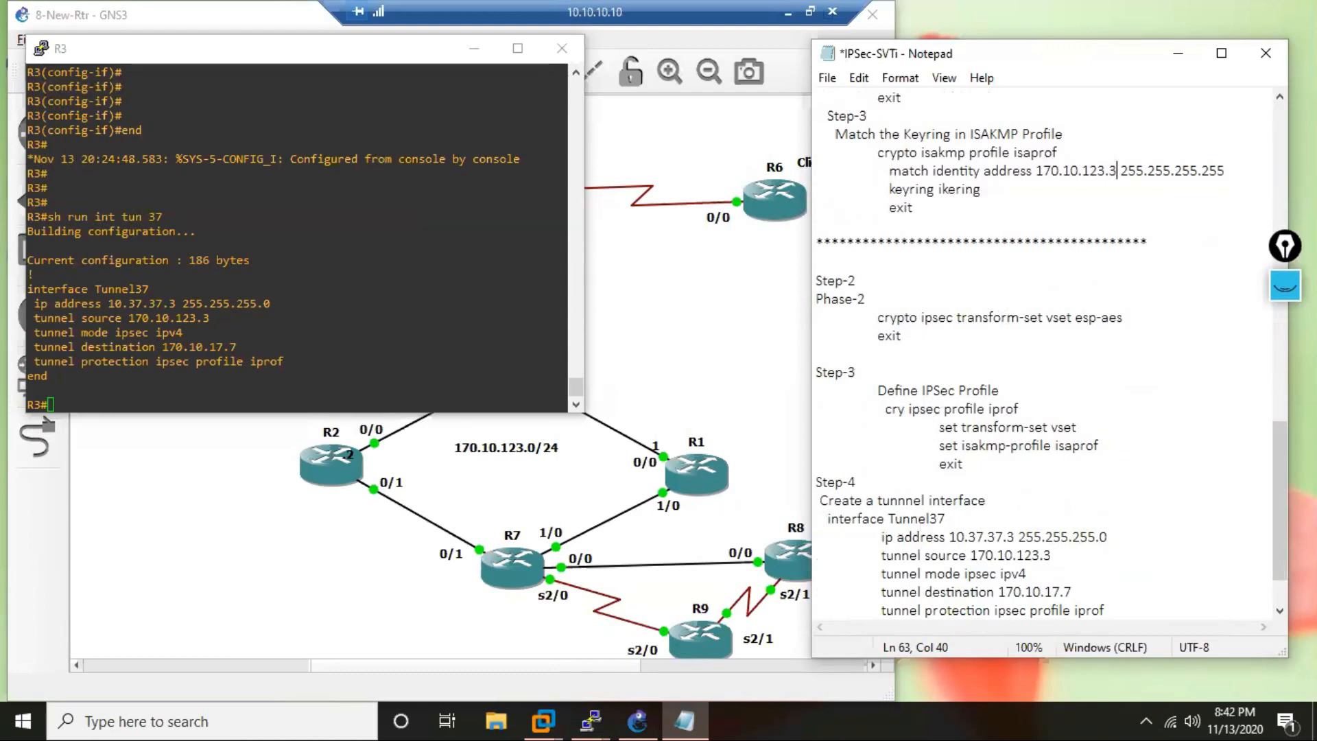
drag(1279, 549, 1280, 572)
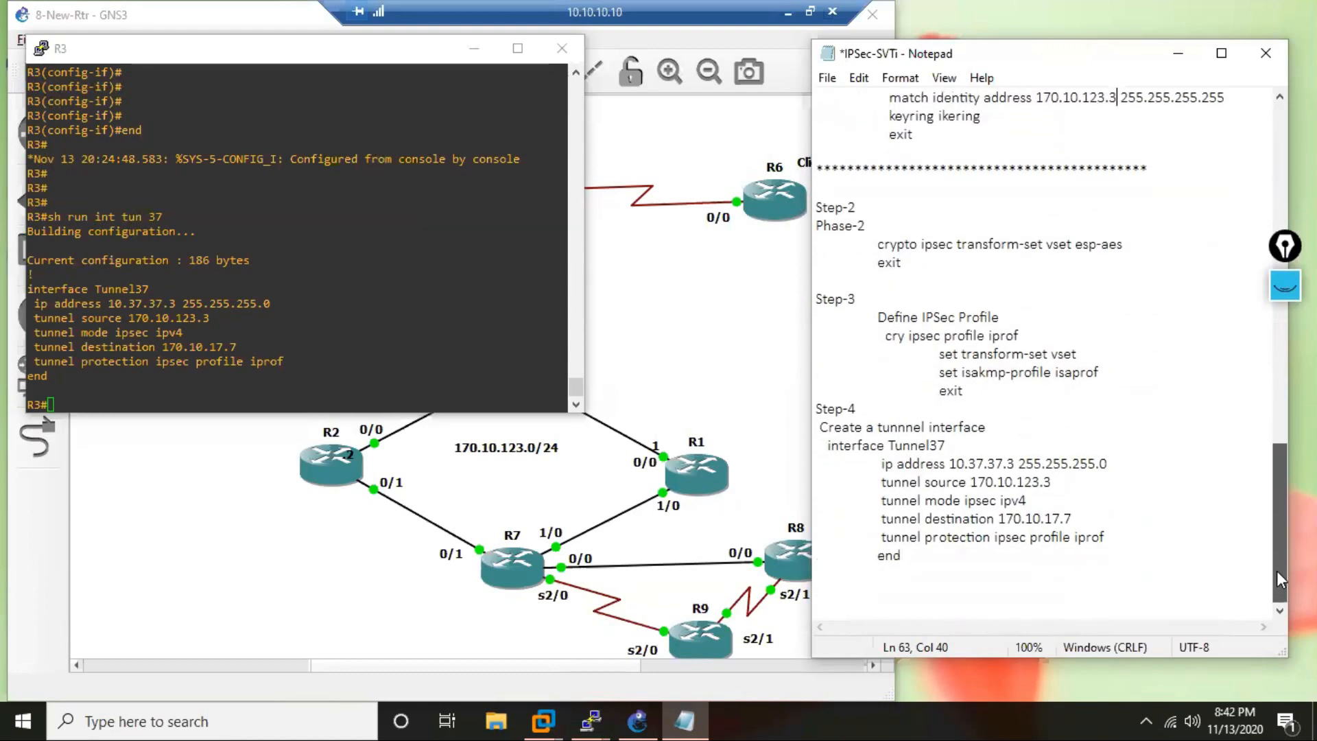
click(1016, 463)
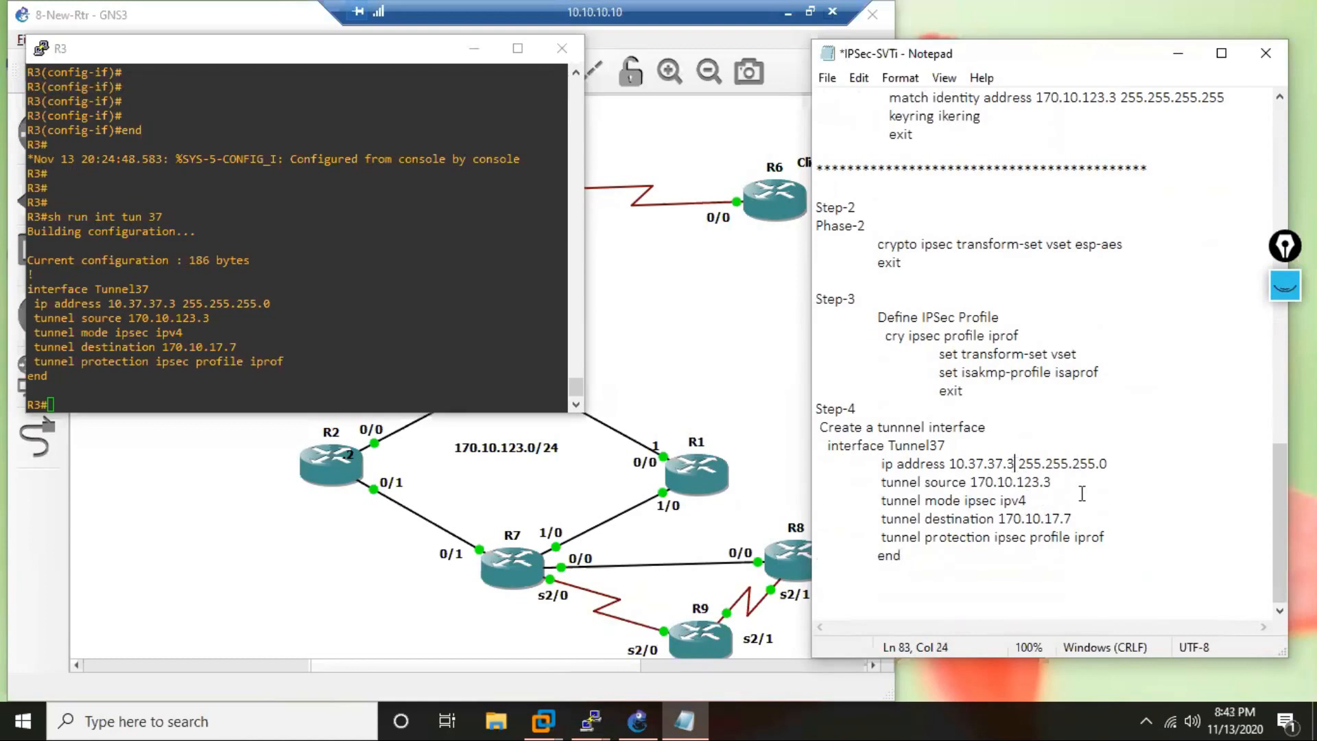
key(BackSpace)
text(7)
click(1052, 483)
key(BackSpace)
key(BackSpace)
key(BackSpace)
key(BackSpace)
text(7.7)
Set the tunnel destination in the R7 section's Tunnel37 block to 170.10.123.3.
click(1072, 519)
key(BackSpace)
key(BackSpace)
key(BackSpace)
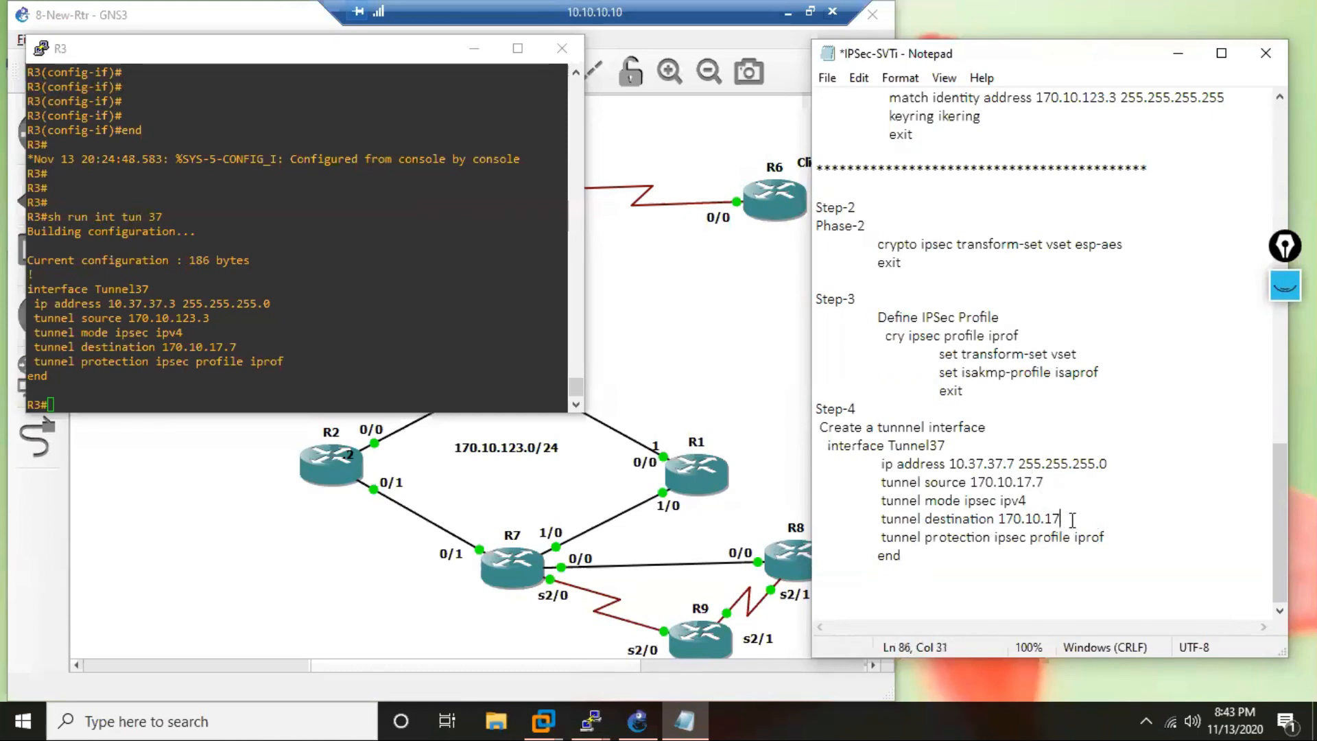
text(23.3)
Switch to R7's console, enter global configuration mode and create ISAKMP policy 37.
scroll(1020, 403, up, 3)
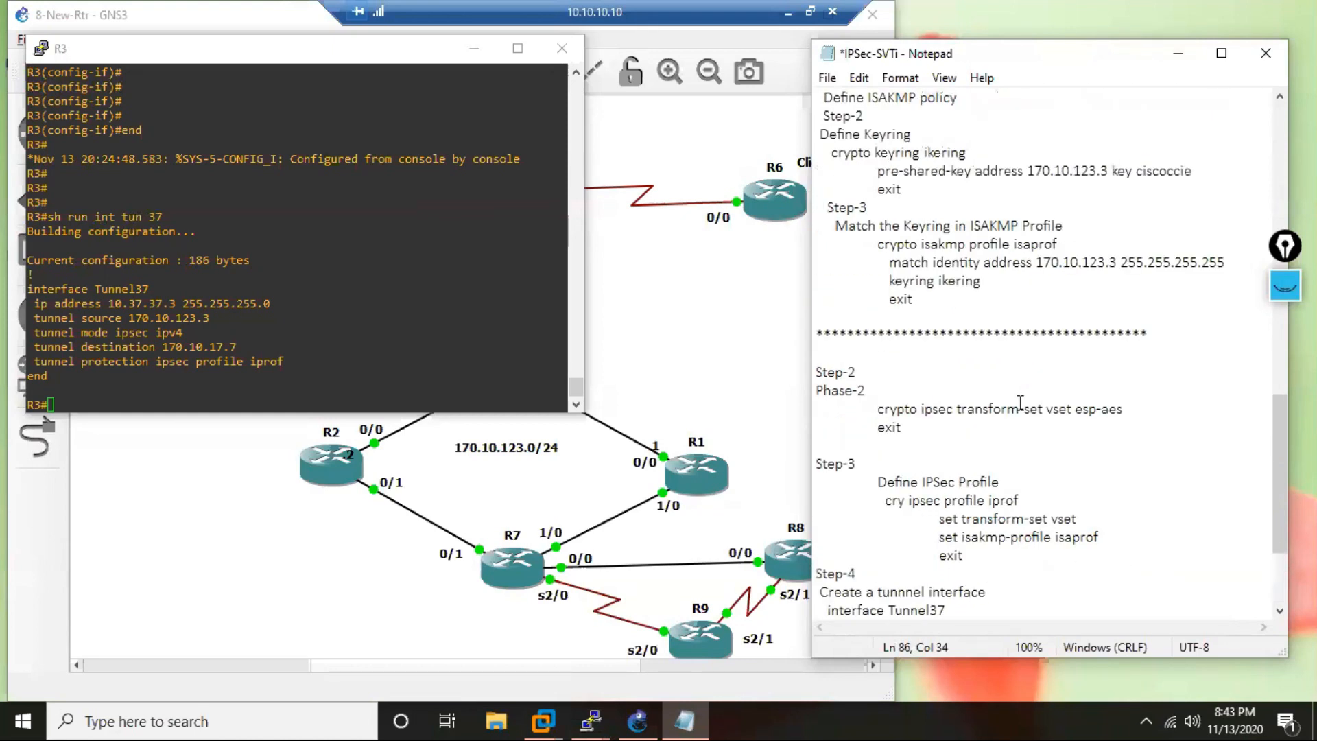
scroll(1022, 376, up, 2)
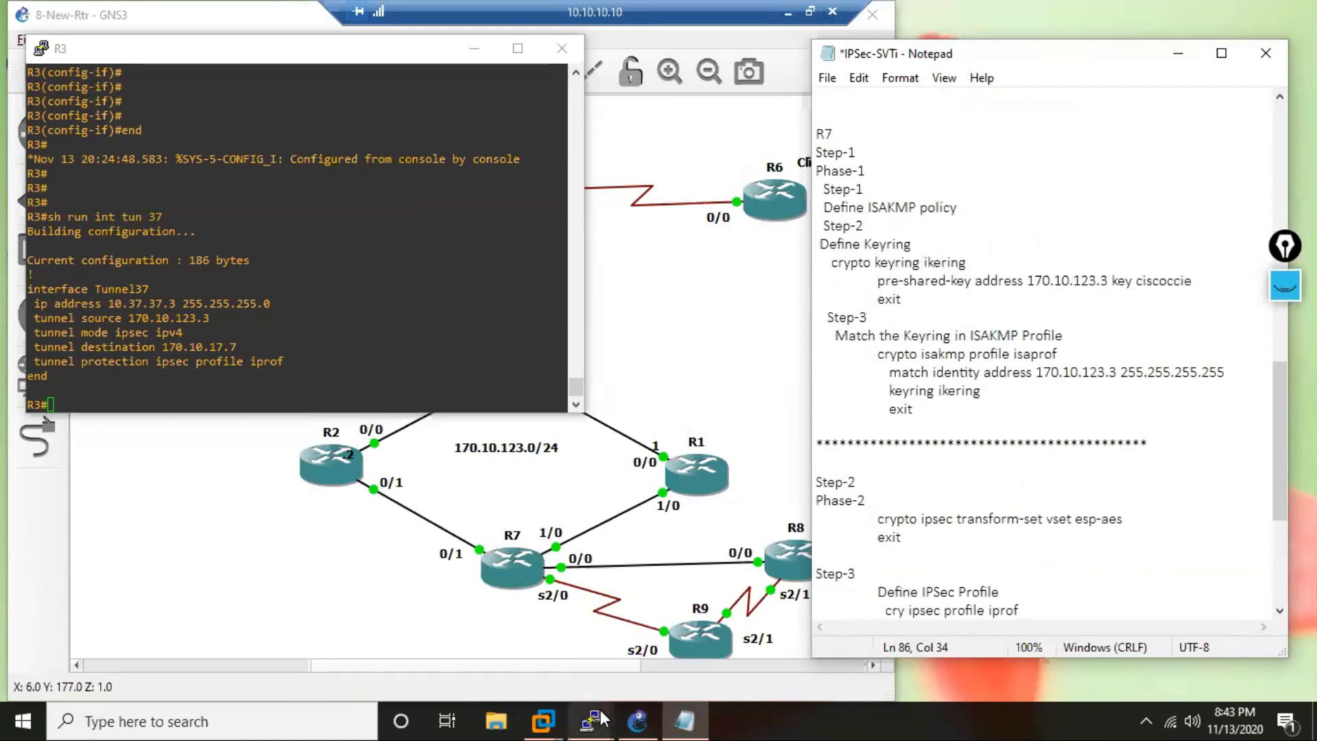
mouse_move(594, 717)
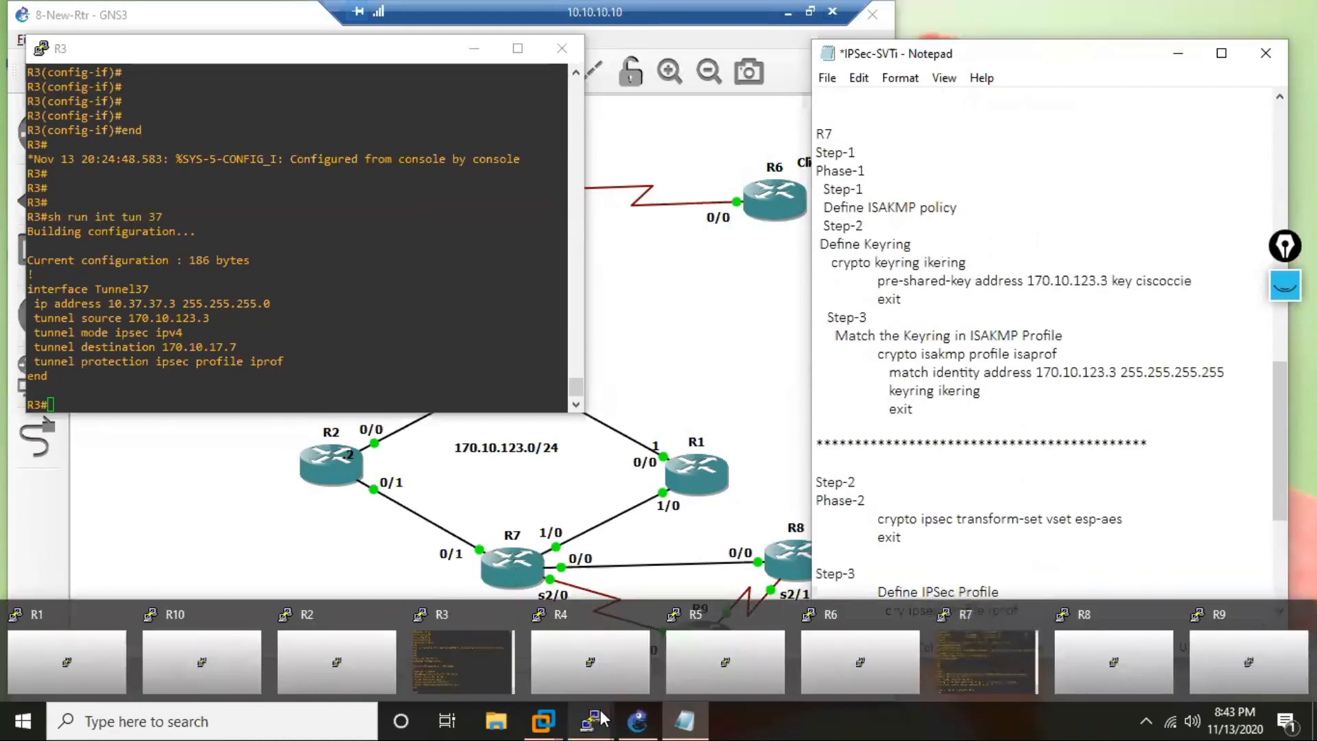
click(994, 662)
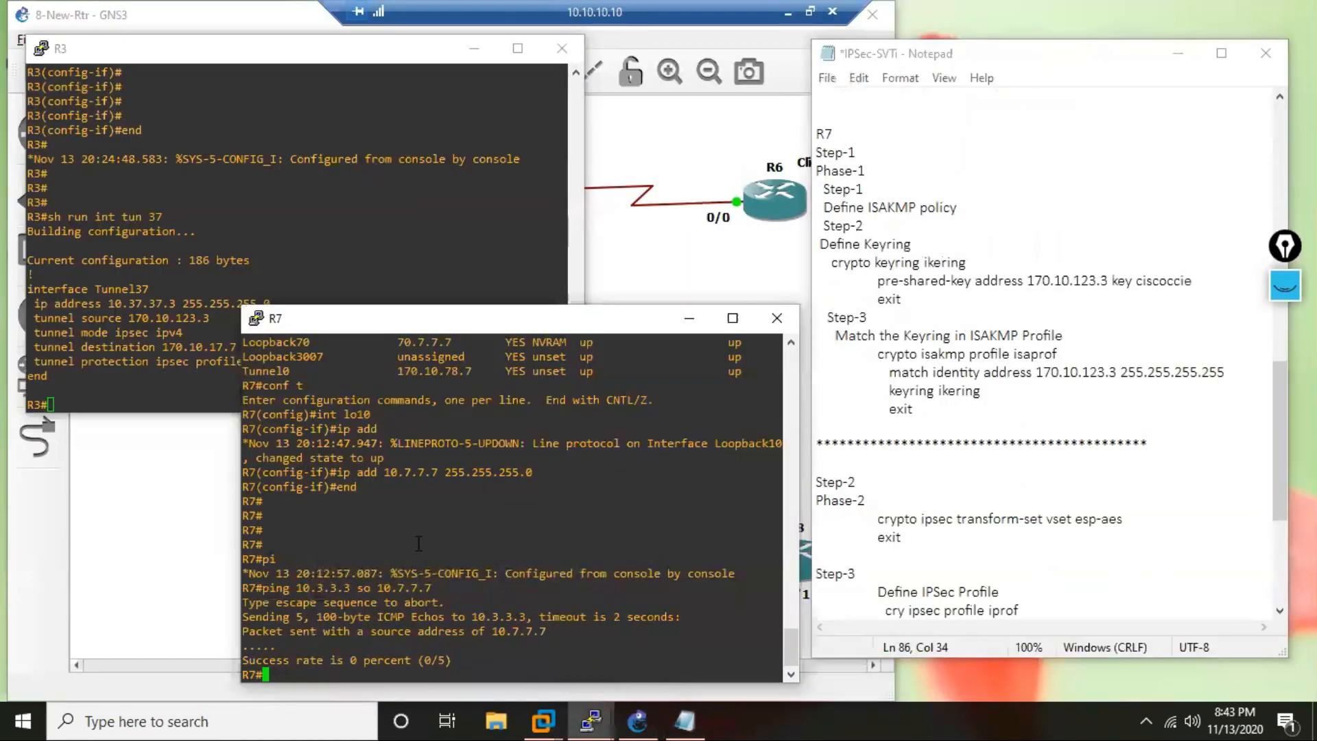
key(Return)
key(Return)
key(Return)
key(Return)
key(Return)
key(Return)
key(Return)
key(Return)
key(Return)
key(Return)
key(Return)
key(Return)
key(Return)
key(Return)
key(Return)
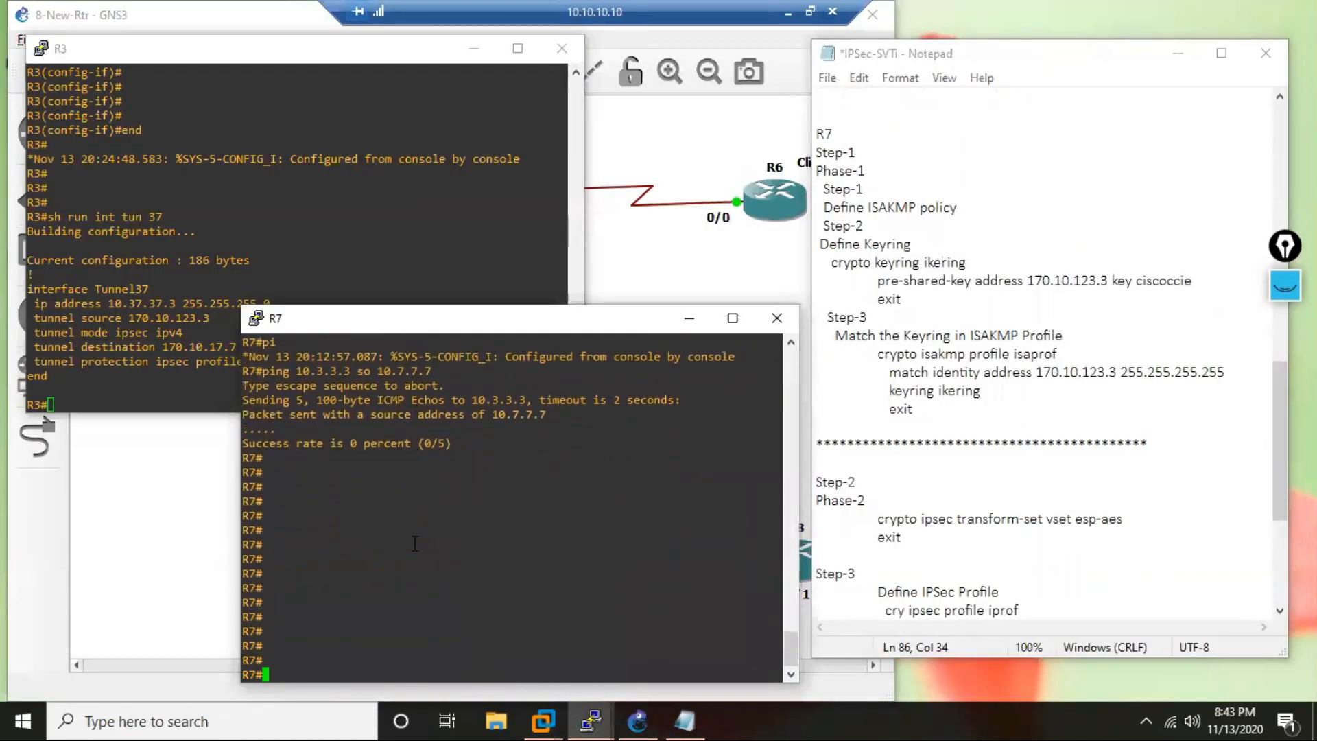
text(c)
key(Return)
text(cry isa pol 37)
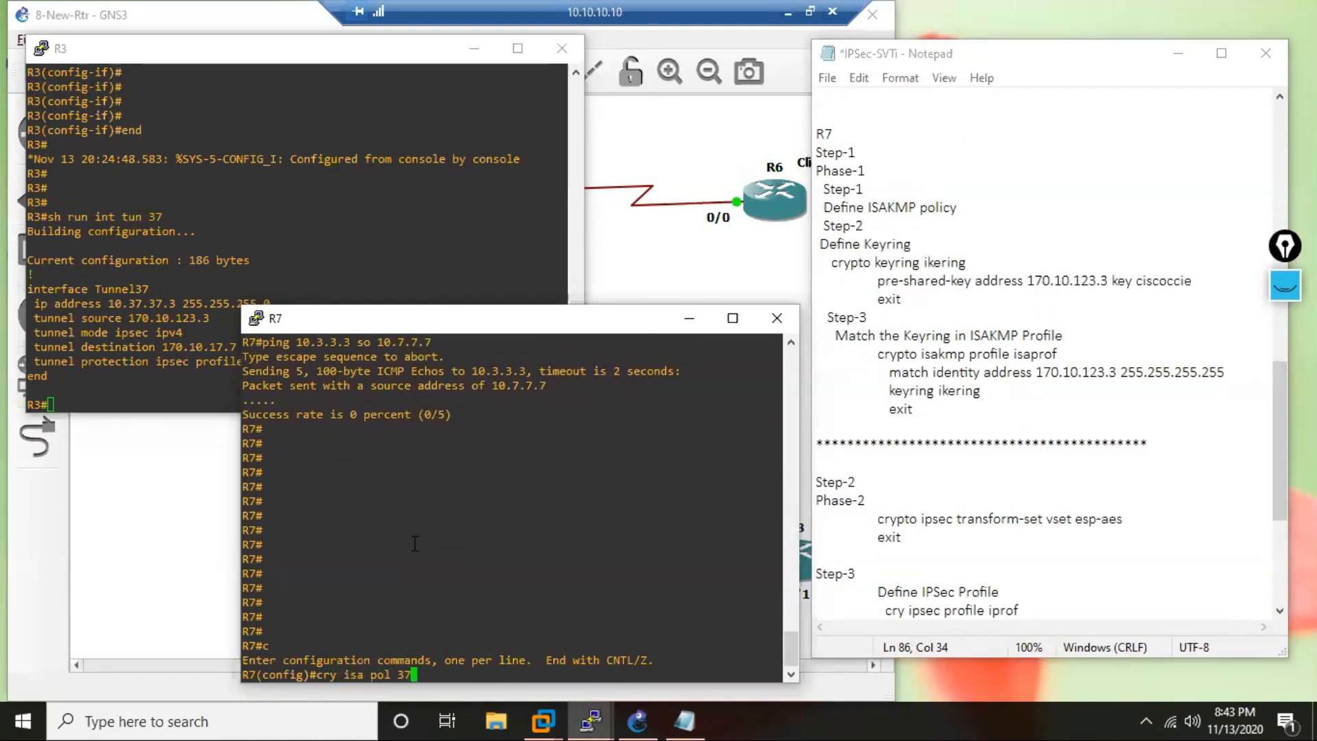
key(Return)
Set ISAKMP policy 37 on R7 to pre-shared authentication and Diffie-Hellman group 5.
text(authen)
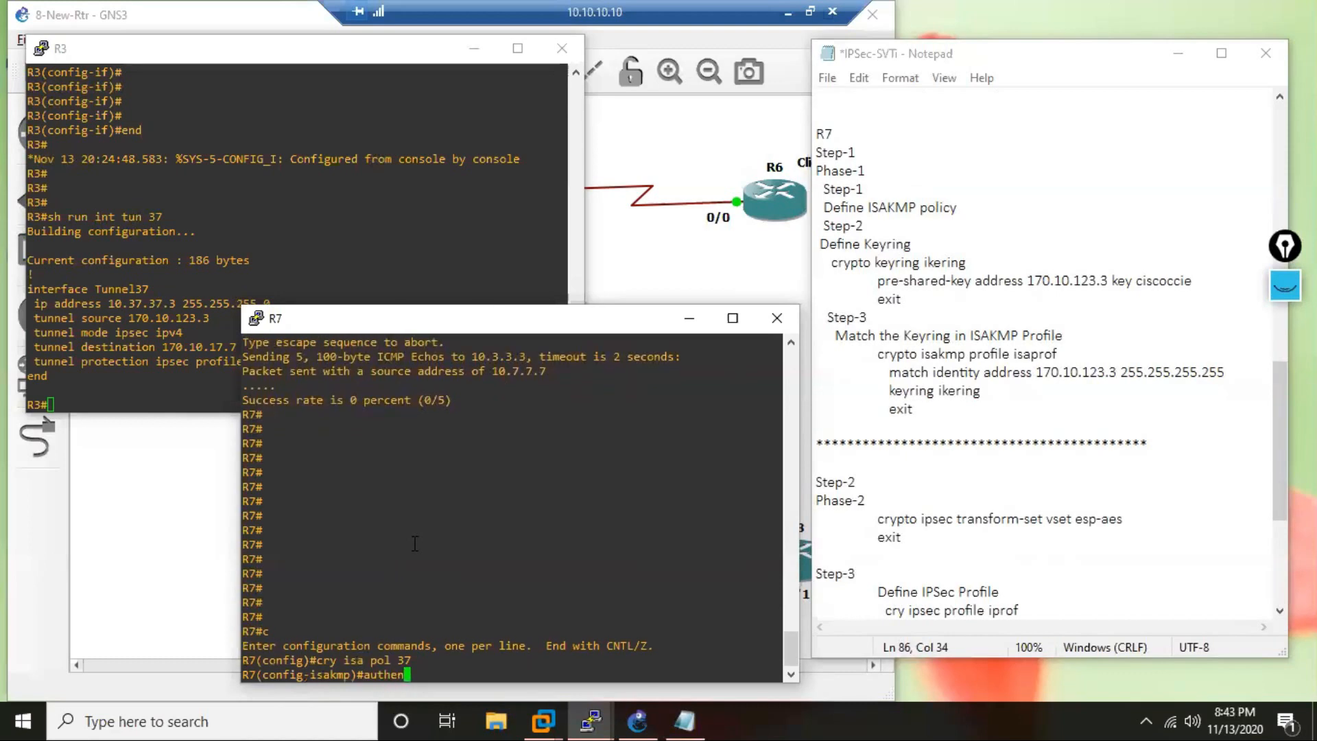
text( pre)
key(Return)
text(gr )
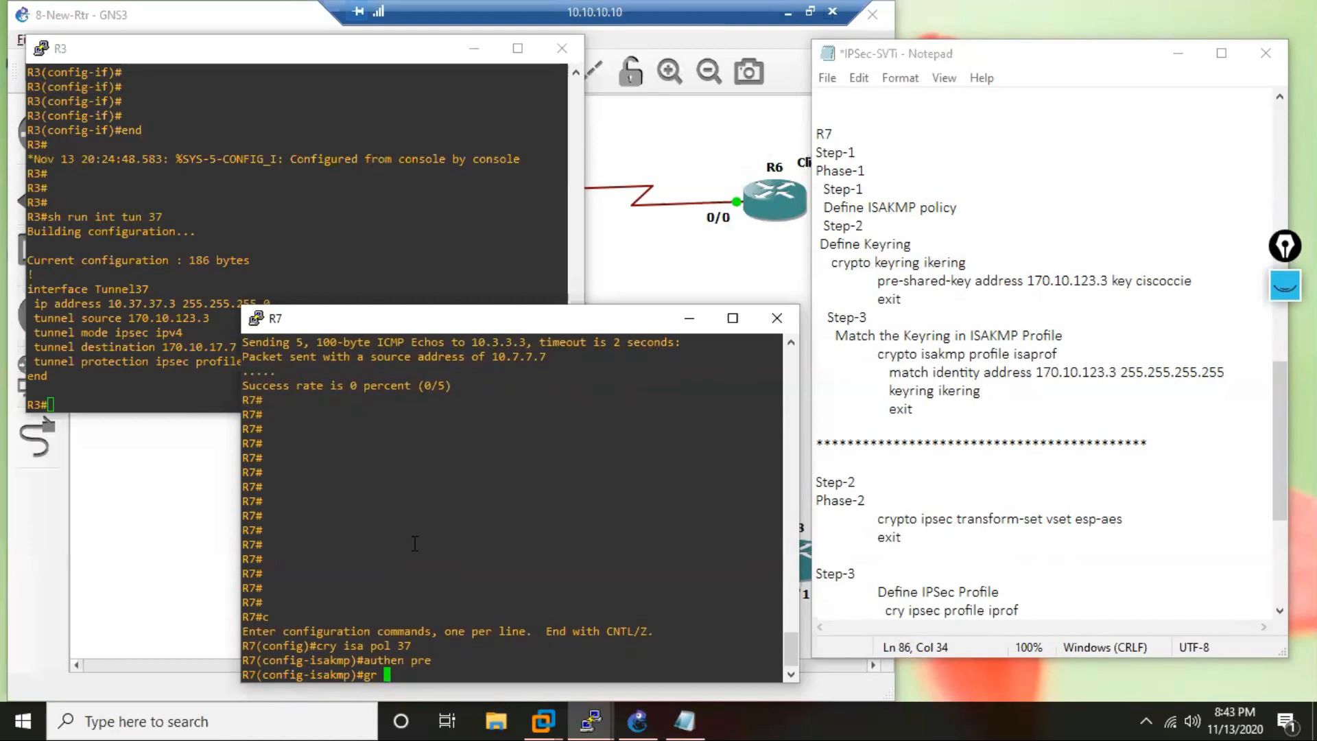
text(5)
key(Return)
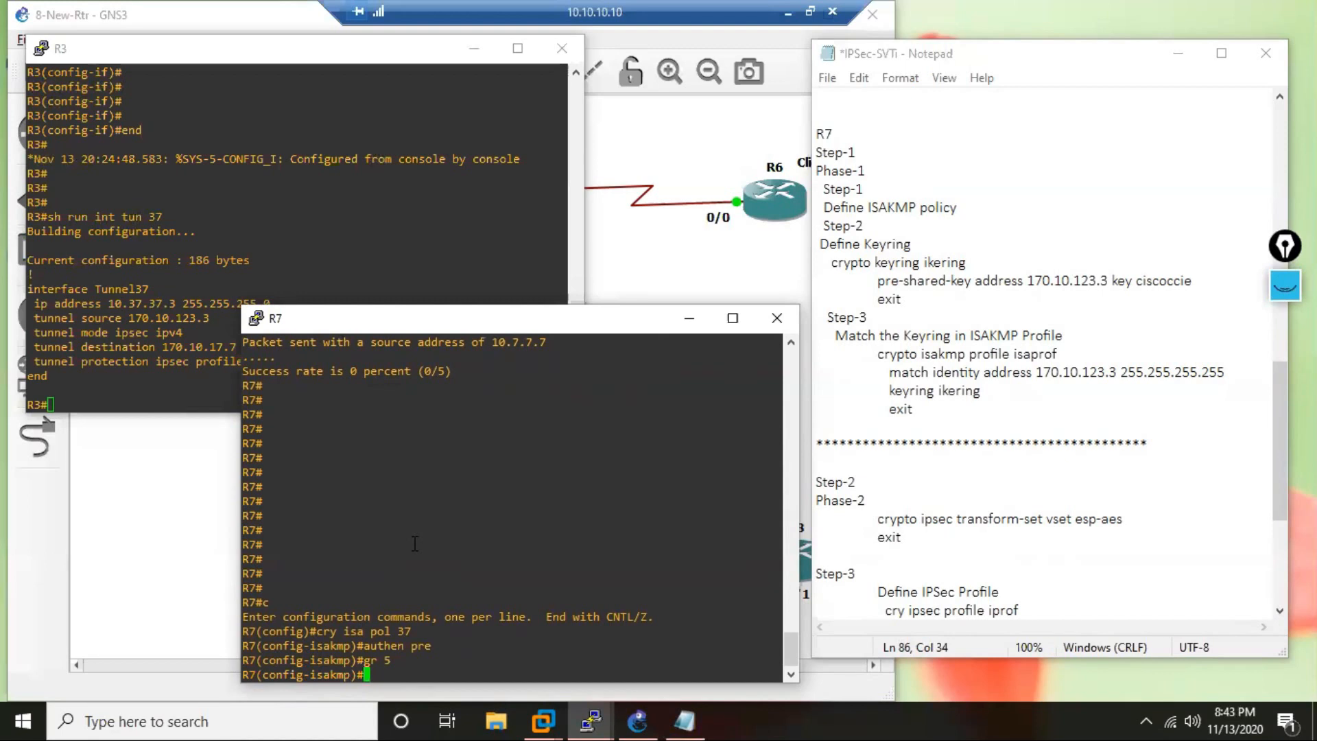
Set the encryption of R7's ISAKMP policy 37 to 3DES and its hash to MD5.
text(enc 3d)
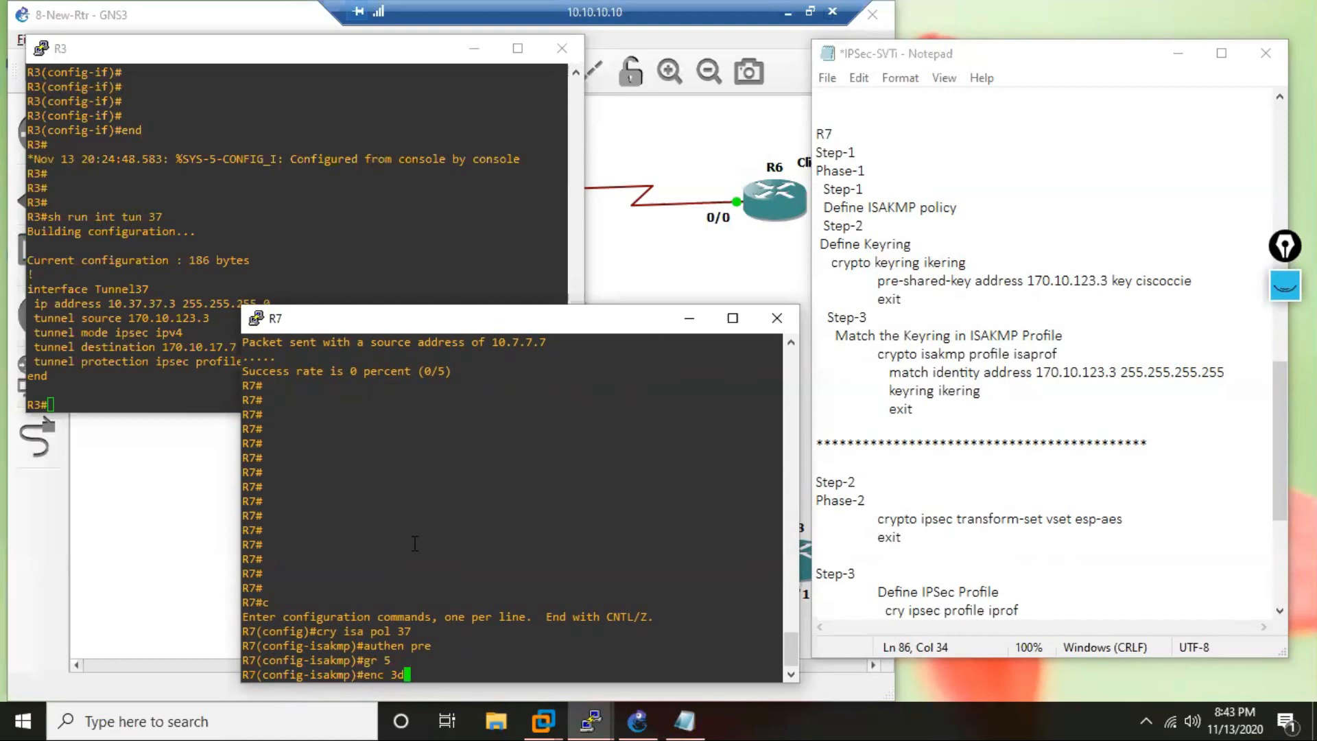
key(Return)
text(ha )
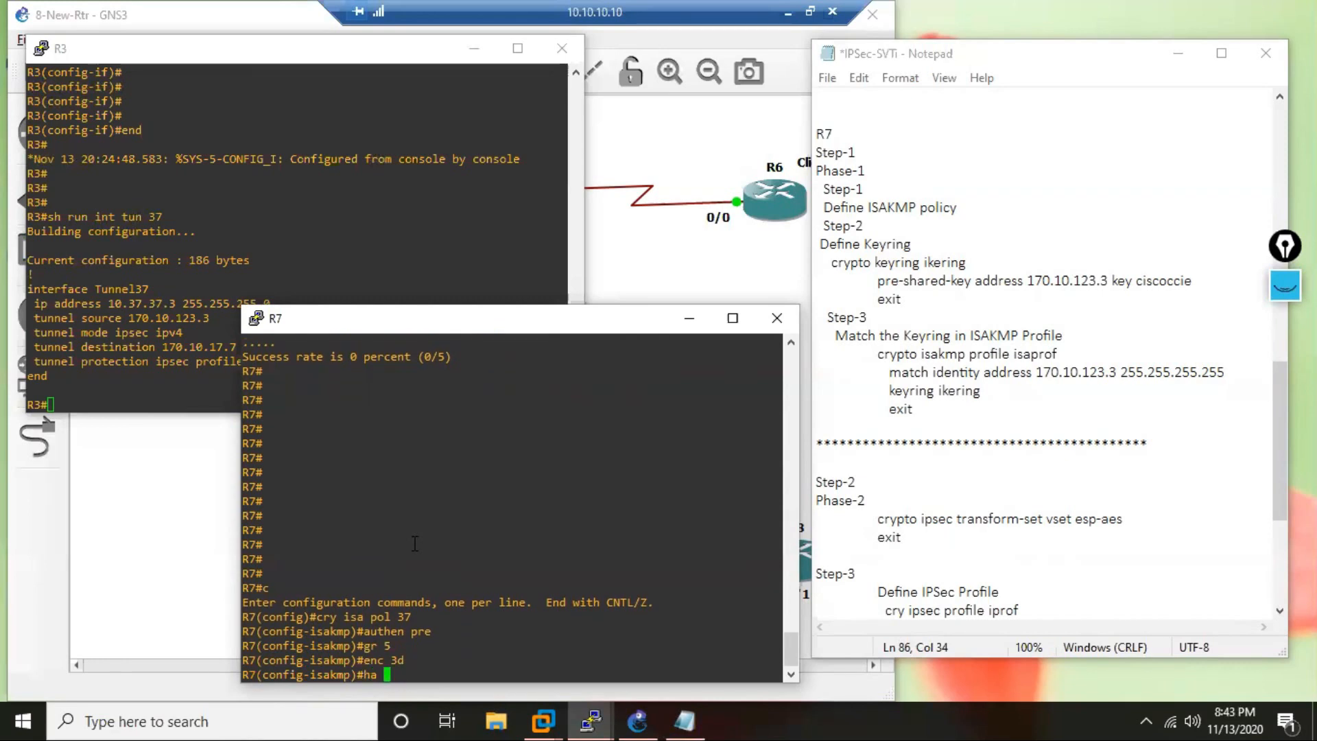
text(md)
key(Return)
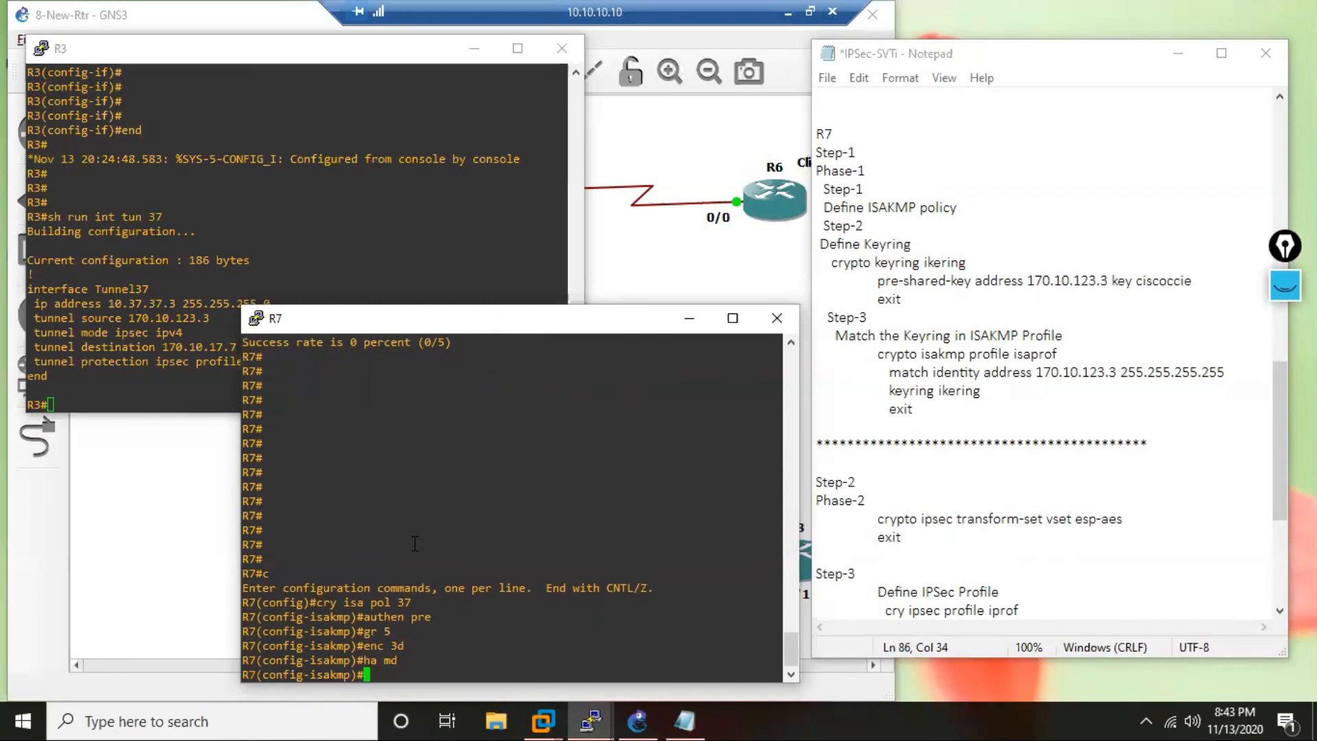
Set the lifetime of R7's ISAKMP policy 37 to 7200 seconds.
text(life 7200)
key(Return)
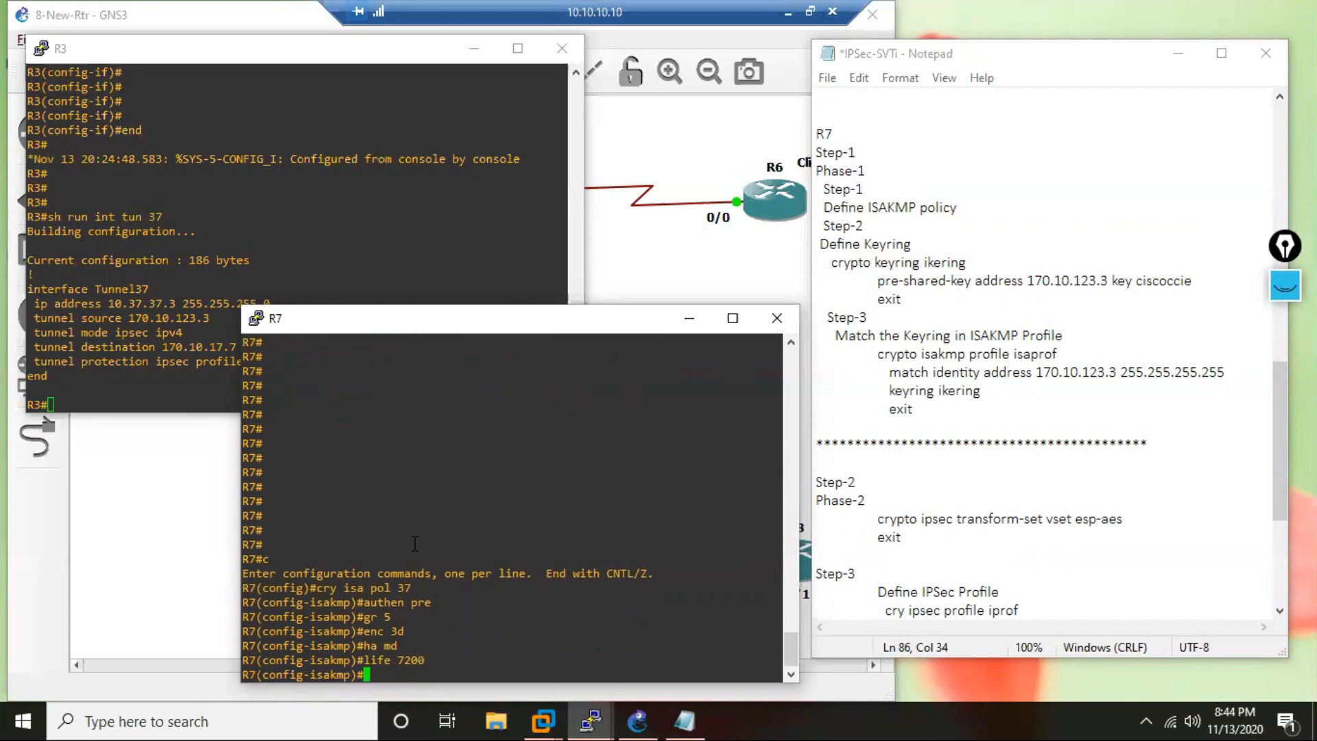
Exit ISAKMP policy configuration on R7 and return to global configuration mode.
key(Return)
key(Return)
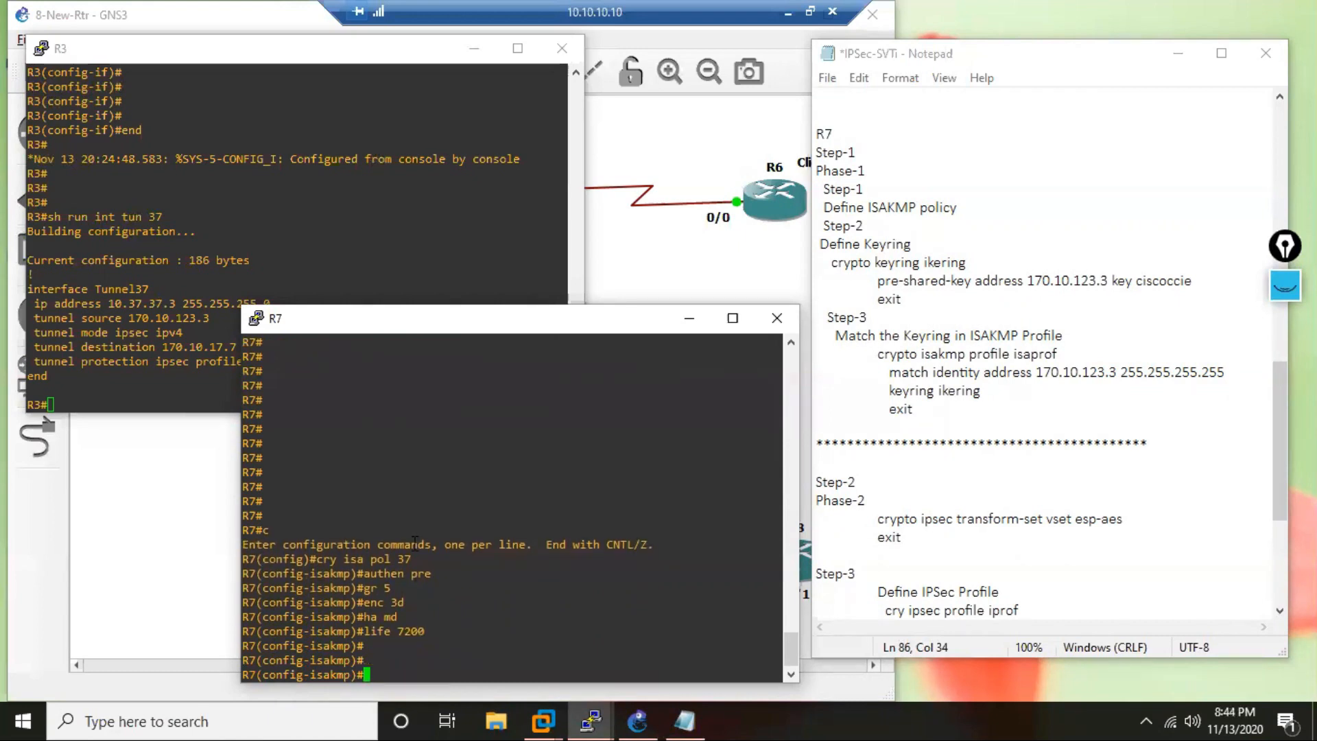
text(exit)
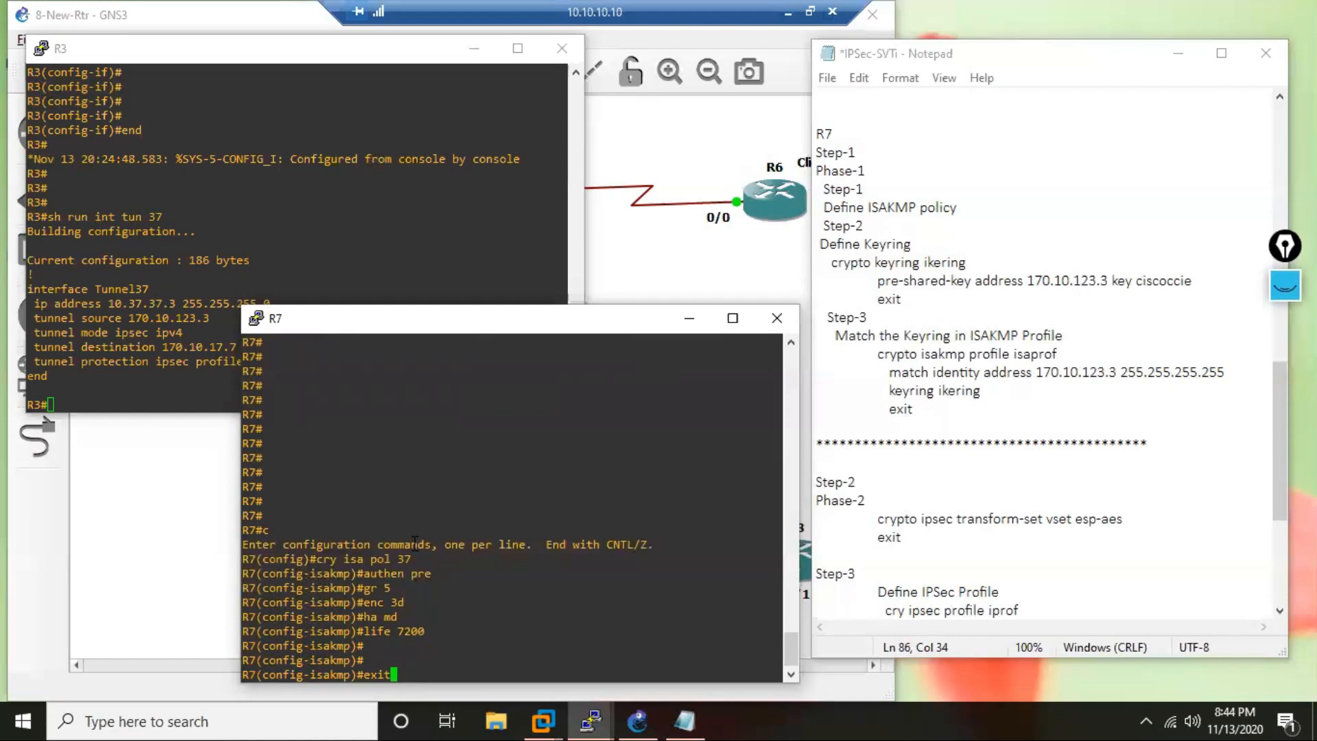
key(Return)
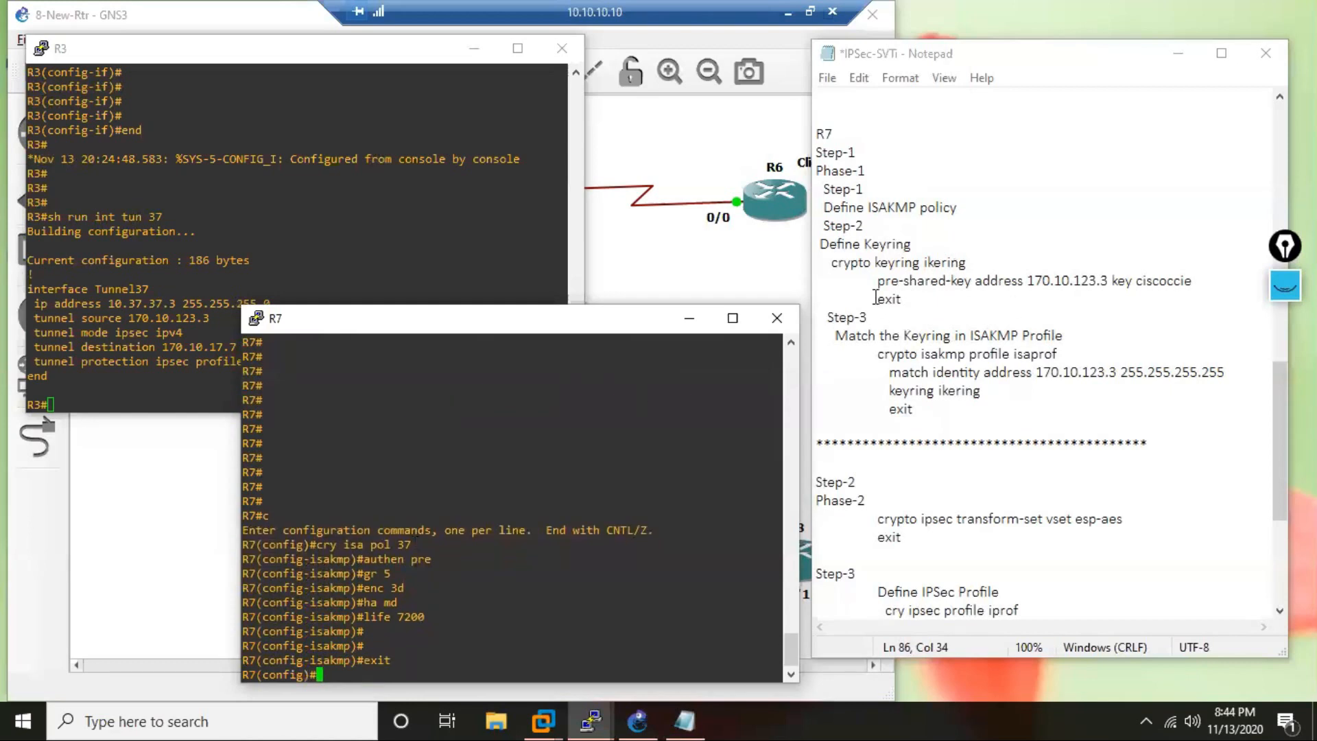
Copy the keyring block from the R7 notes and apply it on R7, creating keyring ikering with the pre-shared key for 170.10.123.3.
drag(831, 262, 906, 299)
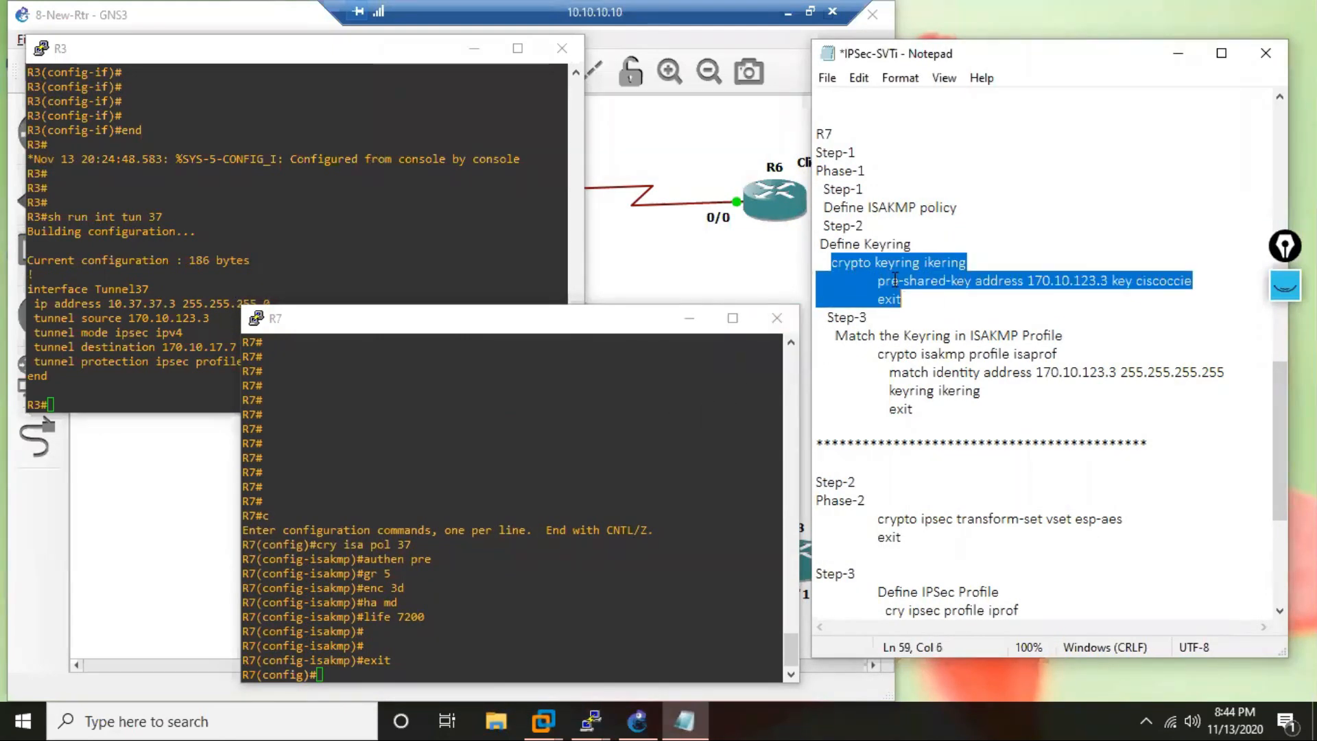
right_click(894, 280)
click(950, 343)
click(652, 518)
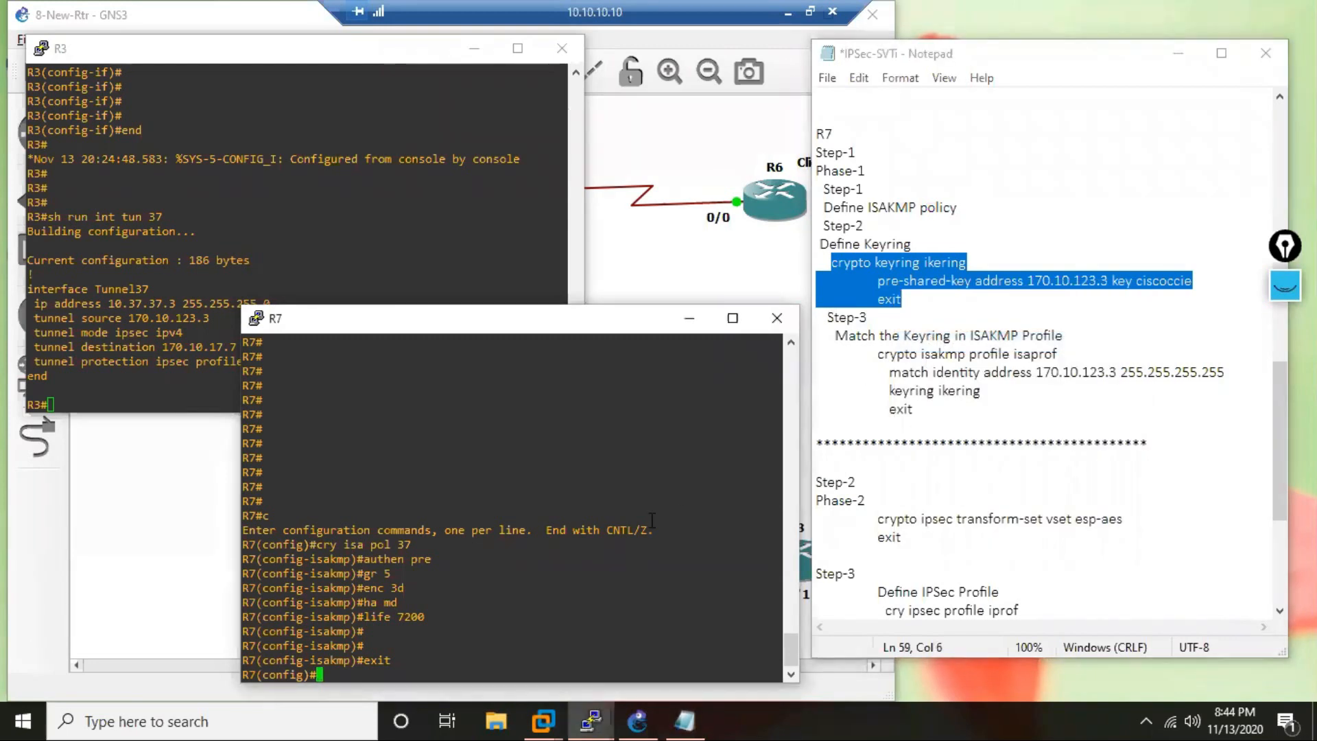
right_click(627, 497)
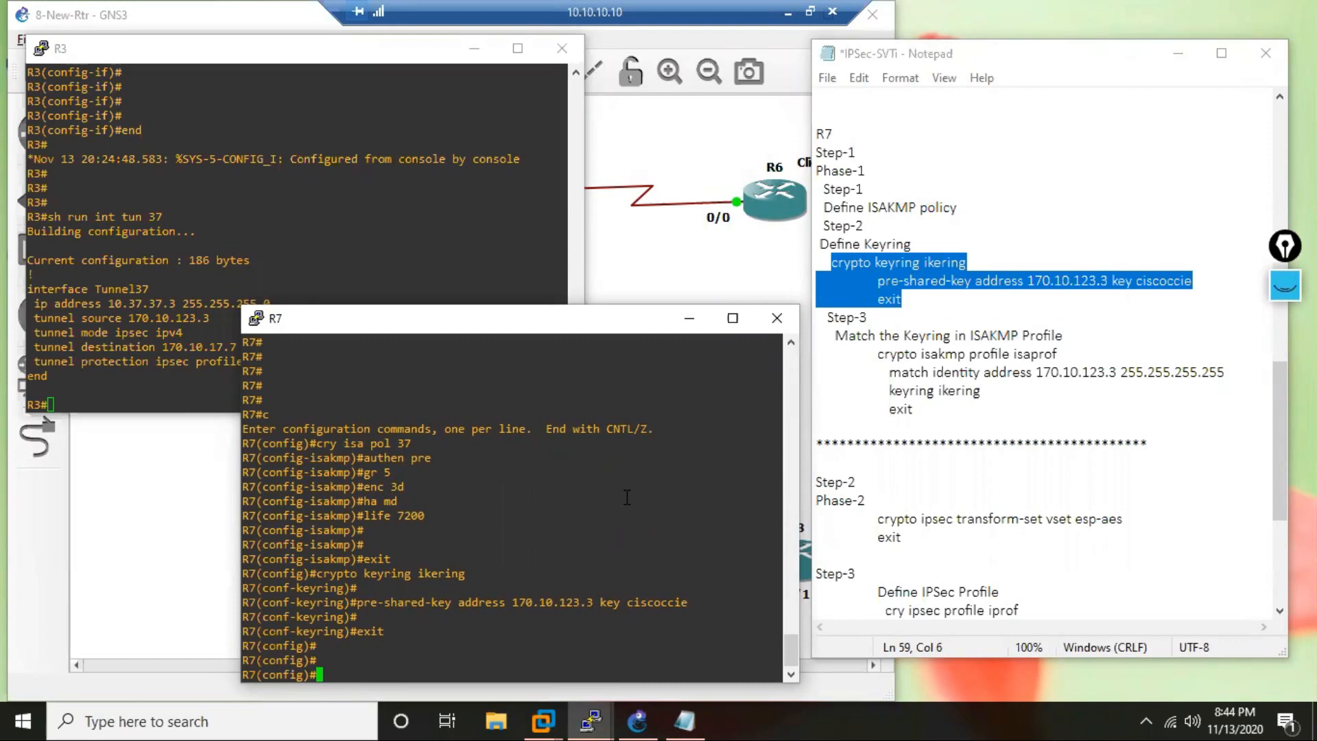
drag(600, 603, 579, 602)
Create ISAKMP profile isaprof on R7 from the notes, matching identity address 170.10.123.3 255.255.255.255 and using keyring ikering.
drag(878, 354, 922, 426)
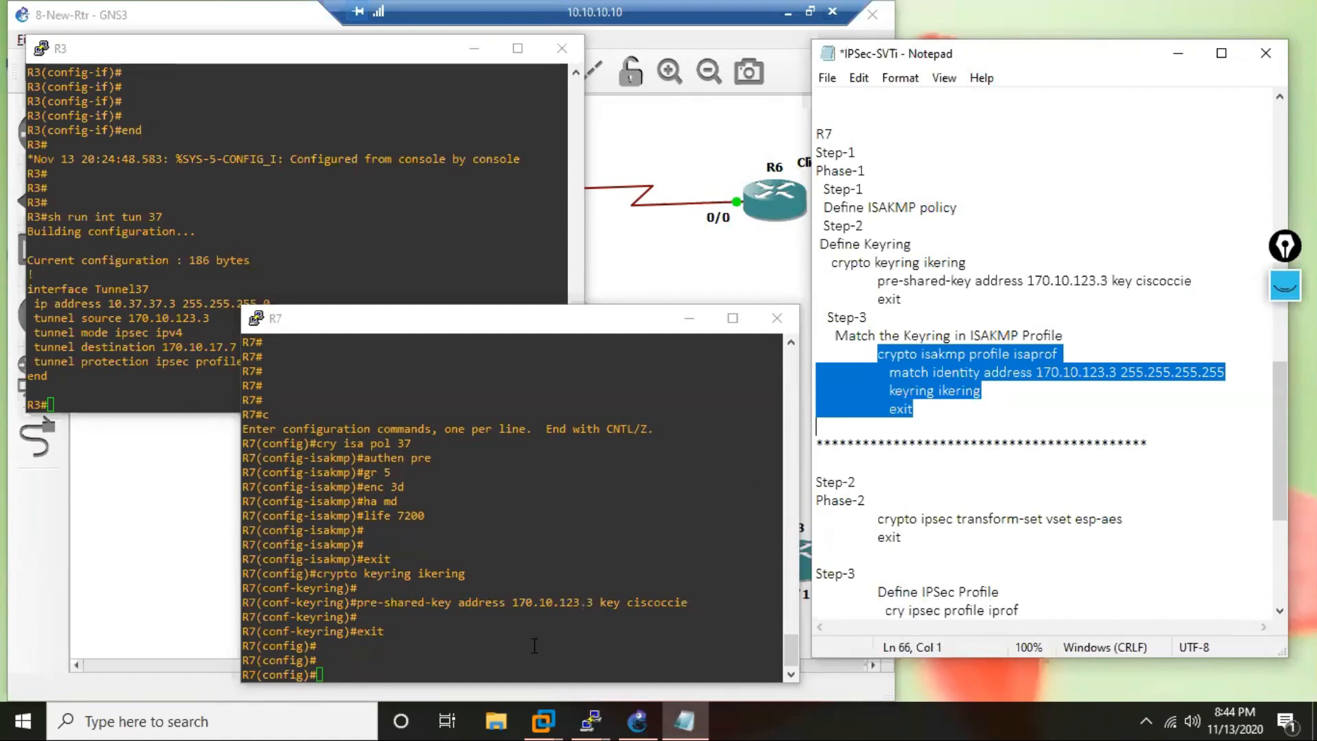
right_click(530, 606)
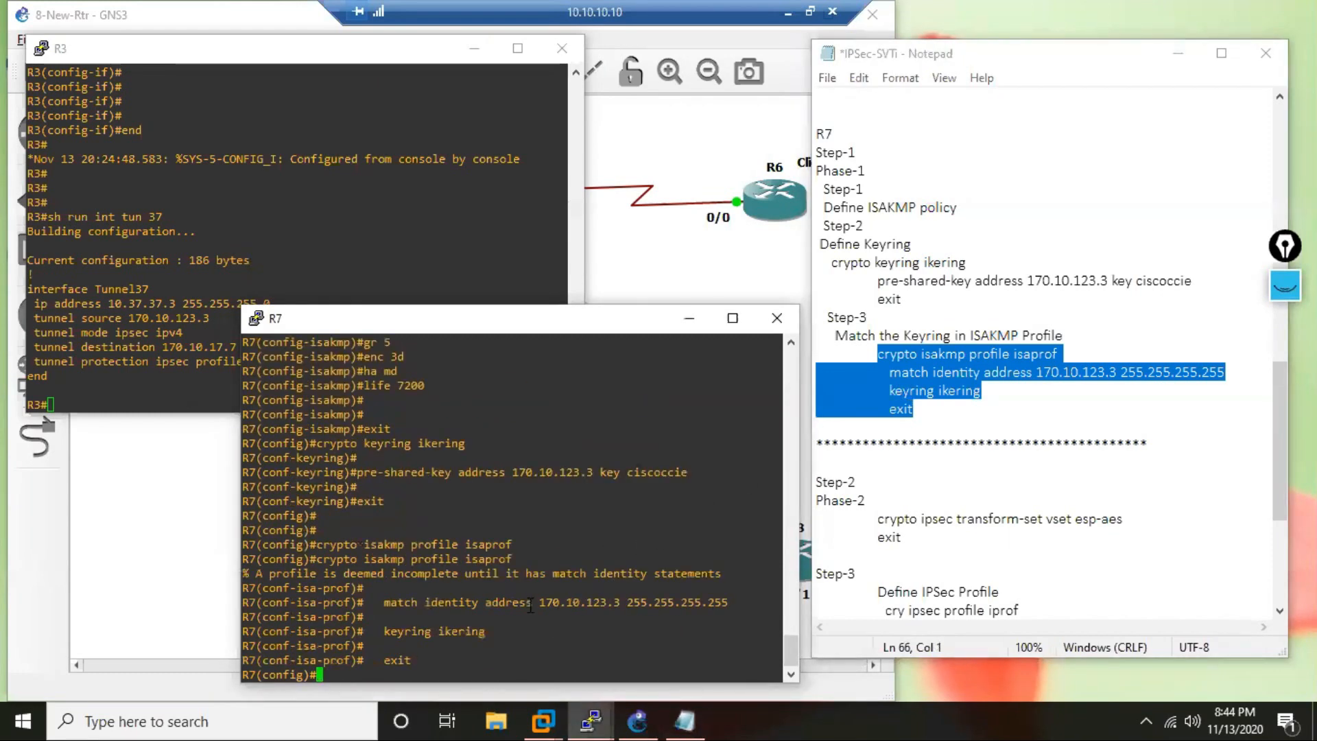
key(Return)
key(Return)
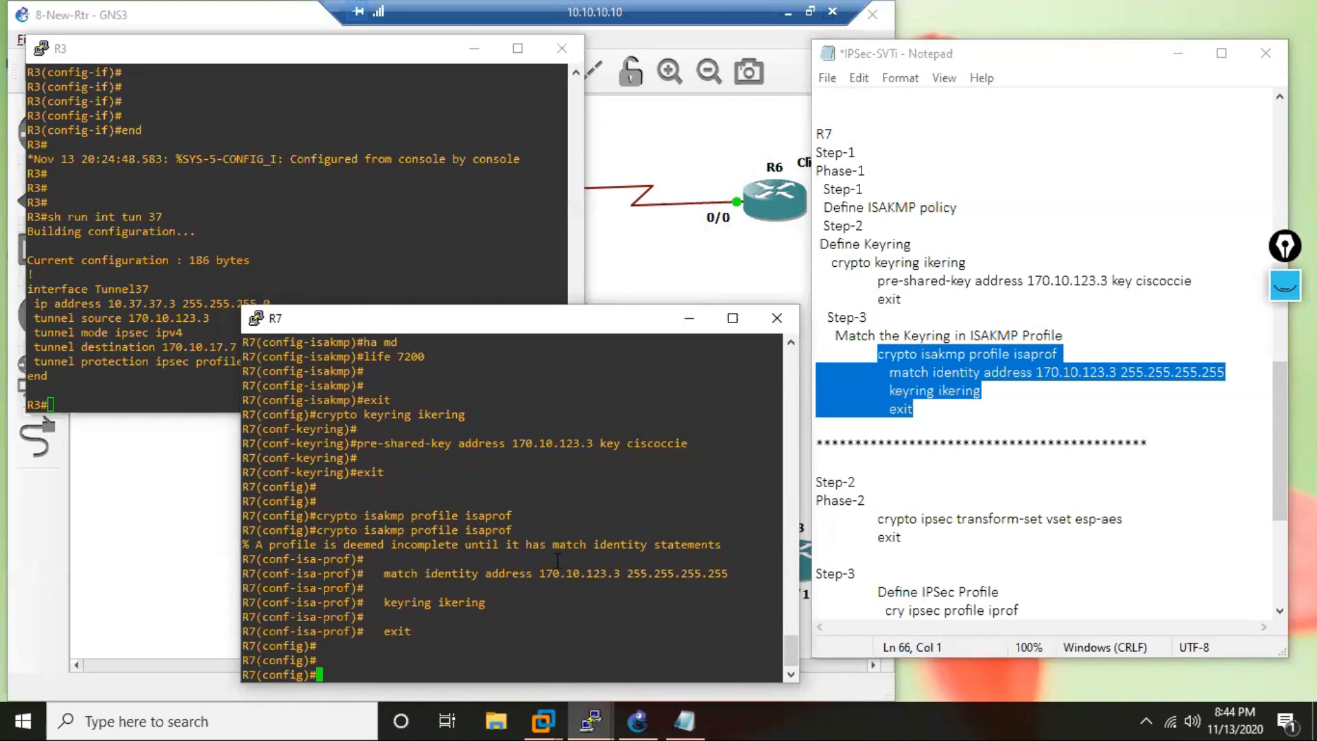
drag(878, 519, 902, 556)
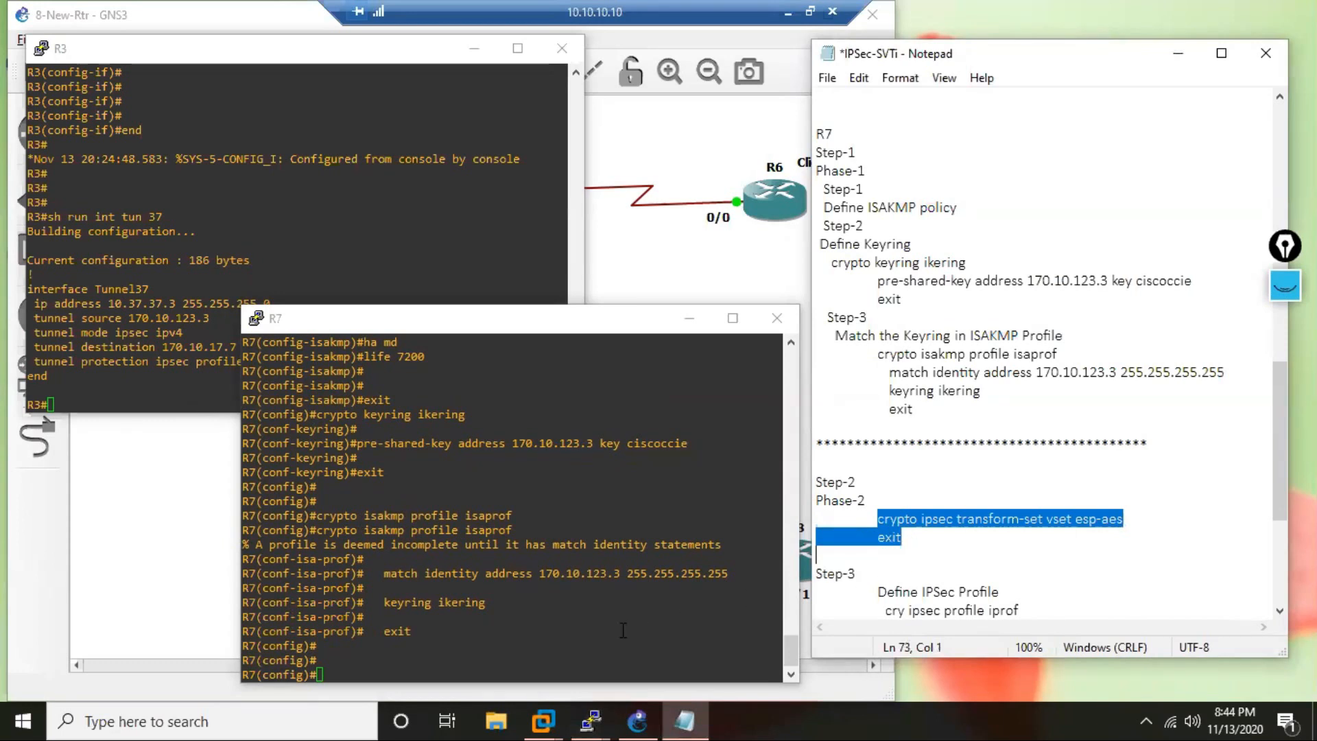
text(c)
right_click(530, 622)
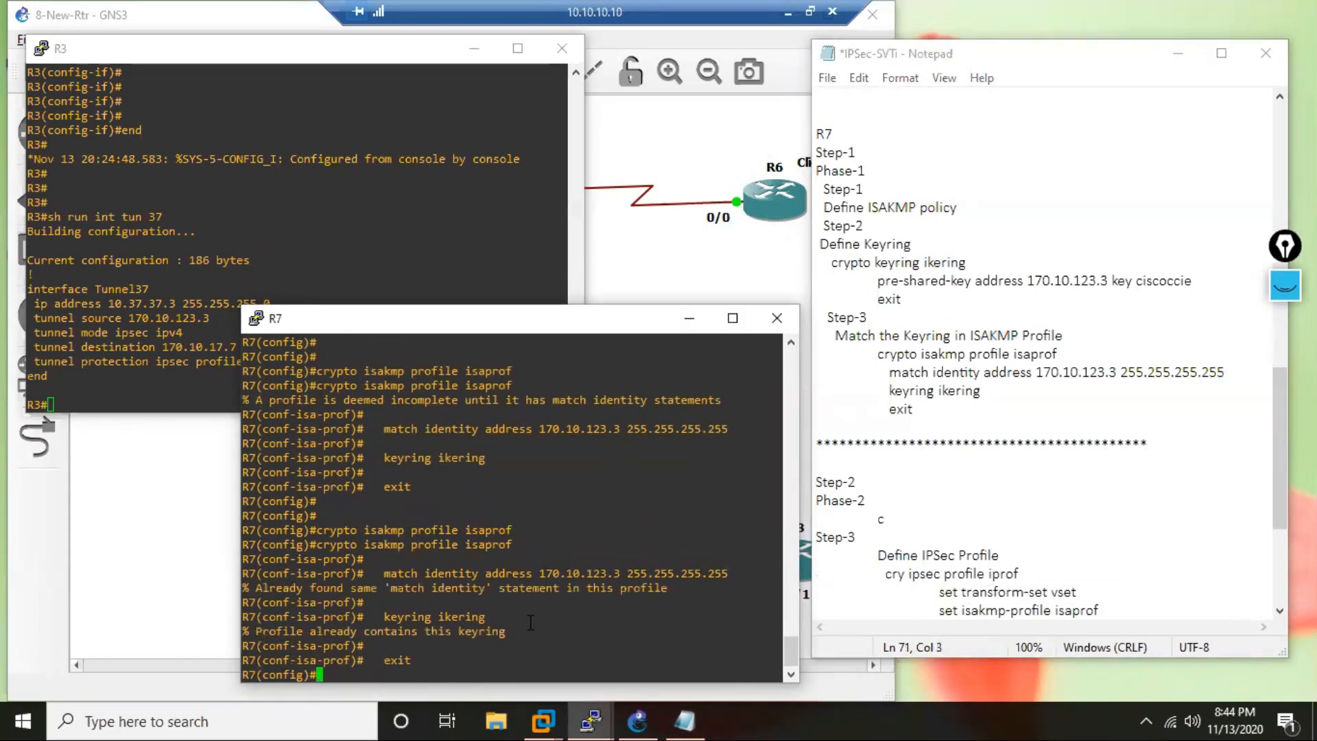
key(Return)
key(Return)
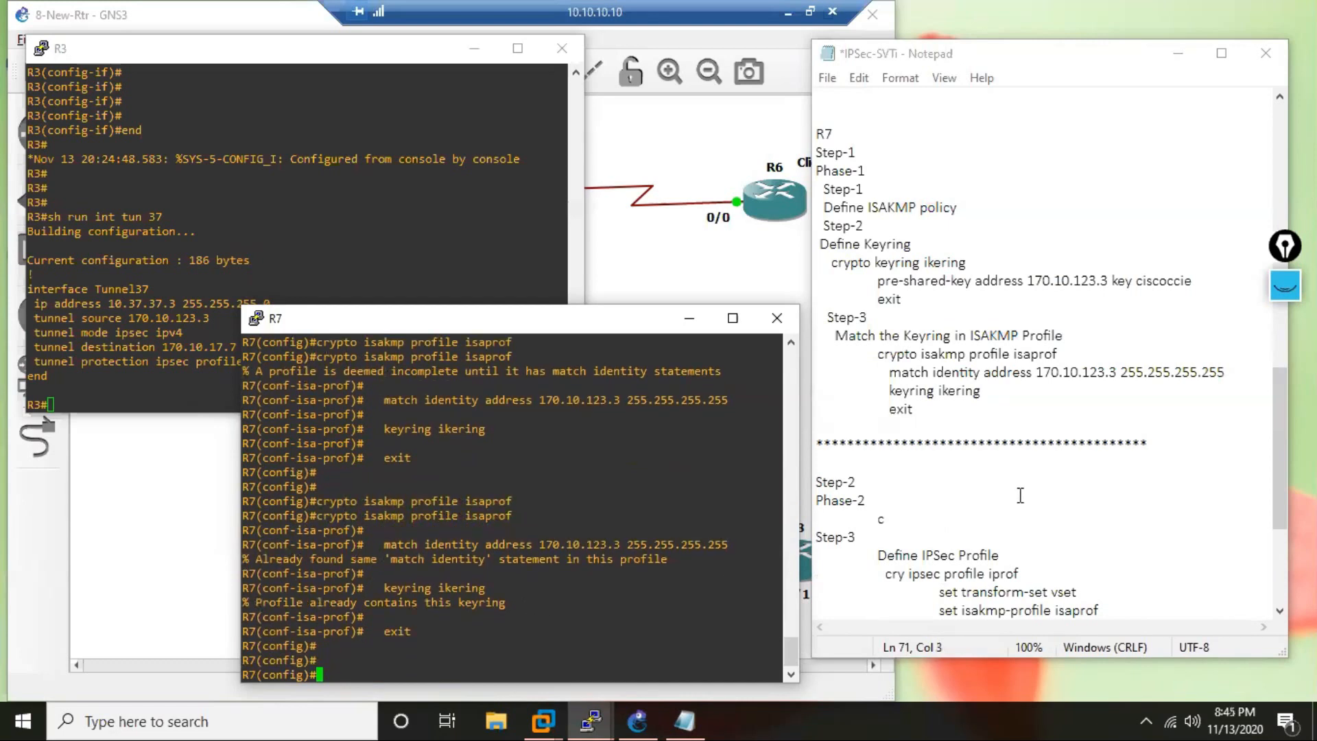
click(923, 522)
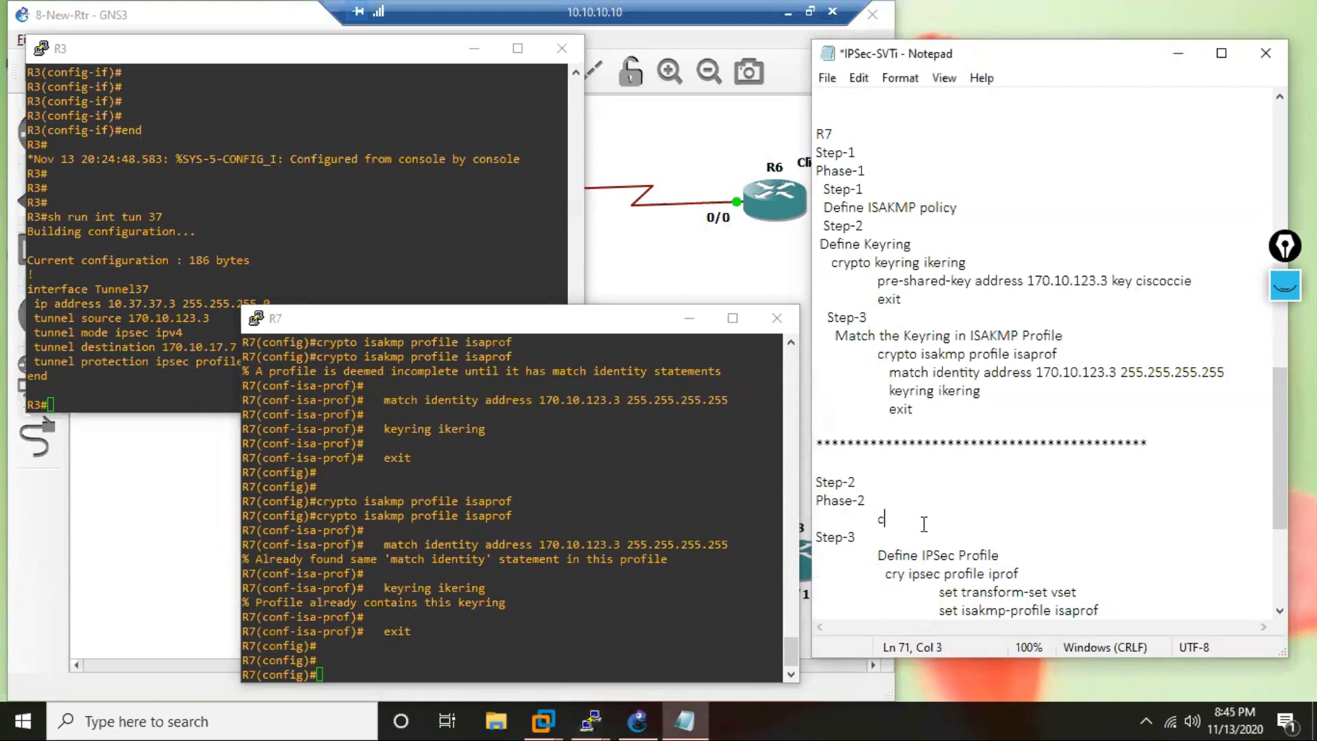
click(858, 77)
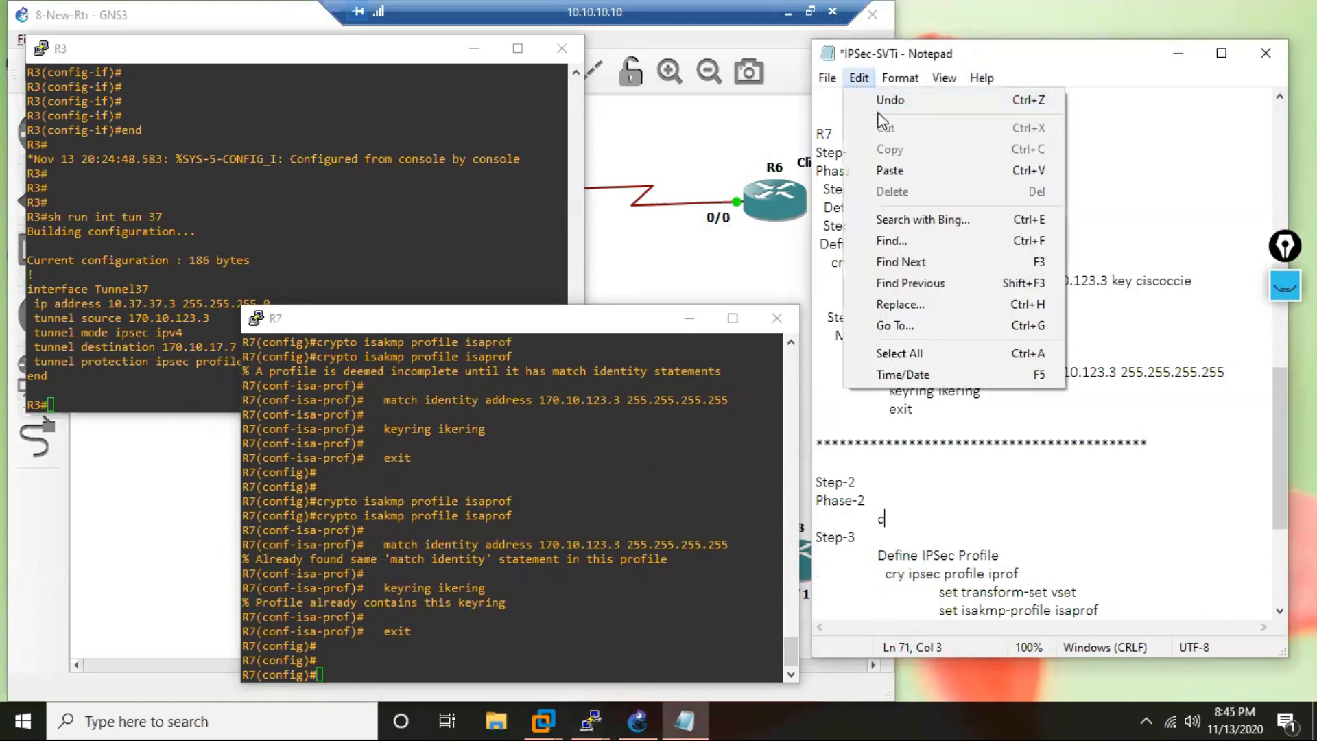
click(884, 100)
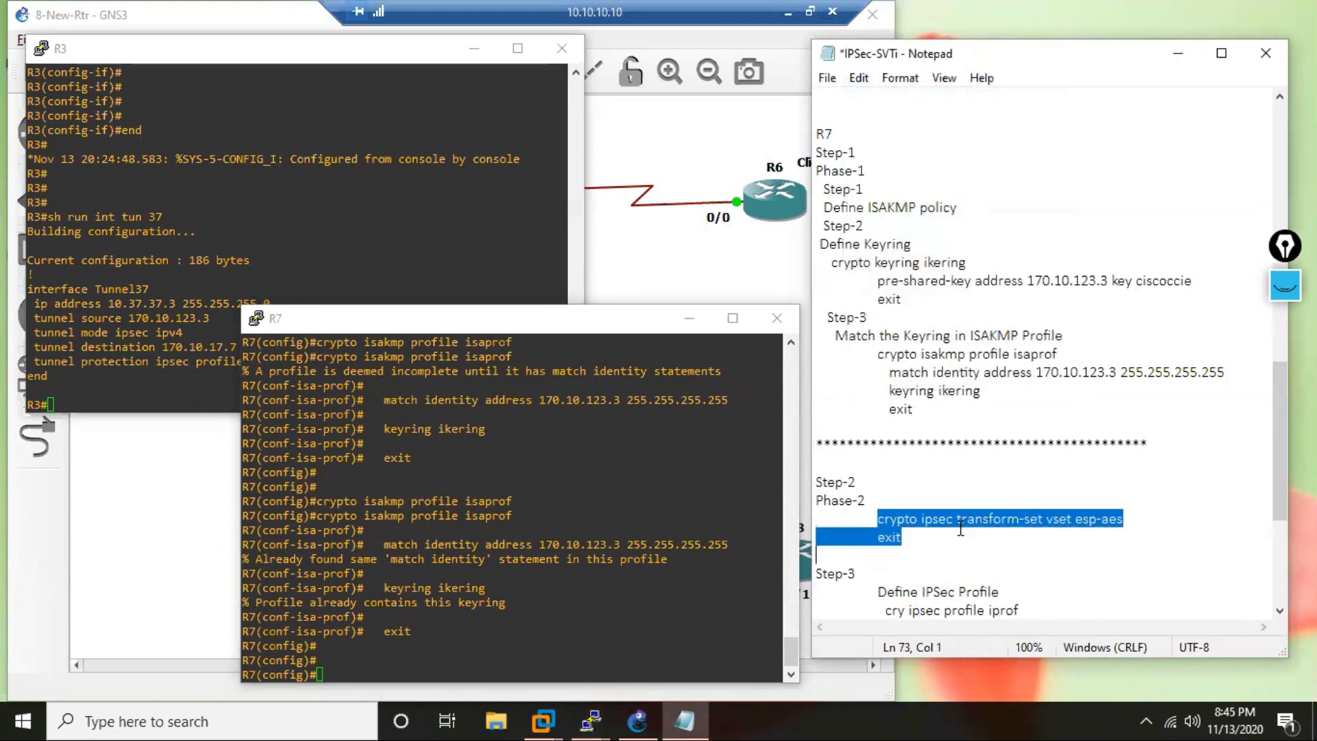
Apply the noted Phase-2 commands on R7 to create IPSec transform set vset with esp-aes.
click(920, 553)
click(459, 658)
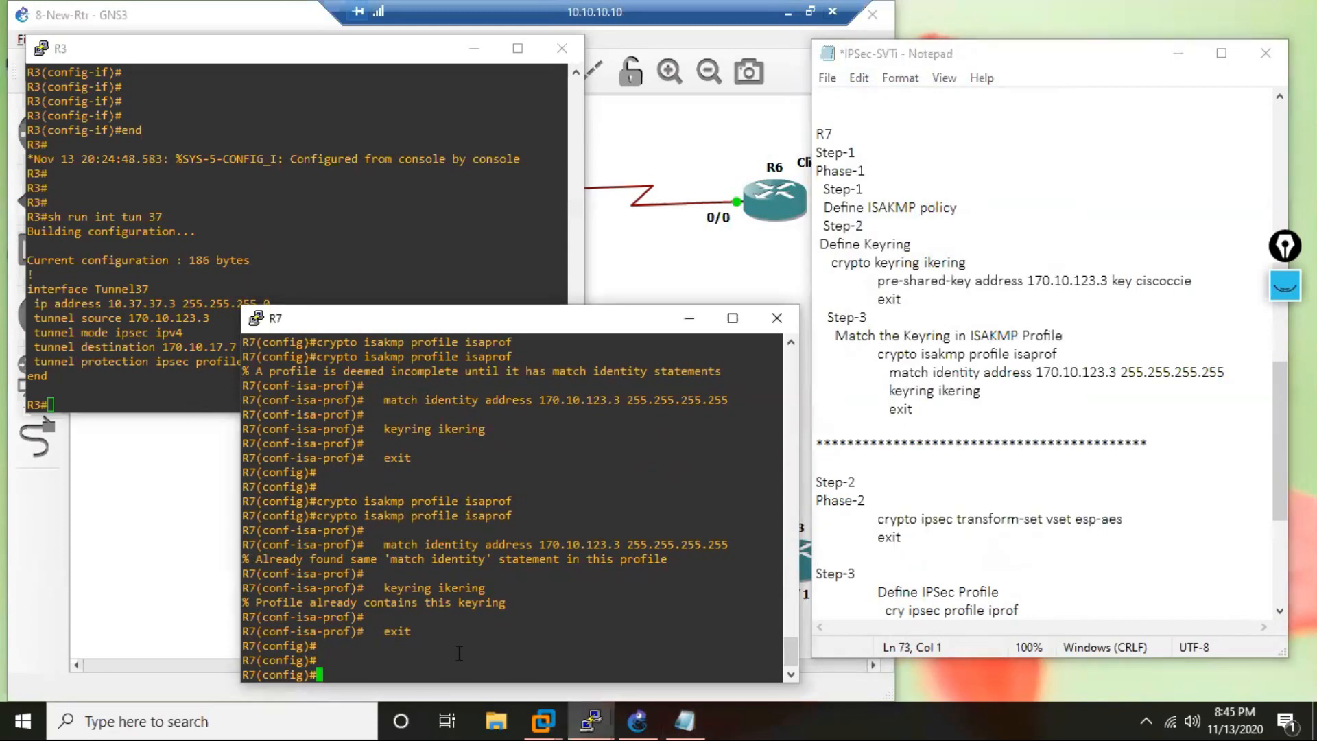
right_click(467, 648)
key(Return)
key(Return)
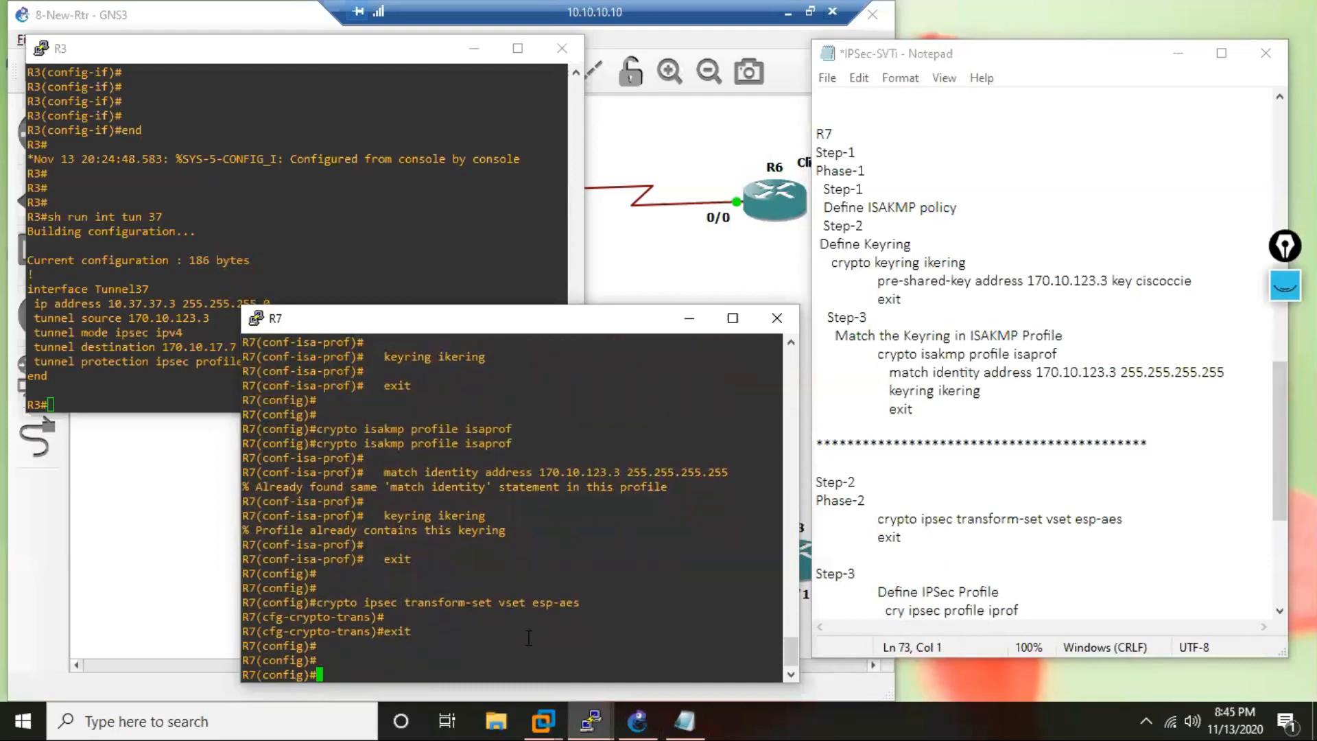
Create IPSec profile iprof on R7 from the notes, with transform set vset and ISAKMP profile isaprof.
scroll(919, 588, down, 2)
scroll(1053, 468, down, 2)
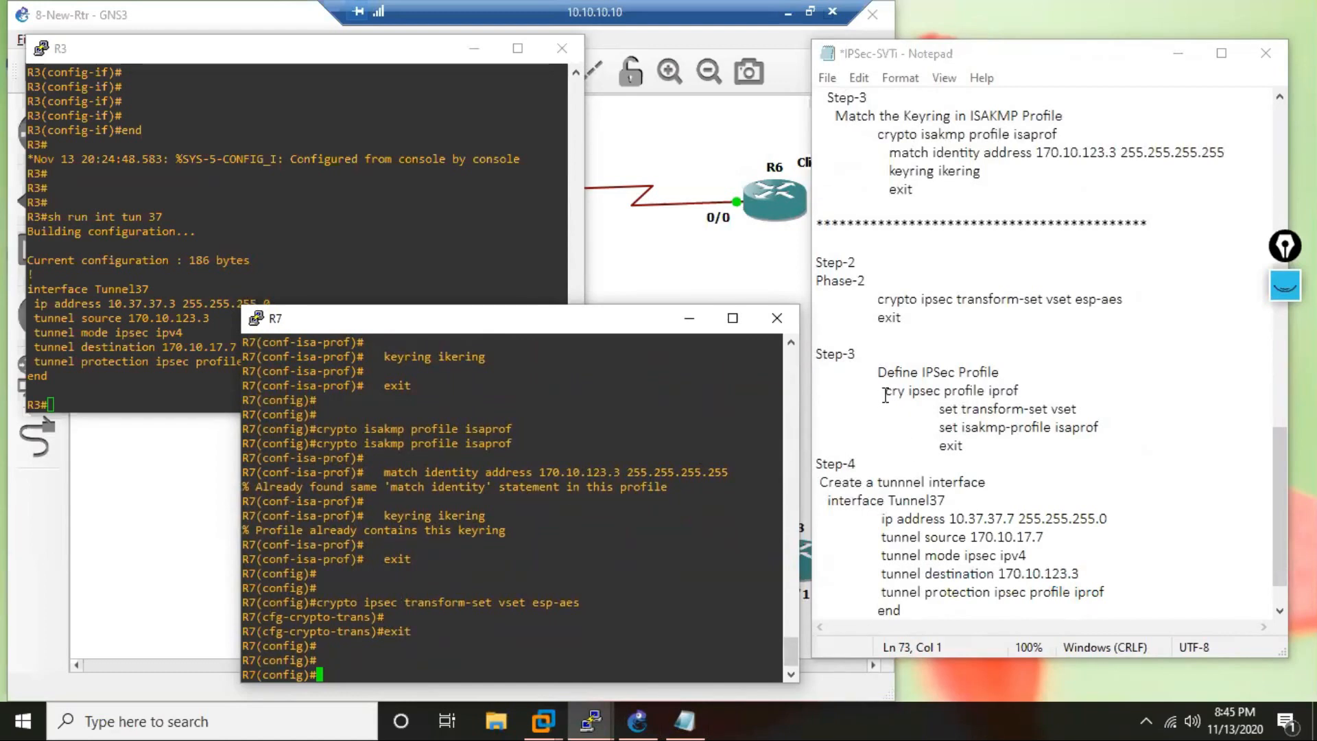
drag(885, 391, 967, 449)
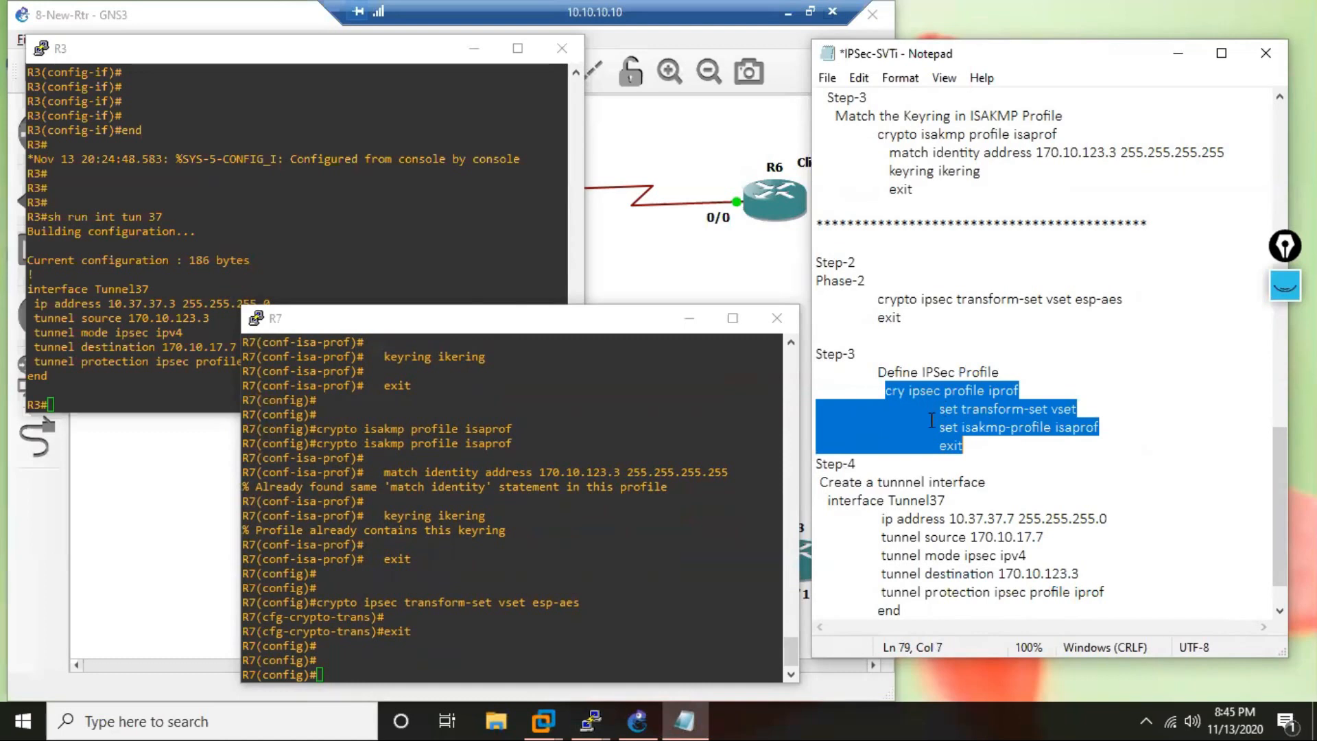
click(600, 588)
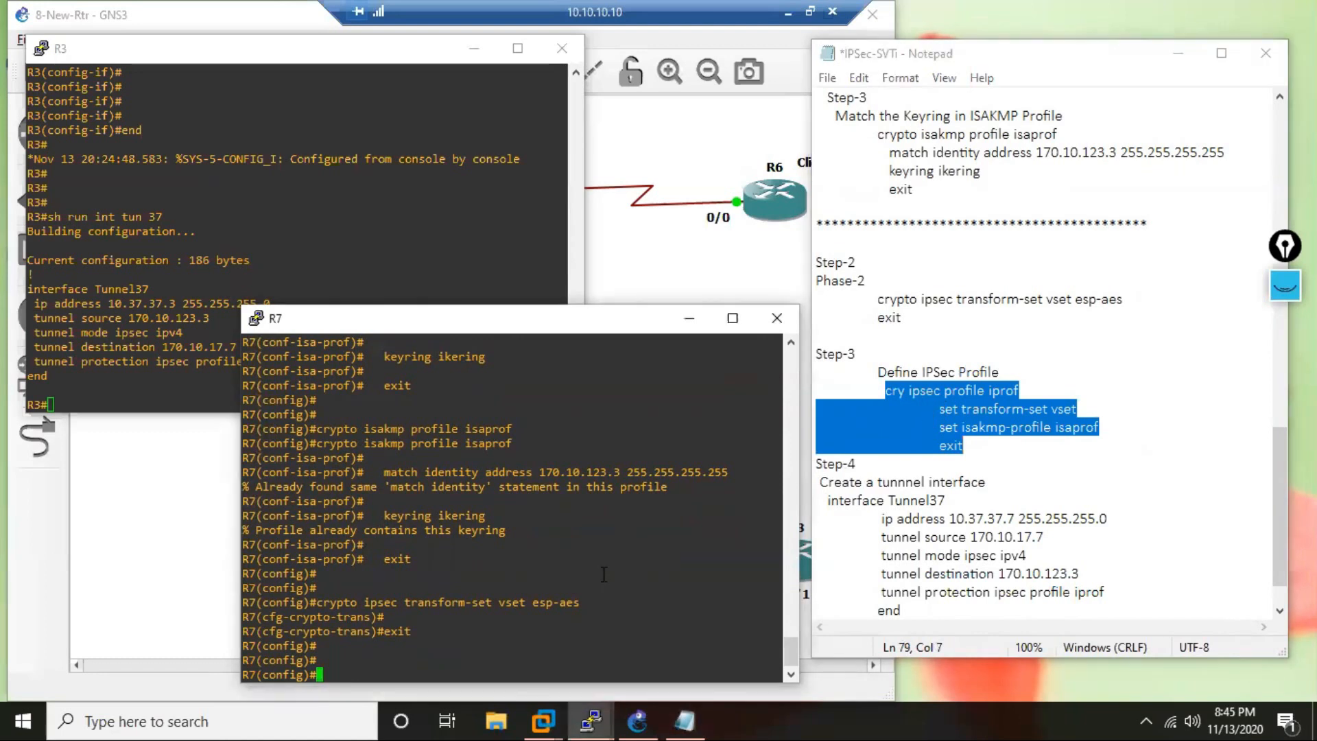
right_click(604, 574)
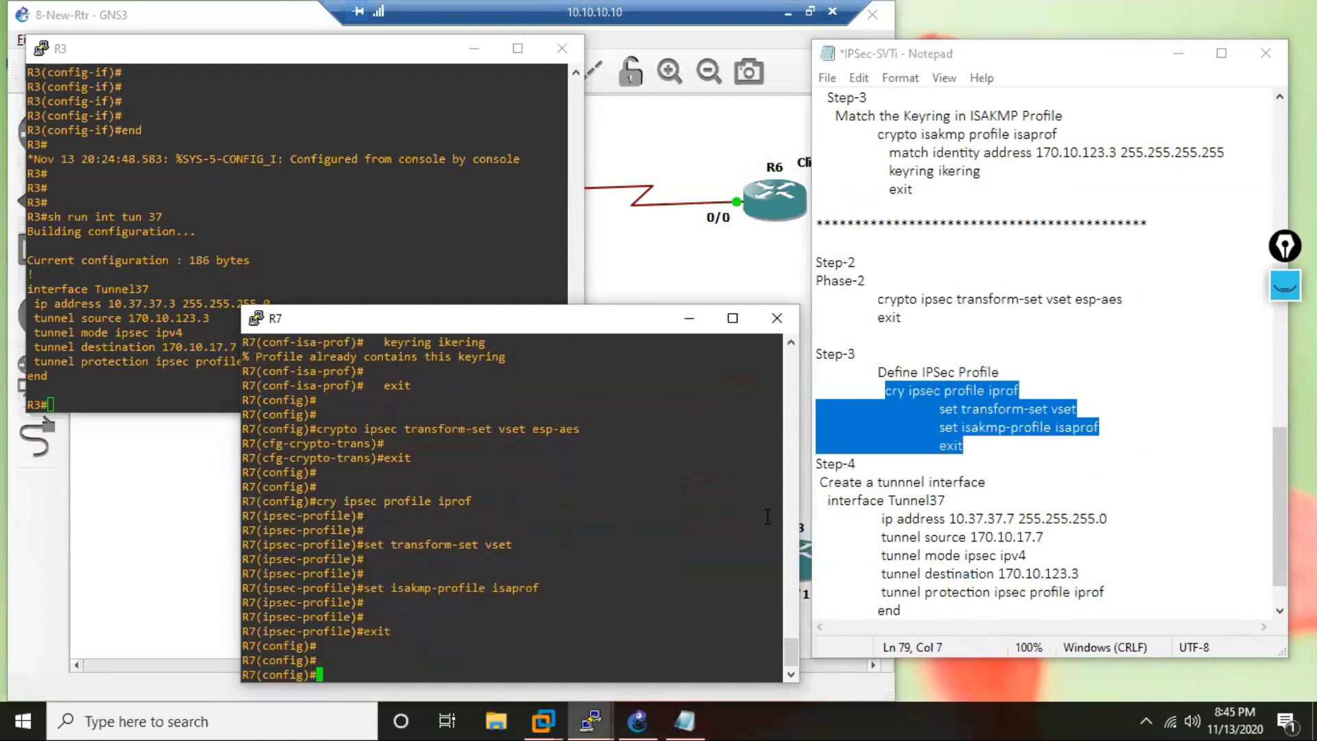
Insert a blank line before the Step-4 heading in the R7 notes.
click(822, 468)
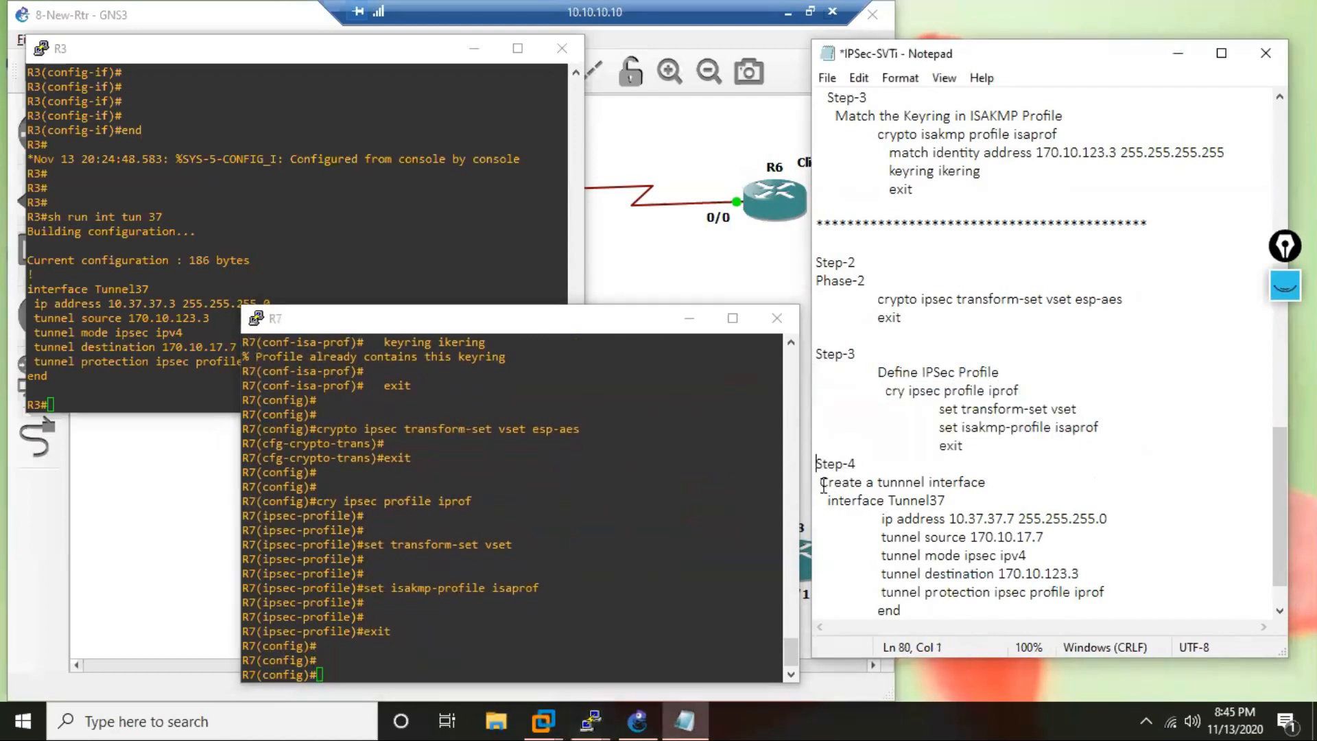
key(Return)
scroll(1001, 492, down, 2)
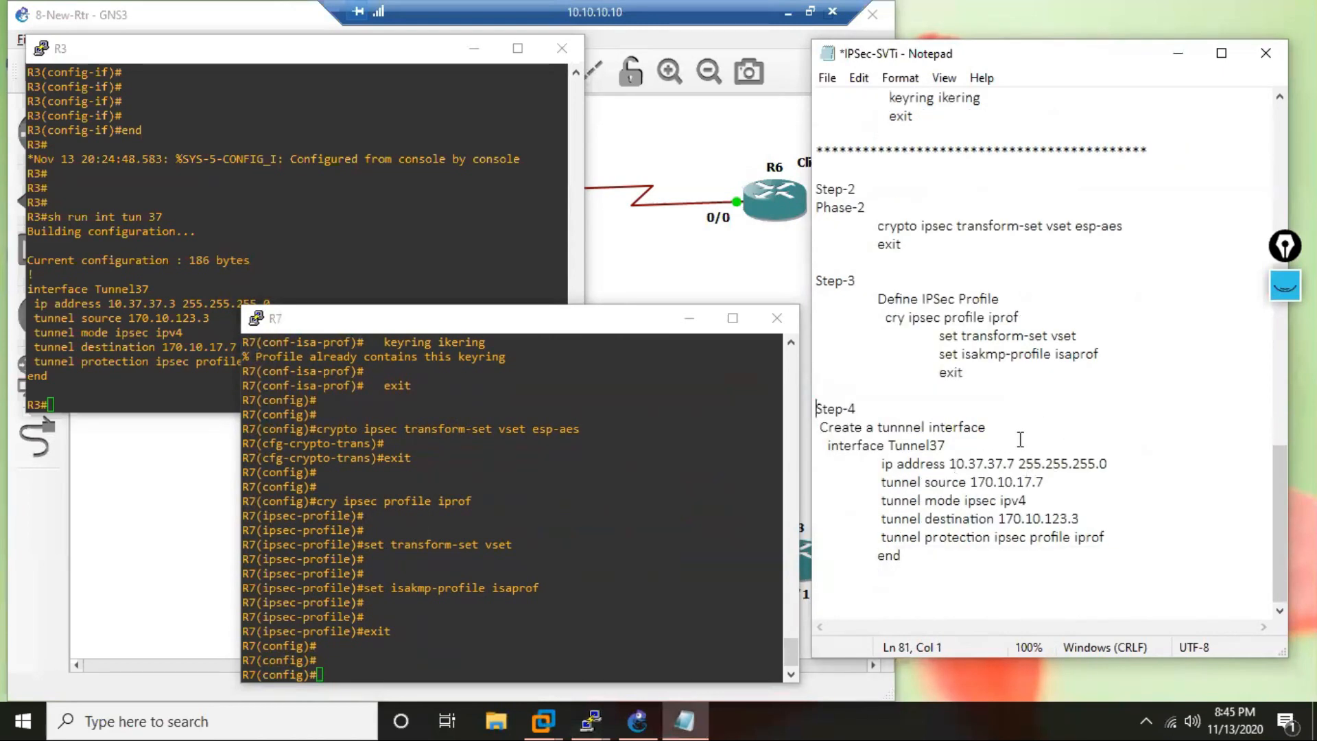
Apply the noted Tunnel37 block on R7: IP 10.37.37.7 255.255.255.0, source 170.10.17.7, mode ipsec ipv4, destination 170.10.123.3, and try adding protection profile iprof.
click(836, 494)
click(1008, 463)
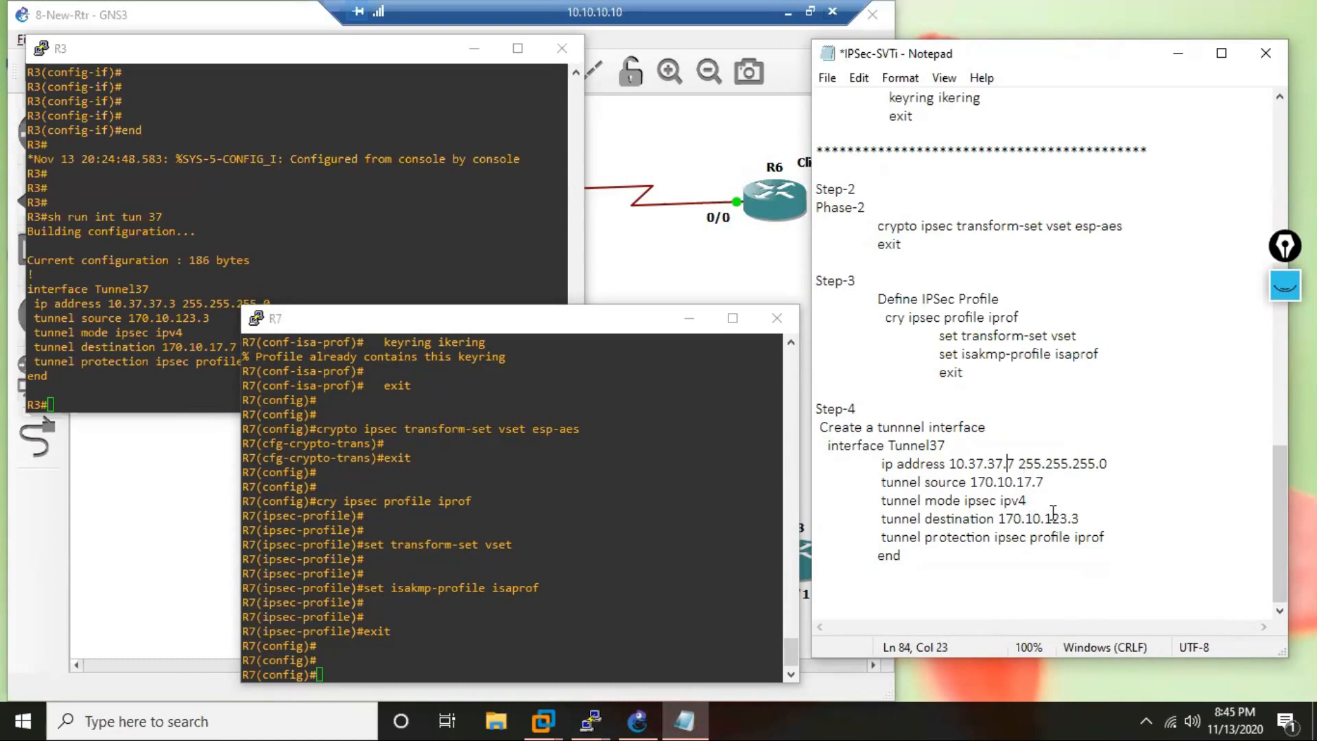
drag(1043, 482, 1025, 482)
click(1079, 519)
drag(825, 453, 900, 607)
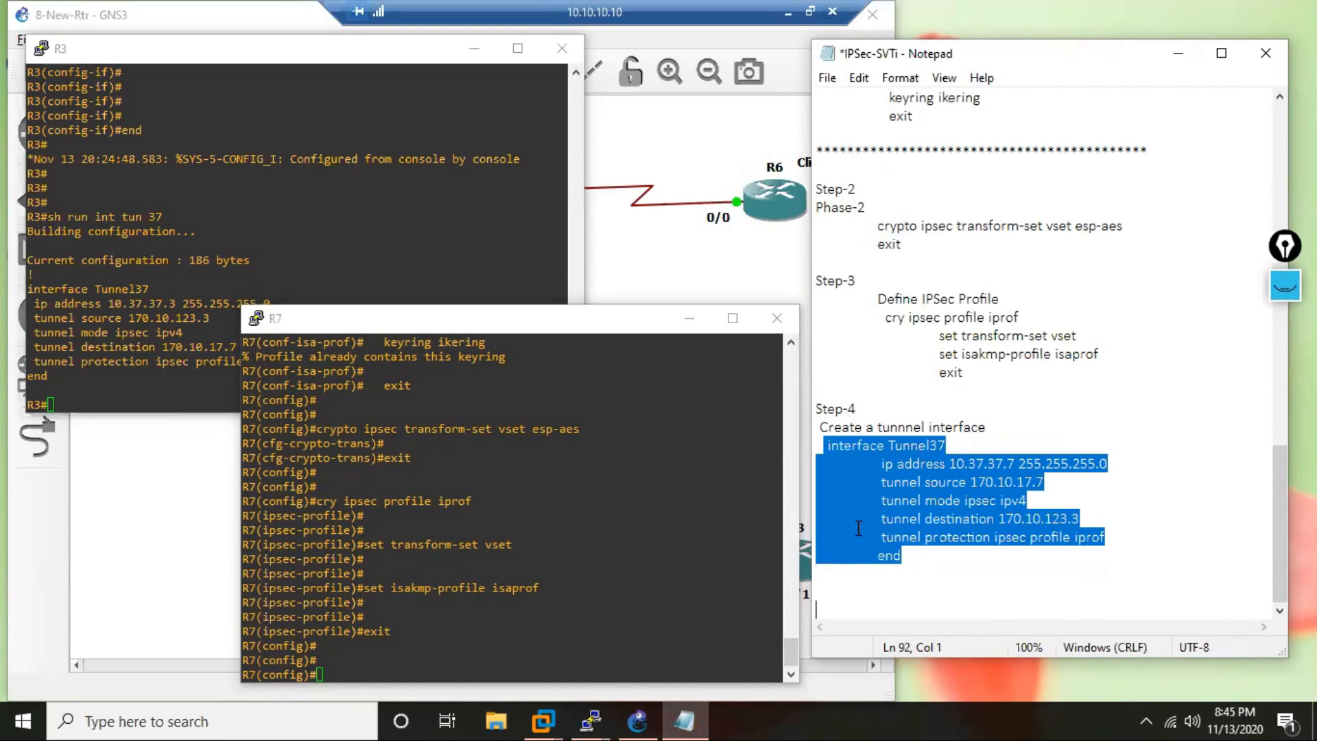
right_click(601, 581)
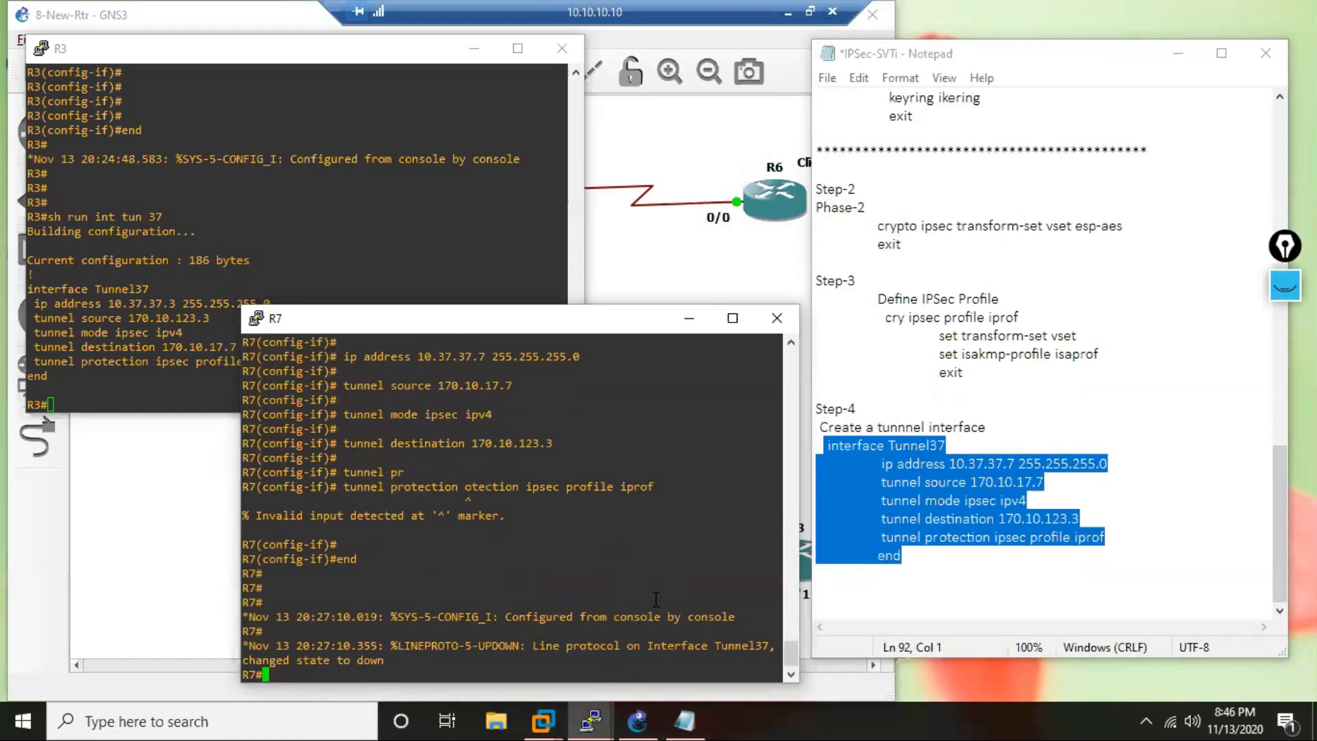
key(Return)
key(Return)
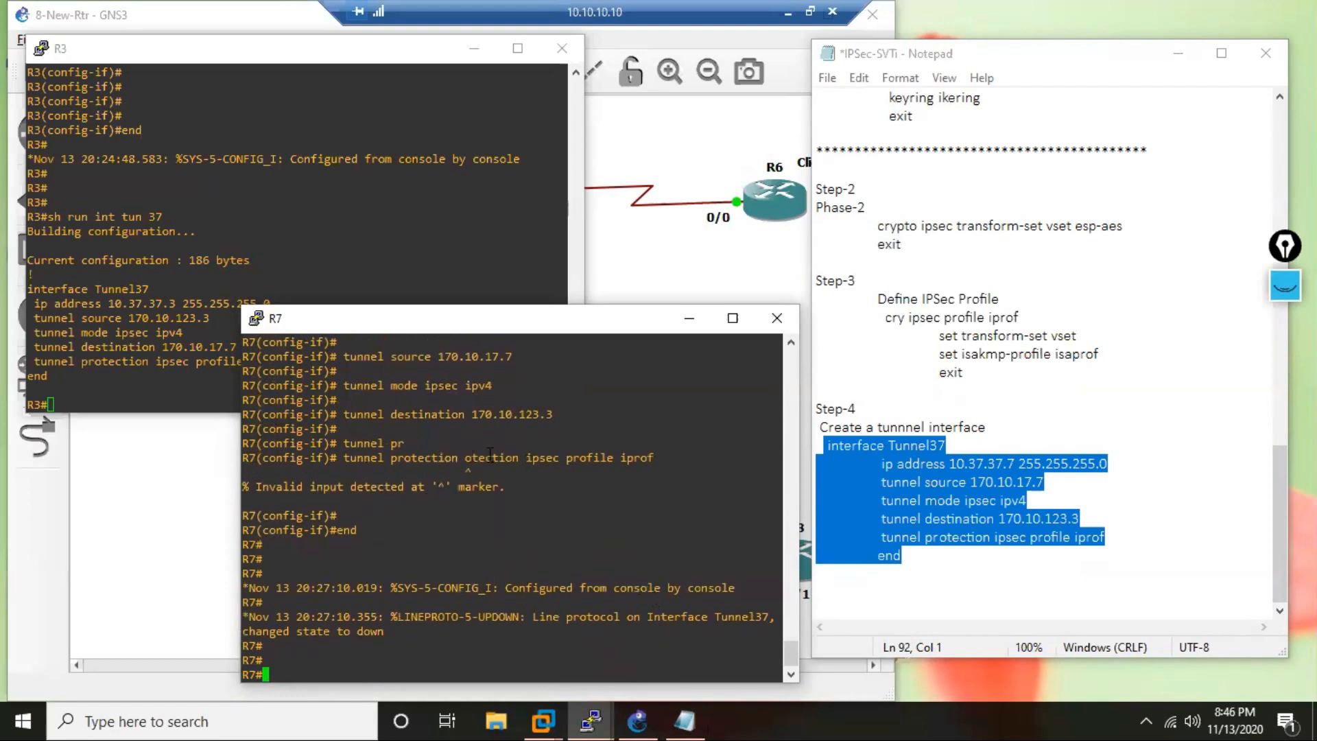
Return to R7's console and re-enter global configuration mode.
click(1062, 576)
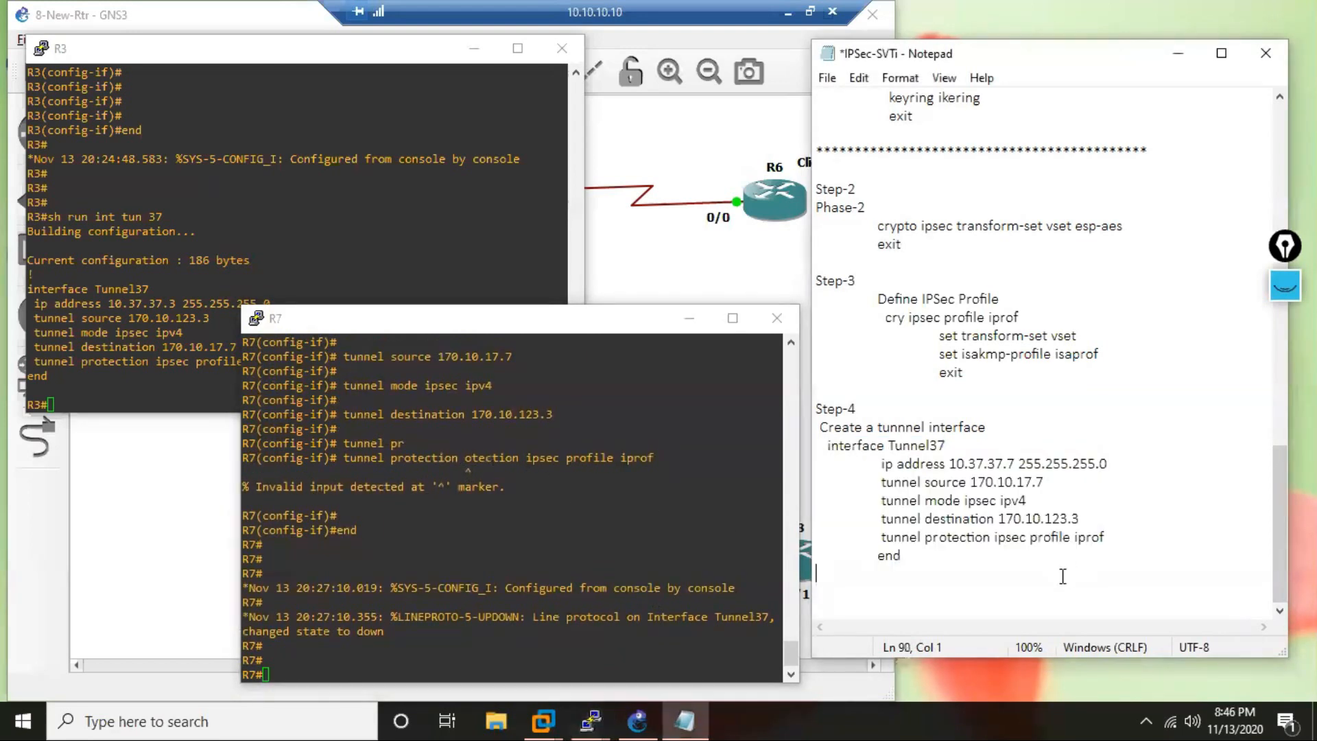
click(829, 450)
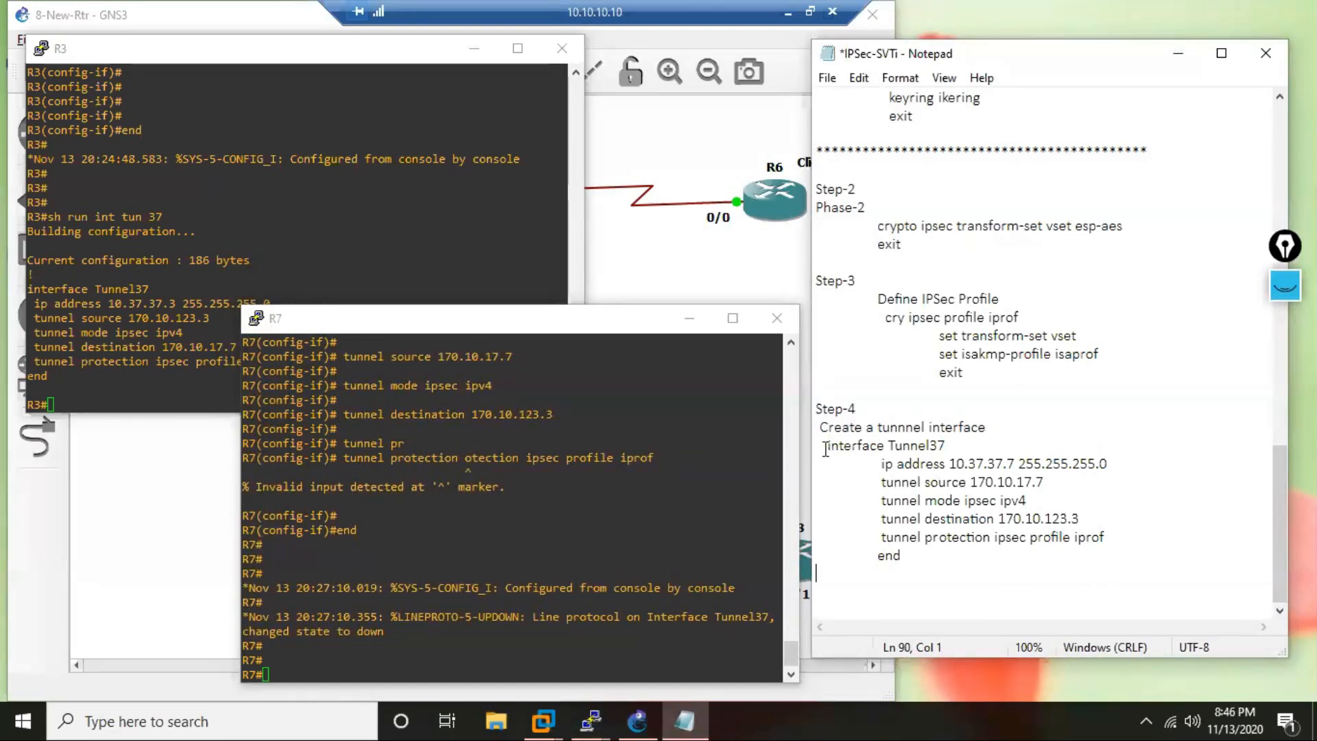
click(589, 584)
text(c)
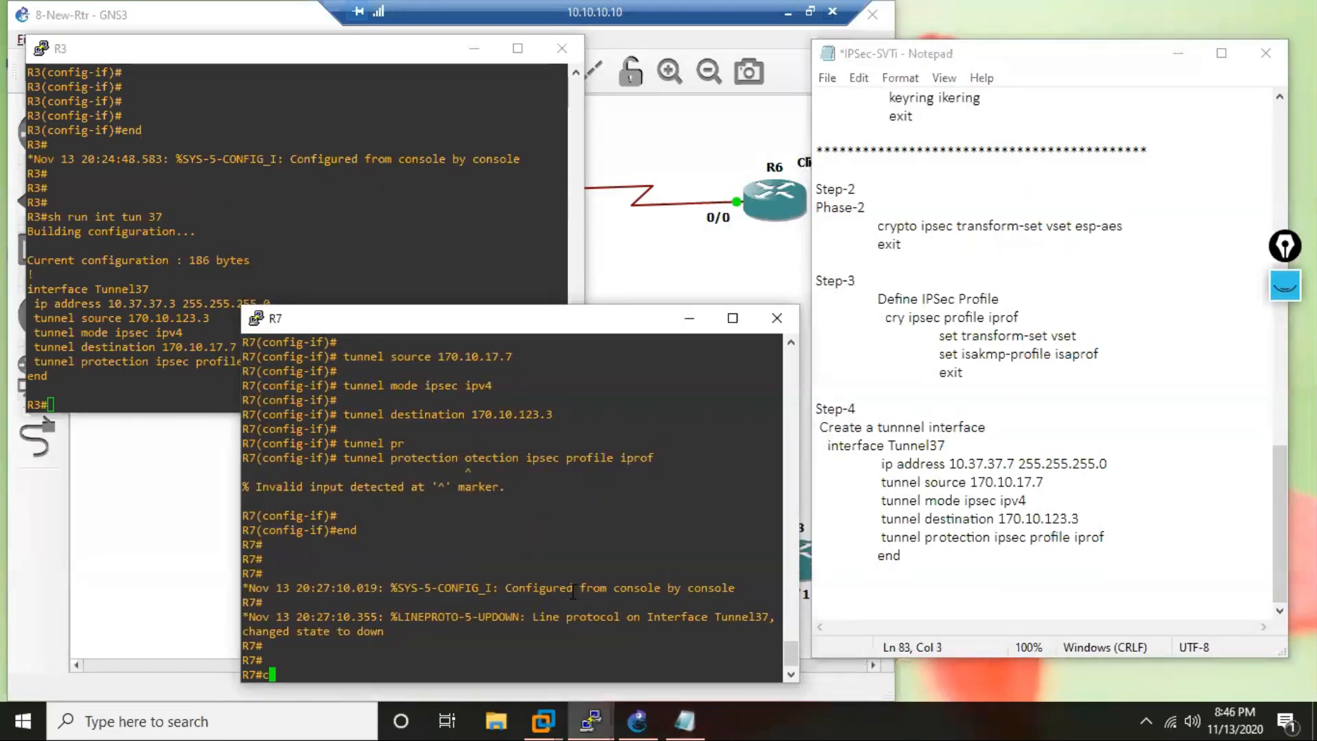
key(Return)
key(Return)
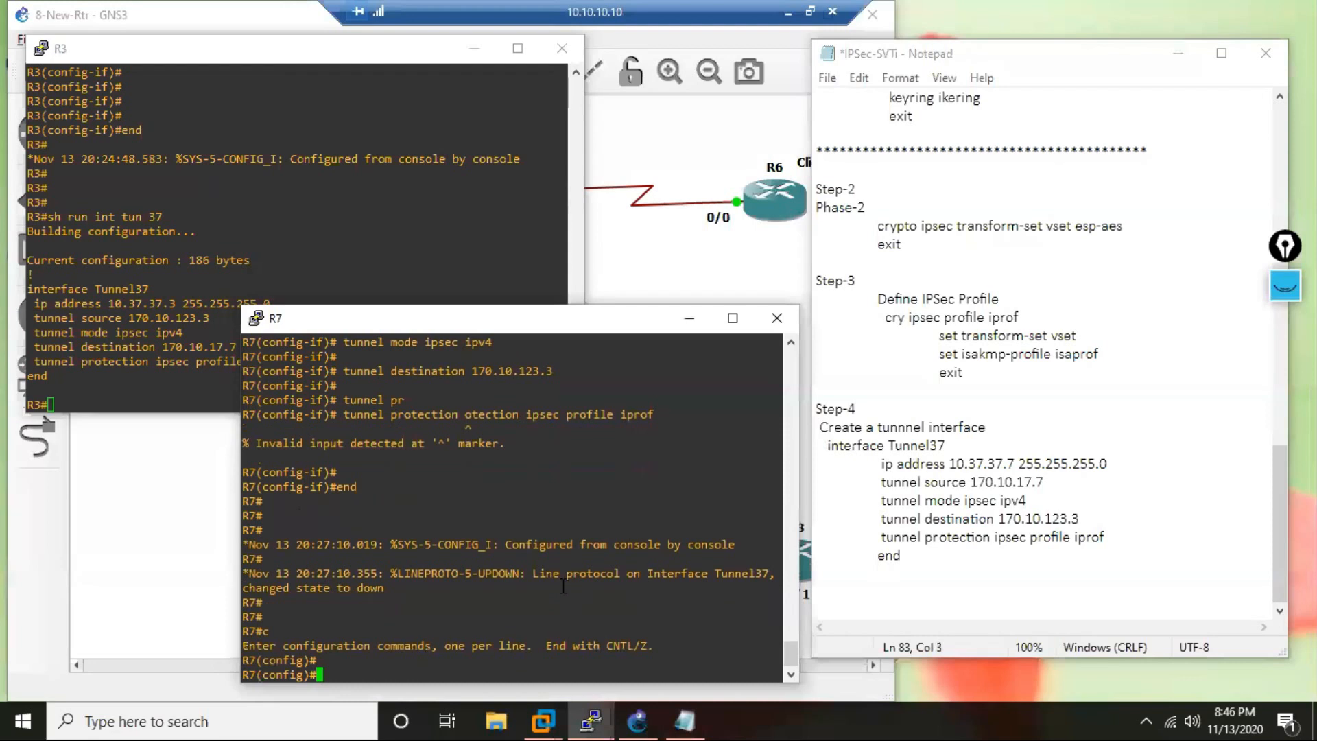
Copy the interface Tunnel37 line from the notes and run it on R7 to enter that interface's configuration.
click(853, 451)
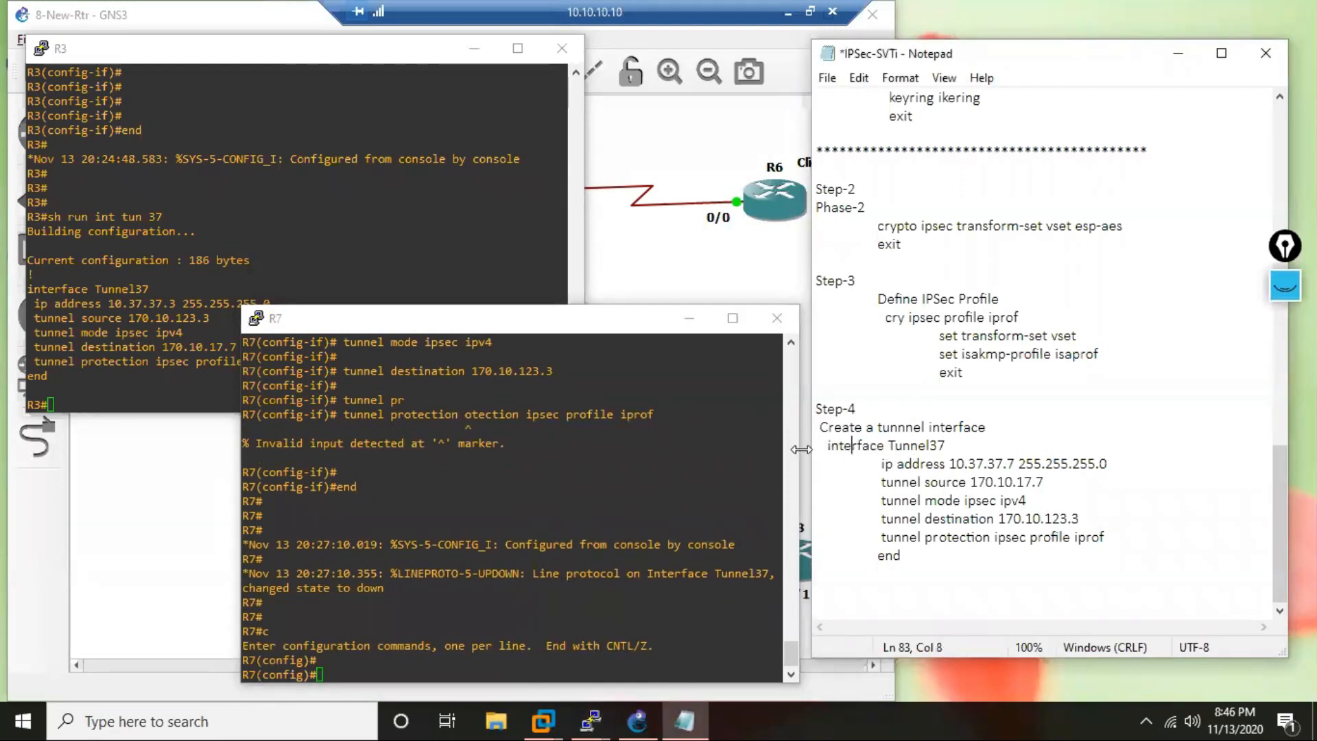
drag(816, 445, 956, 444)
key(ctrl+c)
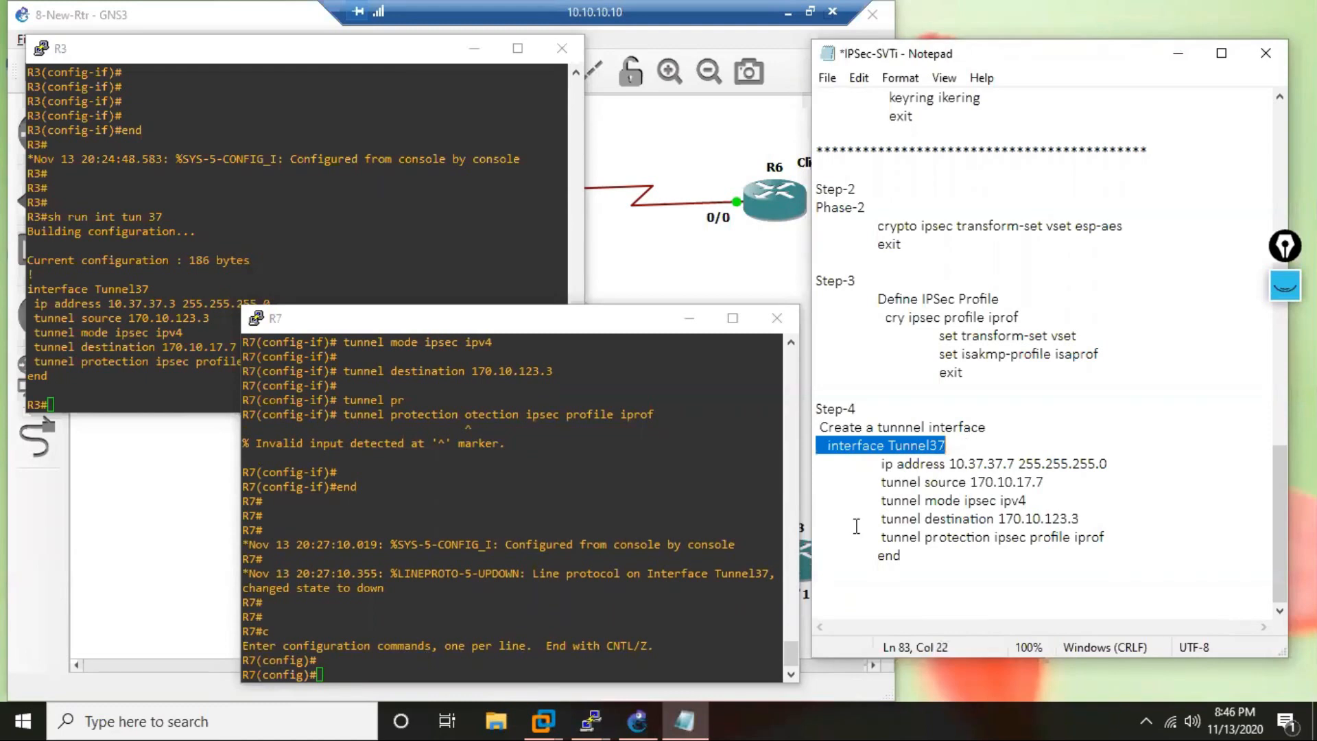
click(566, 595)
right_click(565, 596)
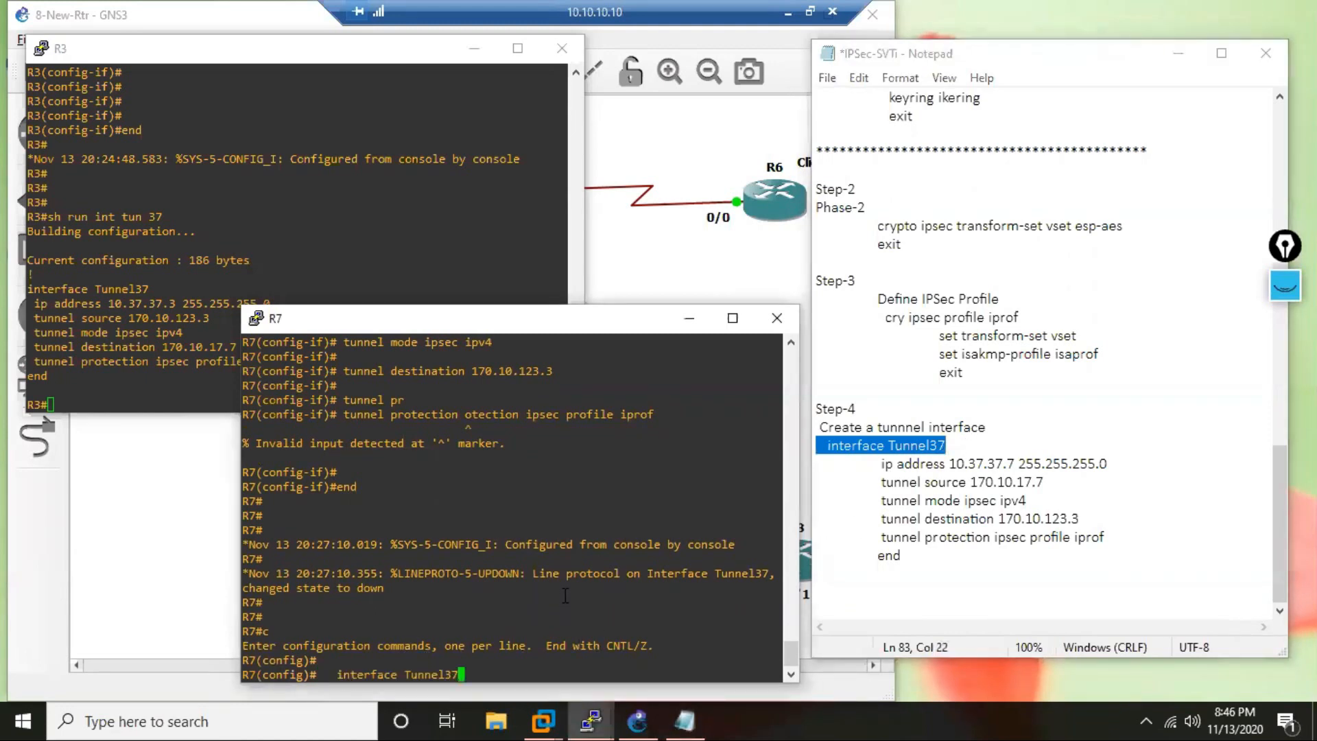
key(Return)
key(Return)
key(Return)
key(Return)
Try applying the noted tunnel protection ipsec profile iprof and end lines to R7's Tunnel37, clearing the leftover end.
drag(879, 536, 929, 555)
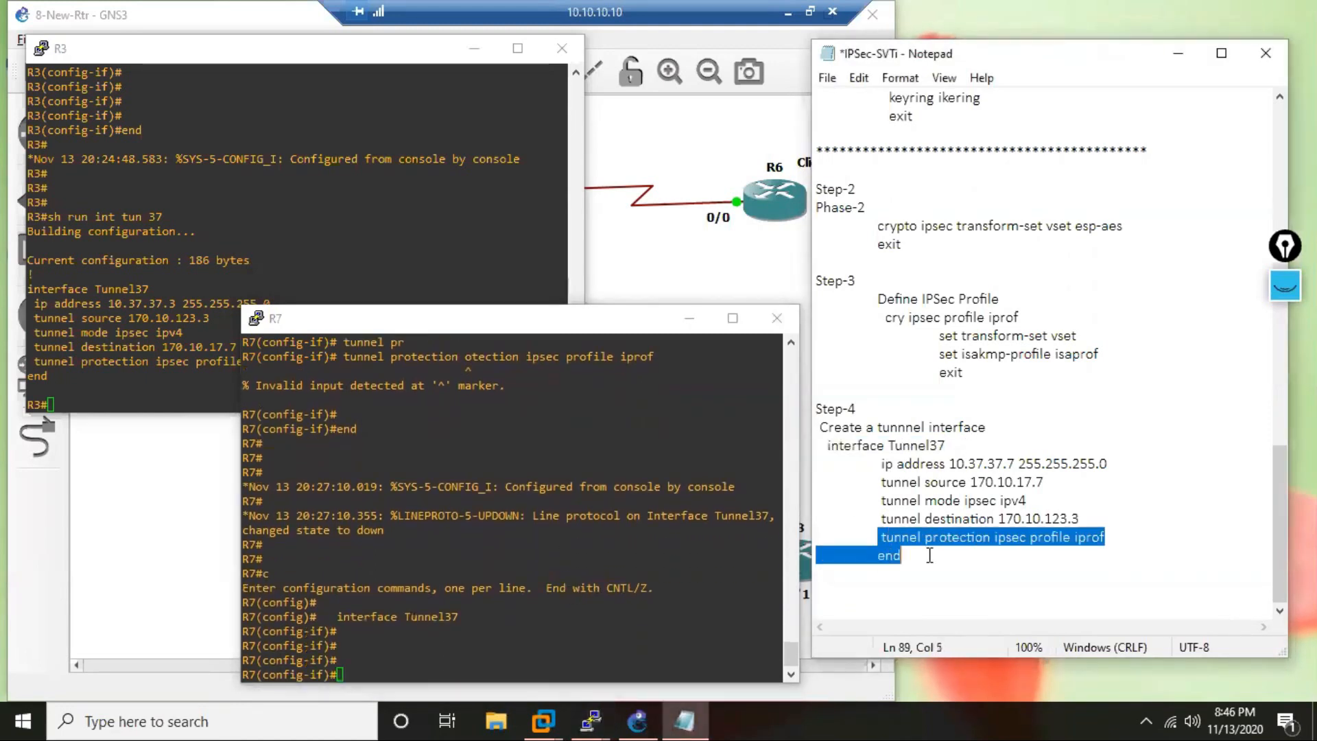
key(ctrl+c)
click(515, 645)
right_click(515, 646)
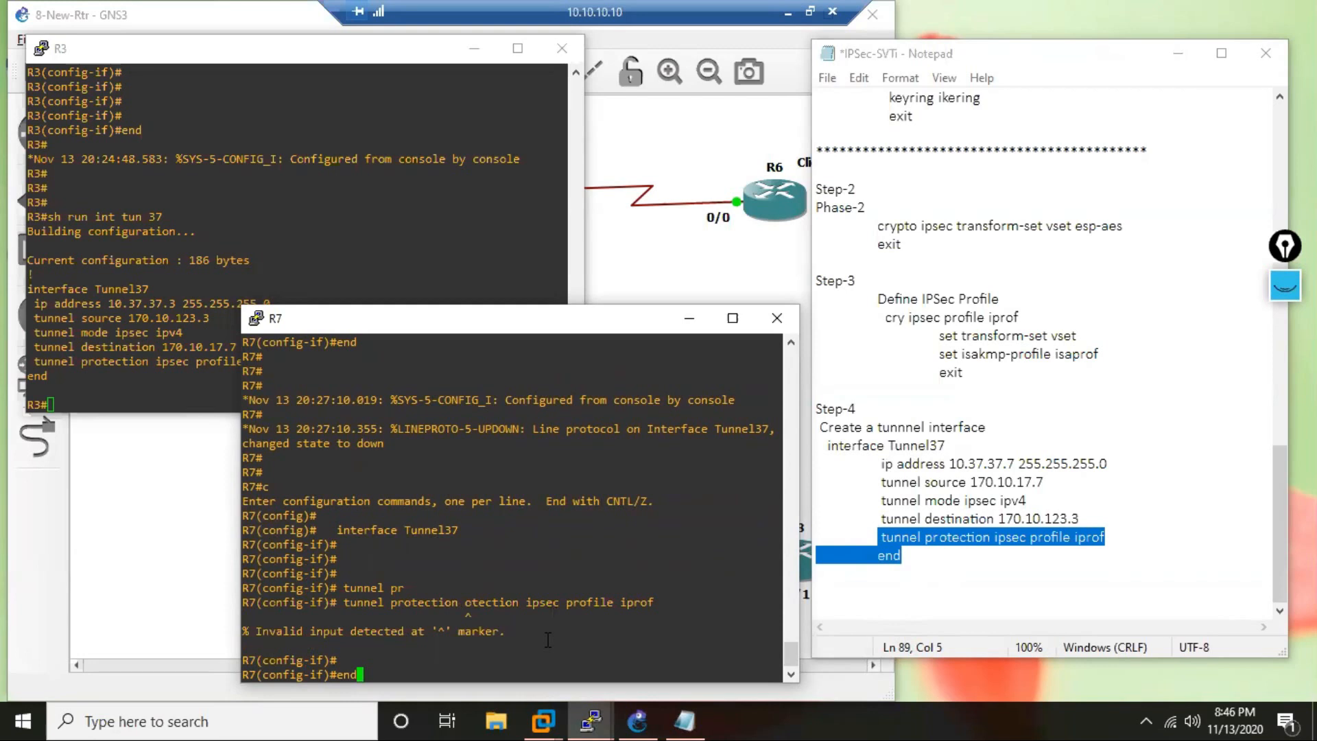
key(BackSpace)
key(BackSpace)
key(BackSpace)
Enter the command tunnel protection ipsec profile iprof at R7's Tunnel37 interface prompt.
text(tun)
key(Tab)
text(pro)
key(Tab)
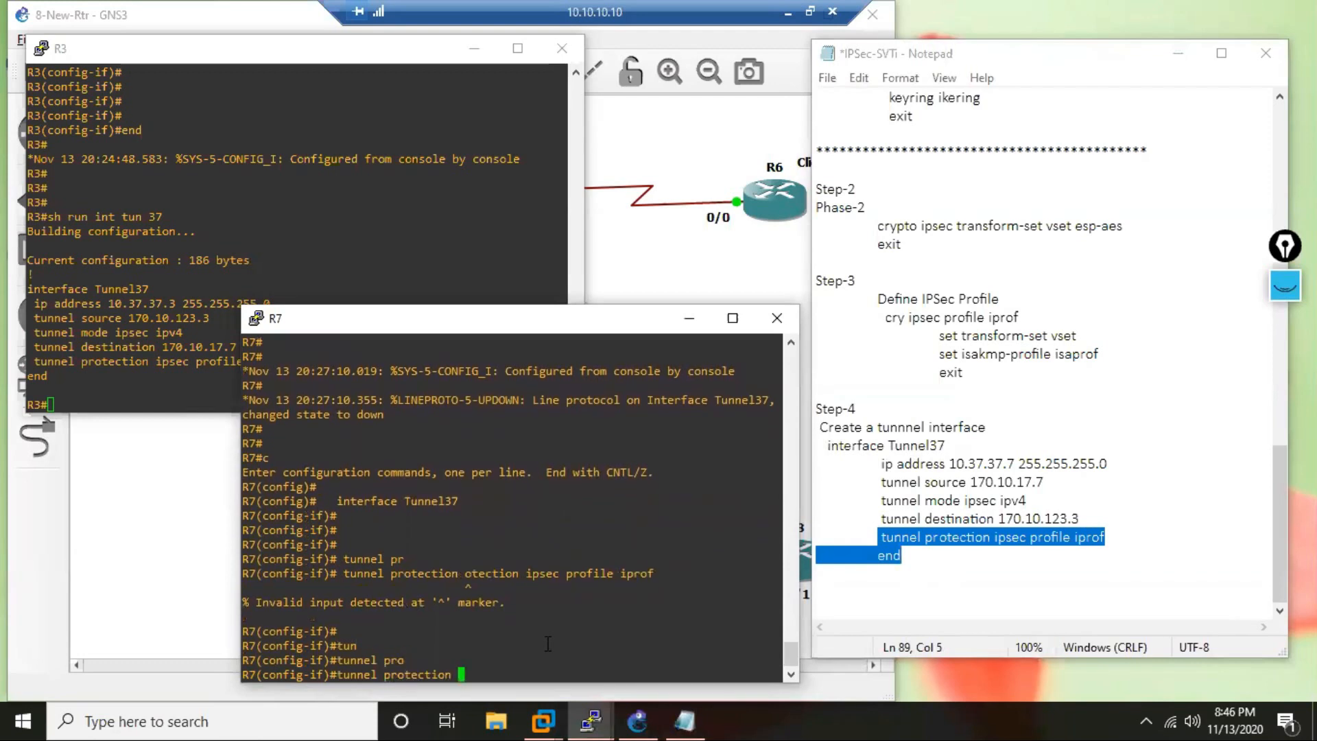
text(ip)
key(Tab)
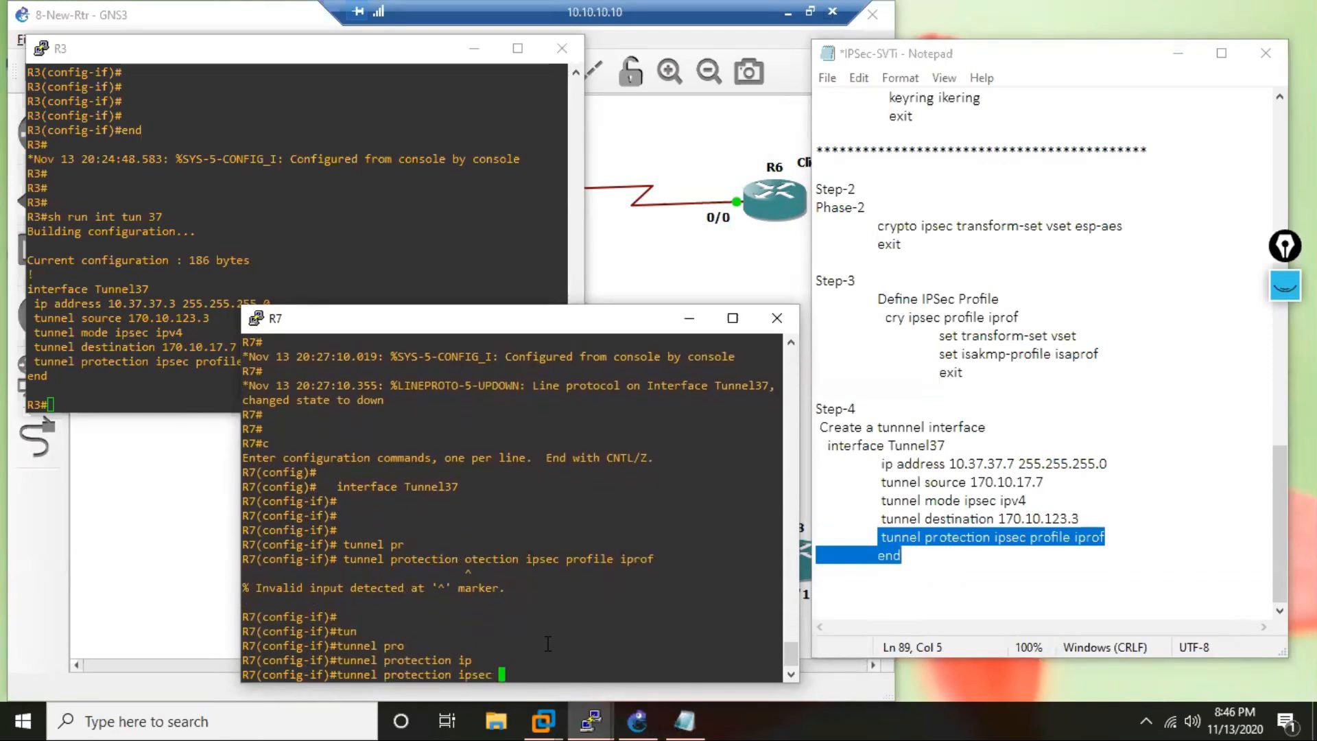
text(p)
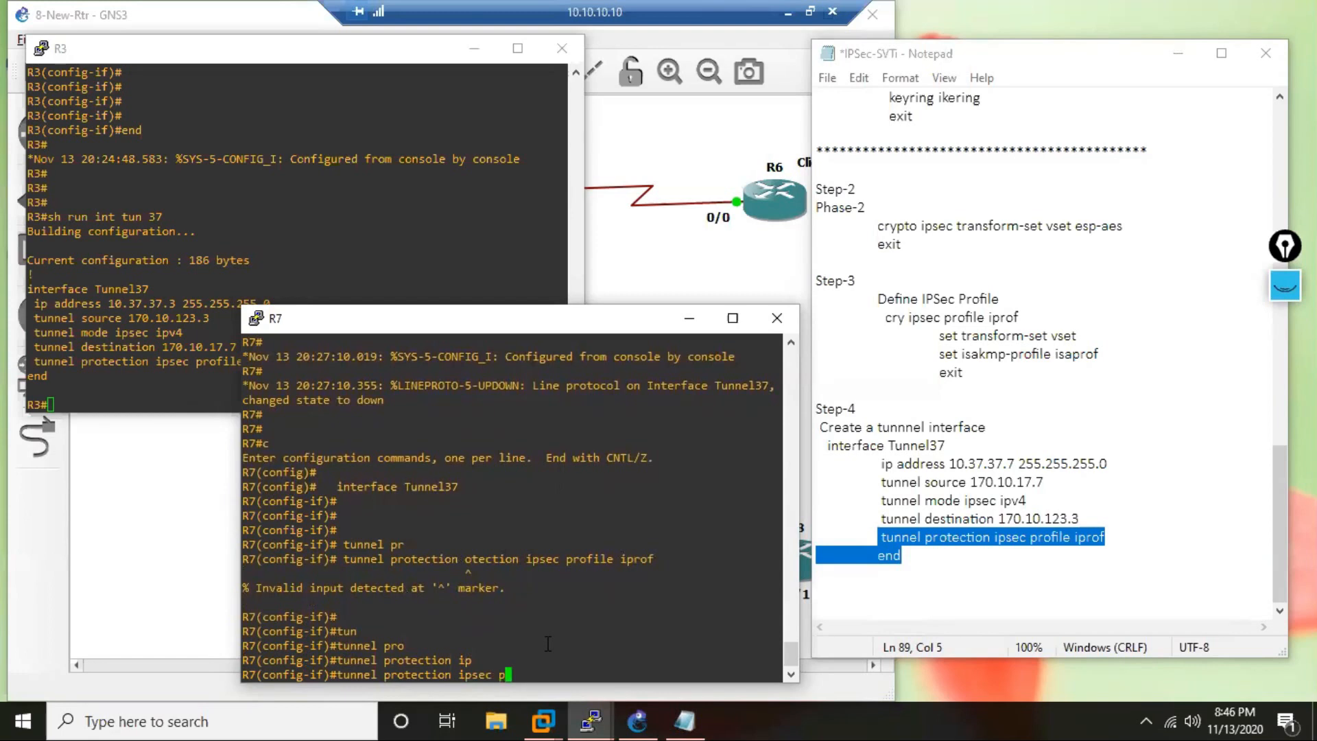
key(Tab)
text(i)
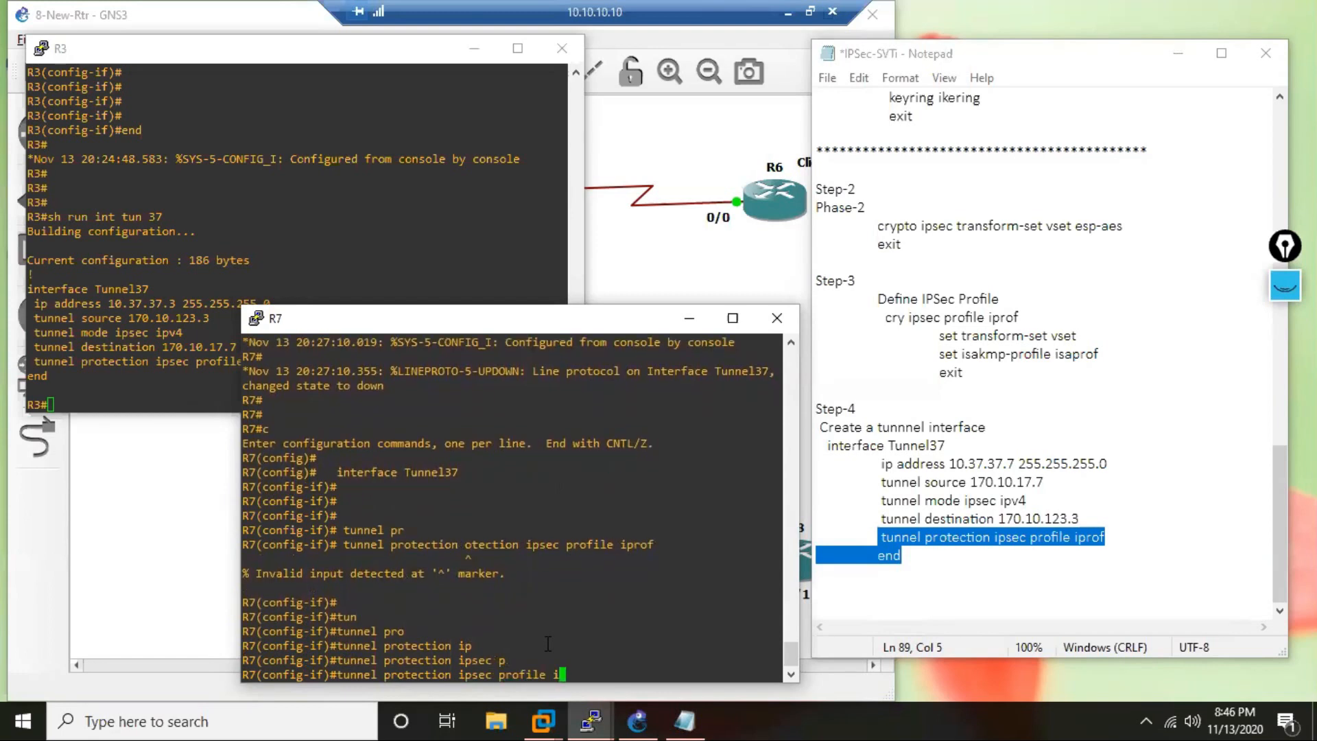
text(prof)
Compare the rejected protection command with the noted line and add a blank line below the R7 notes.
drag(519, 544, 478, 545)
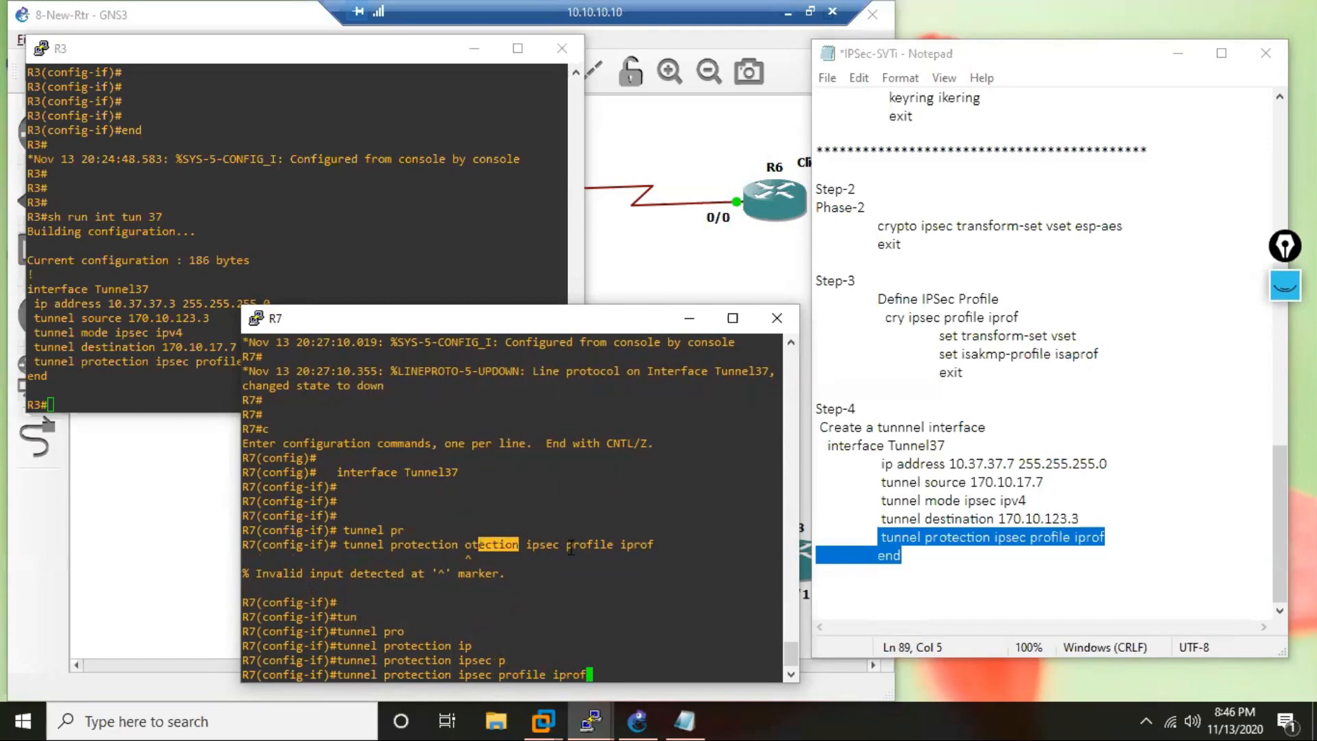
click(967, 537)
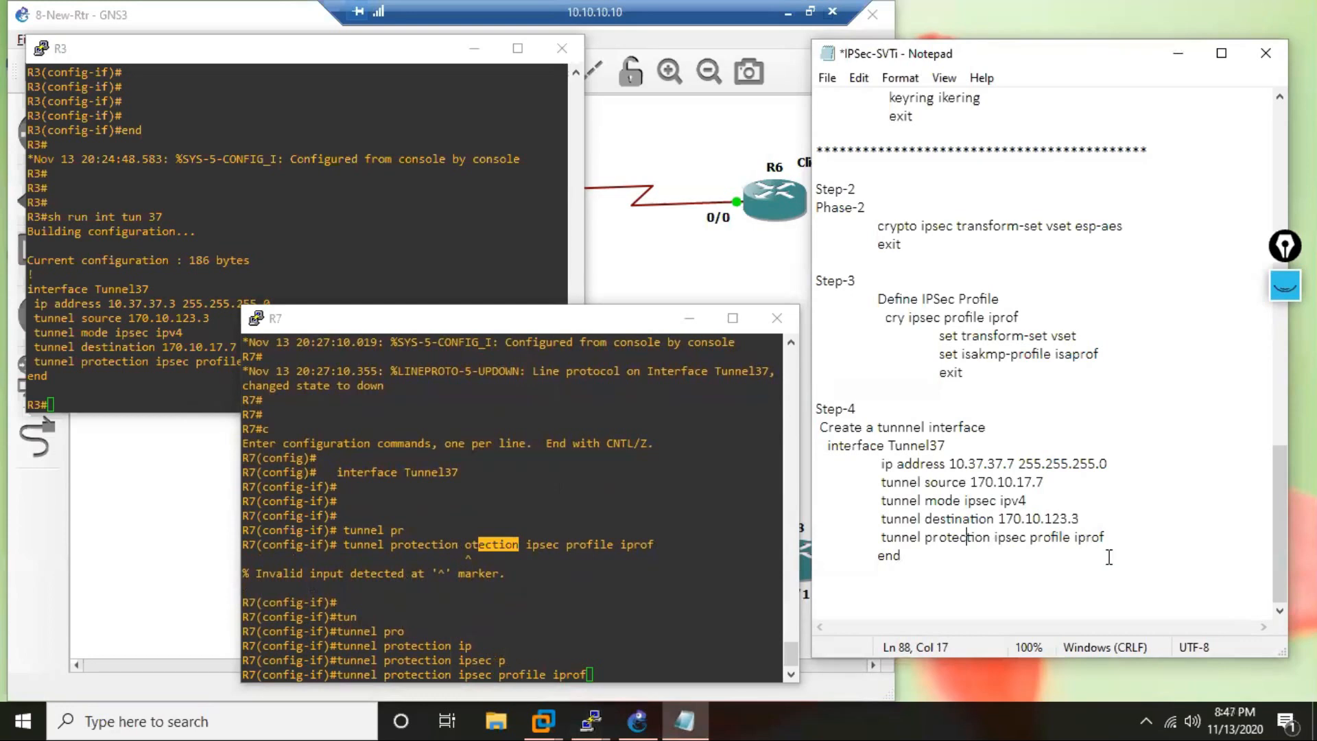
click(1008, 603)
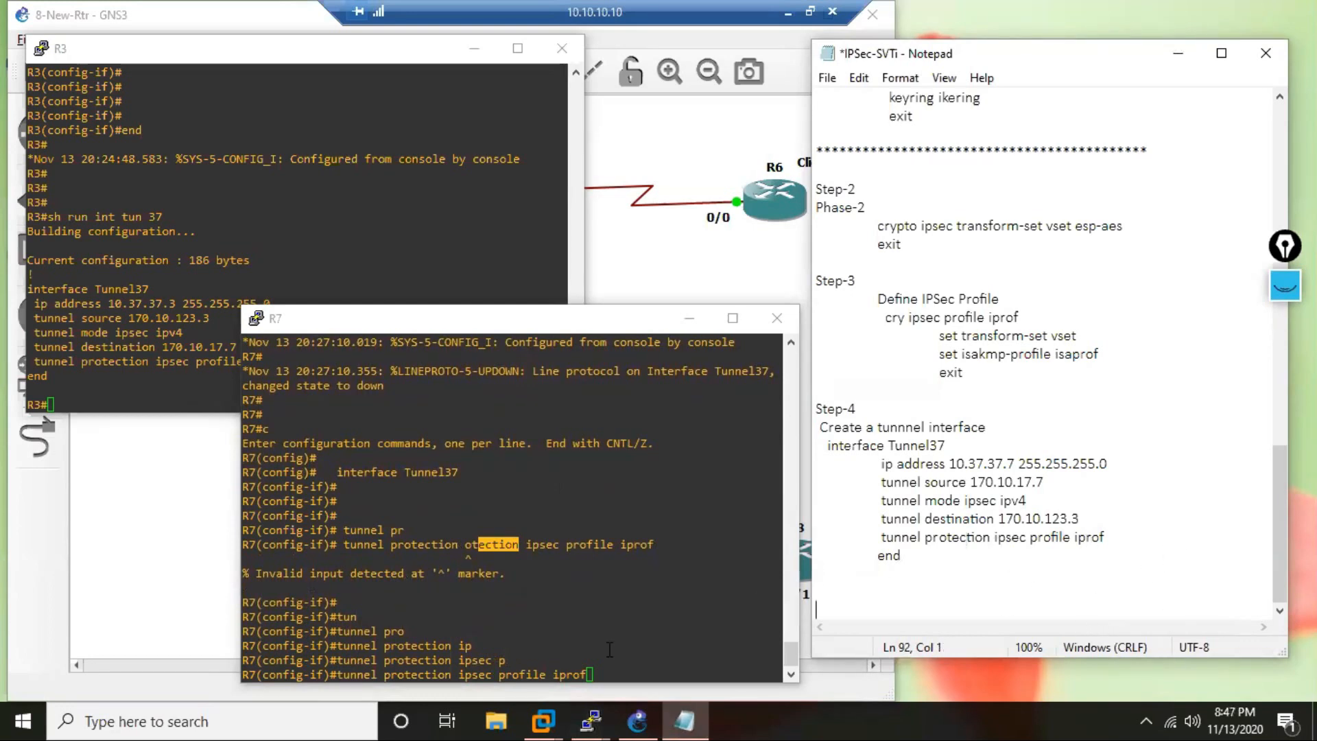
key(Return)
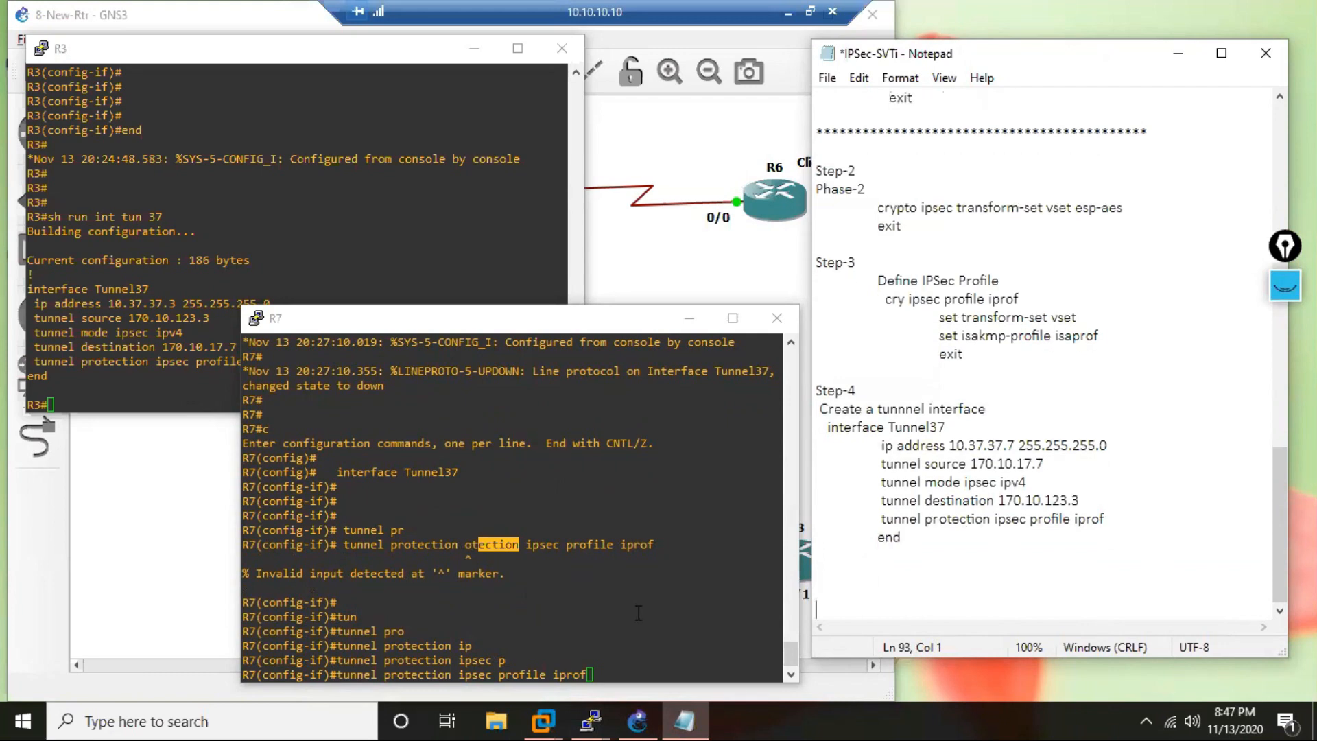
Run the entered tunnel protection command on R7 and leave configuration mode.
click(638, 608)
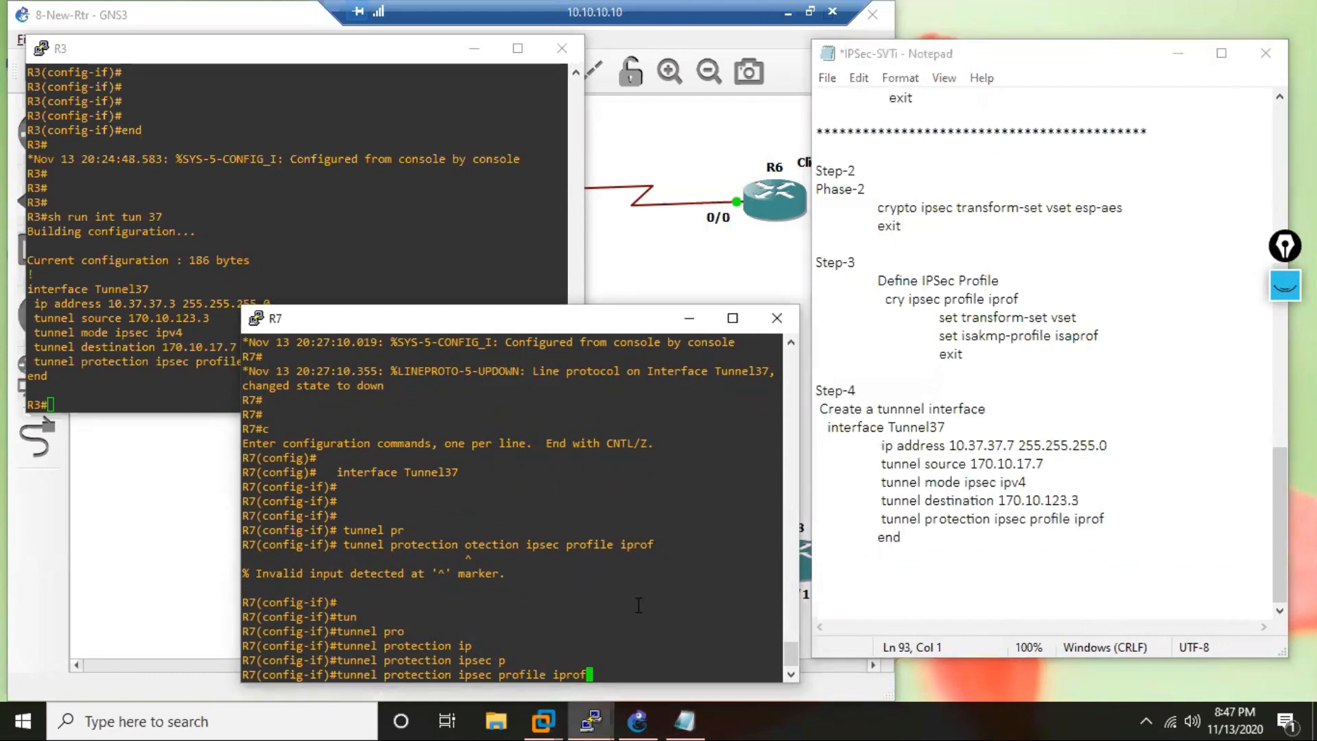
key(Return)
key(Return)
key(Return)
key(Return)
key(Return)
key(Return)
key(Return)
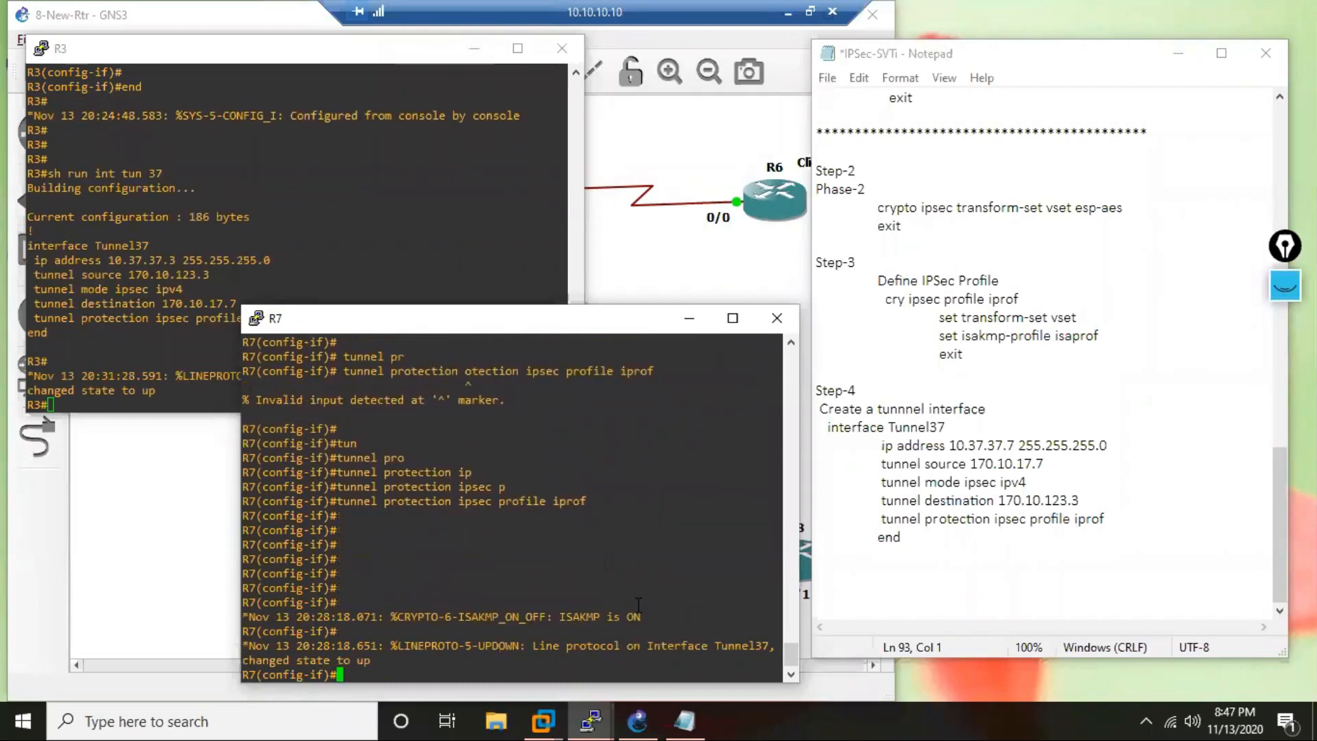
text(end)
key(Return)
key(Return)
key(Return)
key(Return)
key(Return)
key(Return)
key(Return)
key(Return)
Ping R3's tunnel address 10.37.37.3 from R7.
text(p)
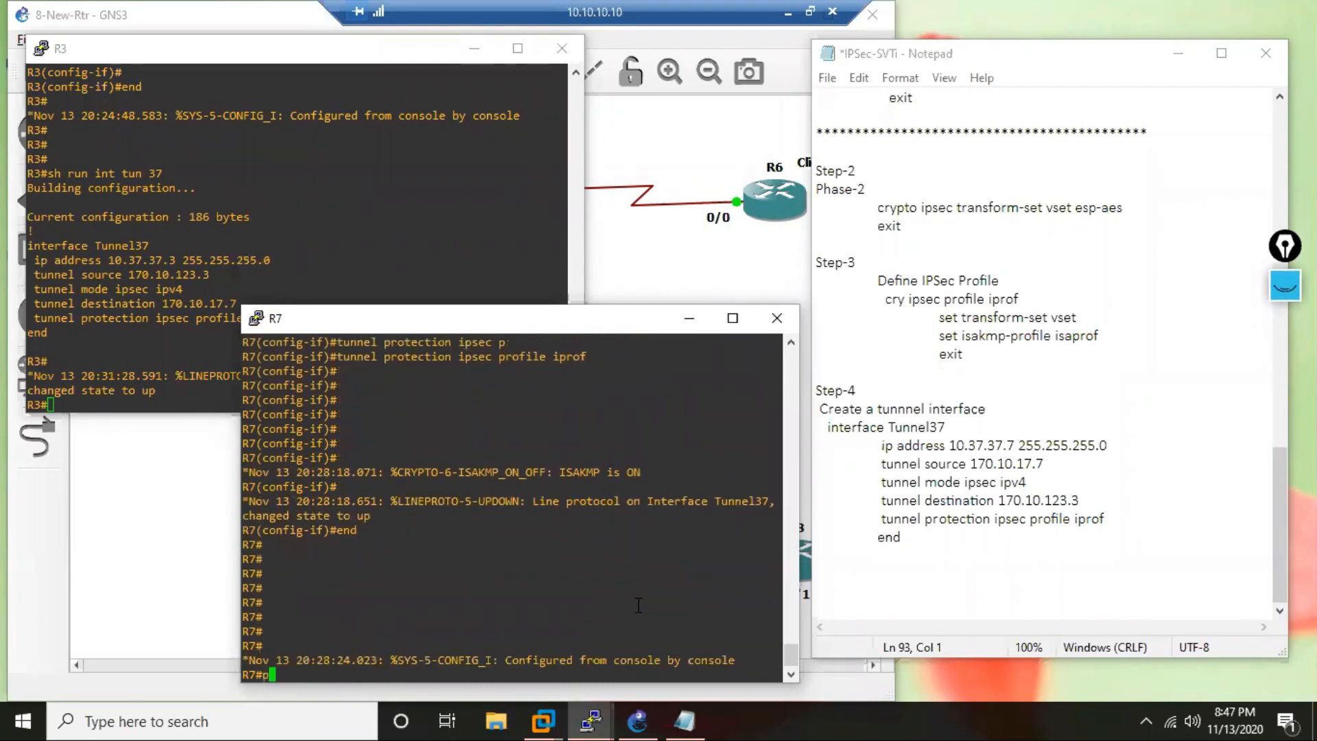
text(ing 10.37.37.3)
key(Return)
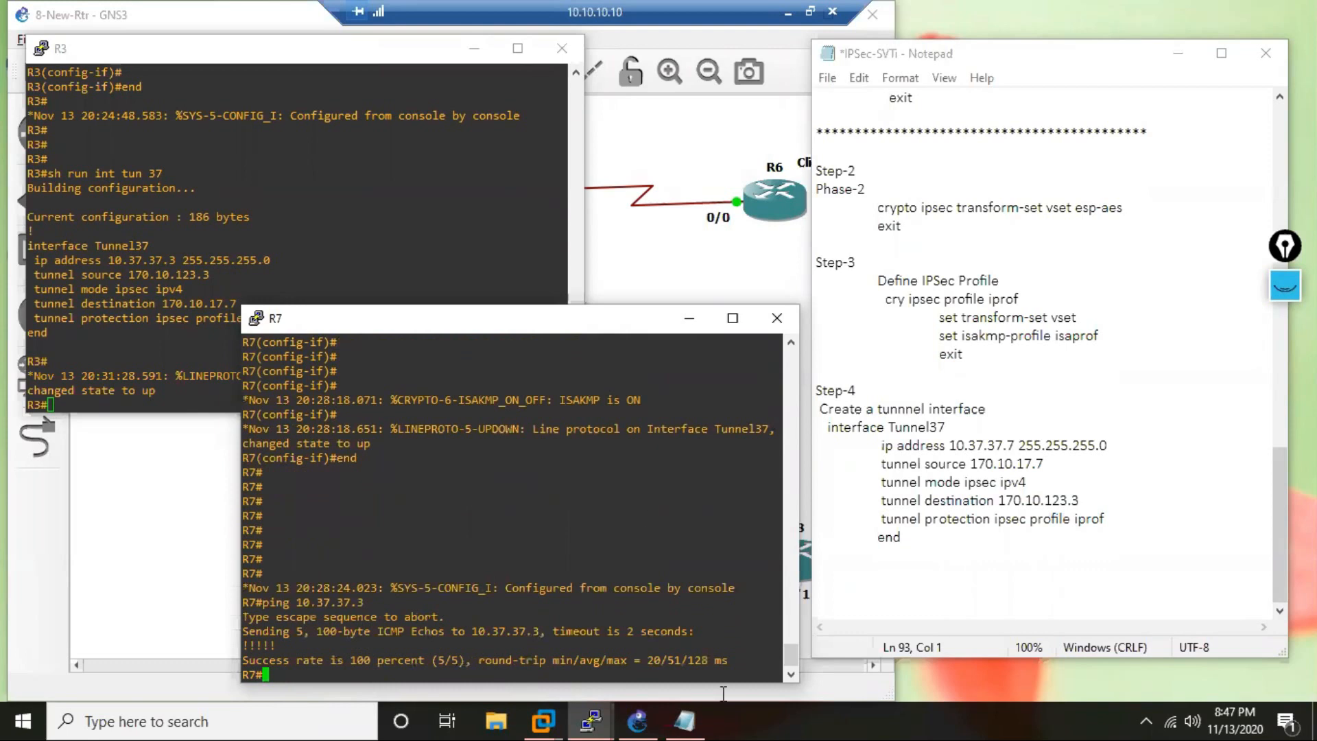
In GNS3, start an Ethernet packet capture on the R3–SW1 link and open its live view.
click(637, 720)
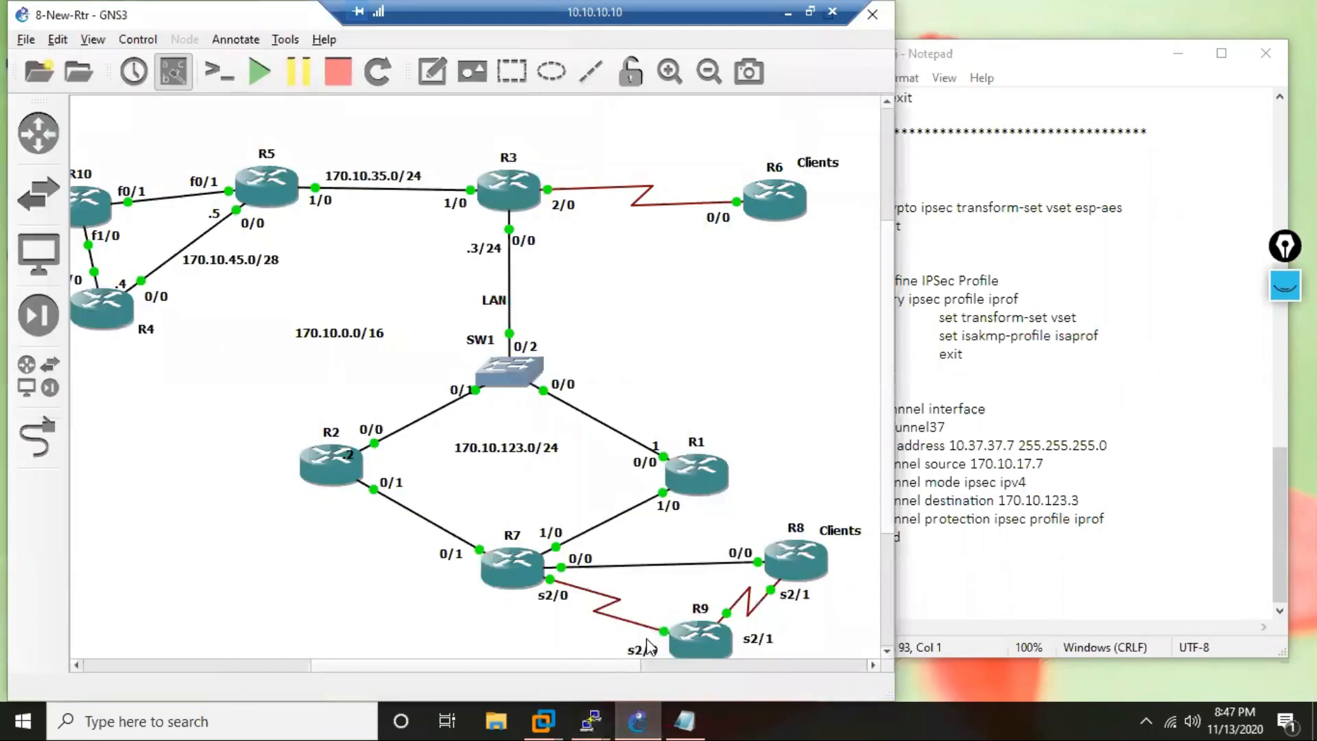
right_click(511, 279)
click(553, 286)
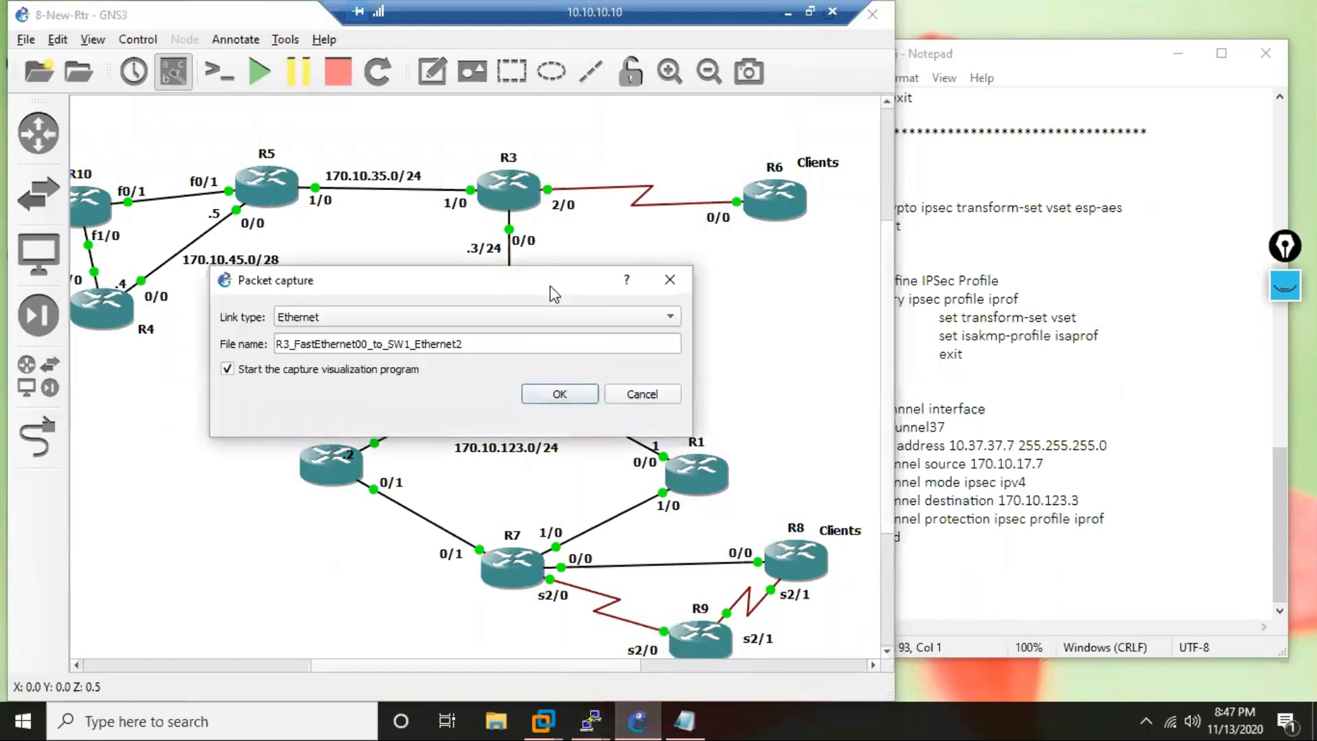
click(559, 395)
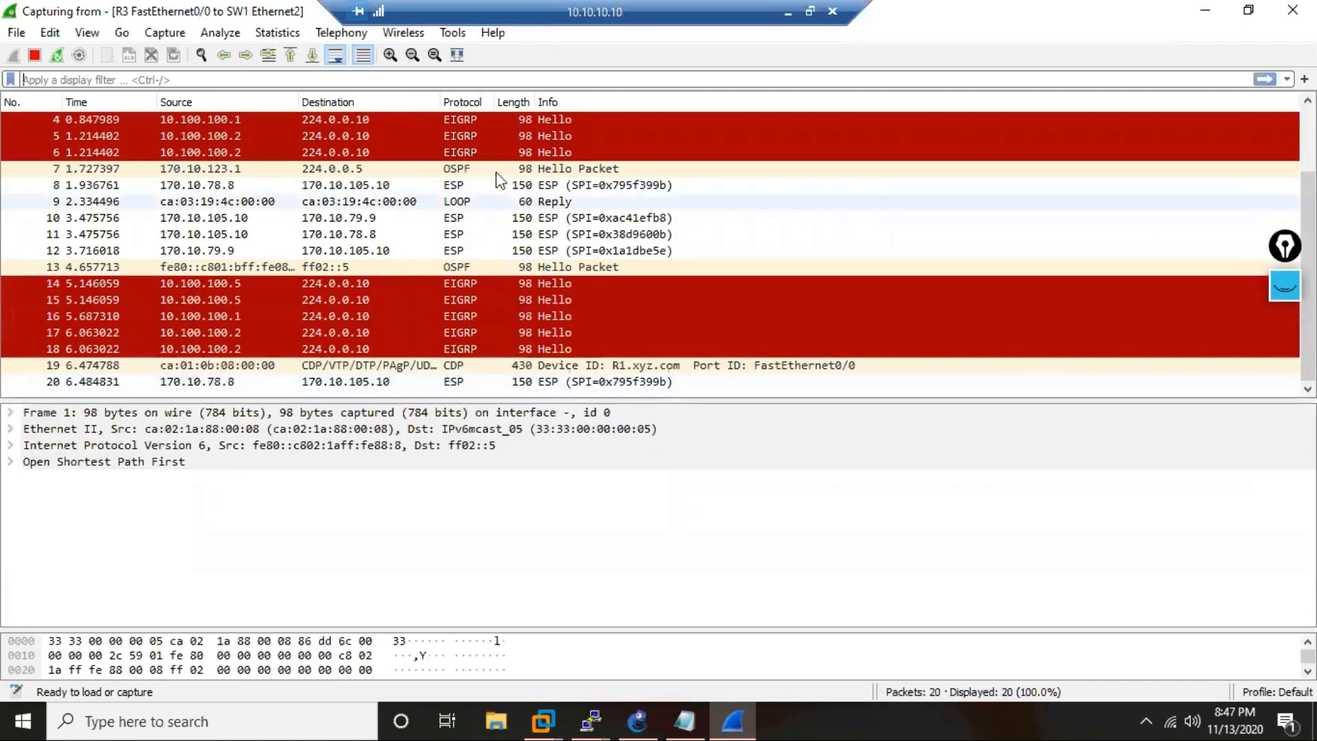
Examine individual packets and their source and destination addresses in the live R3–SW1 capture.
click(448, 218)
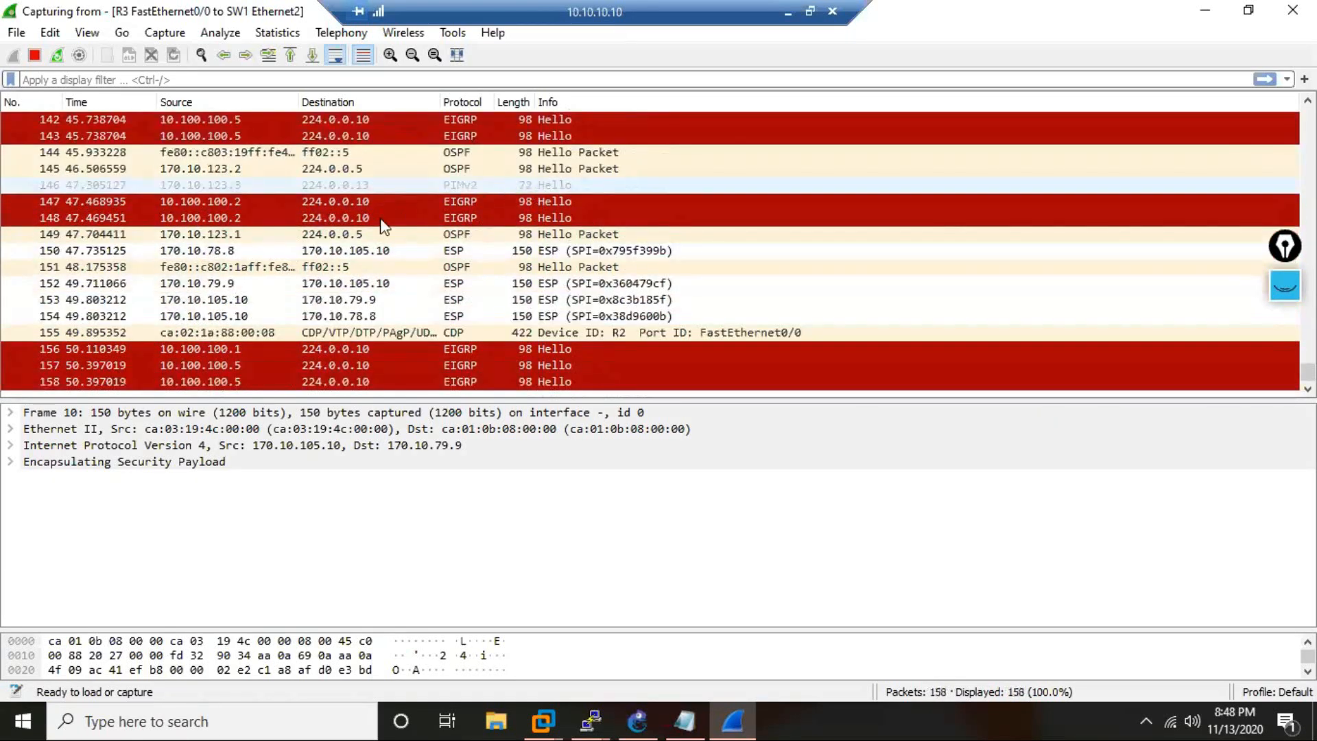
click(381, 300)
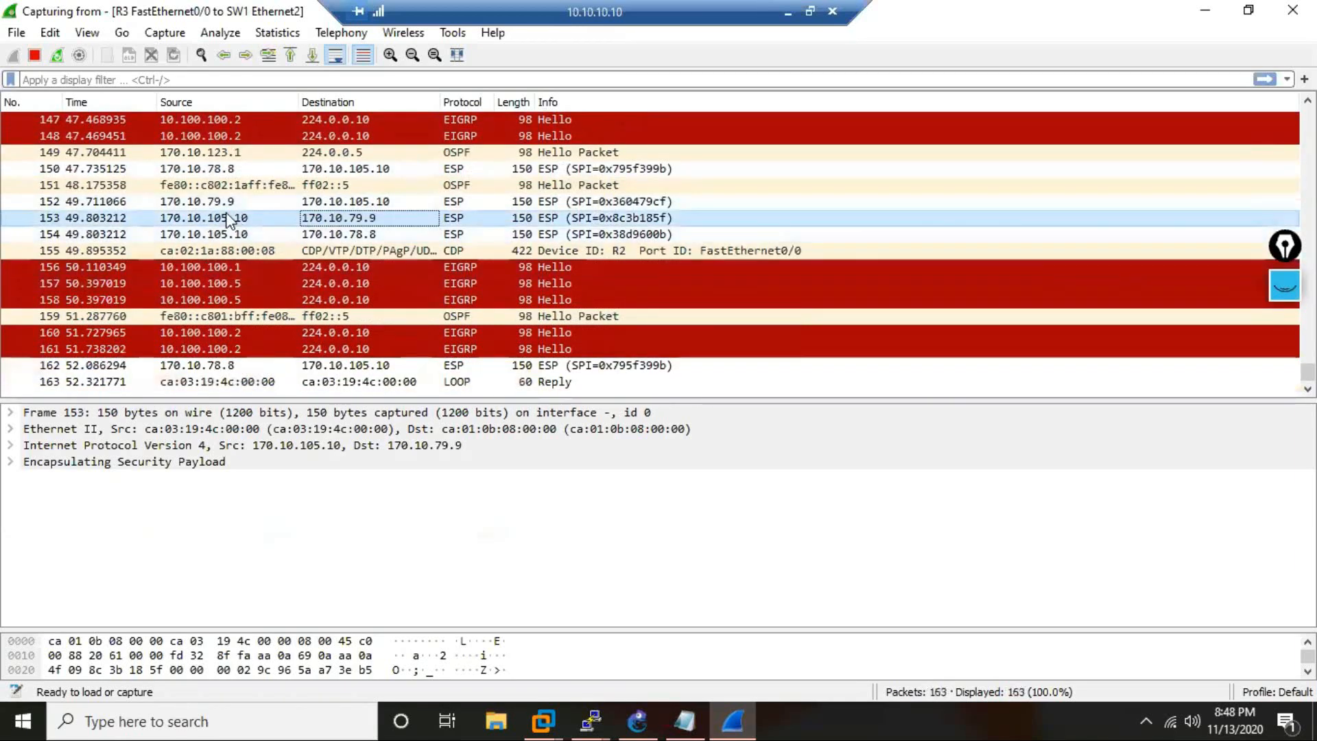
click(226, 185)
click(265, 205)
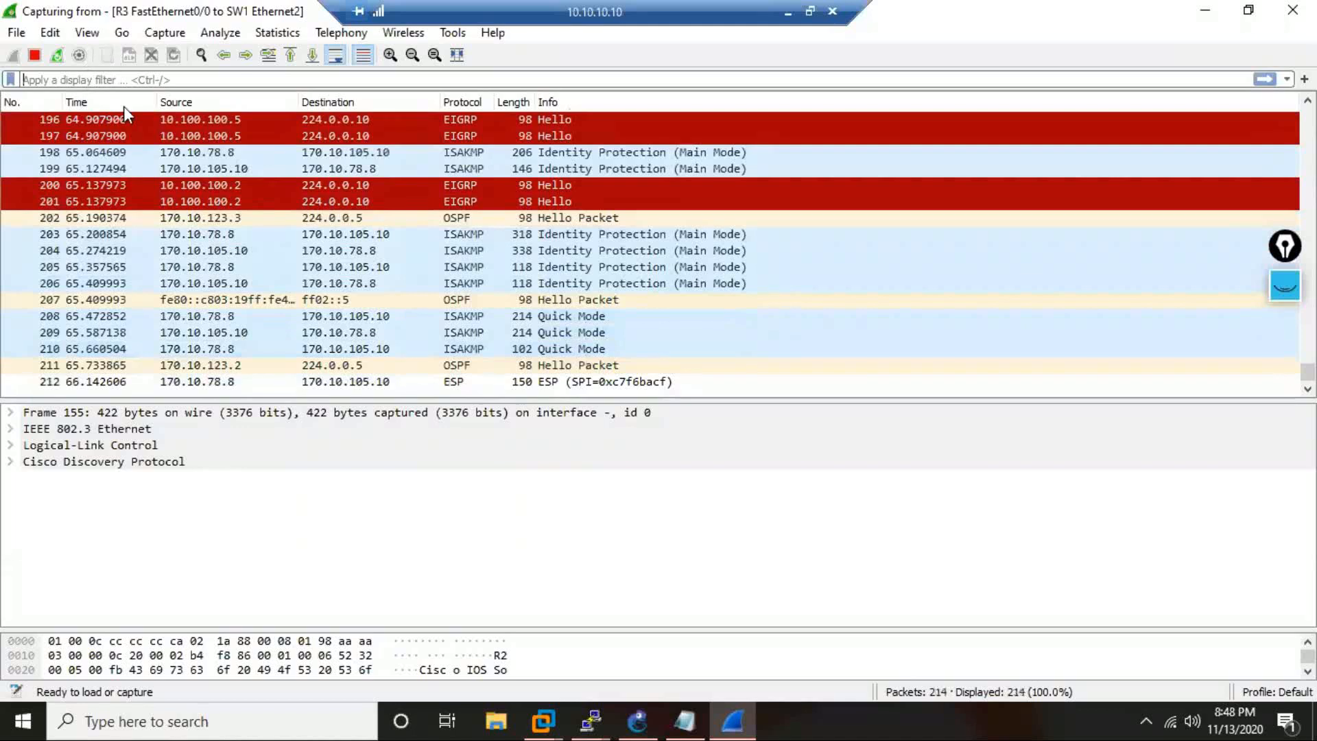
Filter the capture by esp and select an ESP packet to inspect its details.
text(esp)
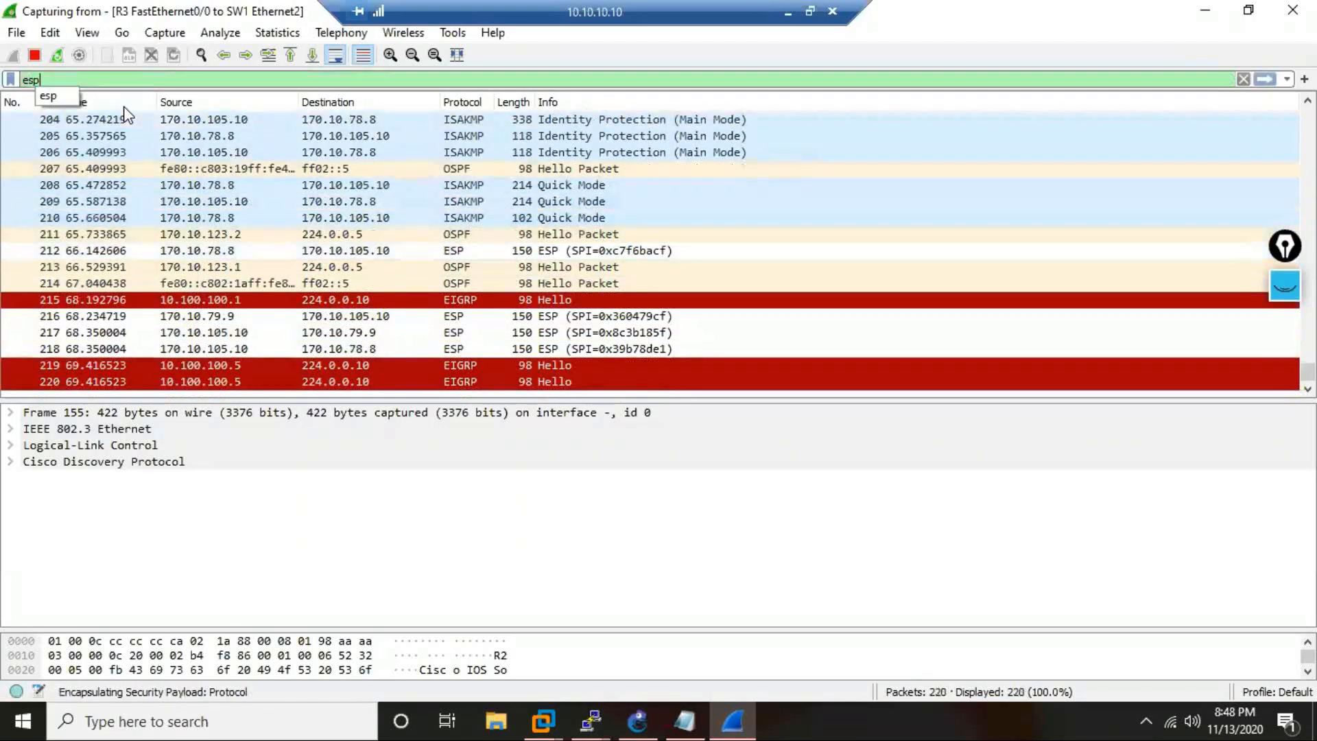
key(Return)
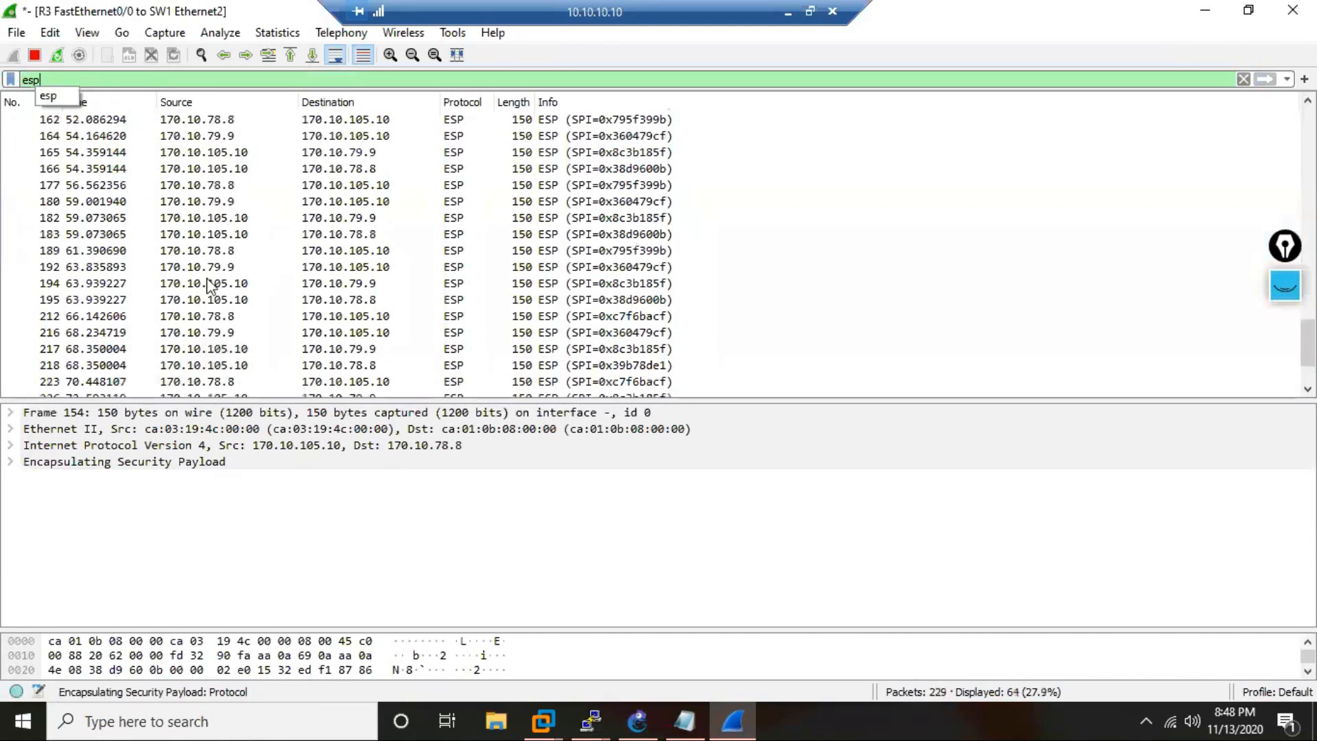
click(205, 250)
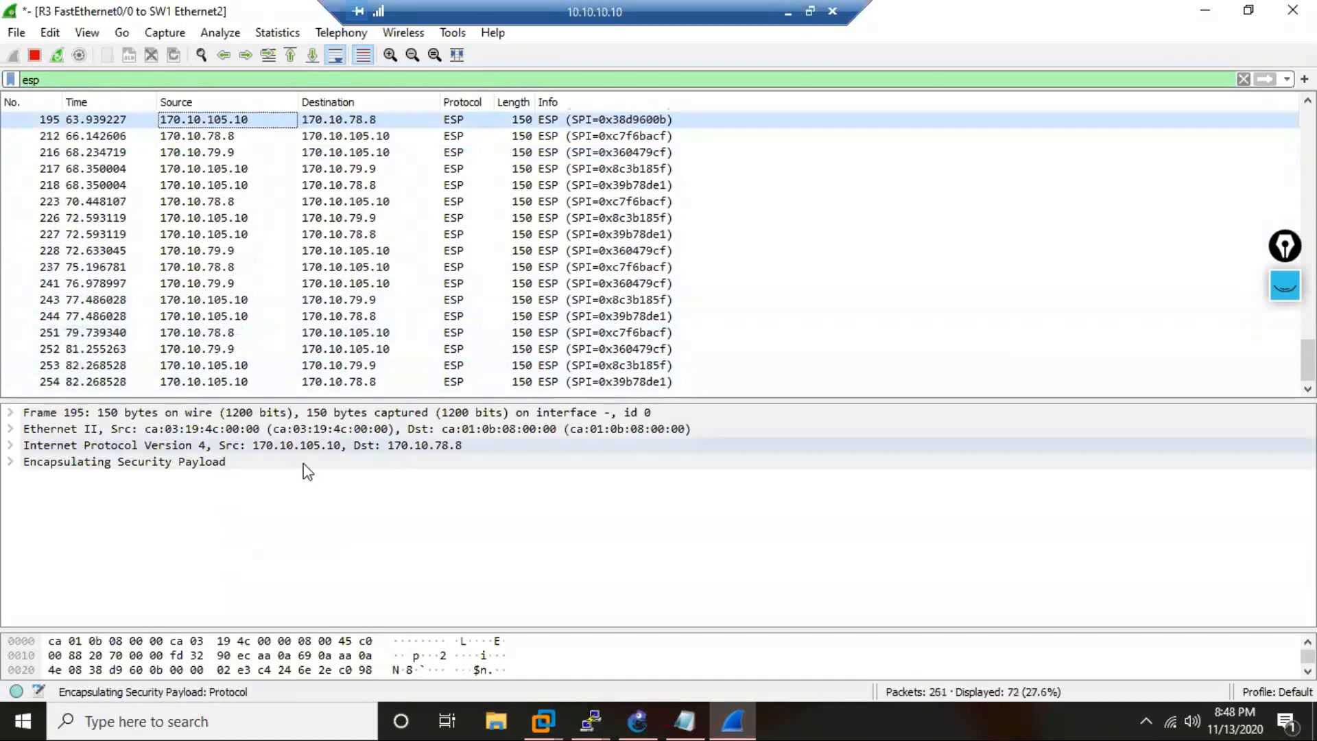
Place R3's console beside the capture's packet list and ping R7's tunnel address 10.37.37.7 from R3.
click(593, 718)
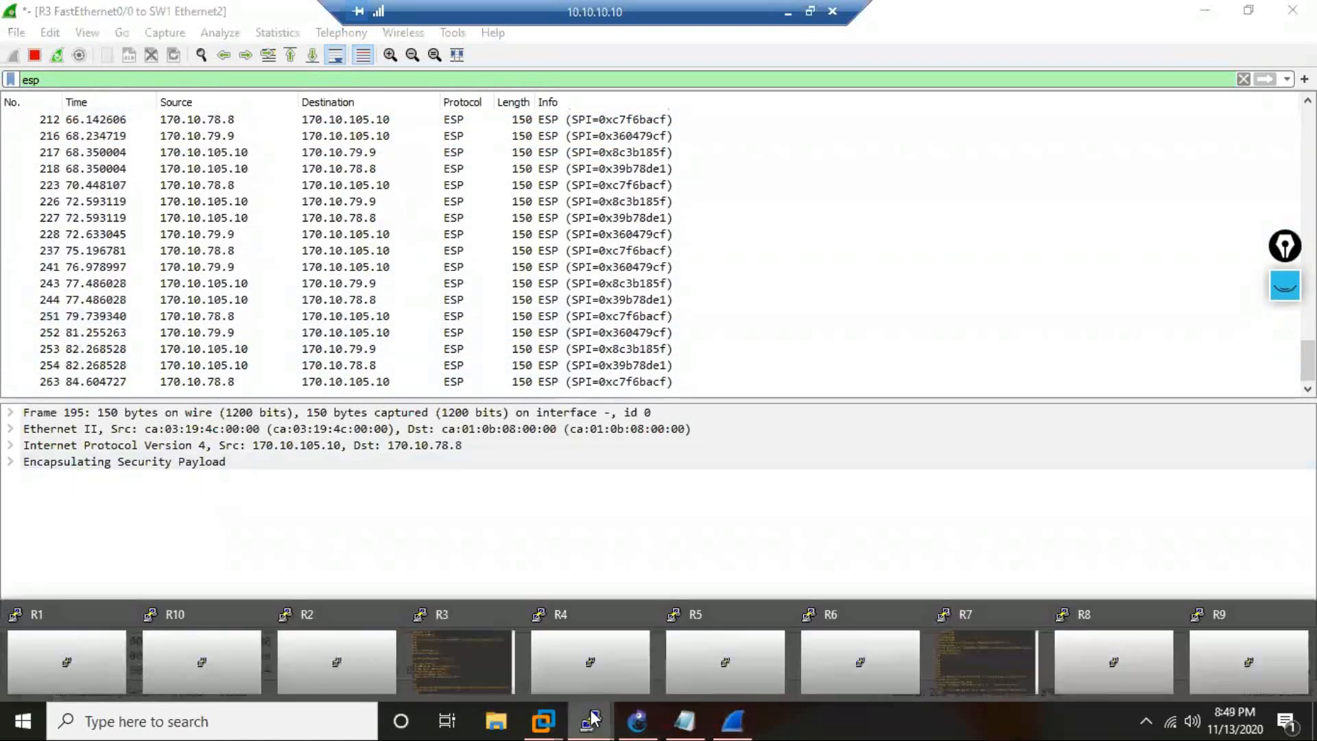
click(456, 675)
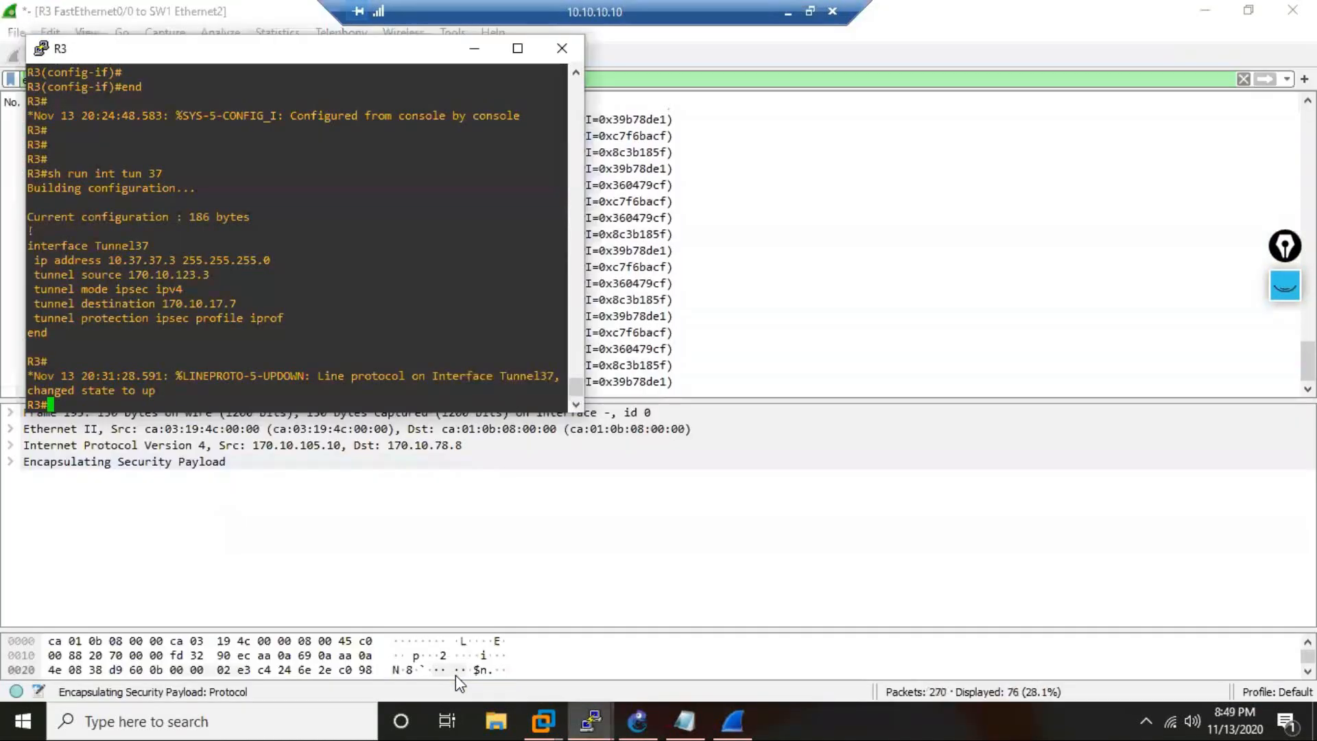
text(ping)
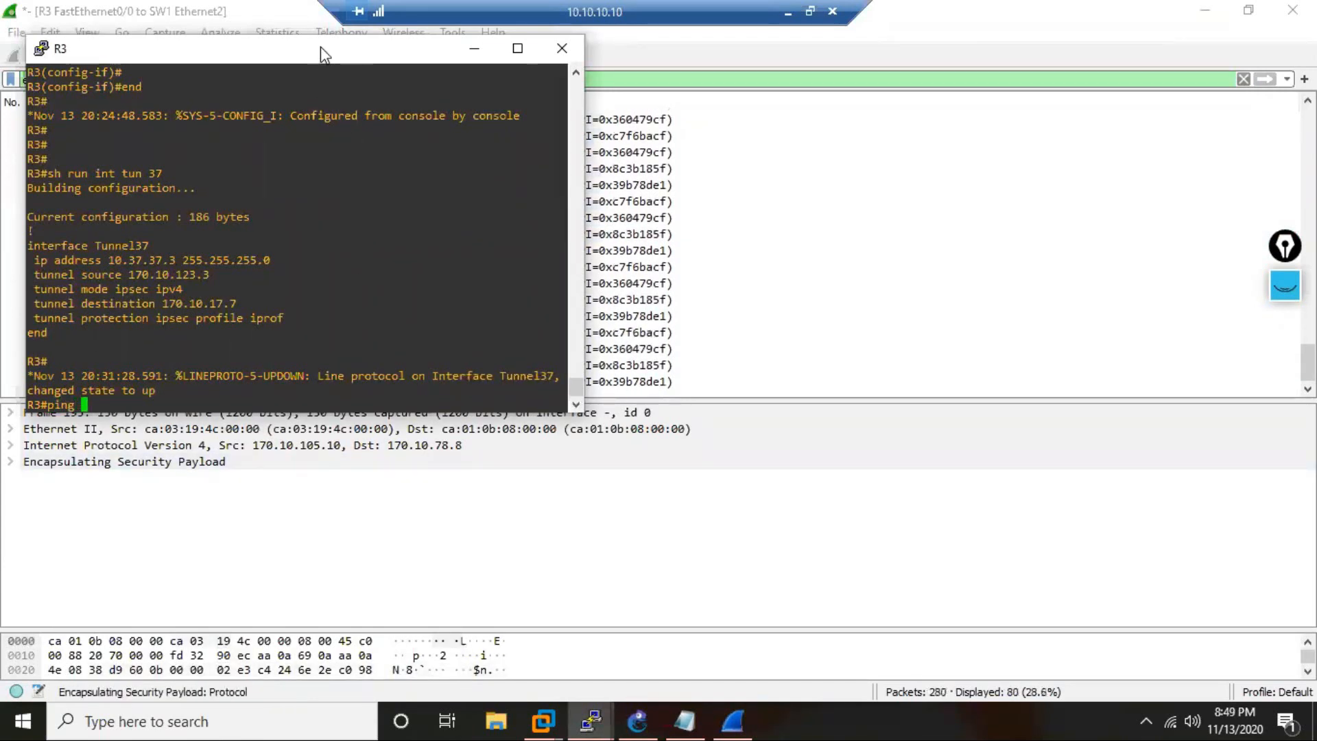
drag(323, 50, 822, 118)
drag(984, 121, 1007, 107)
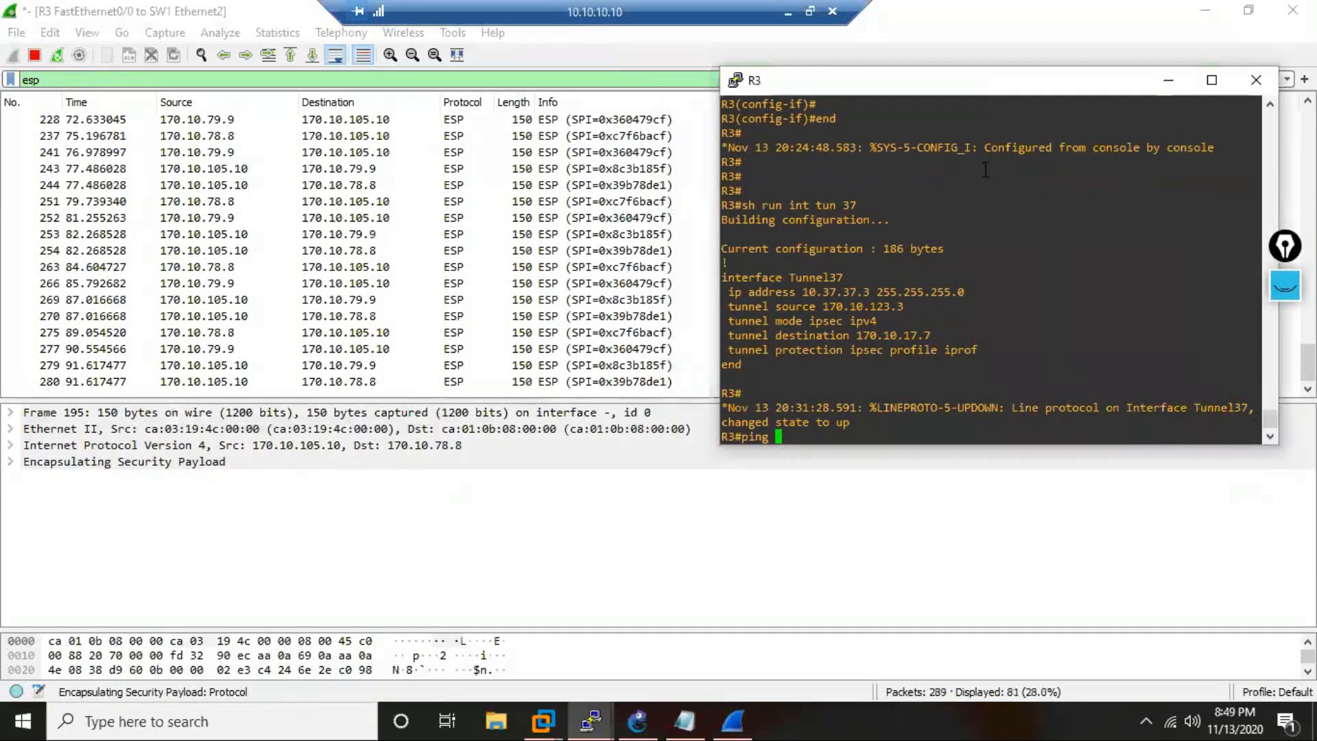
text(10.37.37.7)
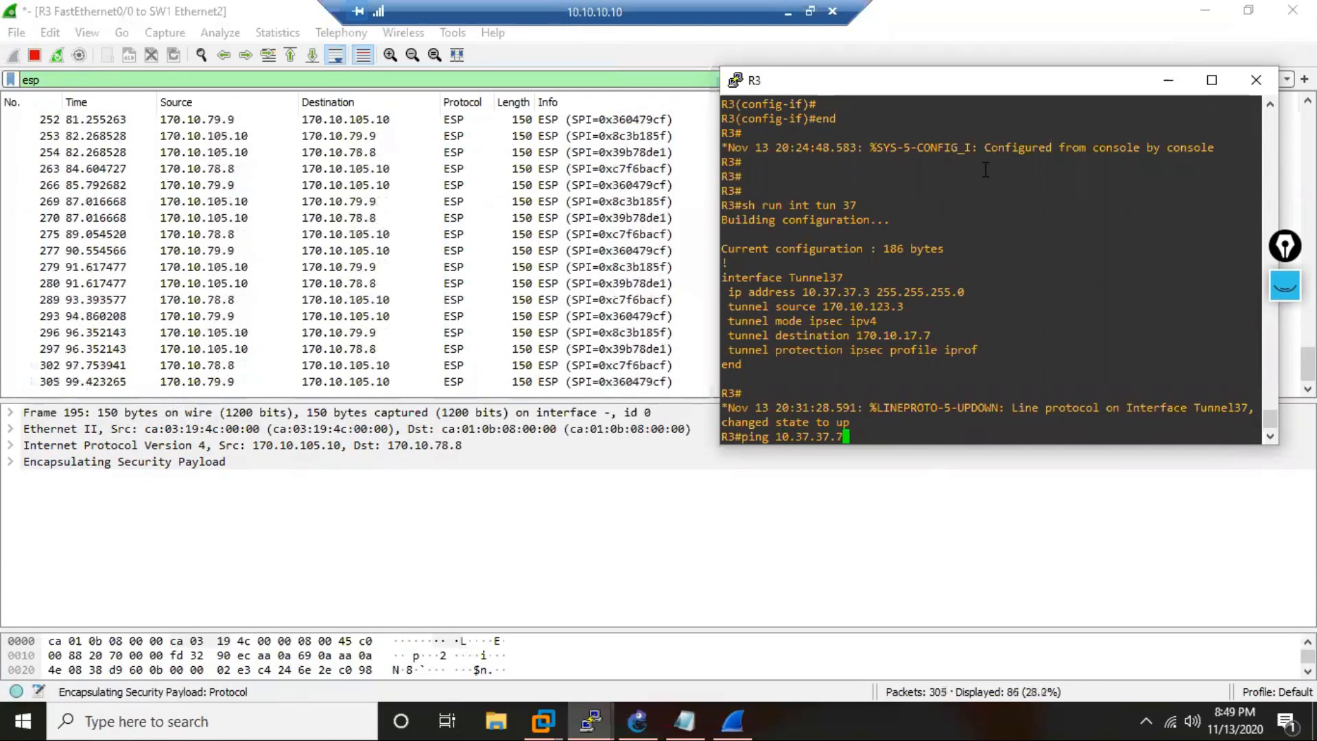
key(Return)
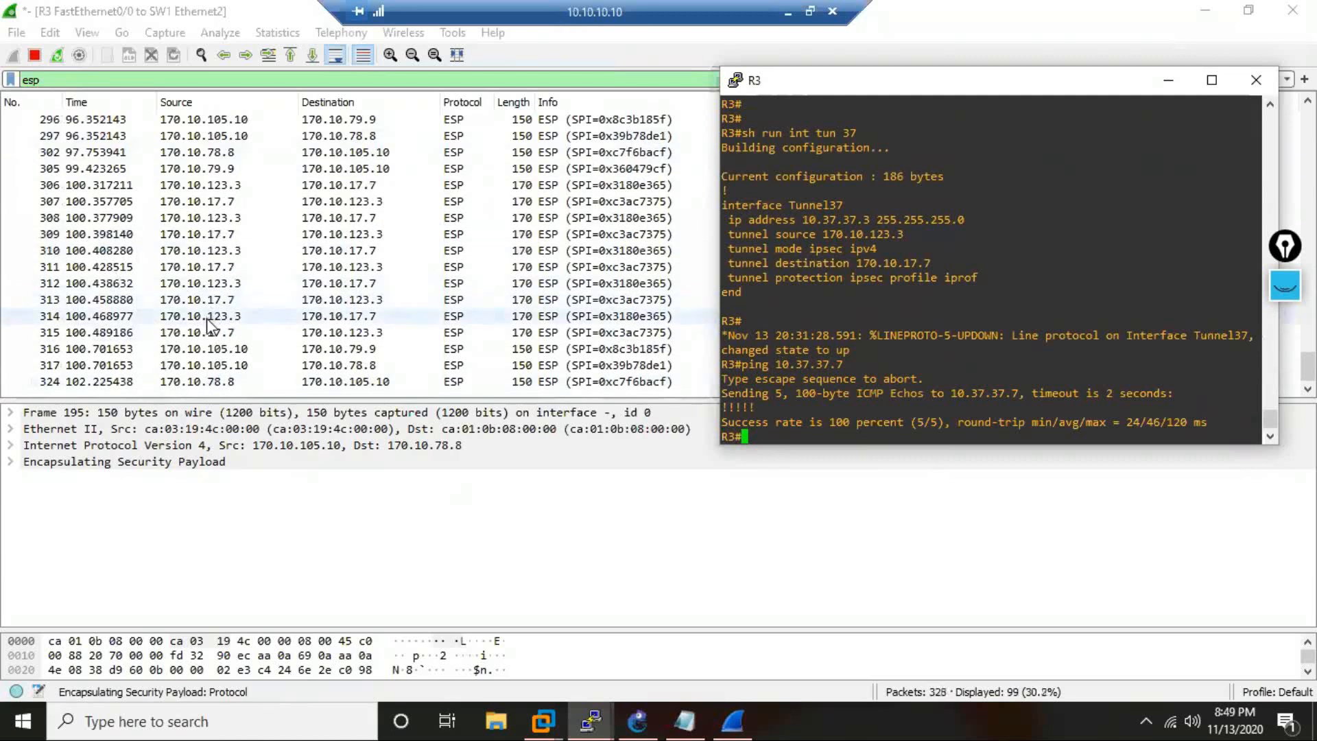
Inspect an ESP packet from 170.10.123.3 to 170.10.17.7 and expand the Encapsulating Security Payload of frame 330.
click(216, 316)
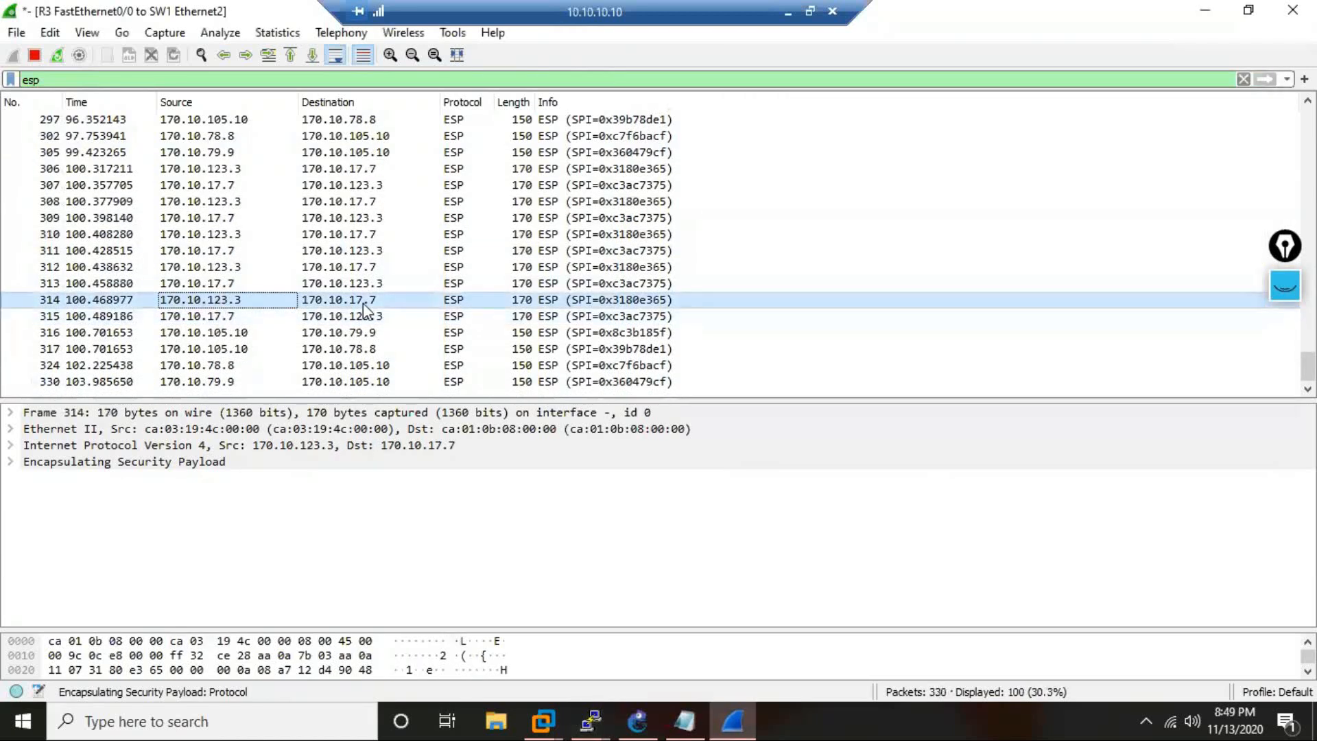
click(347, 255)
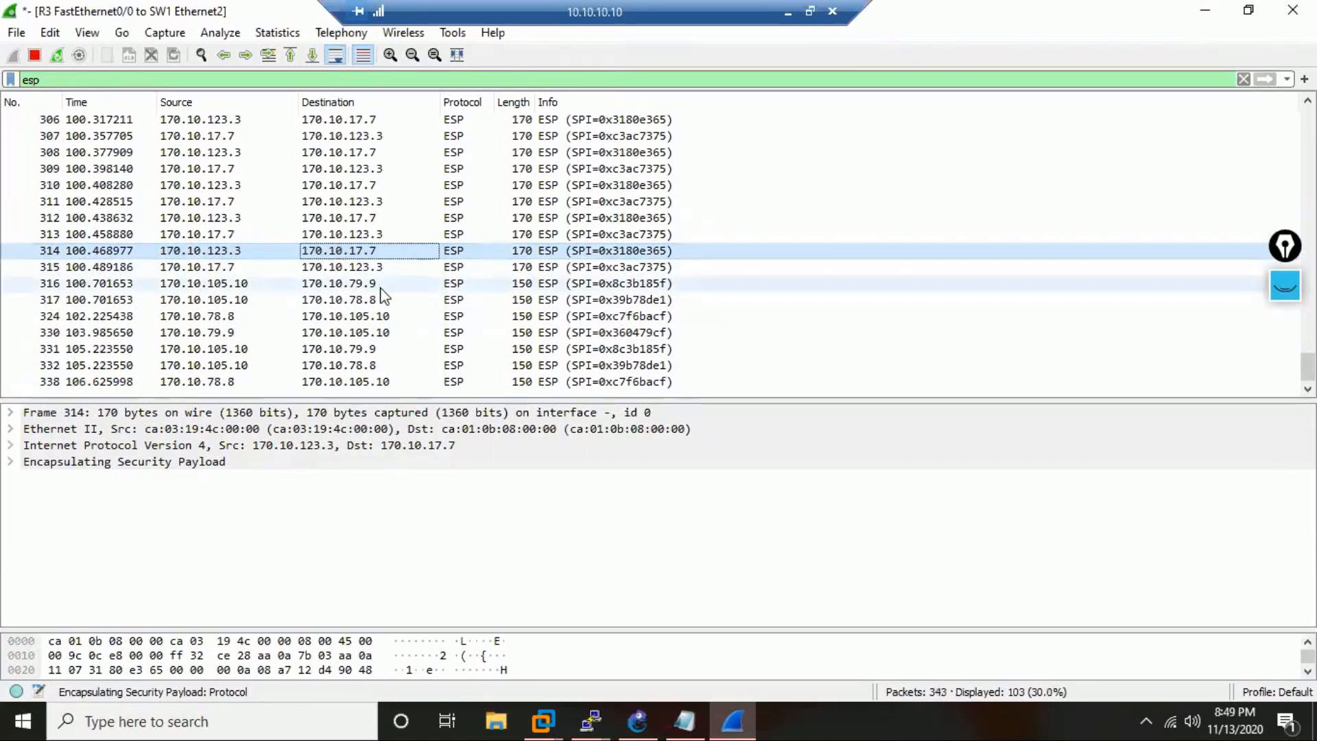
click(196, 321)
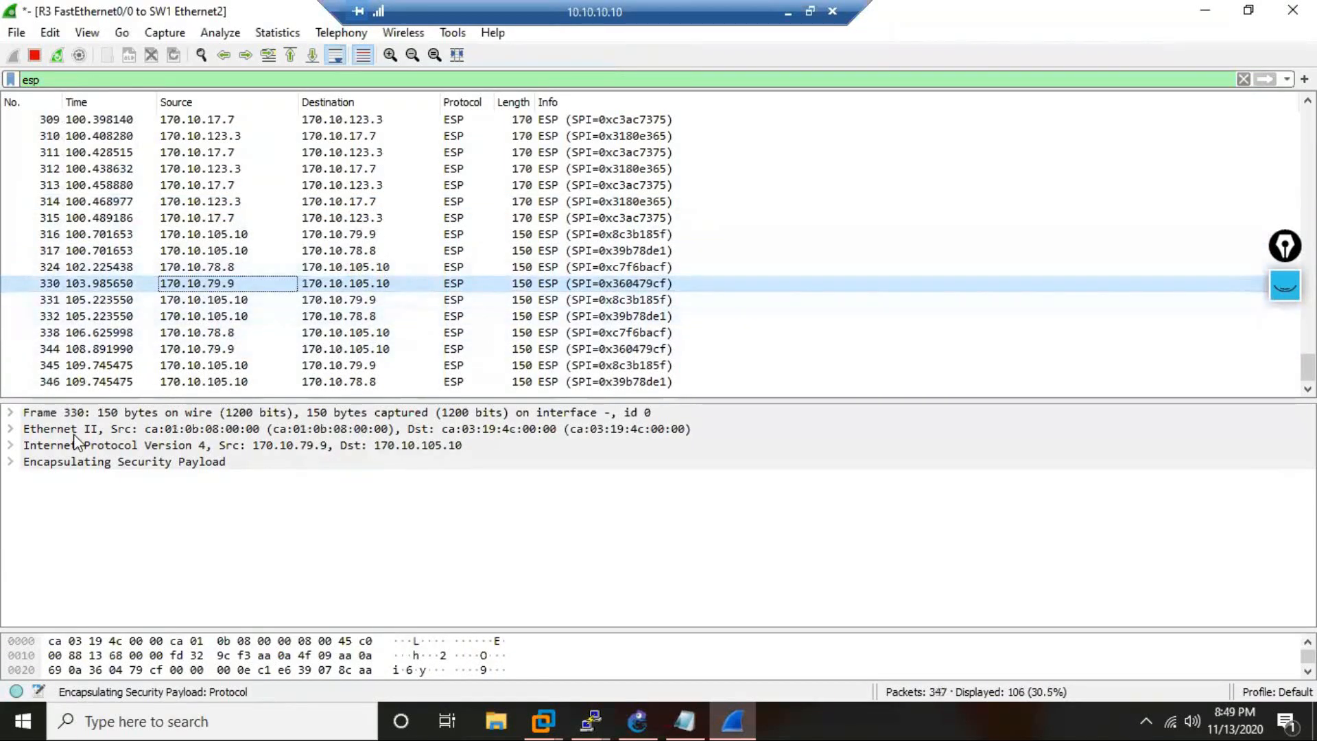
click(20, 466)
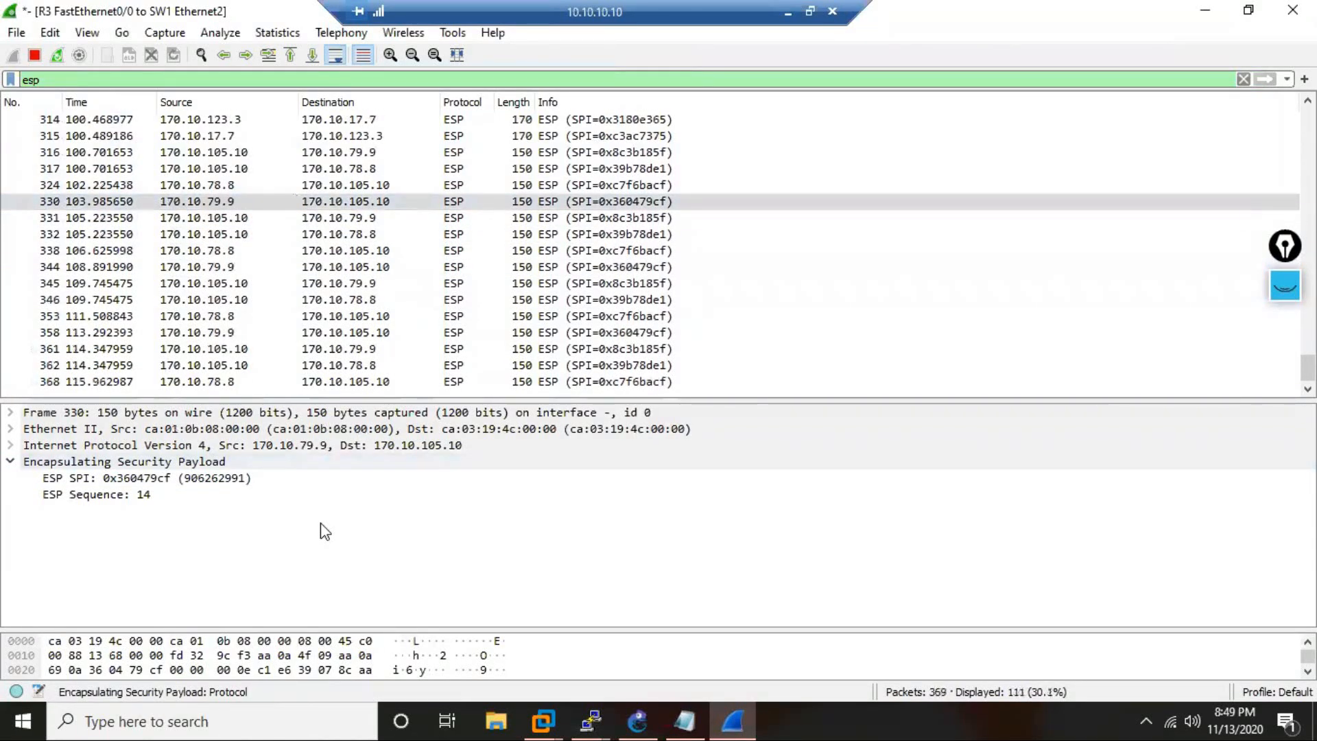
Switch back to the GNS3 topology and hide the pen annotations drawn over it.
click(659, 717)
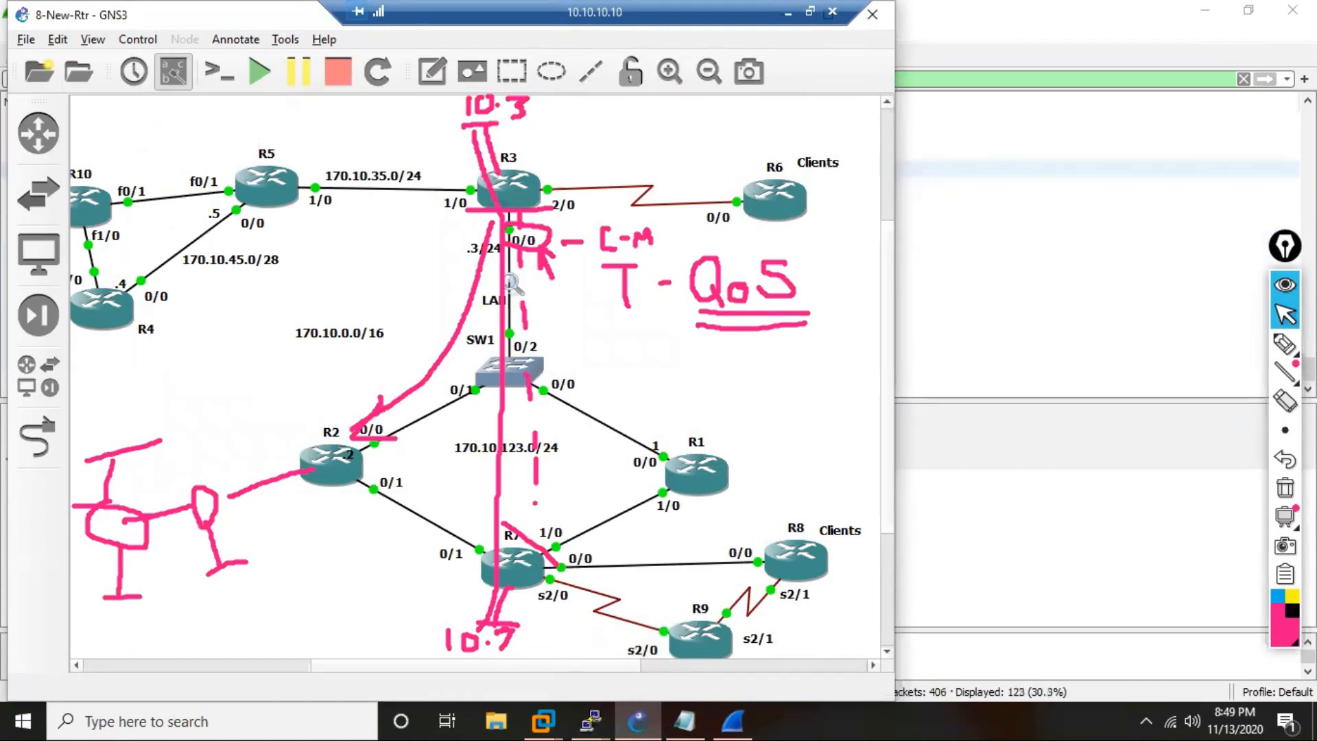
click(1285, 285)
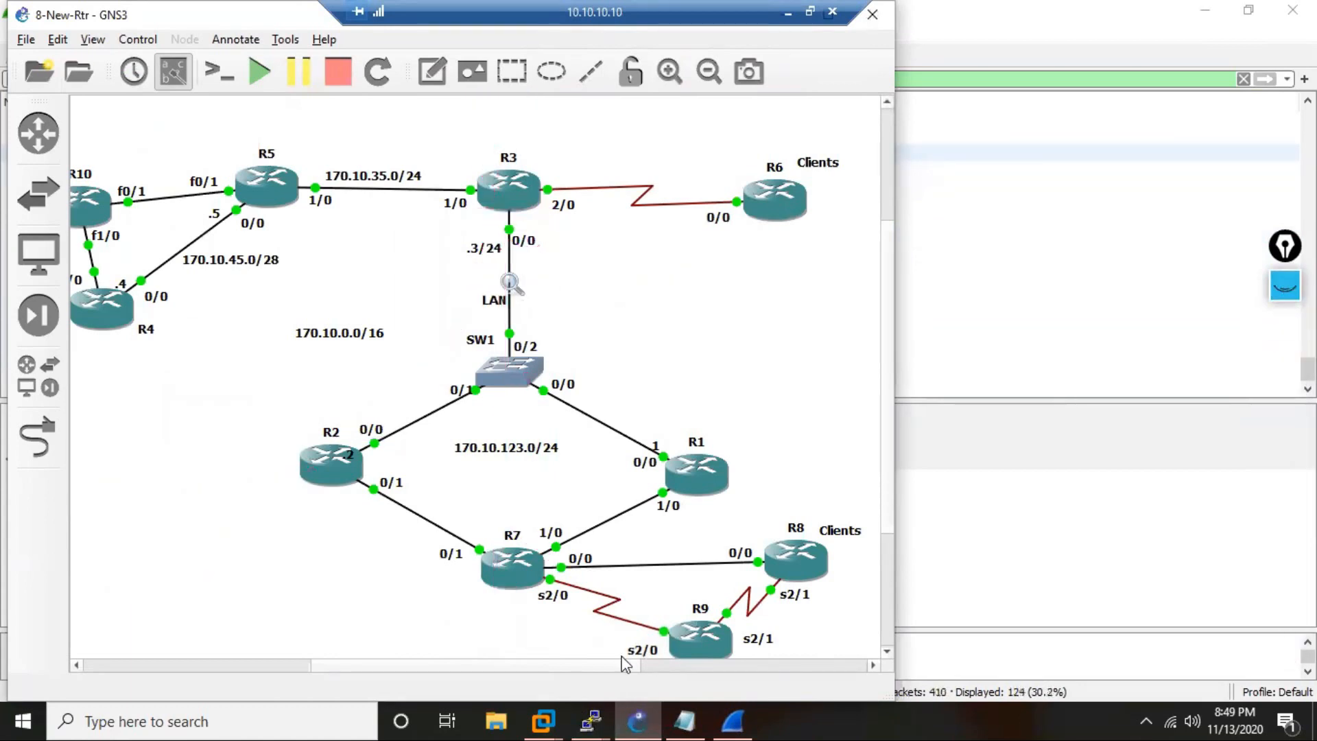
Bring up R3's console and enter router configuration for OSPF process 37.
mouse_move(590, 720)
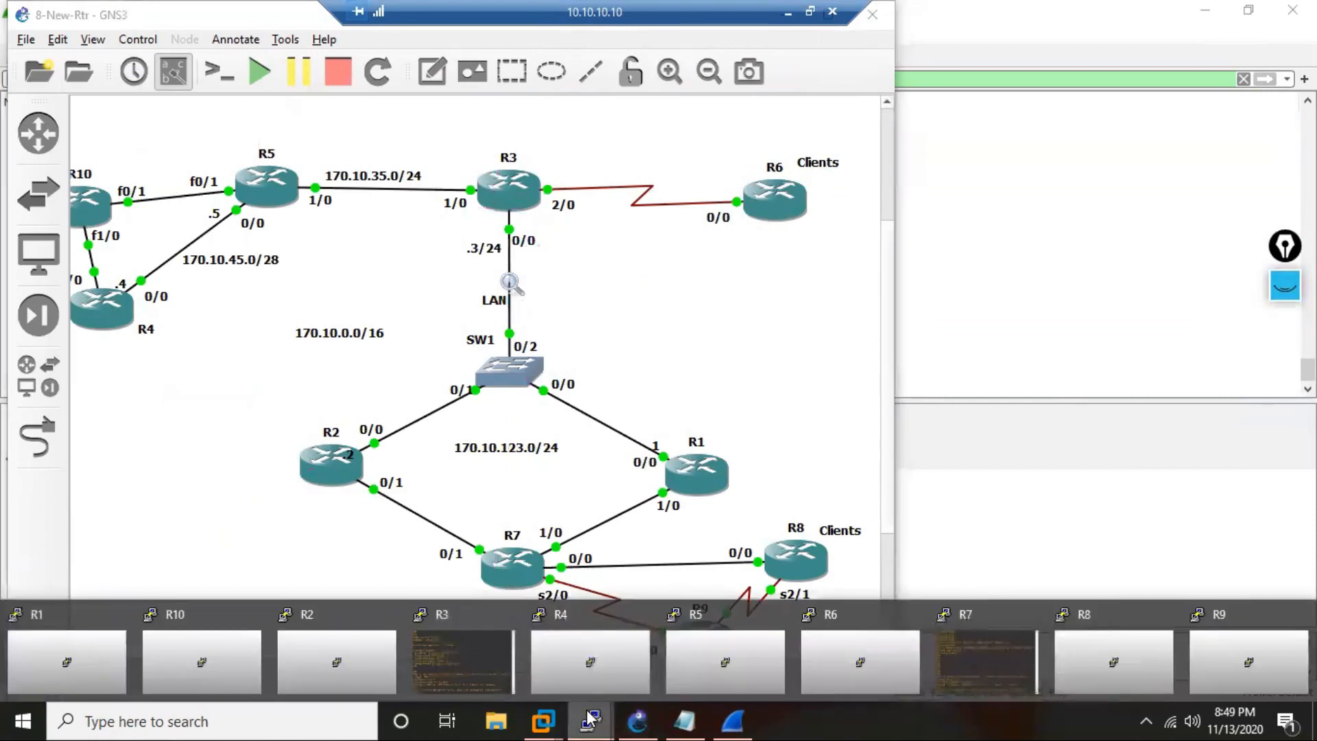
click(483, 653)
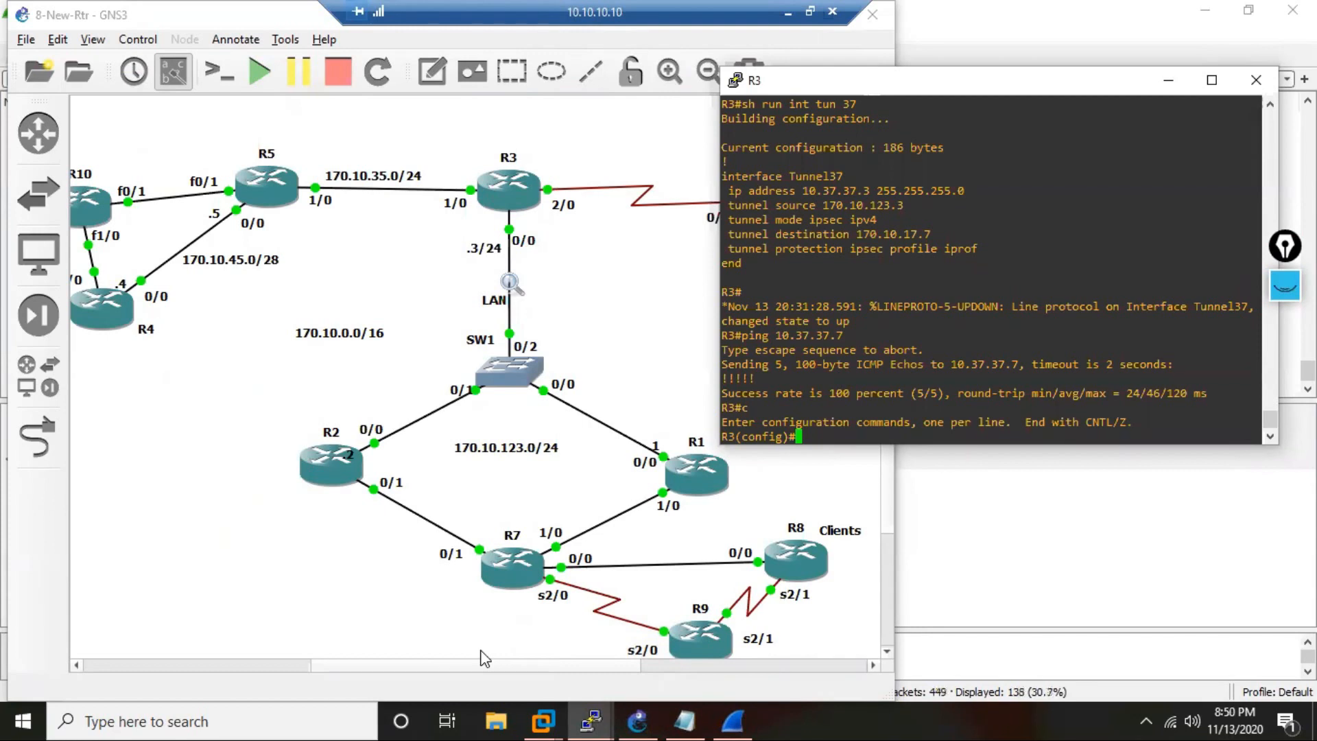
text(router os 37)
key(Return)
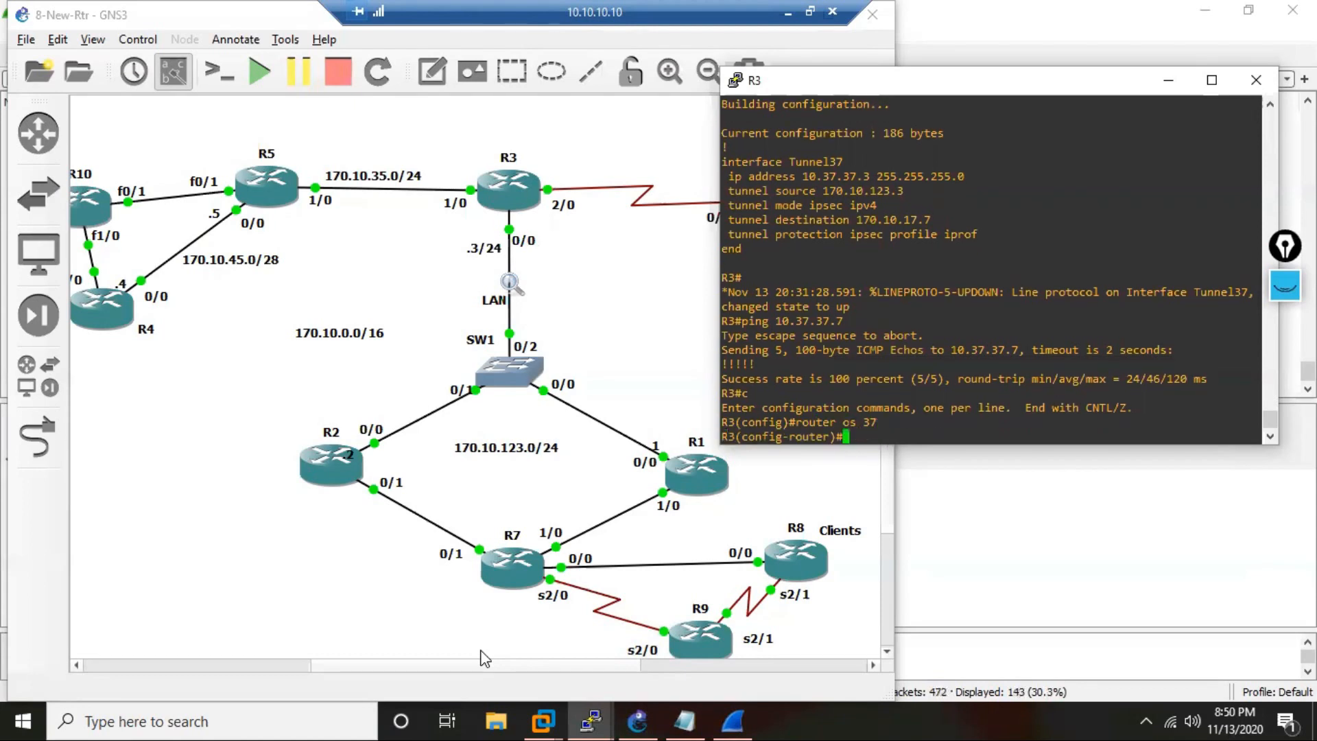
Add network 10.37.37.0 with 255.255.255.0 to area 0 in R3's OSPF process 37.
text(netw 10.3.3.)
key(BackSpace)
key(BackSpace)
key(BackSpace)
key(BackSpace)
key(BackSpace)
text(.37.37.0 )
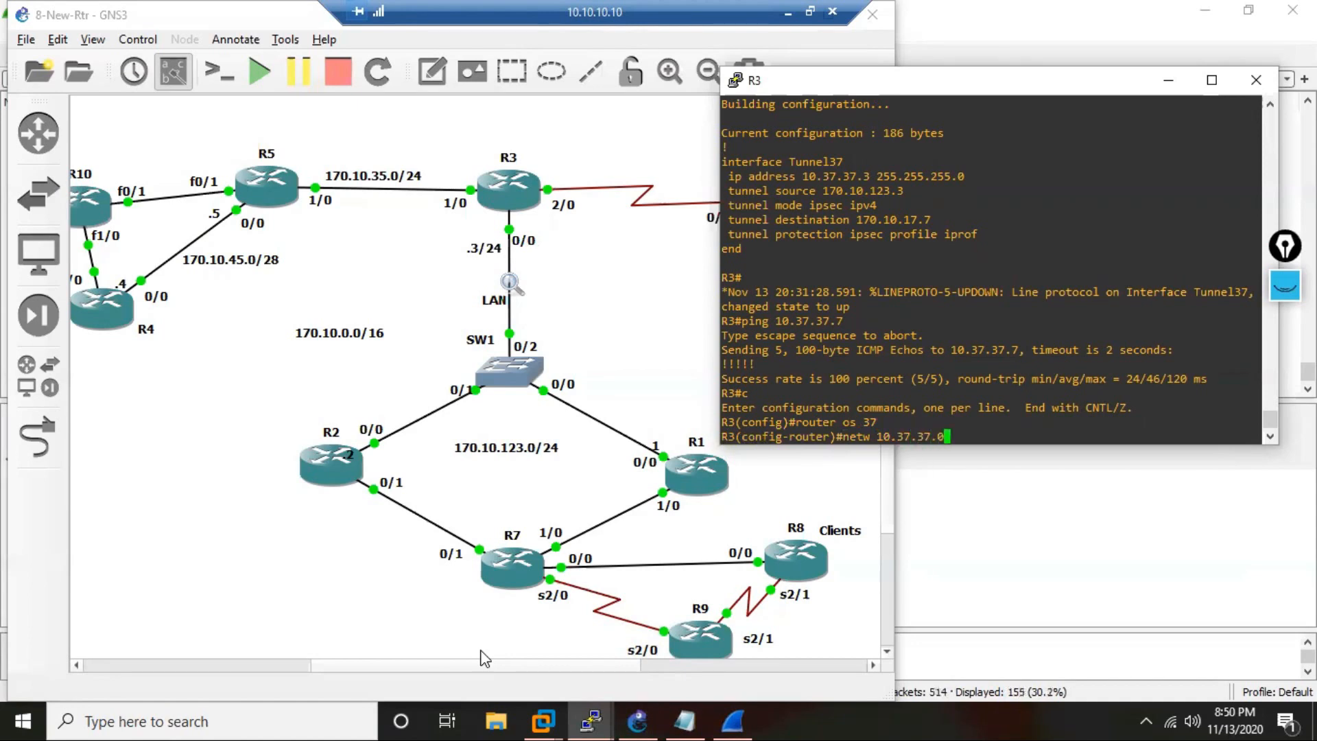
text(255.255.255.0 a)
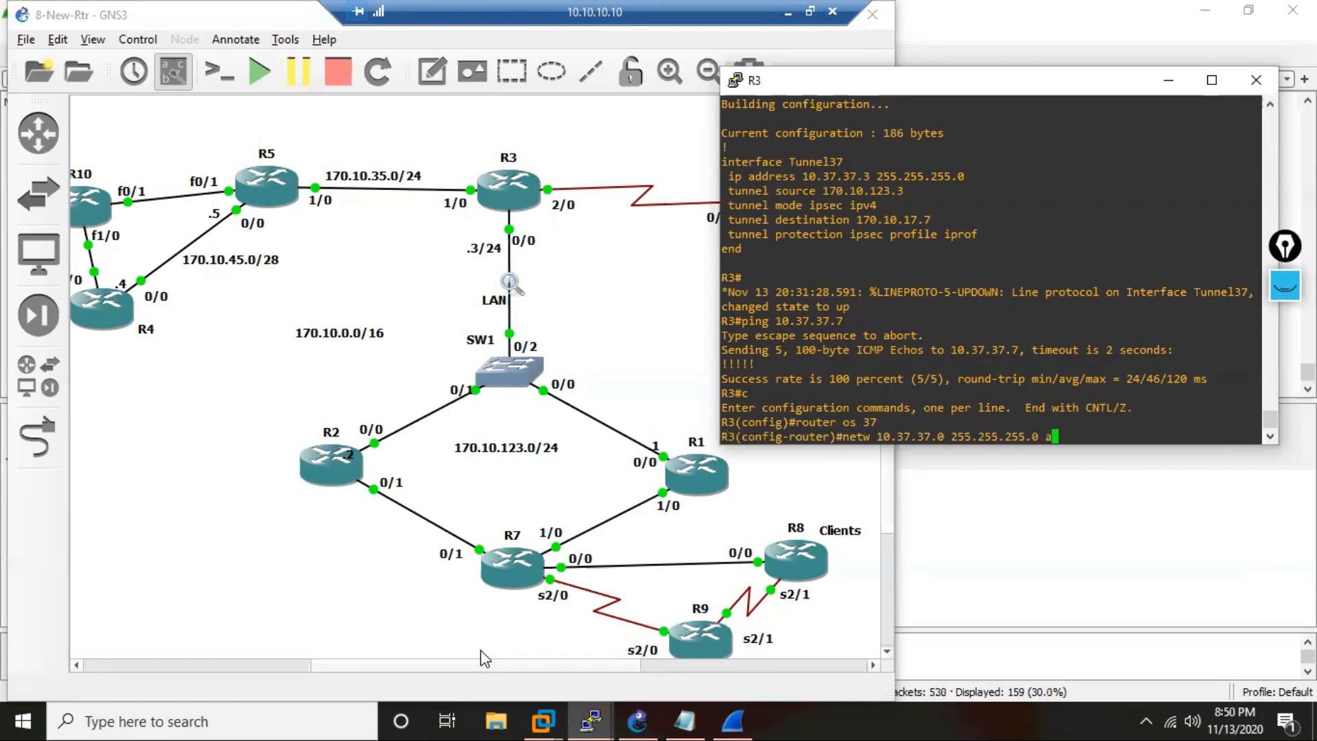
text( 0)
key(Return)
Add R3's address 10.3.3.3 with wildcard 0.0.0.0 to area 0 of OSPF process 37.
text(netw )
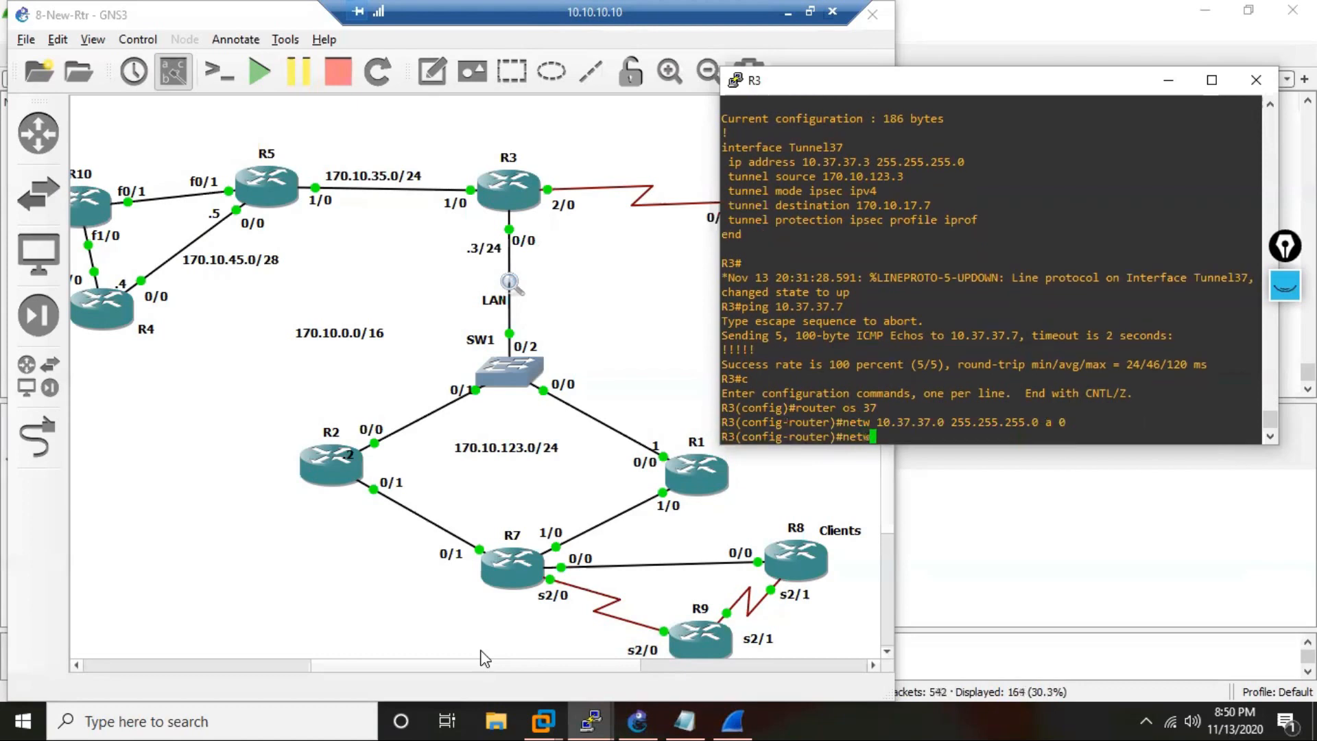
text(10.3.3.3 0.0.0.0 a 0)
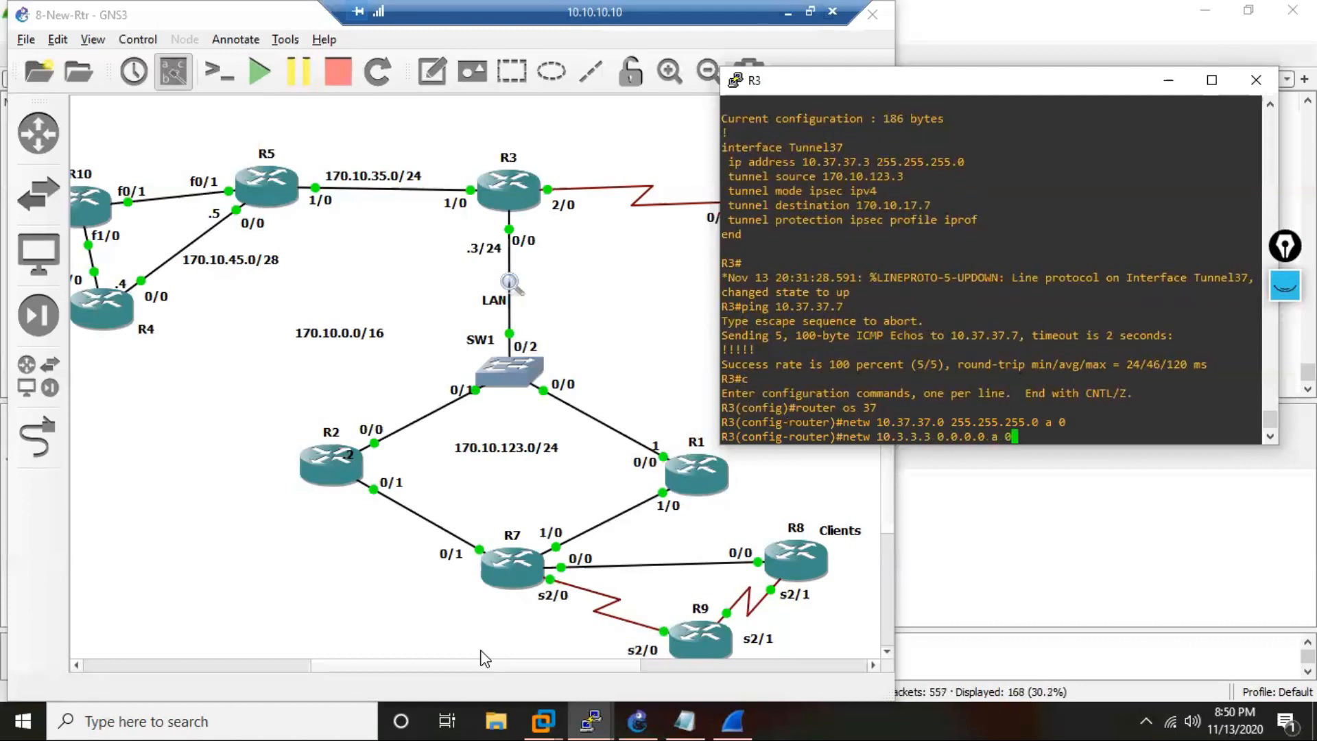
key(Return)
key(Return)
key(Return)
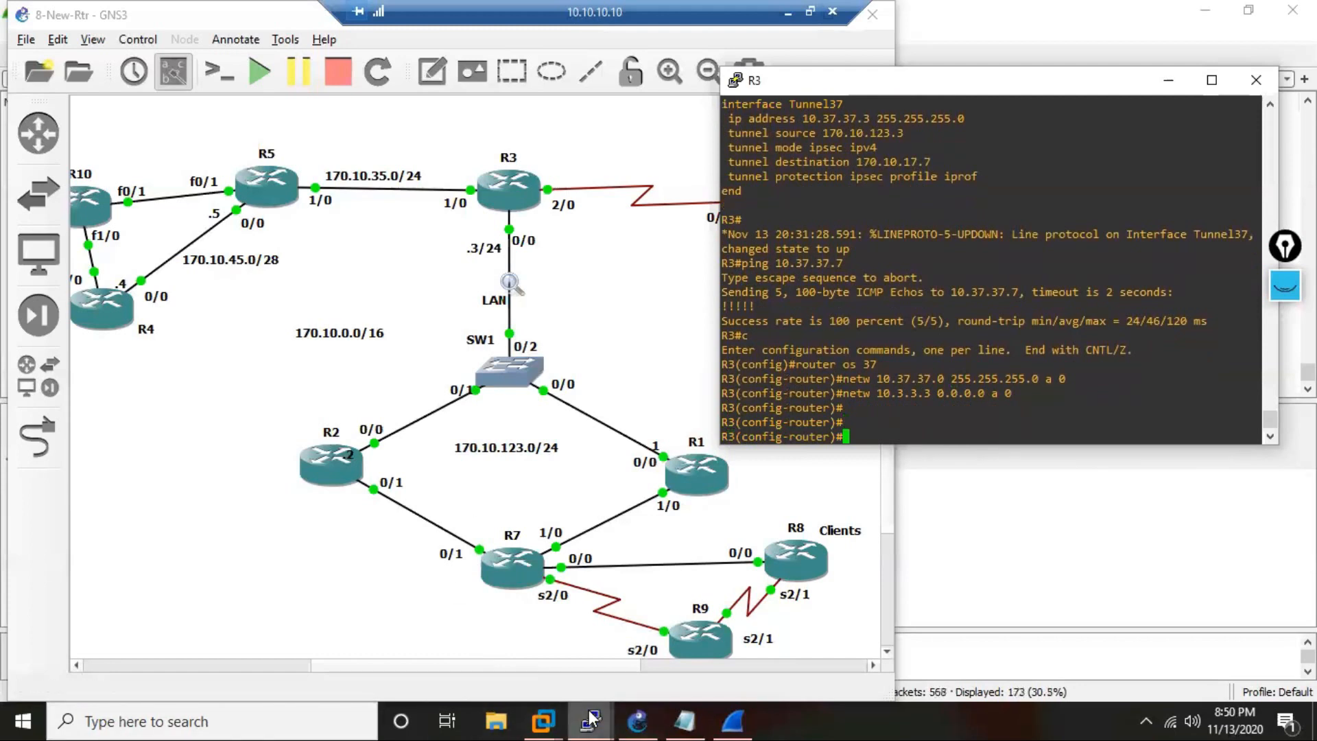
Bring up R7's console alongside R3's and leave configuration mode on R3.
mouse_move(590, 719)
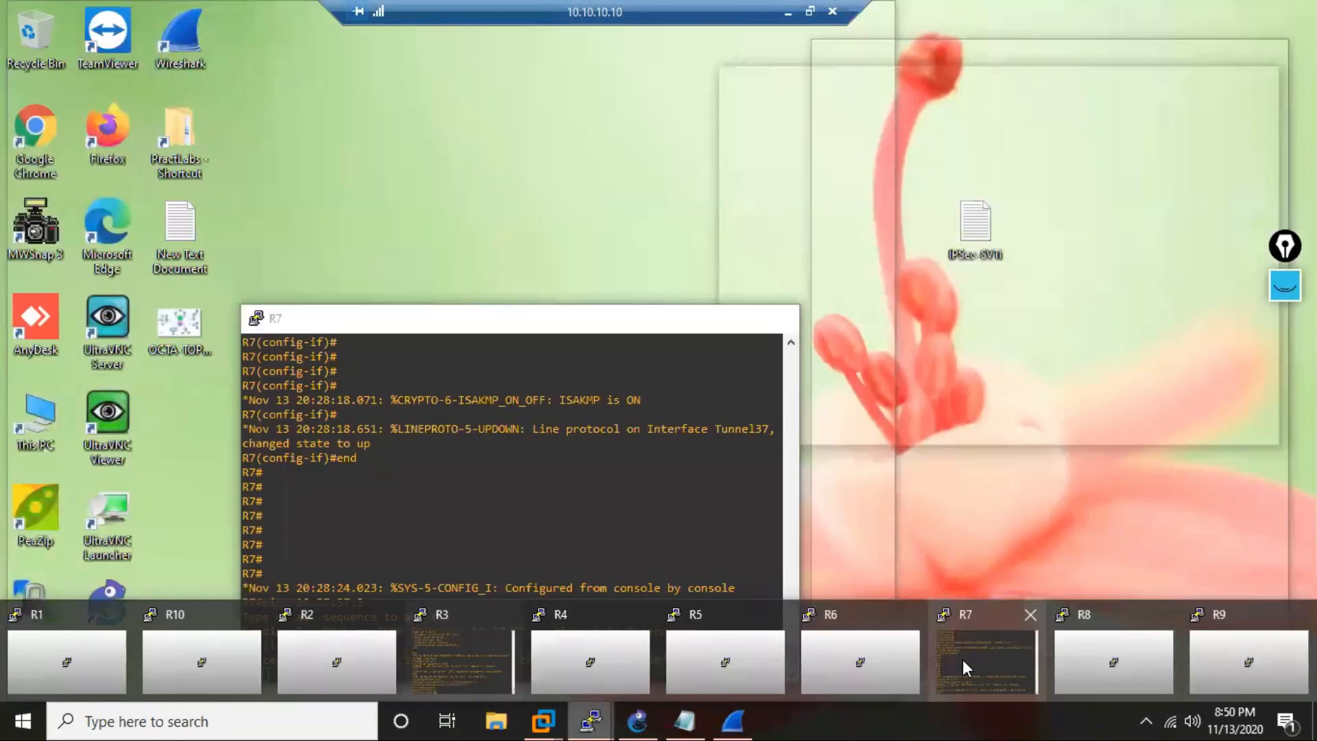
click(961, 660)
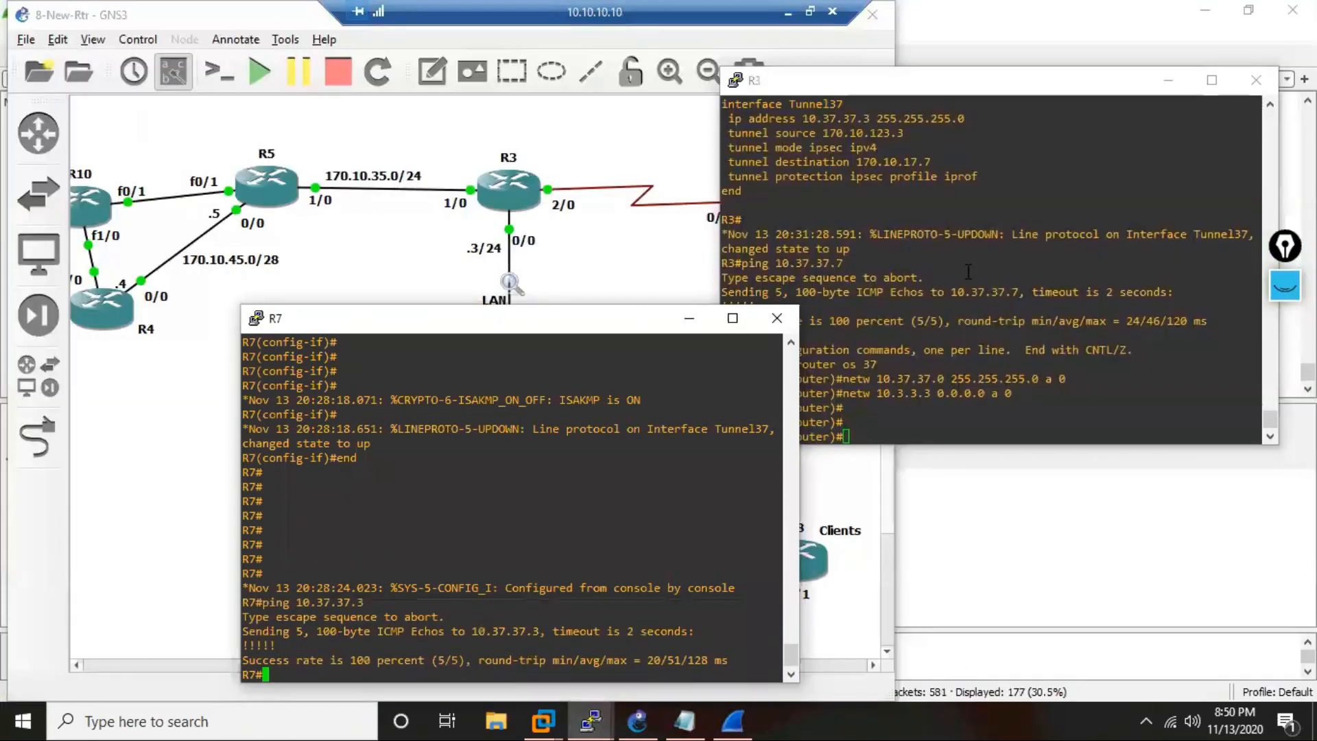
key(Return)
key(Return)
text(end)
key(Return)
key(Return)
key(Return)
key(Return)
key(Return)
key(Return)
key(Return)
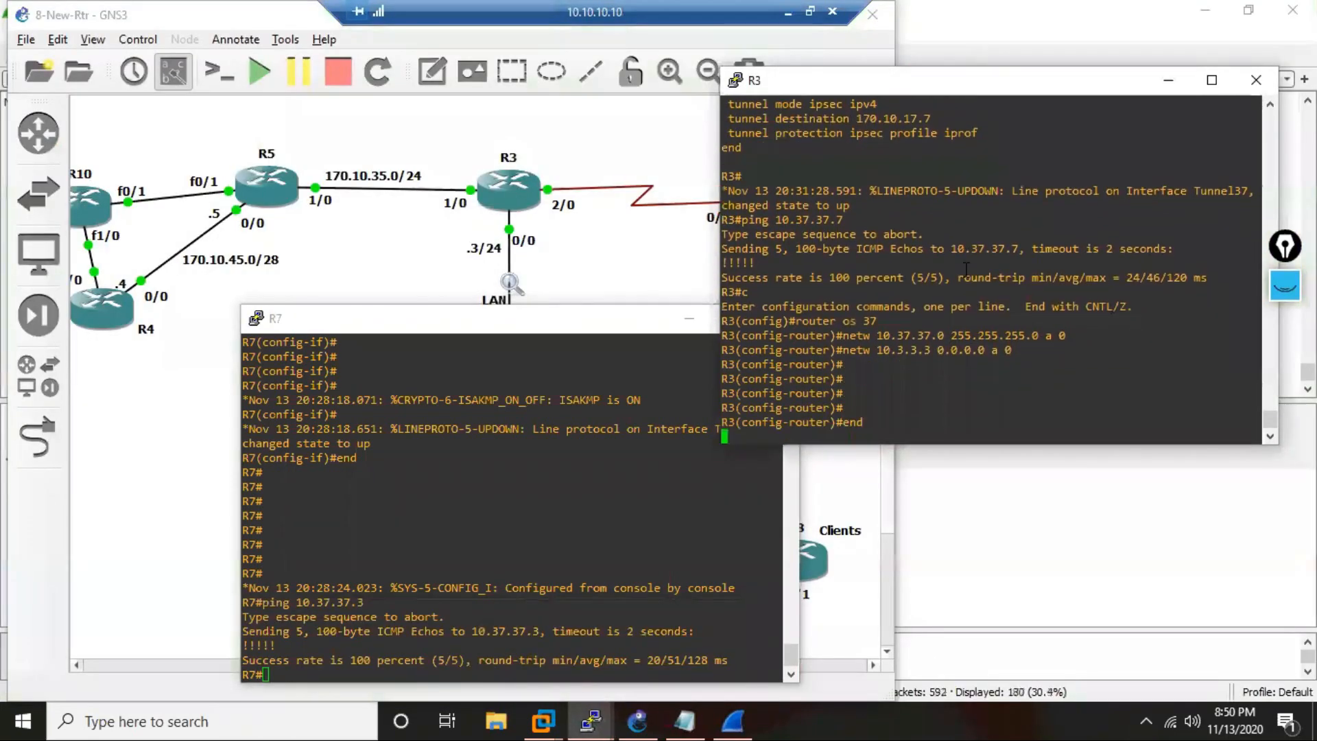
key(Return)
key(Return)
key(Return)
key(Return)
key(Return)
key(Return)
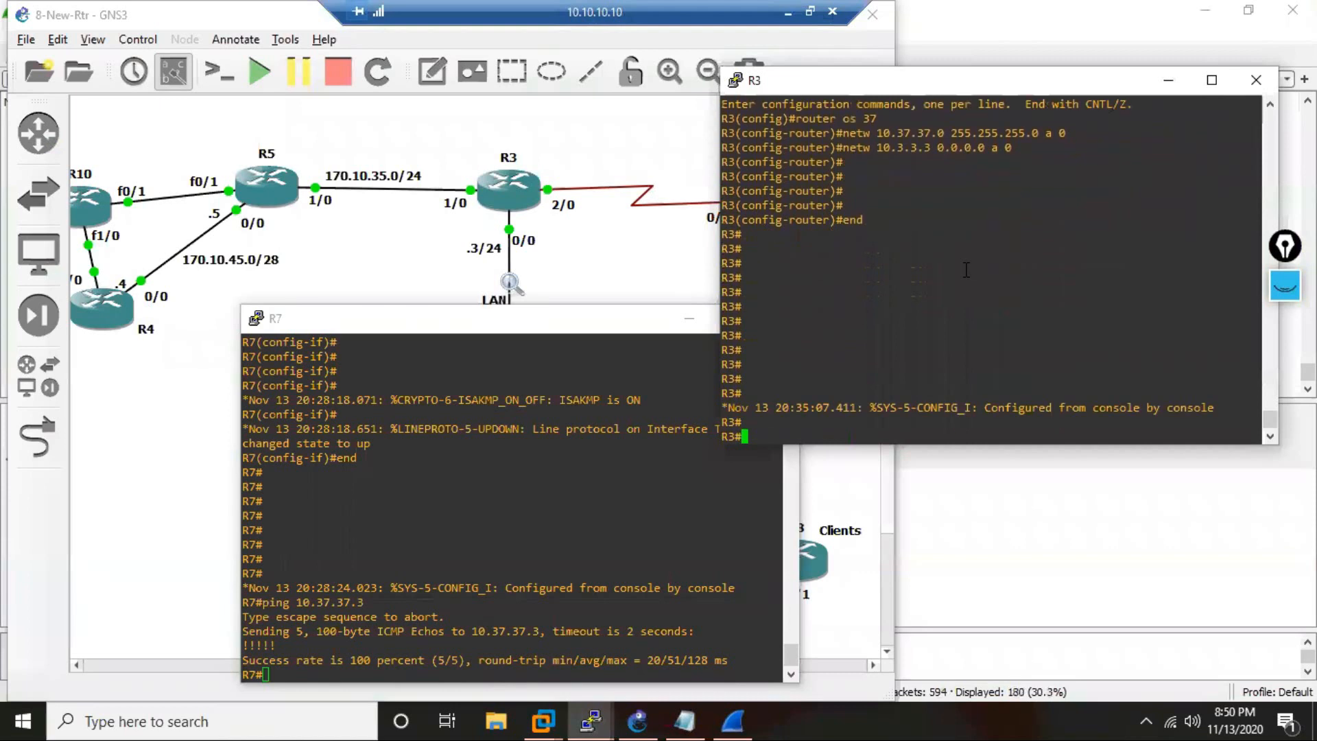
Display the crypto session status on R3.
text(ping 10.7.7.7 so)
key(BackSpace)
key(BackSpace)
key(BackSpace)
key(BackSpace)
key(BackSpace)
key(BackSpace)
key(BackSpace)
key(BackSpace)
key(BackSpace)
key(BackSpace)
key(BackSpace)
key(BackSpace)
key(BackSpace)
key(BackSpace)
key(BackSpace)
key(BackSpace)
key(BackSpace)
text(sh cry sess)
key(Return)
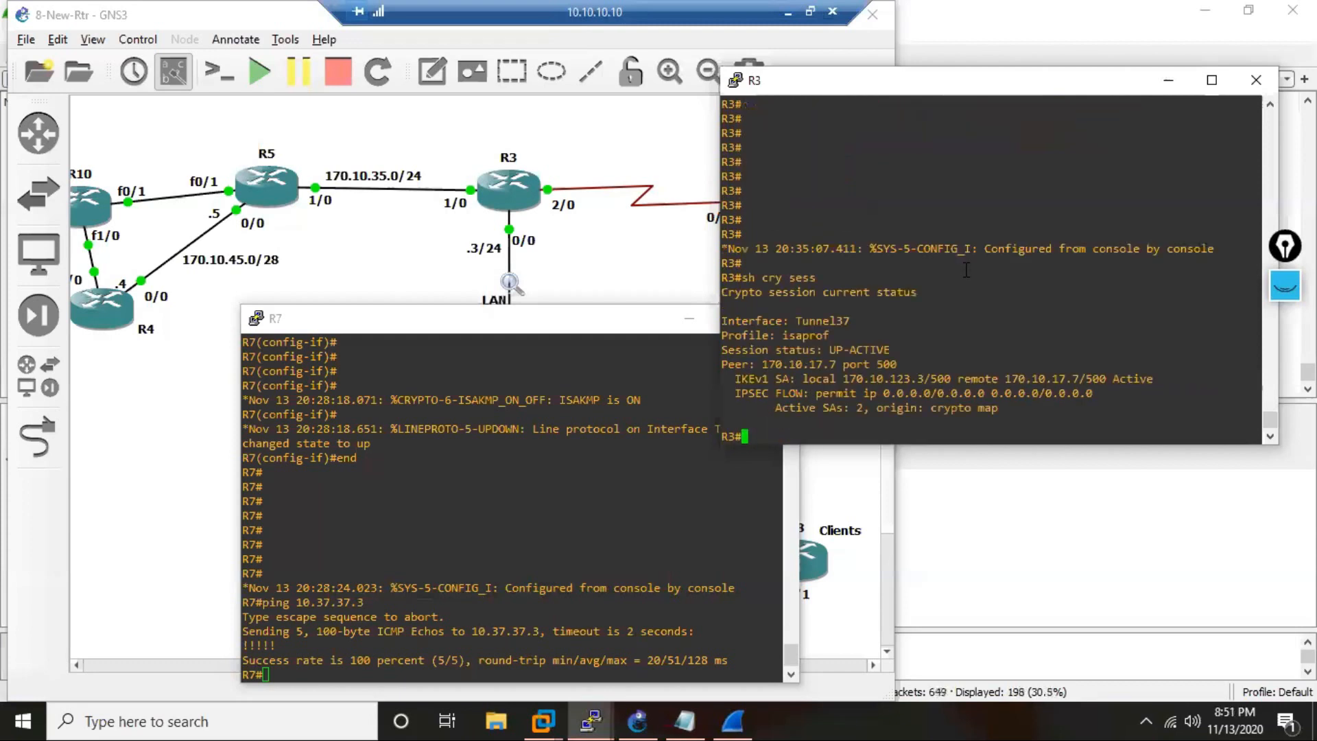
Examine the session status, peer port and IPSec flow addresses in R3's crypto session output.
drag(851, 350, 826, 367)
drag(914, 369, 865, 370)
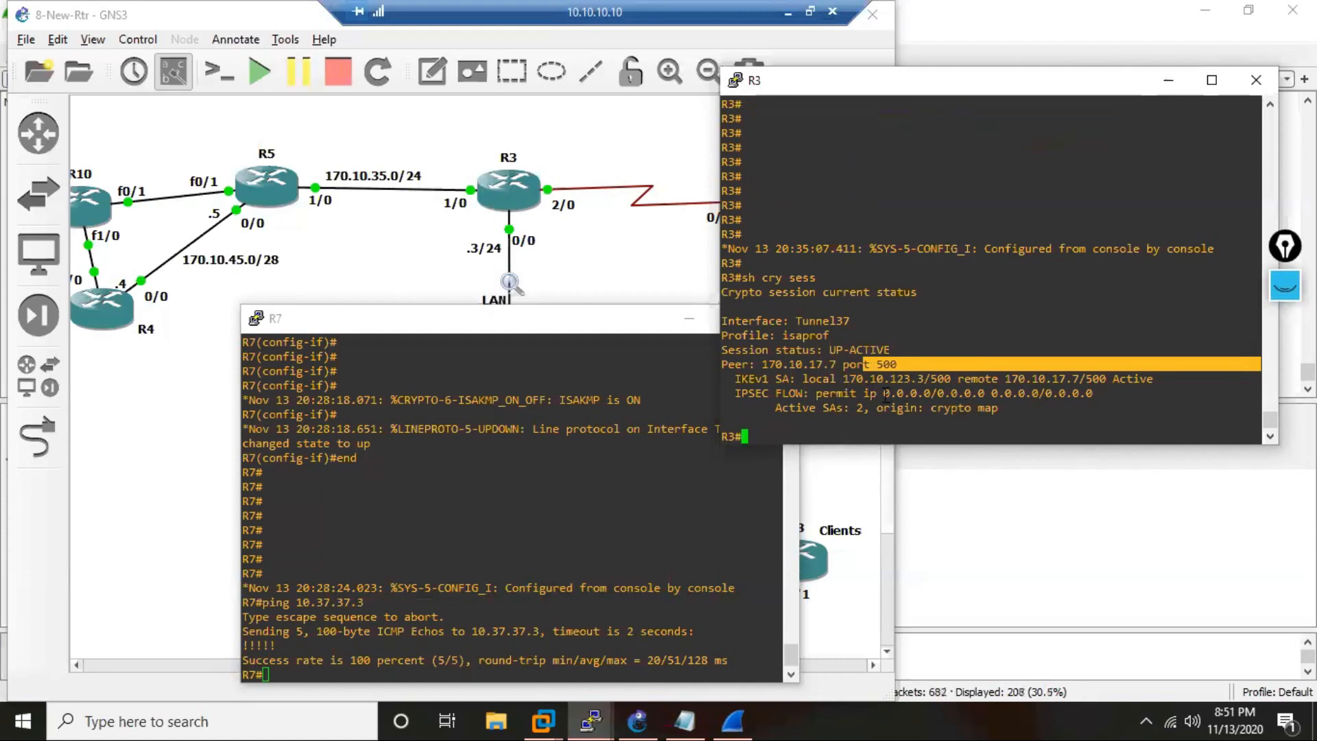
drag(884, 394, 950, 394)
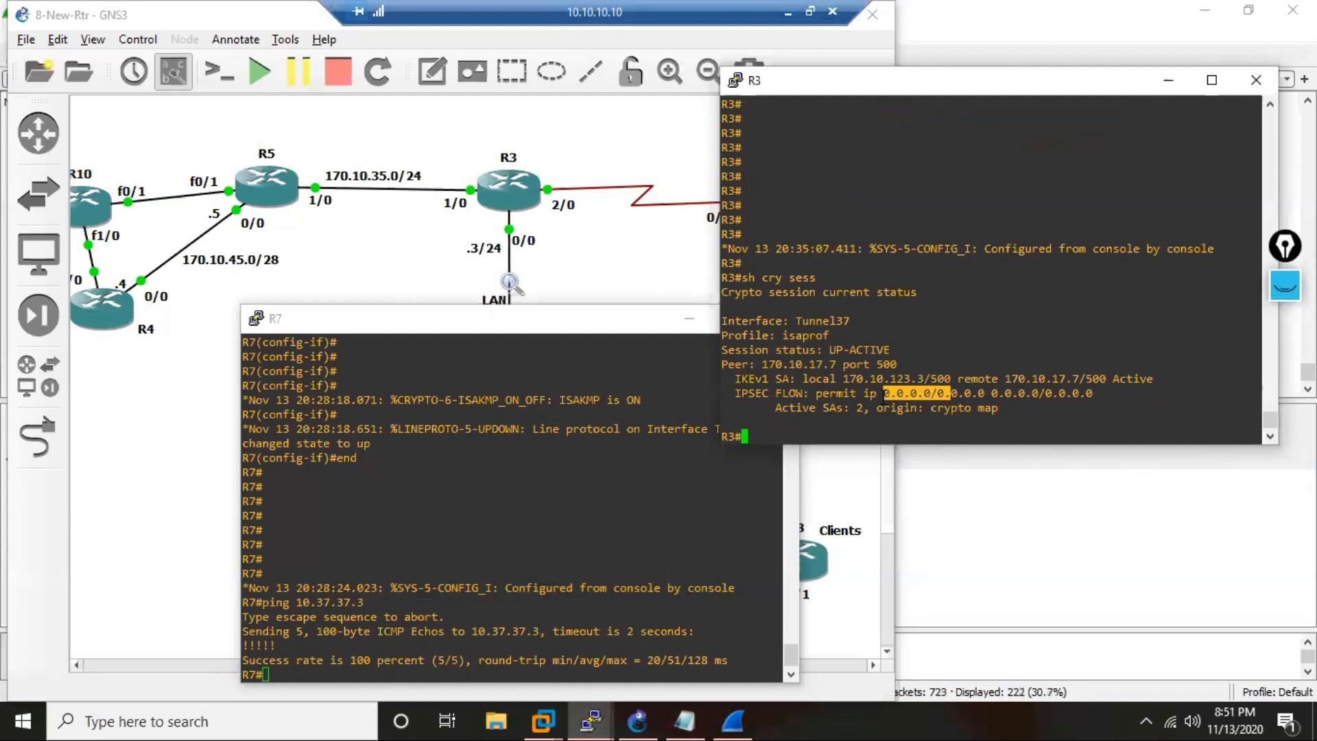
drag(883, 393, 958, 393)
drag(878, 393, 971, 393)
click(758, 394)
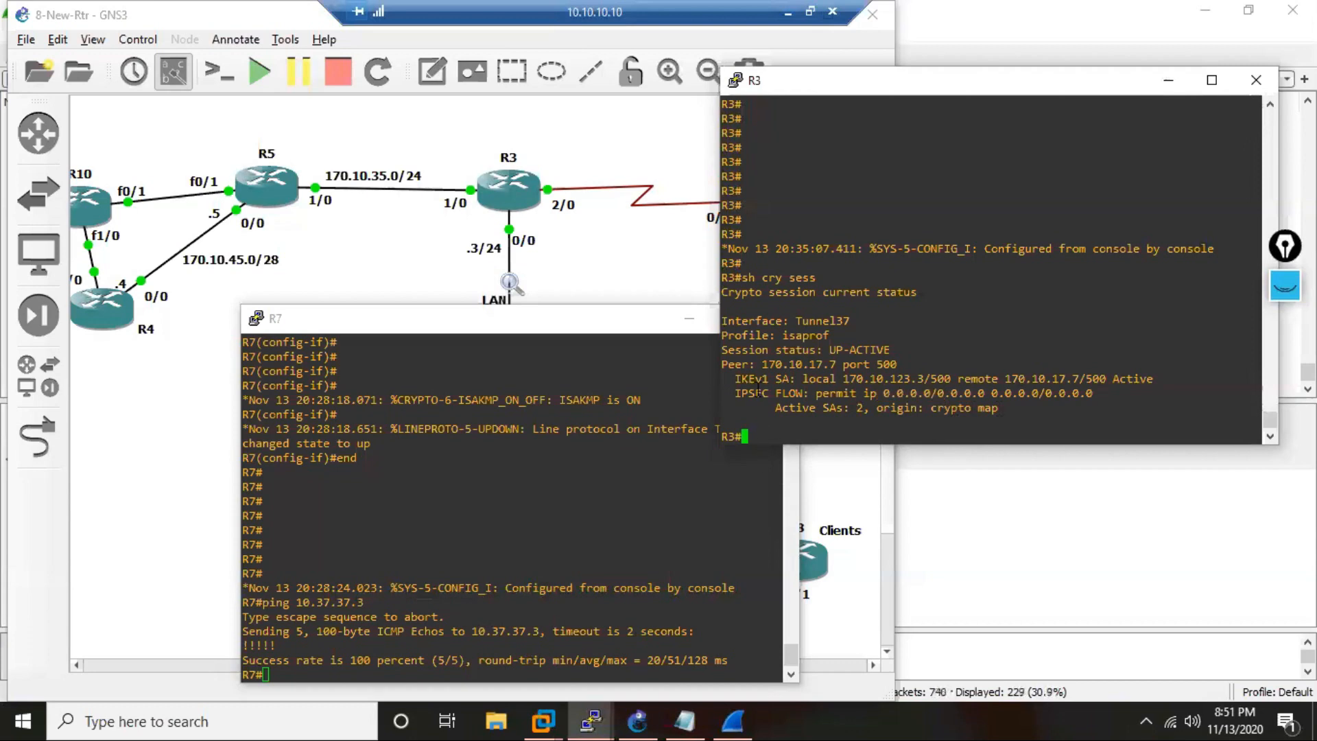
Display the IPSec security associations on R3.
key(Return)
key(Return)
key(Return)
key(Return)
key(Return)
key(Return)
key(Return)
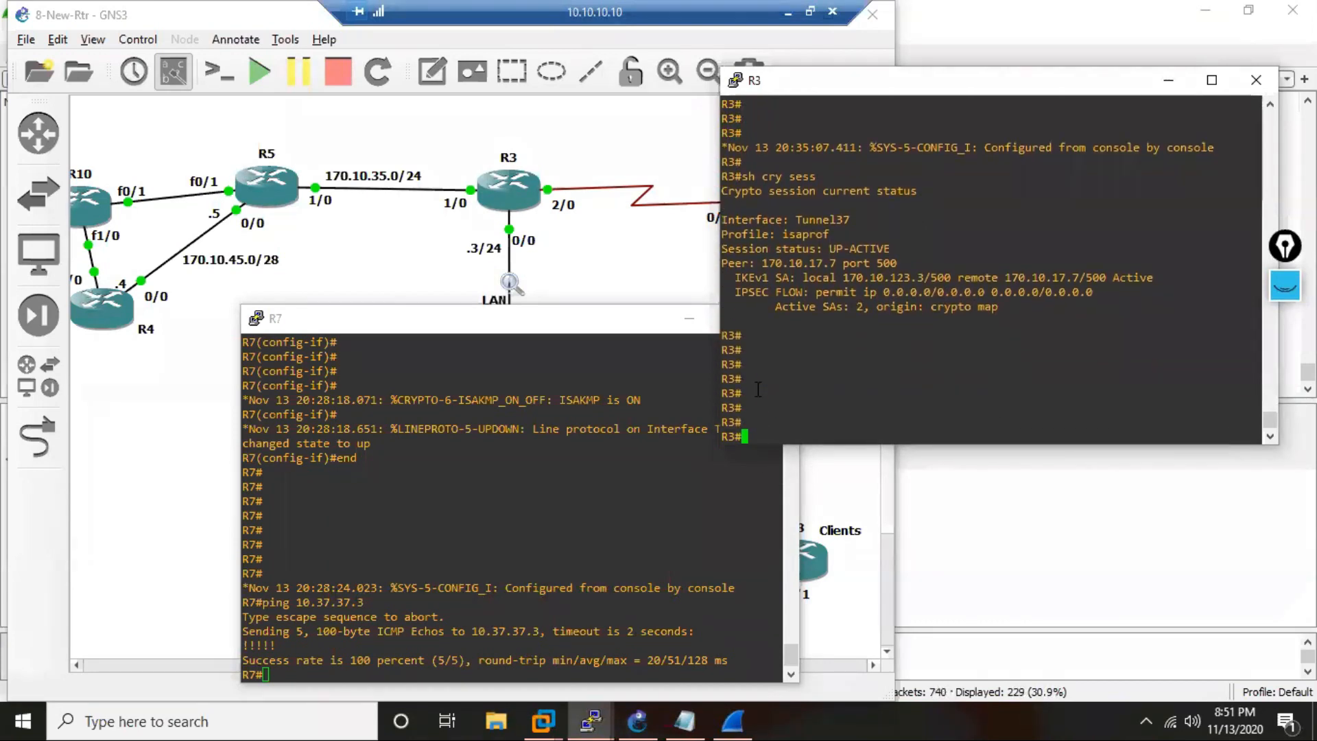
text(sh cry ipse)
key(Tab)
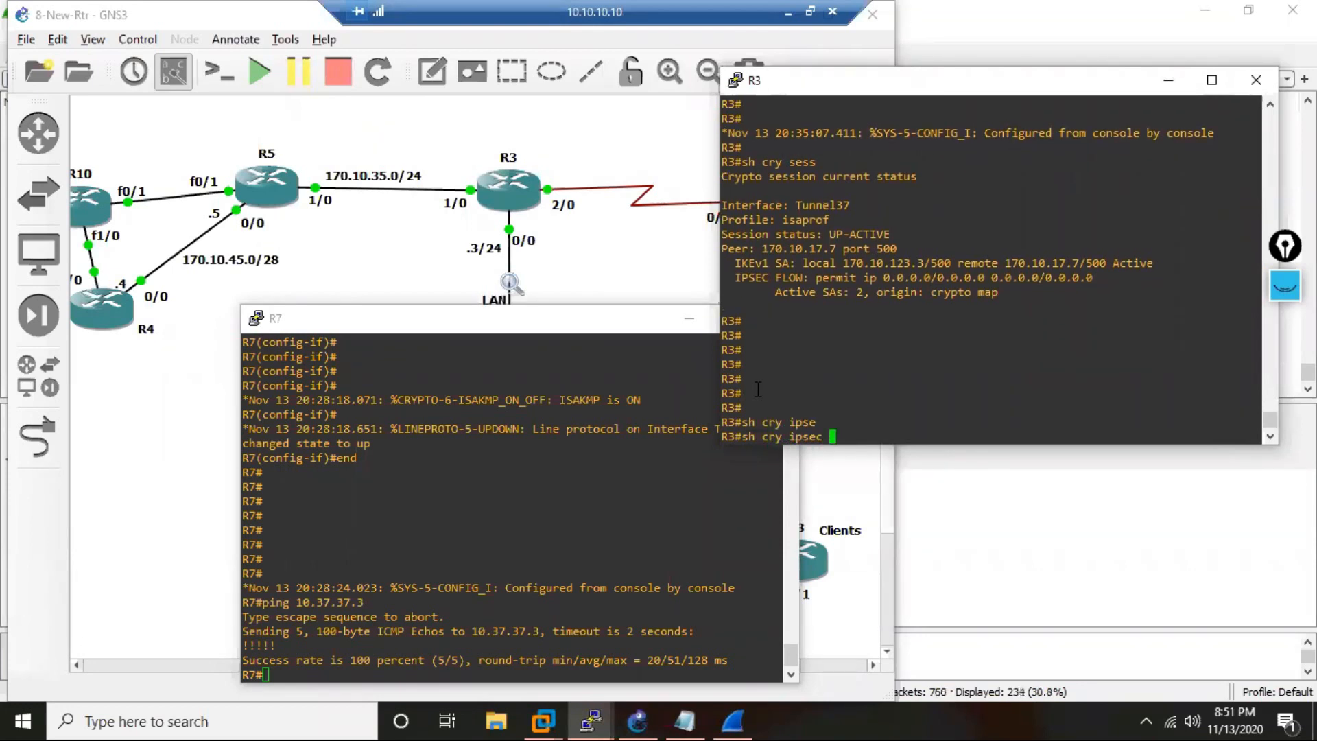
text(sa)
key(Return)
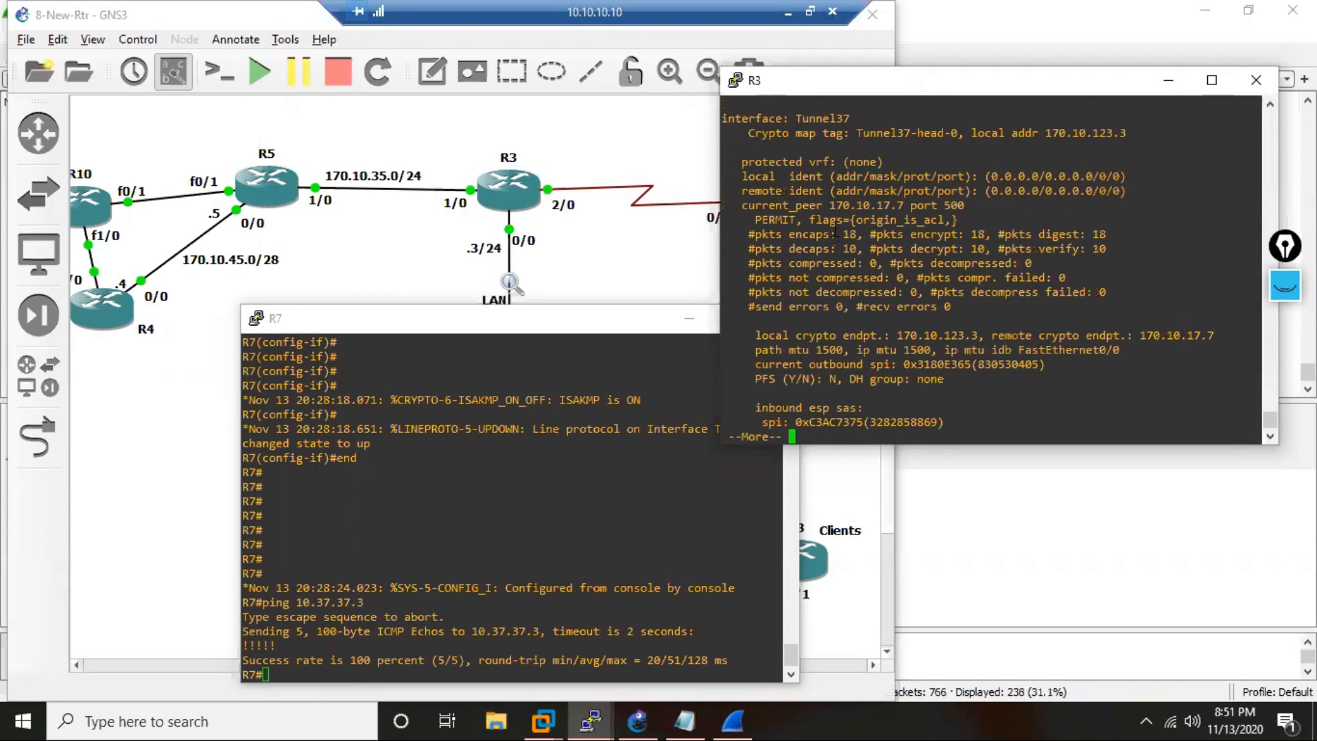
Examine the encapsulation, encryption, digest, decapsulation, decryption and verify packet counters, and page through the remaining security association details.
drag(832, 233, 866, 249)
drag(964, 234, 990, 234)
drag(1107, 234, 1081, 234)
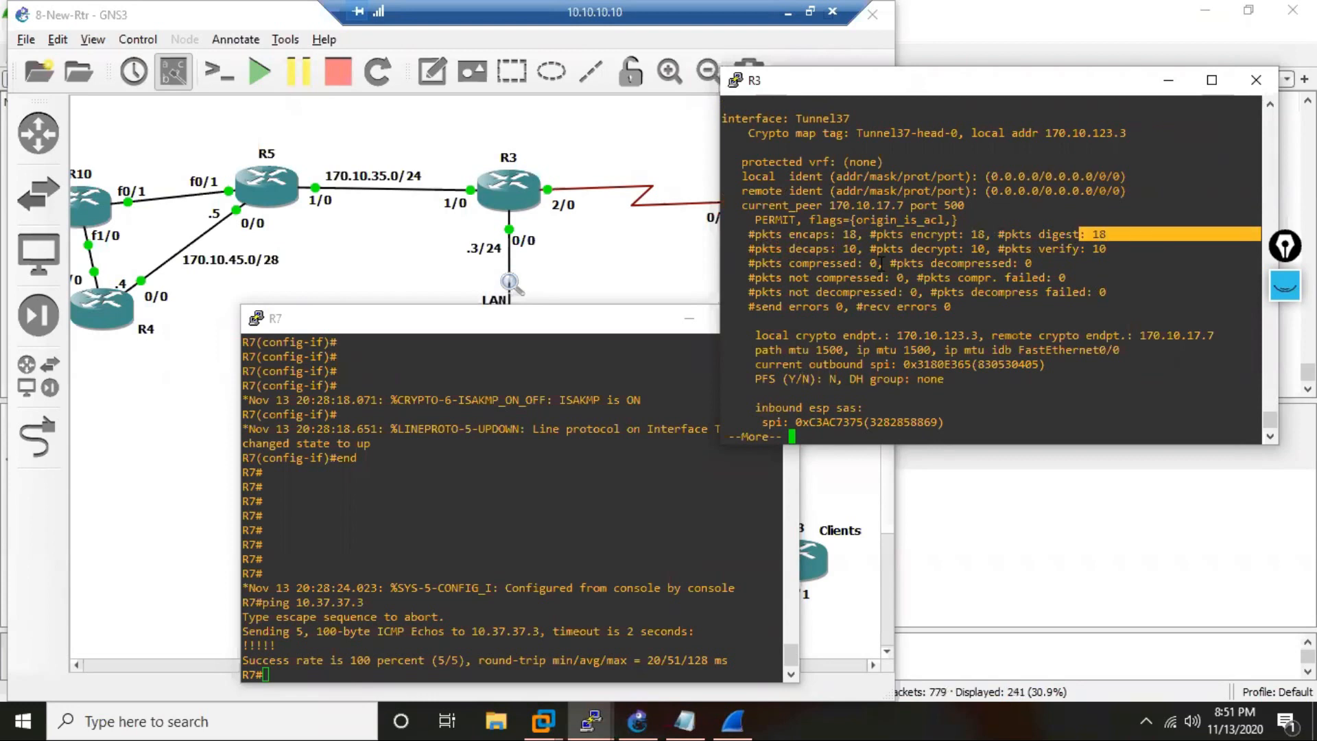
drag(843, 249, 862, 249)
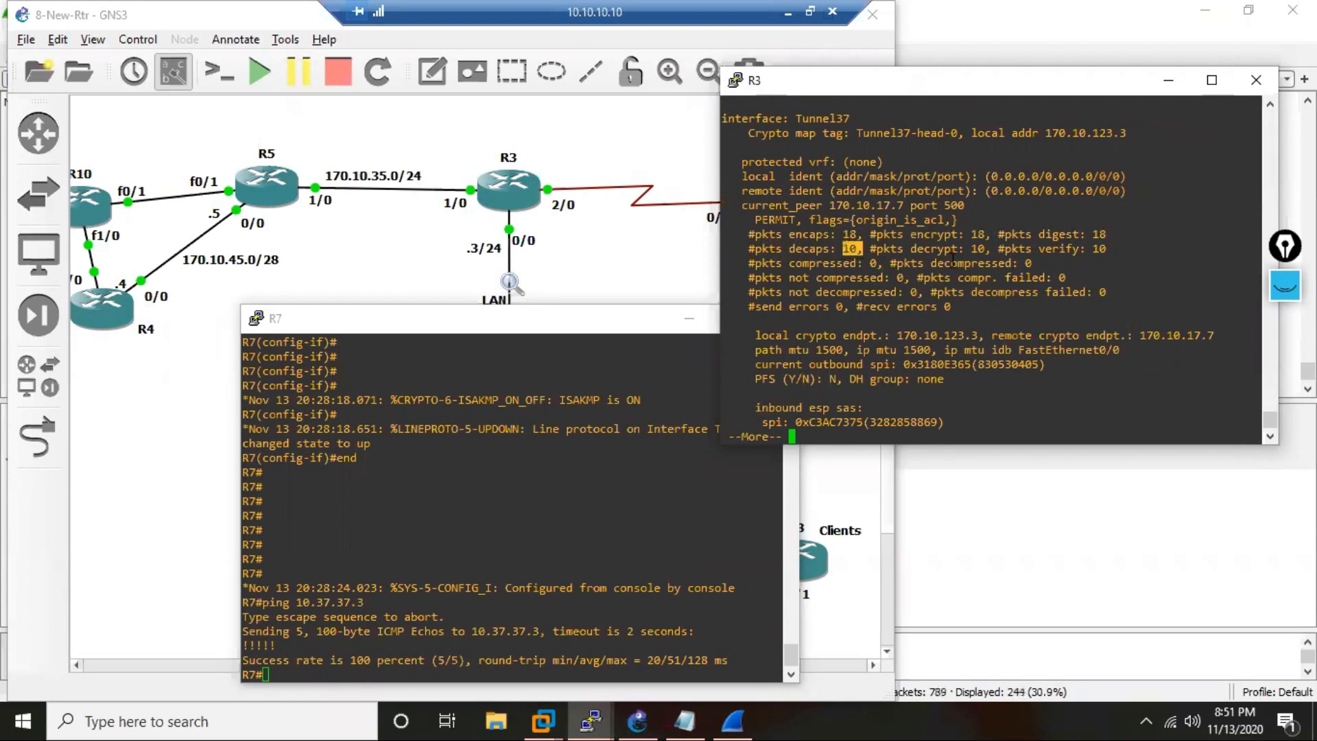
drag(969, 249, 986, 249)
click(1121, 252)
drag(1121, 252, 1091, 249)
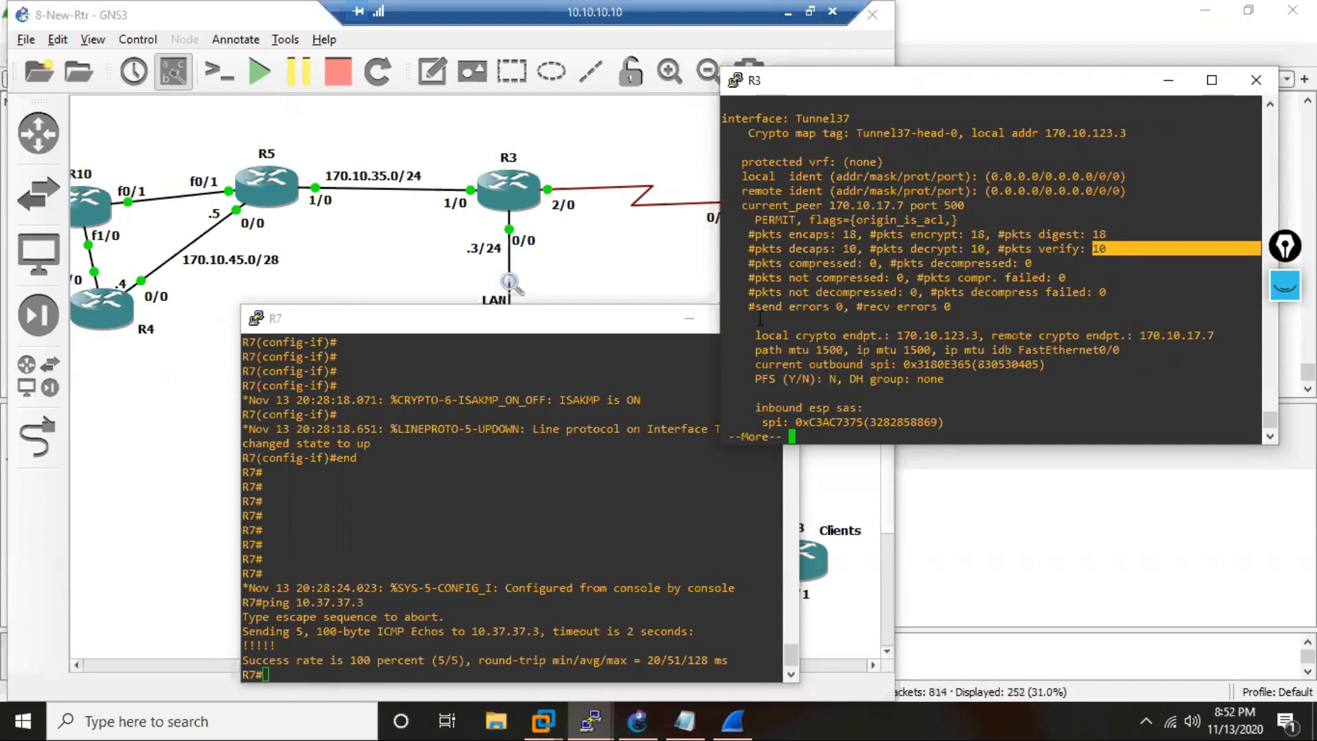
key(space)
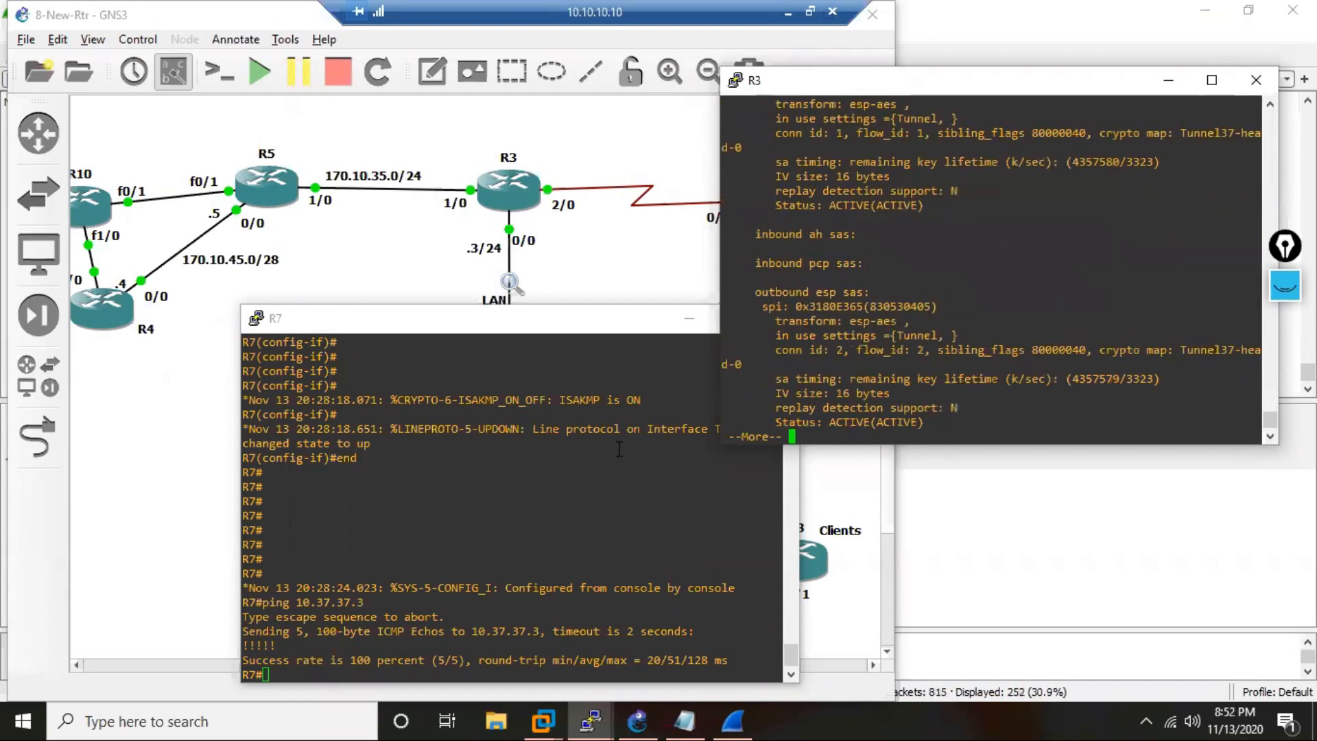
key(space)
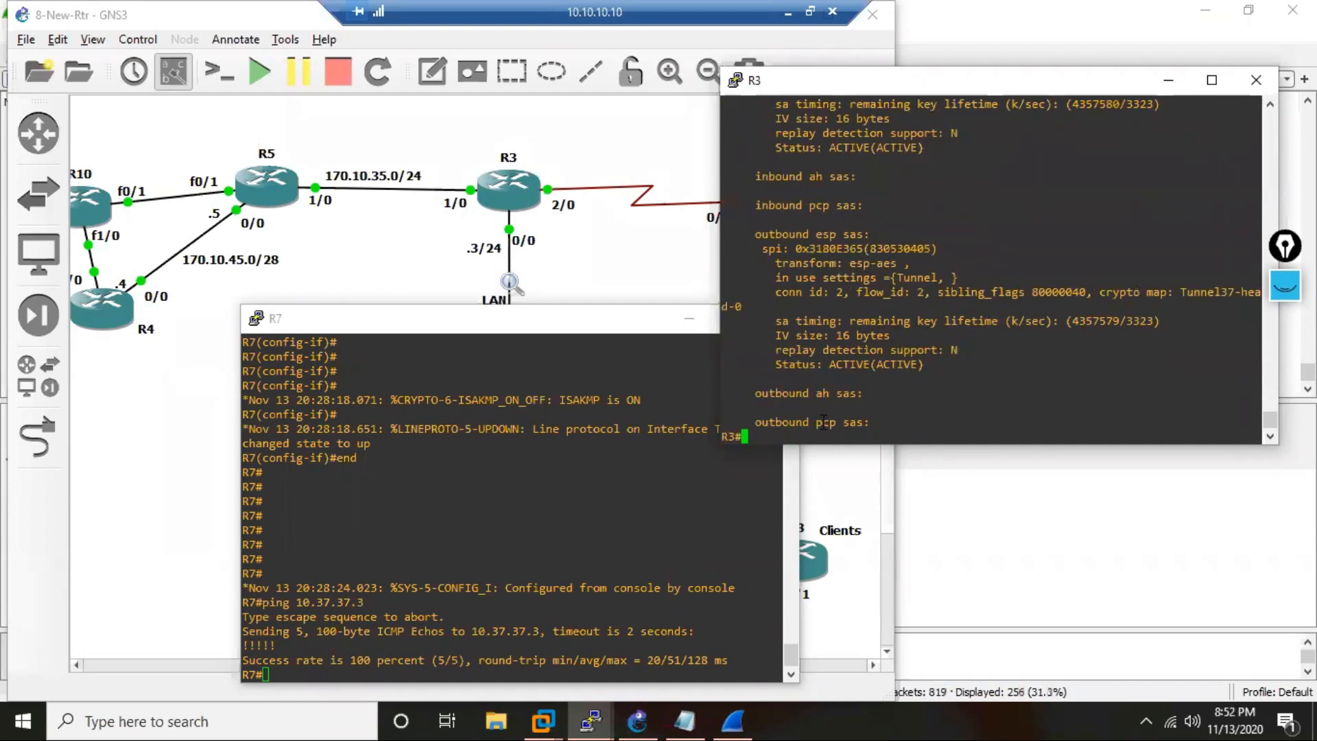
Ping 10.7.7.7 from R3 using source address 10.3.3.3.
text(ping 10.7.7.7 so 10.3.3.3)
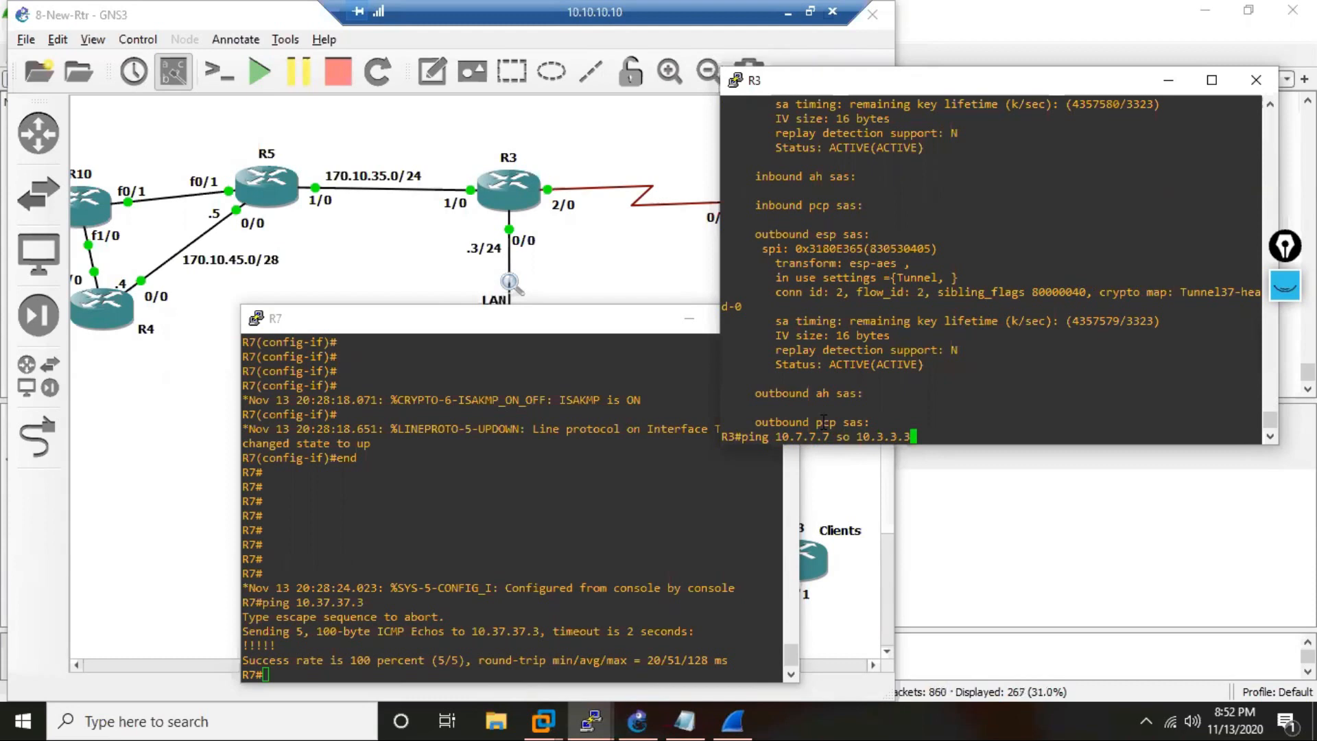
key(Return)
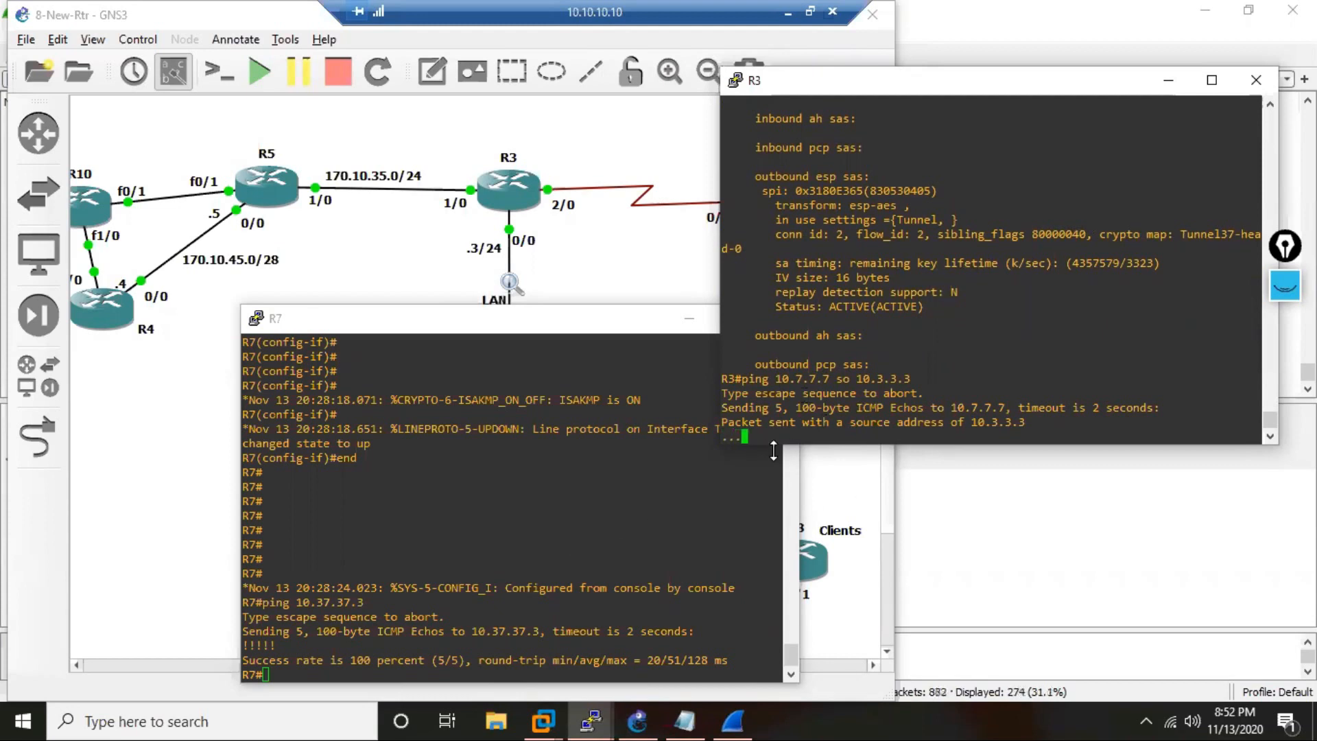
drag(828, 378, 810, 378)
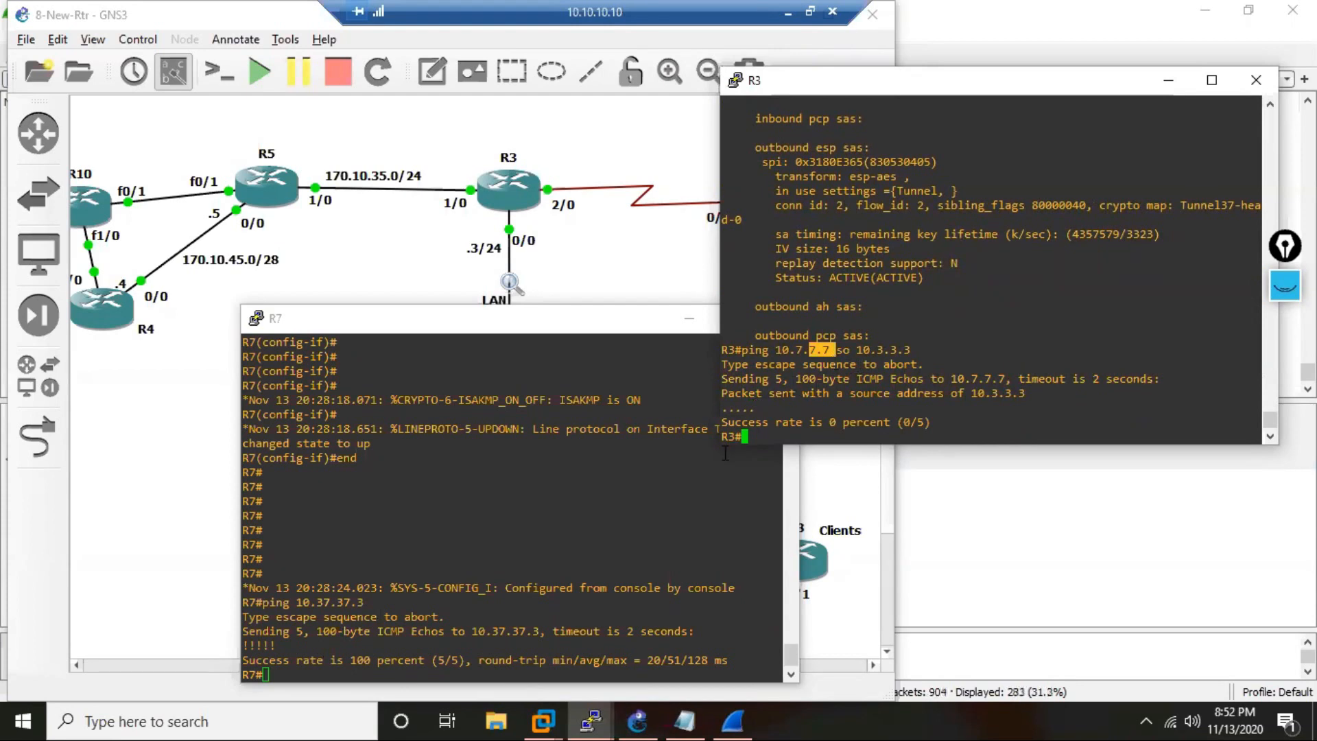
Display the routes for OSPF process 37 on R3.
click(880, 382)
text(r osp)
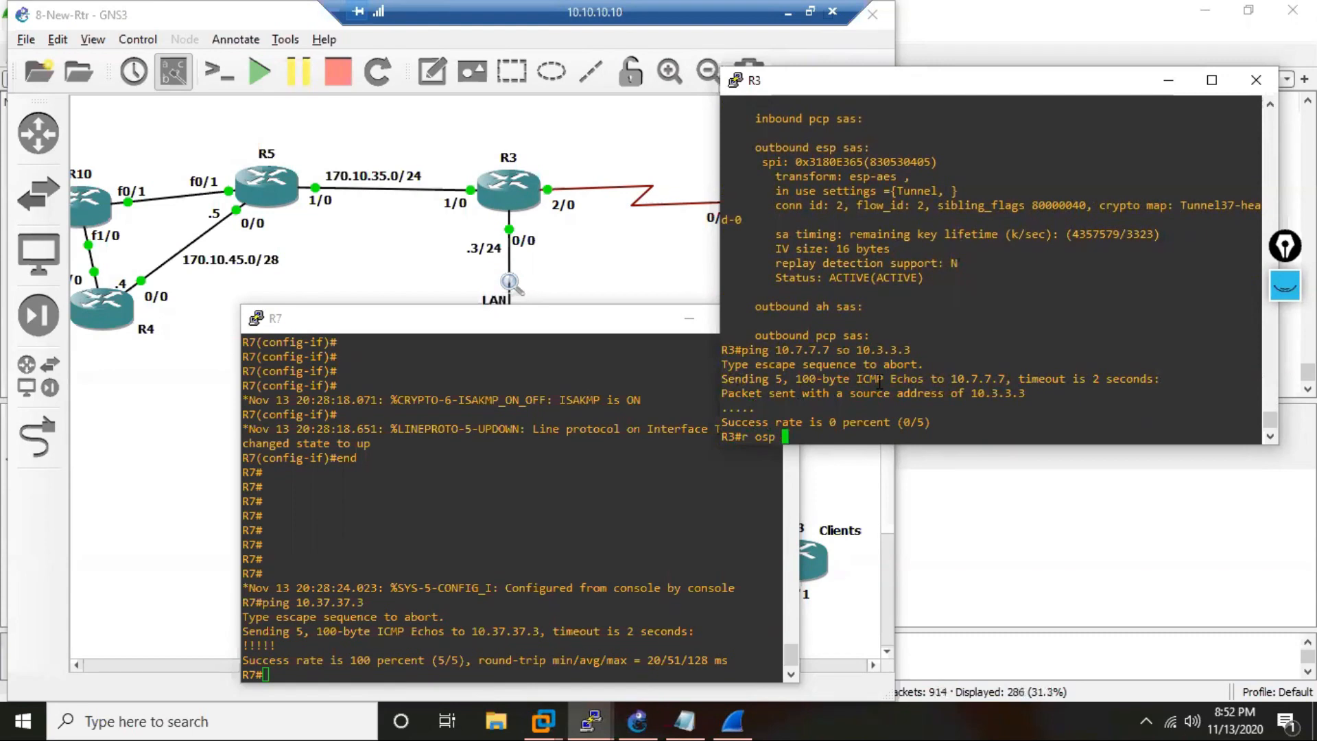
text( 37)
key(Return)
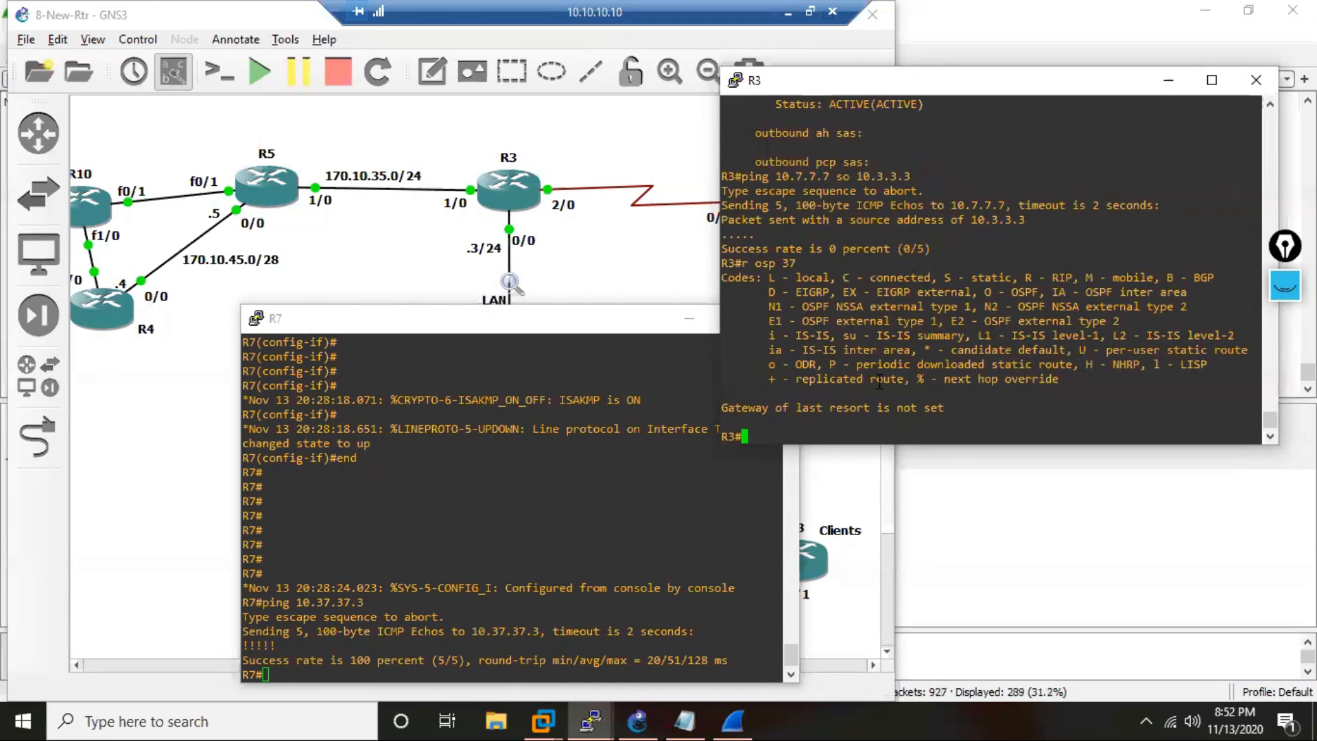
Switch to R7's console and enter router configuration for OSPF process 37.
click(401, 526)
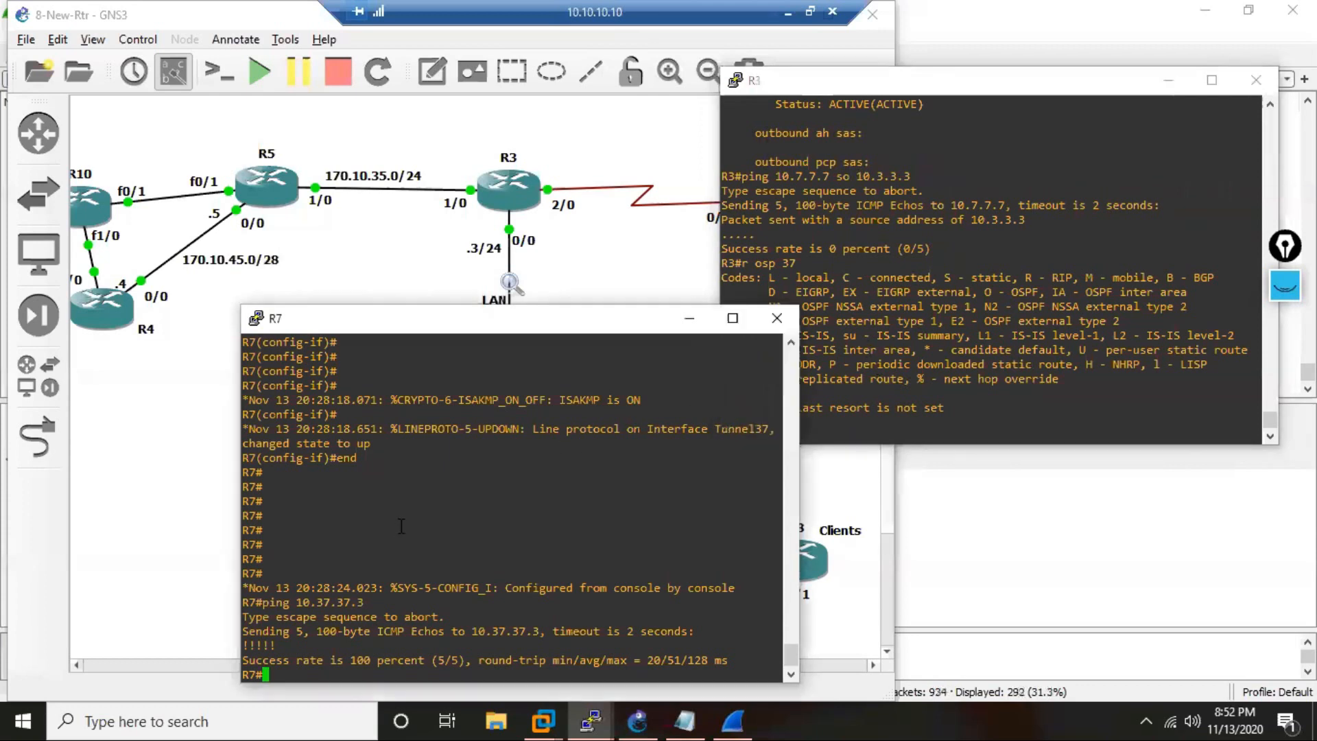
key(Return)
key(Return)
key(Return)
text(c)
key(Return)
text(r)
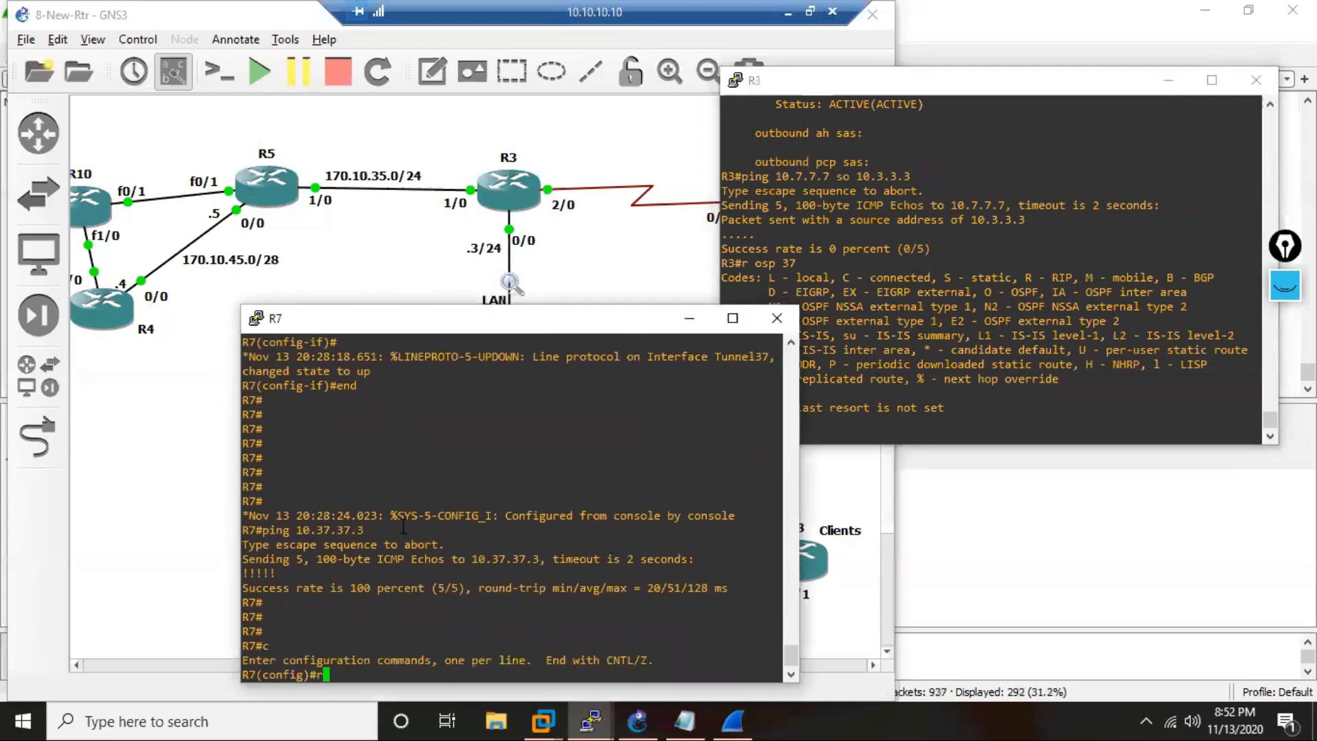
text(outer os 37)
key(Return)
Add network 10.37.37.0 with wildcard 0.0.0.255 to area 0 in R7's OSPF process 37.
text(net 10)
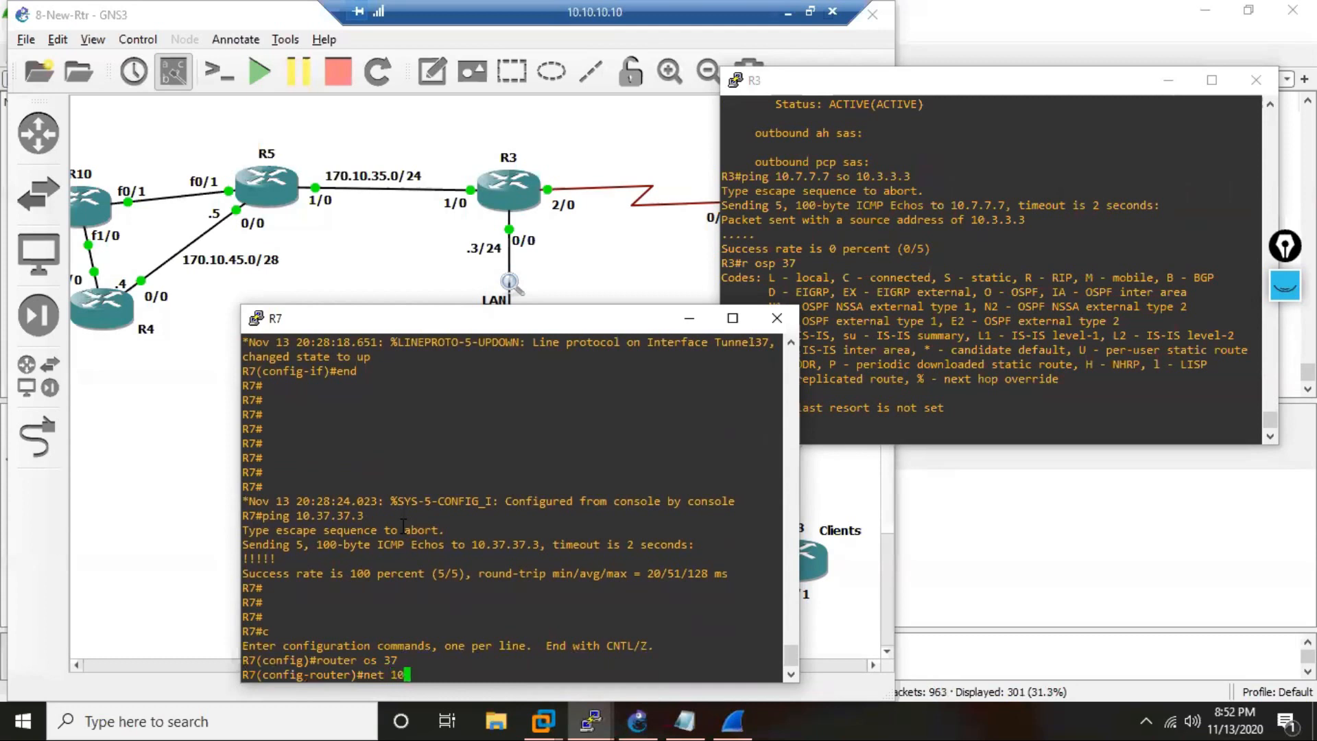
text(.37.37.)
text(0)
text( 0.)
key(Return)
text(0)
key(Up)
text(0.0)
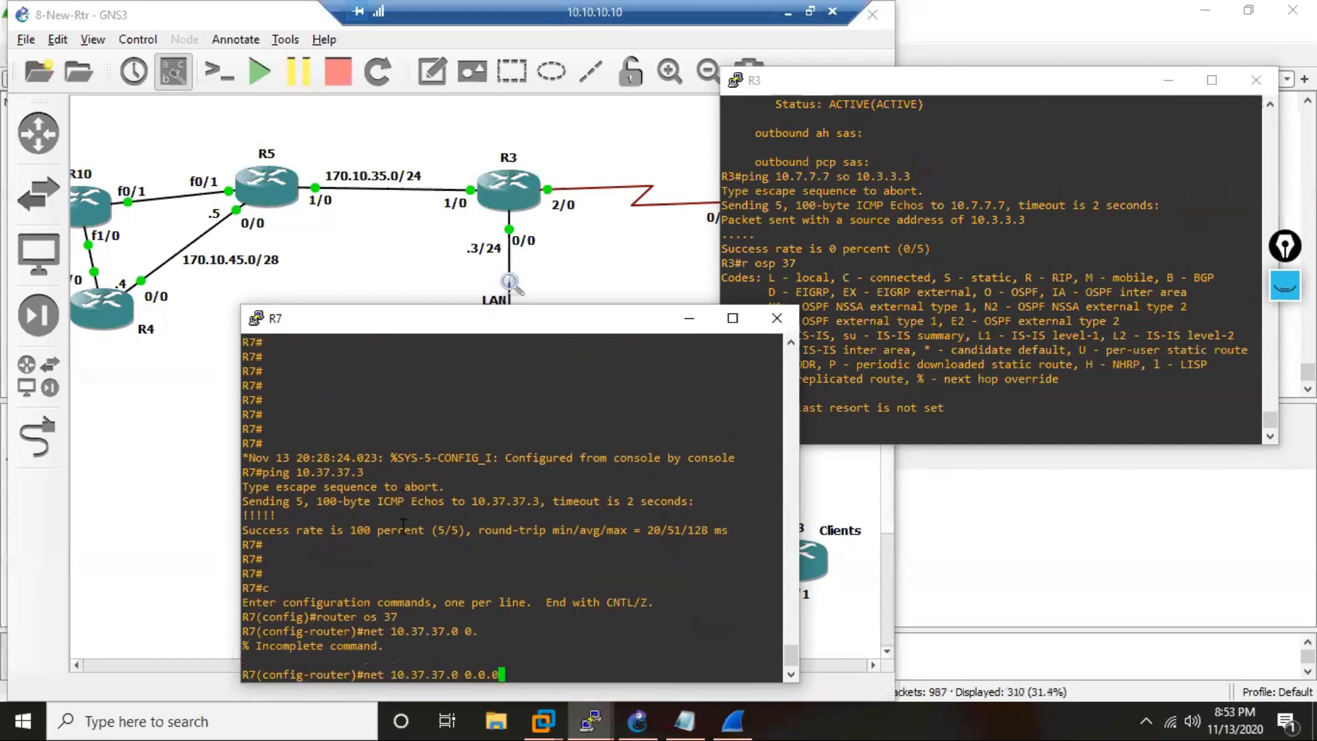
text(.255 a)
text( 0)
key(Return)
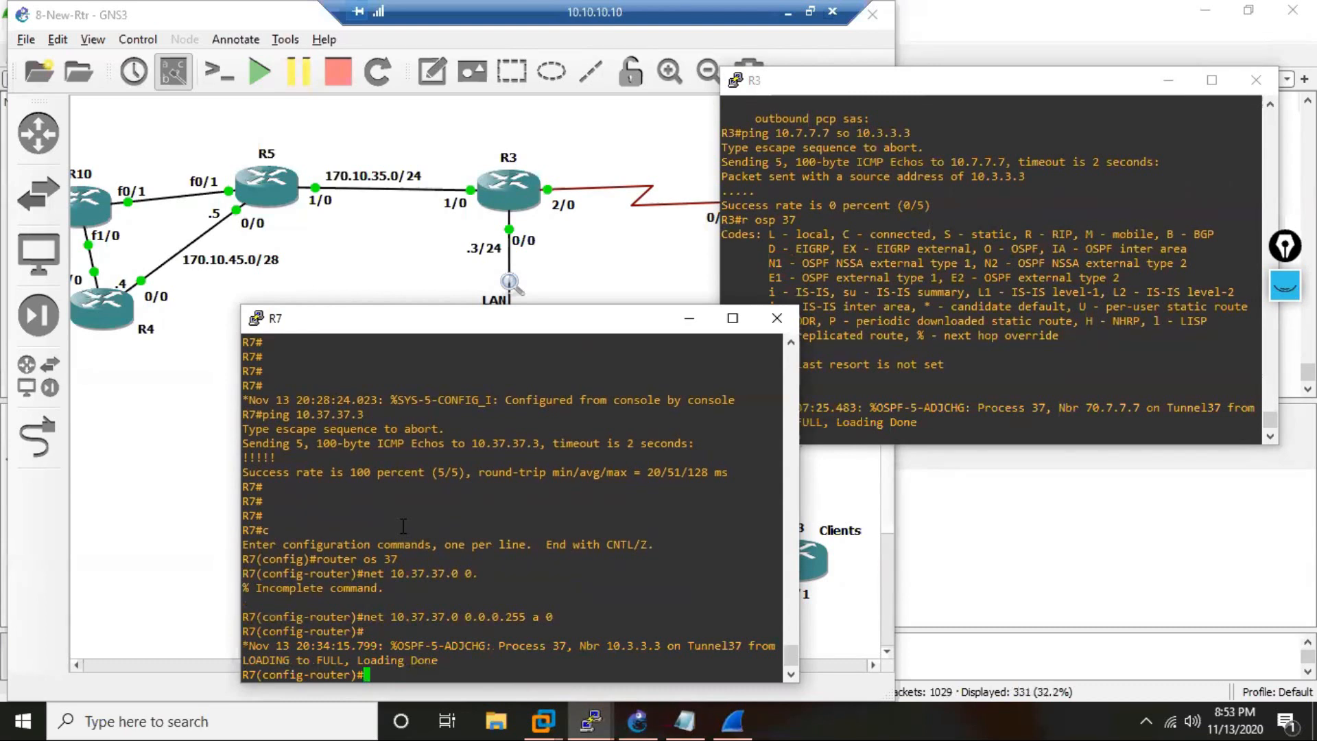
Add R7's address 10.7.7.7 with wildcard 00.00.00.0 to area 0 of OSPF process 37.
text(netw 10.7.7.7 00.00.00.0 a 0)
key(Return)
key(Return)
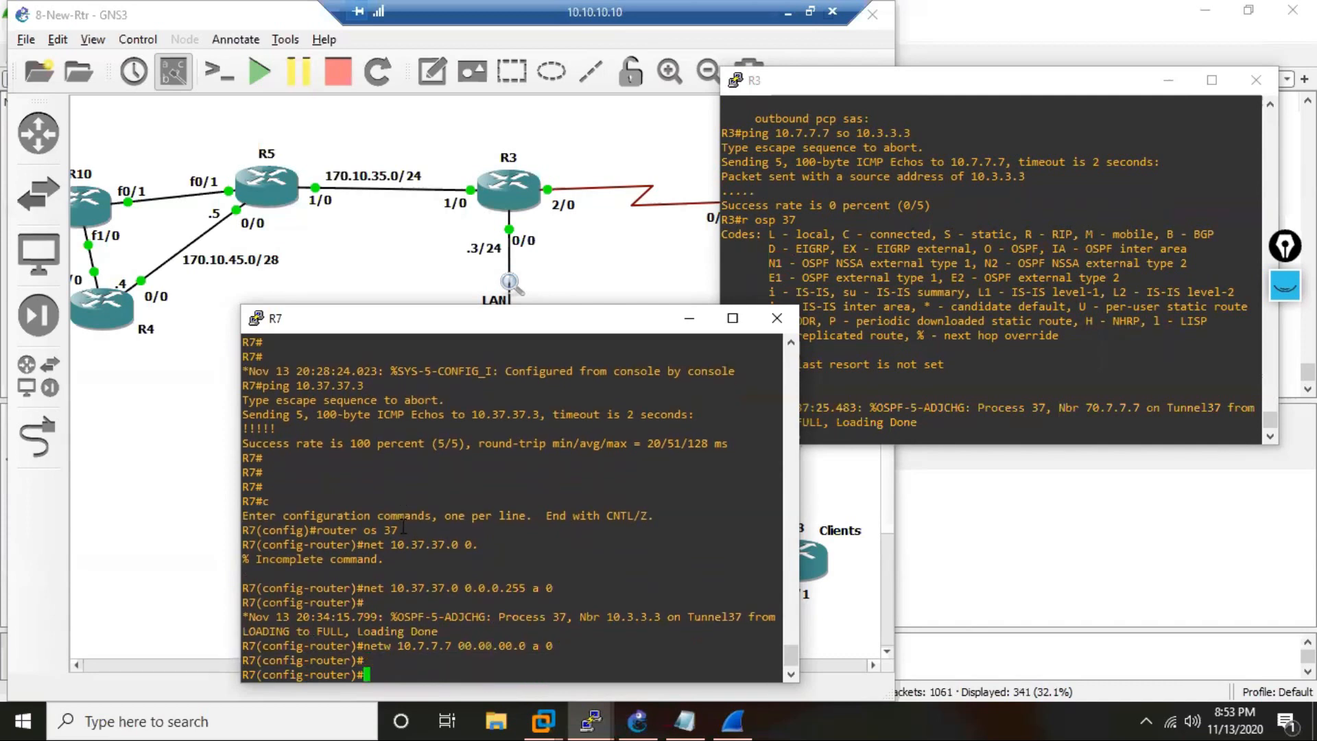
Display R3's routes for OSPF process 37 again and check the 10.7.7.7/32 entry.
key(Return)
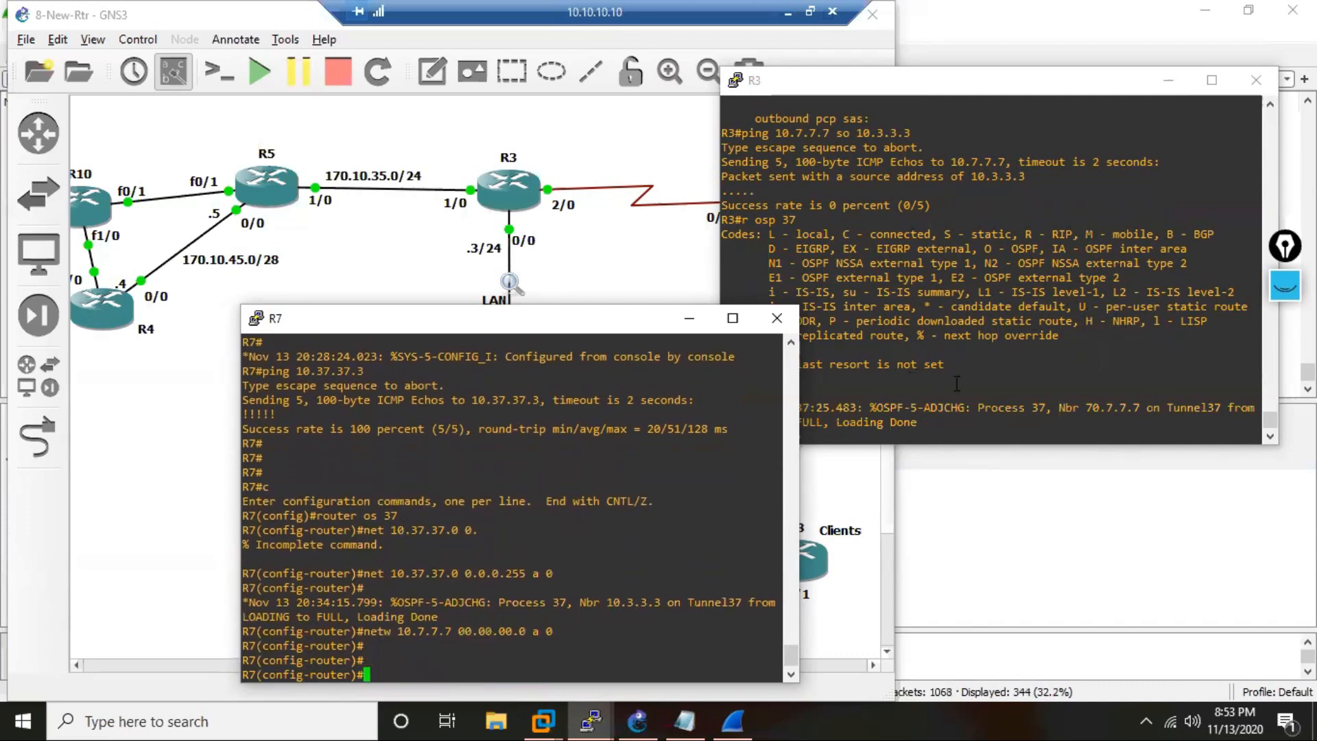
click(951, 388)
key(Return)
key(Up)
key(Return)
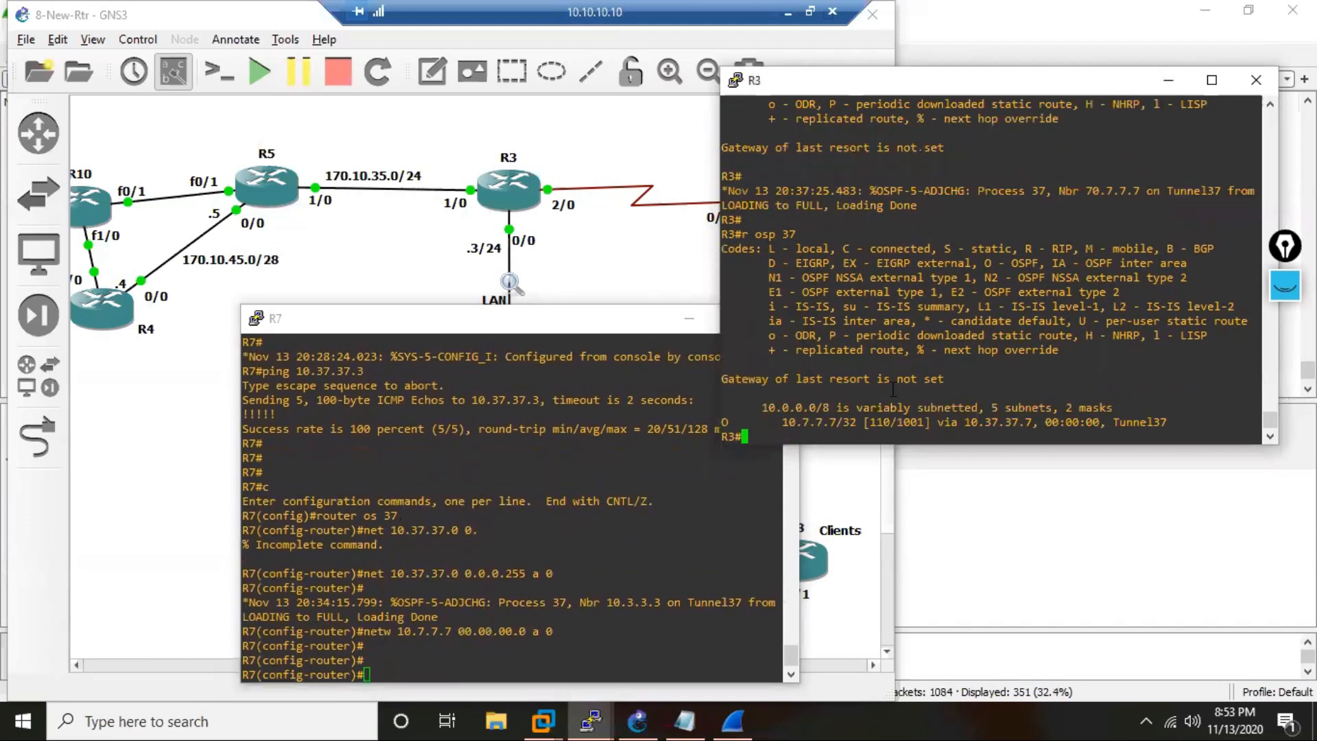
drag(849, 423, 775, 424)
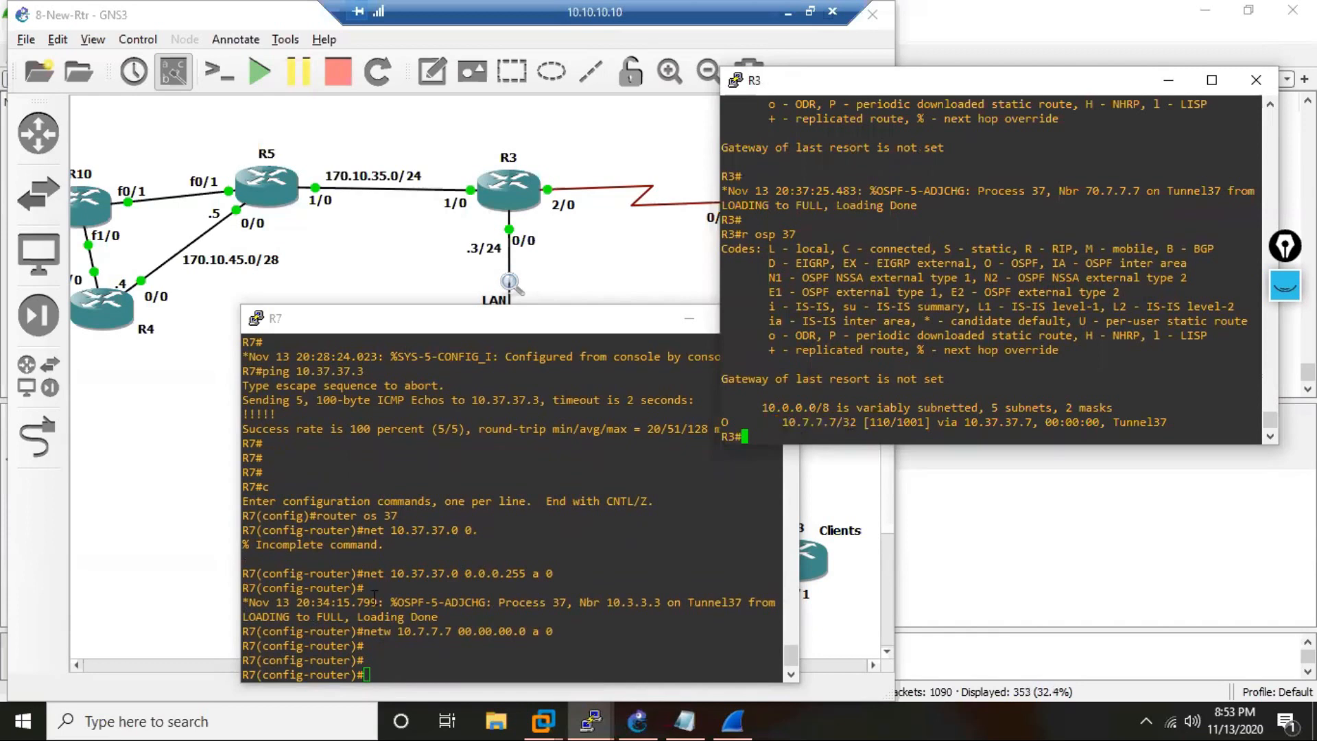
Leave router configuration mode on R7 and return to the privileged prompt.
click(419, 646)
text(en d)
key(Return)
key(Return)
key(Return)
key(Return)
key(Return)
key(Return)
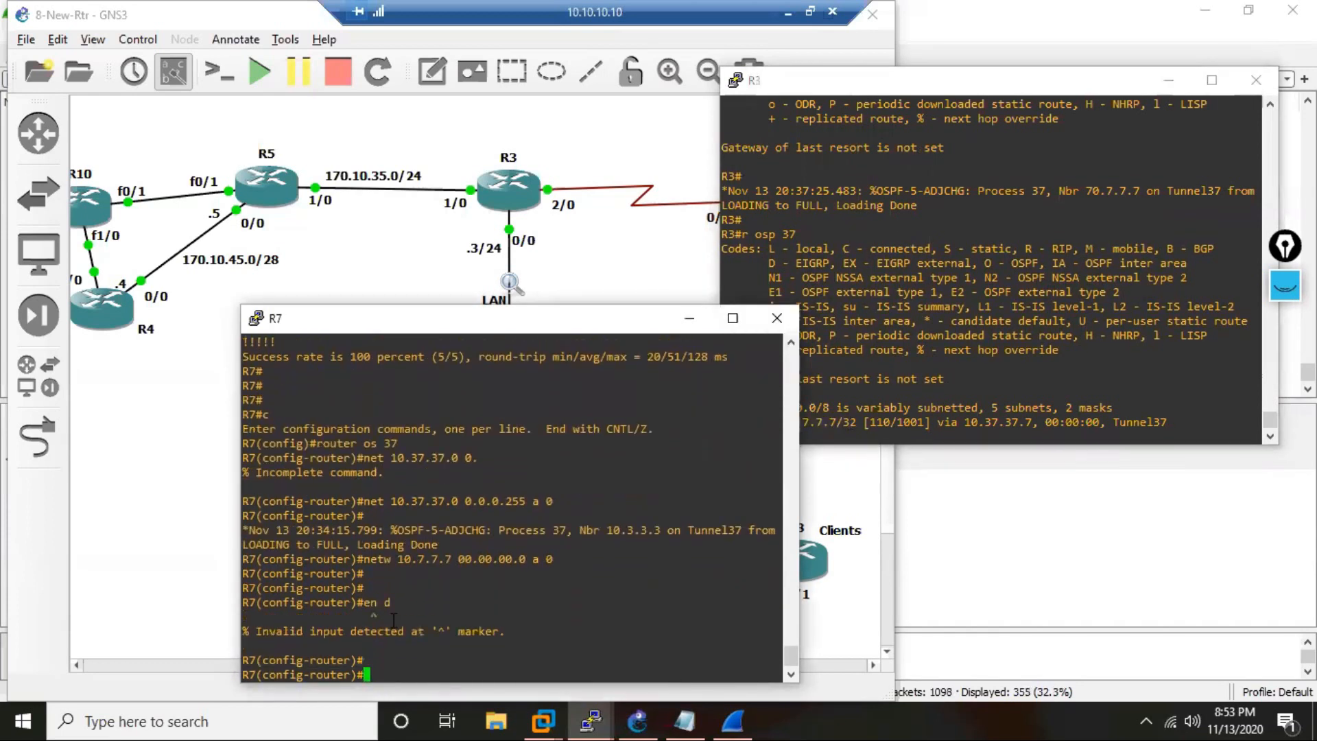
text(end)
key(Return)
key(Return)
key(Return)
key(Return)
key(Return)
key(Return)
key(Return)
key(Return)
key(Return)
key(Return)
key(Return)
key(Return)
key(Return)
key(Return)
key(Return)
key(Return)
key(Return)
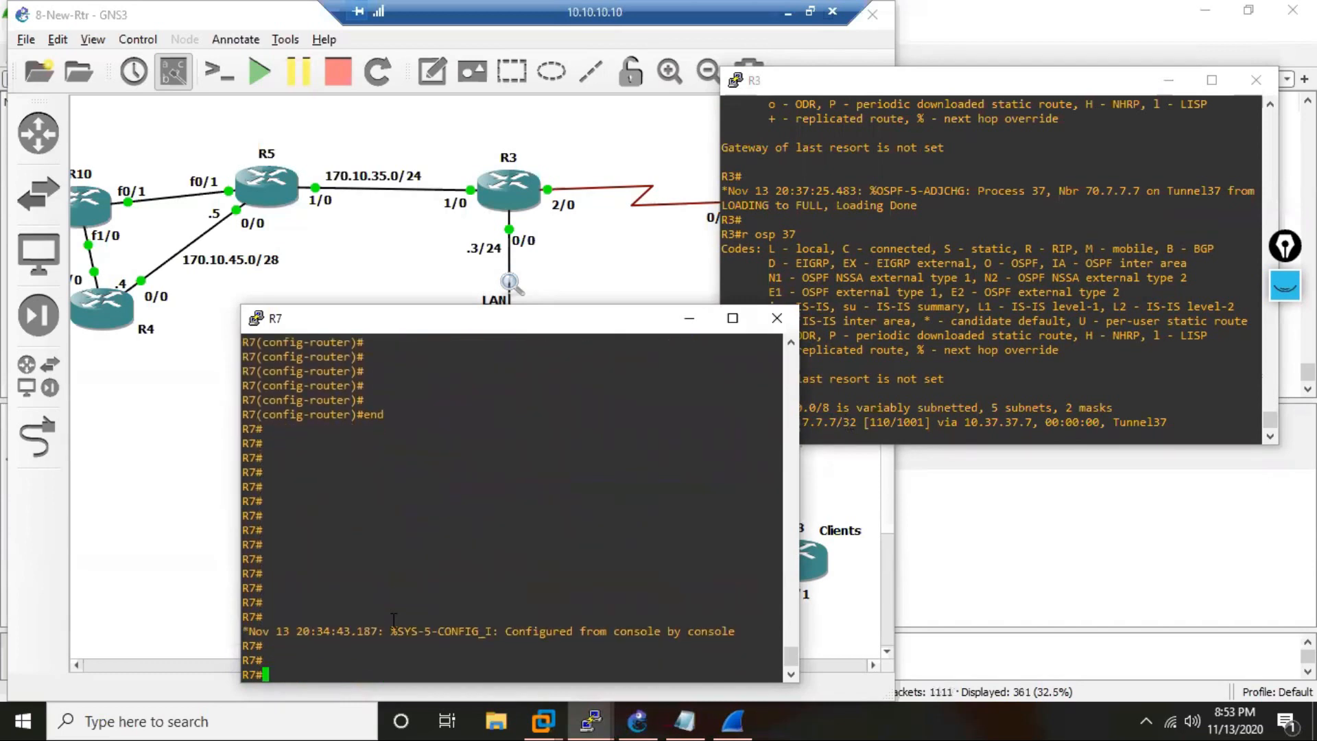
Display the routes for OSPF process 37 on R7.
text(r os 37)
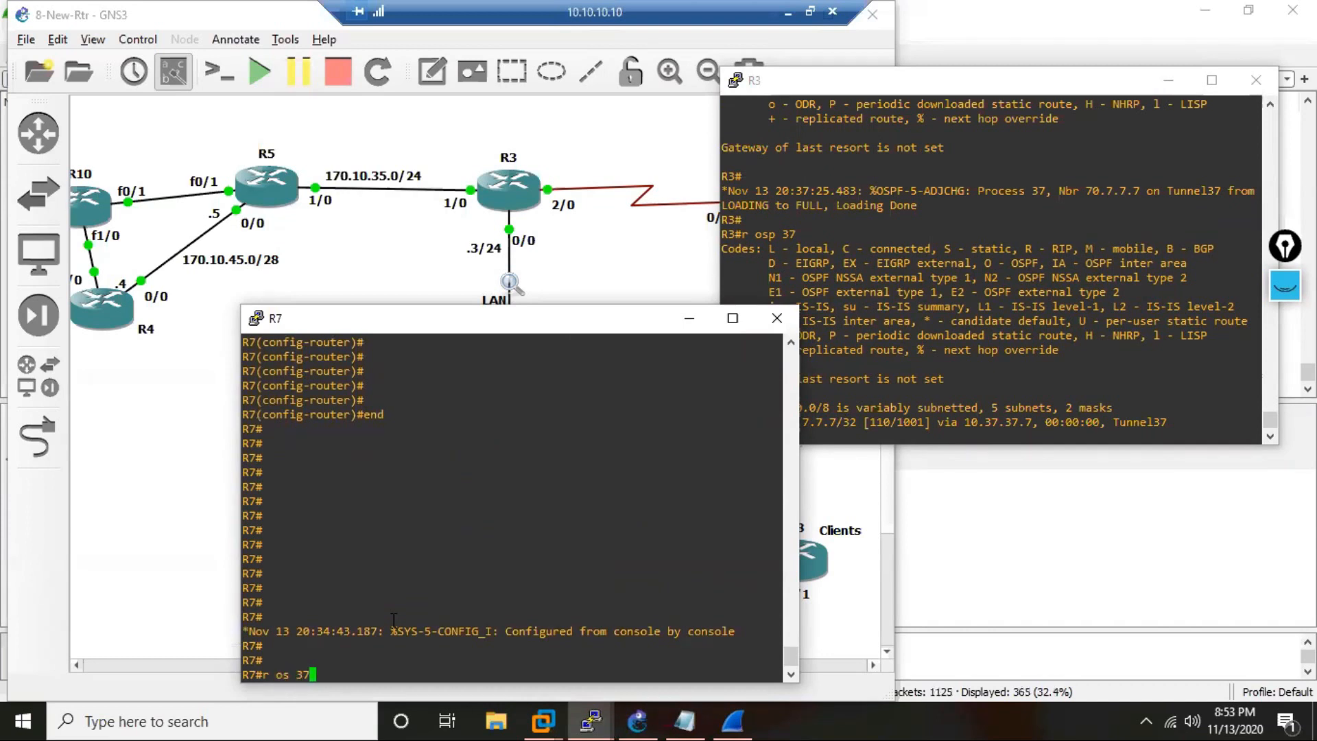
key(Return)
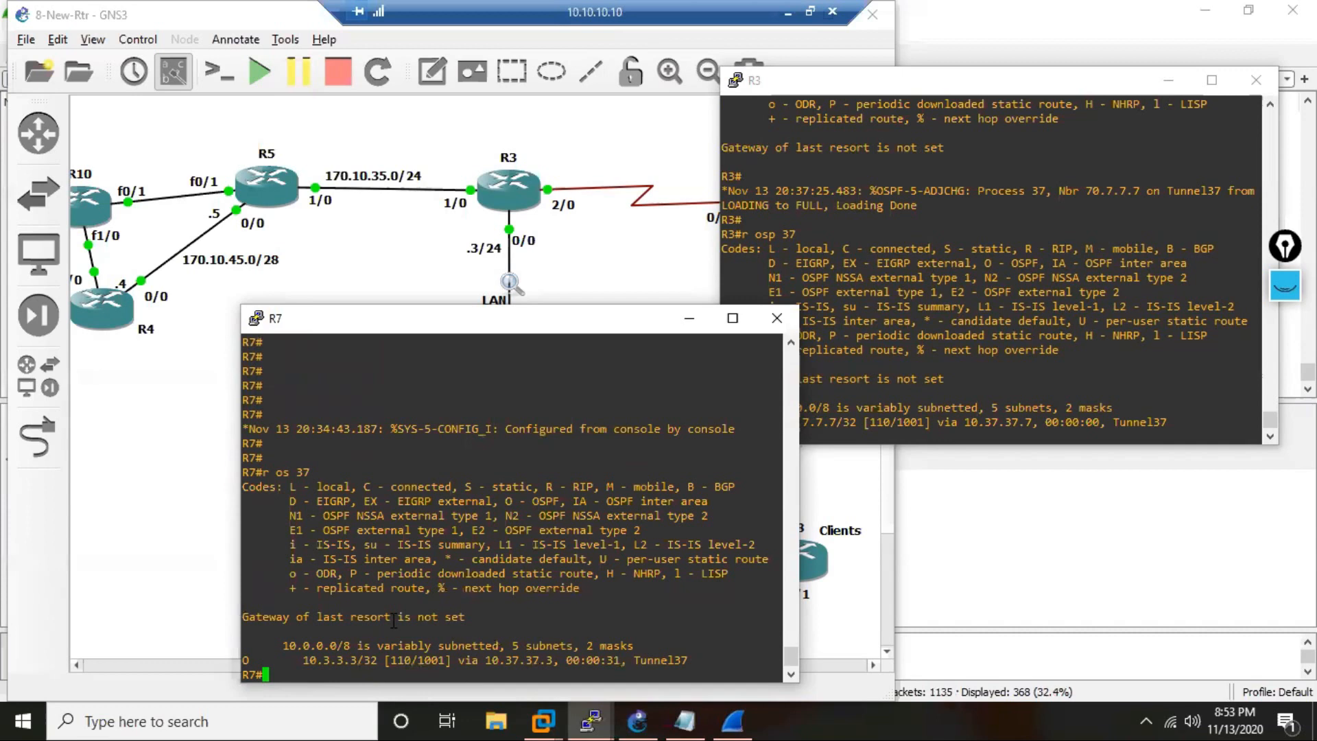
key(Return)
key(Return)
key(Return)
key(Return)
Display the crypto IPsec security associations on R7 and check Tunnel37's encapsulated packet counter.
text(sh )
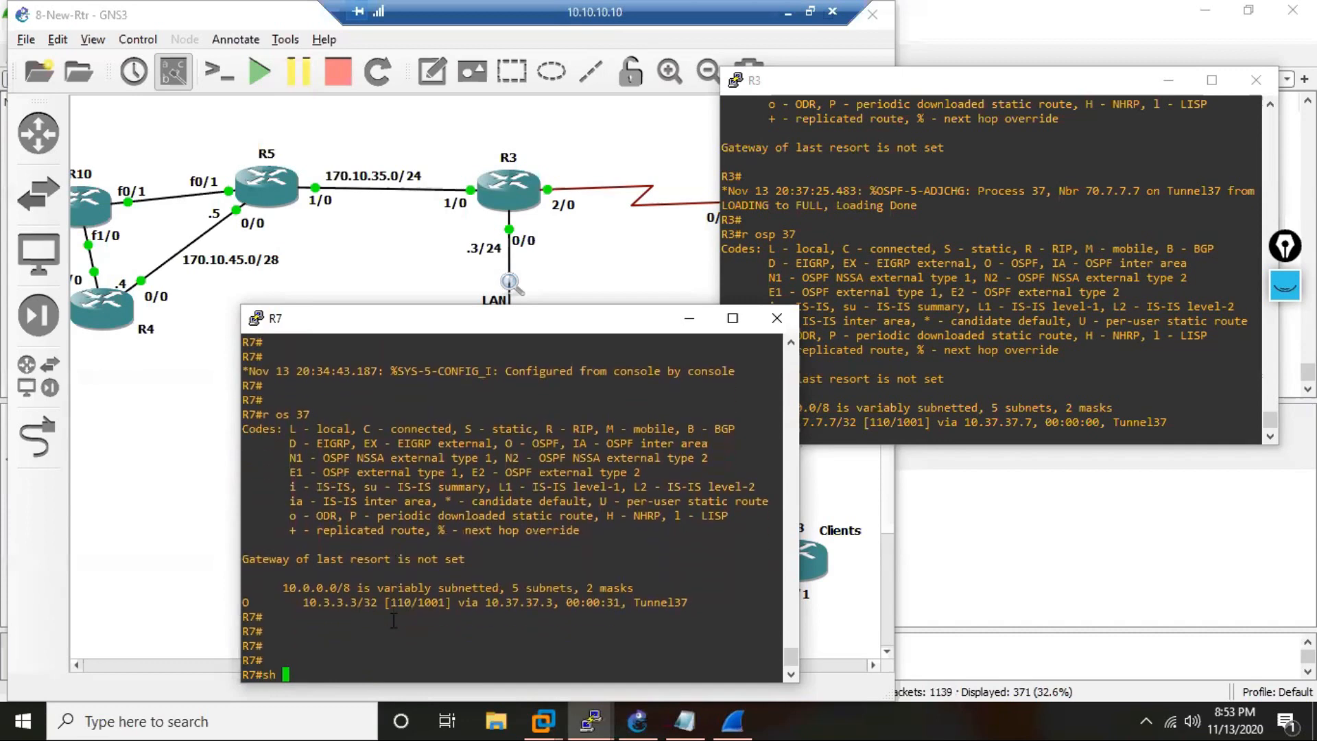
text(cry ipse)
key(Tab)
text(sa)
key(Return)
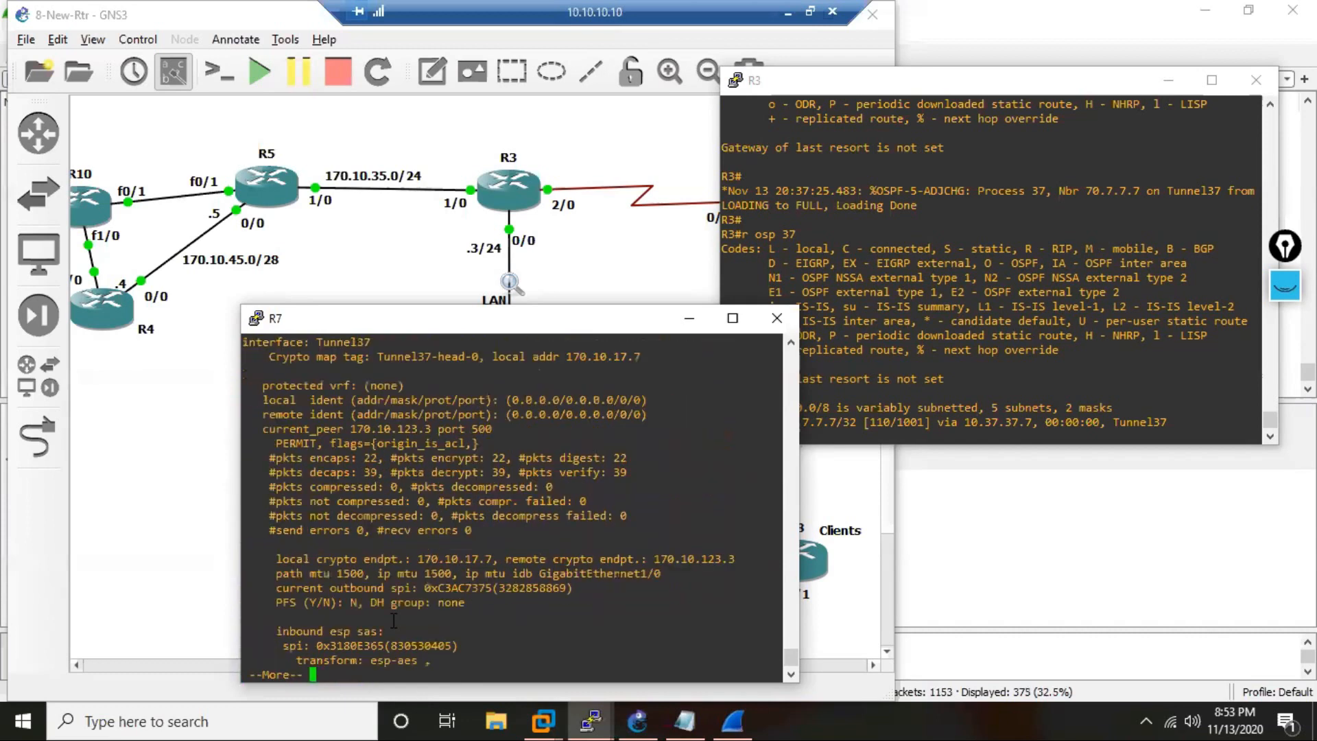
drag(383, 457, 365, 458)
key(q)
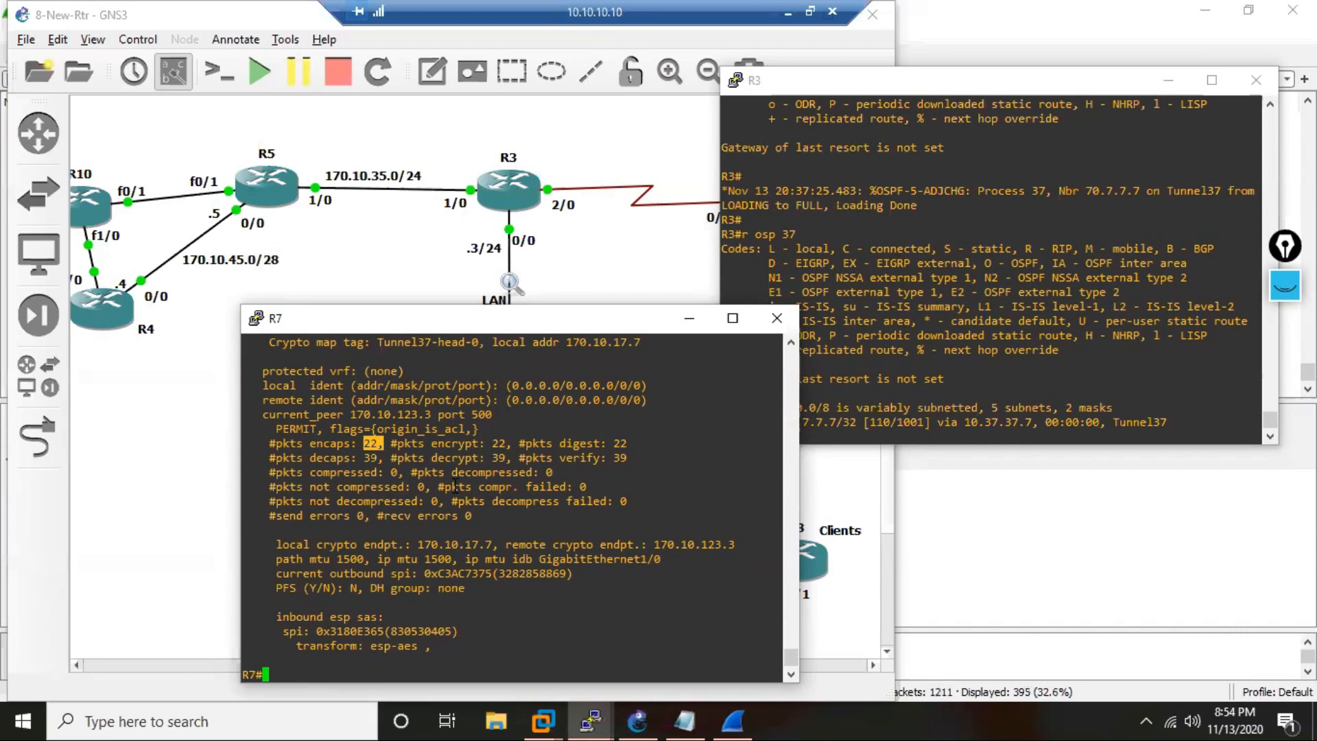
Display R7's IPsec security associations again, check the encapsulated packet counter and page through to the end.
text(sh cry ipsec sa)
key(Return)
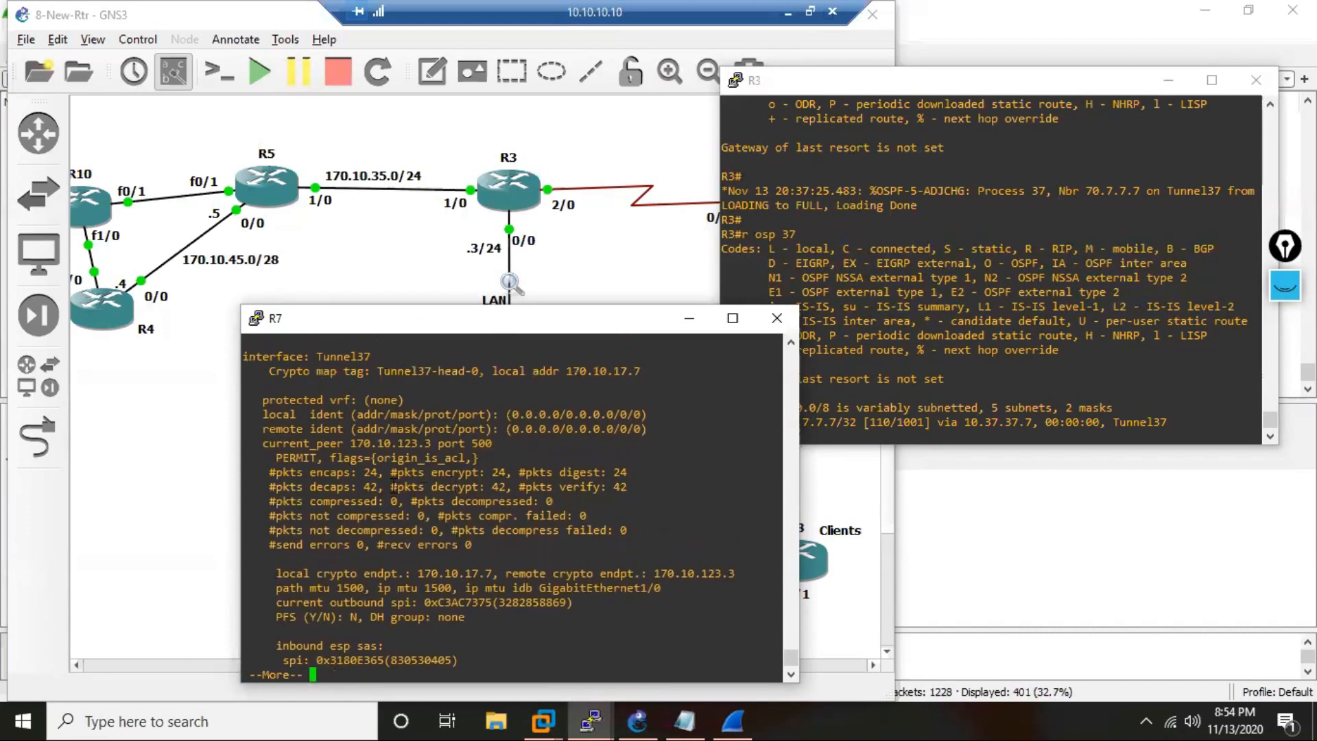
drag(383, 473, 372, 472)
key(space)
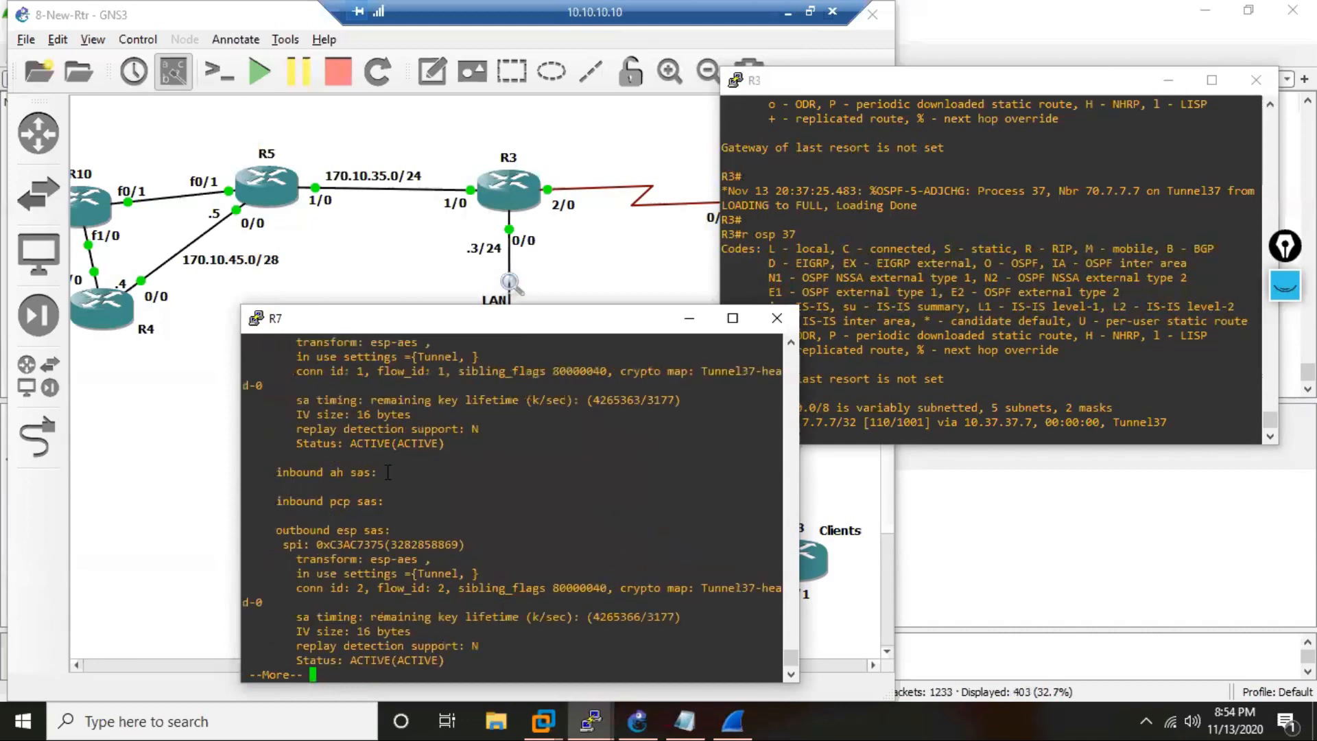
key(space)
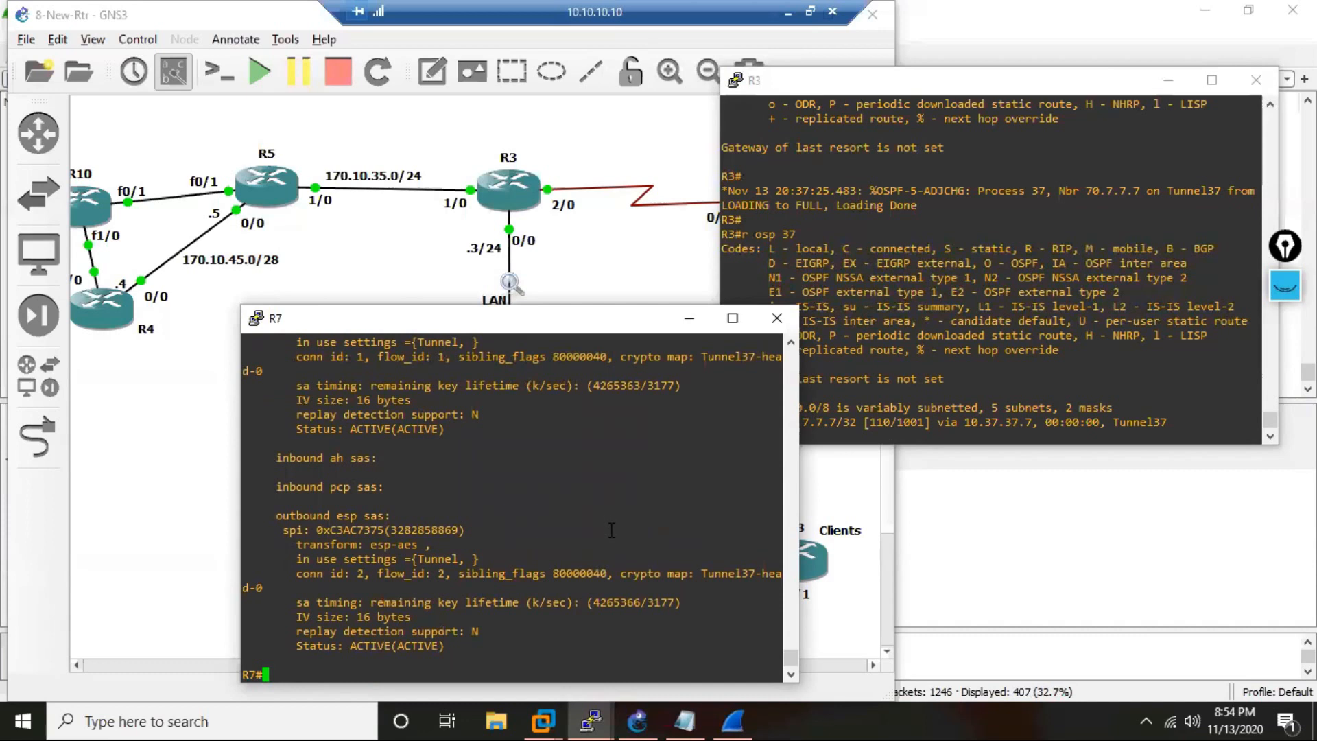
Prepare the IPsec SA command on R7, then ping 10.7.7.7 from R3 with source 10.3.3.3.
text(sh cry ipsec sa)
click(865, 352)
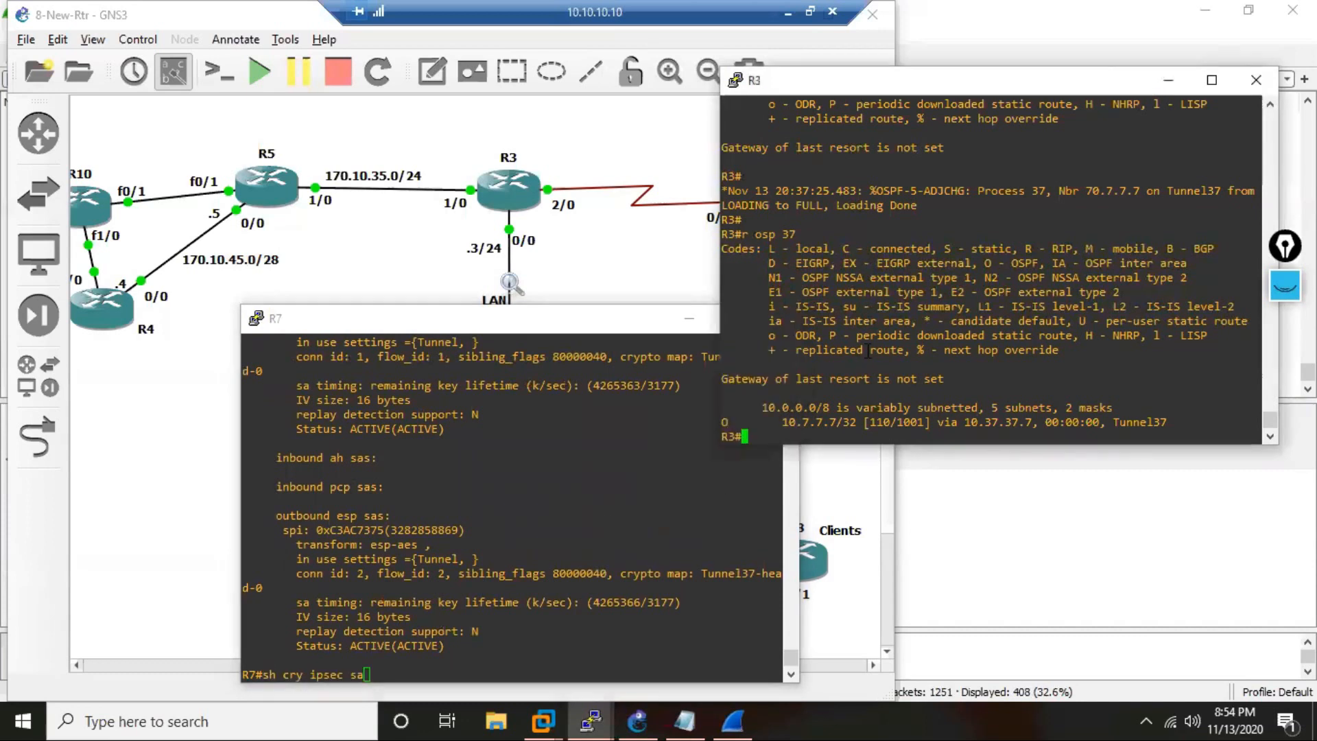
text(ping 10.7.7.7 so 10.3.3.3)
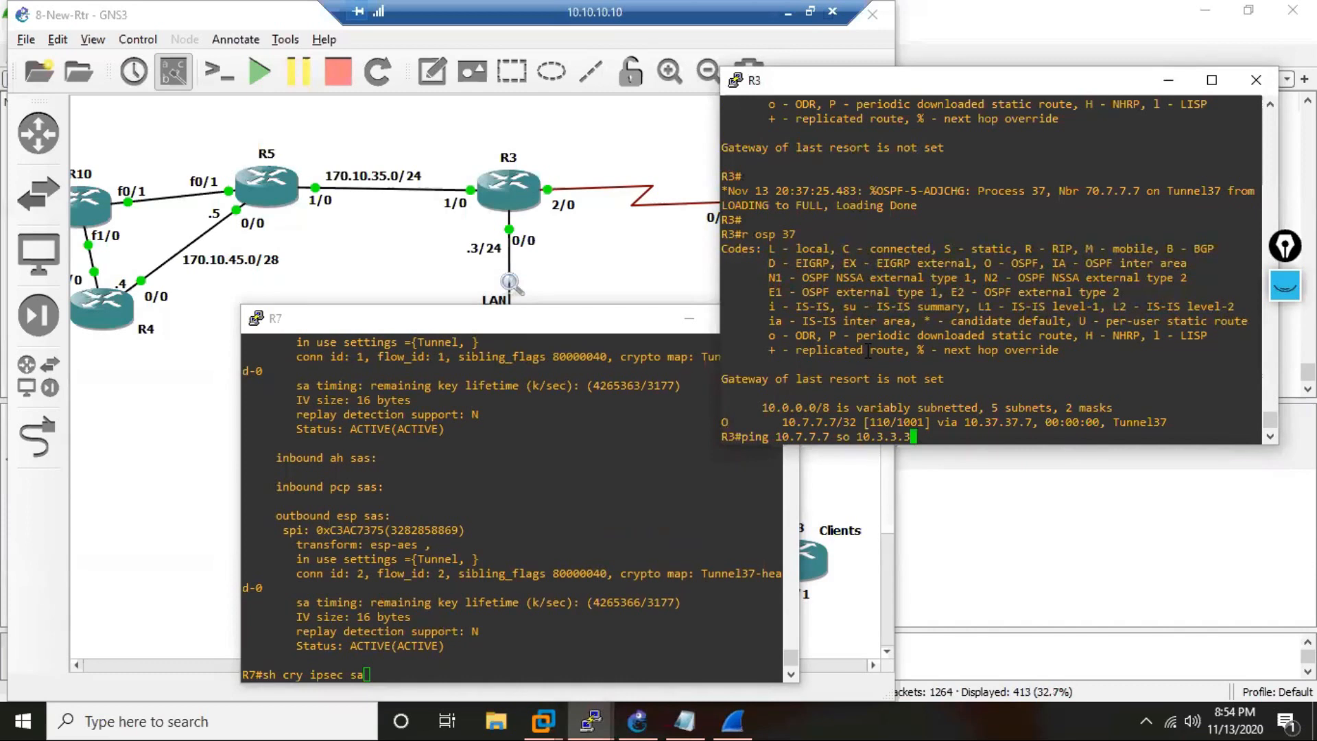
key(Return)
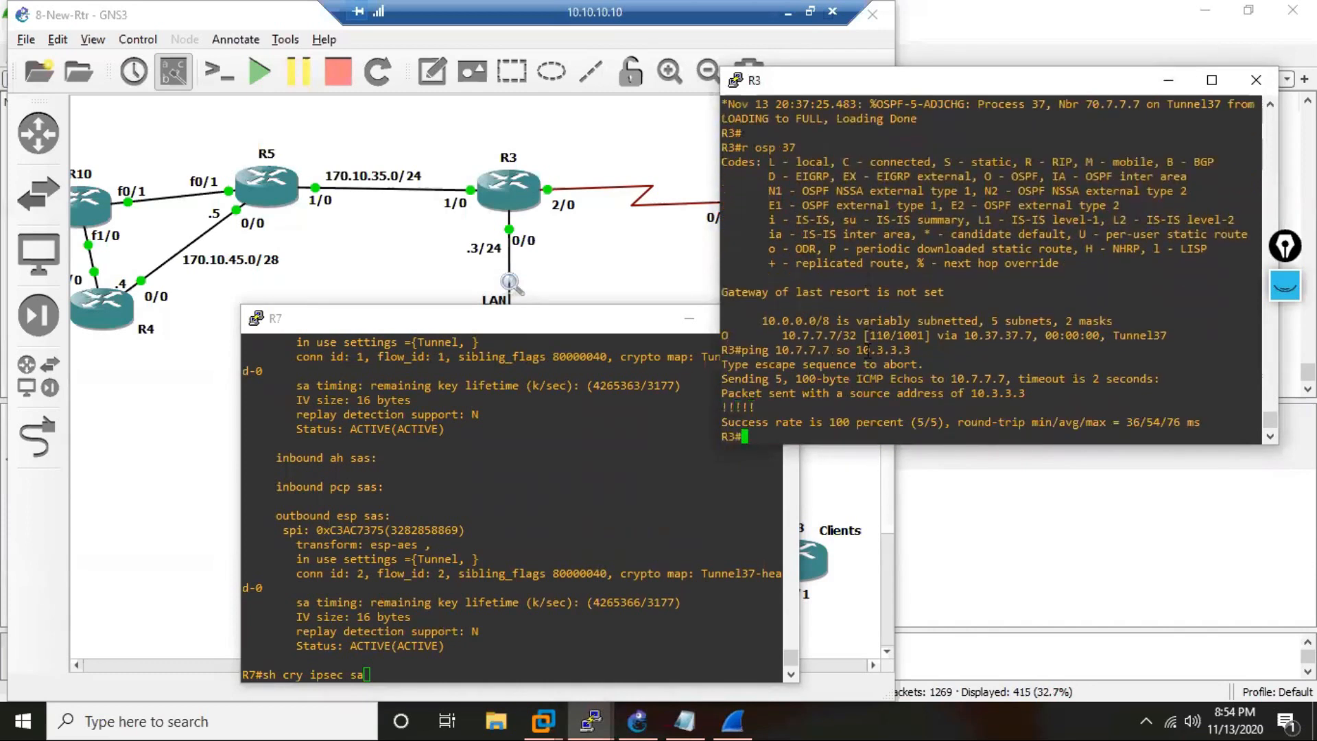
Run the prepared IPsec SA command on R7 and check the encapsulated packet counter after the ping.
click(478, 515)
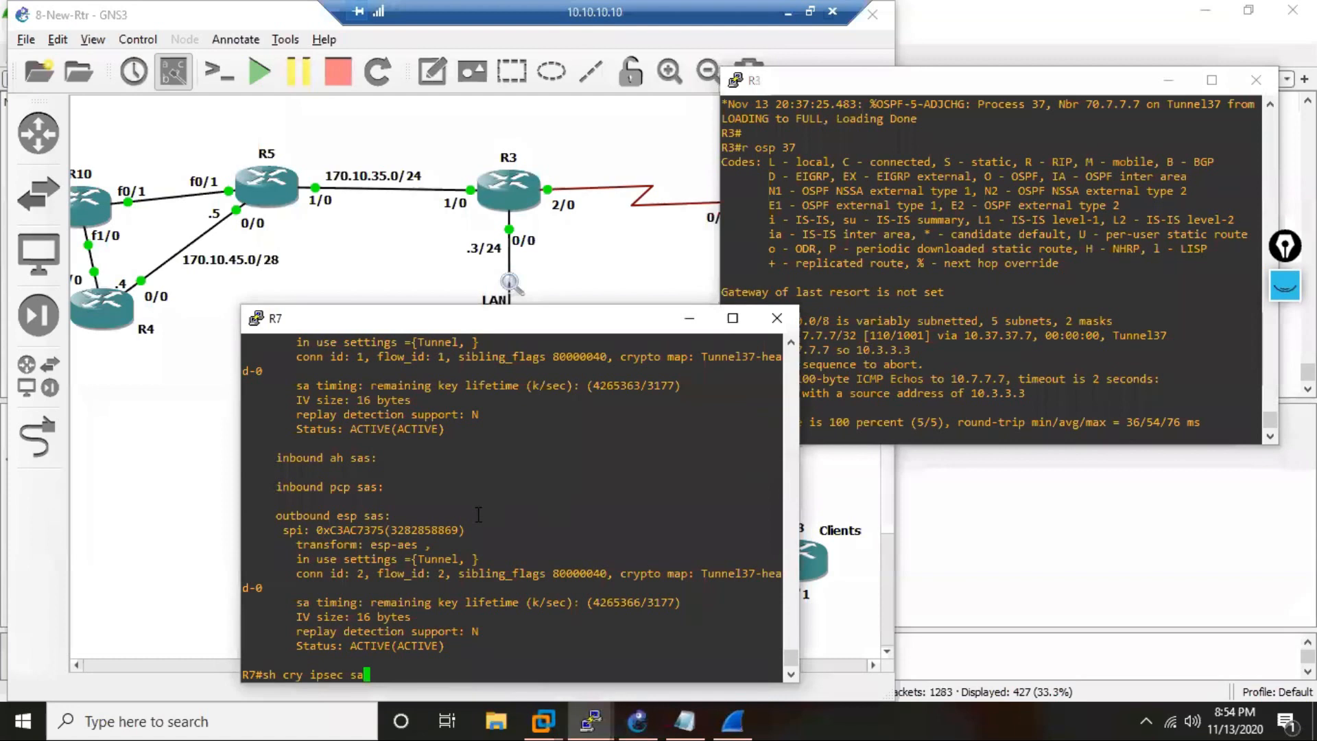
key(Return)
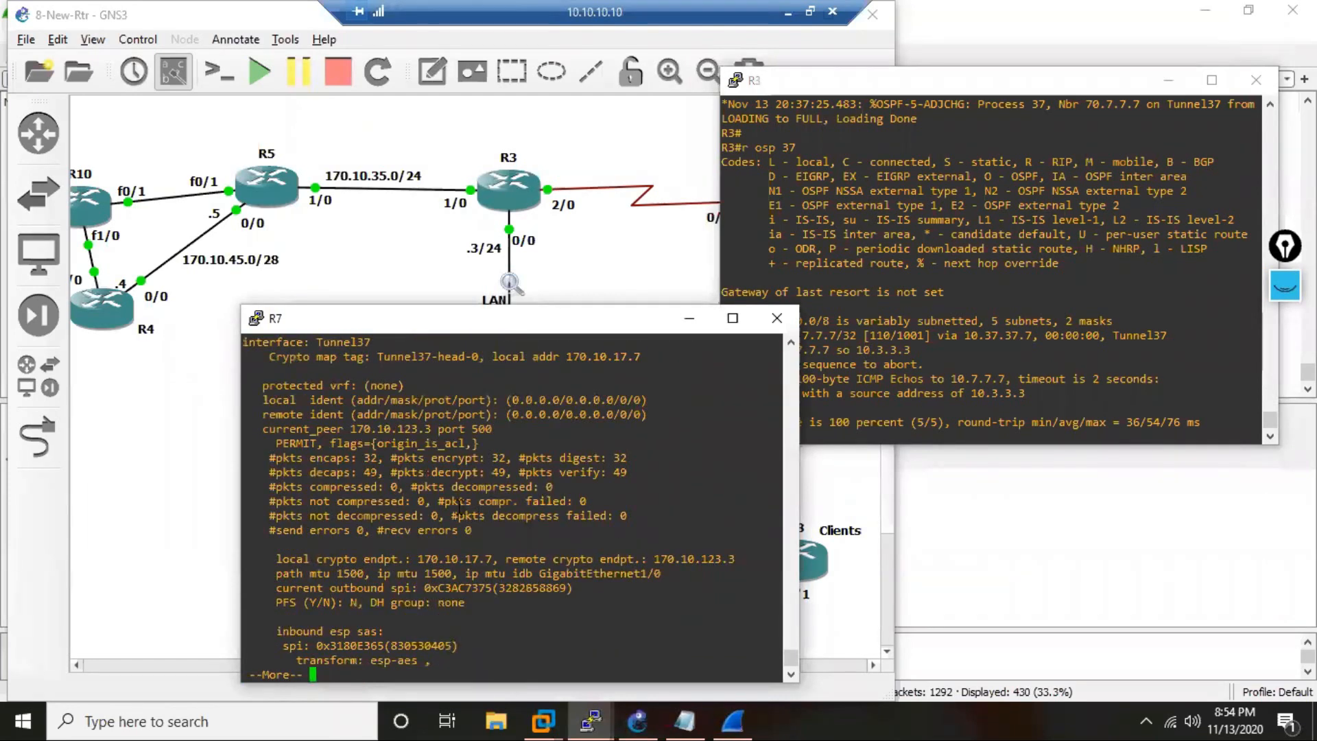
double_click(376, 458)
key(q)
Ping 10.7.7.7 from R3 with source 10.3.3.3 and a repeat count of 10.
click(965, 358)
key(Up)
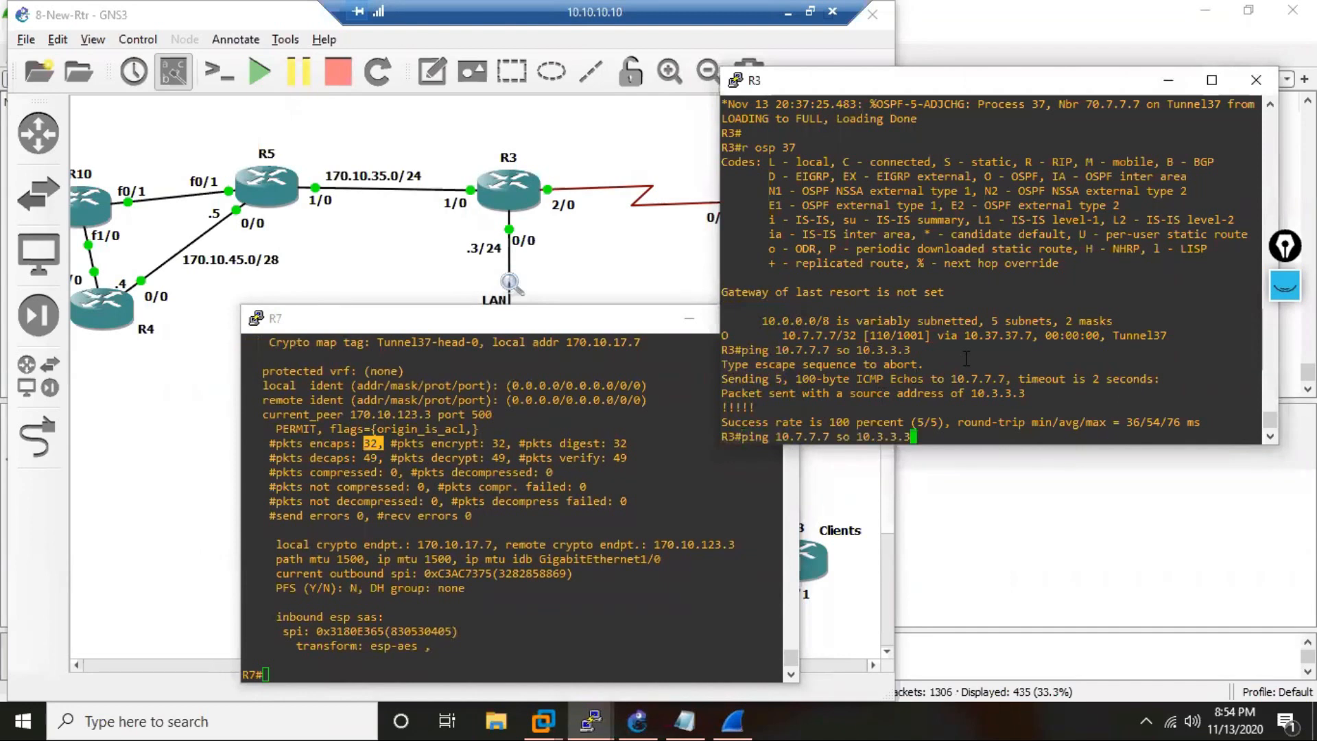
text(re 10)
key(Return)
Redisplay R7's IPsec security associations and check the encapsulated packet counter after the 10-packet ping.
key(Up)
key(Return)
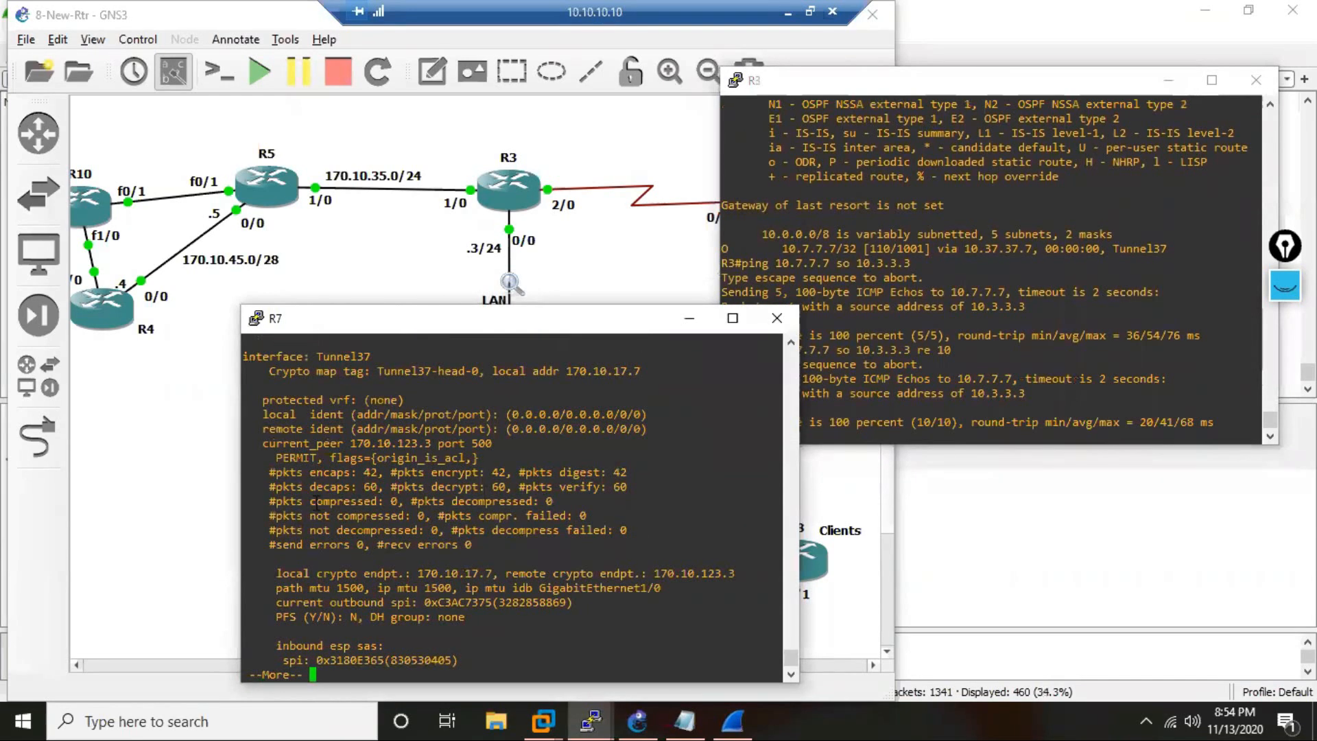
drag(358, 473, 382, 473)
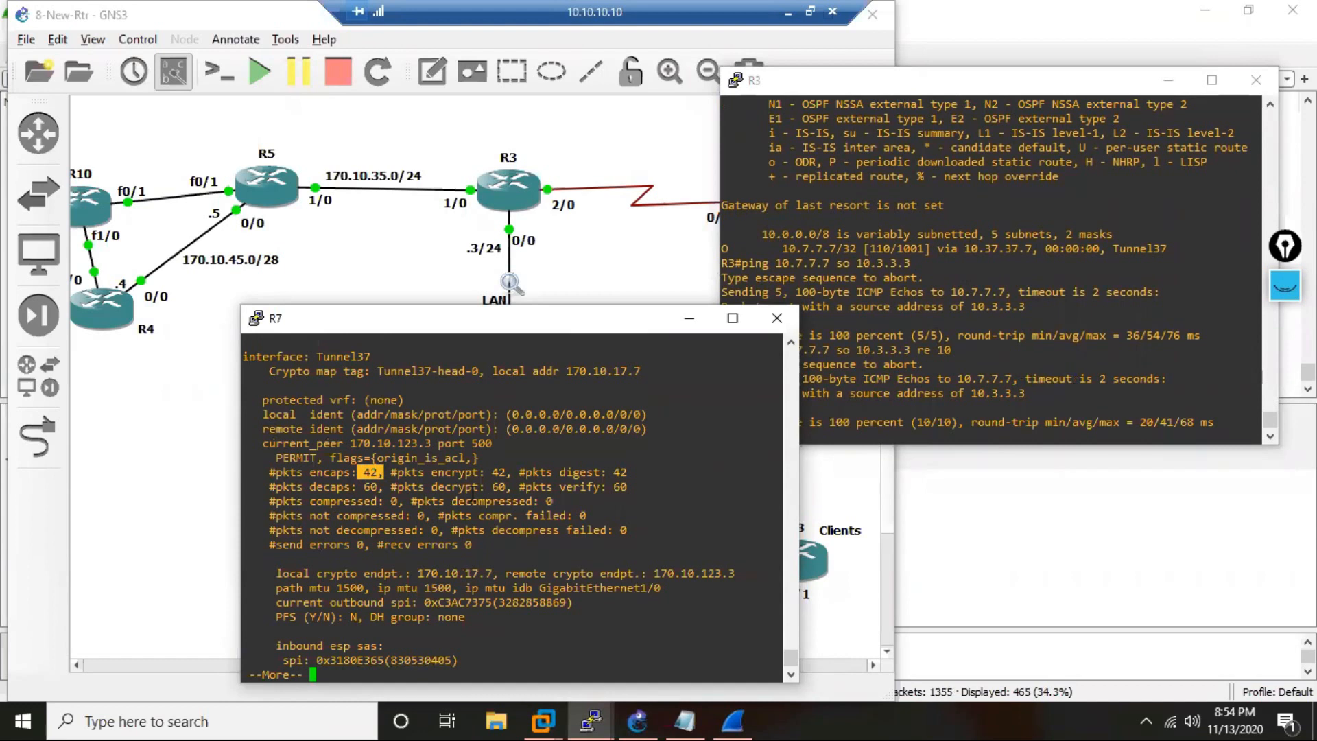
key(q)
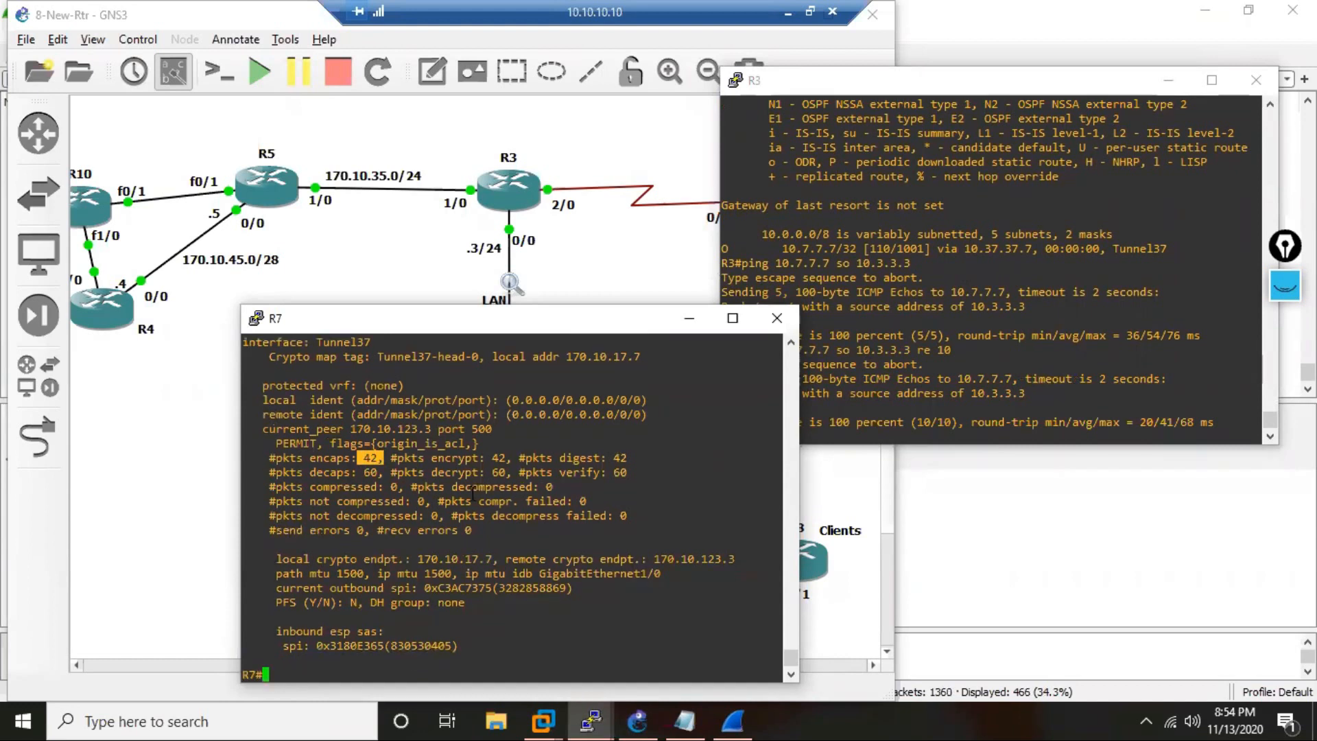
Leave R7's console at a fresh prompt and bring the GNS3 topology to the front.
click(481, 575)
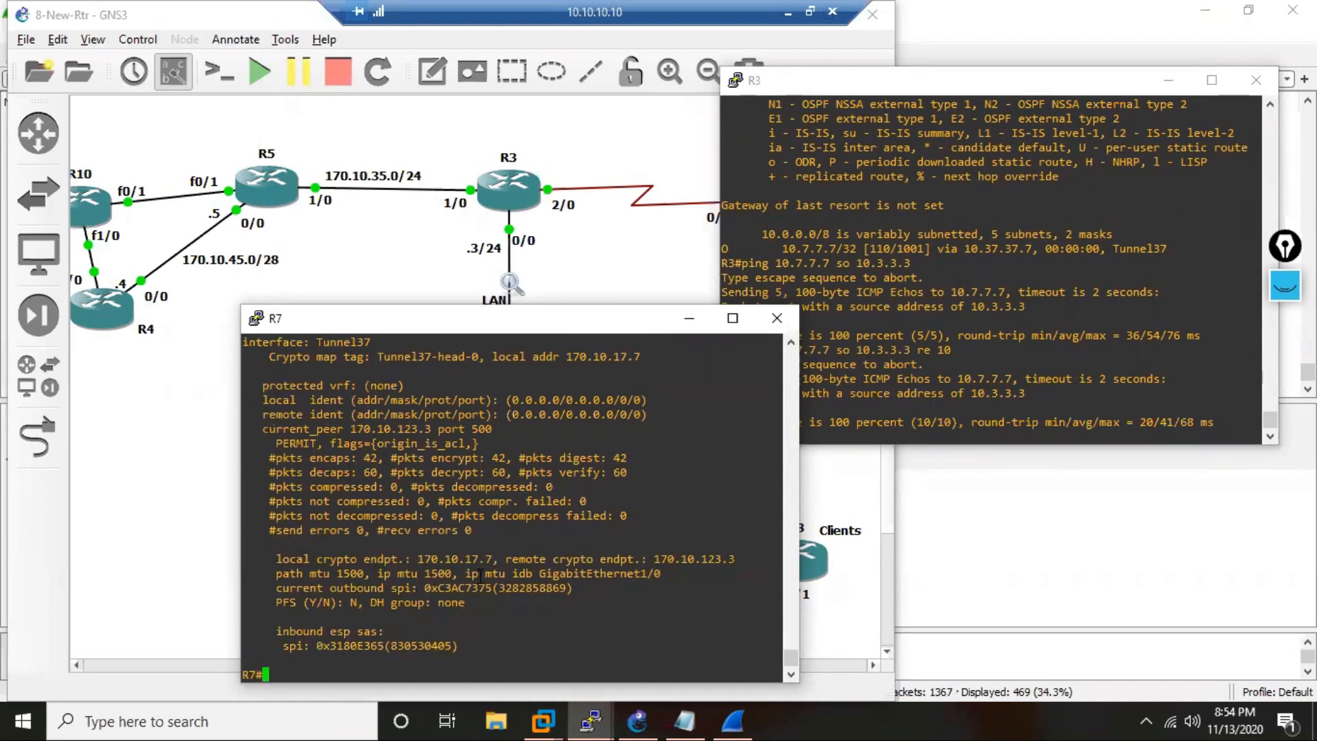
key(Return)
key(Return)
key(Return)
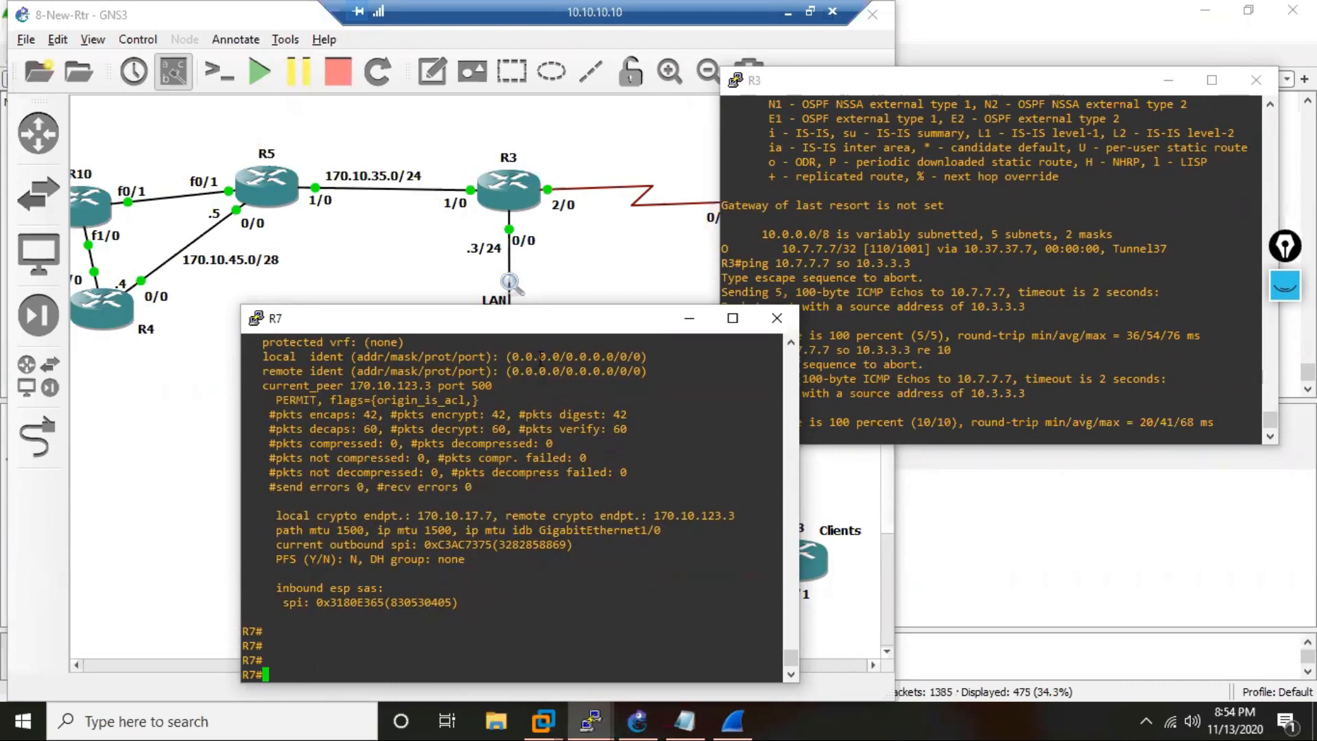
click(595, 273)
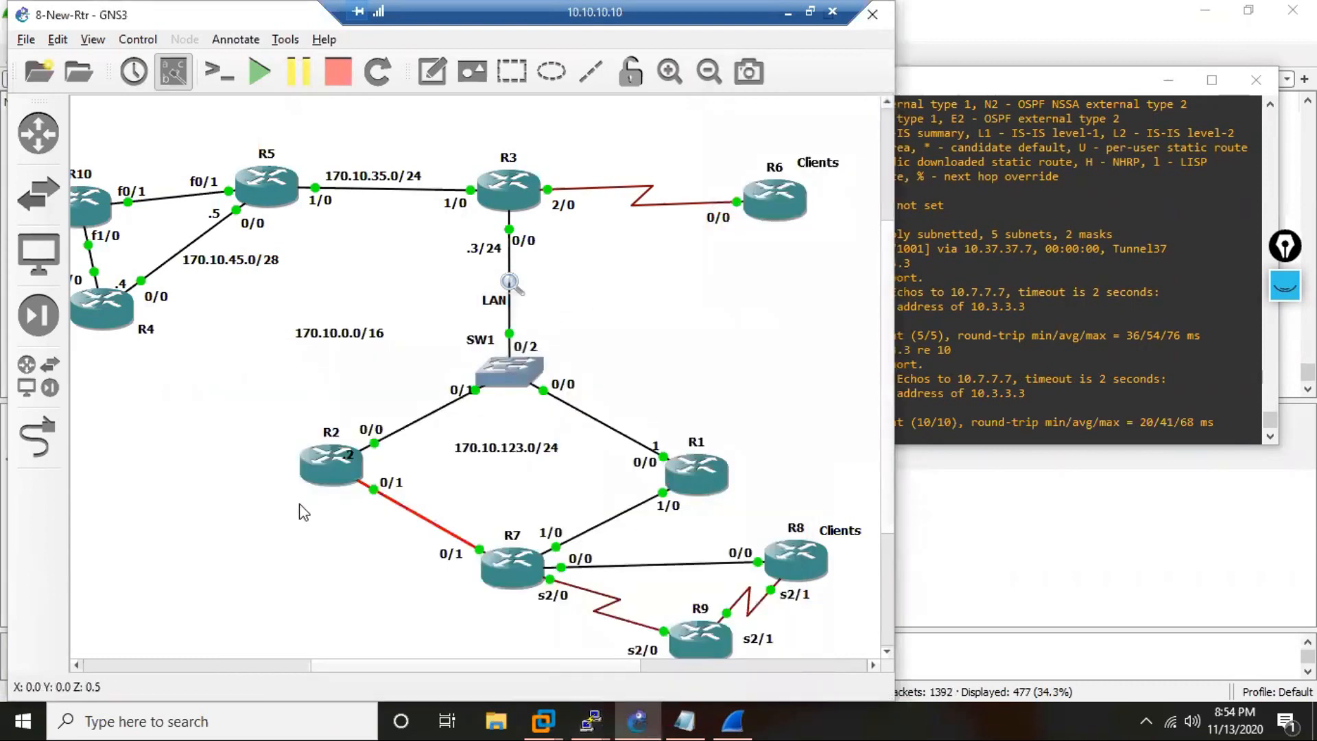
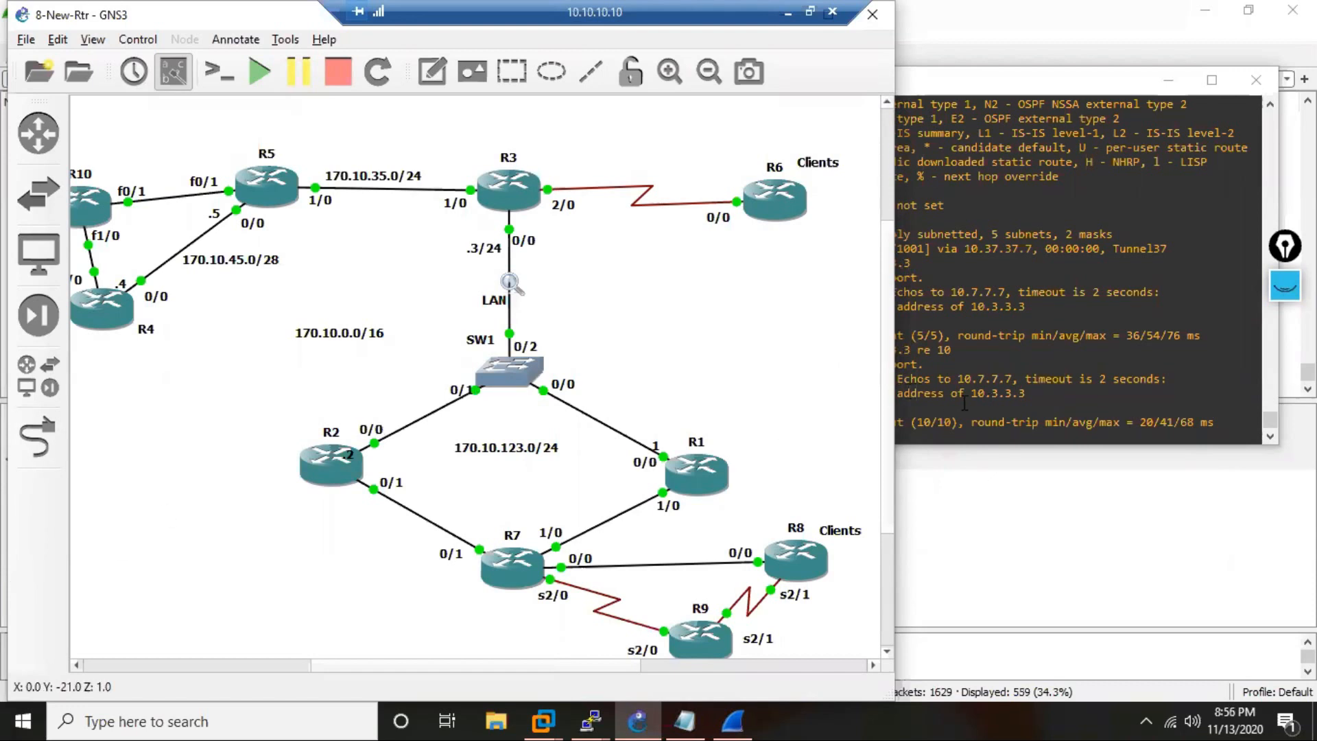
Check the ESP packets captured in Wireshark, minimize the capture, and switch to R7's console.
click(992, 516)
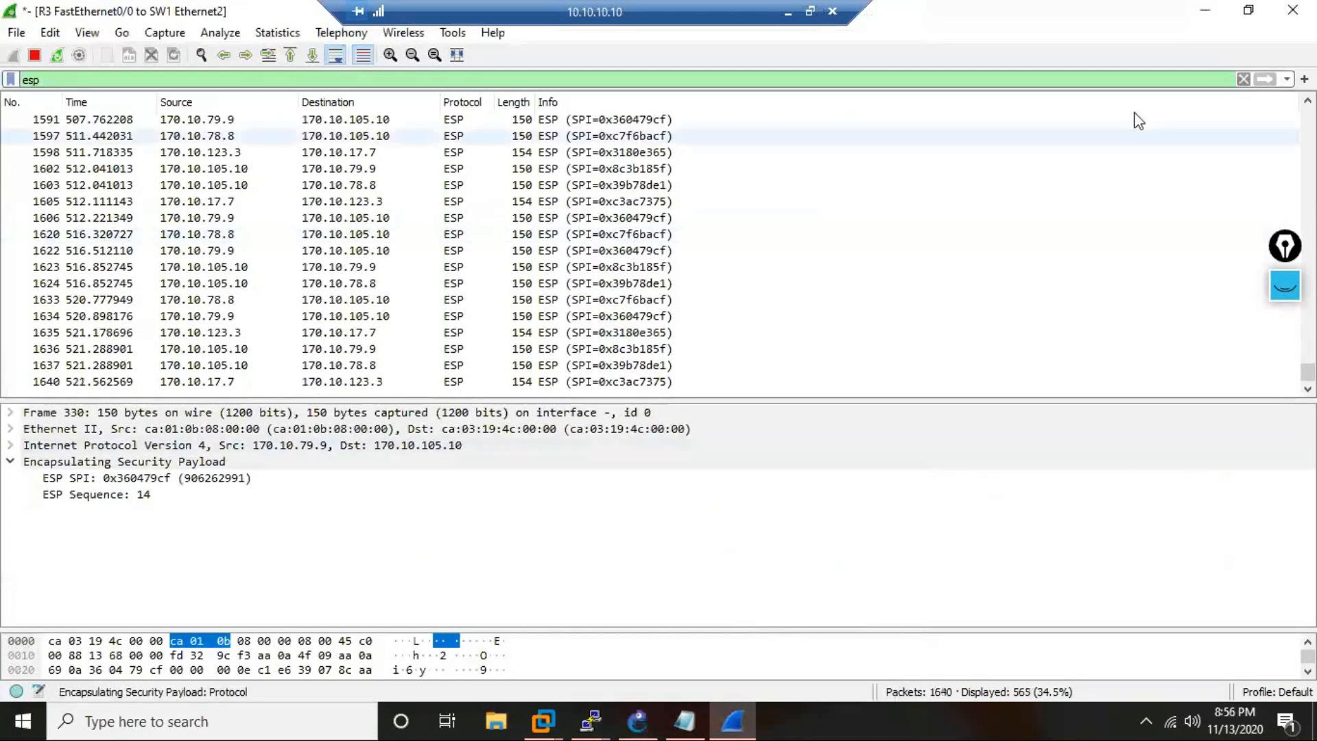
click(1200, 12)
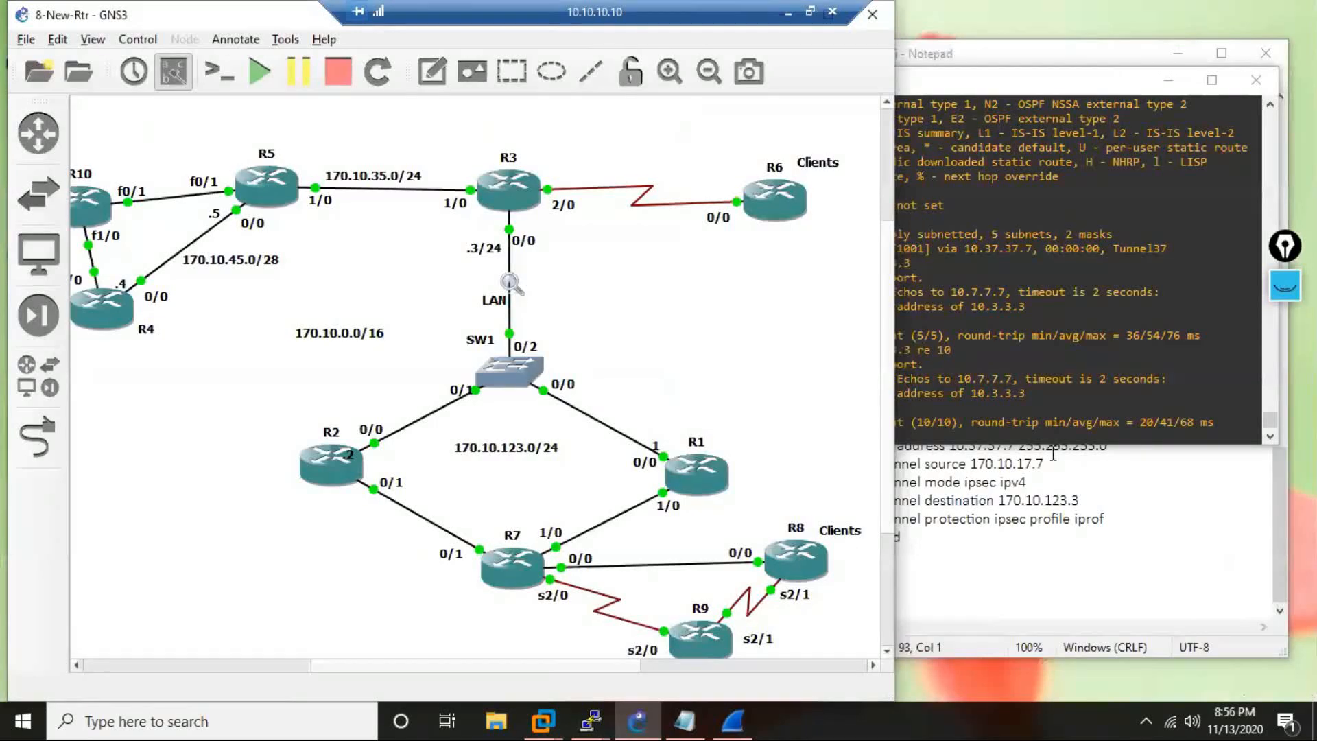
click(595, 719)
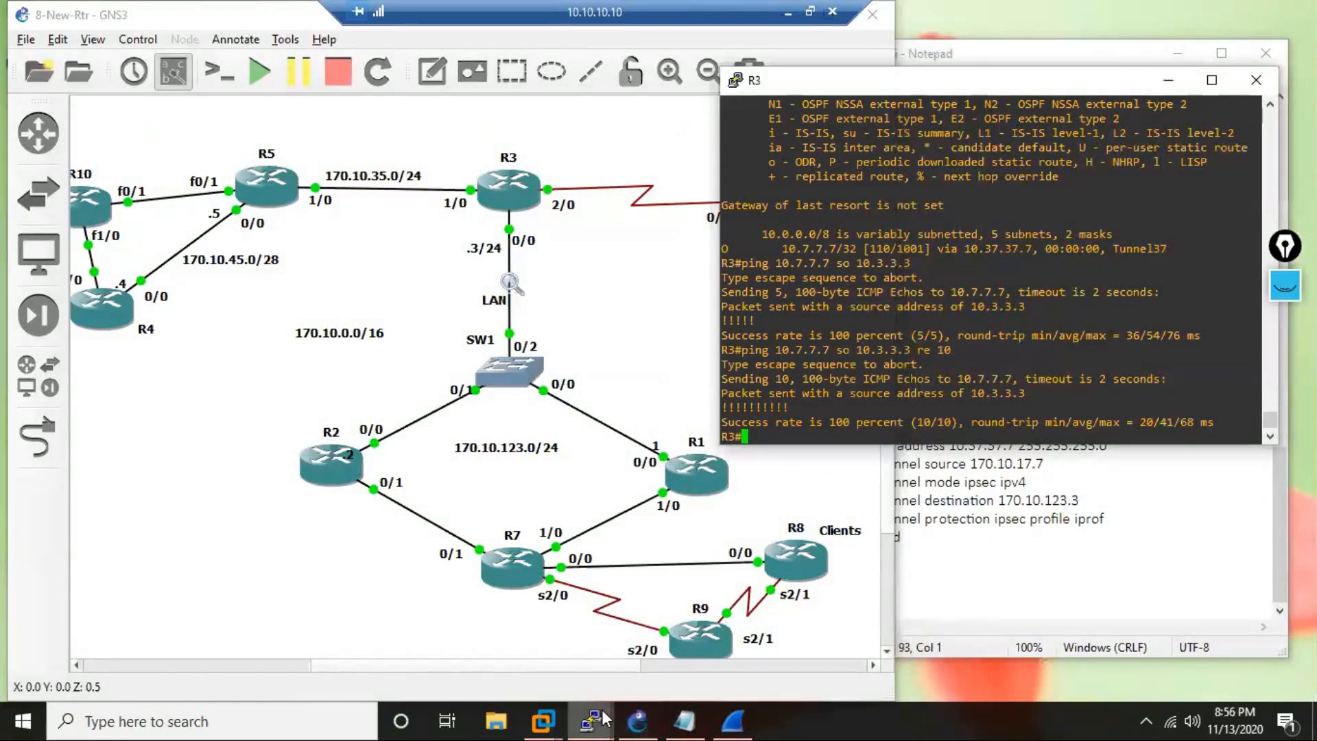
mouse_move(602, 719)
click(974, 666)
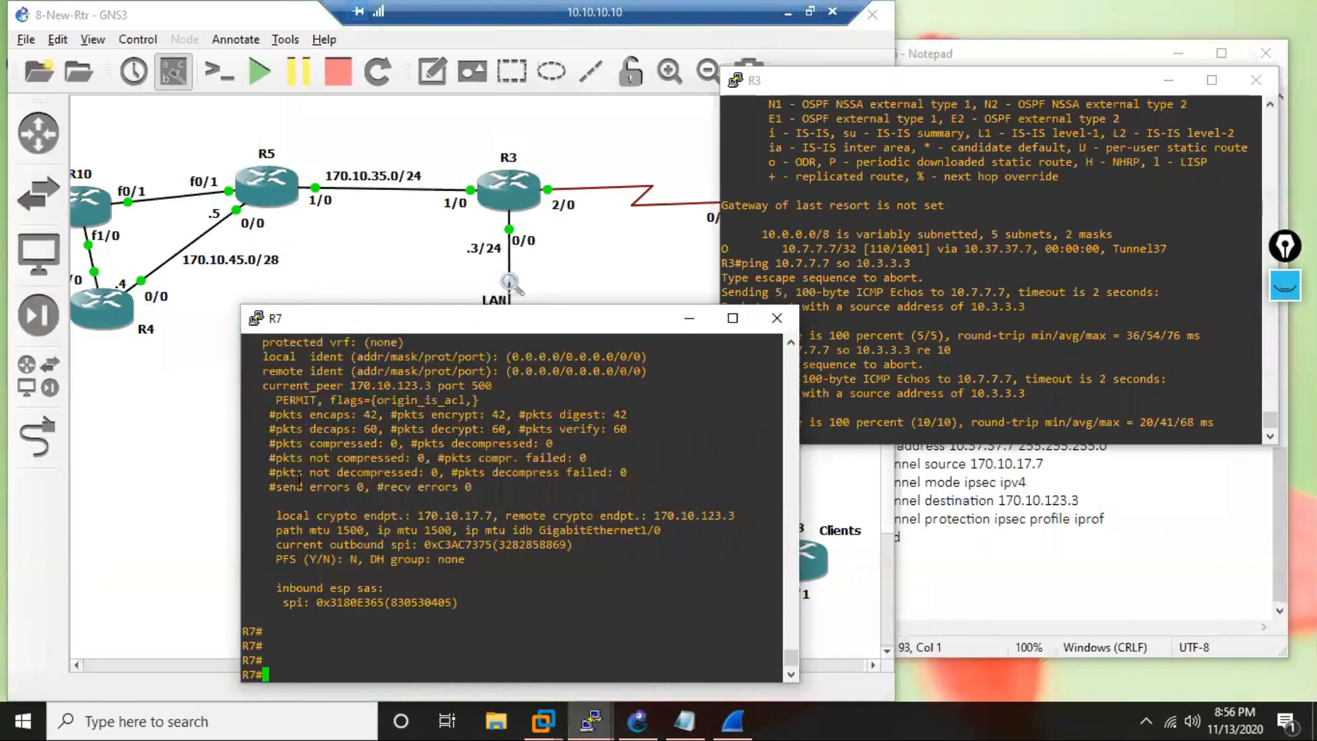
Display R7's active crypto engine connections with the command sh crypto engine connections active.
text(sh crp eng)
key(Tab)
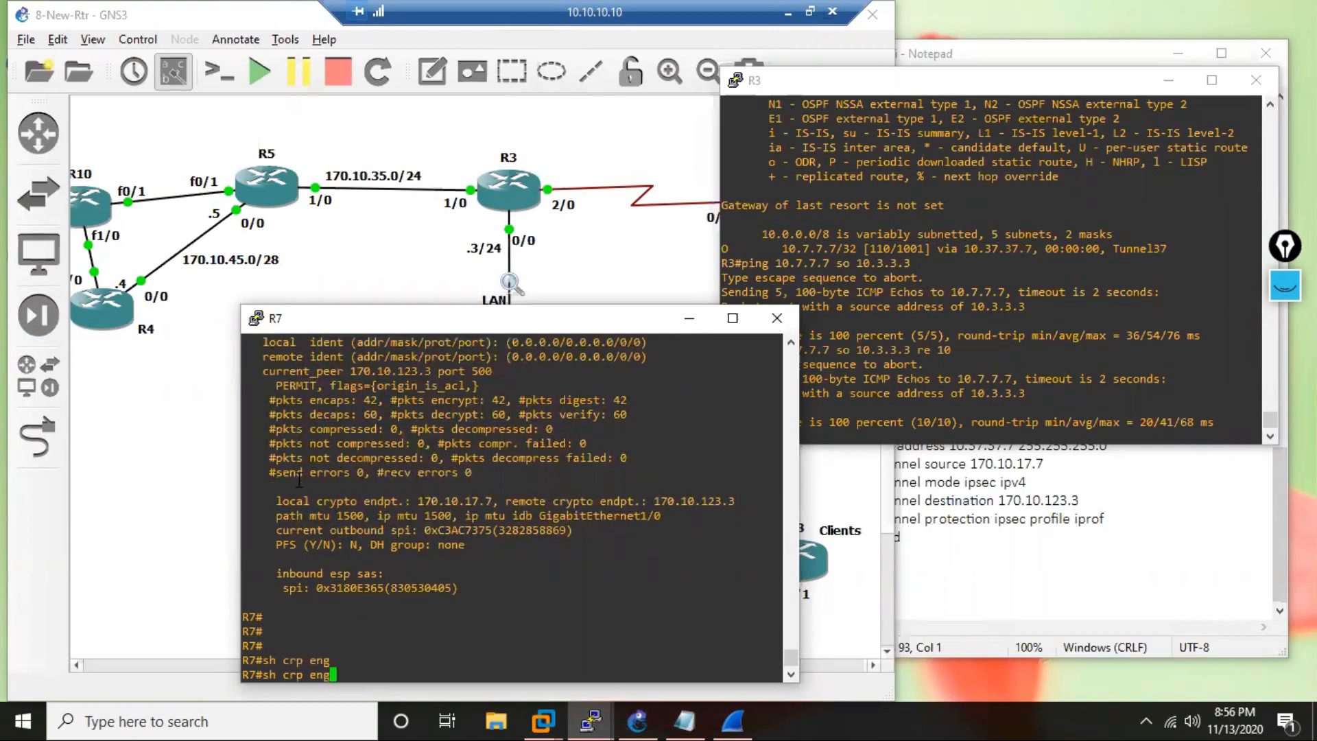
text(i)
key(Tab)
key(BackSpace)
key(BackSpace)
key(BackSpace)
key(BackSpace)
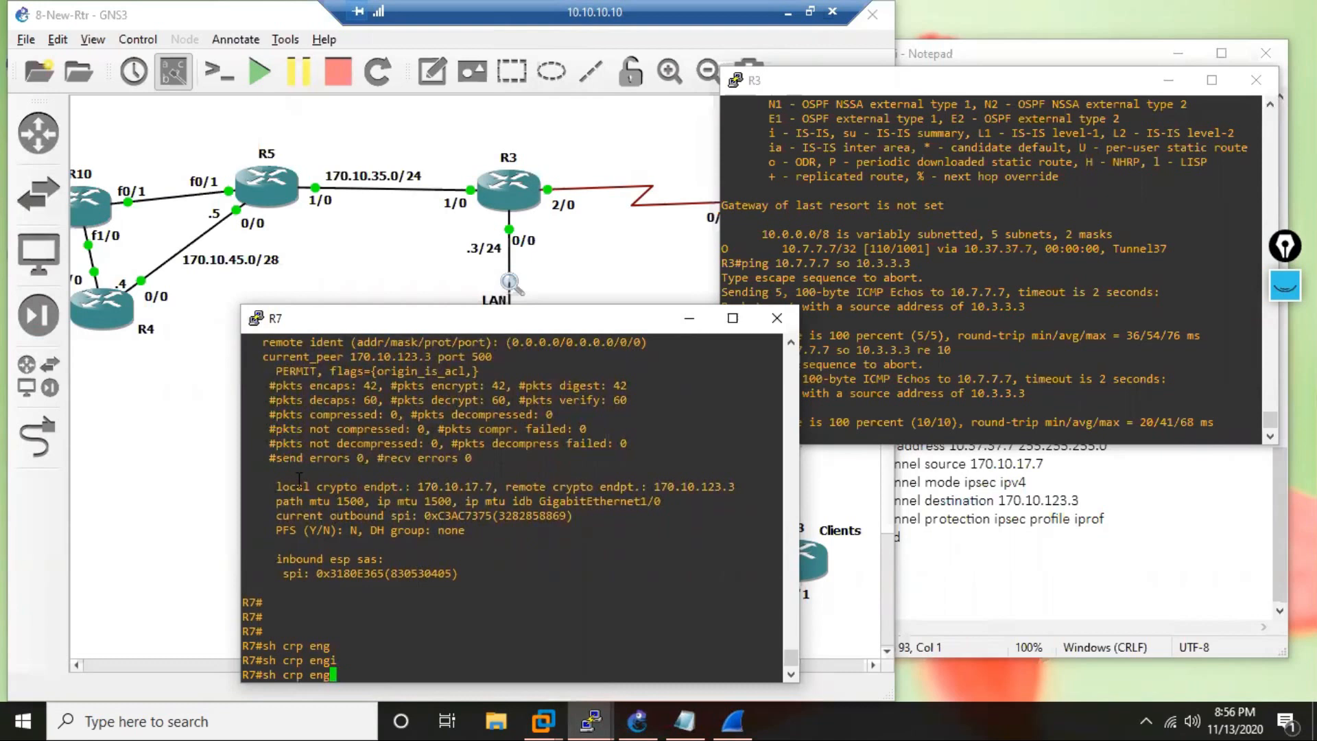
text(conne)
key(Tab)
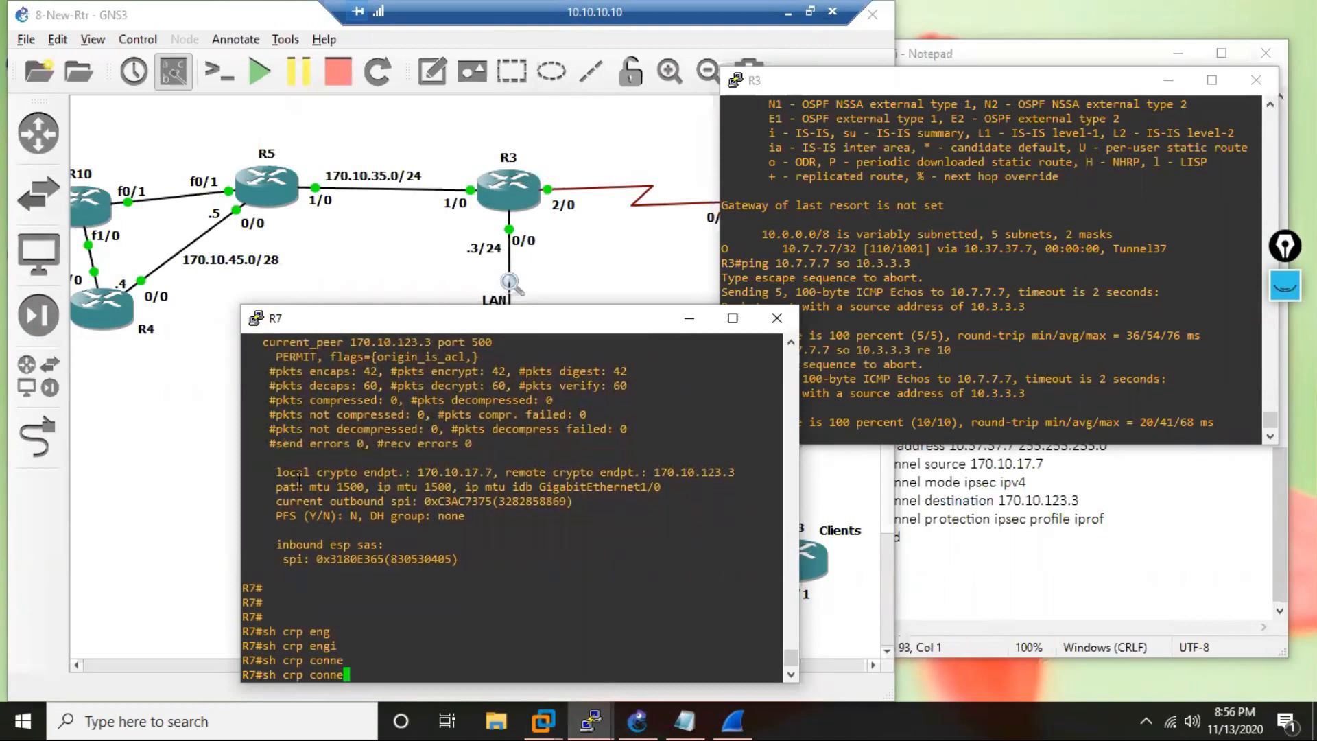
key(BackSpace)
key(BackSpace)
key(BackSpace)
key(BackSpace)
key(BackSpace)
key(BackSpace)
key(BackSpace)
text(y)
key(Tab)
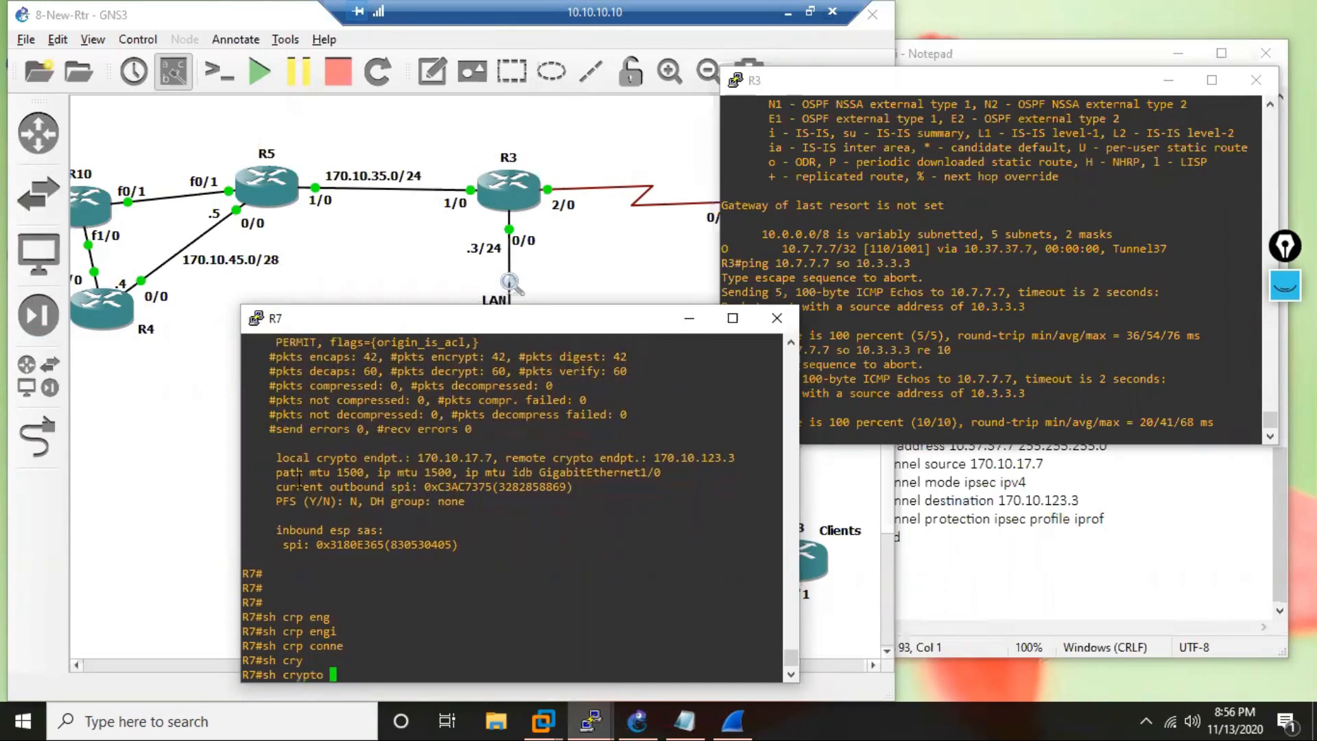
text(eng)
key(Tab)
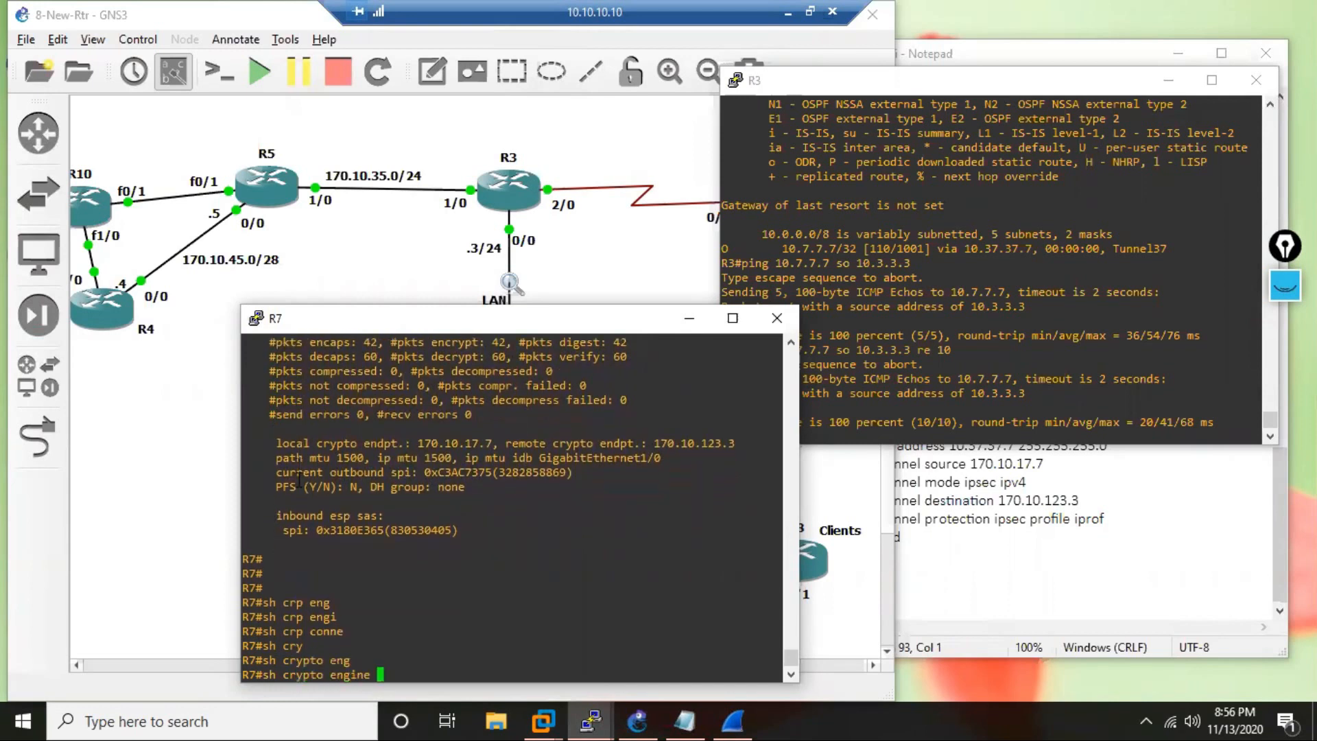
text(conn)
key(Tab)
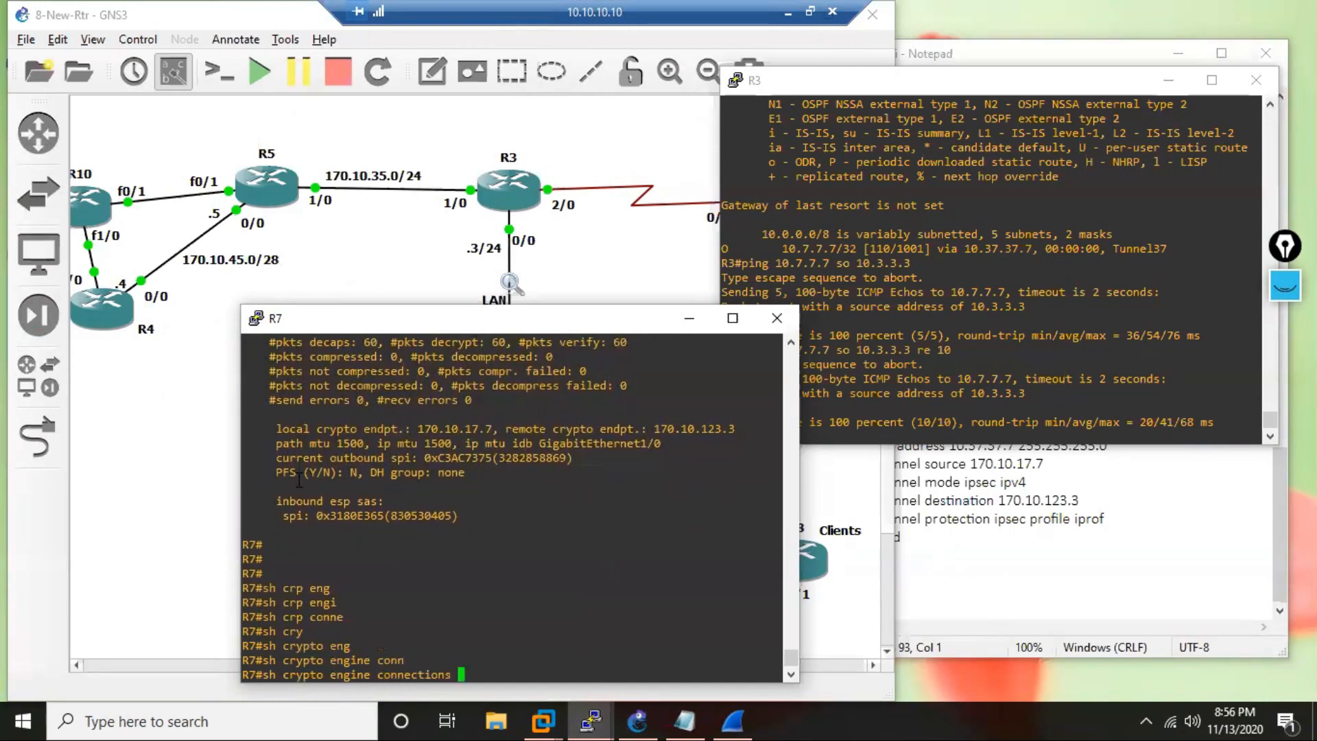
text(active)
key(Tab)
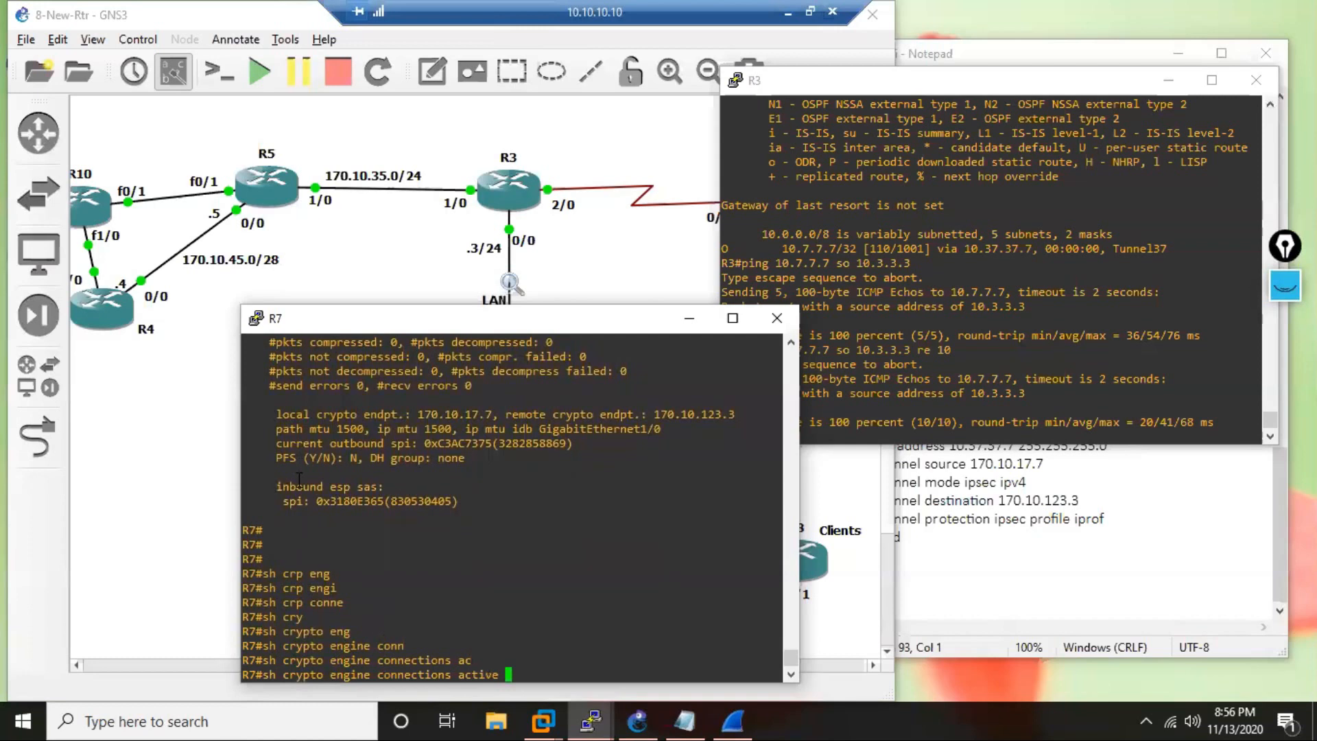
key(Return)
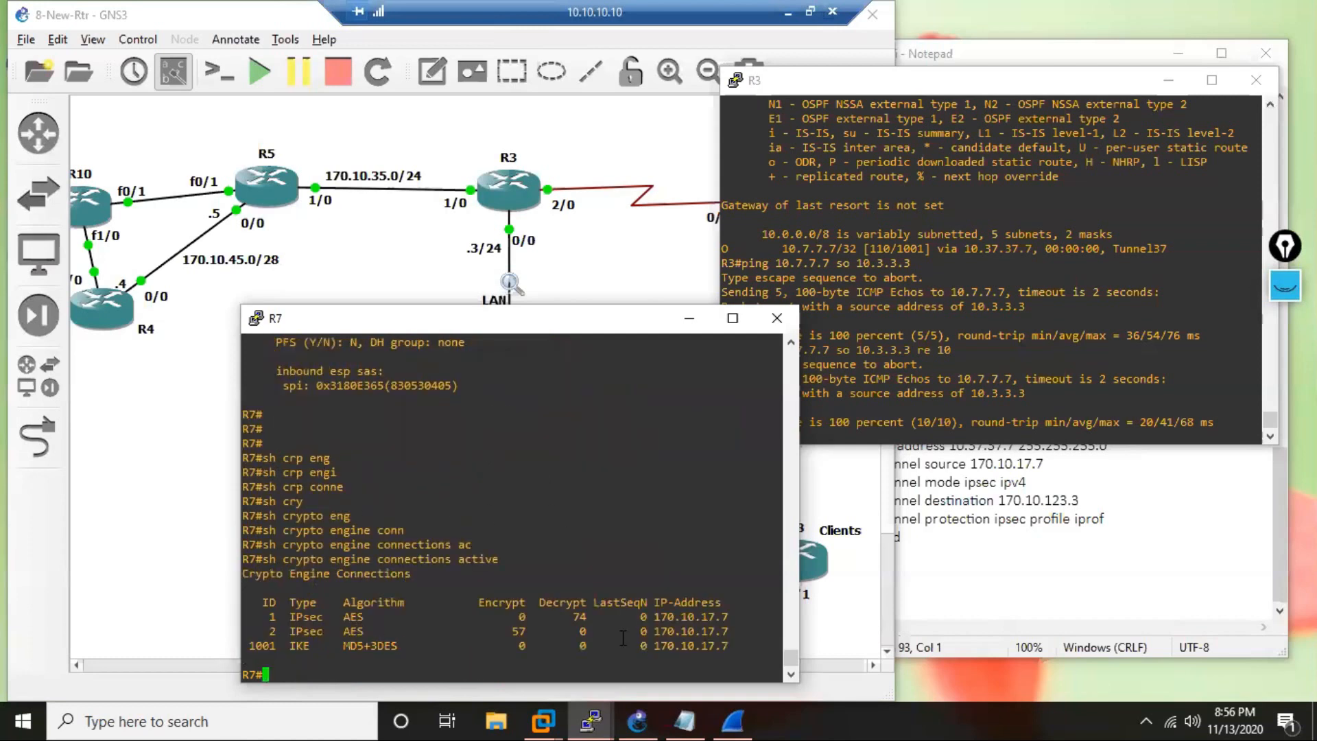
Check the IPsec connections' encrypt and decrypt counters and compare their algorithm with the esp-aes transform set in the IPSec-SVTi notes.
drag(529, 632, 507, 632)
drag(588, 617, 572, 617)
drag(374, 616, 337, 616)
click(1125, 579)
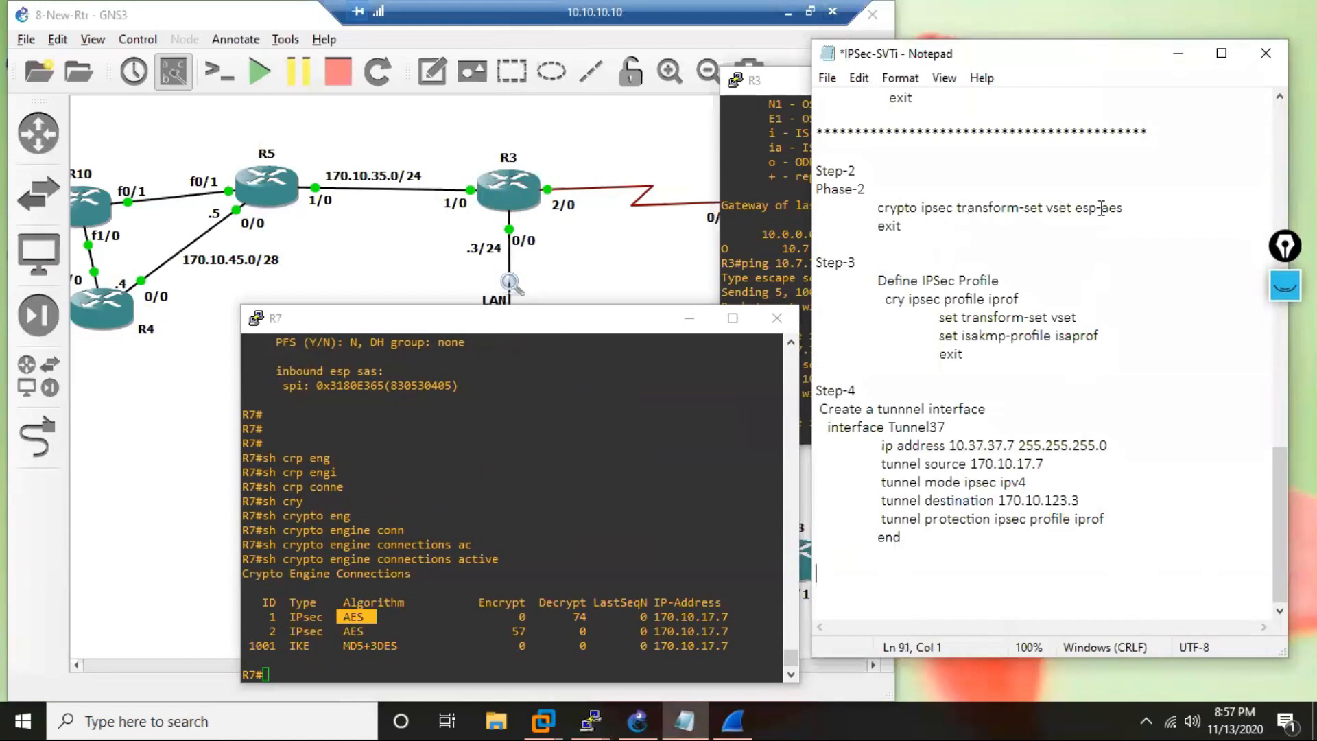
click(1122, 207)
drag(1122, 207, 1078, 211)
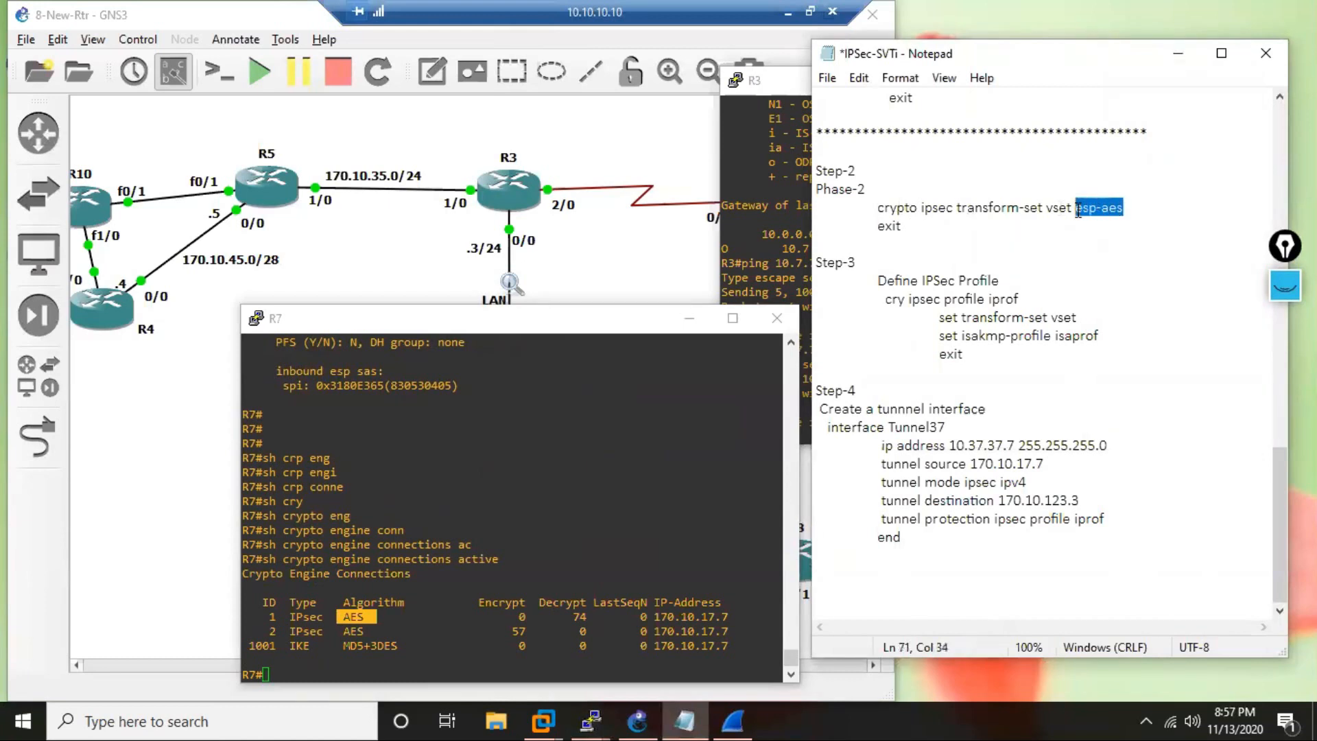
click(443, 631)
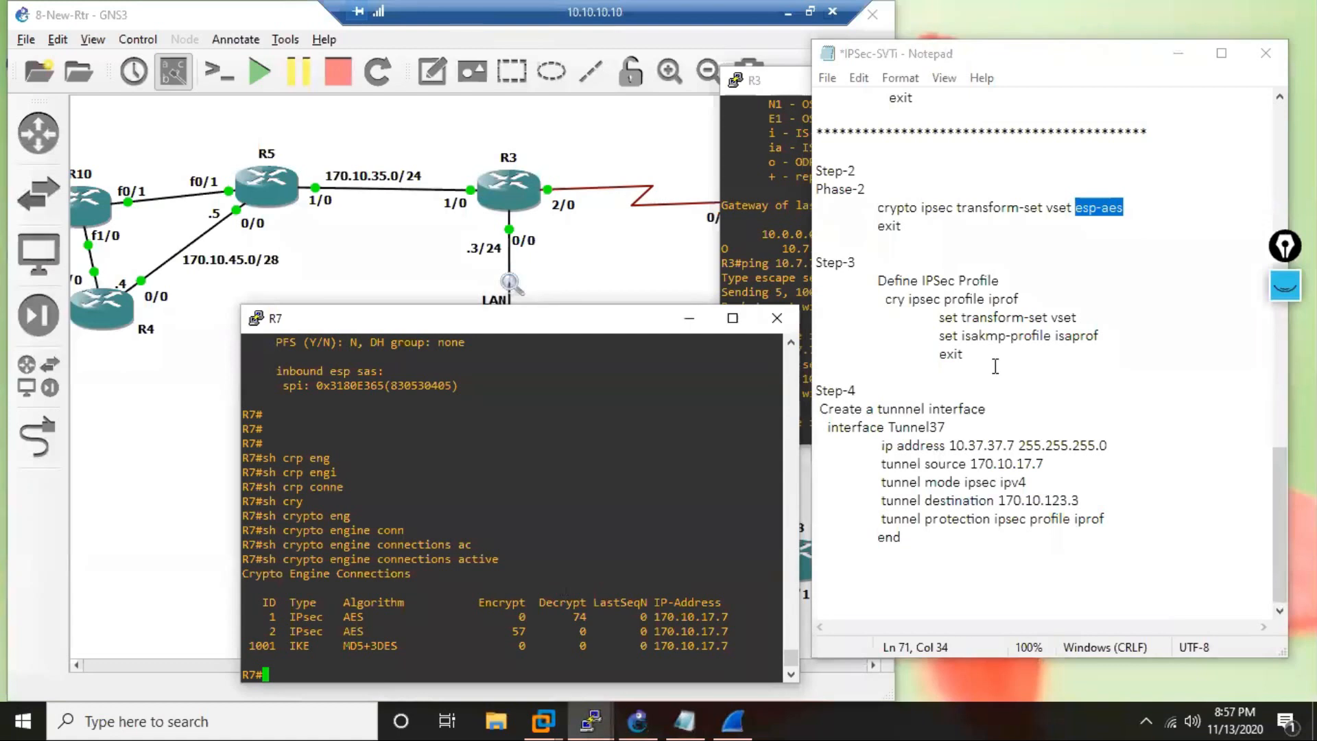
Review R7's Phase-1 section in the notes and examine the algorithm listed for the IKE connection.
scroll(995, 367, up, 2)
scroll(995, 366, up, 6)
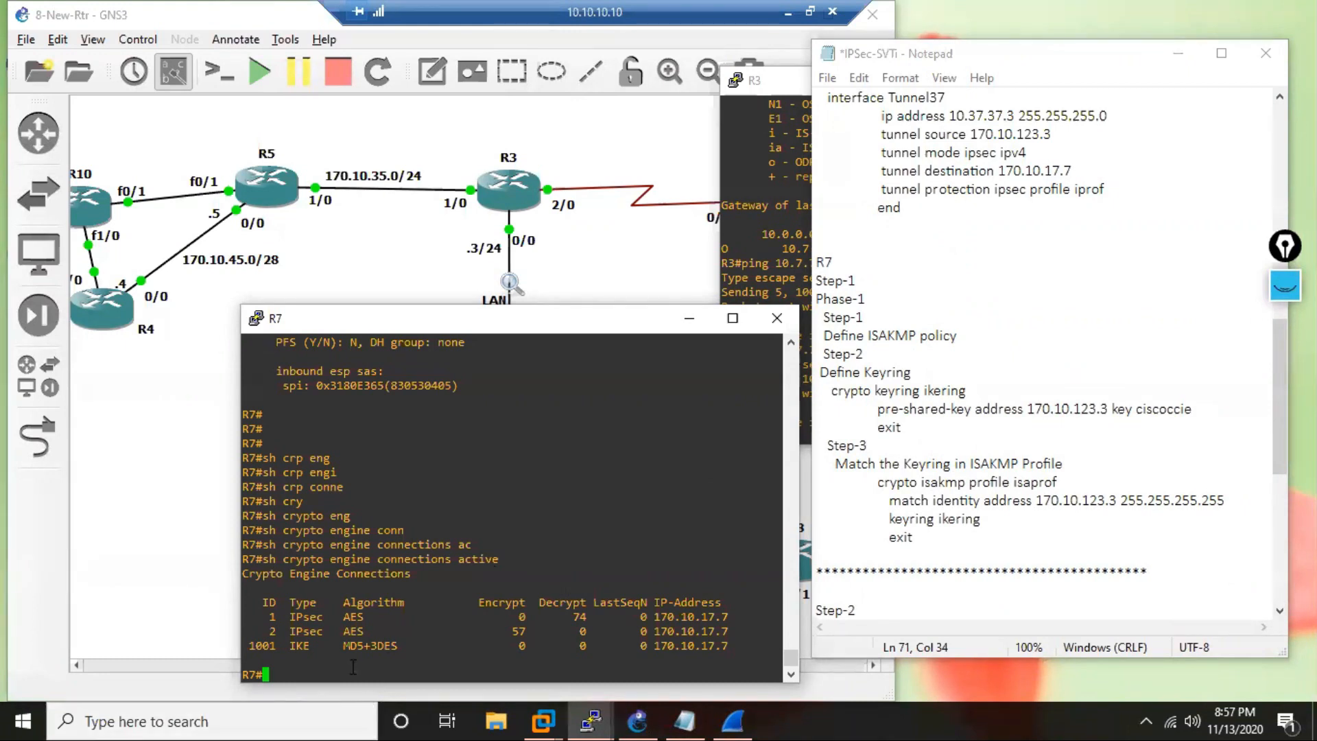
drag(405, 646, 290, 645)
click(399, 647)
drag(399, 648, 344, 647)
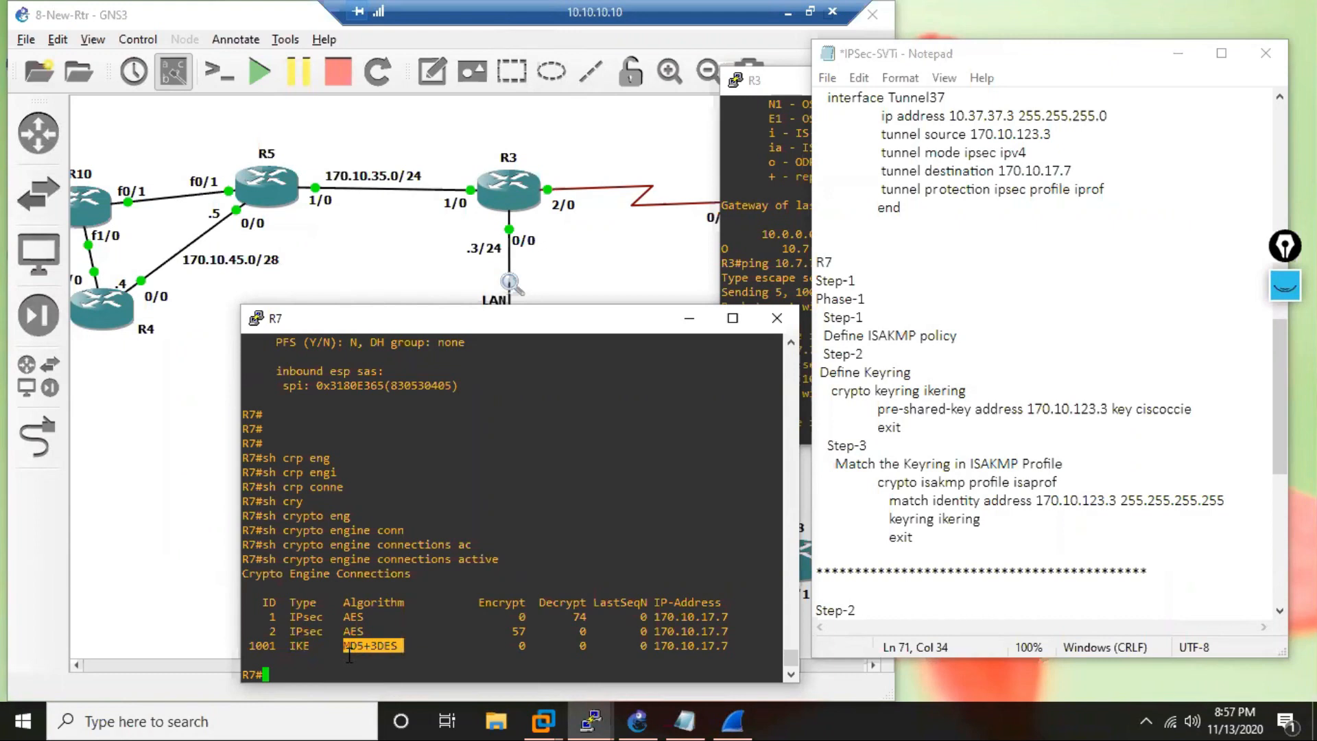
Compare the encrypt and decrypt counters of the two IPsec connections in R7's crypto engine table.
mouse_move(366, 628)
mouse_down()
mouse_move(317, 629)
mouse_move(379, 639)
mouse_up()
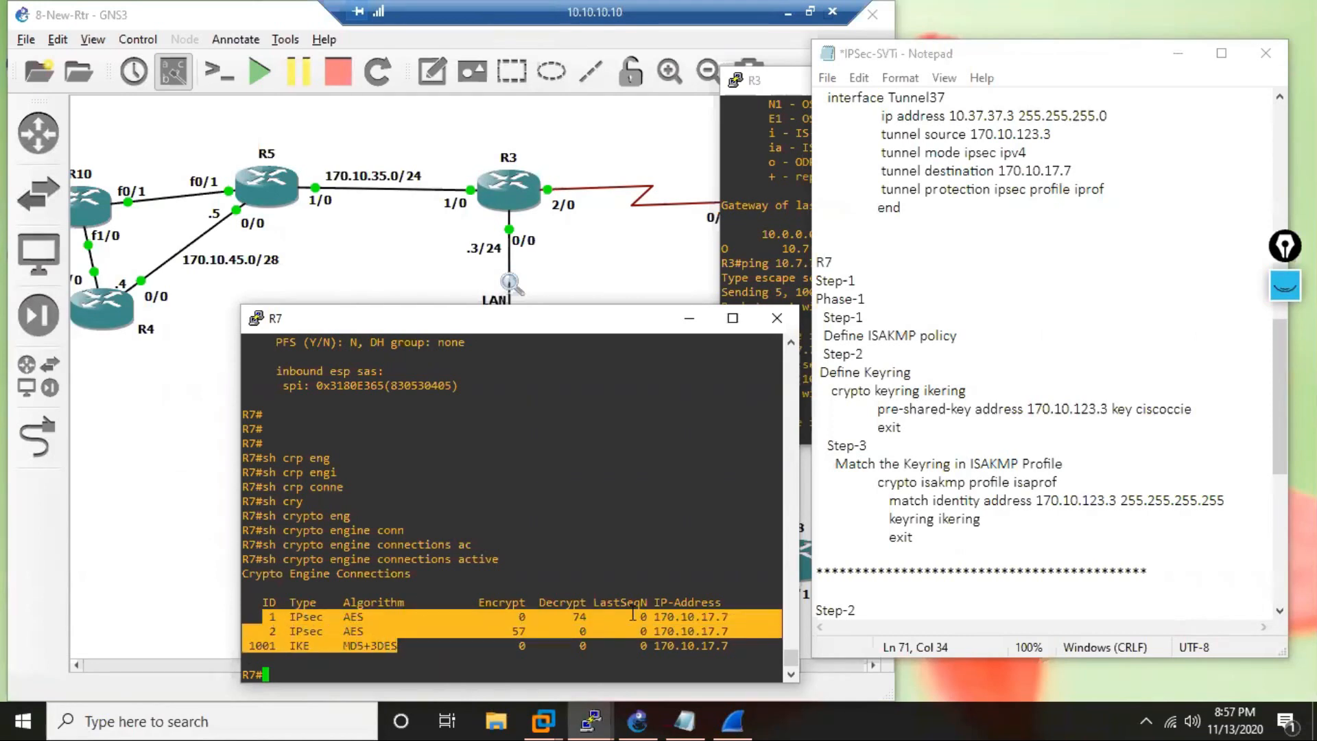
click(592, 612)
drag(591, 612, 506, 620)
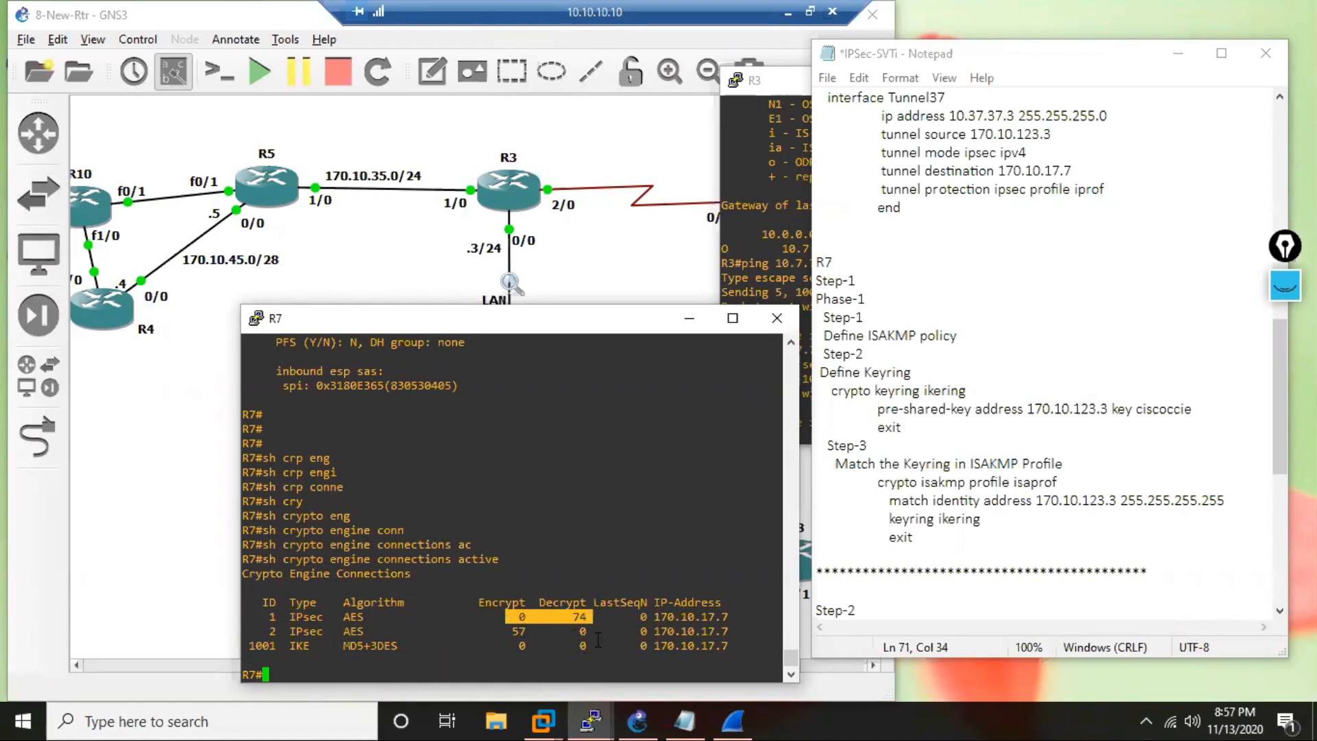
drag(608, 636, 491, 634)
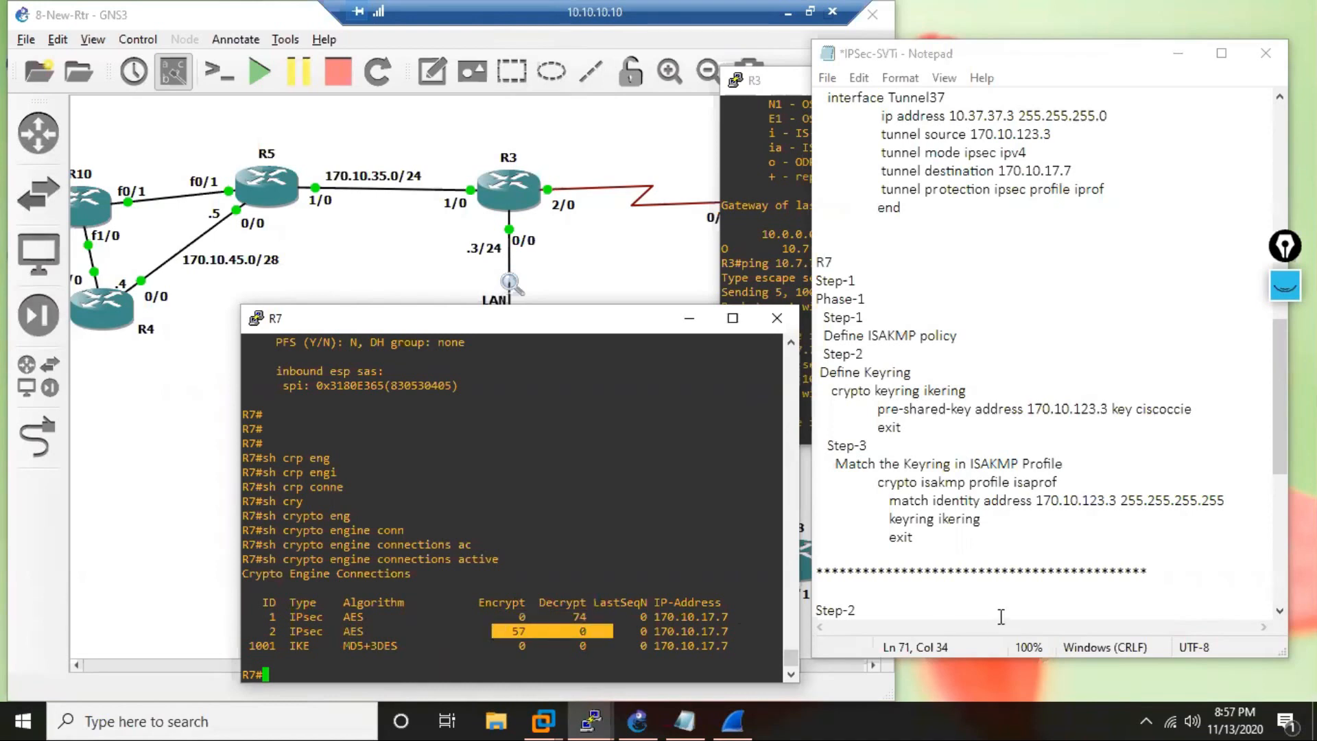
drag(636, 605, 562, 614)
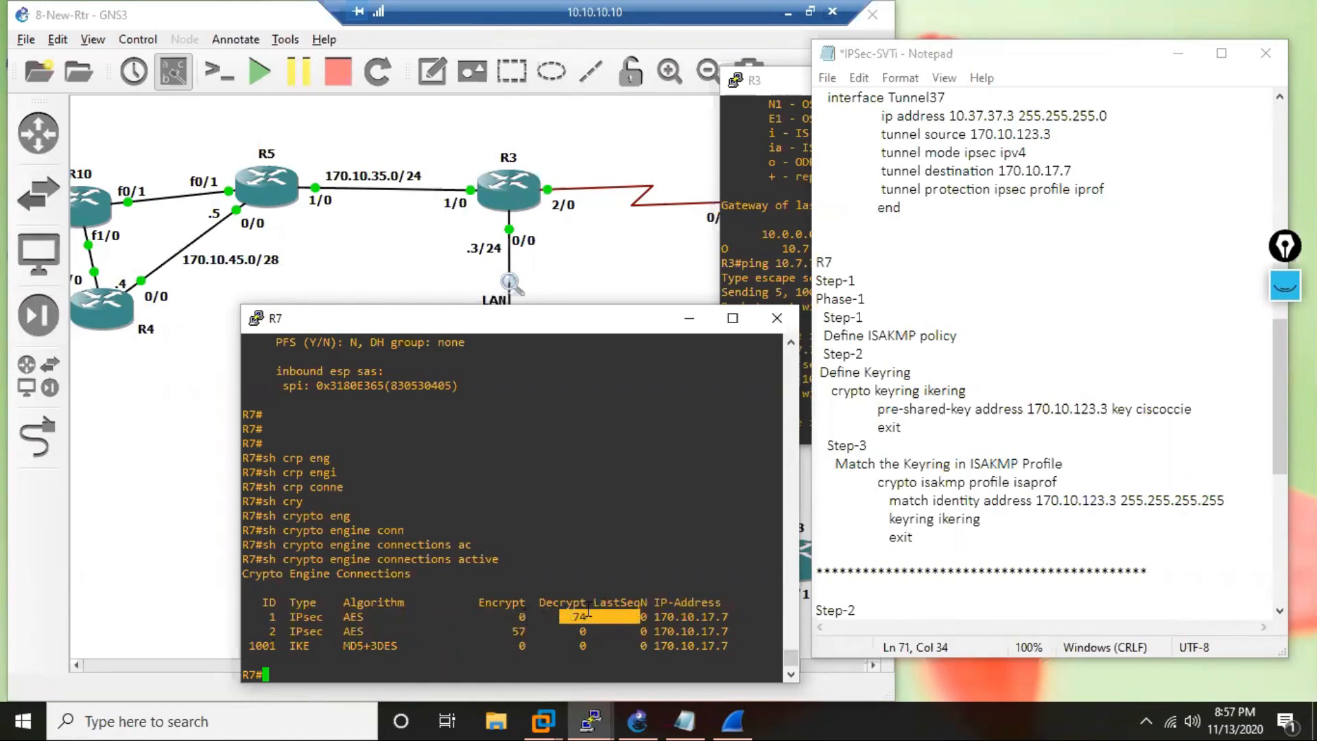
drag(592, 616, 505, 616)
drag(492, 631, 586, 631)
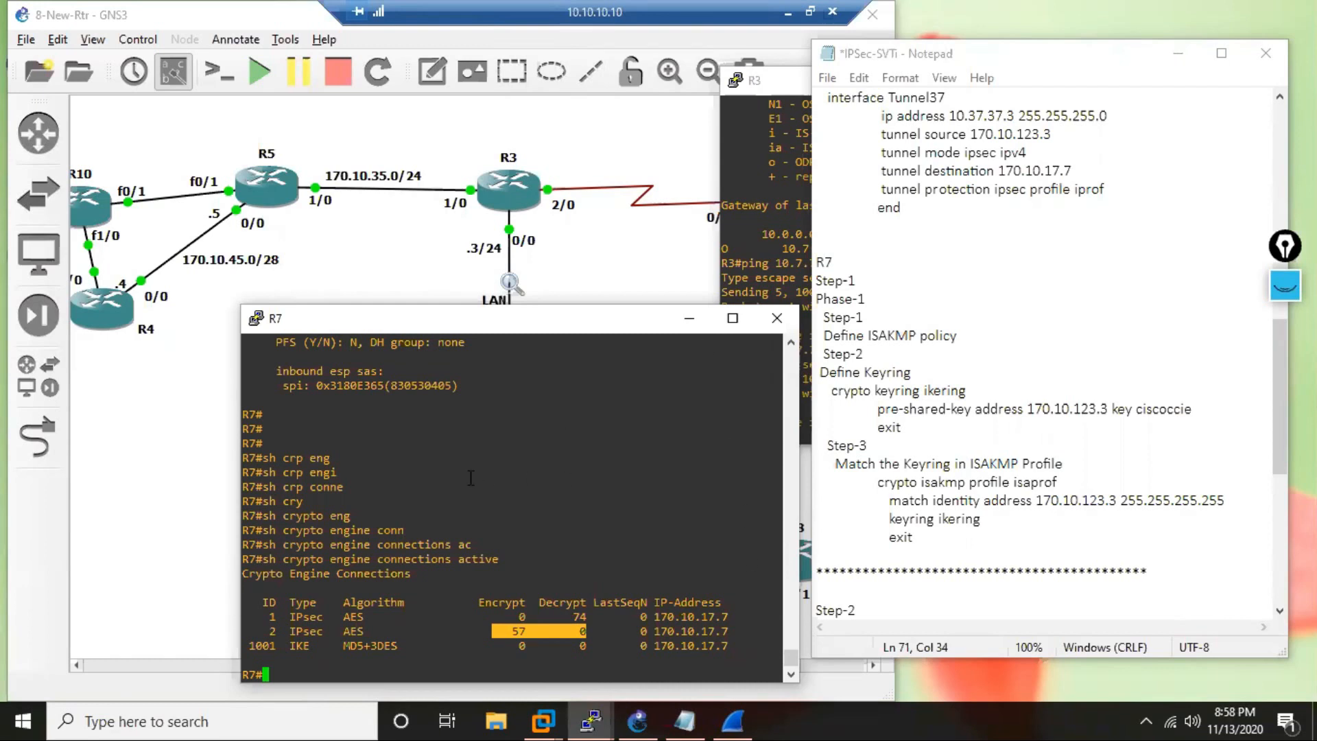
Look back at the inbound ESP section in R7's earlier IPsec SA output and return to the prompt.
scroll(460, 521, up, 4)
drag(270, 542, 386, 543)
scroll(402, 521, up, 4)
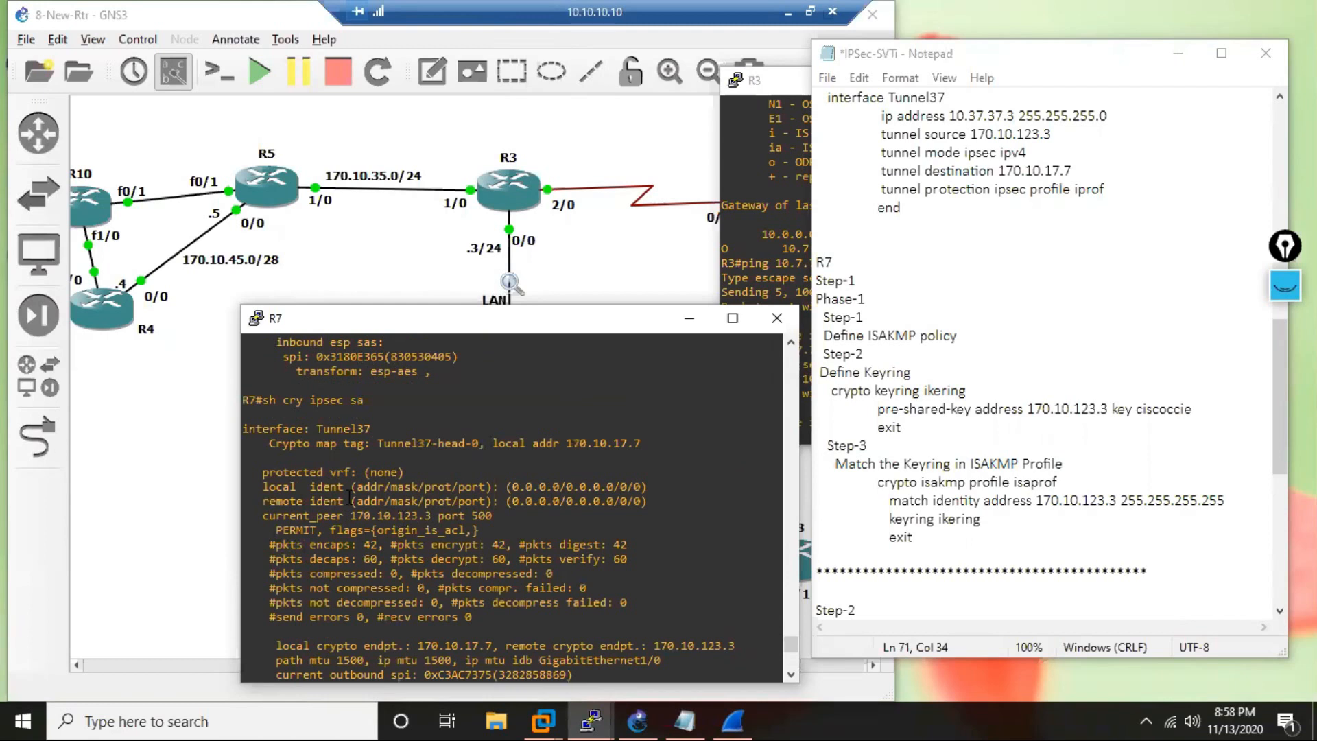
scroll(425, 521, down, 8)
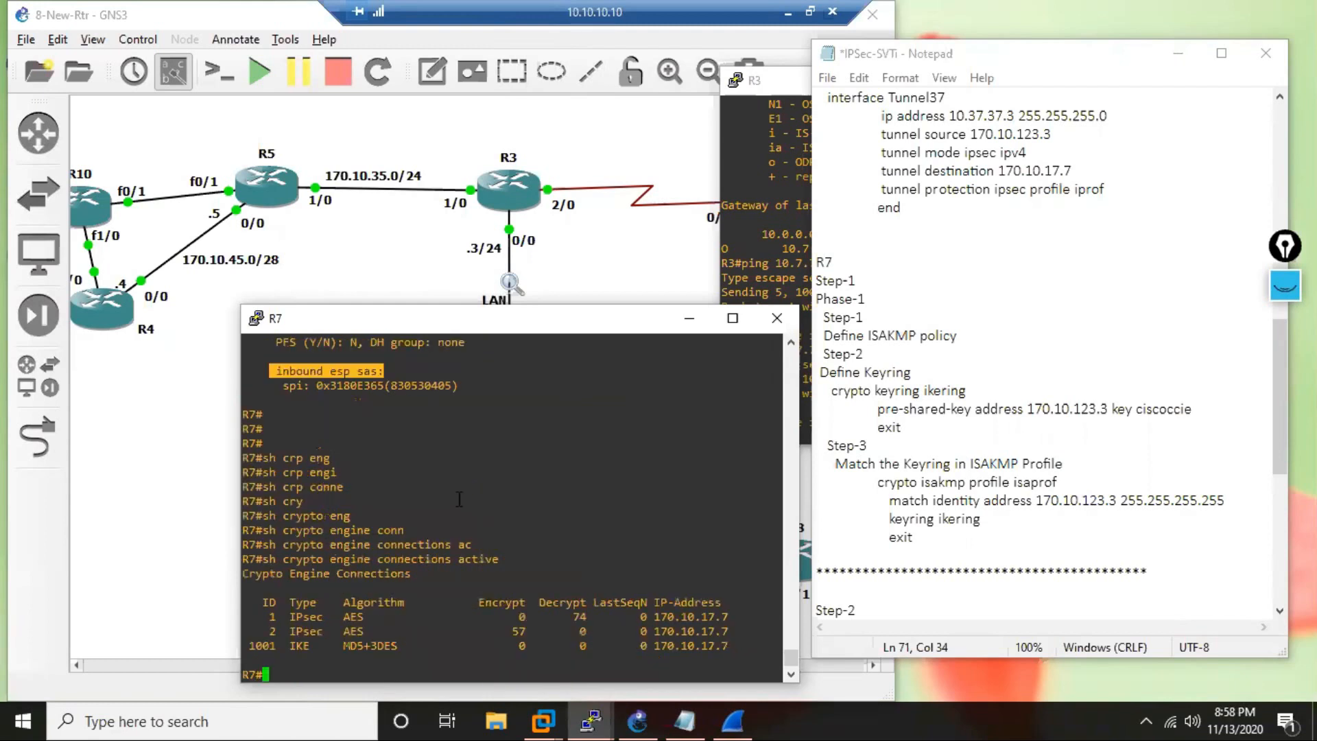
Rerun sh cry ipsec sa on R7 and page through the output to the outbound ESP security associations.
key(Up)
key(Up)
key(Return)
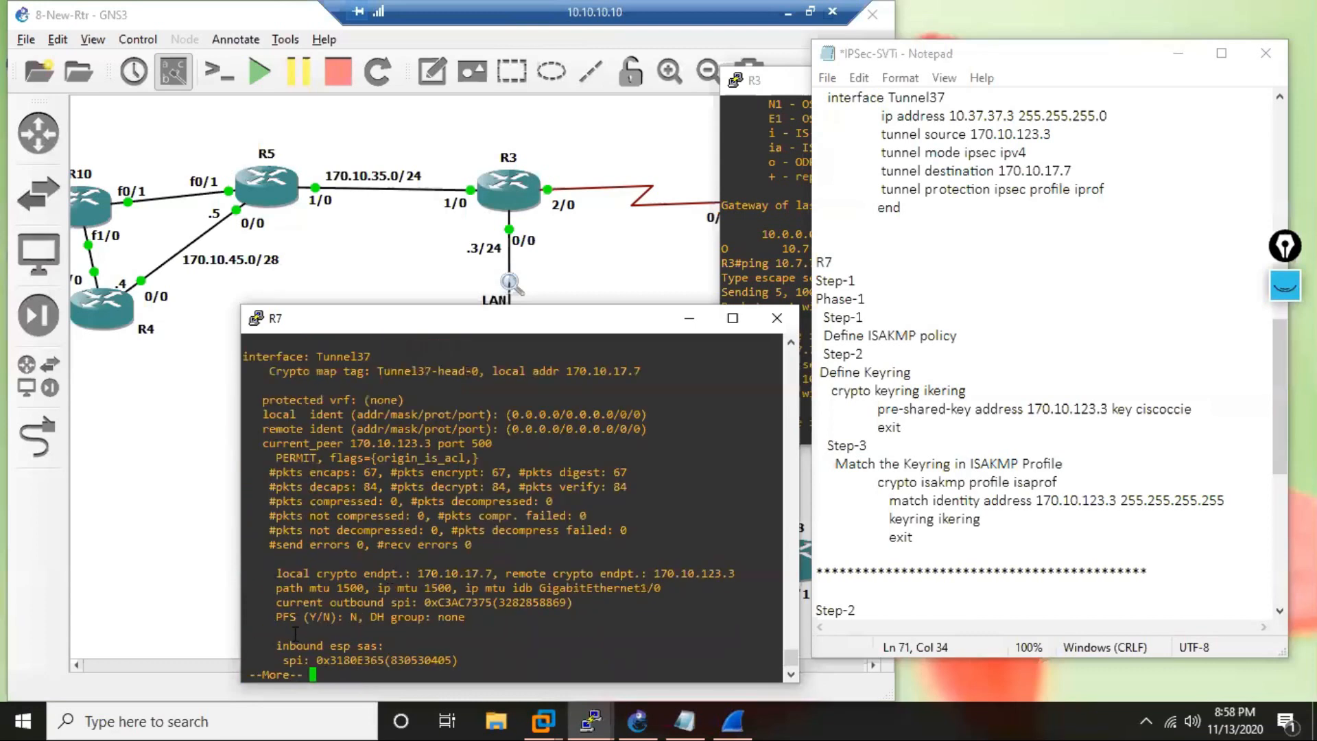
key(Return)
key(Return)
key(Return)
key(Return)
key(Return)
key(Return)
key(Return)
key(Return)
key(Return)
key(Return)
key(Return)
key(Return)
key(Return)
key(Return)
key(Return)
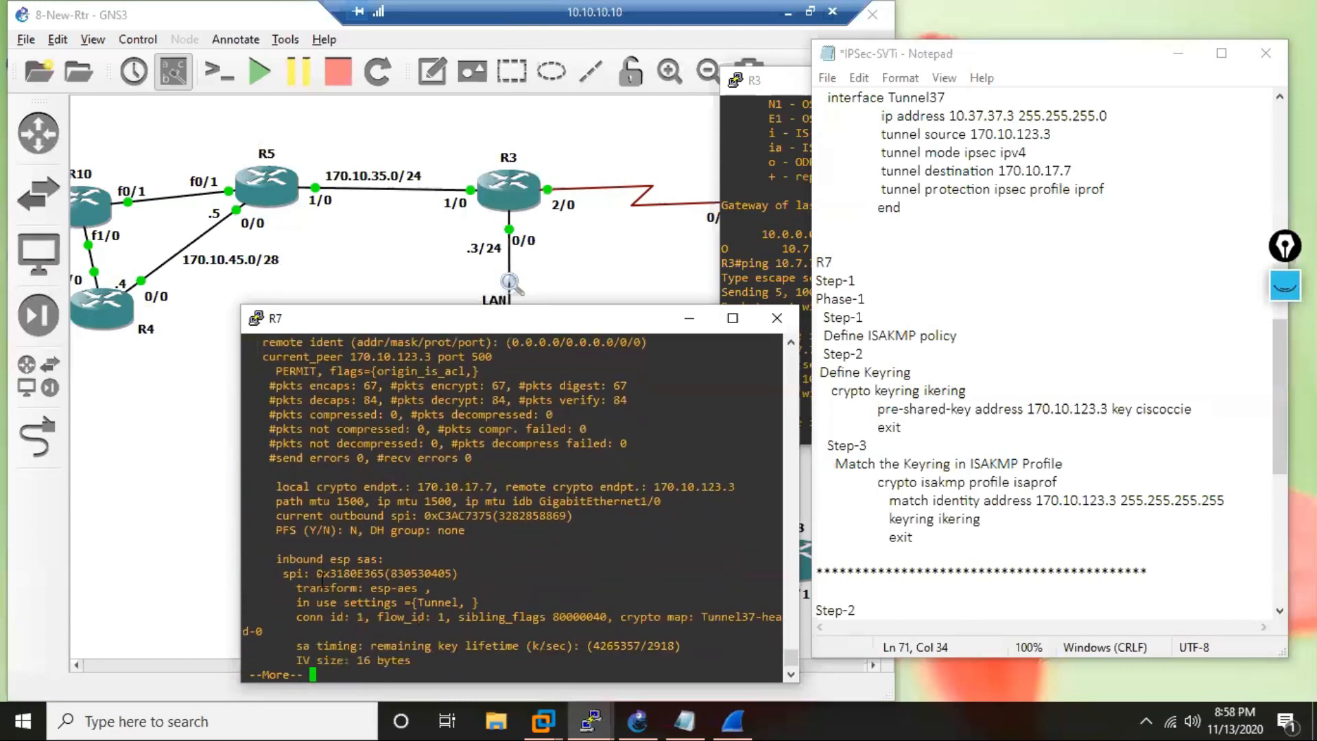
key(Return)
key(Return)
key(Return)
key(Return)
key(Return)
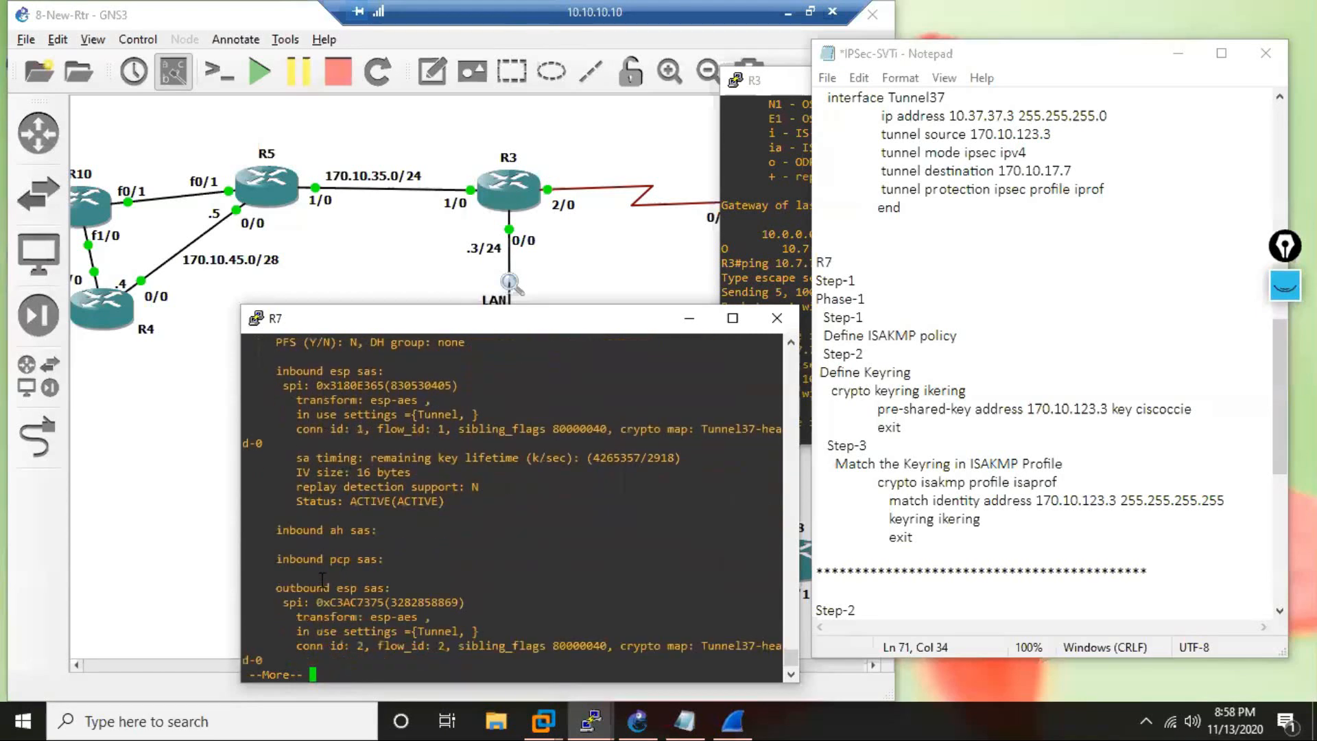
Compare the inbound and outbound ESP security association sections in R7's output.
drag(270, 573, 315, 573)
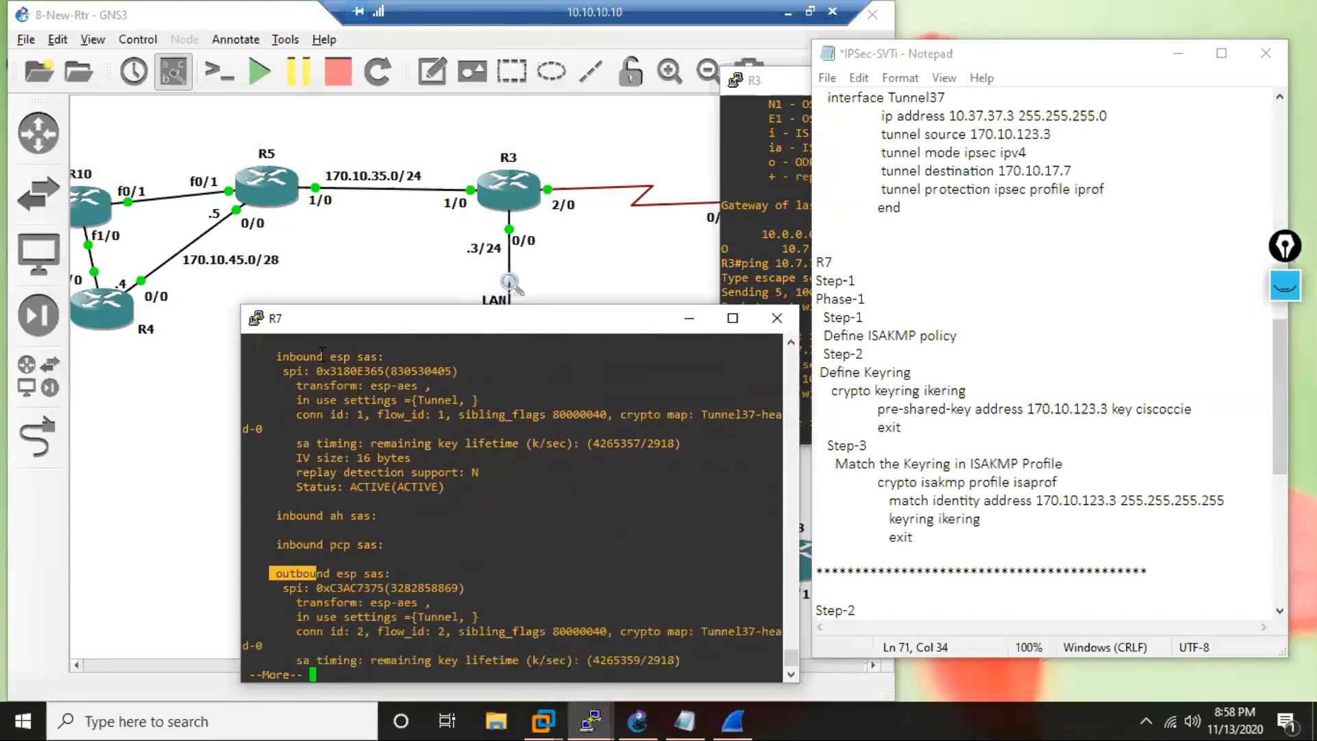
drag(271, 356, 377, 356)
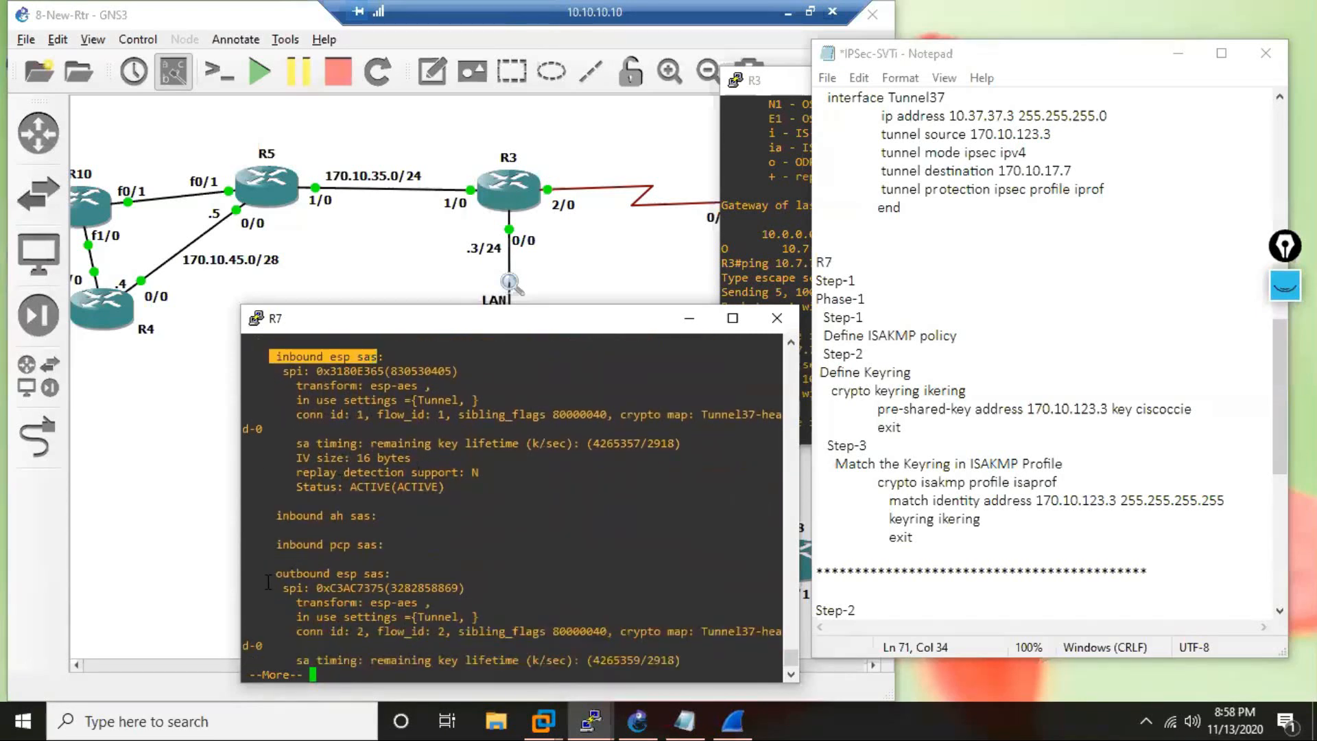
drag(267, 584, 367, 576)
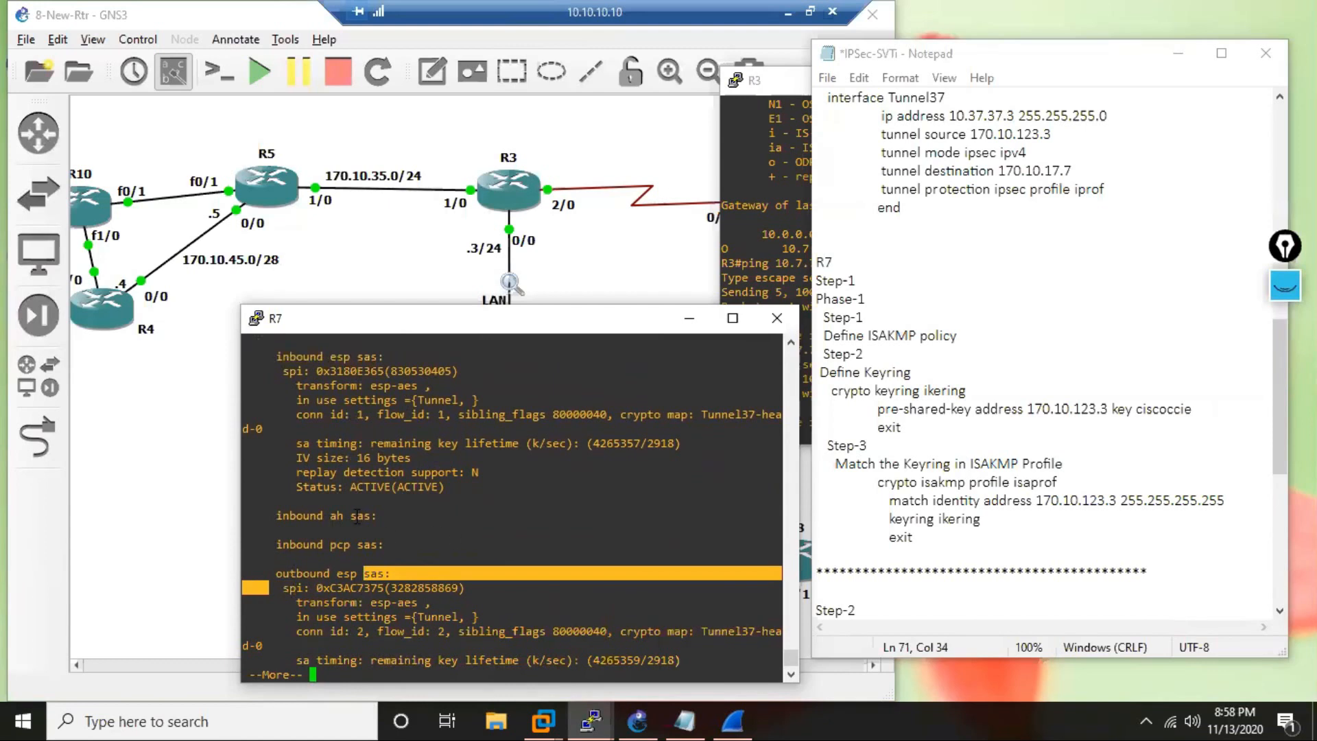
drag(355, 517, 310, 516)
drag(382, 548, 383, 588)
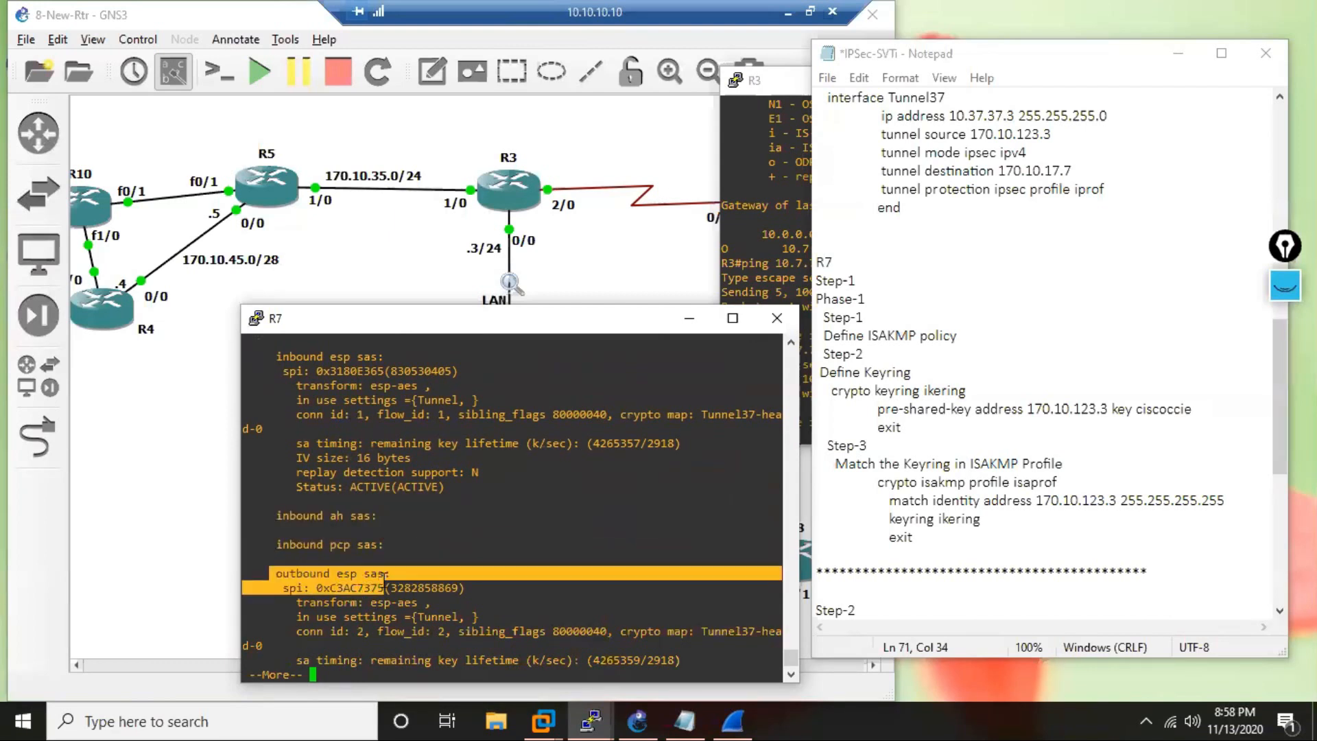
drag(273, 362, 331, 371)
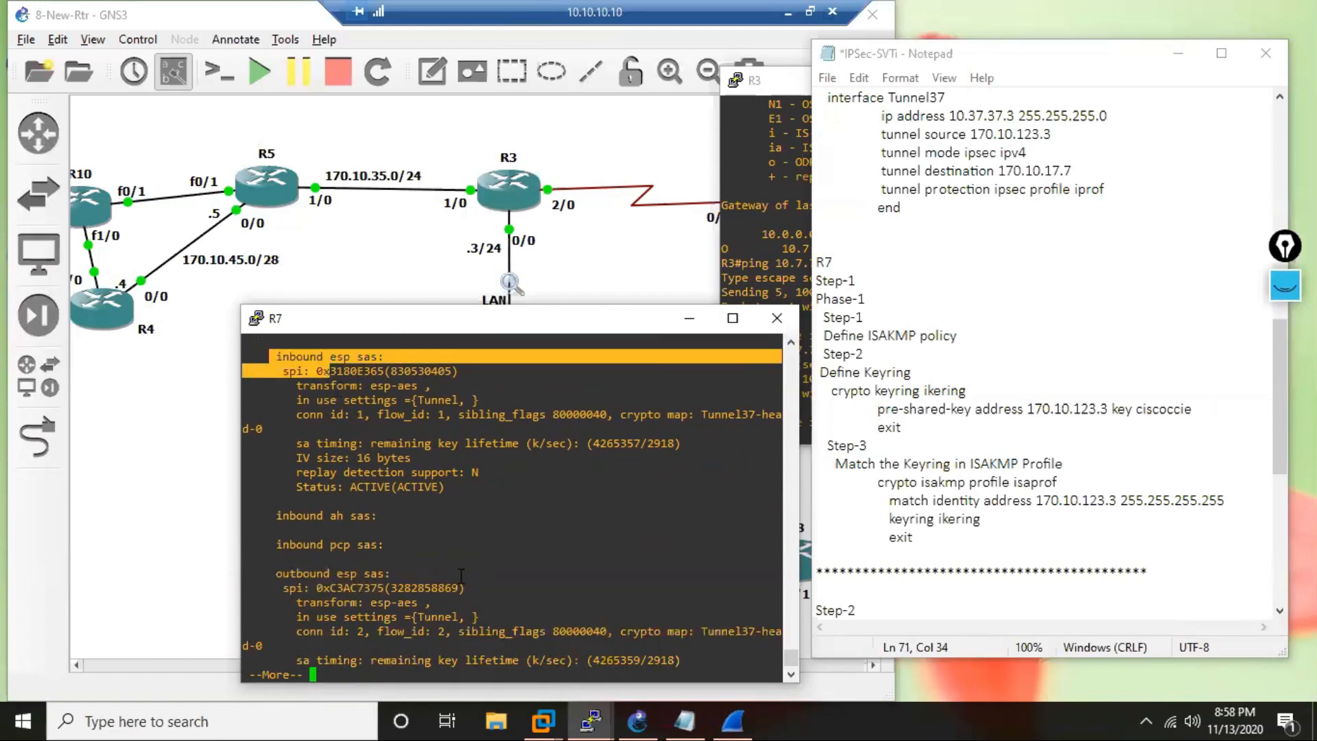
Examine the SPI values of R7's outbound and inbound ESP security associations.
drag(466, 587, 390, 587)
drag(283, 592, 474, 593)
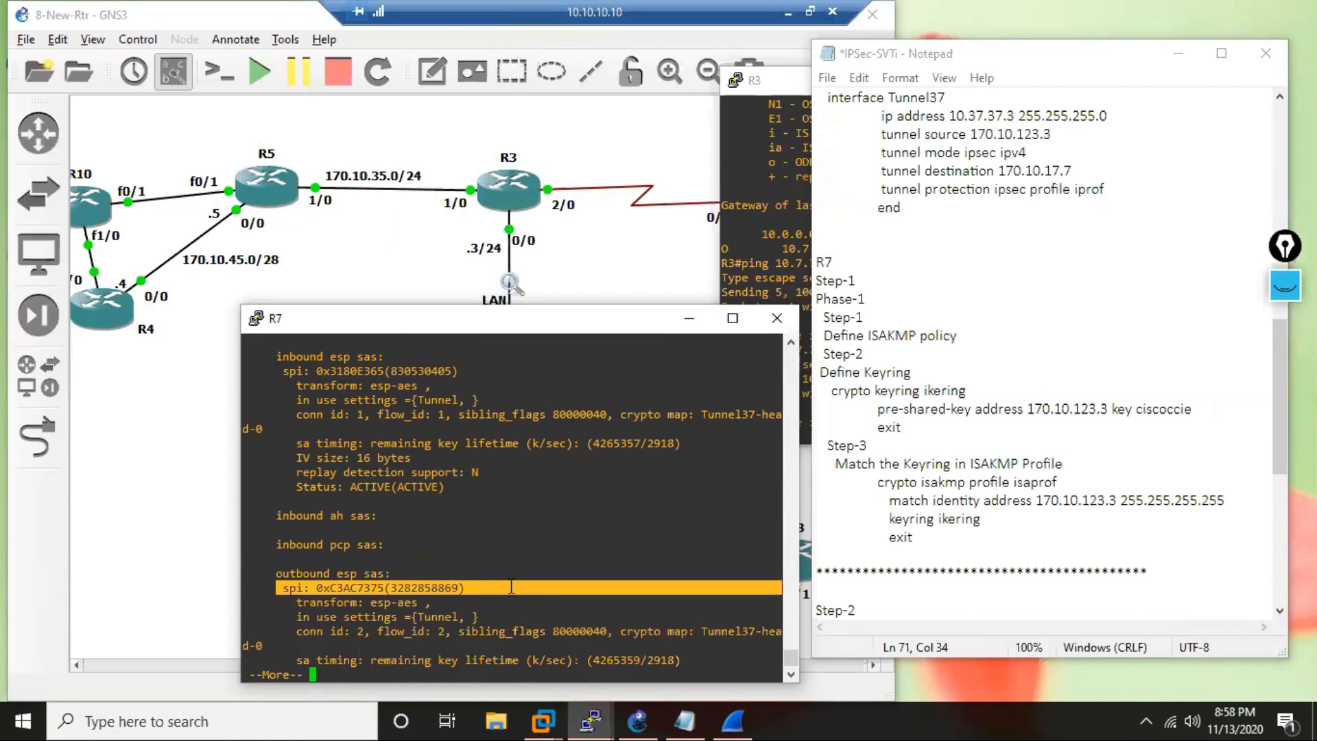
drag(277, 372, 463, 372)
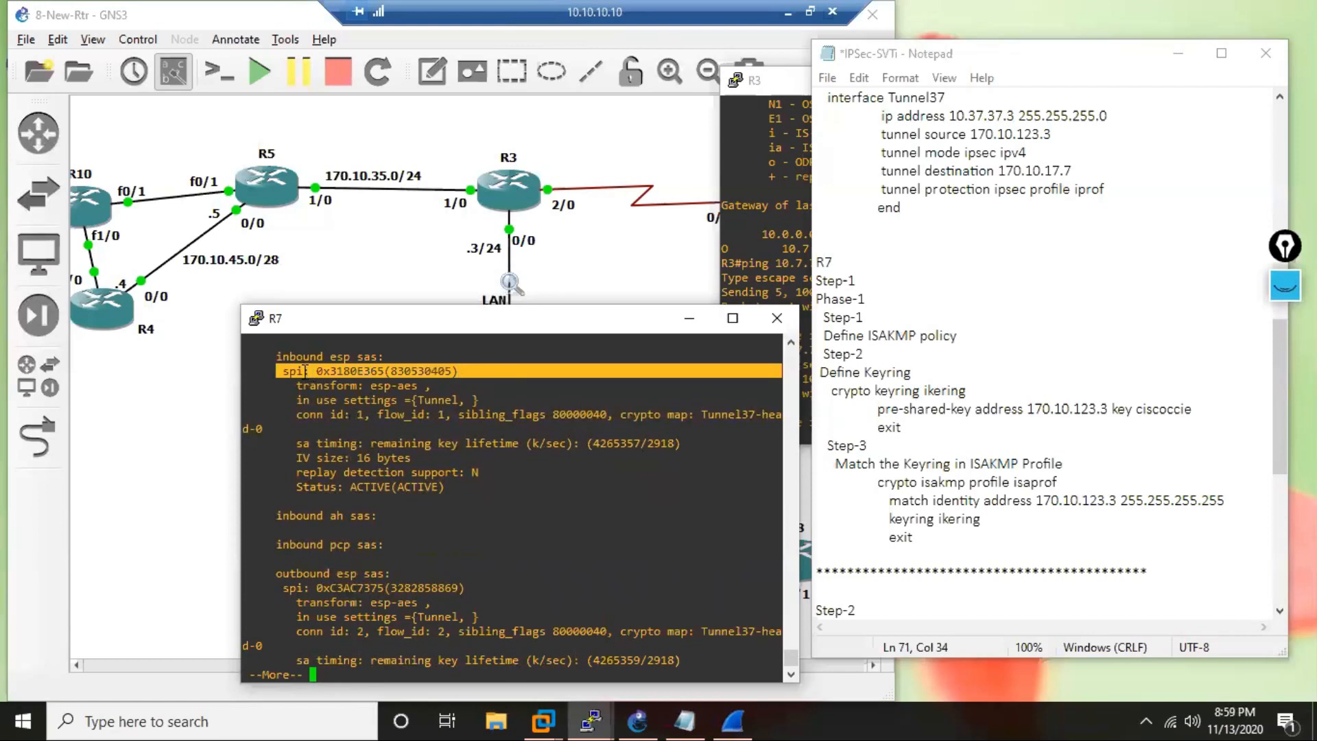
drag(309, 372, 270, 371)
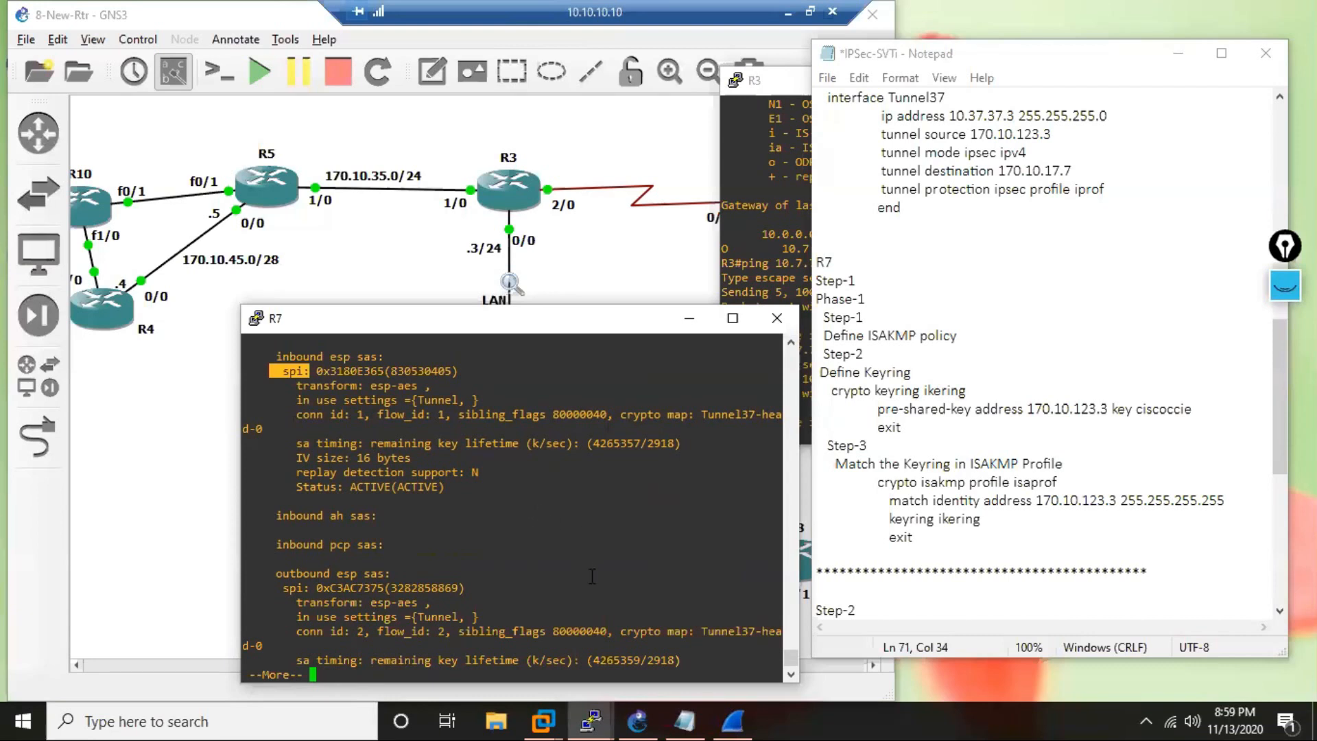
Page to the end of R7's IPsec SA output and return to a clean prompt.
key(space)
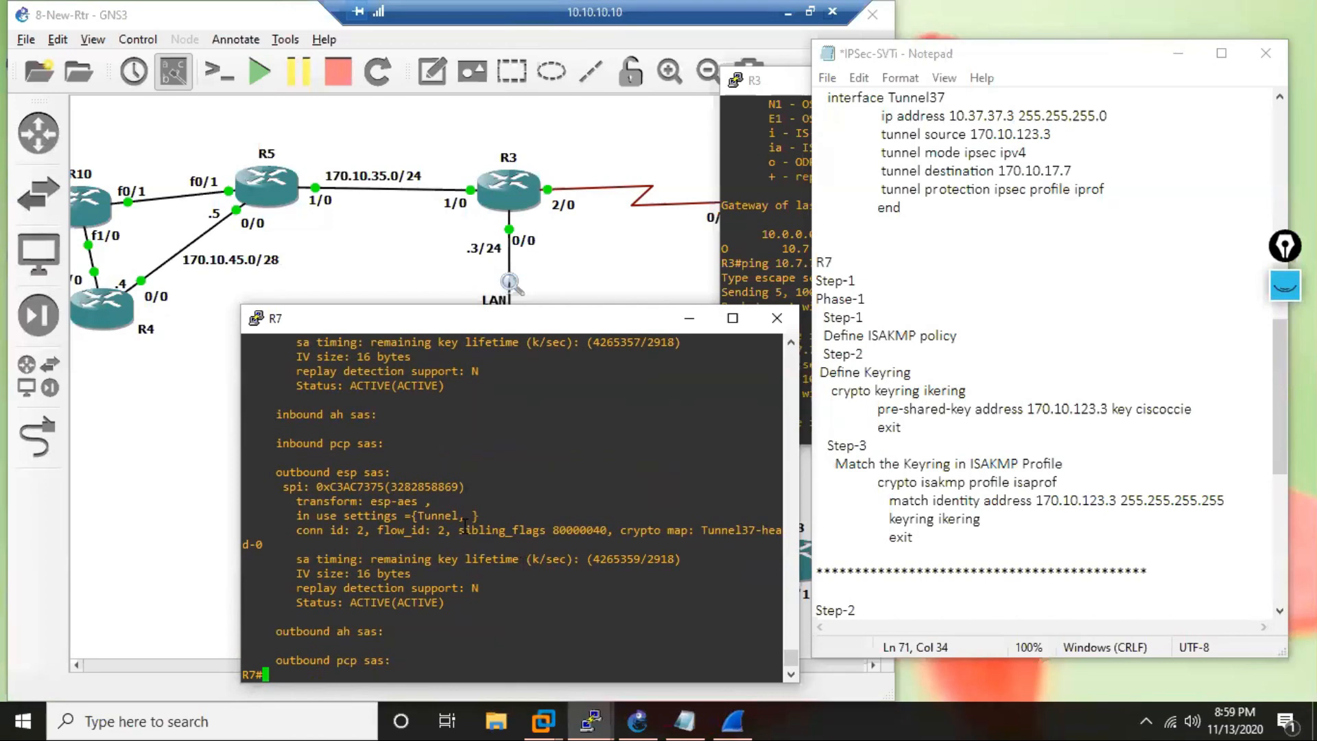
key(Return)
key(Return)
key(Return)
key(Return)
key(Return)
key(Return)
key(Return)
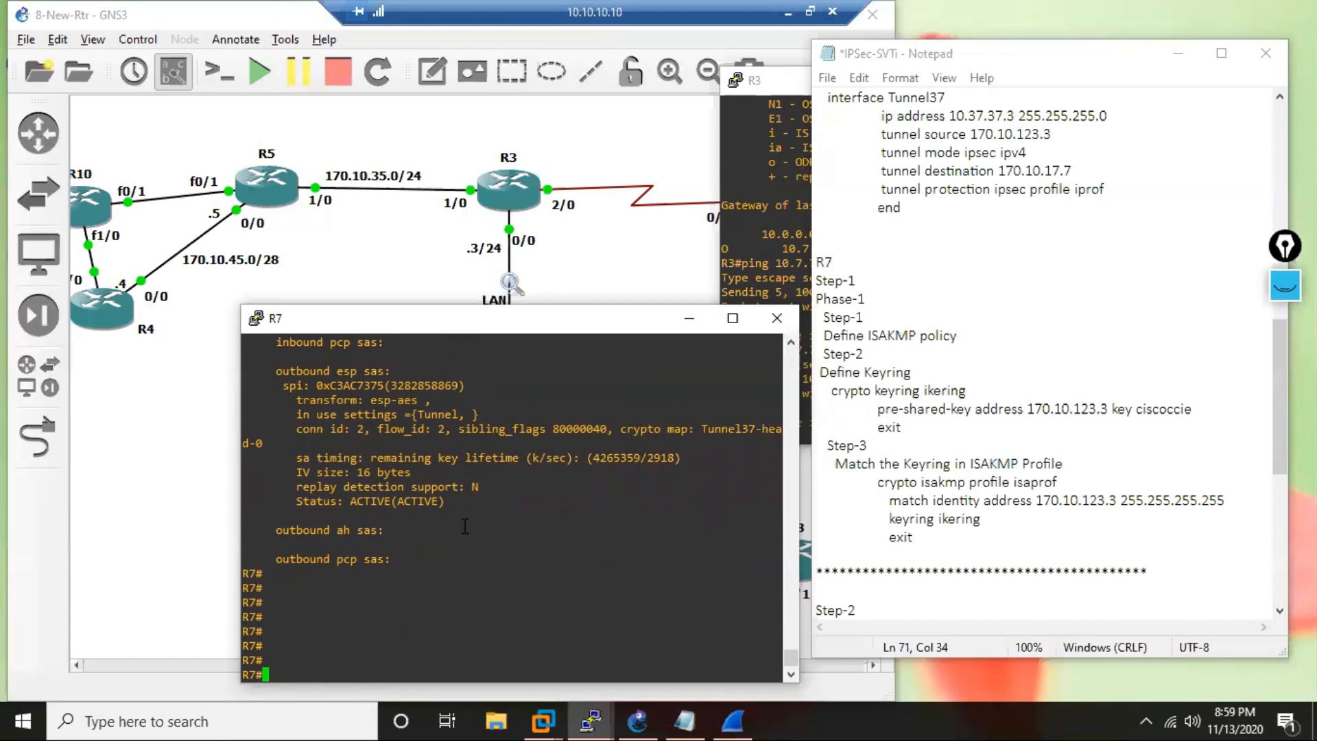
Review the static VTI notes from R3's Phase-1 keyring and ISAKMP profile through to R7's IPSec profile and tunnel interface.
drag(1278, 369, 1261, 151)
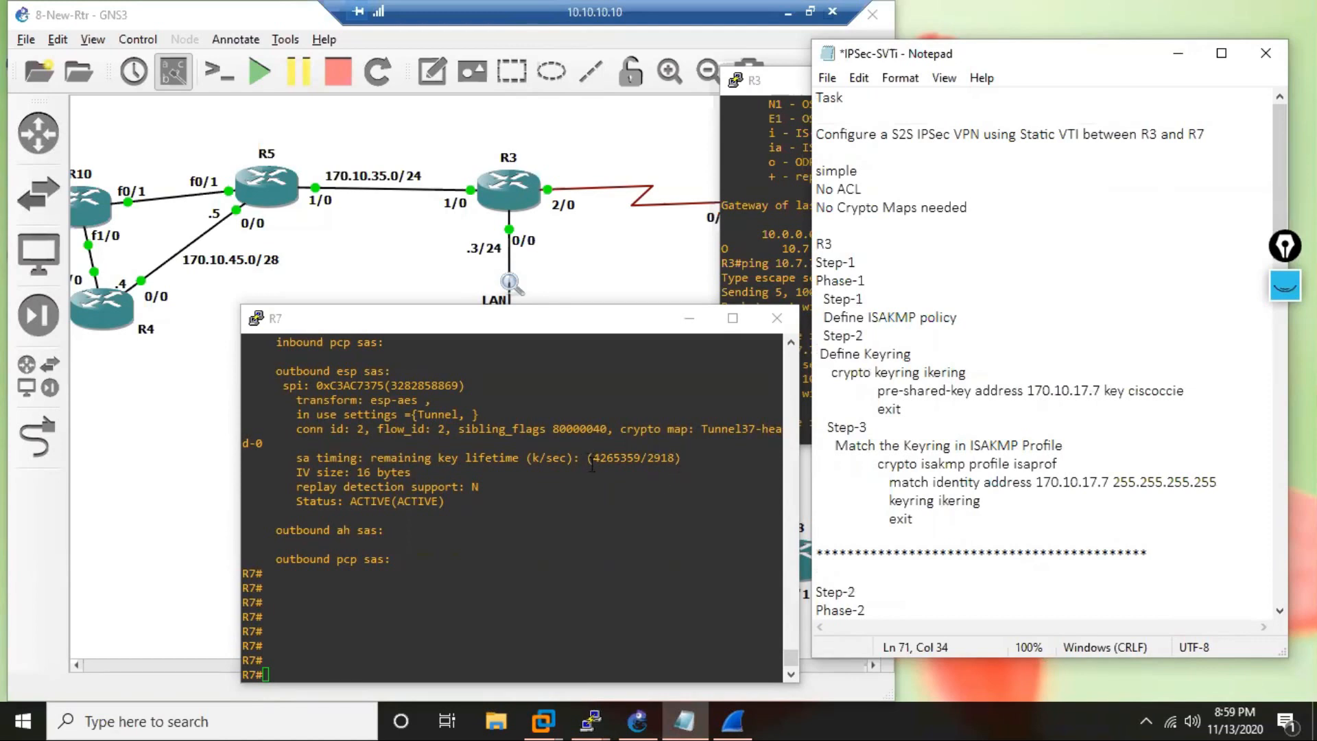
scroll(915, 353, down, 1)
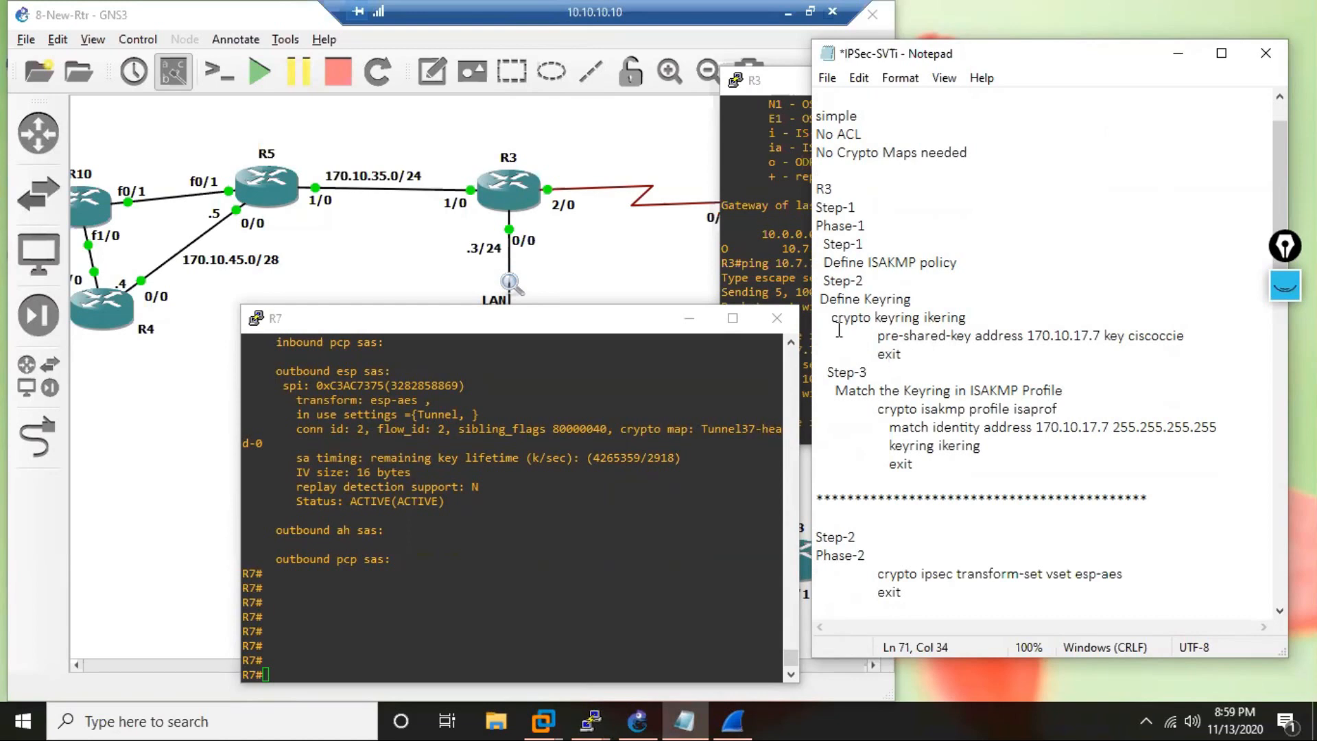
drag(834, 318, 902, 354)
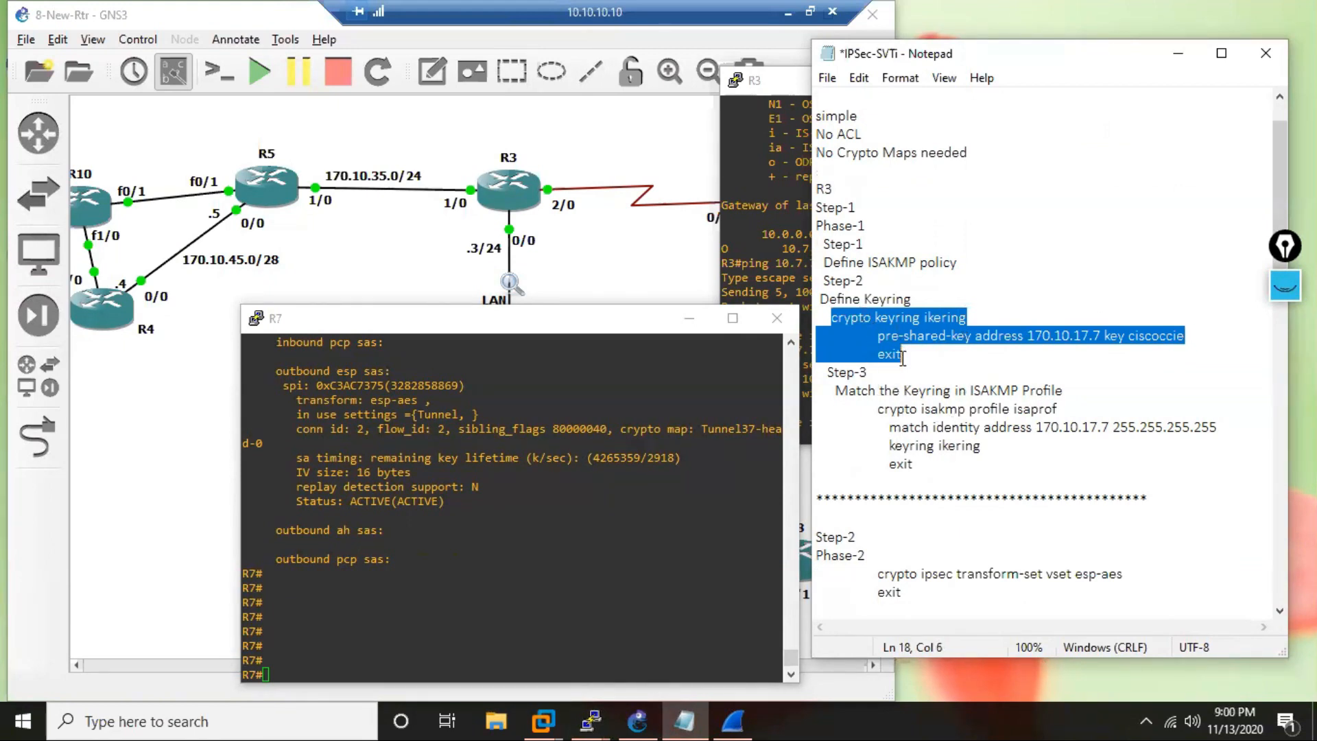
mouse_move(875, 226)
mouse_down()
mouse_move(831, 226)
mouse_move(849, 246)
mouse_move(849, 228)
mouse_up()
scroll(850, 247, down, 1)
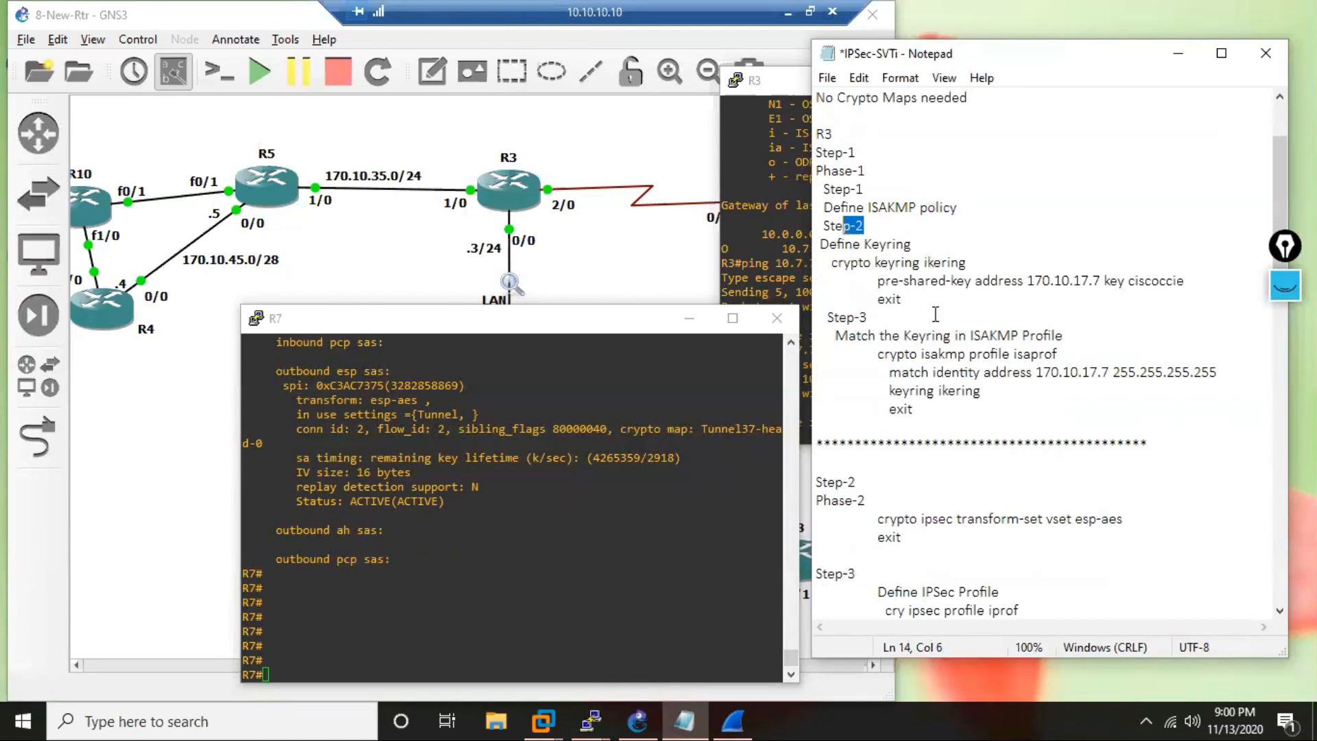
drag(867, 316, 838, 317)
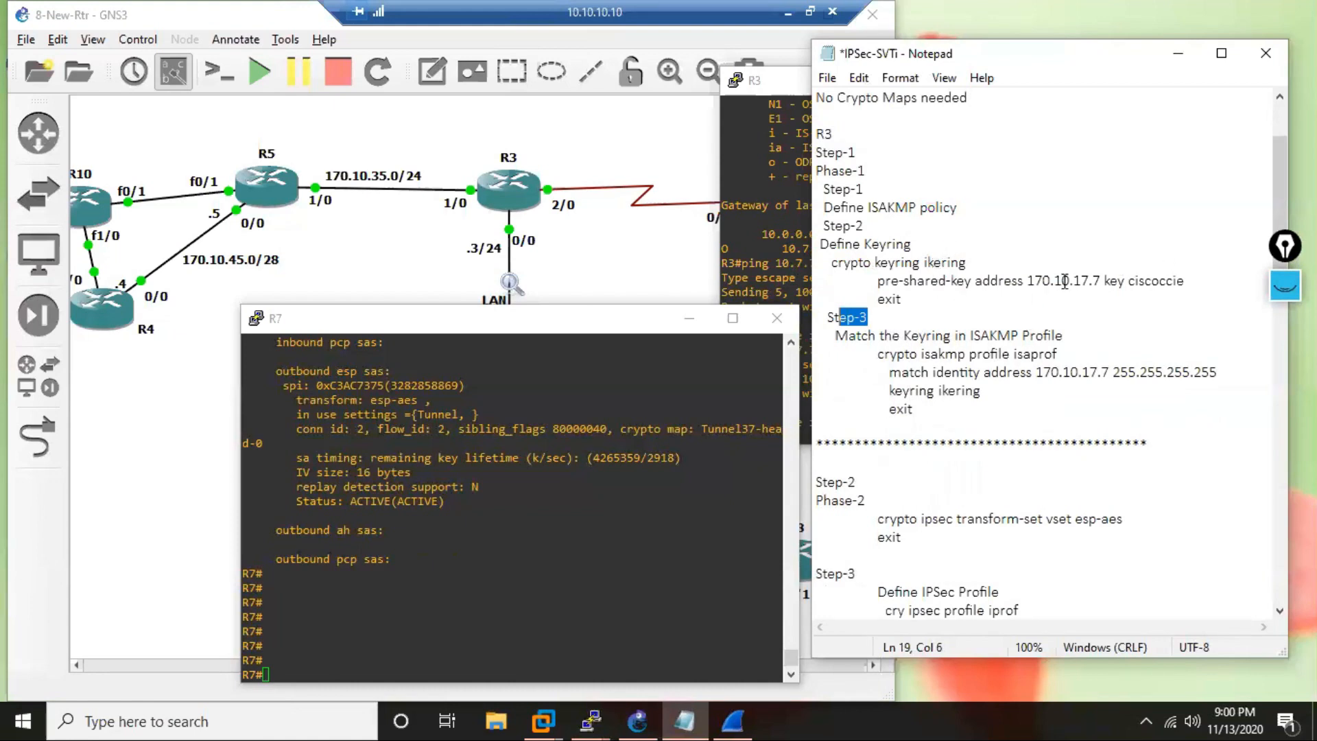
drag(968, 264, 923, 264)
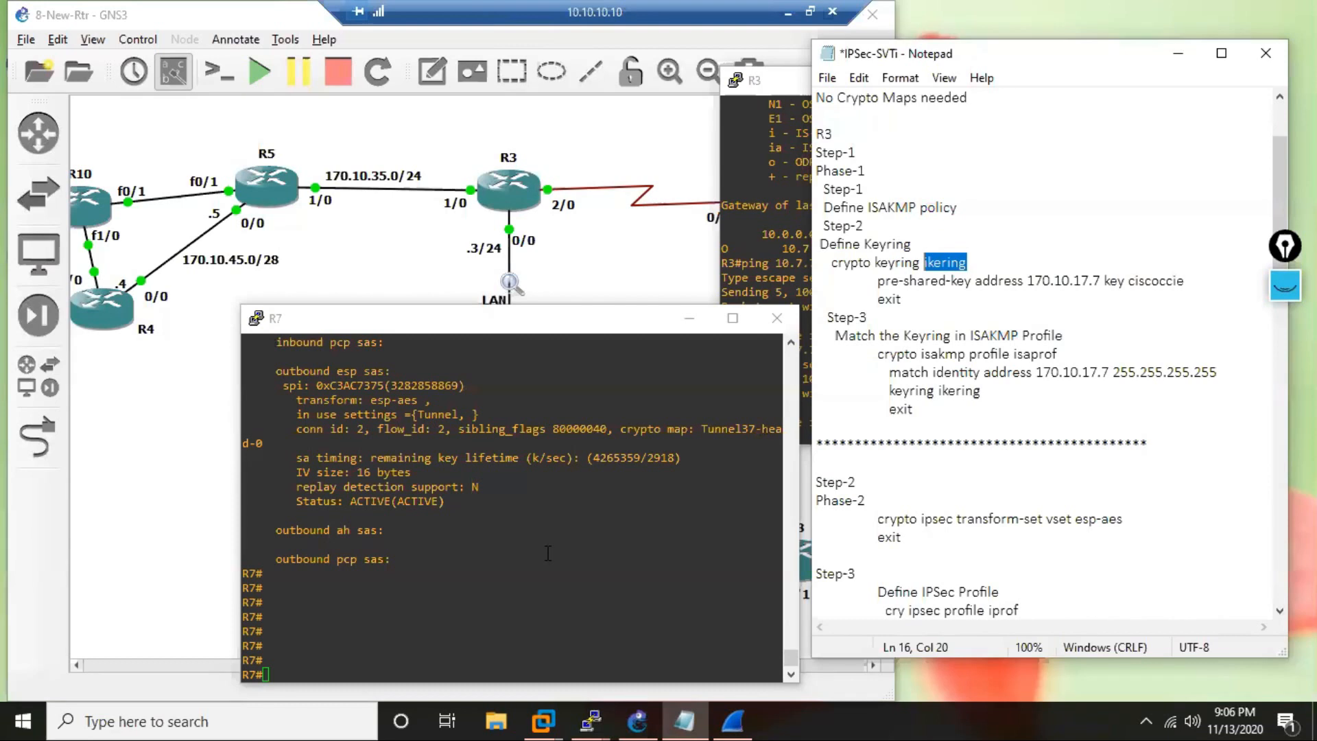
scroll(916, 574, down, 7)
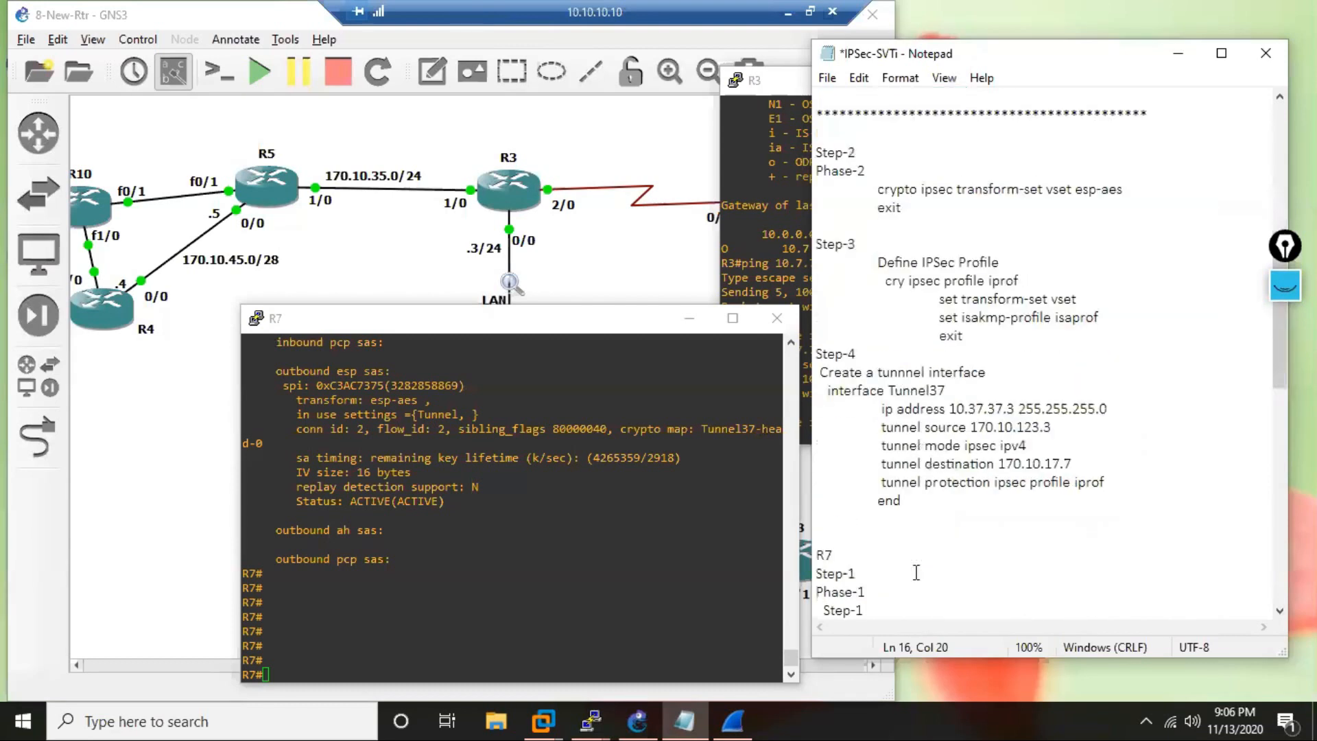
scroll(916, 573, down, 10)
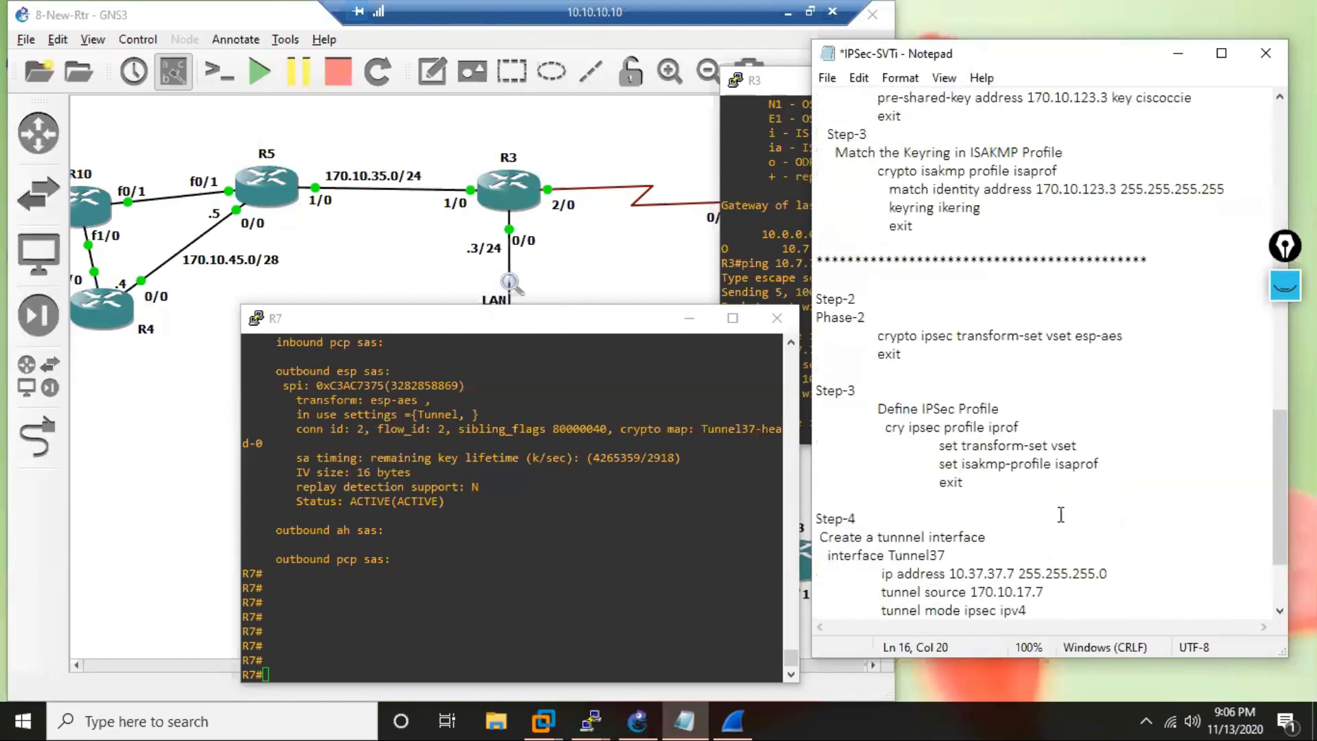
Show the ink annotations over the topology, handwrite "Mobike" beside R3, and hide the ink again.
click(1286, 287)
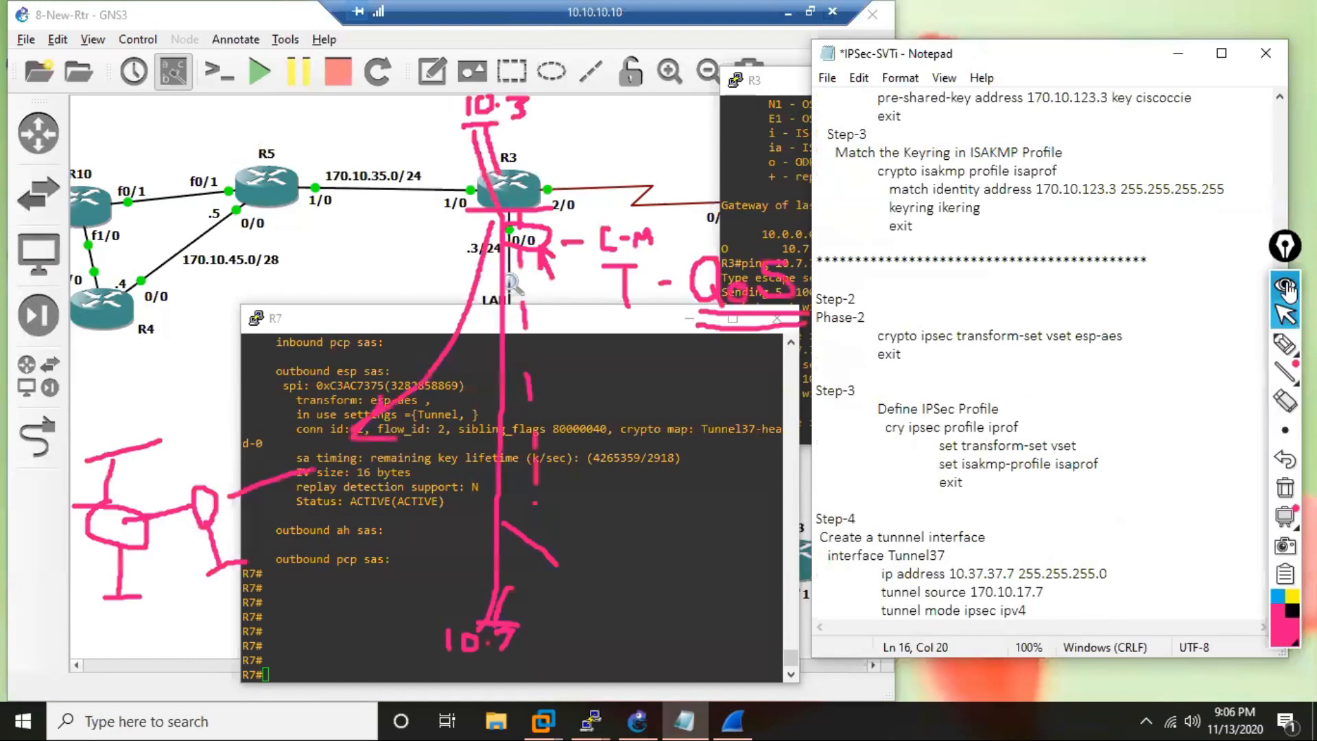
click(1284, 343)
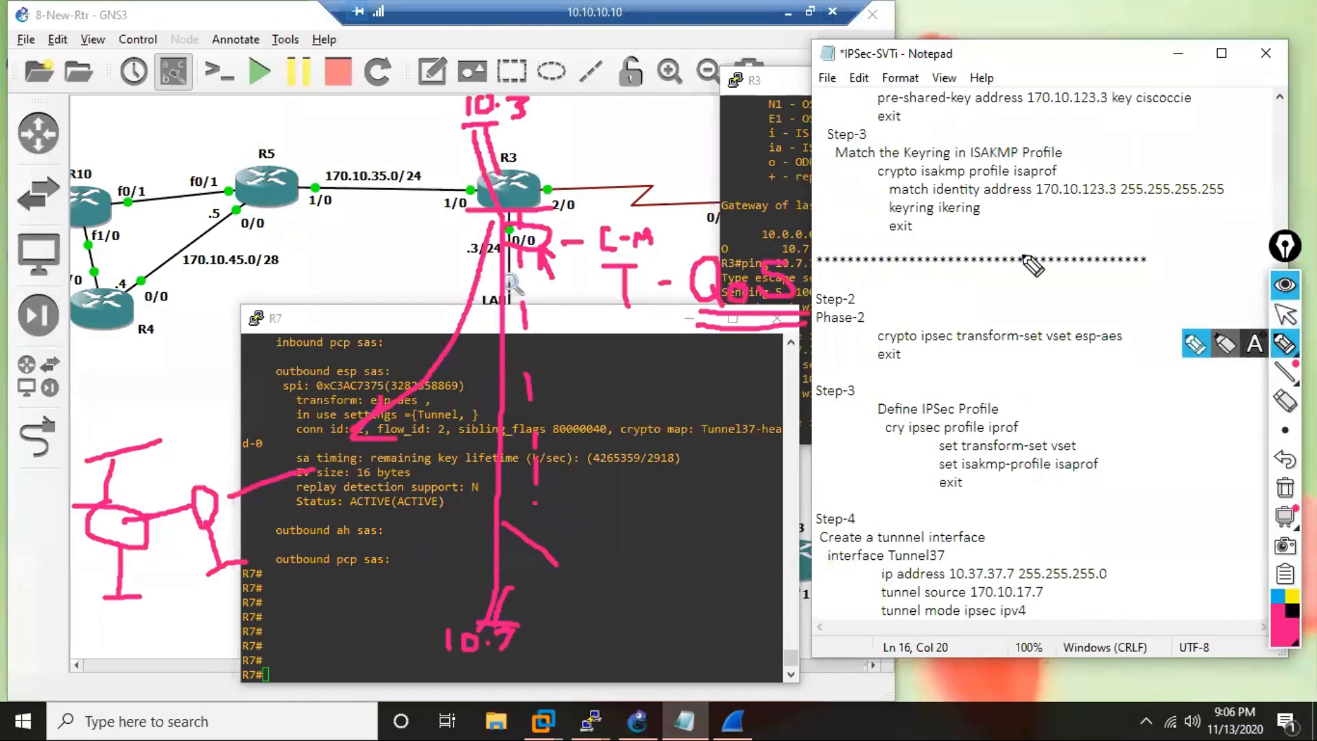
mouse_move(556, 142)
mouse_down()
mouse_move(561, 117)
mouse_move(603, 140)
mouse_move(642, 122)
mouse_move(652, 140)
mouse_move(631, 137)
mouse_move(680, 133)
mouse_move(690, 113)
mouse_move(688, 133)
mouse_move(703, 130)
mouse_up()
click(660, 121)
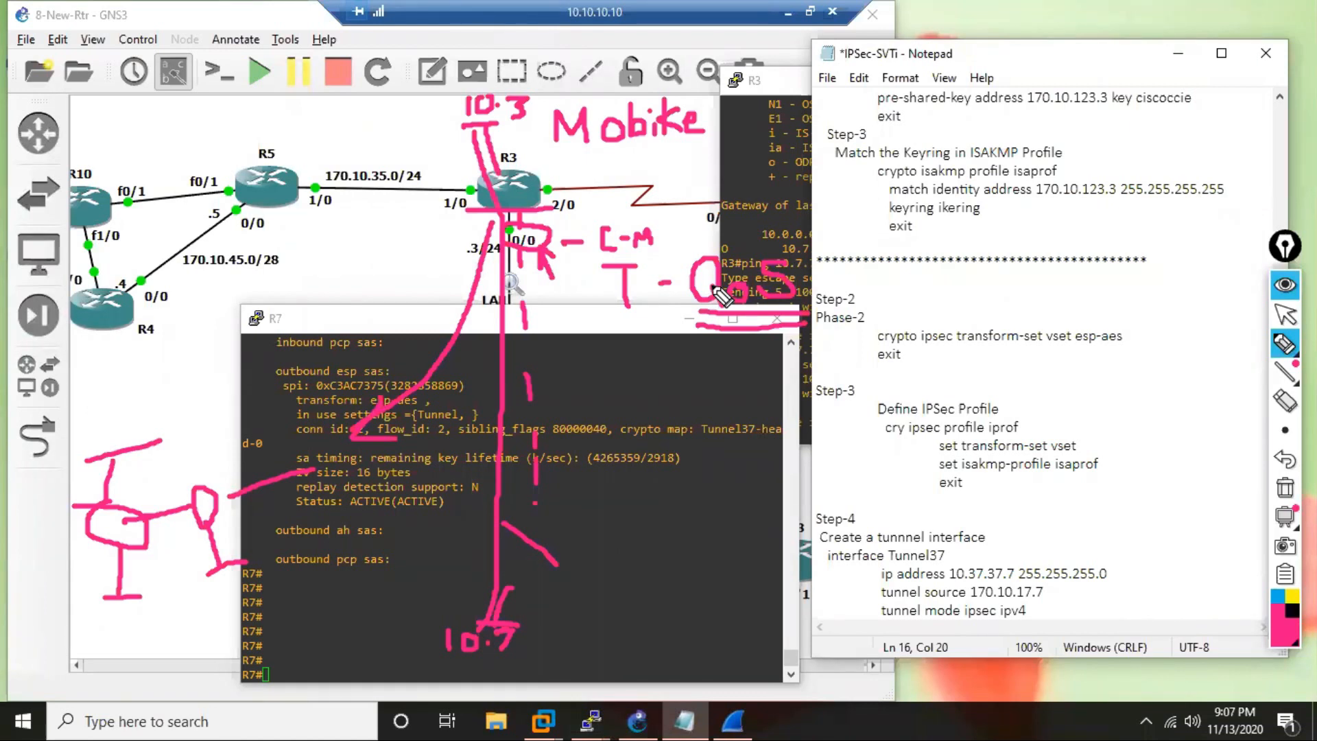
drag(717, 295, 728, 303)
click(1284, 314)
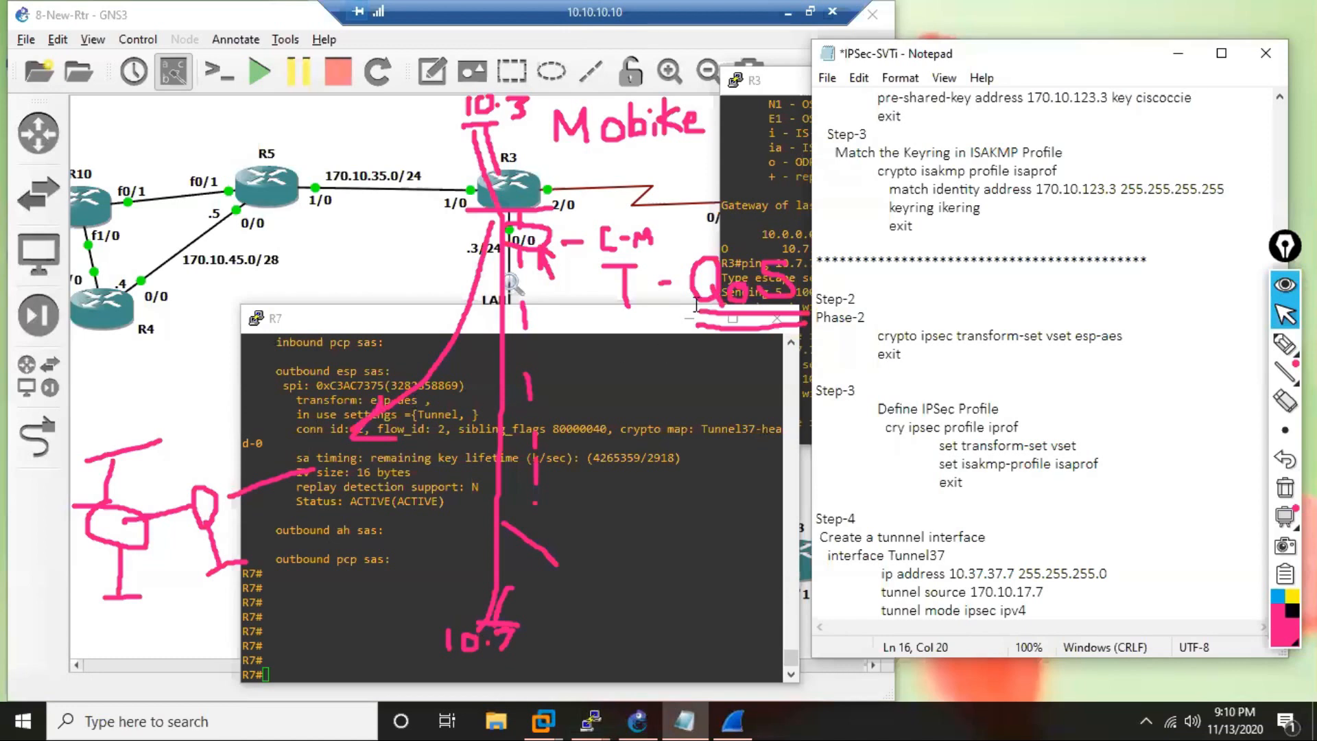
click(1285, 316)
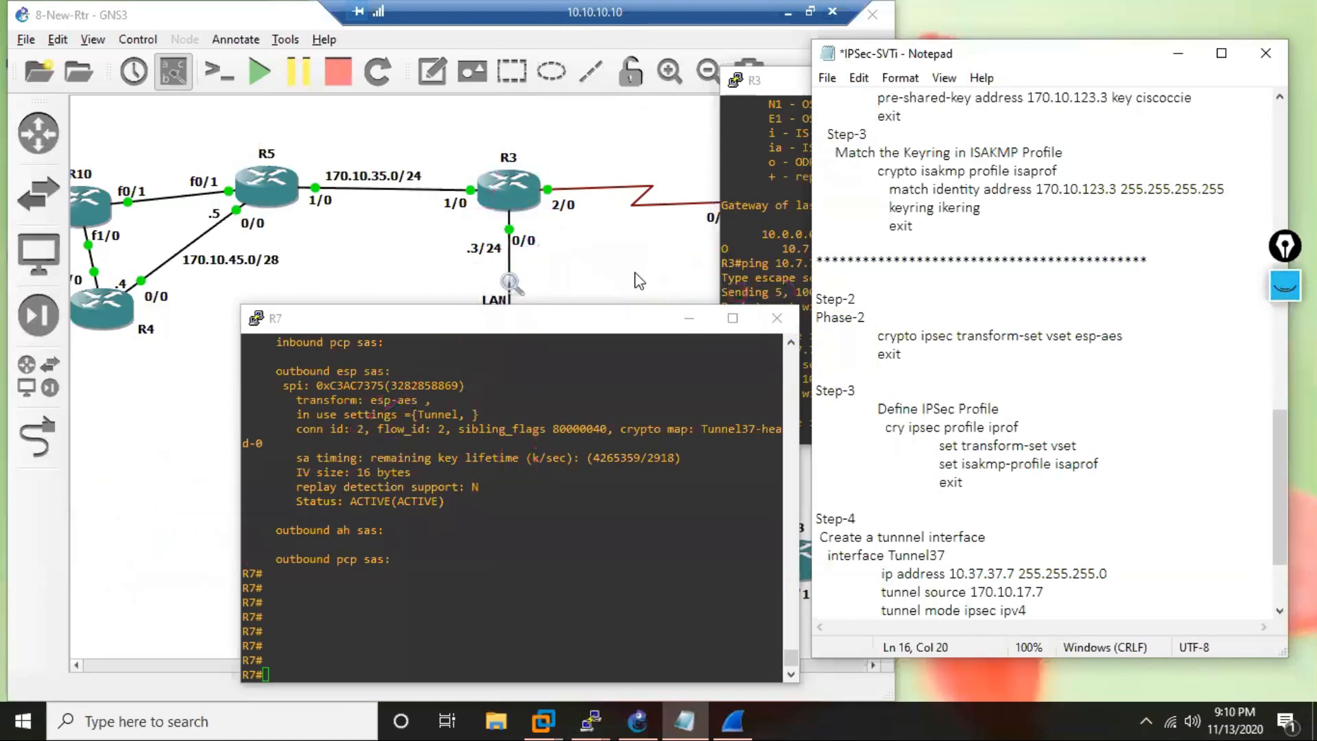
Bring the topology to the front and open R4's console at a fresh prompt.
click(642, 289)
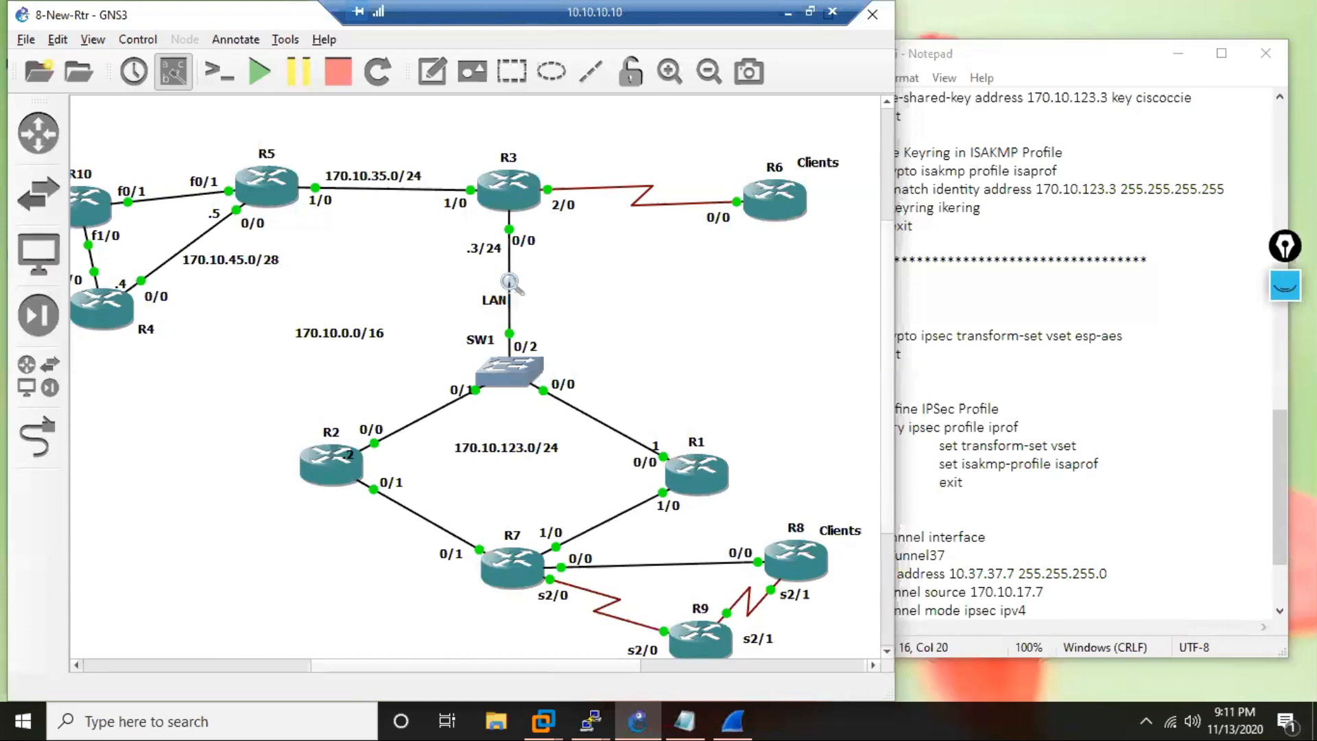
click(596, 703)
click(589, 651)
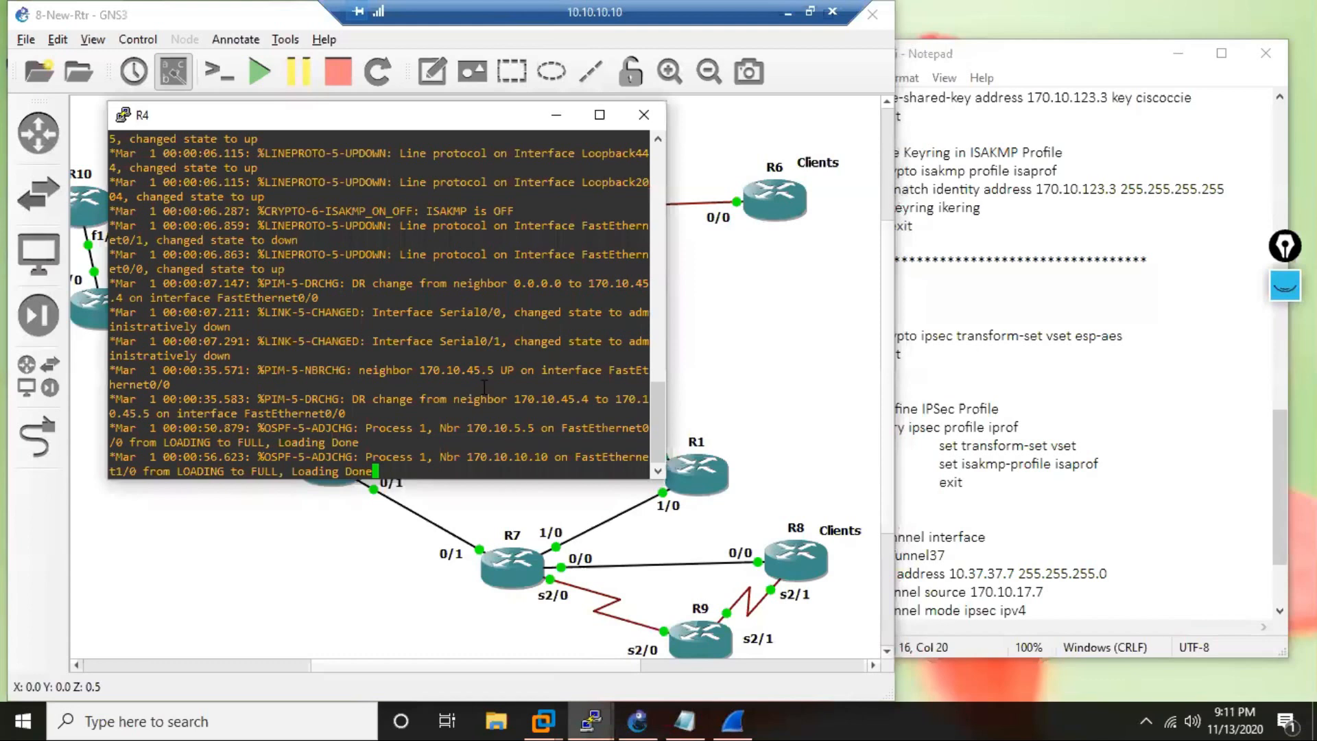
key(Return)
key(Return)
key(Return)
key(Return)
key(Return)
key(Return)
key(Return)
key(Return)
key(Return)
key(Return)
key(Return)
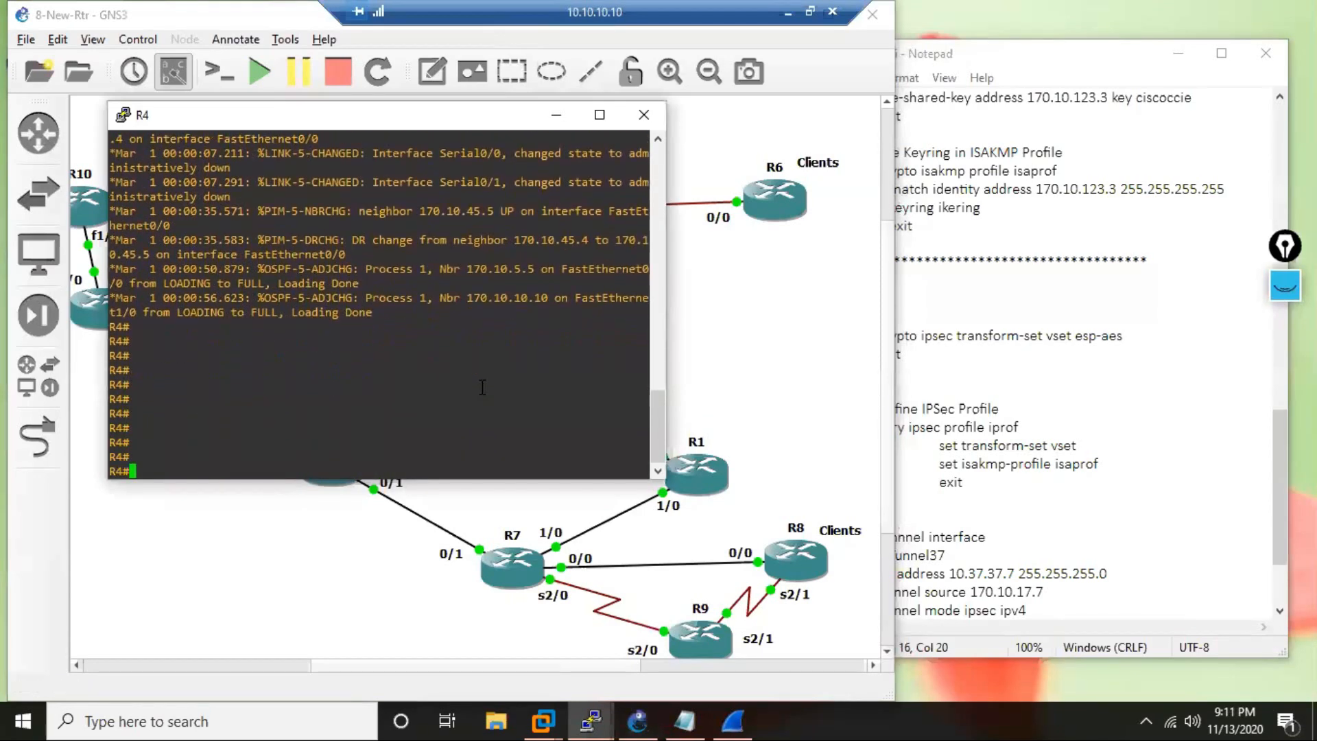
Enter global configuration mode on R4, query the crypto commands beginning with "ik", and return to the topology.
text(c)
key(Return)
text(crypto)
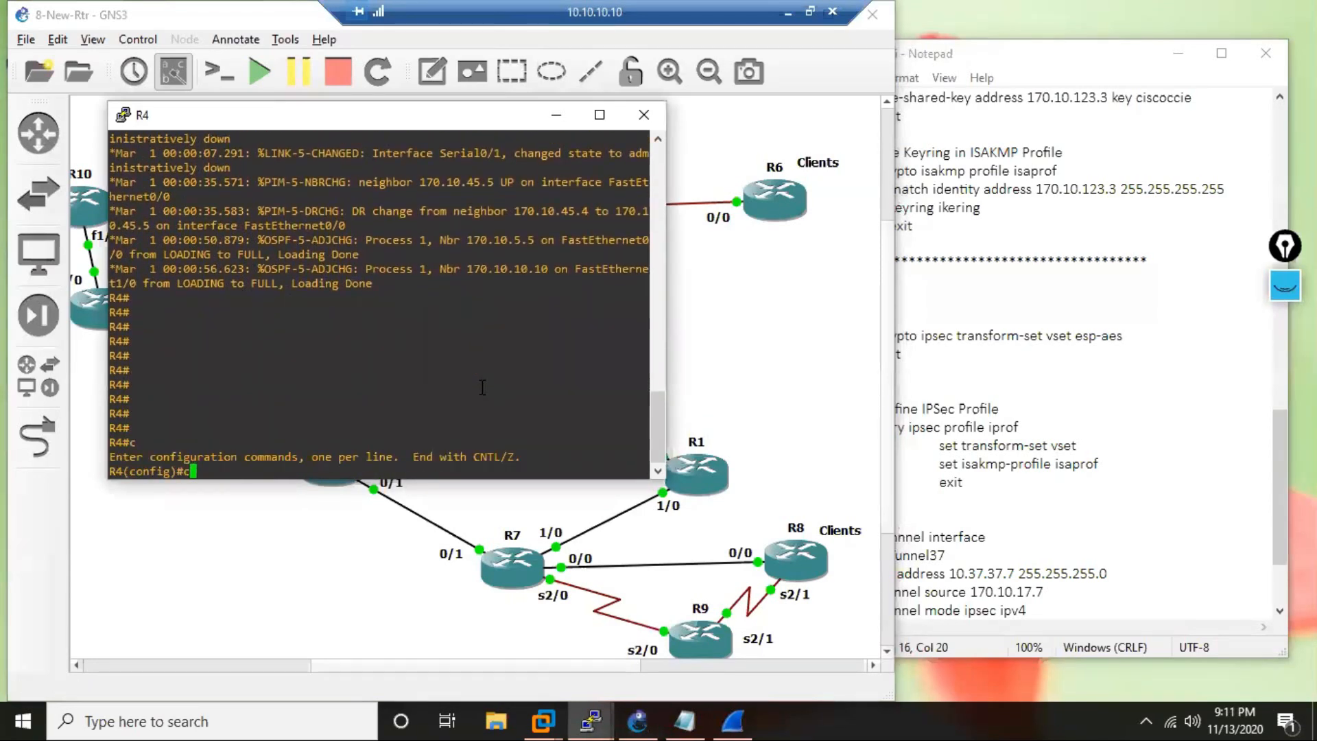
key(Tab)
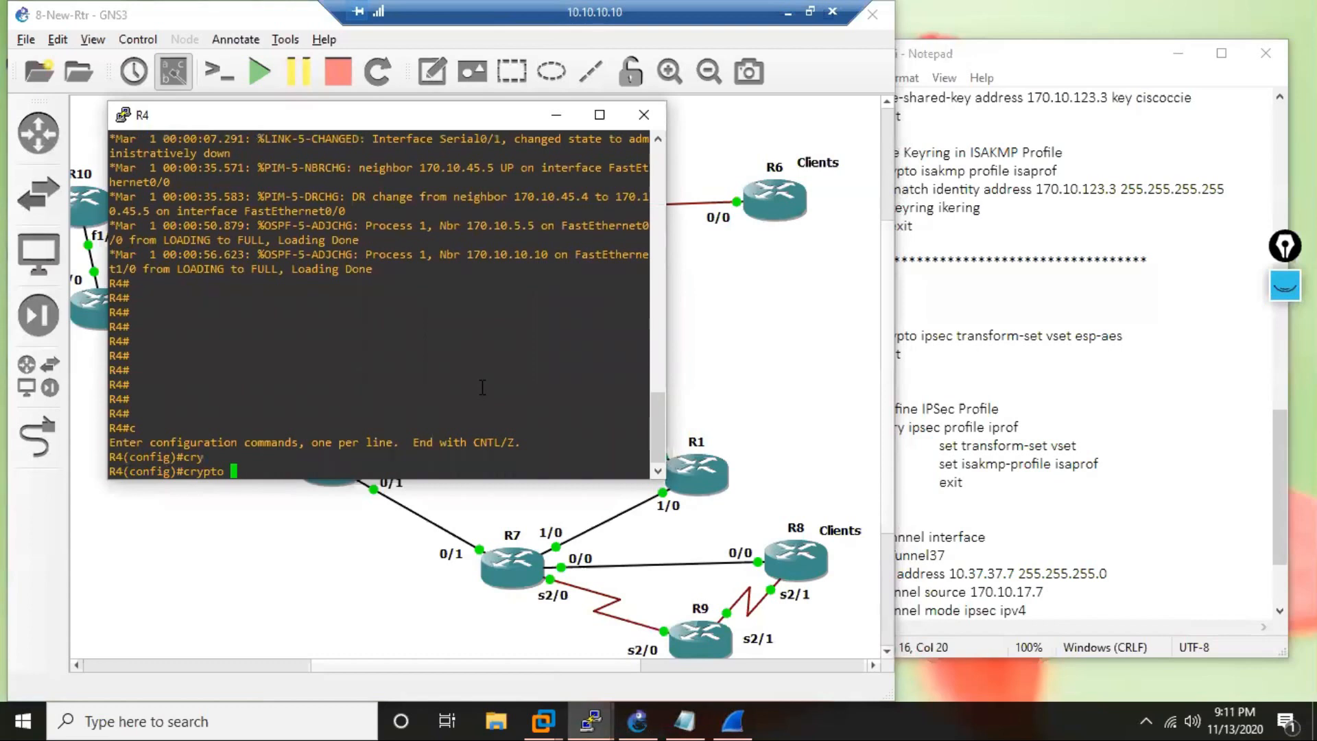
text(i)
key(Tab)
text(k)
key(Tab)
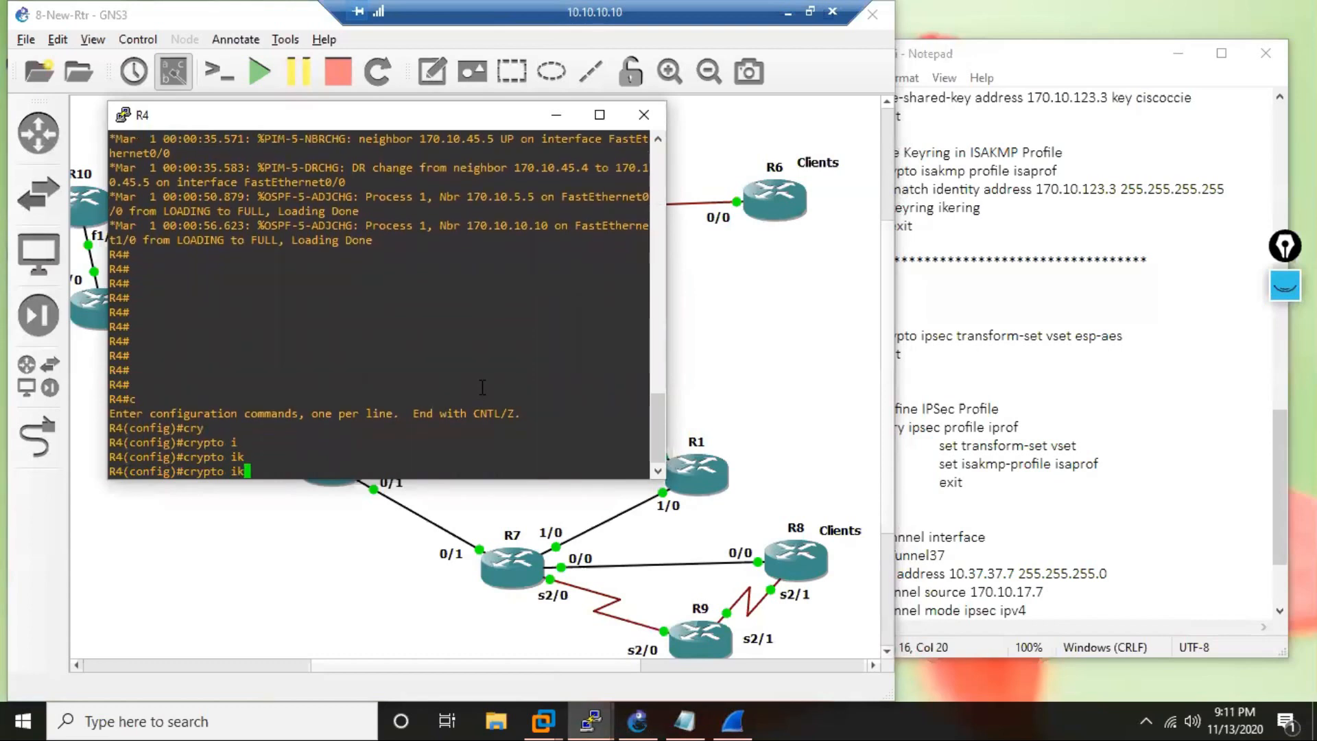
text(?)
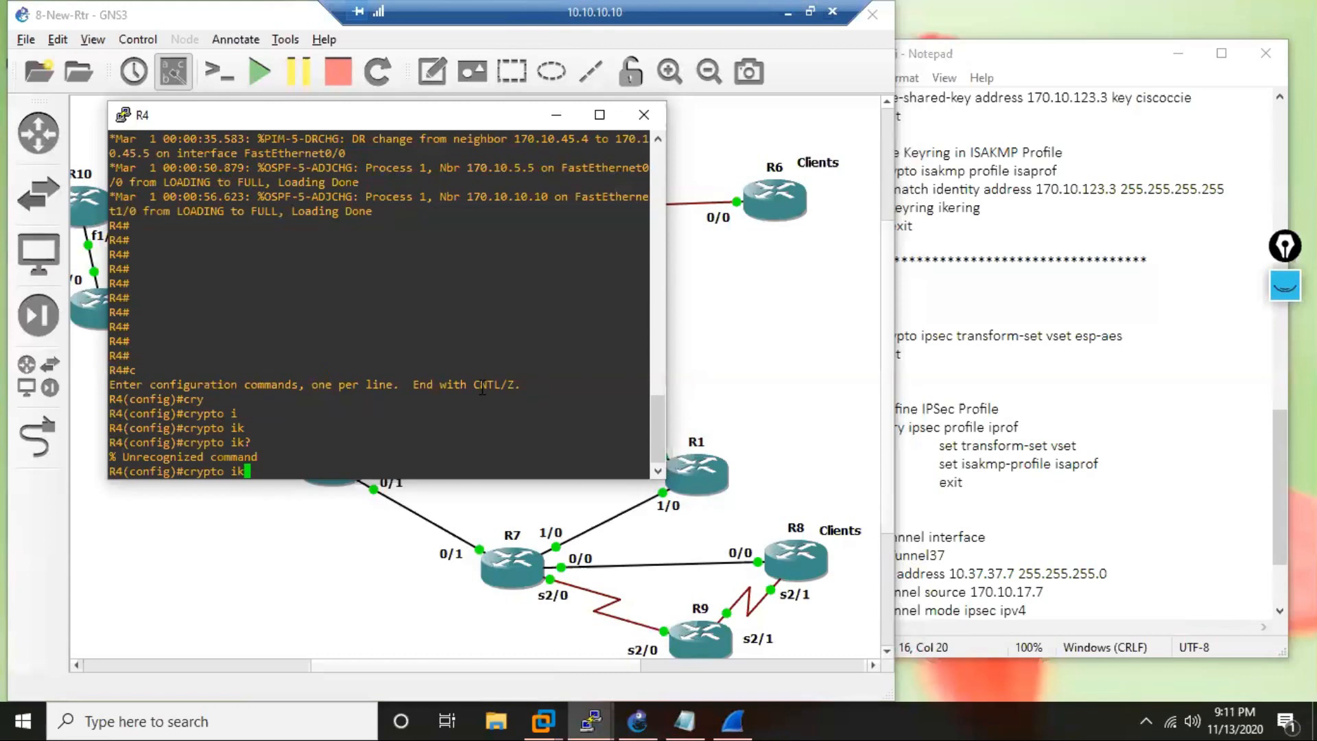
key(BackSpace)
key(BackSpace)
key(BackSpace)
key(BackSpace)
key(BackSpace)
key(BackSpace)
key(BackSpace)
key(BackSpace)
key(BackSpace)
click(542, 641)
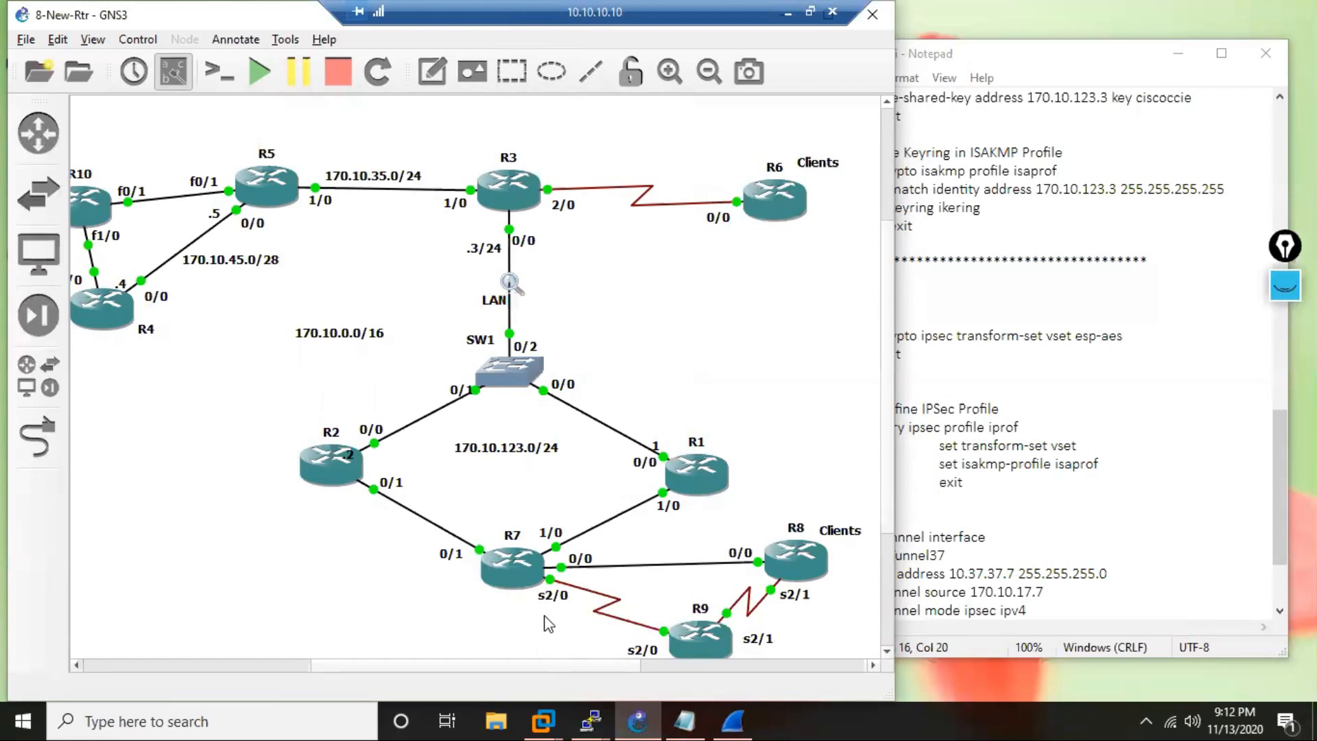
Copy the task heading and its one-line description from the beginning of the IPSec-SVTi notes.
drag(1279, 487, 1277, 118)
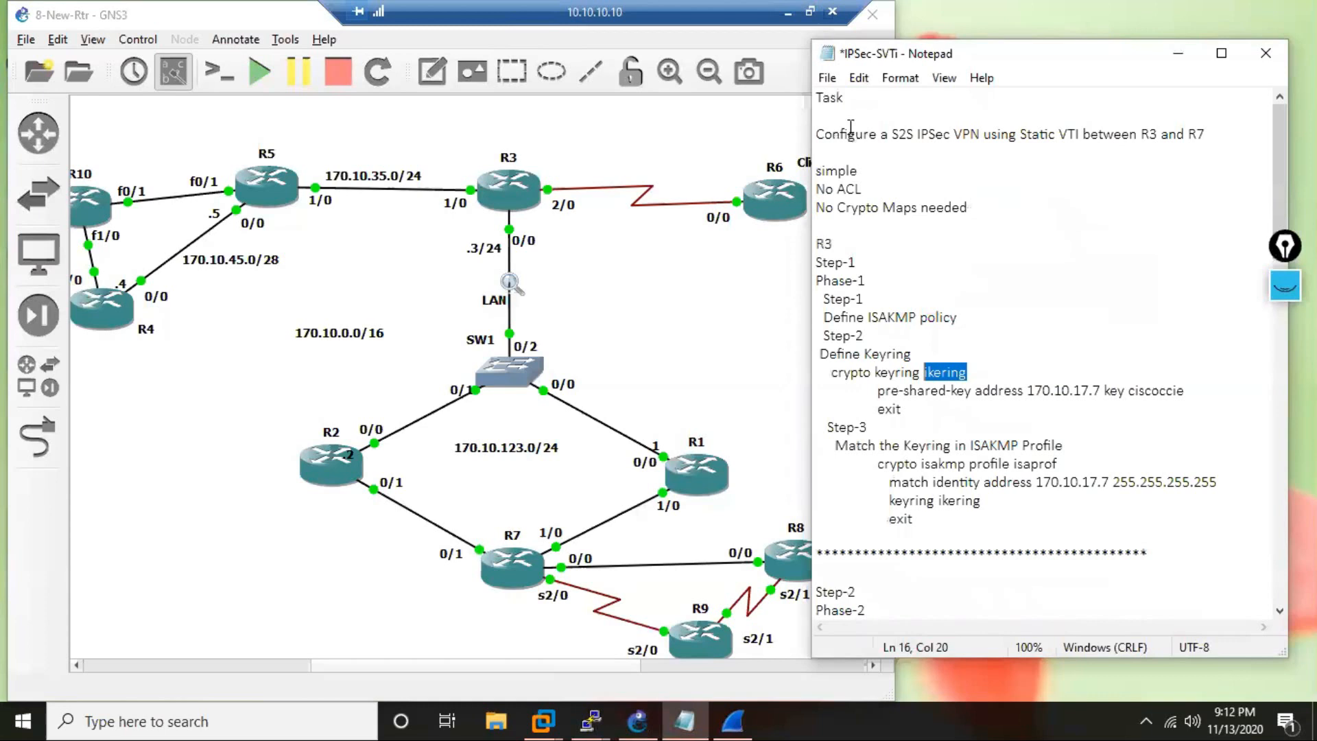
drag(816, 134, 1205, 137)
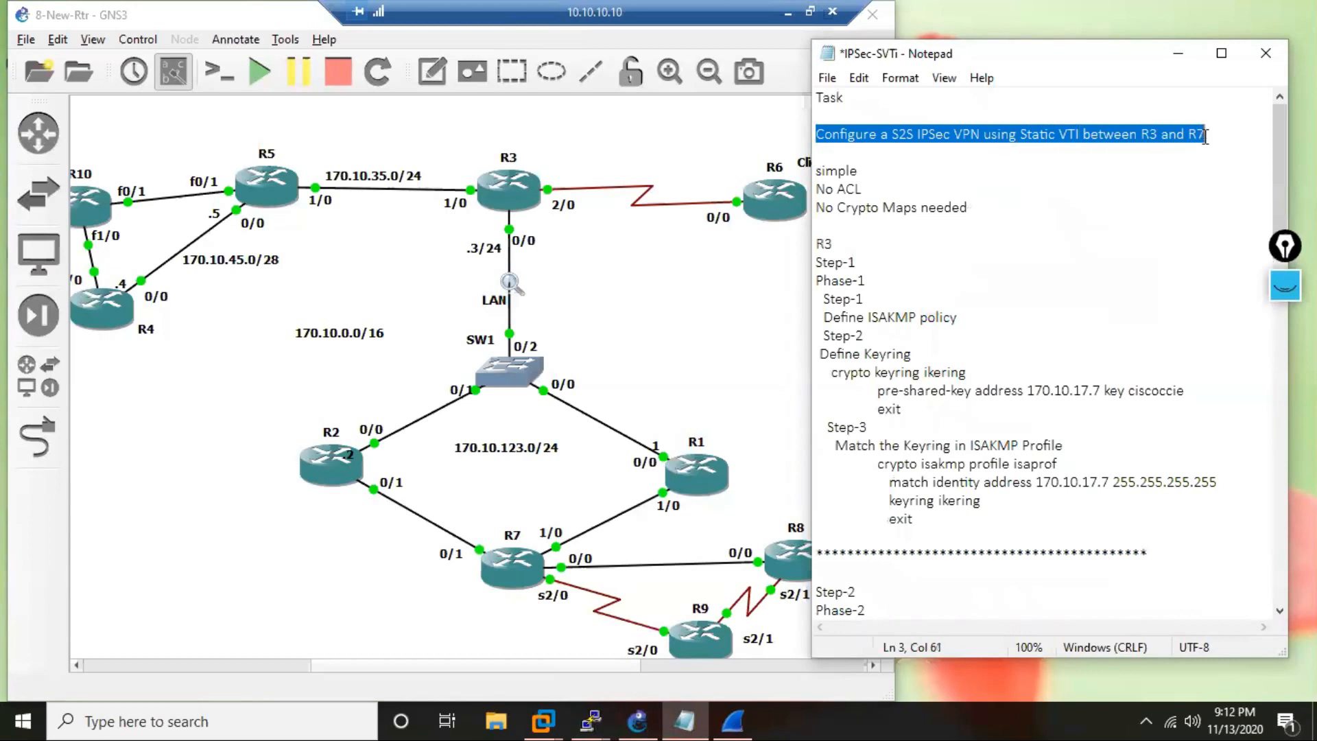
drag(820, 101, 1223, 150)
key(ctrl+c)
Add a separator line of asterisks below R7's tunnel configuration at the end of the notes.
scroll(956, 303, down, 5)
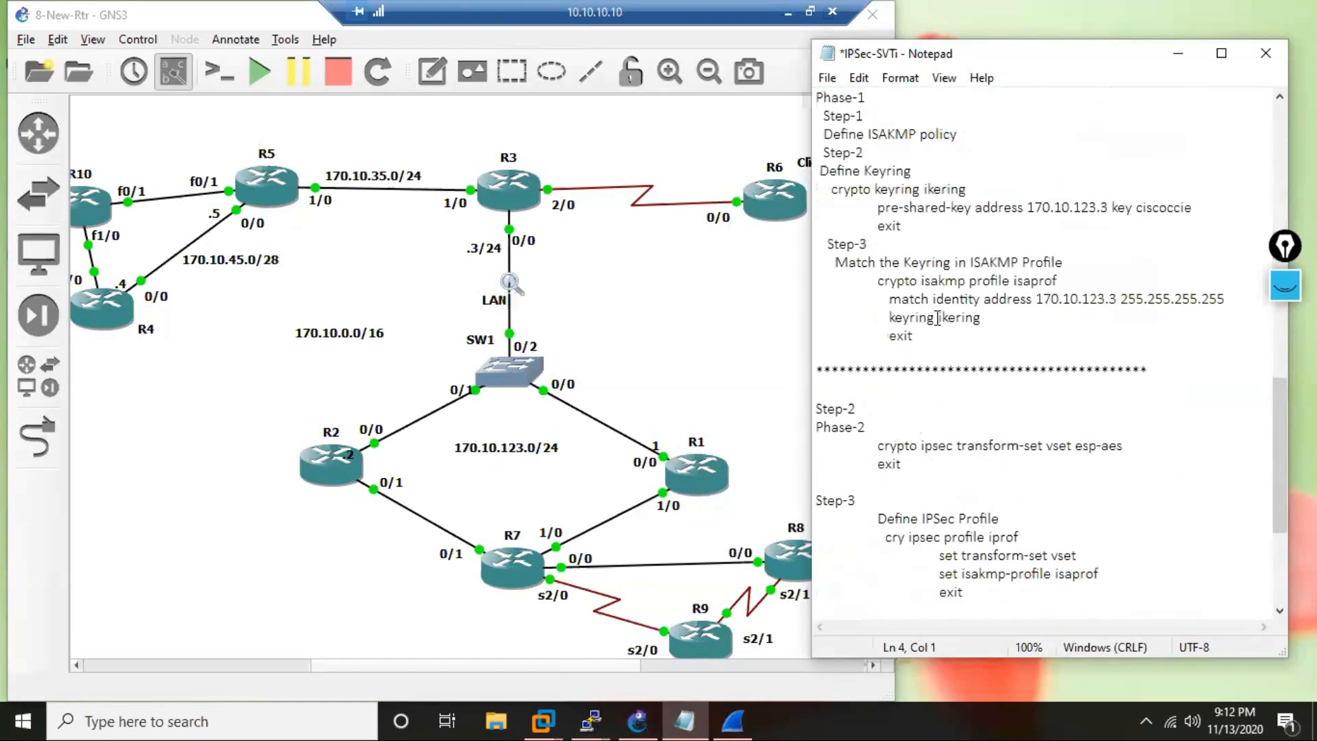
scroll(937, 317, down, 4)
click(926, 574)
key(Return)
click(926, 574)
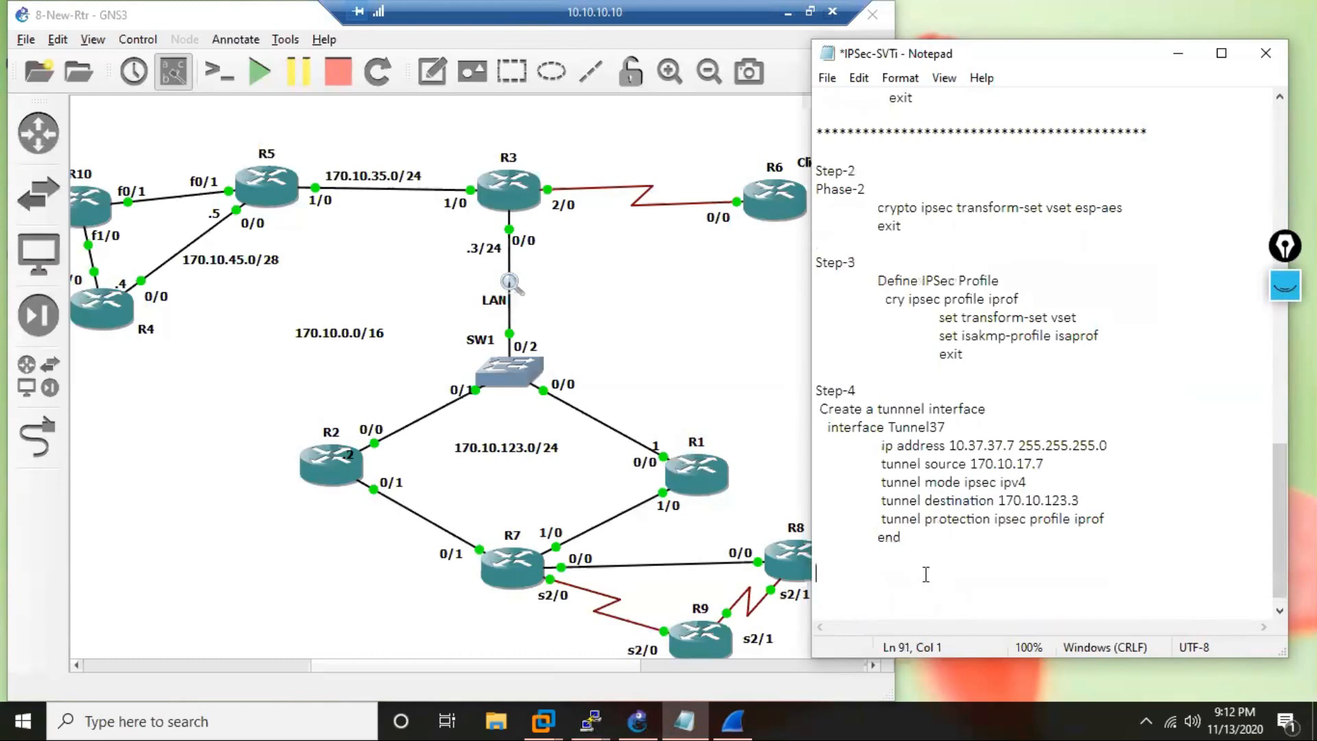
text(*********************************************************)
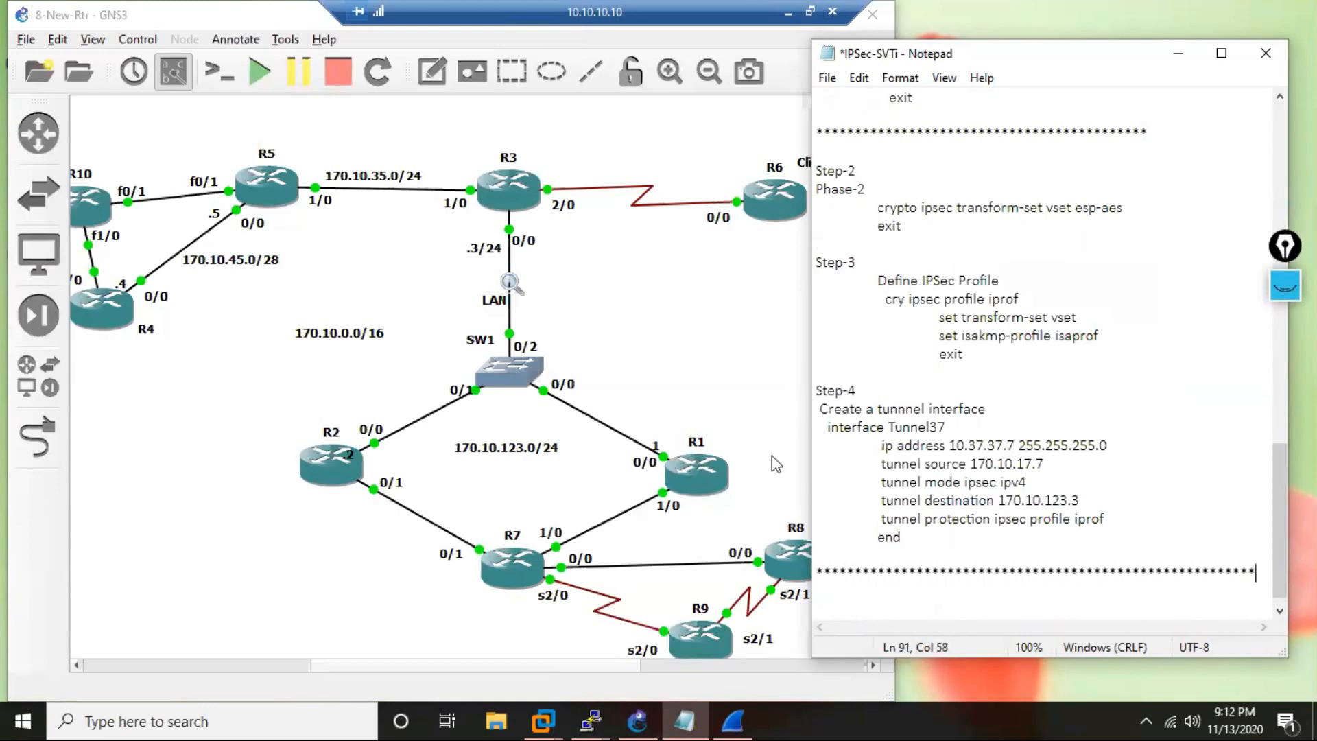
key(Return)
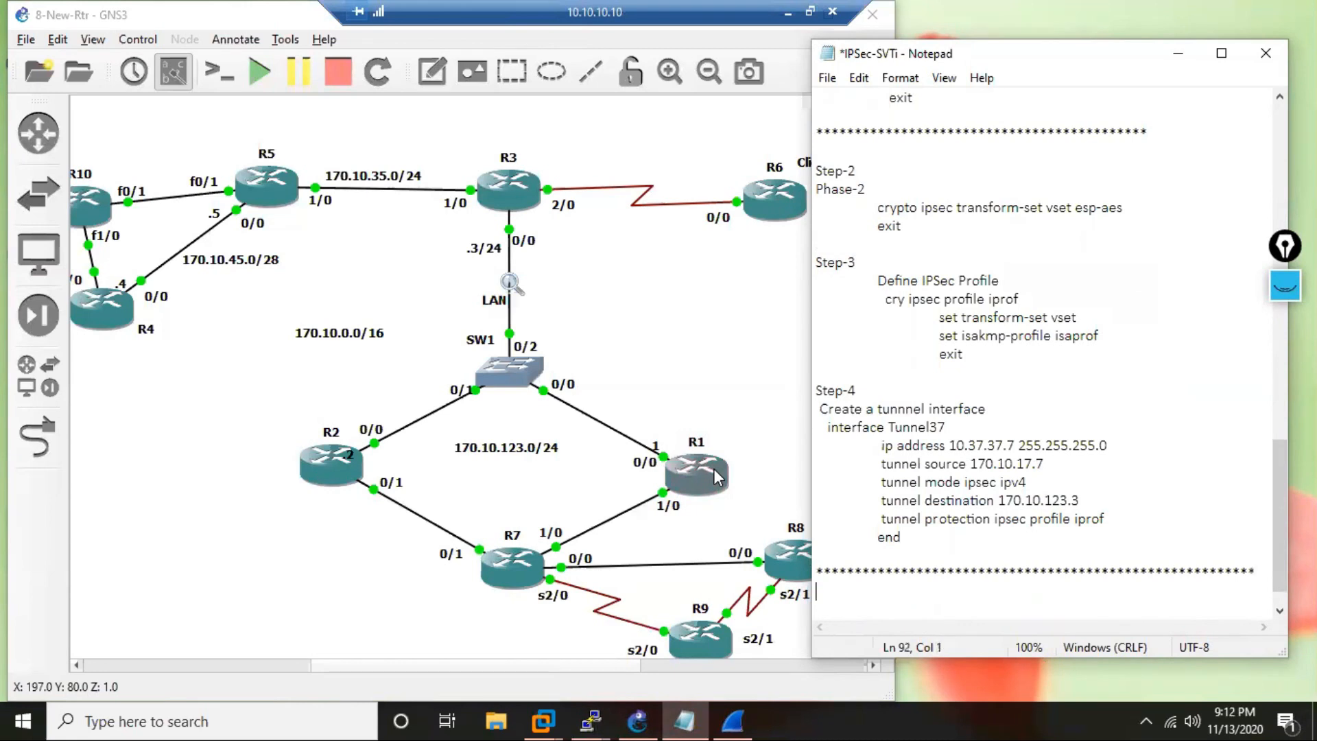
Paste the copied task below the separator, title it "Task 2" and change VPN to FLEXVPN in its description.
key(ctrl+v)
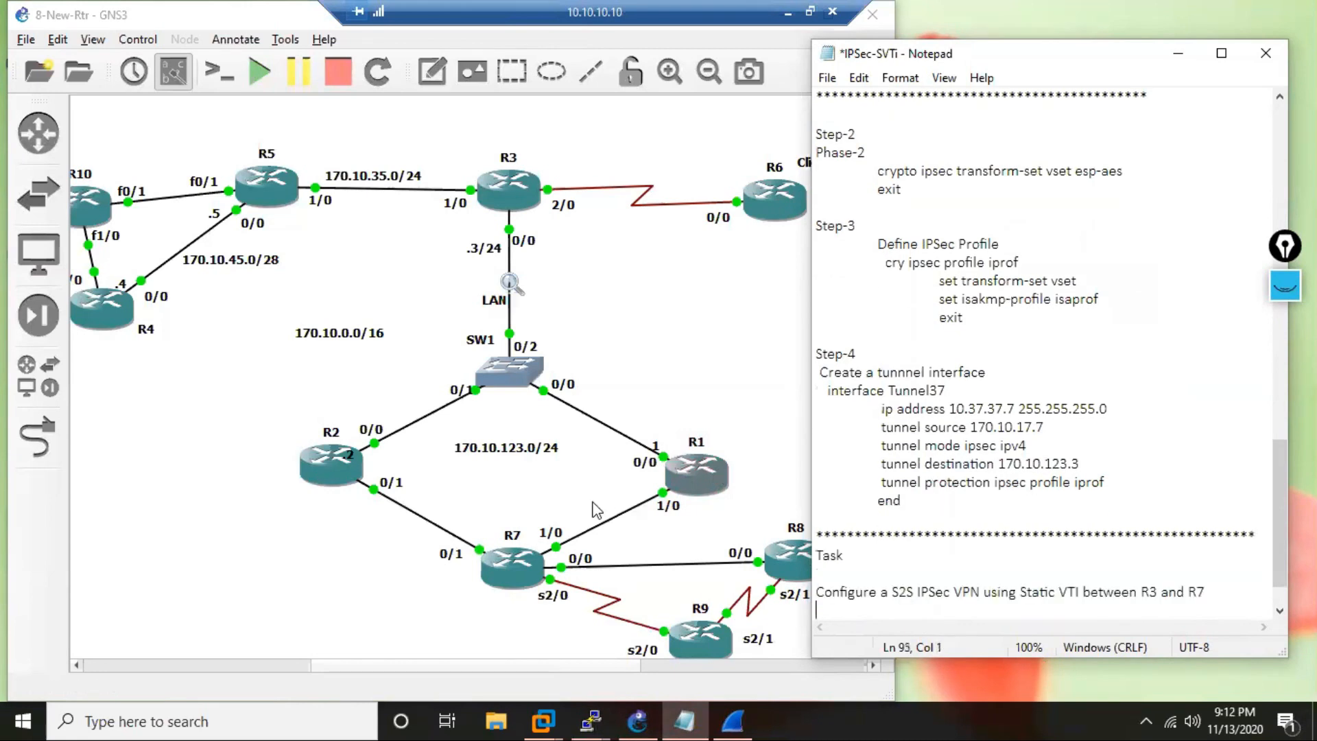
click(882, 557)
text(2)
click(955, 591)
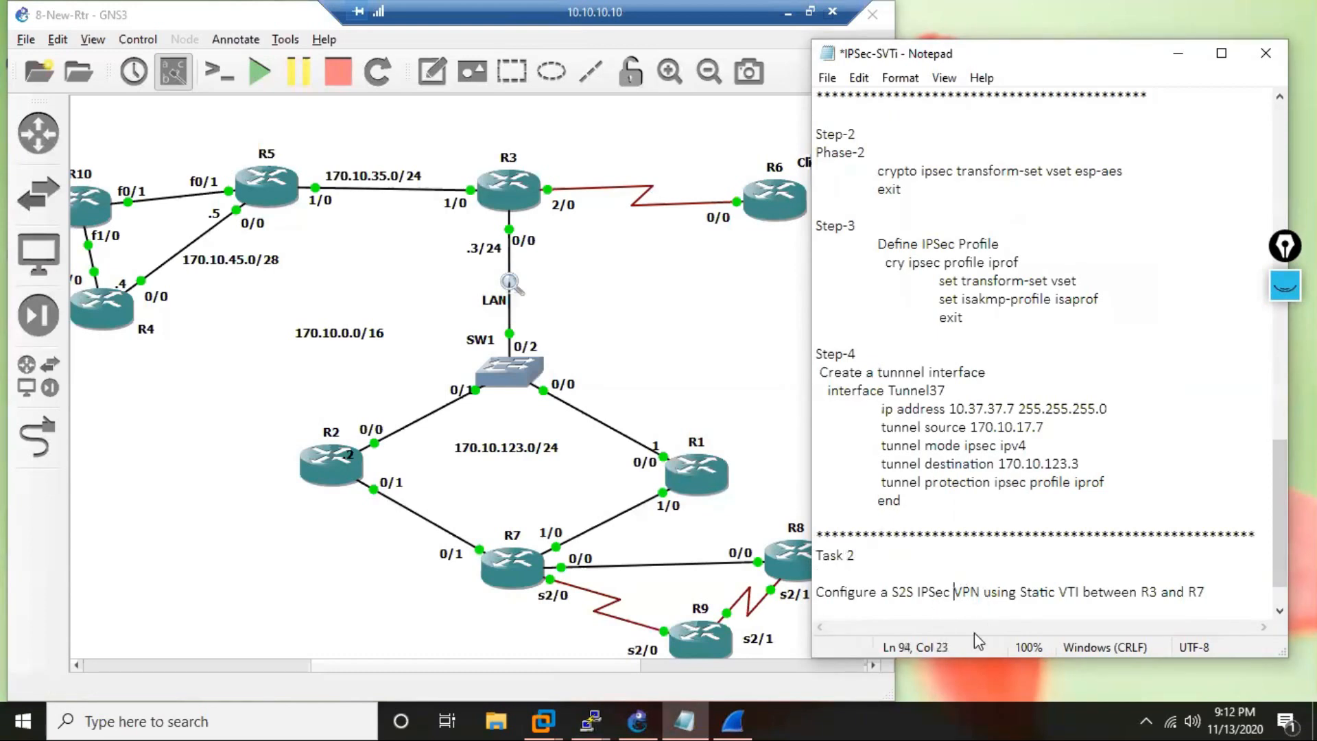
text(FLEX)
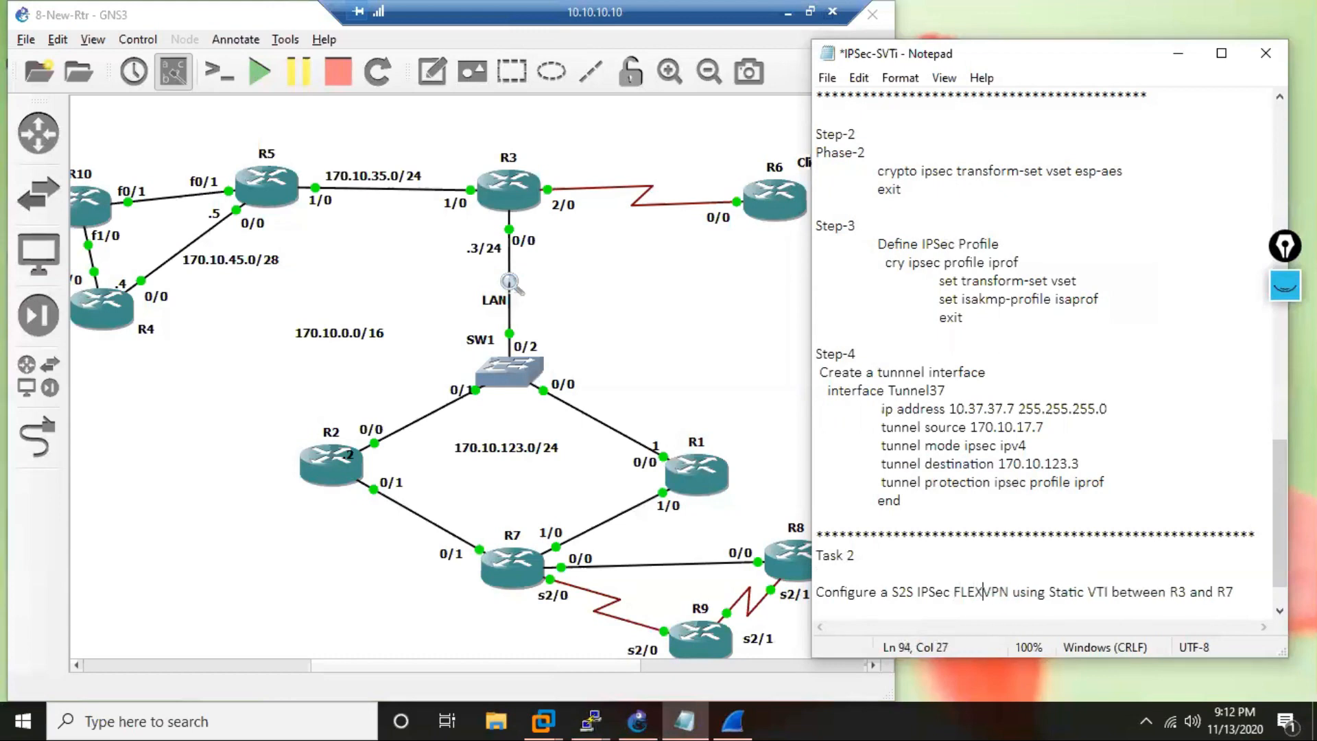
Change the Task 2 routers to R2 and R10, end the sentence with a period, and add blank lines below.
click(1186, 591)
key(BackSpace)
text(2)
click(1236, 591)
key(BackSpace)
text(10.)
key(Return)
key(Return)
key(Return)
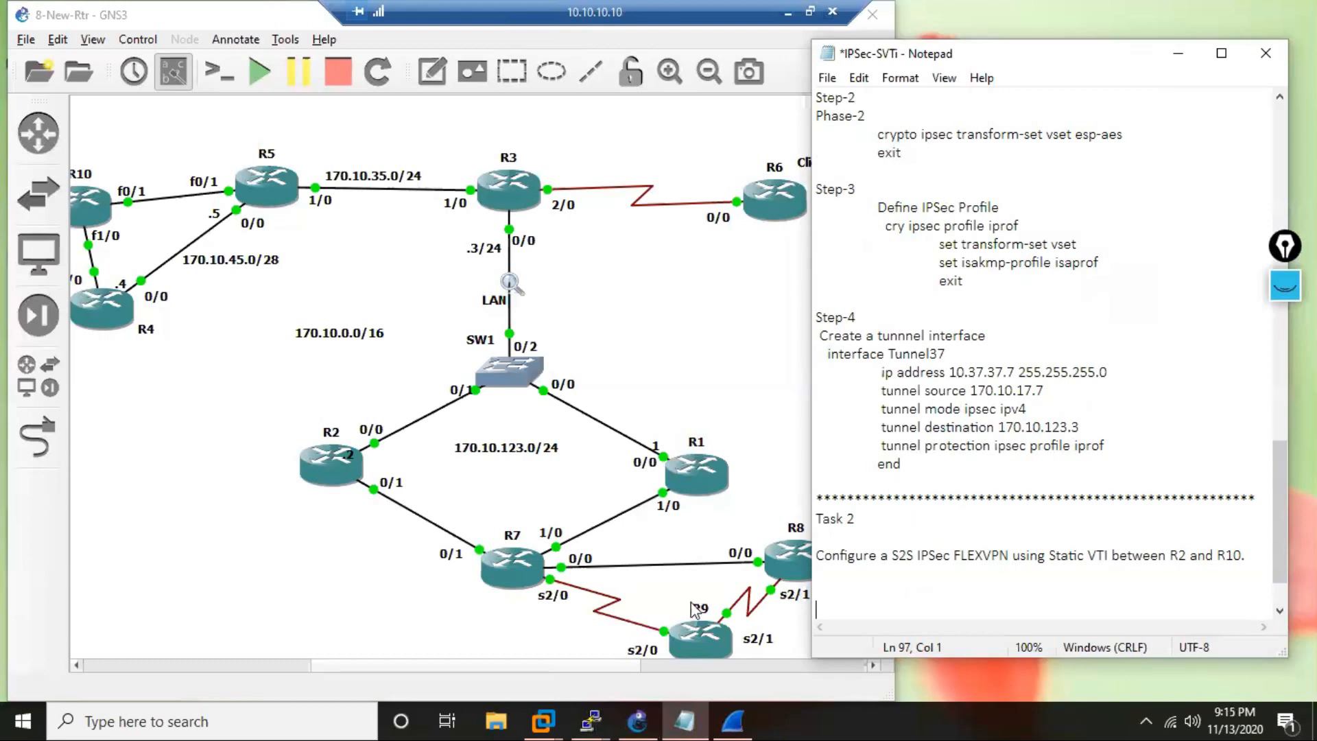
Switch to R2's console and enter global configuration mode.
click(594, 719)
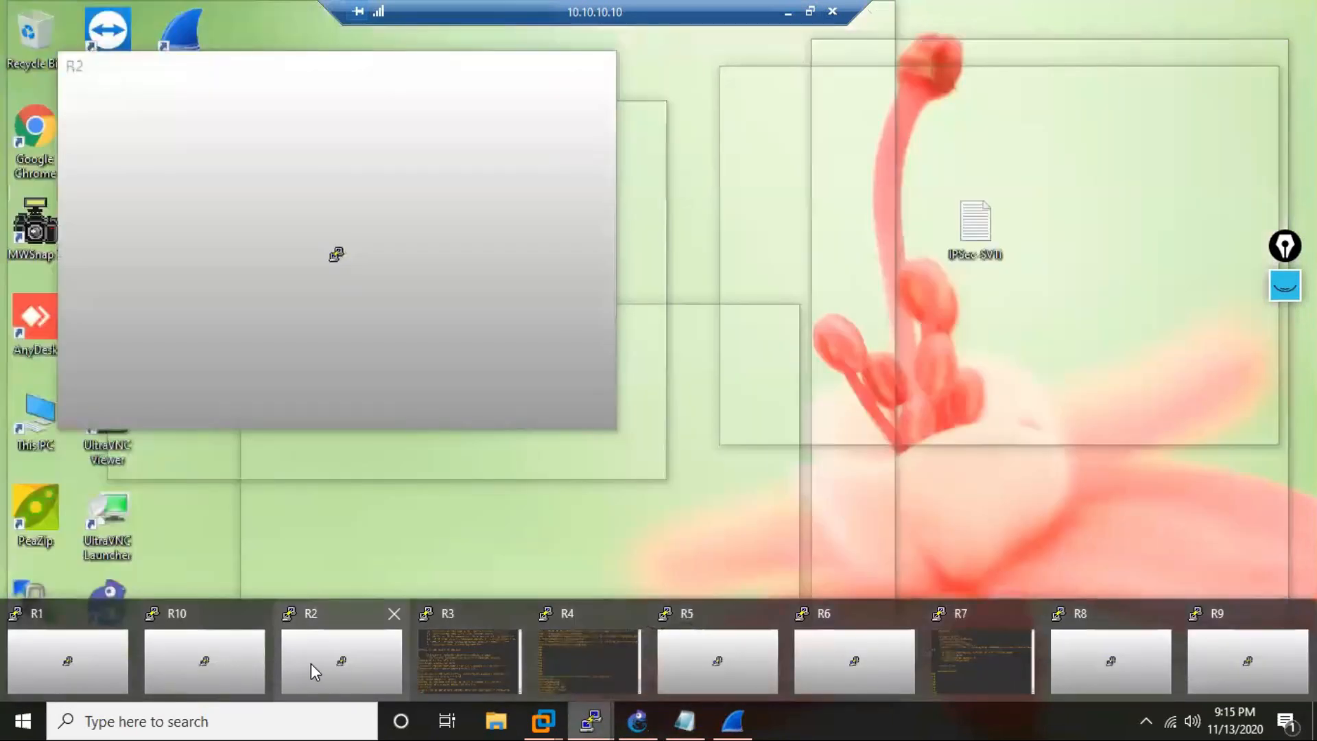
click(314, 668)
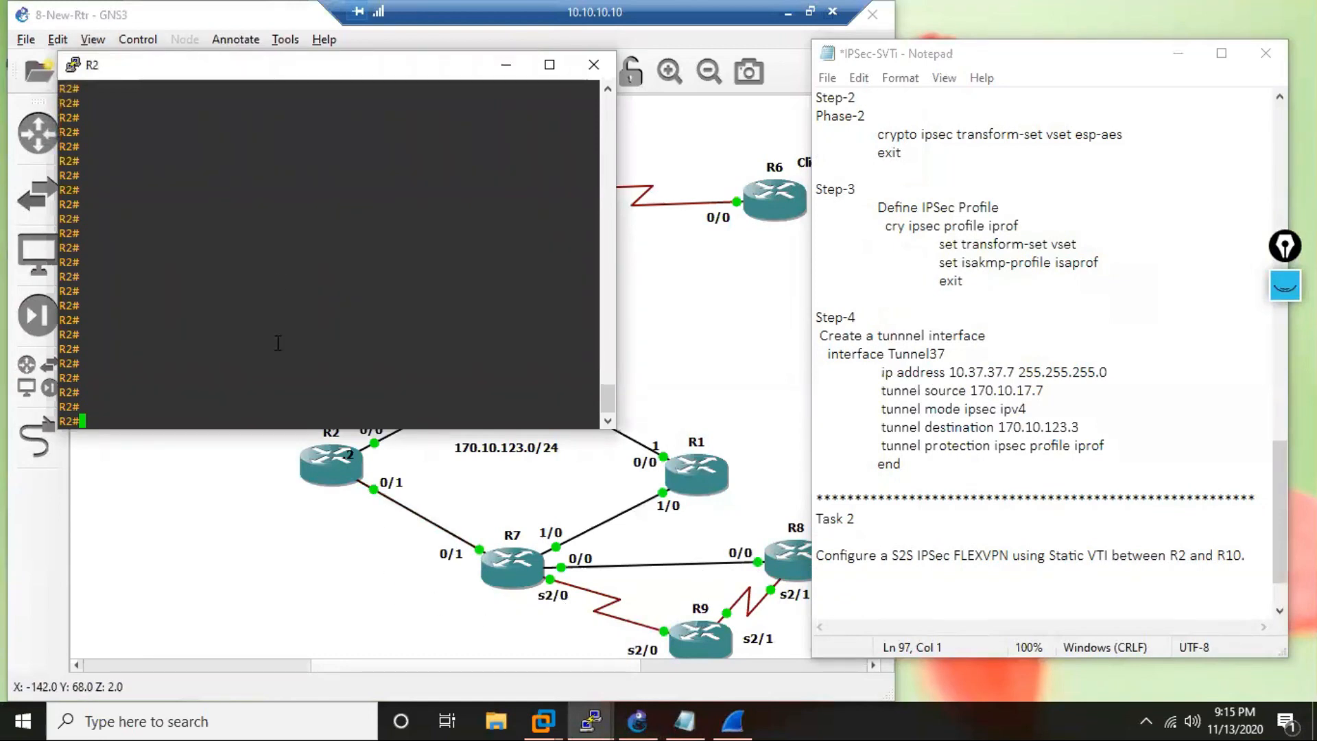
text(c)
key(Return)
text(cry ik)
key(Tab)
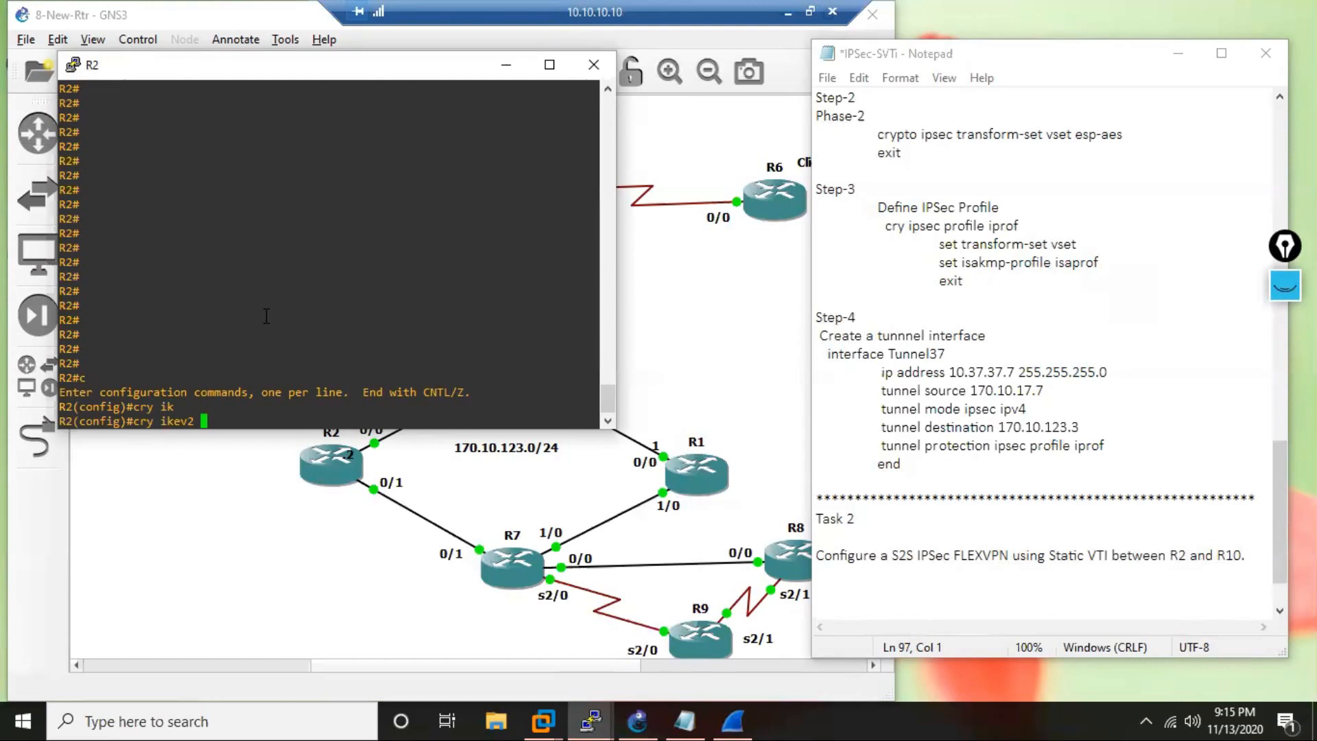
key(BackSpace)
key(BackSpace)
key(BackSpace)
key(BackSpace)
key(BackSpace)
key(BackSpace)
key(BackSpace)
key(BackSpace)
key(BackSpace)
key(BackSpace)
In the notes, add an R2 heading below the Task 2 description, followed by Step-1, Phase-1 and an indented Step-1.
click(941, 594)
text(R2)
key(Return)
text(Step)
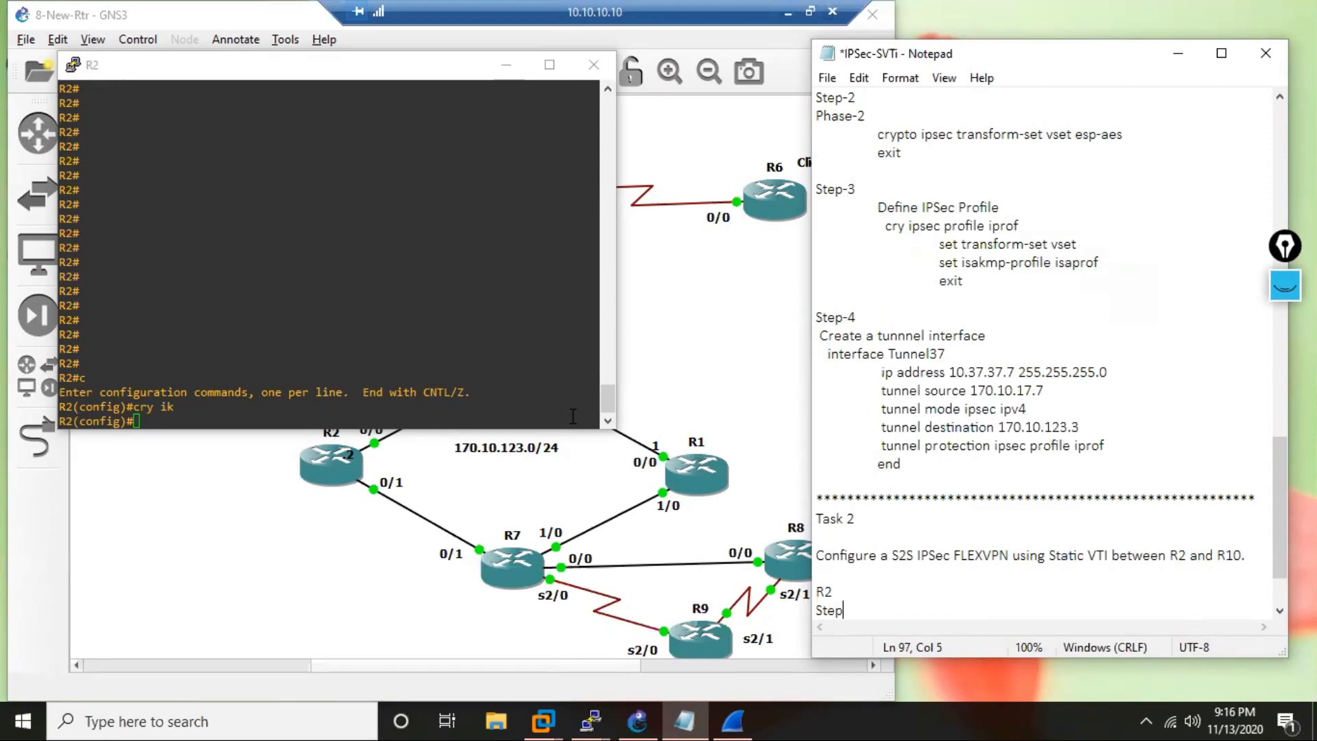
text(-1)
key(Return)
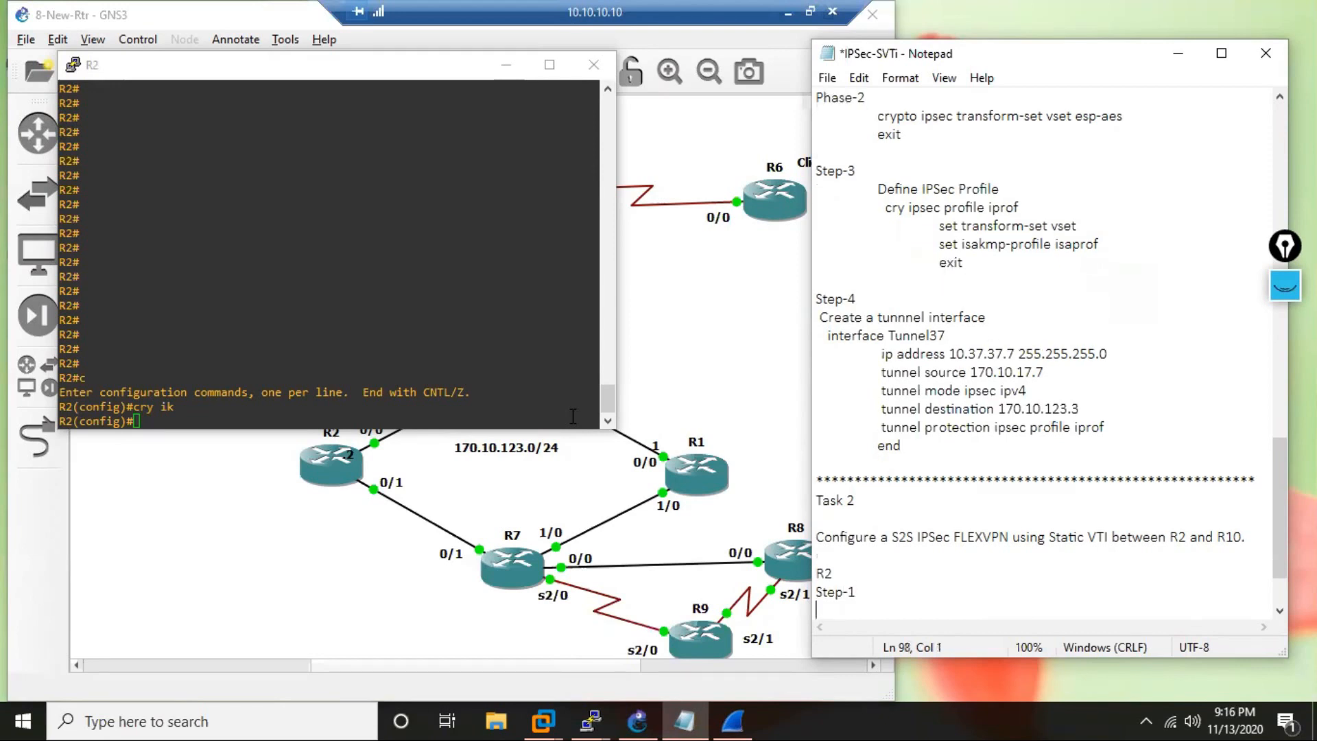
text(Phase-1)
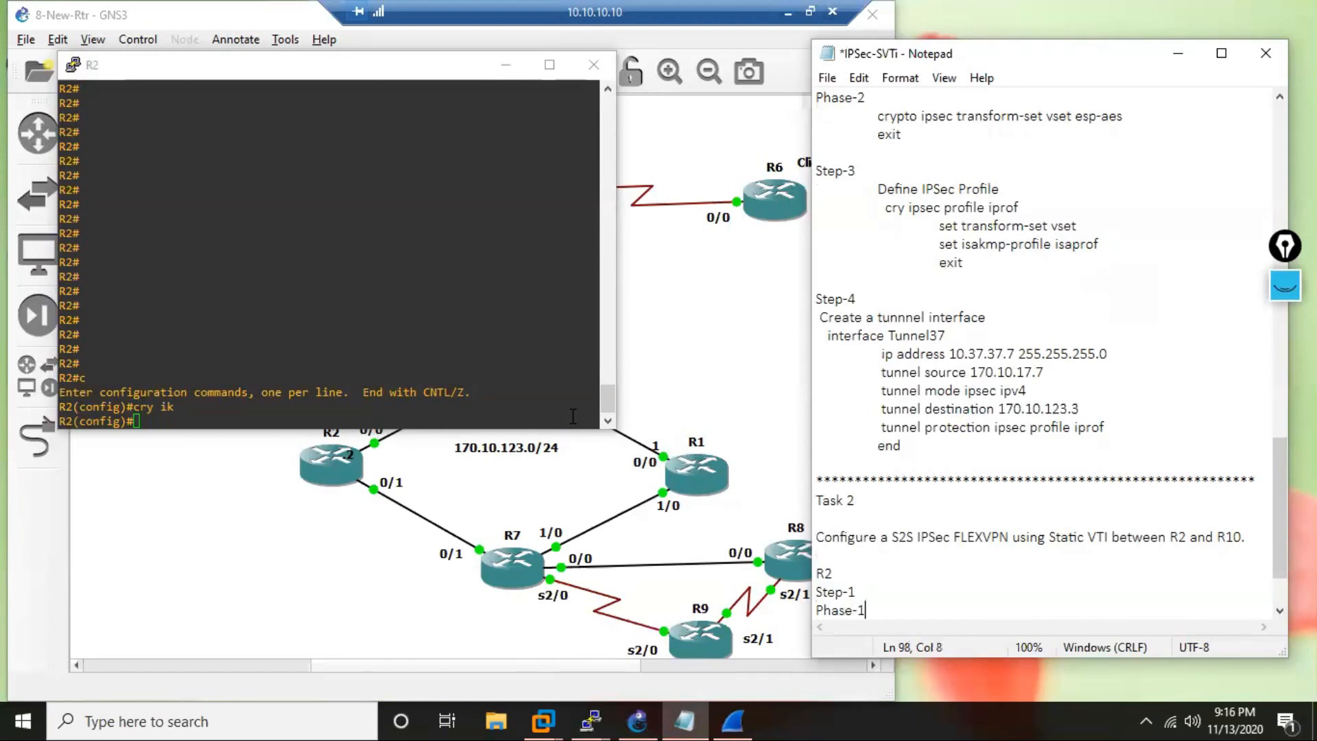
key(Return)
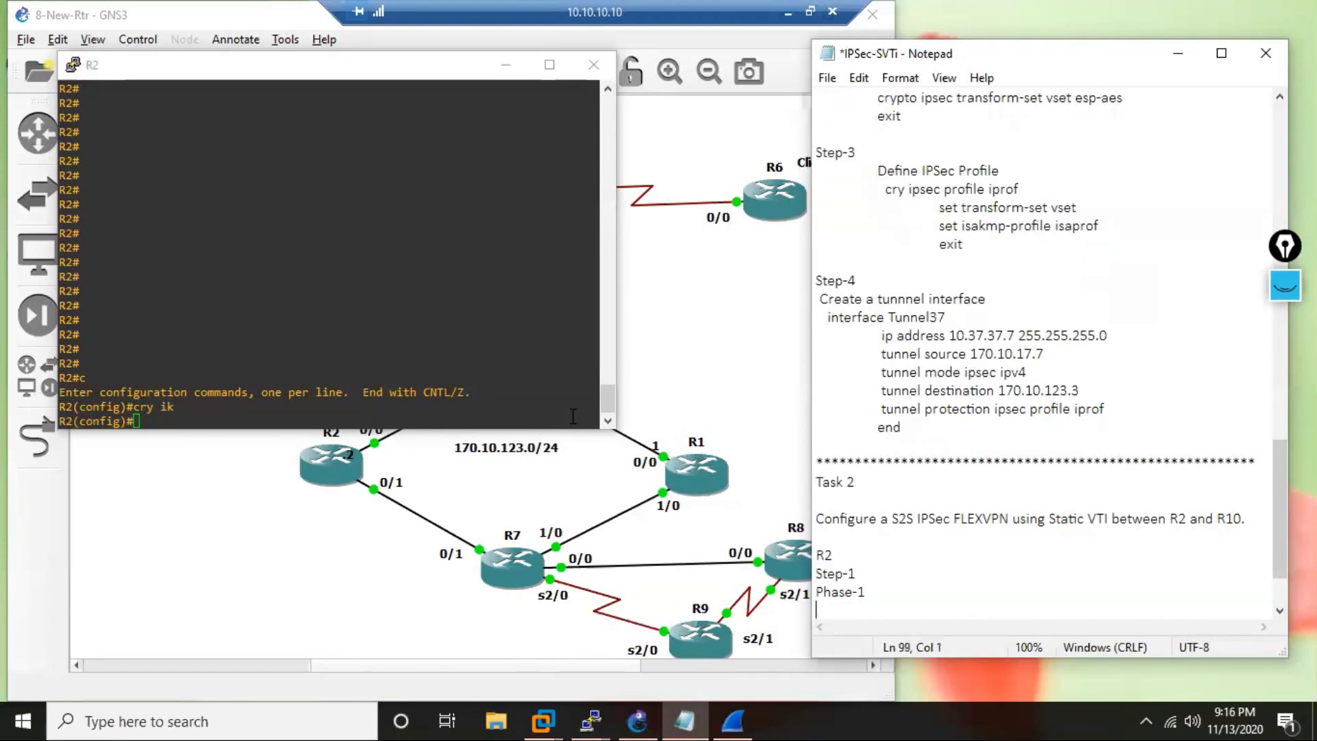
text(Step-1)
key(Return)
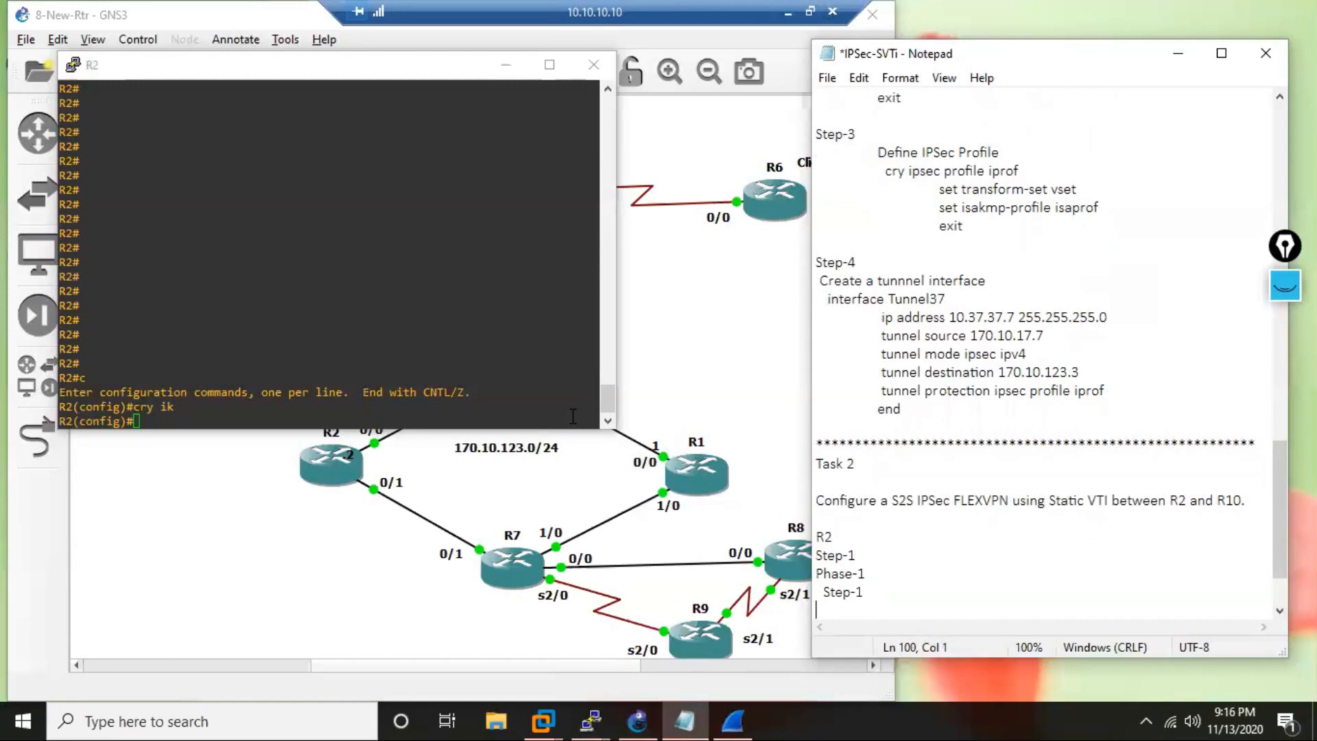
Add the indented description "Define an IKEv2 proposal" under the Phase-1 Step-1 heading.
key(Tab)
text(define an IKEv2 pr)
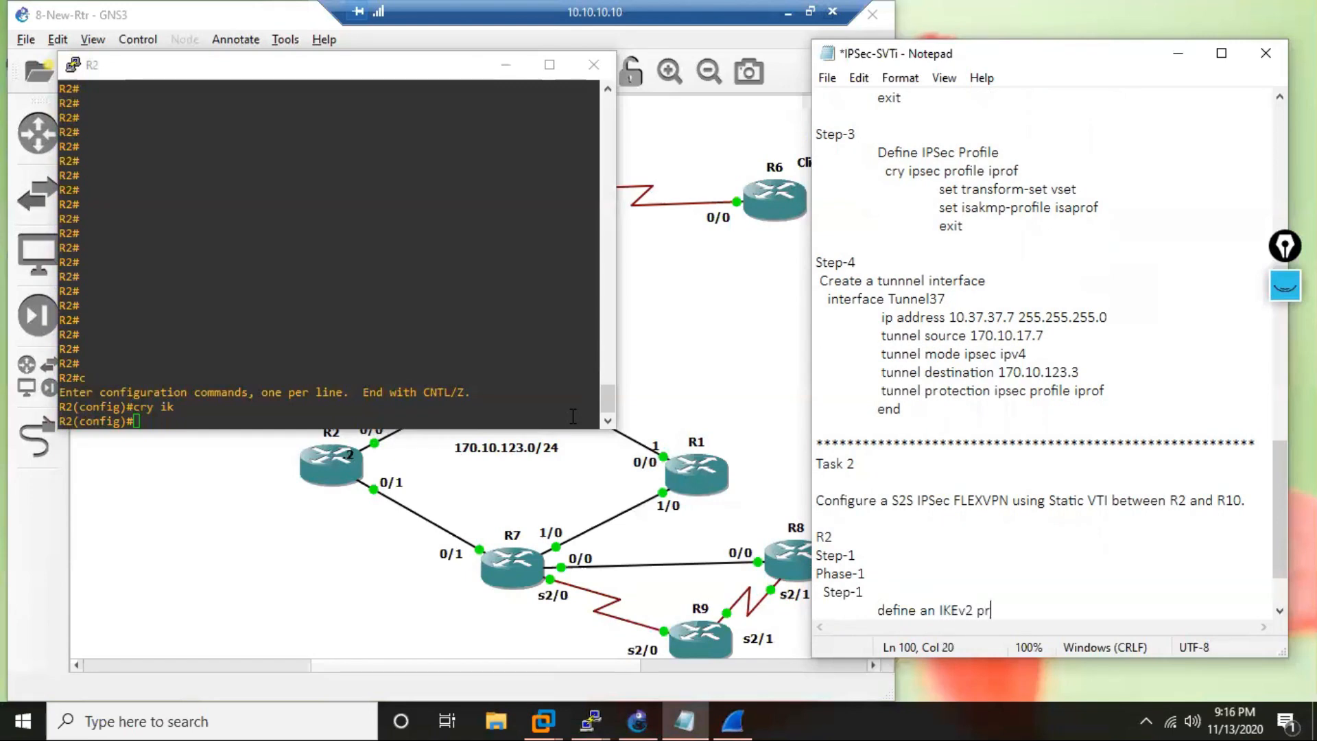
text(oposal)
key(Home)
key(Right)
key(Delete)
text(D)
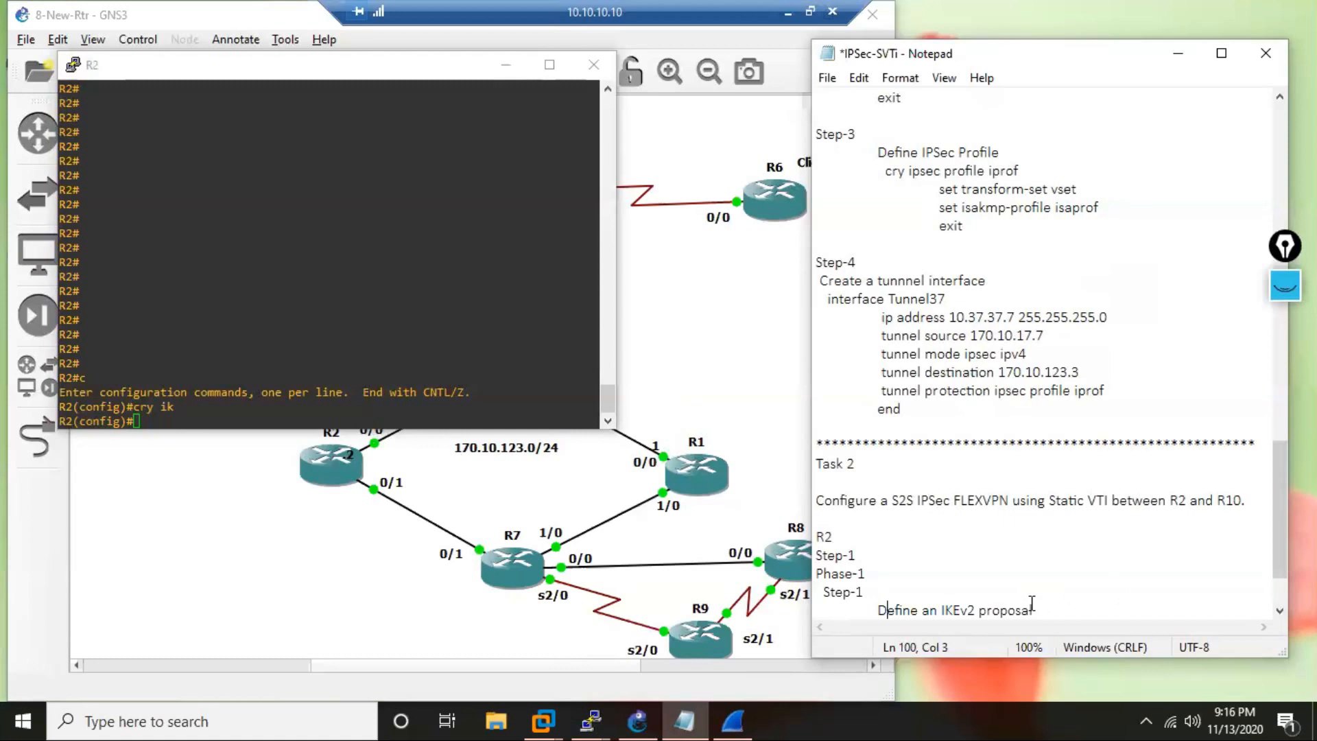
Add the command "cry ikev2 proposal iprop" below the IKEv2 proposal description in the notes.
click(1038, 610)
key(Return)
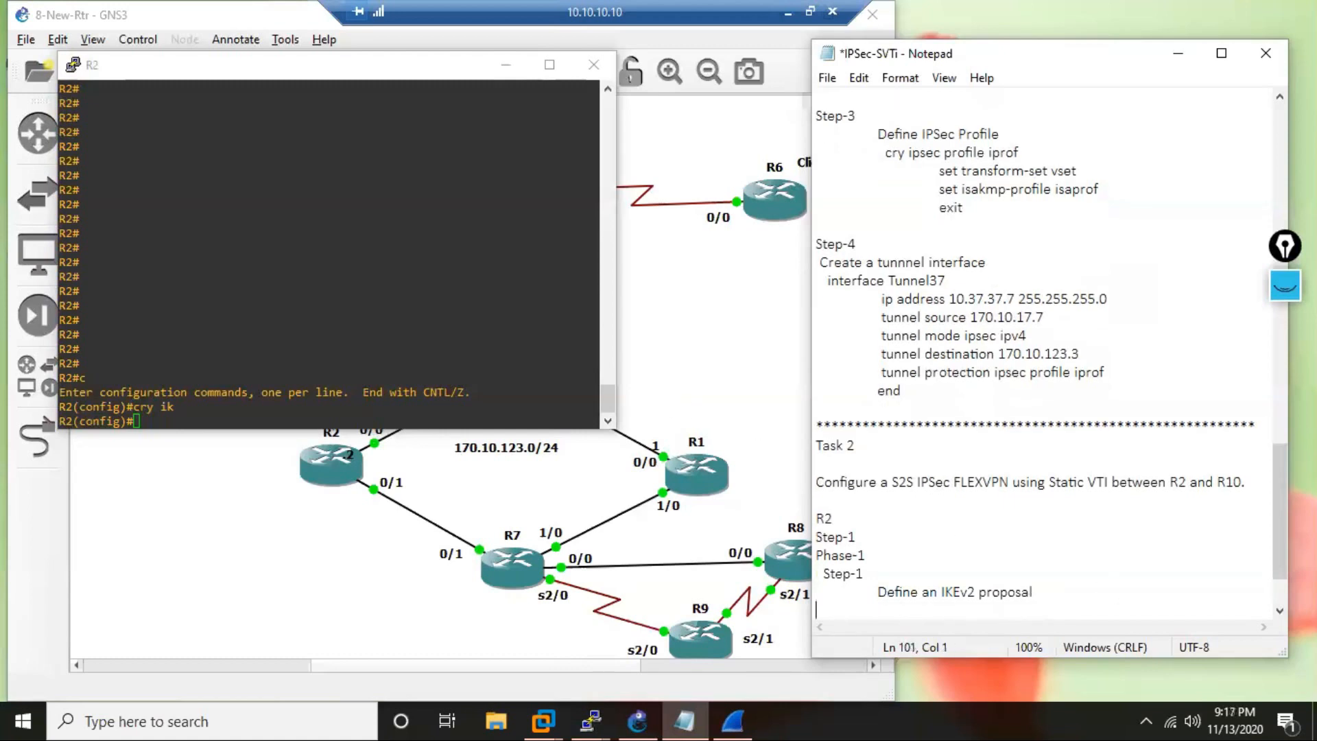
key(Tab)
text(cry ikev2 proposal)
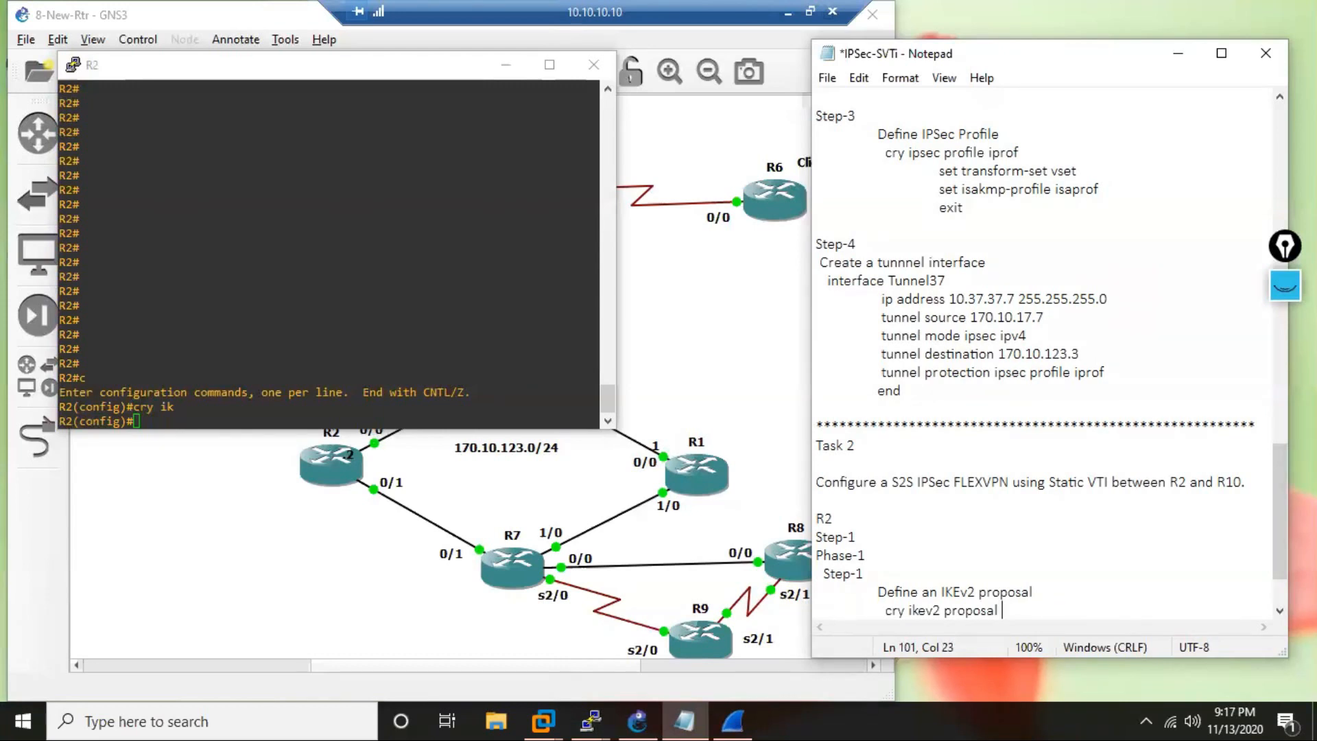
text(iprop)
Copy the IKEv2 proposal command from the notes and run it on R2.
drag(885, 610, 1037, 613)
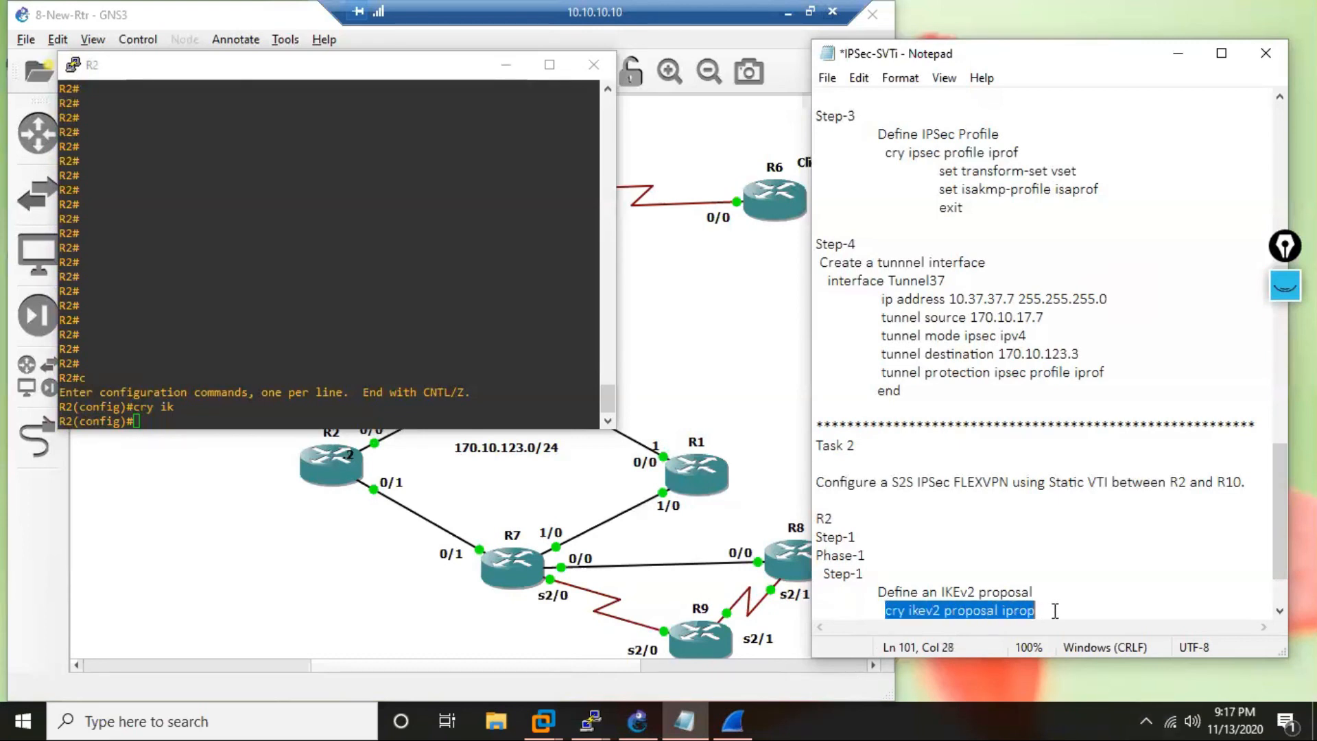
right_click(998, 612)
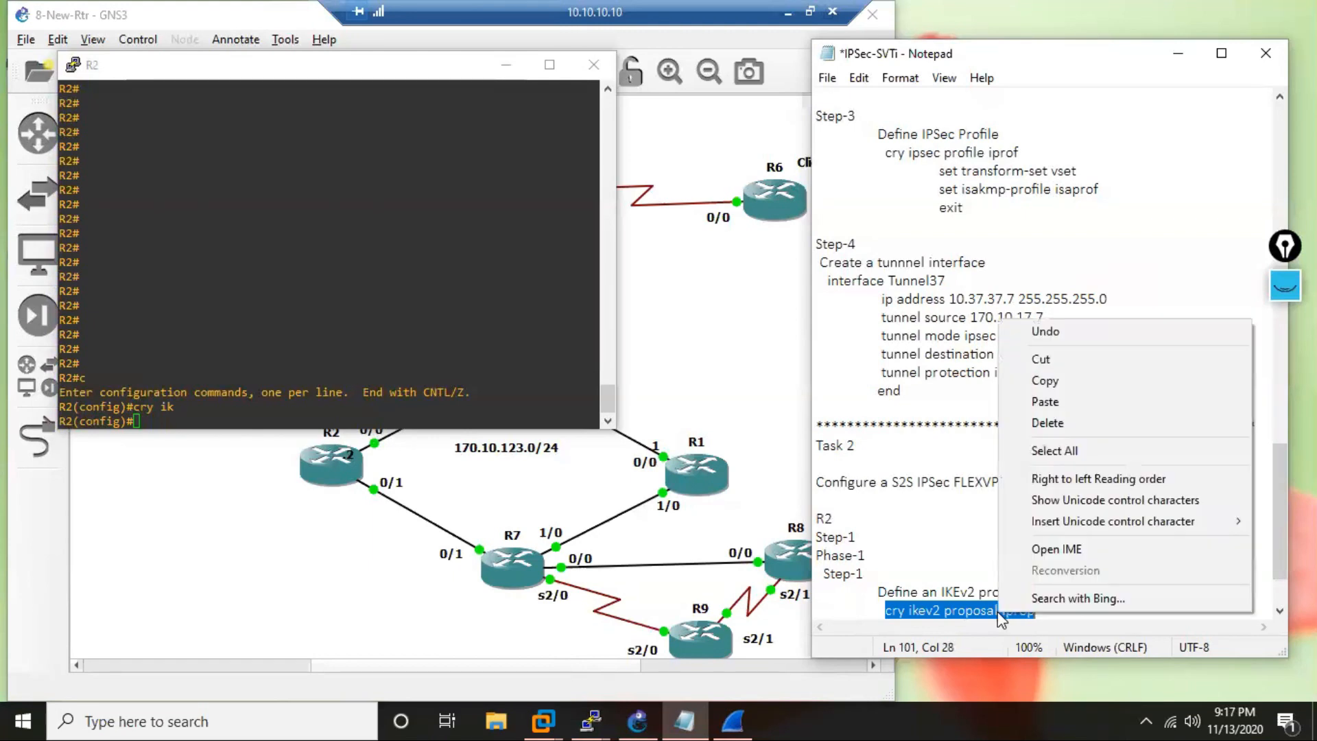
click(1045, 381)
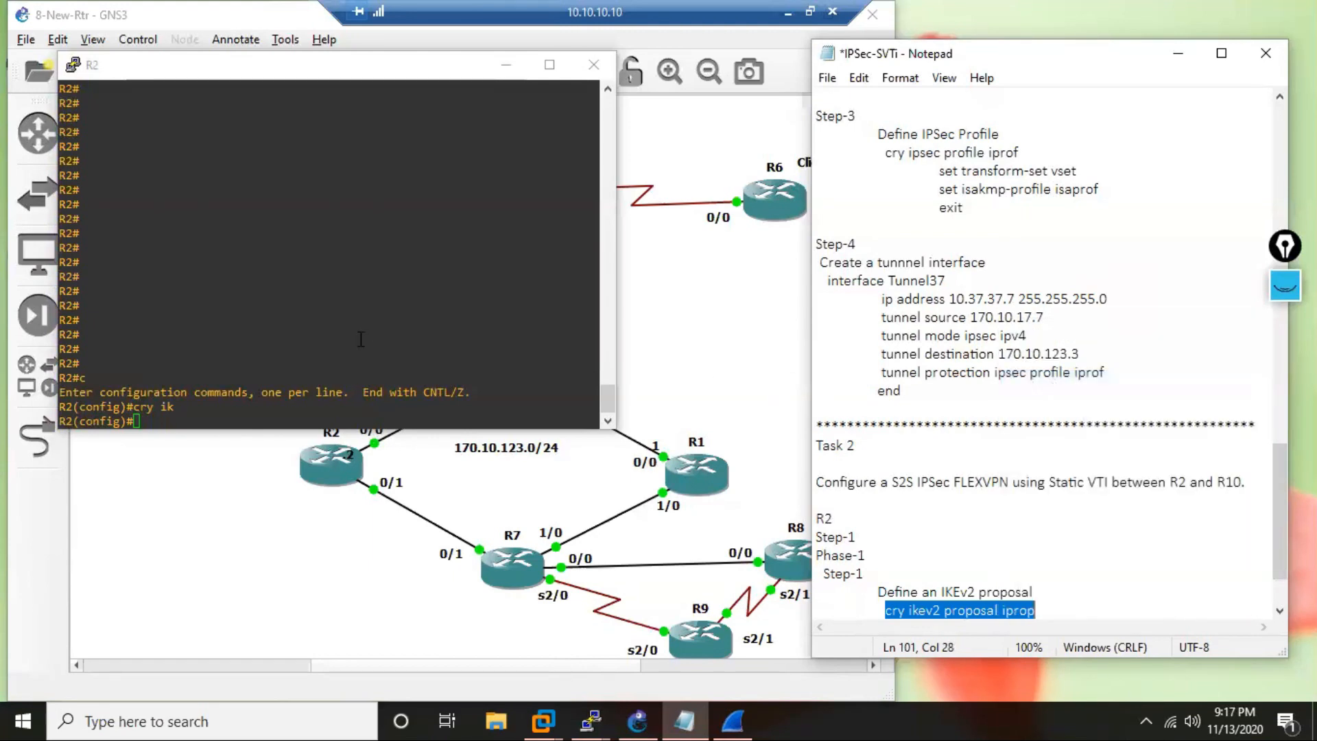
right_click(293, 318)
key(Return)
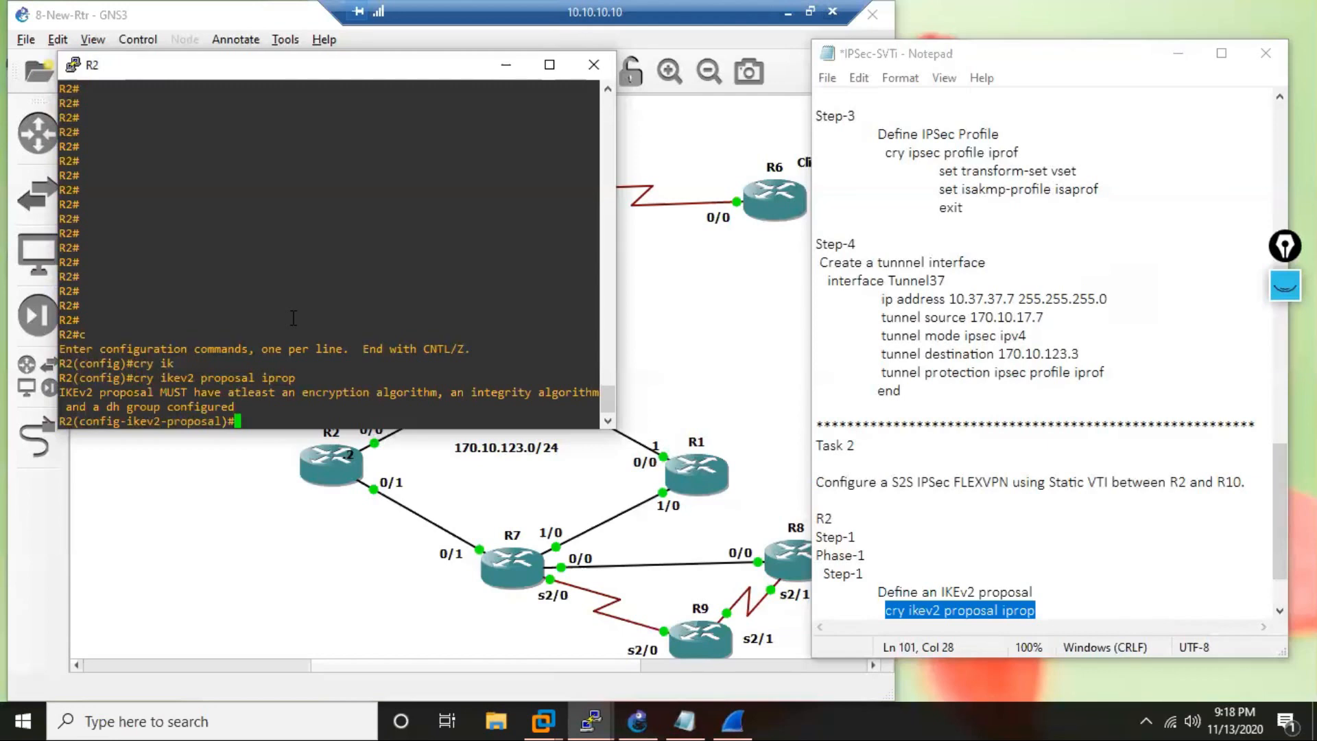
List the encryption algorithms on R2, set the proposal's encryption to aes-cbc-192, and begin the integrity command.
text(en)
key(Tab)
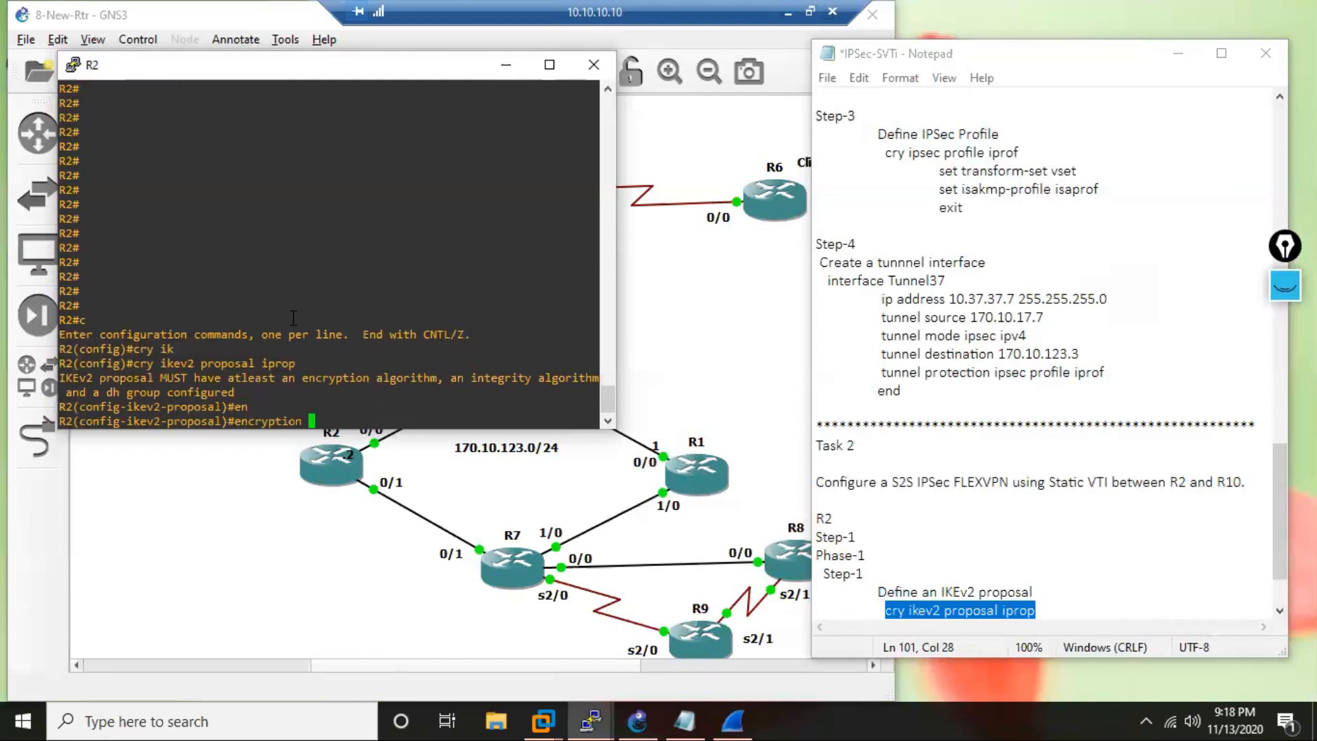
text(?)
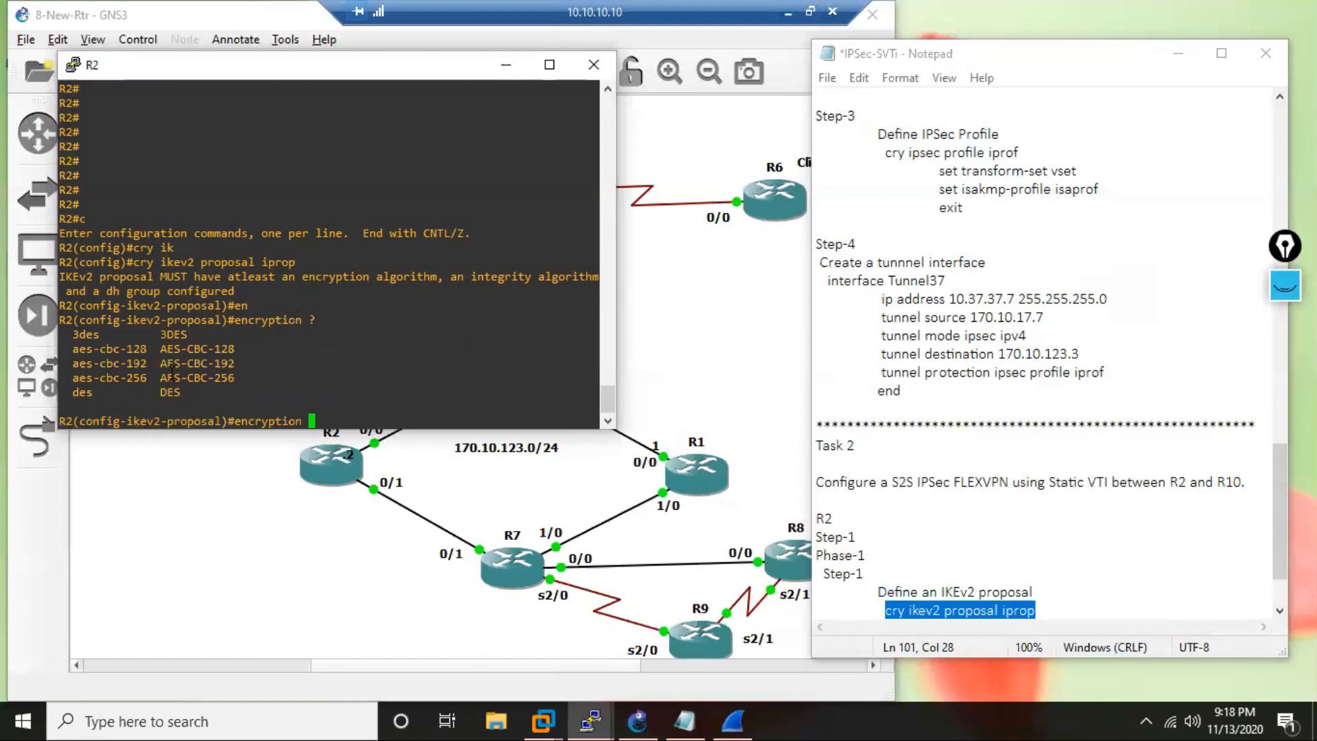
drag(159, 348, 108, 377)
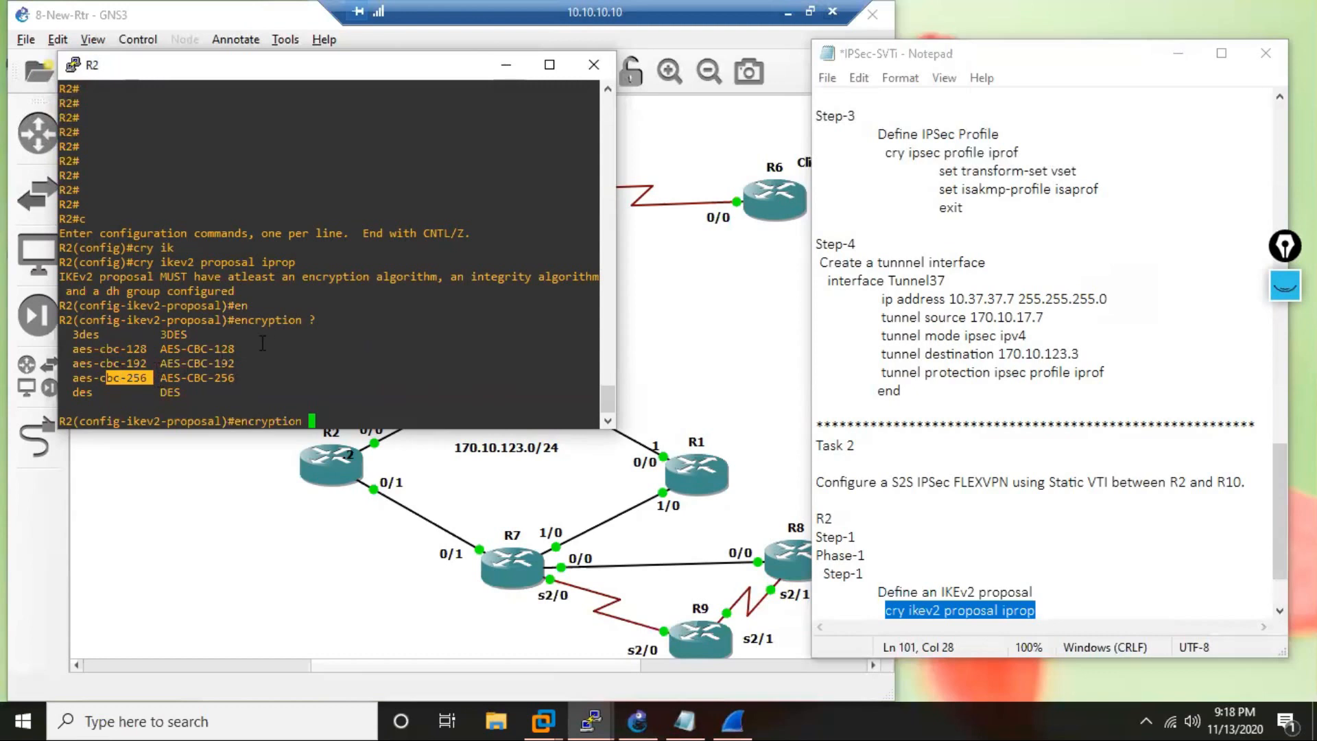
drag(234, 381, 159, 379)
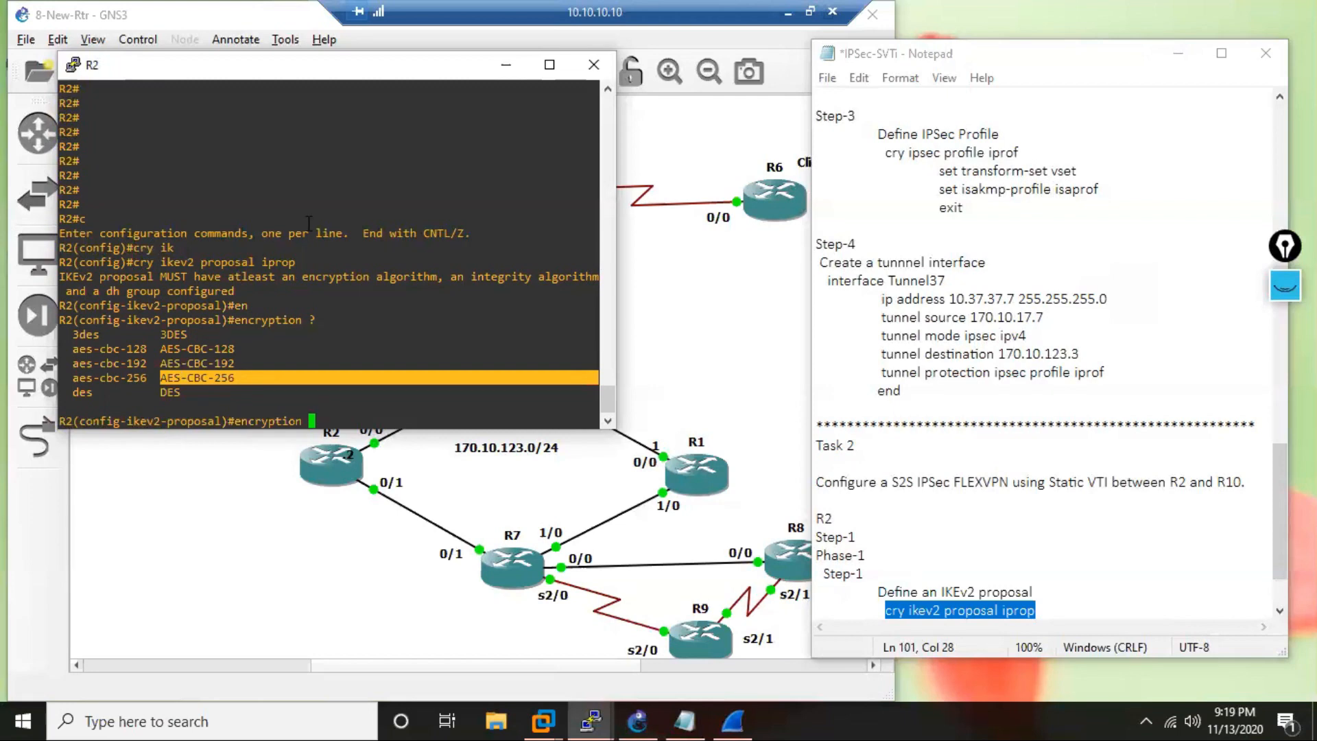
click(152, 382)
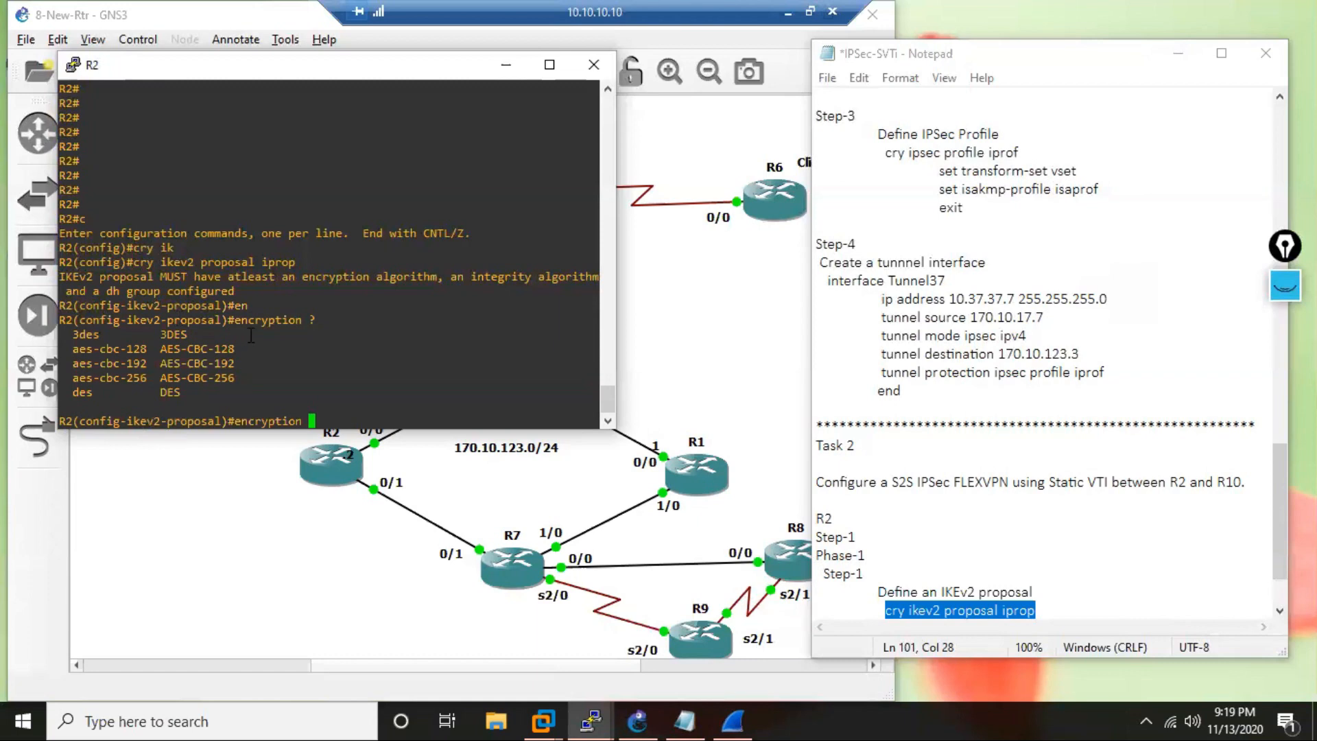
text(ae)
key(Tab)
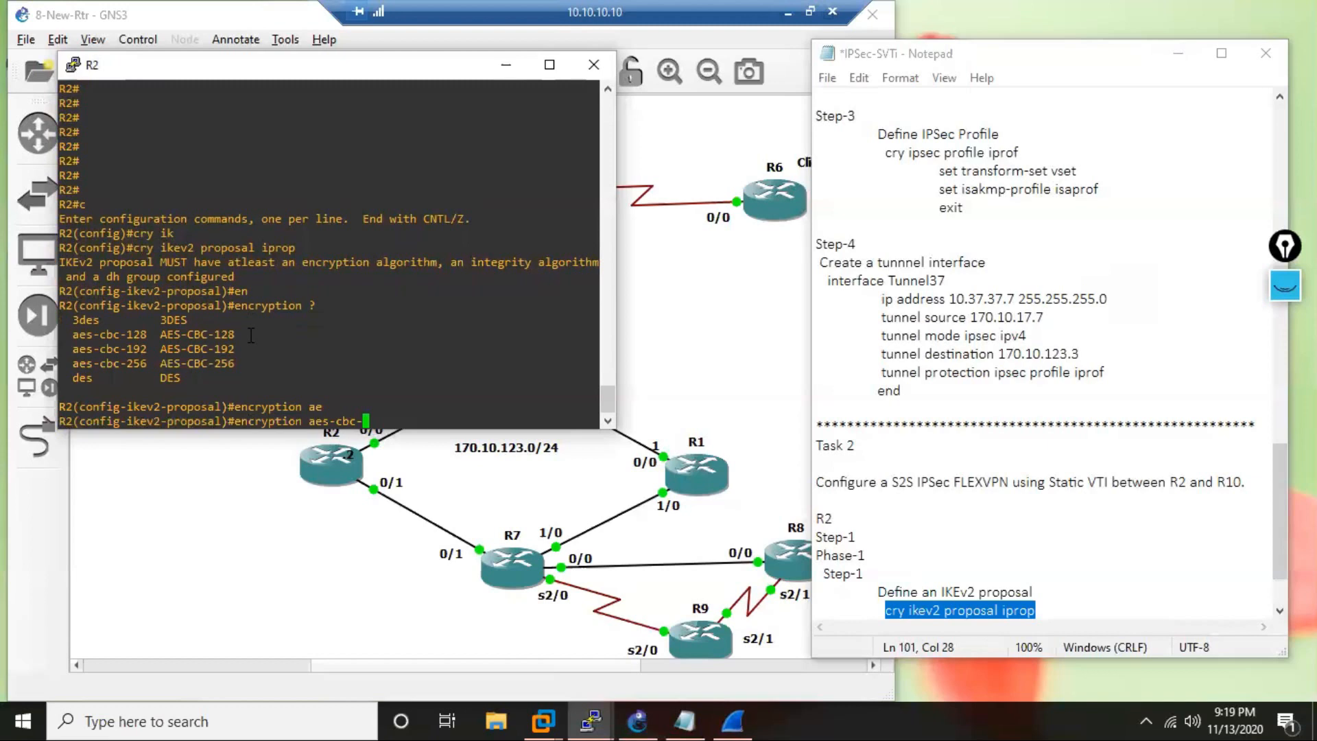
text(c)
key(Tab)
key(BackSpace)
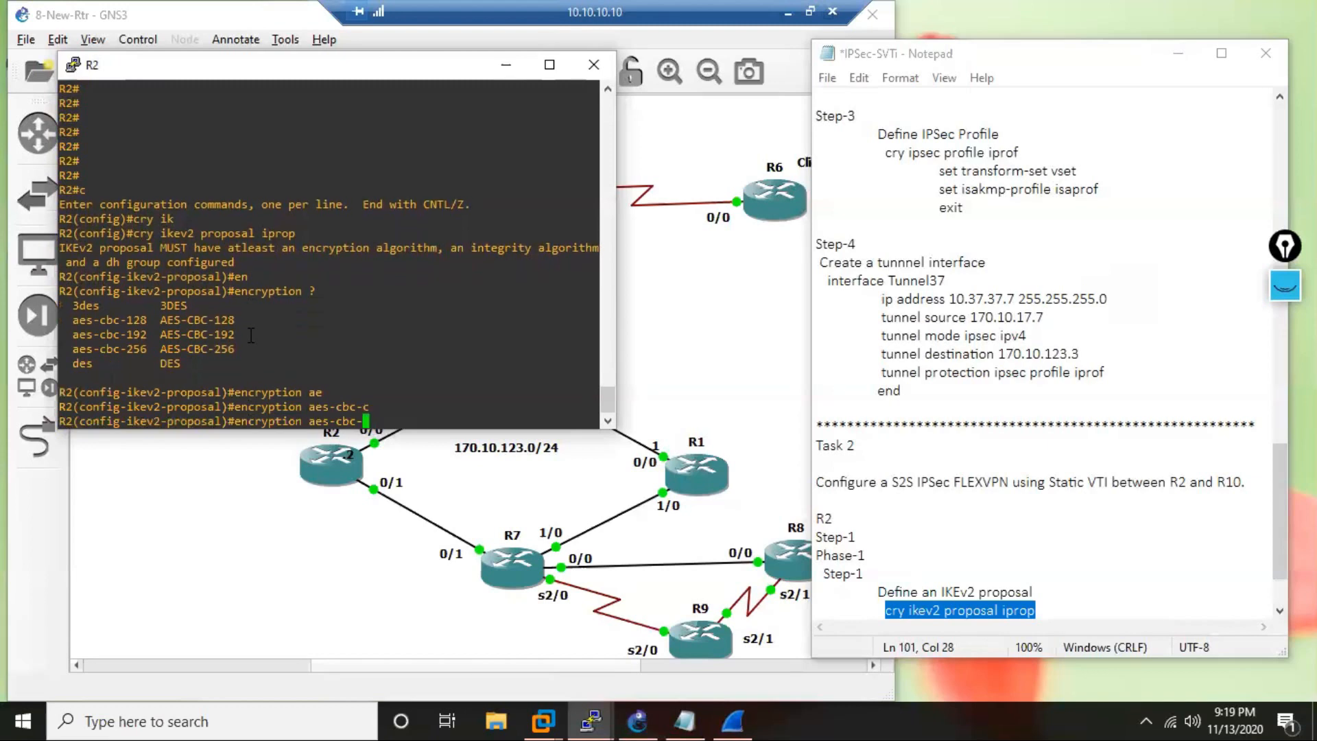
text(19)
key(Tab)
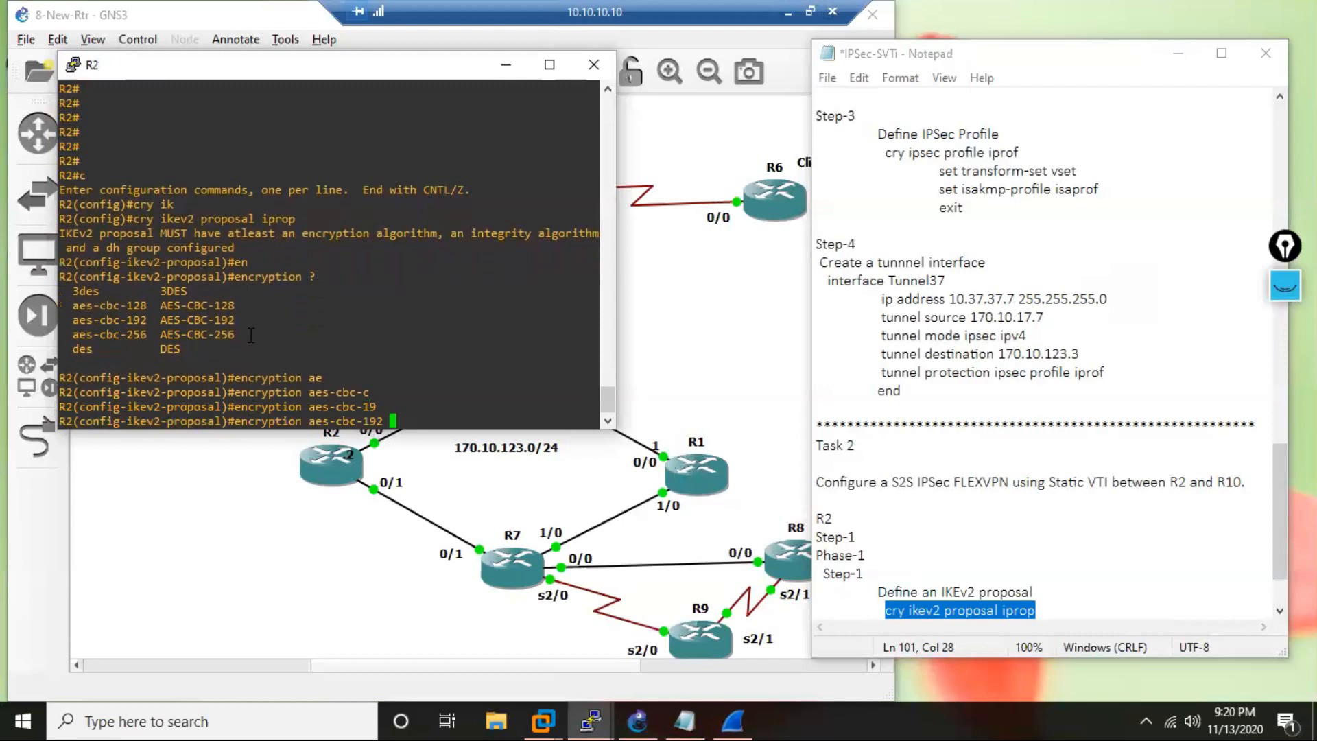
key(Return)
key(Return)
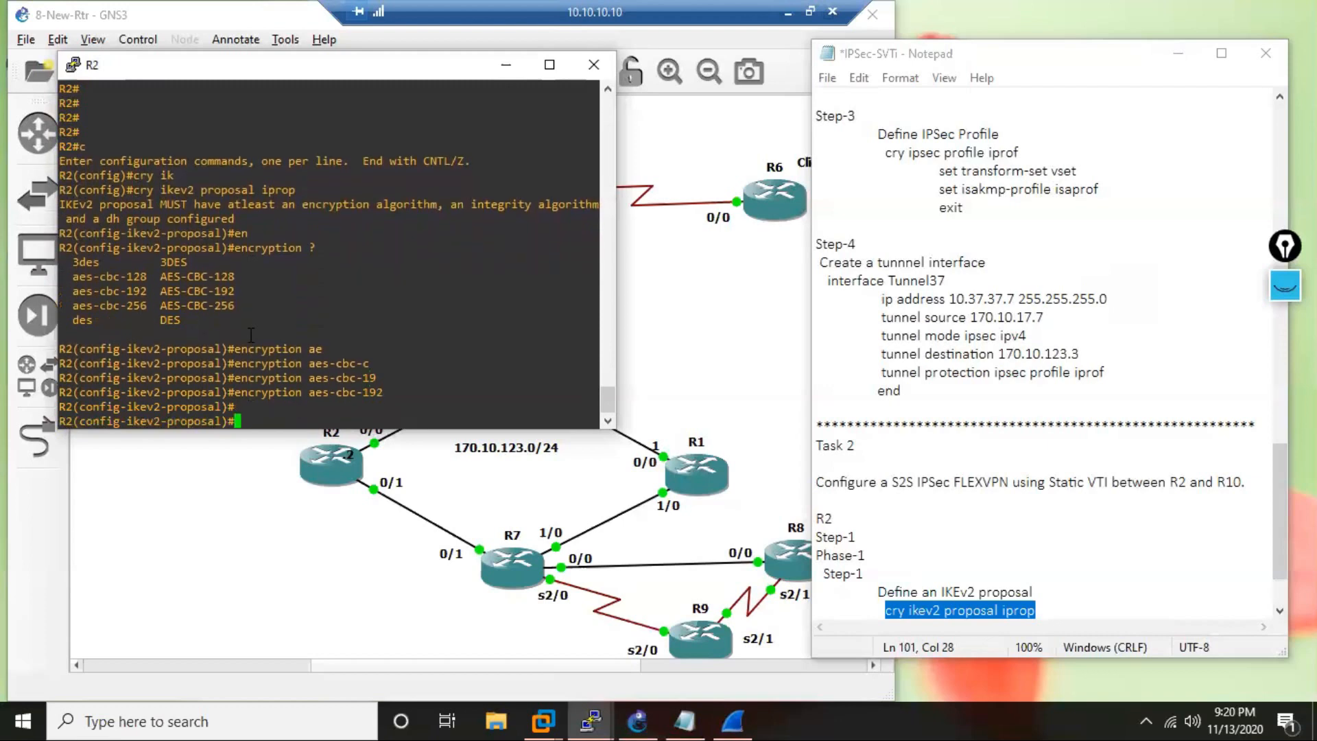
text(in)
key(Tab)
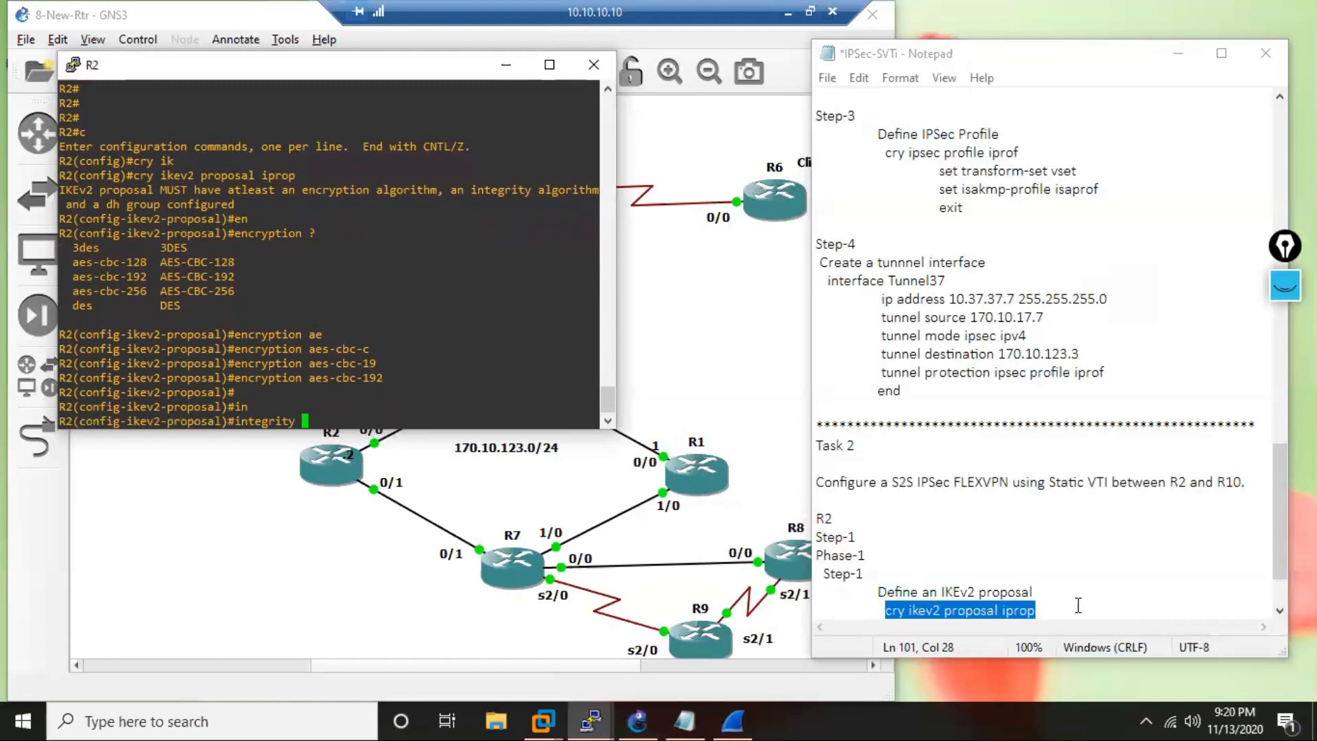
Add "enc aes-cbc-192" and a line starting with "integrity" beneath the proposal command in the notes.
click(1052, 612)
click(1053, 612)
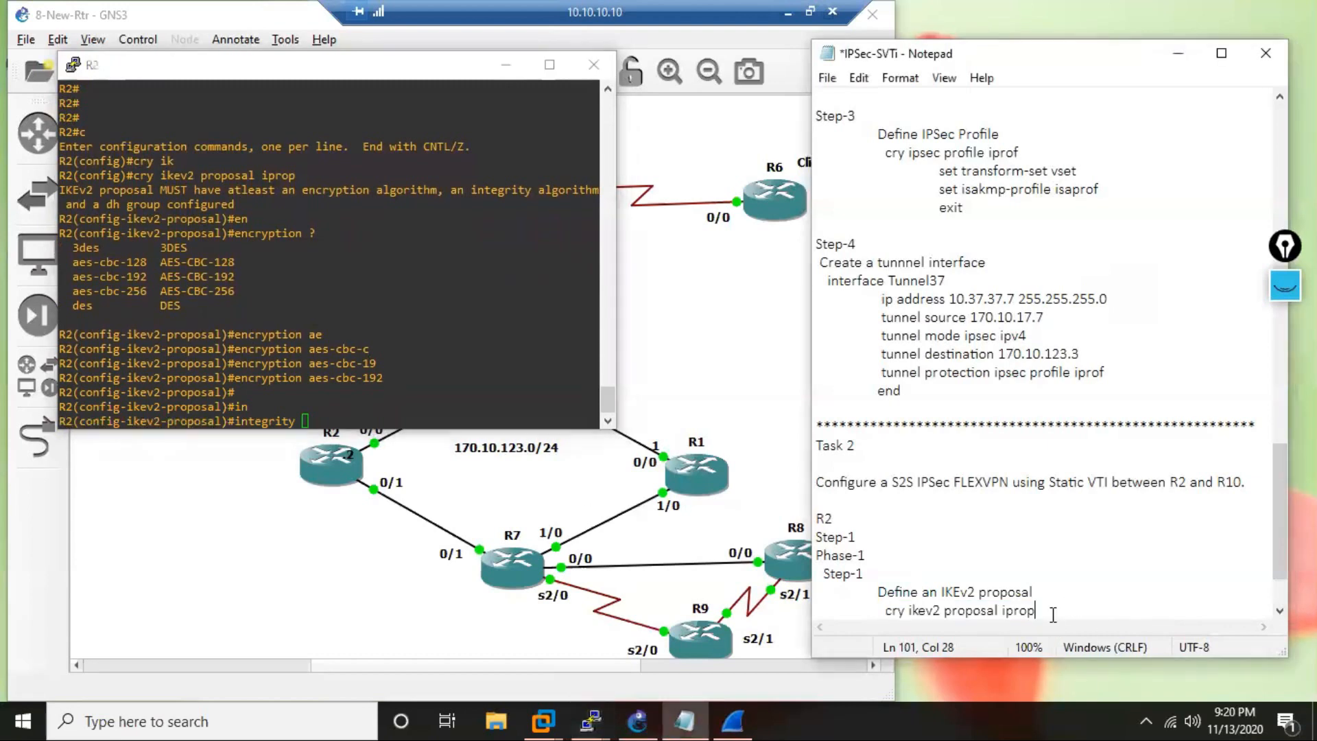
key(Return)
key(Tab)
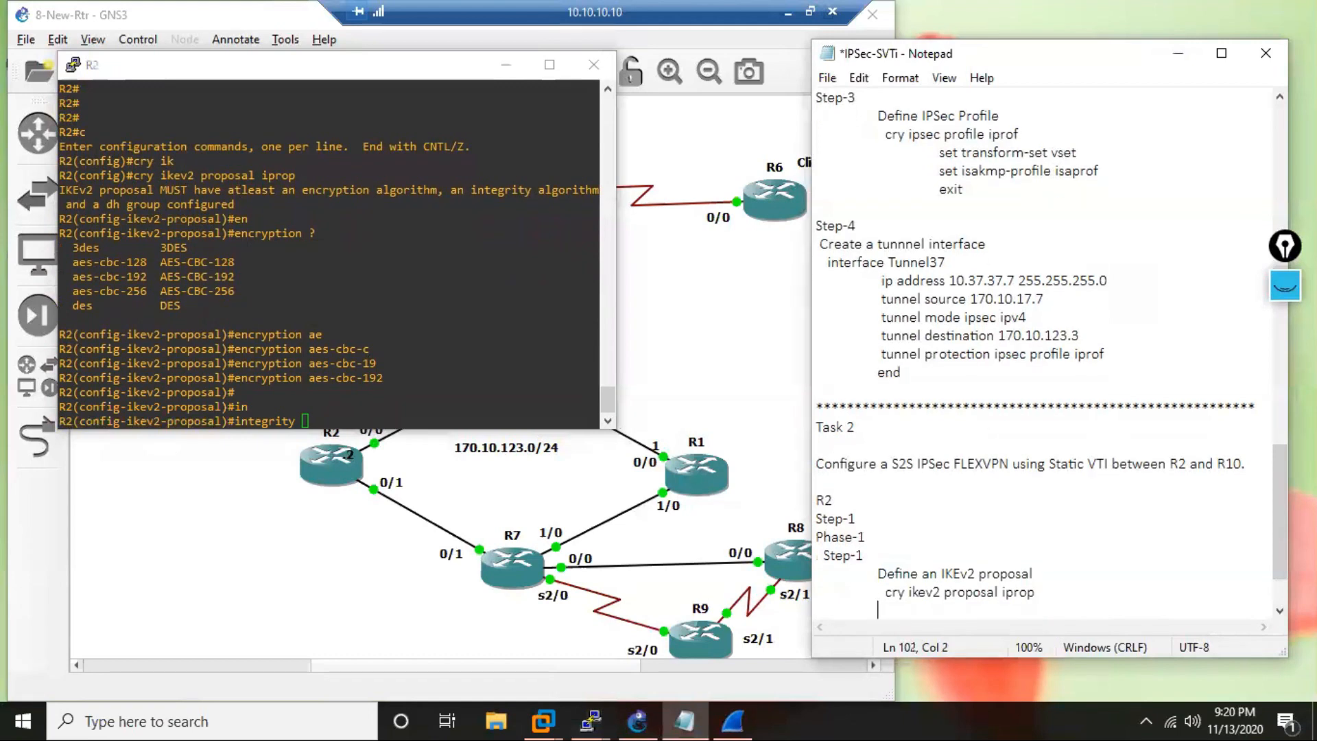
text(enc aes-cbc-191)
key(BackSpace)
text(2)
key(Return)
key(Tab)
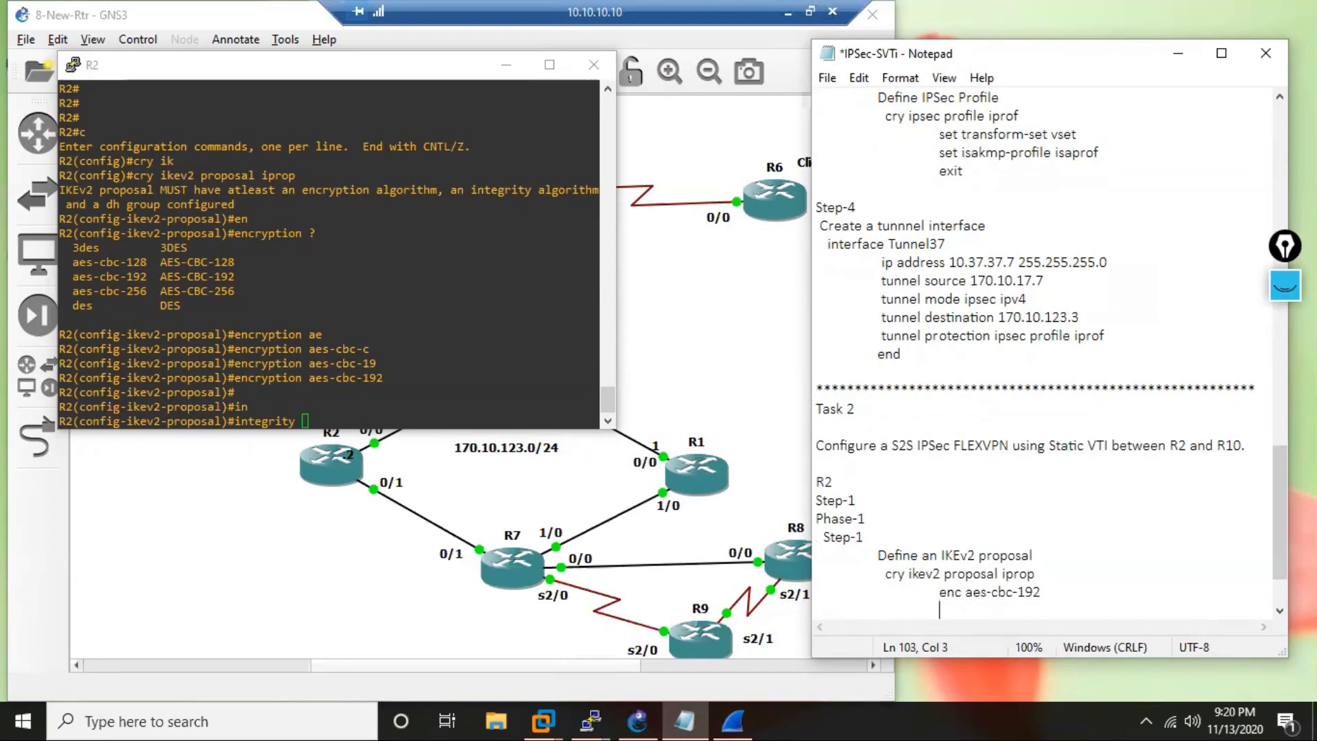
text(integrity)
List the integrity algorithms on R2 and set the proposal's integrity to sha512.
click(344, 416)
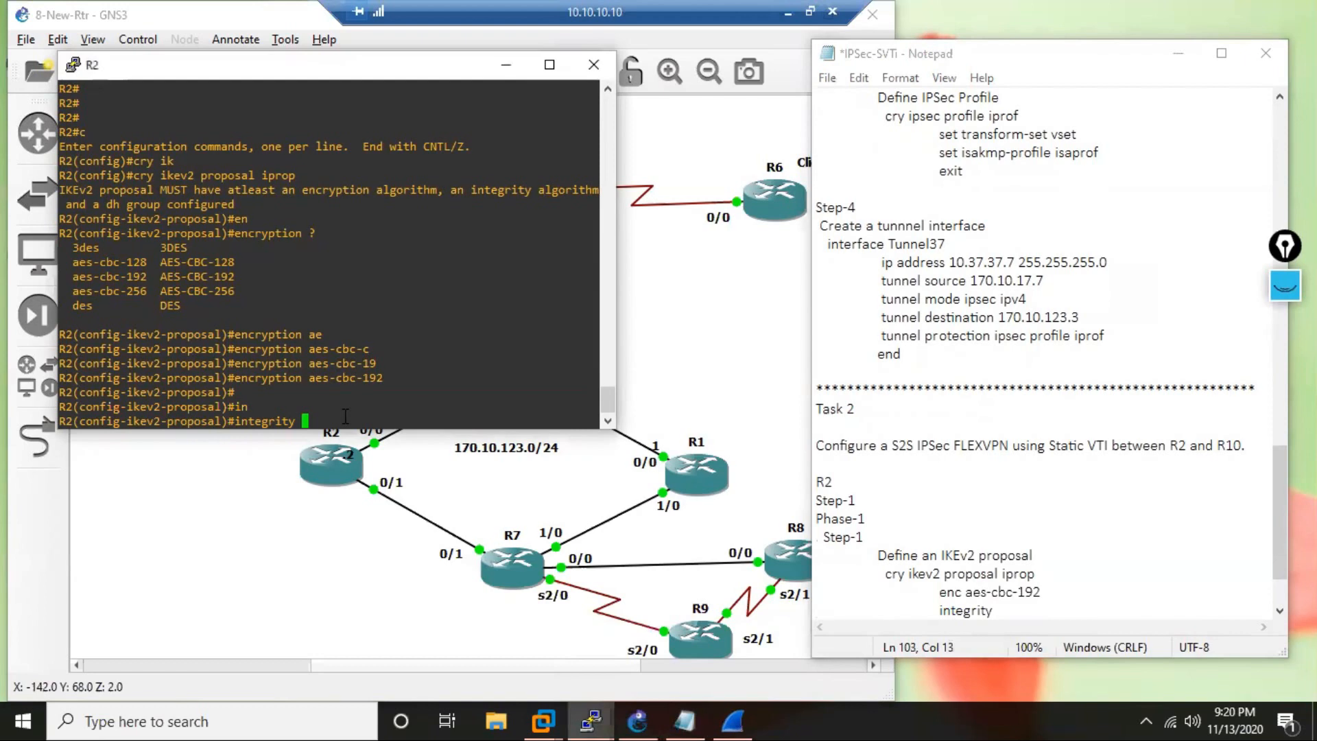
text(?)
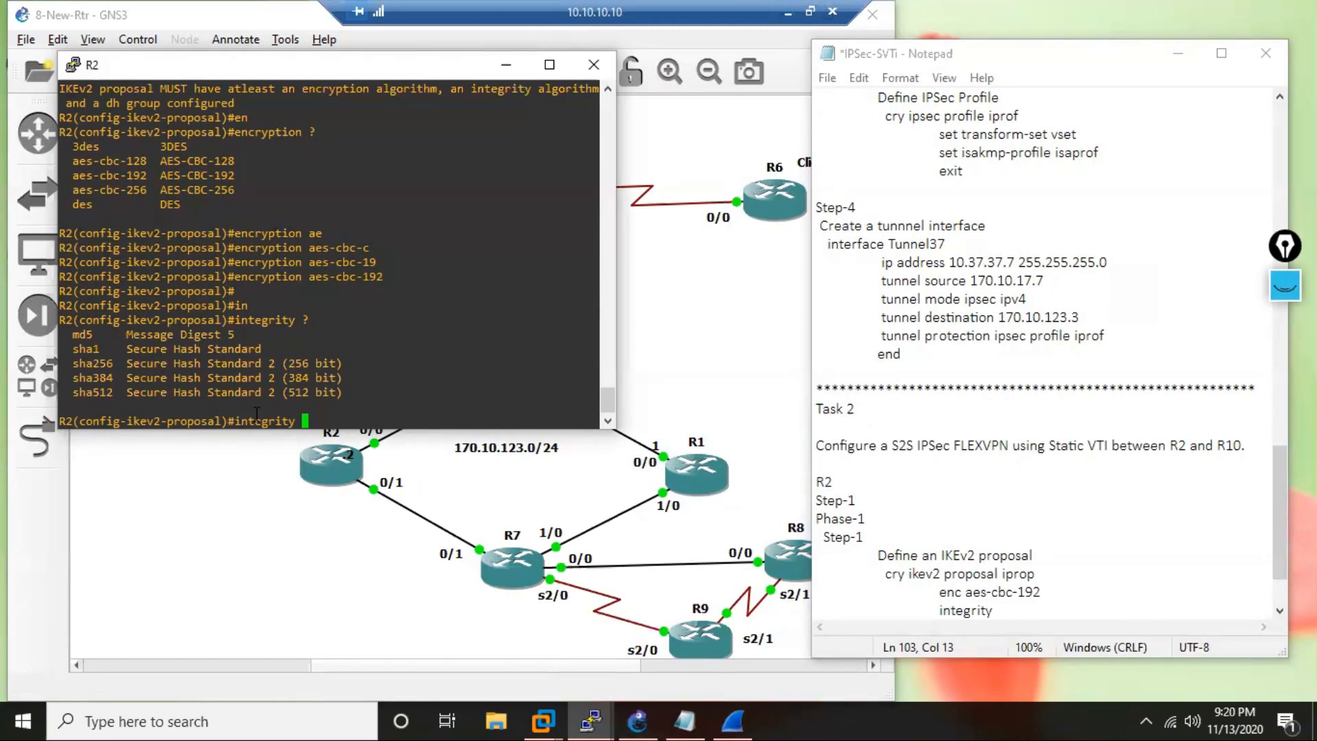
text(sha)
key(Tab)
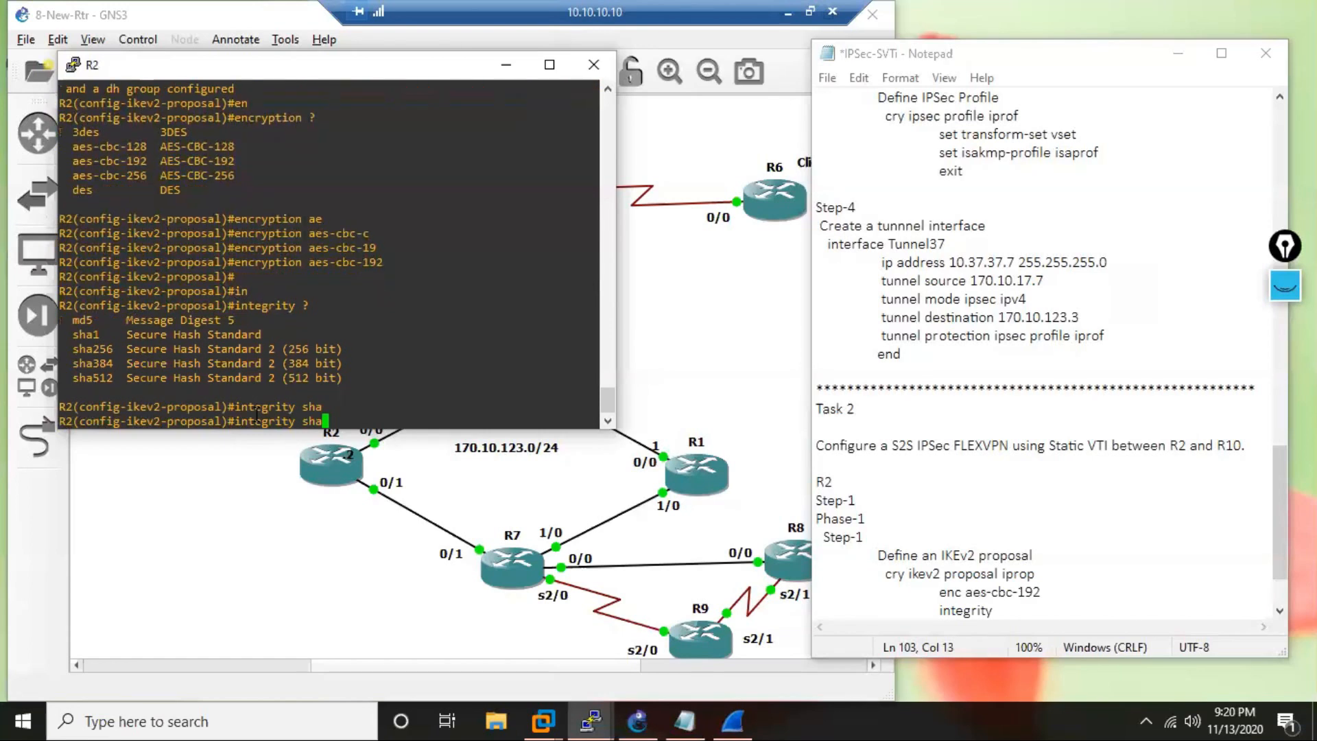
text(5)
key(Tab)
text(`)
key(BackSpace)
key(Return)
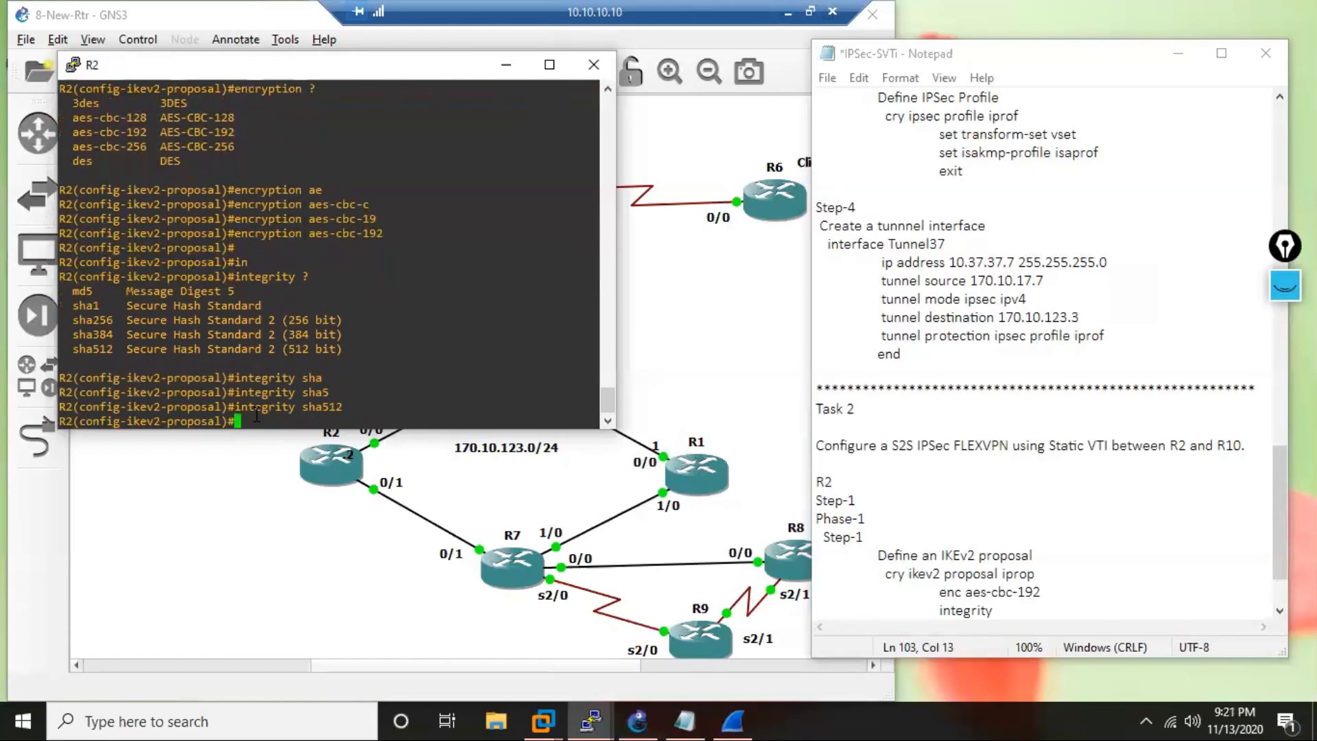
Complete the integrity line in the notes with sha512 and start a new line.
click(1028, 620)
text(sha)
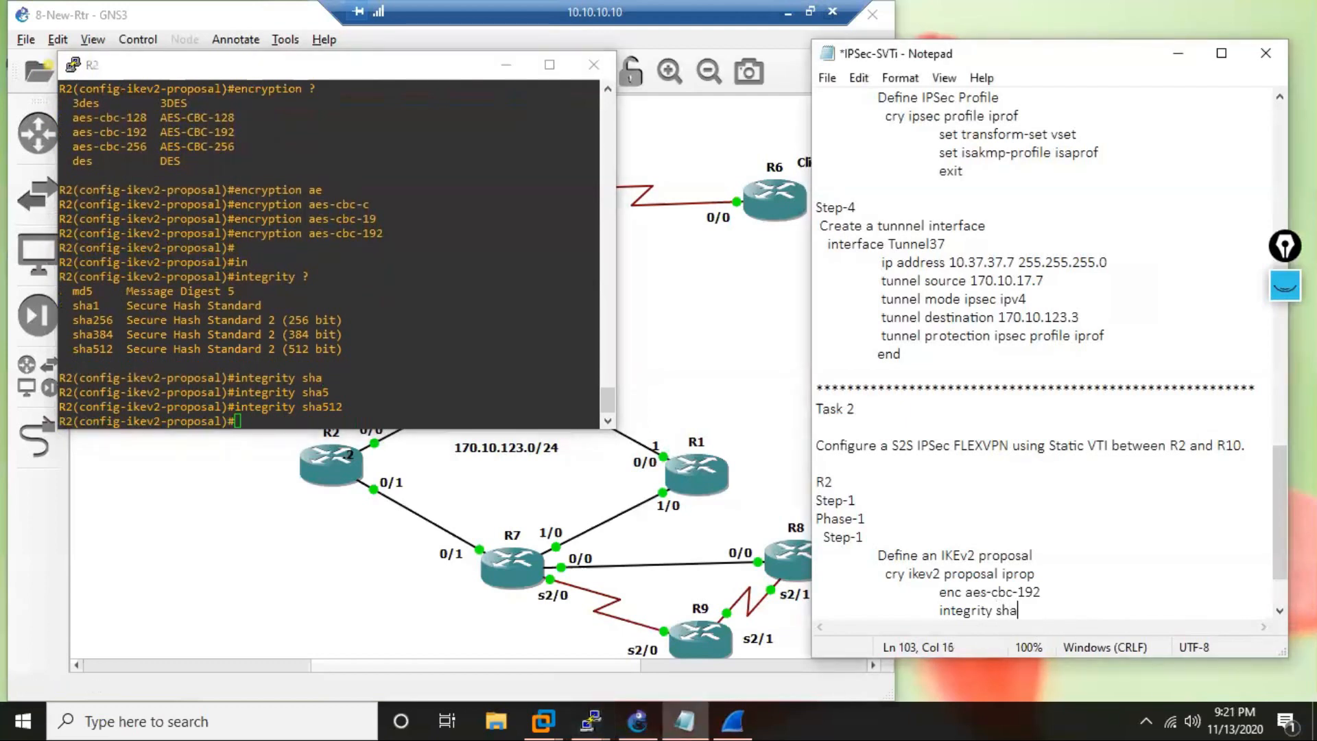
text(512)
key(Return)
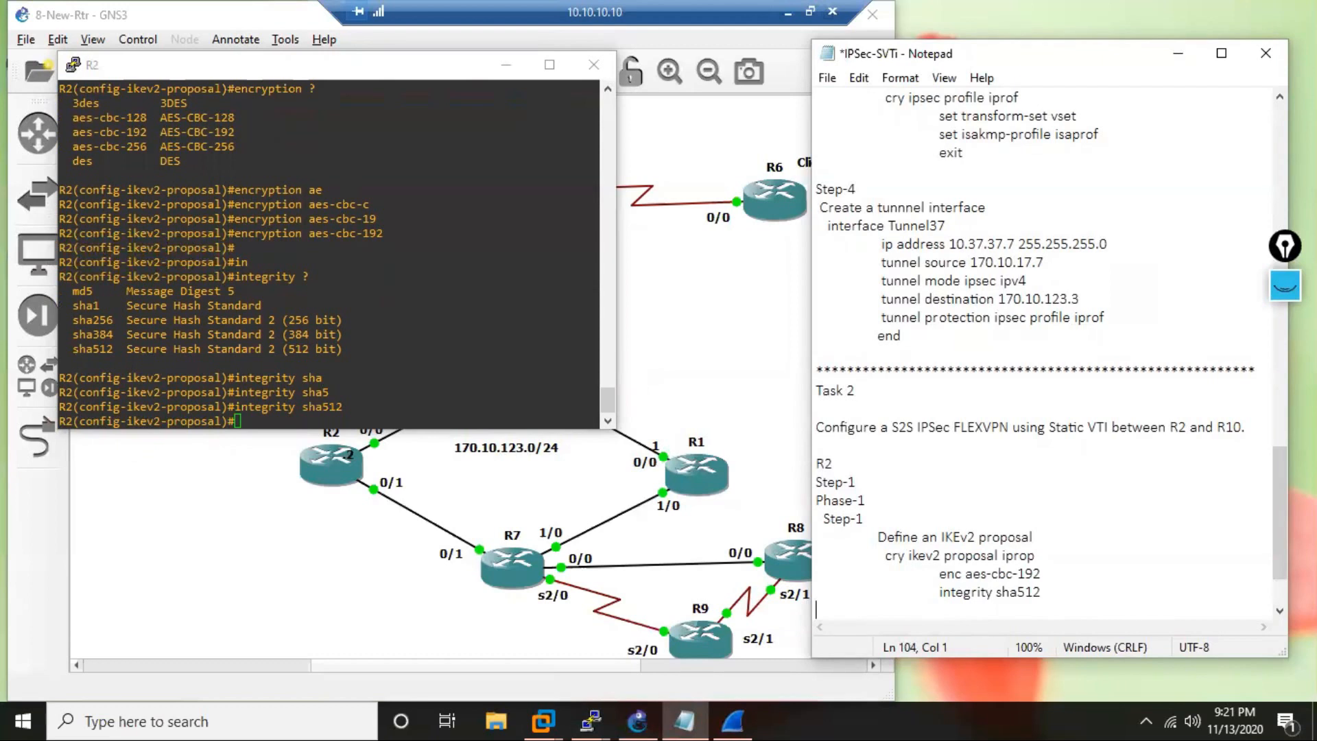
List the Diffie-Hellman groups on R2, set the IKEv2 proposal's group to 15, and exit proposal configuration.
text(gr)
key(Tab)
click(409, 339)
text(gr)
key(Tab)
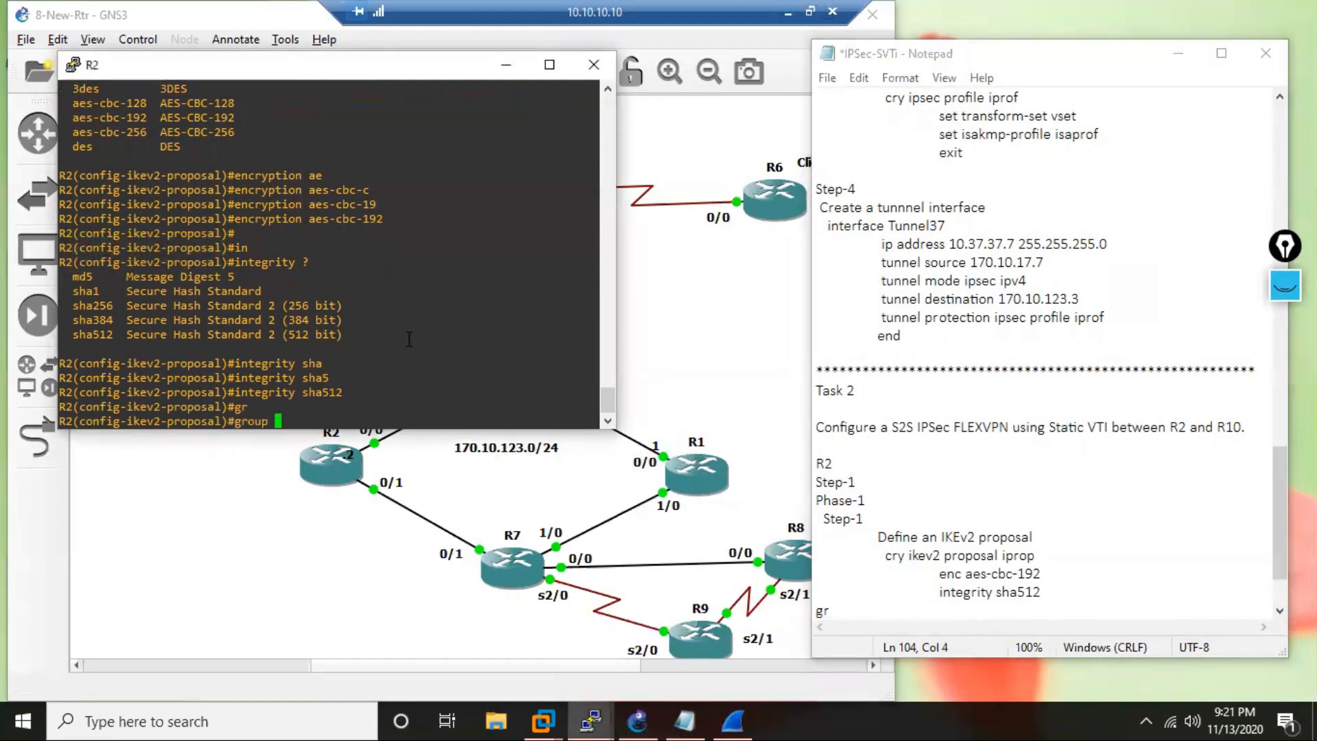
text(?)
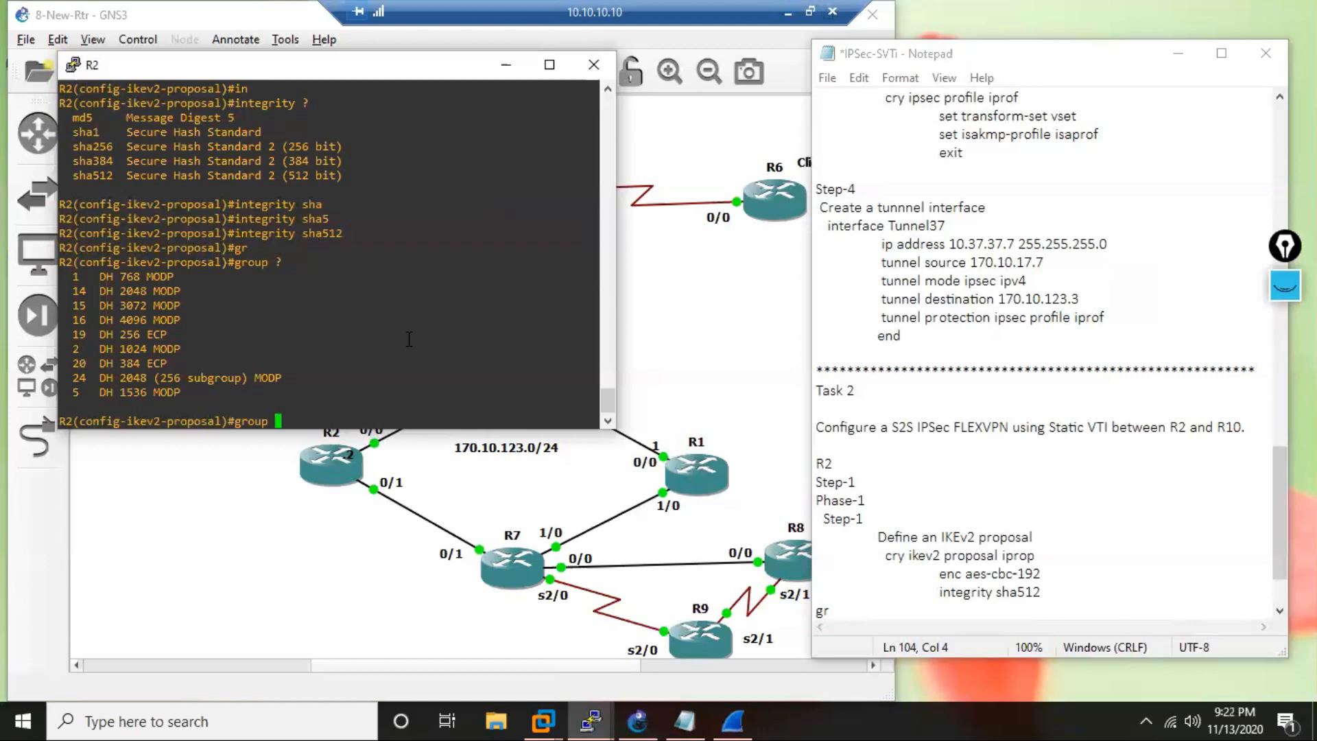
text(15)
key(Return)
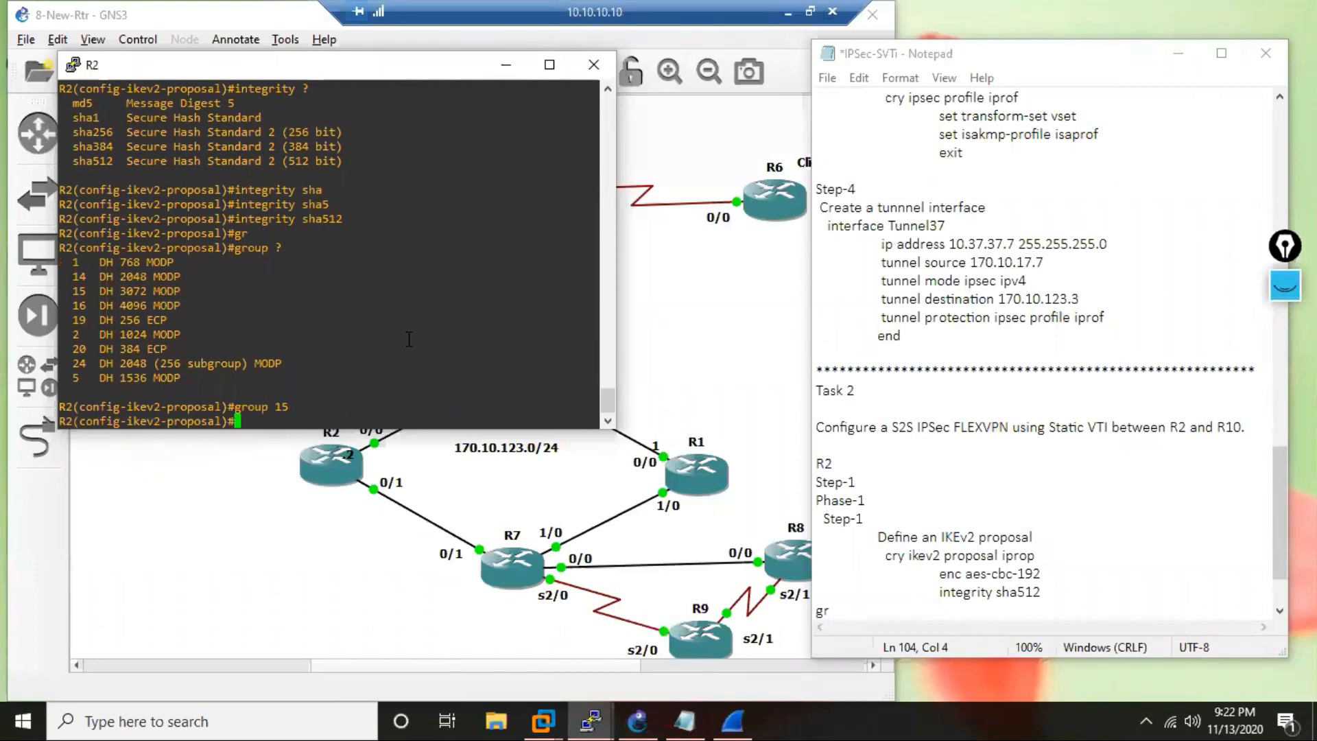
text(exit)
key(Return)
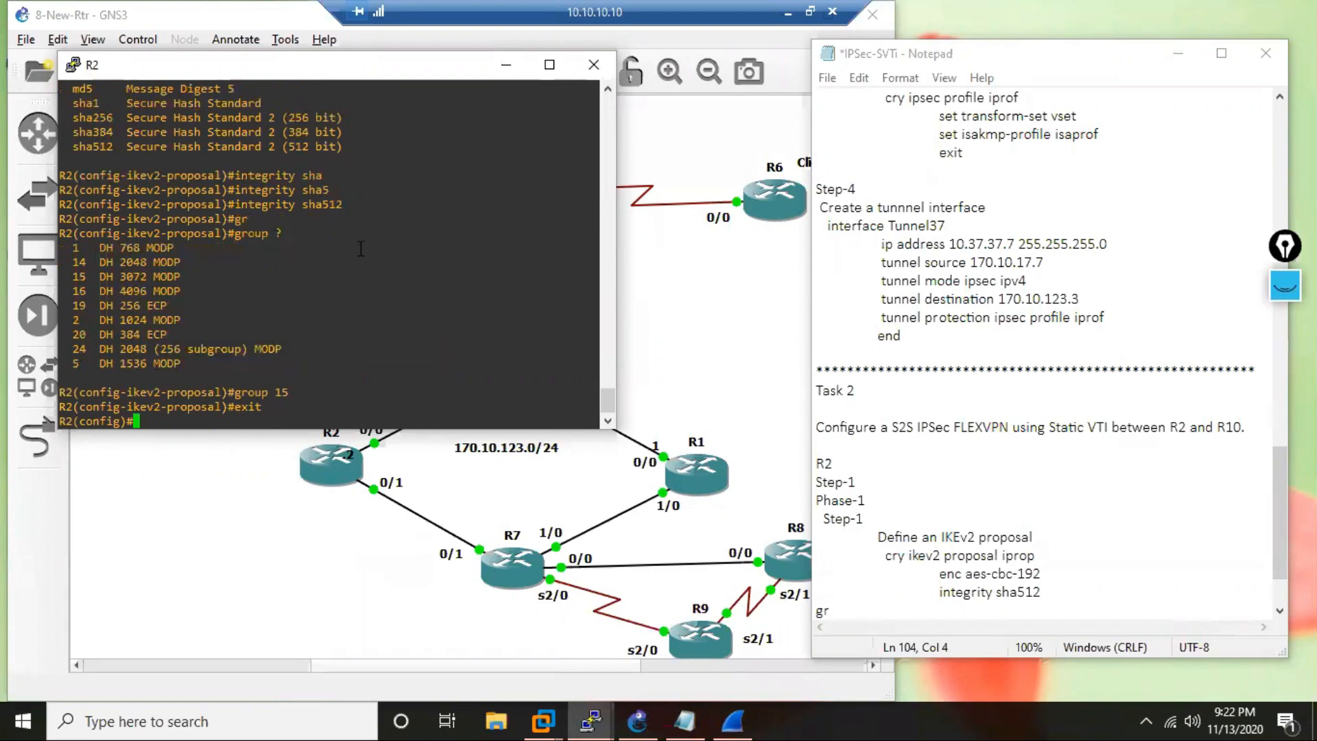
Indent the new line beneath the integrity entry in the notes and complete it as "group 15".
click(850, 611)
key(Home)
key(Tab)
key(Tab)
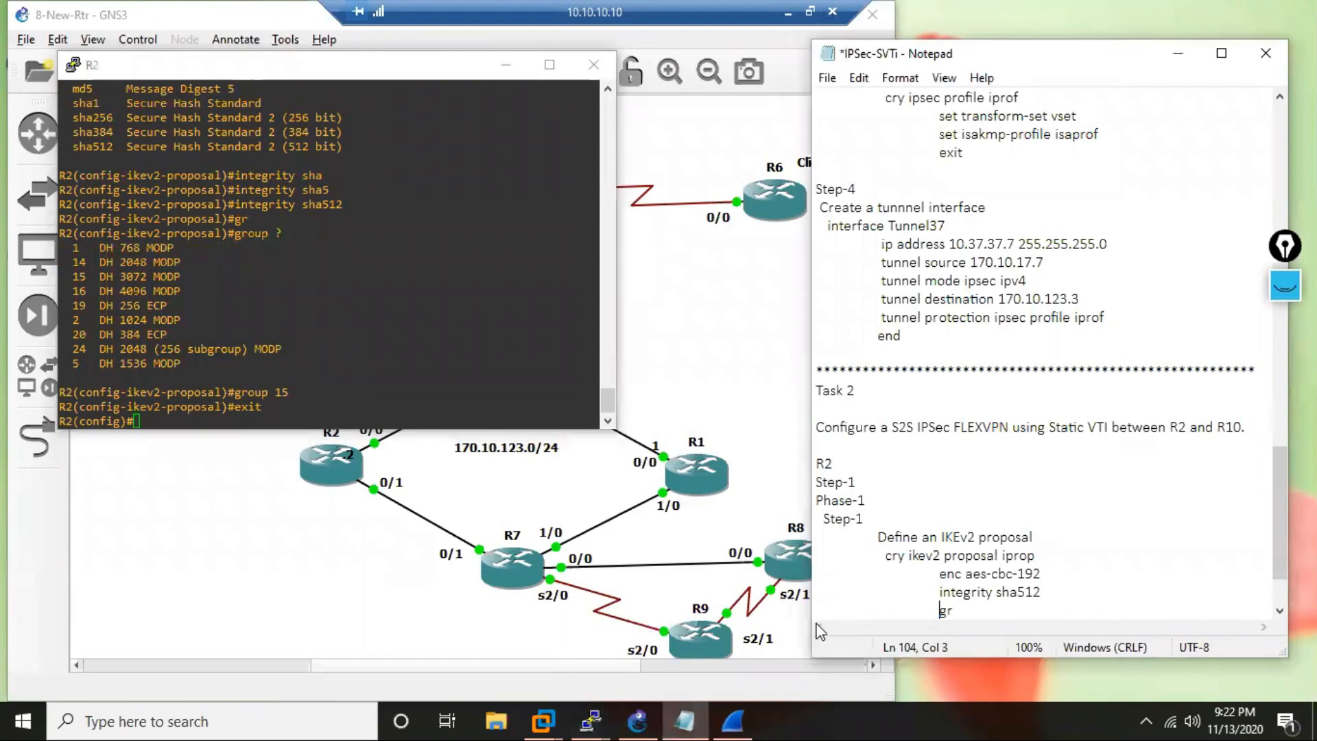
key(End)
key(Tab)
text(ou)
key(BackSpace)
key(BackSpace)
key(BackSpace)
key(BackSpace)
text(roup 15)
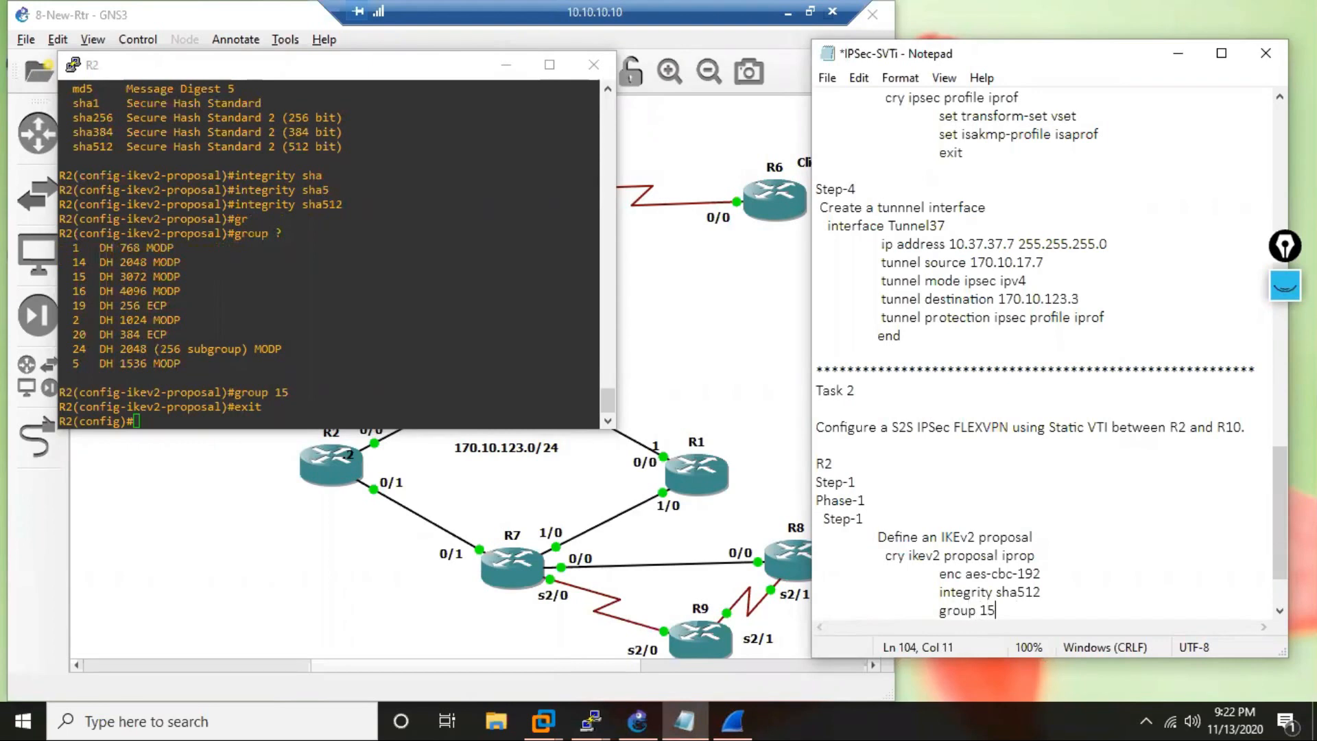
Add an indented "exit" line below "group 15" in the notes and start a new line.
key(Return)
key(Tab)
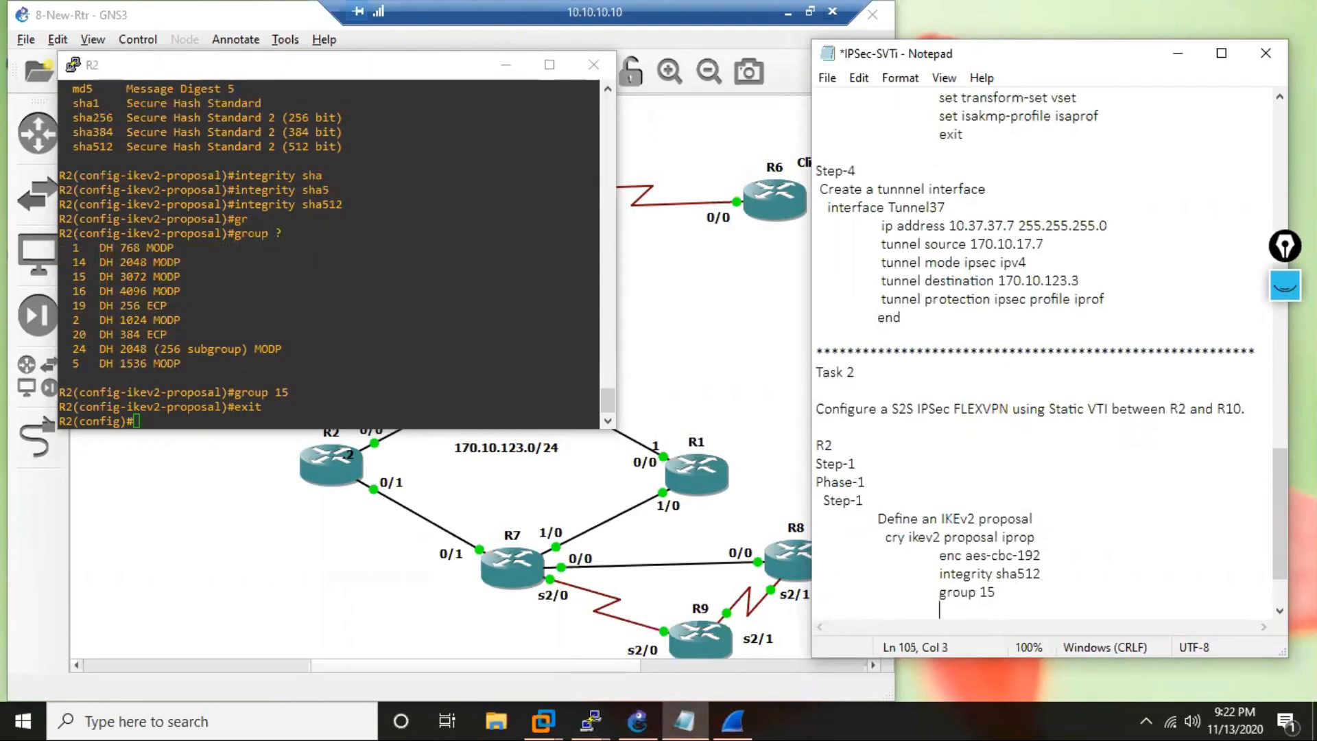
text(exit)
key(Return)
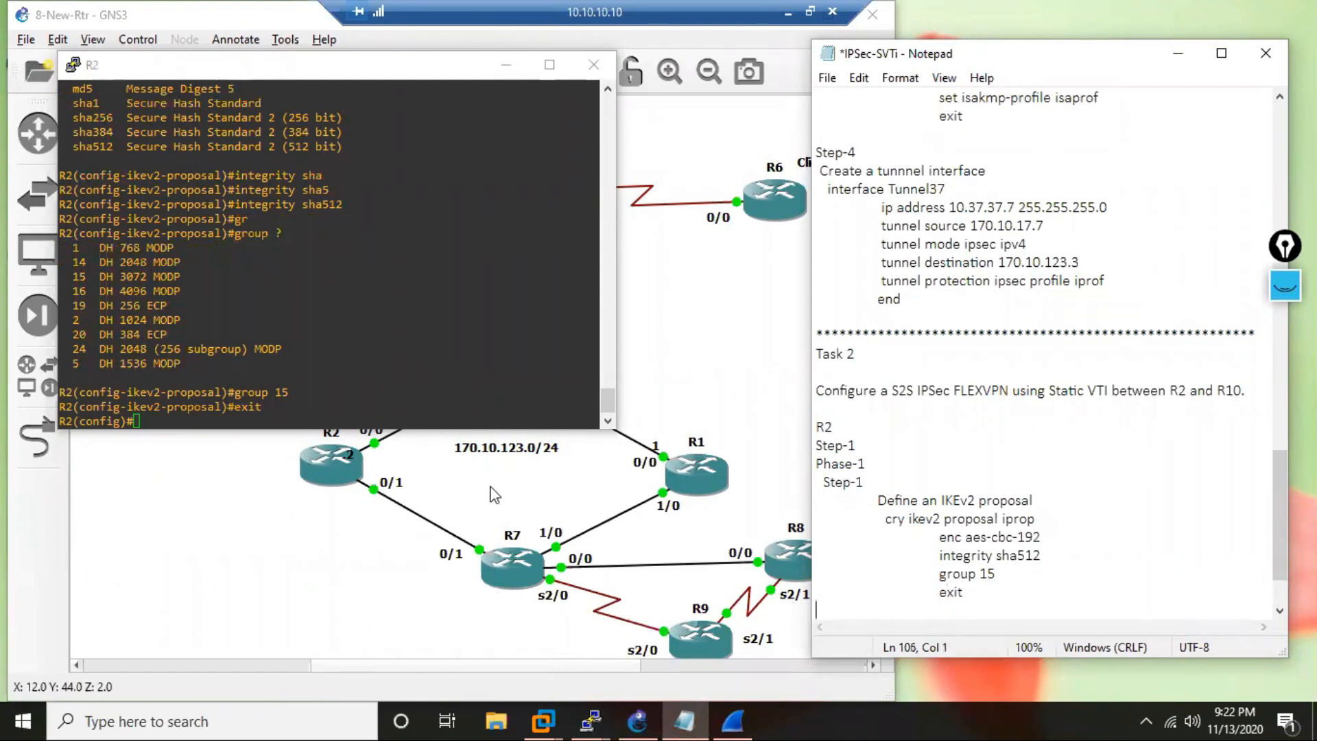
Create the loopback interface lo20 on R2 and enter its configuration mode.
click(344, 274)
key(Return)
key(Return)
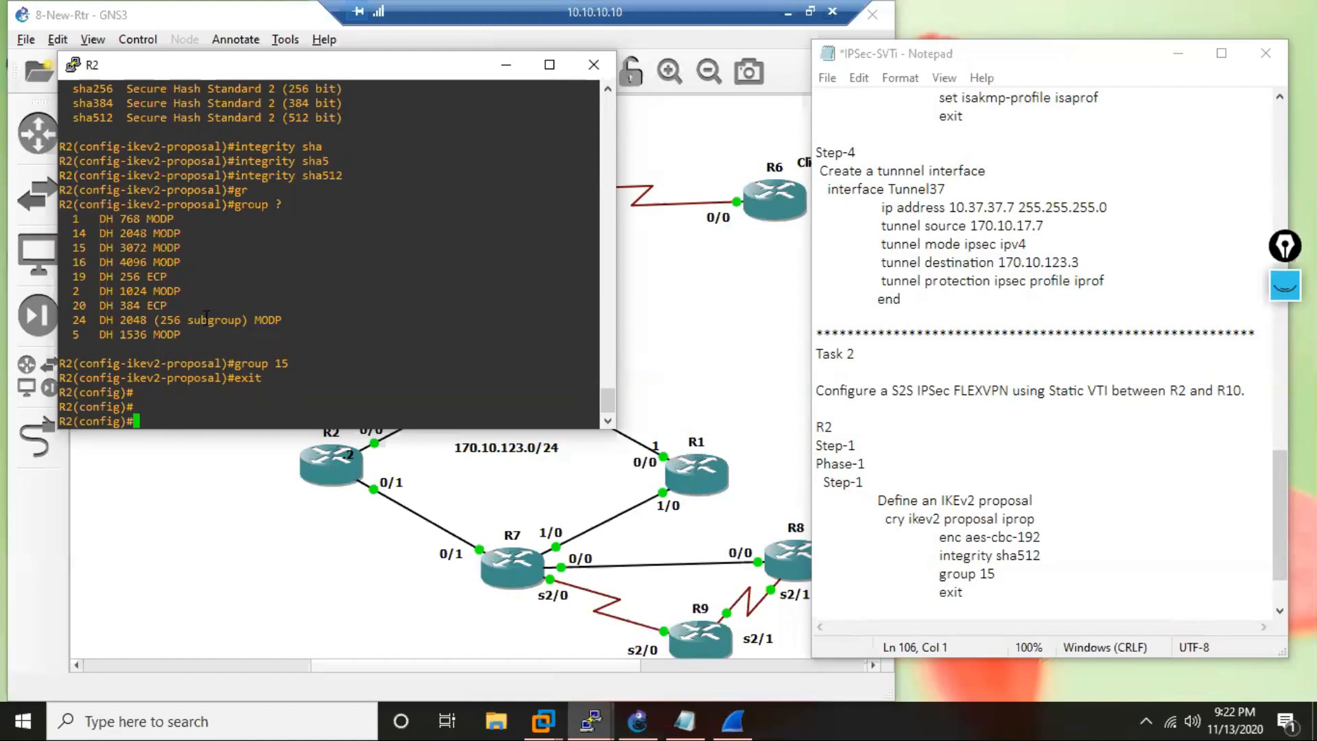
text(int )
text(lo)
text(10)
key(BackSpace)
key(BackSpace)
text(20)
key(Return)
Assign the IP address 10.20.20.2 with mask 255.255.255.0 to R2's loopback 20 interface.
text(ip )
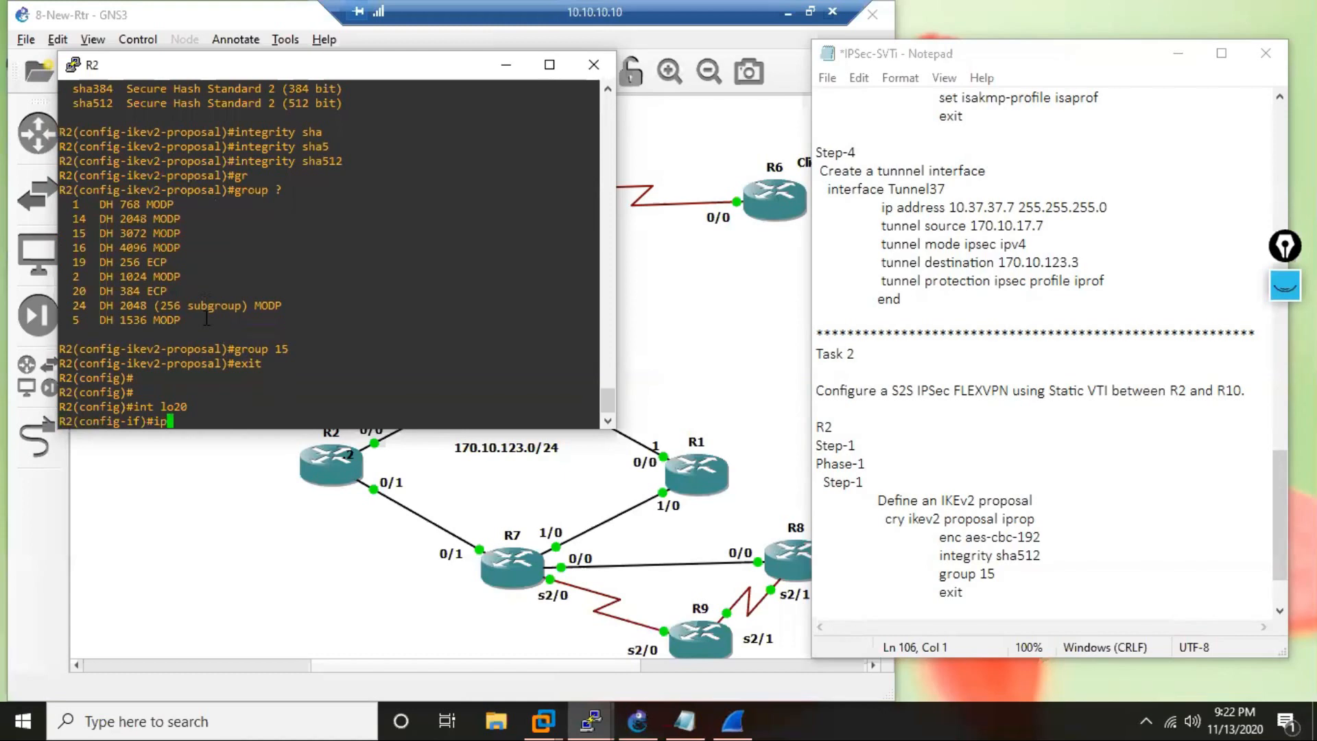
text(add 10)
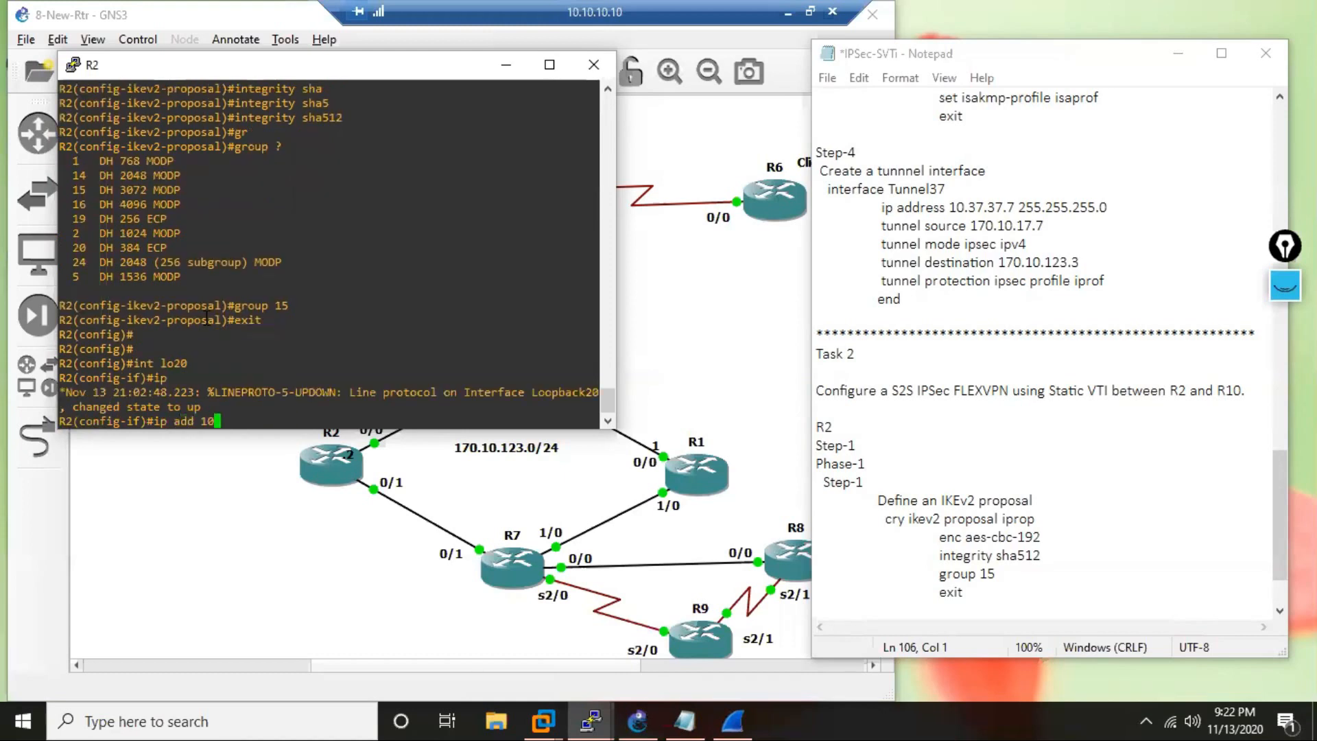
text(.20.20.2 255.255.255.0)
key(Return)
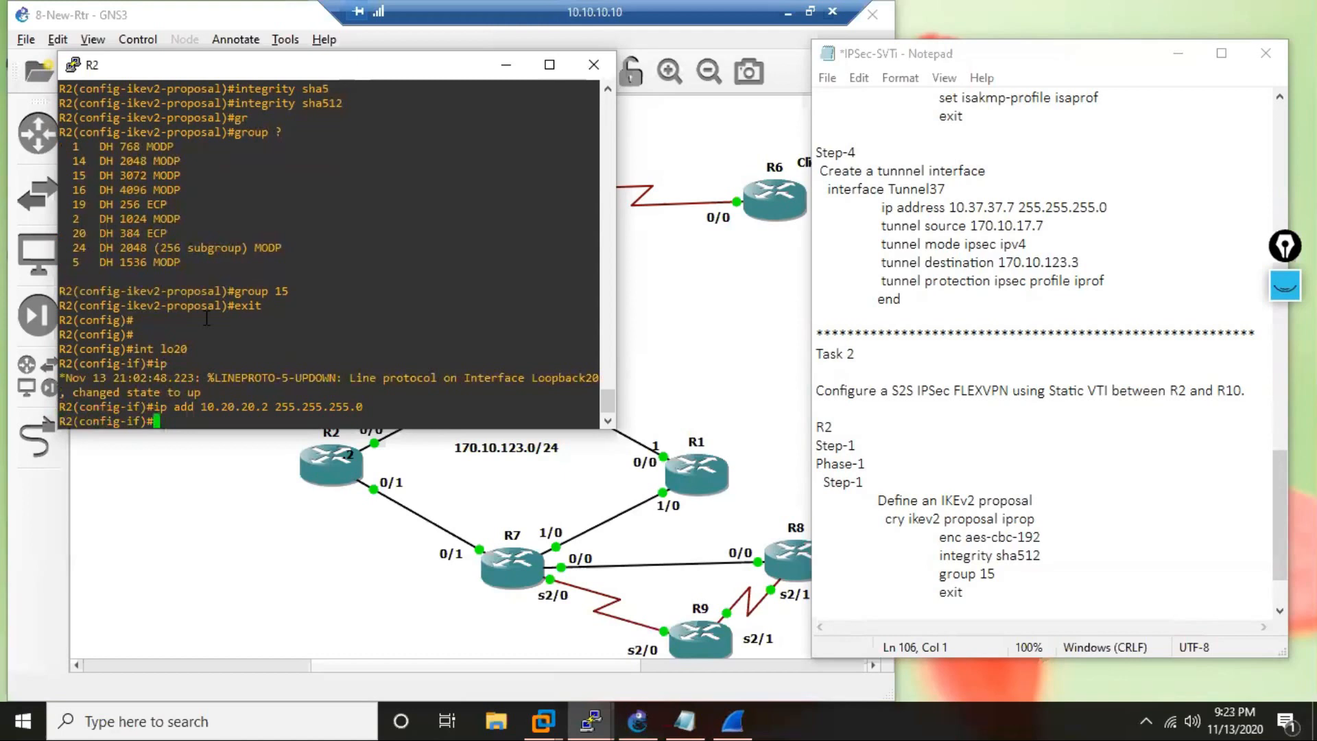
key(Return)
key(Return)
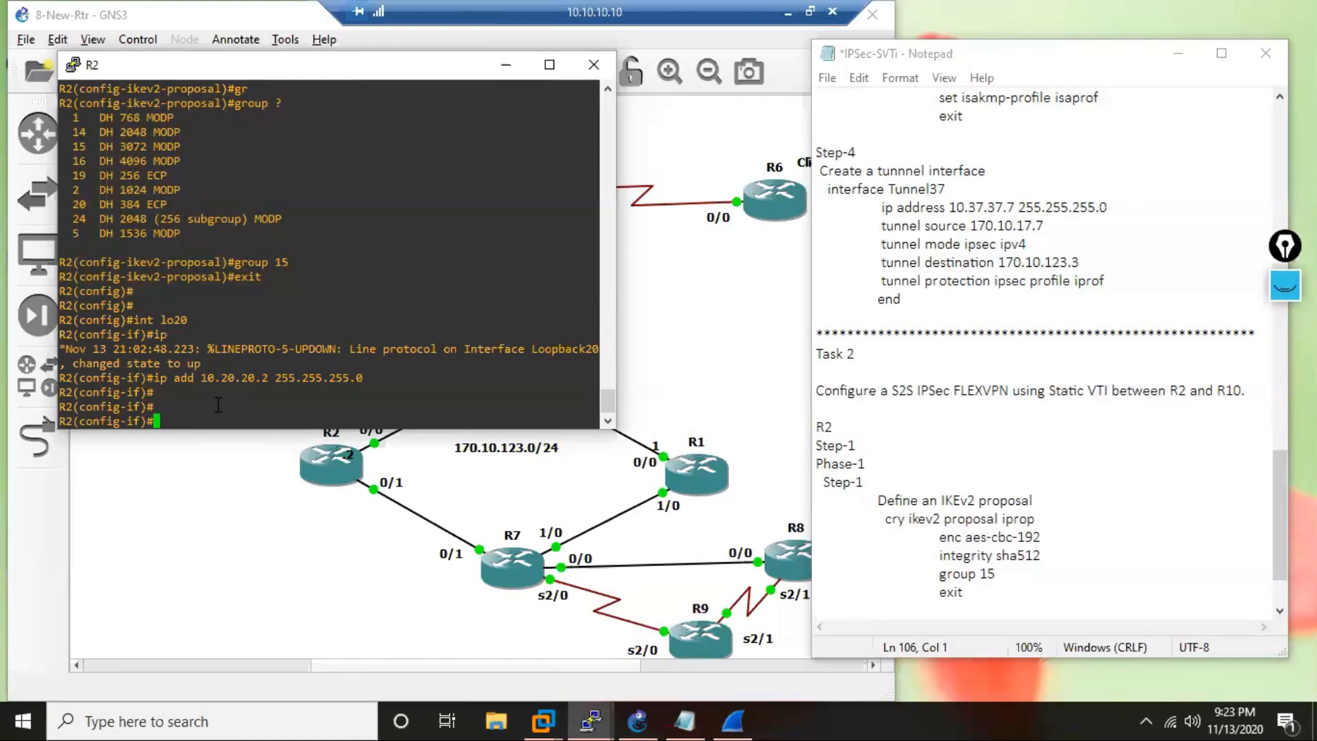
Leave the loopback 20 interface configuration mode on R2.
key(Return)
key(Return)
text(exi)
key(Return)
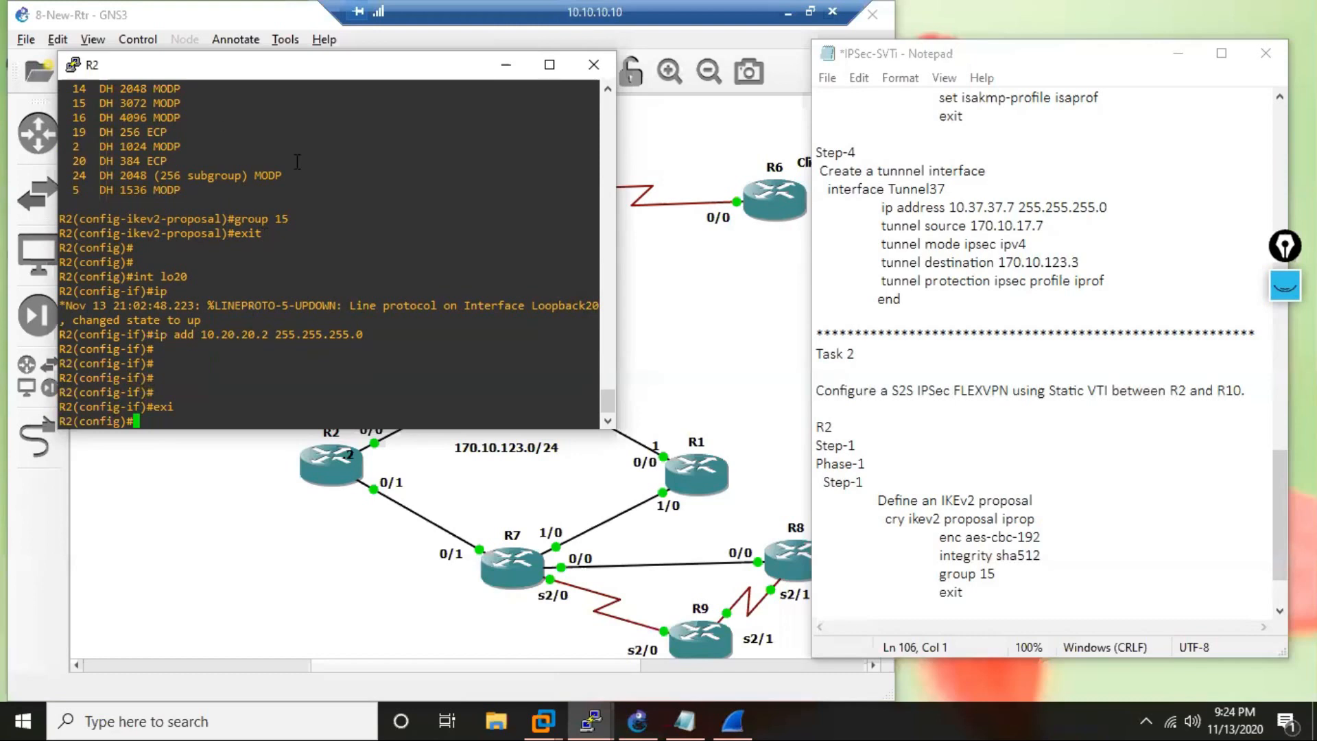
Add a "Step-2" heading in the notes, one blank line below the IKEv2 proposal's "exit" line.
scroll(991, 445, down, 2)
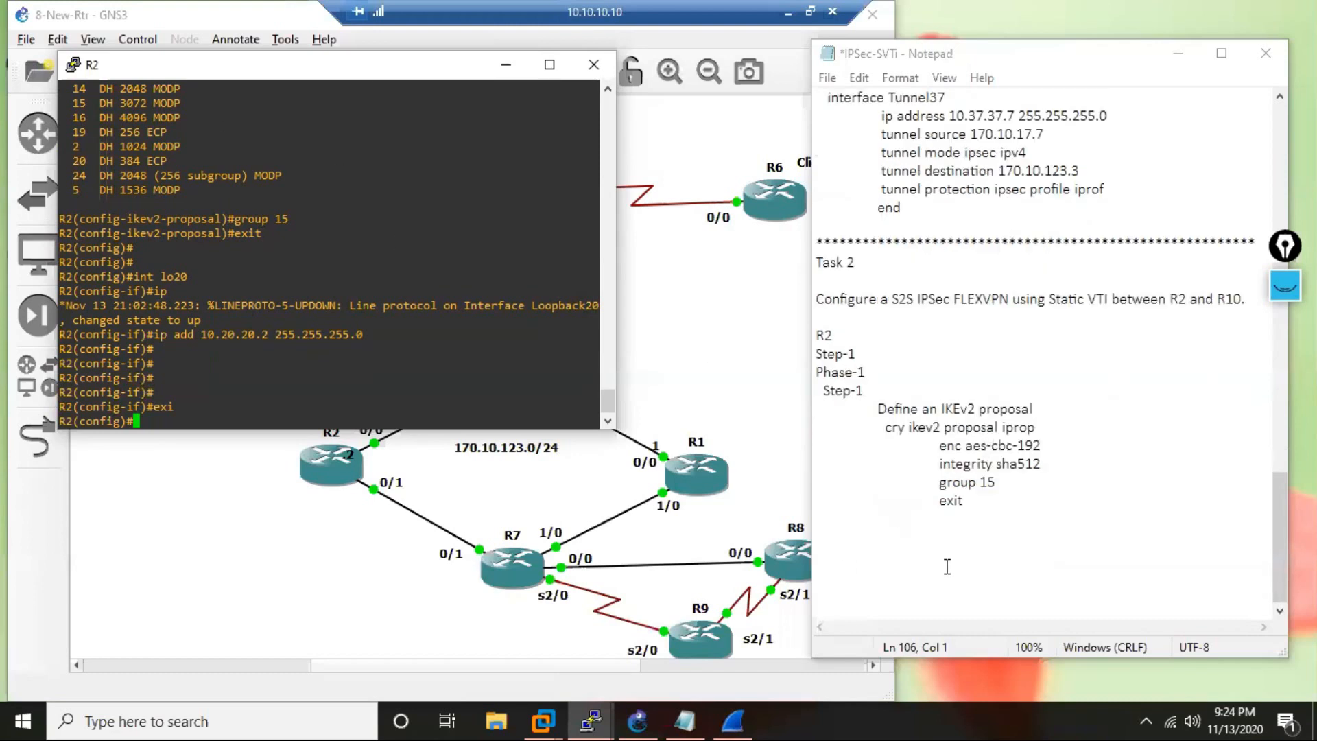
click(988, 507)
key(Return)
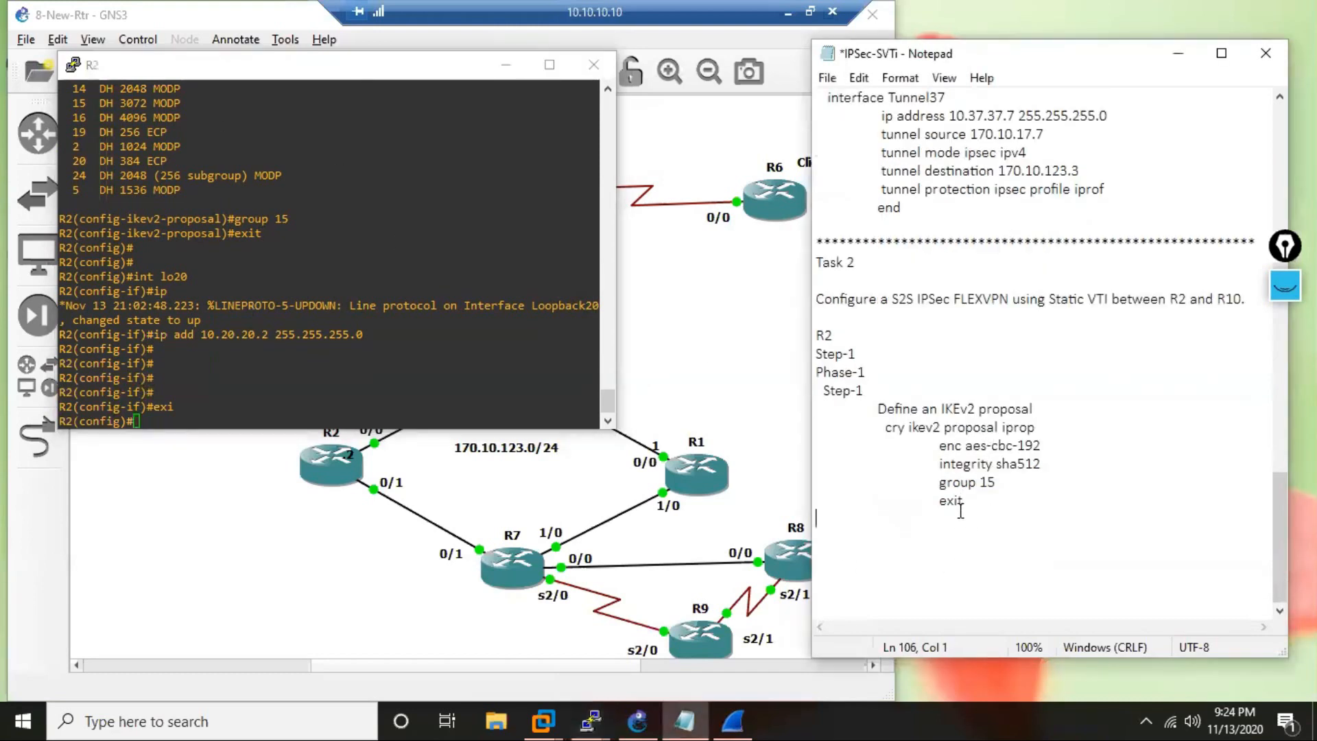
key(Return)
text(Step)
key(BackSpace)
text(-2)
Add the indented description "Define an IKEv2 Policy" beneath the Step-2 heading in the notes.
key(Return)
key(Tab)
text(Define )
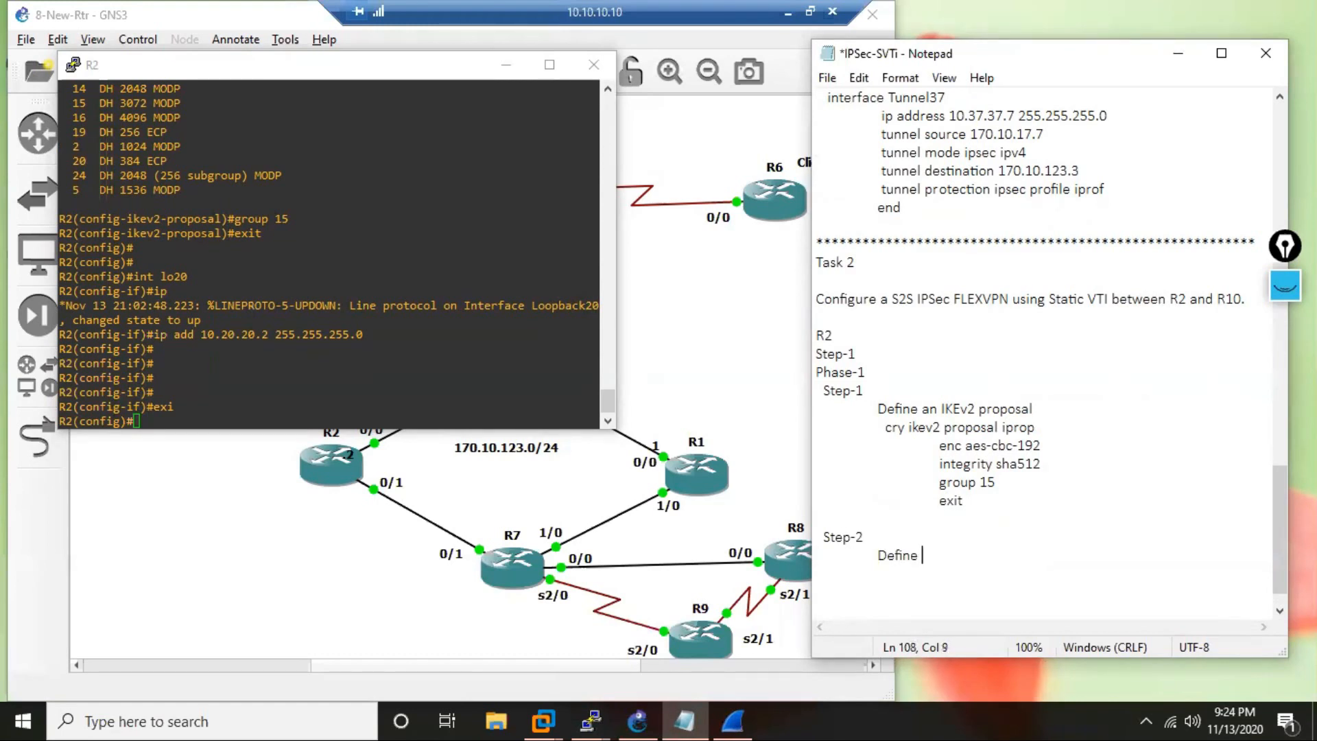
text(an IKEv2 Policy)
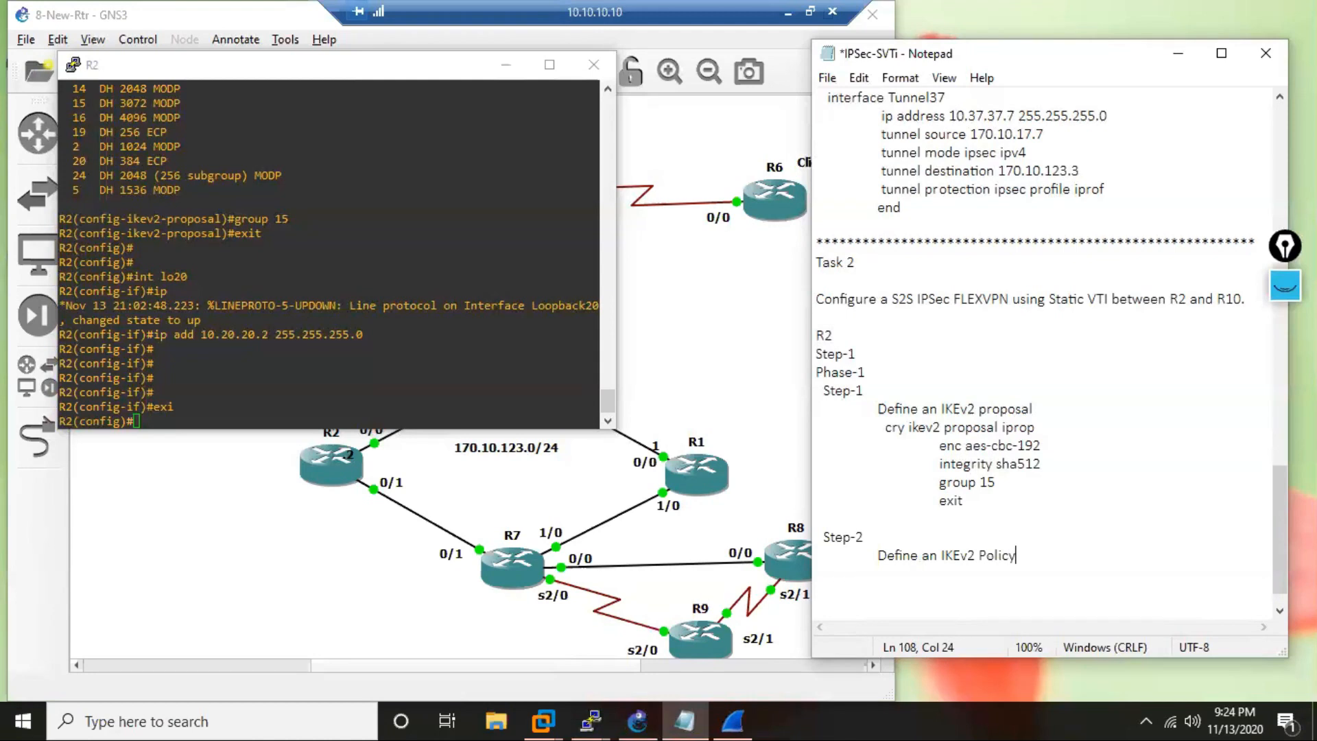
Add the further indented command "cry ikev2 policy" beneath the IKEv2 policy description in the notes.
key(Tab)
text(cry ikev2 policy)
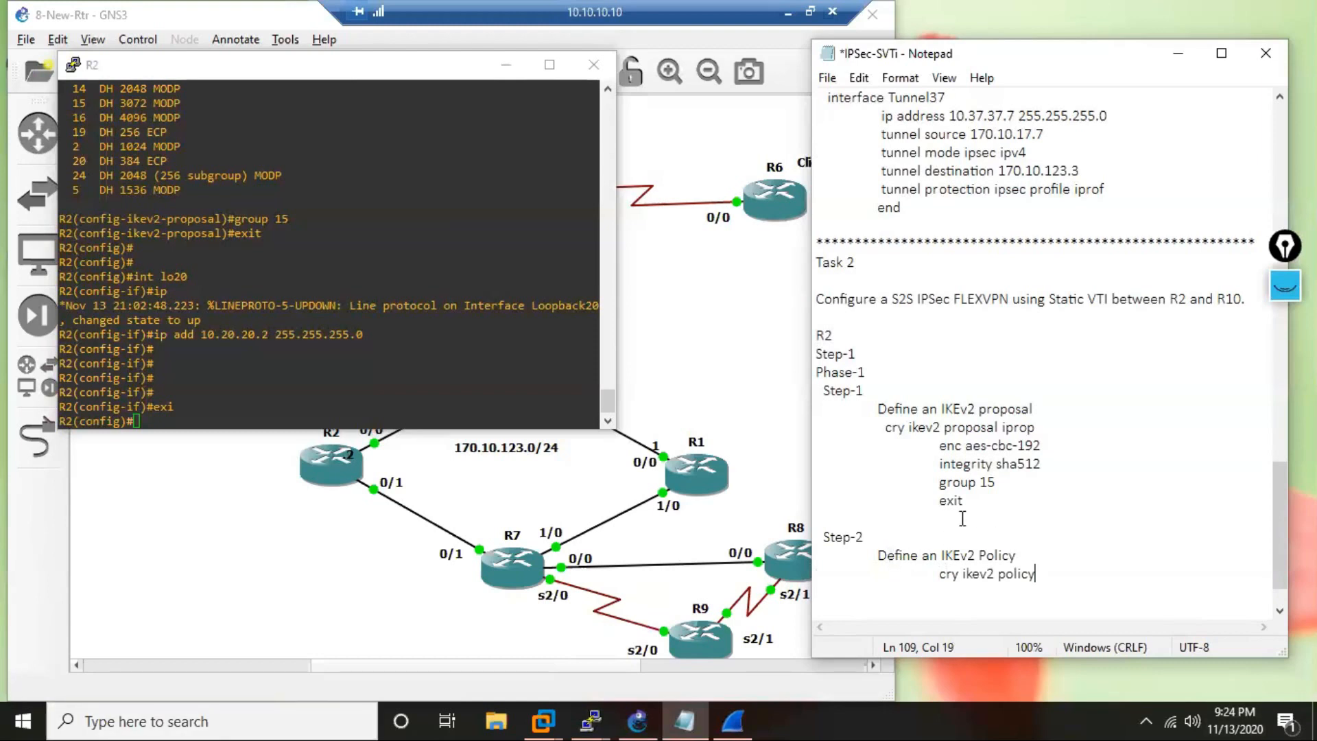
drag(939, 573, 1035, 575)
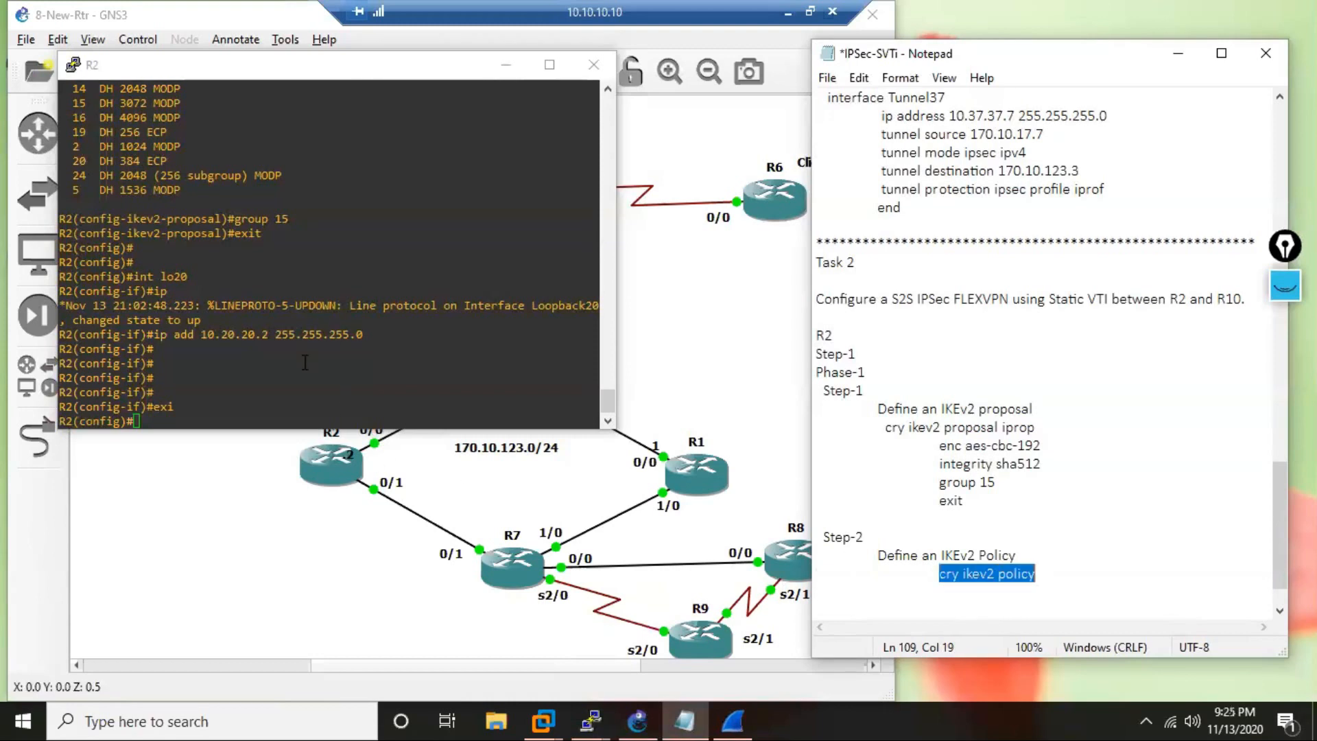
right_click(343, 410)
key(Return)
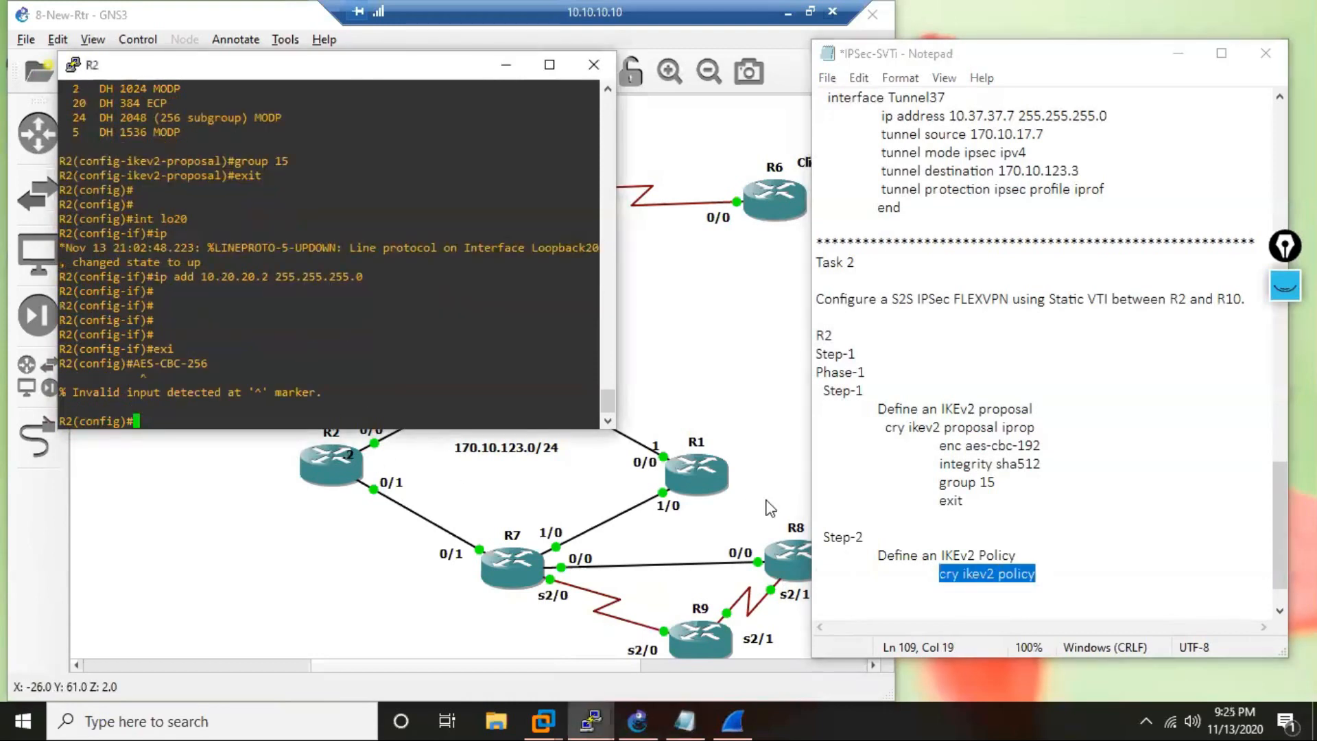
key(Return)
key(Return)
key(ctrl+z)
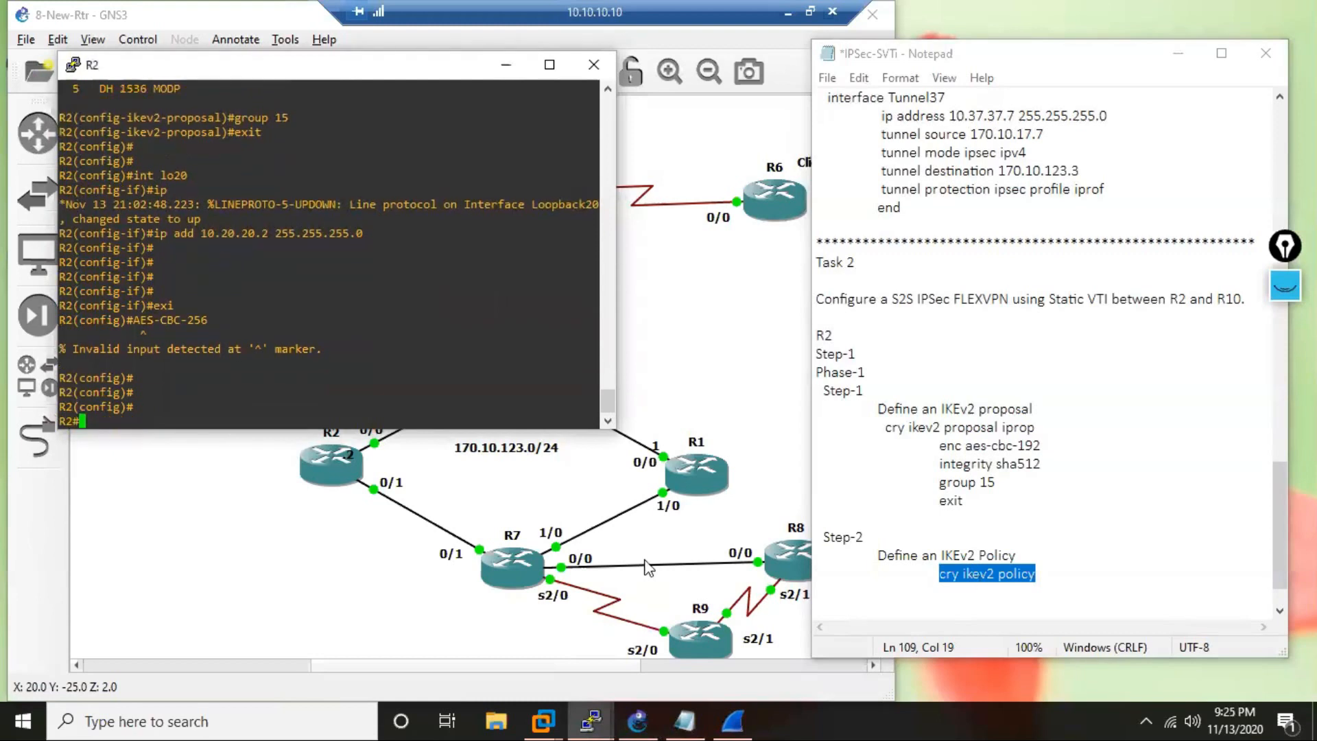
text(c)
key(Return)
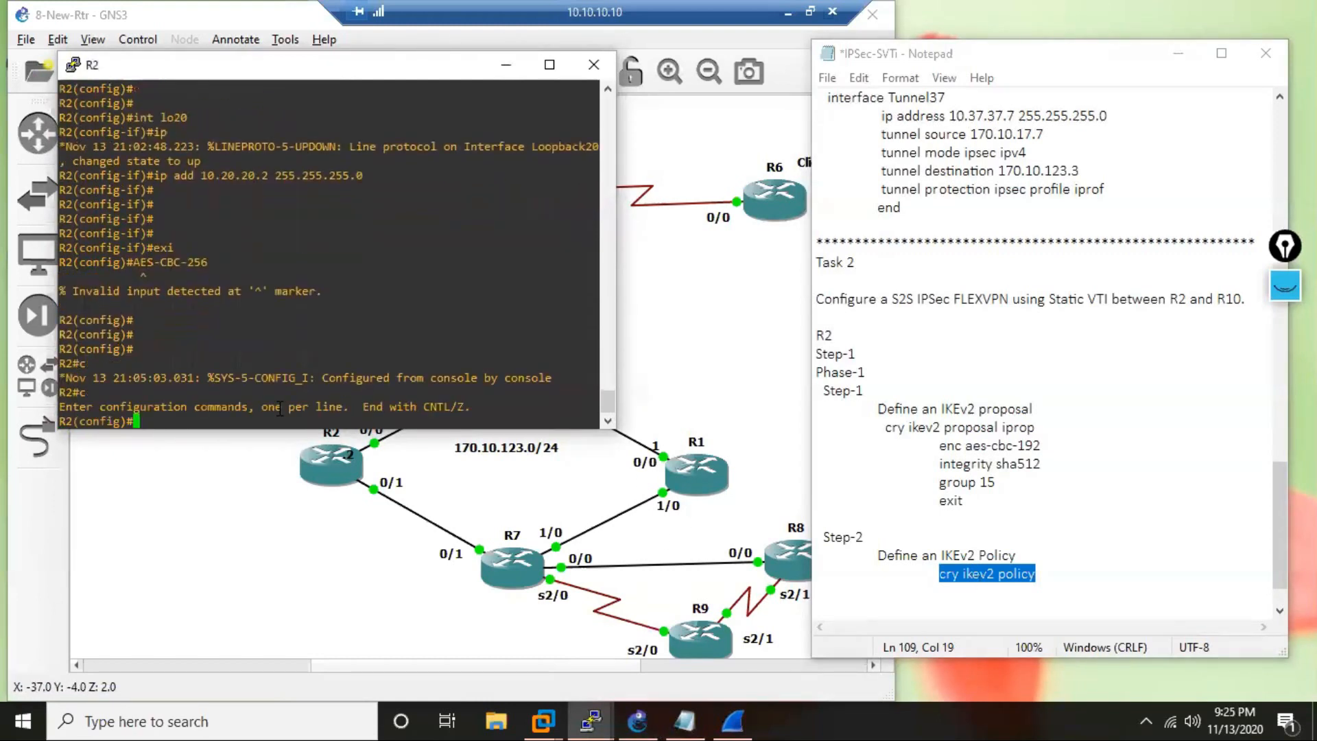
Copy "cry ikev2 policy" from the notes to R2 and create the IKEv2 policy named ikepol.
drag(927, 577, 1041, 571)
key(ctrl+c)
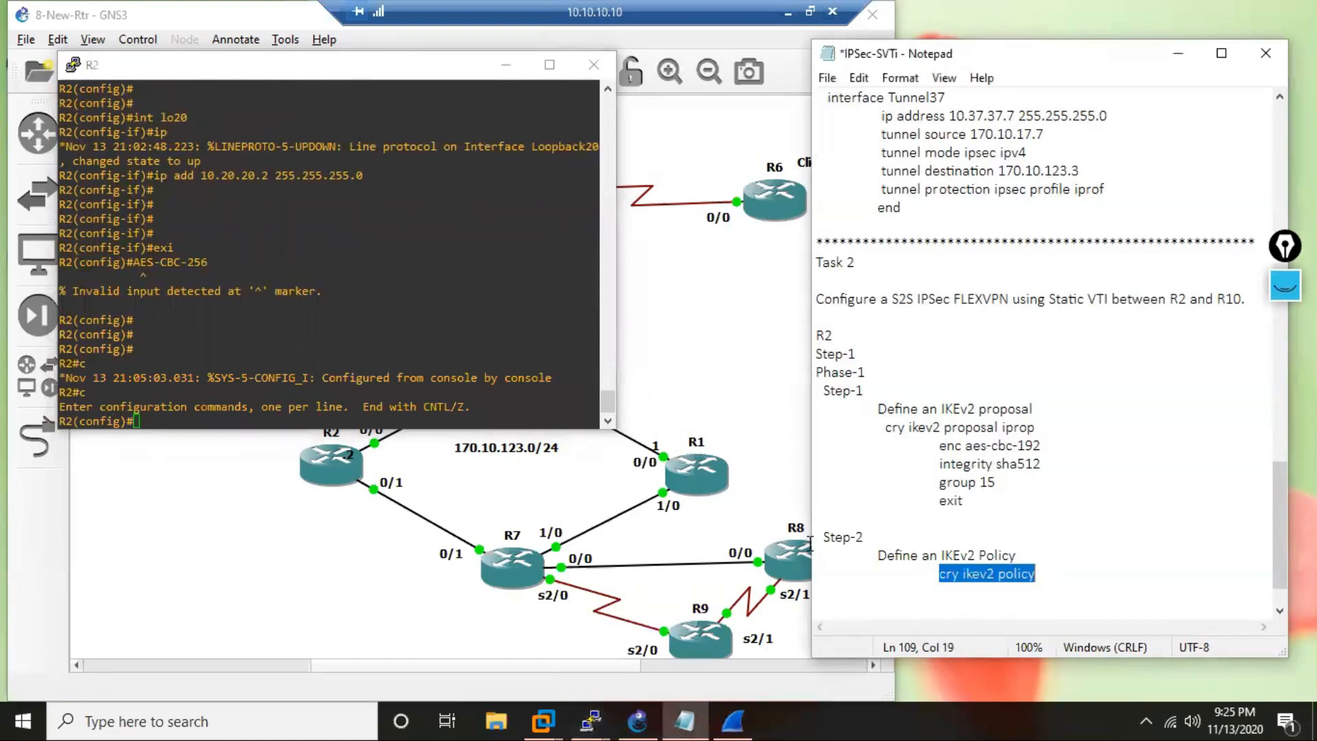
right_click(294, 334)
right_click(293, 334)
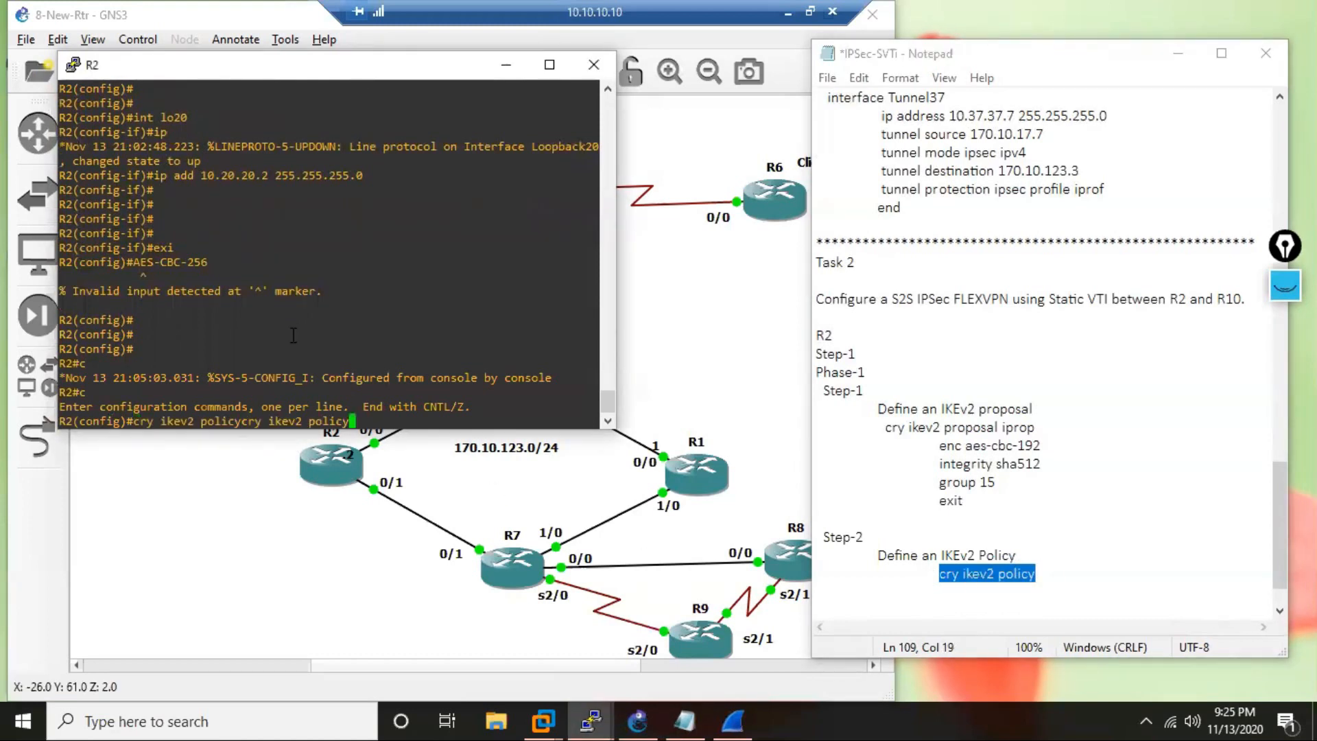
key(BackSpace)
key(BackSpace)
key(BackSpace)
key(BackSpace)
key(BackSpace)
key(BackSpace)
key(BackSpace)
key(BackSpace)
key(BackSpace)
key(BackSpace)
key(BackSpace)
key(BackSpace)
key(BackSpace)
key(BackSpace)
key(BackSpace)
key(BackSpace)
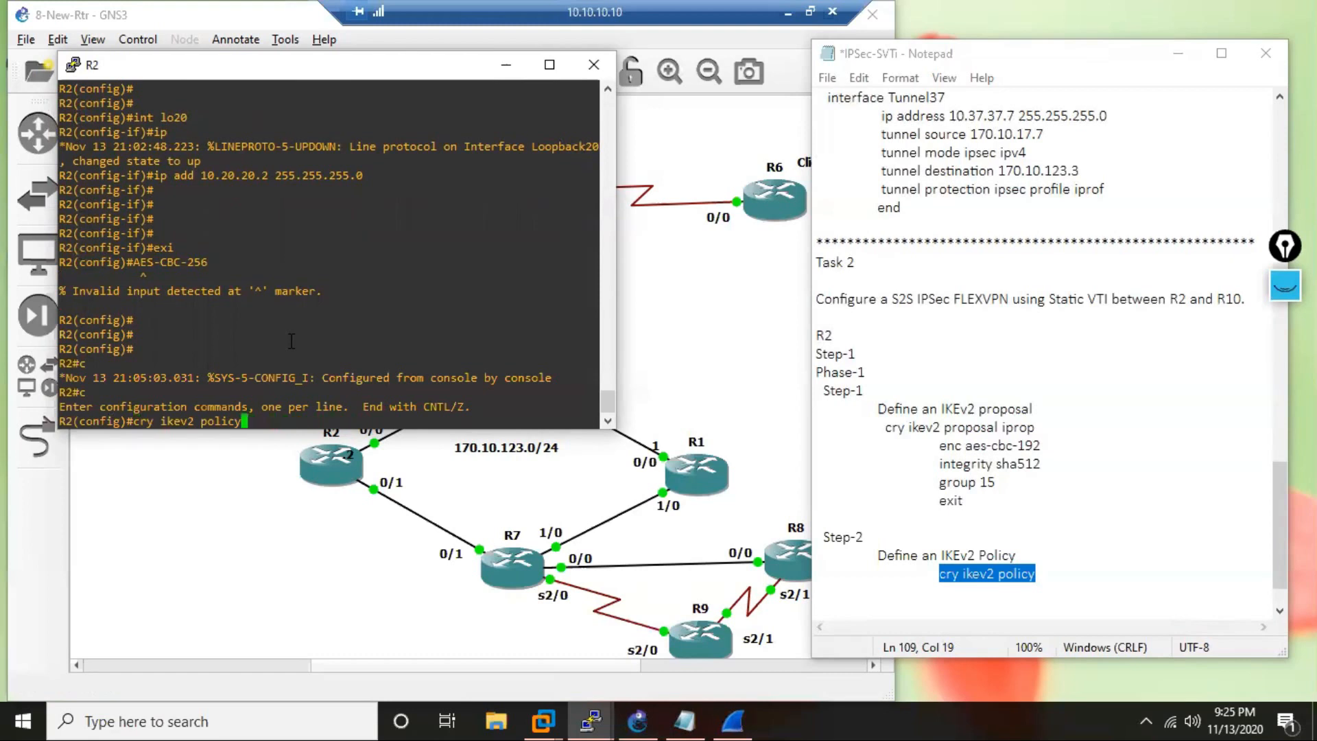
text(?)
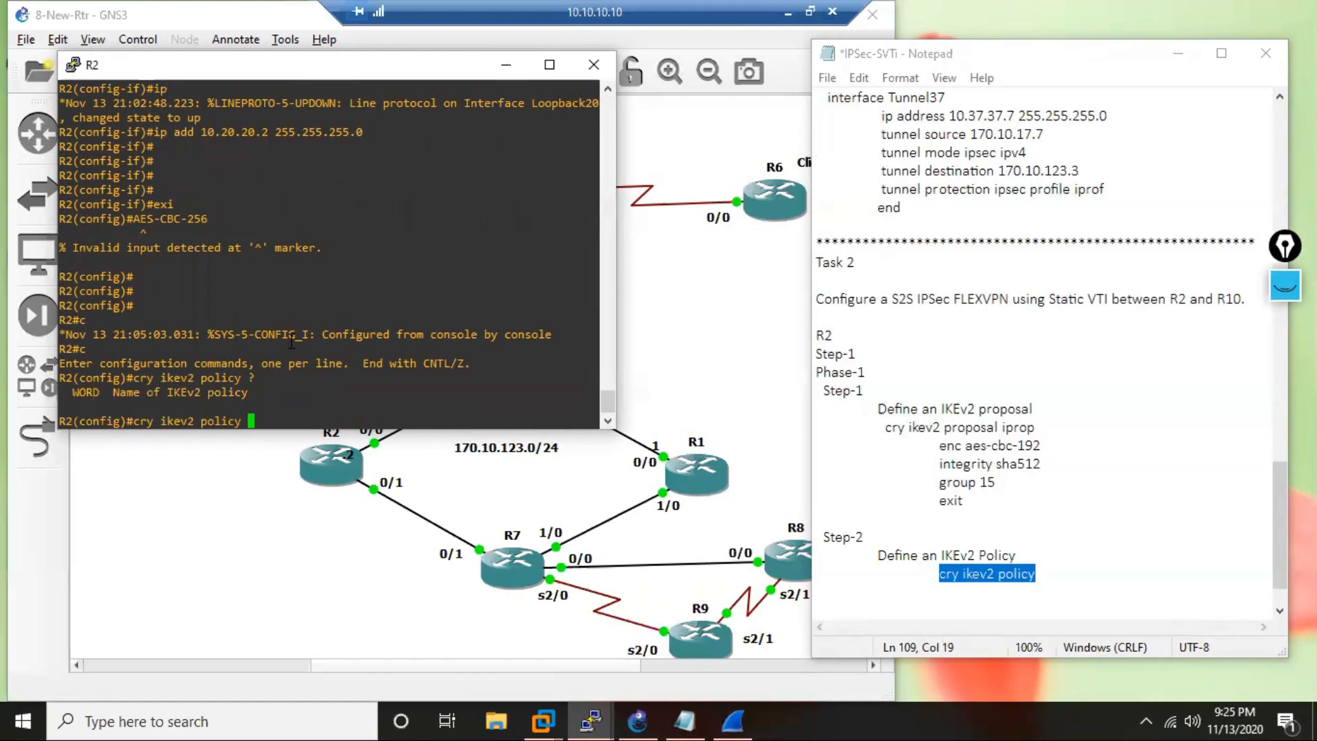
text(ikepol)
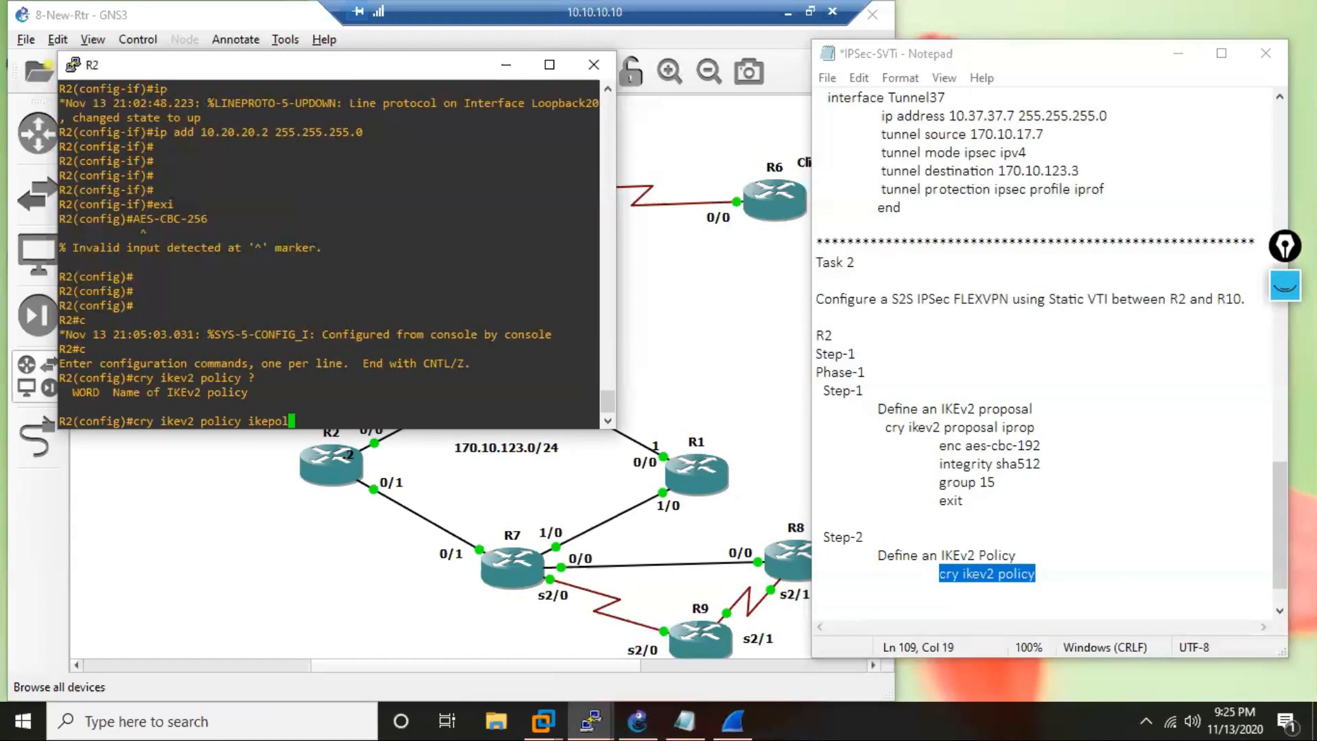
key(Return)
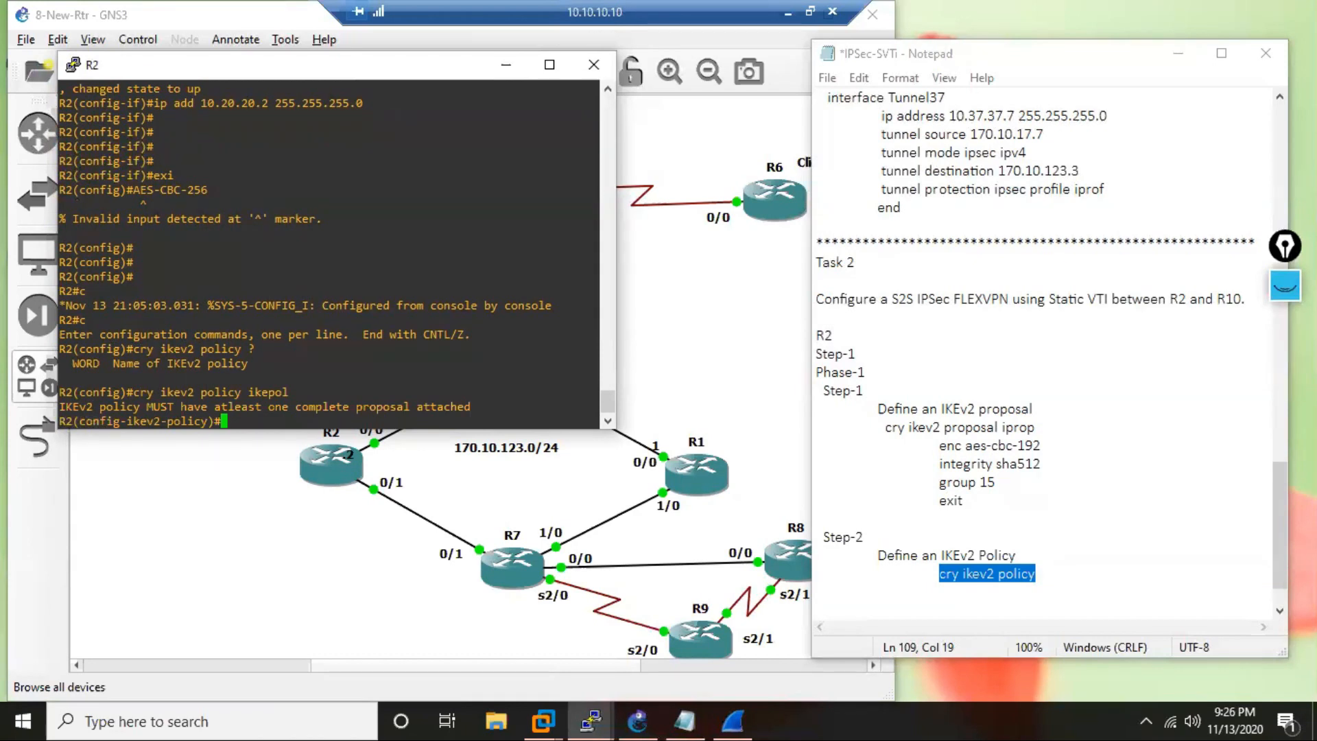
Attach the proposal iprop to the IKEv2 policy ikepol on R2.
text(pro)
key(Tab)
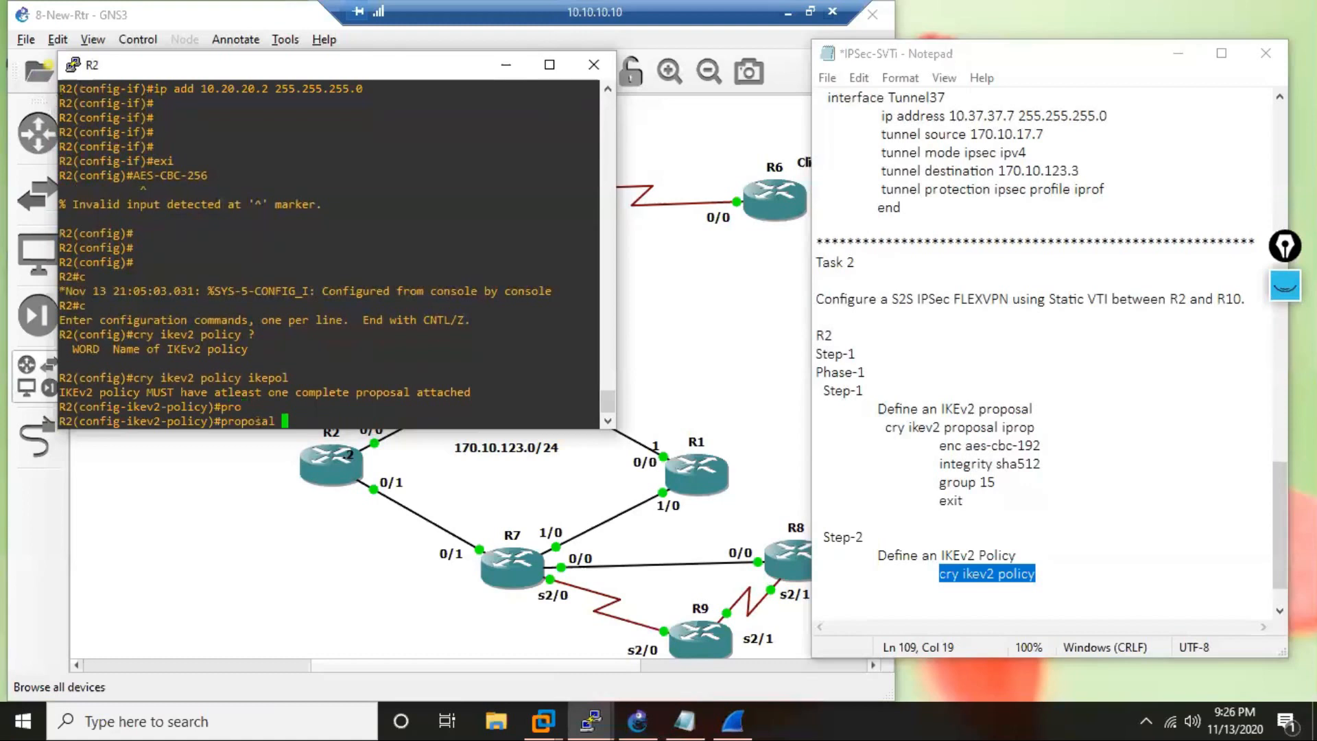
text(?)
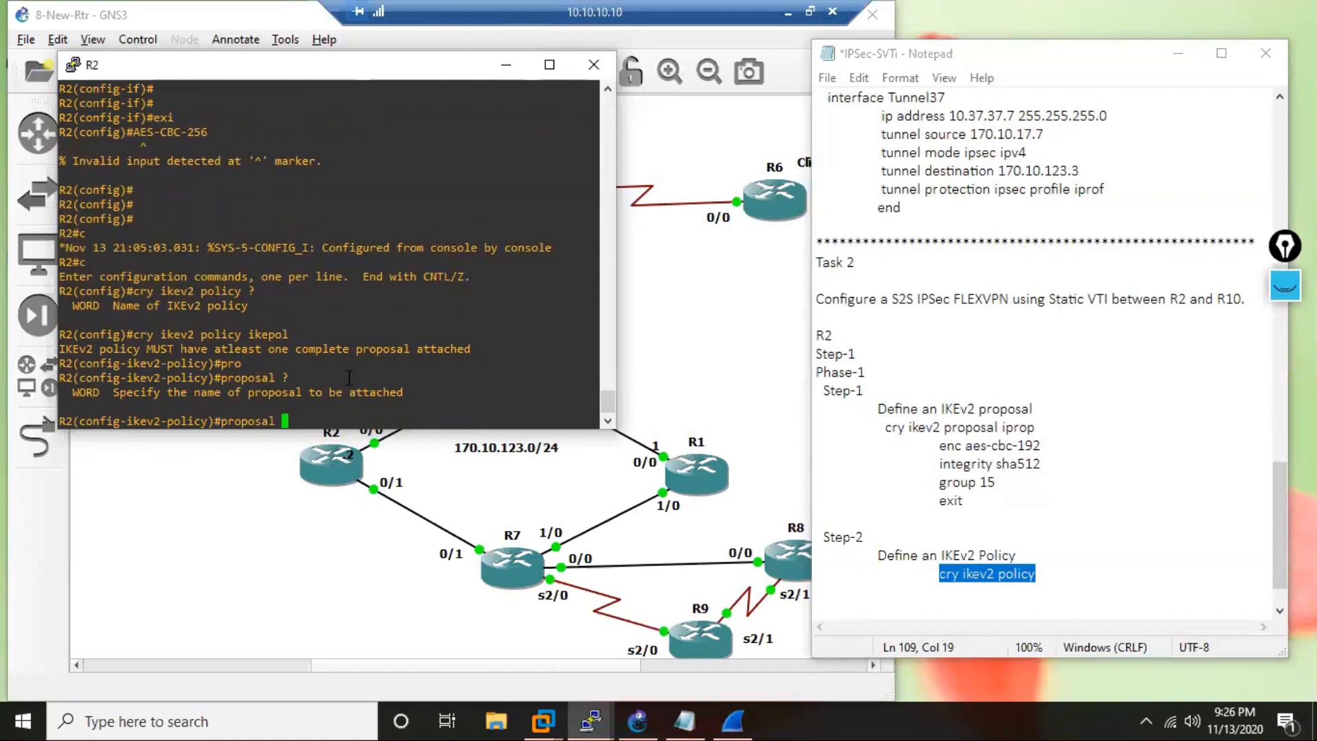
text(ipor)
key(BackSpace)
key(BackSpace)
text(rop)
key(Return)
List the available IKEv2 policy subcommands on R2 and exit the policy configuration mode.
text(?)
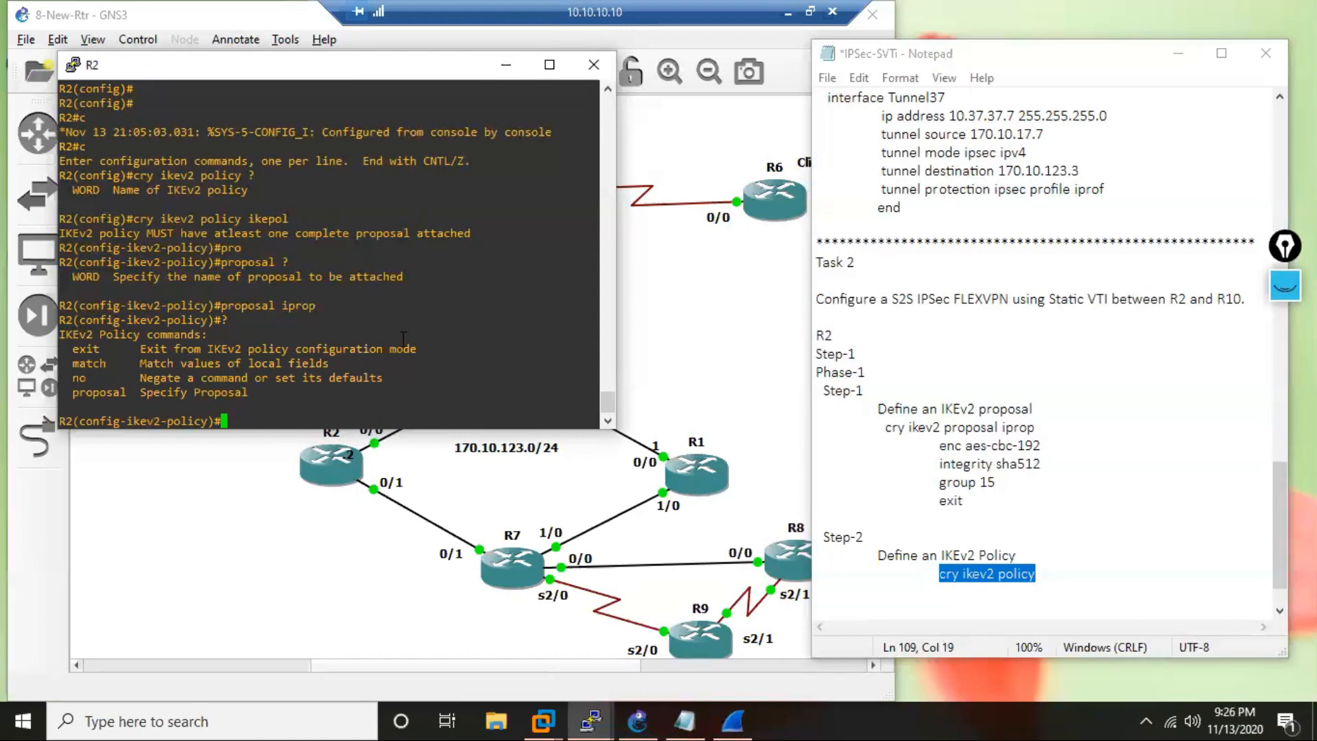
text(exit)
key(Return)
Complete the policy command in the notes with "ikepol" and add an indented "proposal iprop" line beneath it.
click(1072, 574)
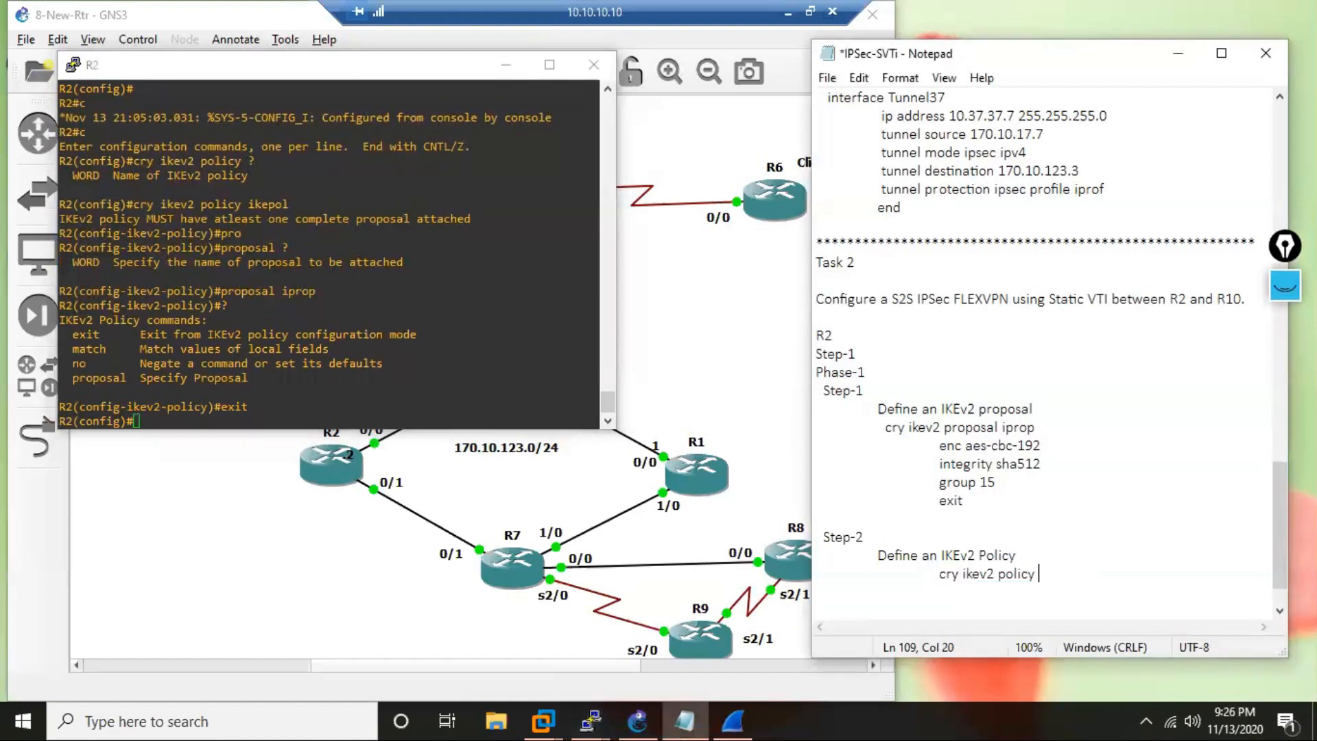
text(ikepol)
key(Return)
key(Tab)
text(p)
key(BackSpace)
text(propo)
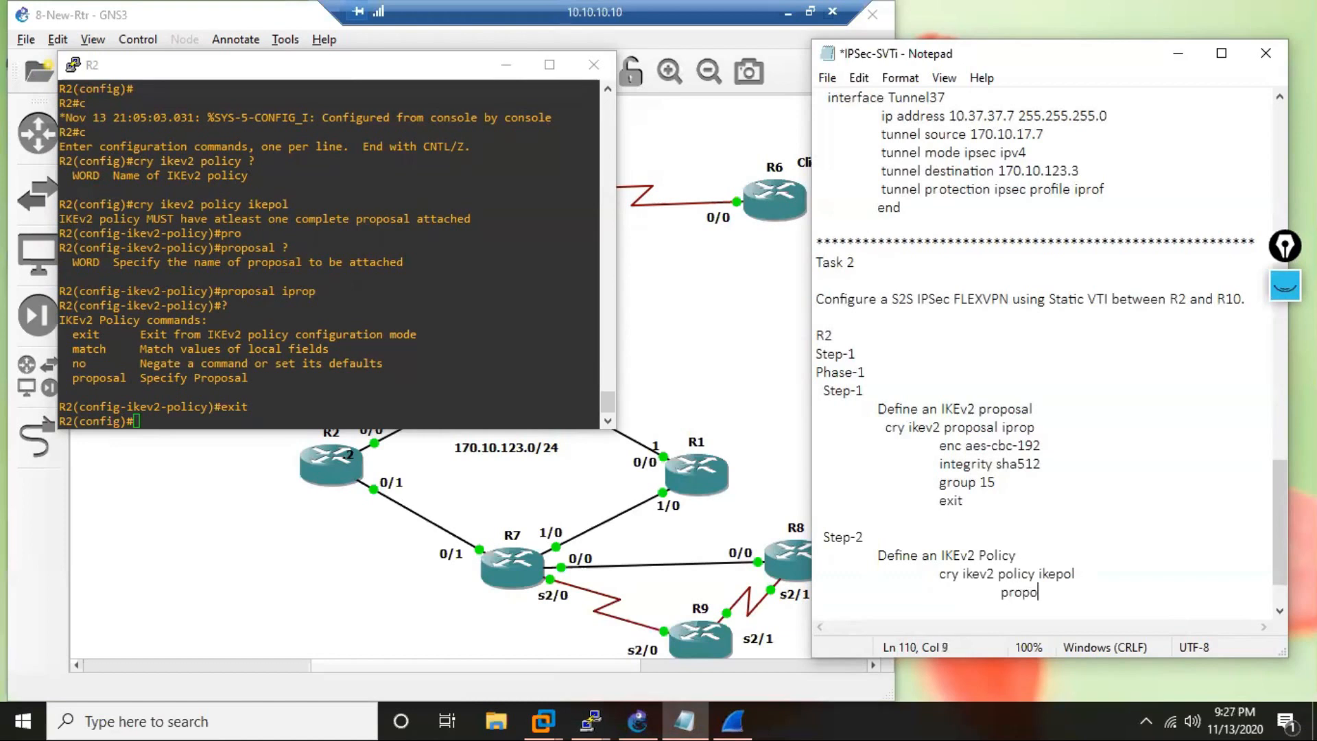
text(sal iprop)
Add an "exit" line aligned with "proposal iprop" in the notes, followed by a blank line.
key(Return)
key(Tab)
key(Tab)
text(exit)
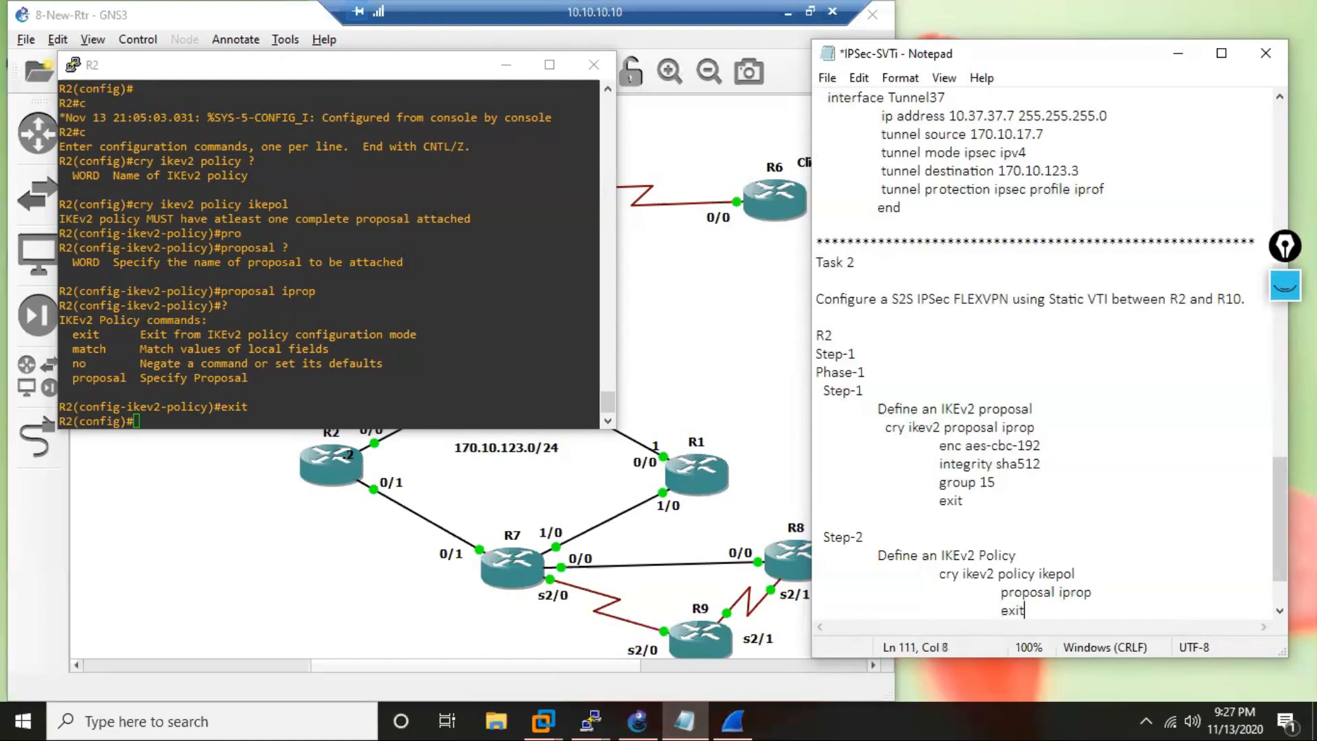
key(Return)
Add a "Step-3" heading to the notes with the indented description "Define a Keyring" beneath it.
key(Return)
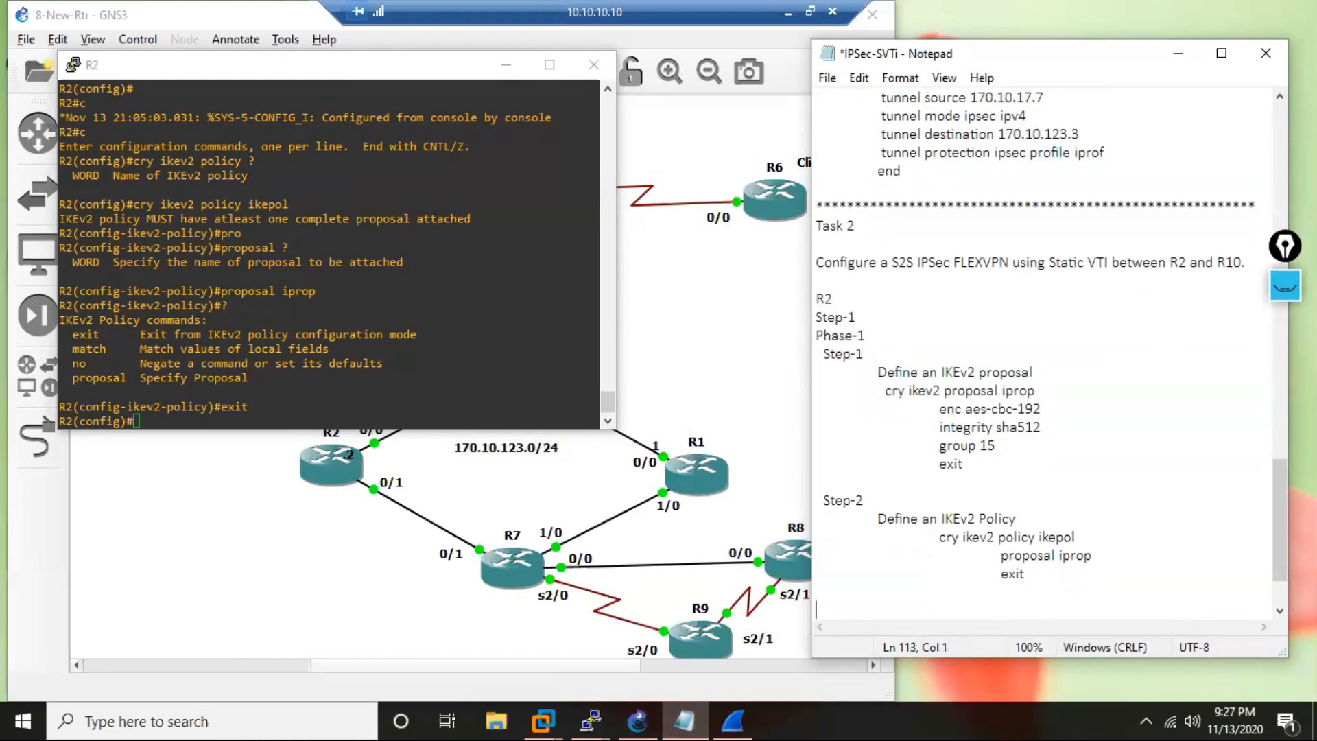
text(Step-3)
key(Return)
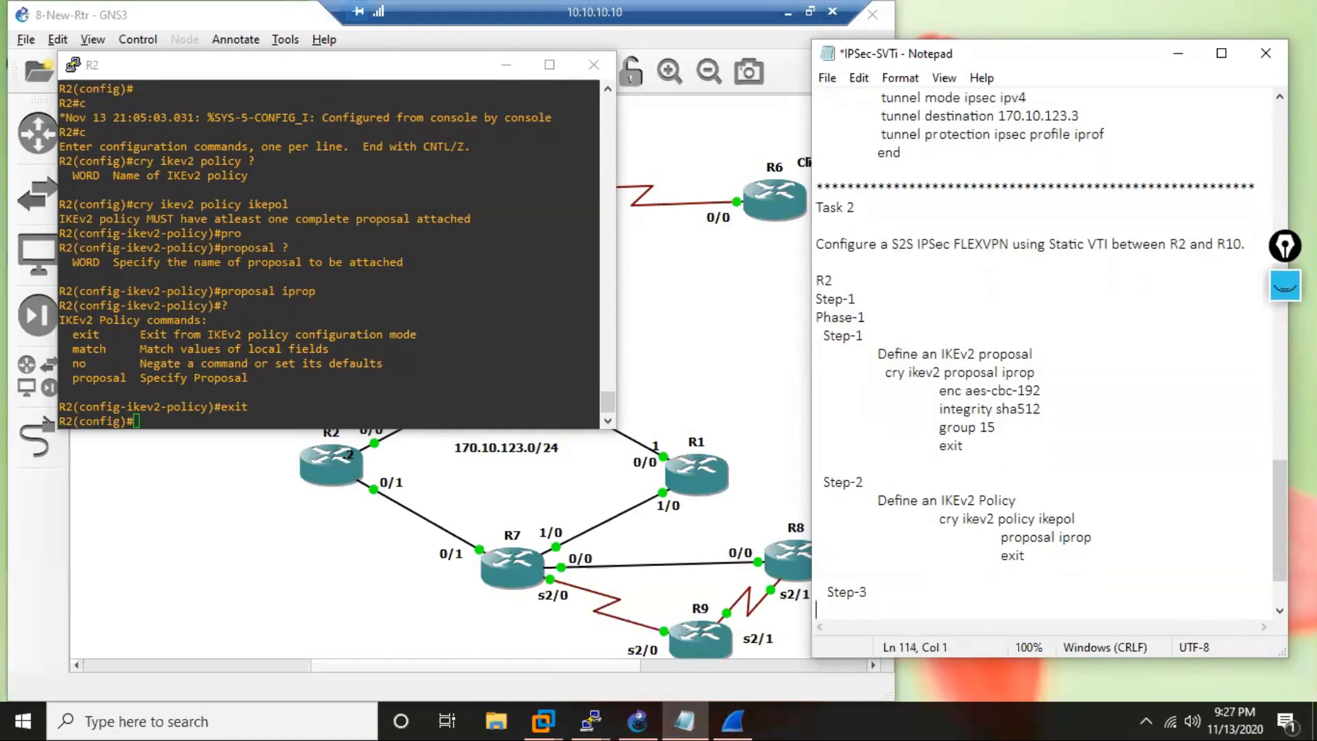
key(Tab)
text(Define)
text(a Keyring)
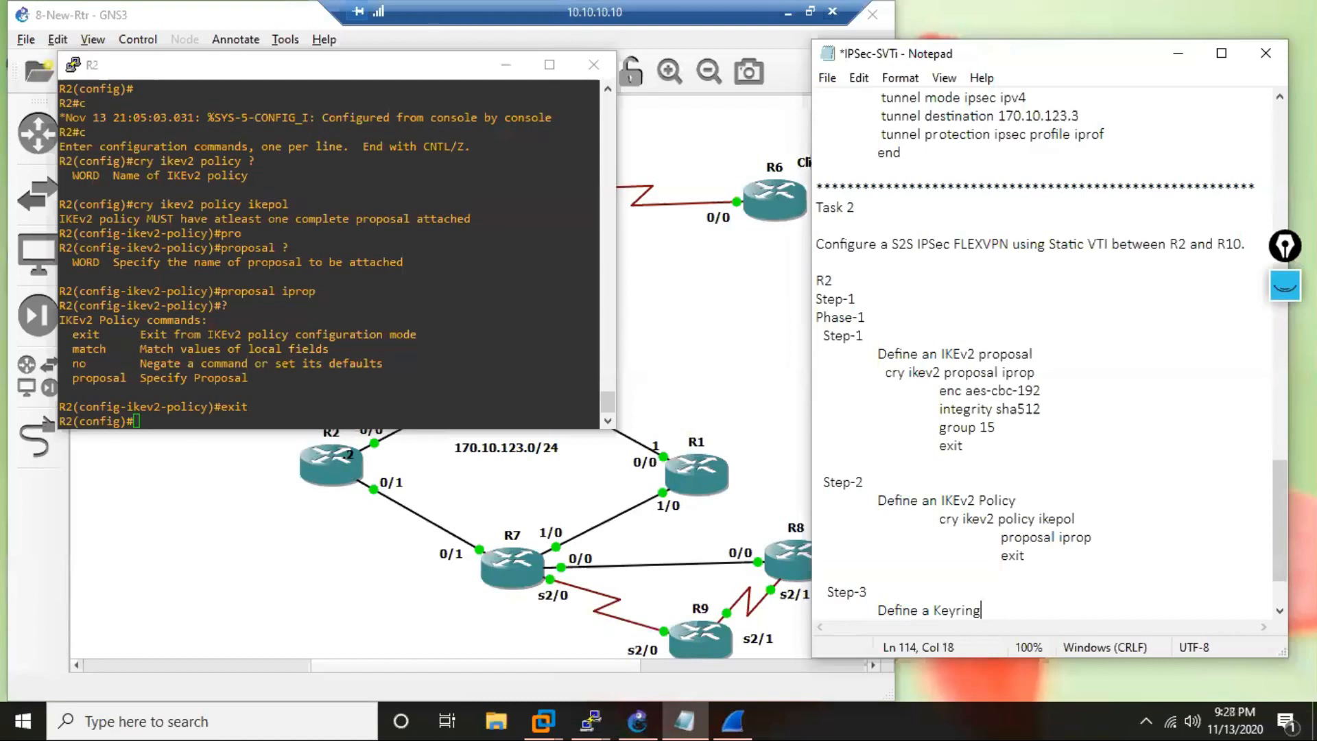
Reword the Step-3 description to "Define an IKEv2 Keyring" and start a new line below it.
key(Left)
key(Left)
key(Left)
key(Left)
key(Left)
key(Left)
key(Left)
key(BackSpace)
text(n IKEv2)
key(End)
key(Return)
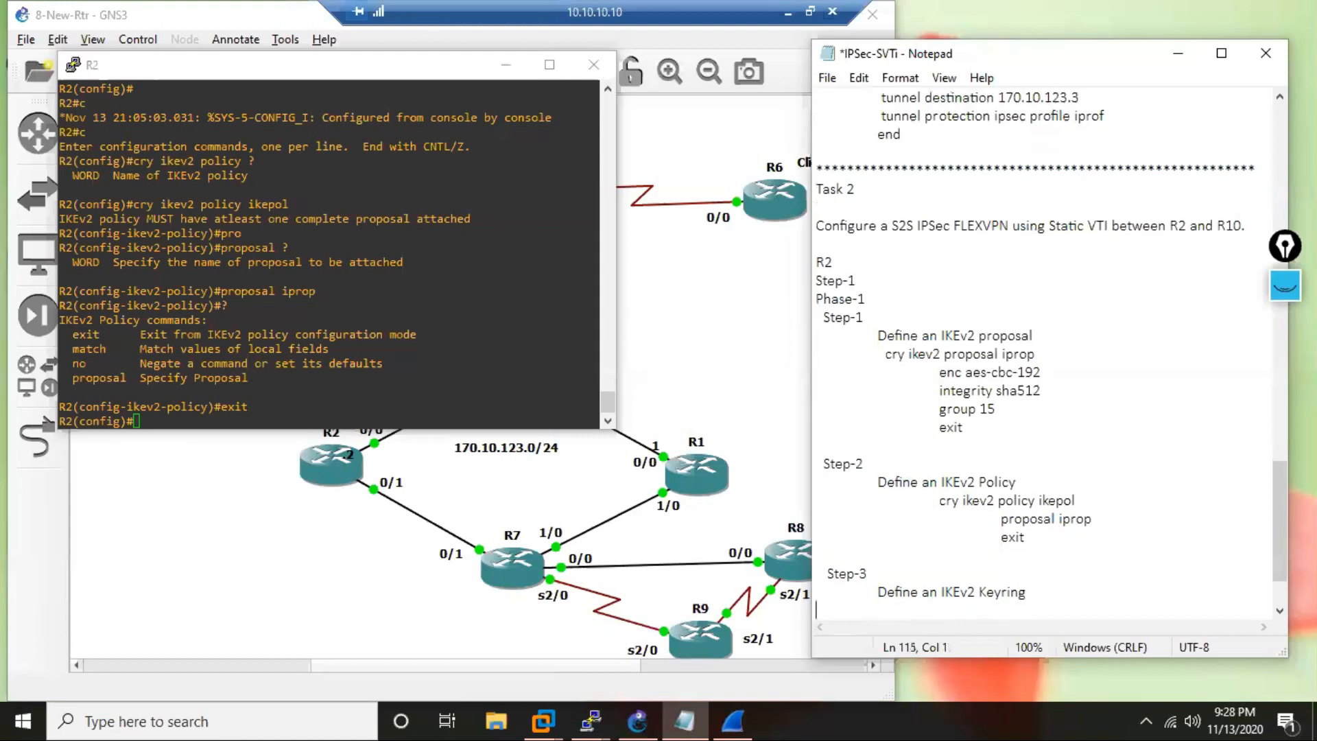
Add the indented command "cry ikev2 keyring ikev2ring" beneath the keyring description in the notes.
key(Tab)
text(cry ikev2)
text(keyring)
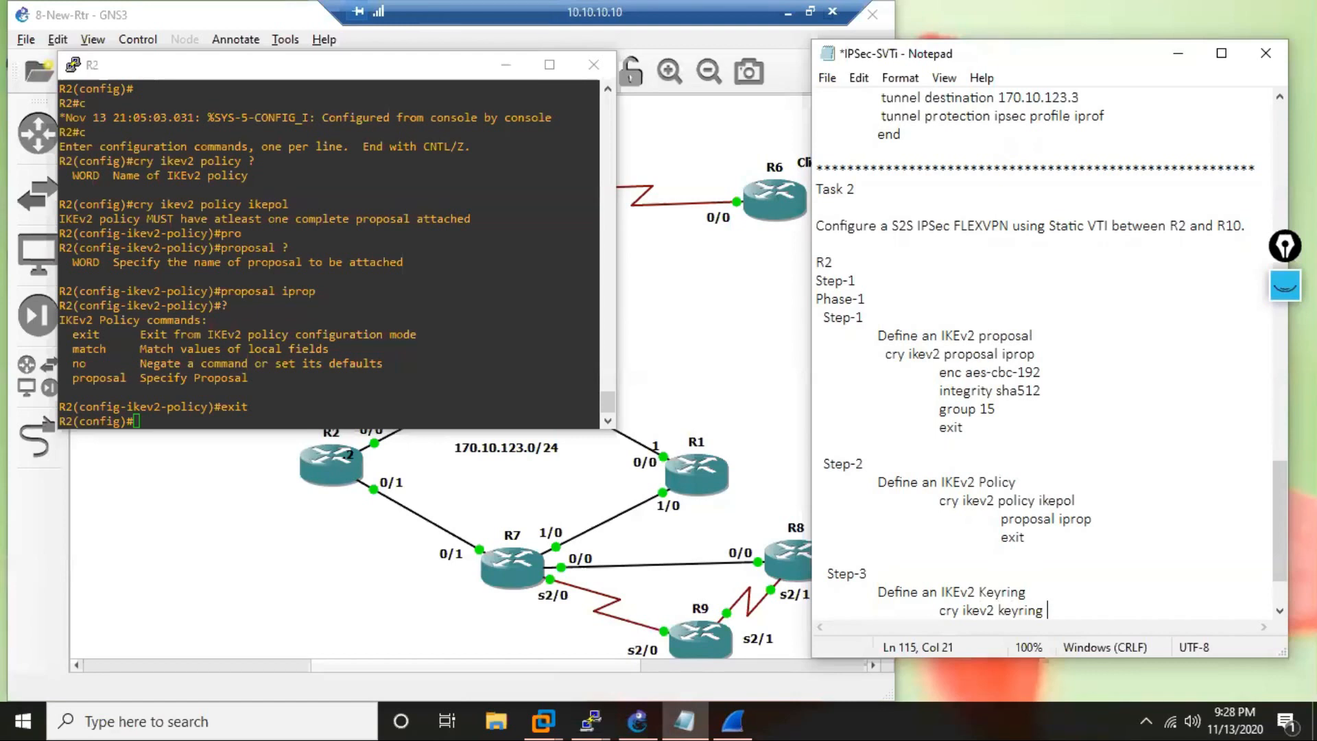
text(ikev2ring)
key(Return)
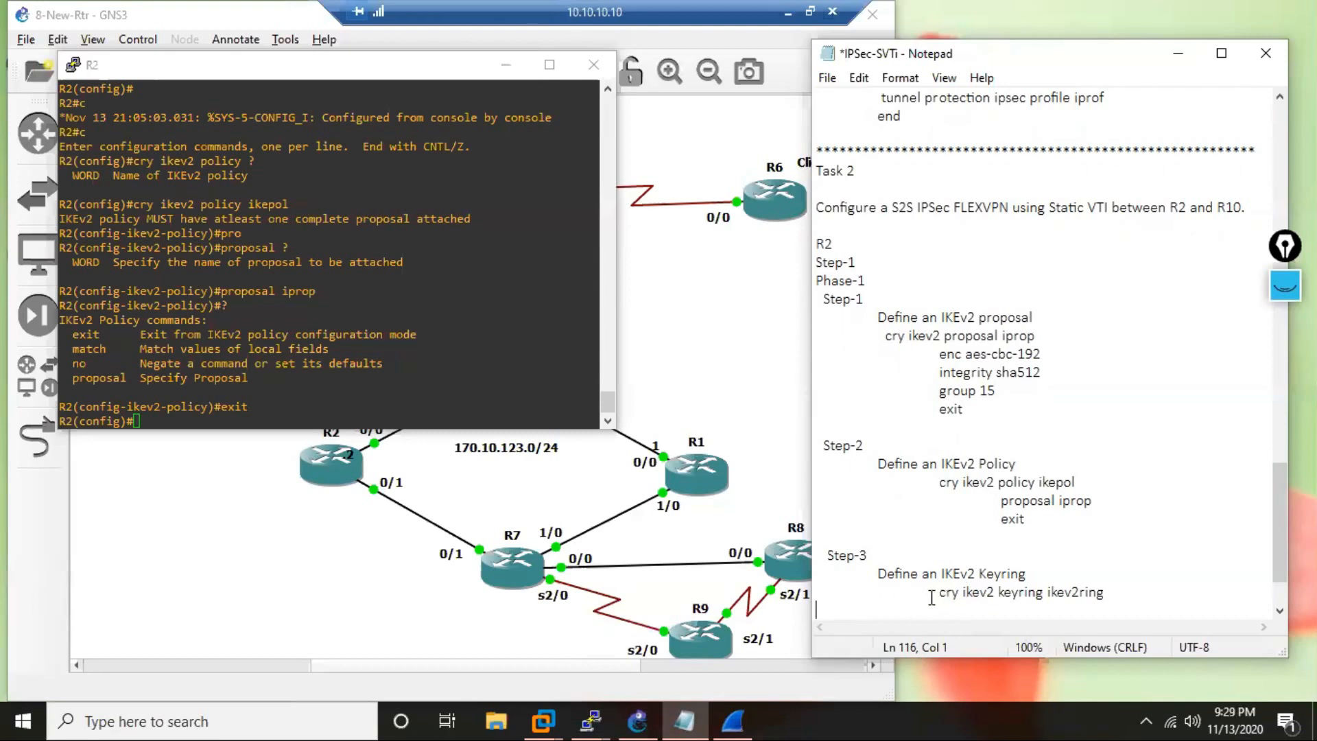
Copy the keyring command from the notes to R2 and run it to create the IKEv2 keyring ikev2ring.
drag(932, 591, 1106, 591)
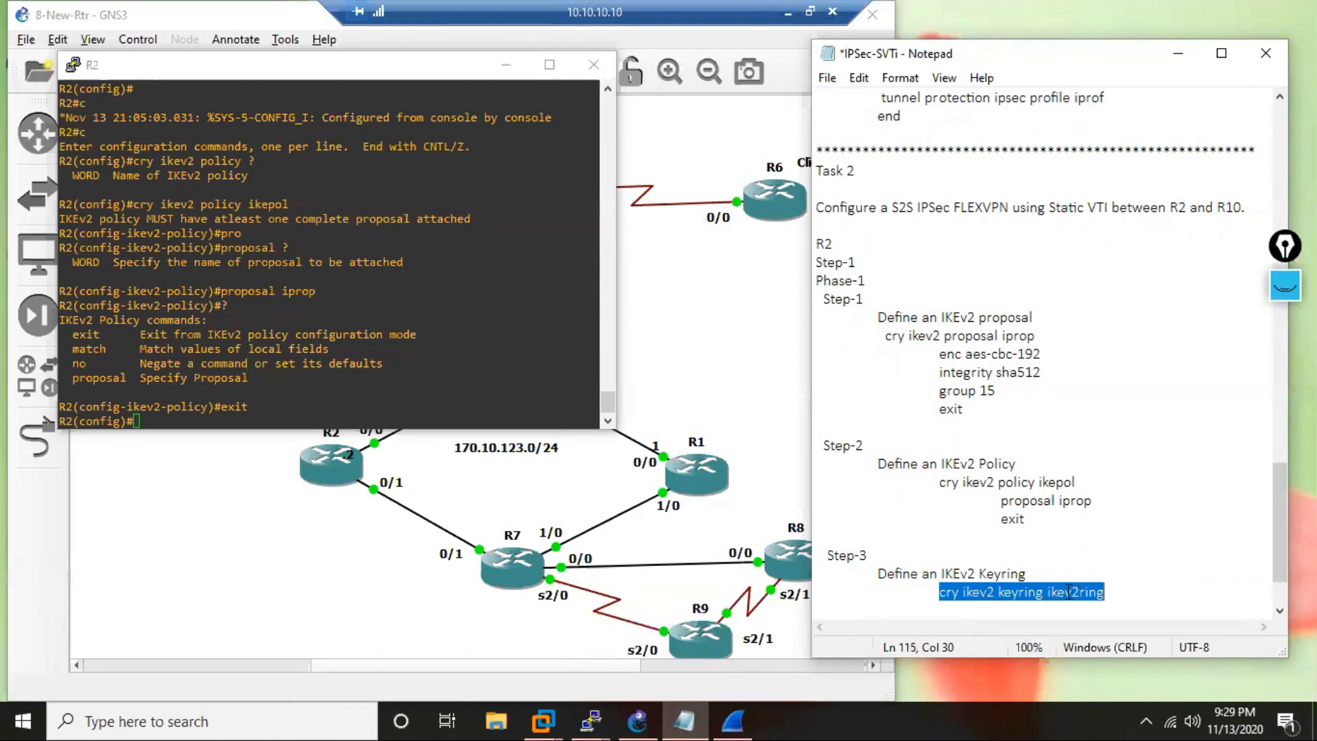
click(335, 402)
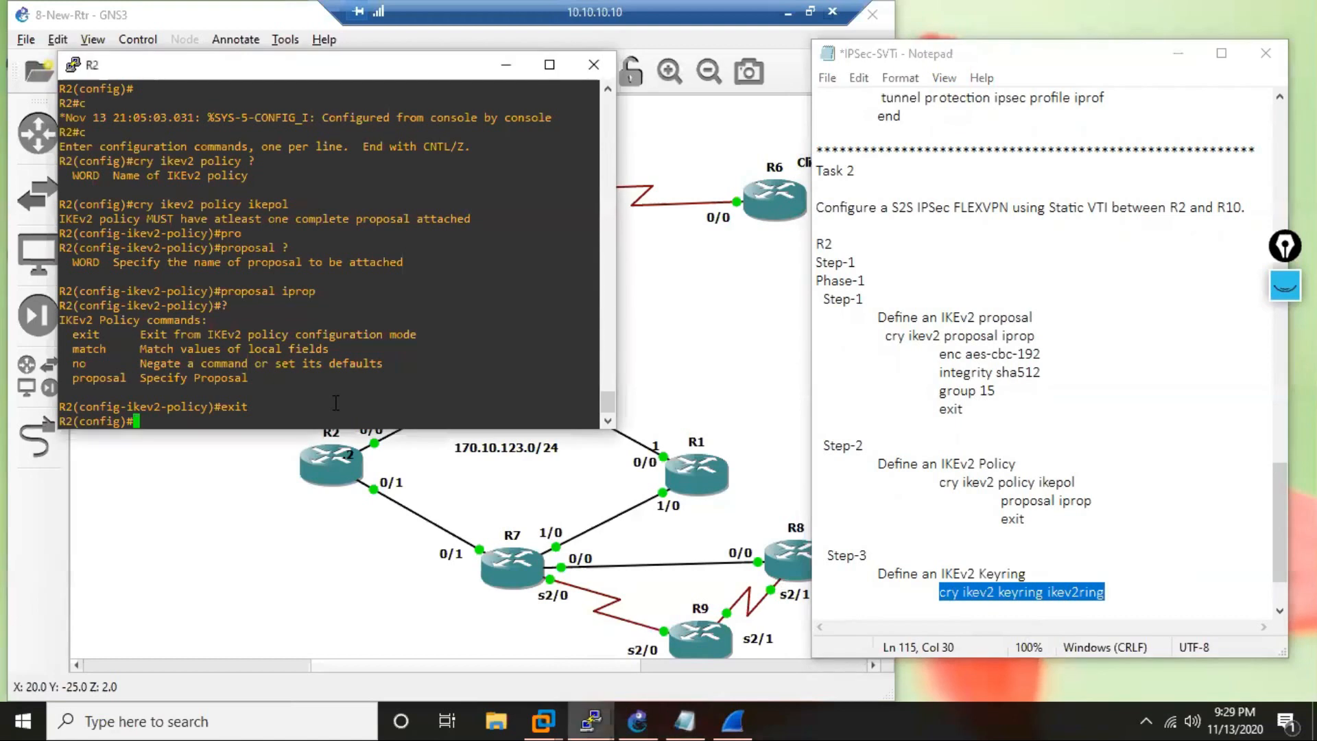
right_click(335, 403)
key(Return)
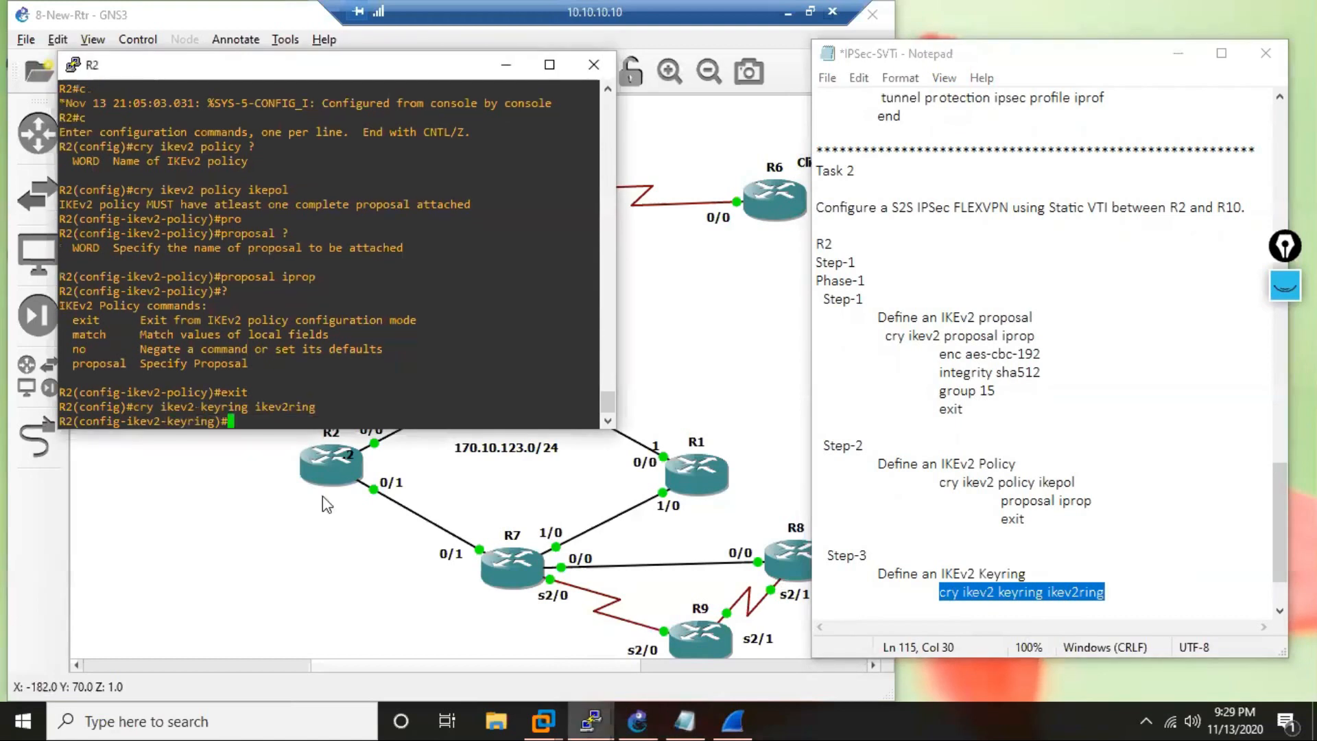
List the IKEv2 keyring subcommands on R2 and examine the description of the peer option.
text(?)
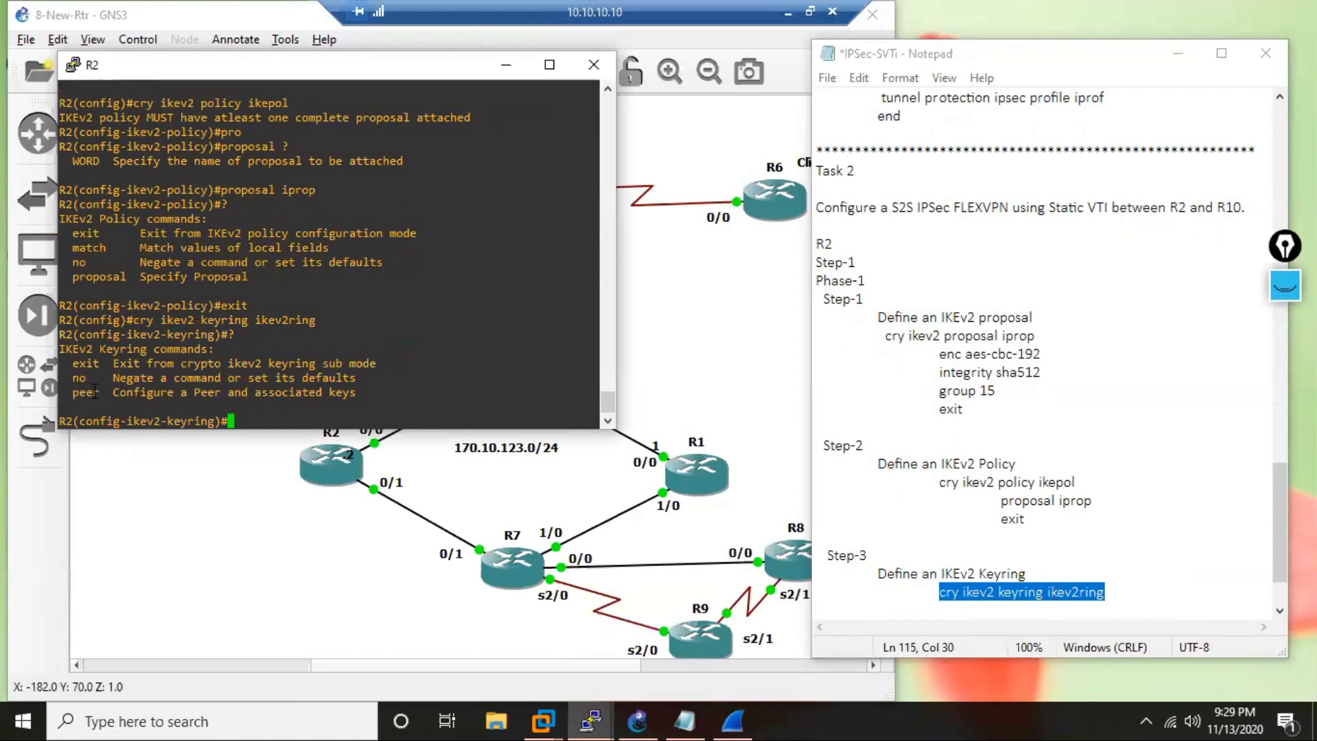
drag(100, 392, 74, 392)
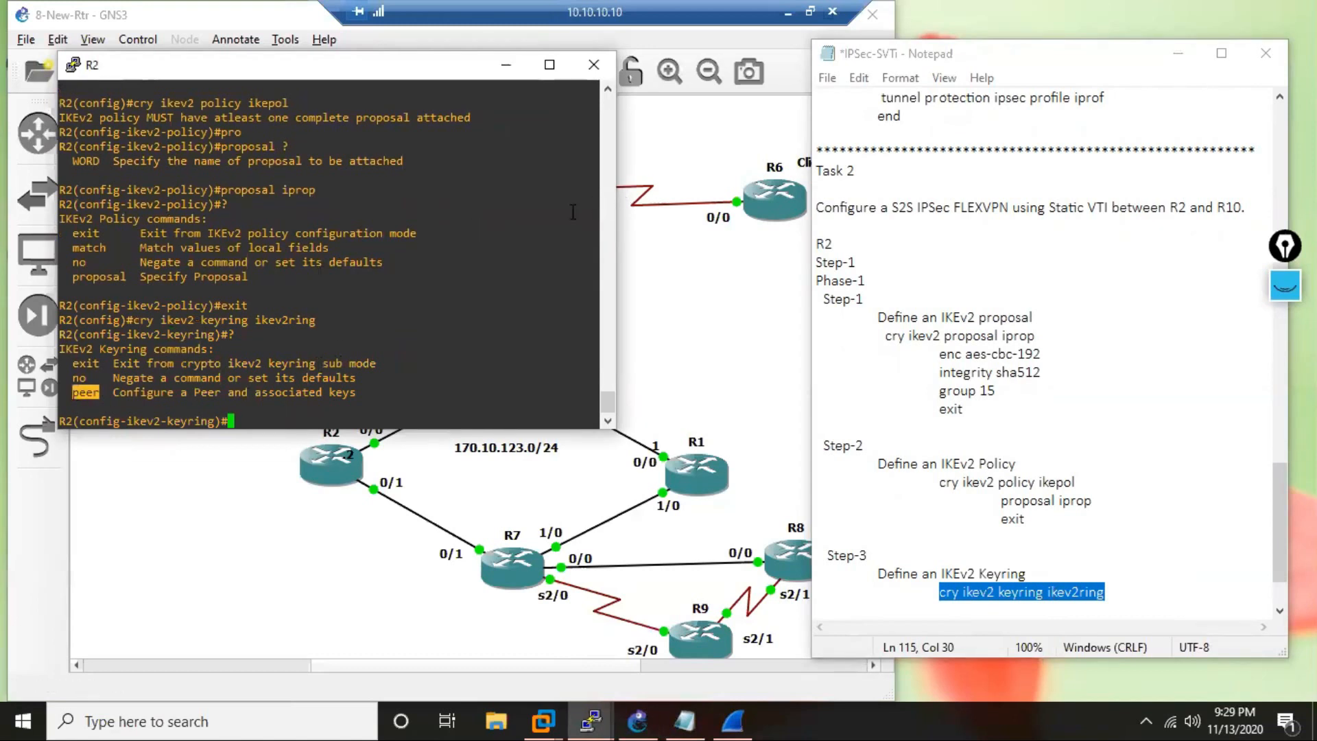
drag(192, 391, 224, 391)
click(363, 392)
drag(362, 391, 335, 391)
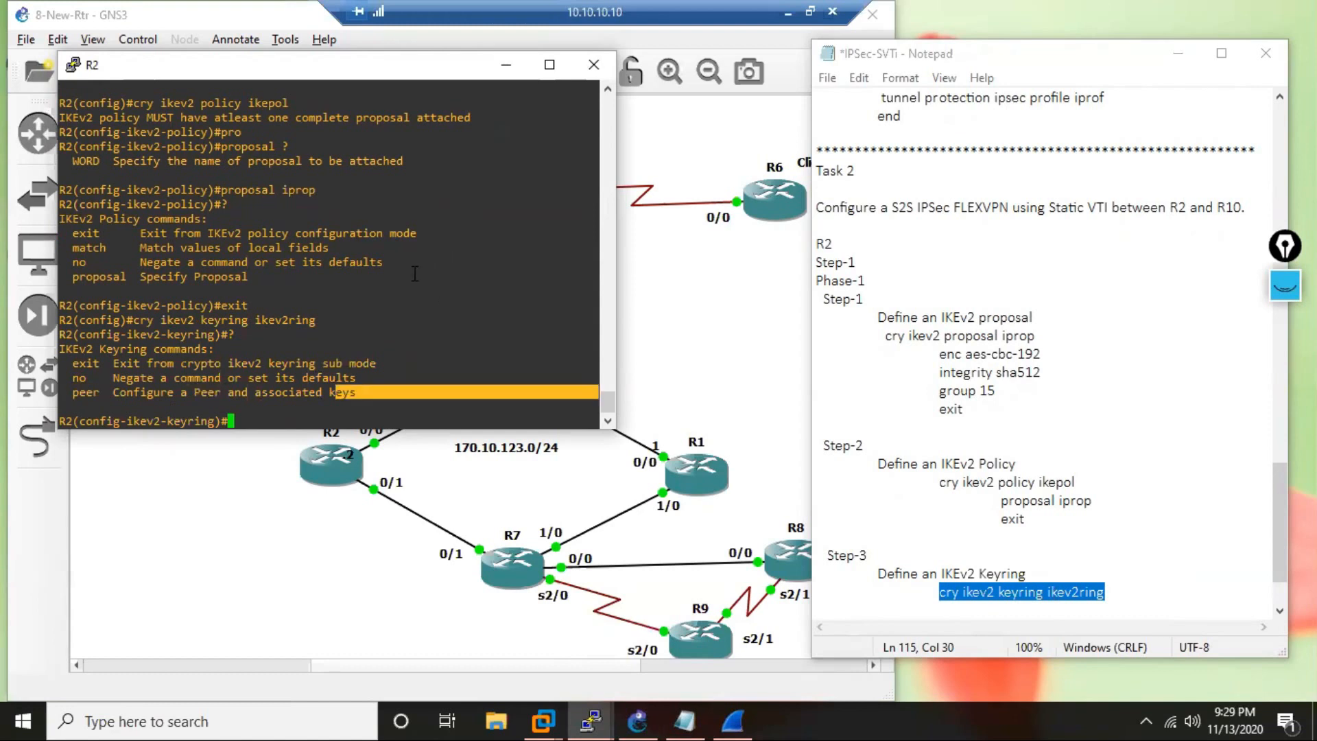
Look up the peer syntax on R2 and create a peer block named rtr10 in the IKEv2 keyring.
text(pee)
key(Tab)
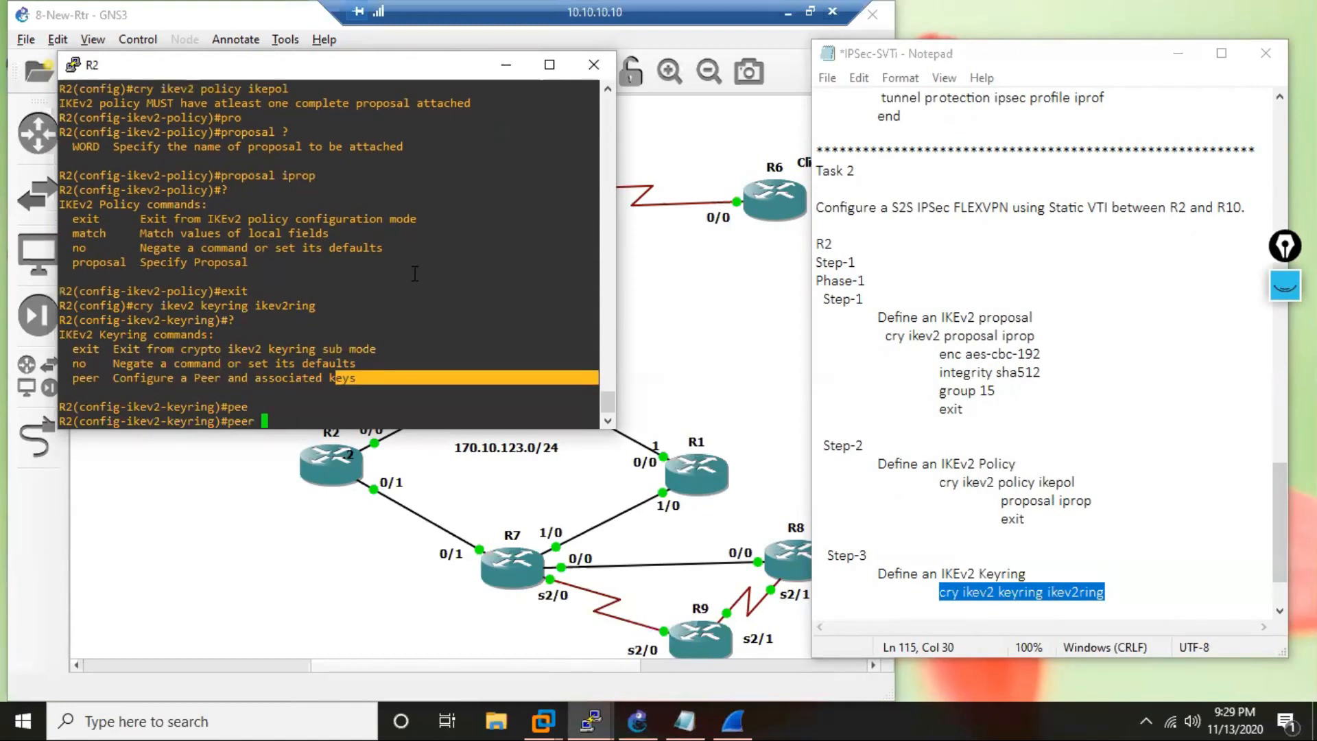
text(?)
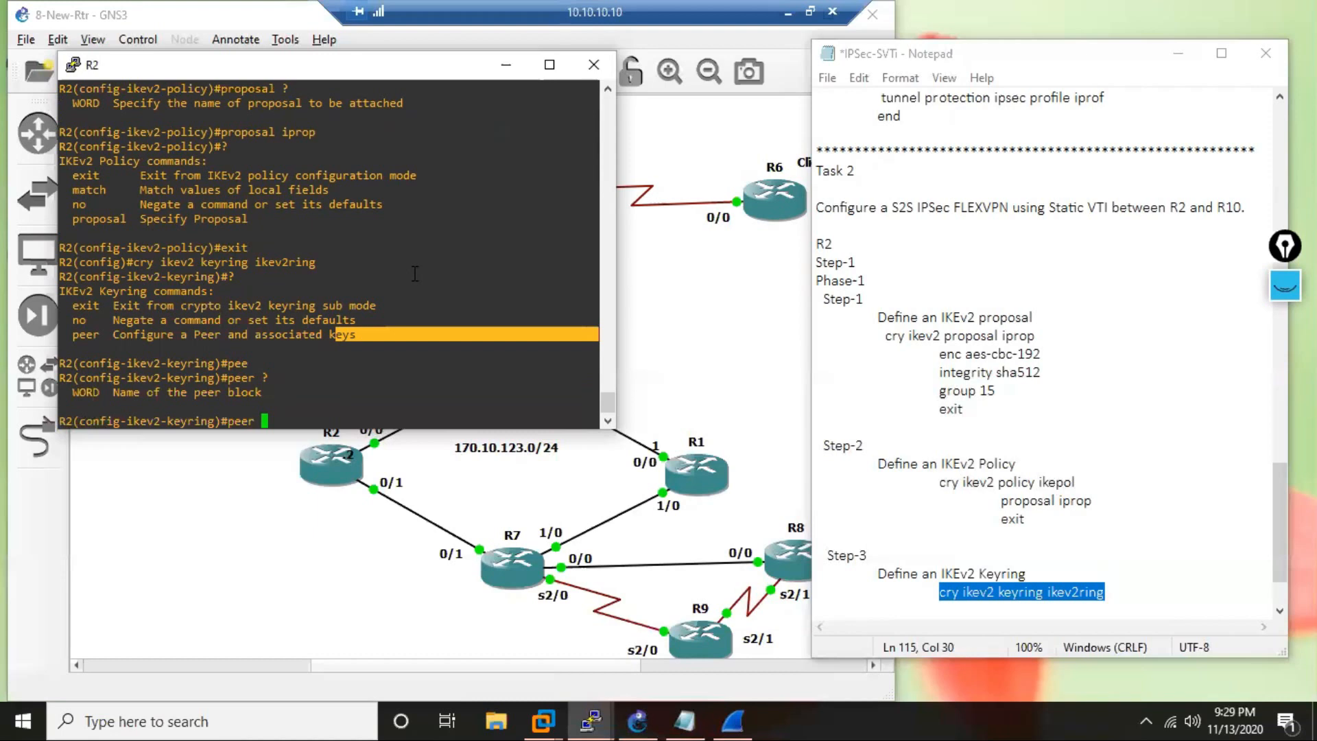
text(rtr10)
key(Return)
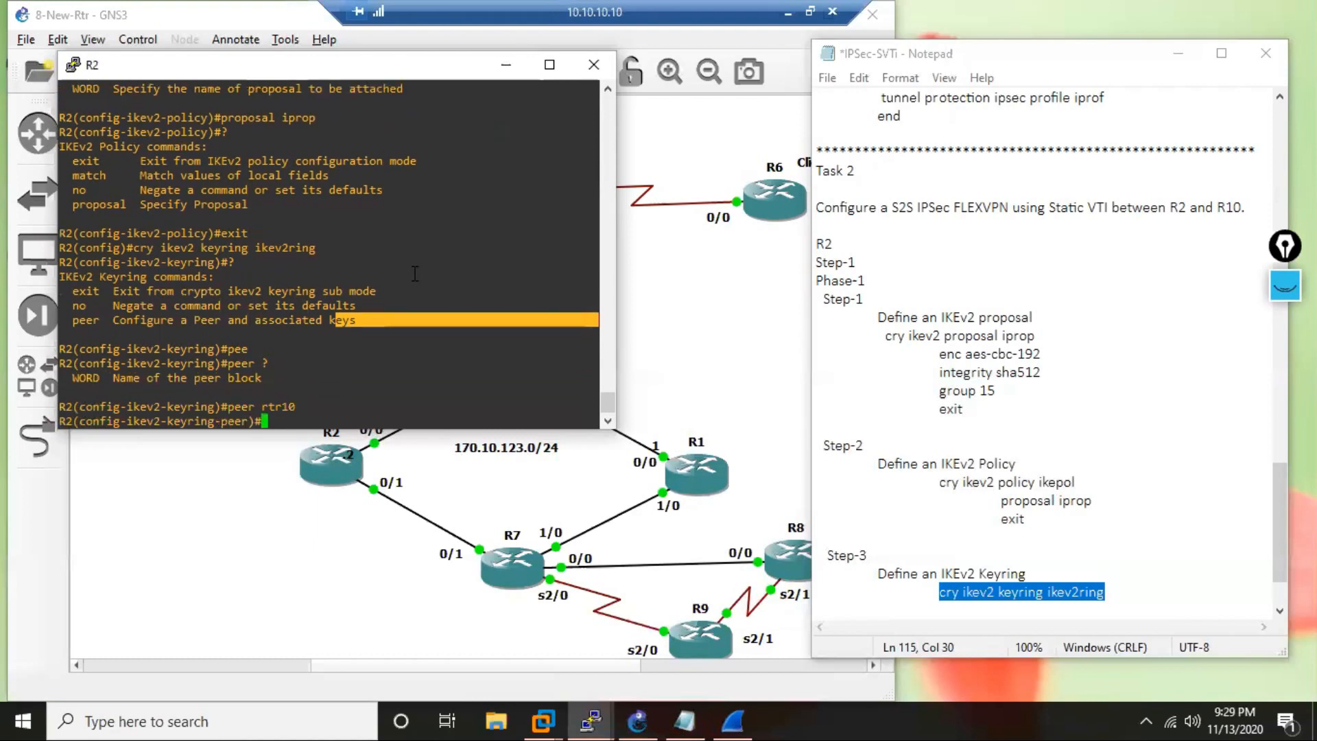
List the keyring peer subcommands on R2 and set the address of peer rtr10 to 170.10.105.10.
text(?)
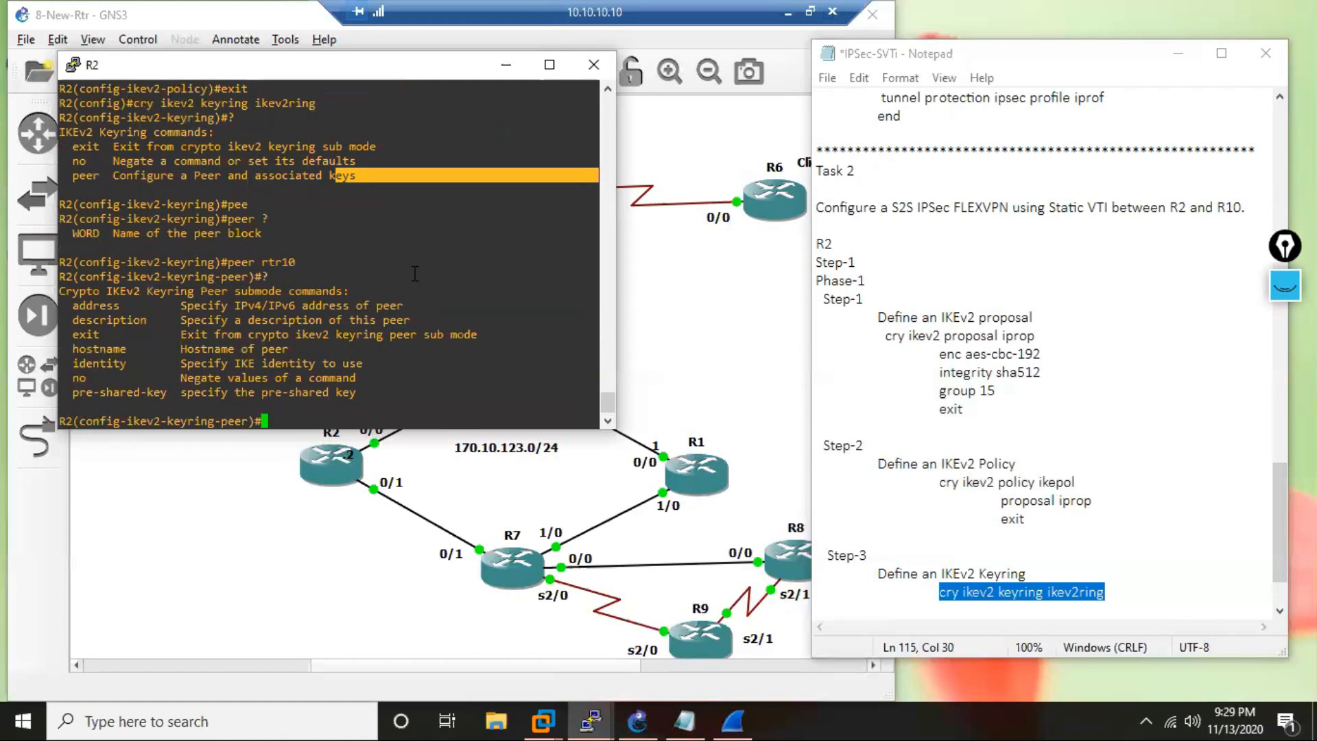
text(add)
key(Tab)
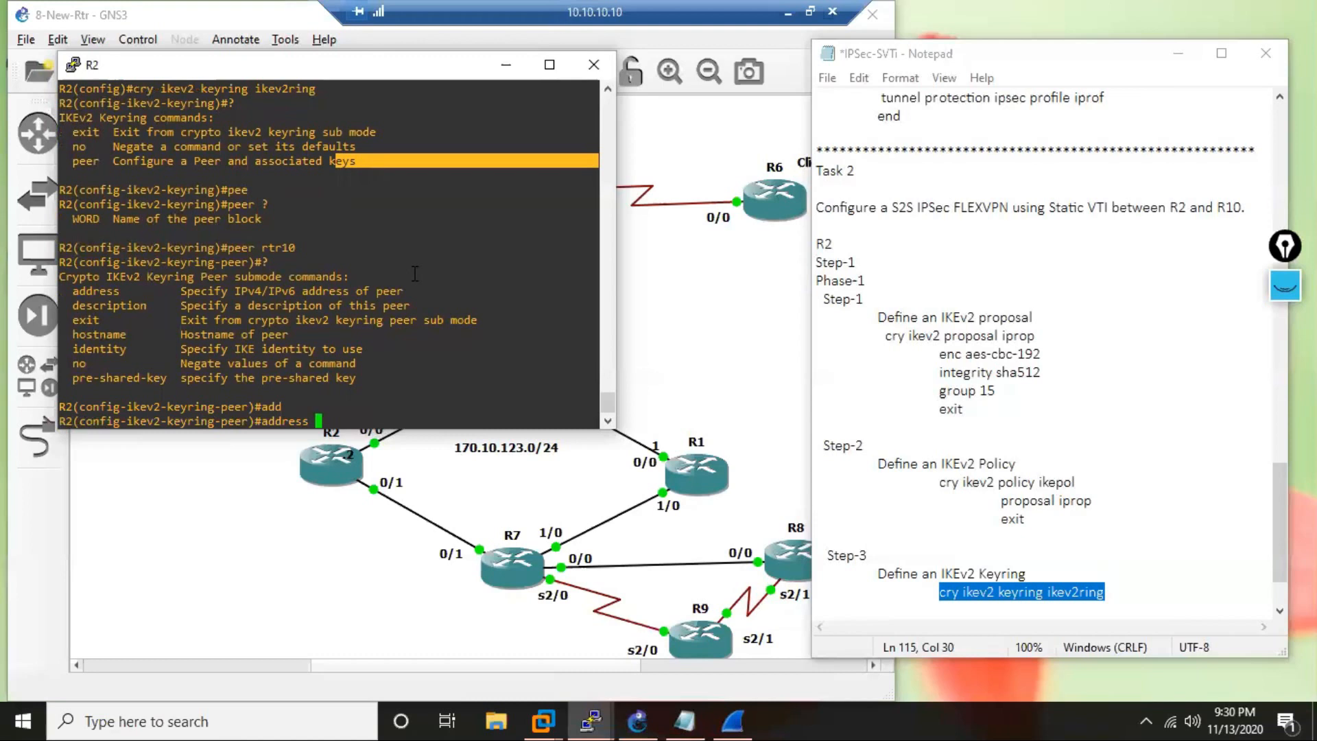
text(170.10.105.10)
key(Return)
Enter the pre-shared key for peer rtr10 on R2 and exit the peer submode.
text(pre)
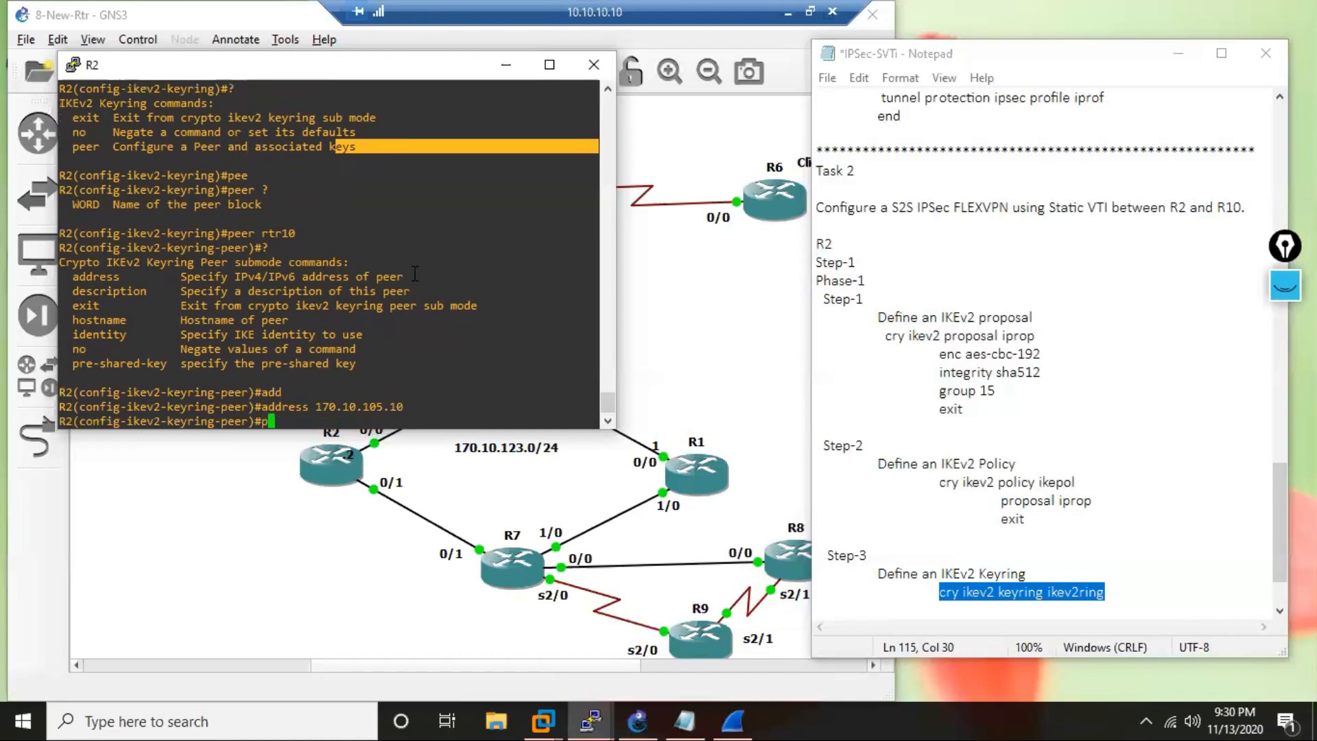
key(Tab)
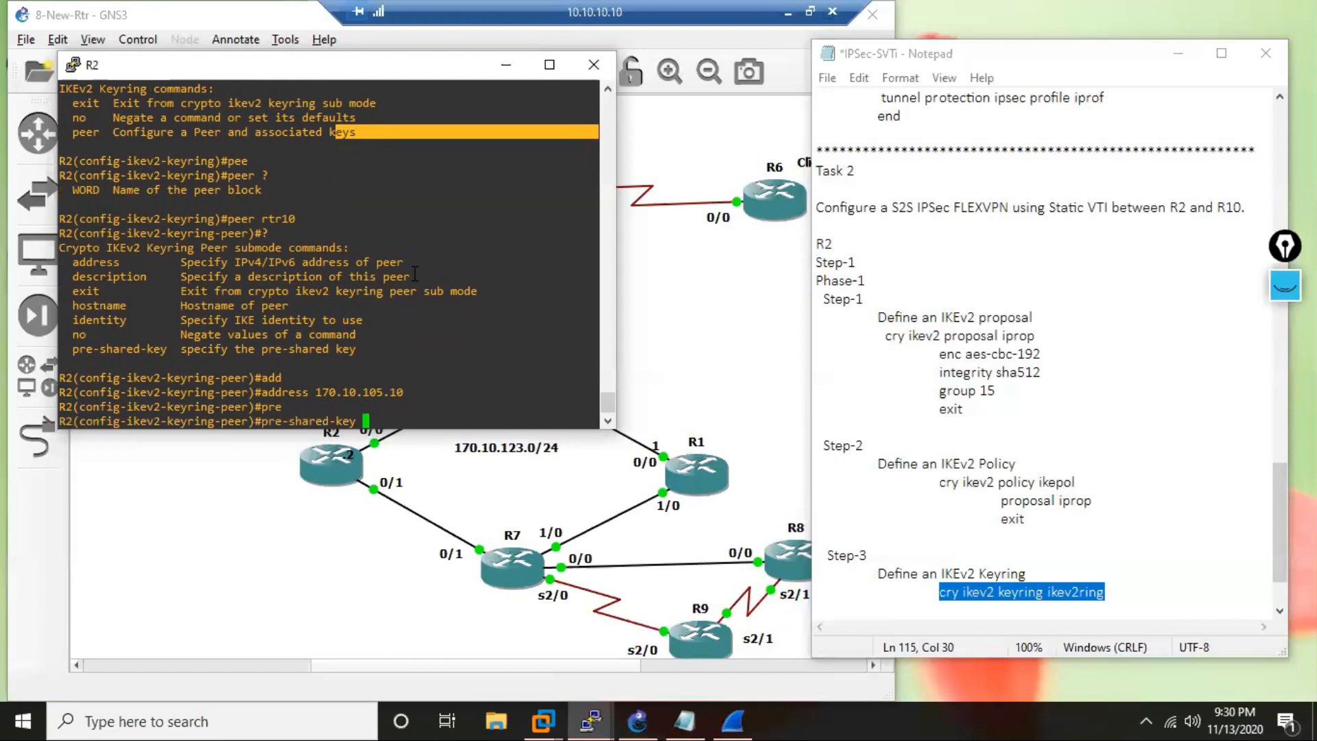
text(C)
text(?sco)
key(Return)
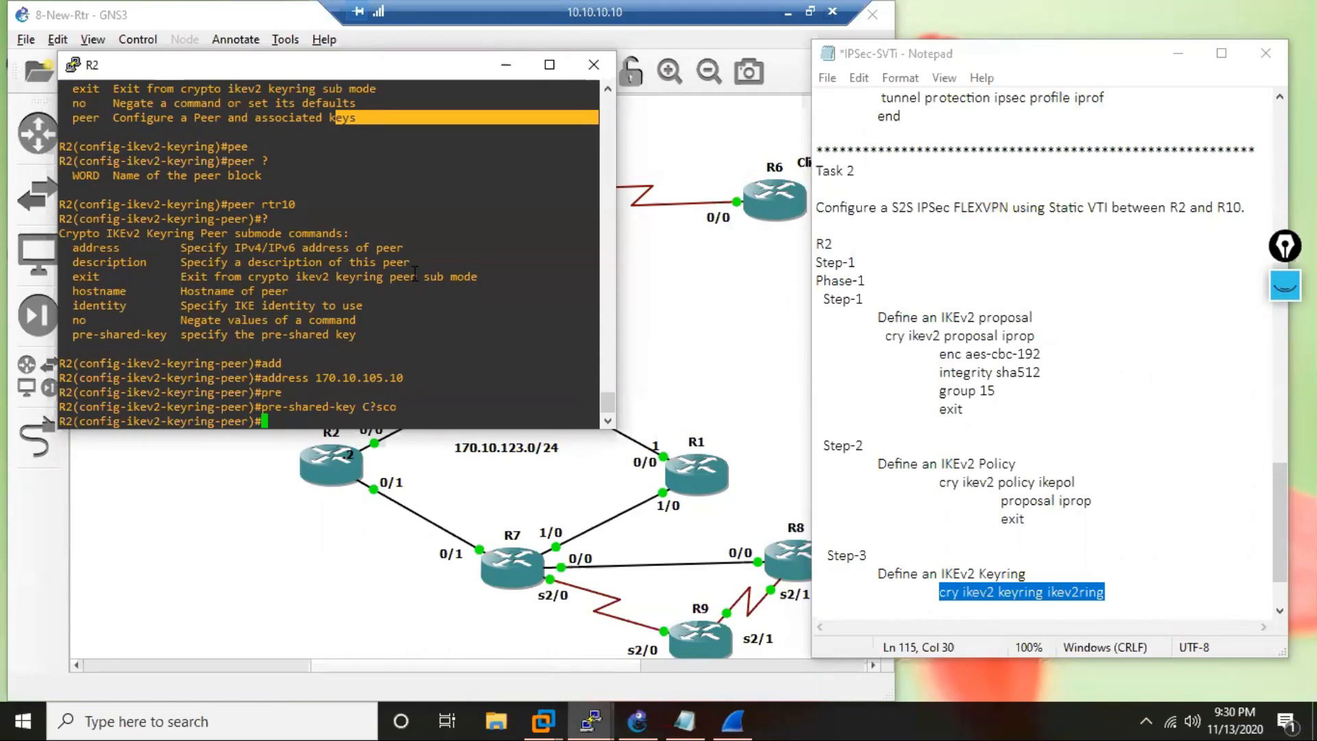
text(exit)
key(Return)
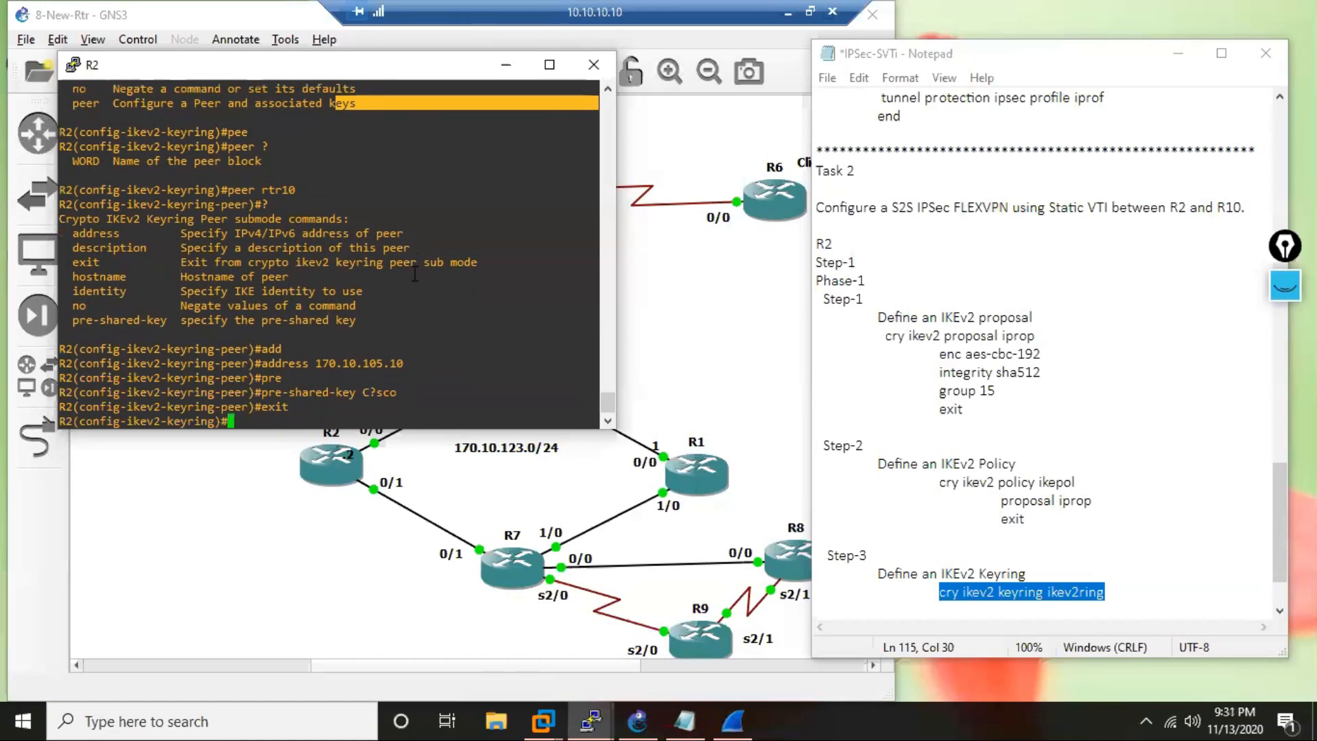
Add the indented line "peer rtr10" beneath the keyring command in the notes.
click(1124, 605)
key(Tab)
Add the further indented line "address 170.10.105.10" beneath the peer line in the notes.
key(Tab)
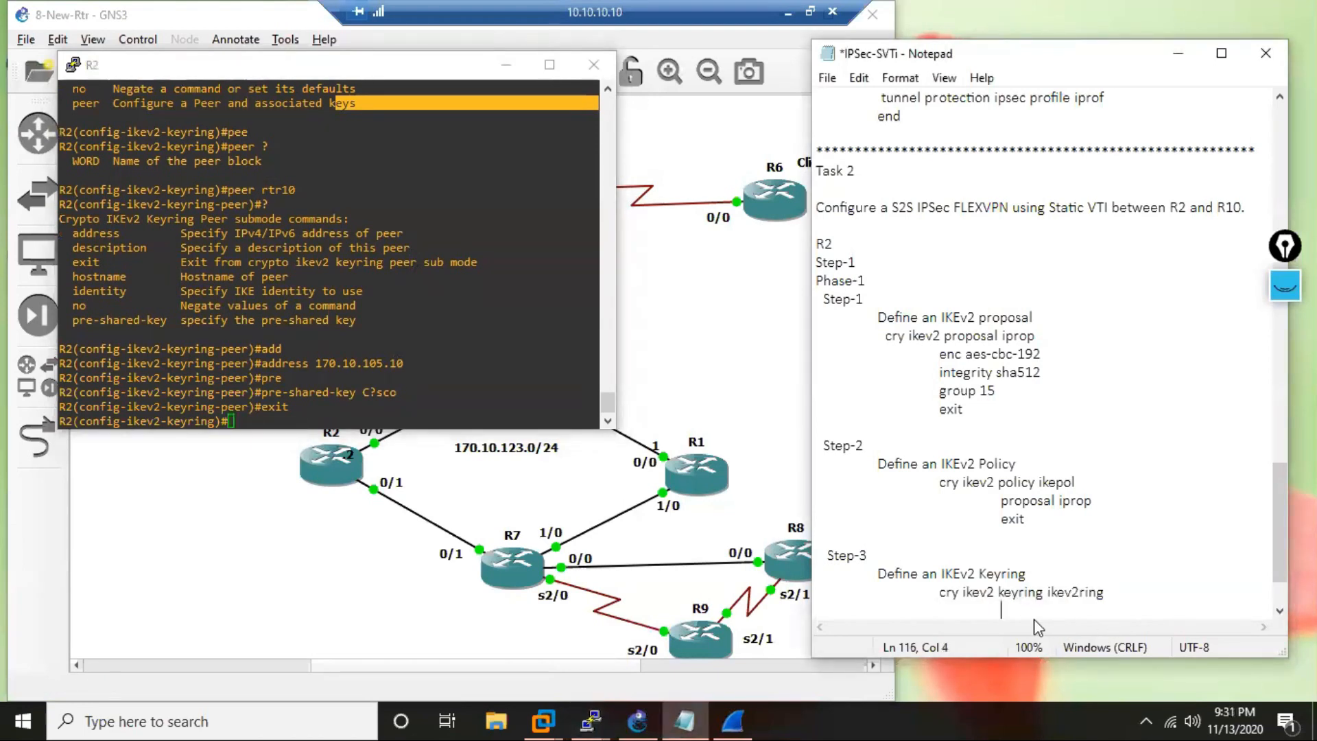
text(peer rtr10)
key(Return)
key(Tab)
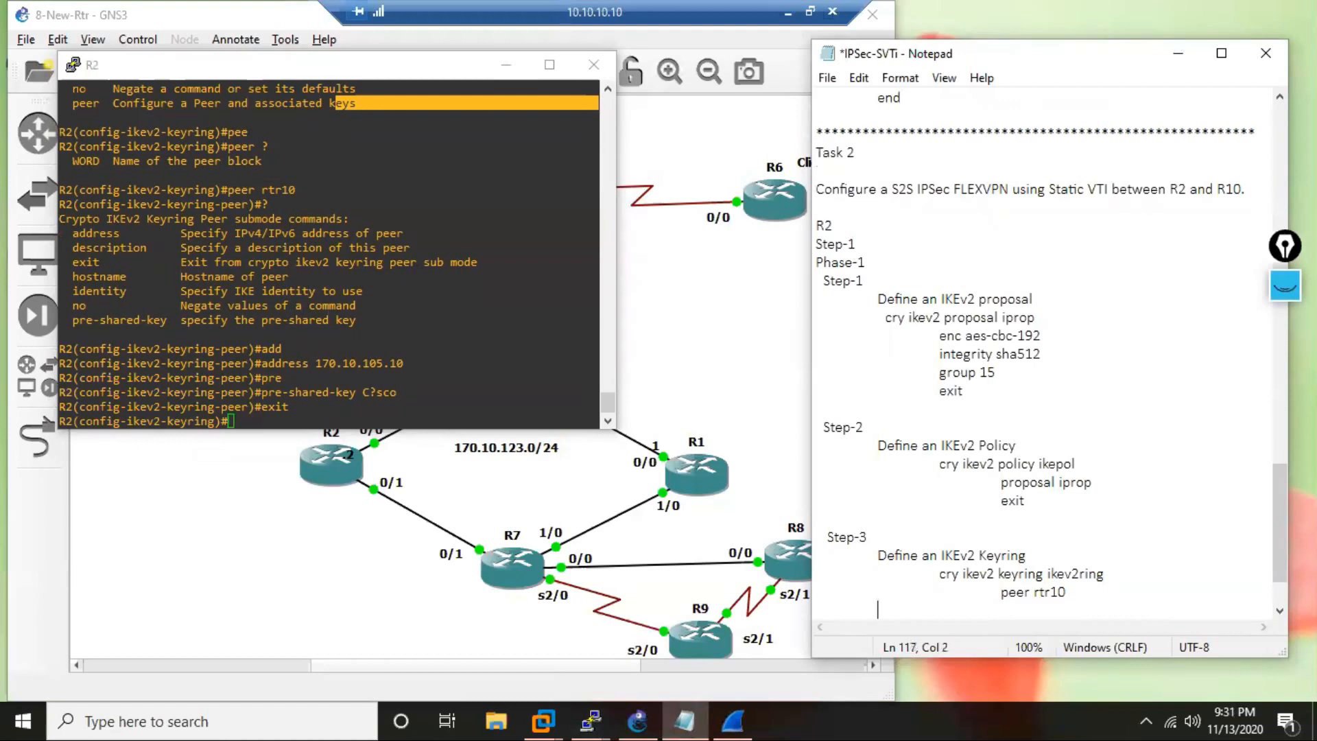
key(Tab)
text(address 170)
text(0.105.10)
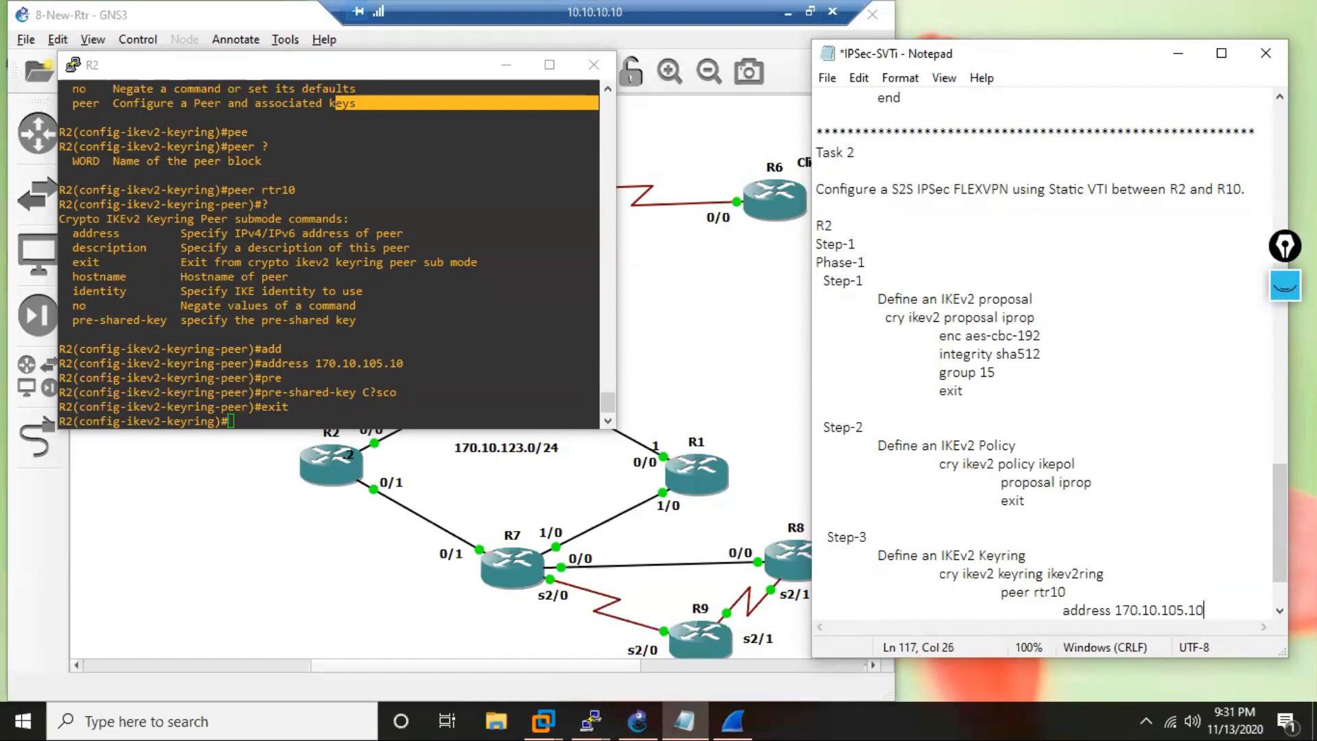
Add a "pre-shared" line with the pre-shared key beneath the address line in the notes.
key(Return)
key(Tab)
key(Tab)
key(Tab)
text(pr)
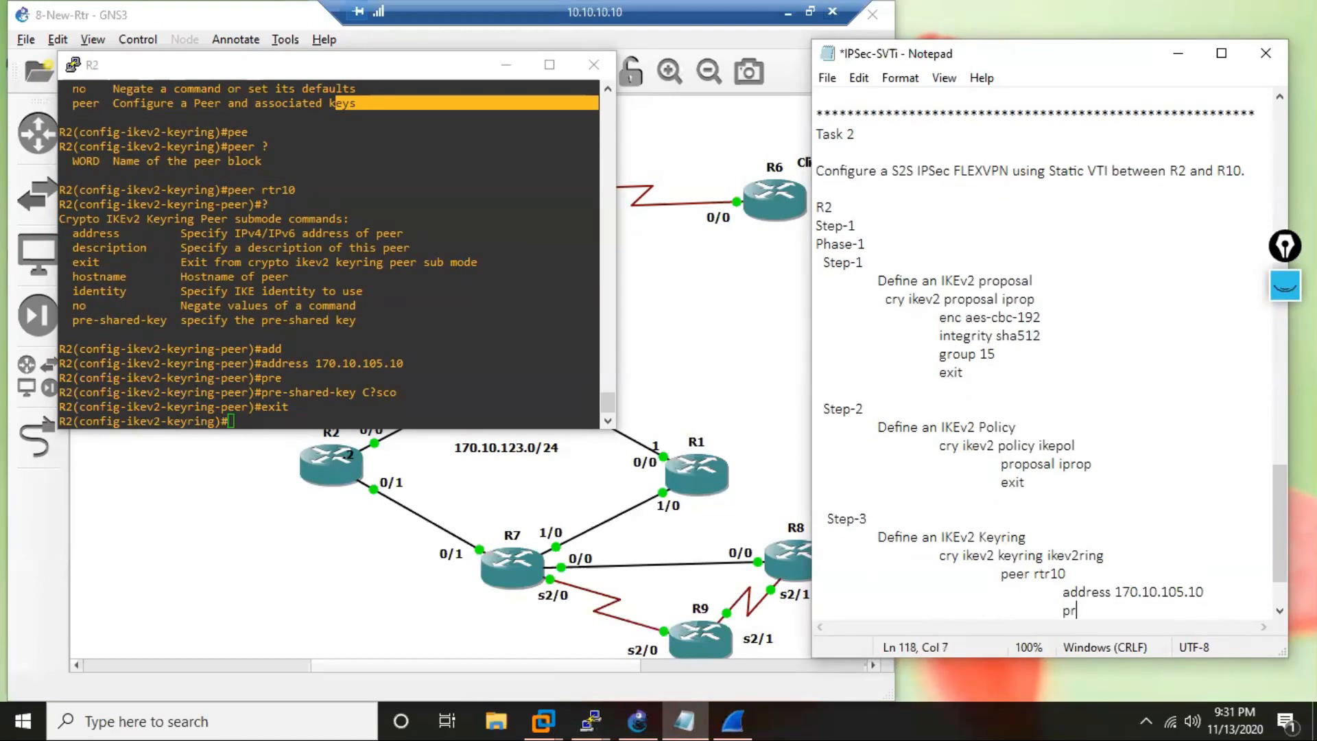
text(e-shared C?sco)
Add an indented "exit" line to close the keyring peer block in the notes.
key(Return)
key(Tab)
key(Tab)
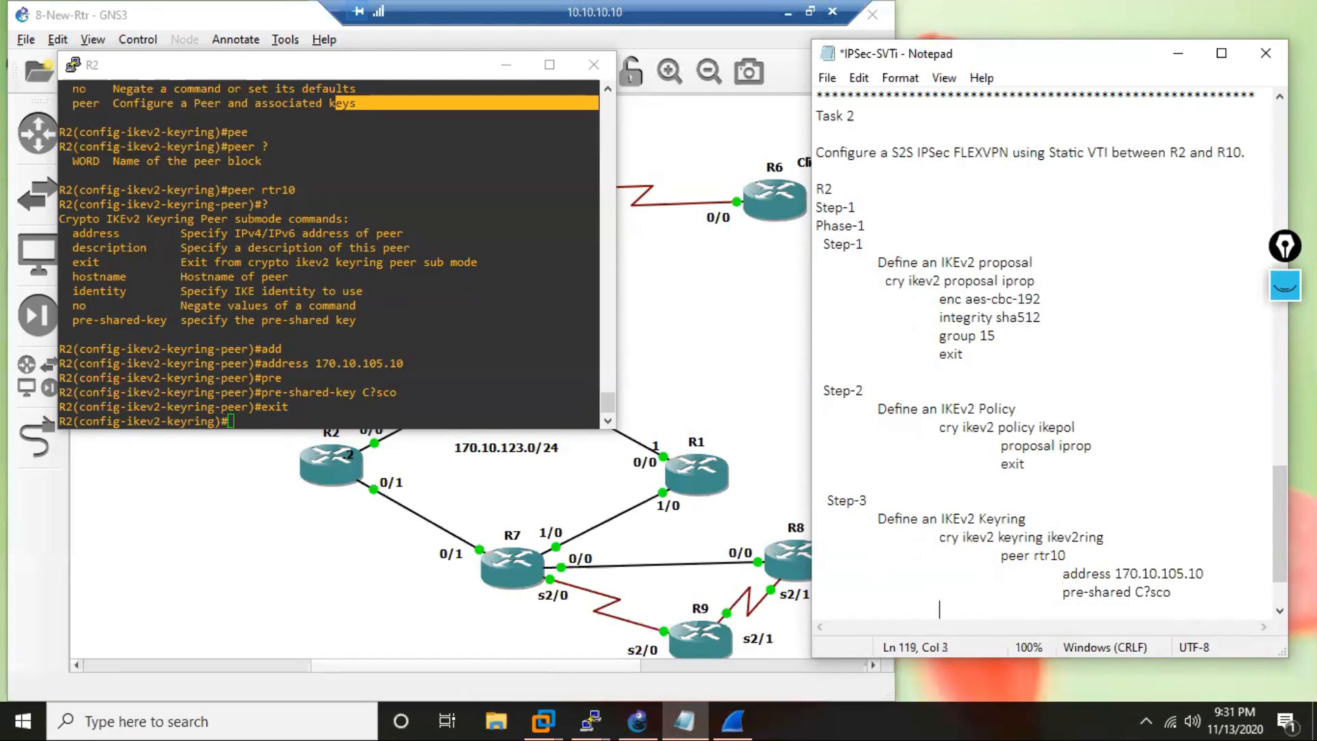
key(Tab)
text(exit)
key(Return)
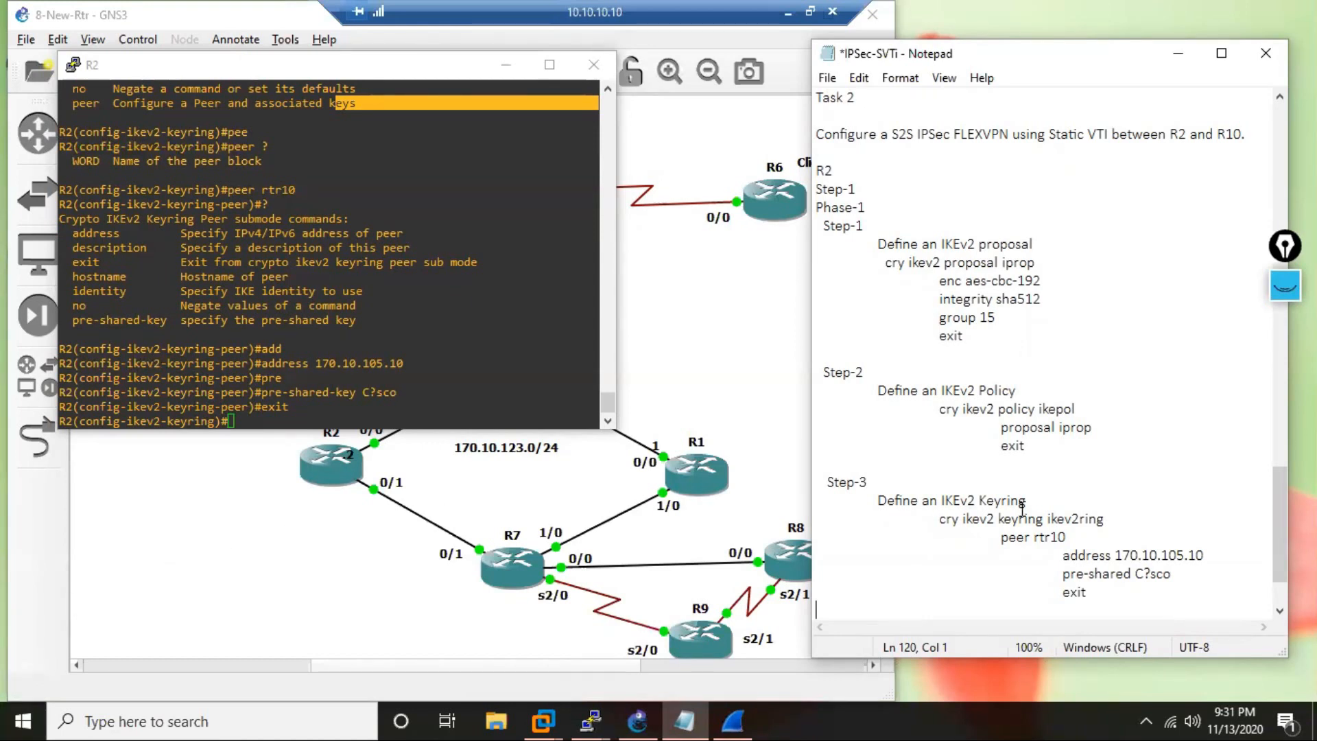
Add a "Step-4" heading below the keyring block in the notes.
click(1142, 594)
key(Return)
text(Step-4)
Add the indented description "Define IKEv2 P:rofile" beneath the Step-4 heading, with a capital D.
key(Return)
key(Tab)
text(define )
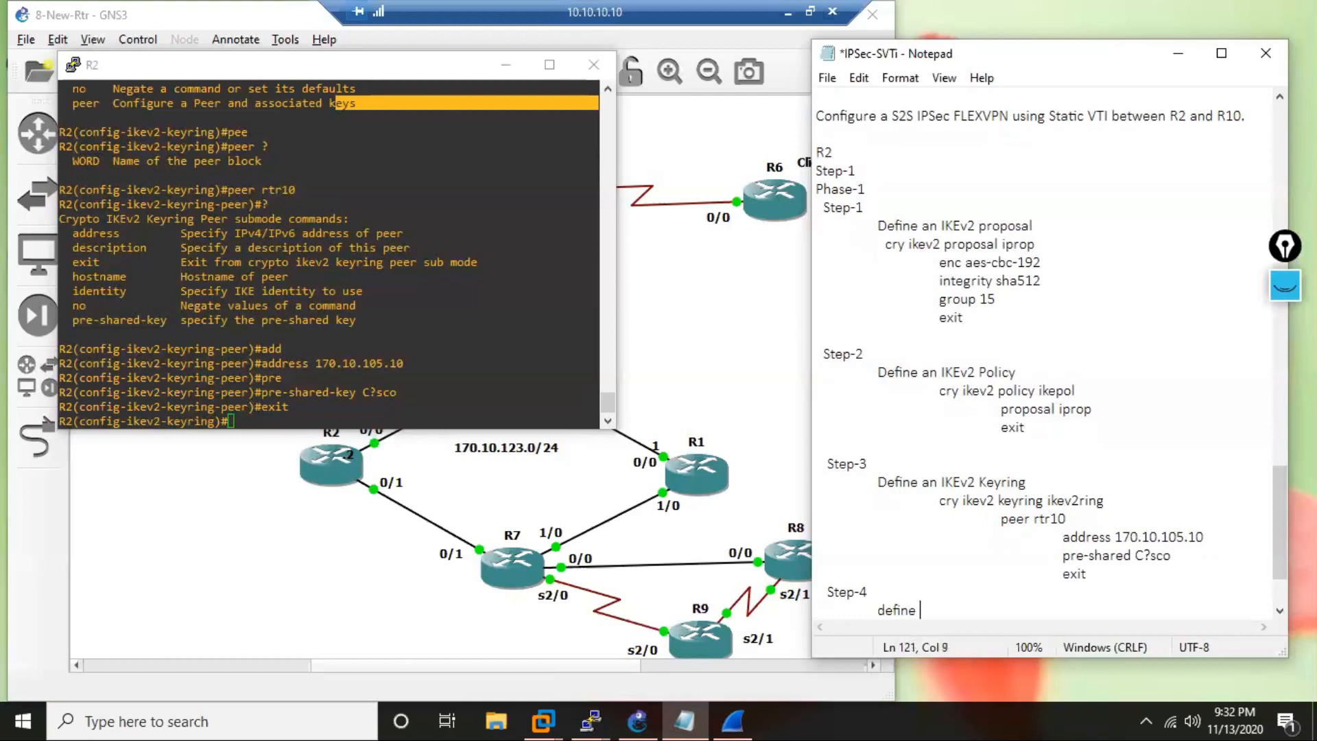
text(IKEv2 P:rofile)
key(Left)
key(Left)
key(Left)
key(Left)
key(Left)
key(Left)
key(Left)
key(Left)
key(Left)
key(Left)
key(Left)
key(Left)
key(Left)
key(Left)
key(Left)
key(Left)
key(Left)
key(Left)
key(Left)
key(Left)
key(Delete)
text(D)
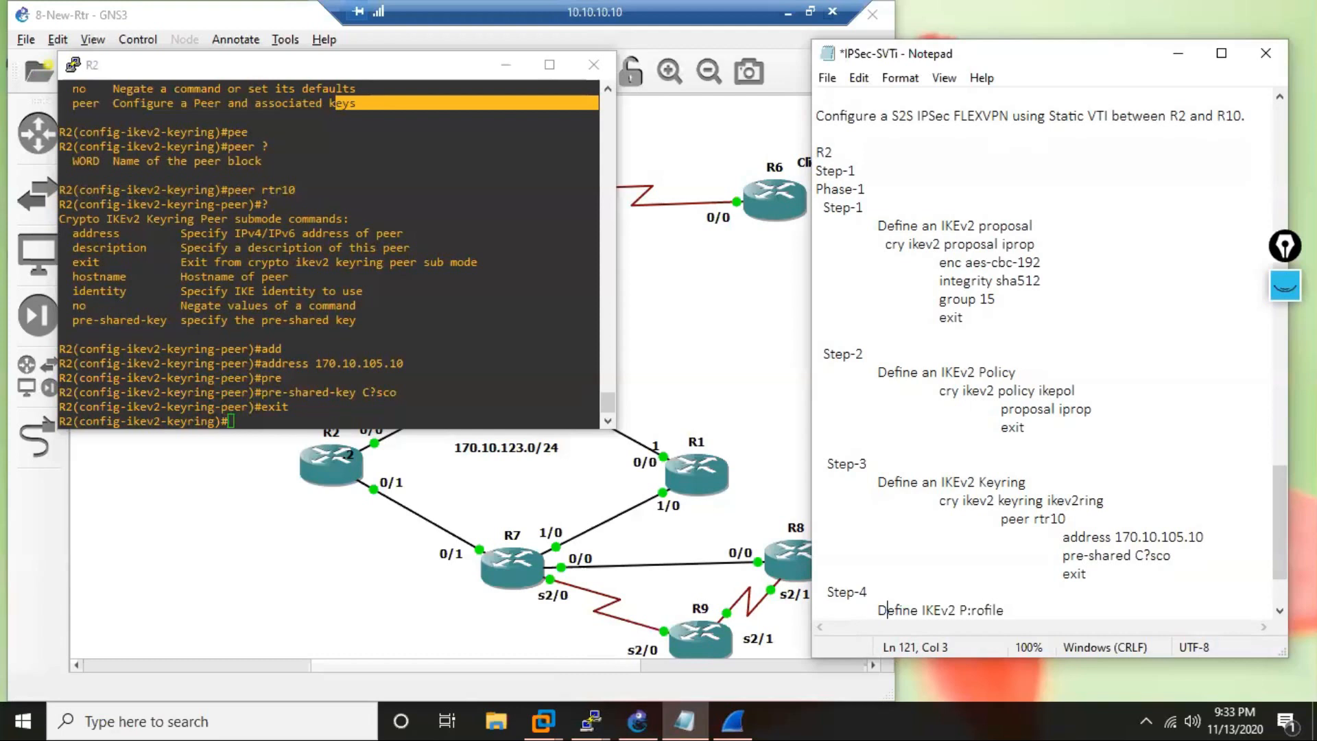
Add the indented command "cry ikev2 profile ikeprof" beneath the Step-4 description in the notes.
click(1012, 611)
key(Return)
key(Tab)
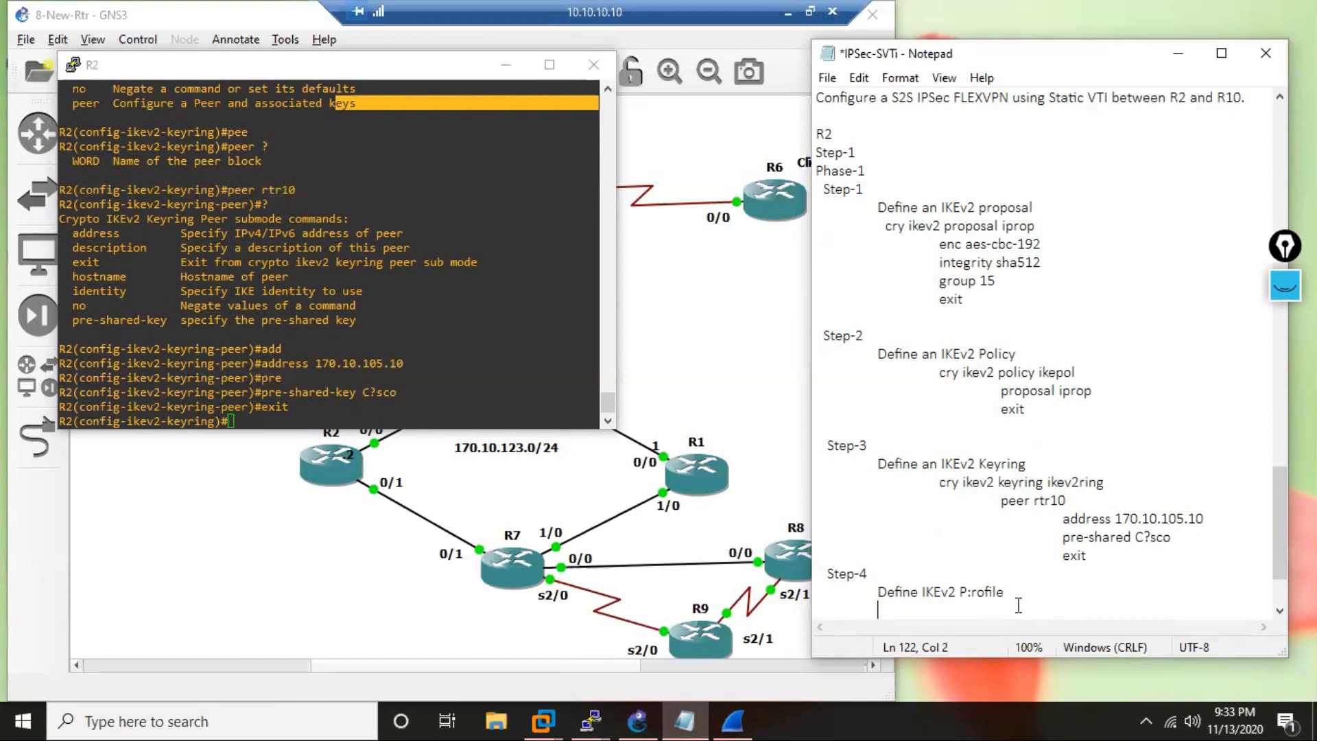
key(Tab)
text(cry ikev2 profile ikeprof)
Compare the names of the IKEv2 proposal, policy and profile in the notes.
drag(1036, 226, 1027, 230)
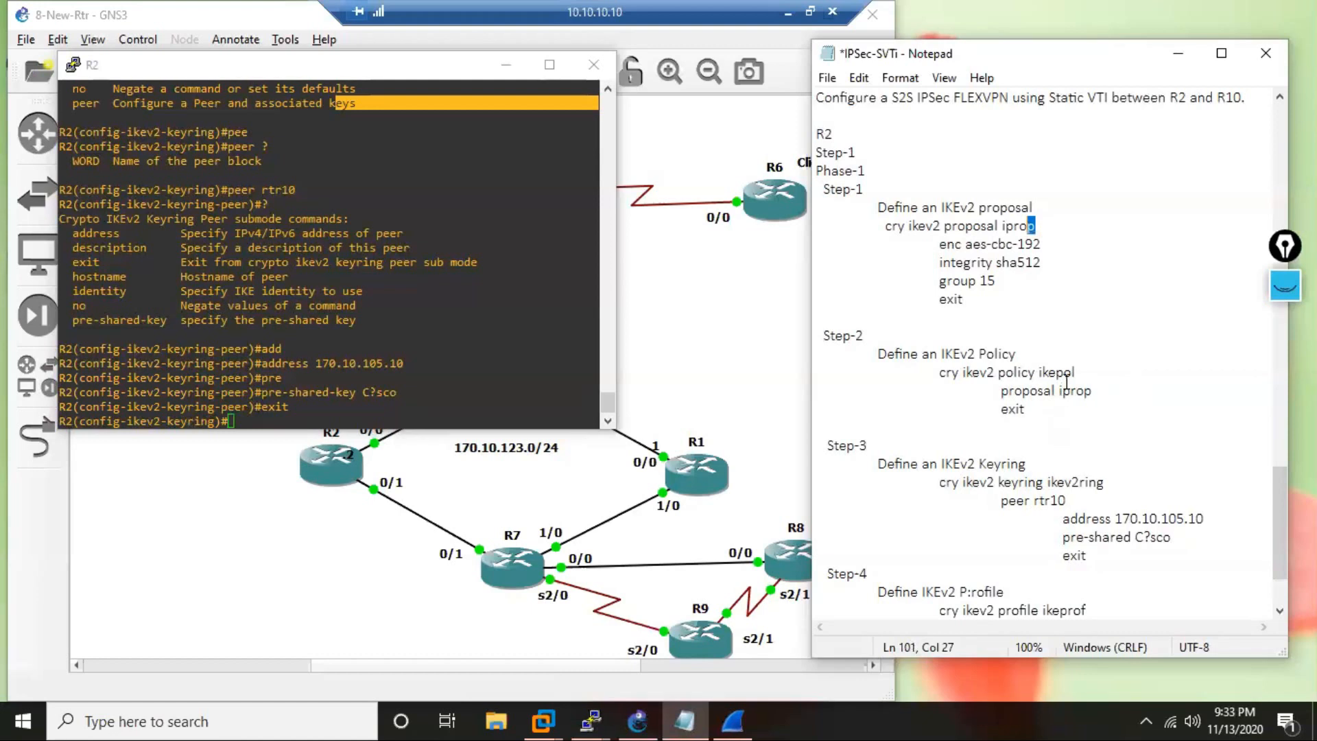
drag(1075, 372, 1053, 371)
click(1079, 608)
drag(1079, 608, 1072, 609)
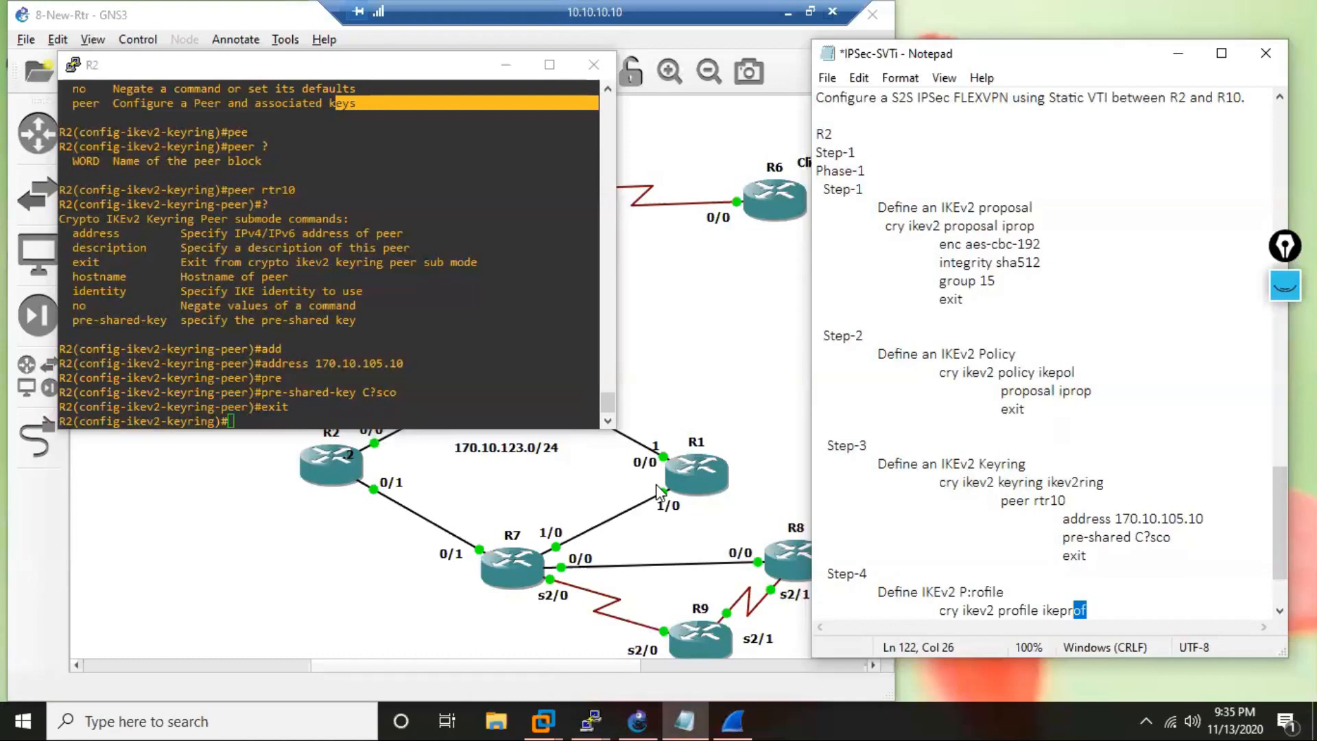
Add the further indented line "match identity" beneath the profile command in the notes.
click(1120, 605)
key(Return)
key(Return)
key(Up)
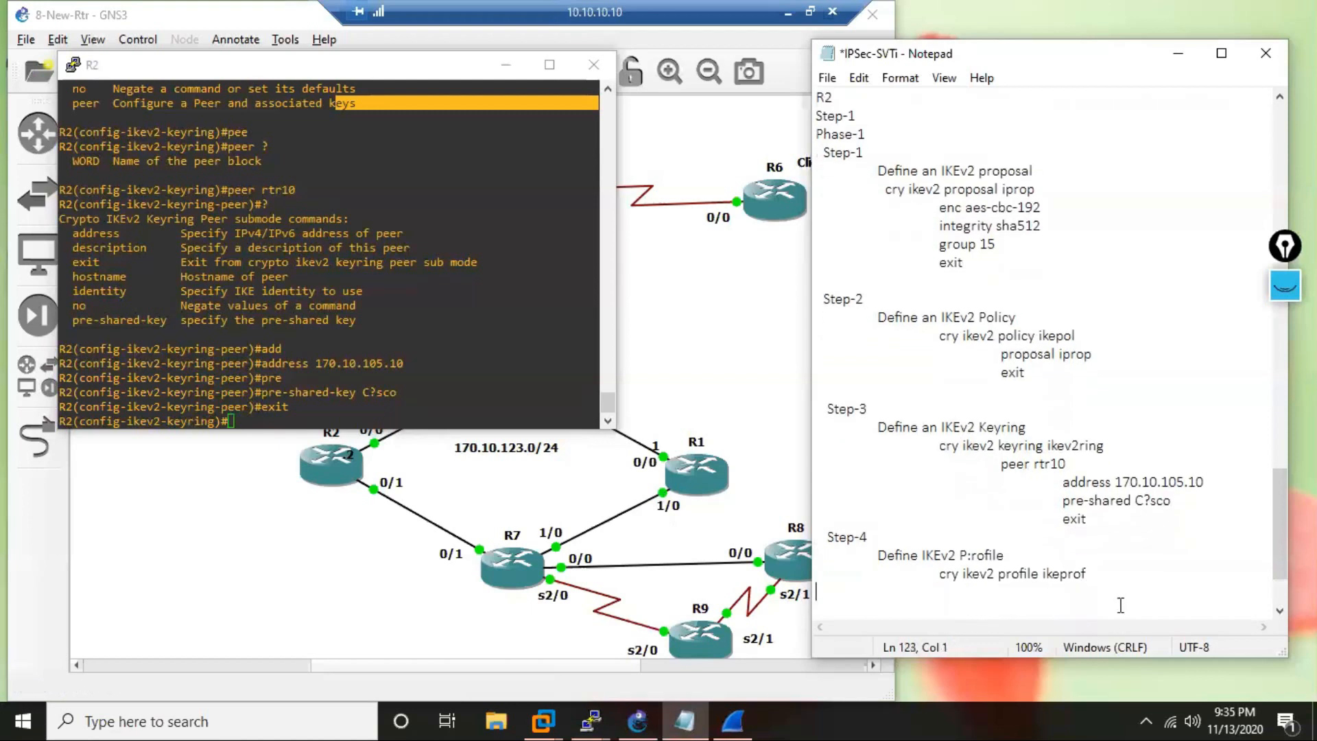
key(Tab)
key(Tab)
text(match identity)
Copy the profile lines from the notes, exit keyring mode on R2, and paste them to create the IKEv2 profile ikeprof.
drag(937, 573, 1094, 594)
key(ctrl+c)
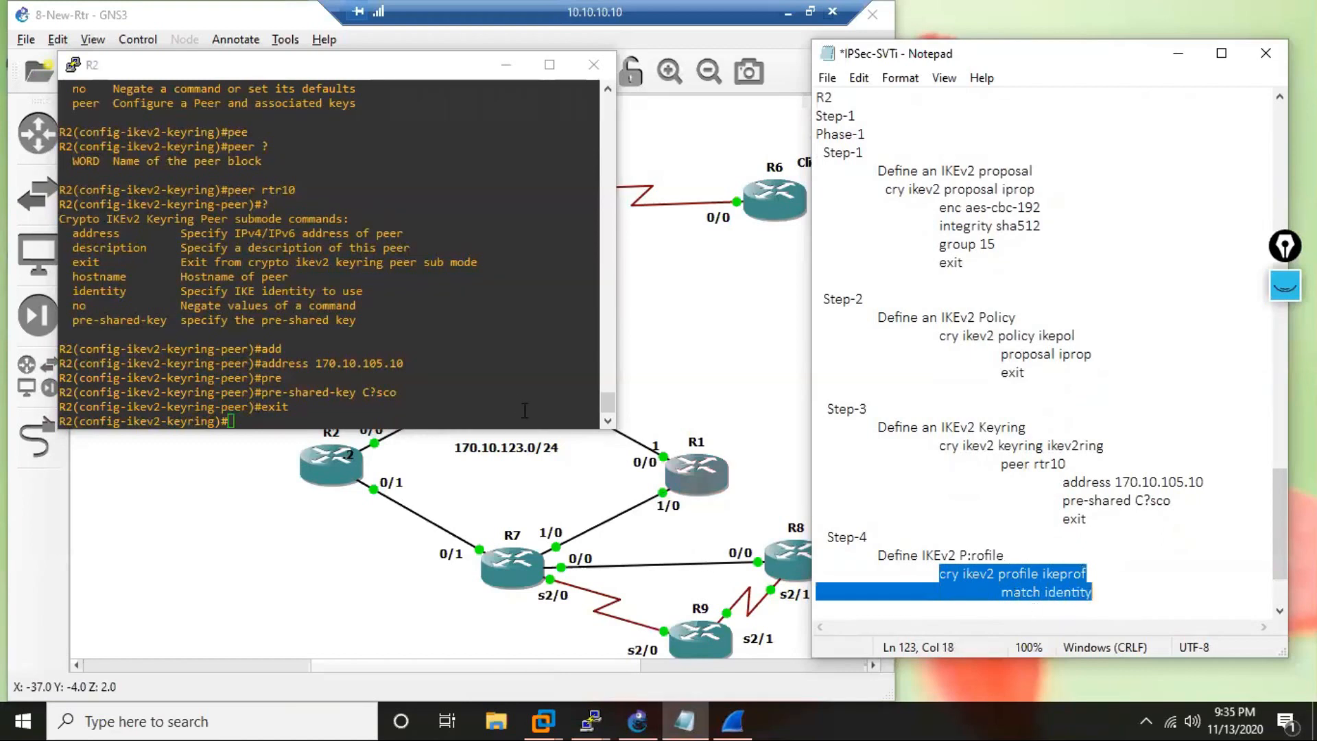
click(306, 389)
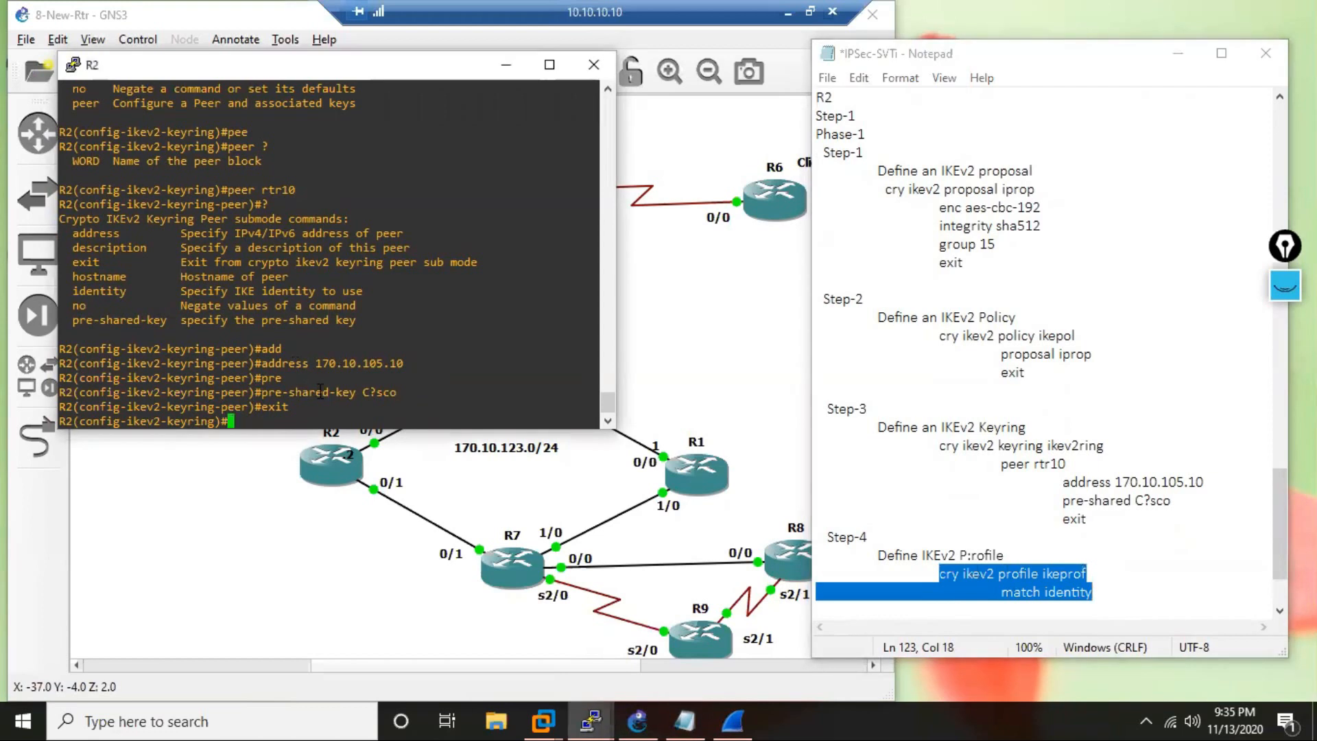
text(exit)
key(Return)
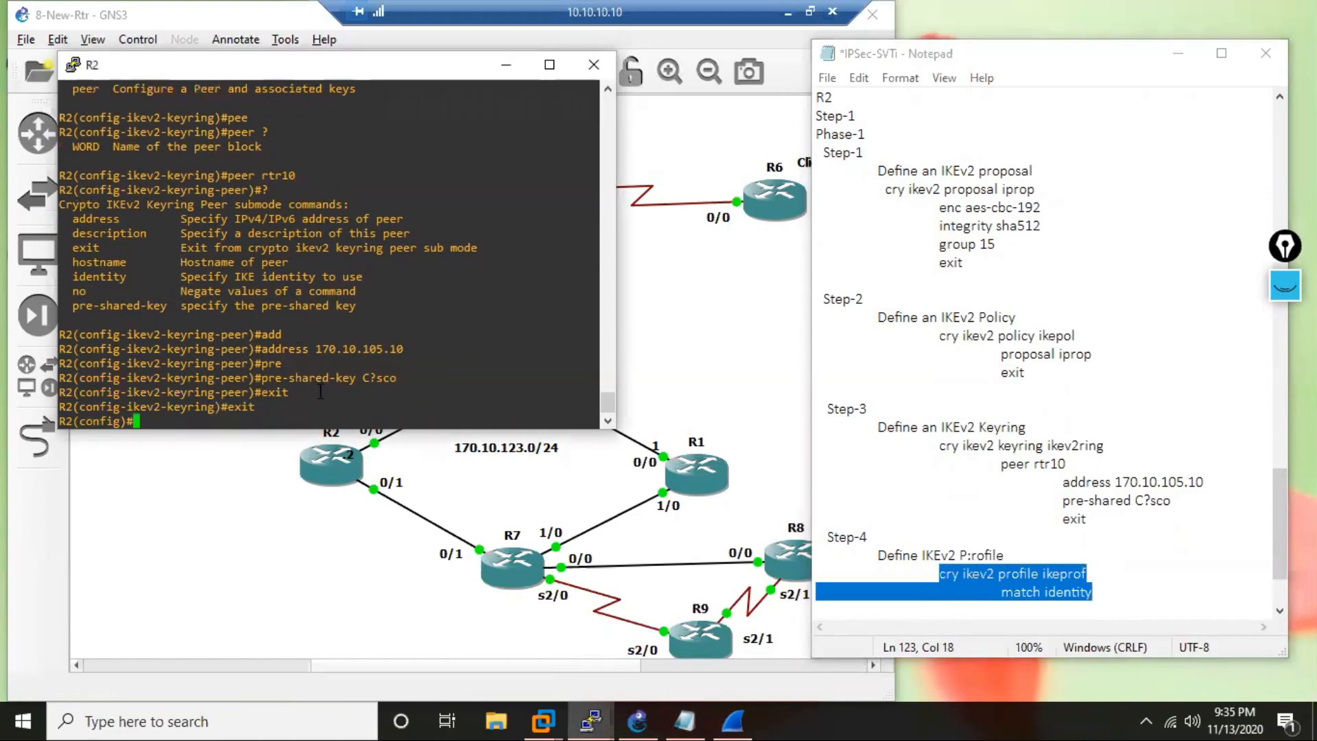
key(Return)
key(Return)
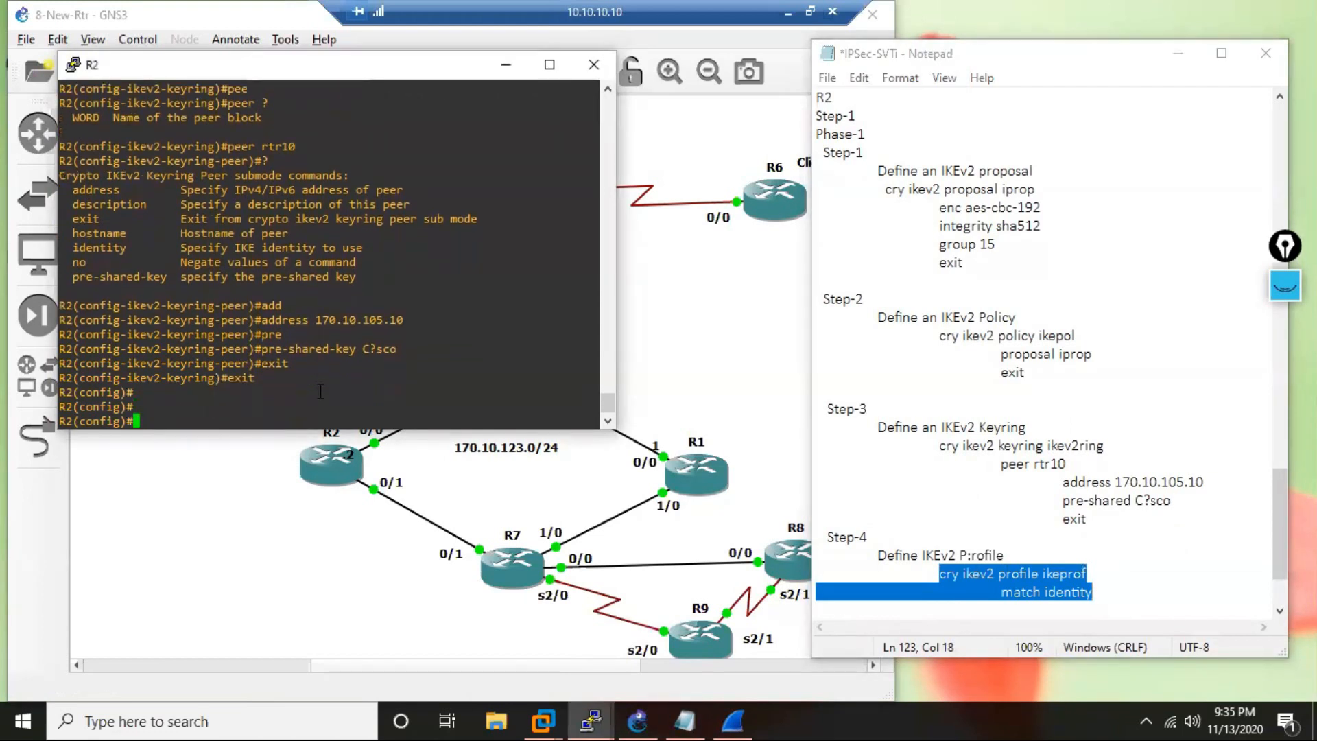
right_click(320, 390)
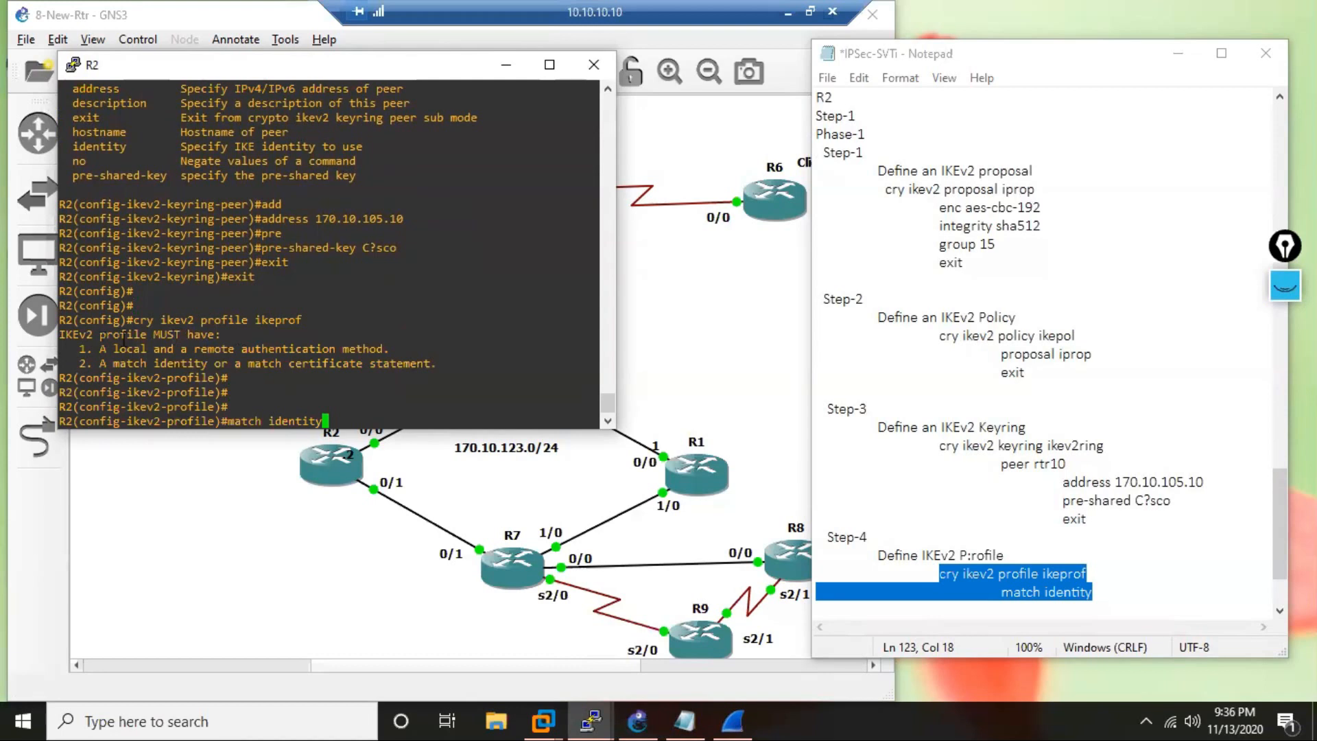
Examine the authentication and match identity requirements listed for the IKEv2 profile on R2.
drag(200, 334, 388, 345)
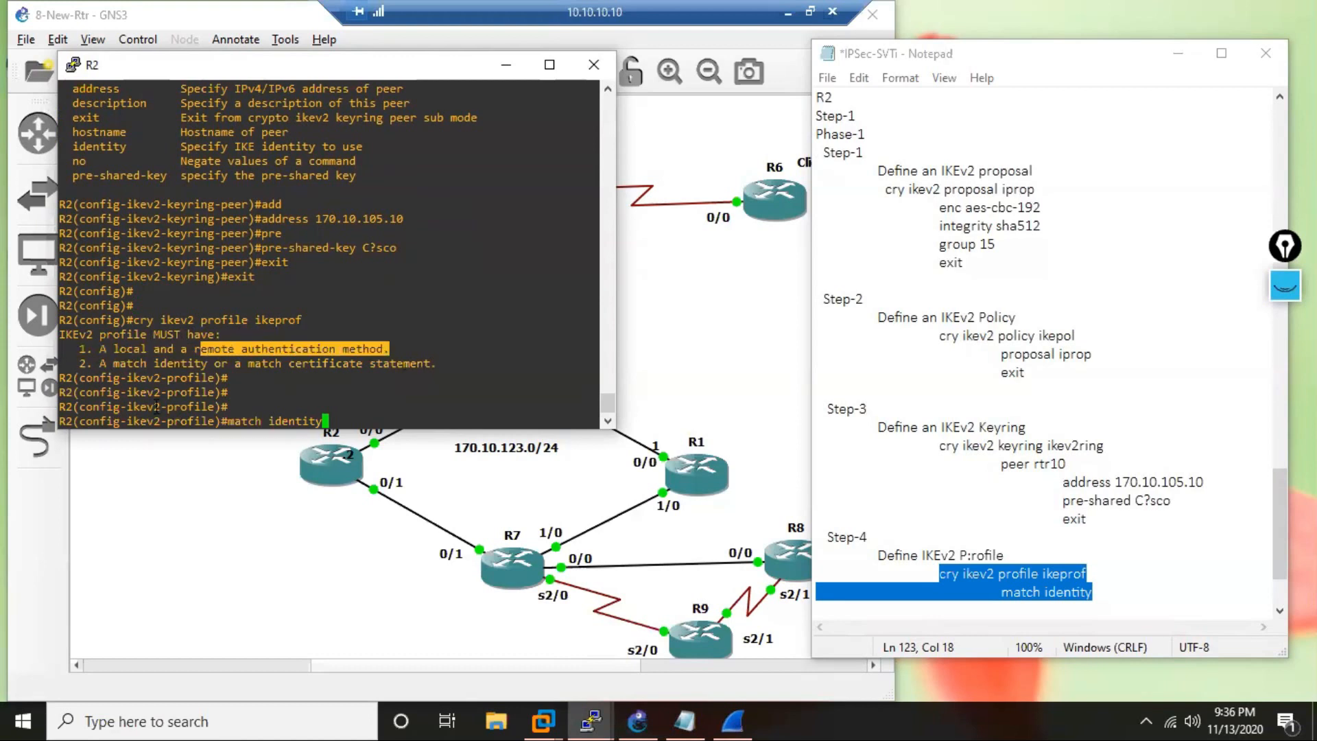
drag(148, 374, 212, 364)
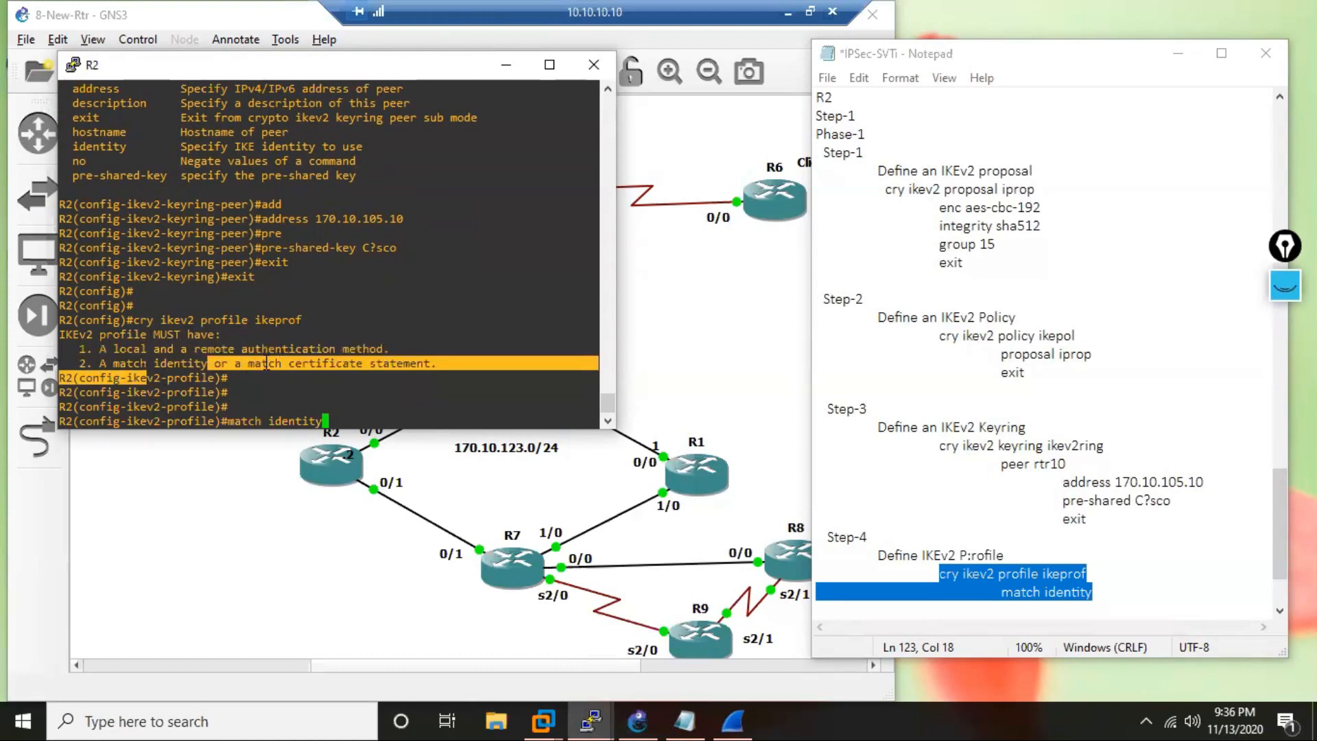
click(306, 364)
drag(334, 364, 120, 363)
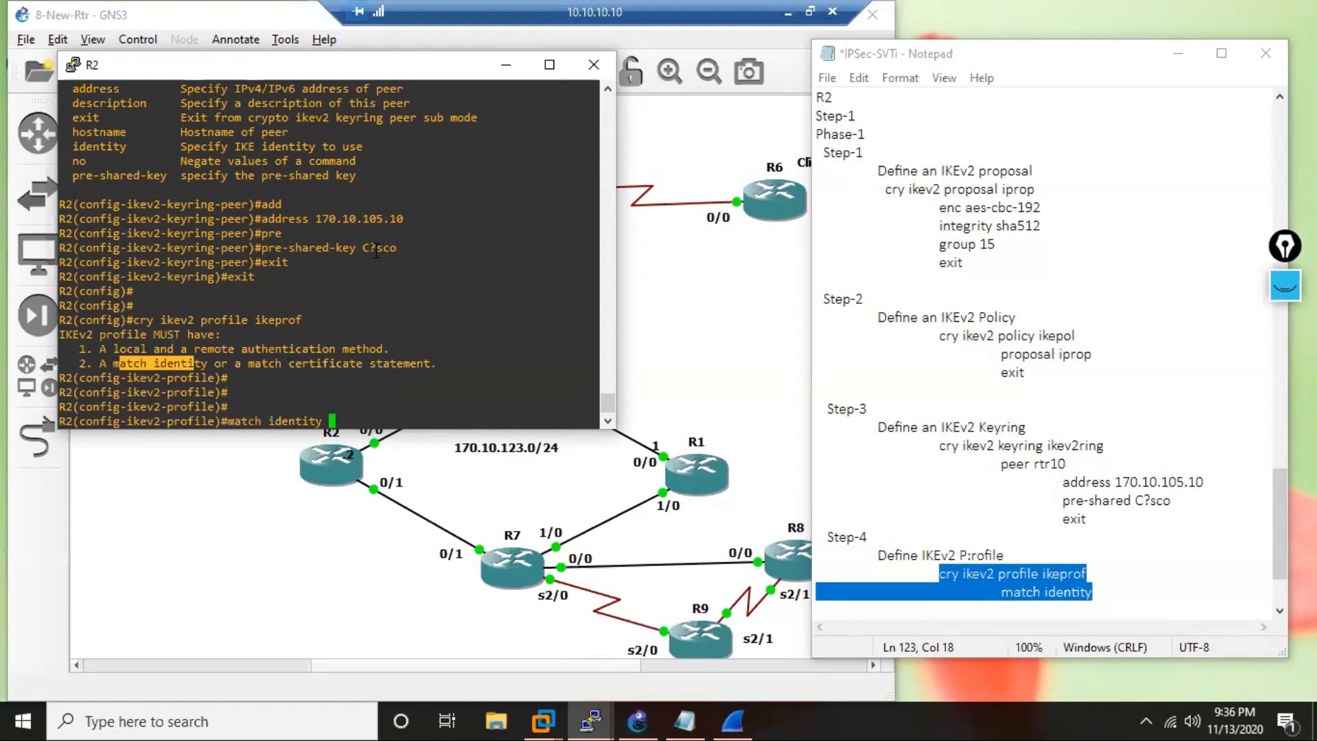
Complete the match identity command on R2 with the remote address 170.10.105.10 and run it.
text(?)
text(re)
key(Tab)
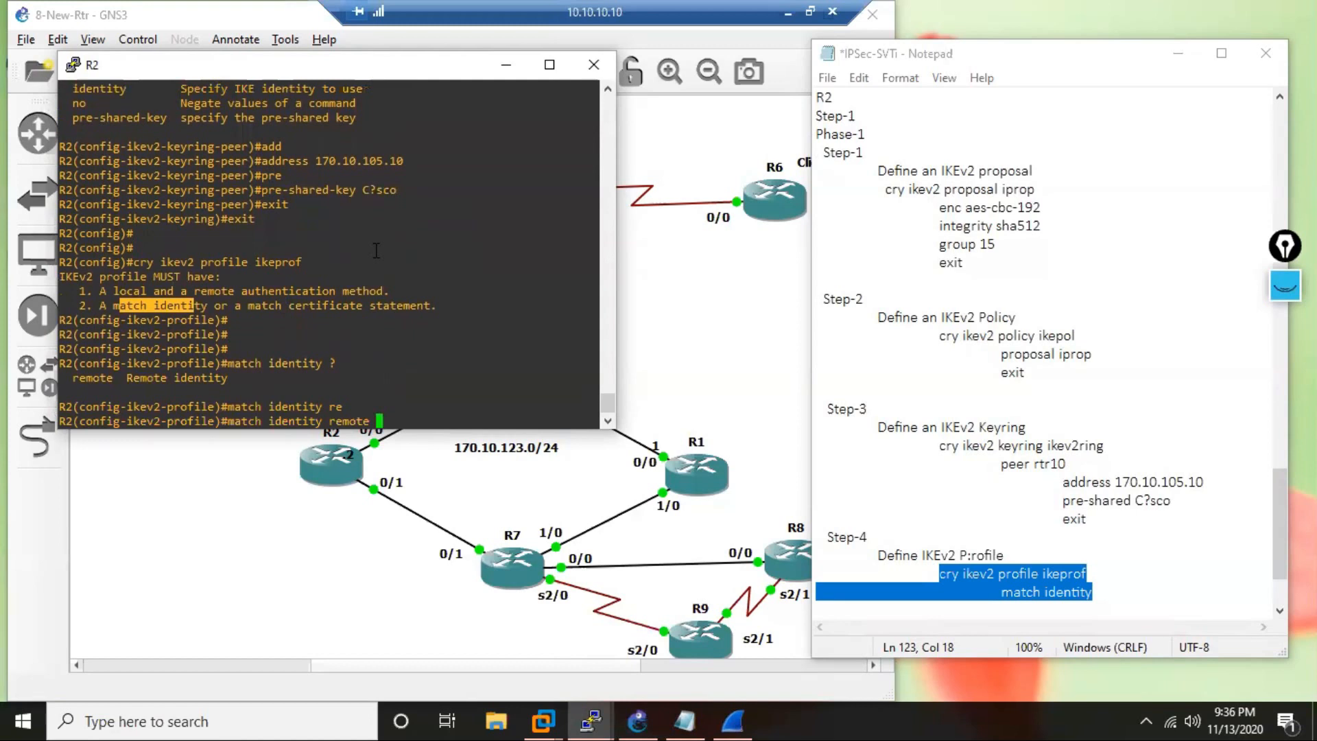
text(ad)
key(Tab)
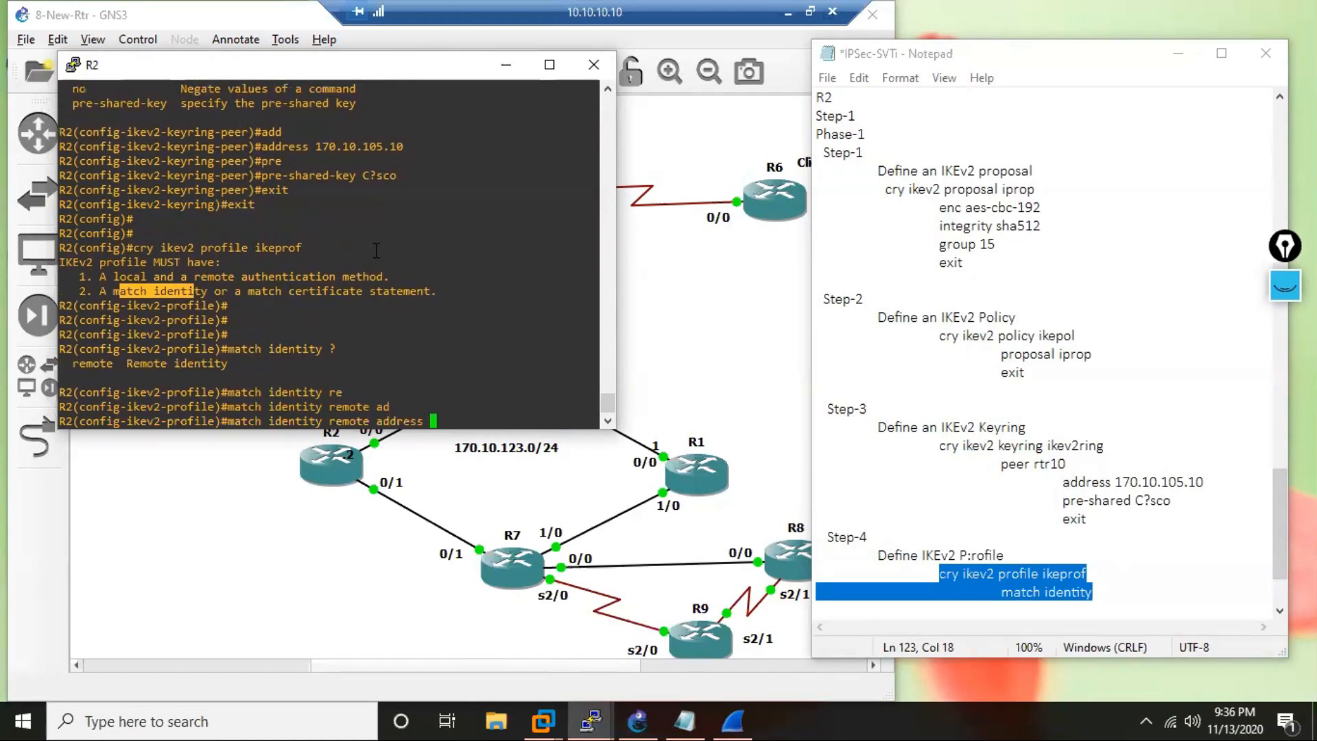
text(170.10.105.10)
key(Return)
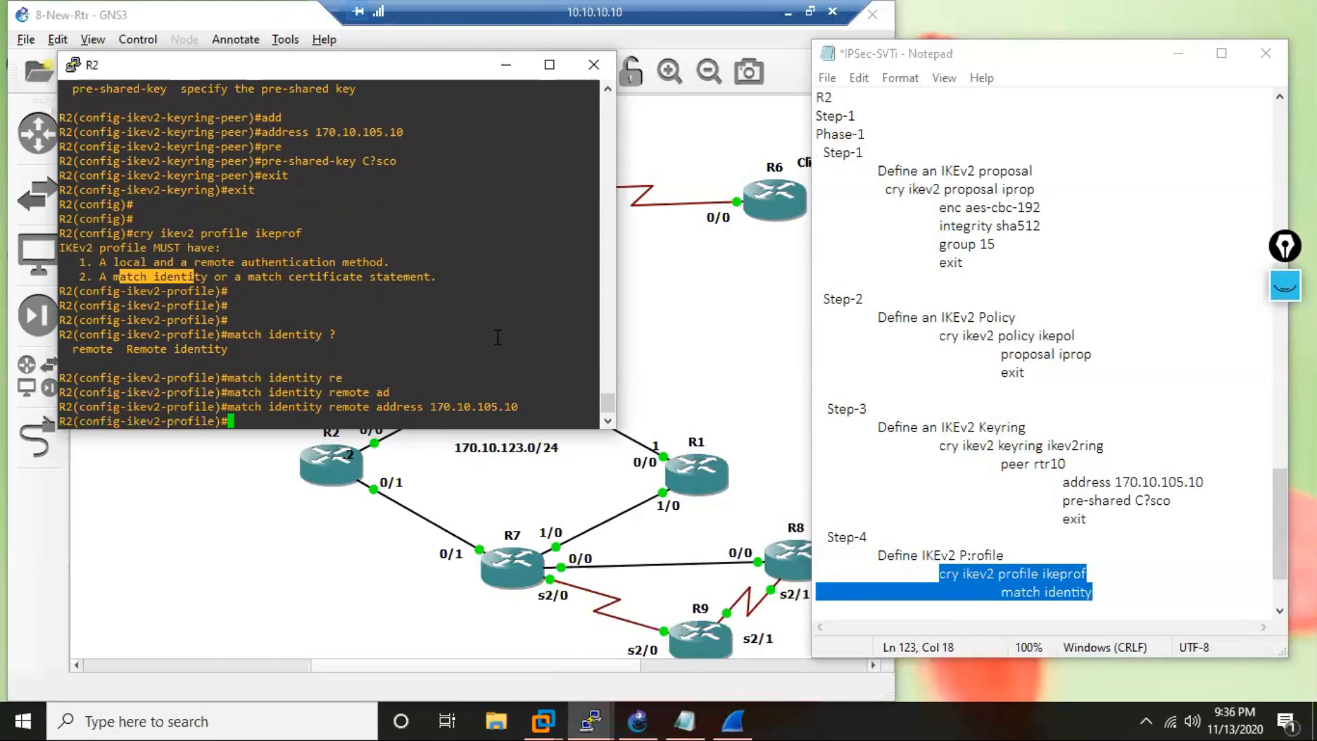
Set the local authentication method of the IKEv2 profile on R2 to pre-share, checking the available authentication options.
text(au)
key(Tab)
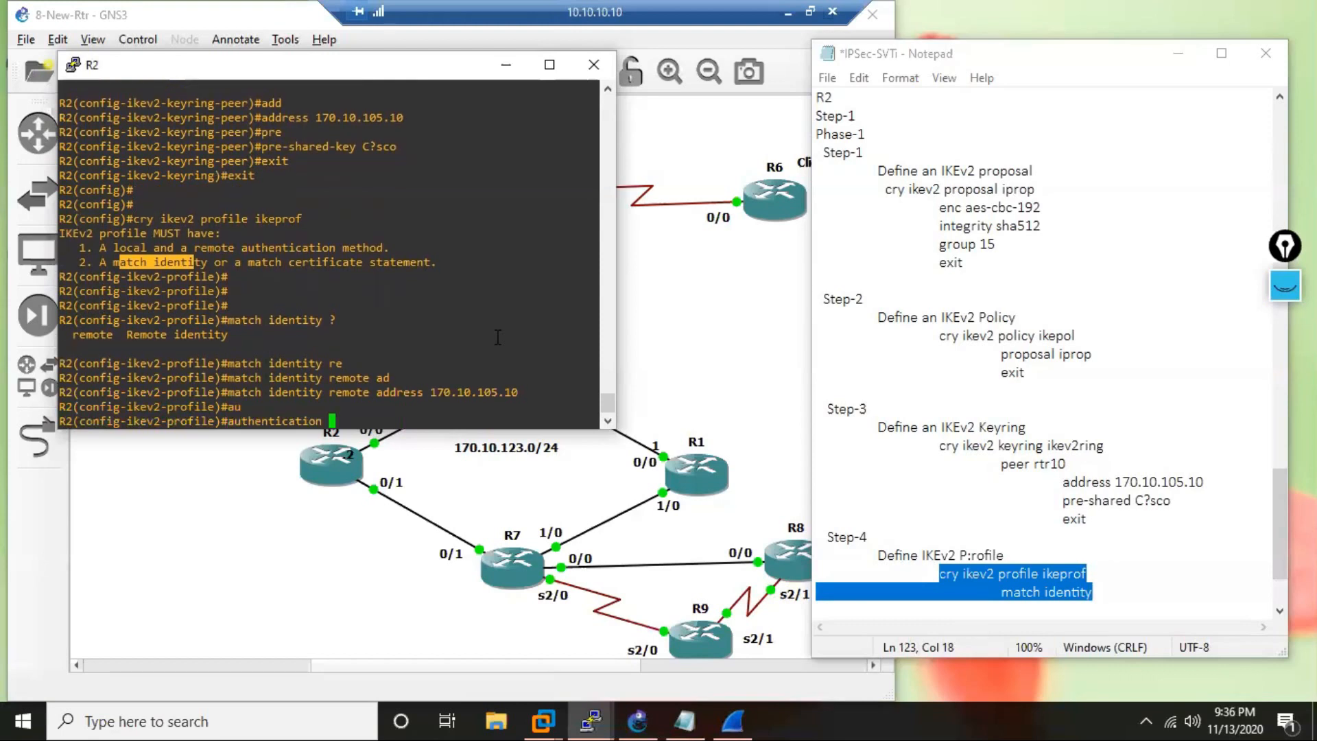
text(?)
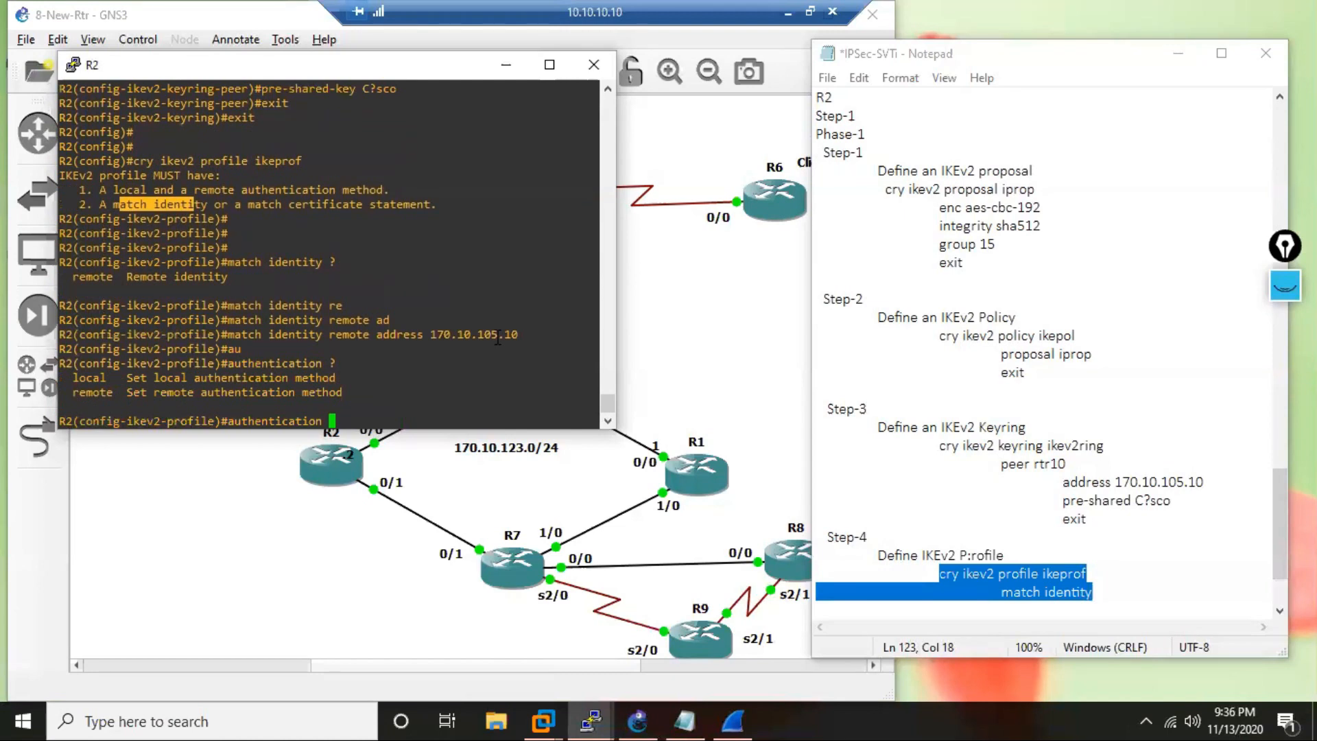
text(lo)
key(Tab)
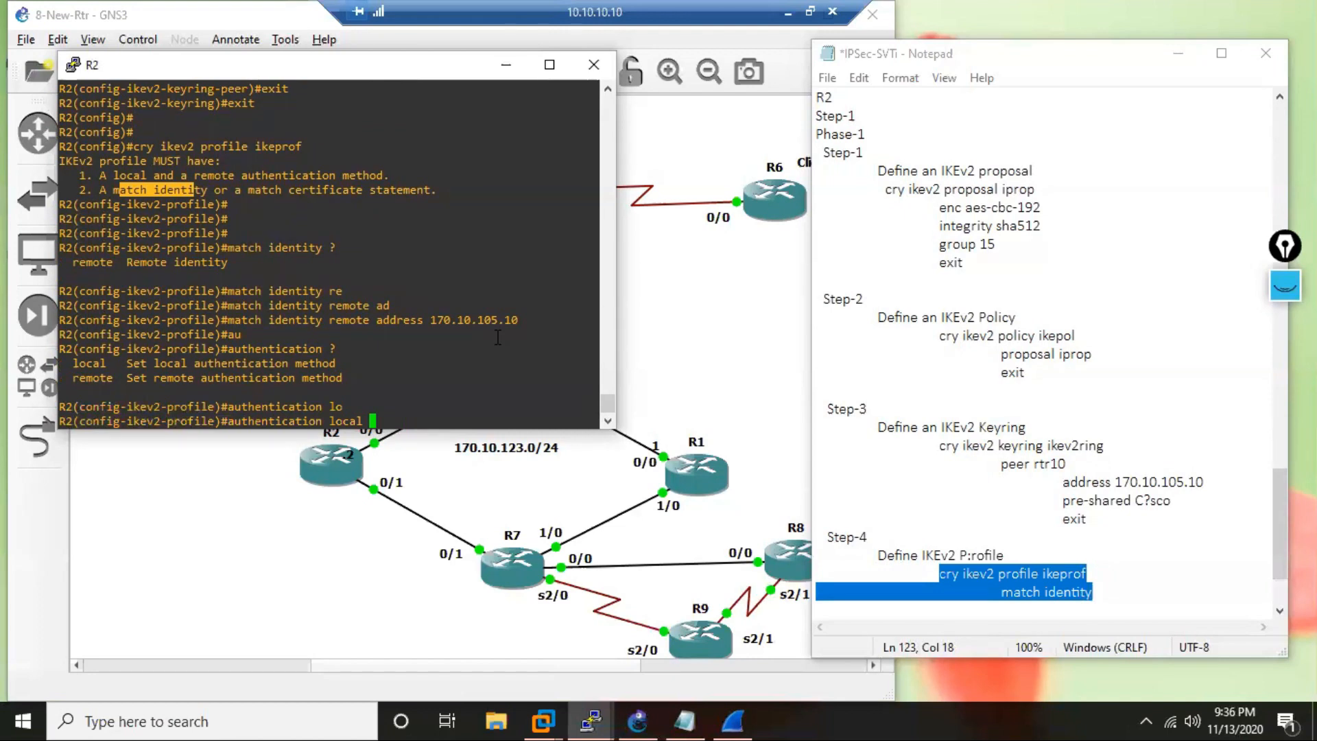
text(pre)
key(Tab)
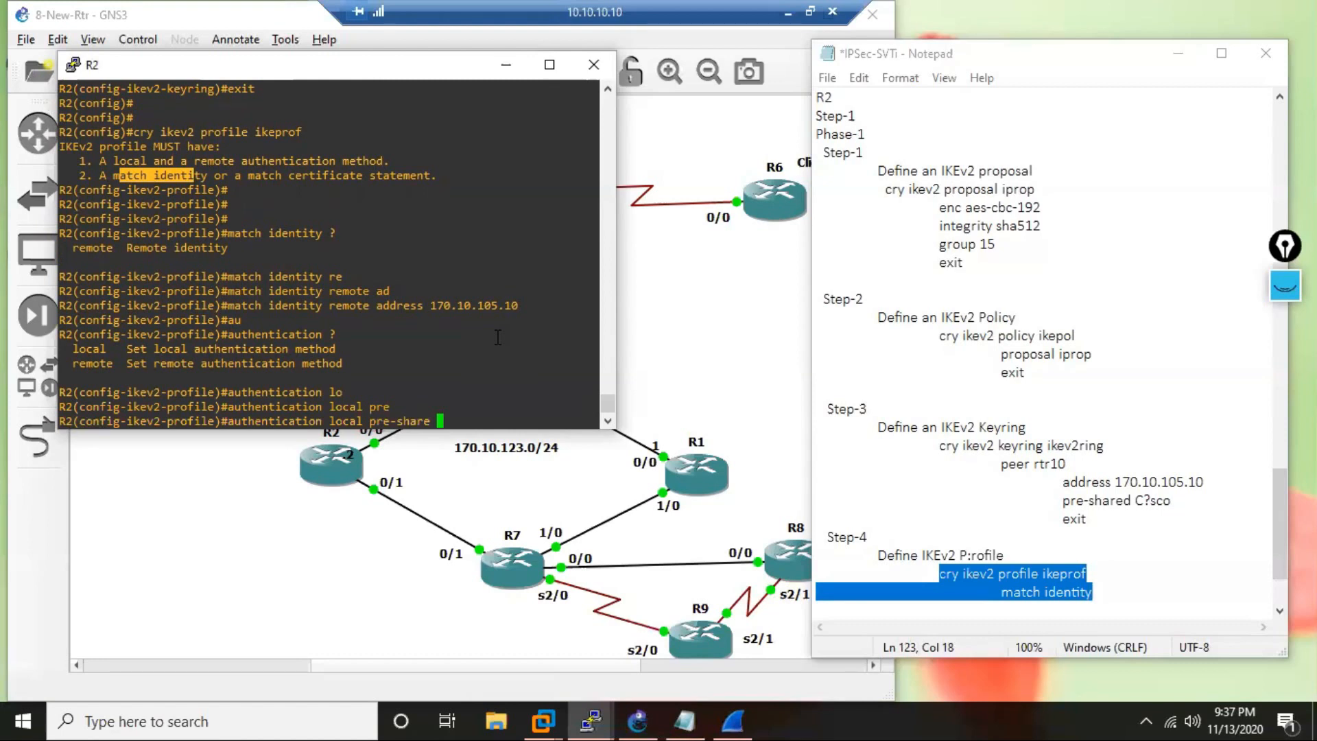
key(Return)
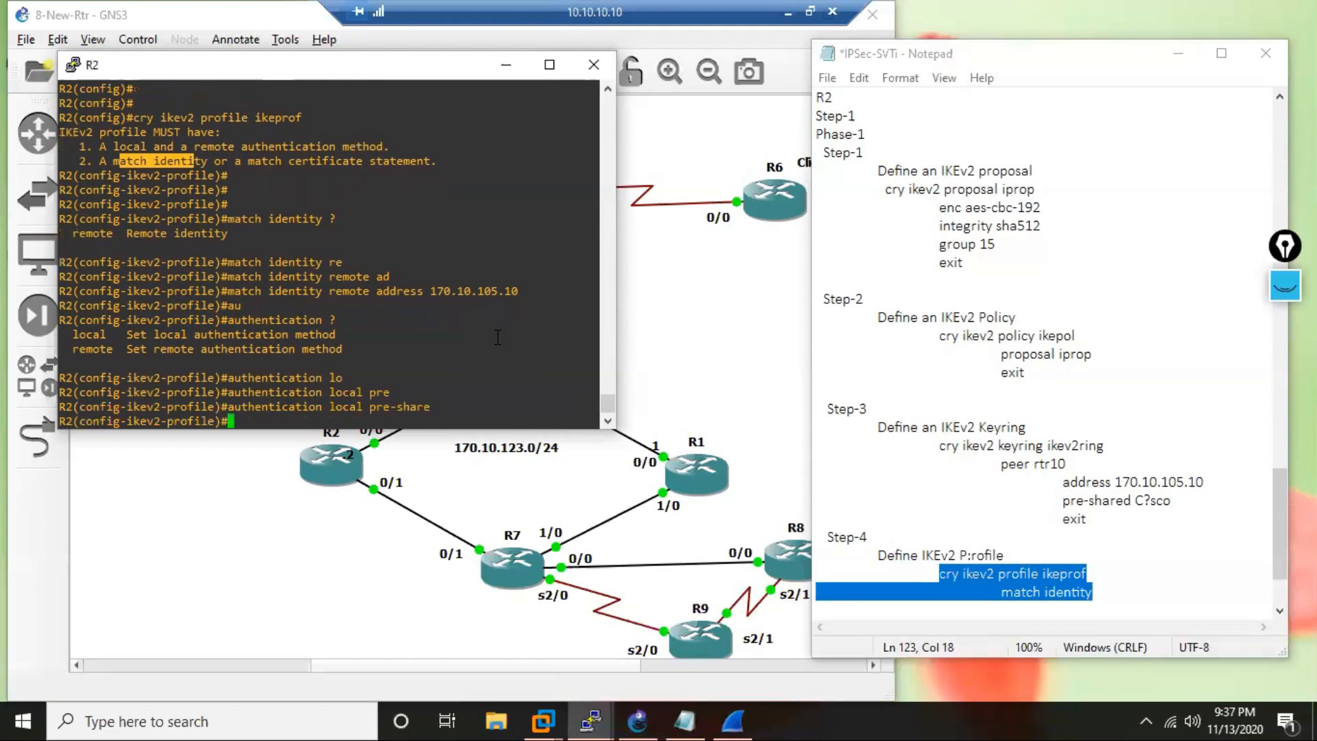
List the remote authentication methods on R2 and set the IKEv2 profile's remote authentication to pre-share.
text(auth)
key(Tab)
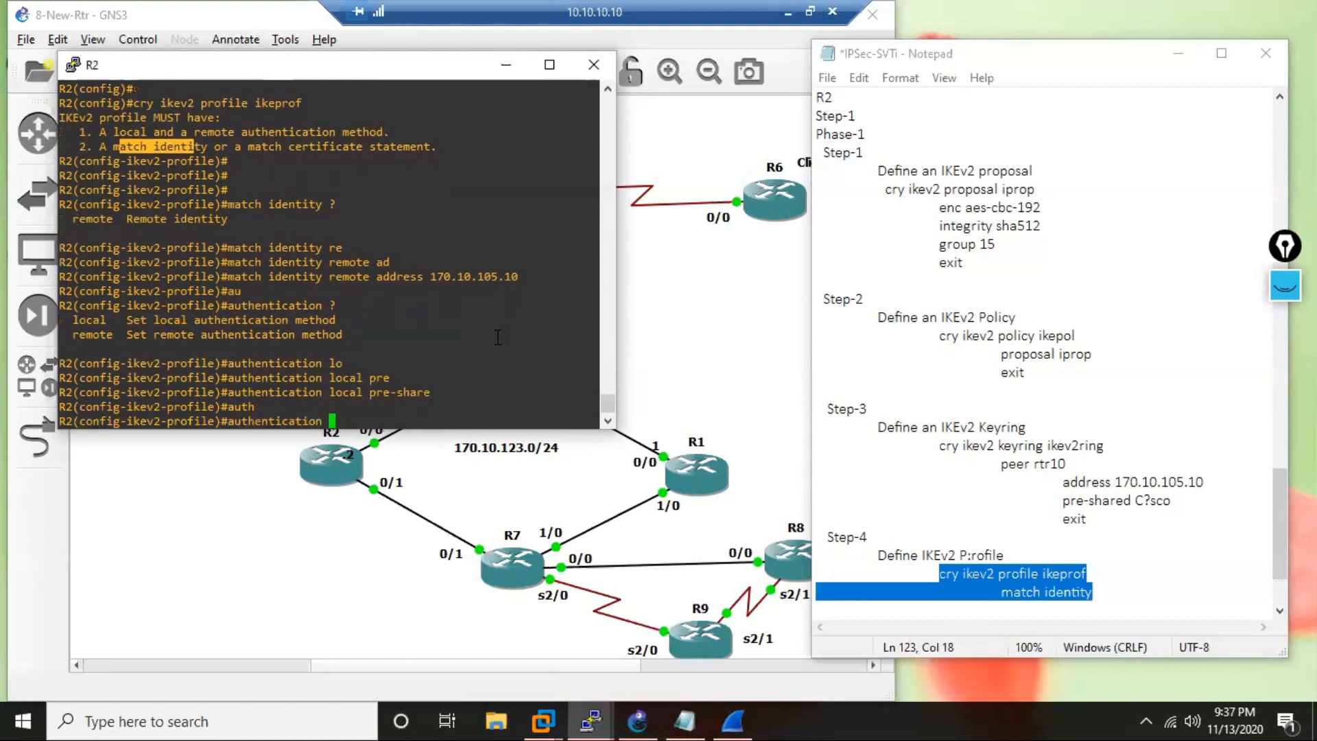
text(re)
key(Tab)
text(?)
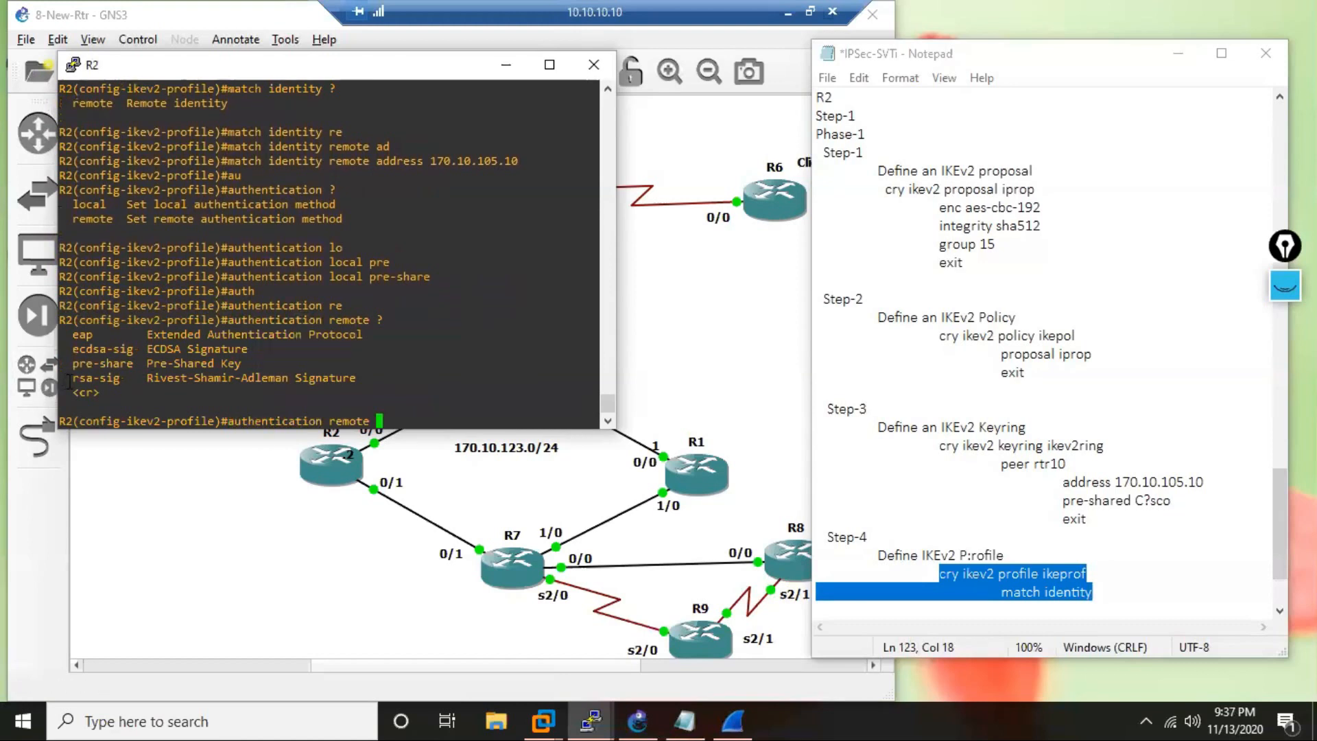
drag(120, 378, 126, 393)
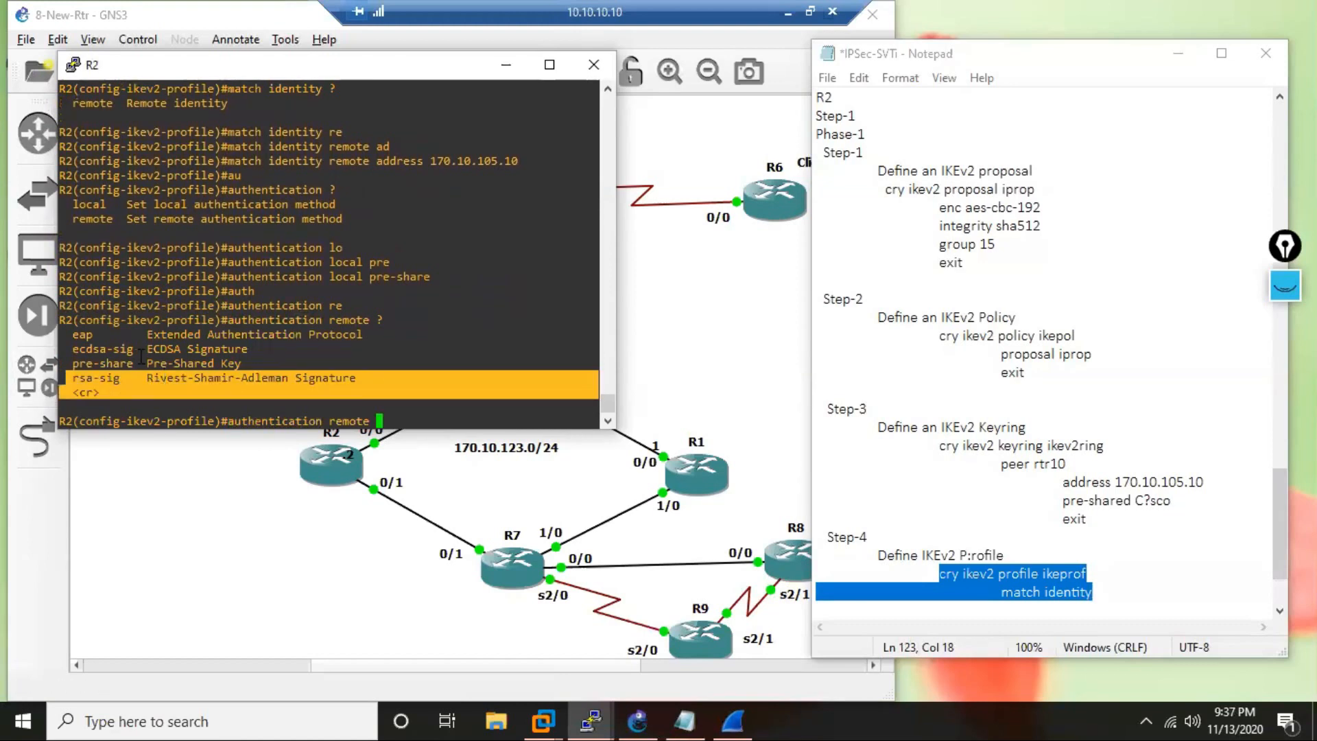
click(141, 357)
drag(106, 334, 72, 334)
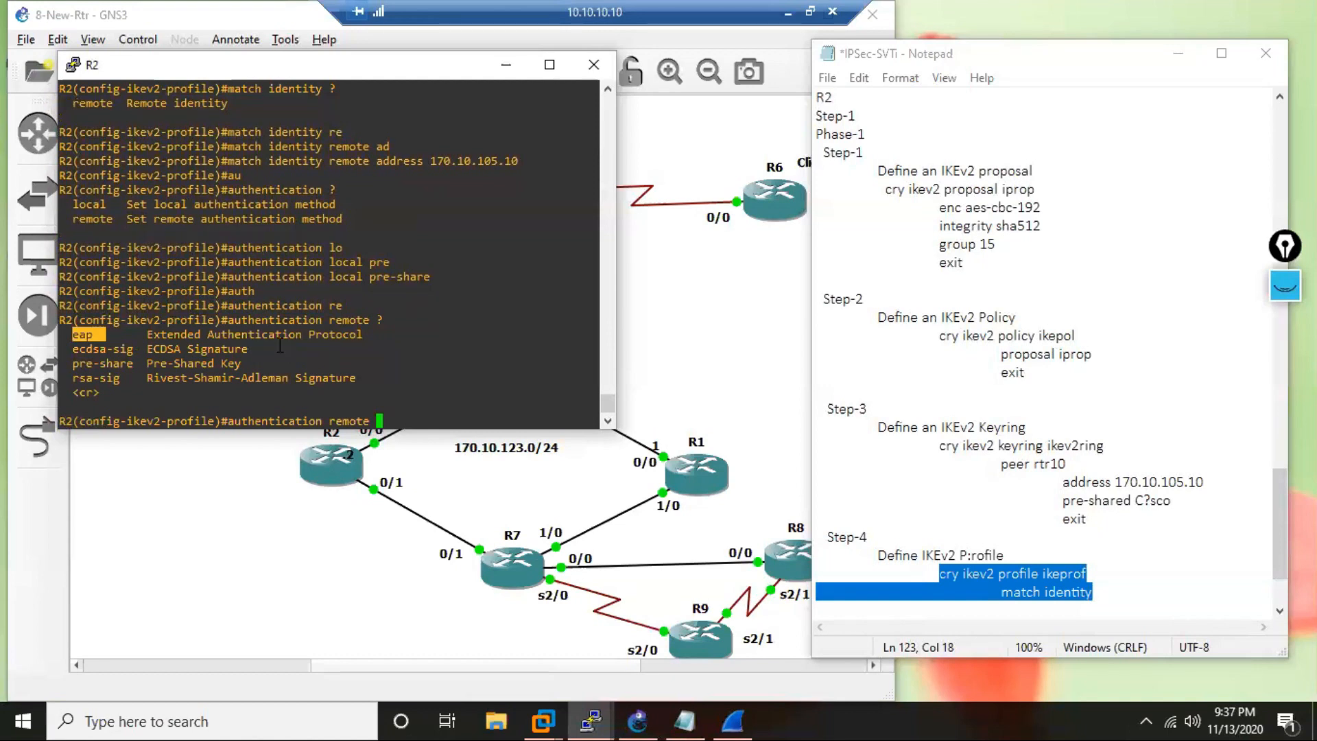
text(pre)
key(Tab)
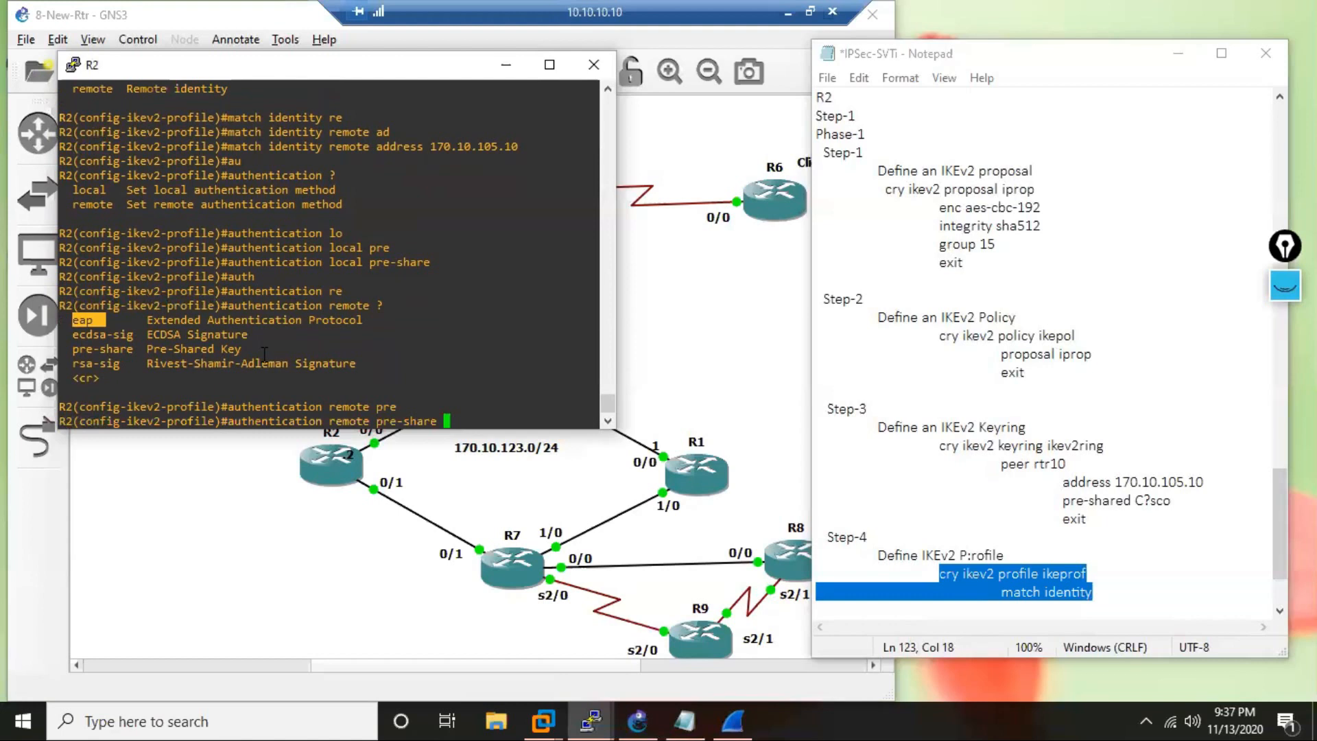
key(Return)
key(Return)
key(Return)
key(Return)
key(Return)
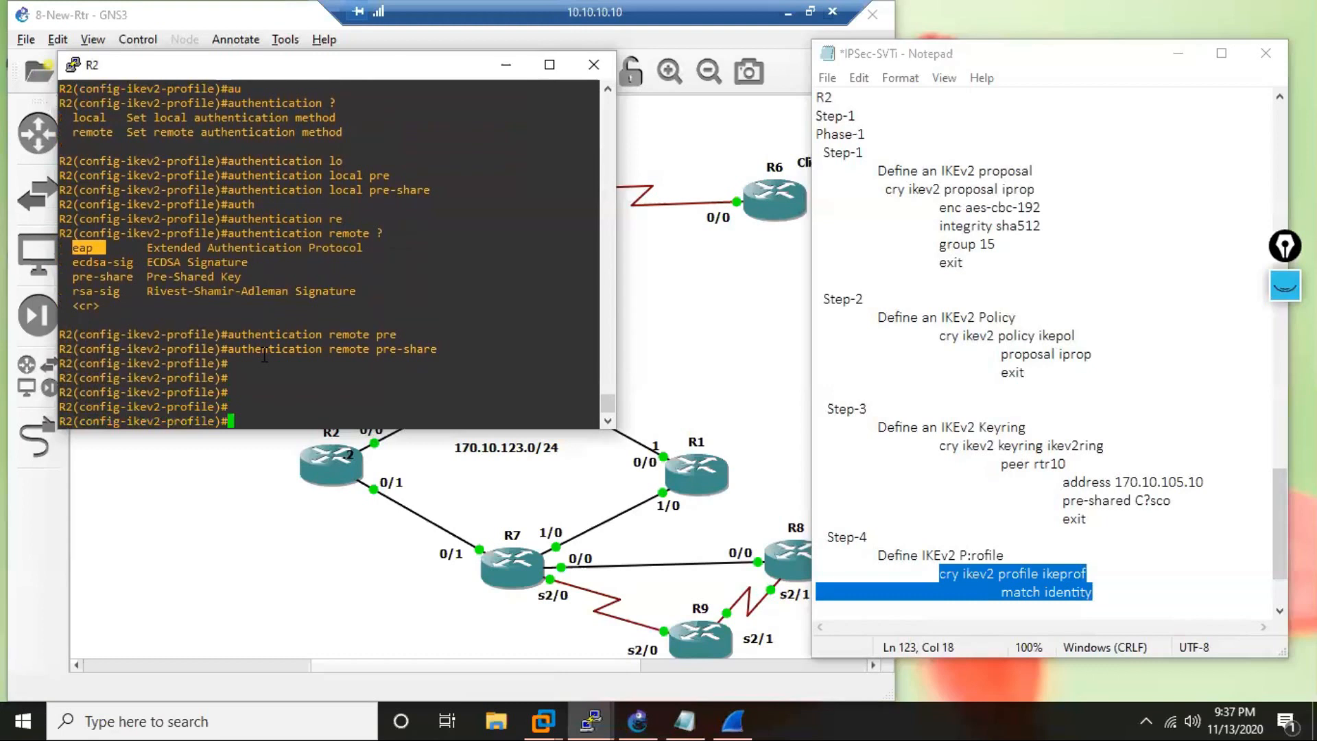
Attach the local keyring ikev2ring to the IKEv2 profile on R2, copying the keyring name from the notes.
text(key)
key(Tab)
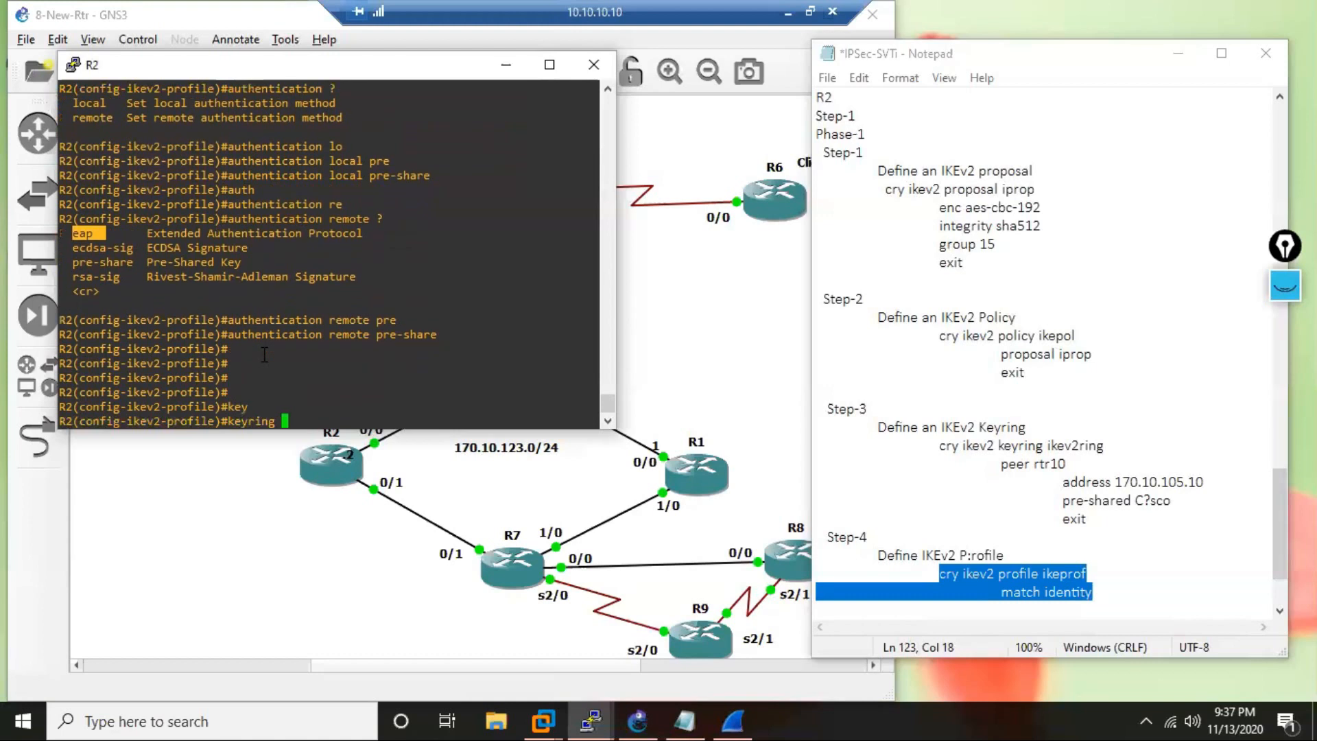
text(lo)
key(Tab)
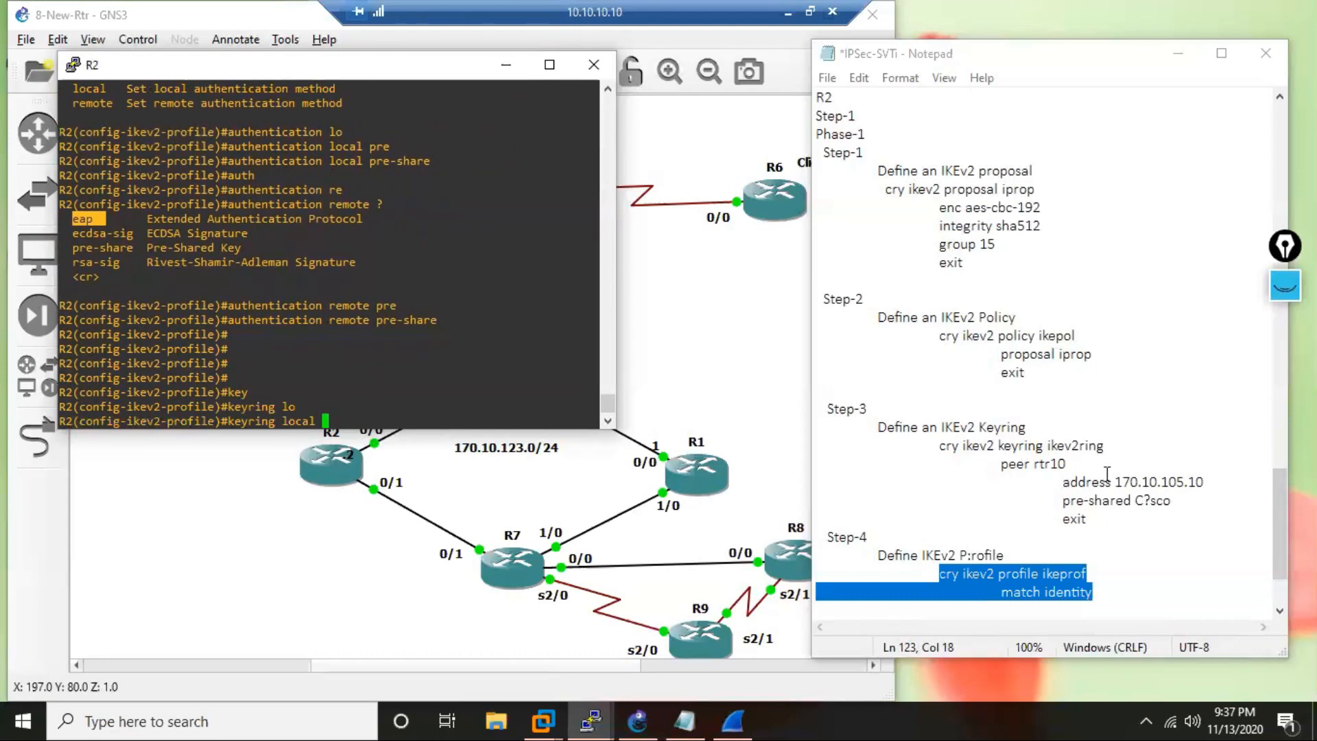
drag(1074, 453, 1047, 449)
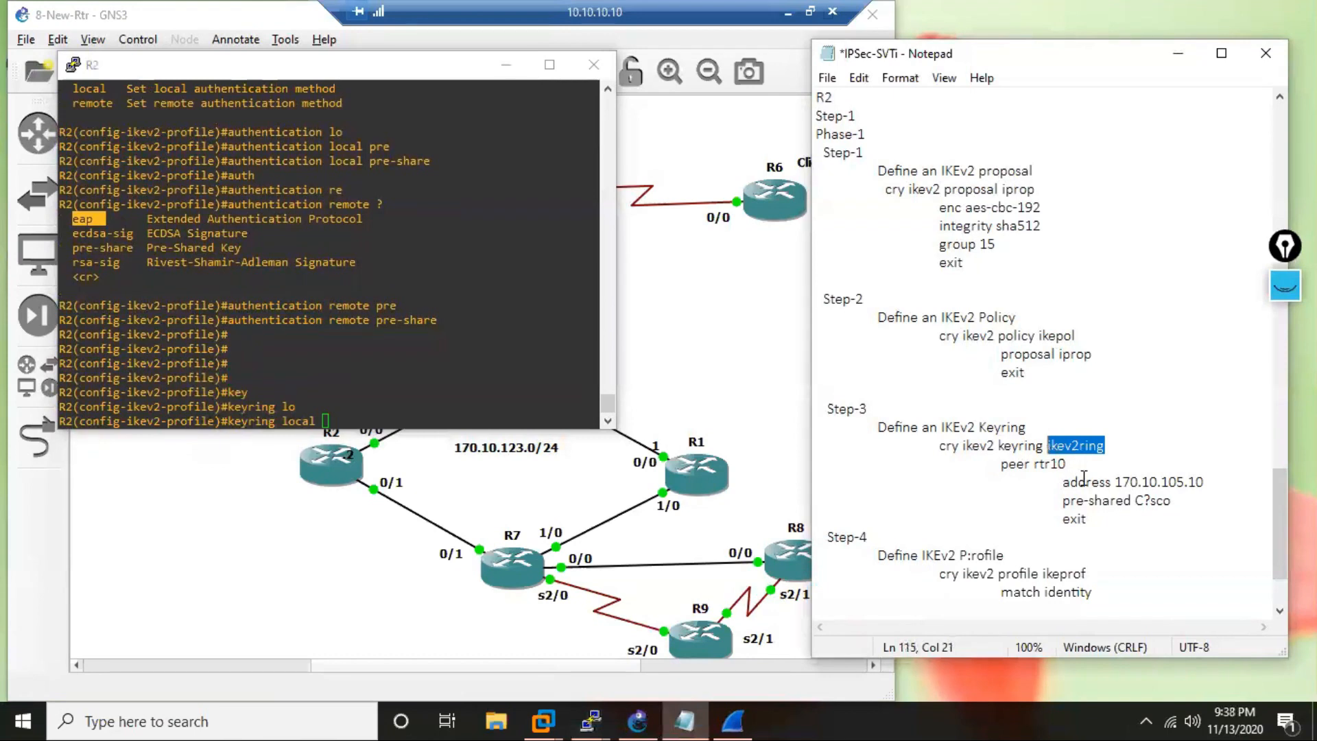
key(ctrl+c)
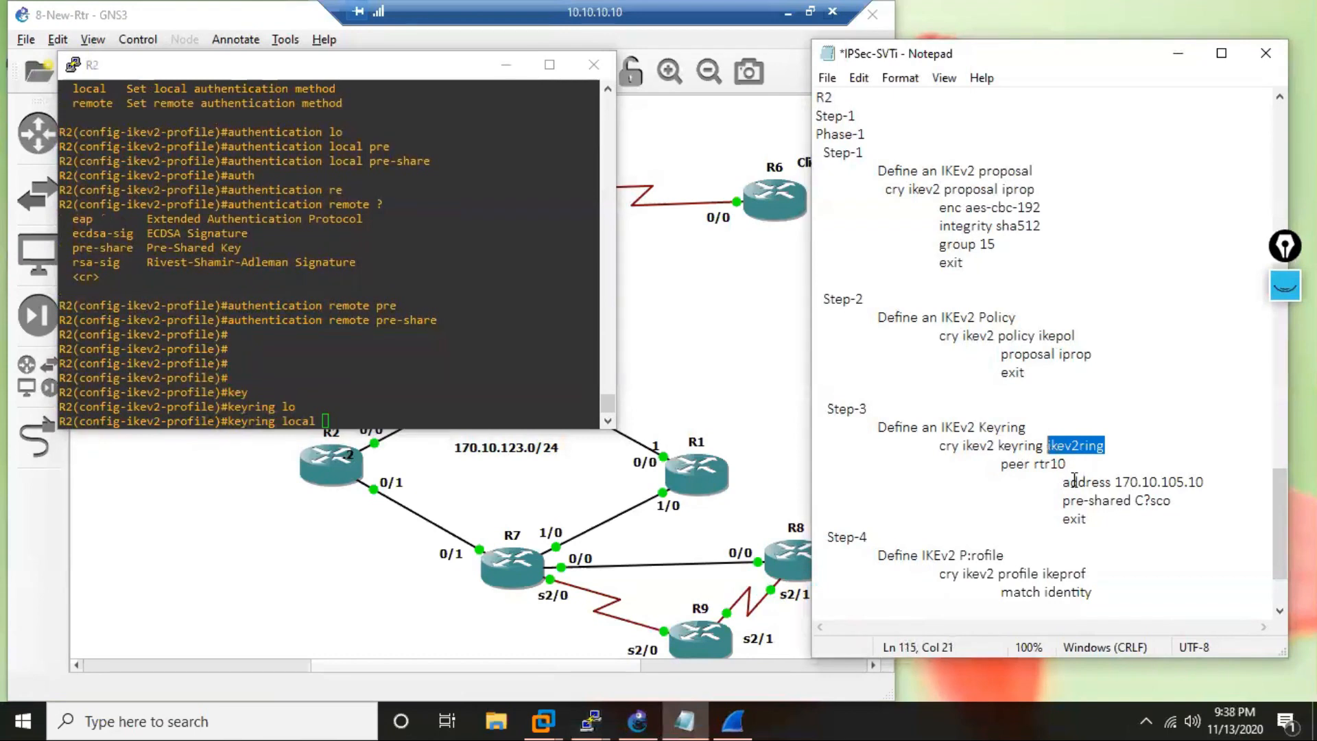
right_click(412, 383)
key(Return)
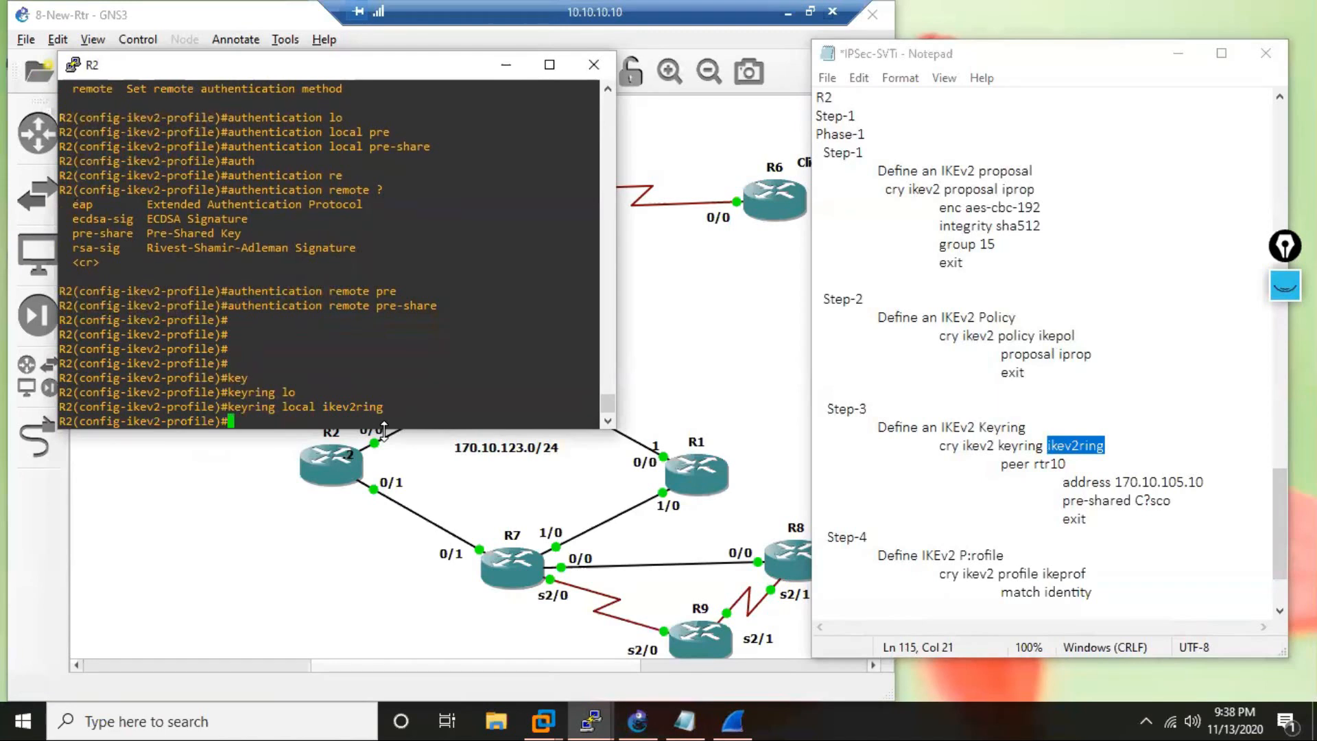
Exit IKEv2 profile mode on R2 back to global configuration mode.
key(Return)
key(Return)
text(e)
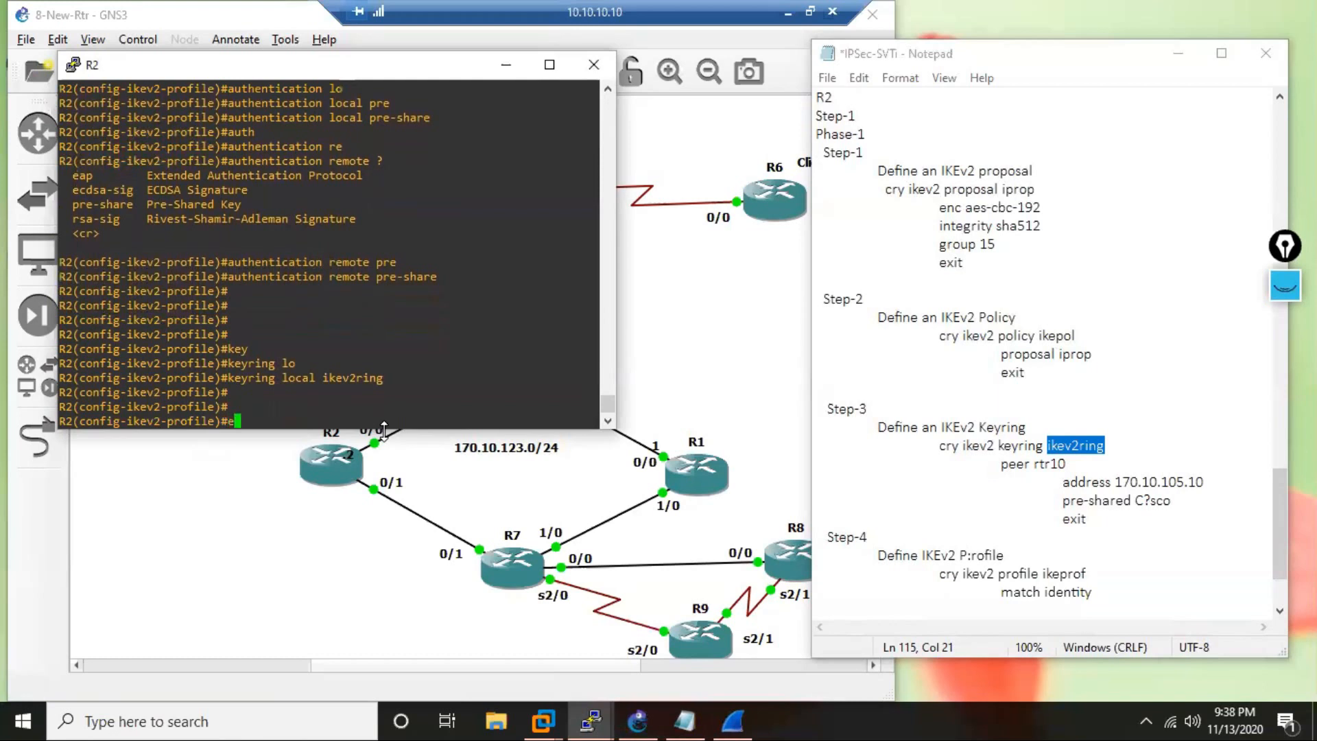
text(xit)
key(Return)
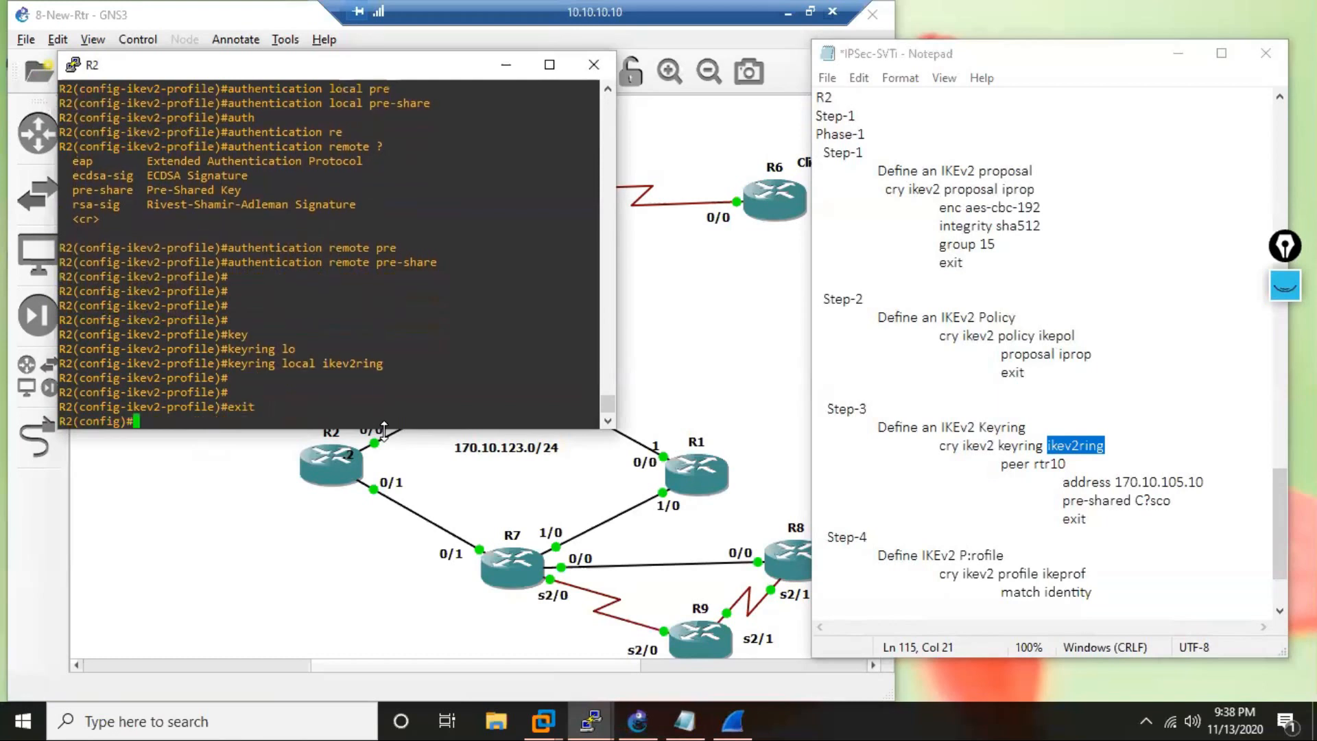
key(Return)
key(Return)
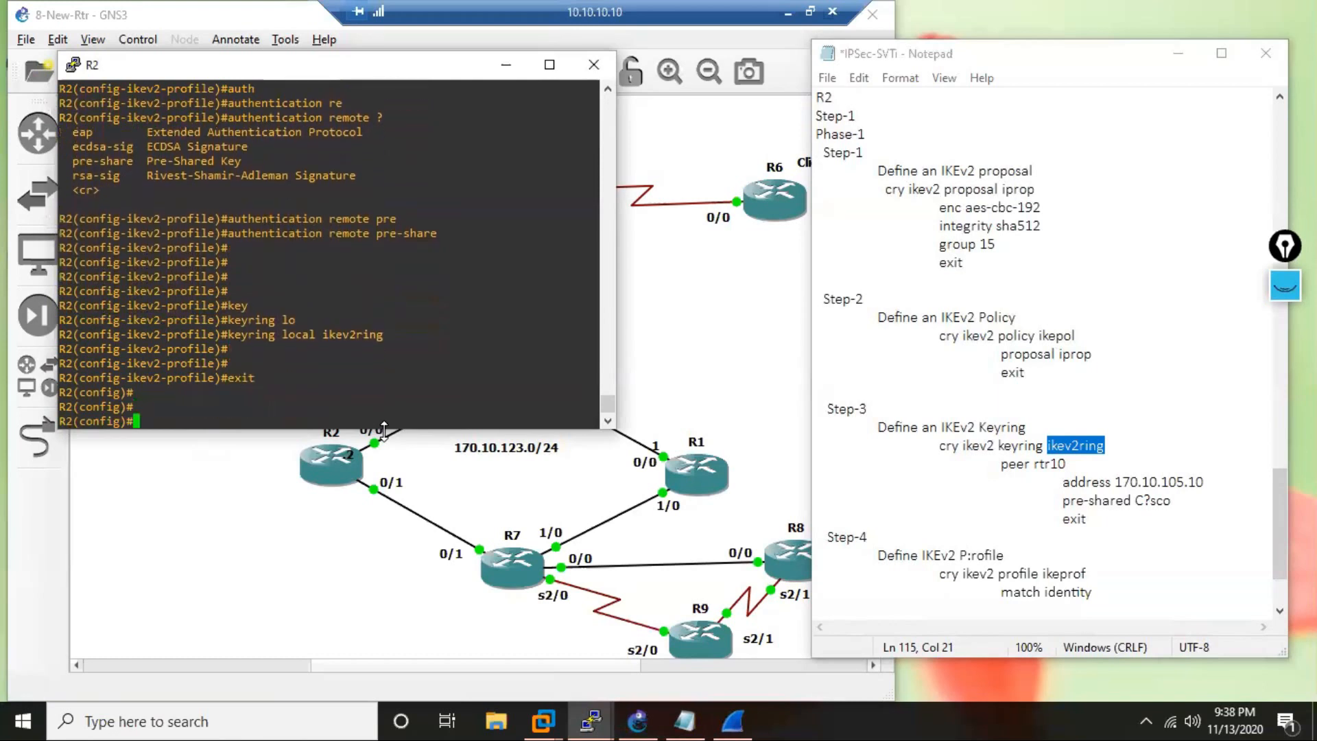
Copy "authentication local pre-share" from the R2 console and add it as an indented line beneath match identity in the notes.
click(1122, 593)
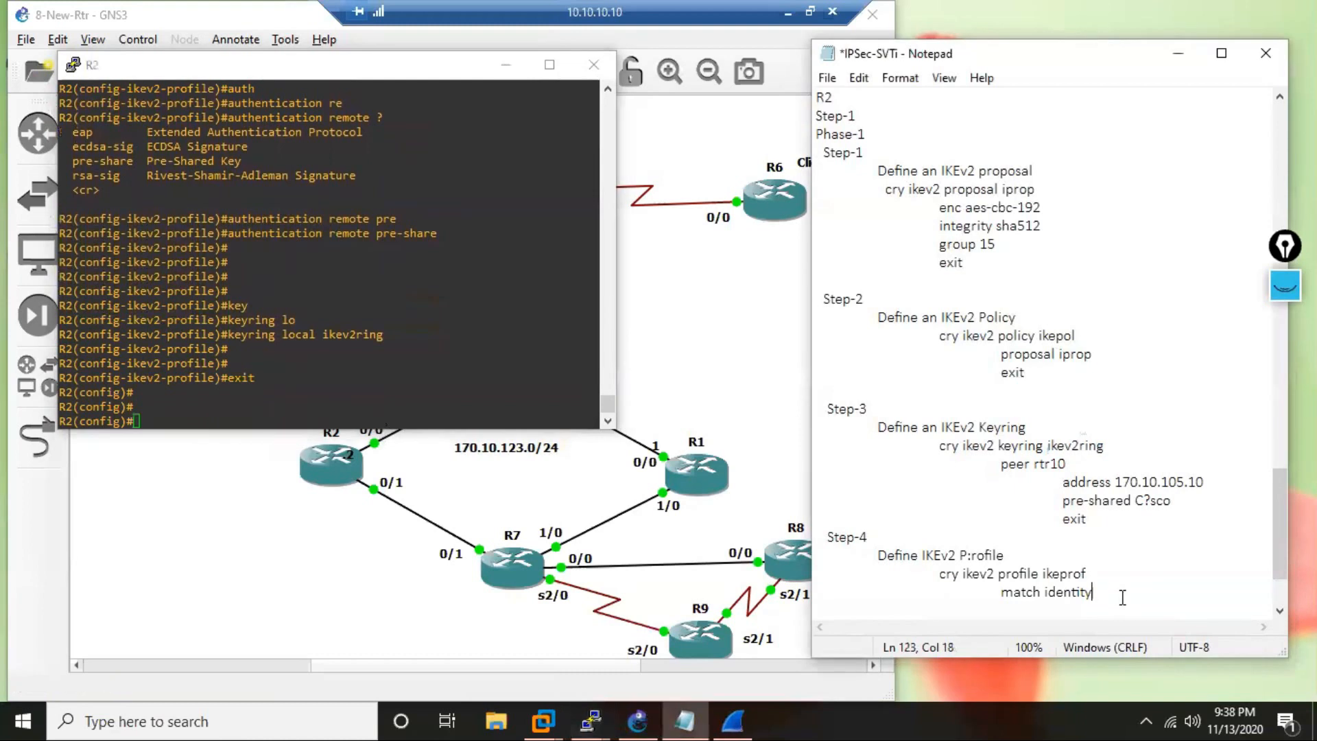
key(Return)
key(Tab)
key(Tab)
key(Tab)
scroll(272, 133, up, 4)
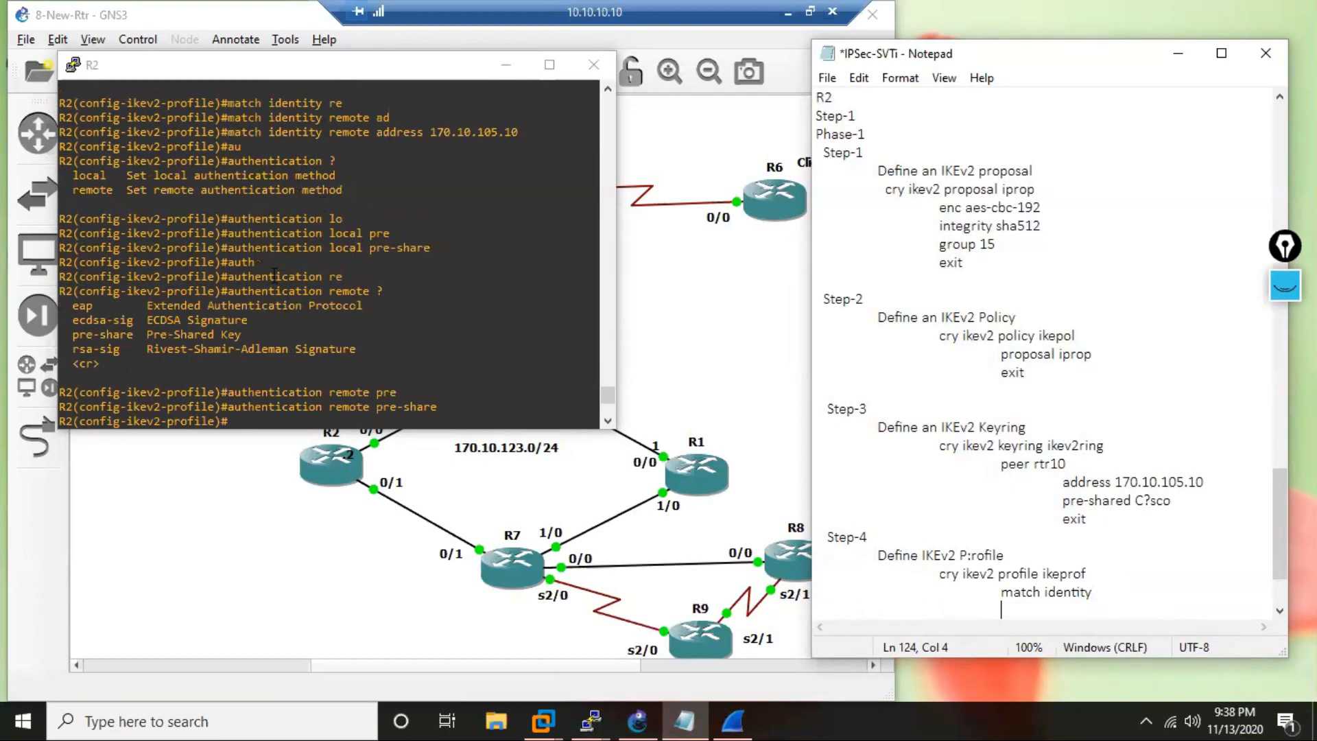
click(241, 254)
drag(228, 248, 432, 249)
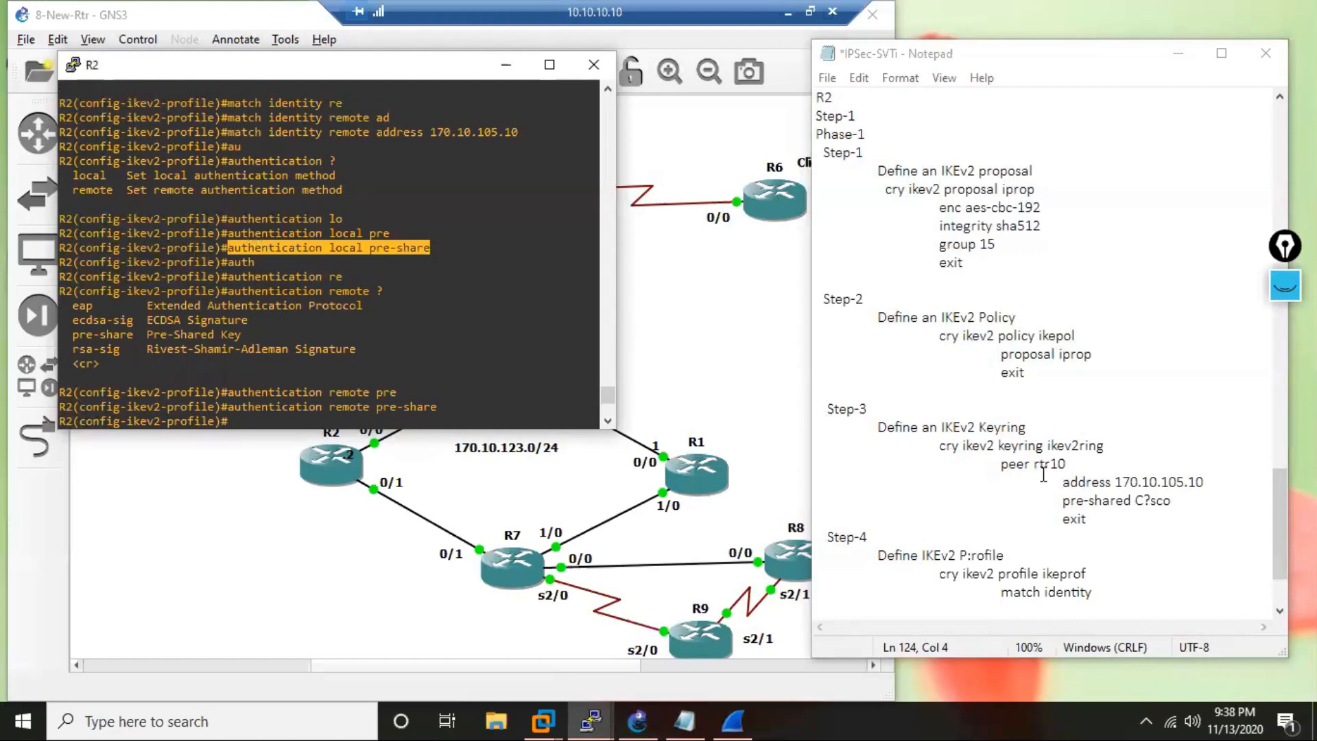
click(1025, 610)
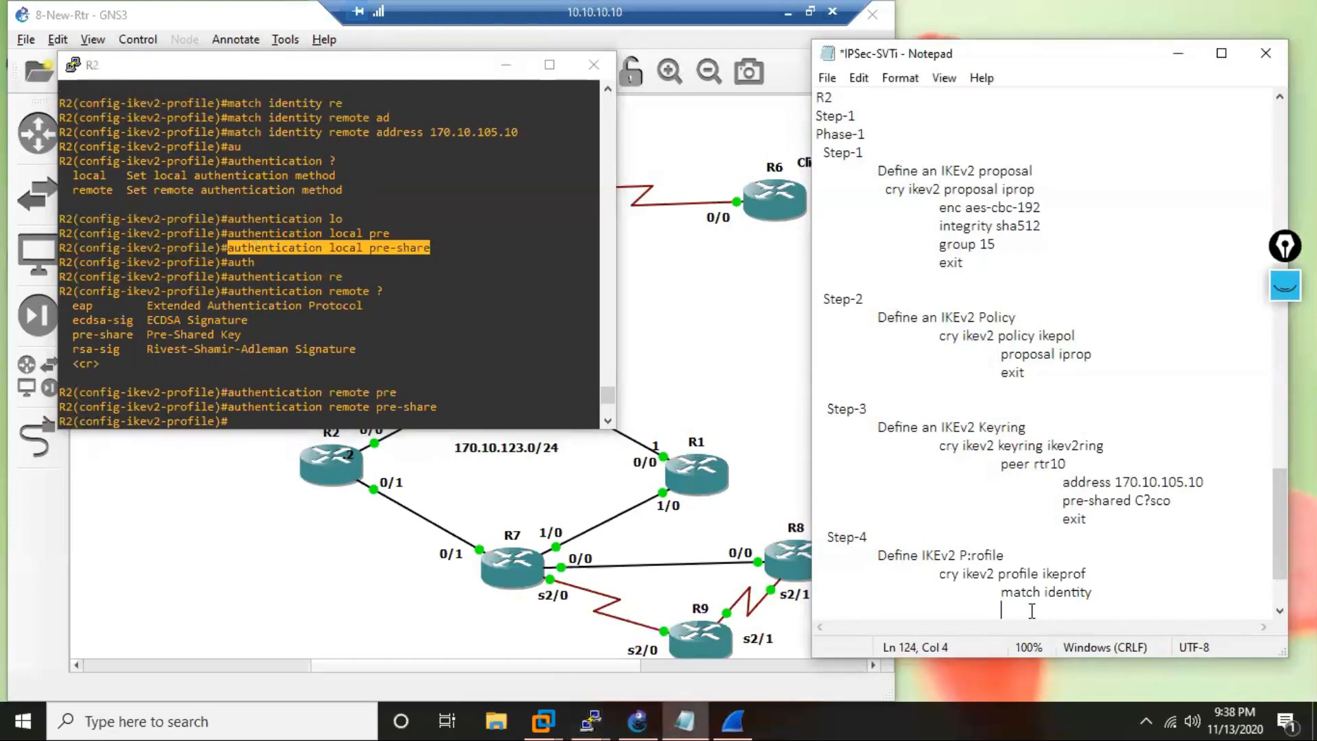
key(ctrl+v)
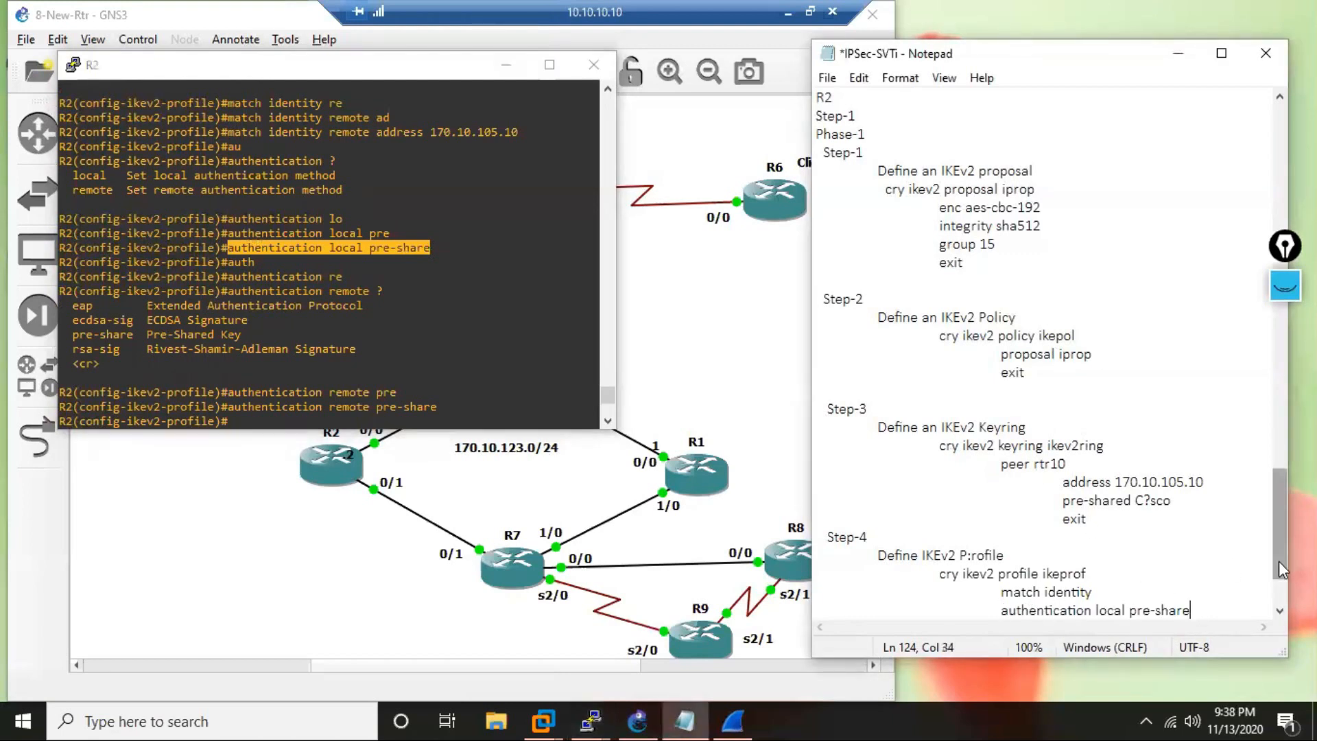
Duplicate the local authentication line on a new indented line in the notes and change it to "authentication remote pre-share".
key(Return)
key(Tab)
key(Tab)
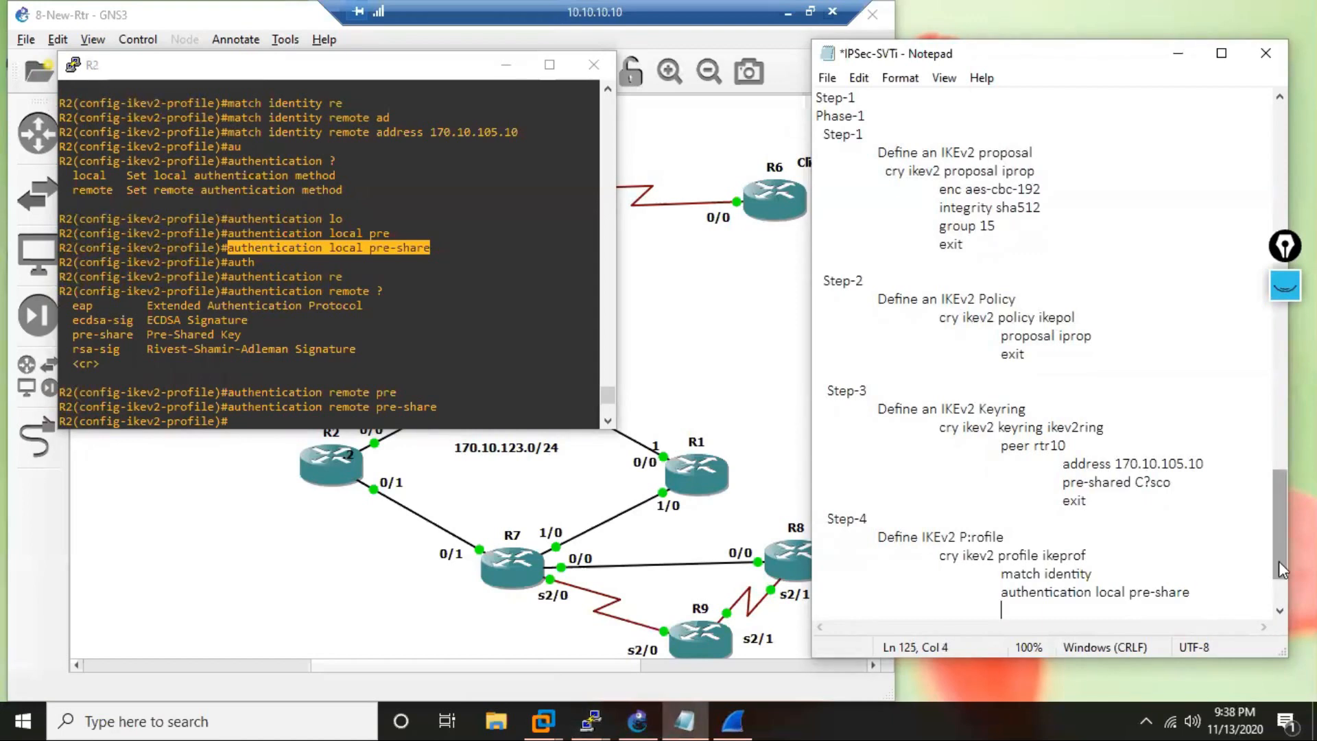
key(ctrl+v)
key(Left)
key(Left)
key(Left)
key(Left)
key(Left)
key(Left)
key(Left)
key(Left)
key(Left)
key(Left)
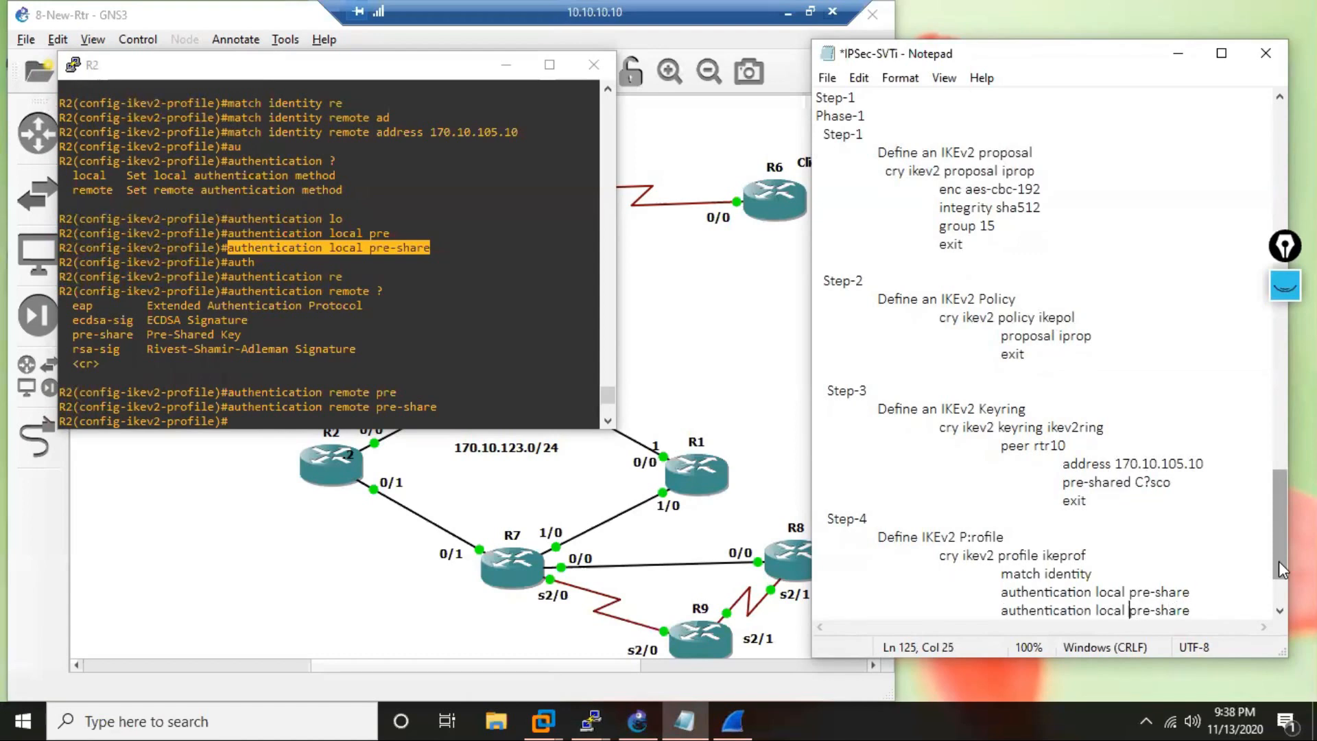
key(BackSpace)
key(BackSpace)
key(BackSpace)
key(BackSpace)
key(BackSpace)
text(remote)
key(End)
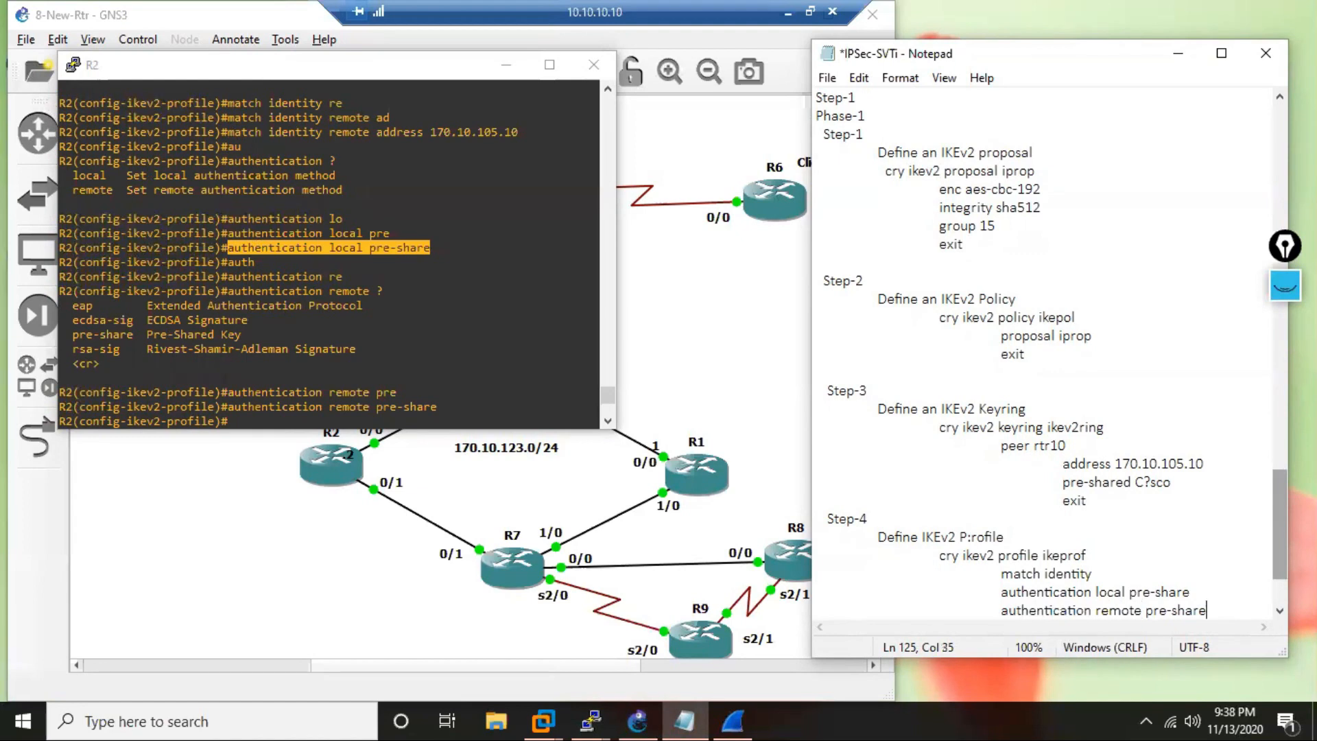
Add the indented line "keyring local ikev2ring" beneath the remote authentication line in the notes.
key(Return)
key(Tab)
key(Tab)
key(Tab)
text(keyring)
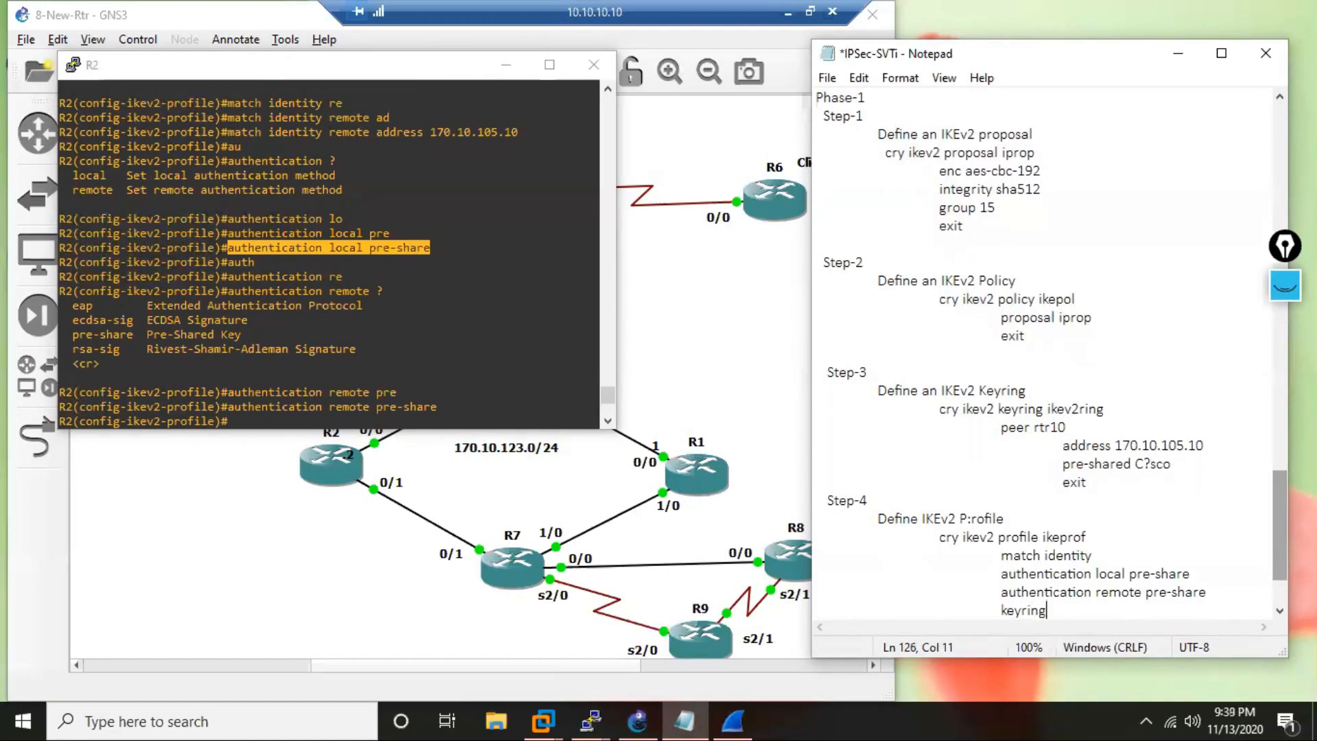
text( local)
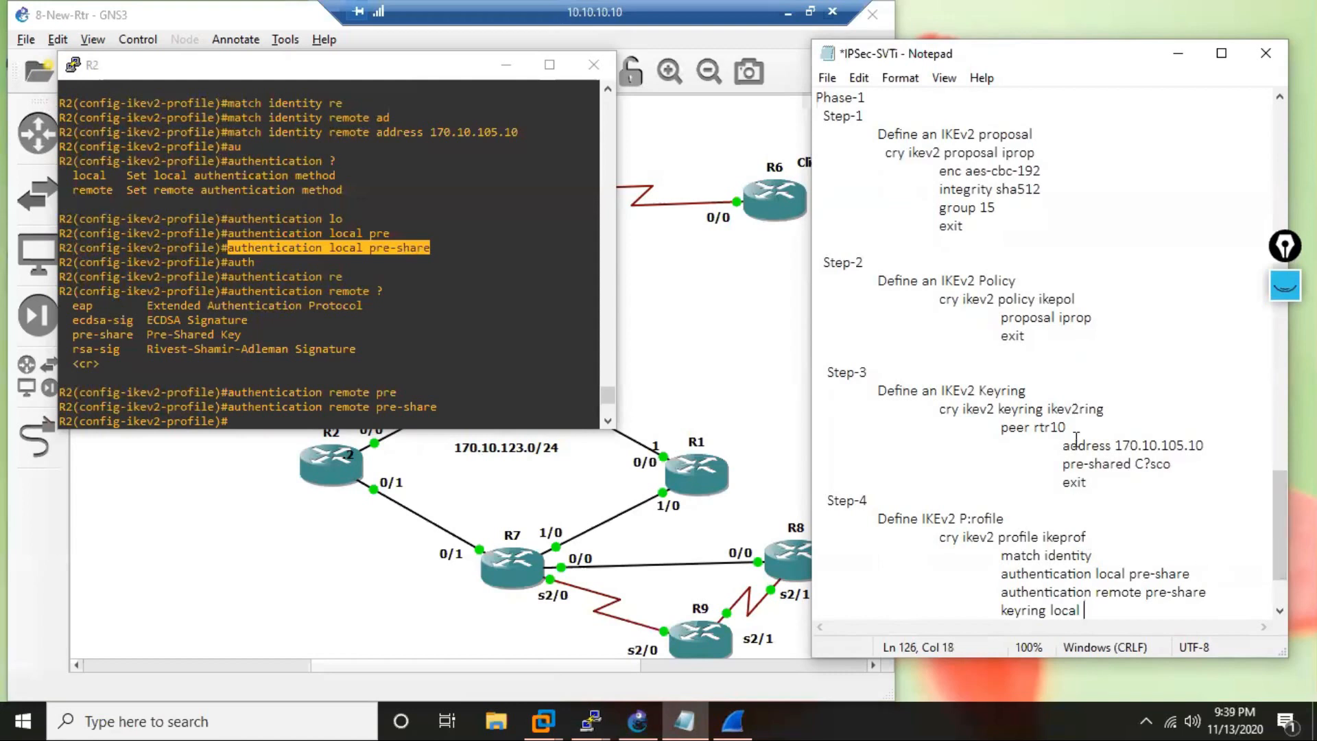
drag(1106, 409, 1047, 410)
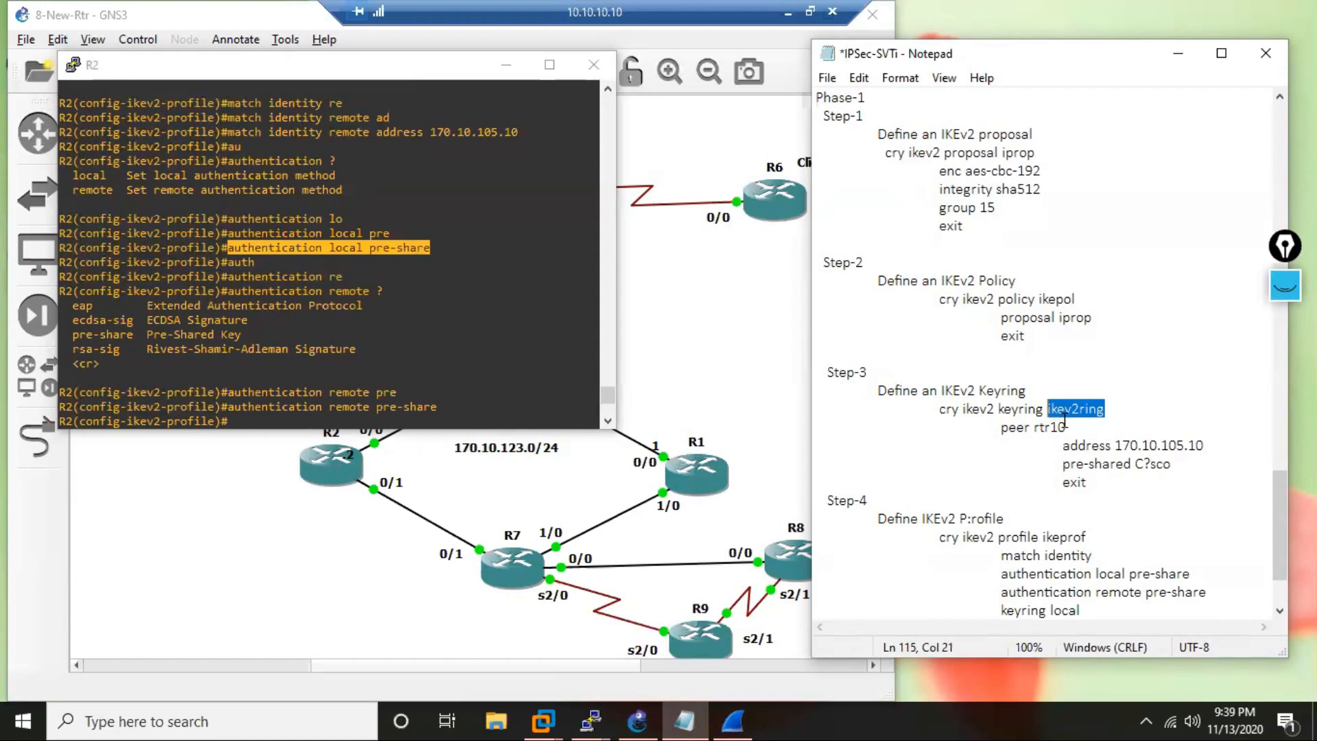
click(1158, 608)
key(ctrl+v)
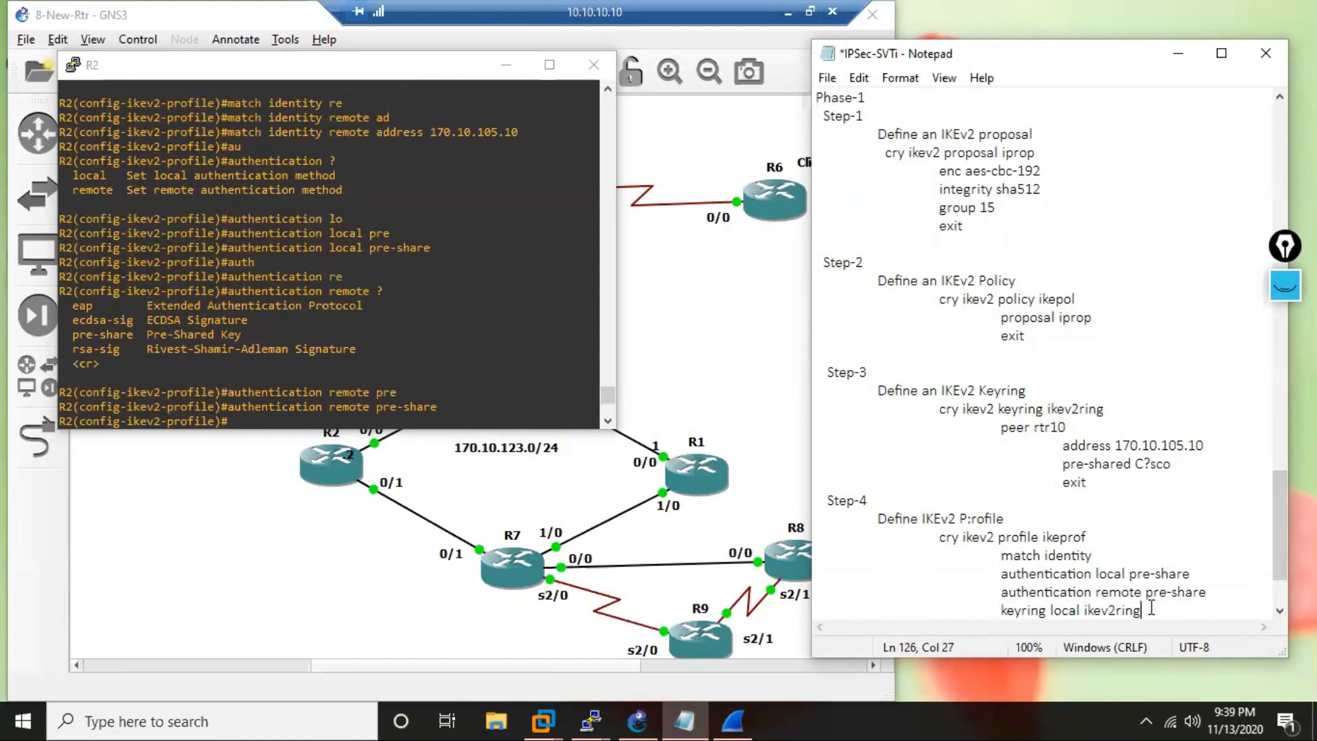
Close the IKEv2 profile block in the notes with an indented "exit" line.
key(Return)
key(Tab)
key(Tab)
text(exit)
key(Return)
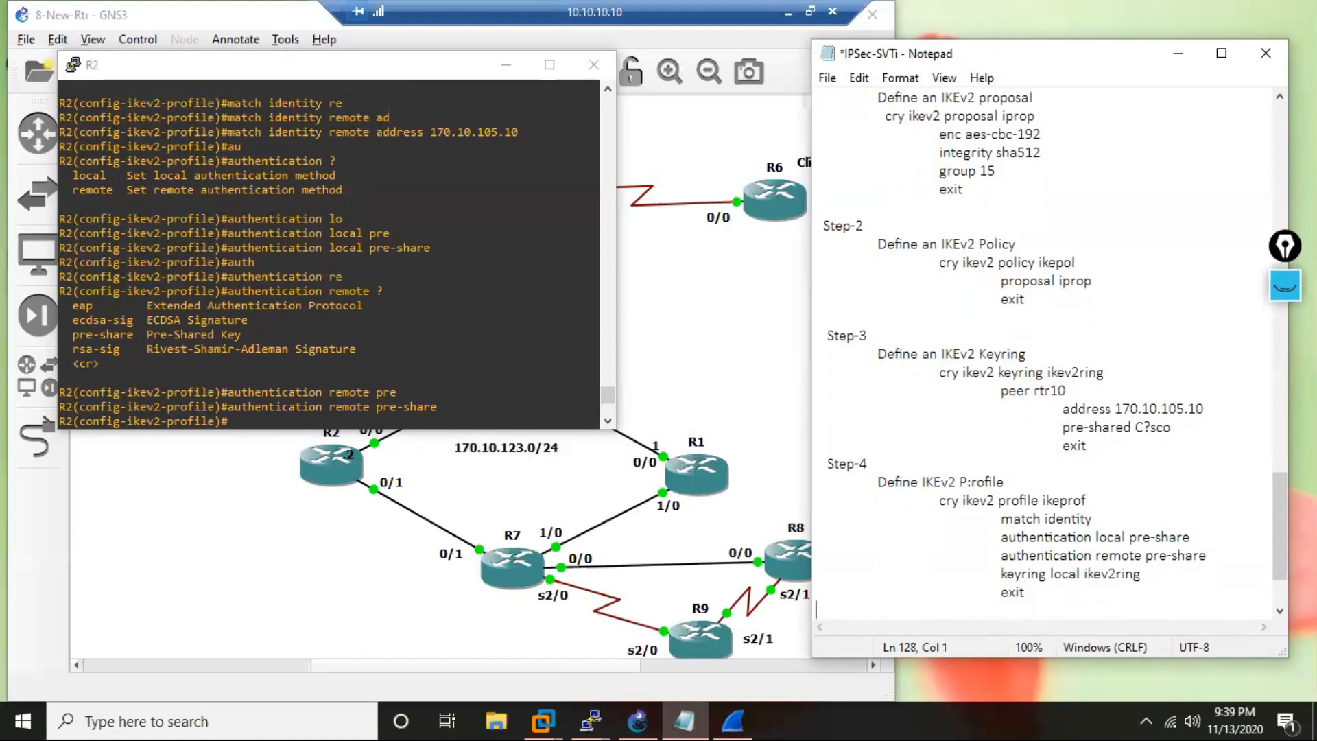
Add the marker line "**************Phase-1-Completge****************" beneath the IKEv2 profile block in the notes.
key(Return)
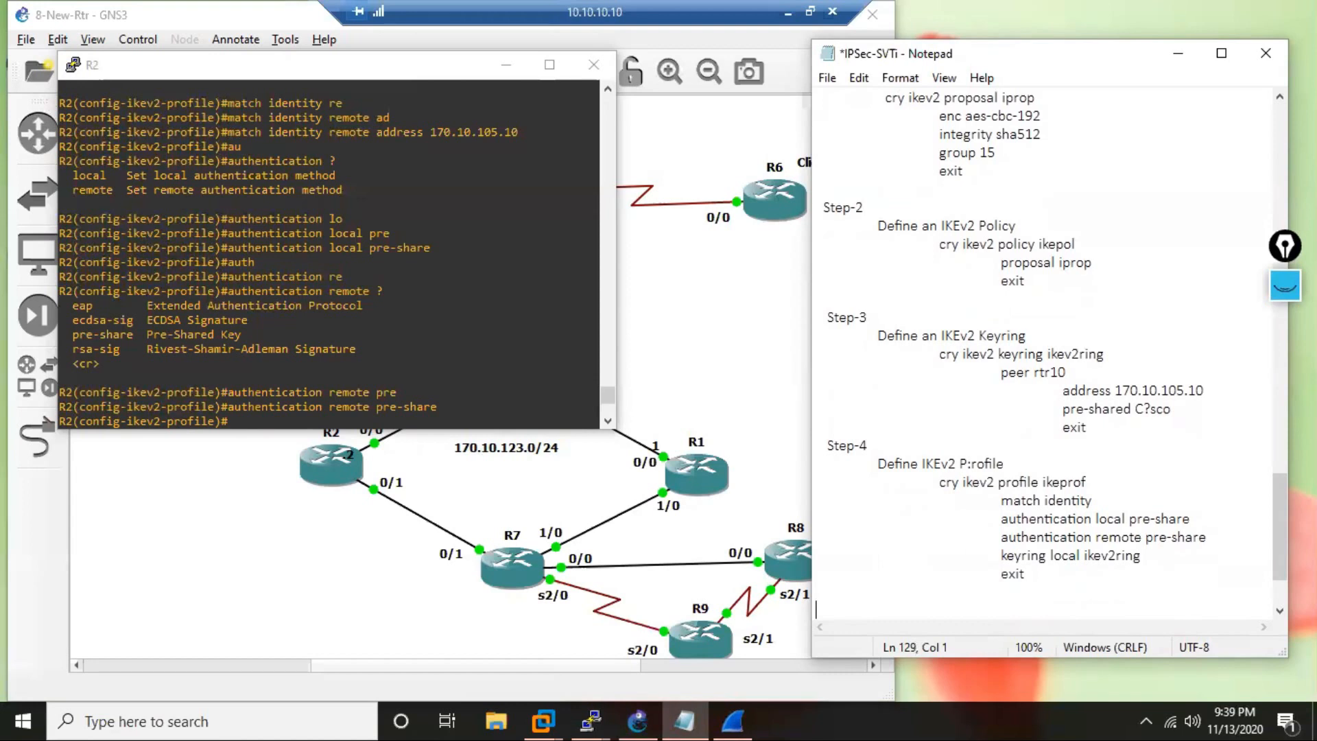
text(**************Pha)
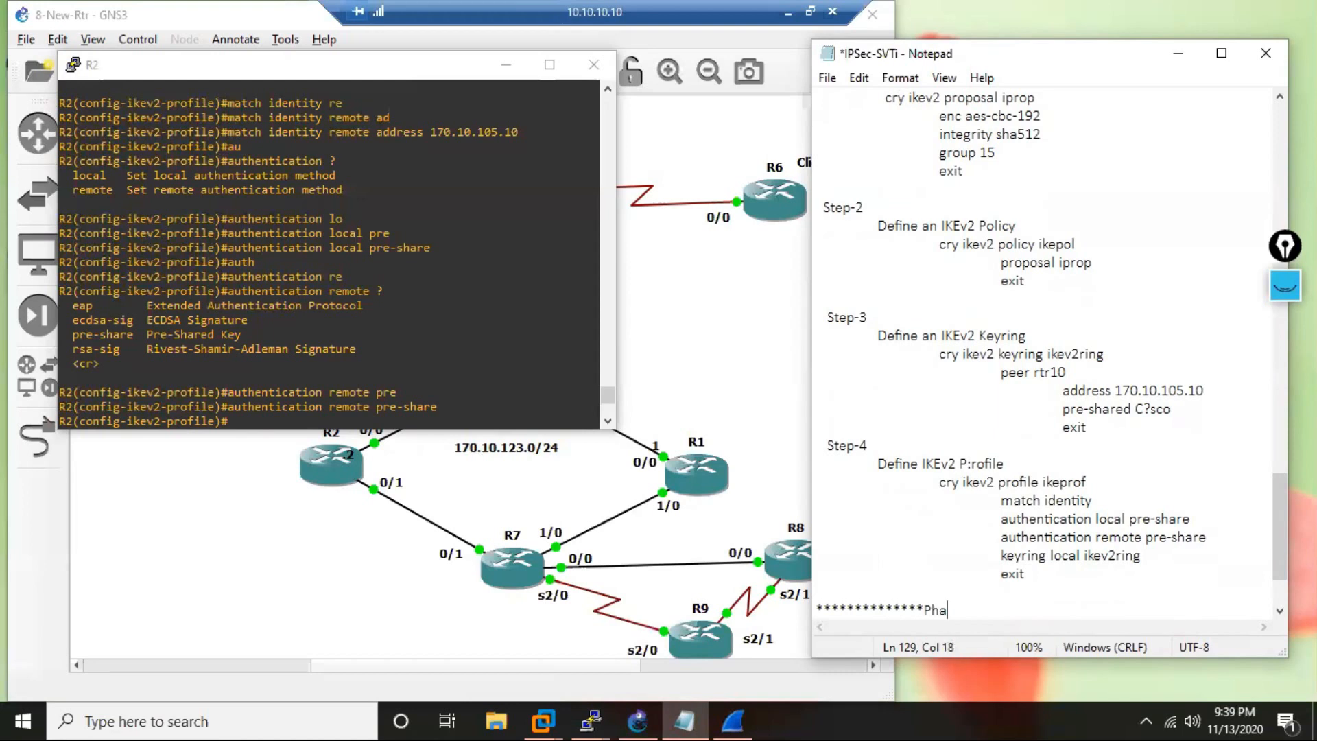
text(se-1-Completge)
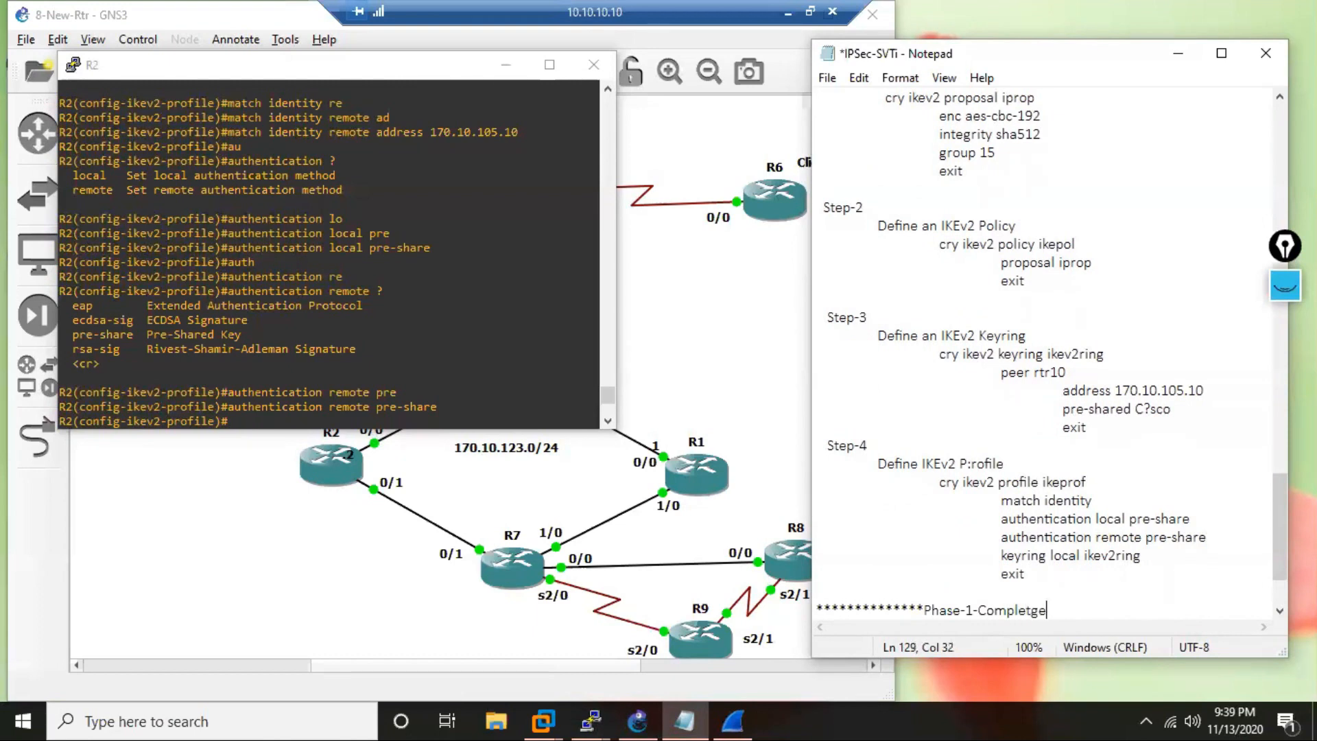
text(****************)
scroll(493, 495, down, 3)
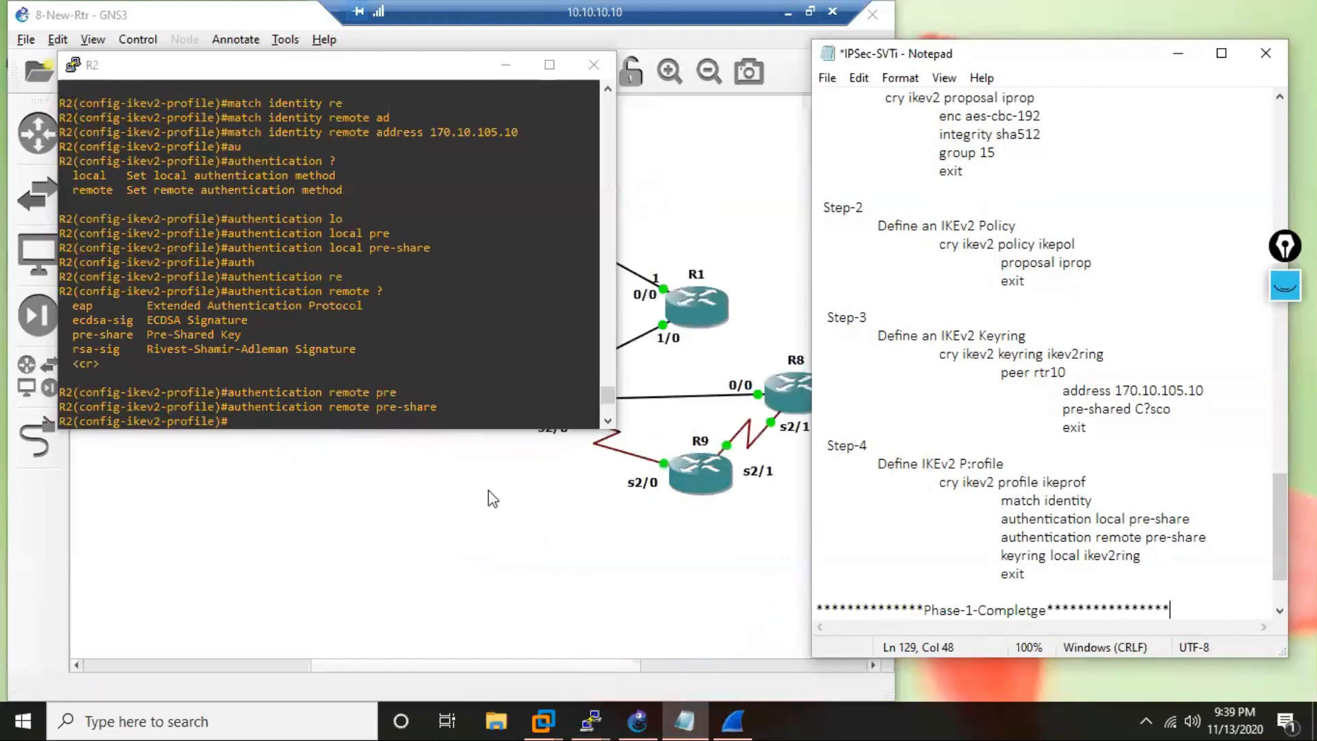
Add a "Step-2" heading beneath the Phase-1 marker line in the notes, with blank lines around it.
key(Return)
key(Return)
key(Return)
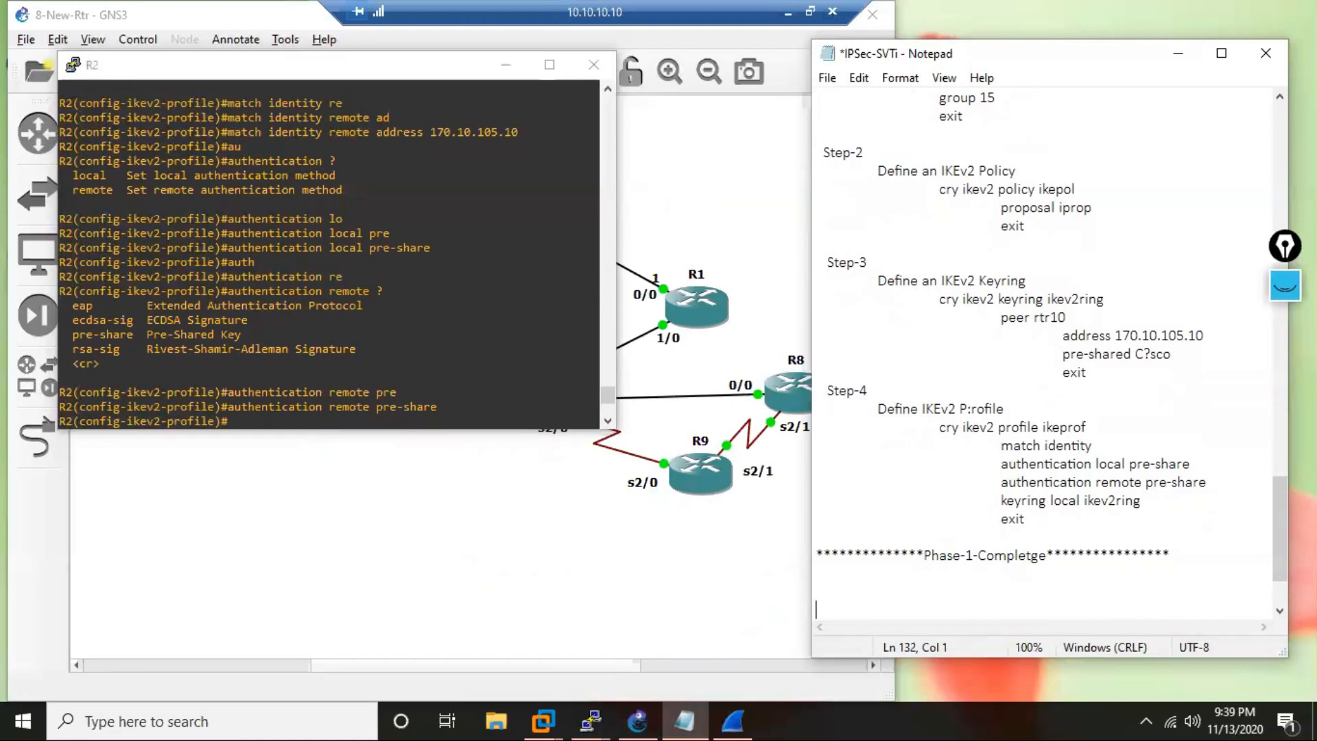
click(1226, 599)
text(P)
key(BackSpace)
text(Step-2)
key(Return)
Add the headings "Phase-2" and "Step-1" beneath Step-2 in the notes, separated by a blank line.
key(Return)
text(D)
key(BackSpace)
key(Return)
text(Phase-2)
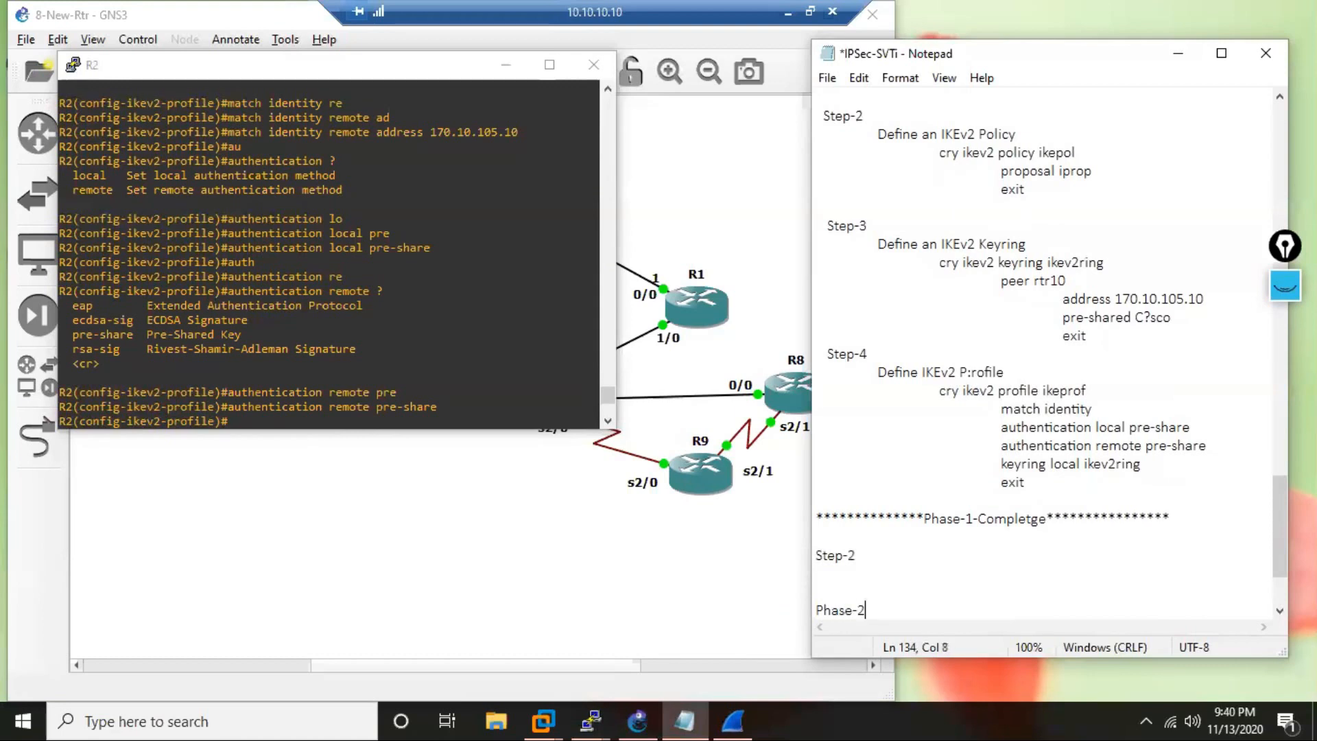
key(Return)
key(Return)
text(Step-1)
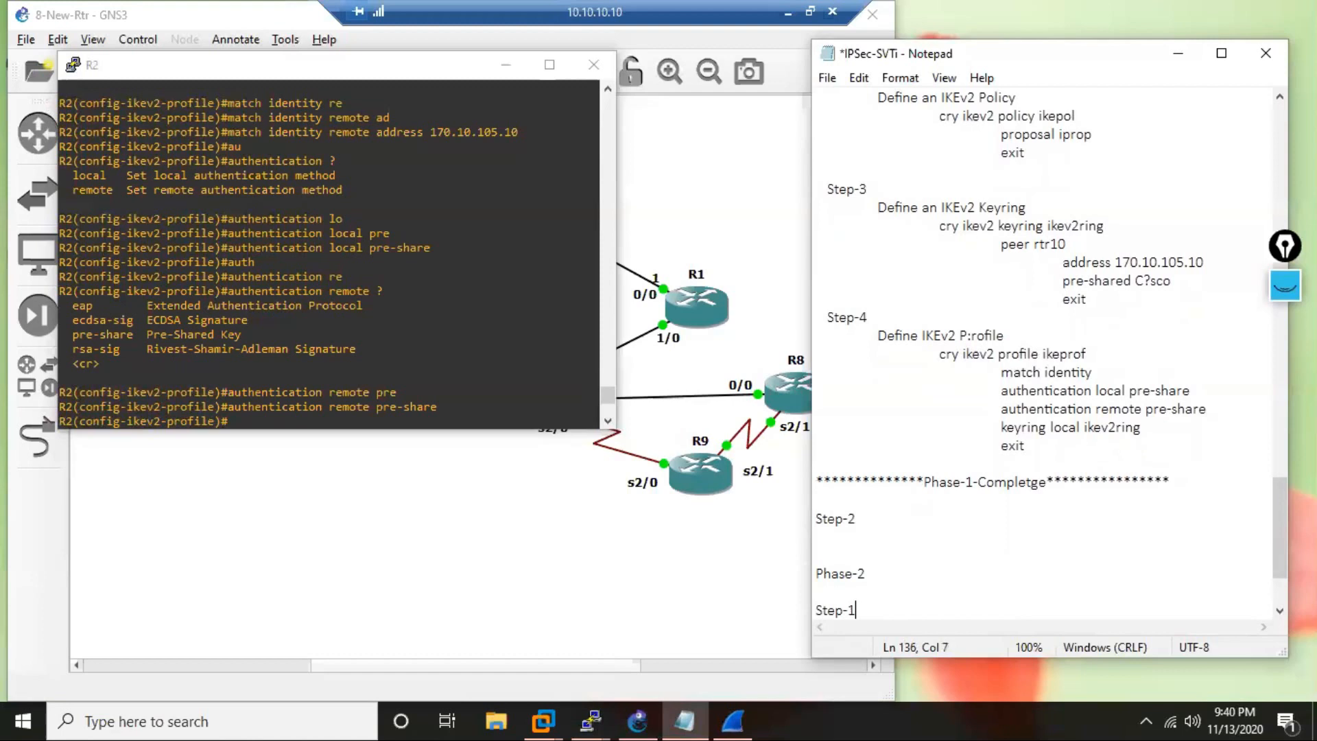
Describe Step-1 of Phase-2 in the notes with the indented line "Define the IPSec Transform-set".
key(Return)
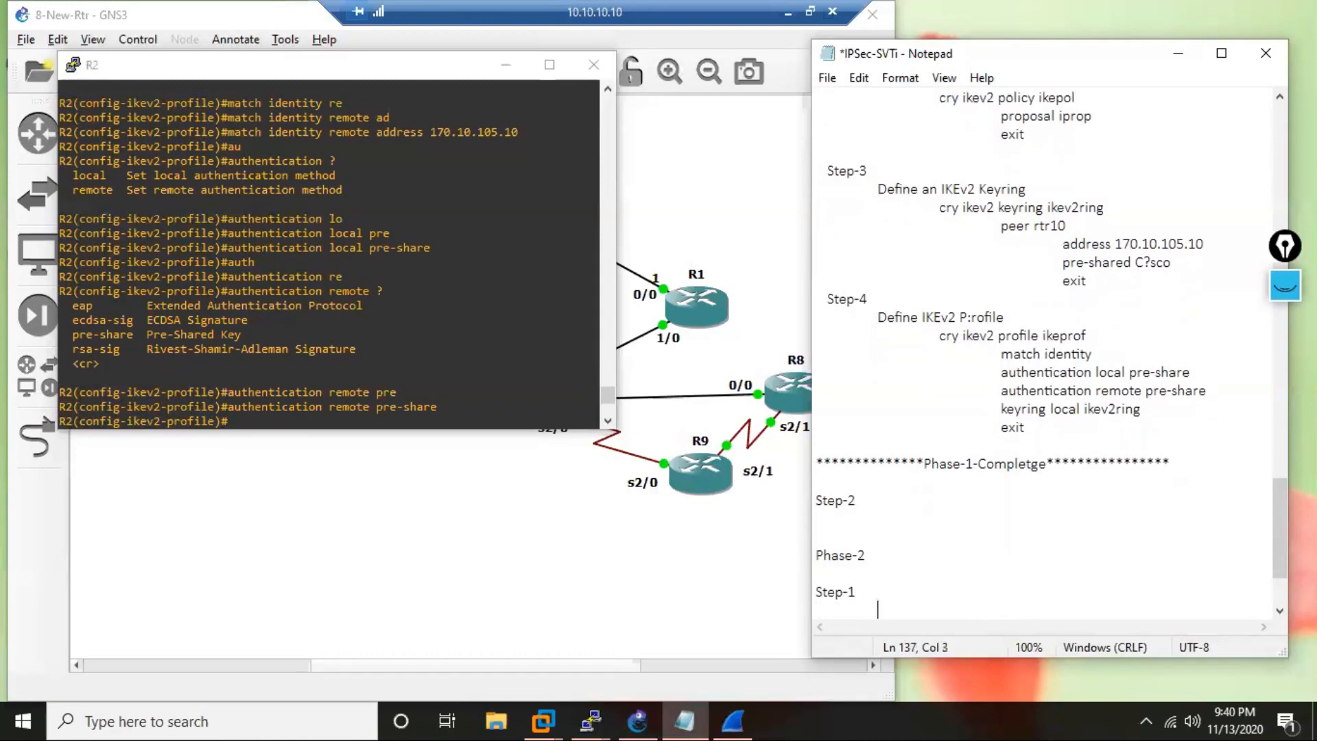
text(Define the IPSec T)
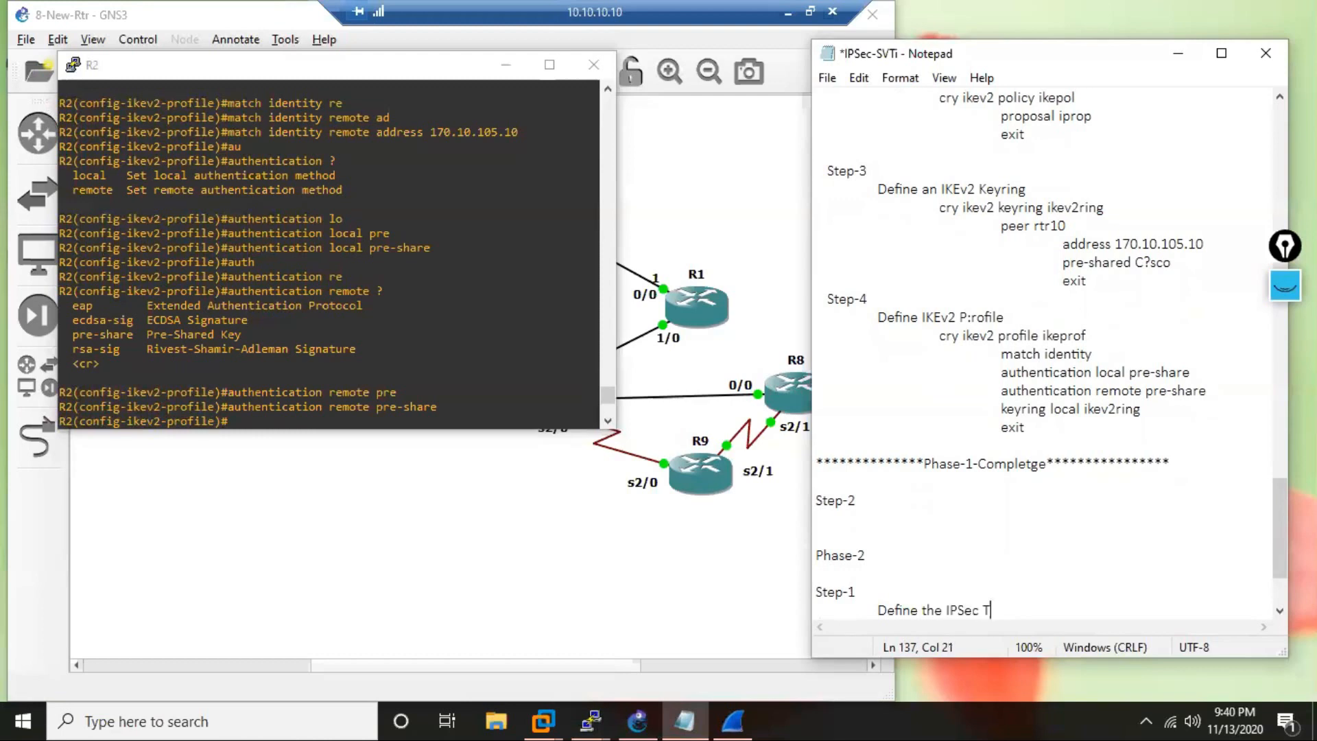
text(ransform-set)
Start the indented command line "cry ips tr v2set esp-" beneath the transform-set description in the notes.
key(Return)
key(Tab)
text(cry ips tr )
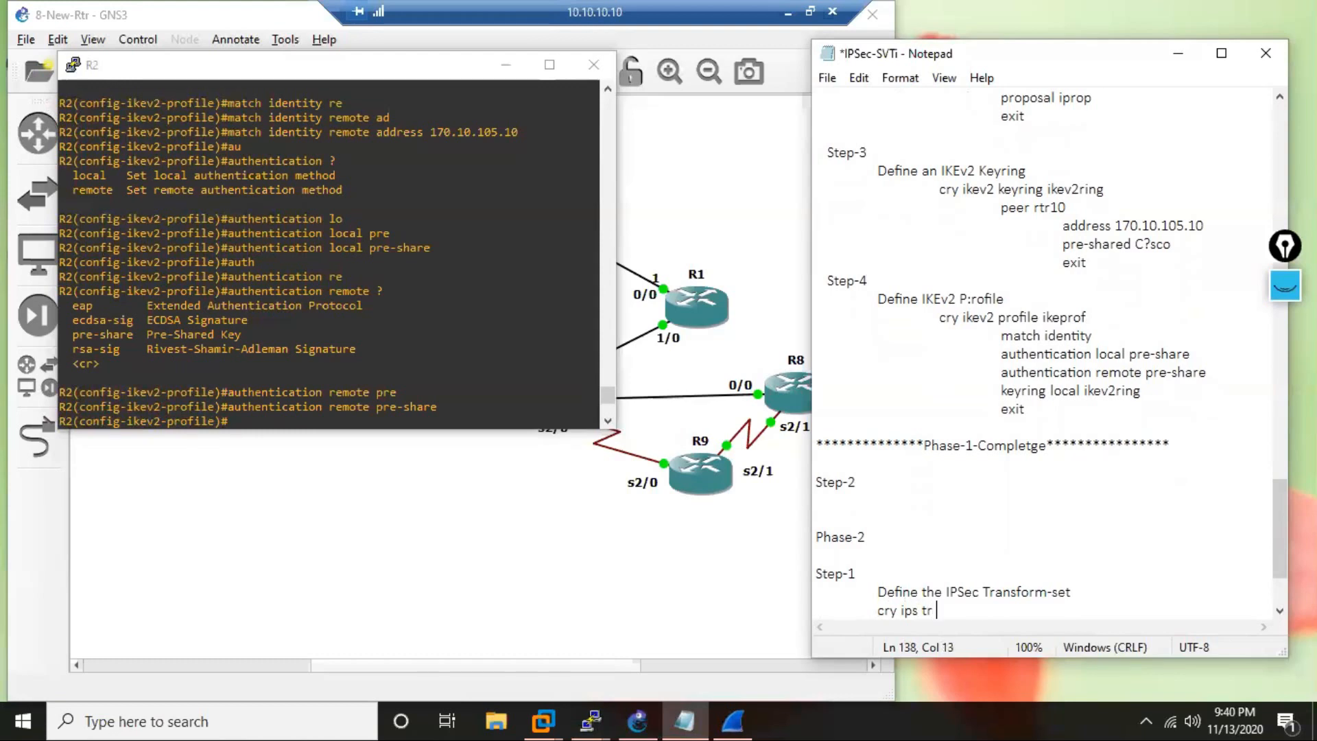
text(v2set esp-)
In the R2 console, assign "keyring local ikev2ring" to the IKEv2 profile and exit to global configuration.
click(328, 386)
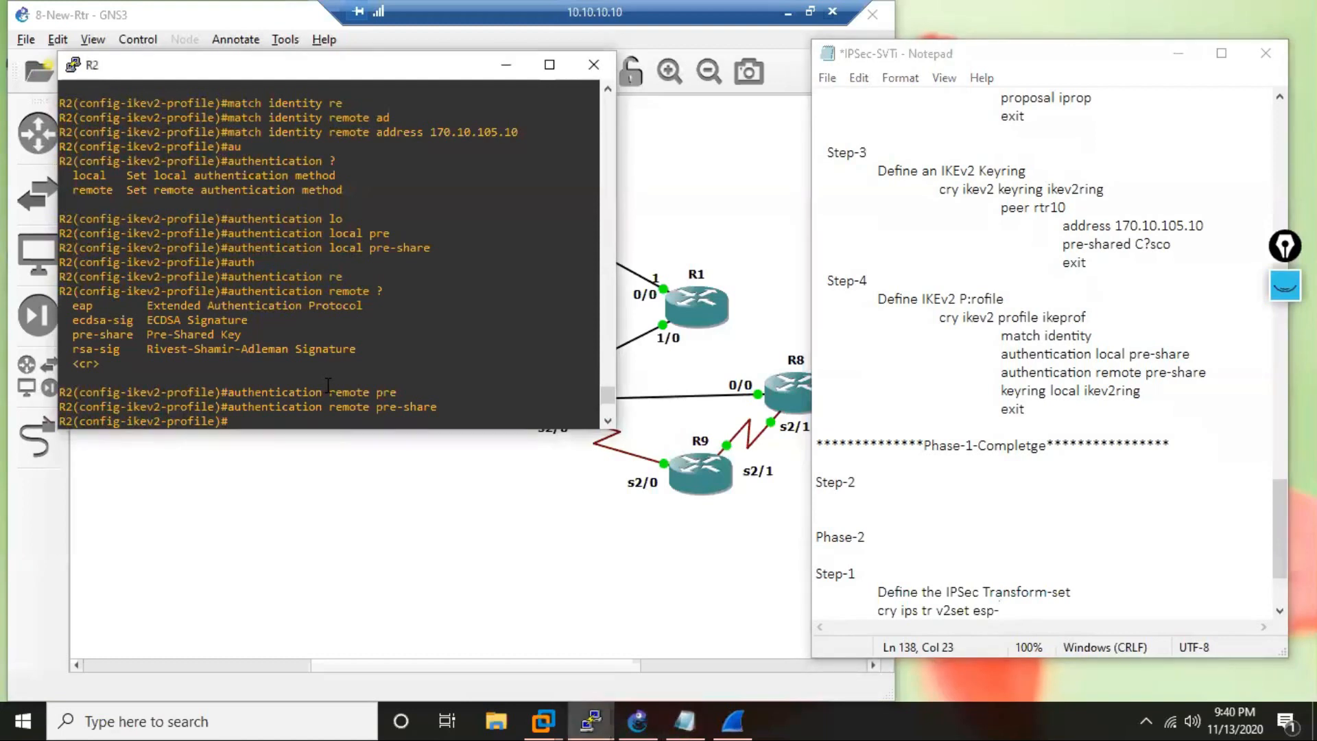
right_click(327, 386)
key(Return)
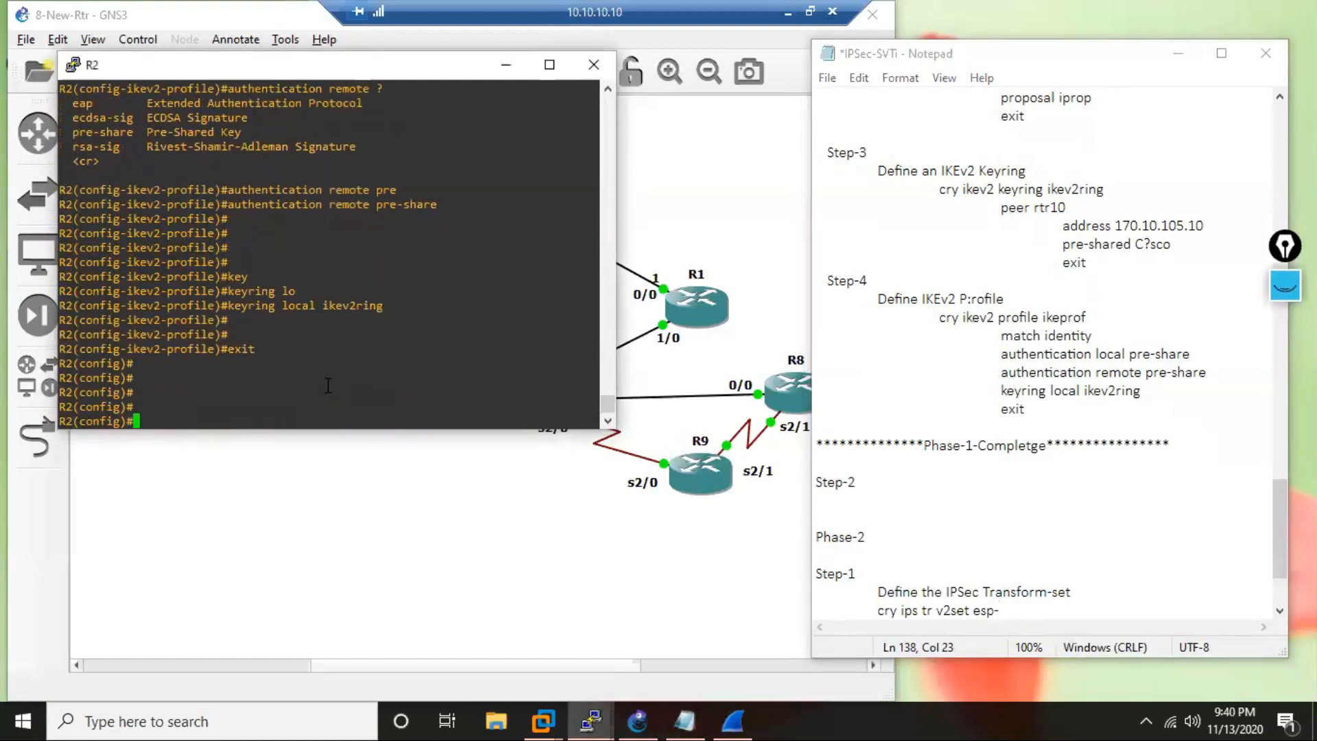
key(Return)
Begin the command "cry ips tr v2set esp-" on R2 and list the available ESP transforms.
text(cry ips tr v2set )
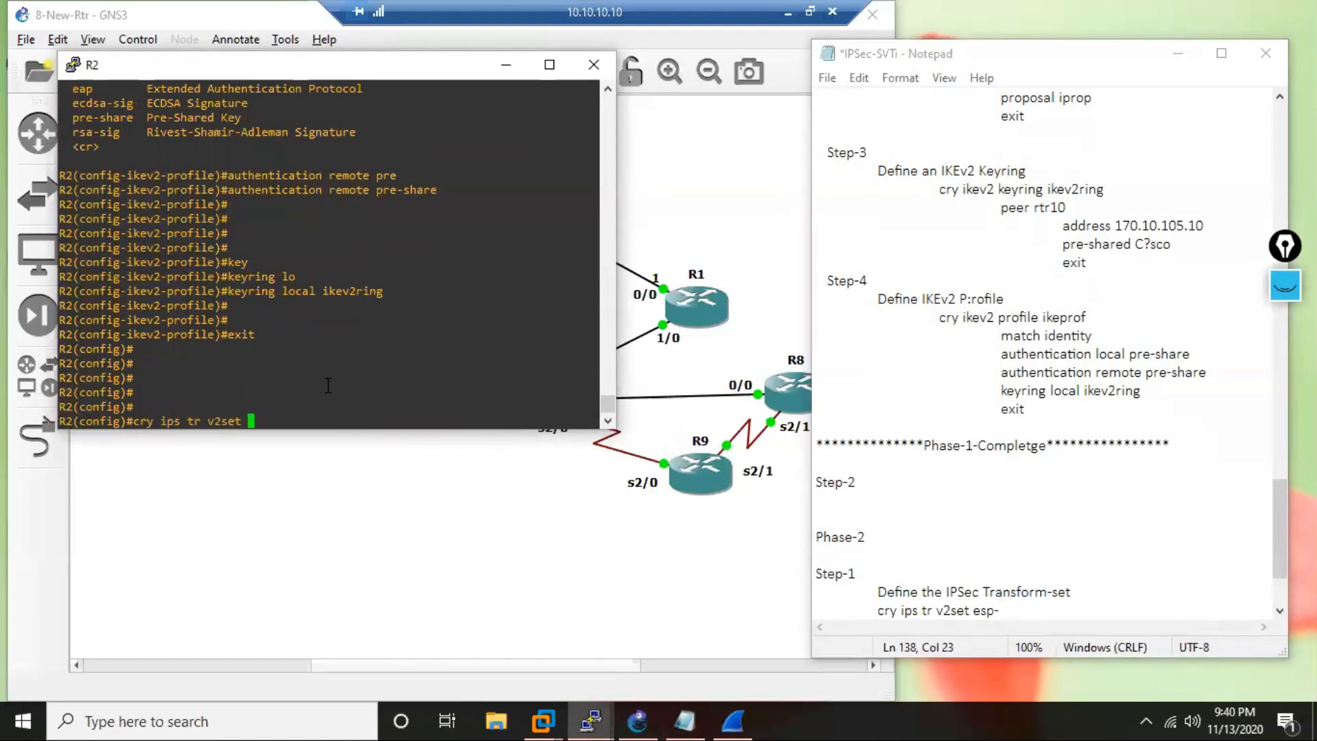
text(es)
key(Tab)
text(p-)
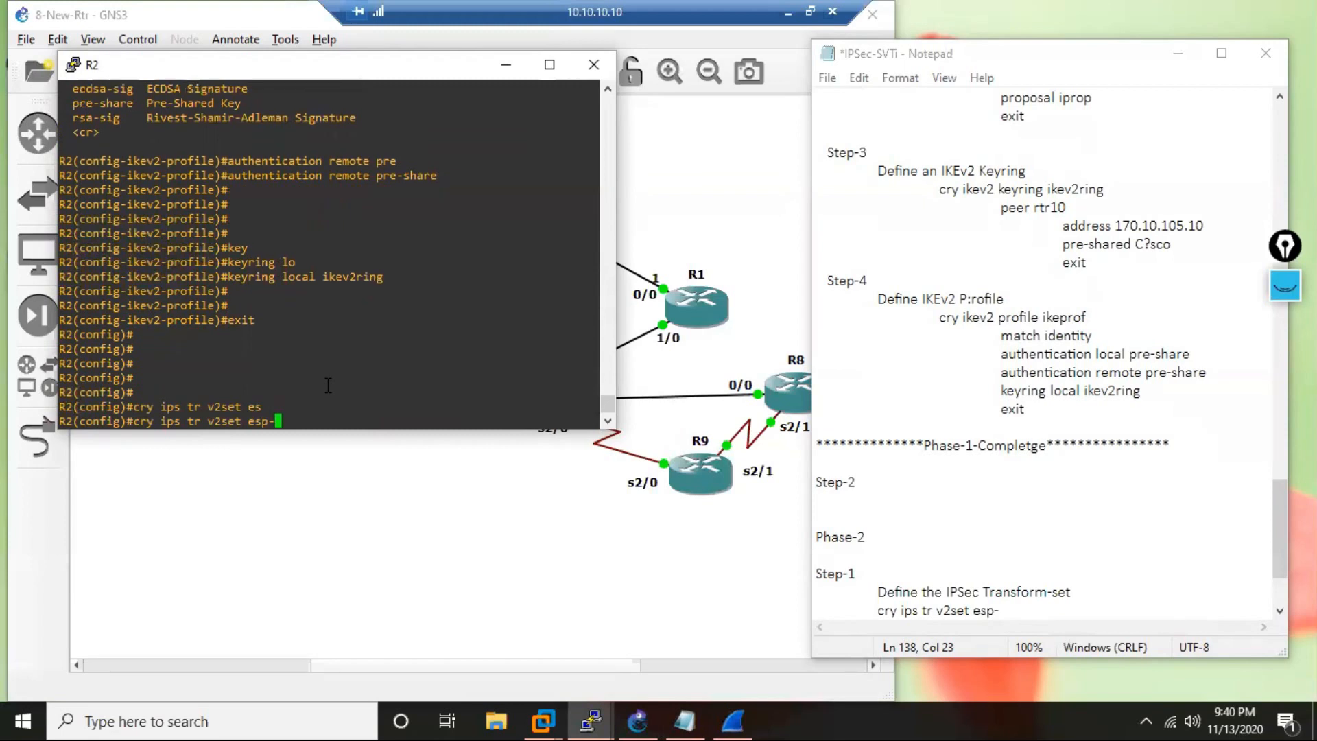
text(?)
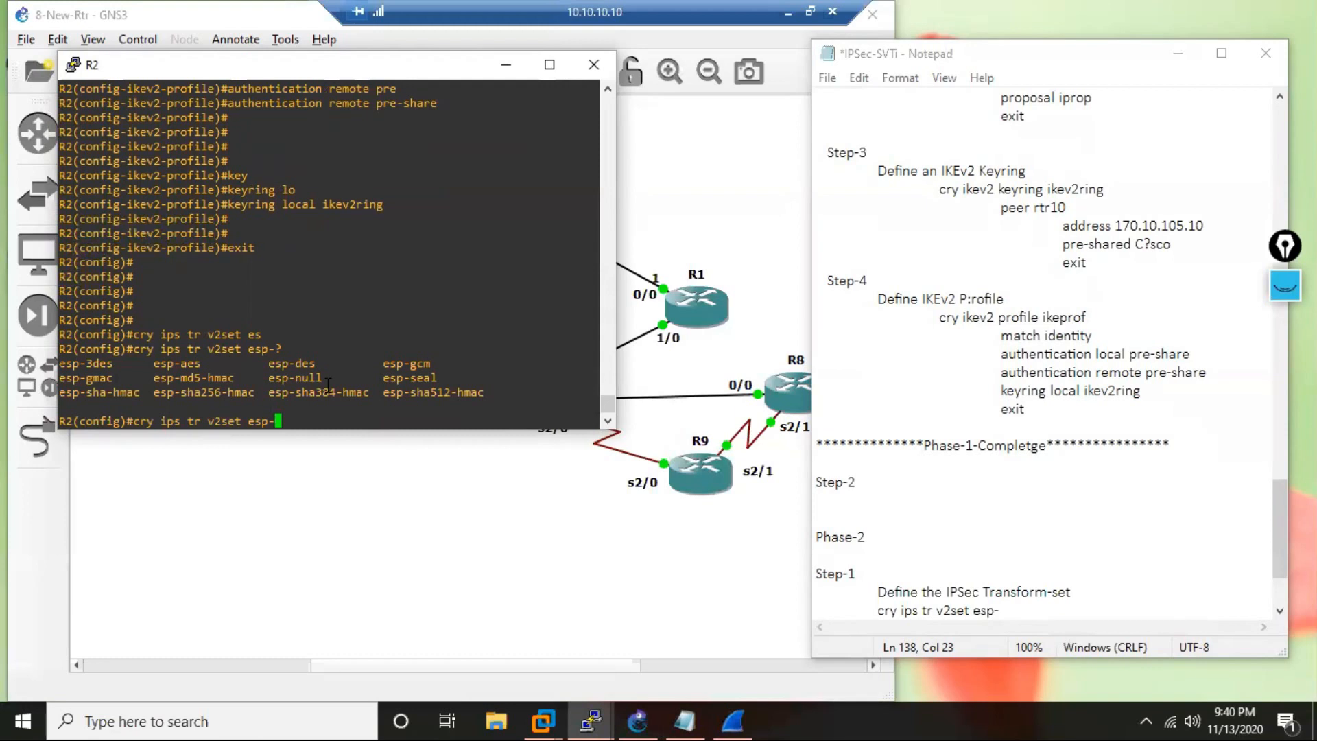
Complete the transform-set command in the notes as "cry ips tr v2set esp-aes" and start a new line.
click(1053, 609)
text(aes)
key(Tab)
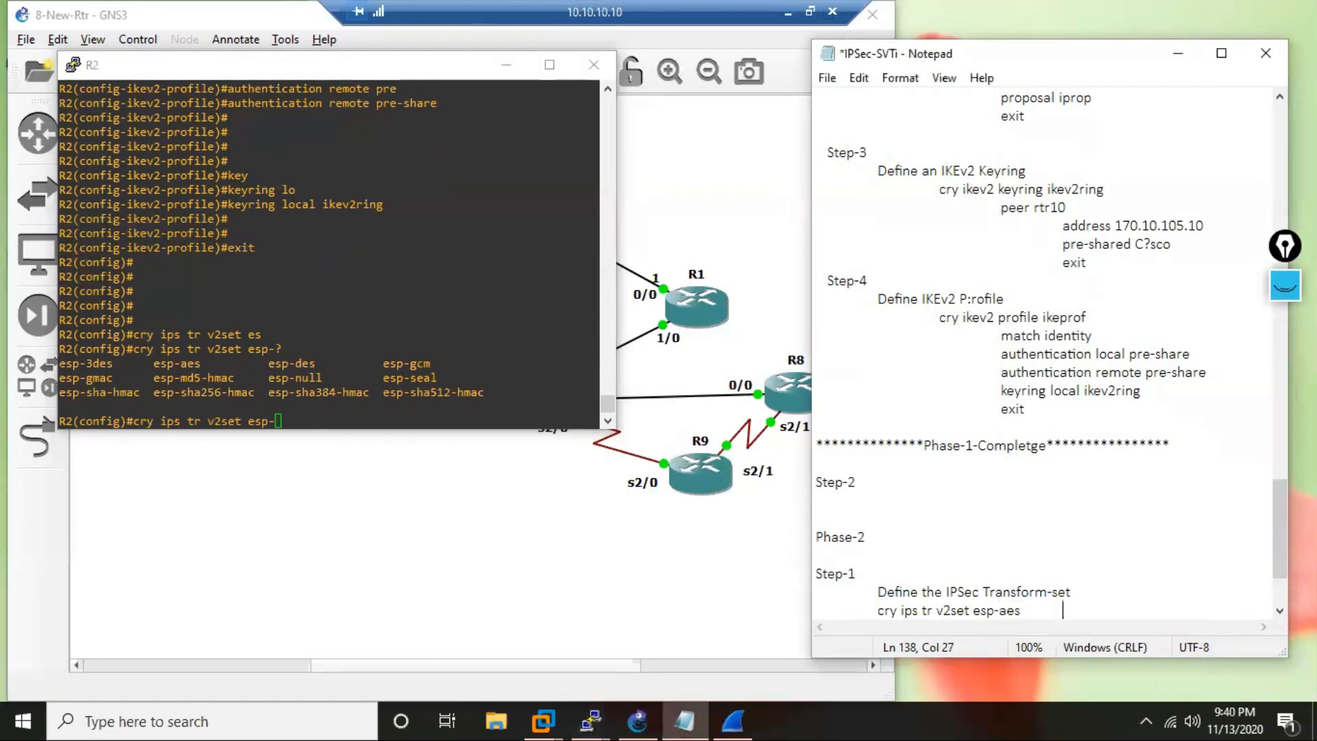
key(BackSpace)
key(Return)
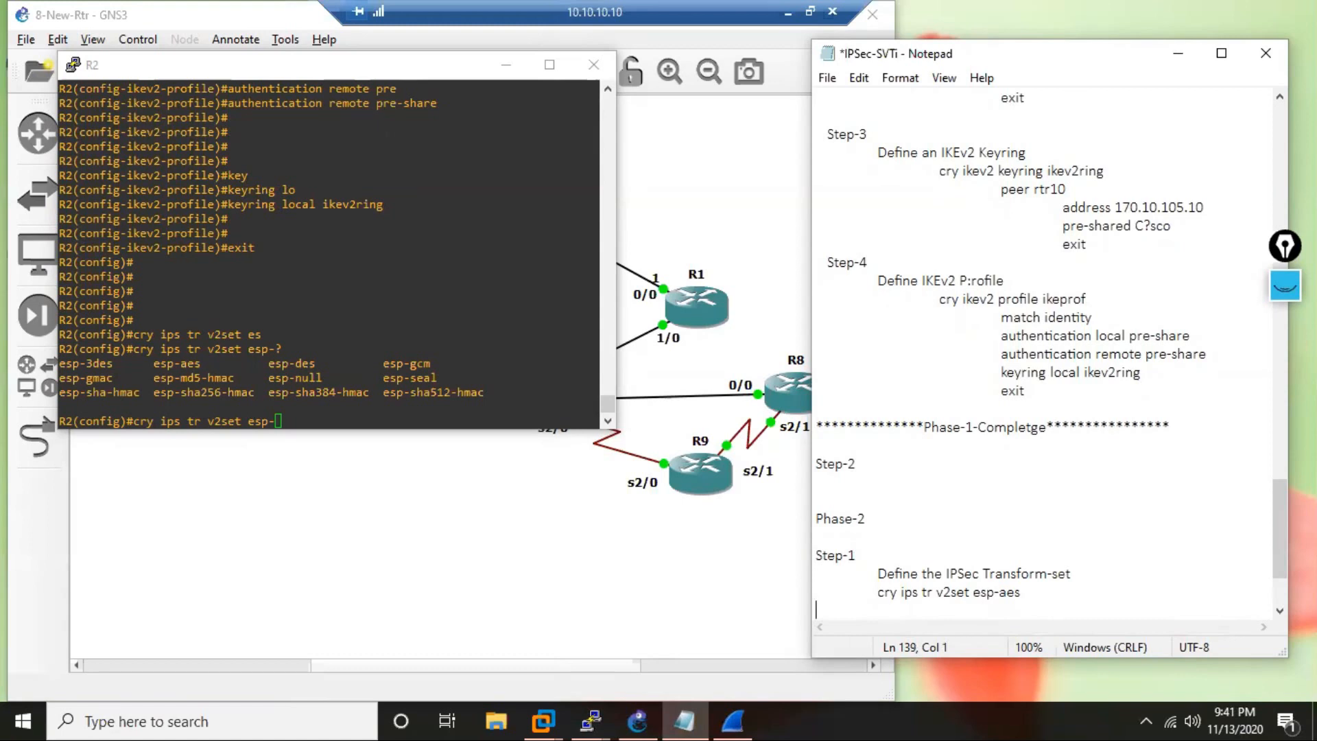
Create the IPSec transform set v2set with esp-aes on R2 and exit its configuration mode.
click(377, 362)
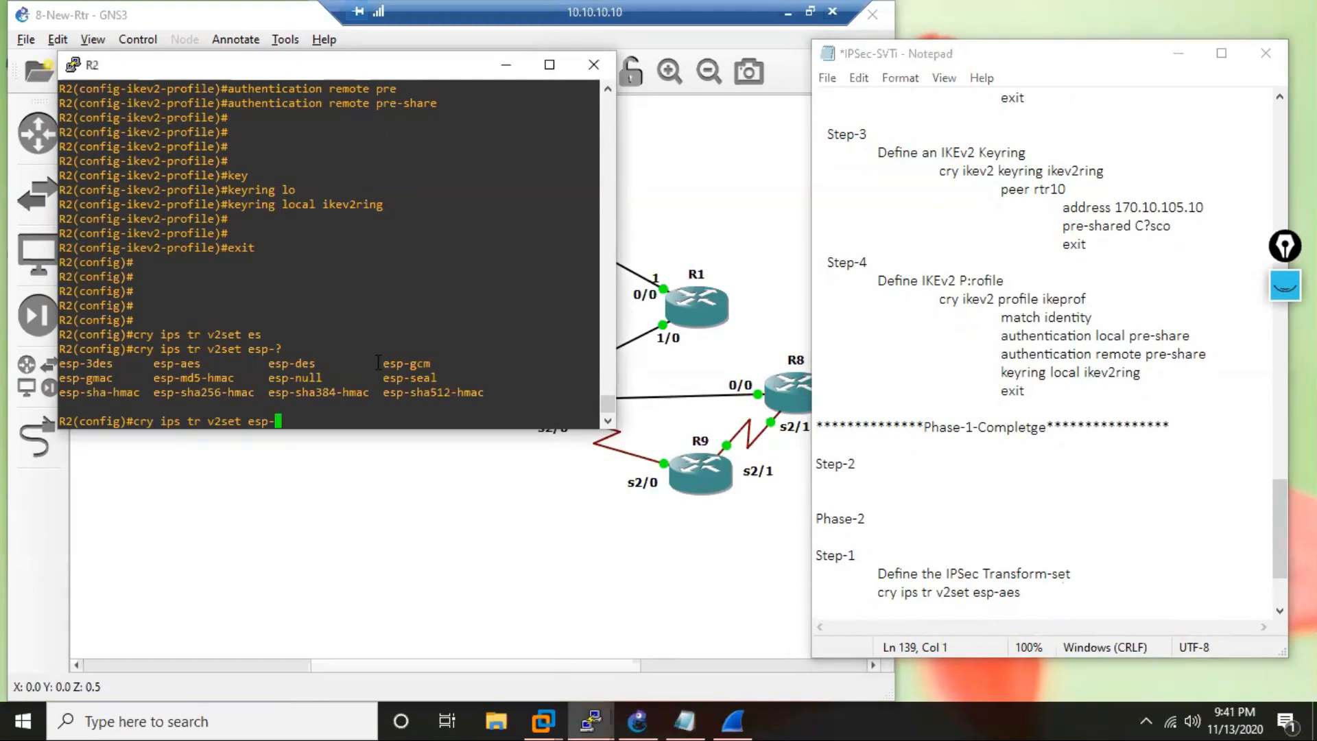
text(a)
key(Tab)
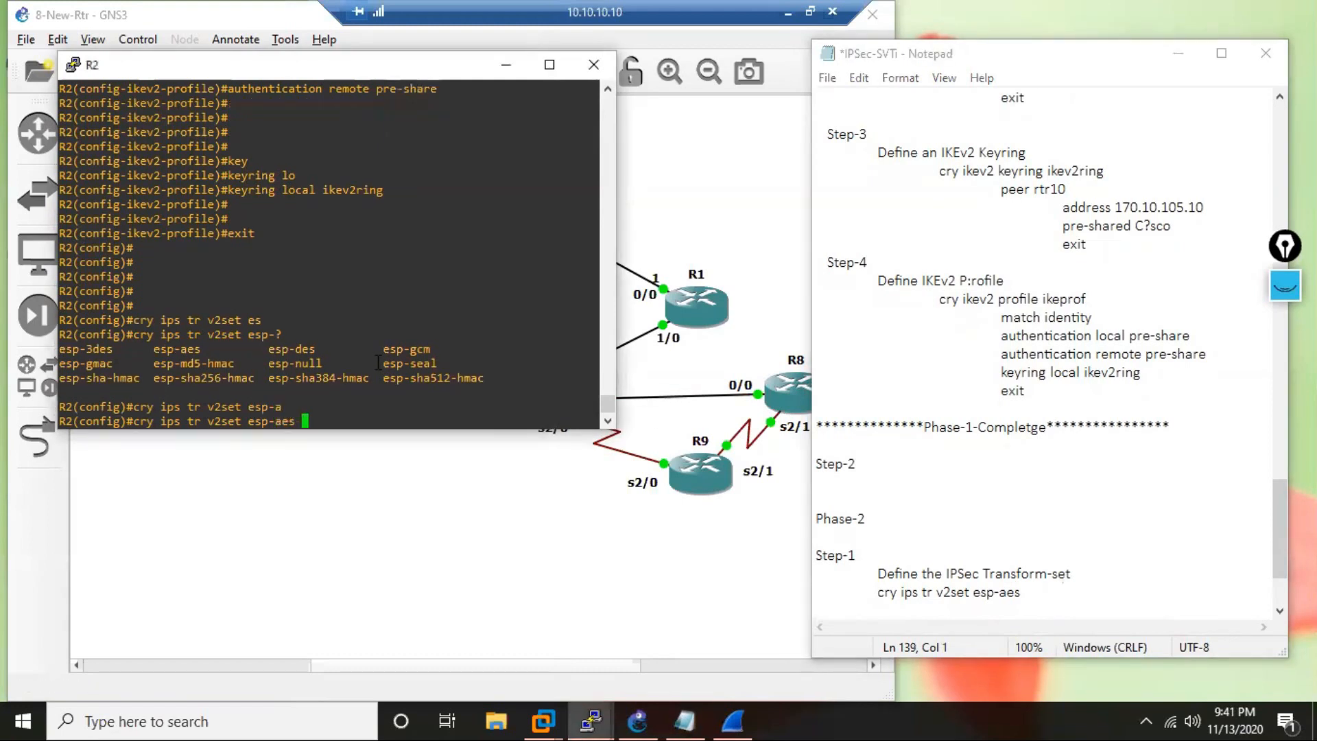
key(Return)
key(Return)
key(Return)
text(exit)
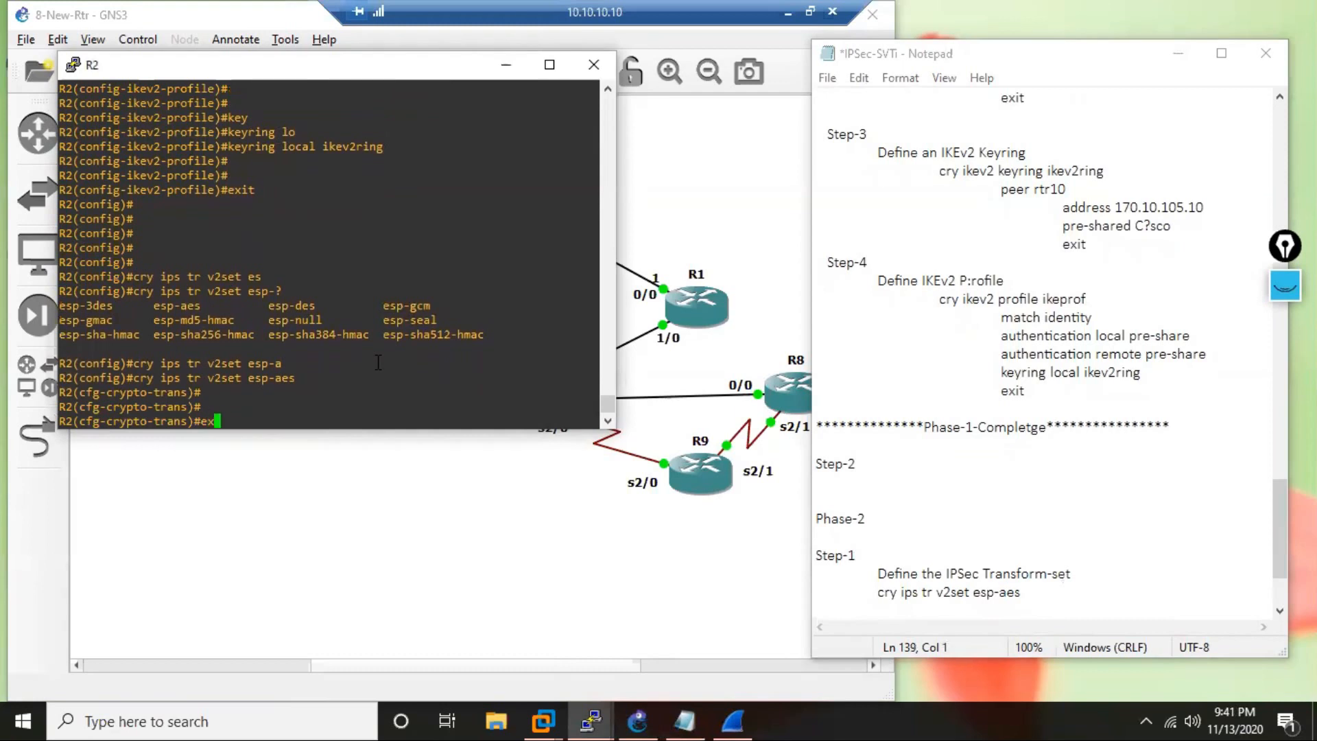
key(Return)
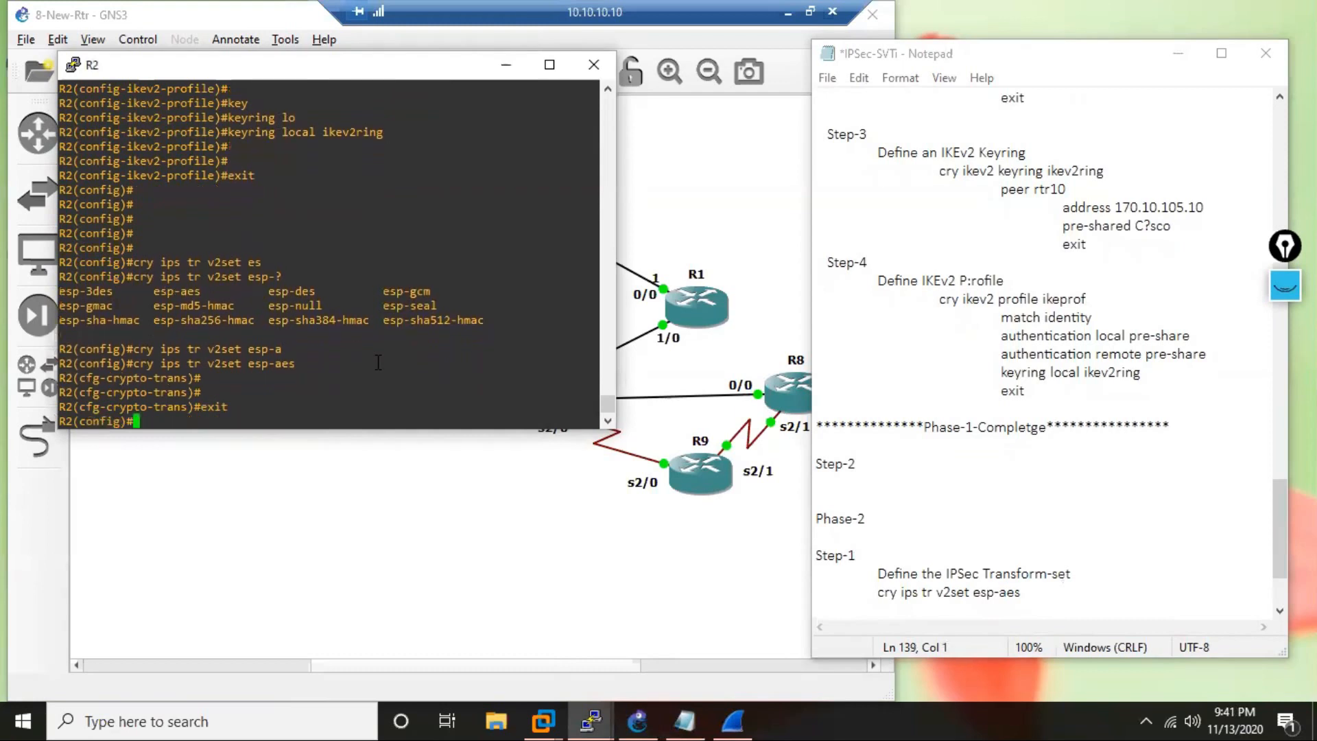
Close the transform-set block in the notes with an indented "exit" line.
click(1045, 603)
text(xit)
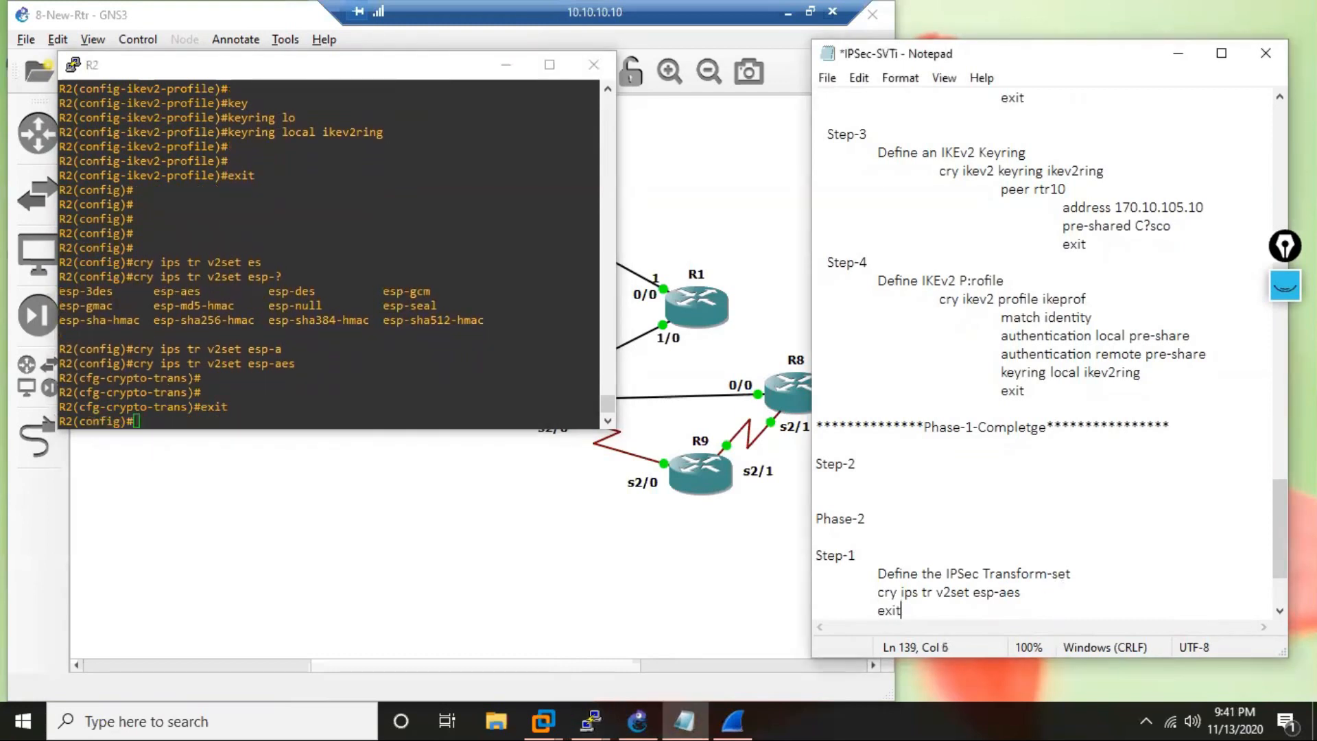
key(Return)
key(Return)
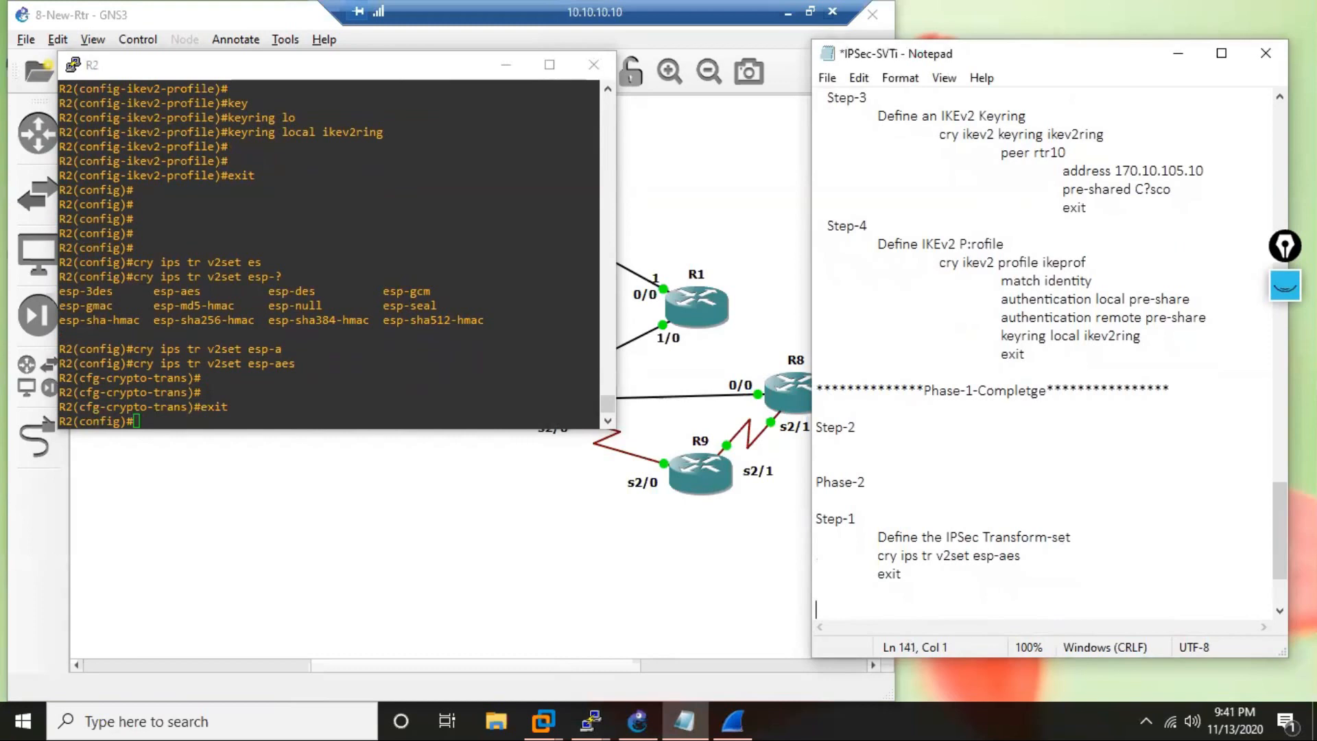
Add a full-width separator line of asterisks beneath the transform-set block in the notes.
click(816, 591)
text(**********************************************)
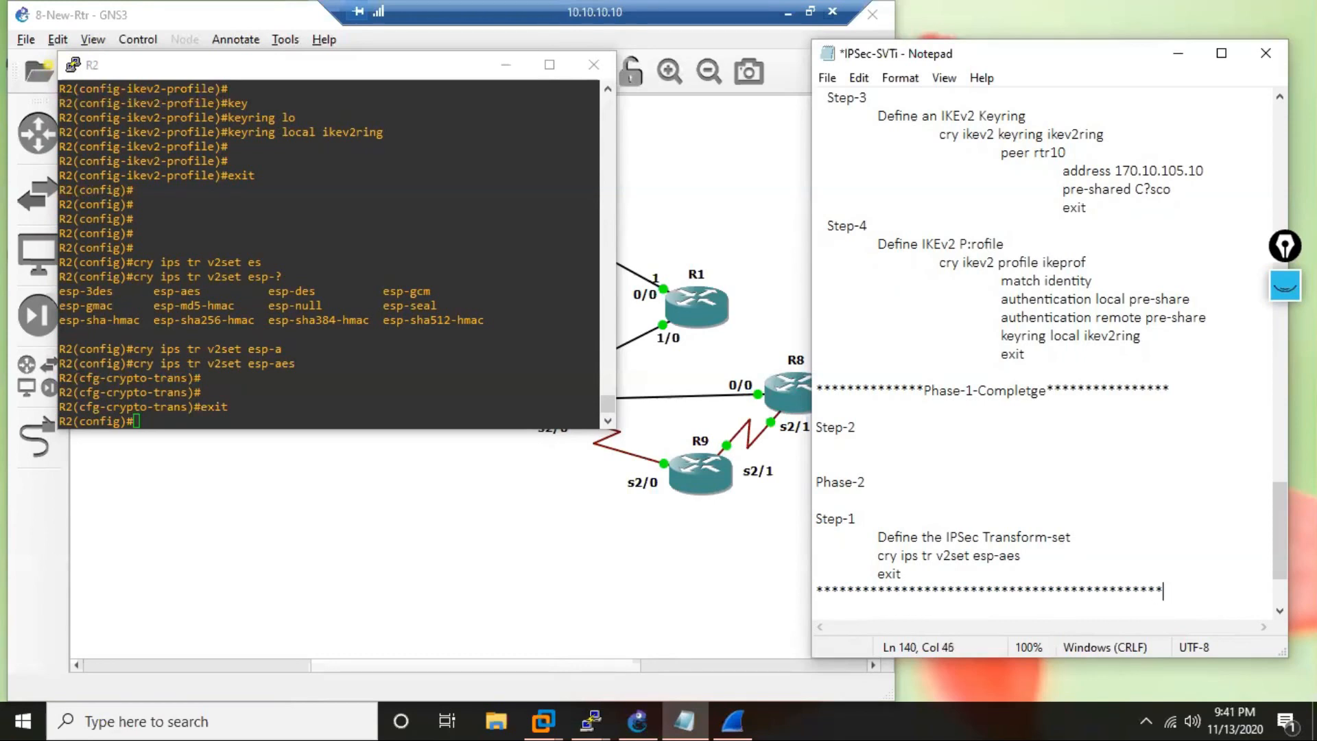
key(Return)
key(Return)
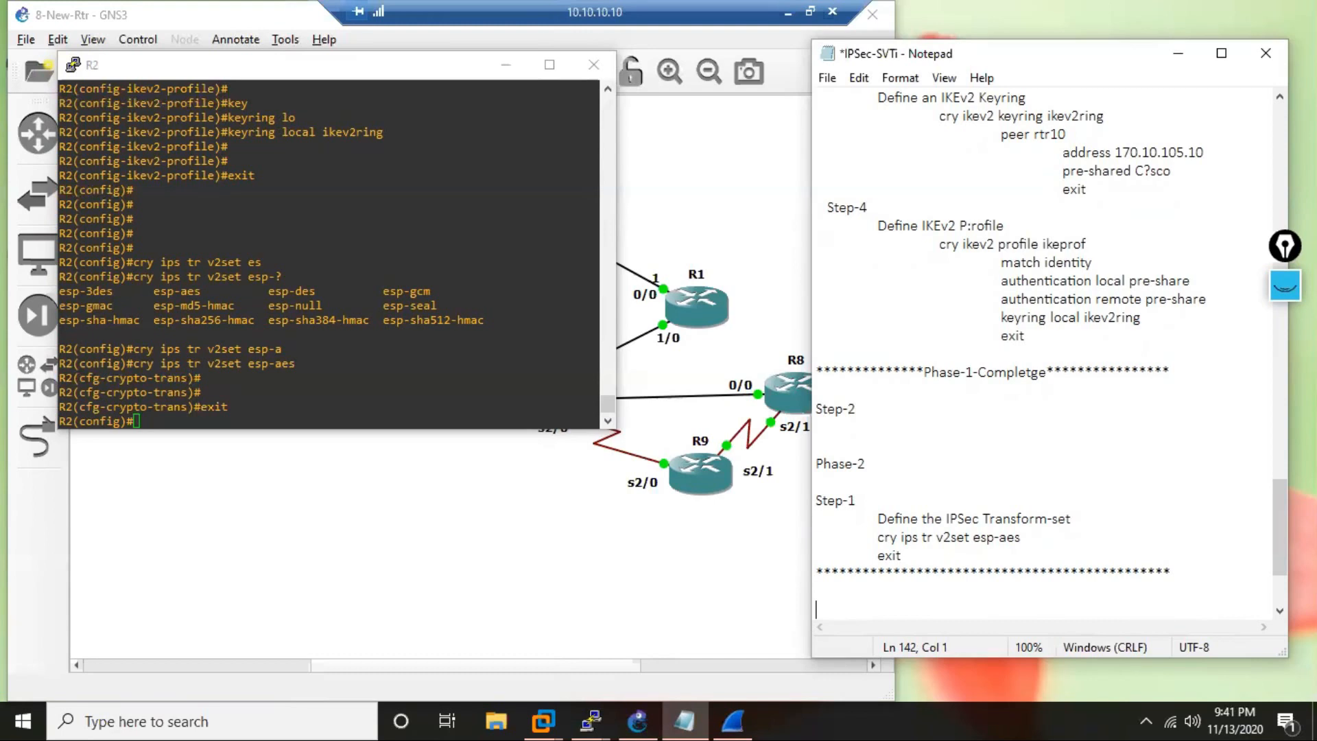
Add a "Step-3" heading beneath the asterisk separator and remove the blank lines between Step-2 and Phase-2.
text(Ste)
click(825, 425)
key(Delete)
key(Delete)
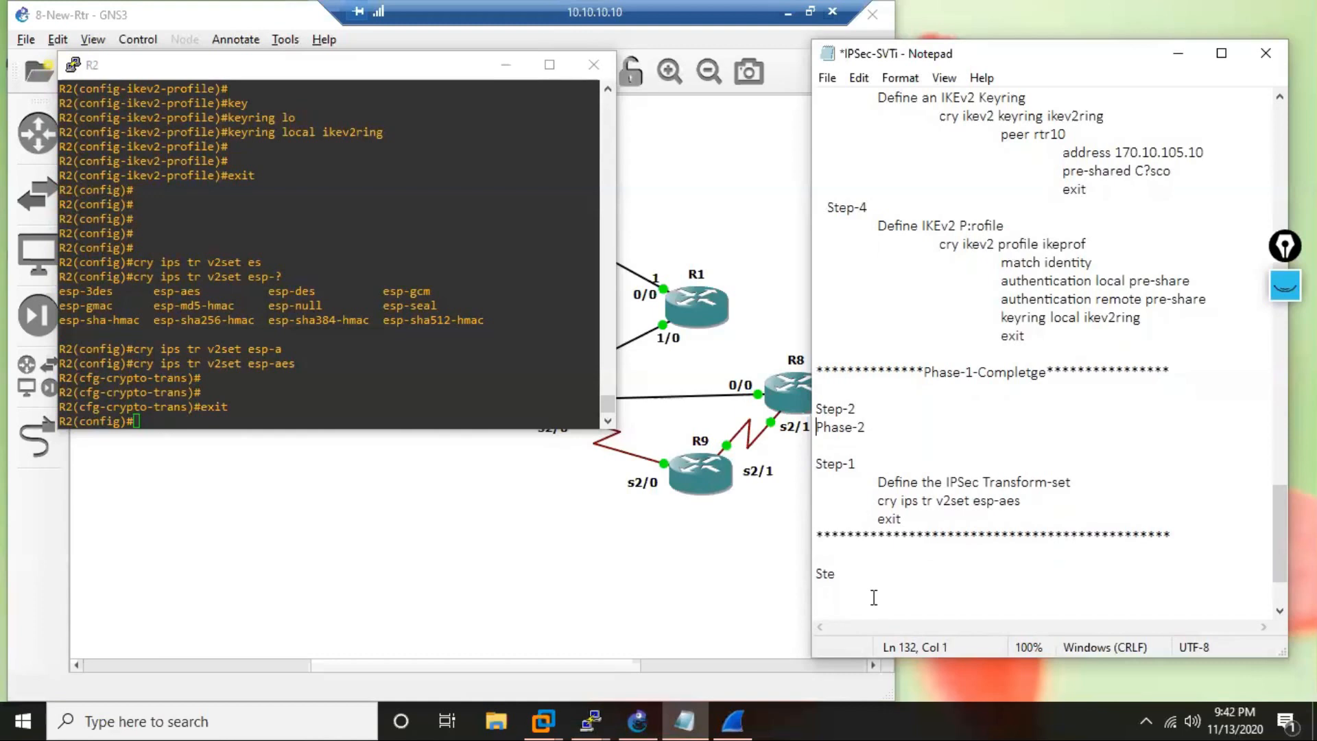
click(838, 575)
text(p-3)
Describe Step-3 in the notes with the indented line "Define IPSec profile".
key(Return)
key(Return)
text(Define IPSec )
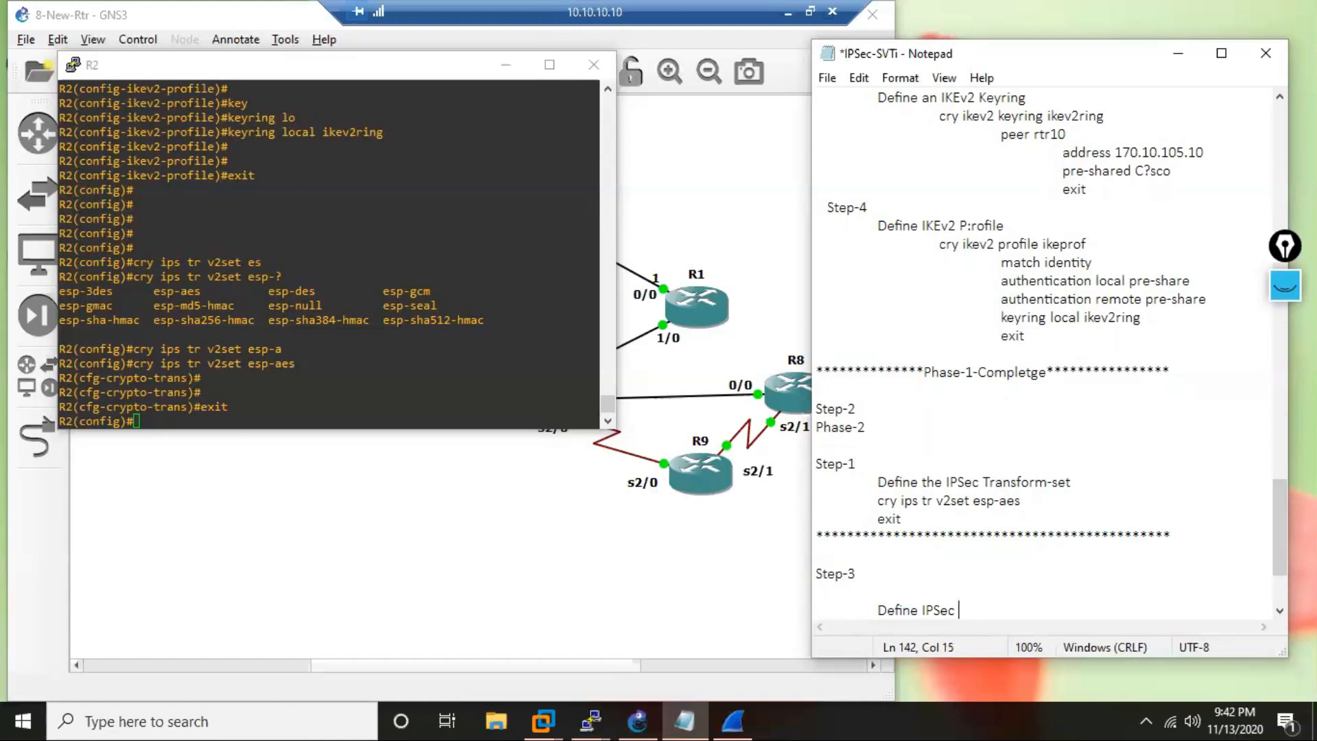
text(profile)
key(Return)
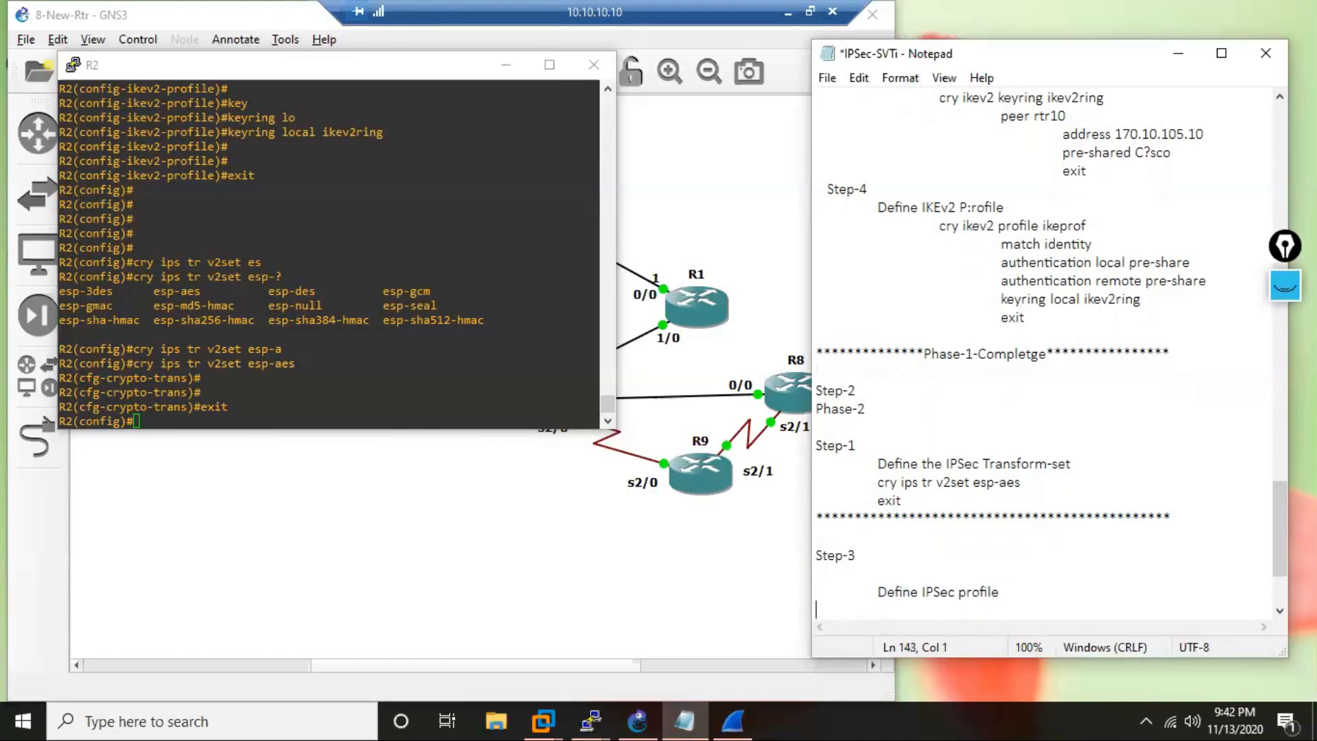
Add the indented command "cry ipsec profile ips-prof" beneath the IPSec profile description in the notes.
key(Tab)
text(cry ipsec profile)
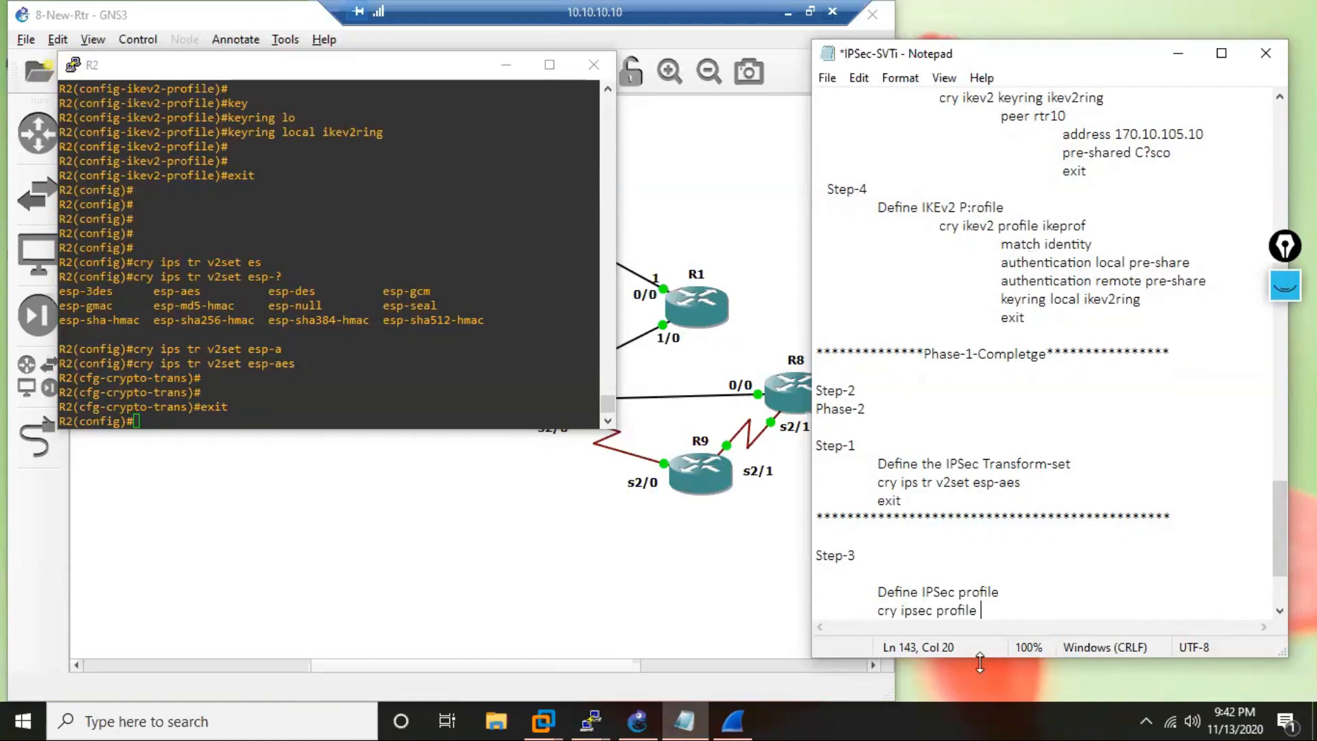
text(ips-prof)
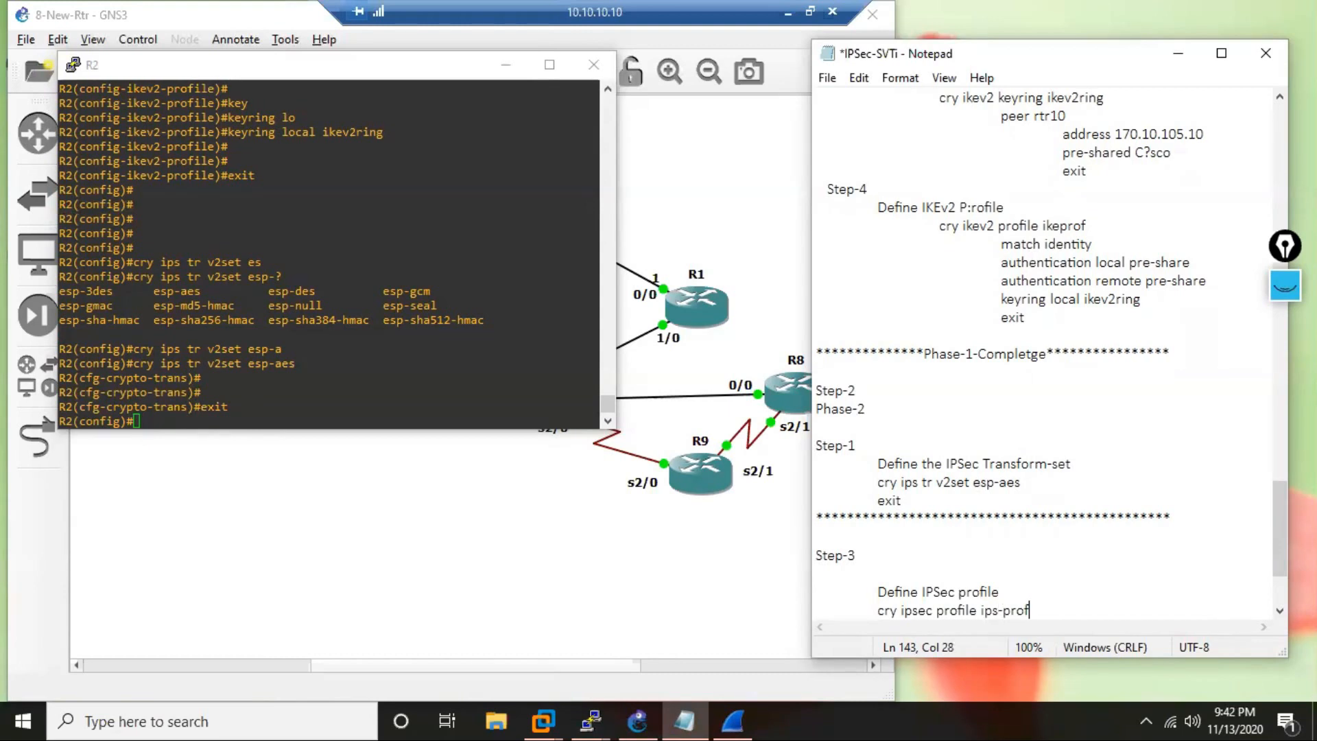
key(Return)
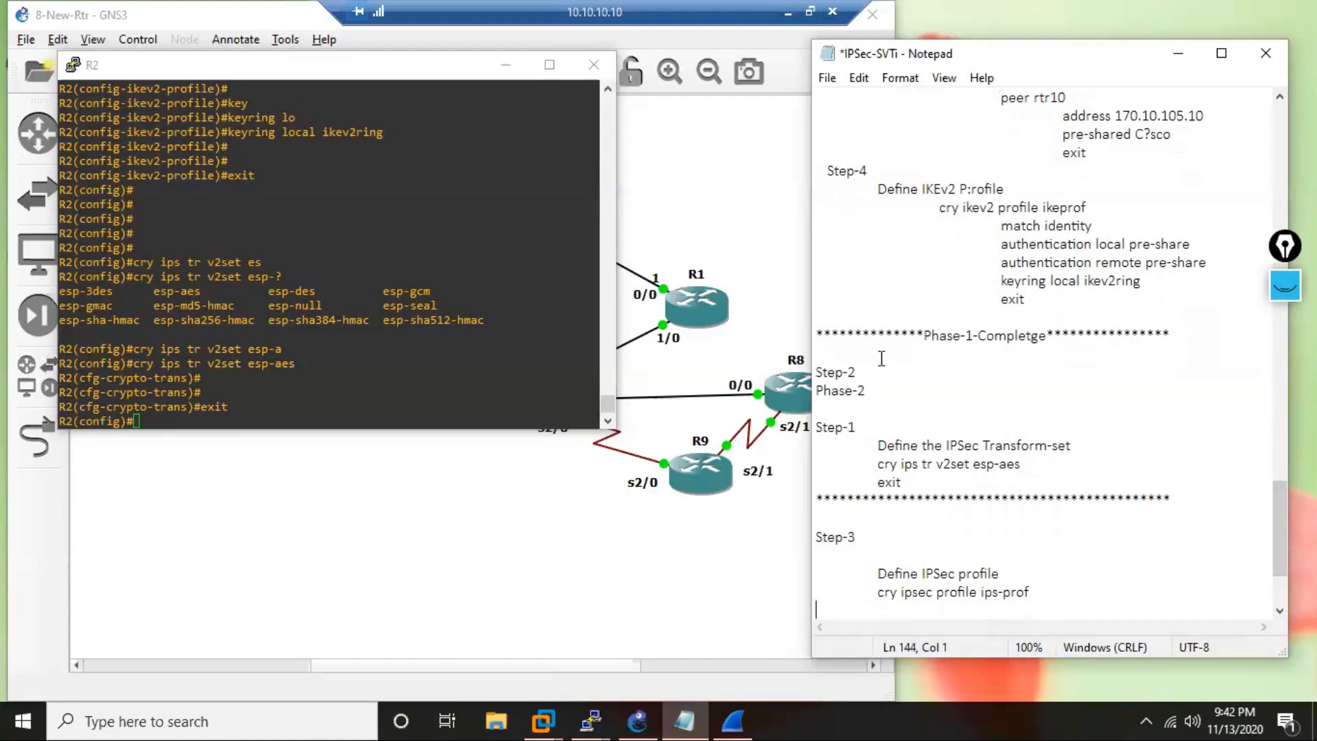
Copy "cry ipsec profile ips-prof" from the notes into the R2 console, run it and list the profile's configuration commands.
click(311, 383)
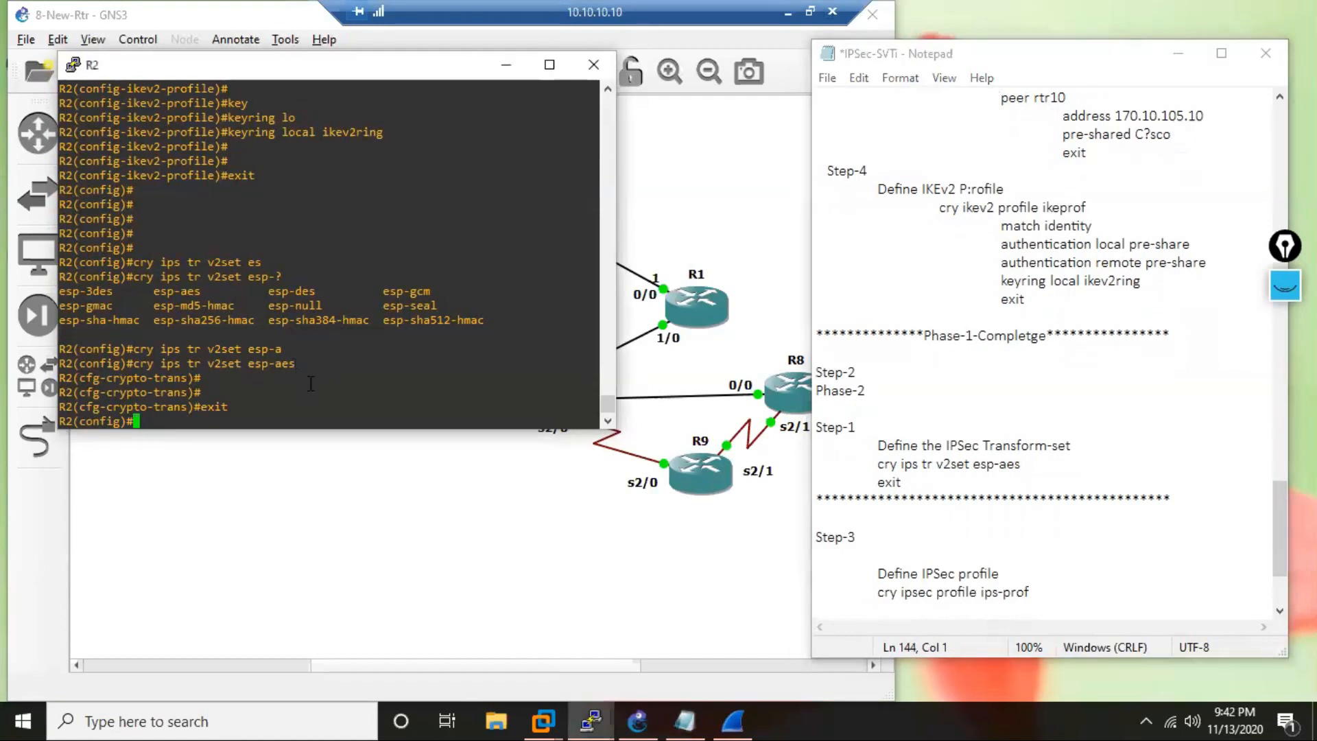
key(Return)
key(Return)
key(Return)
drag(867, 595, 1079, 602)
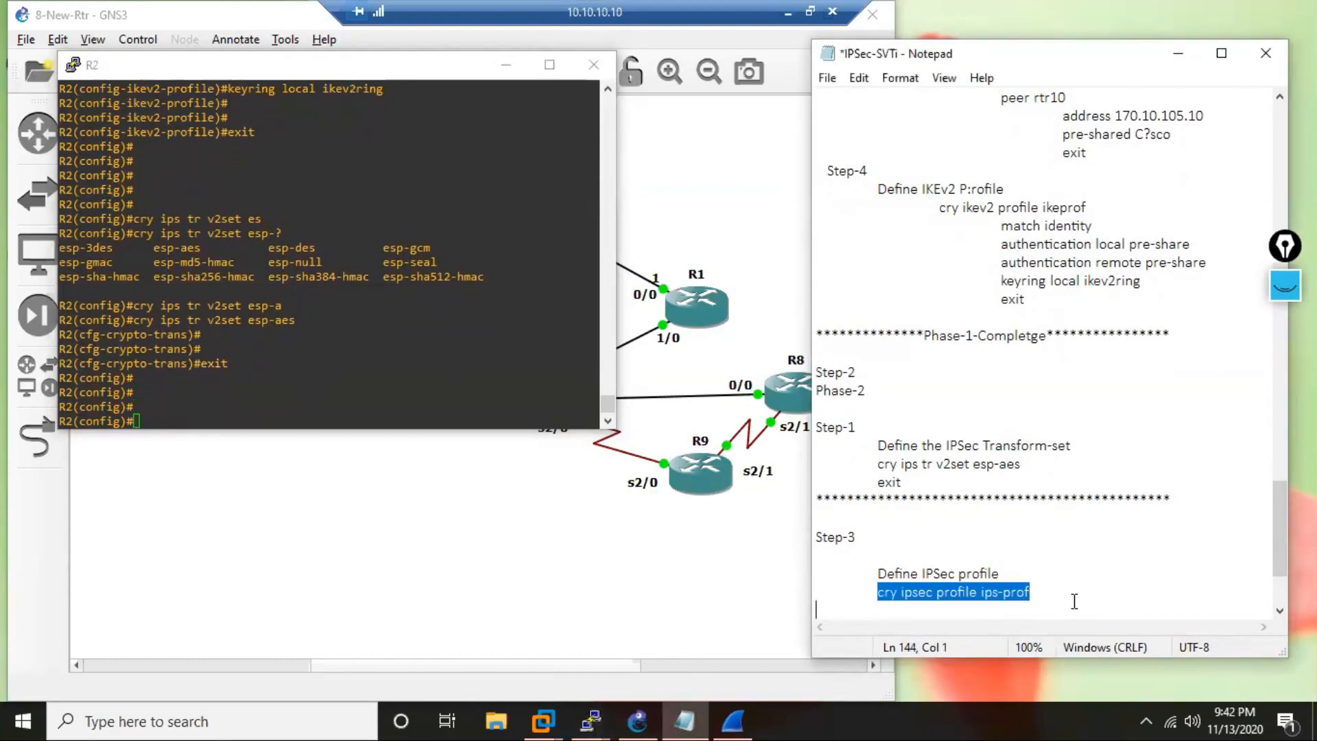
right_click(326, 351)
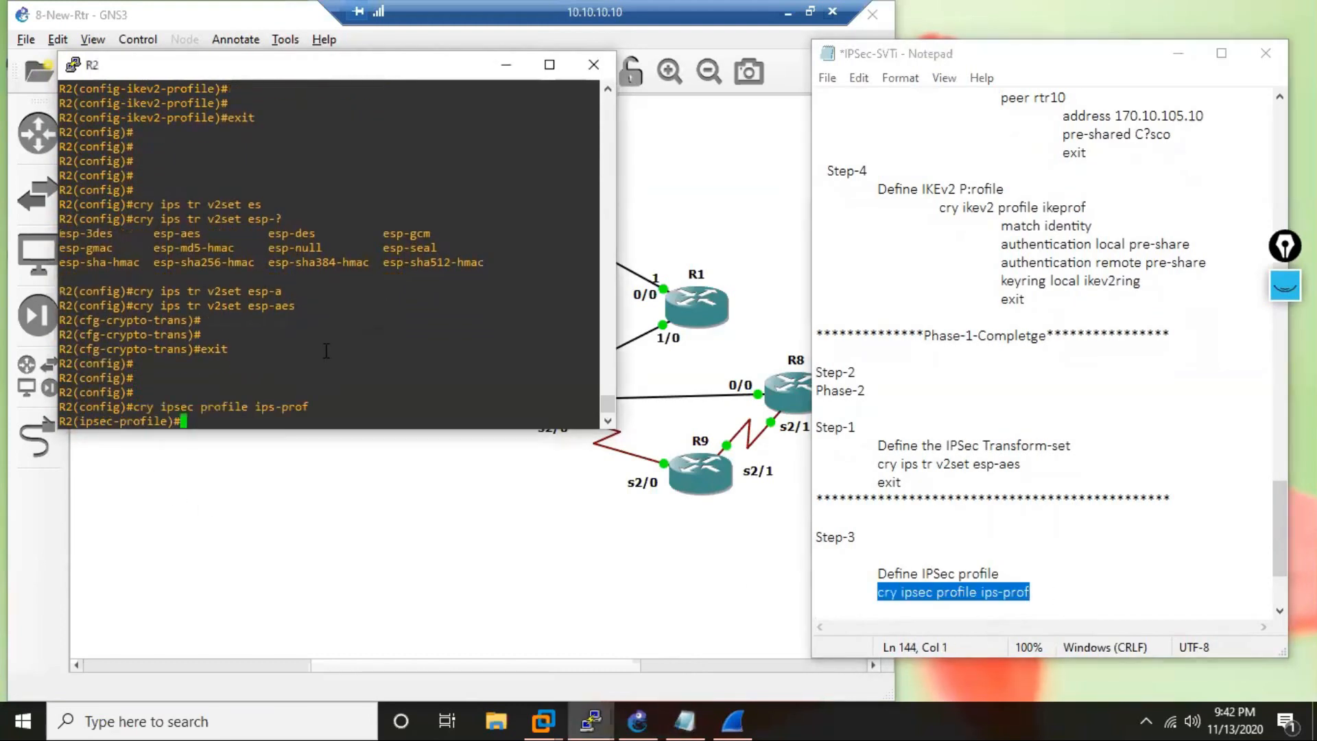
text(?)
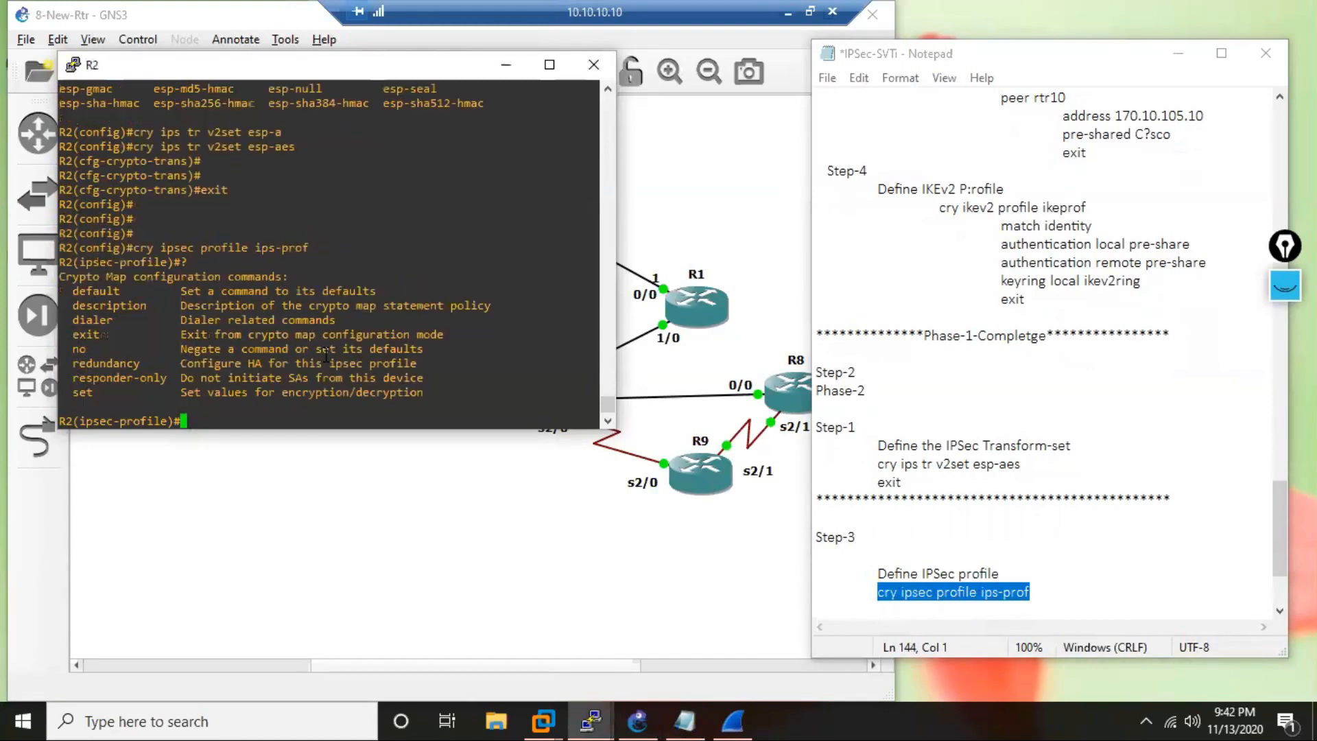
text(set tr)
Assign the transform set to the IPSec profile on R2 with "set transform-set v2set".
key(Tab)
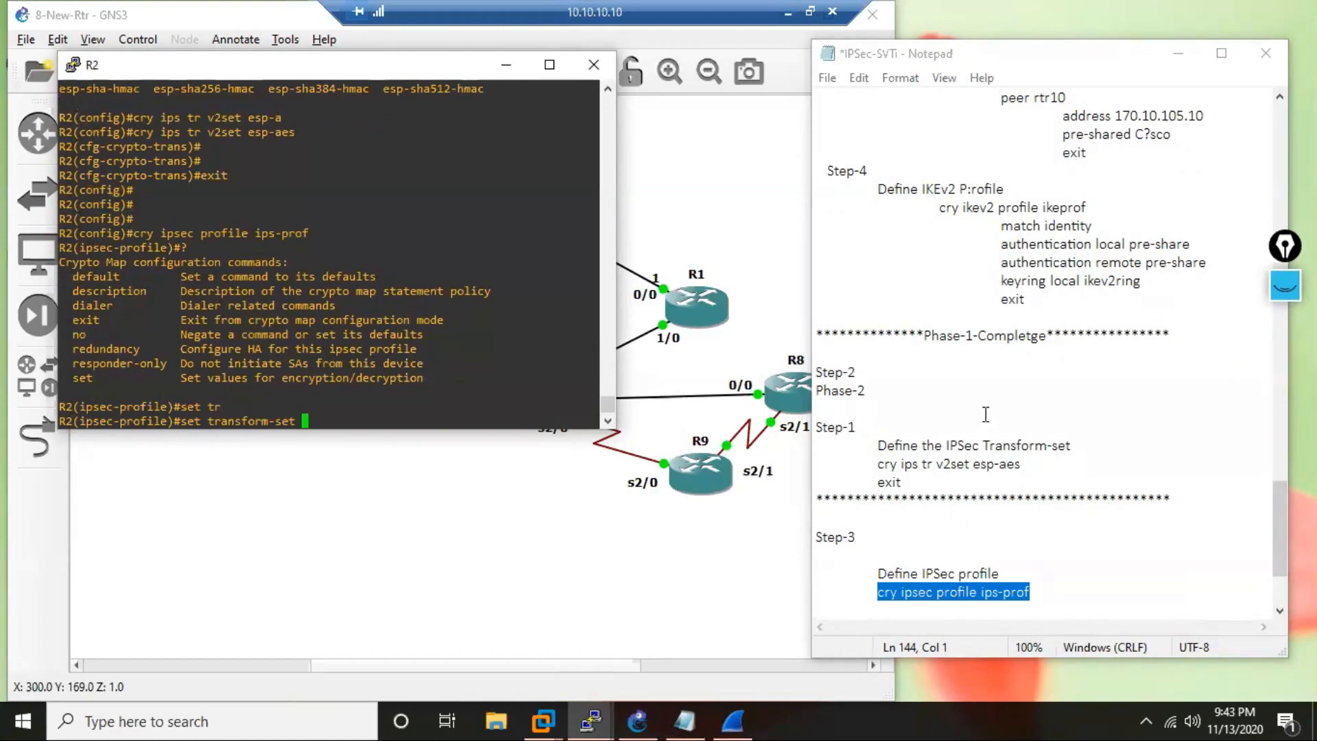
text(v2set)
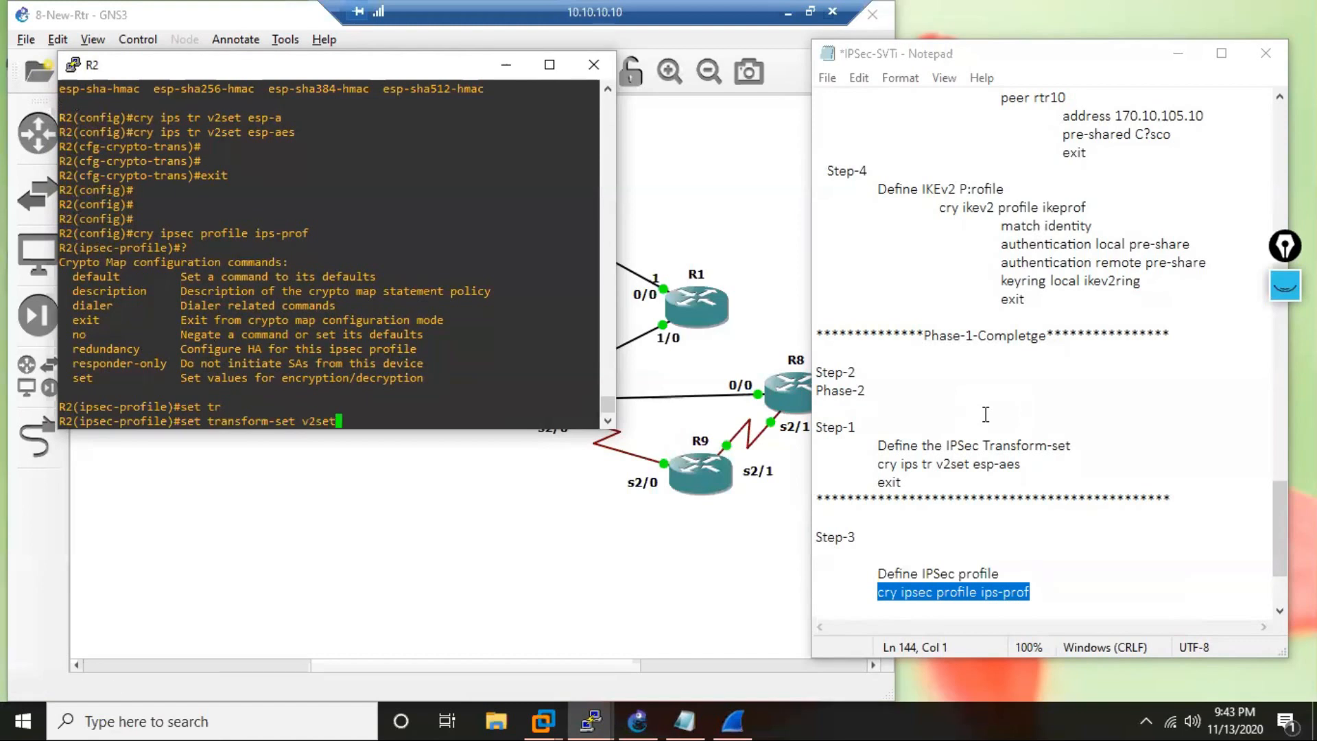
key(Return)
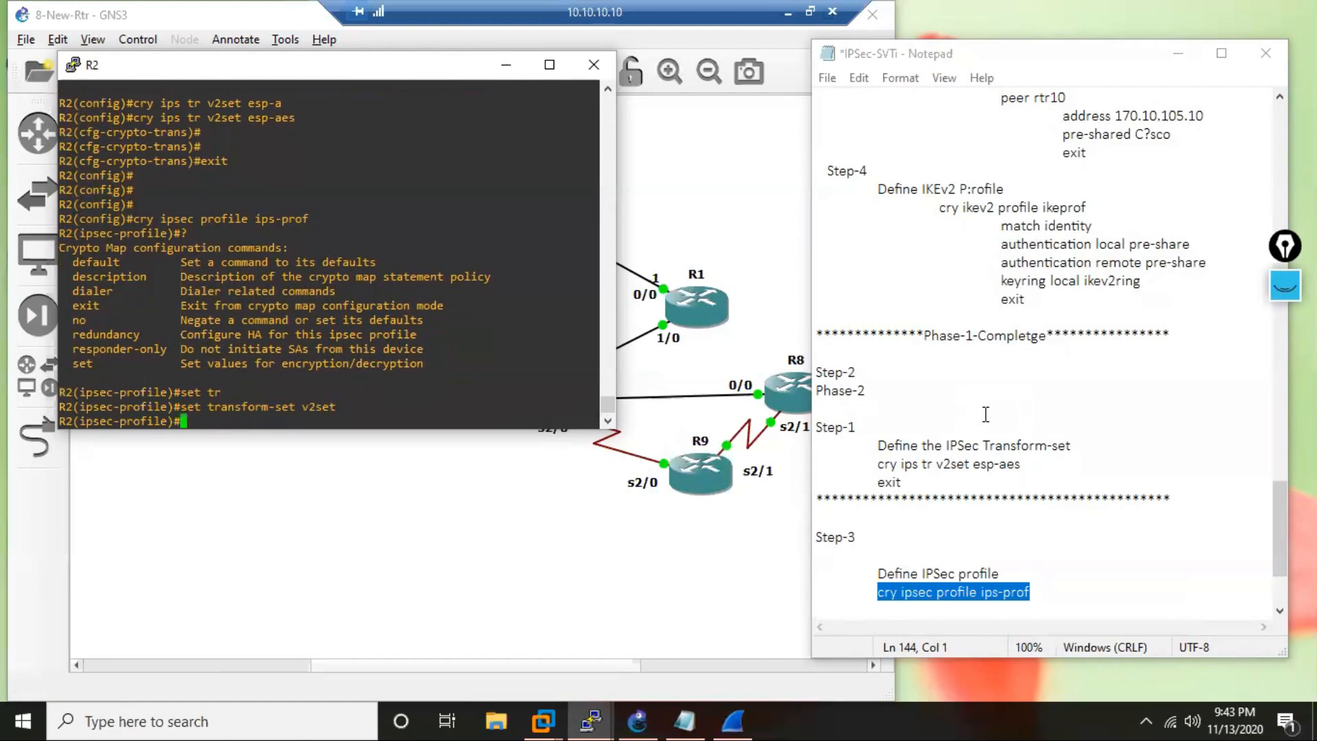
Look up the profile's set options beginning with "i" on R2 and enter "set ikev2-profile" without running it.
text(set)
key(Tab)
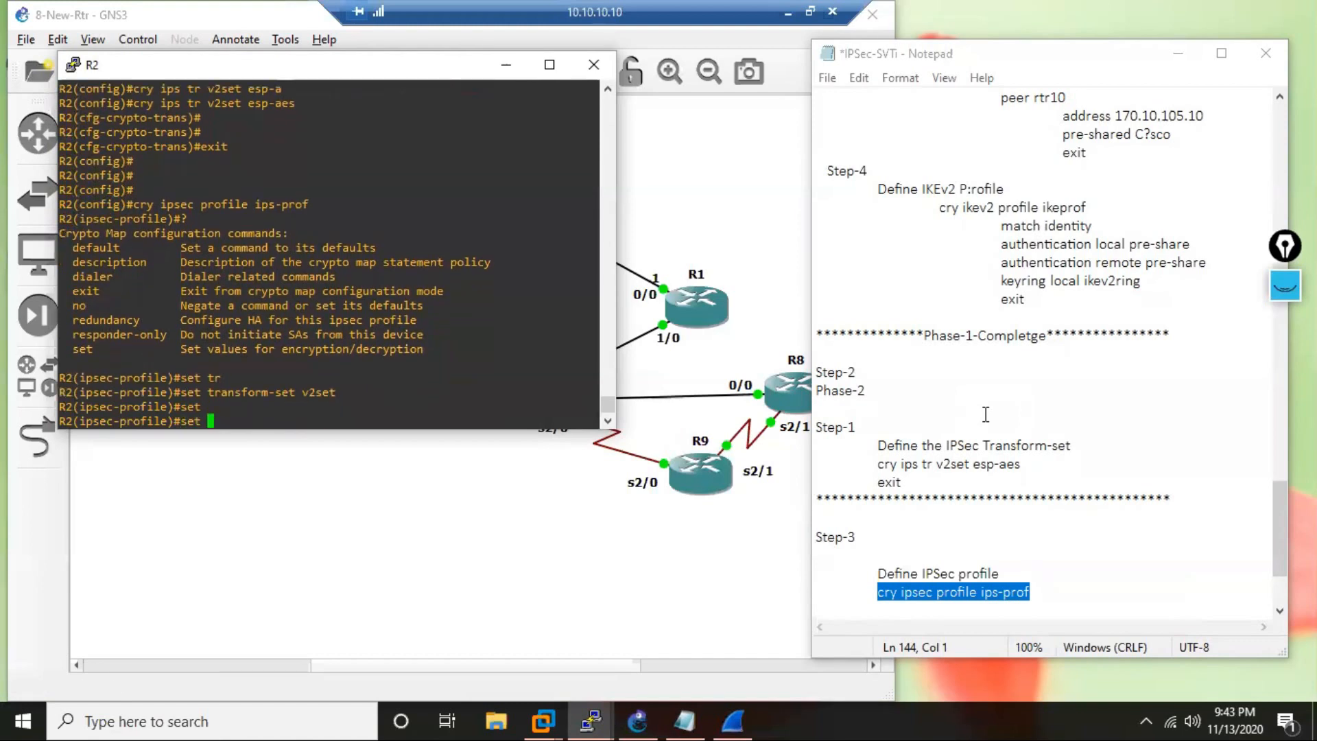
text(i)
key(Tab)
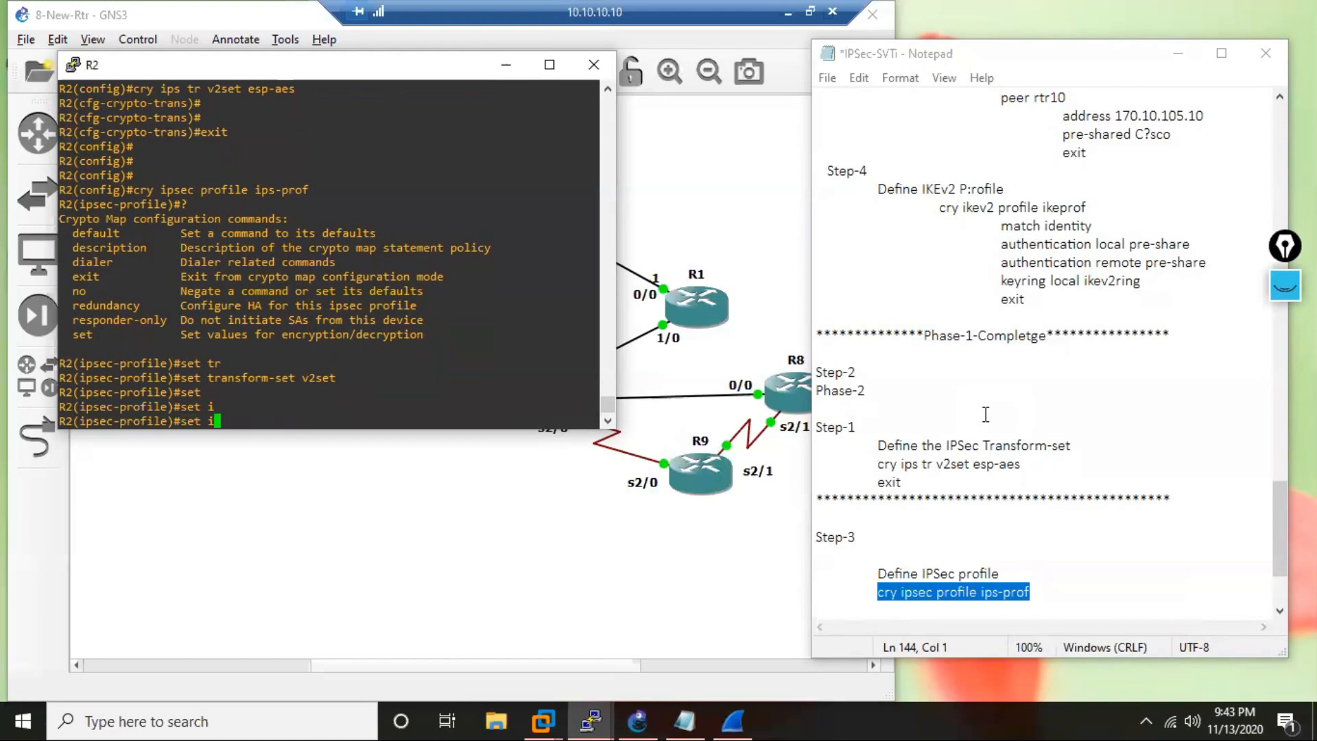
text(?)
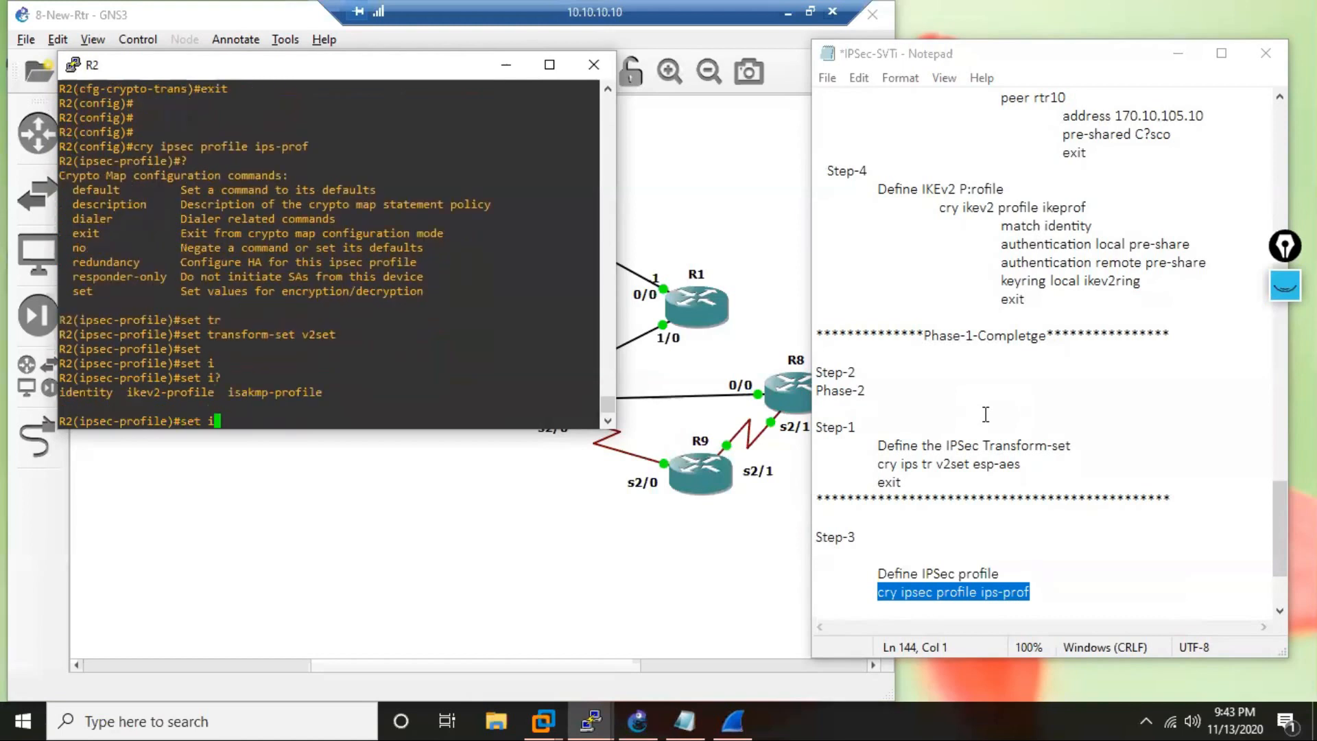
drag(310, 395, 147, 392)
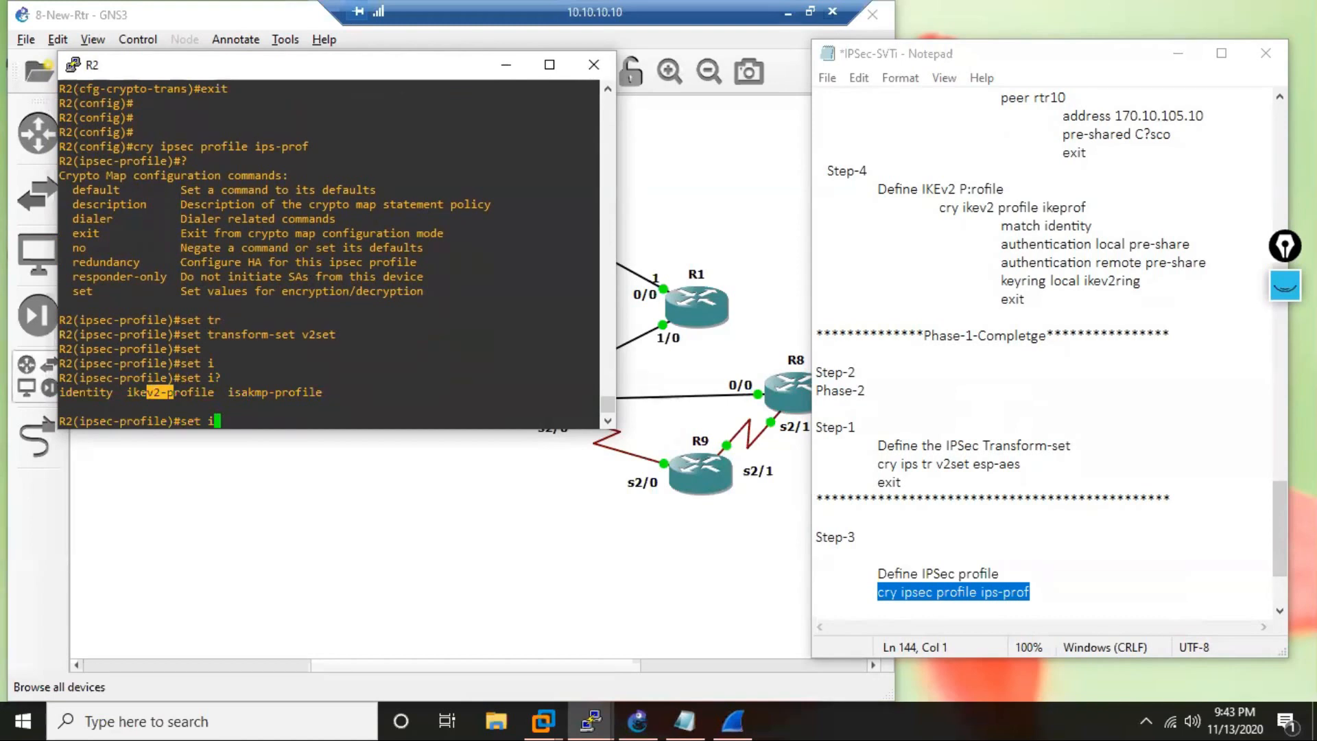
click(401, 353)
text(k)
key(Tab)
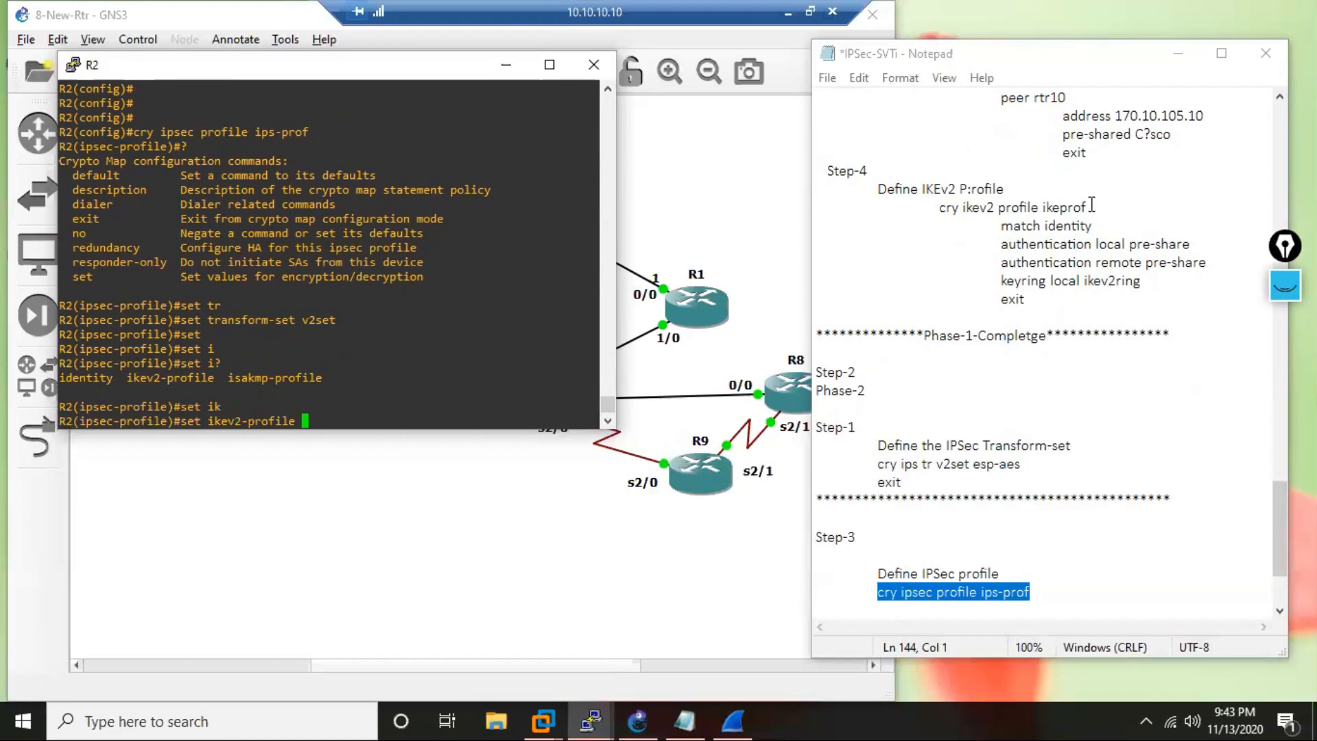
Complete the ikev2-profile command with the name "ikeprof" copied from the notes, run it and exit IPSec profile configuration.
drag(1088, 206, 1044, 215)
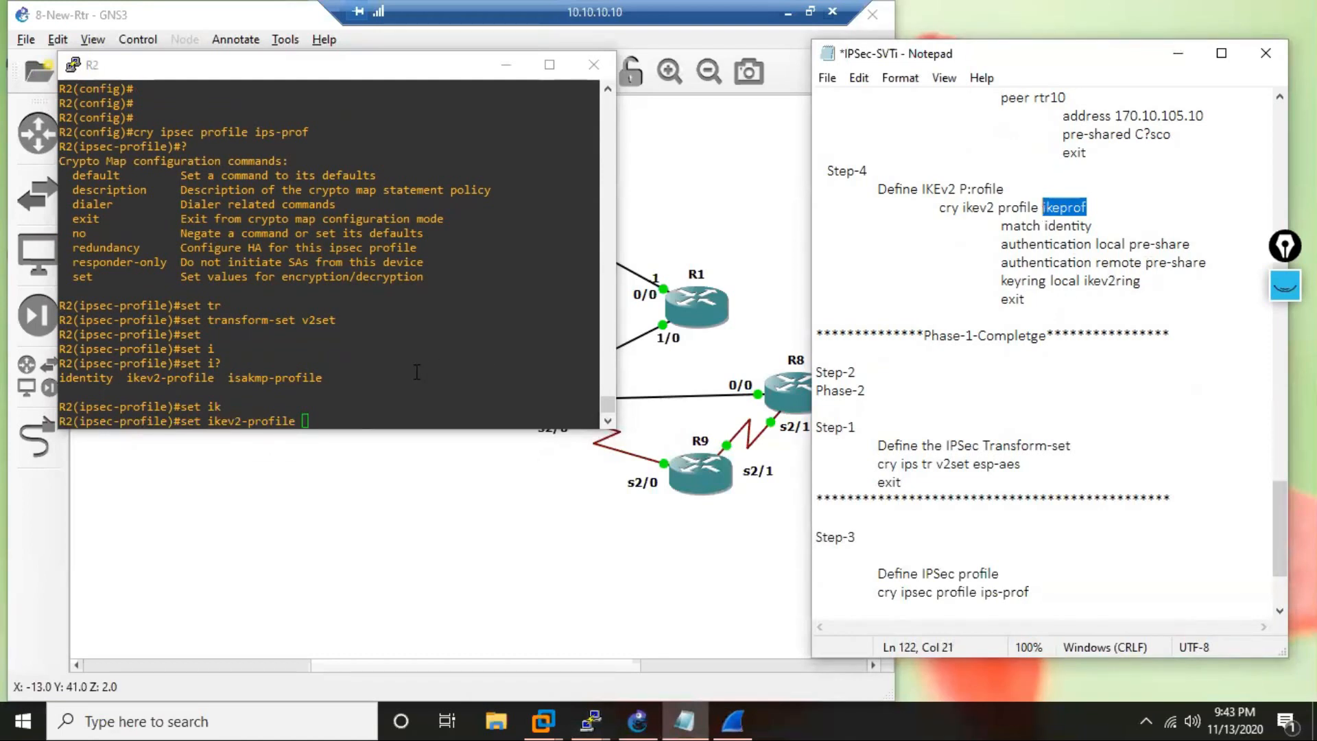
right_click(353, 378)
key(Return)
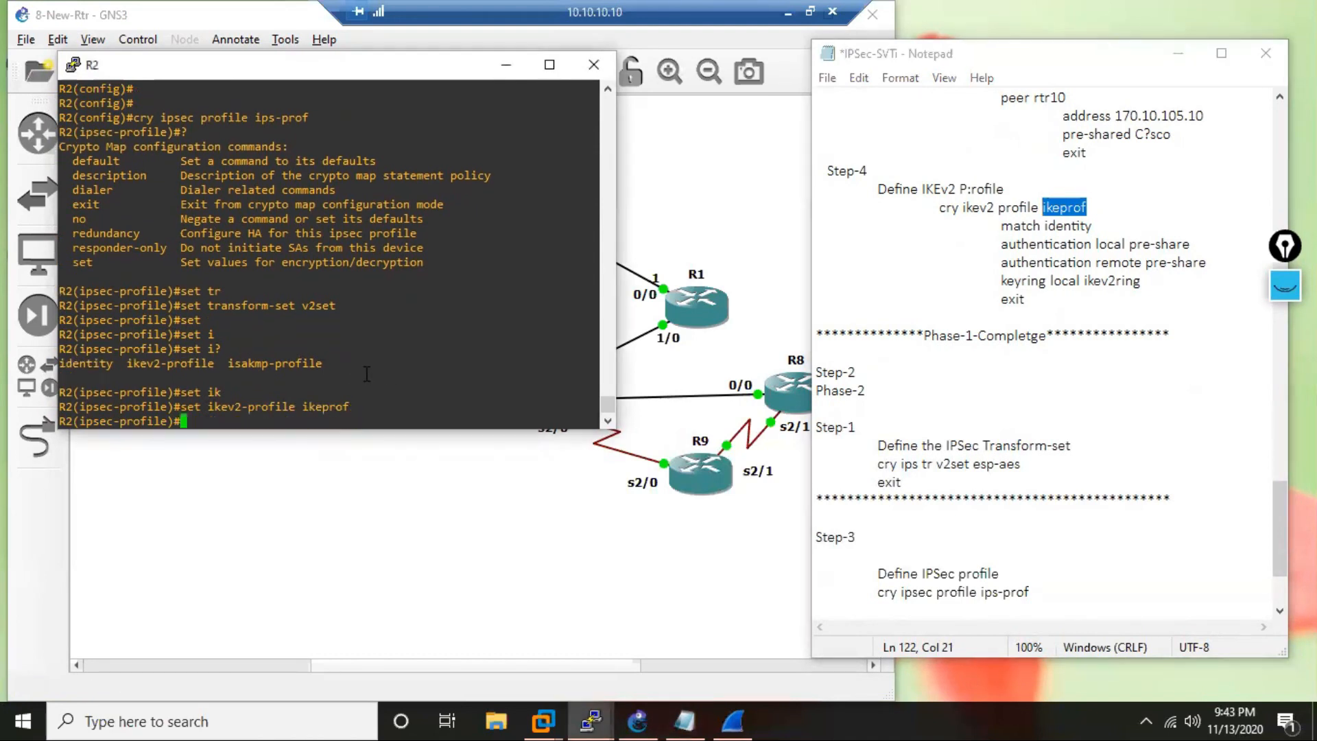
text(exit)
key(Return)
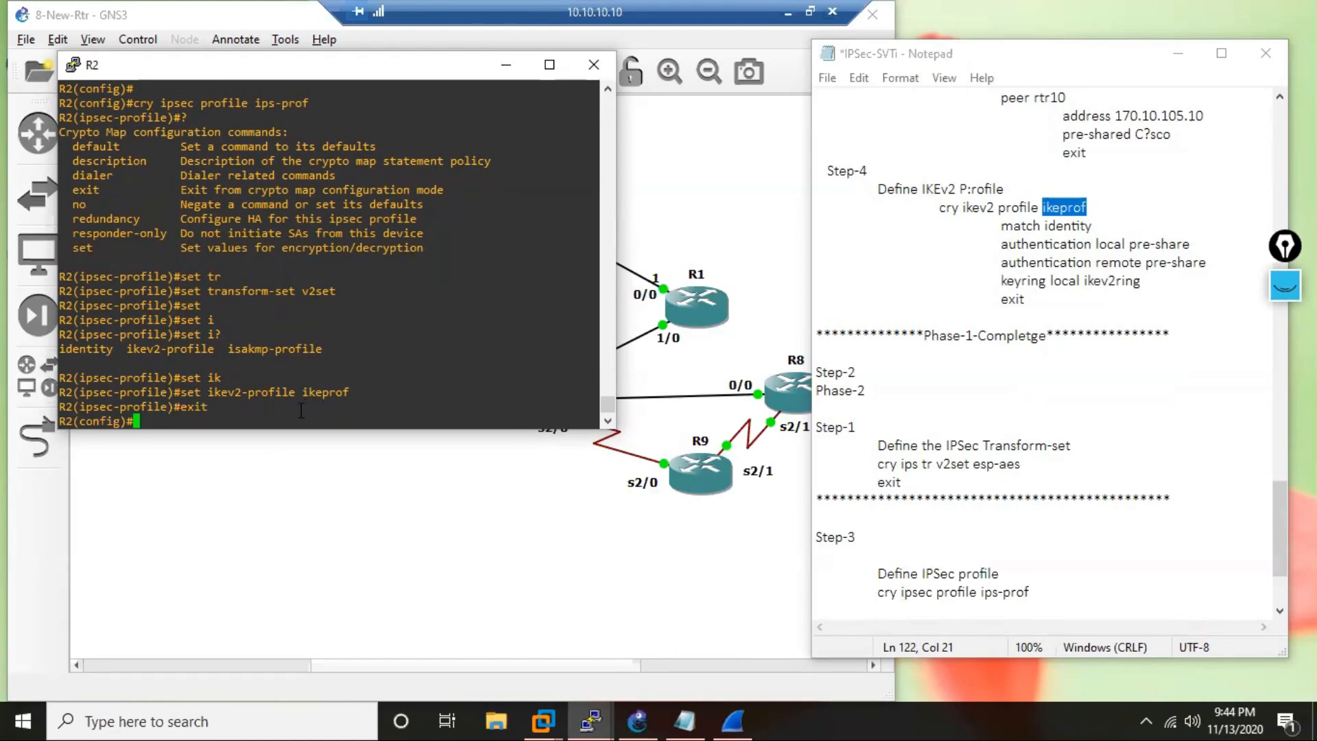
Create tunnel interface 210 on R2 and enter its configuration with "int tun 210".
key(Return)
key(Return)
key(Return)
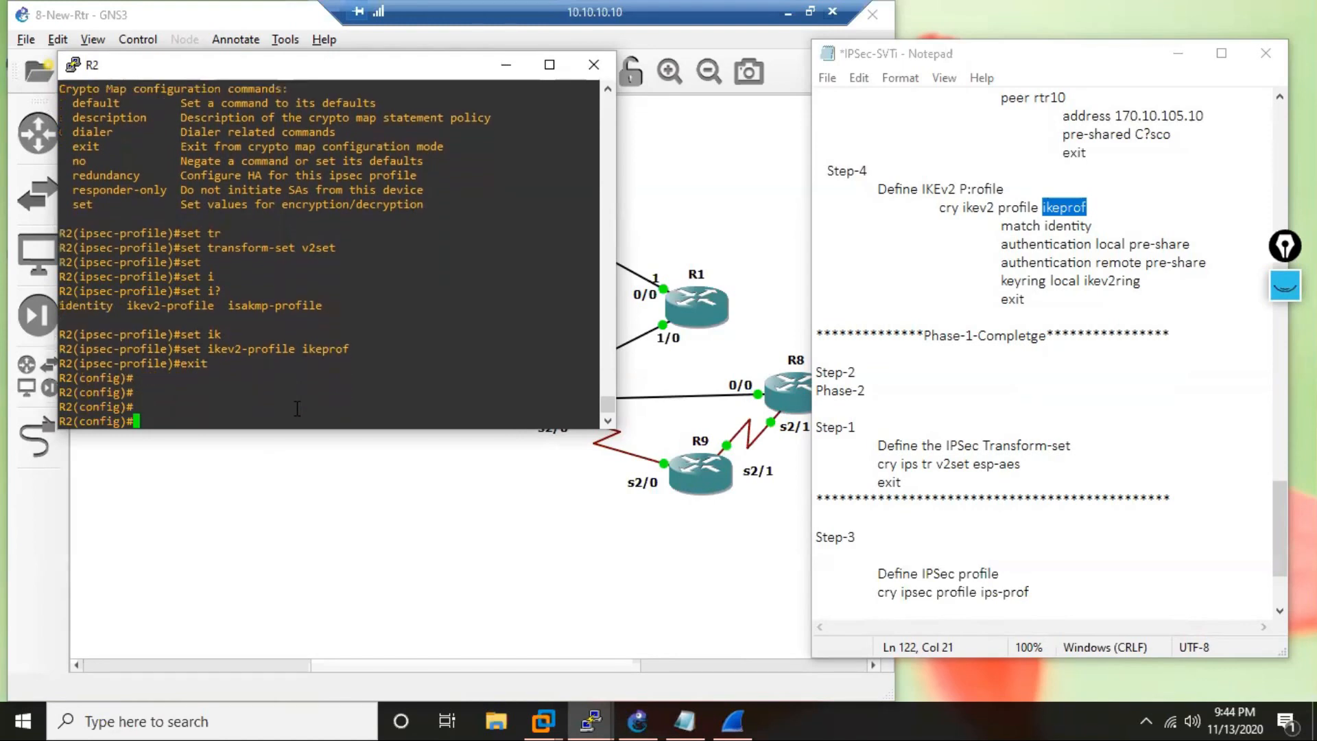
text(int tun 210)
key(Return)
Assign the IP address 10.210.210.2 with mask 255.255.255.0 to the tunnel interface on R2.
text(ipadd)
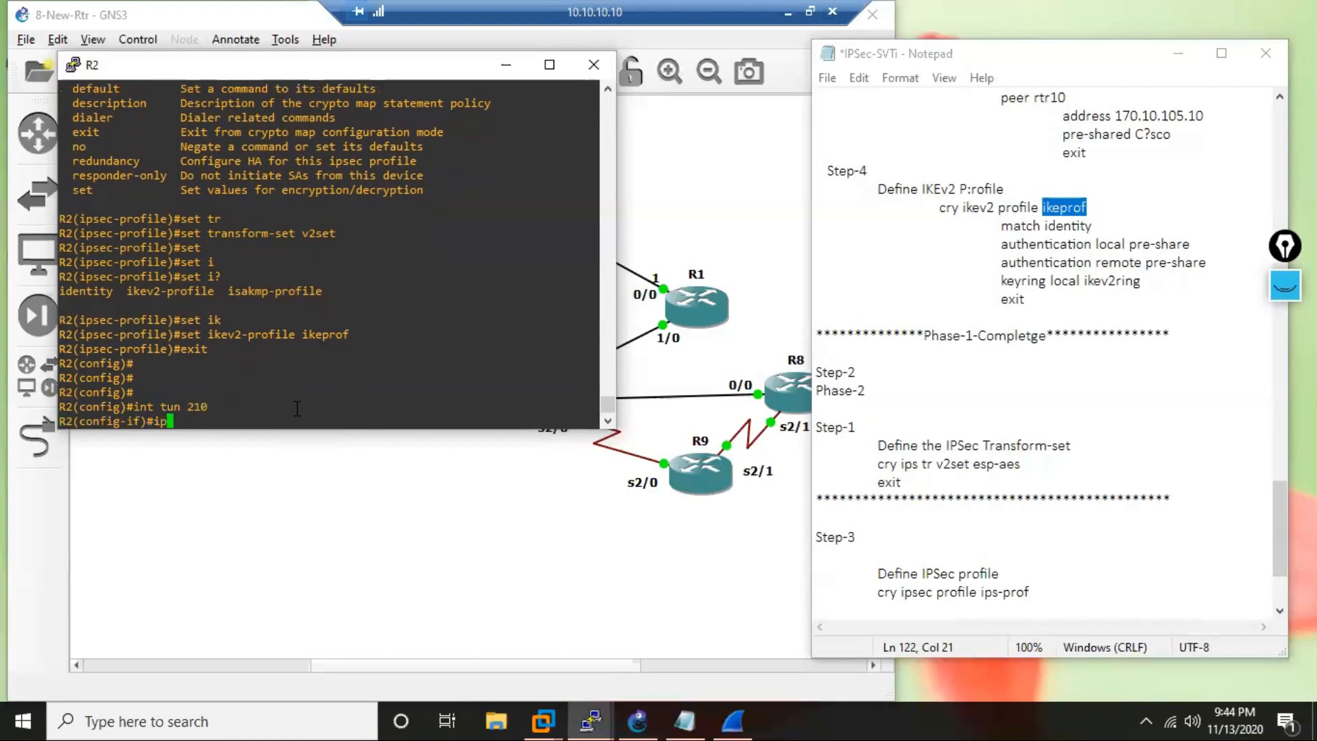
key(BackSpace)
key(BackSpace)
key(BackSpace)
key(BackSpace)
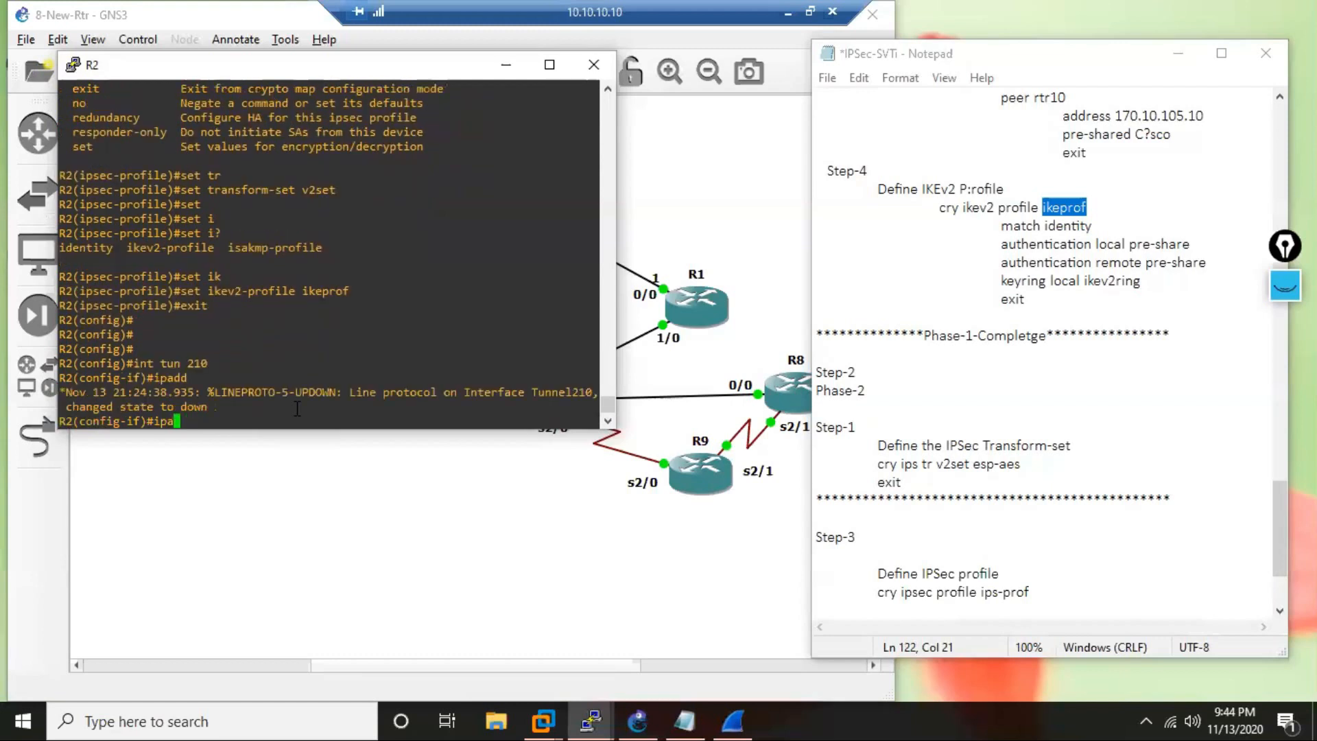
text(add)
key(Tab)
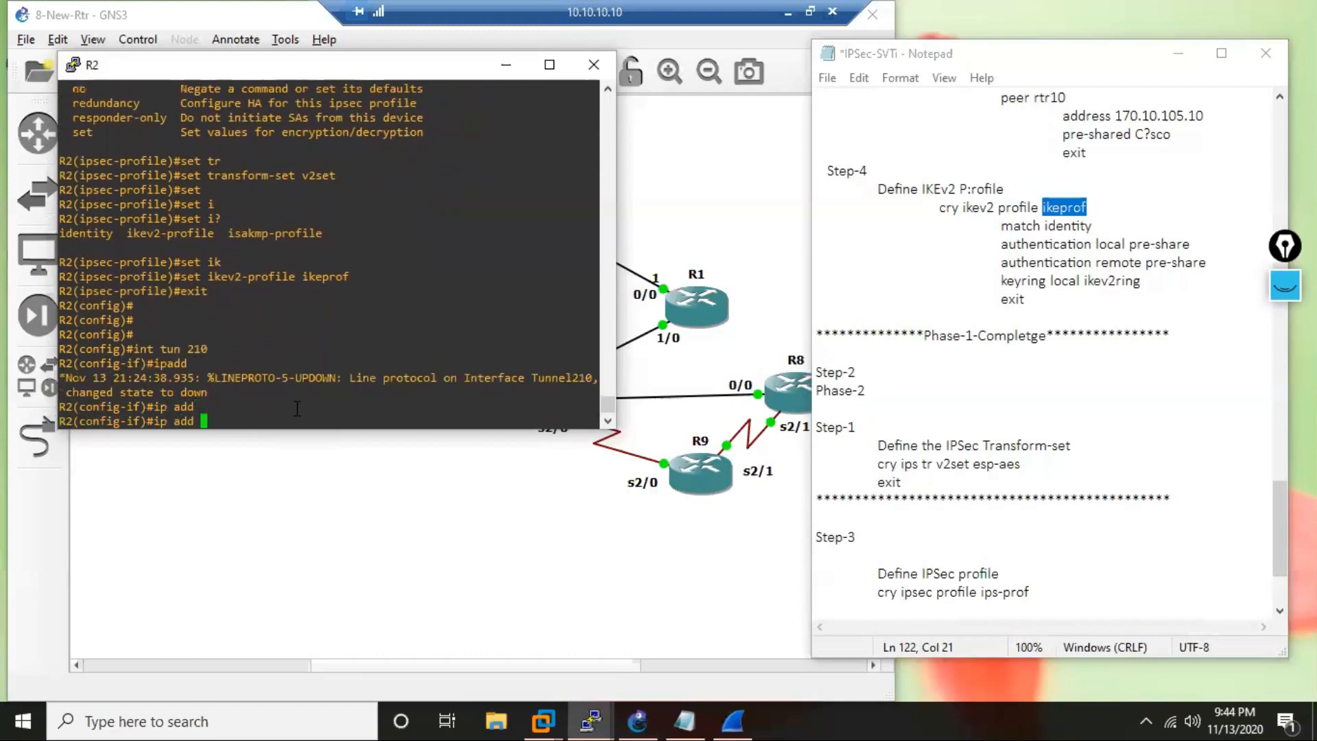
text(10.102.)
key(BackSpace)
key(BackSpace)
key(BackSpace)
key(BackSpace)
text(210.210.2 255.255.255.0)
key(Return)
Set the tunnel source on R2 to 170.10.123.2.
text(tun)
key(Tab)
text(so)
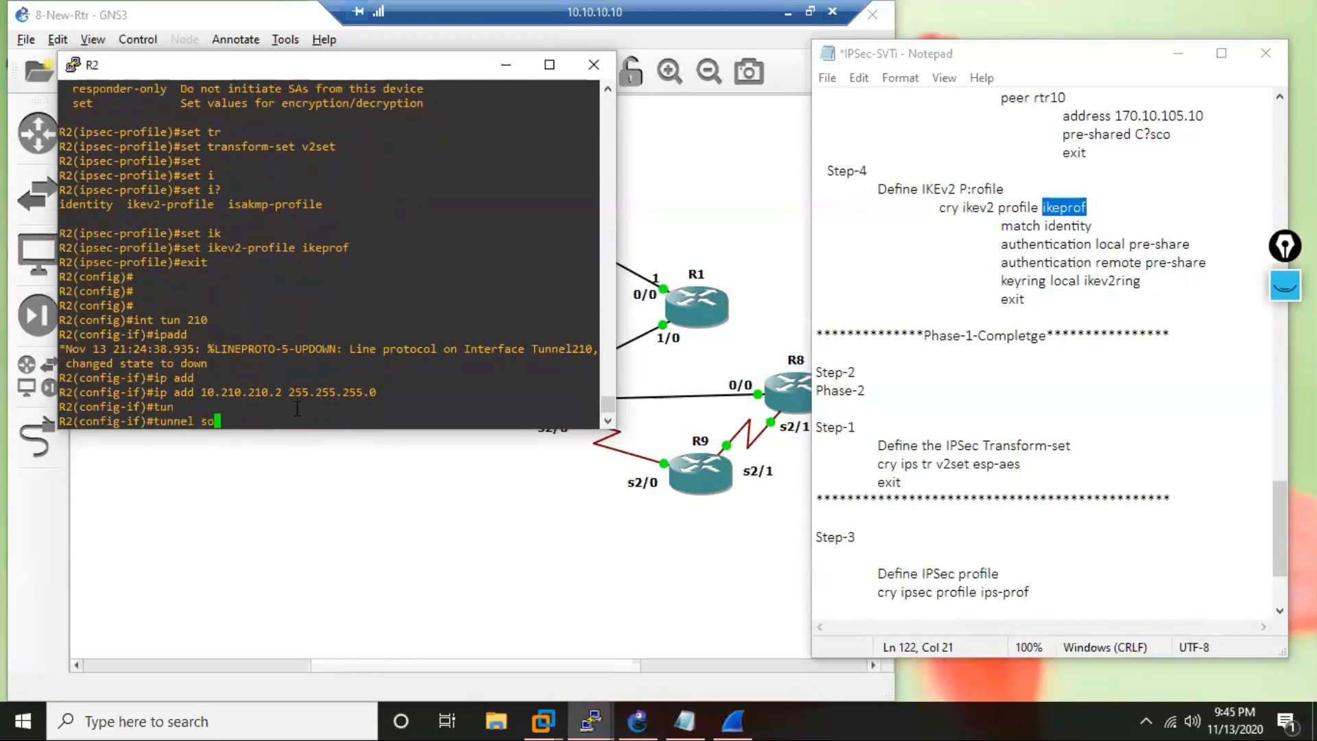
key(Tab)
text(170)
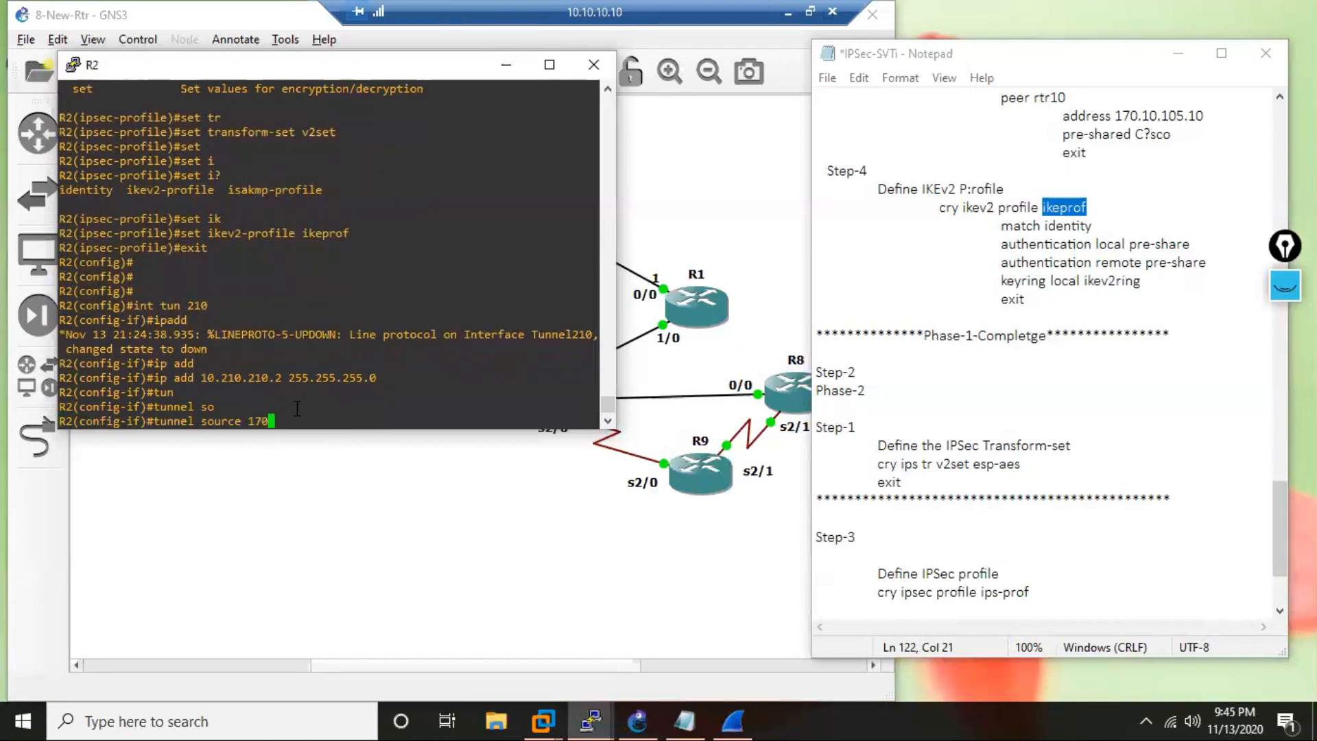
text(.10.123.2)
key(Return)
Set the tunnel destination on R2 to 170.10.105.10.
text(tun)
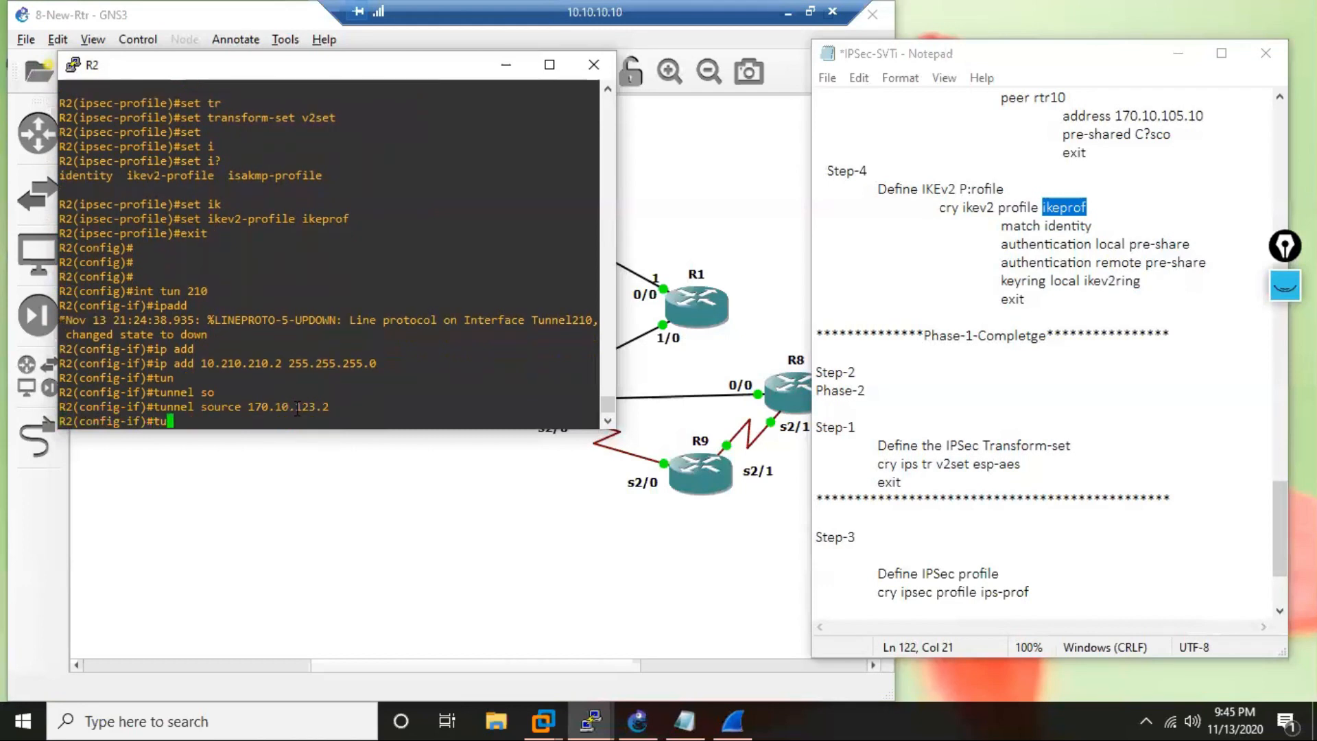
key(Tab)
text(des)
key(Tab)
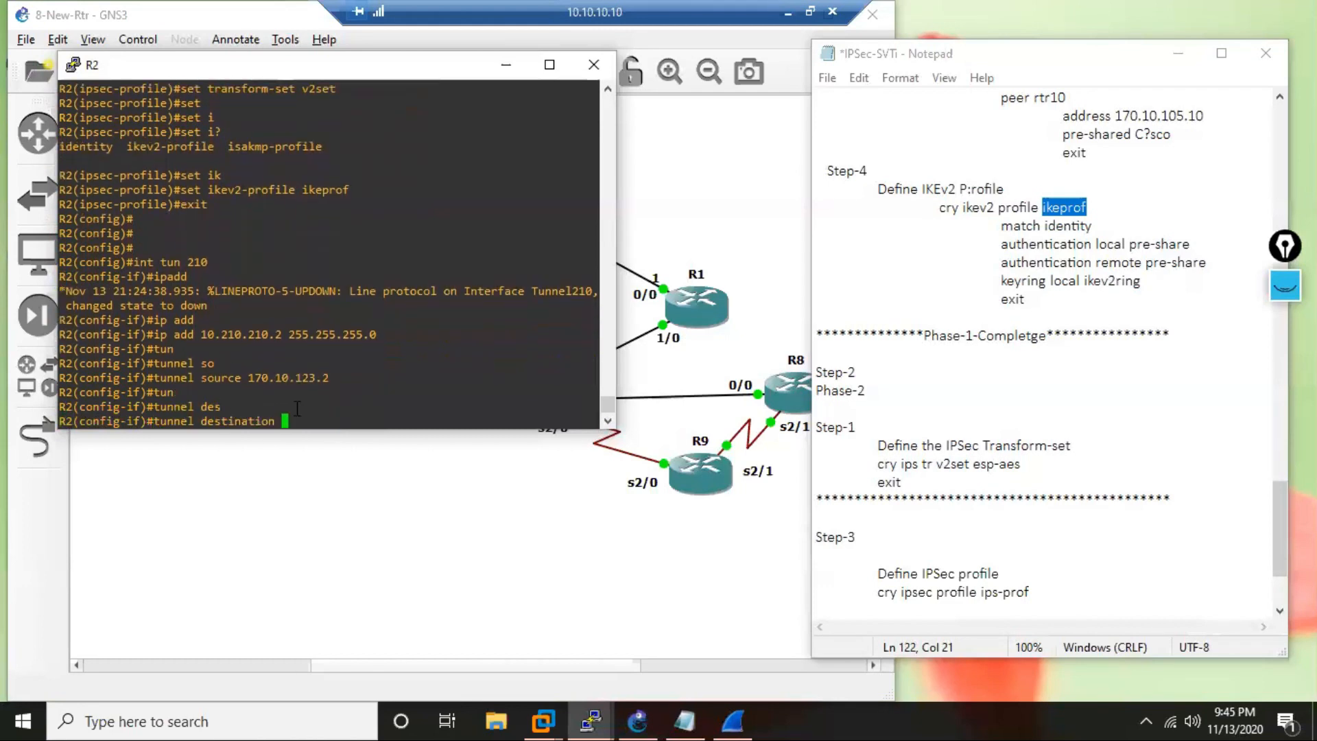
text(170.10.105.10)
key(Return)
Set the tunnel's encapsulation on R2 with "tunnel mode ipsec ipv4".
text(tun)
key(Tab)
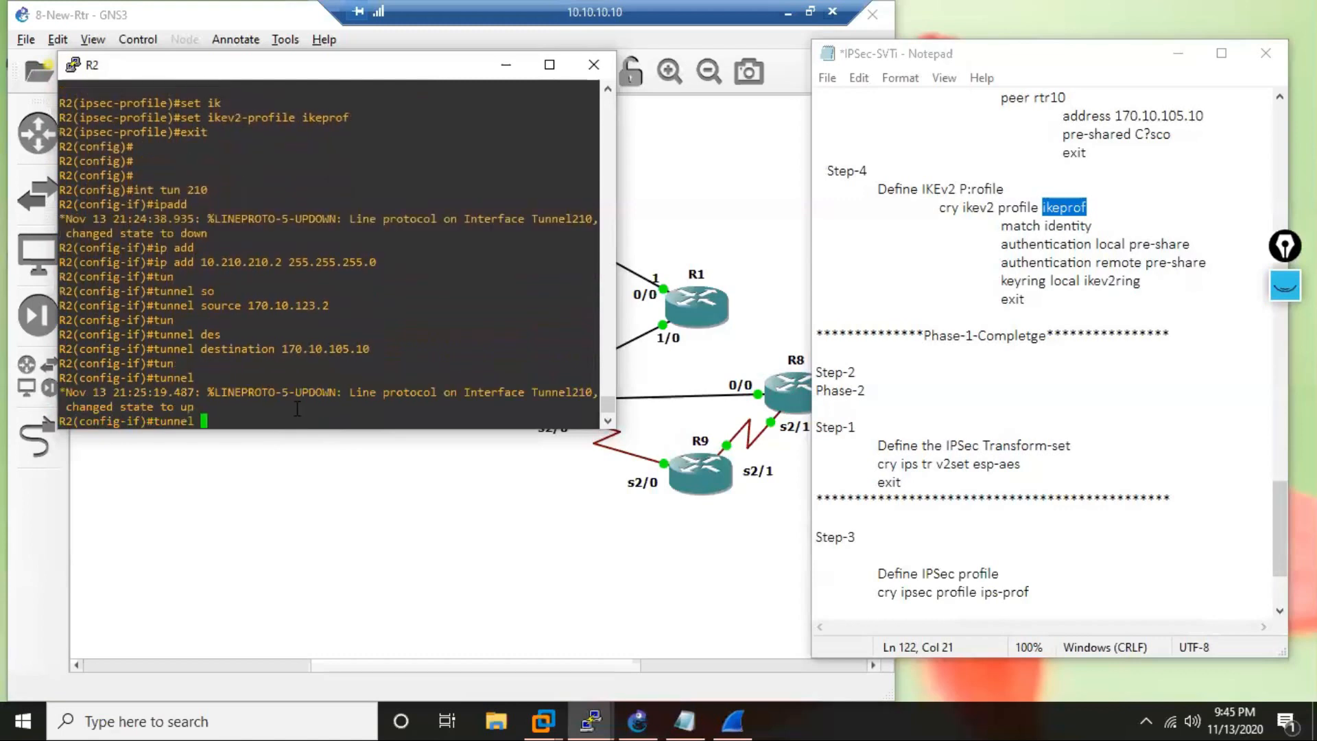
text(mo)
key(Tab)
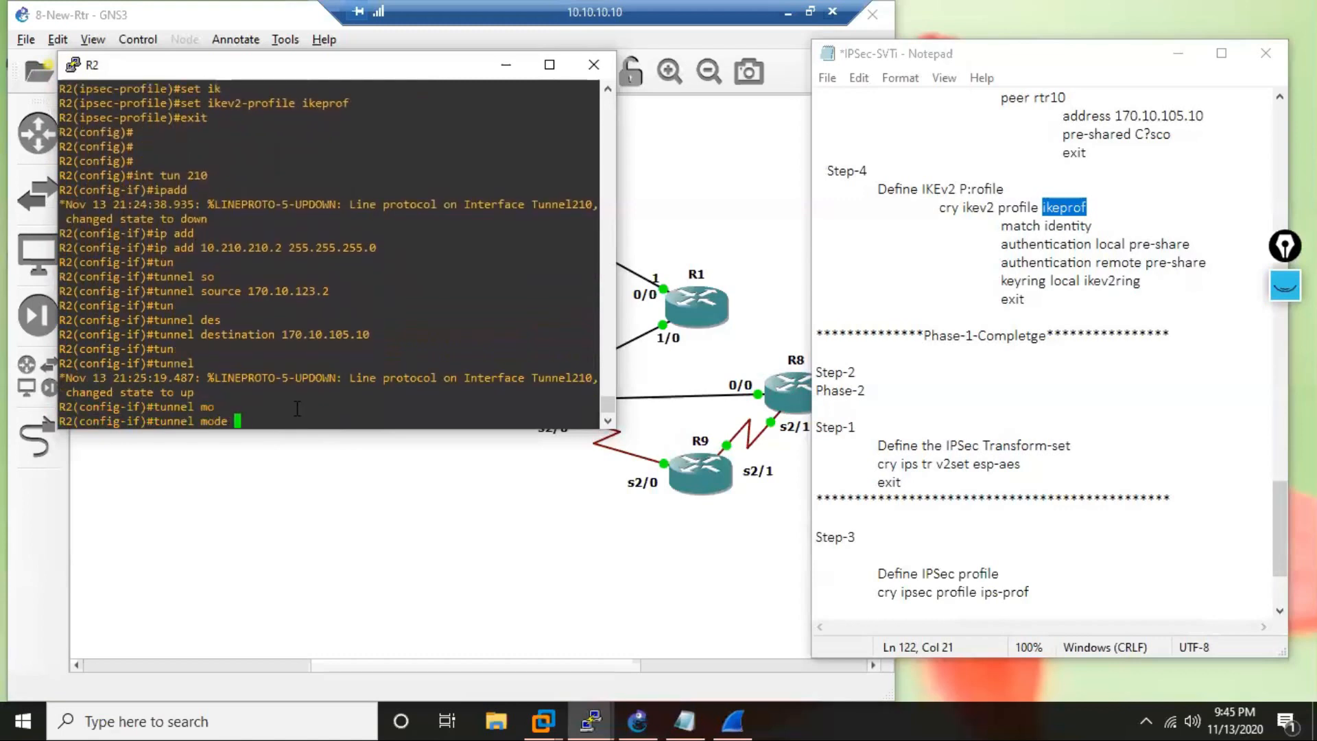
text(ip)
key(Tab)
text(s)
key(Tab)
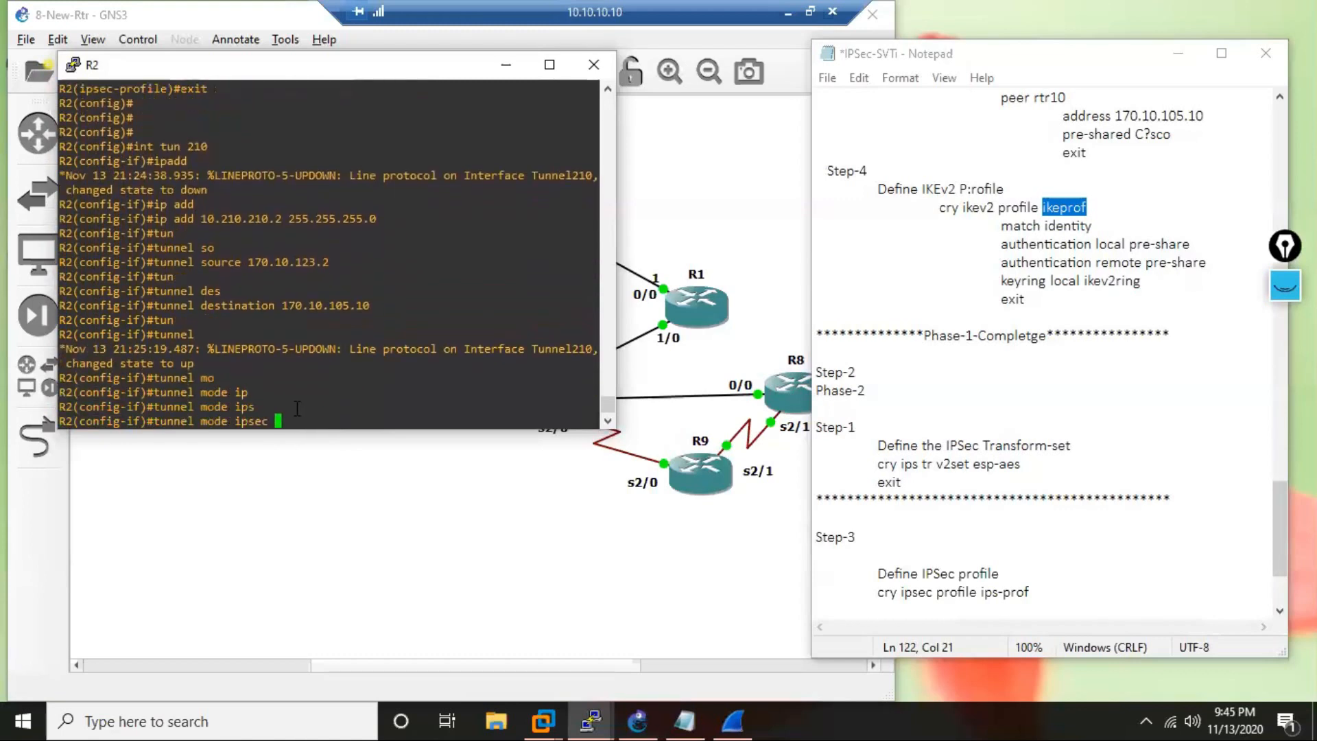
text(i)
key(Tab)
text(pv4)
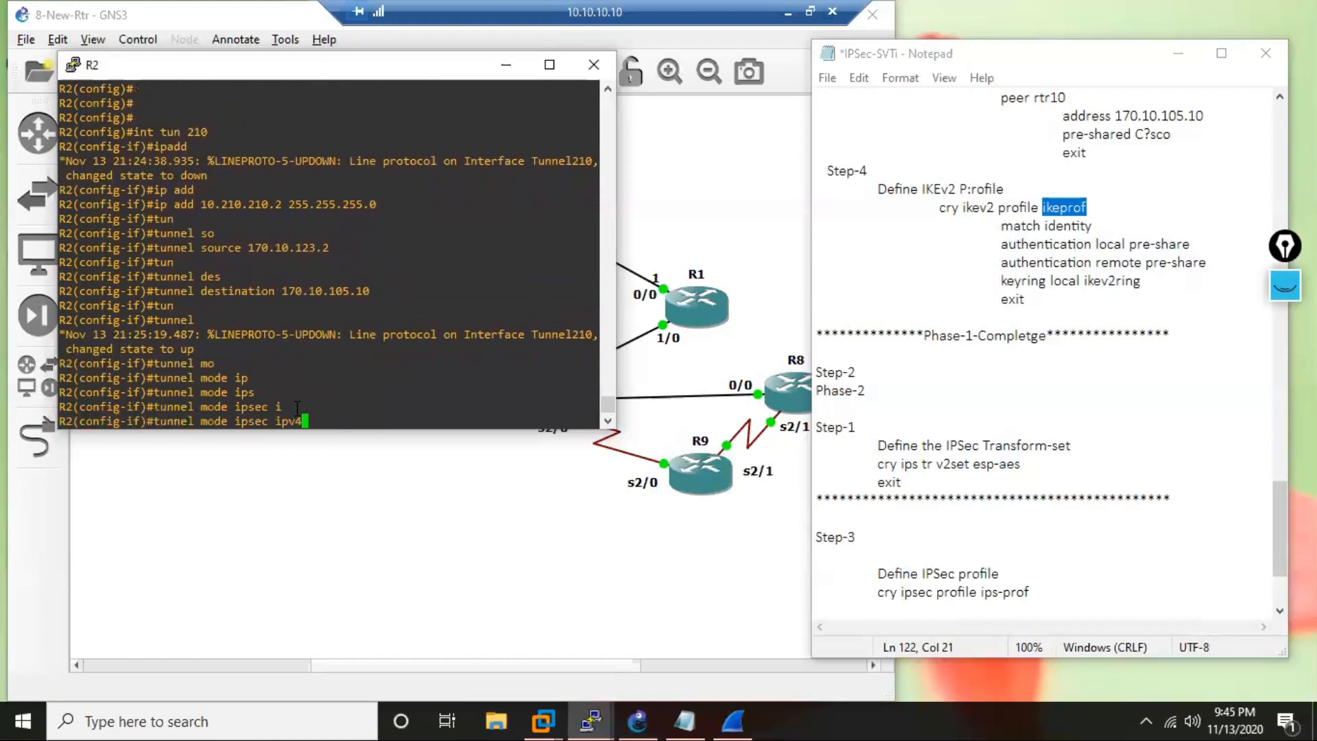
key(Return)
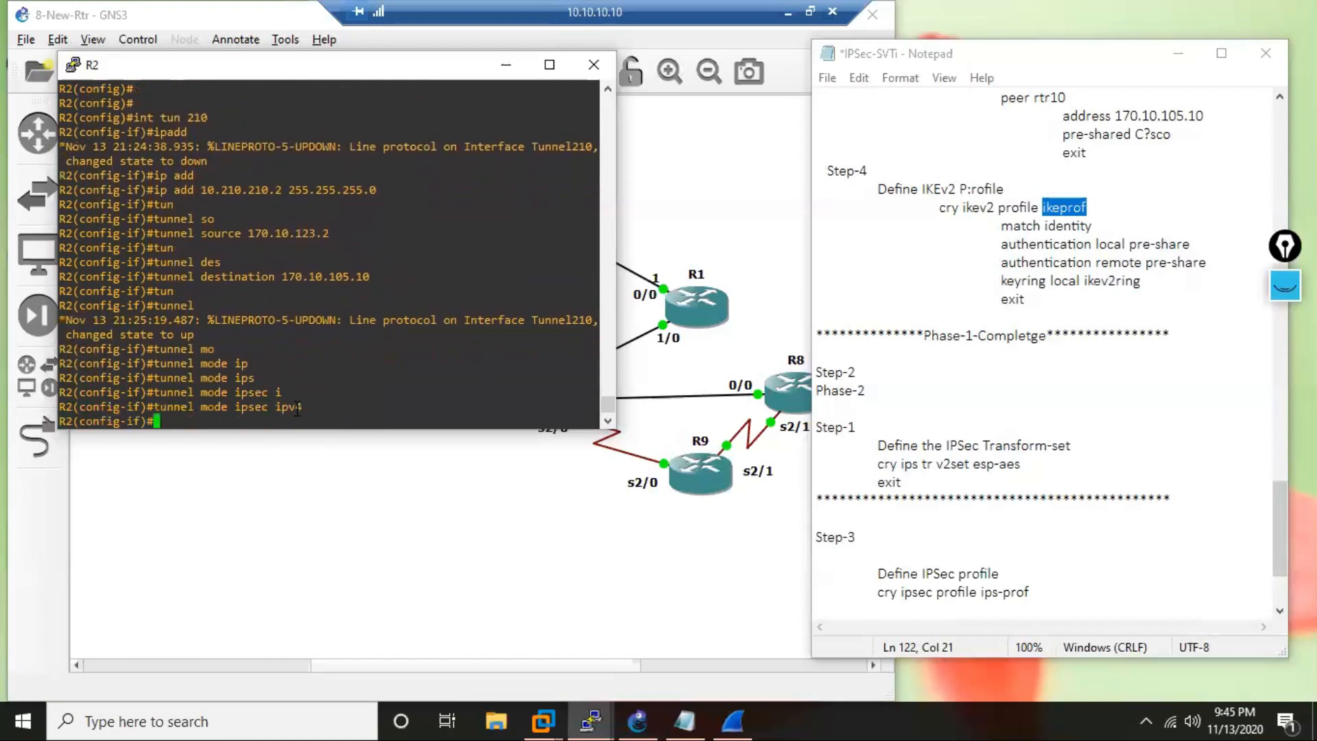
key(Return)
key(Return)
key(Return)
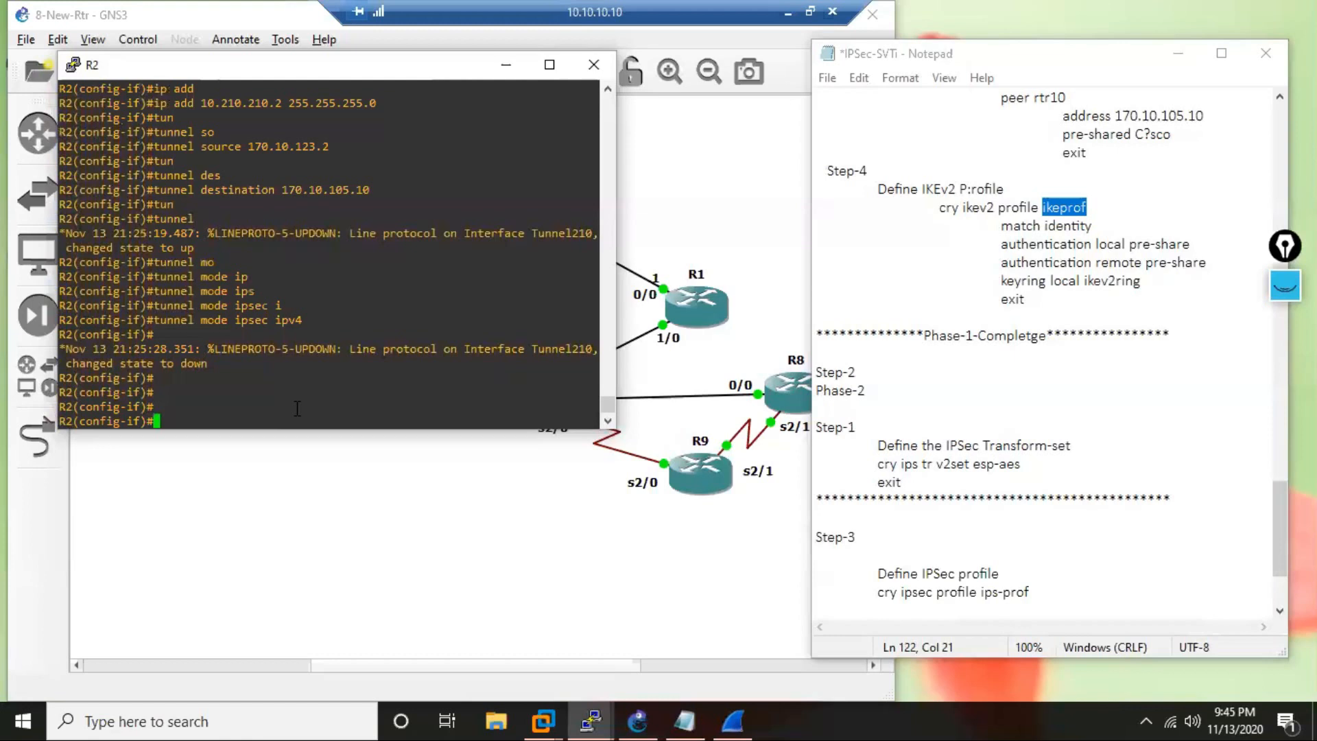
Protect the tunnel on R2 with "tunnel protection ipsec profile ips-prof", copying the profile name from the earlier console output.
text(tun)
text(n)
key(Tab)
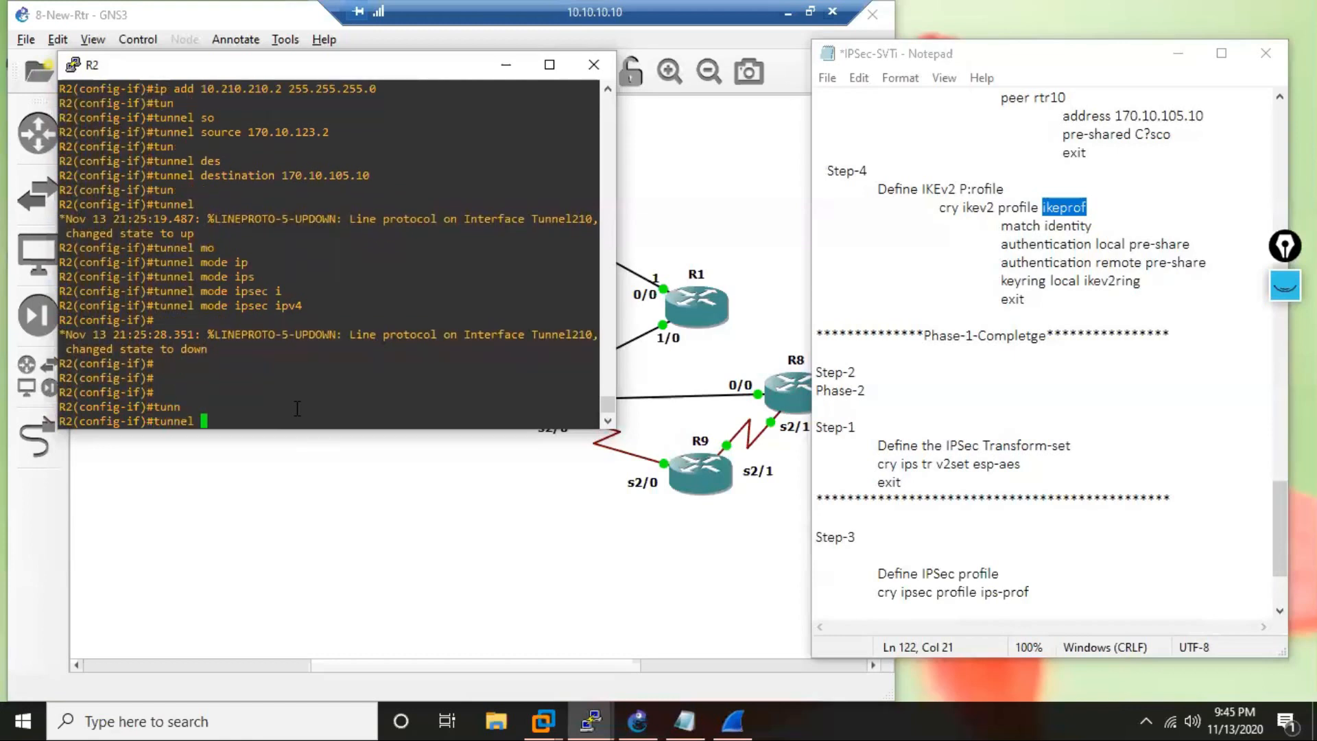
text(proi)
key(Tab)
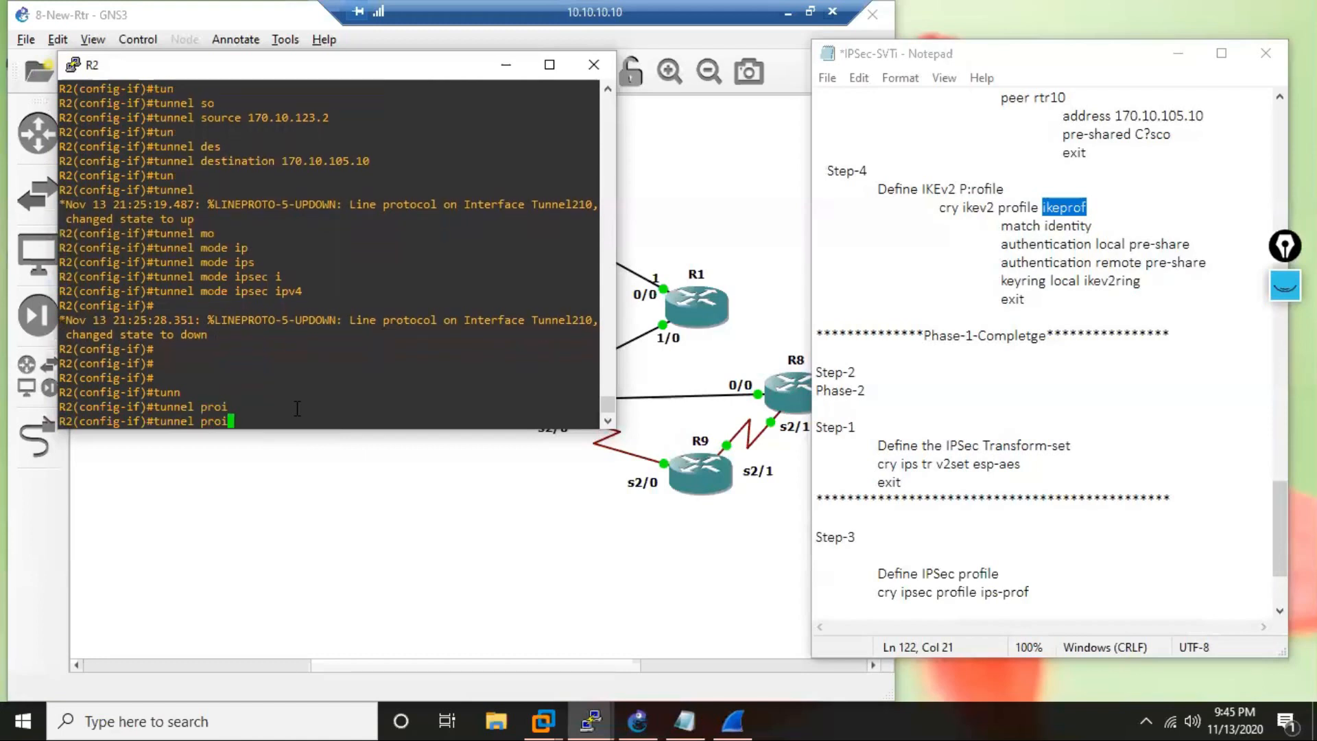
key(BackSpace)
key(Tab)
text(ip)
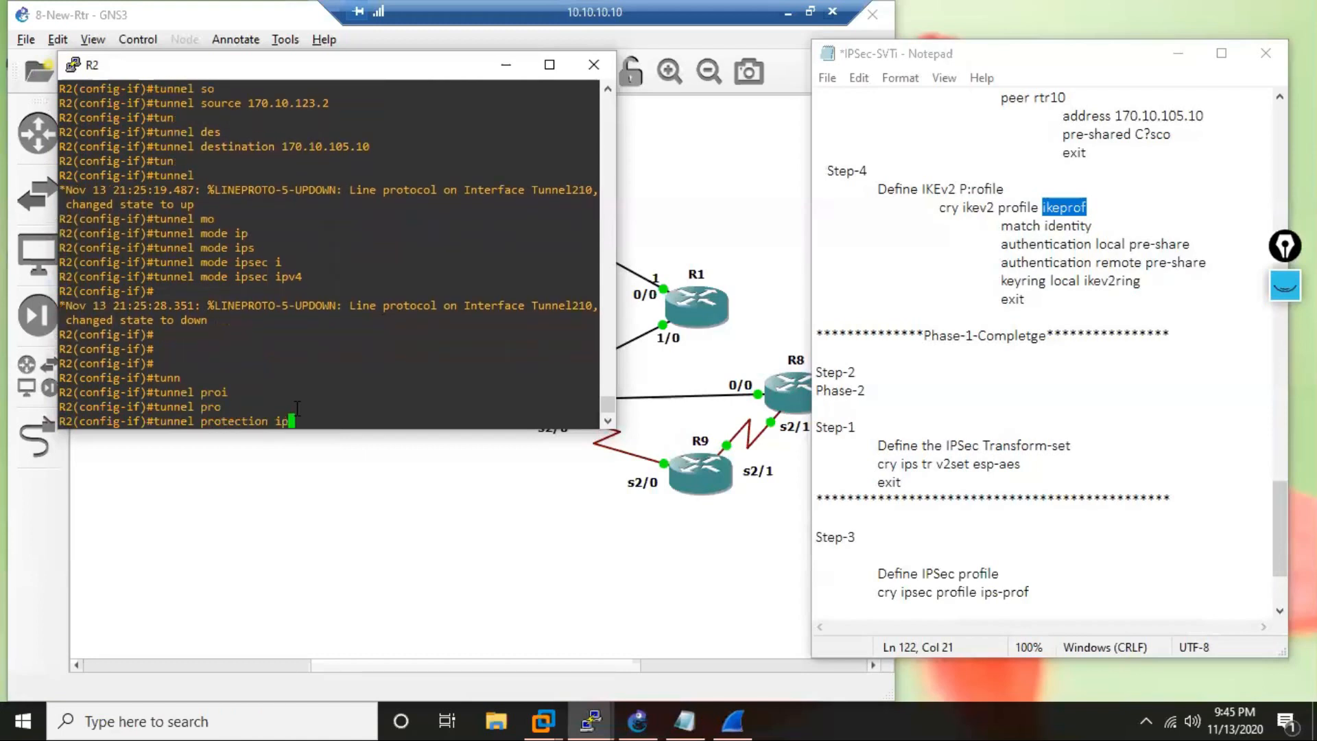
key(Tab)
text(p)
key(Tab)
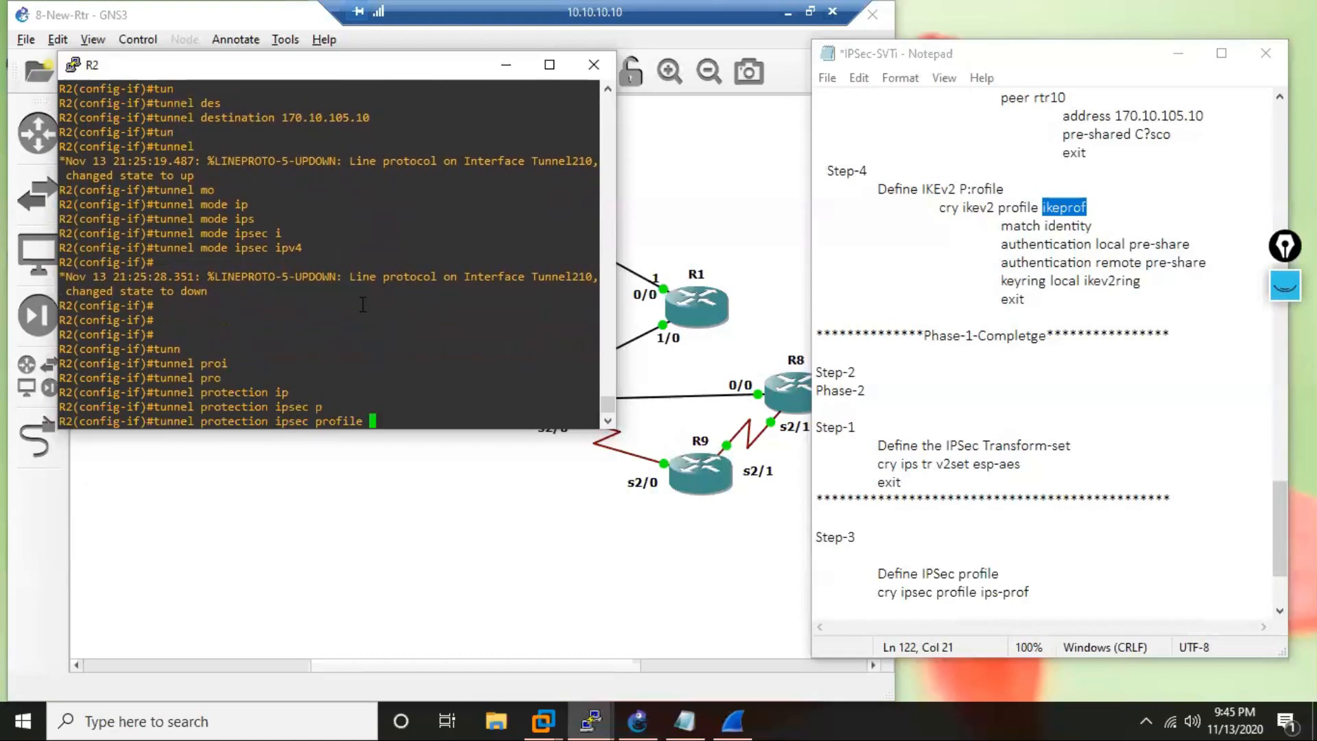
scroll(362, 304, up, 4)
scroll(362, 305, up, 4)
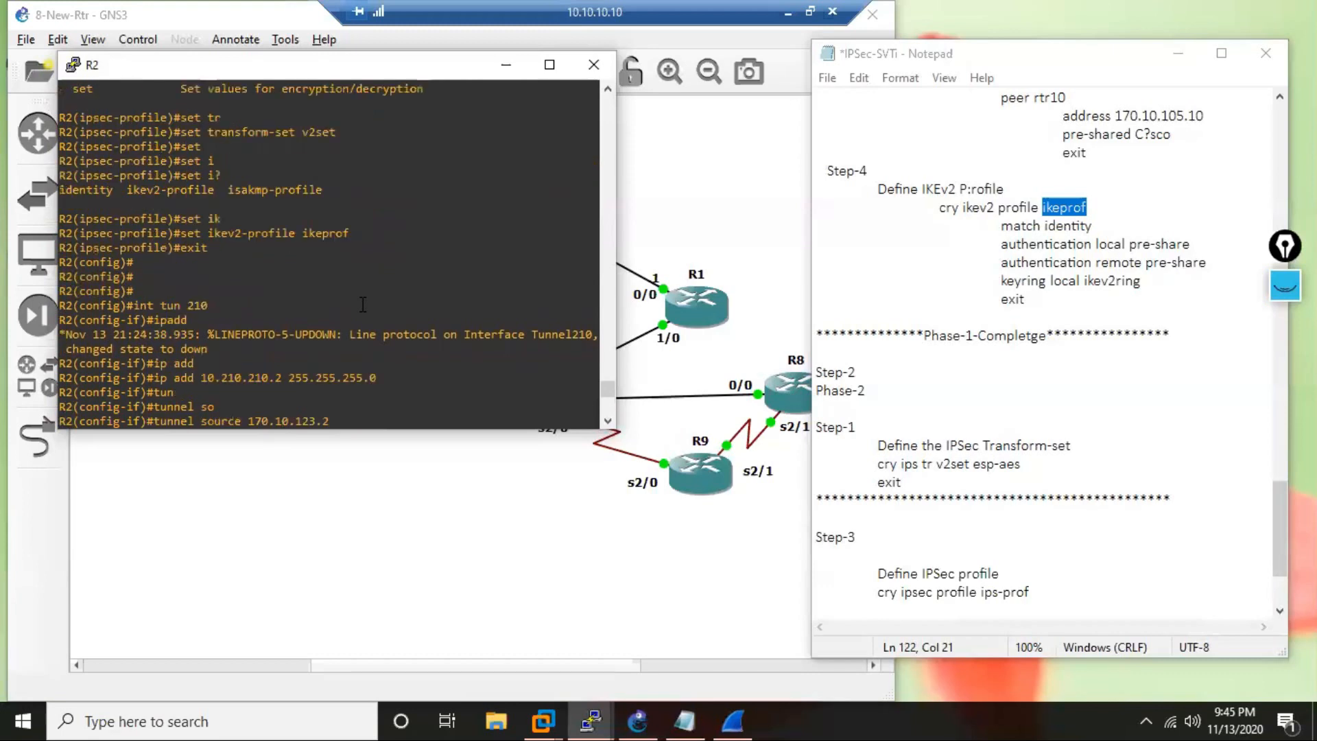
scroll(363, 304, up, 4)
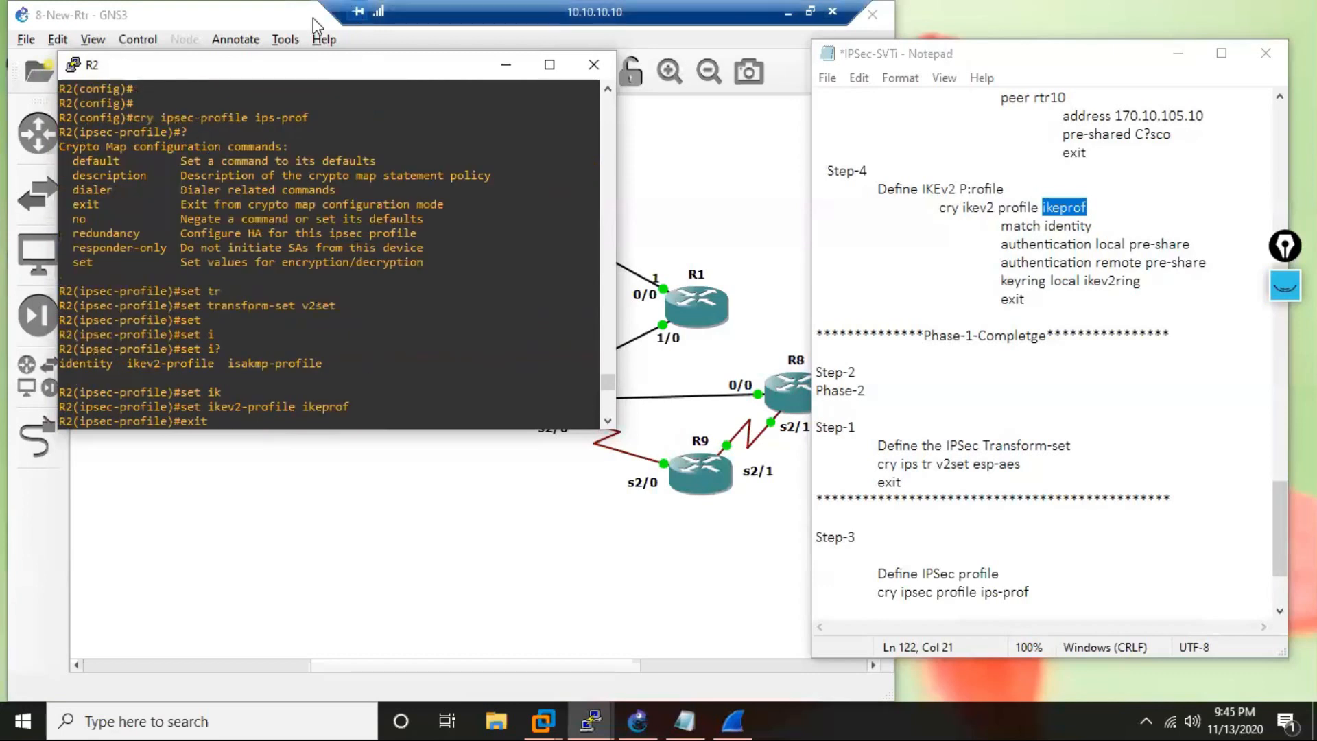
drag(311, 118, 255, 118)
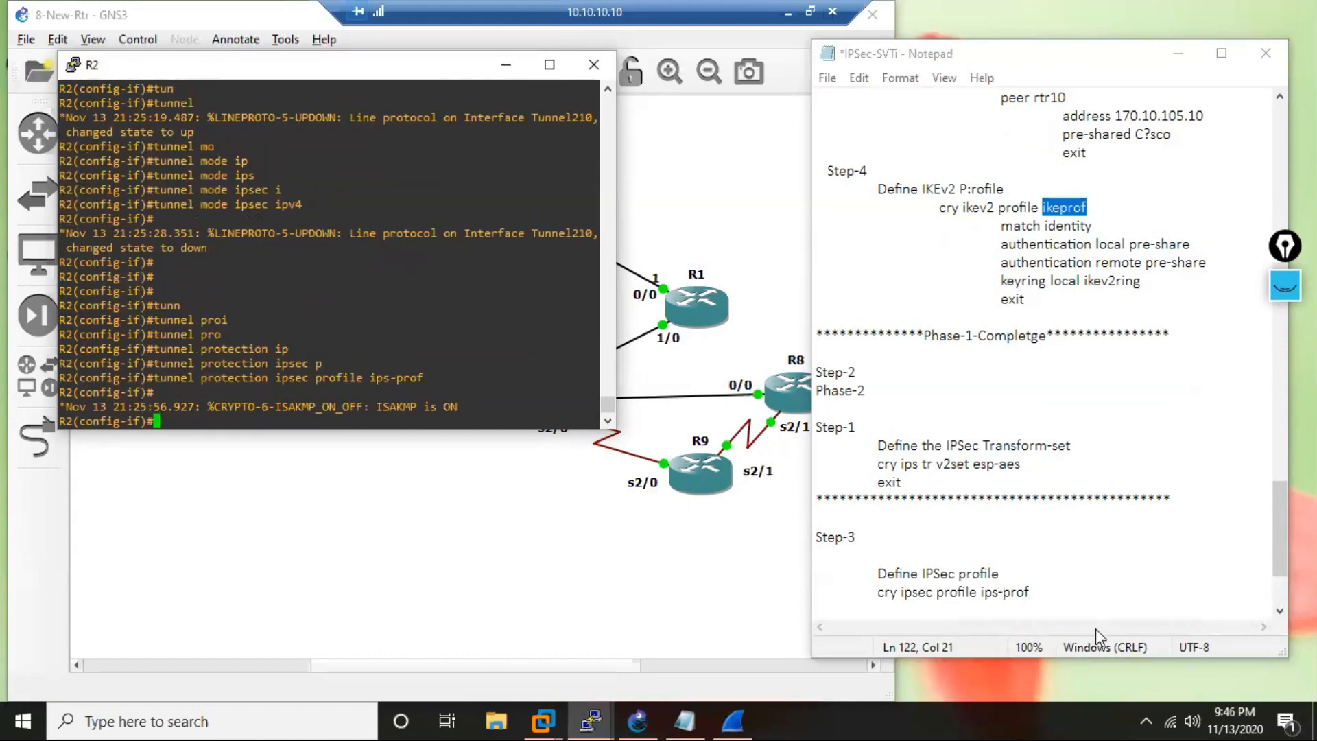
Add an indented line "set transform-set v2set" below "cry ipsec profile ips-prof" in the notes.
click(1071, 590)
key(Return)
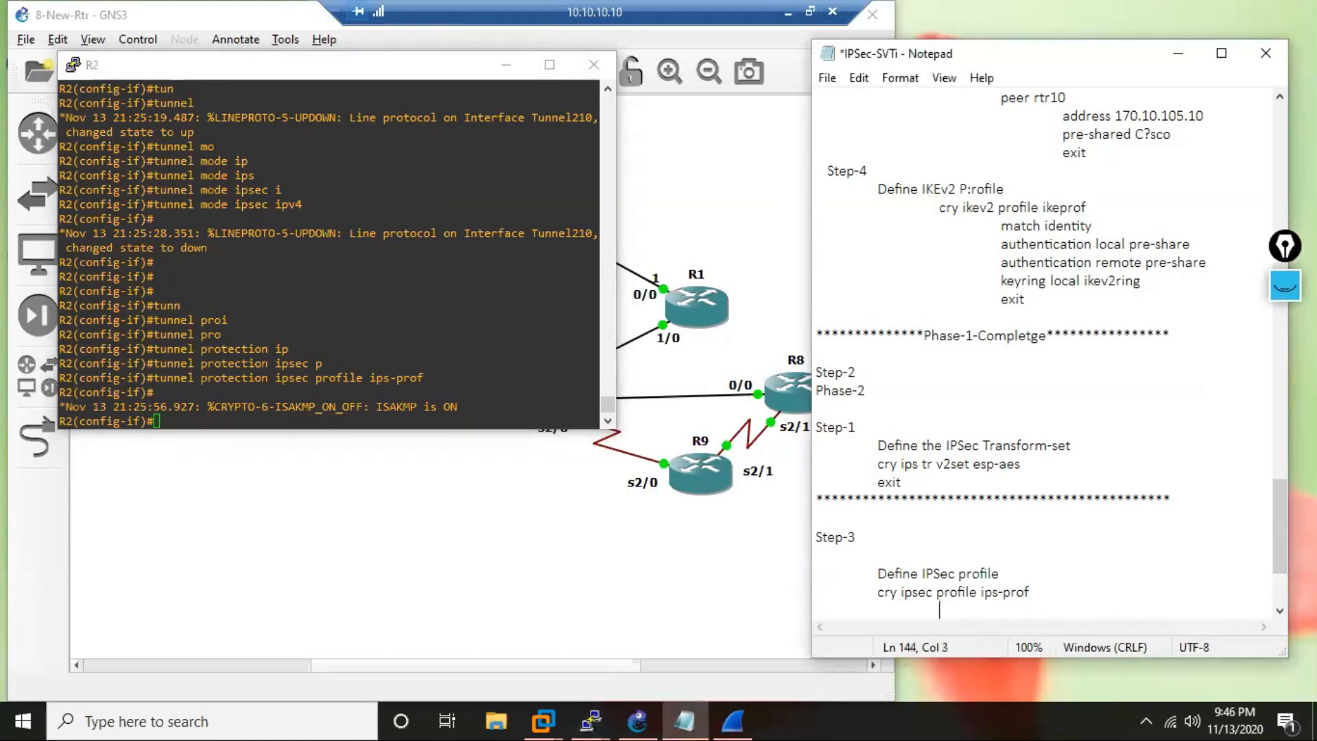
text(set transform-set)
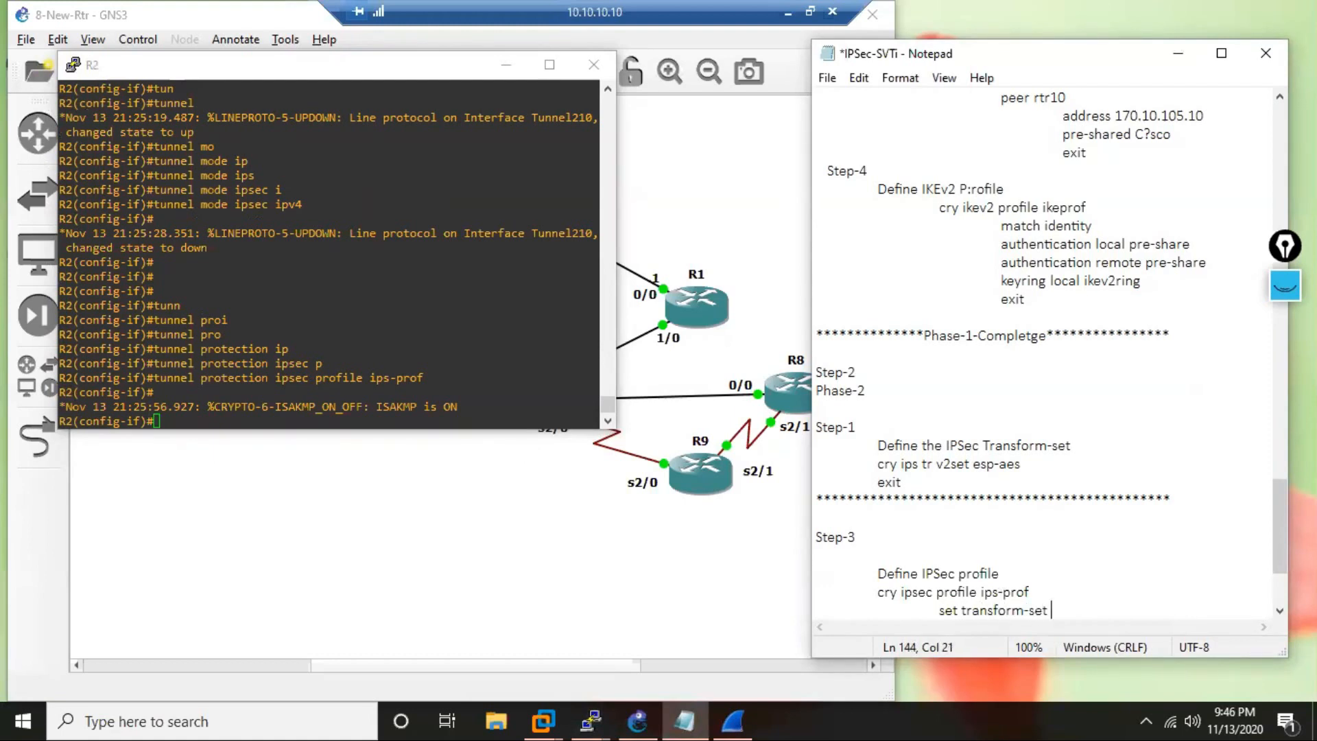
key(Return)
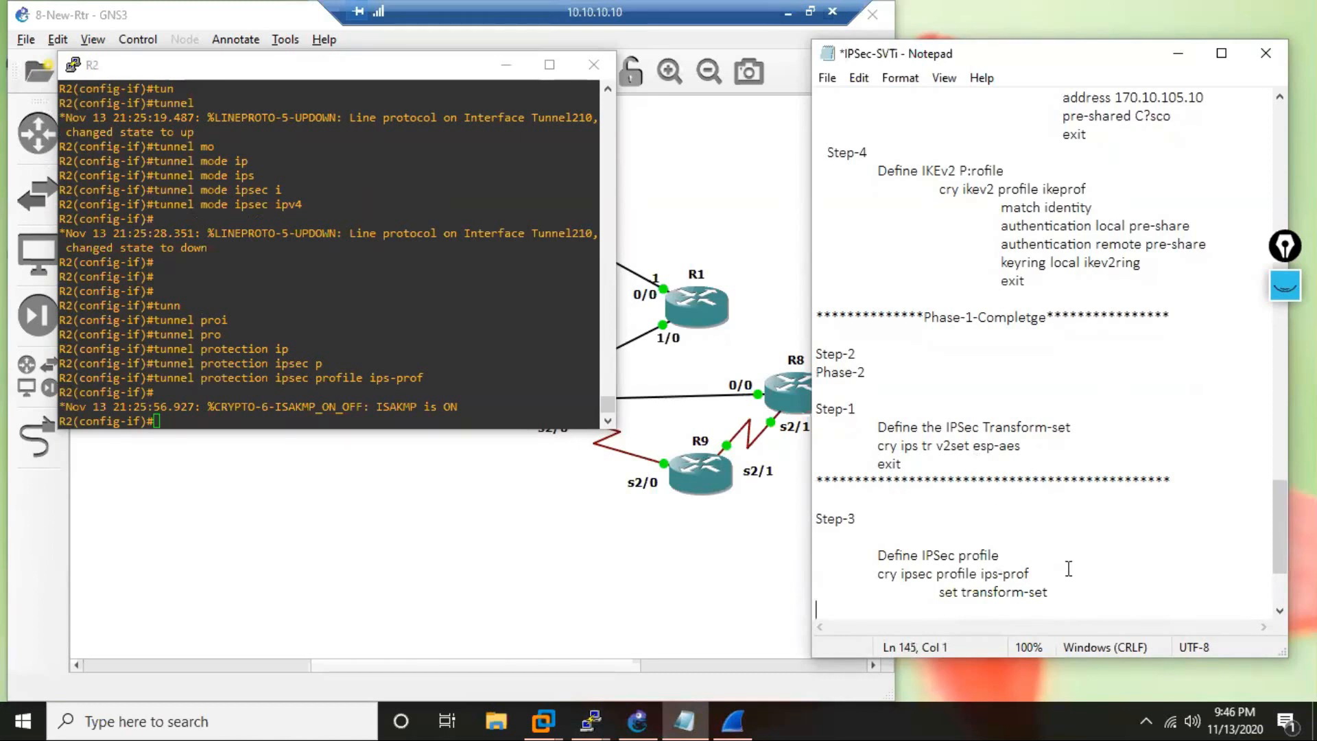
click(1043, 601)
text(v2set)
key(Return)
Write "set ikev2-profile" on the line below the transform-set command in the notes.
text(set ikev2)
key(BackSpace)
text(-profile)
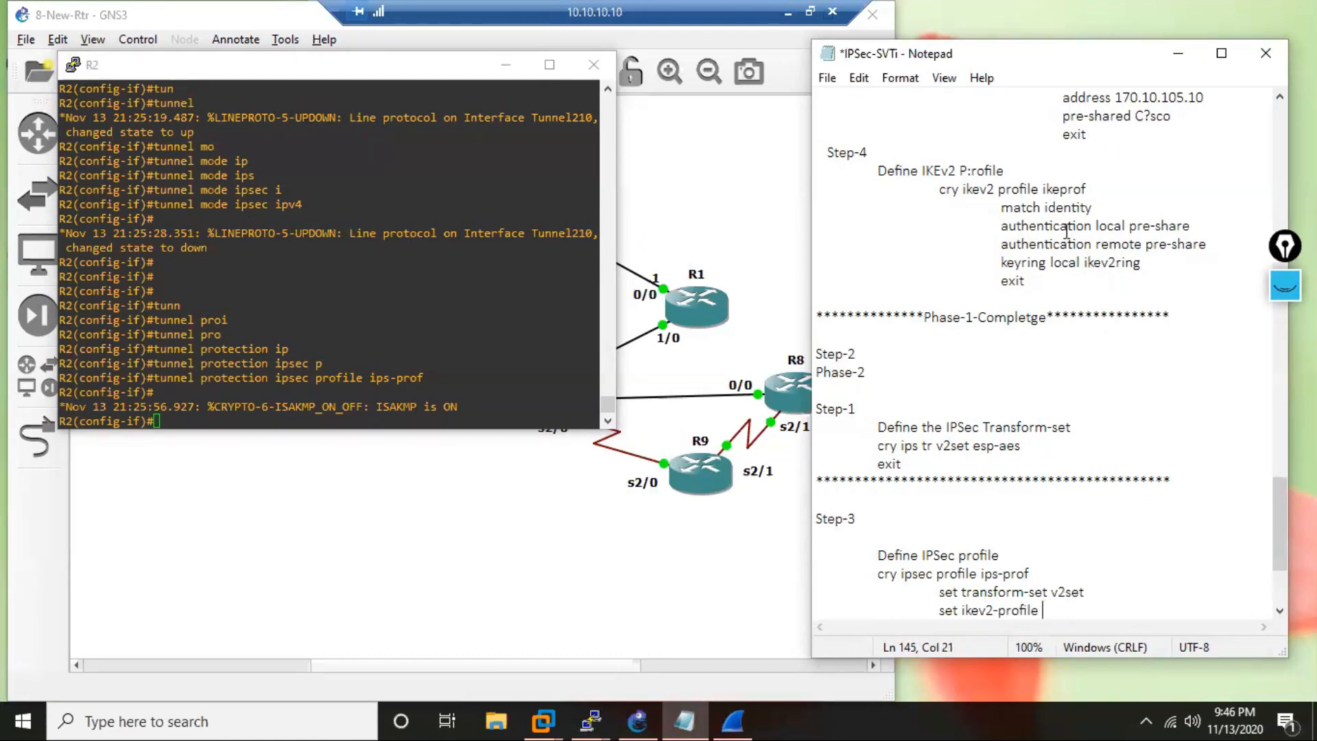
click(1087, 187)
drag(1087, 188, 1042, 189)
key(ctrl+c)
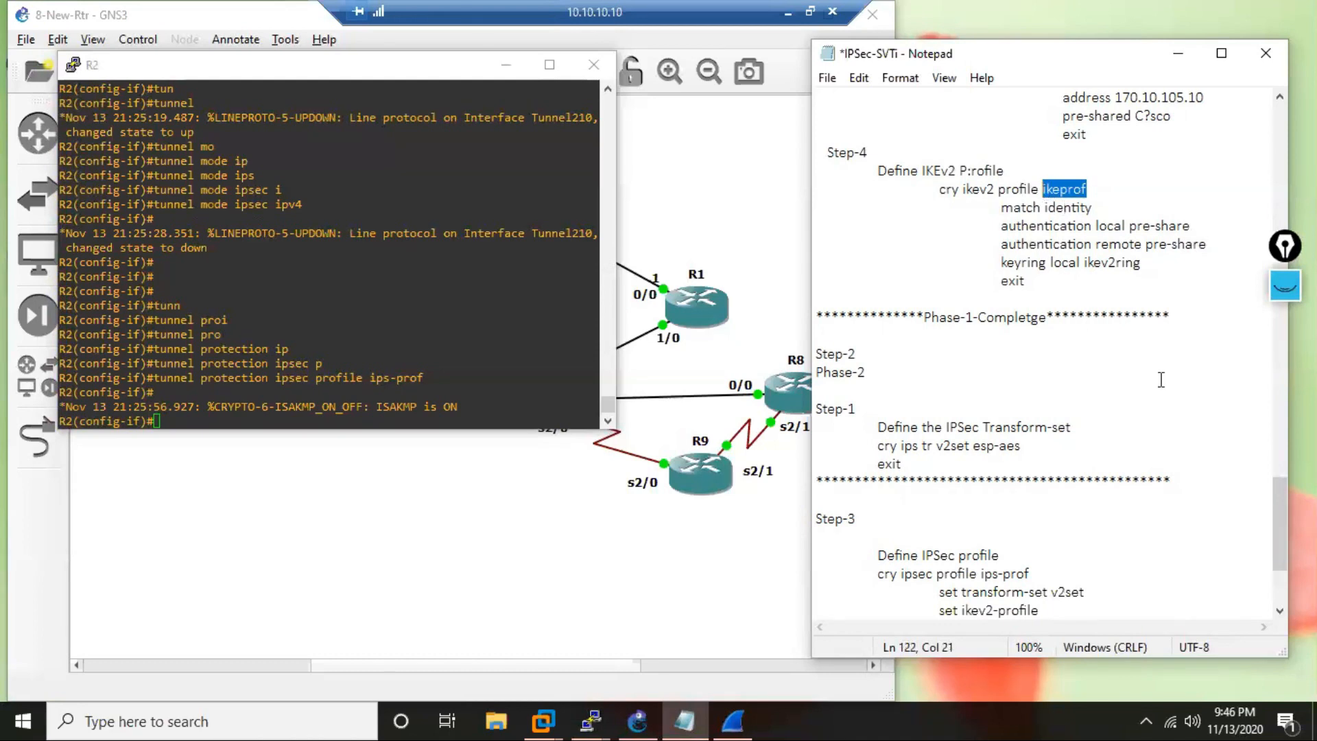
click(1115, 609)
right_click(1115, 608)
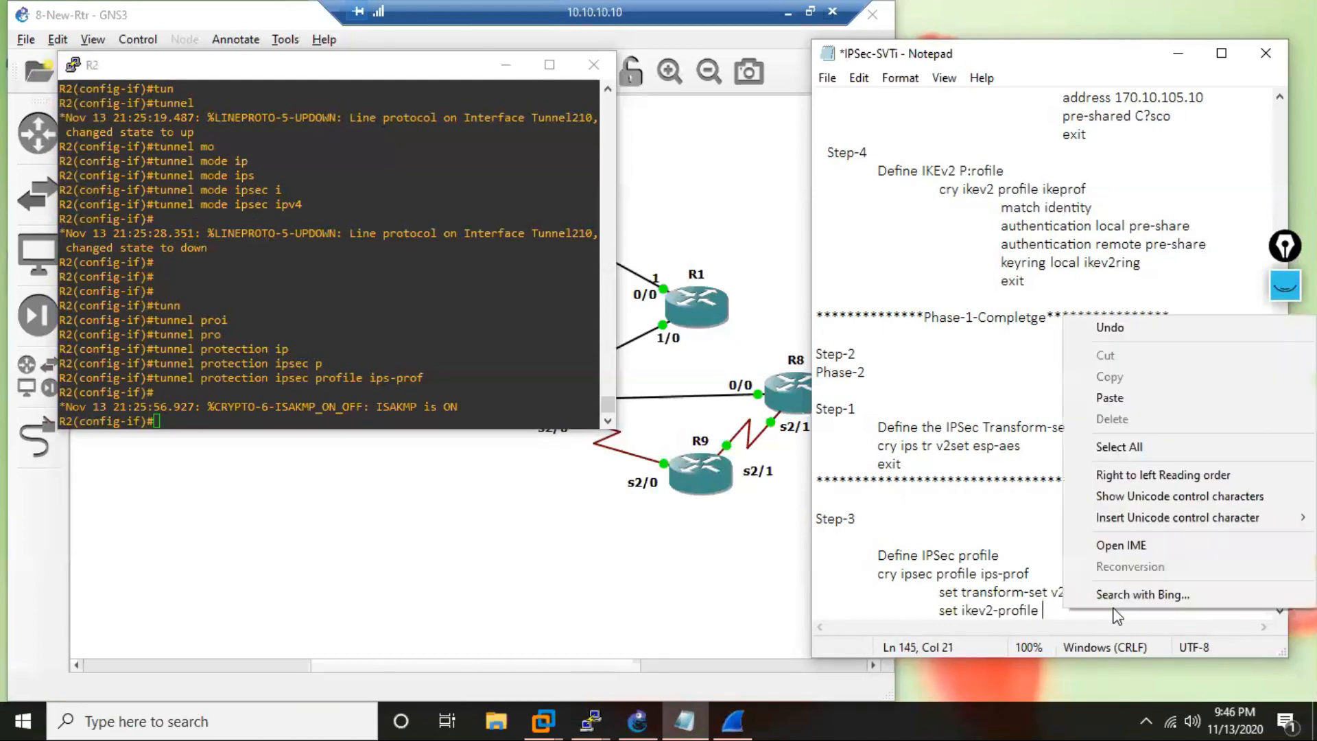
click(1026, 515)
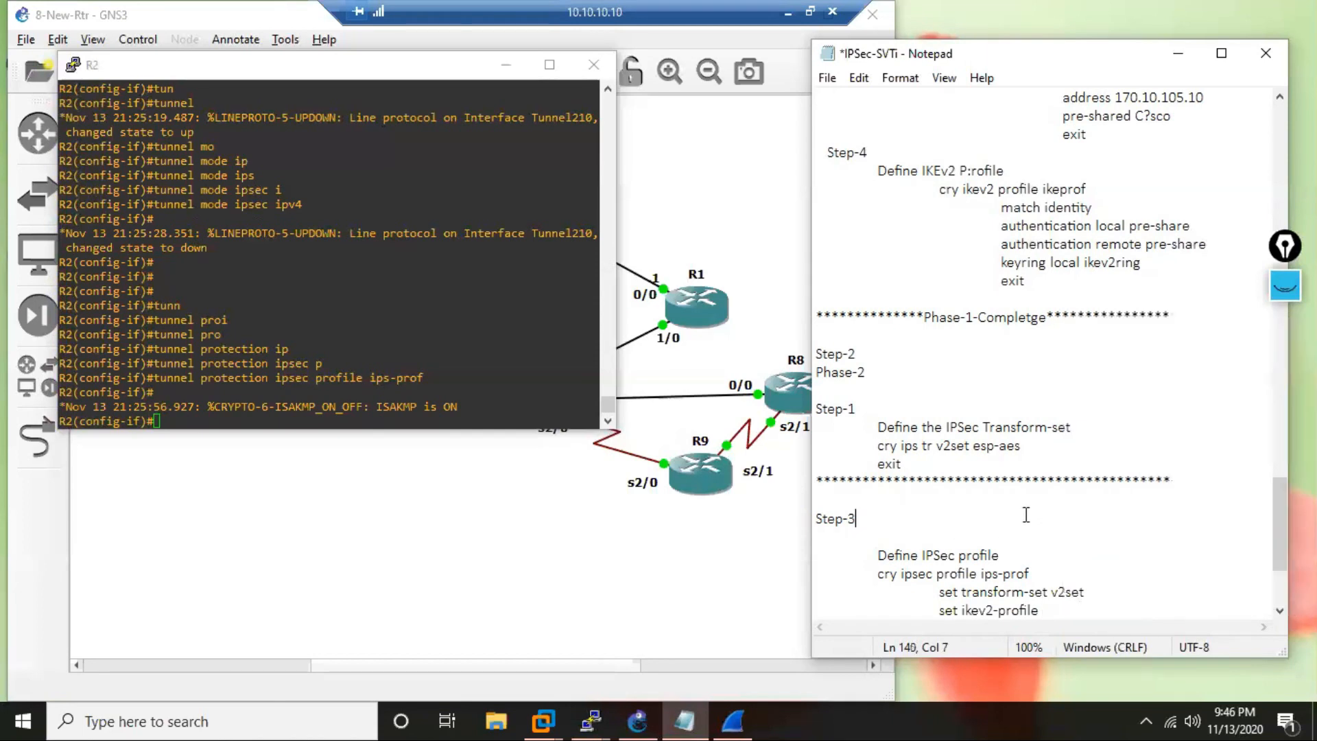
key(ctrl+v)
key(BackSpace)
key(BackSpace)
key(BackSpace)
key(BackSpace)
key(BackSpace)
key(BackSpace)
key(BackSpace)
Complete the "set ikev2-profile" line in the notes with the name "ikeprof" and start a new line.
click(1050, 609)
text(ikeprof)
drag(1277, 547, 1278, 608)
key(Return)
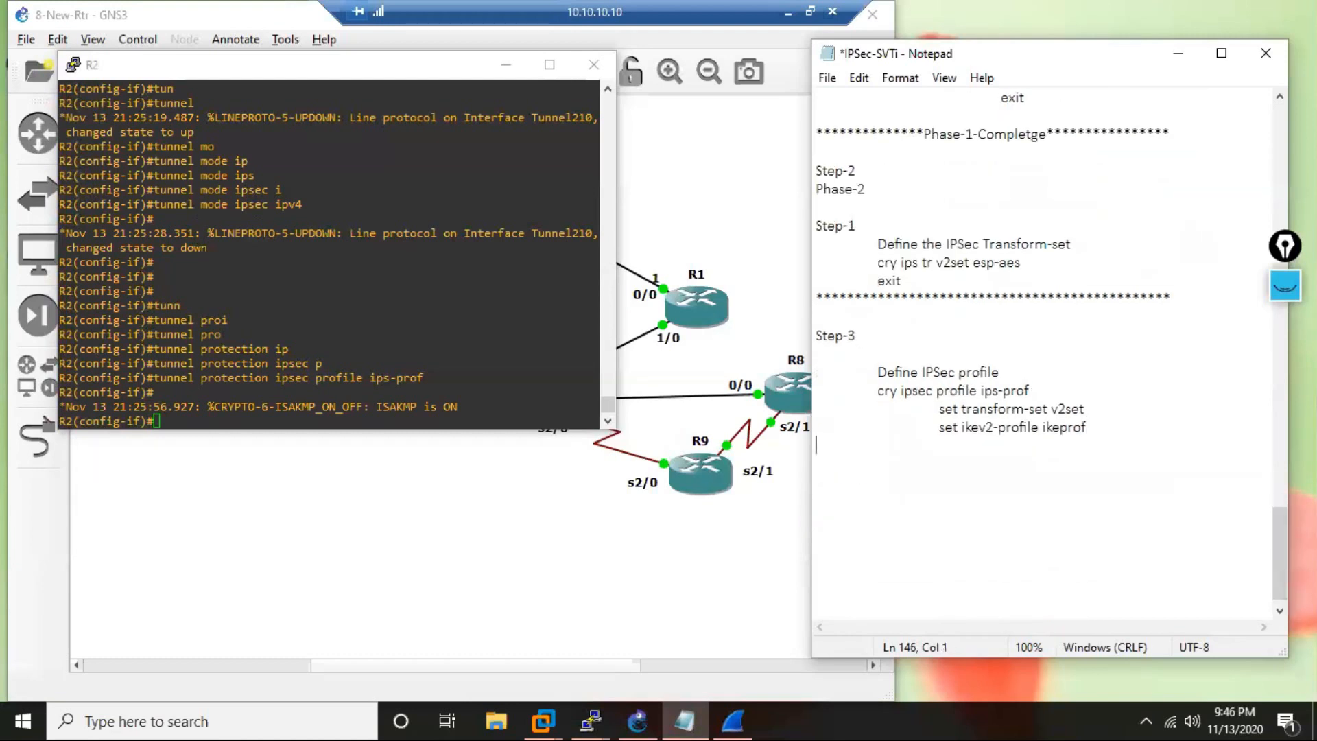
Close the IPSec profile notes with "exit" and add a "Step-4" heading separated by two blank lines.
text(exit)
key(Return)
text(Step-4)
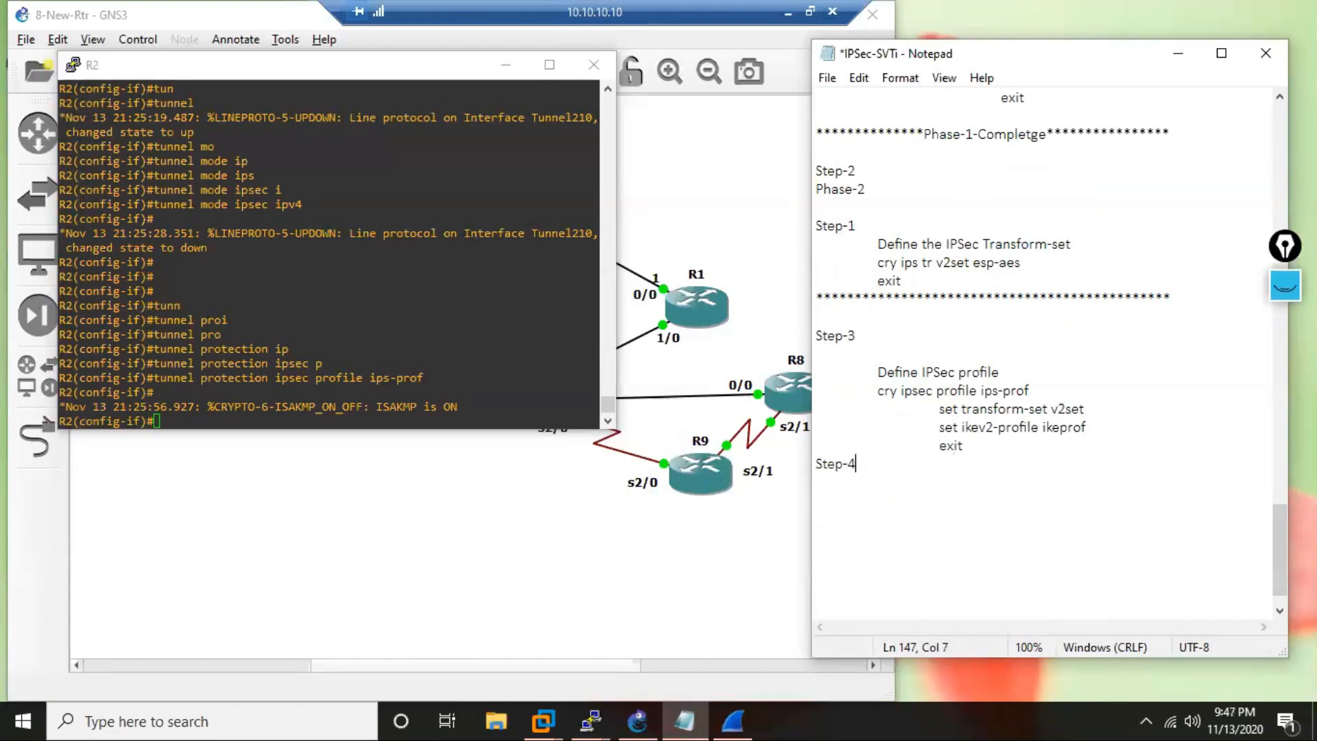
key(Home)
key(Return)
key(Return)
Write "Define the tuinnel intf" under the Step-4 heading and start an indented line below it.
click(1143, 522)
text(Define the tuinn)
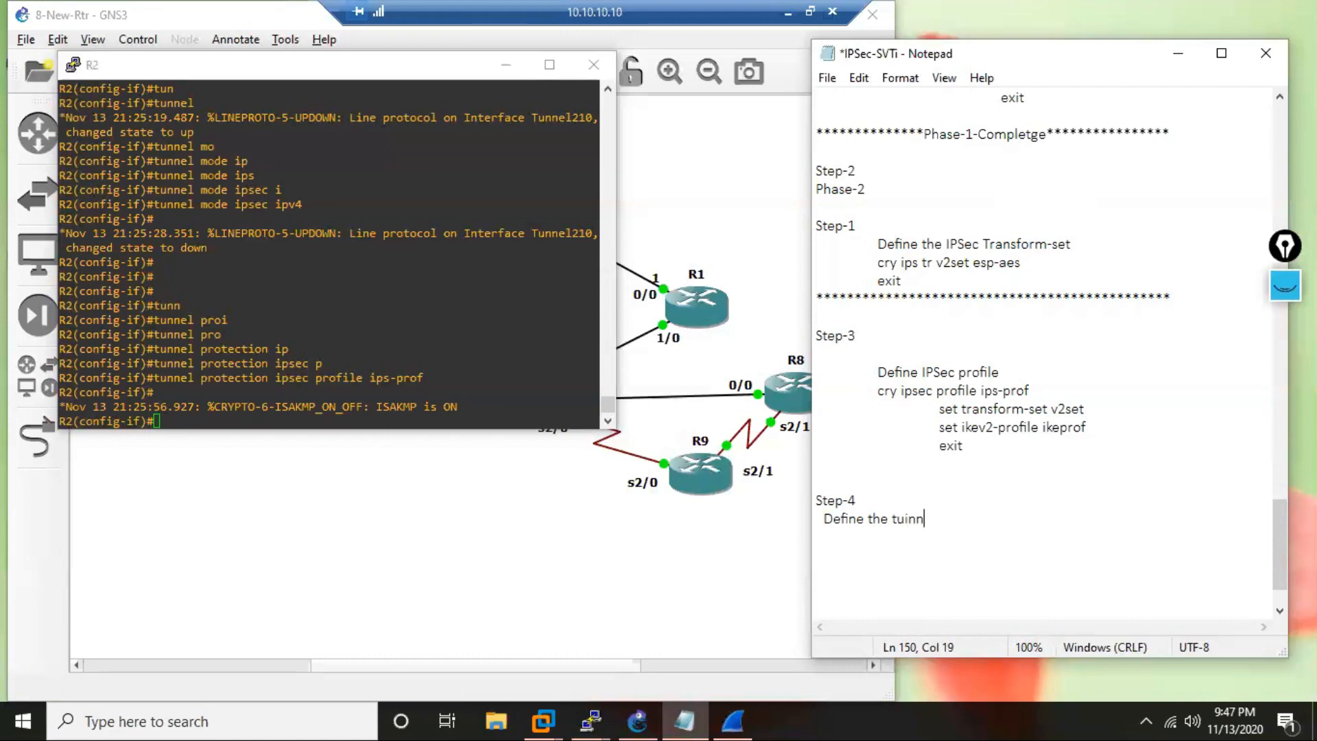
text(el intf)
key(Return)
key(Return)
key(BackSpace)
key(BackSpace)
key(Tab)
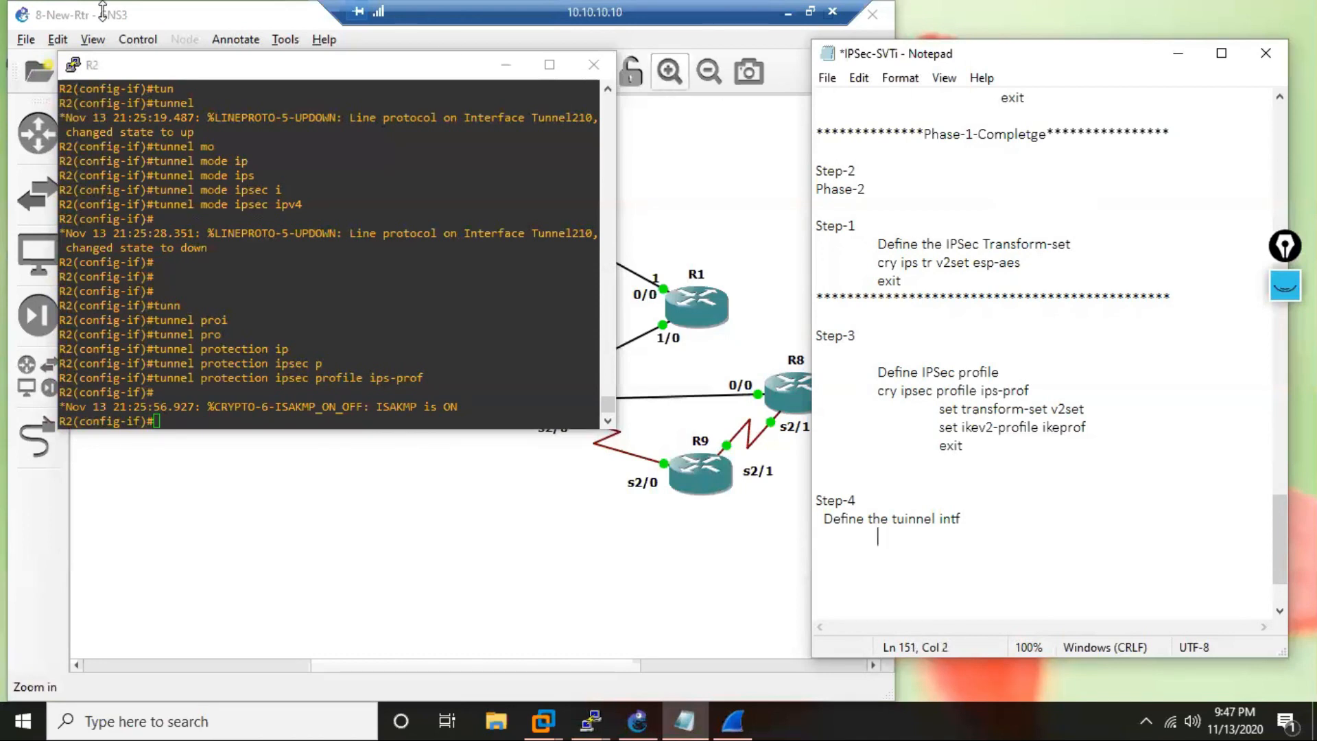
Copy the "int tun 210" command from the R2 console into the notes under Step-4 and start a deeper-indented line below it.
click(338, 189)
scroll(338, 189, up, 9)
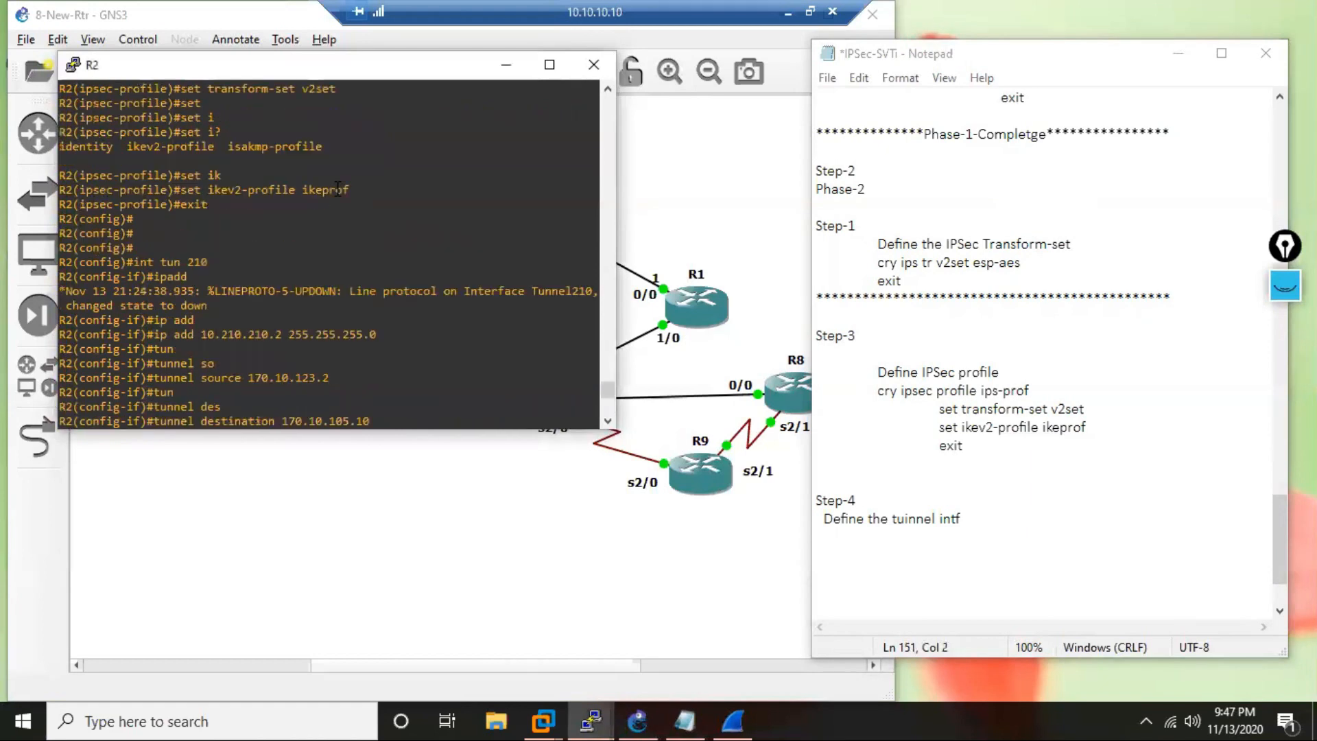
drag(135, 262, 217, 261)
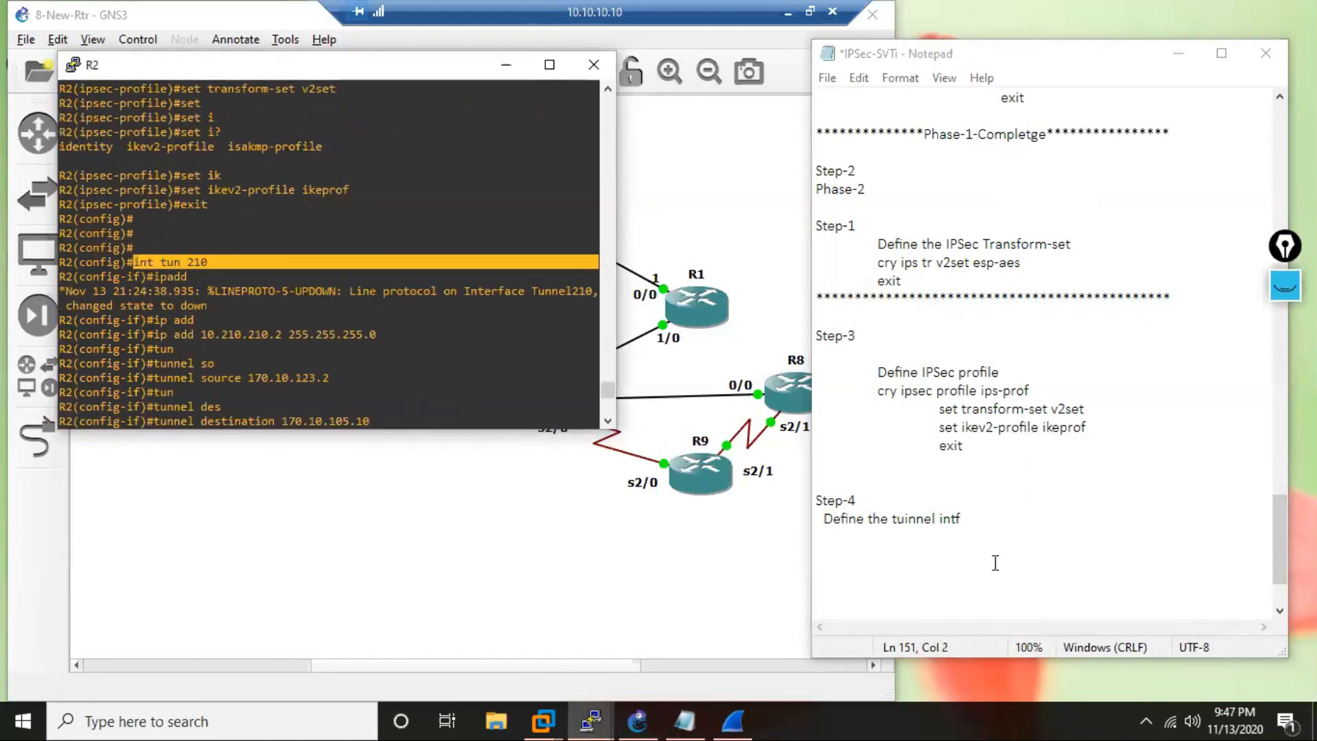
click(916, 548)
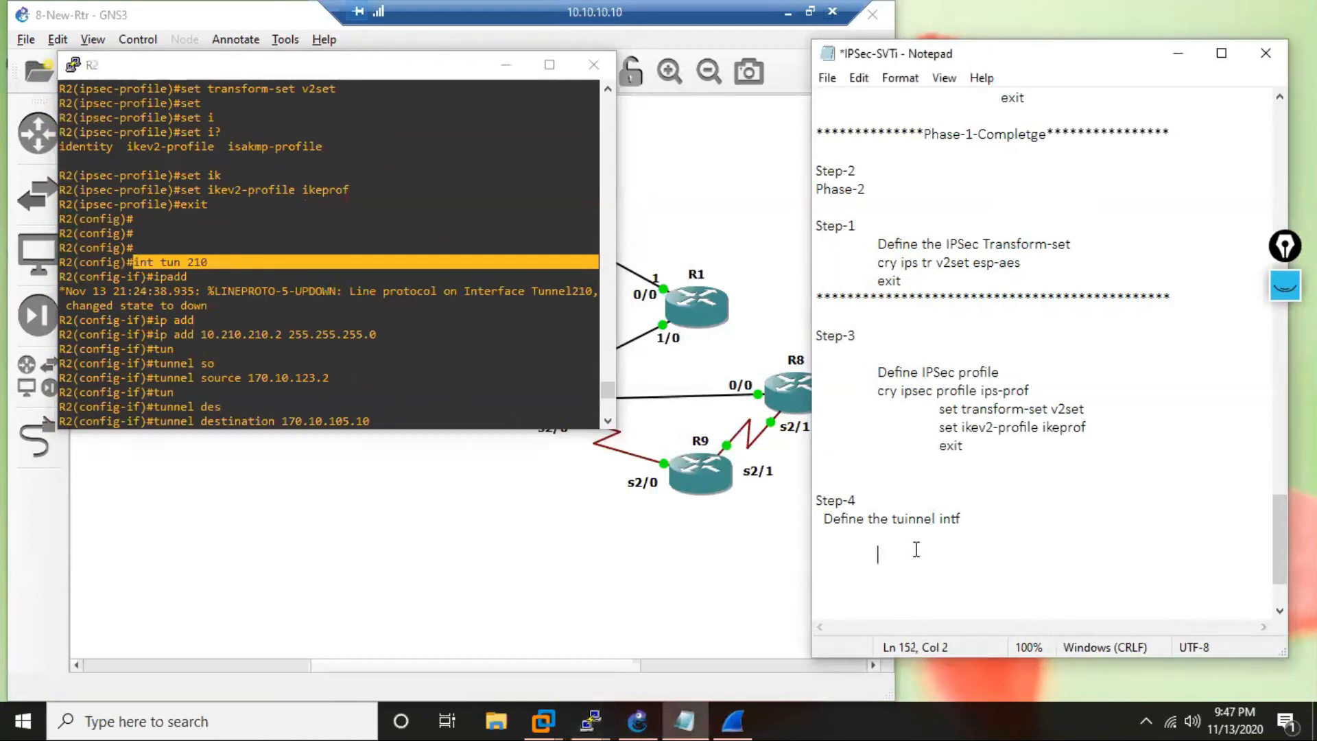
key(Up)
text(int tun 210)
key(Return)
key(Tab)
key(Tab)
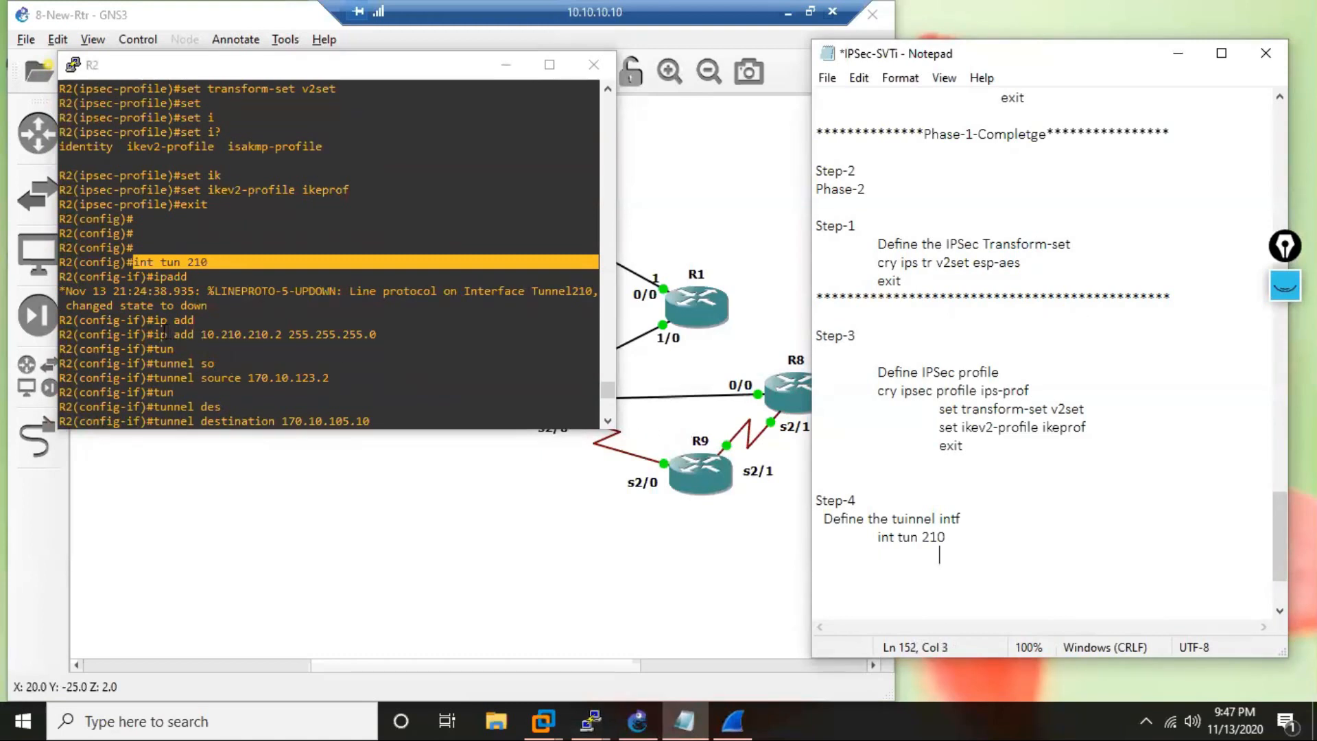
Copy "ip add 10.210.210.2 255.255.255.0" from the R2 console beneath the tunnel interface line in the notes and start a new line.
drag(153, 336, 378, 338)
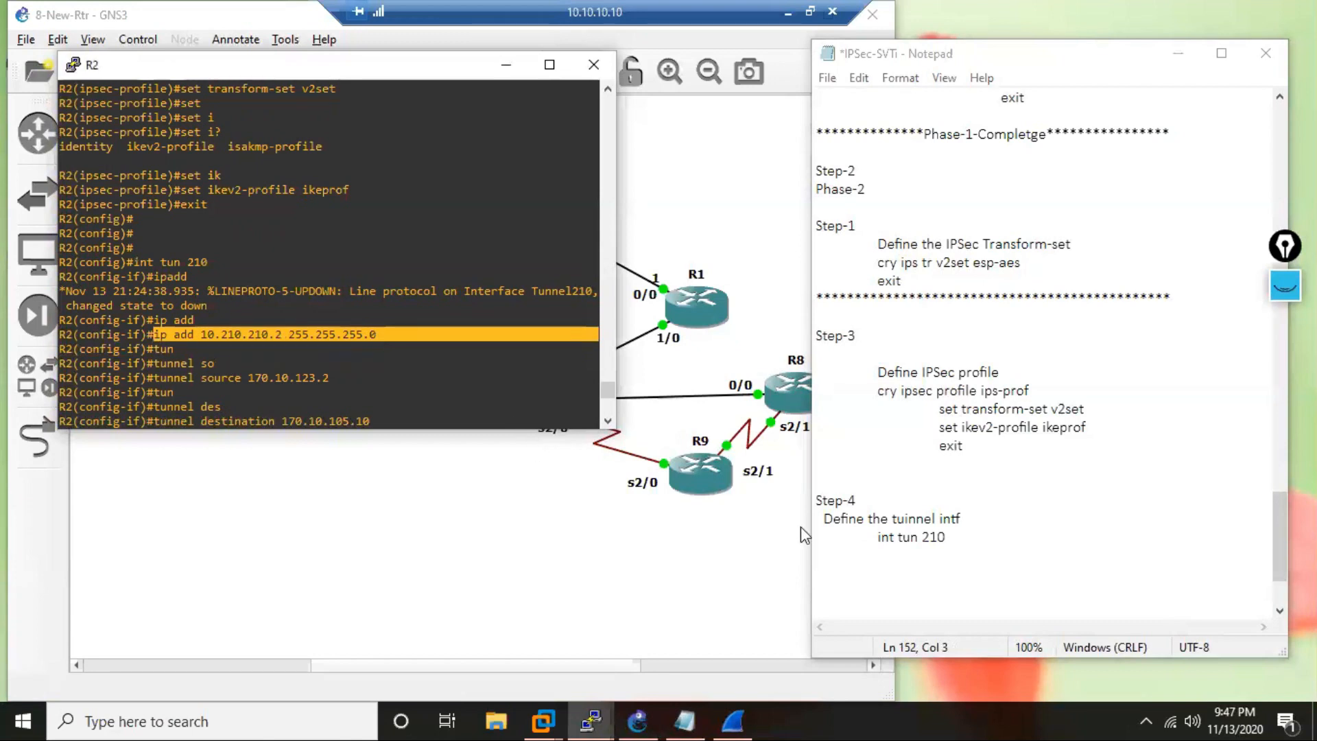
click(900, 562)
key(Tab)
text(ip add 10.210.210.2 255.255.255.0)
key(Return)
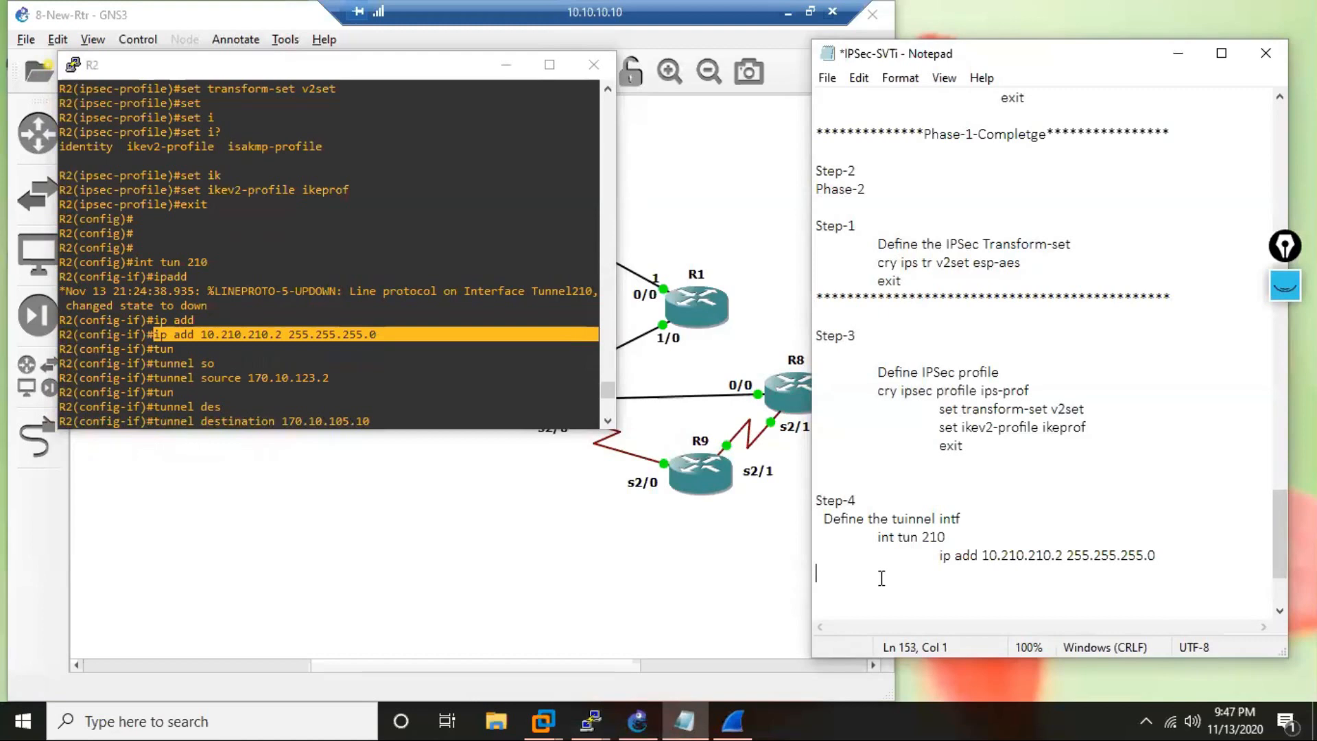
key(Tab)
Copy the R2 console lines from "tunnel source 170.10.123.2" through "tunnel protection ipsec profile ips-prof" into the notes below the IP address.
click(608, 423)
text(tun)
key(Tab)
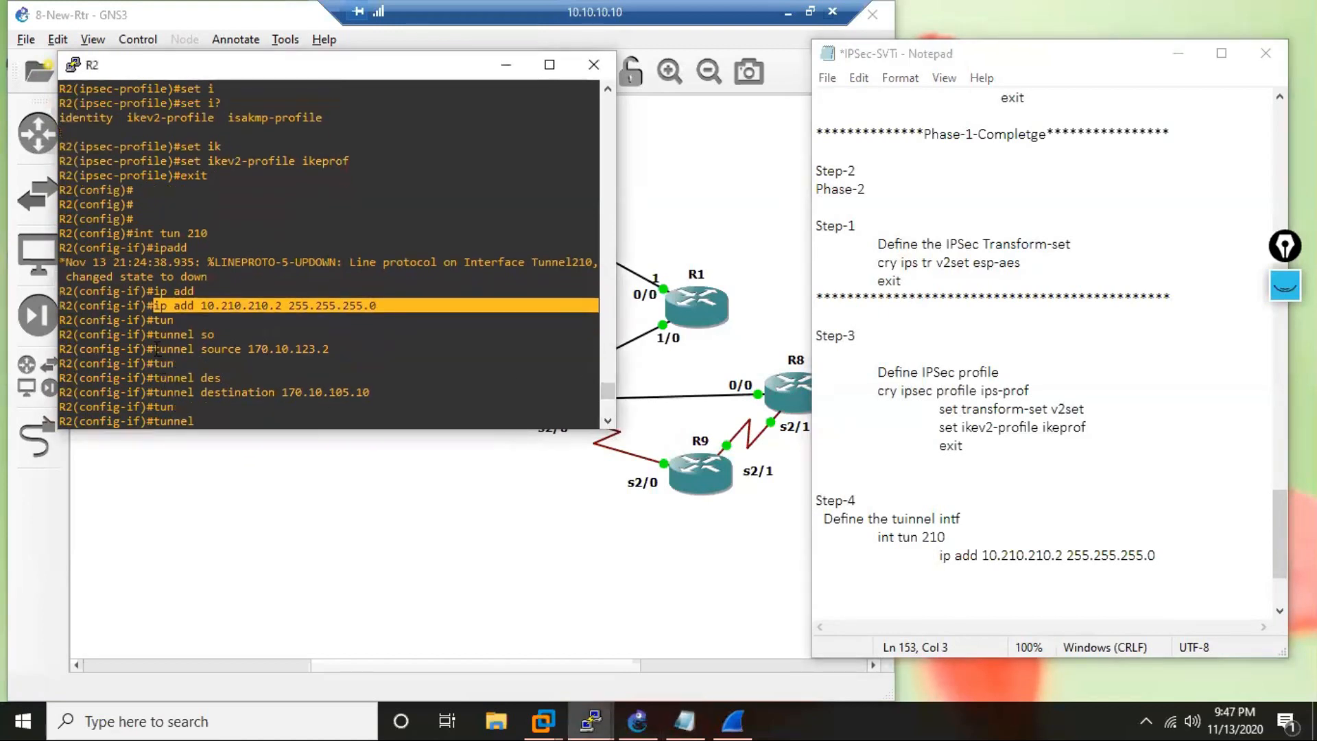
drag(157, 348, 309, 268)
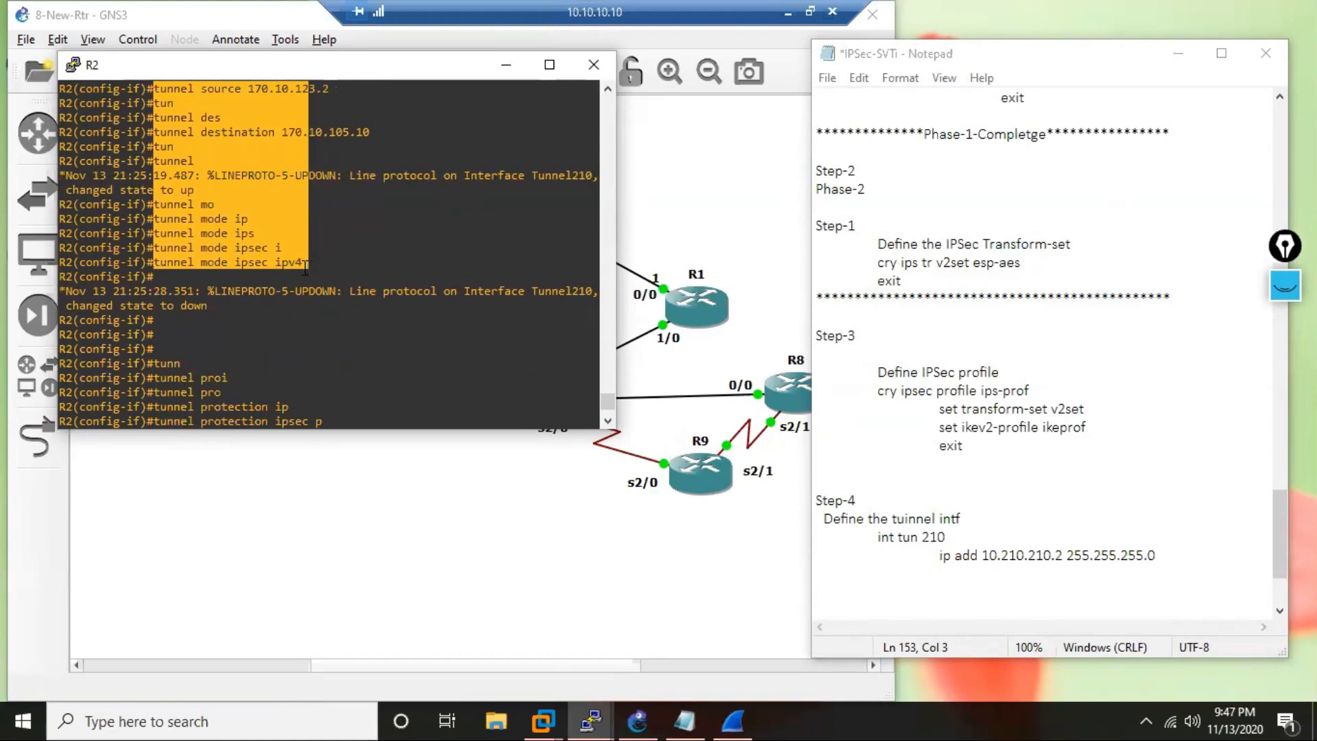
drag(300, 286, 425, 384)
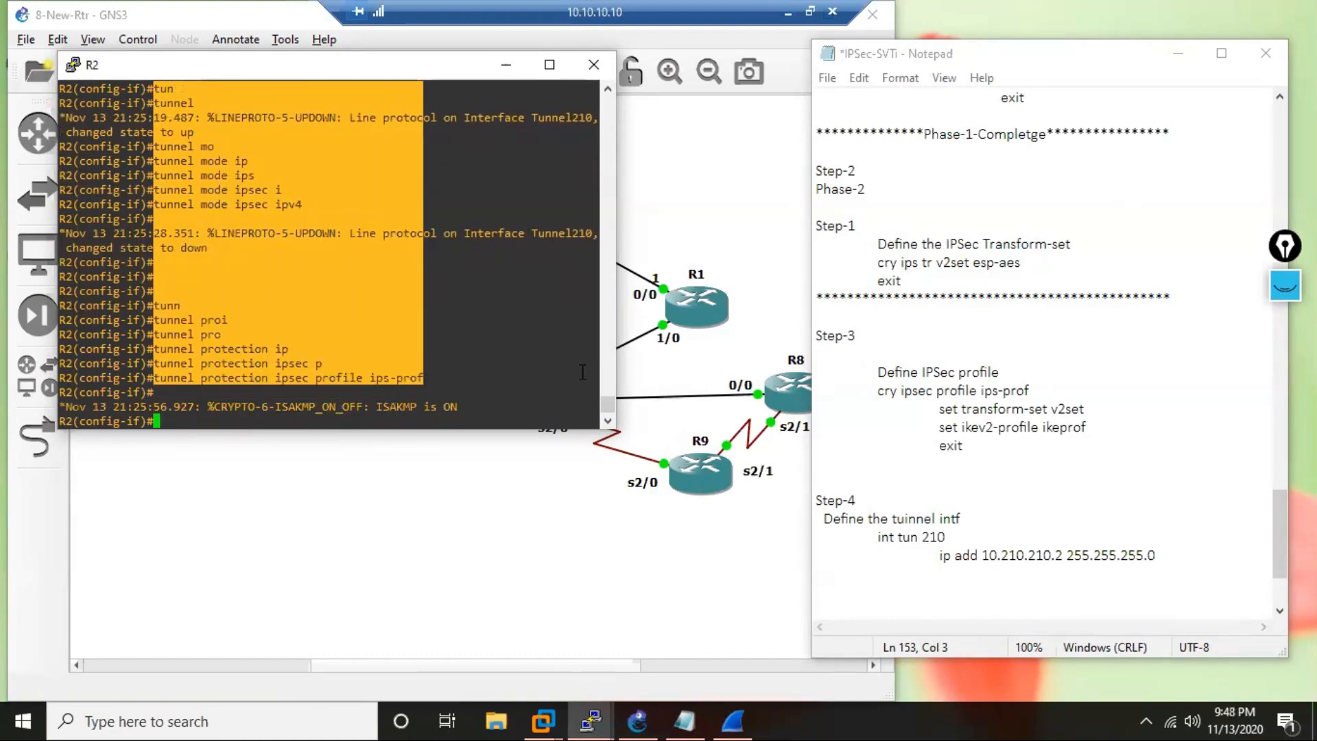
click(1011, 583)
click(958, 576)
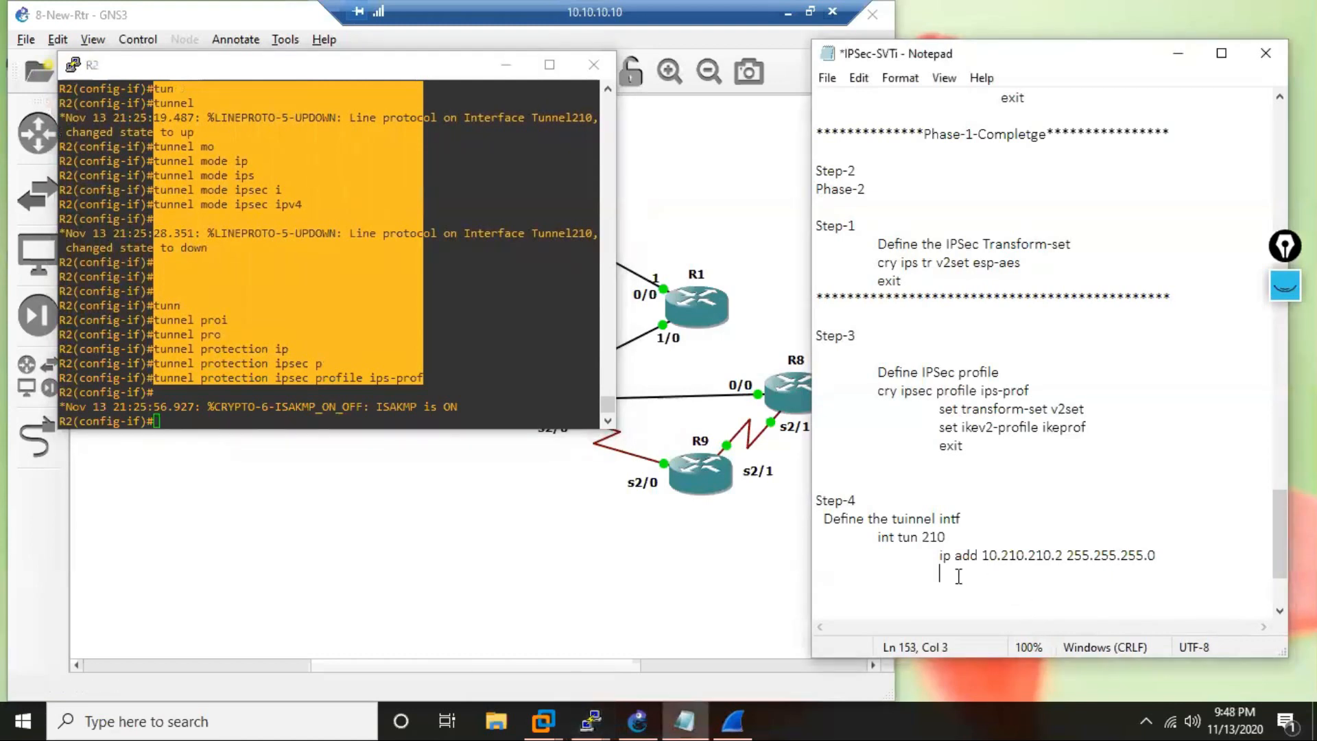
text(tunnel source 170.10.123.2 tun tunnel des tunnel destination 170.10.105.10 tun tunnel 19.487: %LINEPROTO-5-UPDOWN: Line protoc  to up tunnel mo tunnel mode ip tunnel mode ips tunnel mode ipsec i tunnel mode ipsec ipv4  28.351: %LINEPROTO-5-UPDOWN: Line protoc  to down    tunn tunnel proi tunnel pro tunnel protection ip tunnel protection ipsec p tunnel protection ipsec profile ips-prof)
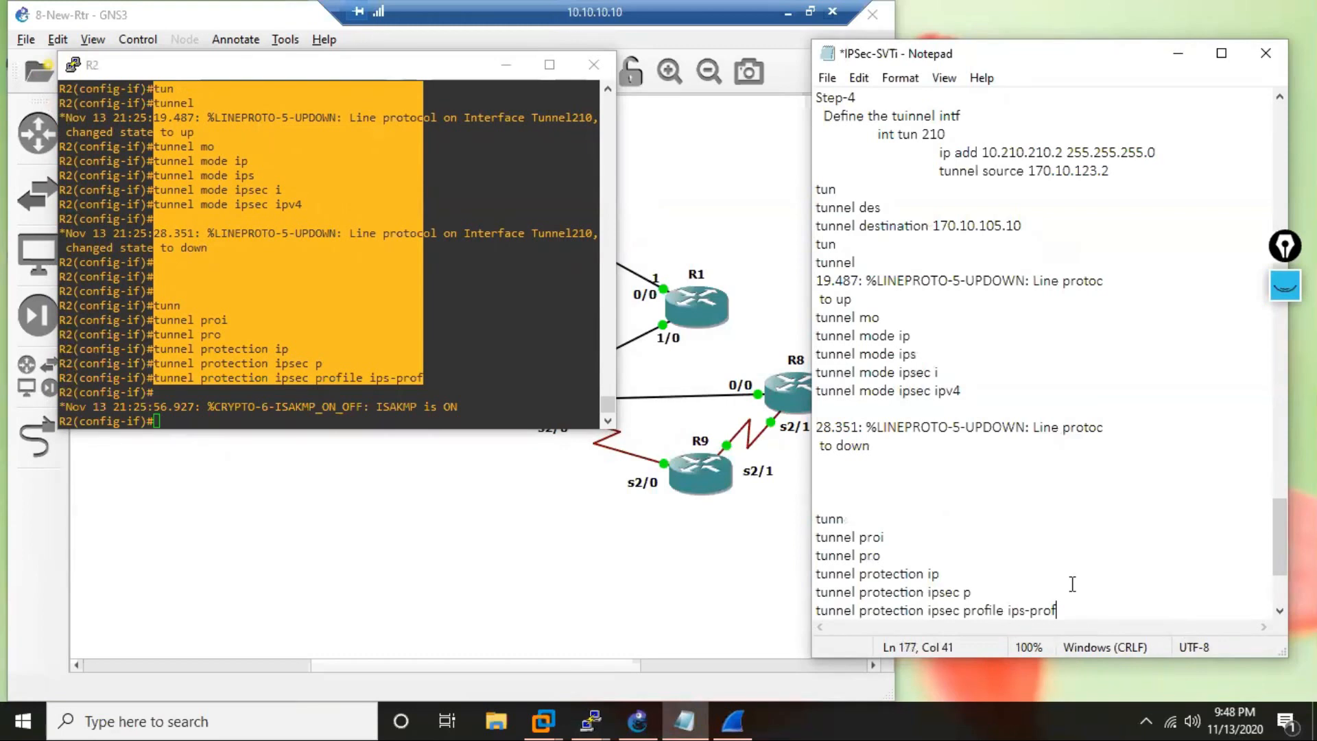
Delete the partial commands and log messages from the pasted text, keeping the full tunnel destination, mode and protection commands.
mouse_move(1273, 530)
mouse_down()
mouse_move(1273, 553)
mouse_move(1273, 534)
mouse_up()
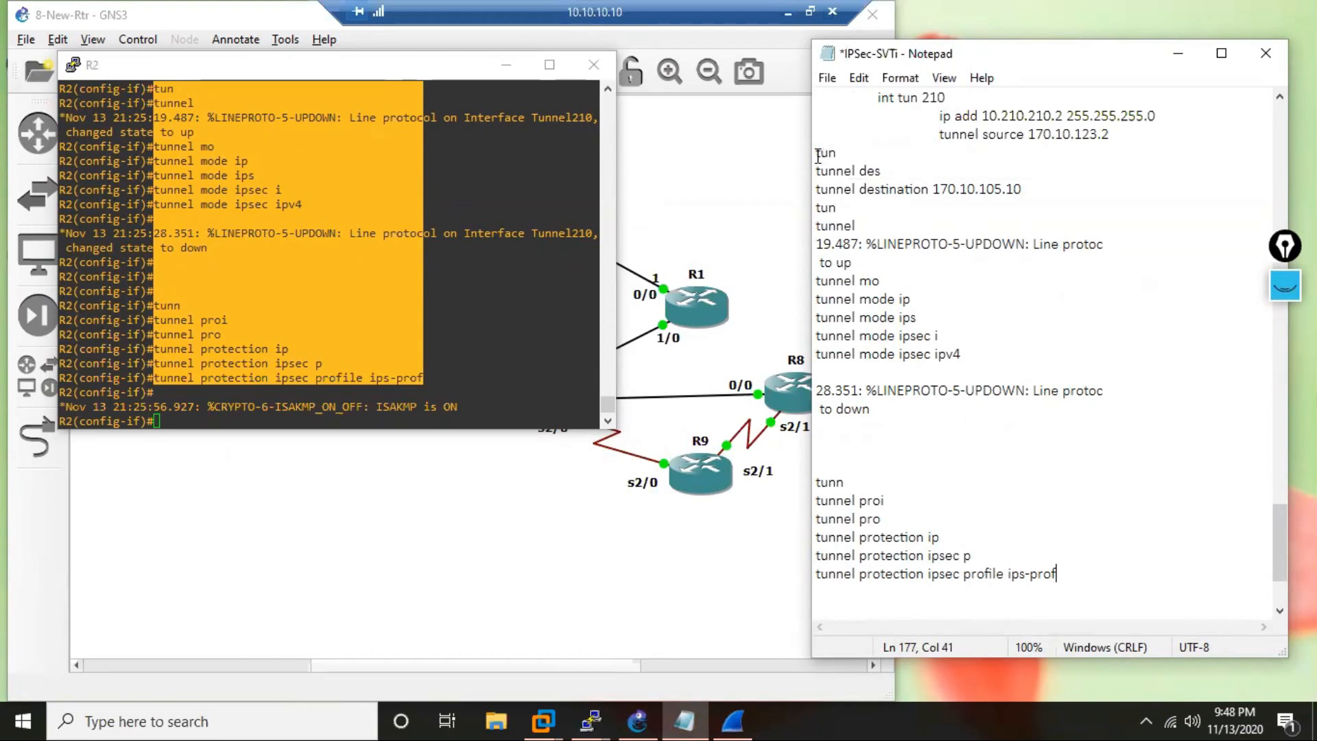
click(826, 159)
drag(826, 161, 958, 309)
key(Delete)
key(Delete)
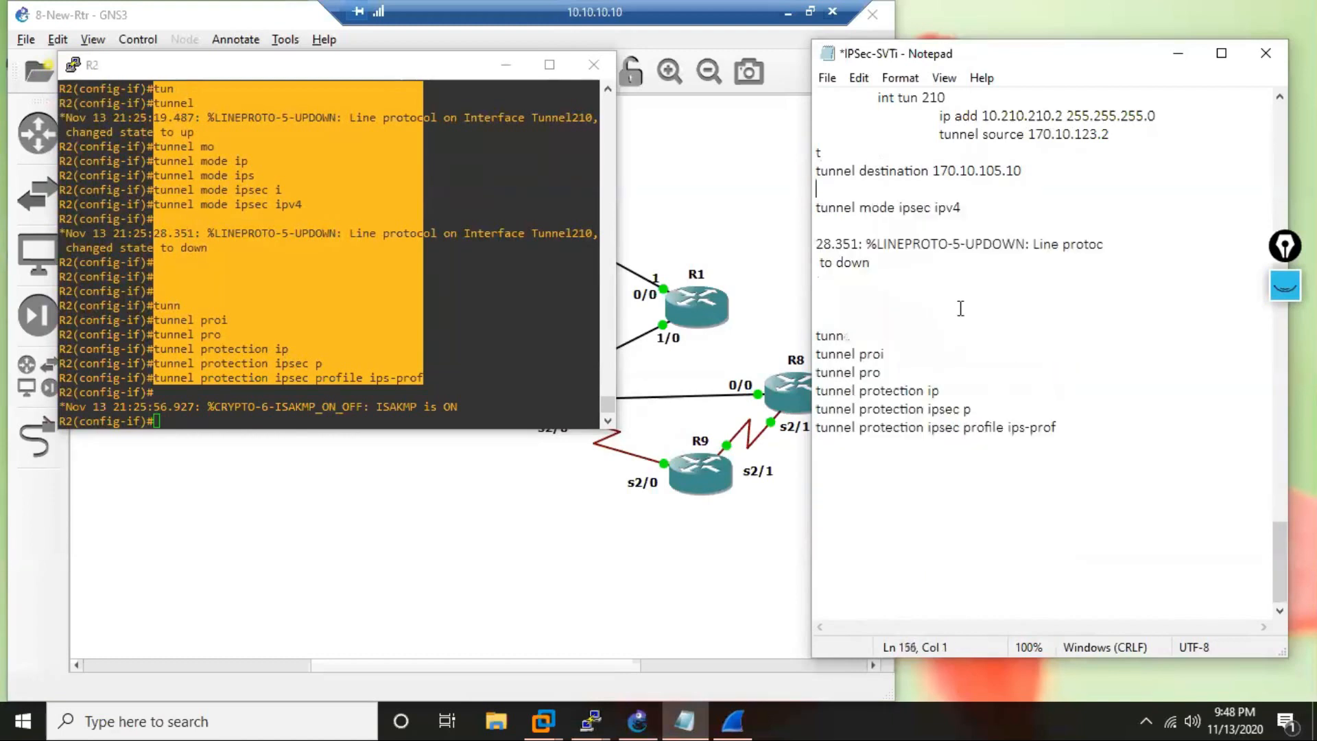
drag(823, 244, 995, 400)
Remove the stray "t" line and indent the tunnel destination, mode and protection commands to align with the tunnel source line.
key(Delete)
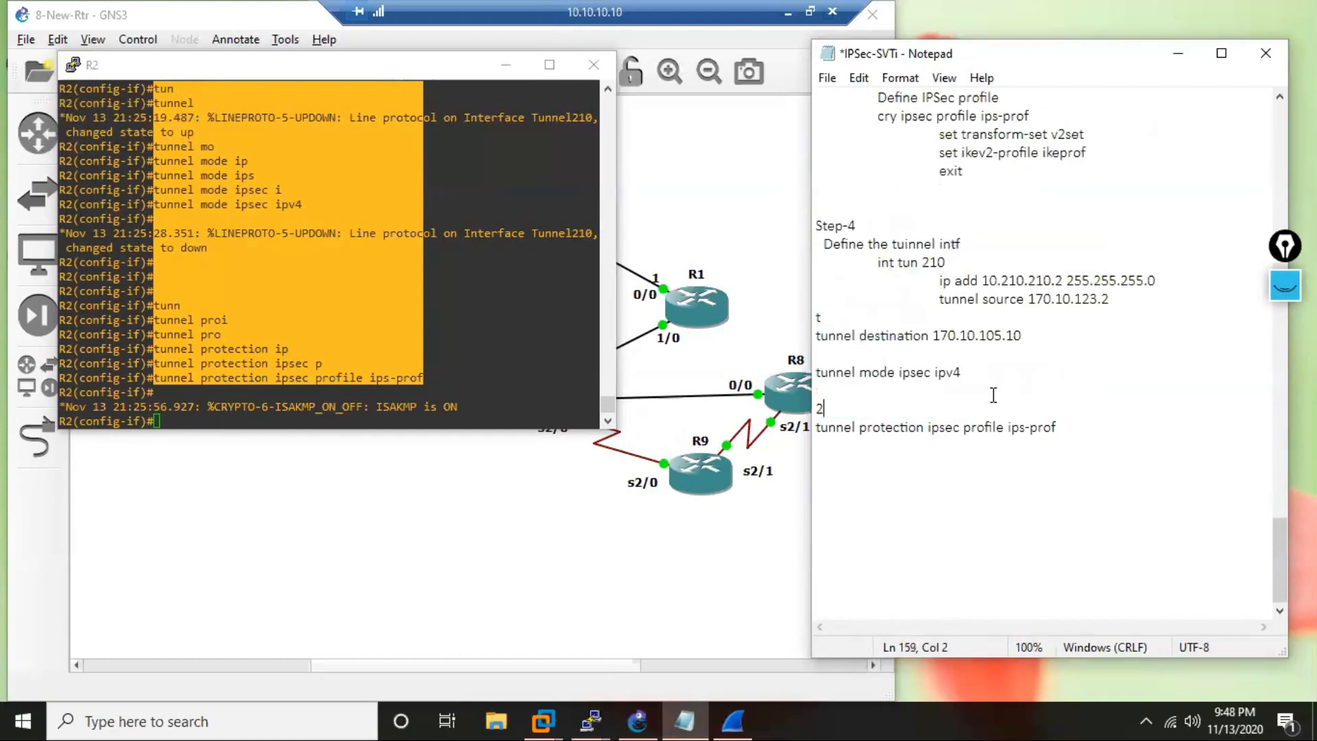
key(BackSpace)
click(841, 317)
key(BackSpace)
key(Delete)
key(Tab)
key(Tab)
click(818, 371)
key(Tab)
key(Tab)
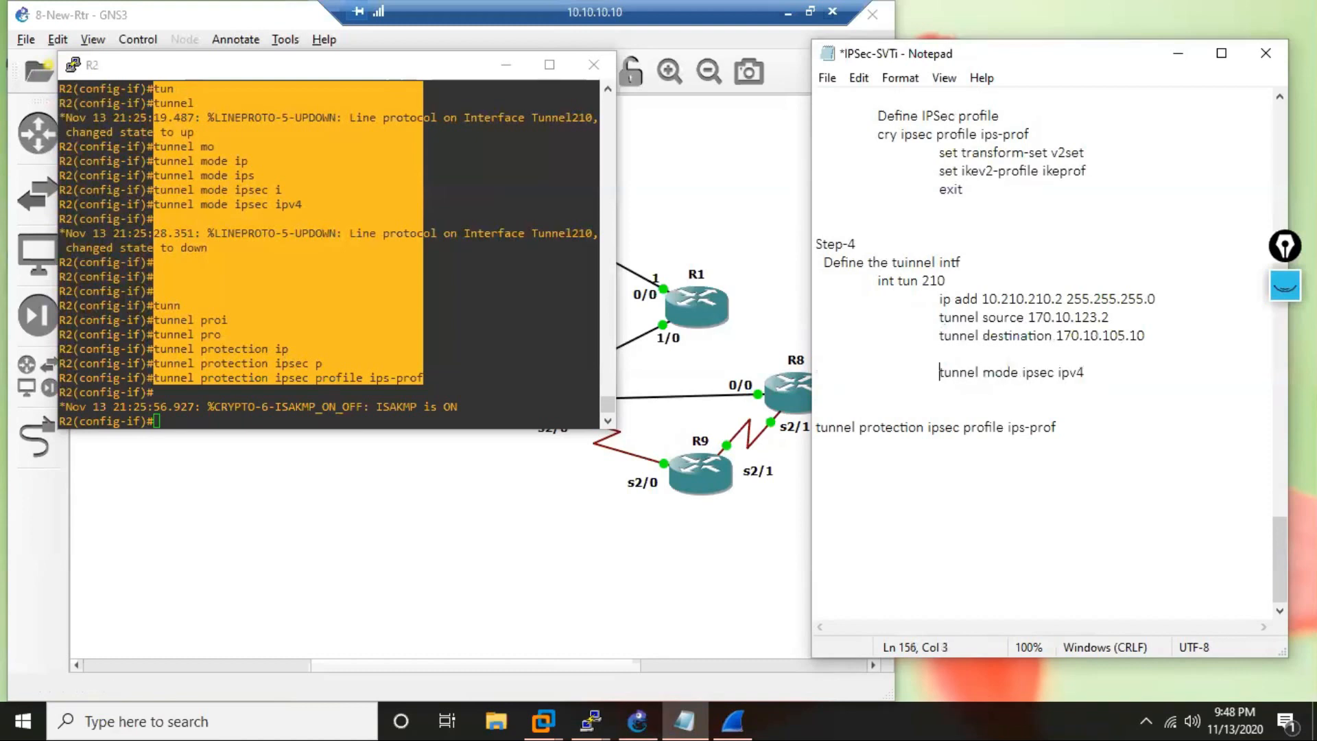
click(853, 428)
key(Home)
key(Tab)
key(Tab)
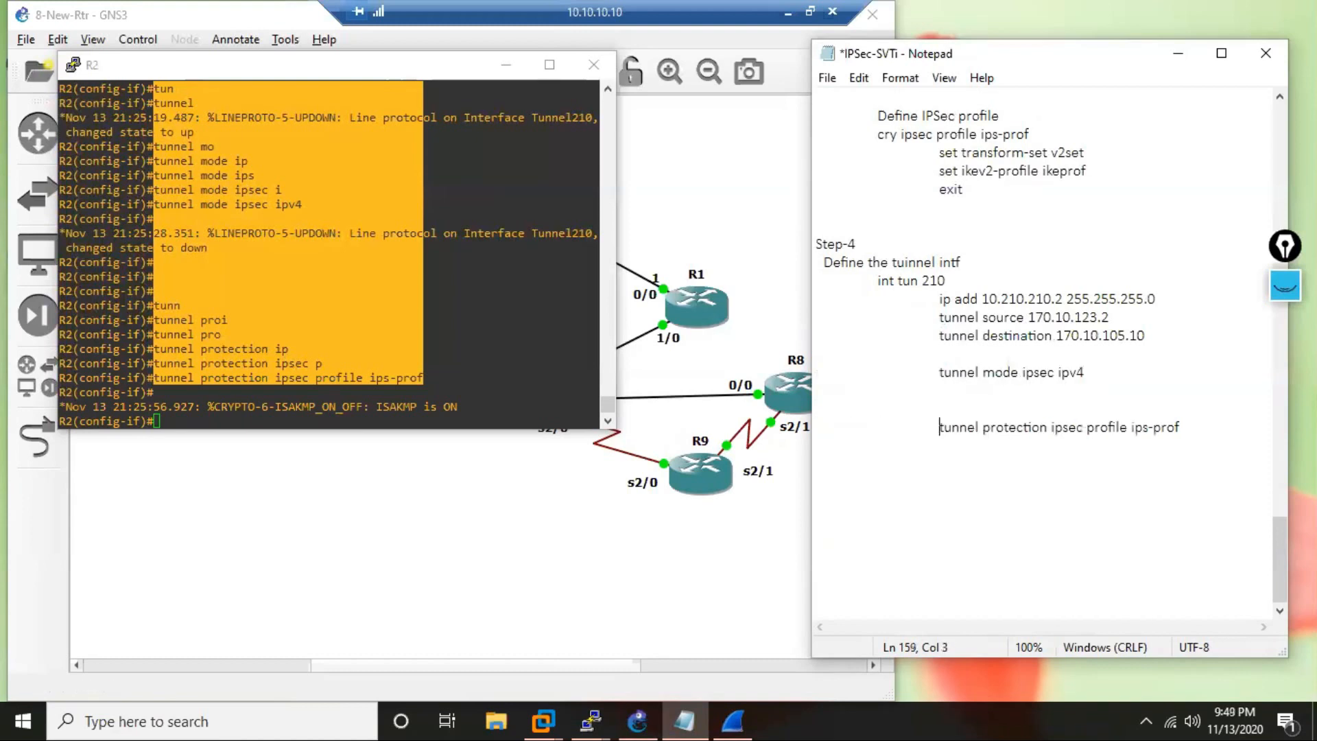
Remove the blank lines between the tunnel destination, tunnel mode and tunnel protection commands in the notes.
click(881, 401)
key(BackSpace)
key(Up)
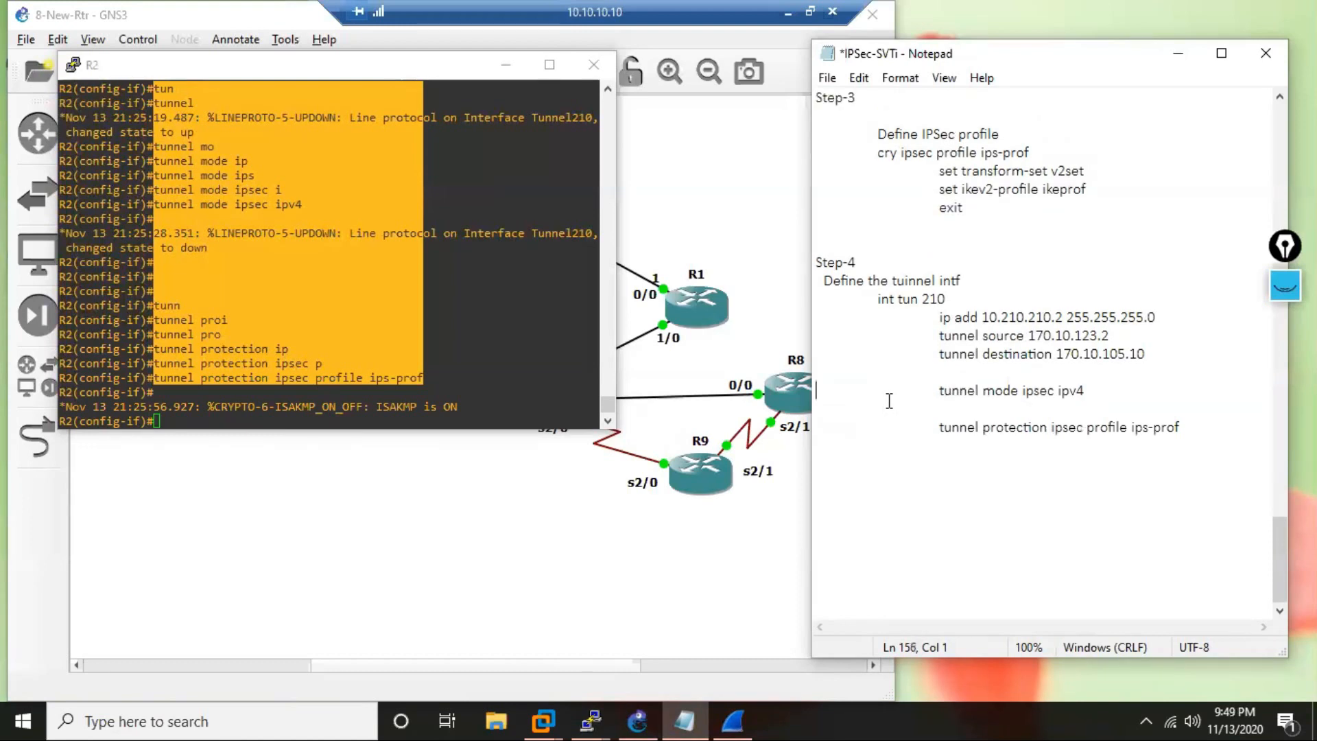
key(Delete)
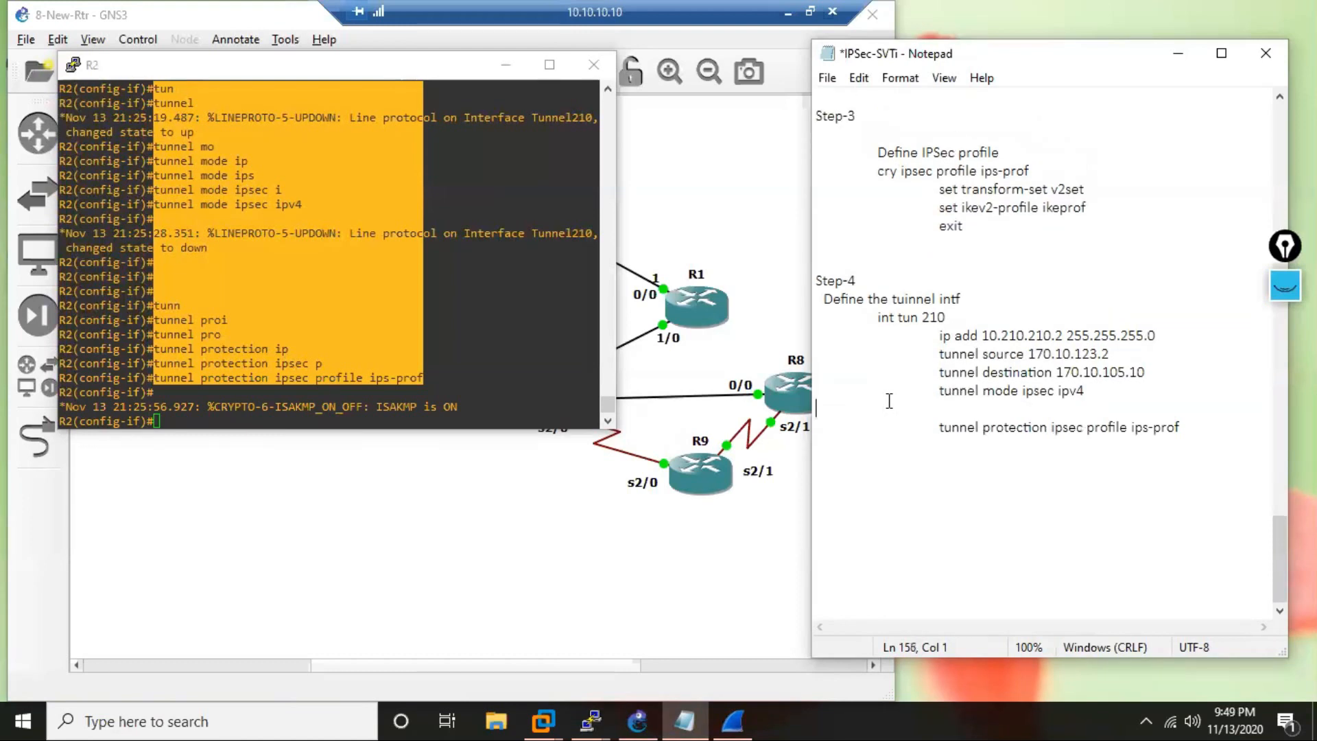
key(Delete)
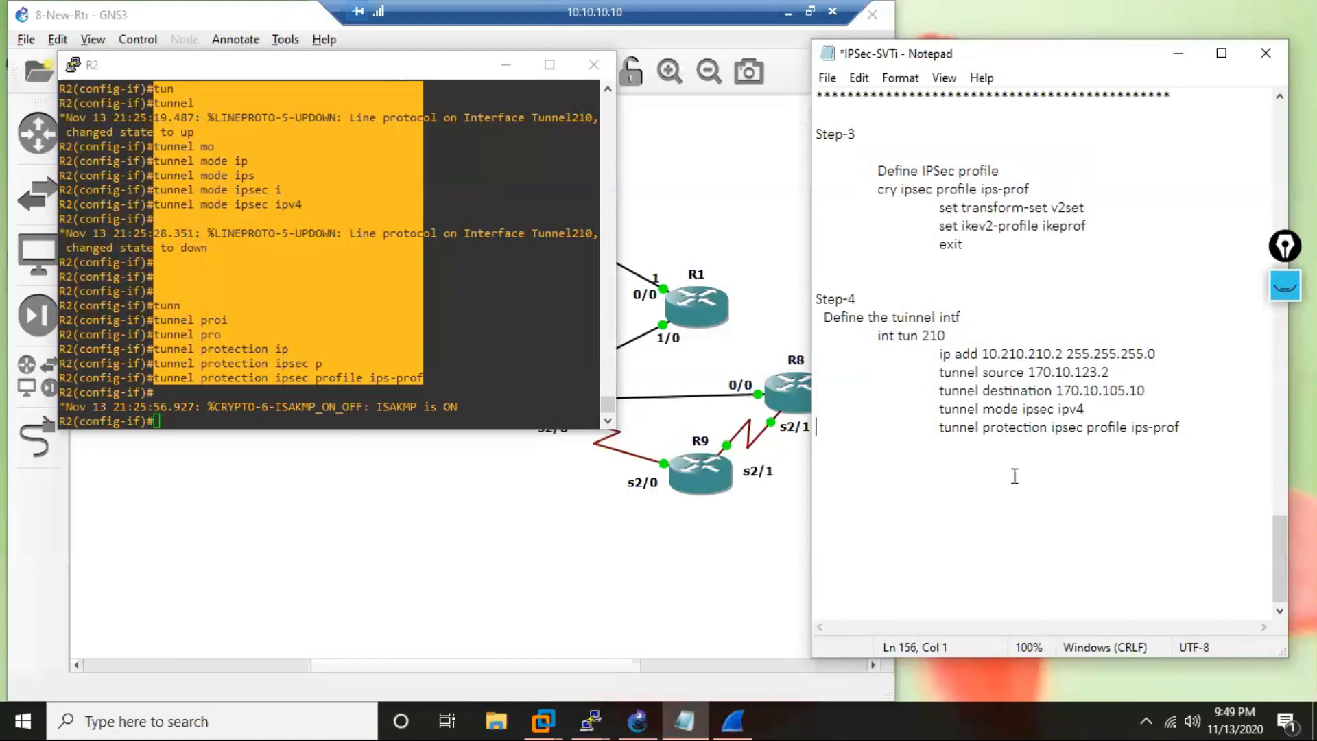
Close the tunnel interface commands in the notes with "END" and start a new line.
click(1224, 425)
key(Return)
text(END)
key(Return)
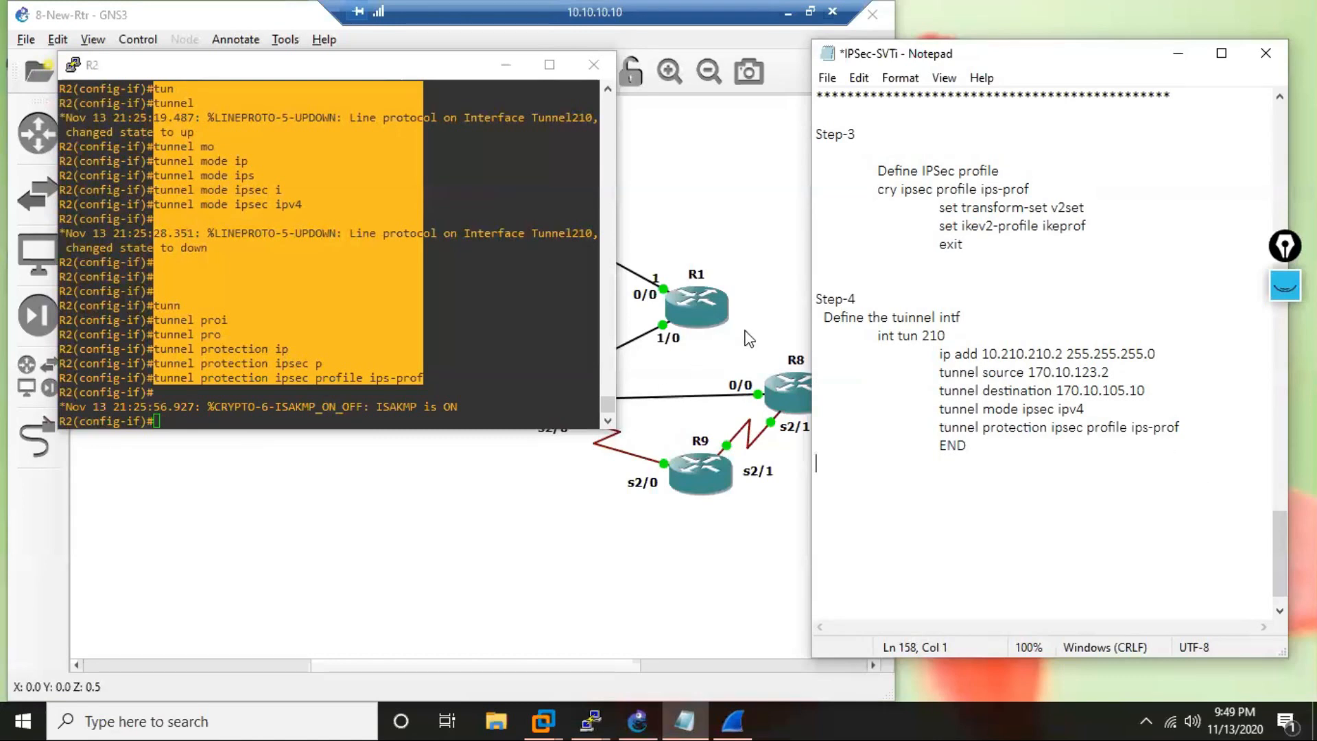
click(480, 329)
key(Return)
key(Return)
key(Return)
key(Return)
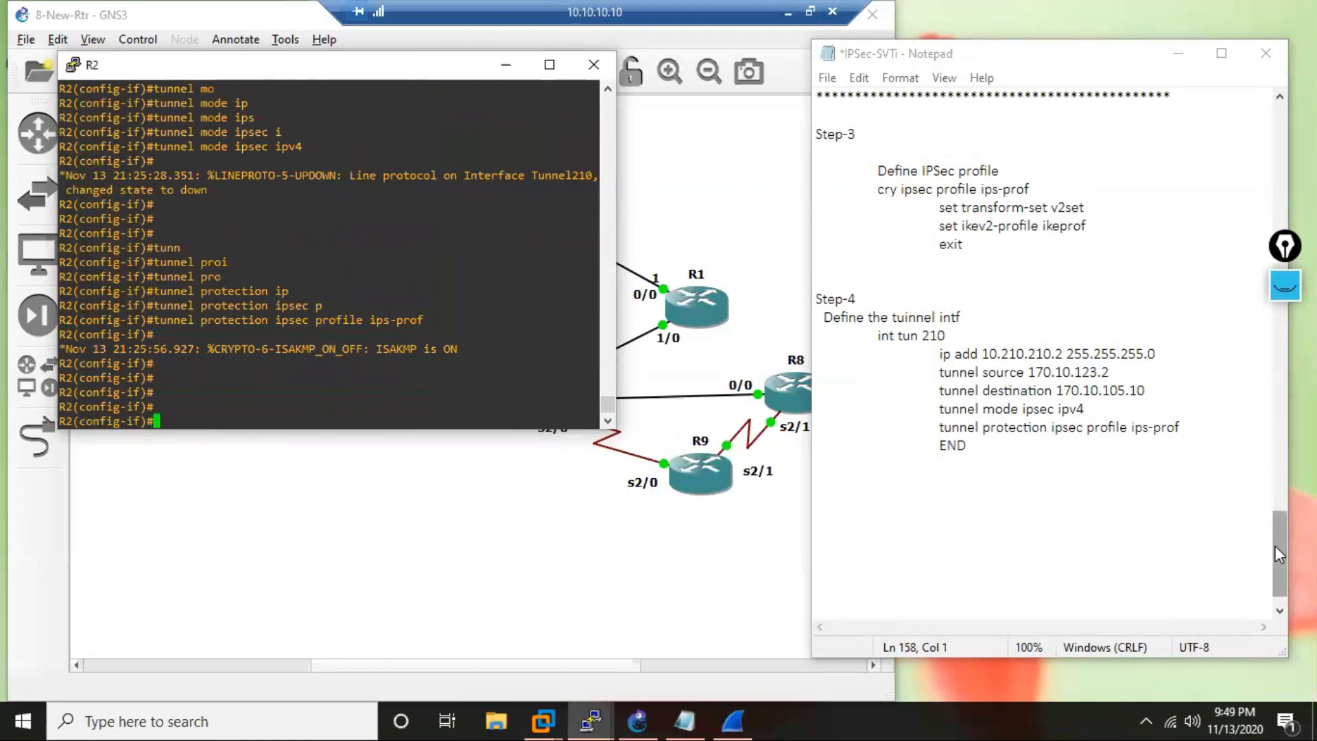
Add a separator line of asterisks below "END" in the notes.
drag(1277, 546, 1278, 534)
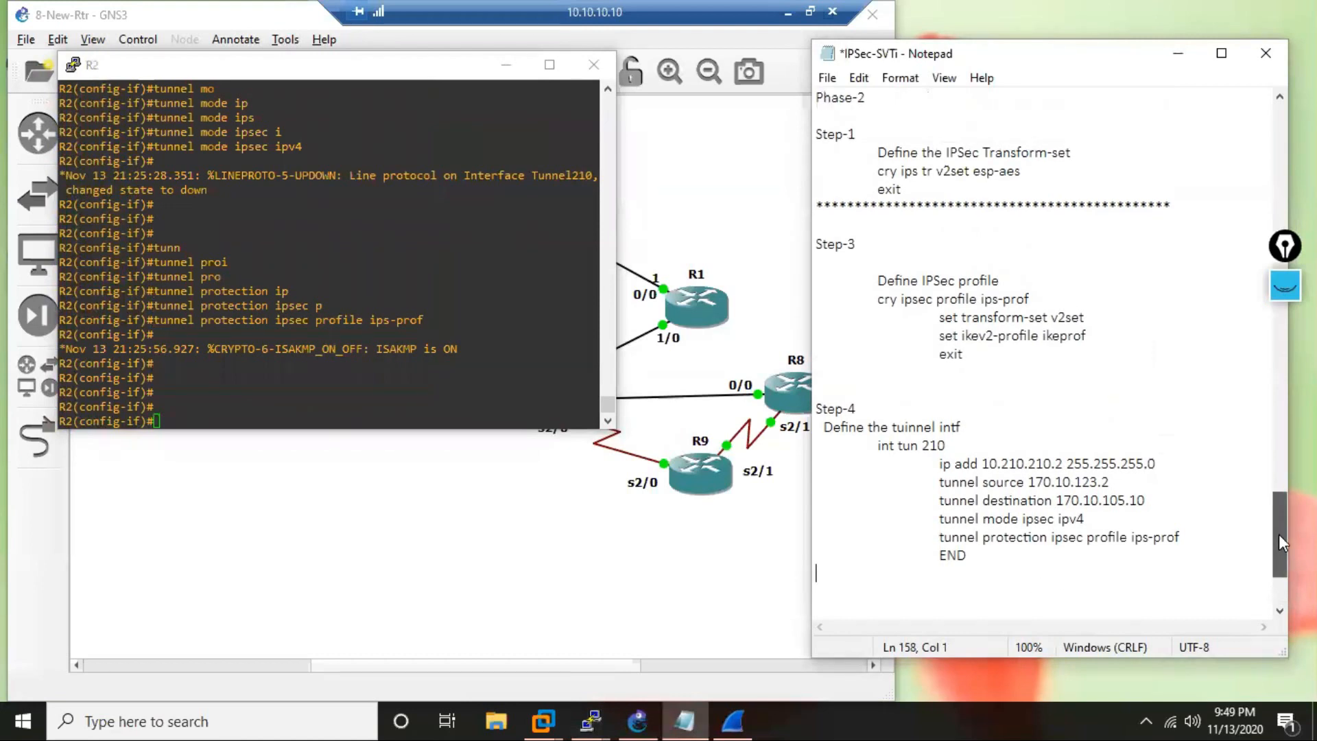
text(***********************************************)
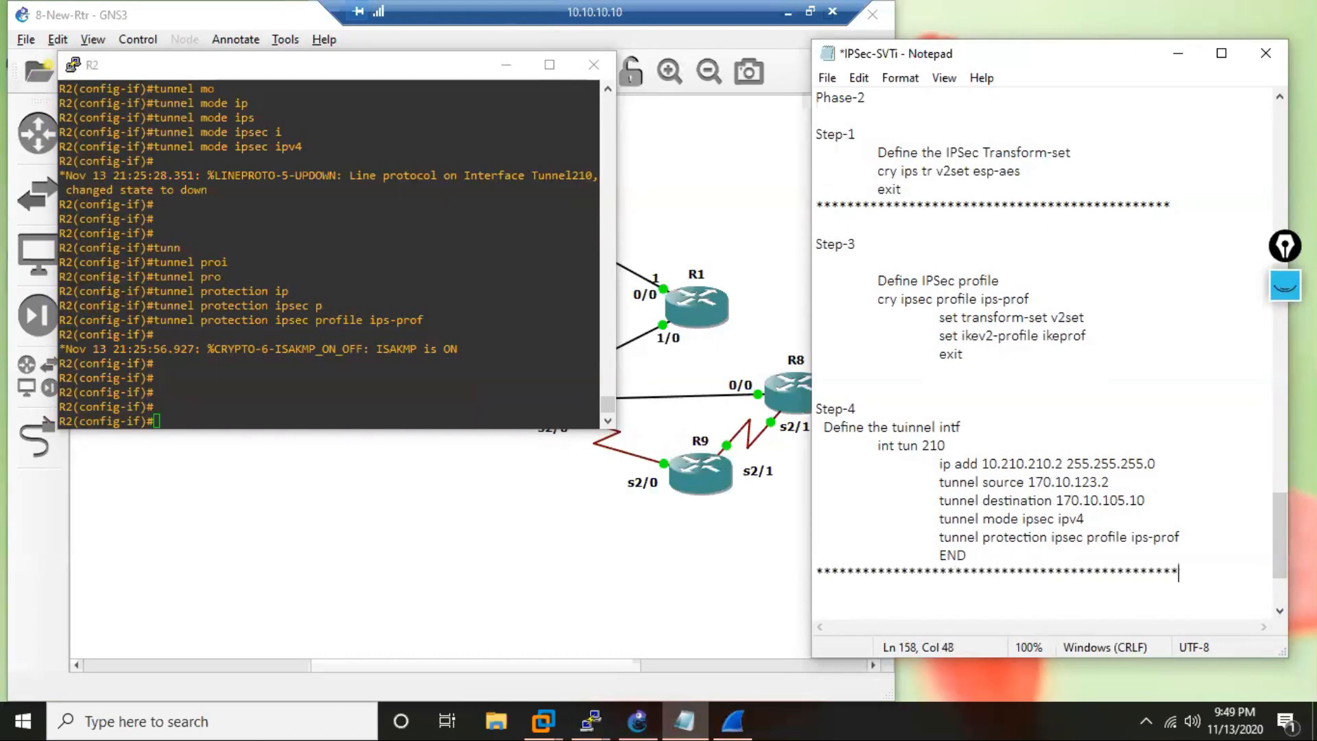
text(**)
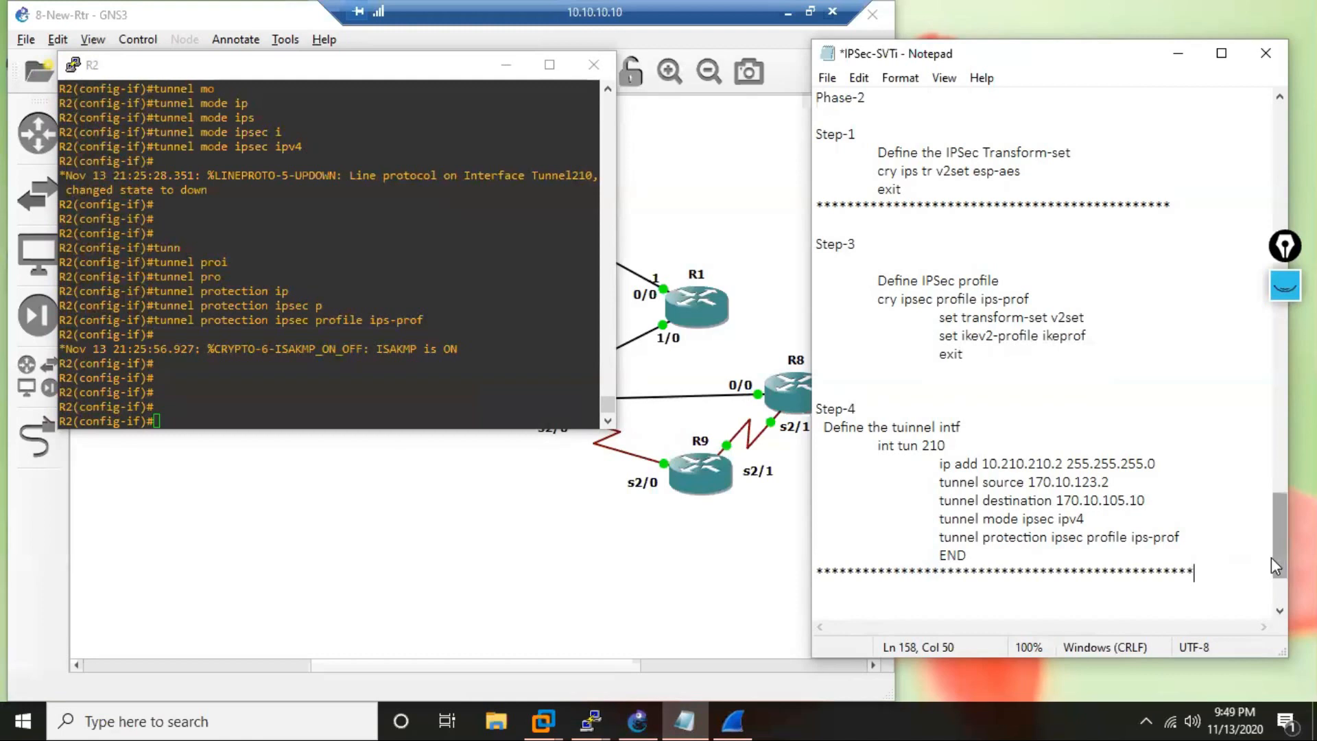
Duplicate the whole R2 section of Task 2, from its heading to the asterisk separator, below the existing section in the notes.
drag(1277, 547, 1279, 552)
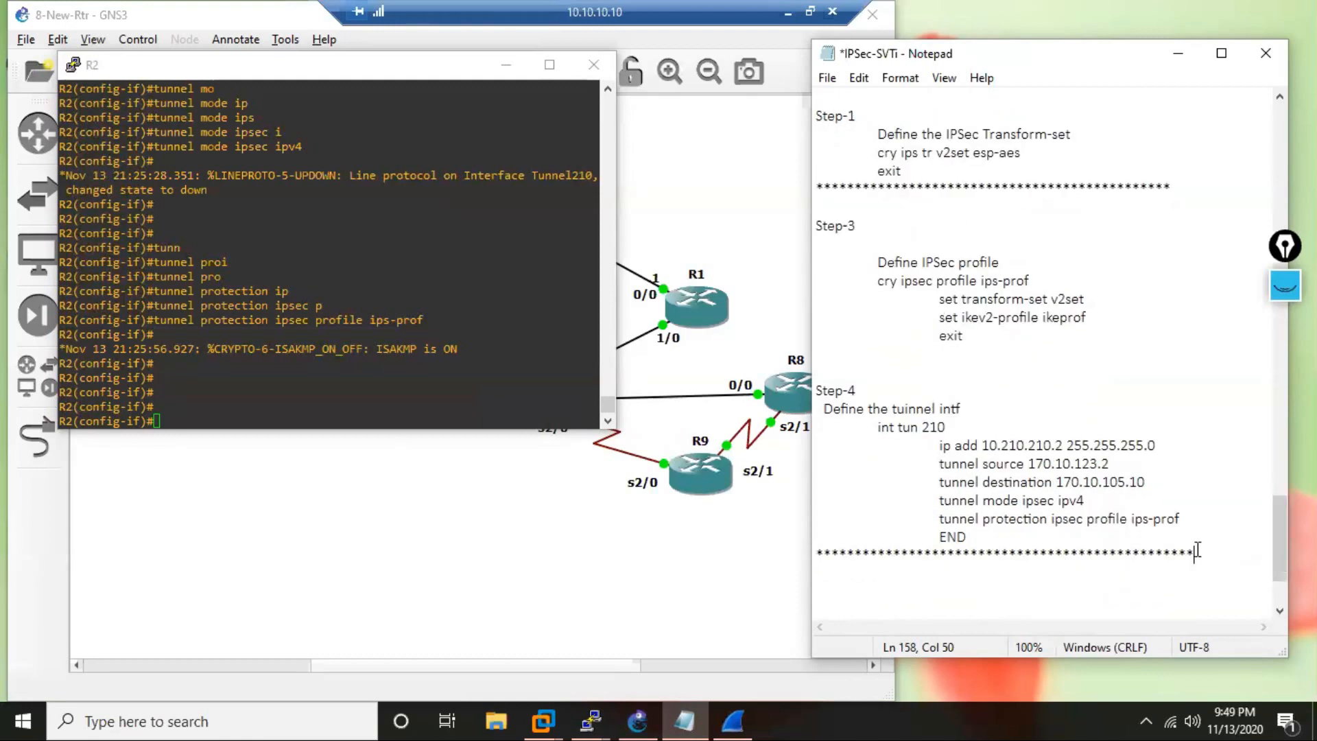
drag(1199, 552, 816, 310)
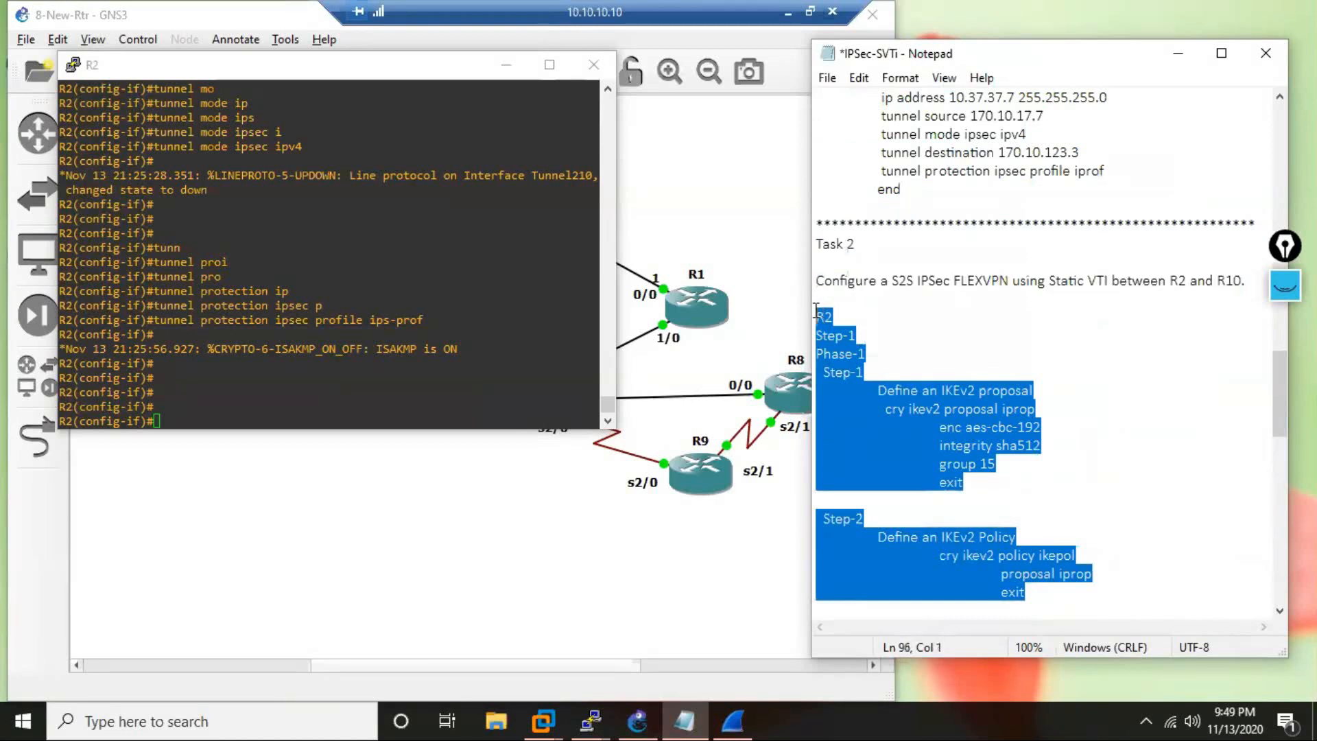
right_click(871, 452)
click(932, 223)
scroll(1176, 530, down, 14)
scroll(1166, 514, down, 5)
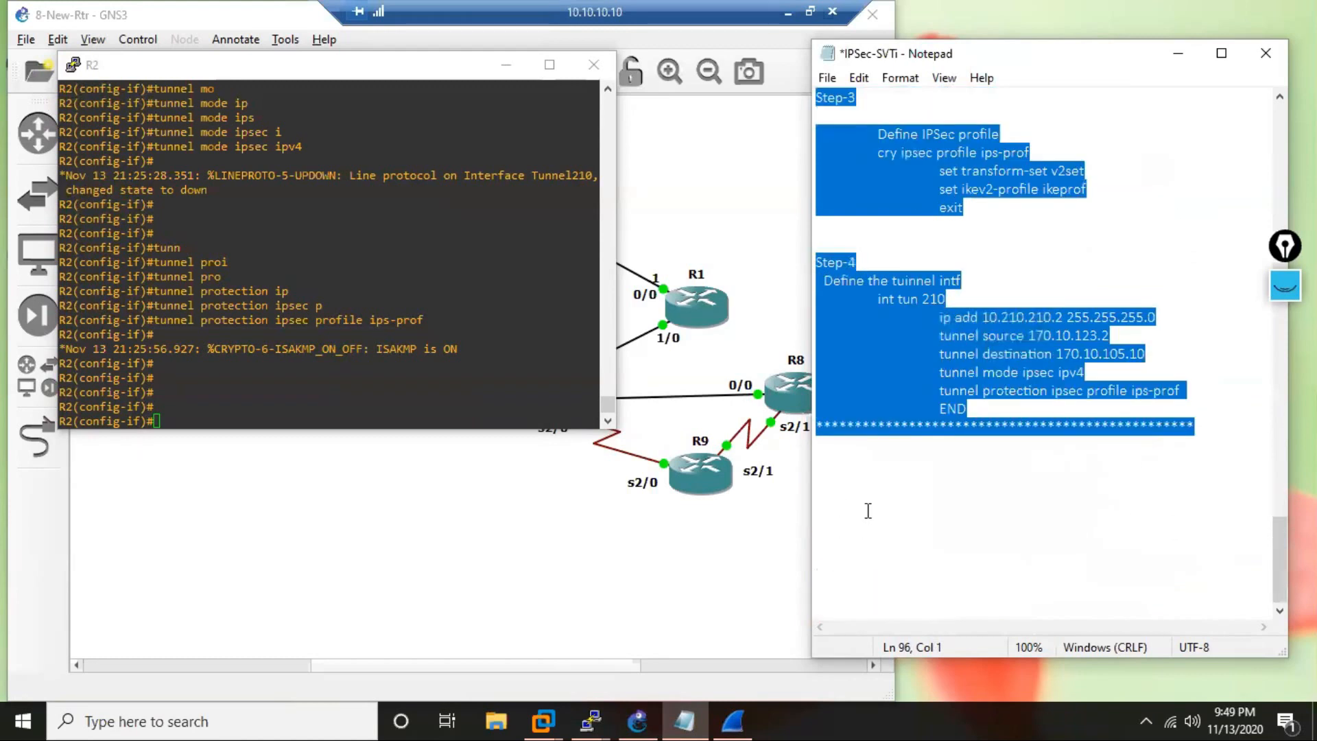
click(890, 480)
key(ctrl+v)
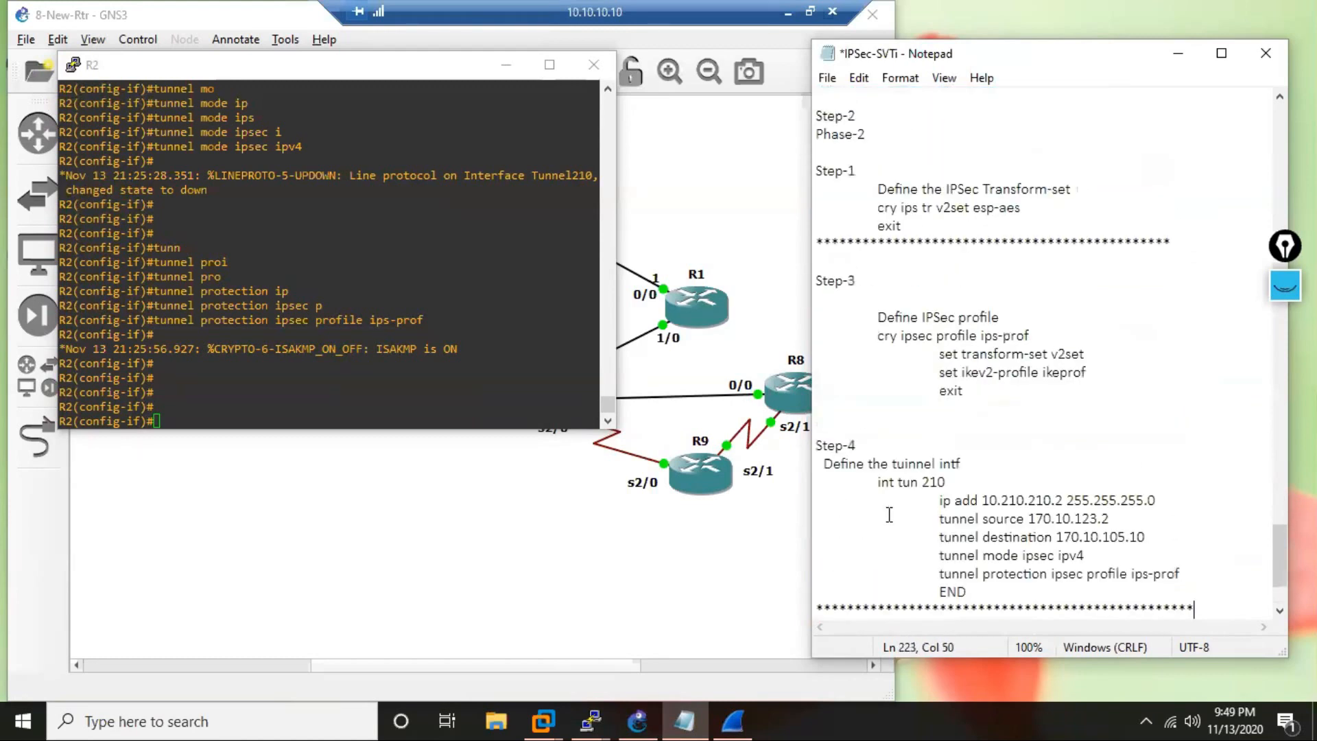
Rename the heading of the duplicated configuration section from R2 to R10.
scroll(1049, 353, up, 15)
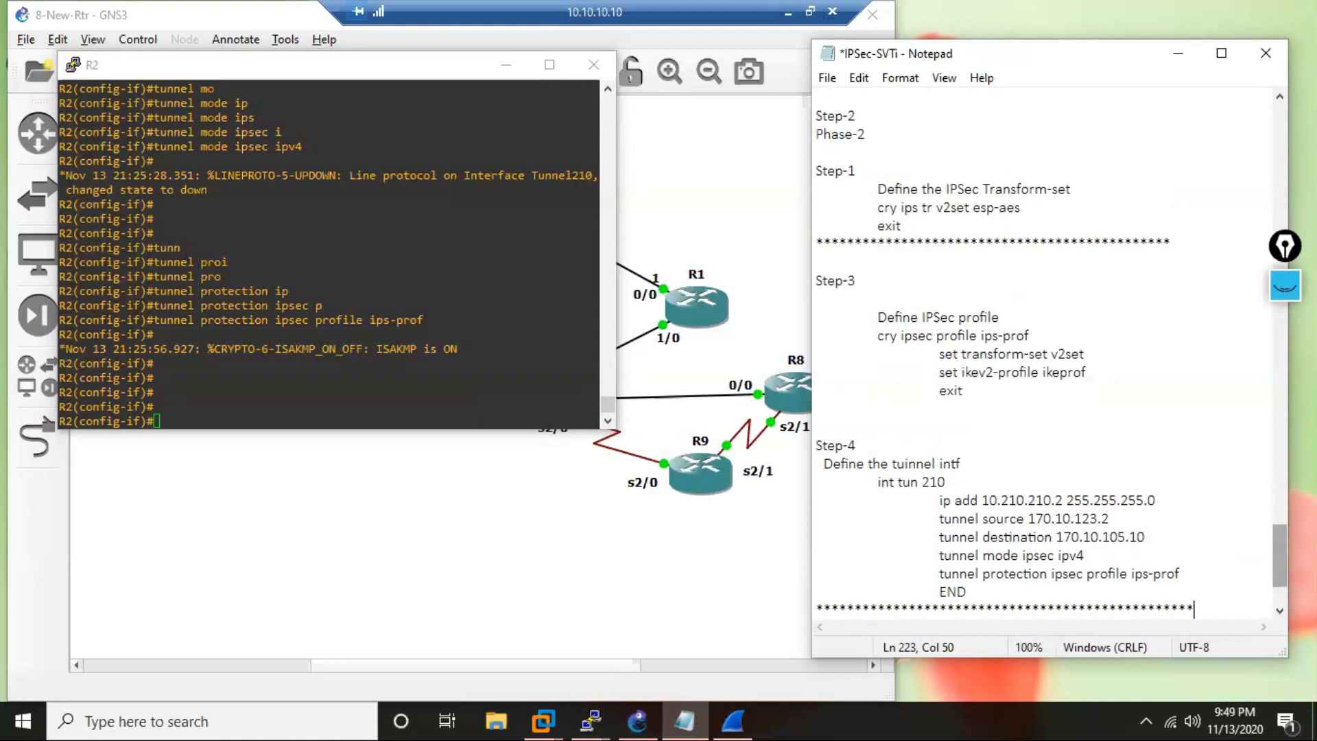
scroll(1050, 353, up, 1)
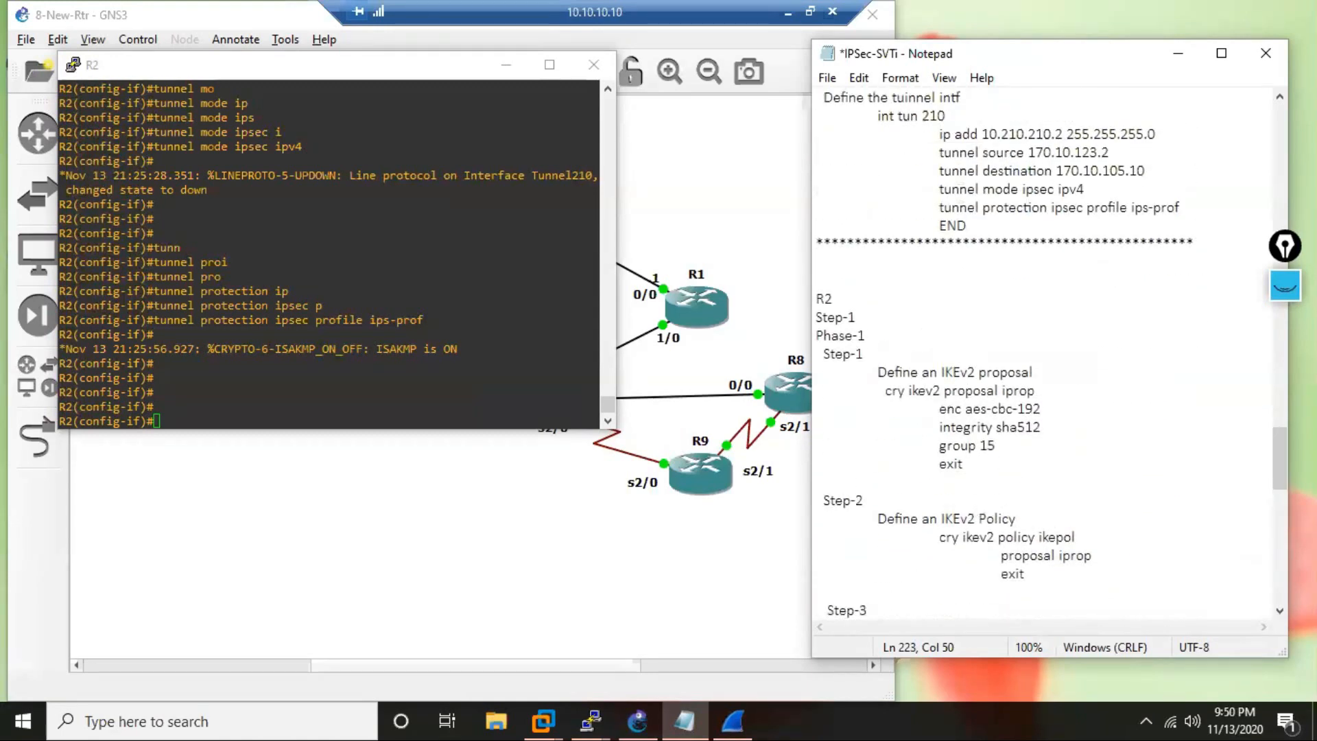
click(849, 305)
key(BackSpace)
text(10)
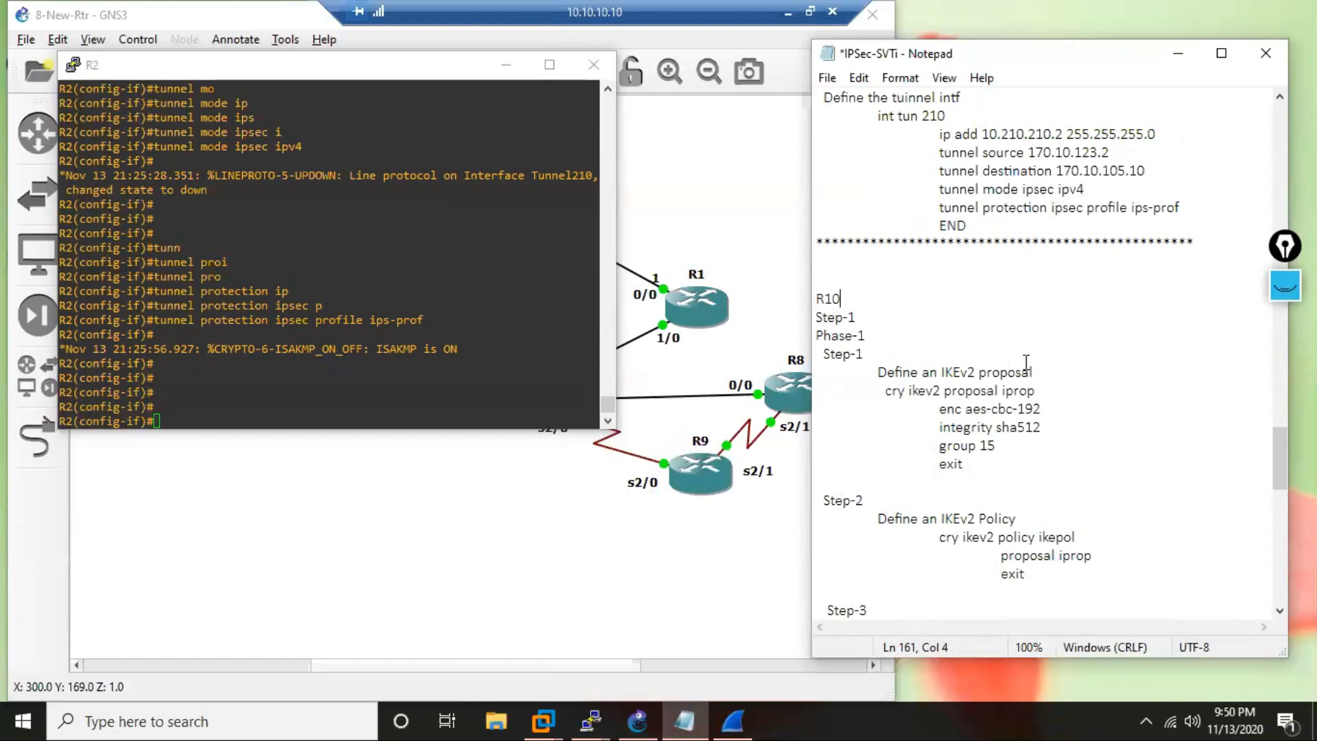
Change the peer address in the R10 section's IKEv2 keyring to 170.10.123.2 in the notes.
scroll(1006, 404, down, 4)
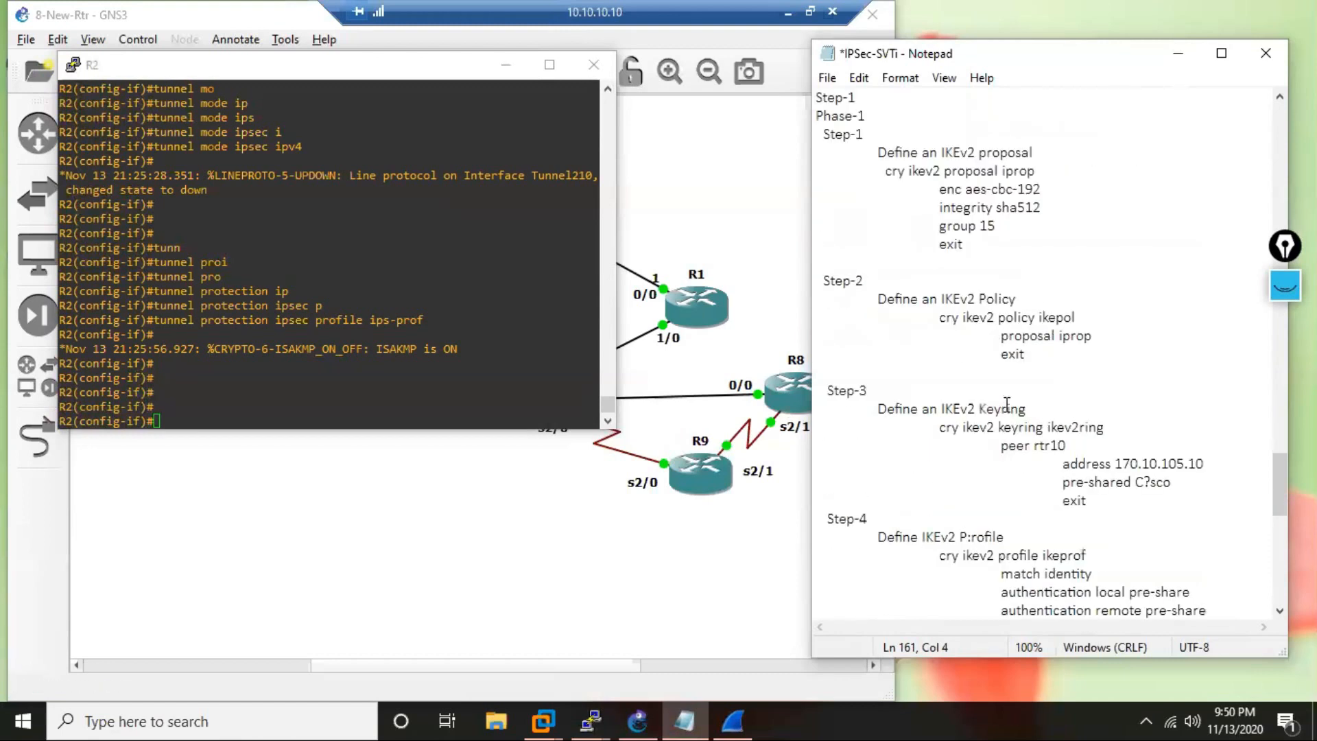
scroll(1006, 404, up, 3)
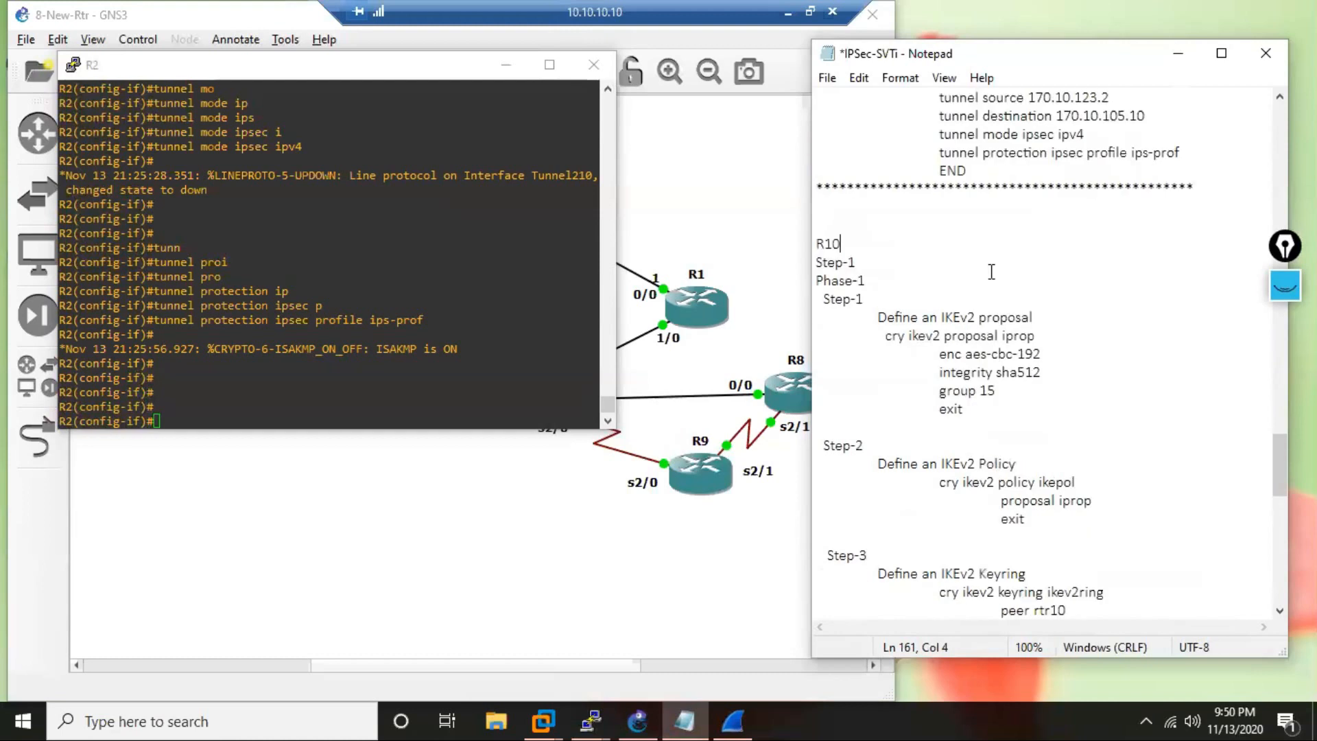
scroll(1085, 310, down, 1)
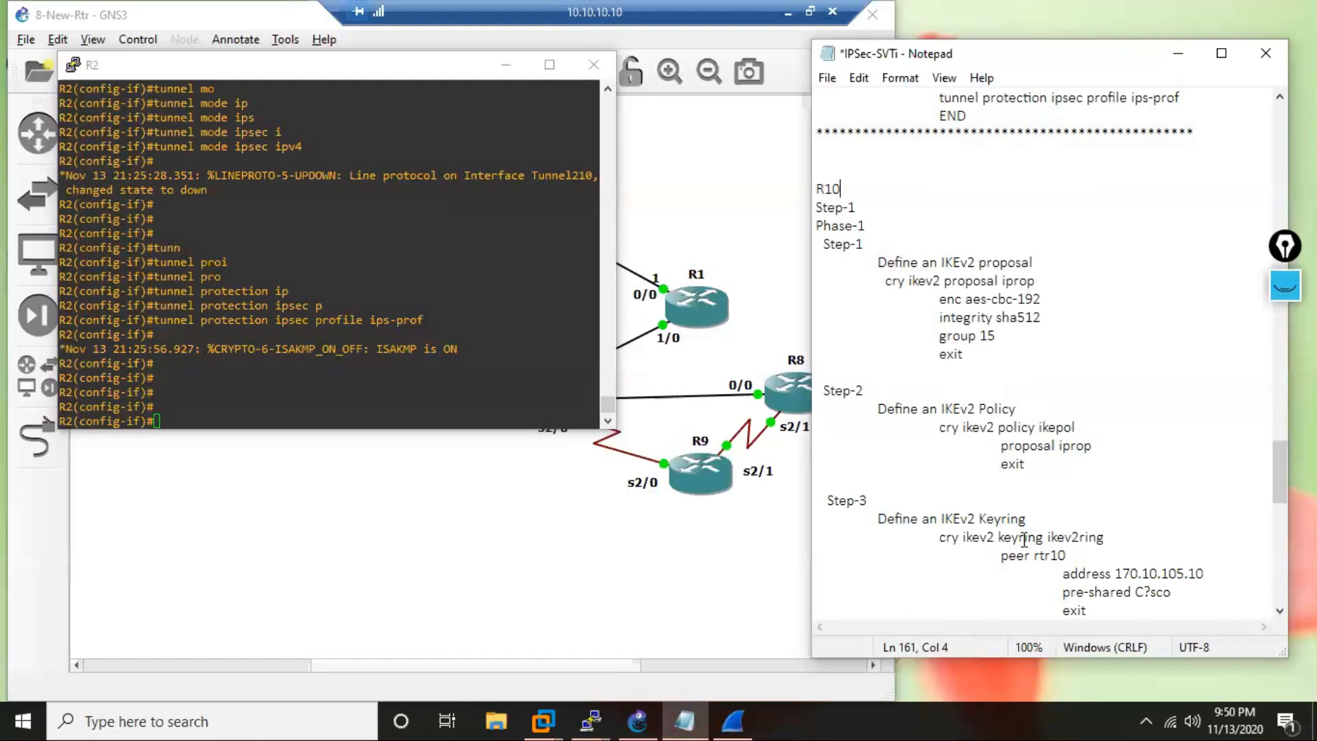
scroll(1023, 540, down, 2)
scroll(1070, 511, down, 1)
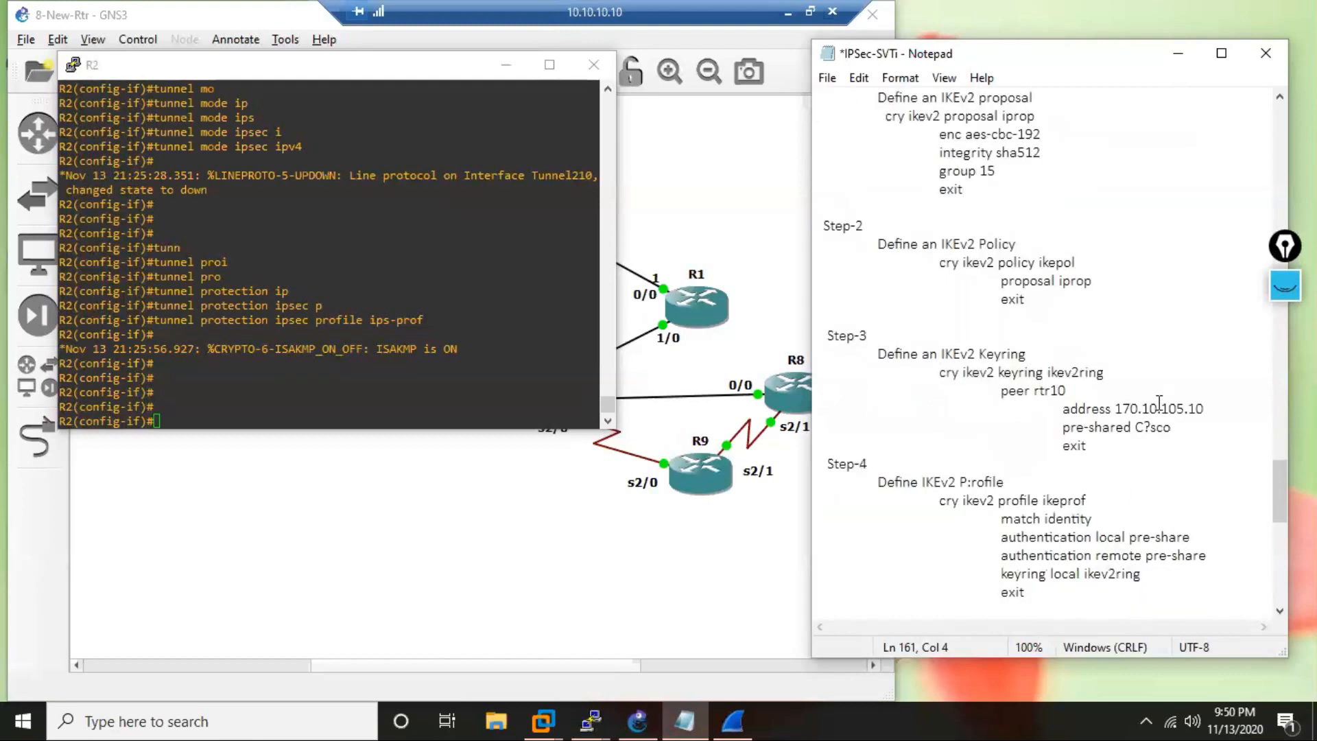
click(1205, 409)
scroll(1249, 446, down, 1)
key(BackSpace)
key(BackSpace)
key(BackSpace)
key(BackSpace)
key(BackSpace)
text(2)
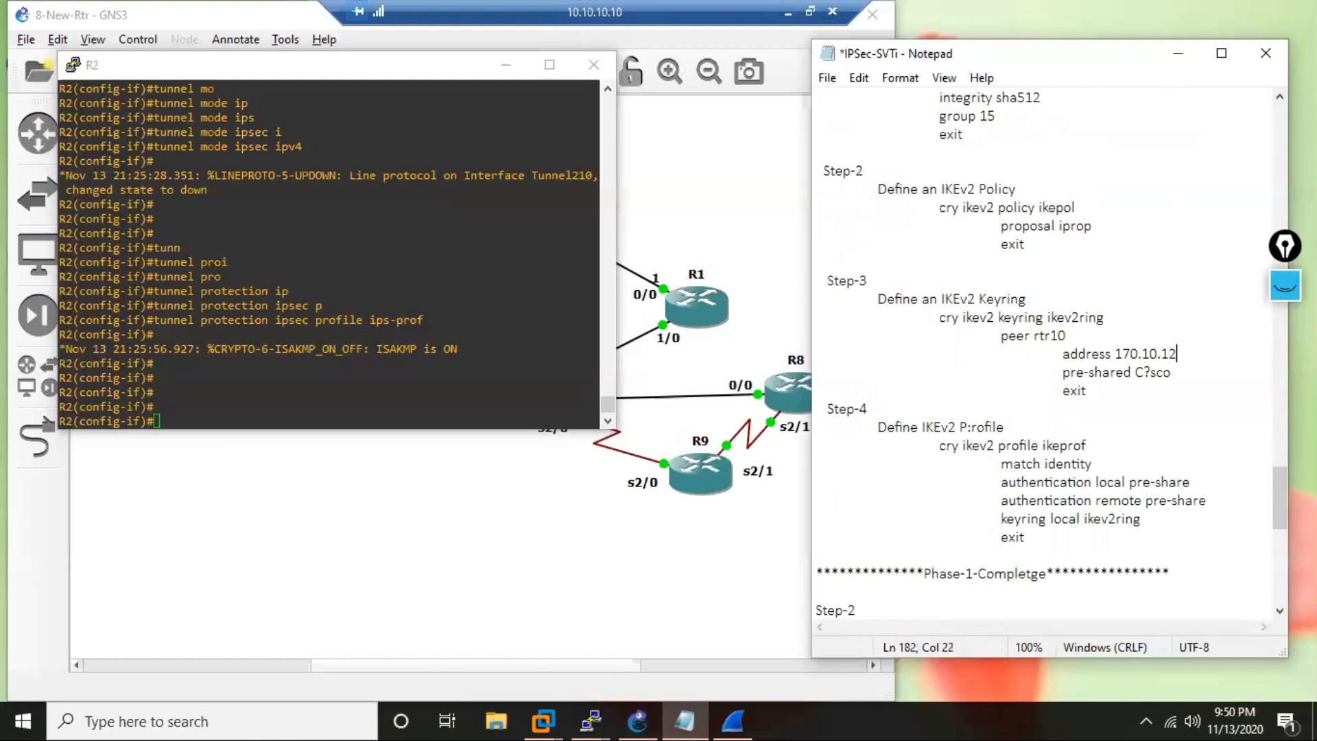
text(3.2)
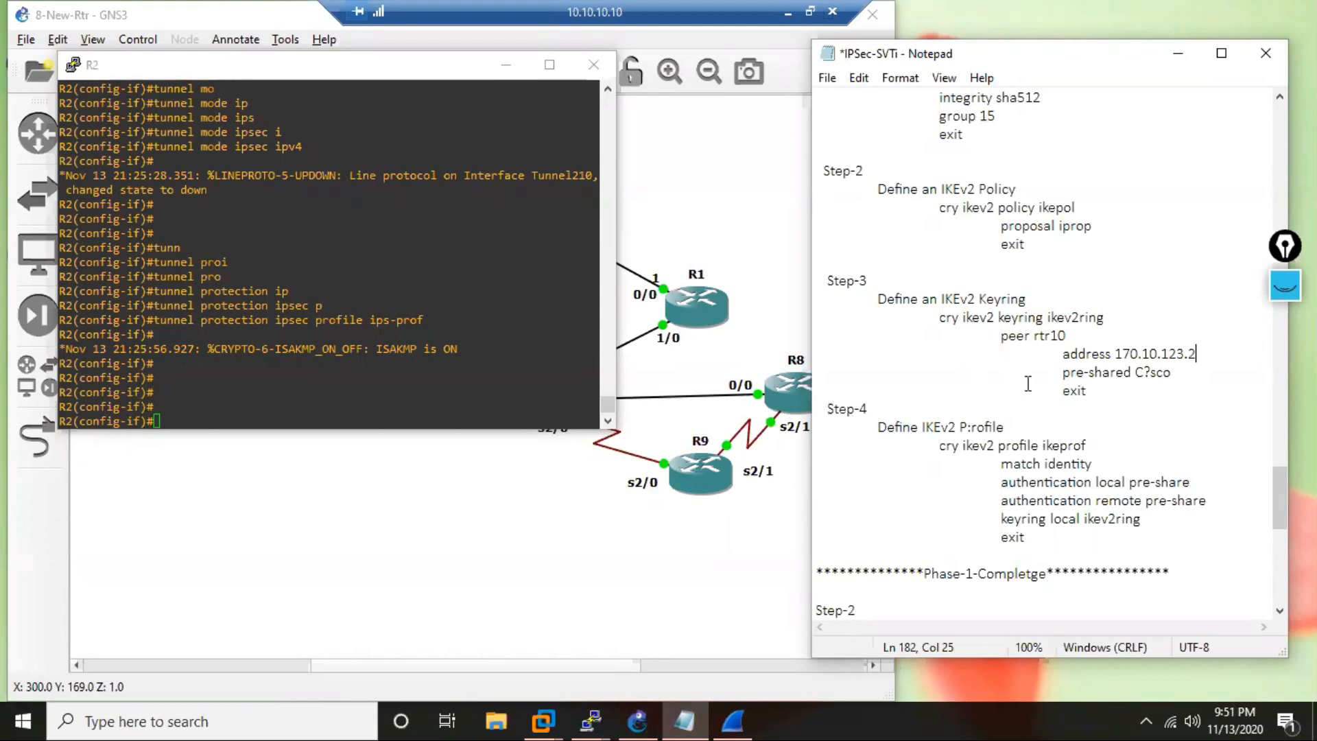
Rename the peer in the R10 section's IKEv2 keyring to rtr2.
click(1073, 341)
key(BackSpace)
key(BackSpace)
text(2)
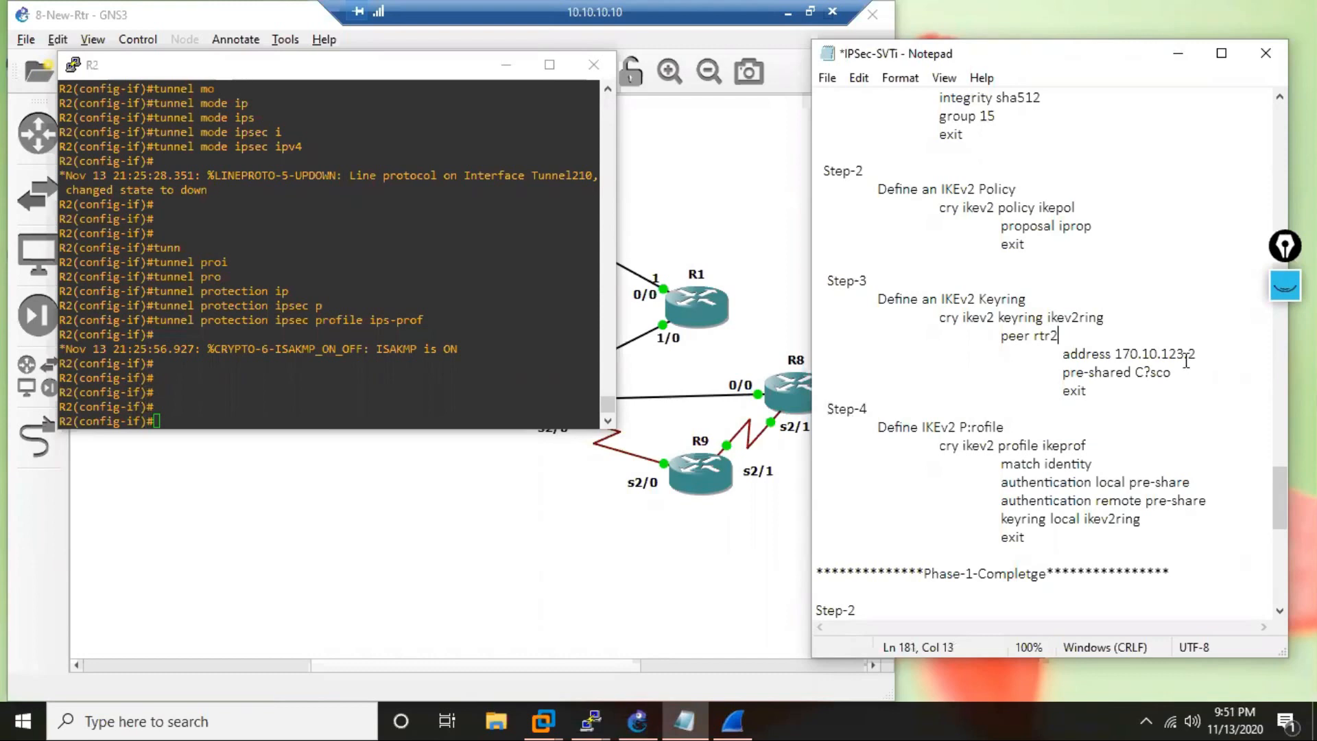
Replace the incomplete "match identity" line in the R10 section's IKEv2 profile with the full remote address command copied from R2's console.
scroll(1182, 417, down, 1)
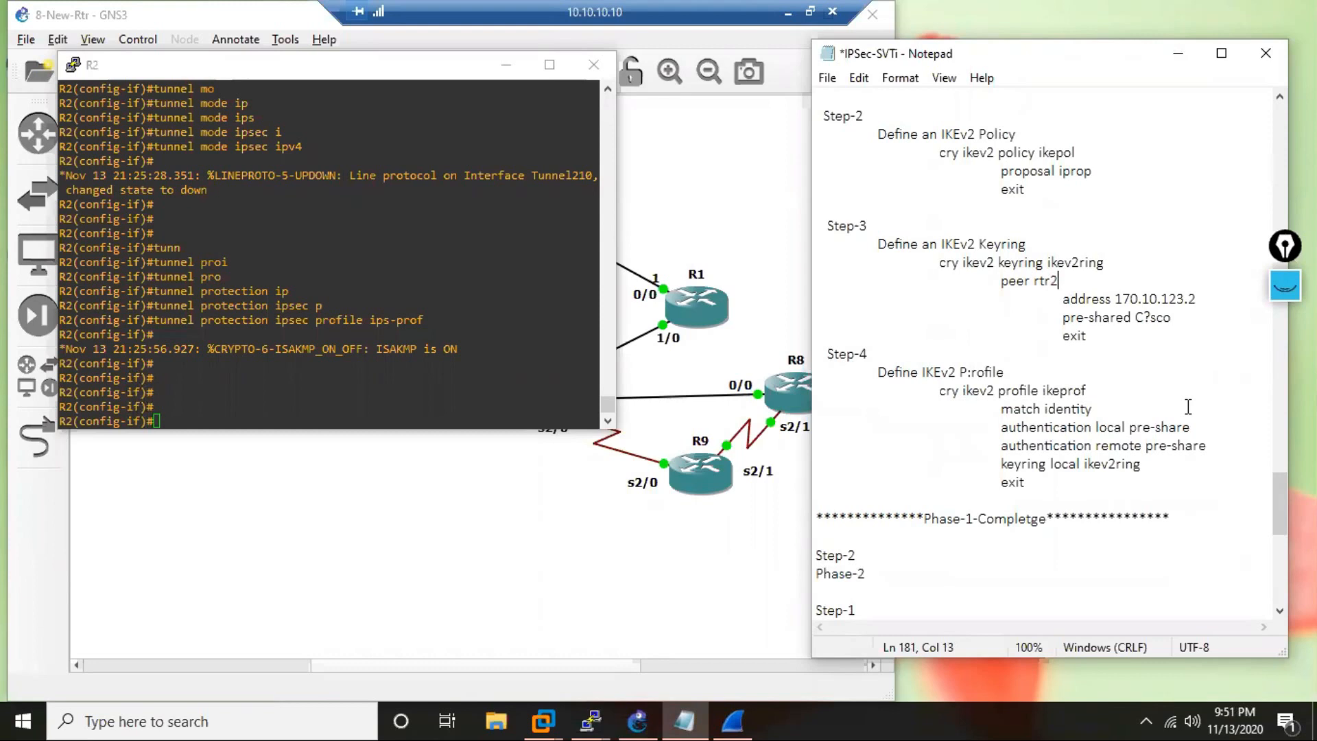
scroll(1188, 407, down, 2)
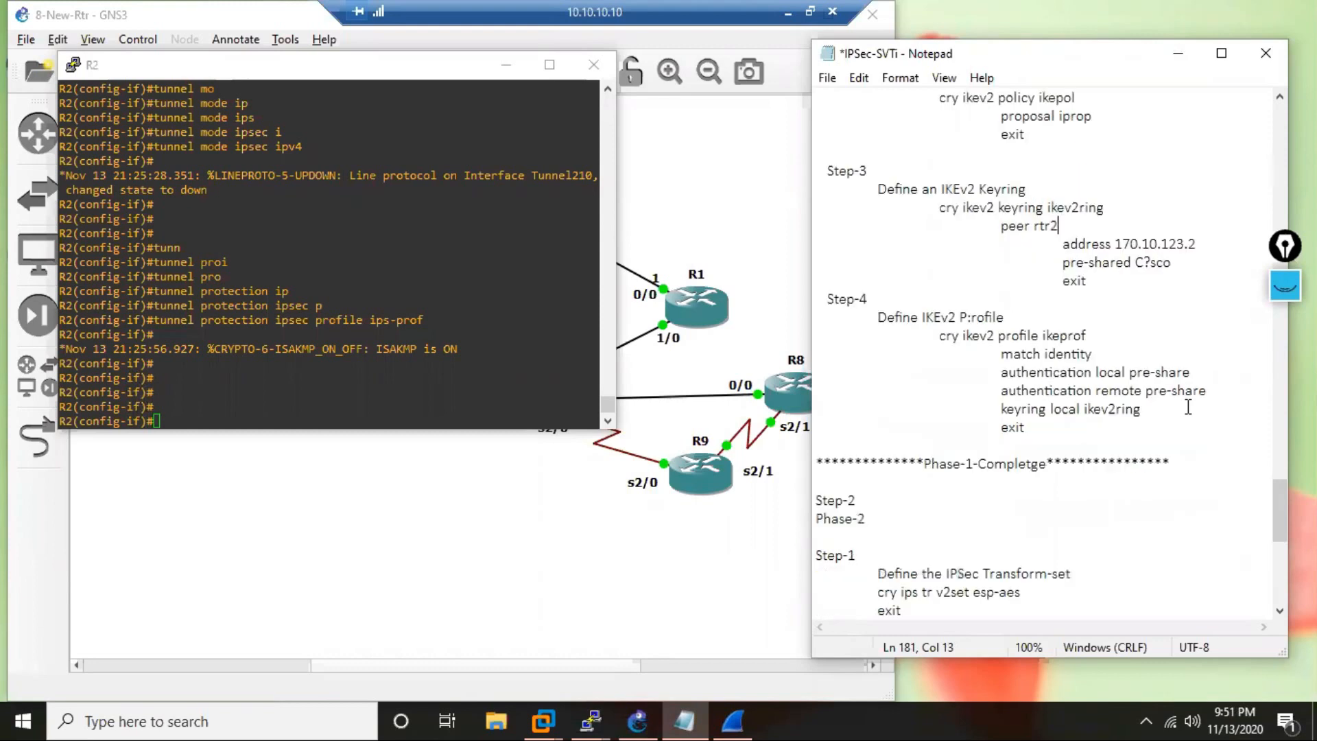
scroll(1188, 406, down, 2)
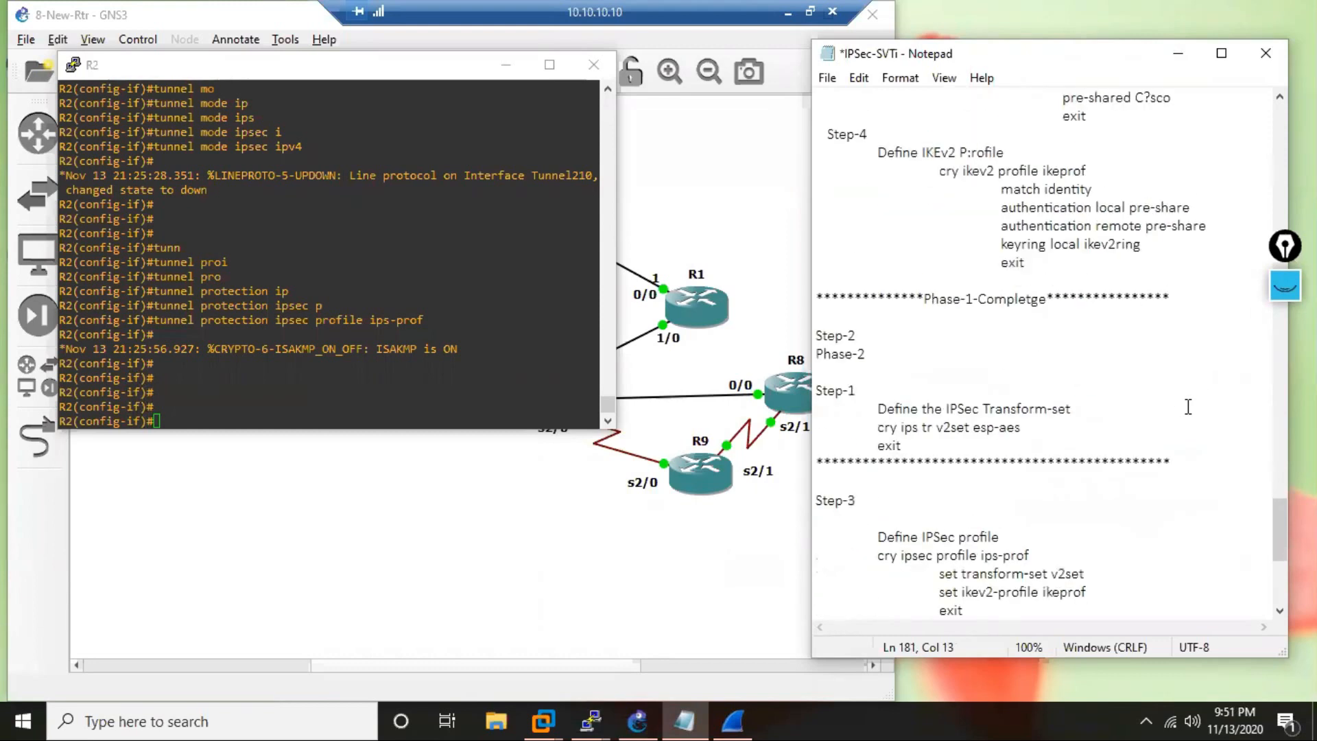
scroll(1187, 406, down, 1)
scroll(1188, 406, up, 1)
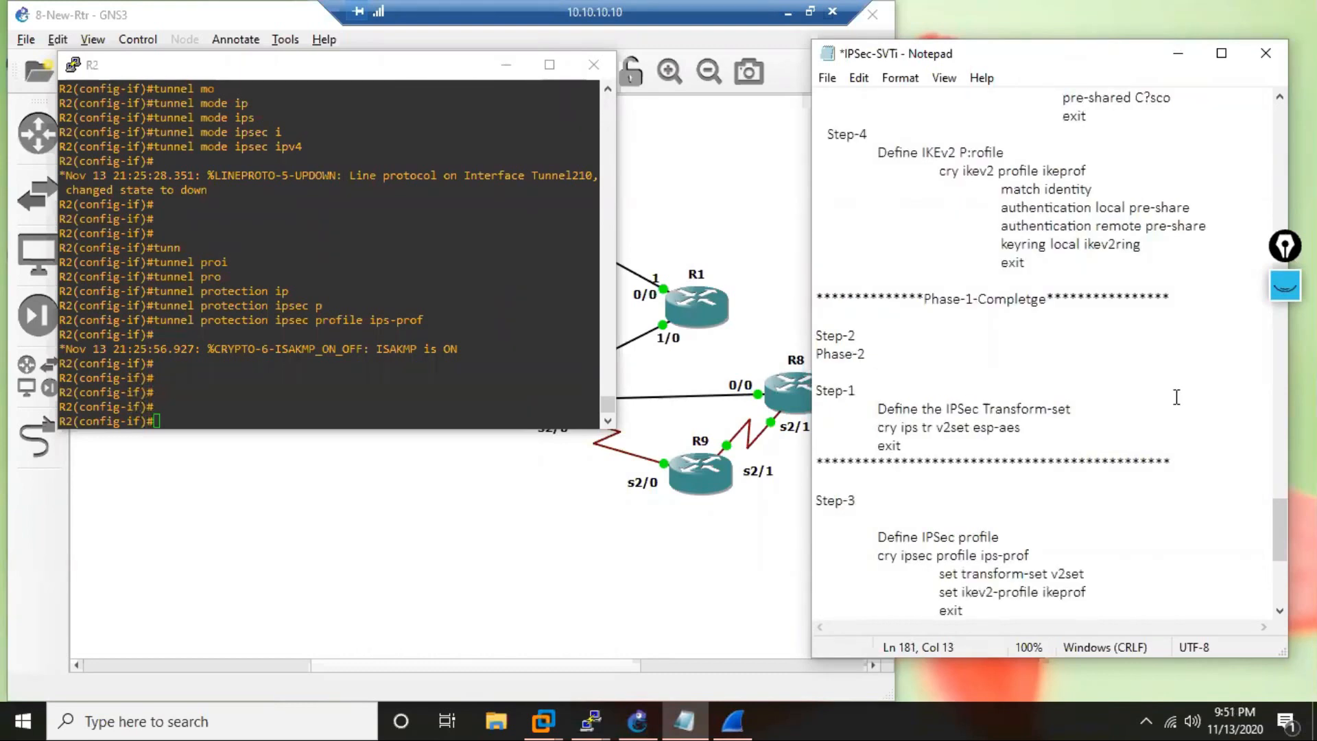
click(1107, 188)
scroll(1132, 243, up, 3)
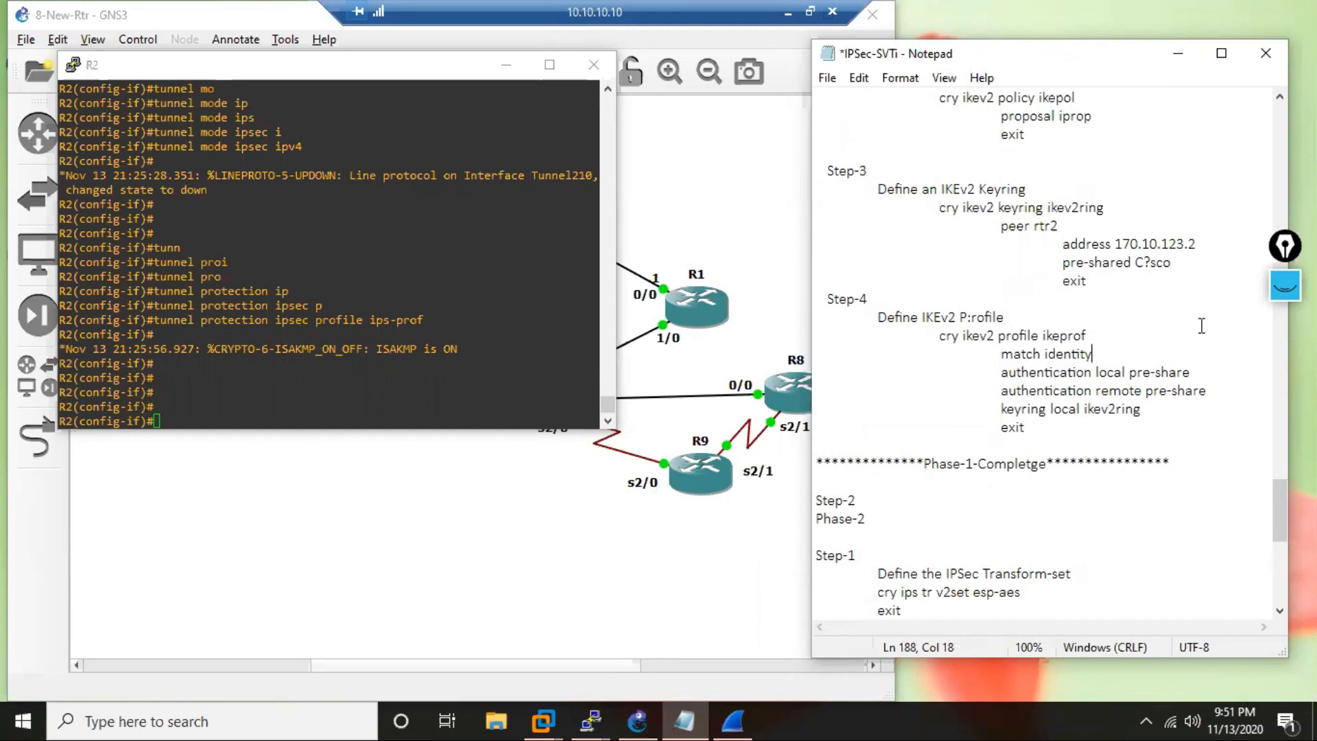
text(A)
key(BackSpace)
click(548, 418)
drag(611, 402, 608, 343)
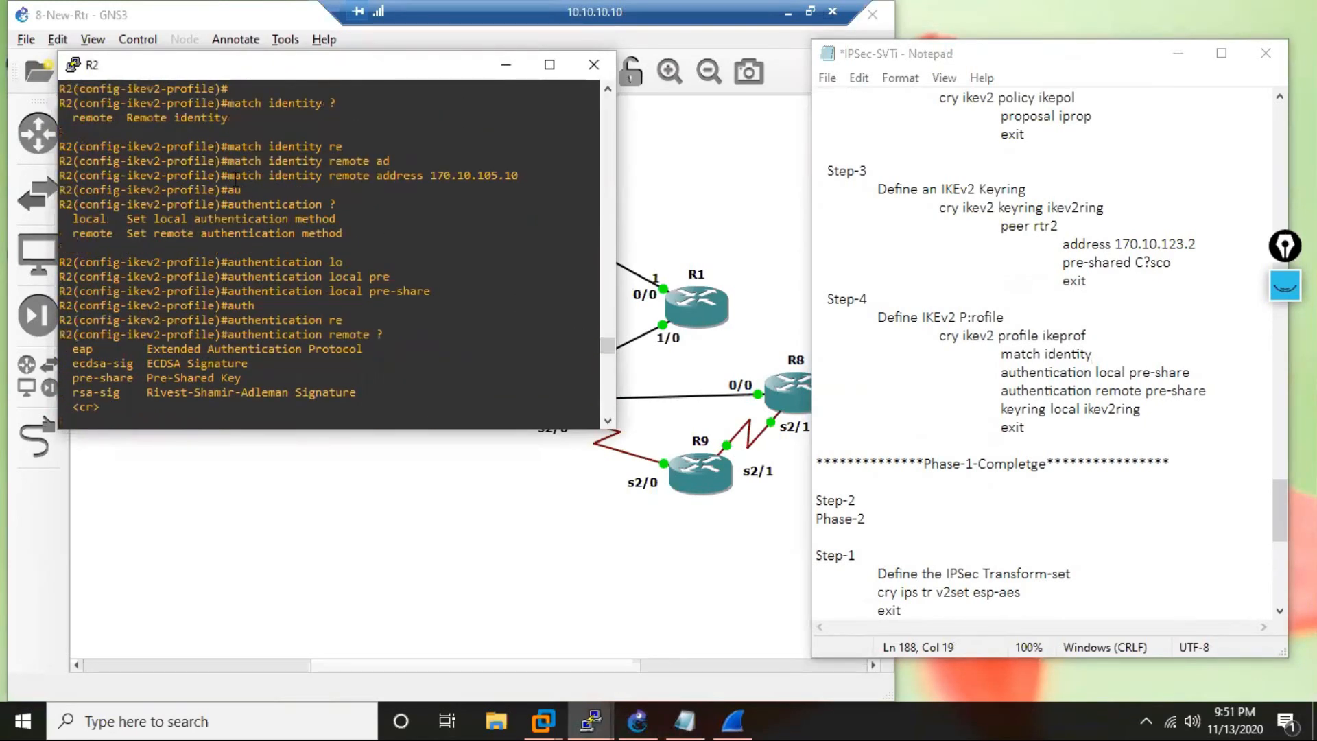
drag(227, 176, 522, 178)
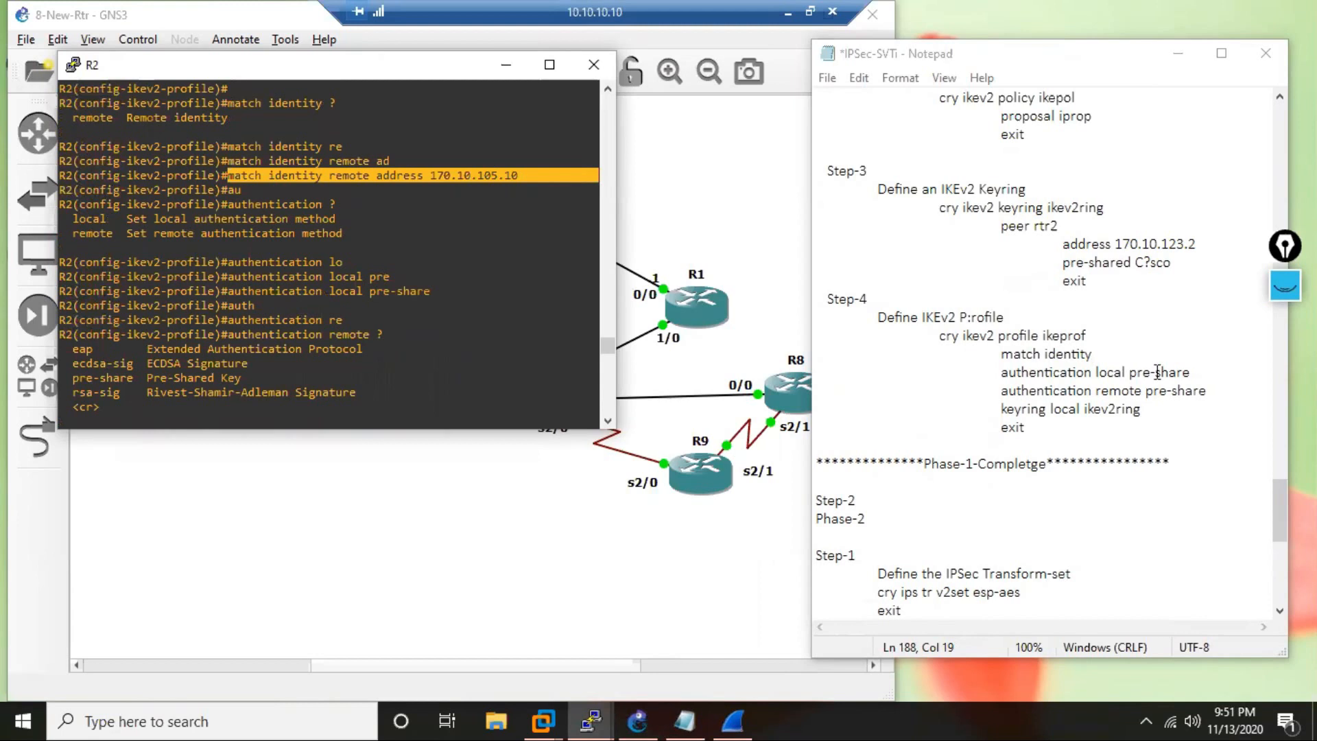
drag(822, 353, 1216, 348)
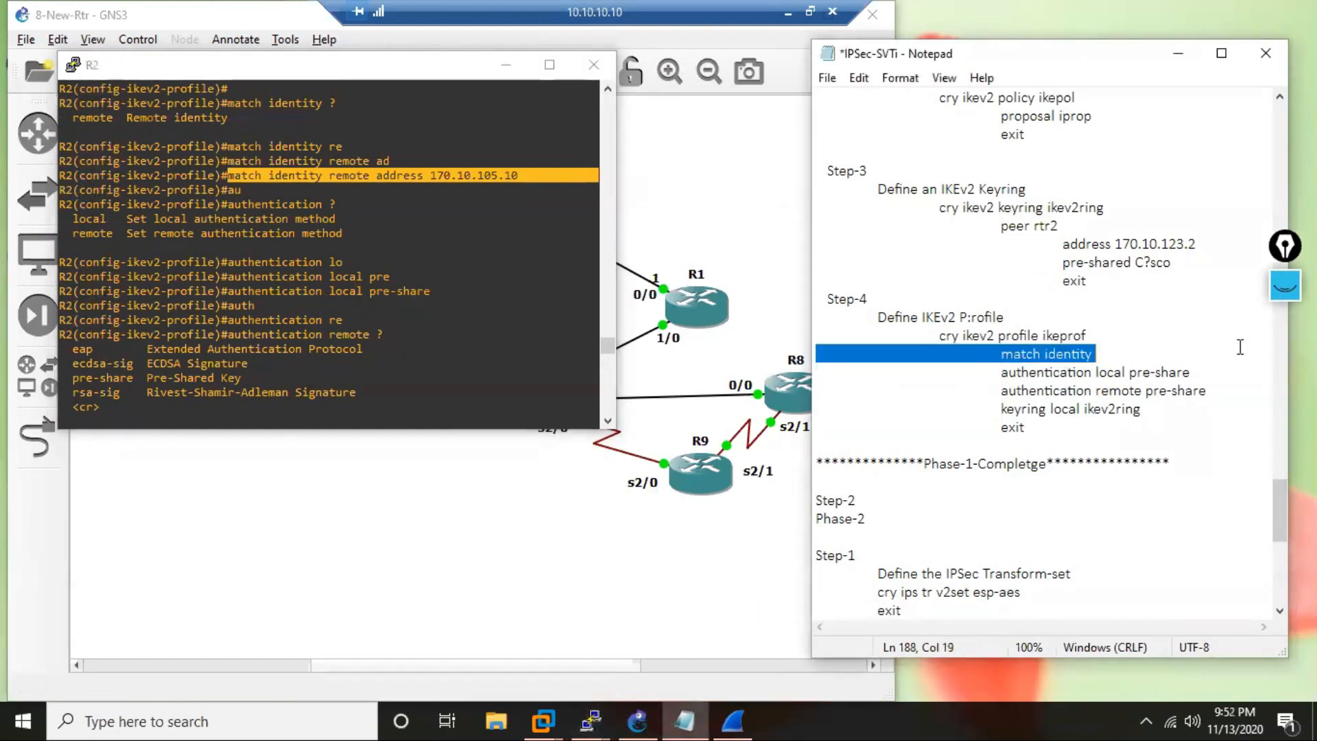
key(ctrl+v)
Indent the pasted match identity line to align with the authentication commands and remove the blank line below it.
click(816, 354)
key(Tab)
key(Tab)
key(Tab)
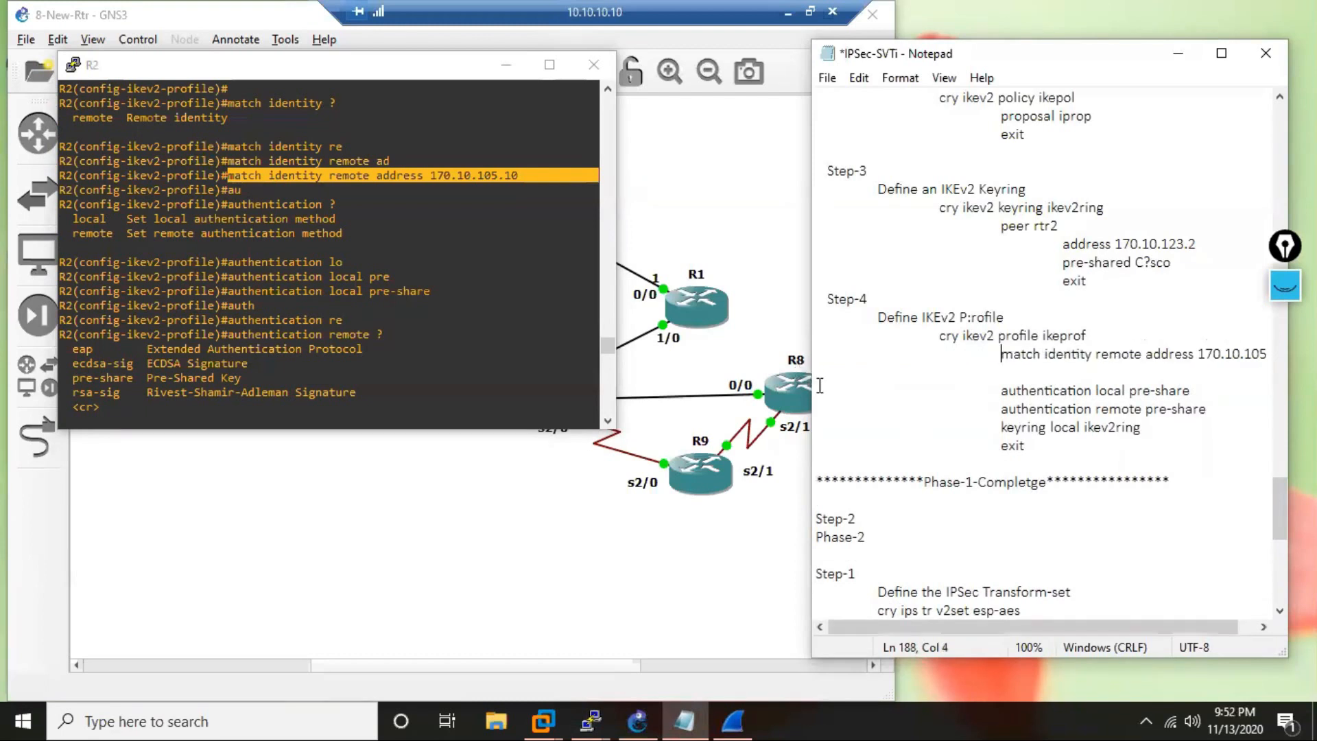
key(Down)
key(Delete)
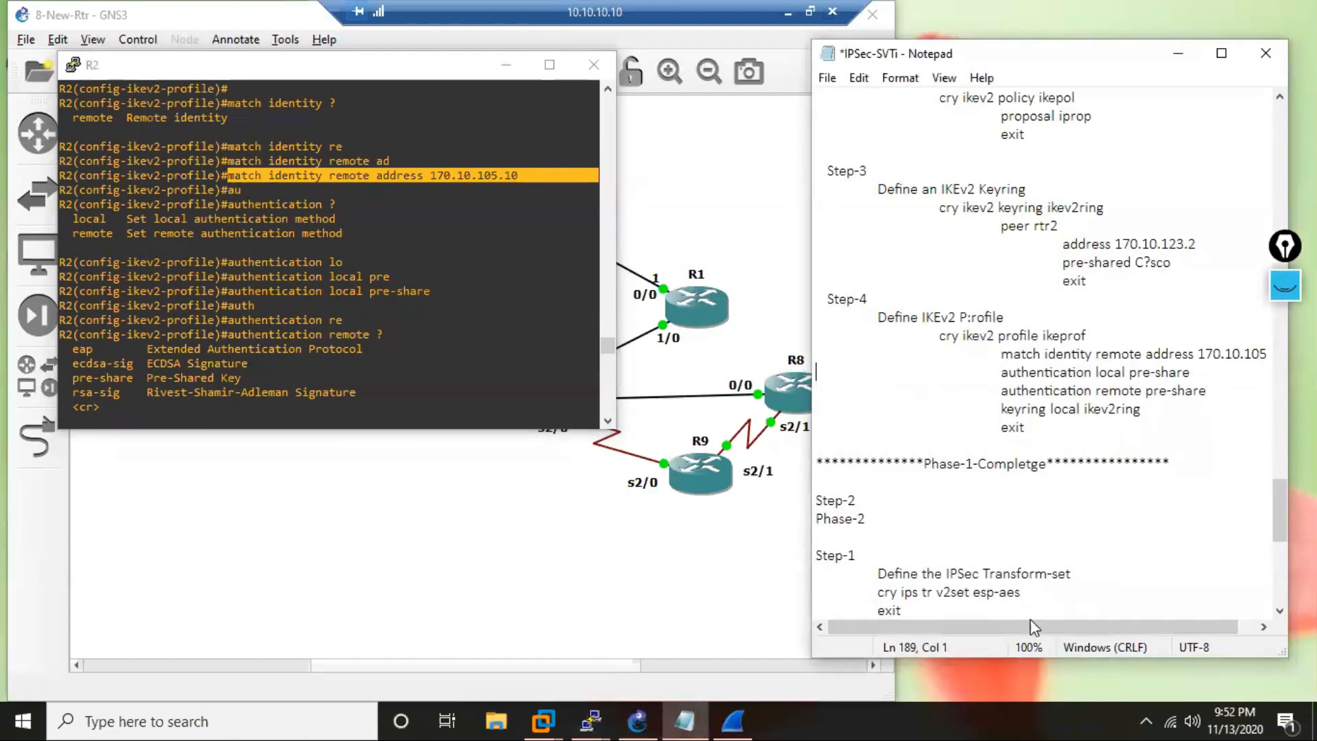
Change the remote address in the R10 section's match identity command to 170.10.123.2.
drag(1034, 627, 1087, 627)
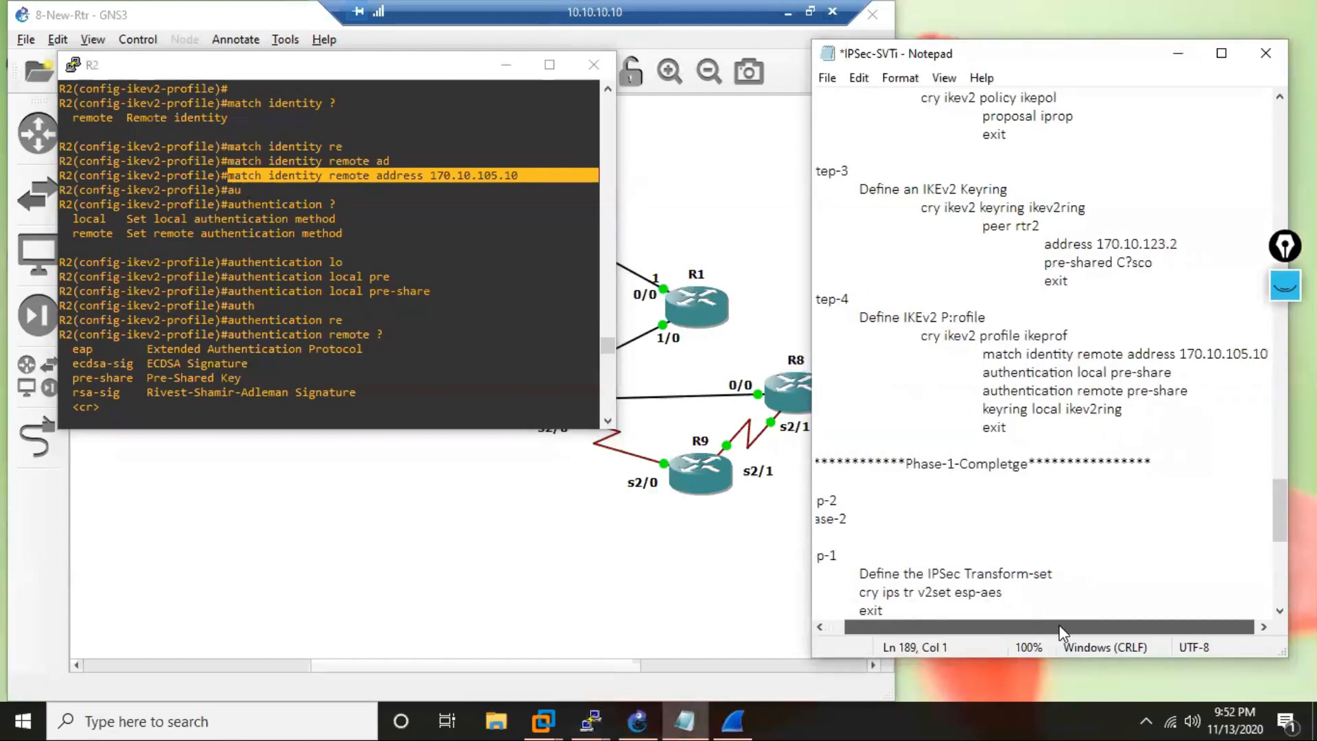
click(1265, 354)
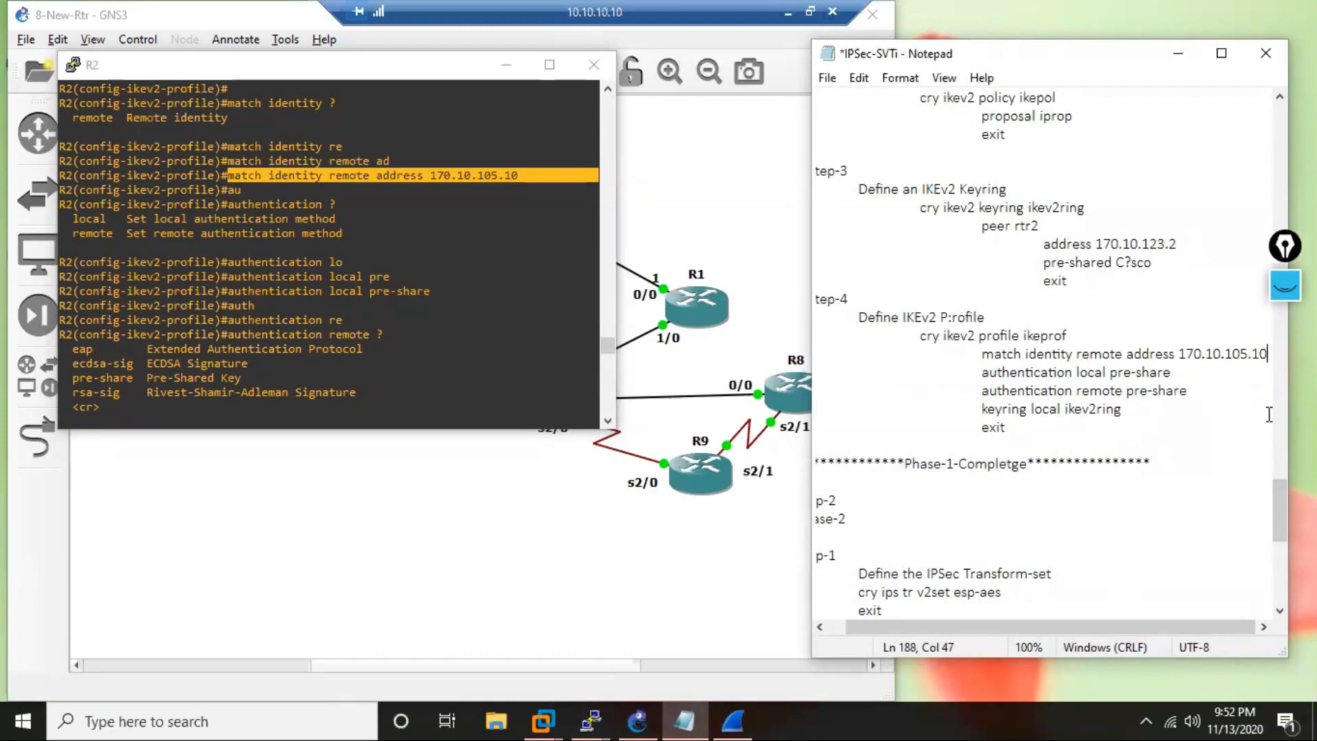
key(BackSpace)
key(BackSpace)
key(BackSpace)
key(BackSpace)
key(BackSpace)
text(23.2)
click(1022, 264)
click(1097, 445)
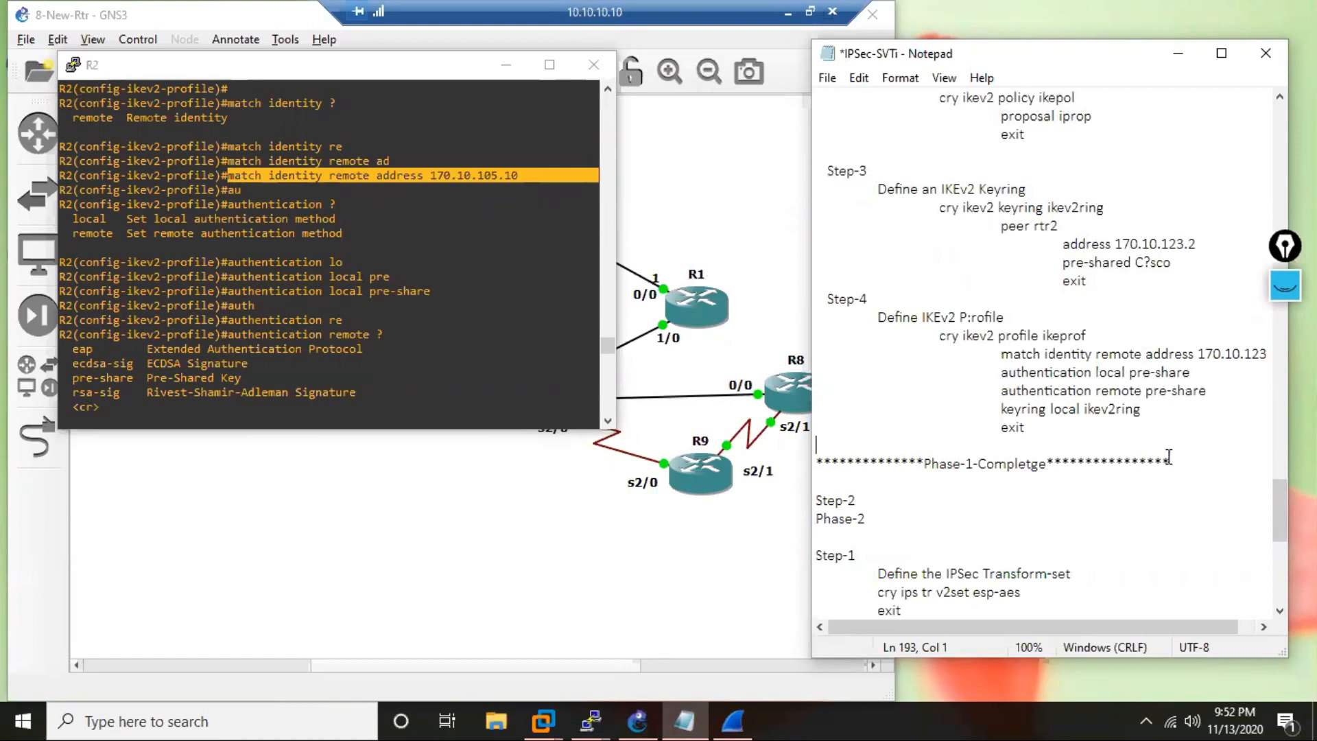
Set the IP address of tunnel 210 in the R10 section to 10.210.210.10.
scroll(1015, 480, down, 4)
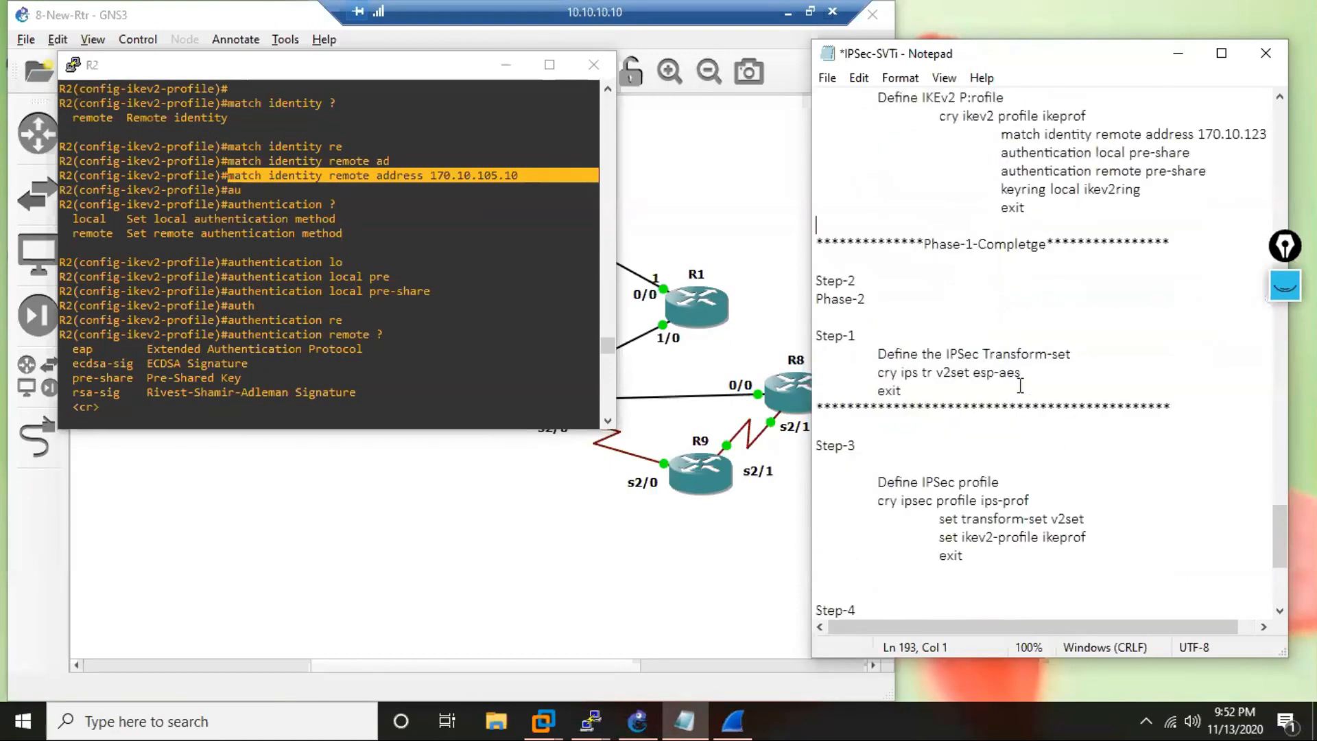
scroll(1022, 380, down, 2)
scroll(1028, 374, down, 2)
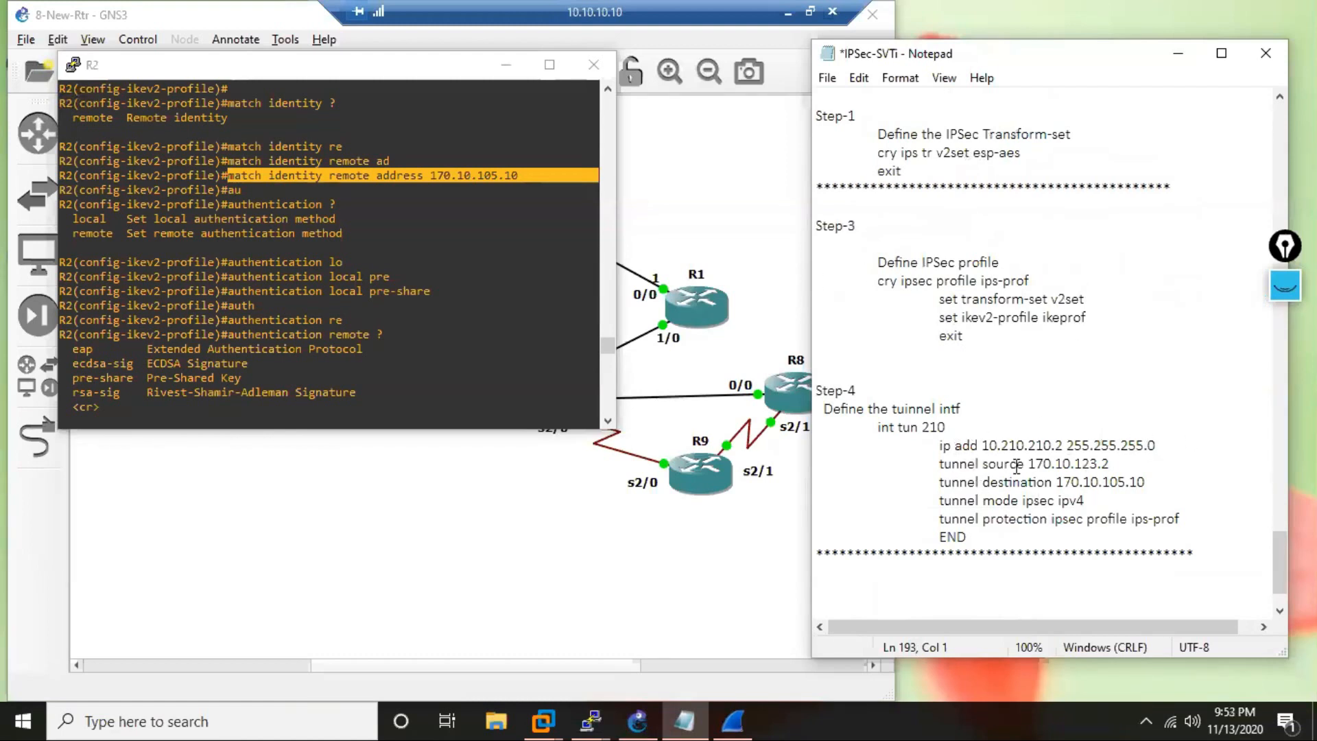
click(1061, 445)
key(BackSpace)
text(10)
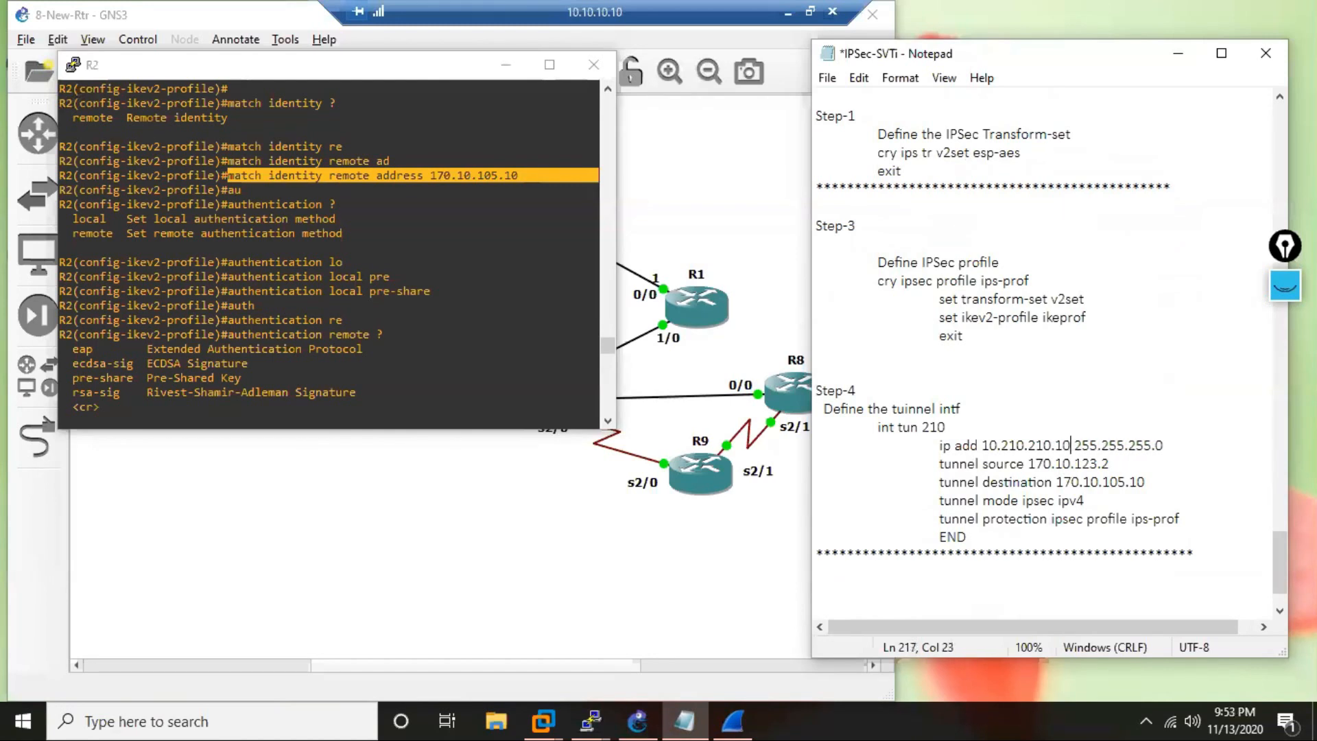
Set the tunnel source in the R10 section to 170.10.105.10.
click(1111, 464)
key(BackSpace)
key(BackSpace)
key(BackSpace)
key(BackSpace)
key(BackSpace)
text(105.10)
Set the tunnel destination in the R10 section to 170.10.123.2.
click(1148, 482)
key(BackSpace)
key(BackSpace)
key(BackSpace)
key(BackSpace)
key(BackSpace)
text(23.2)
Copy R10's IKEv2 proposal commands from the notes, from "cry ikev2 proposal iprop" through "exit".
scroll(1050, 443, up, 6)
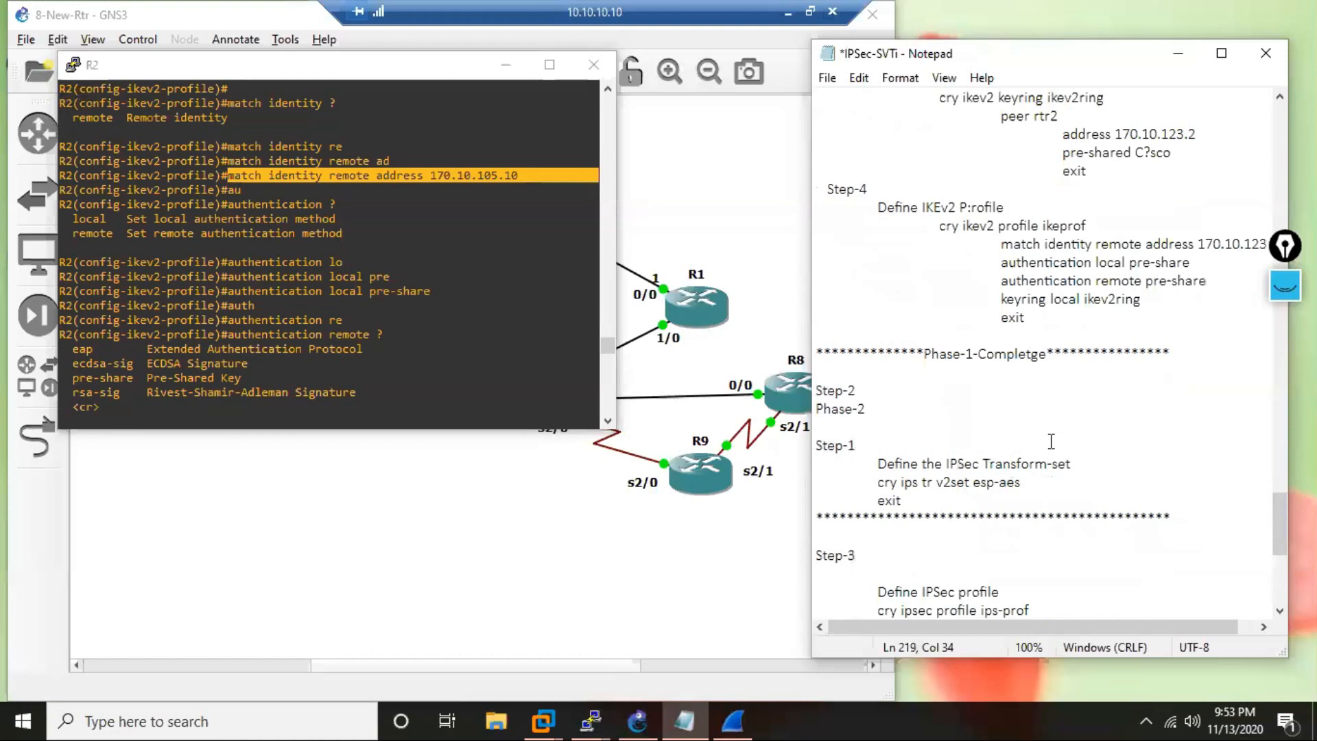
scroll(1050, 441, up, 6)
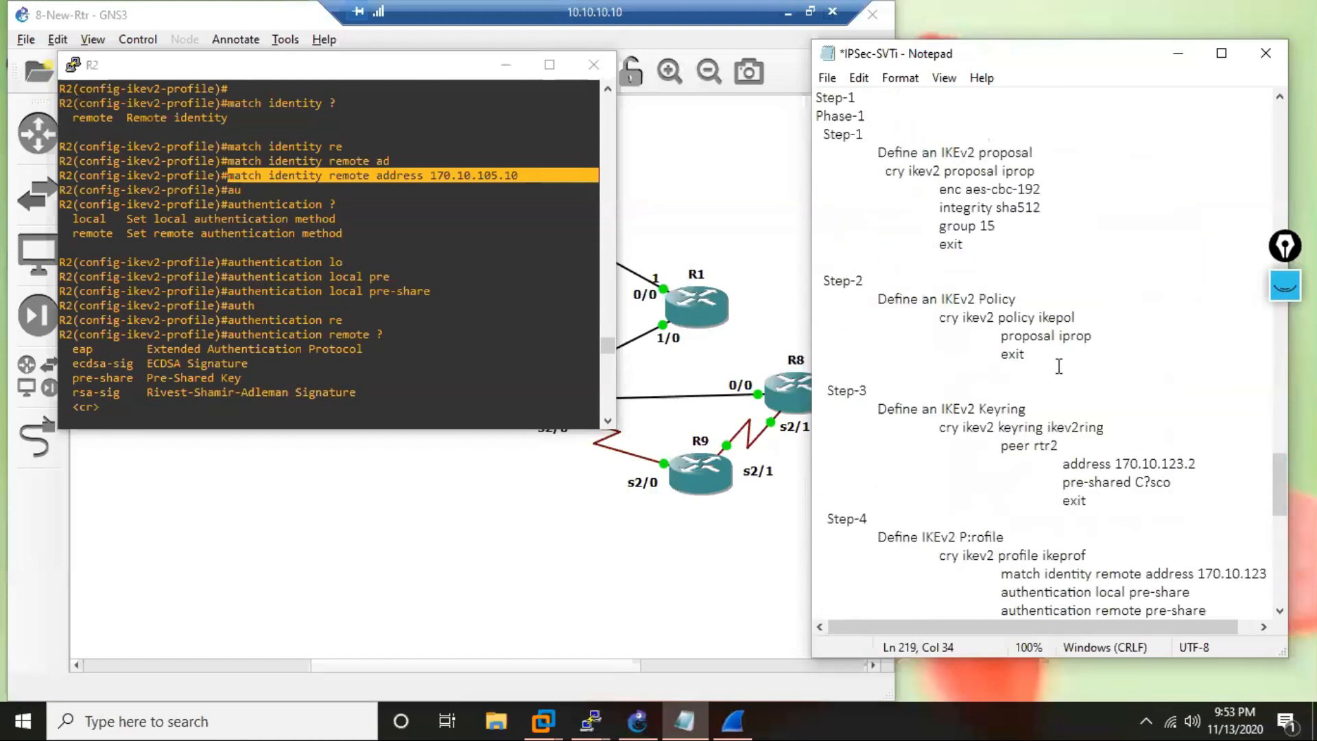
click(886, 171)
shift+click(945, 262)
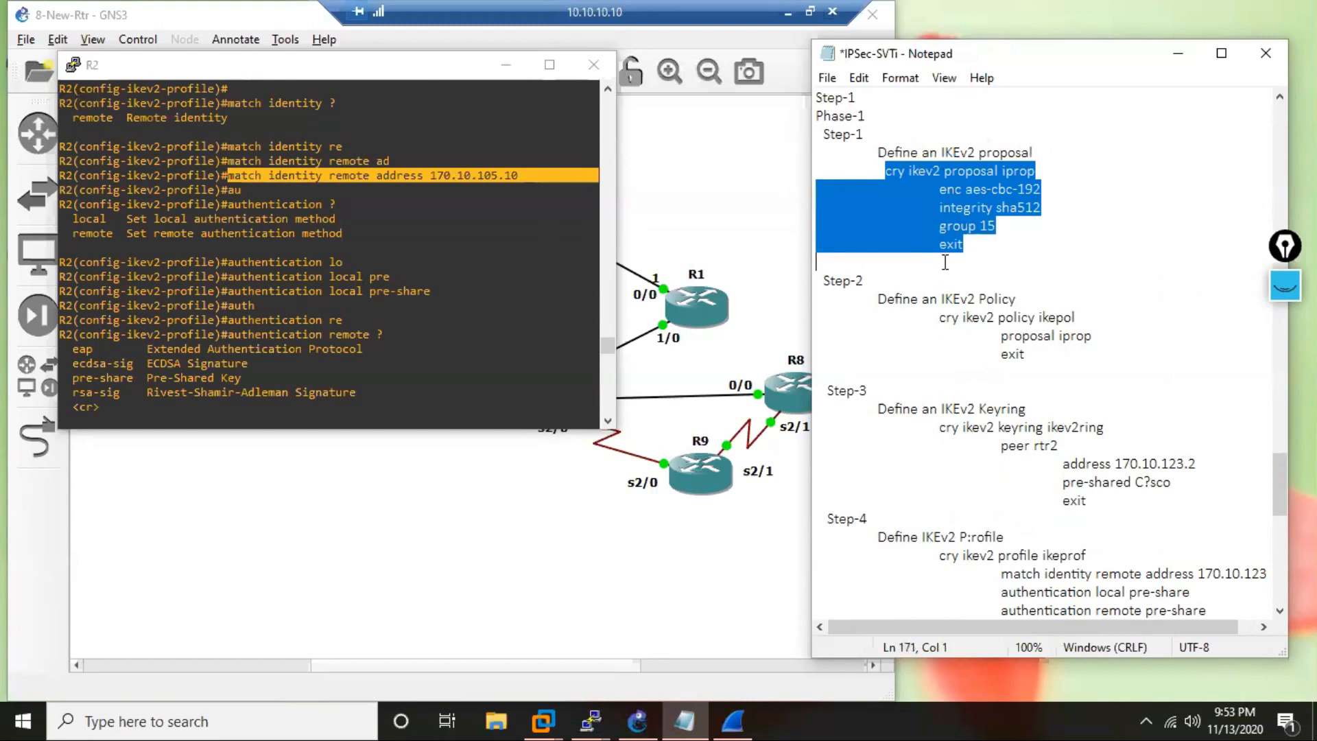
drag(945, 262, 981, 247)
key(ctrl+c)
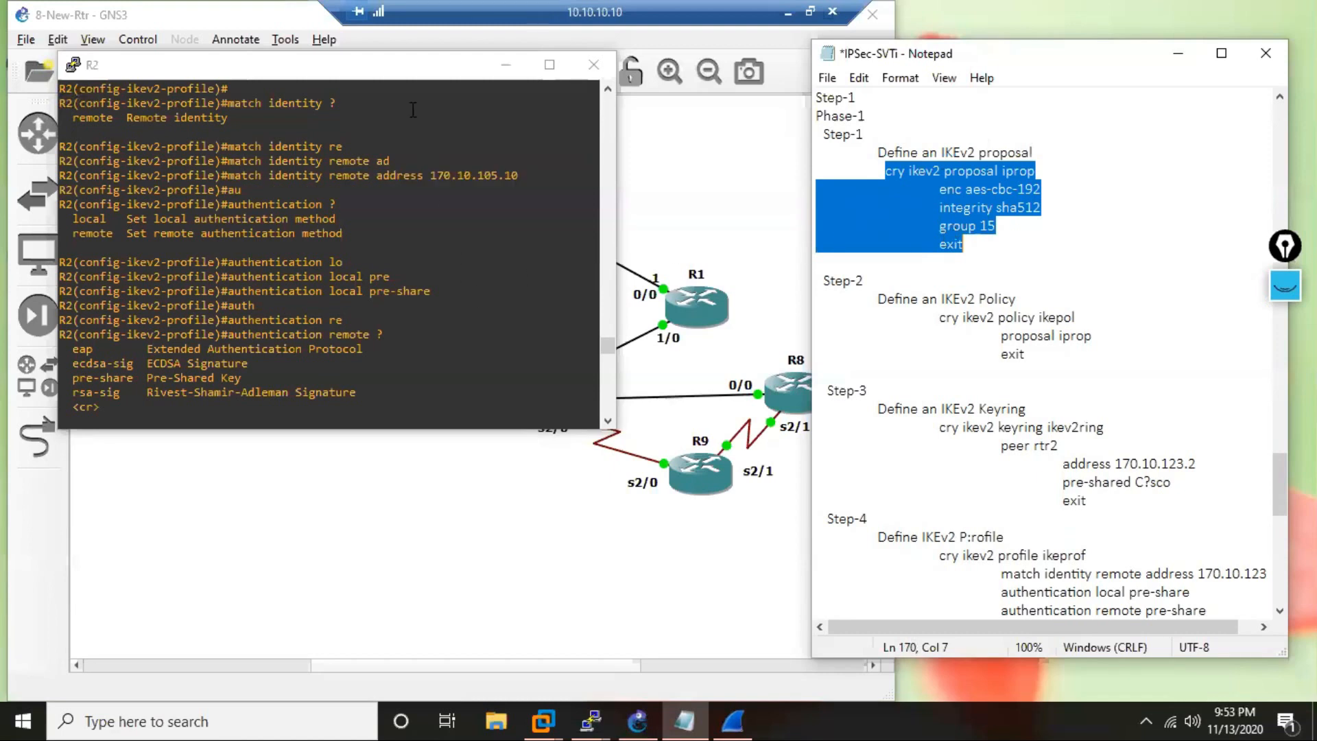
Open R10's console and arrange it in front of R2's console, leaving the notes uncovered.
drag(385, 73, 347, 47)
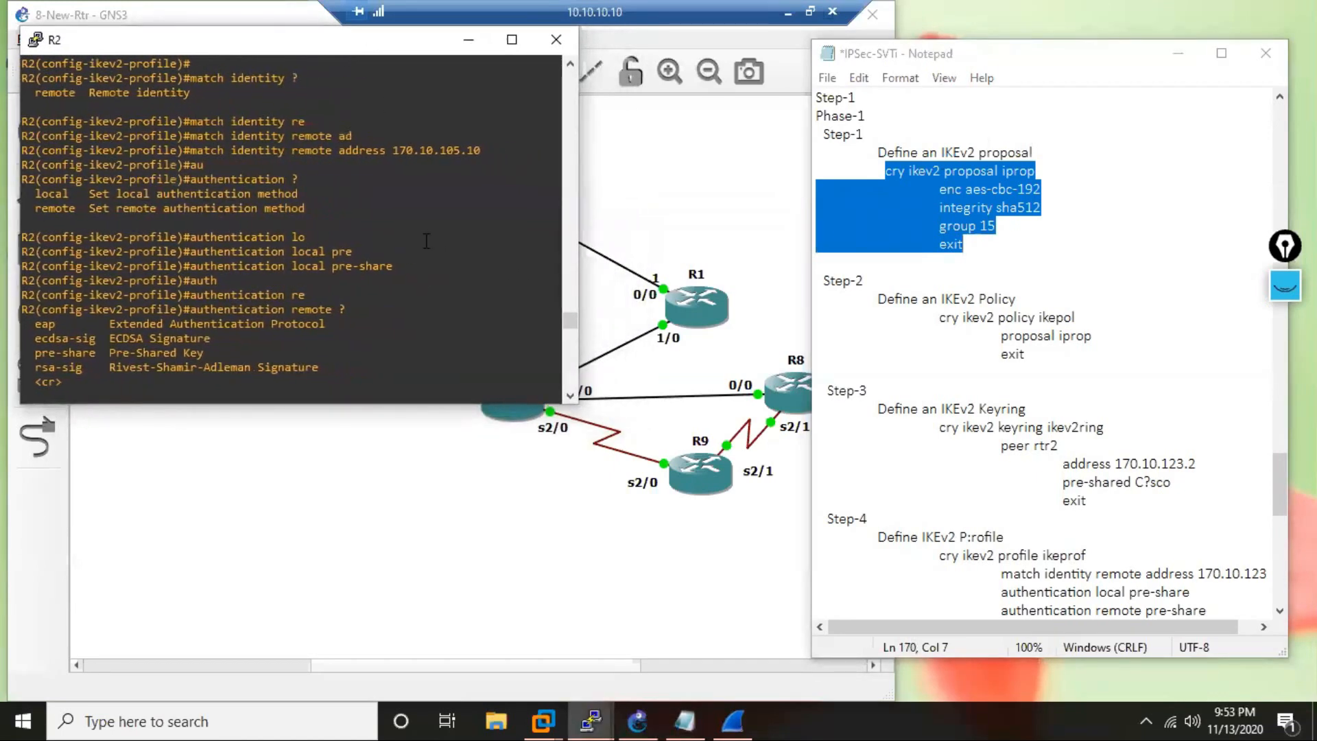
mouse_move(591, 720)
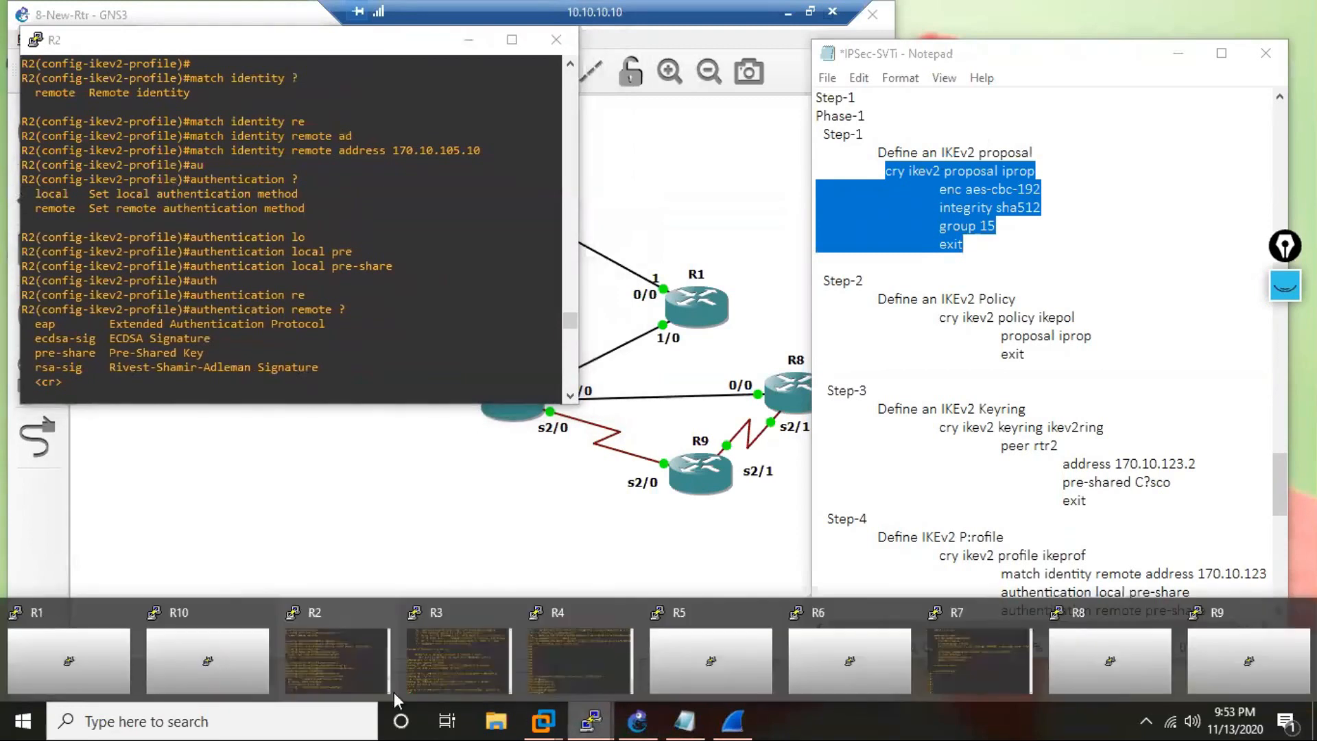
click(179, 651)
drag(244, 28, 455, 302)
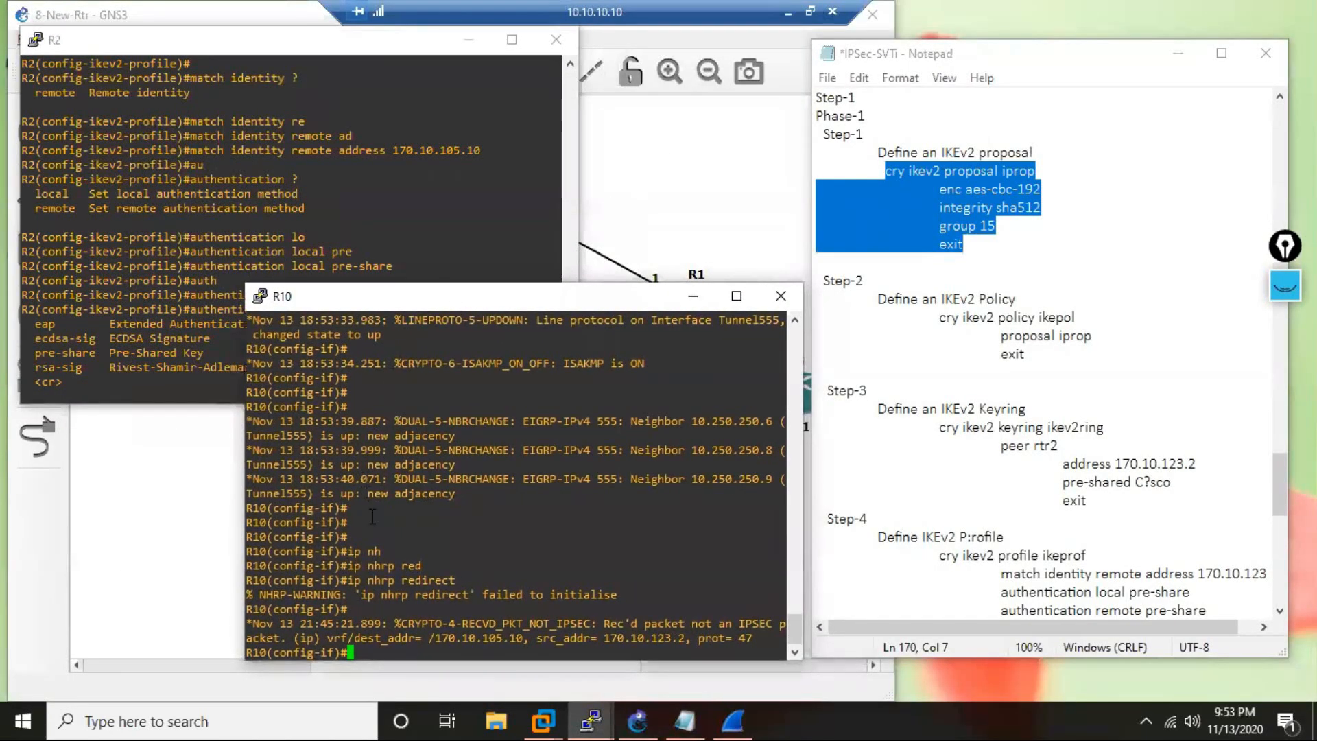
Exit interface configuration on R10 to global configuration mode and clear space with empty prompt lines.
key(Return)
key(Return)
key(Return)
text(EXIT)
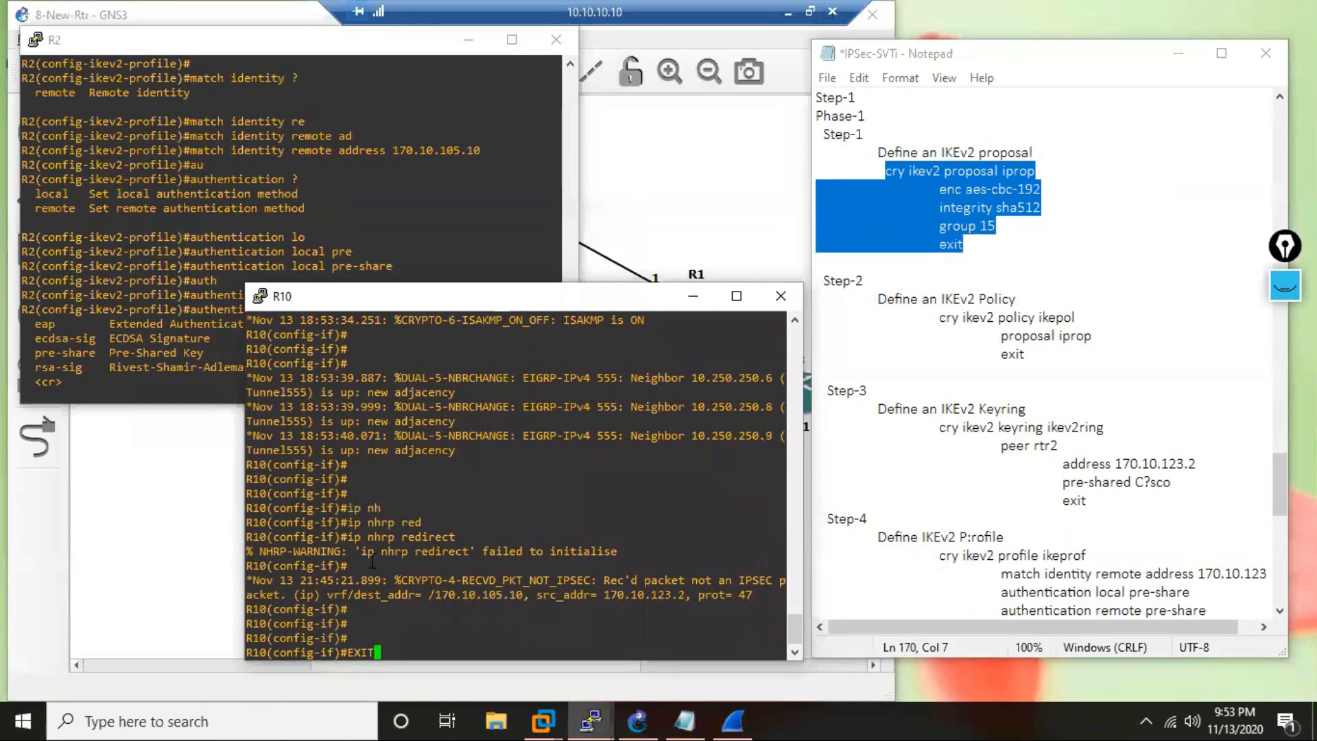
key(Return)
key(Return)
key(Return)
key(Return)
key(Return)
key(Return)
key(Return)
key(Return)
key(Return)
key(Return)
key(Return)
key(Return)
key(Return)
key(Return)
key(Return)
key(Return)
key(Return)
key(Return)
key(Return)
key(Return)
key(Return)
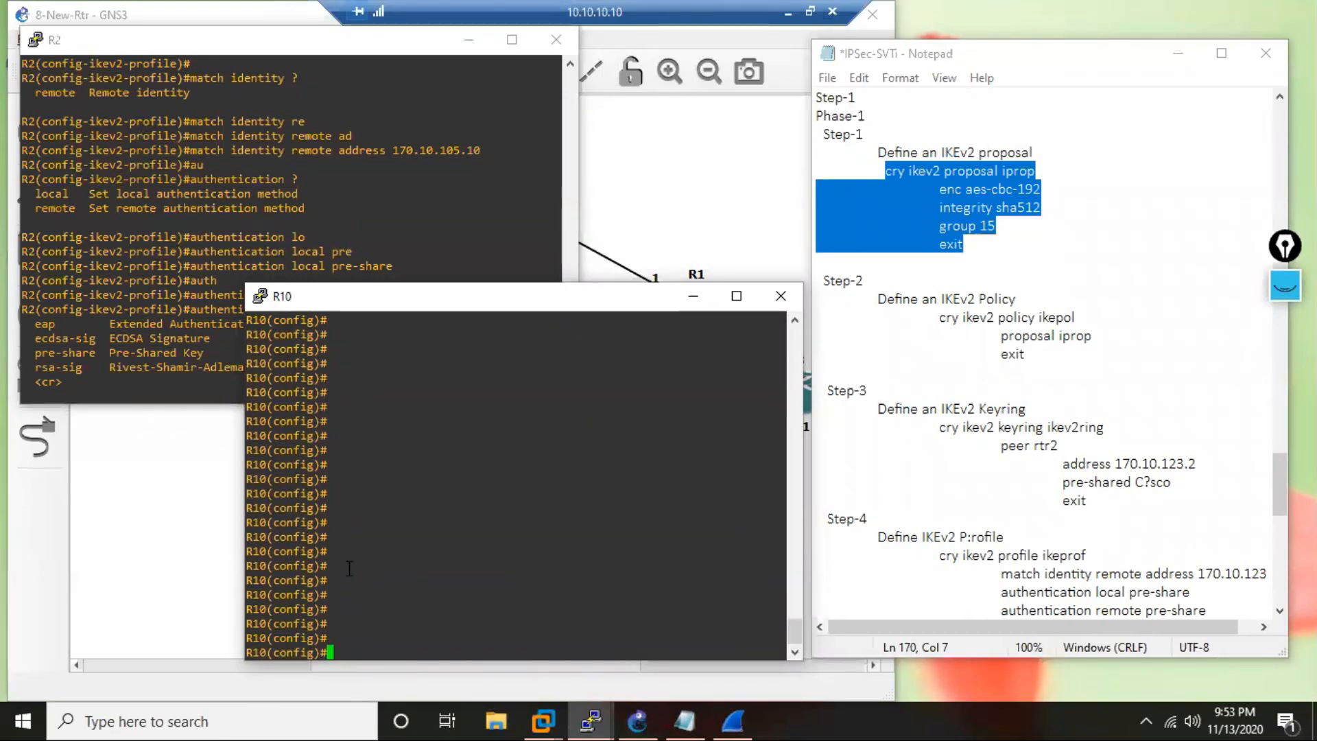
Paste the copied commands on R10 to define IKEv2 proposal iprop with aes-cbc-192 encryption, sha512 integrity and group 15.
right_click(425, 440)
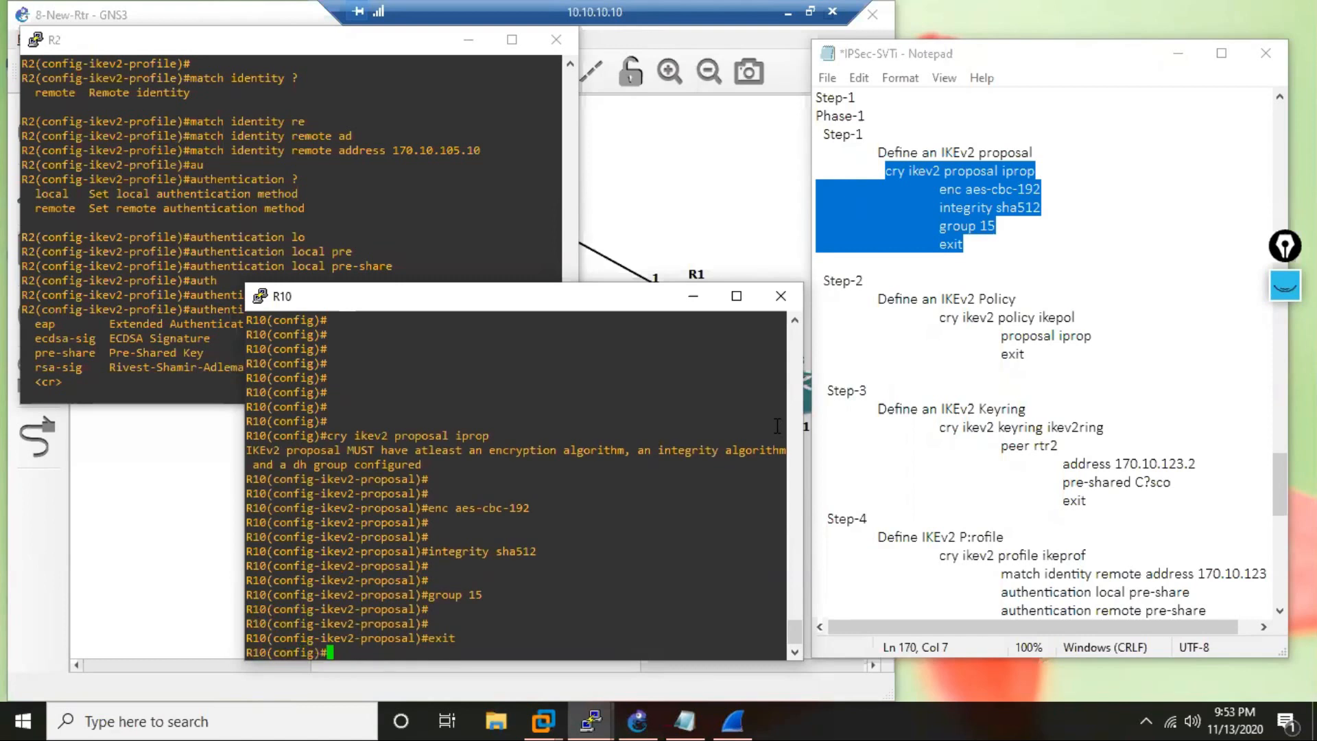
key(Return)
key(Return)
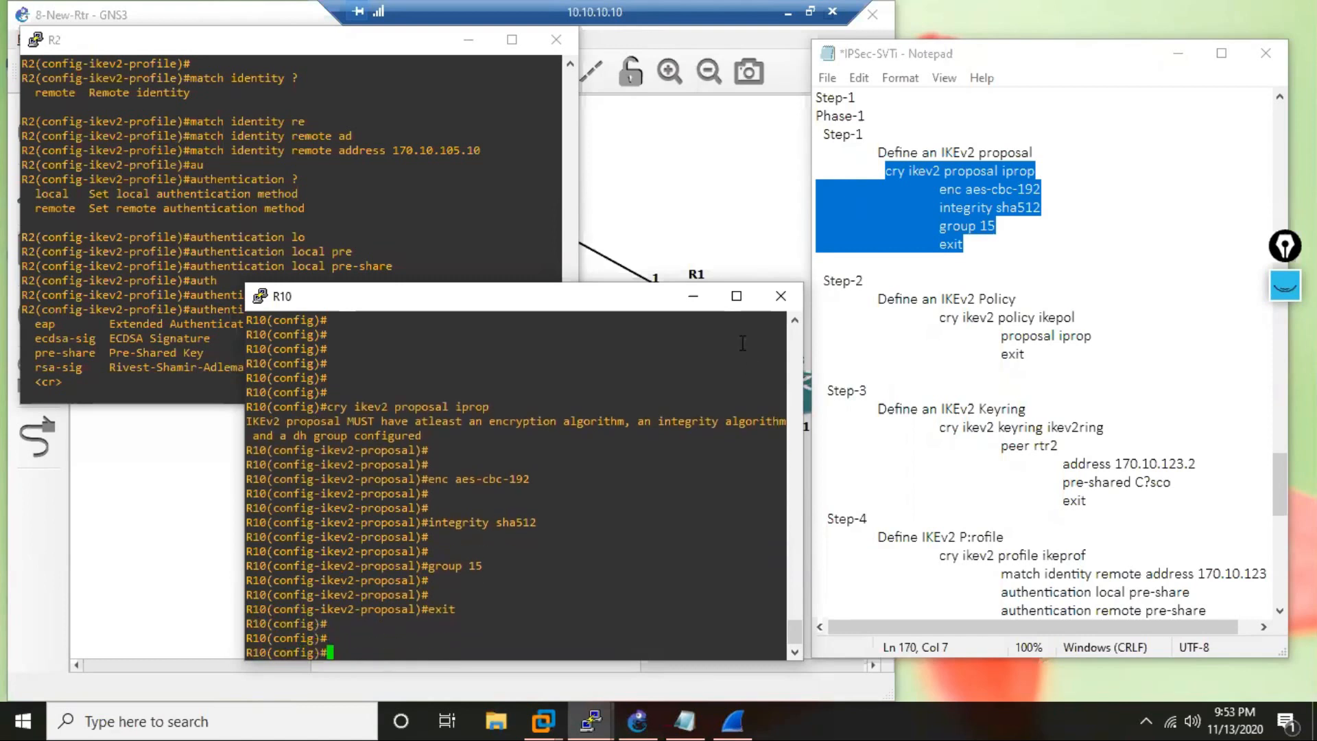
Copy the IKEv2 policy commands from the notes and run them on R10 to define policy ikepol with proposal iprop.
drag(941, 323, 991, 379)
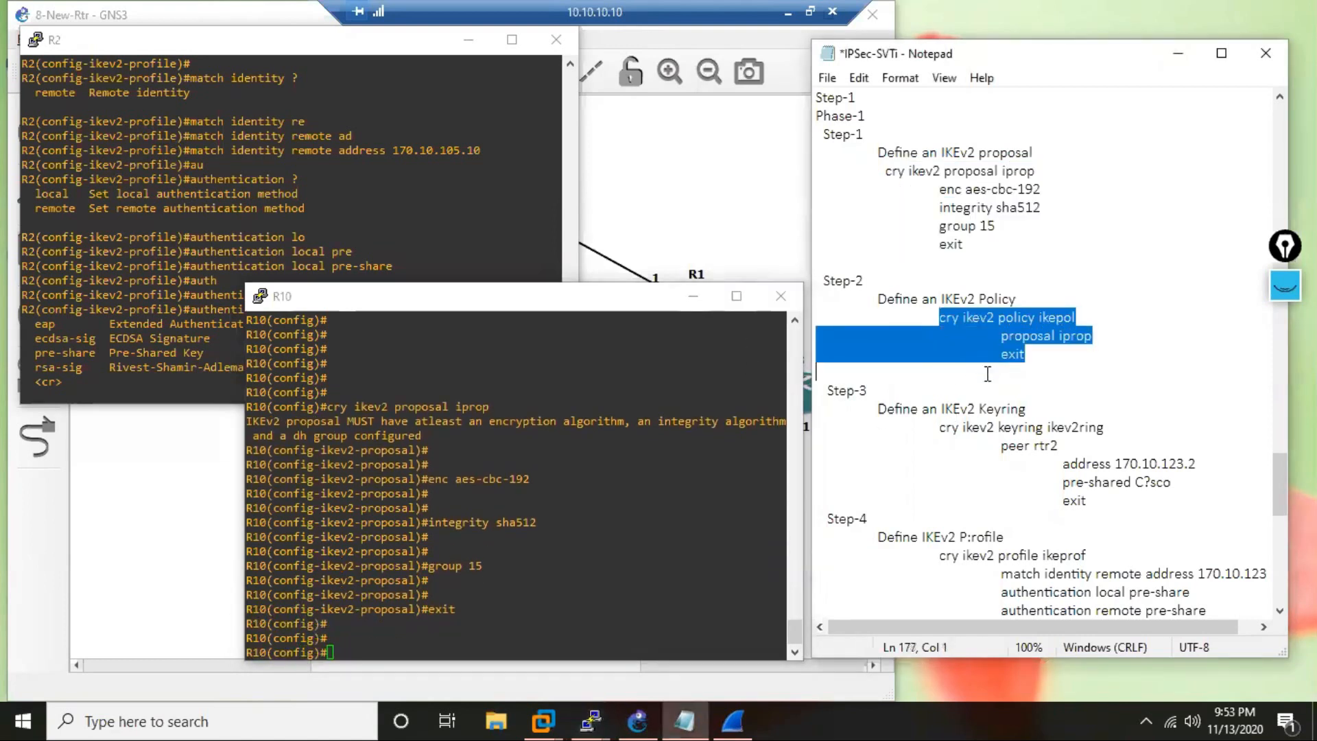
key(ctrl+c)
click(571, 621)
right_click(571, 621)
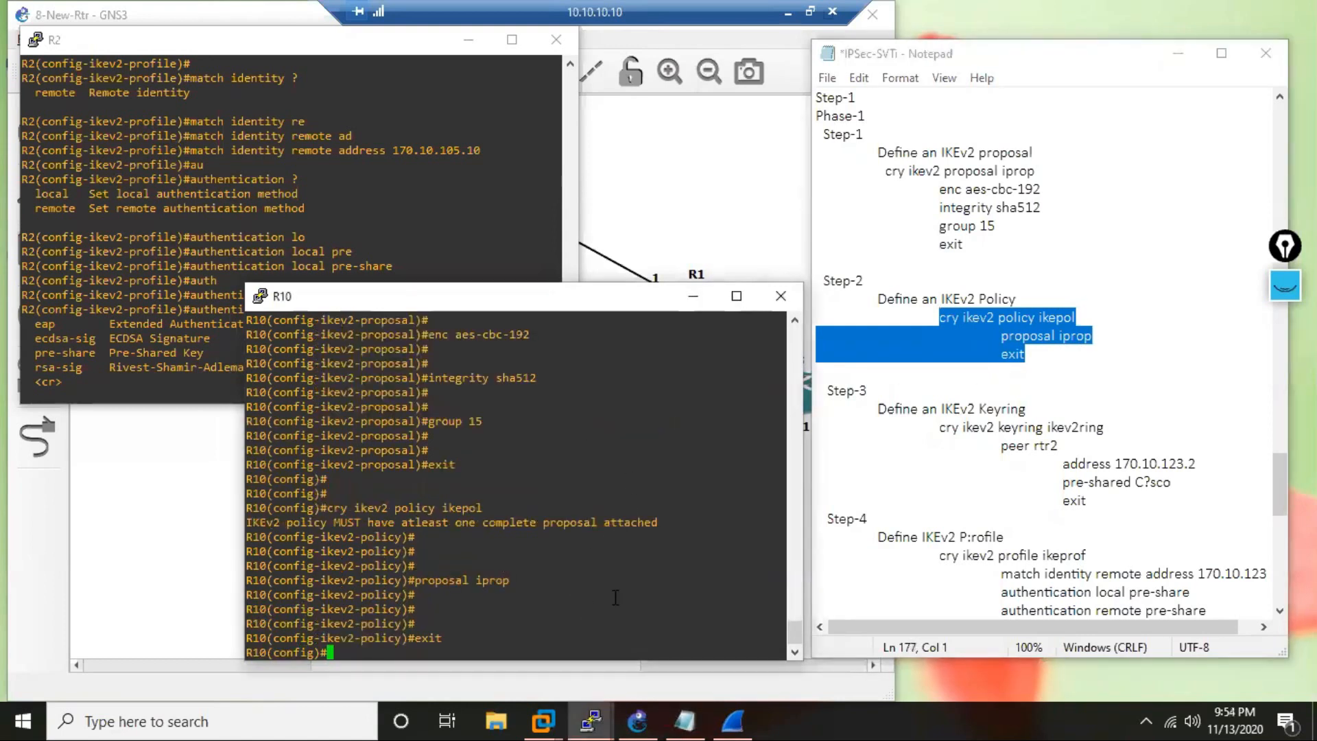
Copy the IKEv2 keyring commands from the notes and run them on R10 to define keyring ikev2ring with peer rtr2 at address 170.10.123.2.
key(Return)
key(Return)
key(Return)
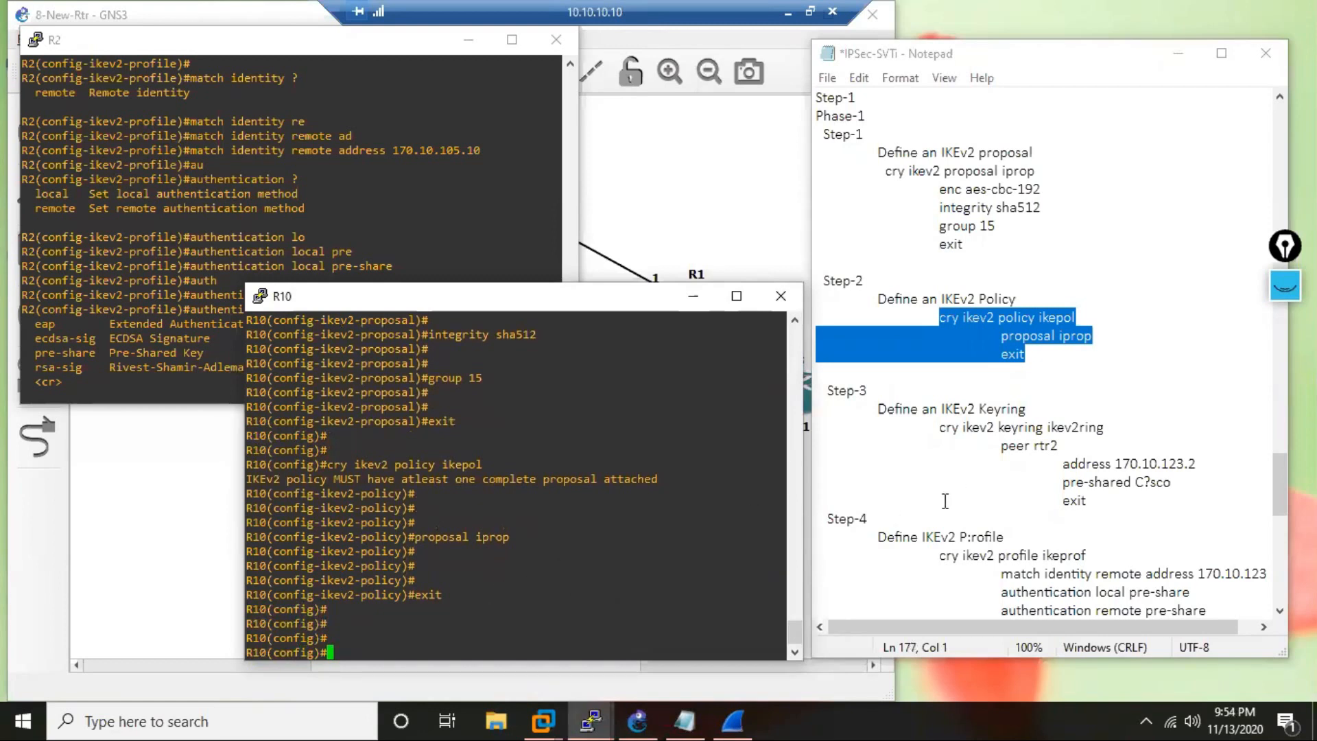
drag(939, 430, 1212, 459)
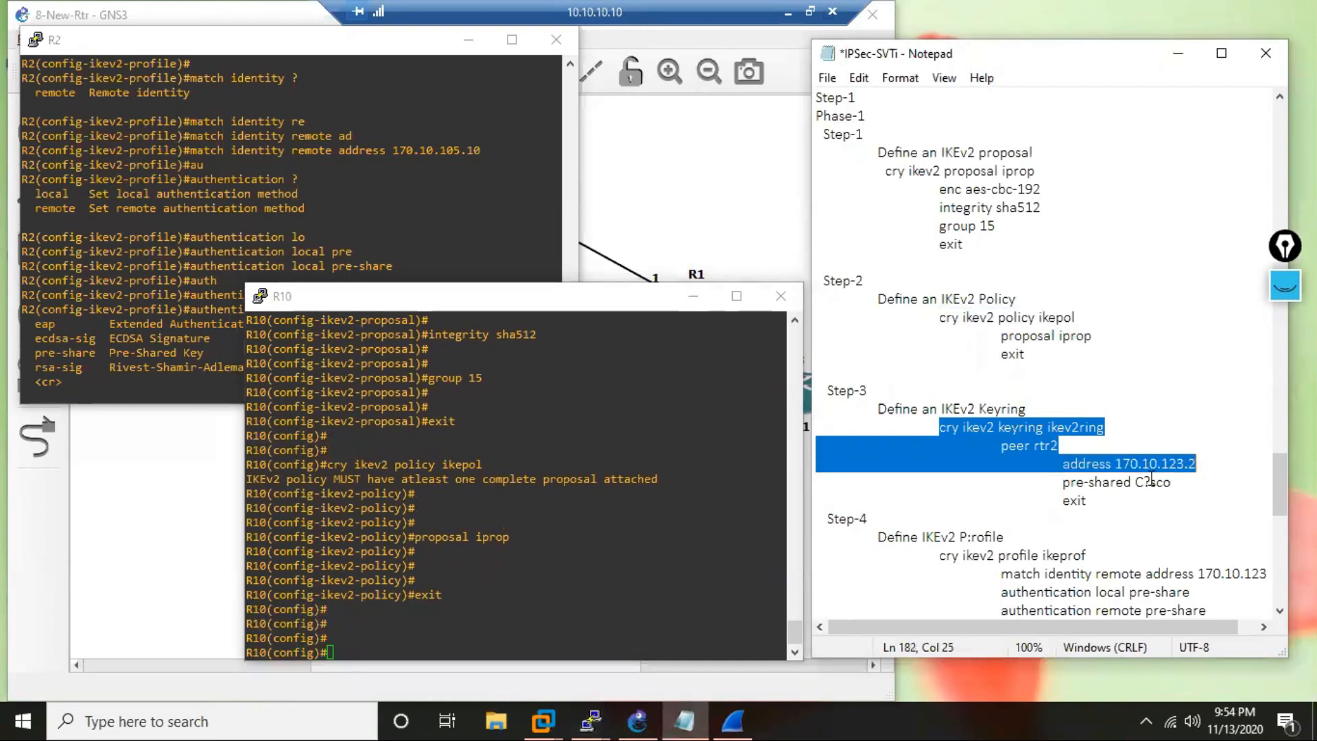
key(ctrl+c)
click(509, 622)
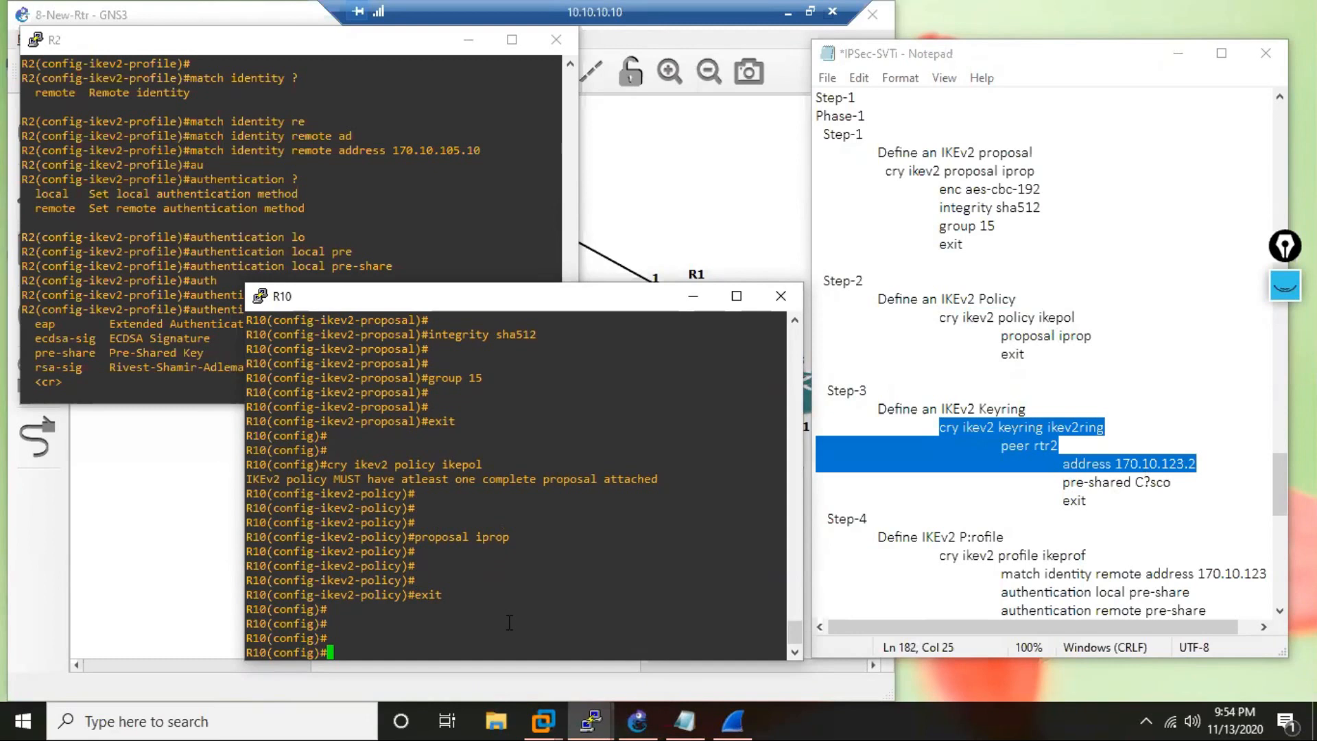
right_click(509, 622)
key(Return)
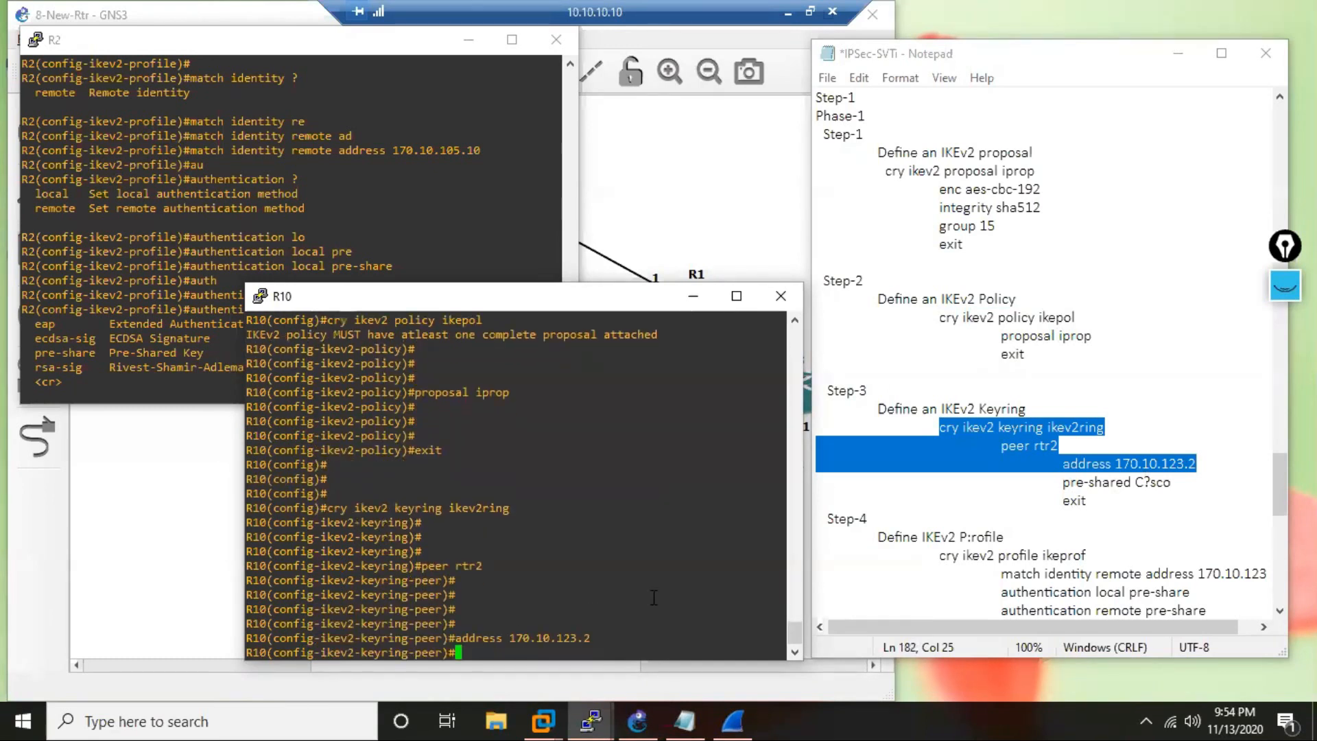
Enter the pre-shared key for peer rtr2 on R10 with the pre-shared-key command.
text(PRE)
key(Tab)
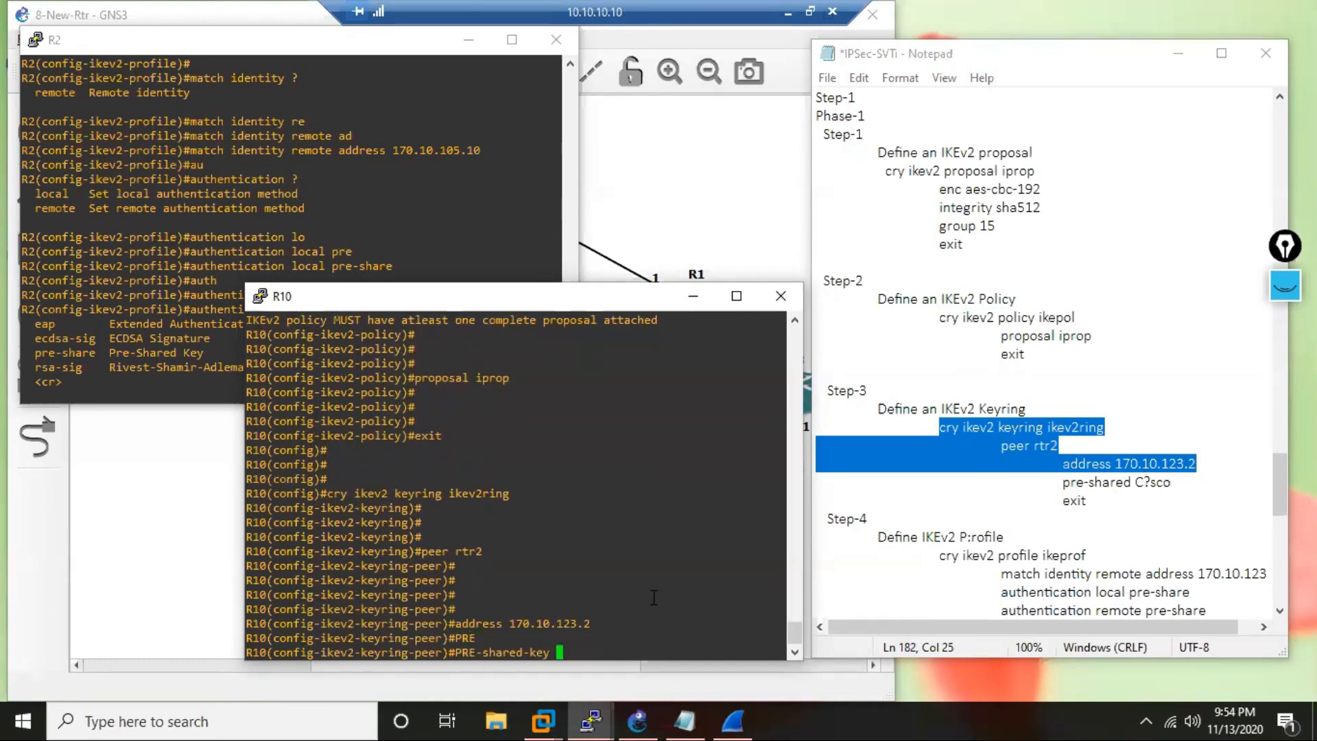
text(c)
key(BackSpace)
text(c)
key(BackSpace)
text(C?sco)
key(Return)
Exit the peer and keyring configuration on R10 back to global configuration mode.
text(exit)
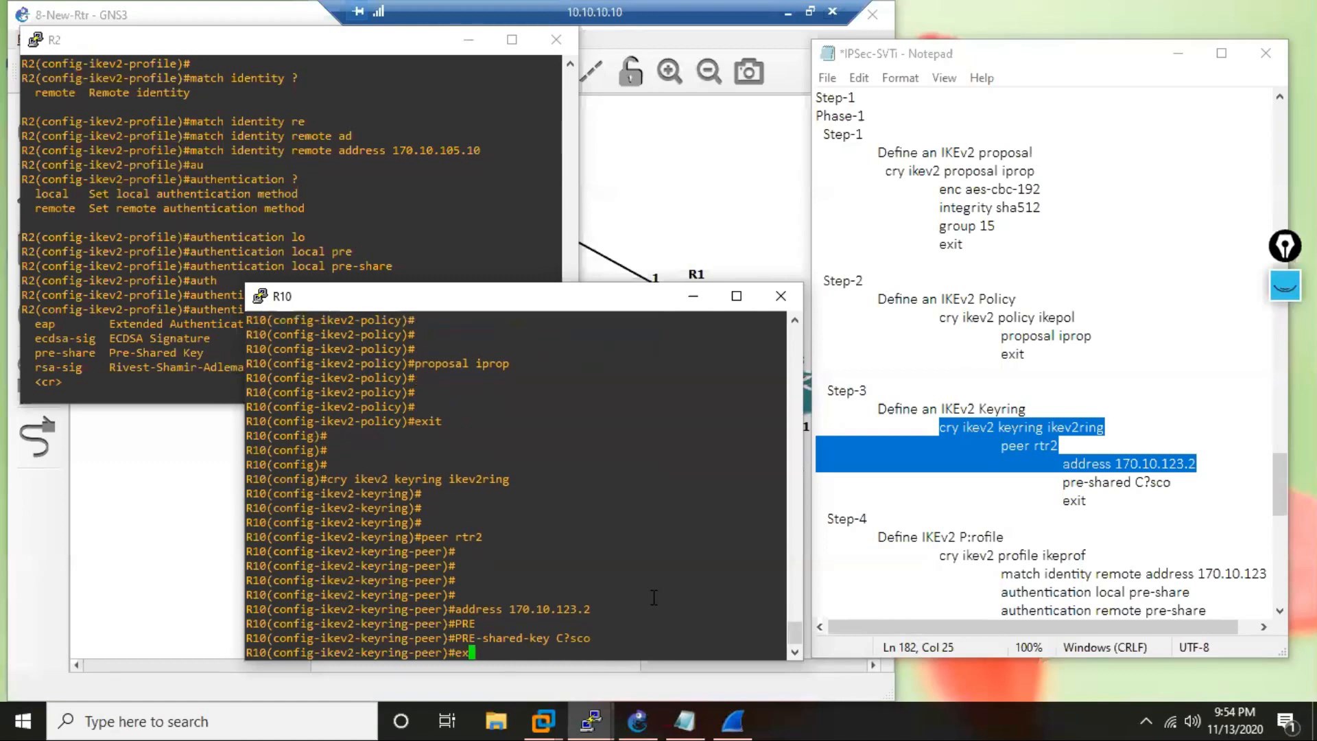
key(Return)
key(Return)
key(Return)
key(Return)
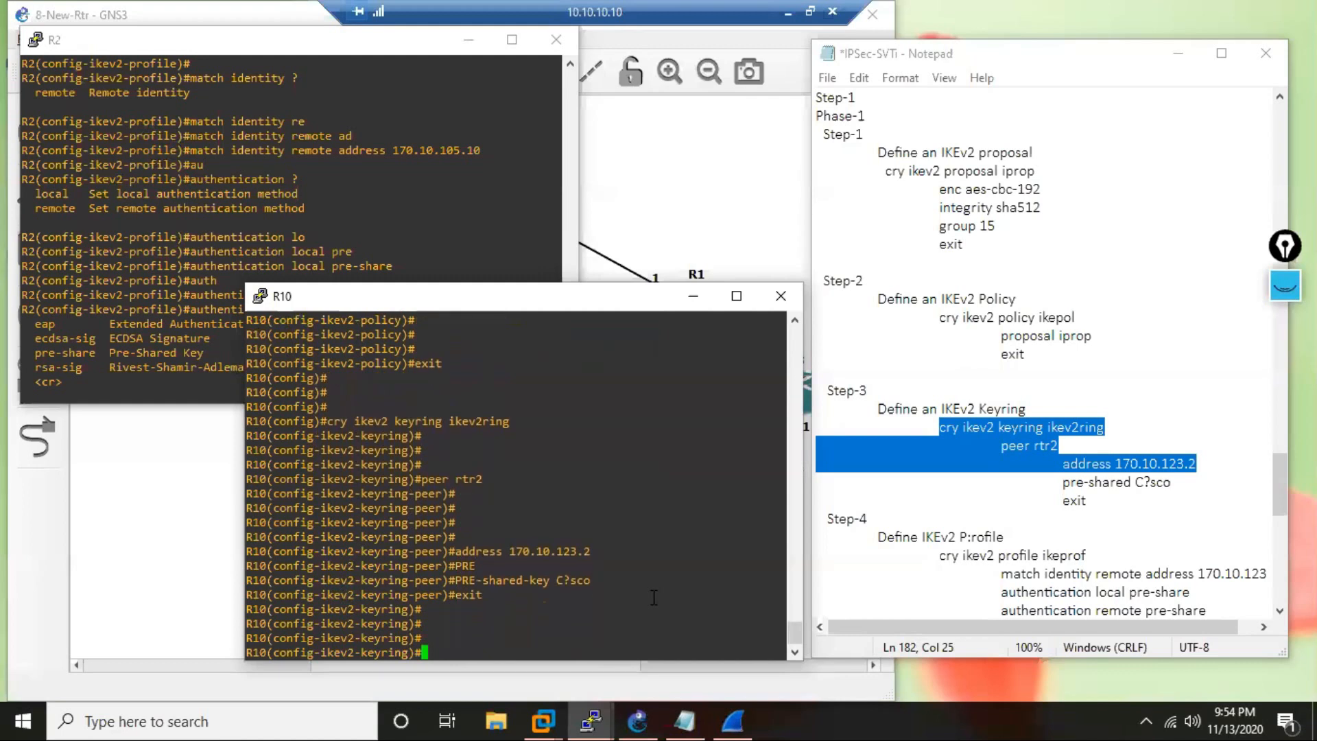
text(exi)
key(Return)
key(Return)
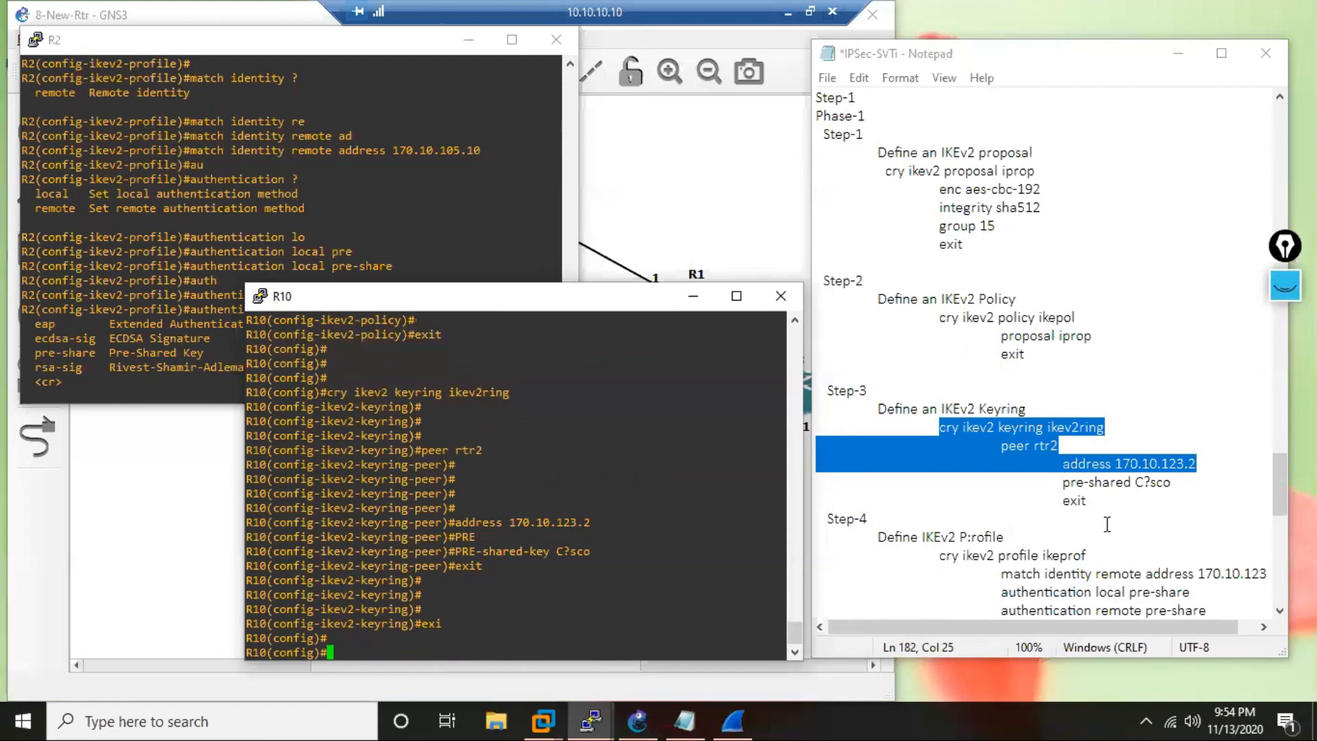
Copy the ikeprof IKEv2 profile commands onto R10, matching remote address 170.10.123.2 with local and remote pre-share authentication and keyring ikev2ring.
click(1107, 524)
drag(1279, 493, 1279, 535)
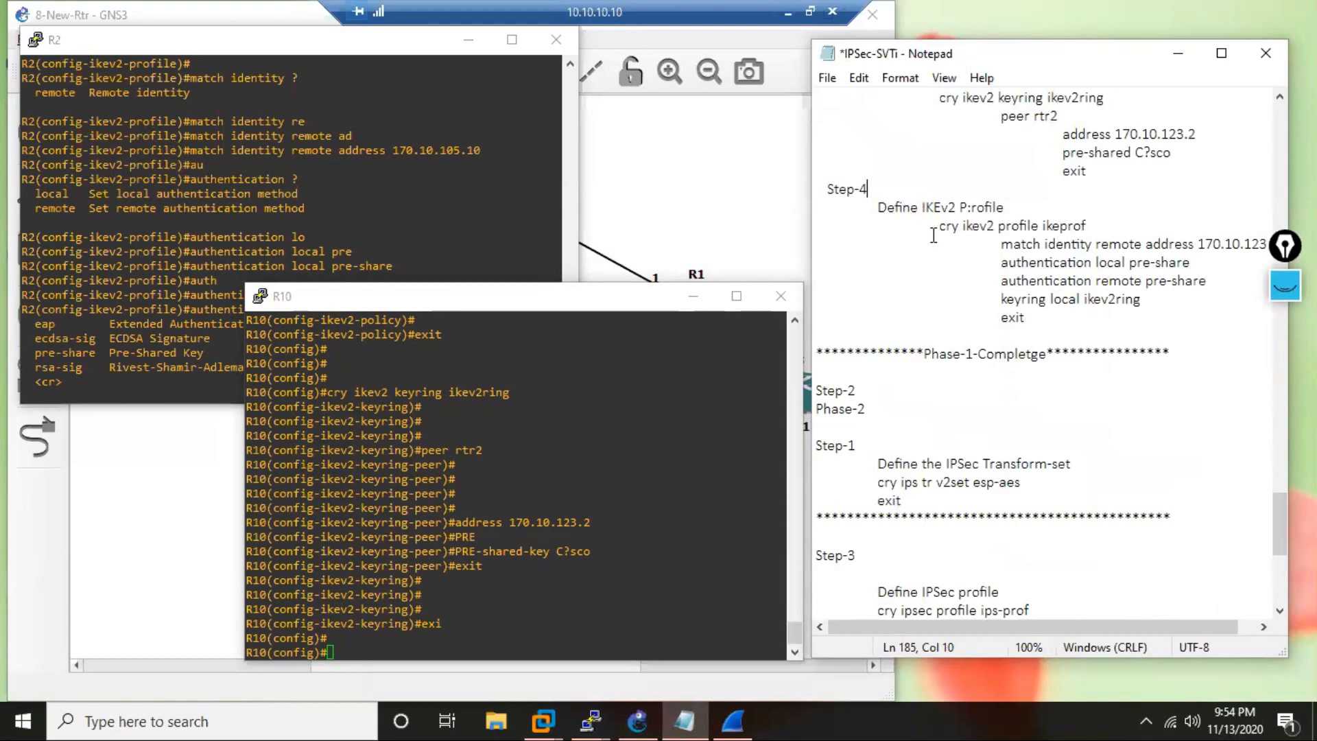
drag(938, 226, 993, 328)
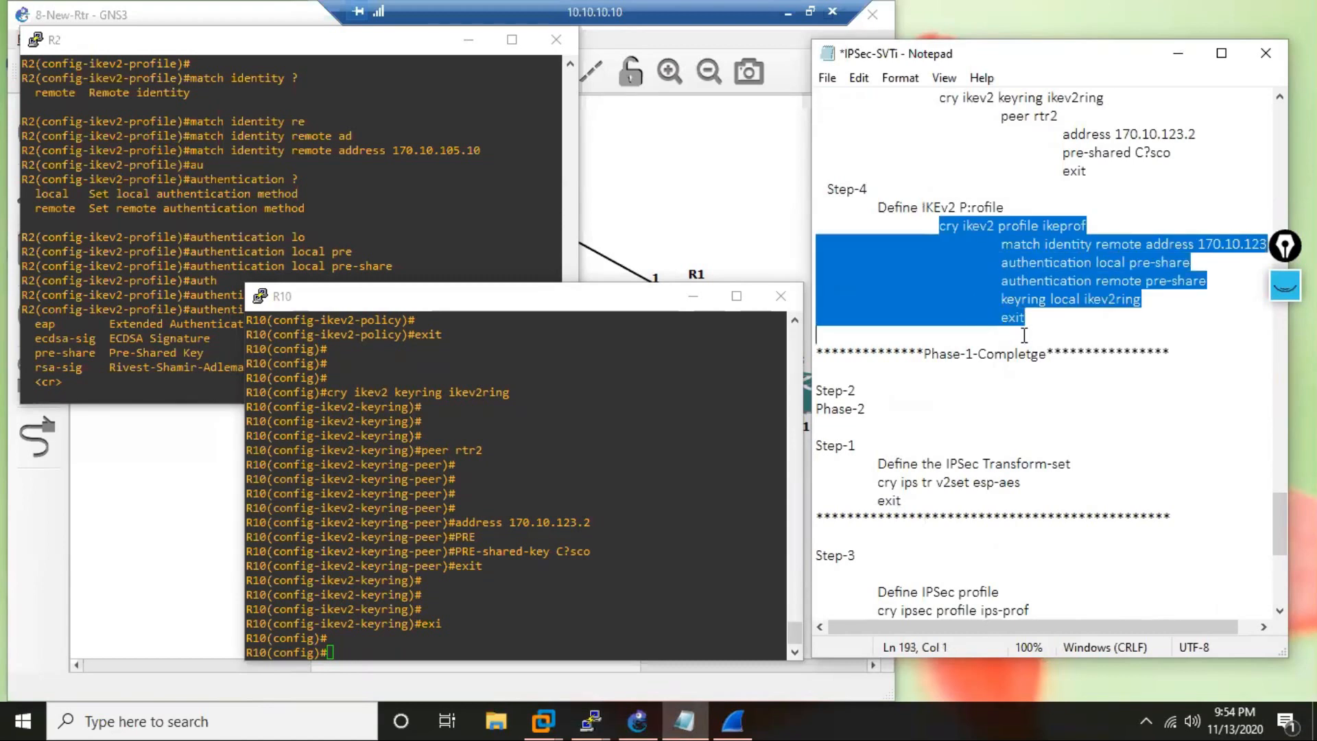
click(554, 607)
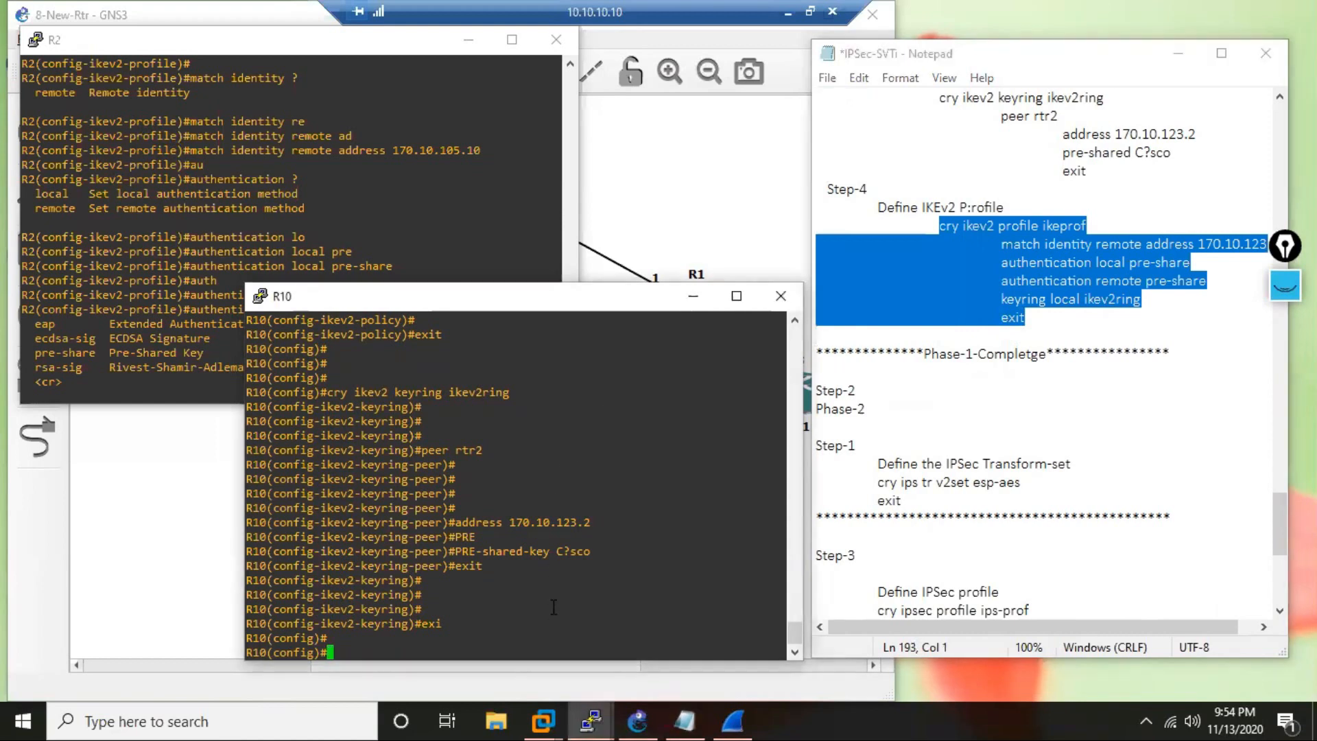
right_click(554, 607)
key(Return)
key(Return)
key(Return)
key(Return)
key(Return)
key(Return)
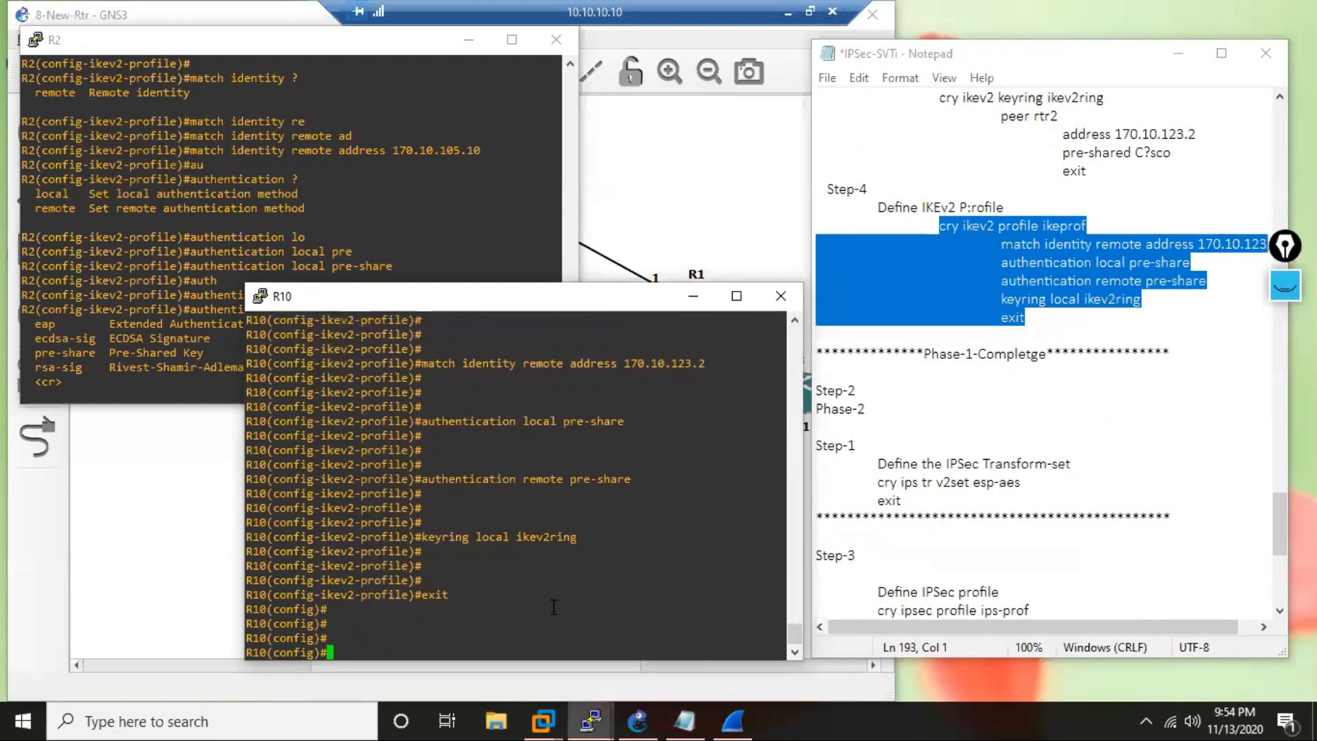
Add a line break after the transform-set commands in the notes and run them on R10 to define v2set with esp-aes.
scroll(845, 463, down, 1)
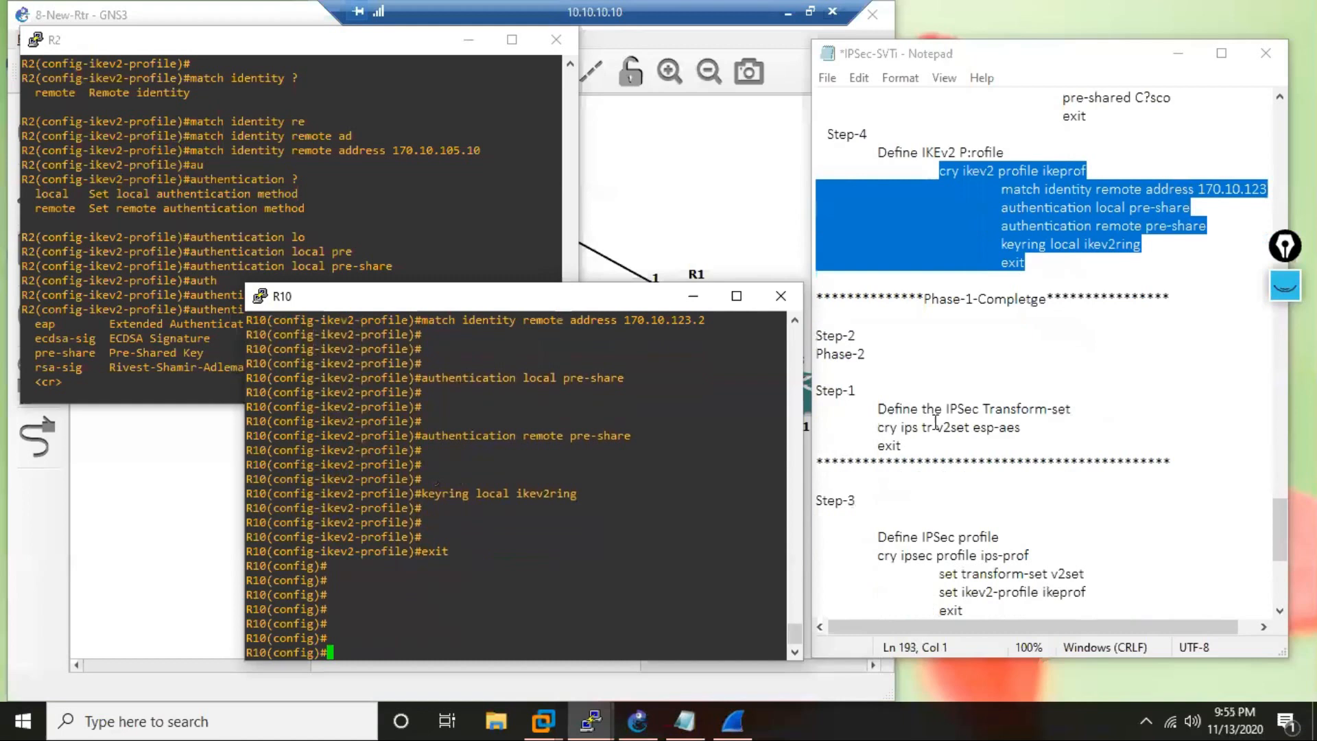
scroll(972, 396, down, 2)
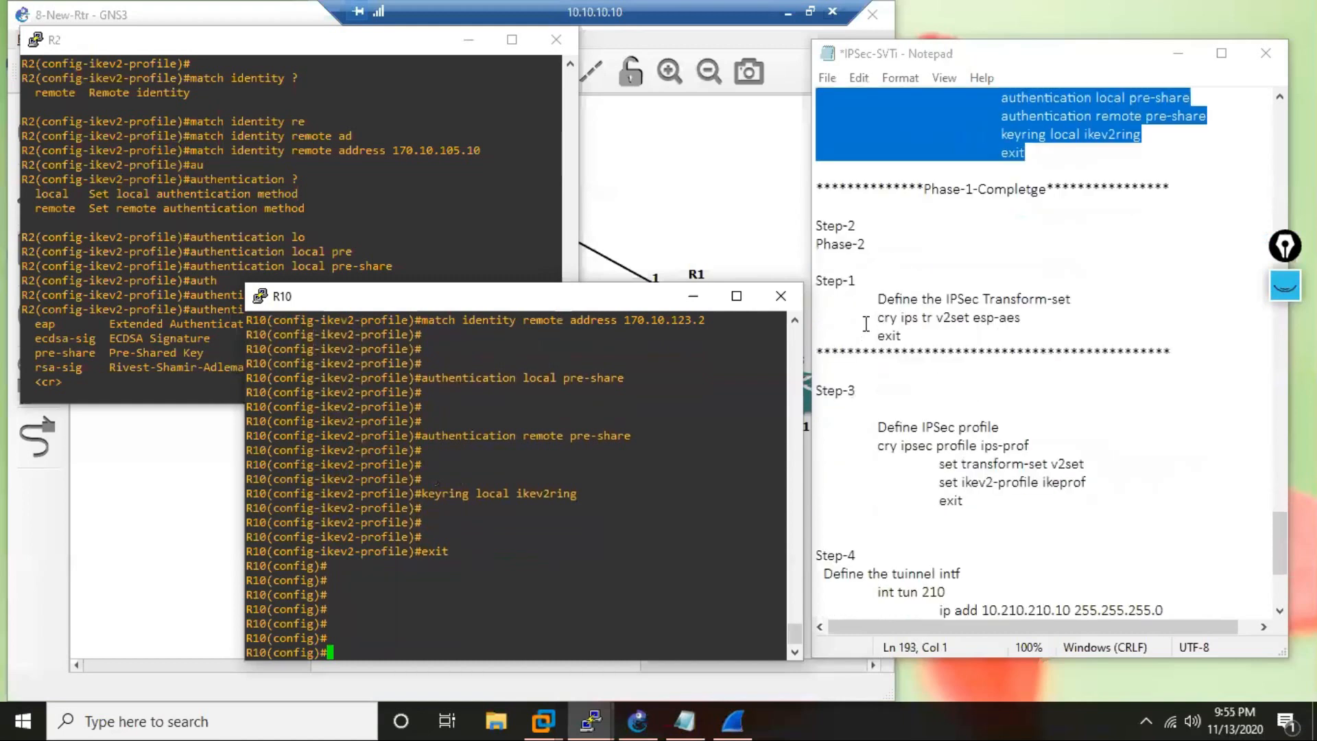
click(932, 333)
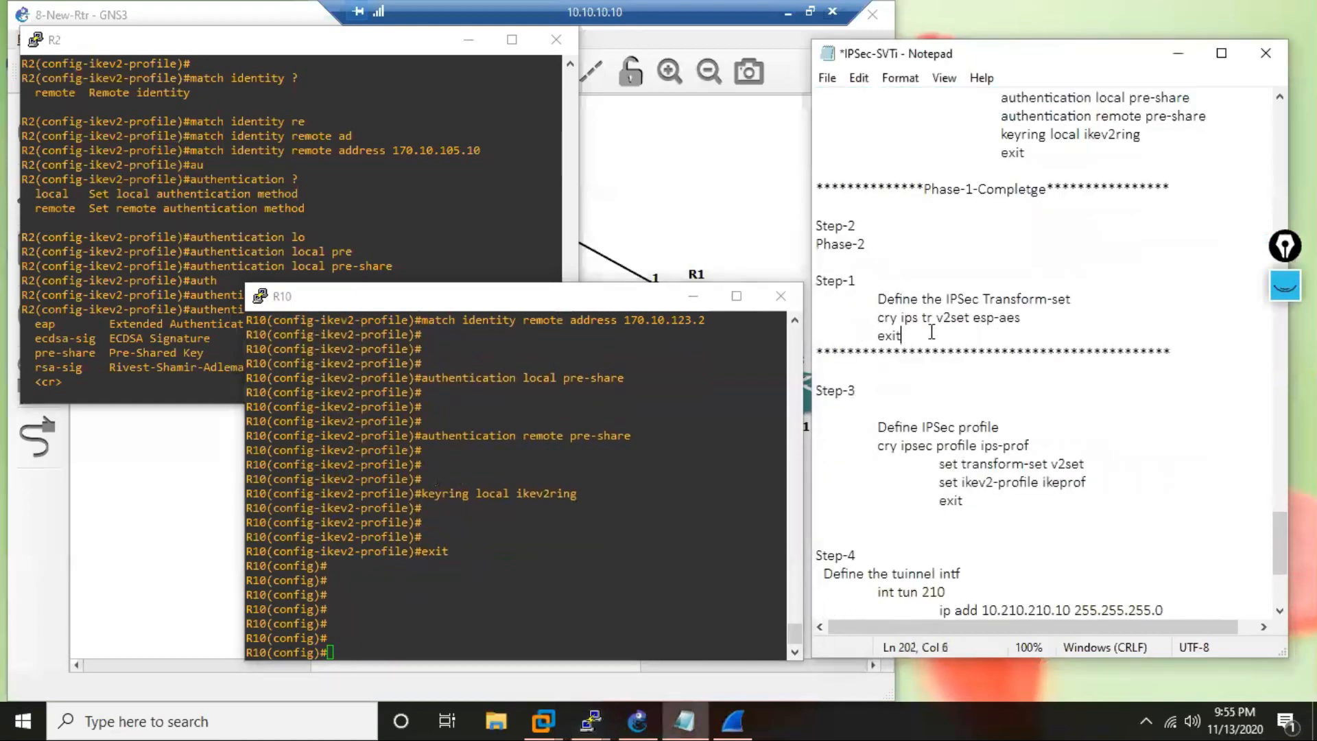
key(Return)
drag(878, 317, 895, 356)
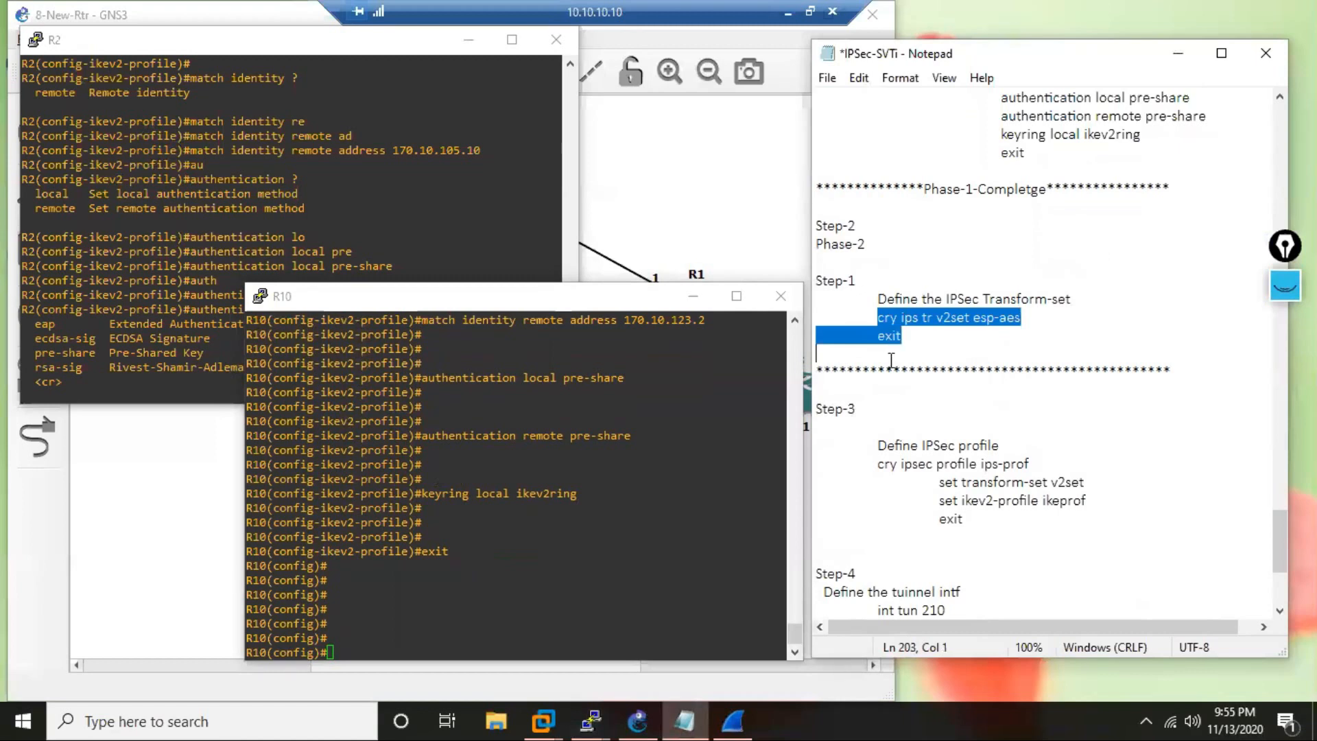
right_click(537, 572)
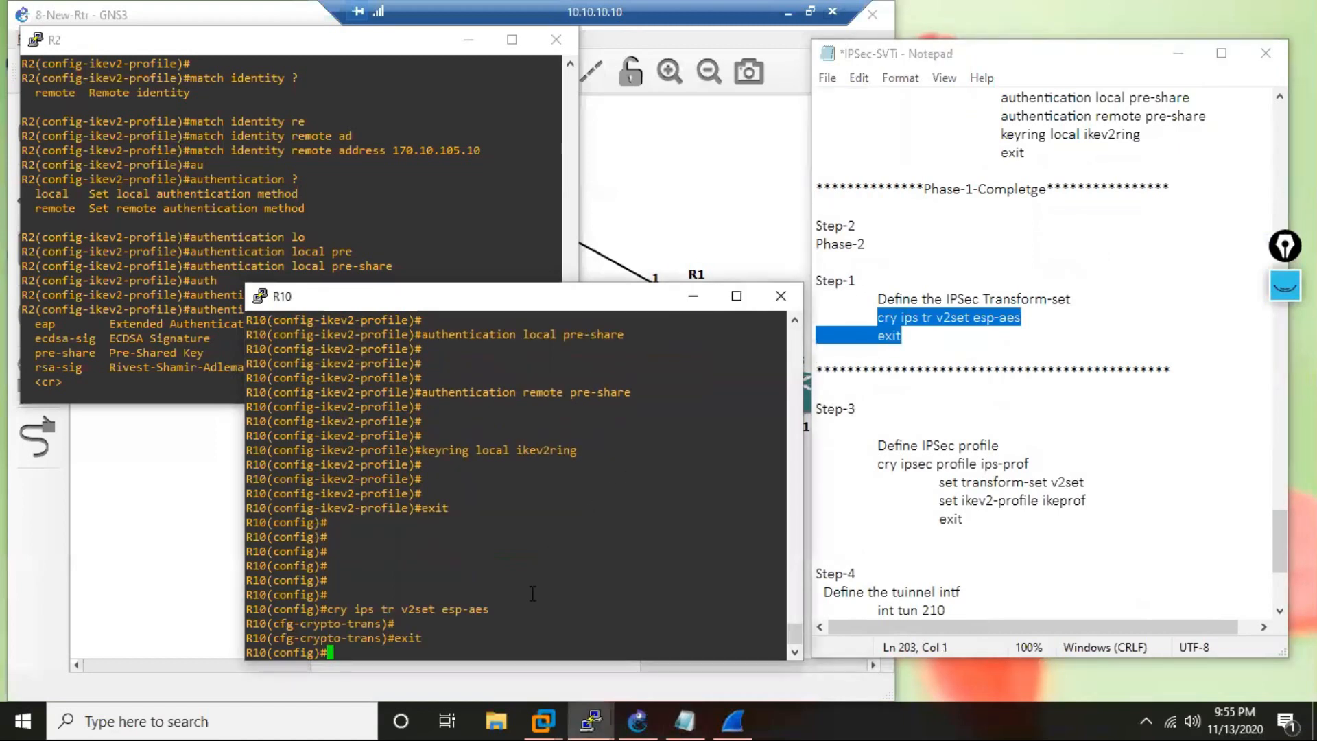
key(Return)
key(Return)
key(Return)
key(Return)
key(Return)
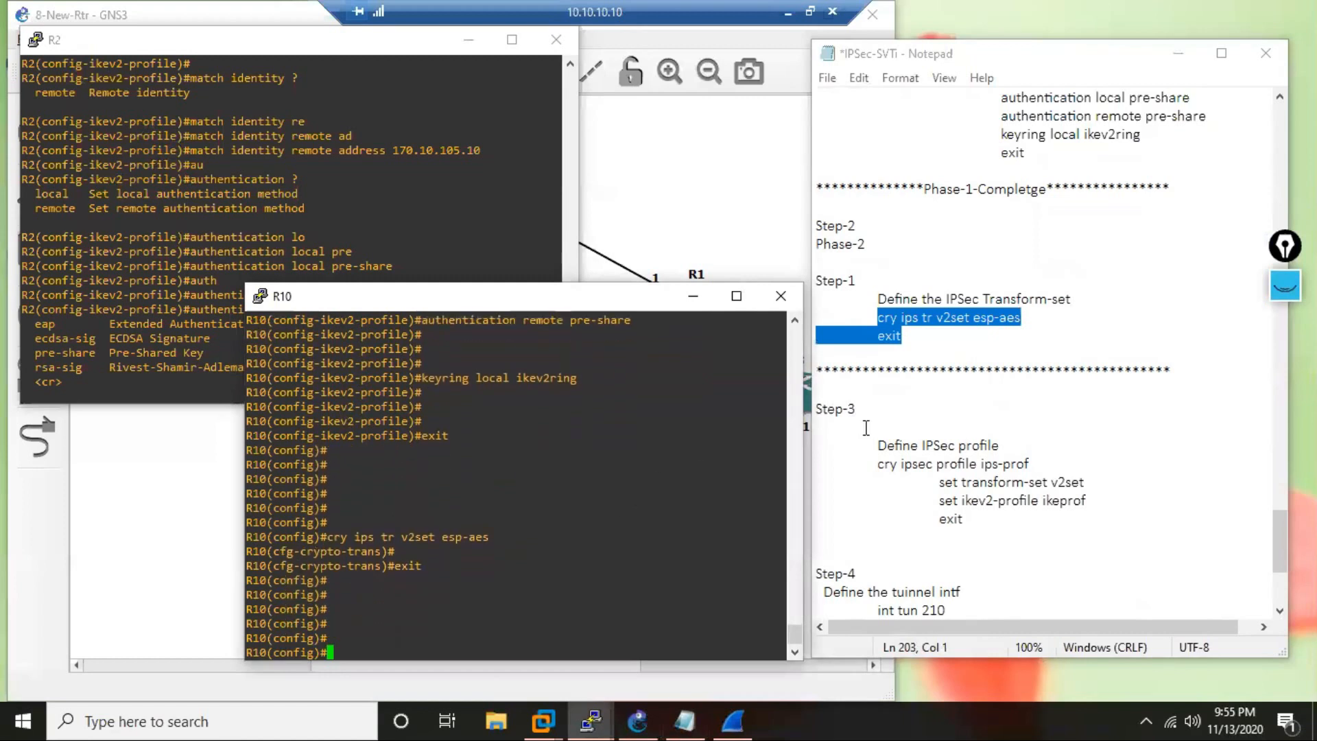
Copy the IPSec profile commands from the notes and run them on R10 to define ips-prof with transform-set v2set and ikev2-profile ikeprof.
scroll(866, 428, down, 1)
drag(877, 409, 906, 496)
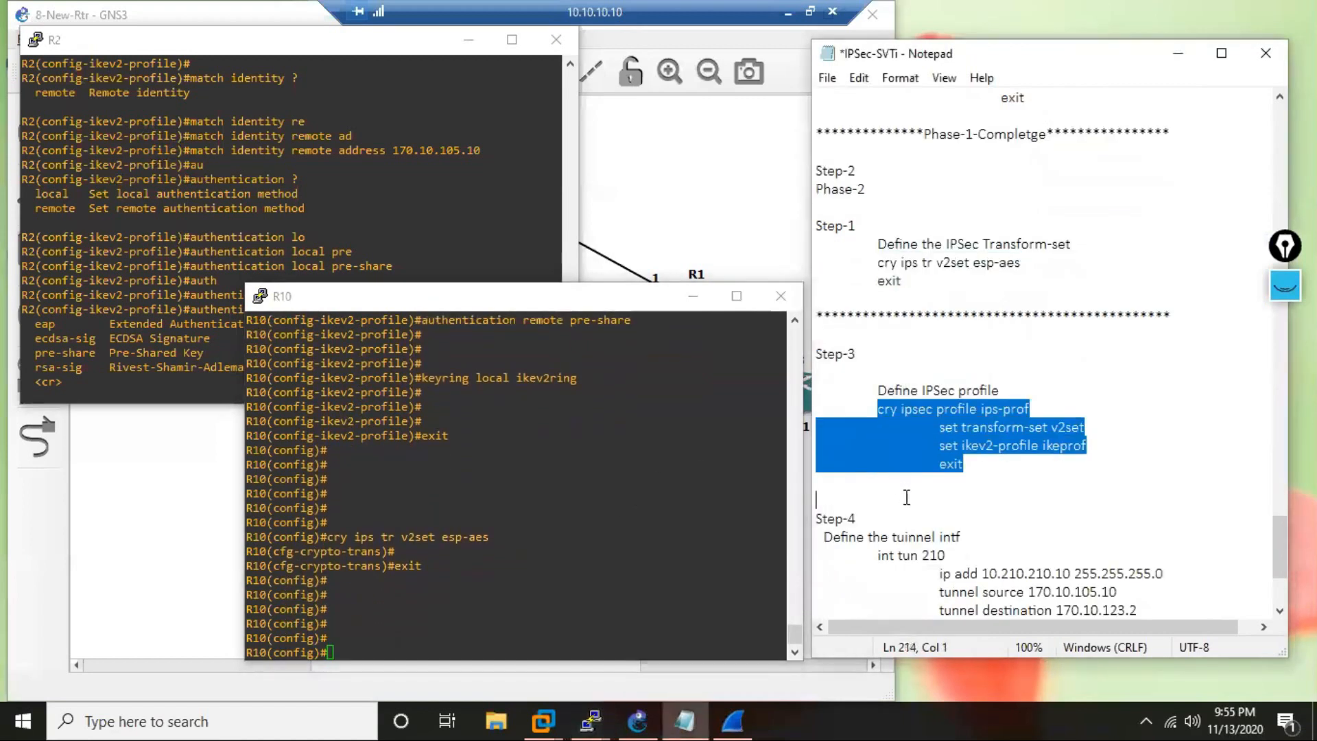
right_click(517, 600)
key(Return)
key(Return)
key(Return)
key(Return)
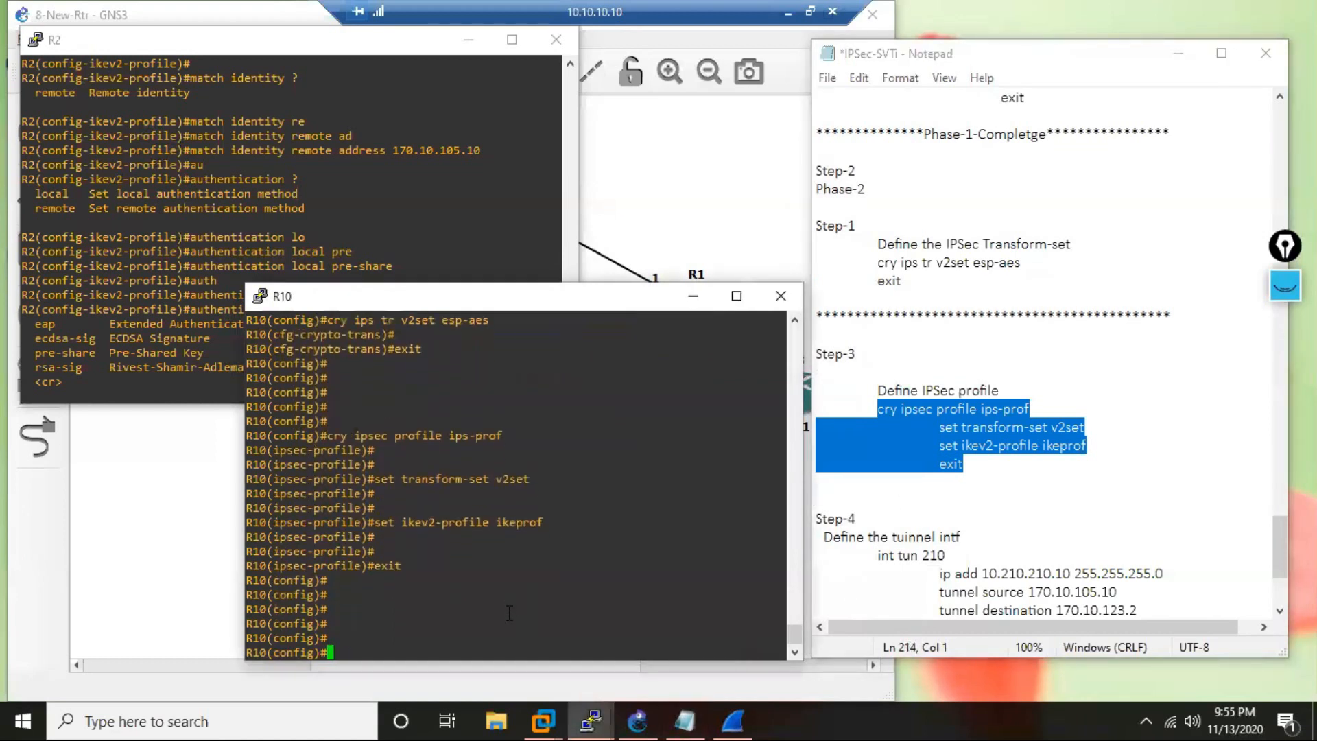
Copy the tunnel 210 commands onto R10: IP 10.210.210.10 255.255.255.0, source 170.10.105.10, destination 170.10.123.2, mode ipsec ipv4, protection profile ips-prof.
scroll(844, 562, down, 3)
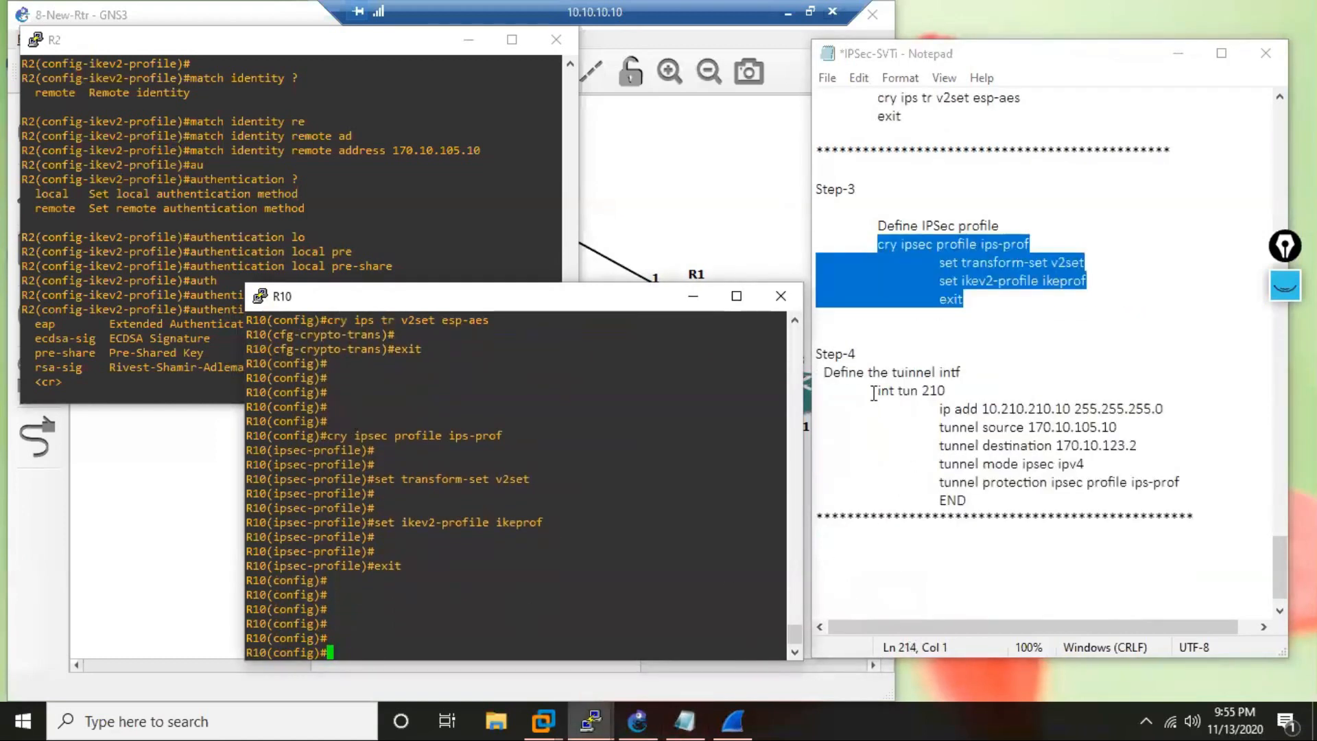
drag(874, 393, 1190, 478)
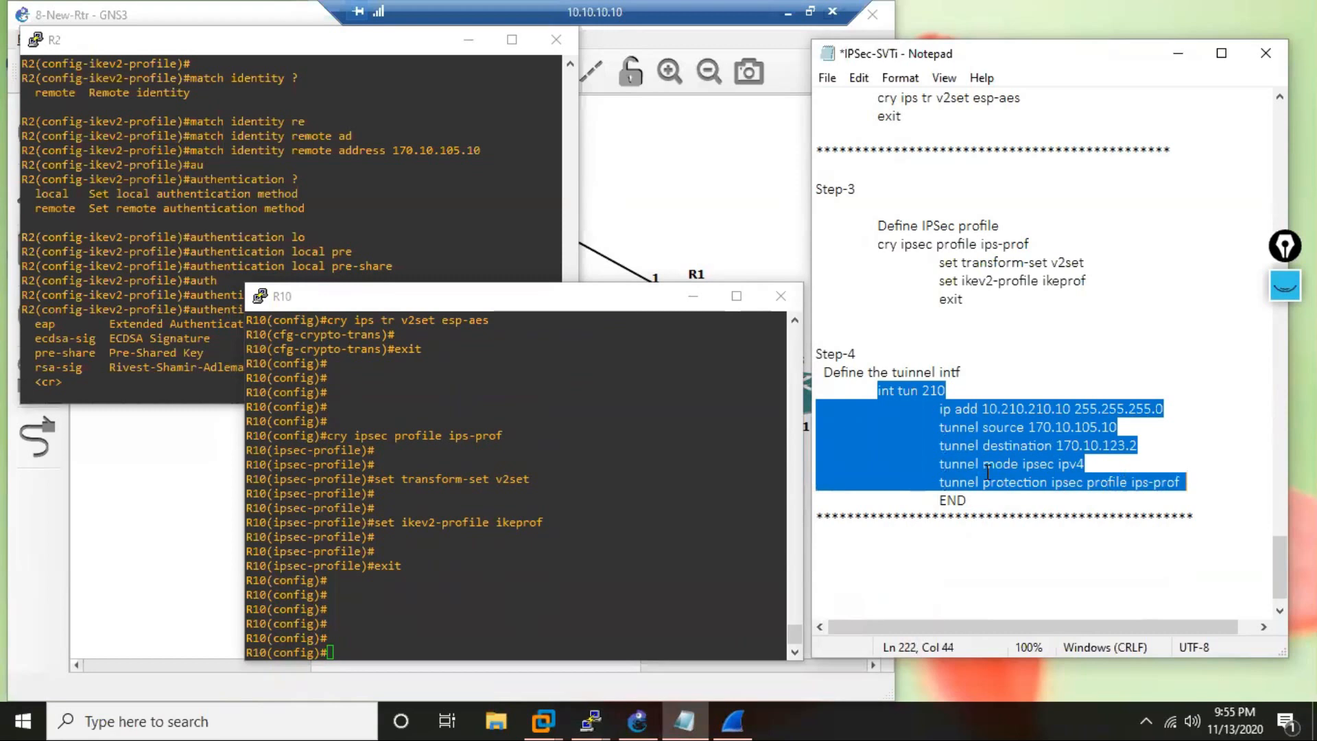
right_click(478, 591)
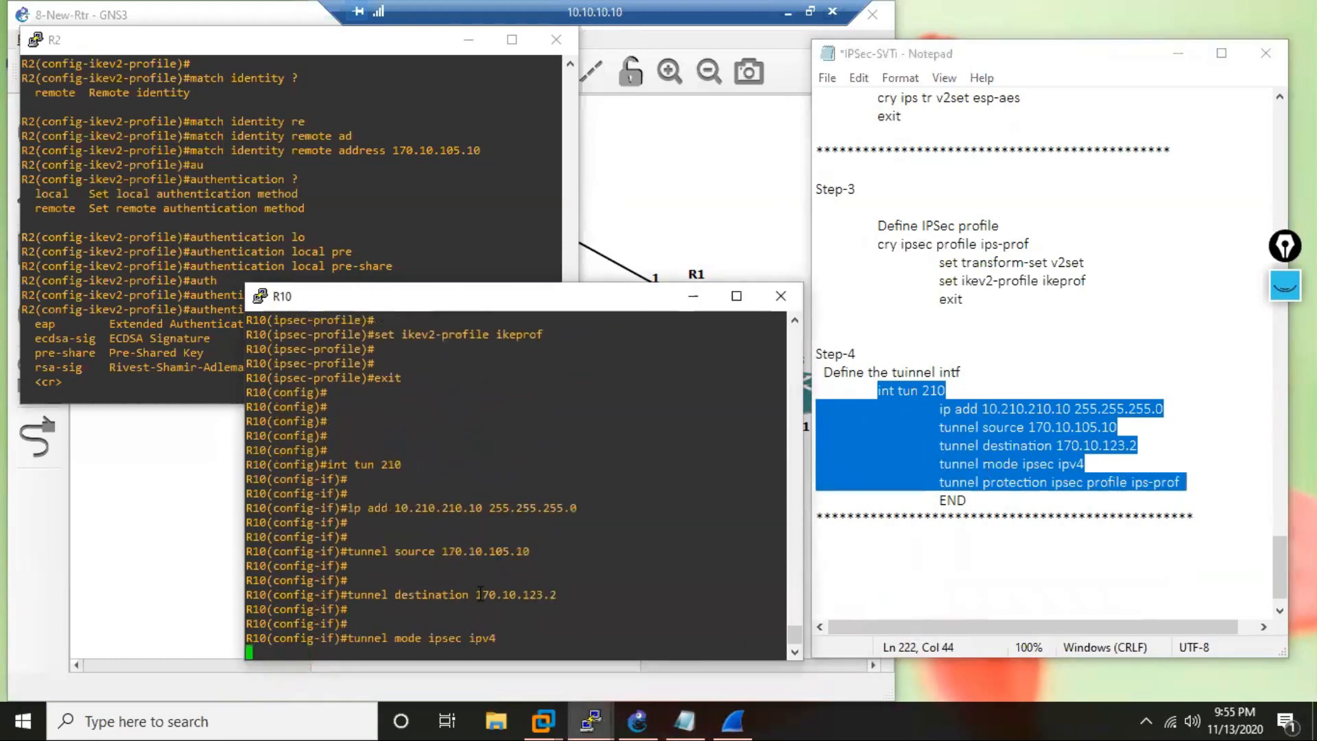
key(Return)
key(Return)
key(Return)
key(Return)
key(Return)
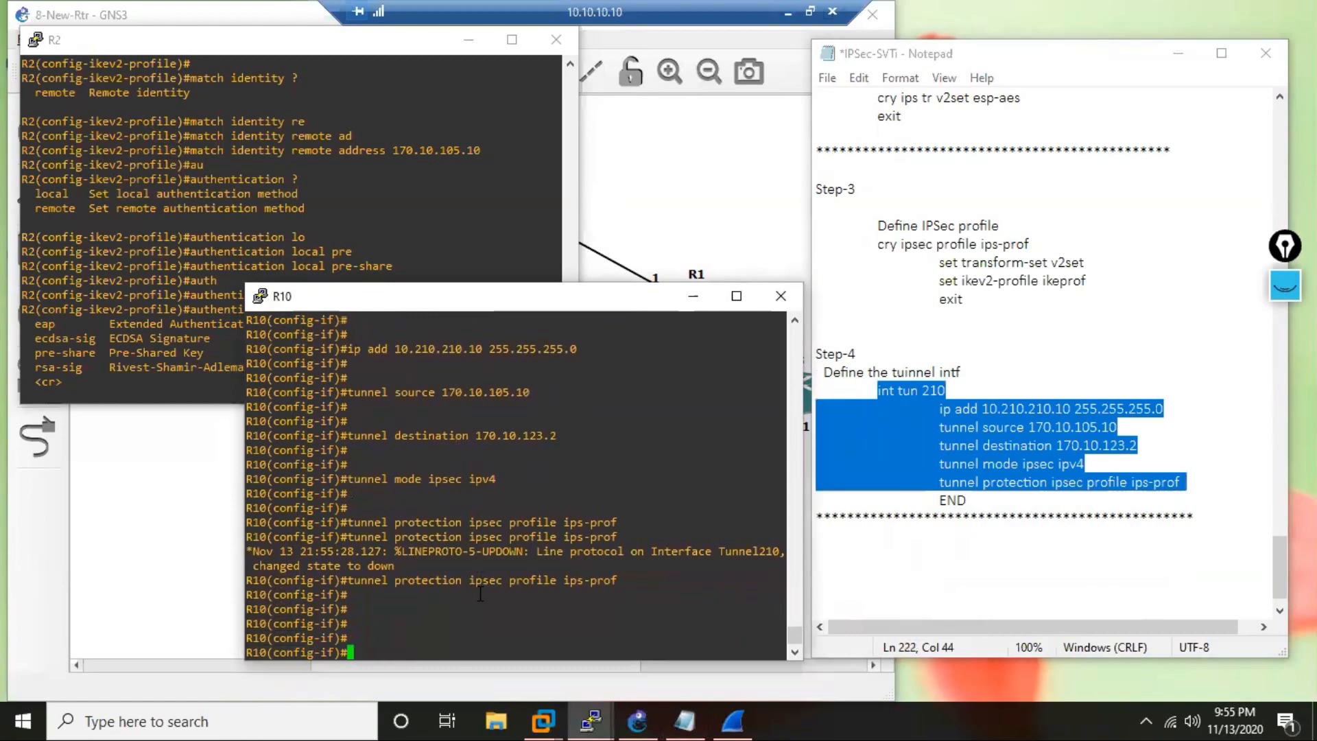
key(Return)
key(Return)
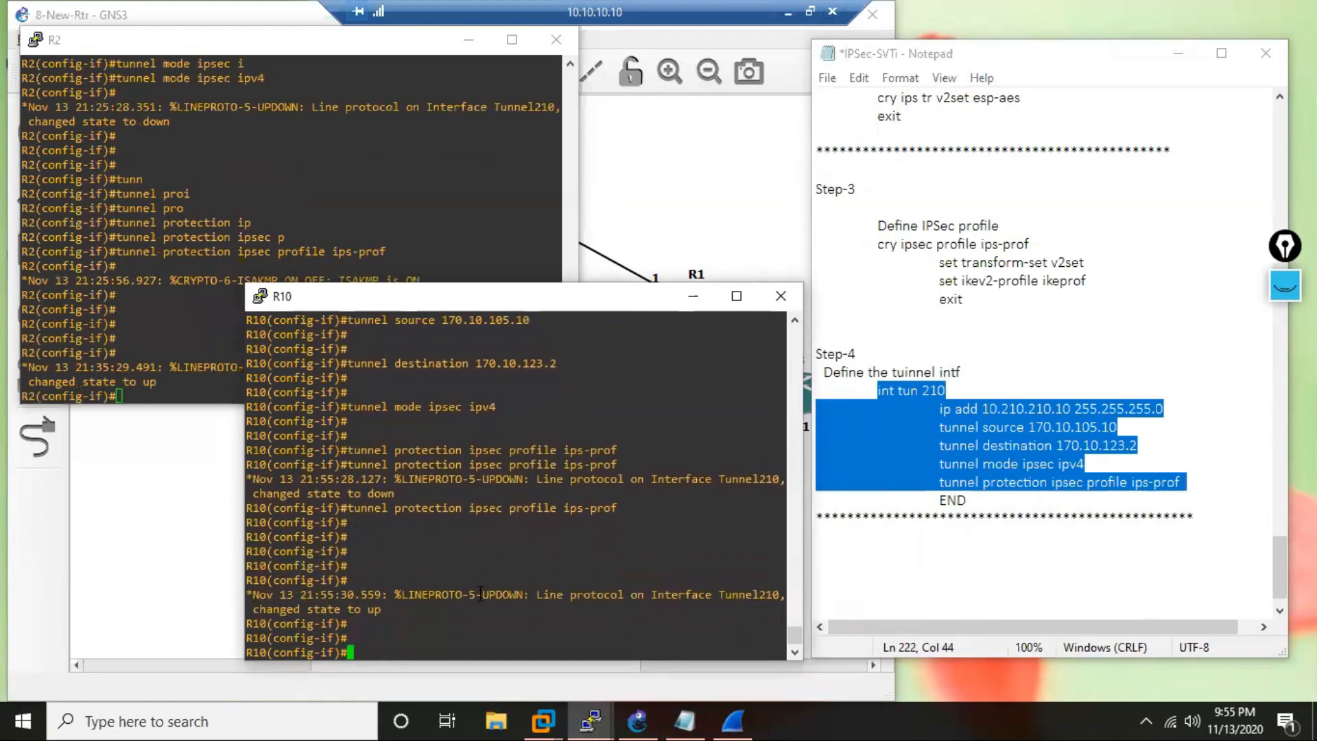
Check R2's console for tunnel messages, and end configuration on R10 to start a ping command from privileged EXEC mode.
click(210, 332)
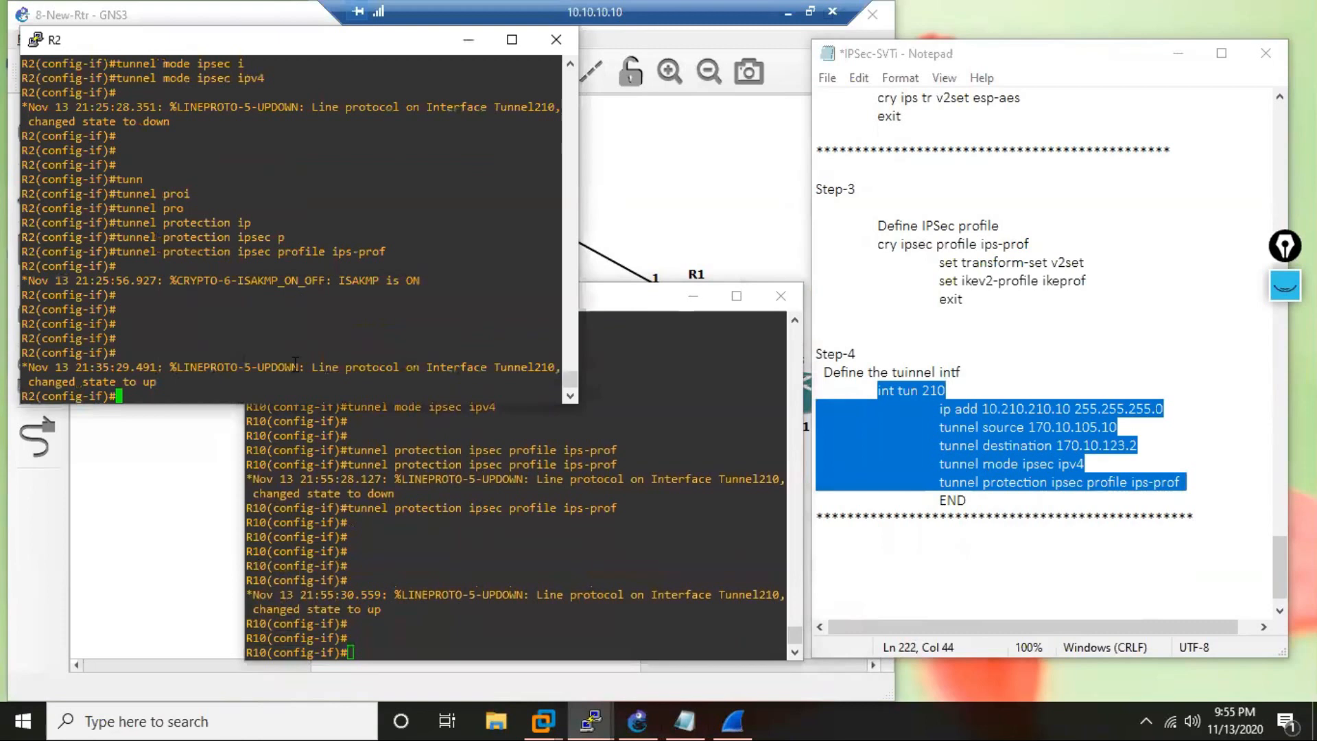
click(430, 630)
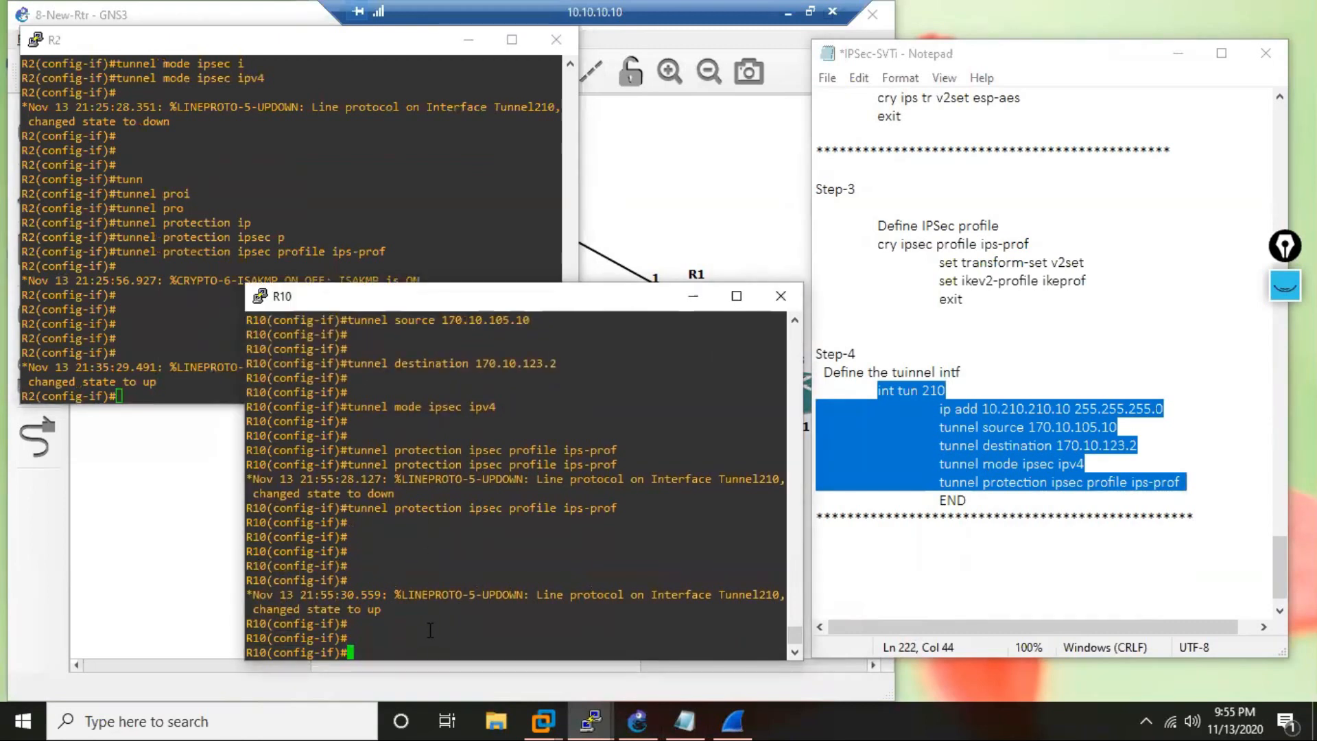
text(end)
key(Return)
key(Return)
key(Return)
key(Return)
key(Return)
key(Return)
key(Return)
key(Return)
key(Return)
key(Return)
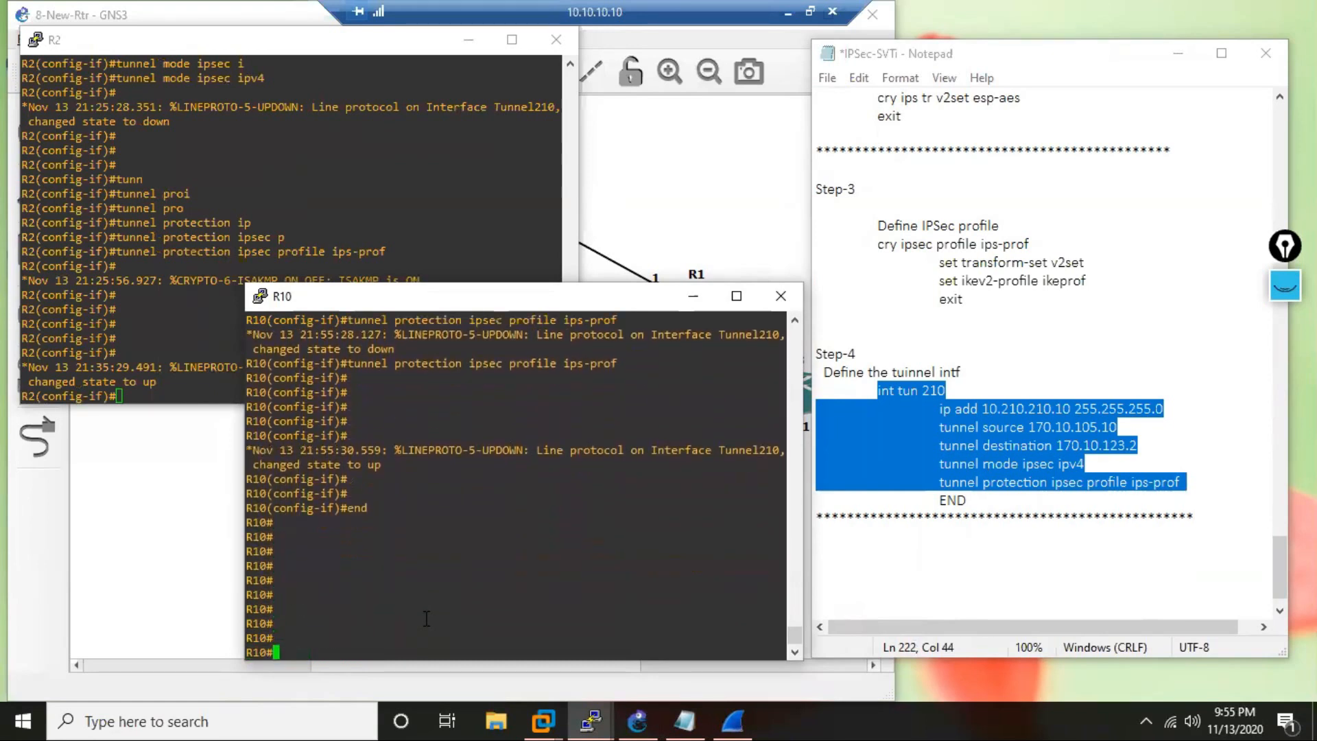
text(ping)
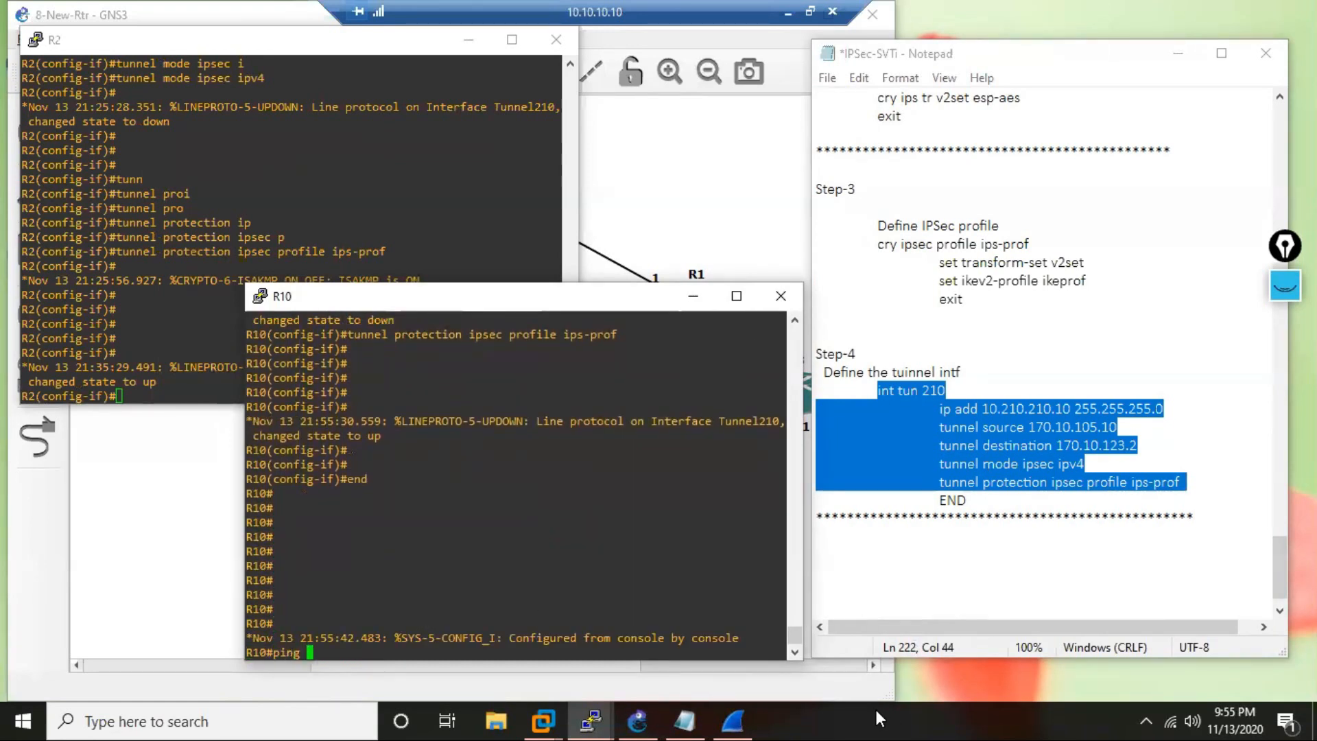
Switch to Wireshark to inspect an ESP packet from 170.10.123.2 to 170.10.105.10, and return to R10's console.
click(732, 720)
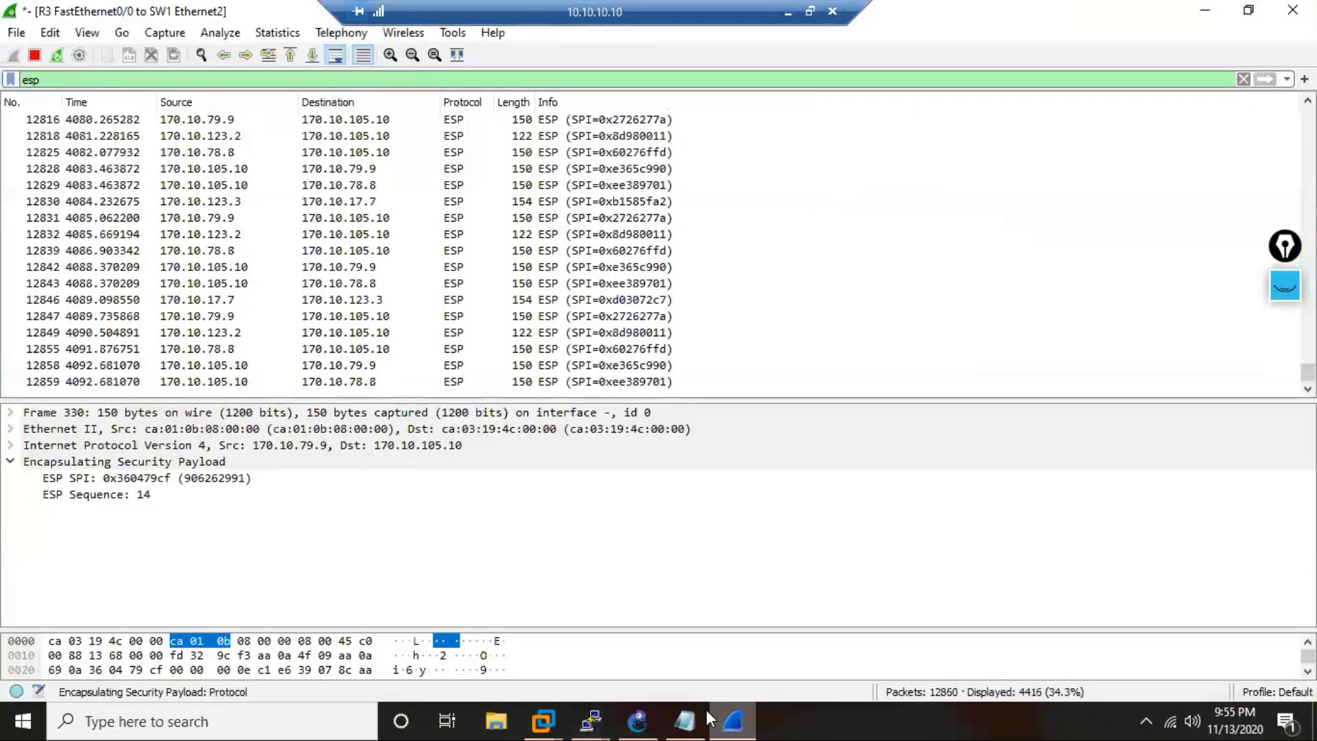
click(591, 719)
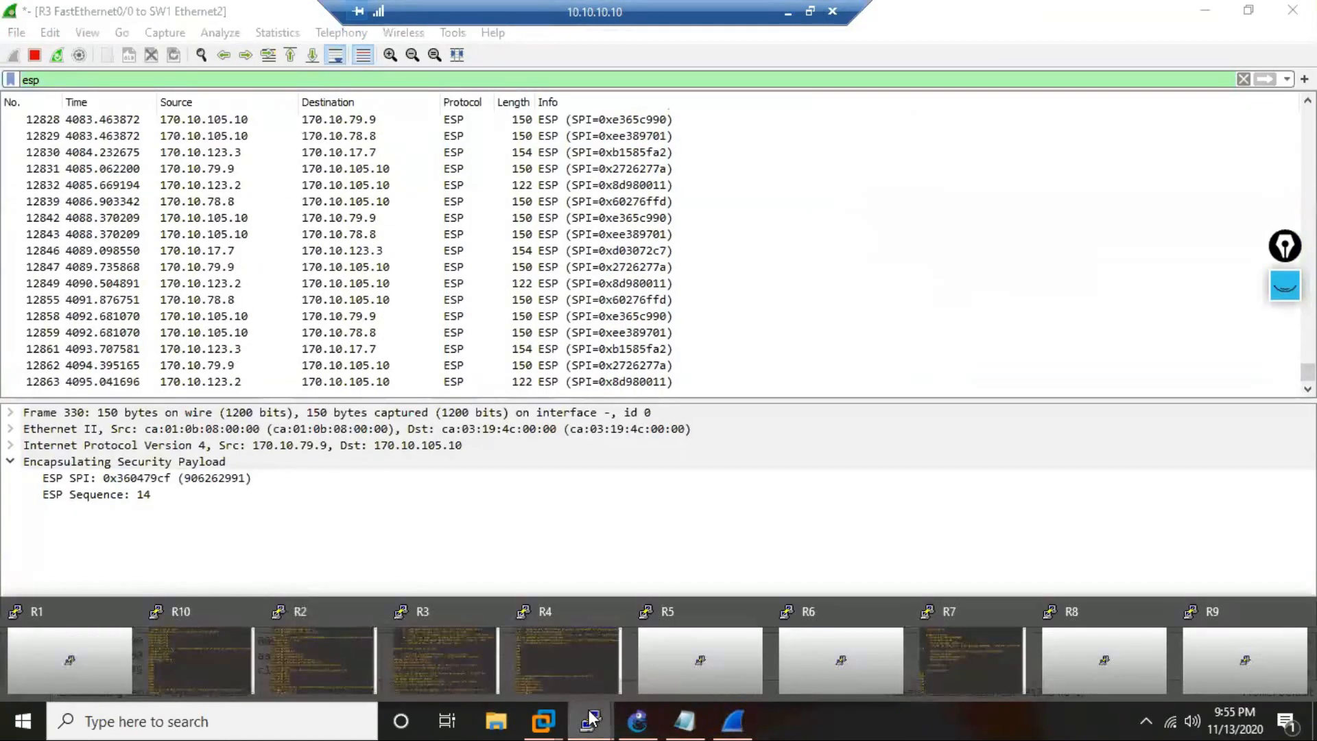
click(229, 382)
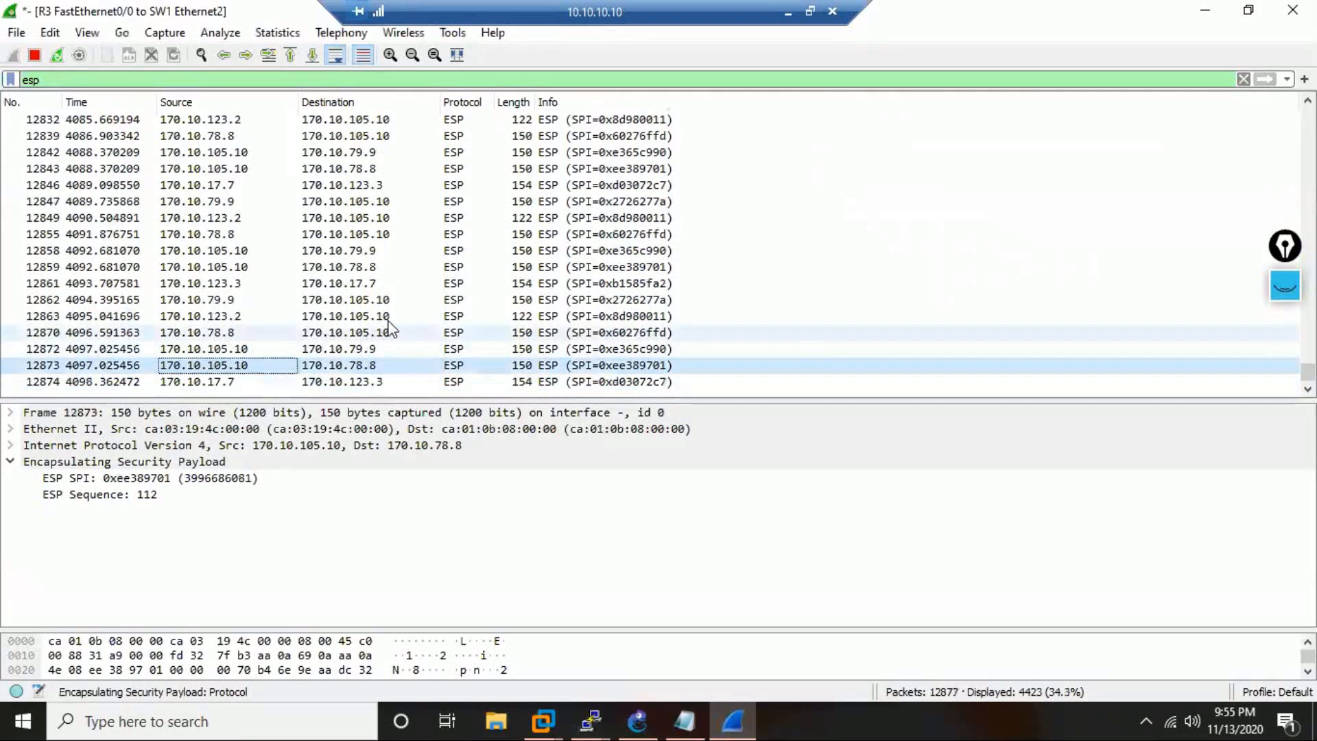
click(380, 288)
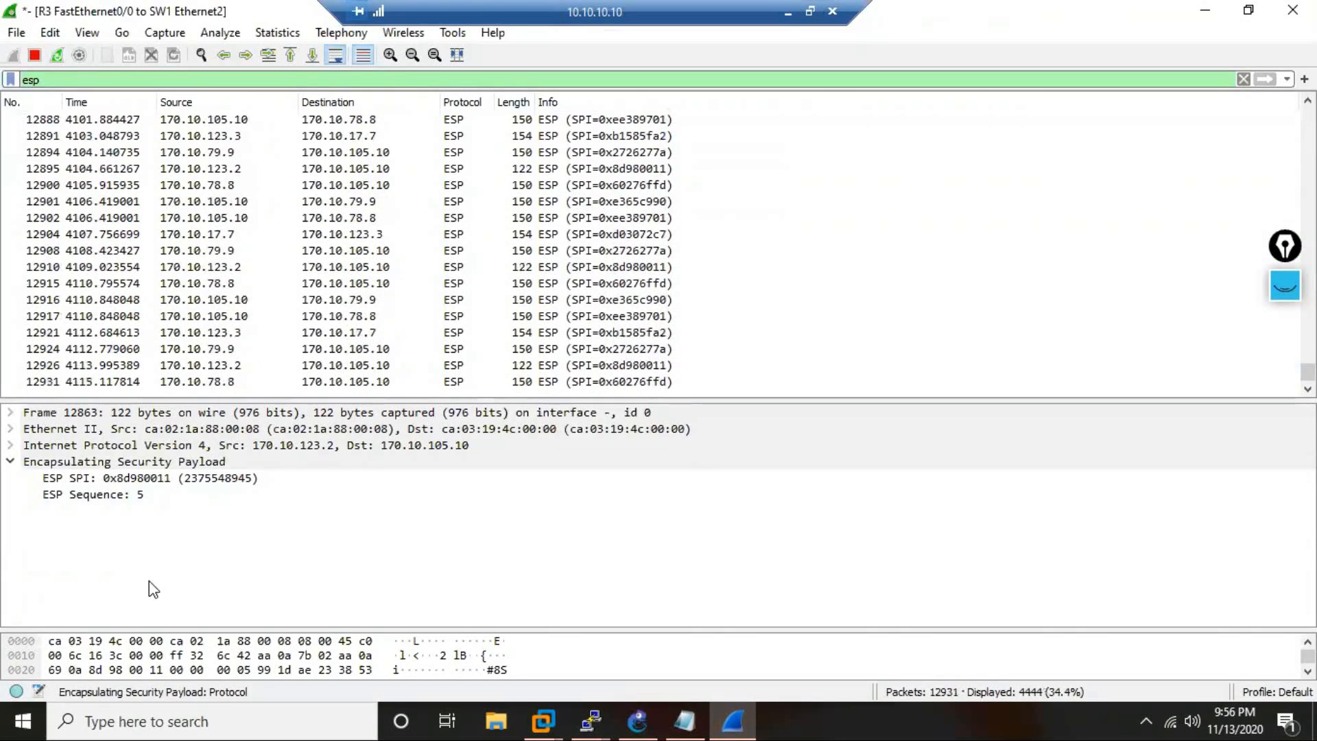
click(593, 719)
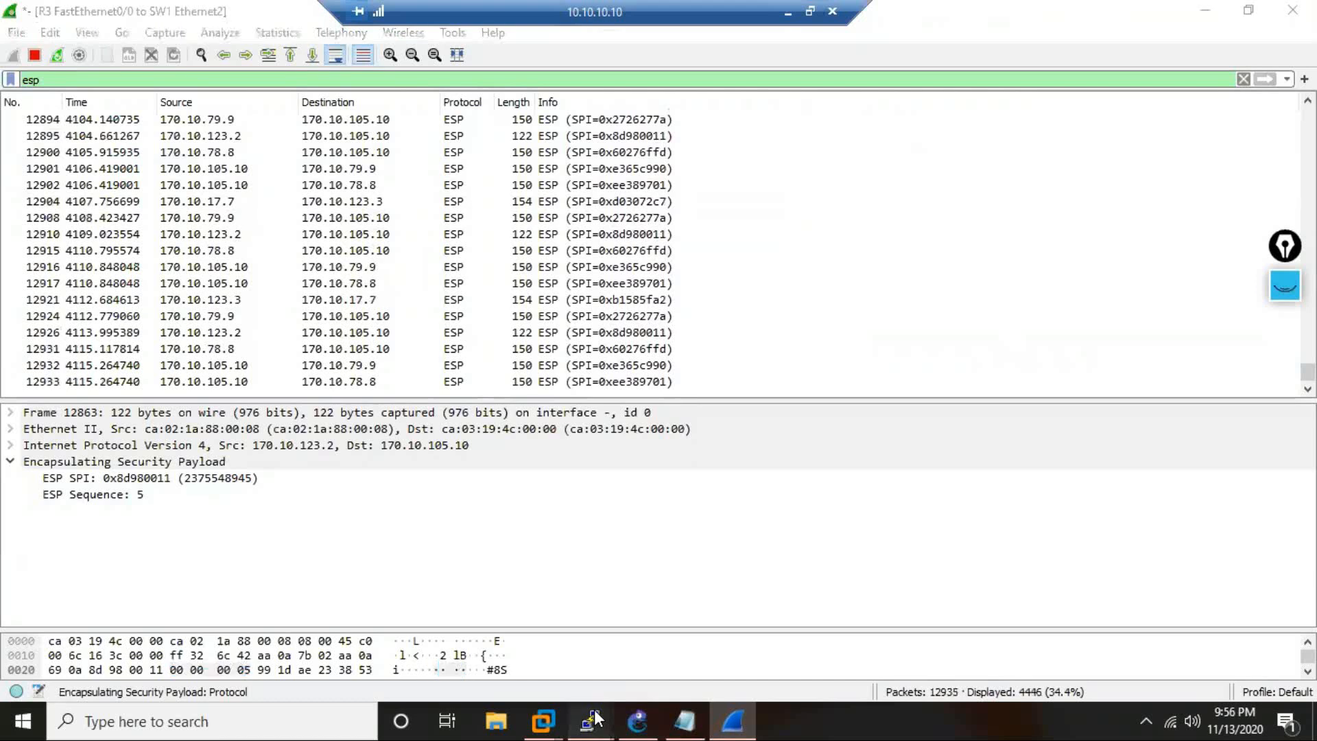
click(220, 661)
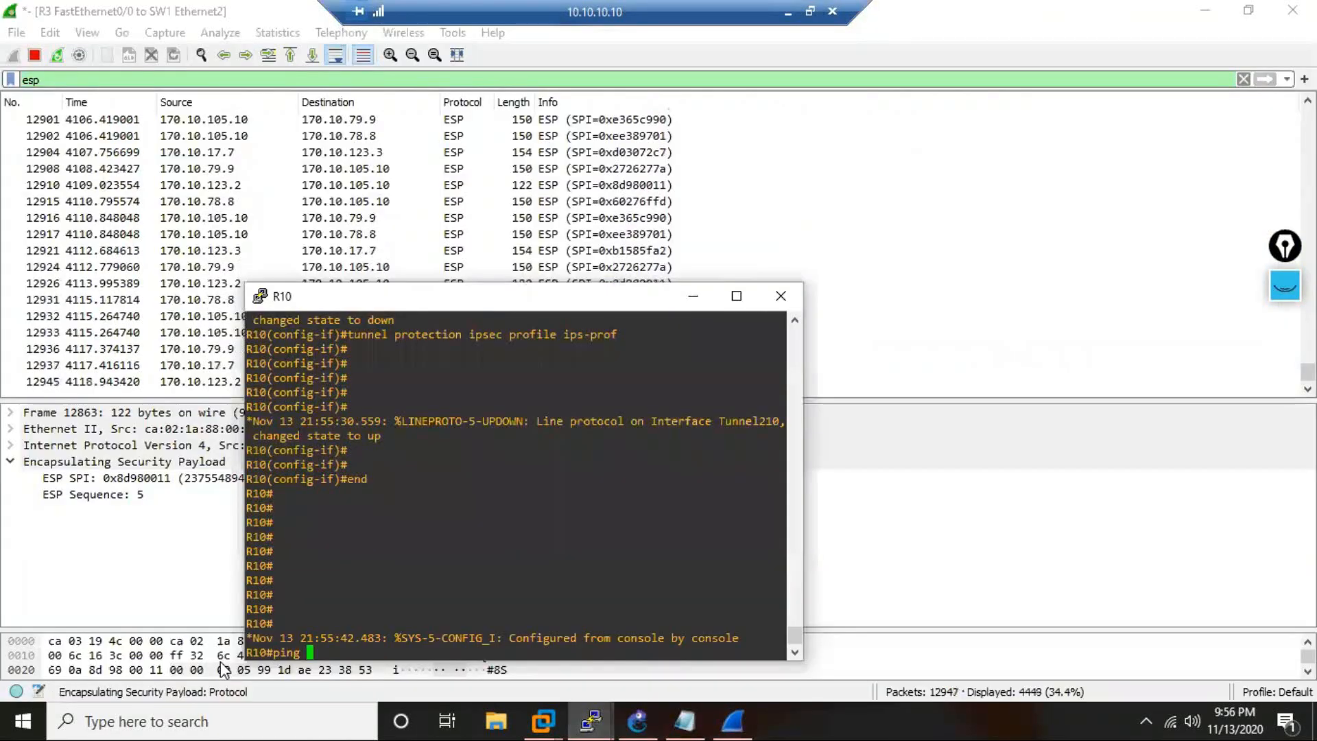
Ping 10.210.210.2 from R10 with its console moved clear of the packet list, and inspect the captured ESP packets in Wireshark.
text(10.)
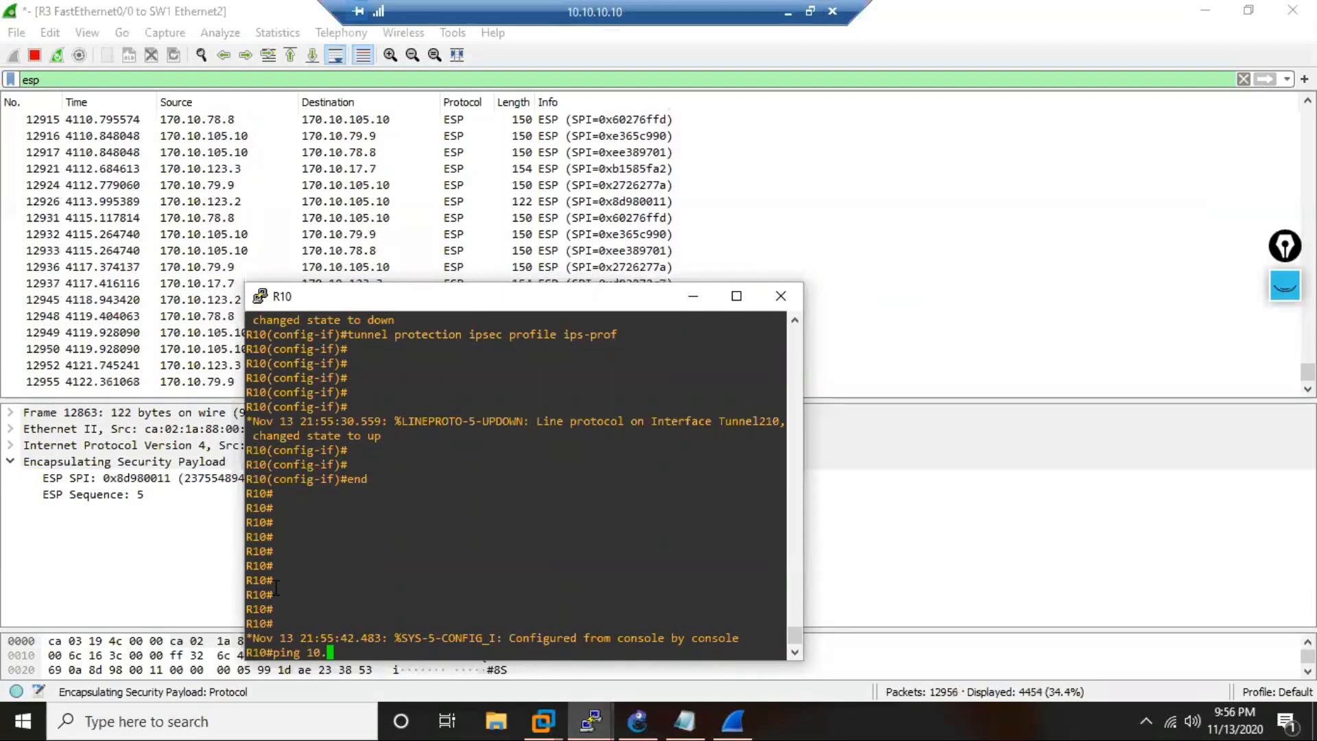
text(210.)
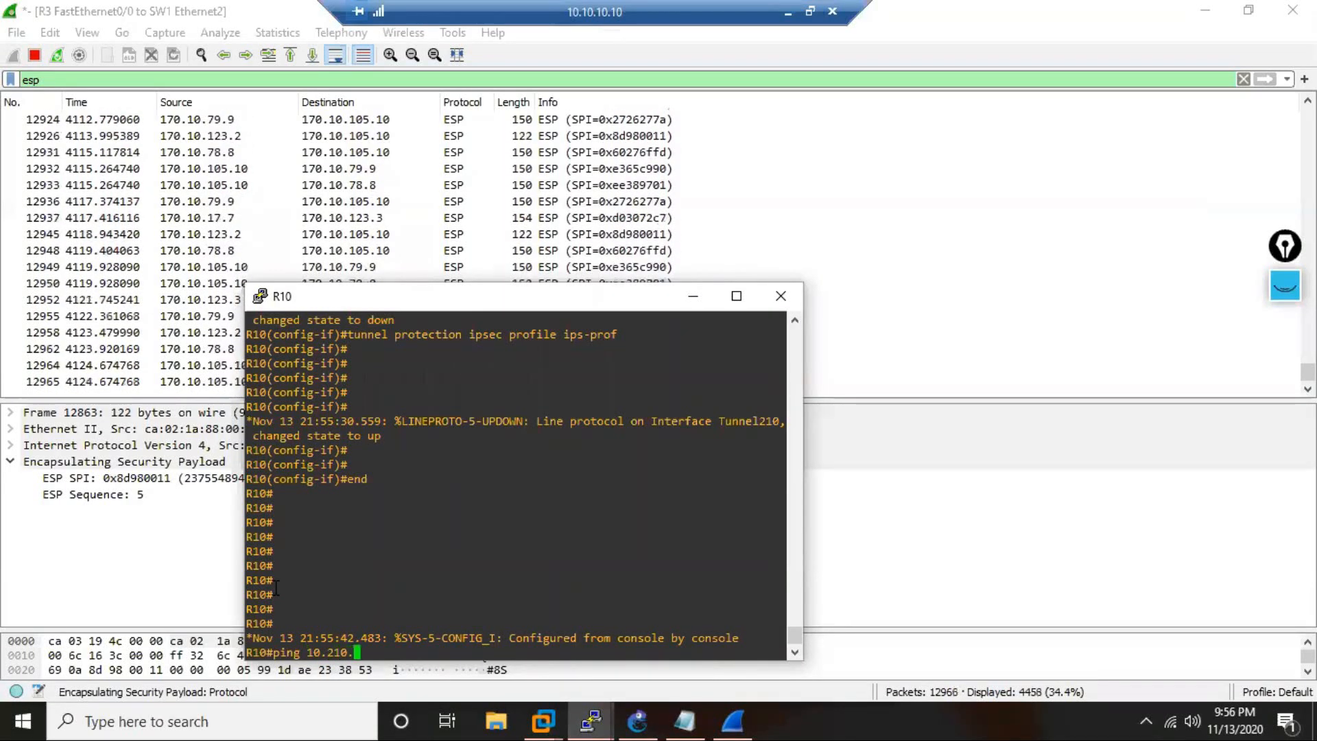
text(210.2)
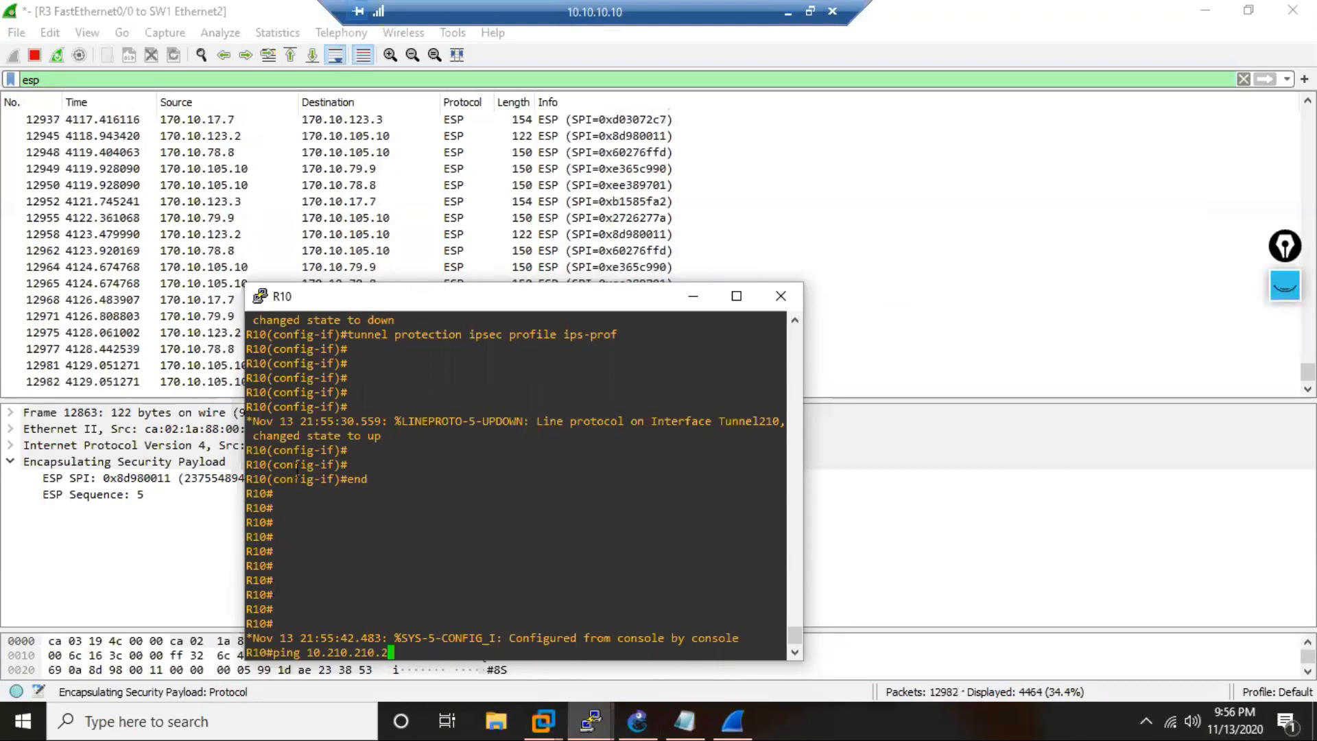
drag(588, 302, 1016, 145)
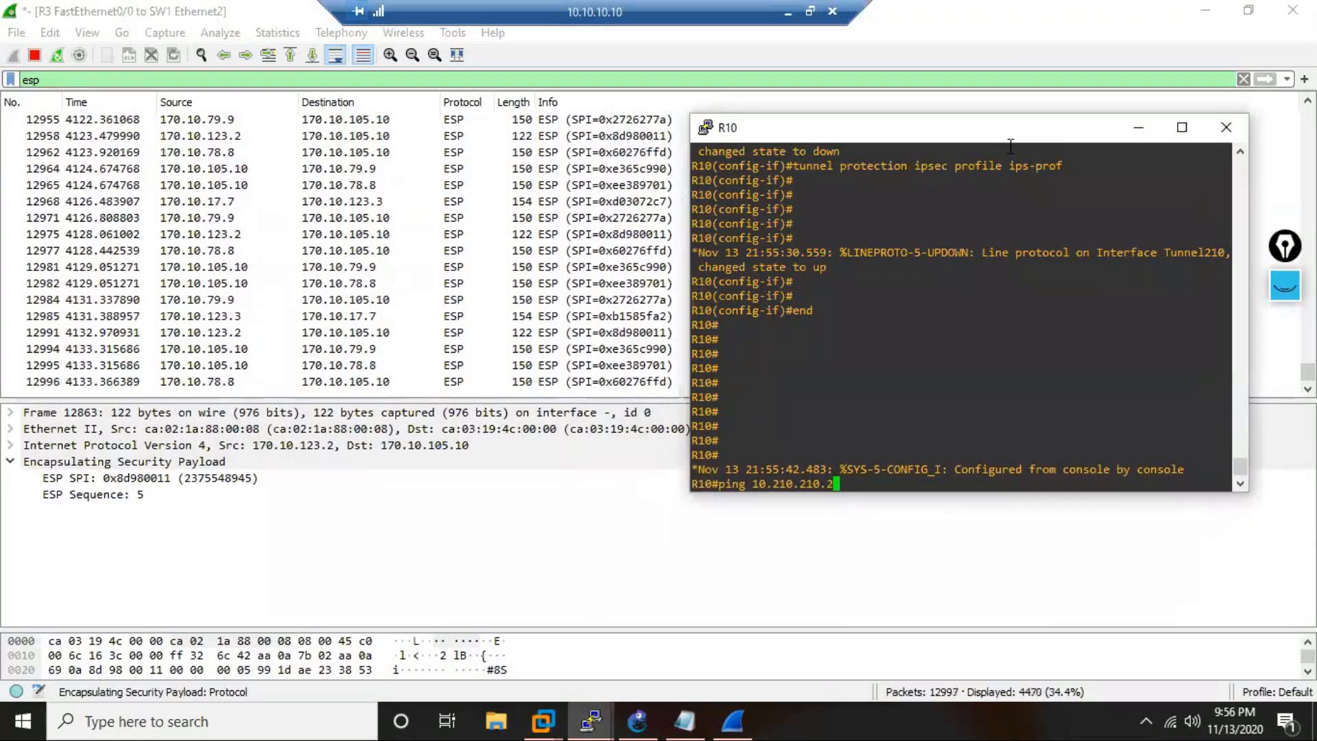
key(Return)
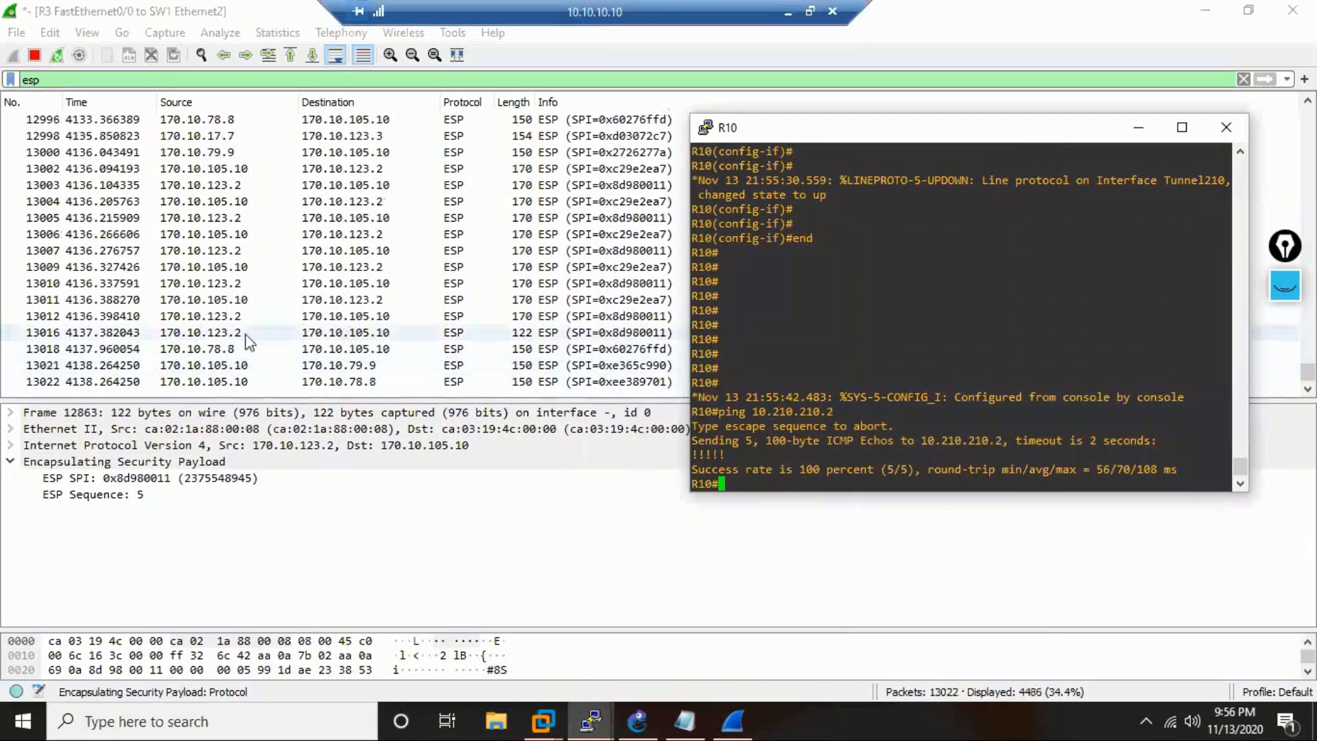
click(308, 302)
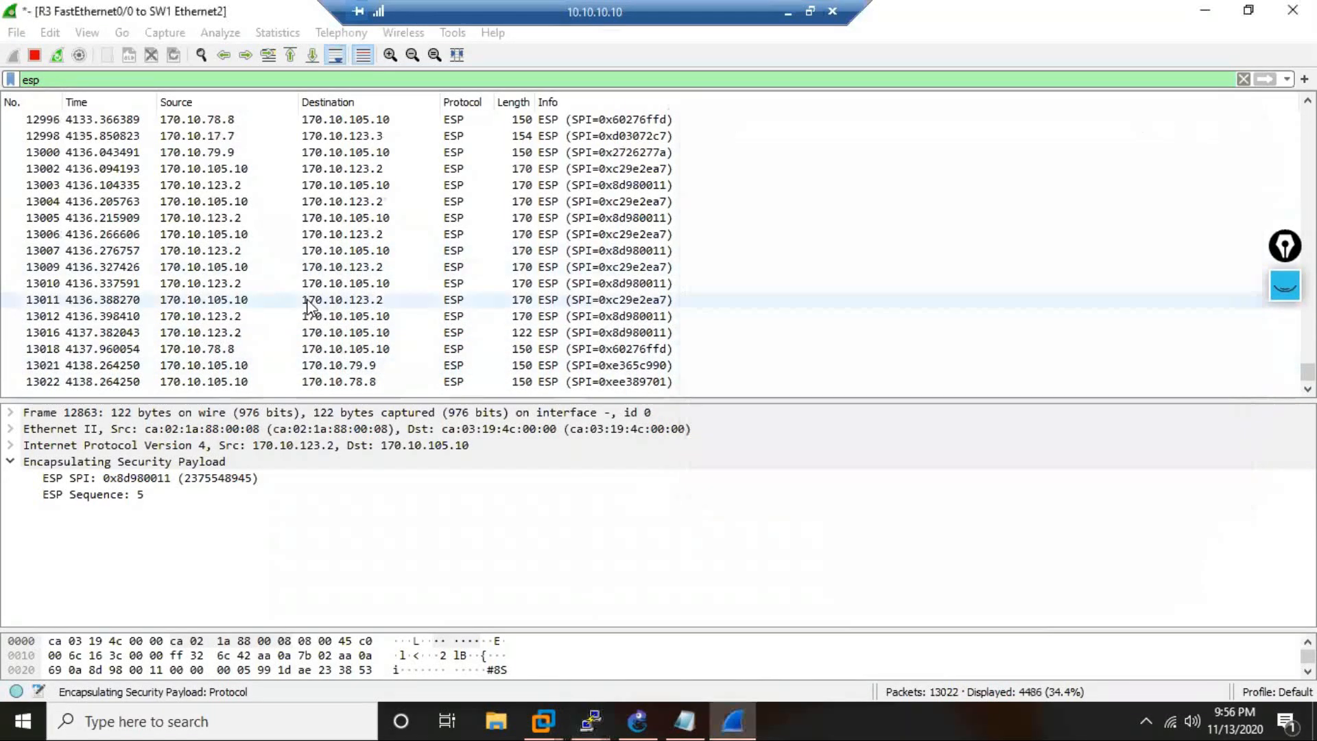
click(328, 350)
click(328, 347)
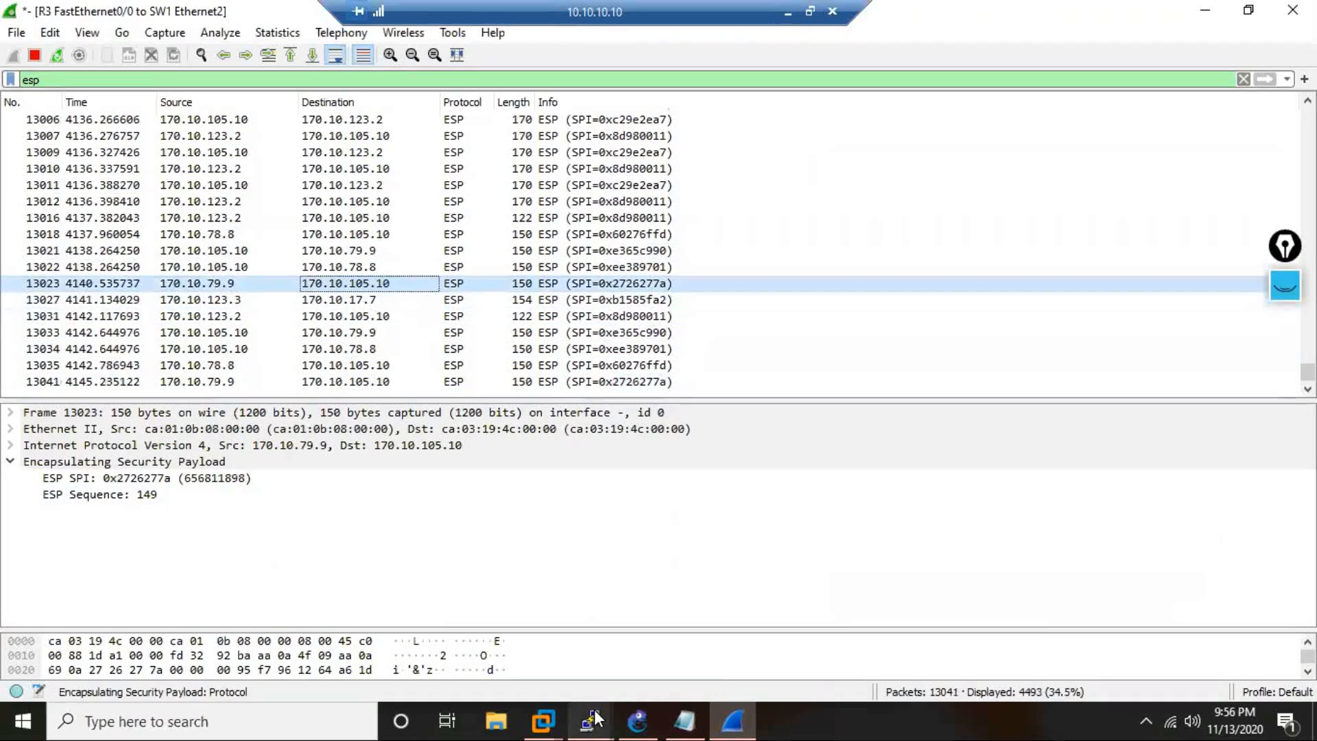
Return to R10's console and try to open a telnet session to 10.210.210.2.
mouse_move(590, 720)
click(187, 659)
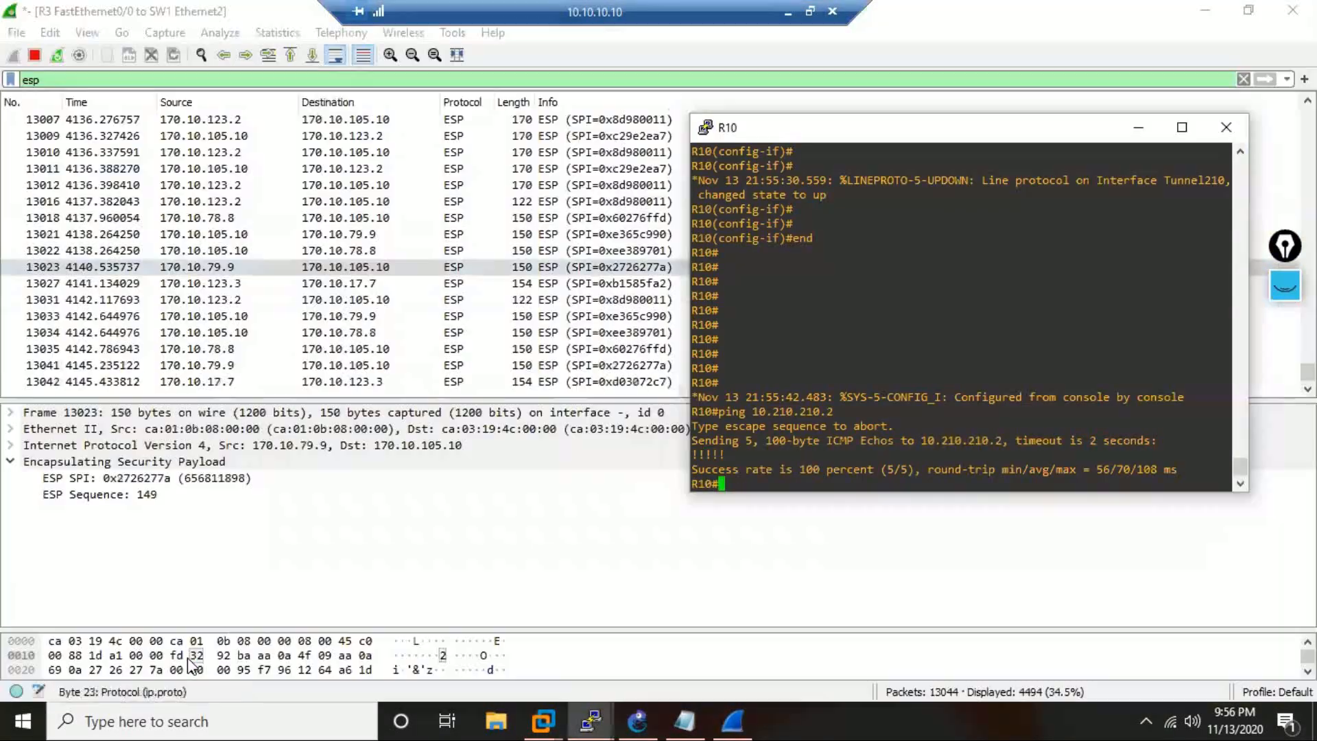
text(tel)
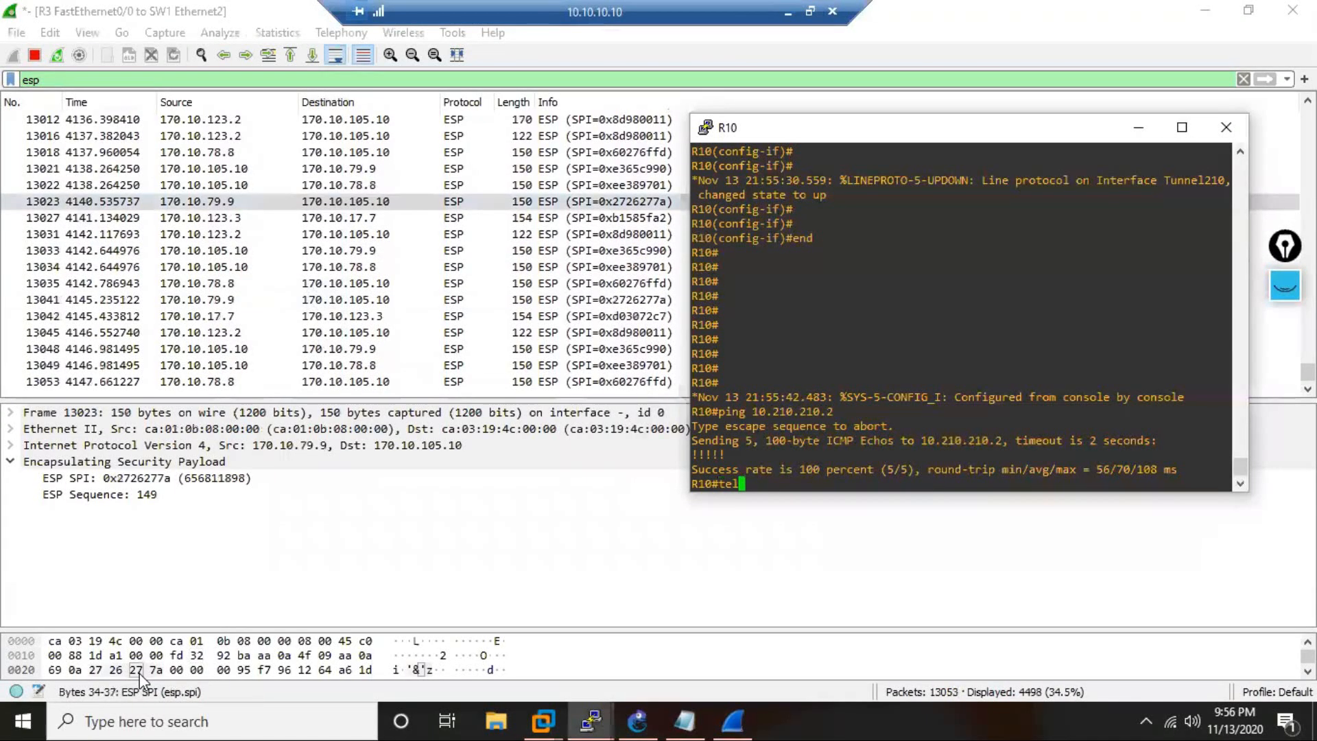
key(Tab)
text(10.201)
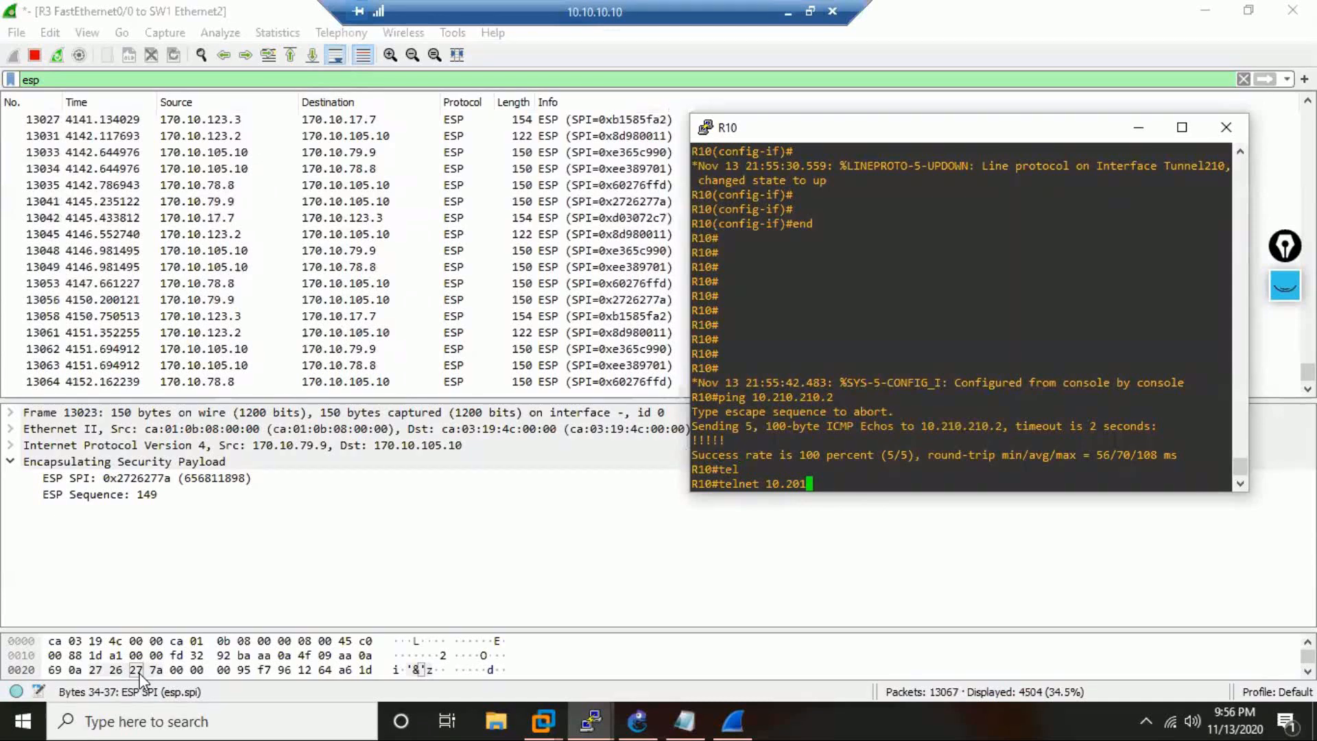
key(BackSpace)
key(BackSpace)
text(10)
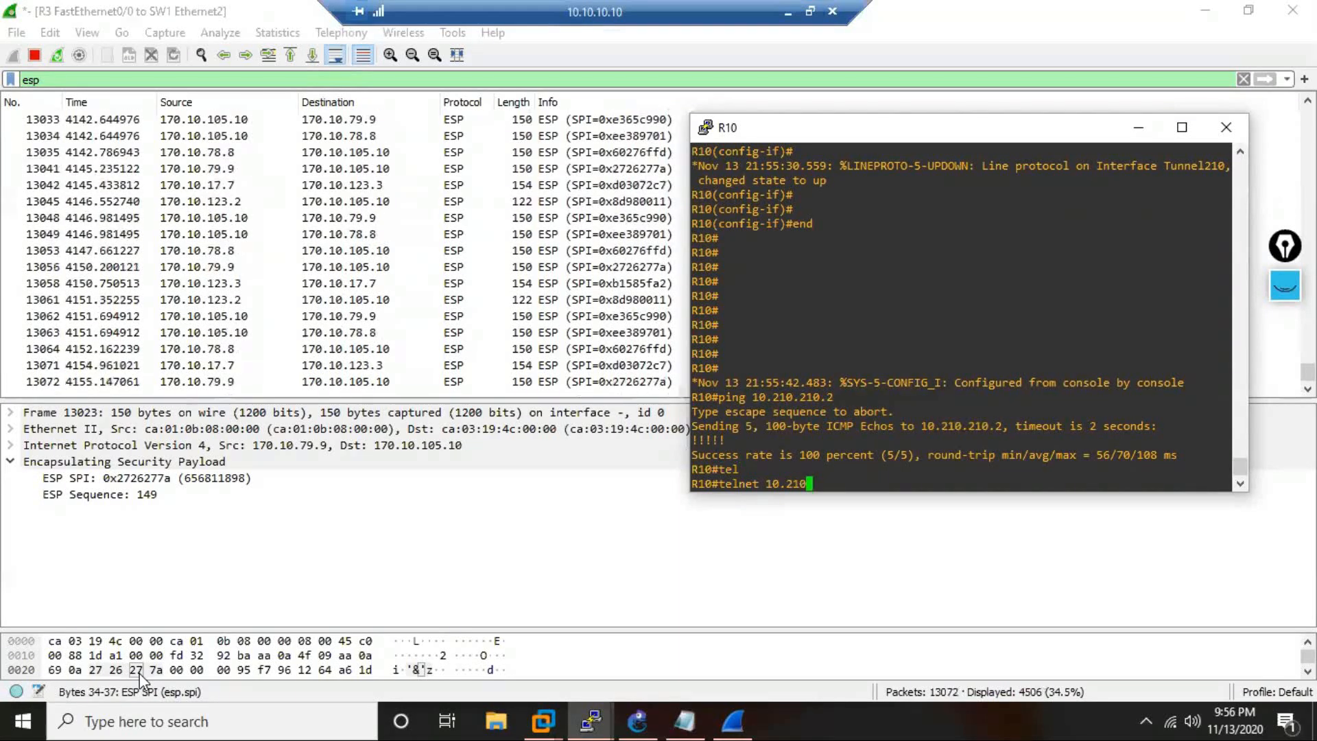
text(.210.21)
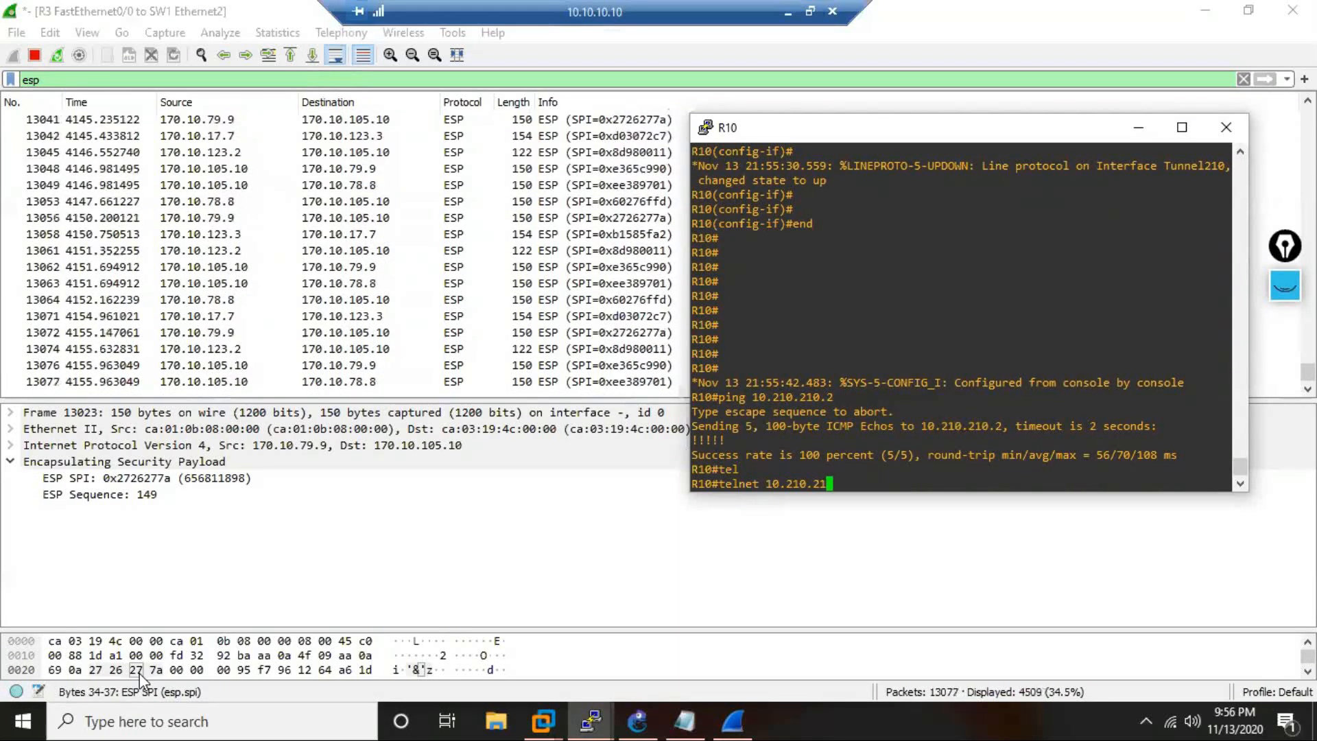
text(0.2)
key(Return)
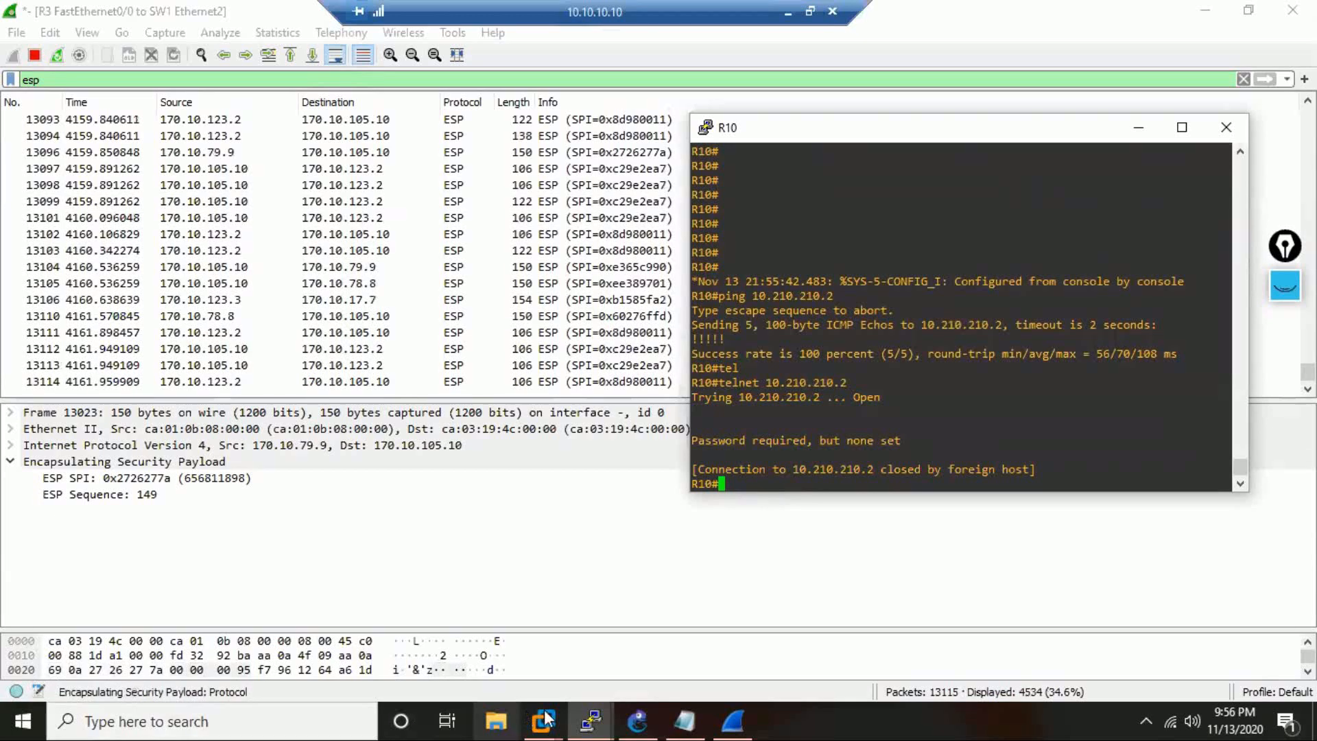
On R2's console, leave interface configuration and set no login on vty lines 0 4, returning to global configuration.
click(590, 720)
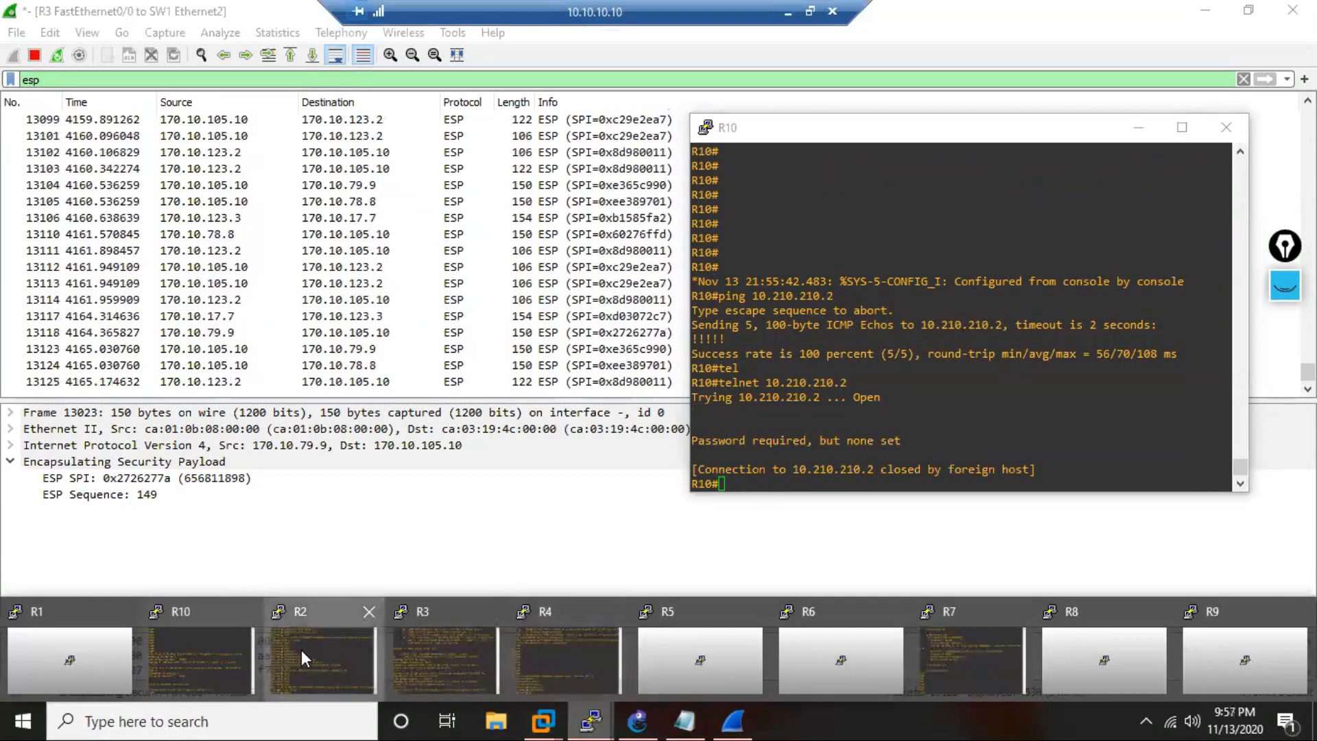
click(301, 649)
text(exi)
key(Return)
text(lin vty 0)
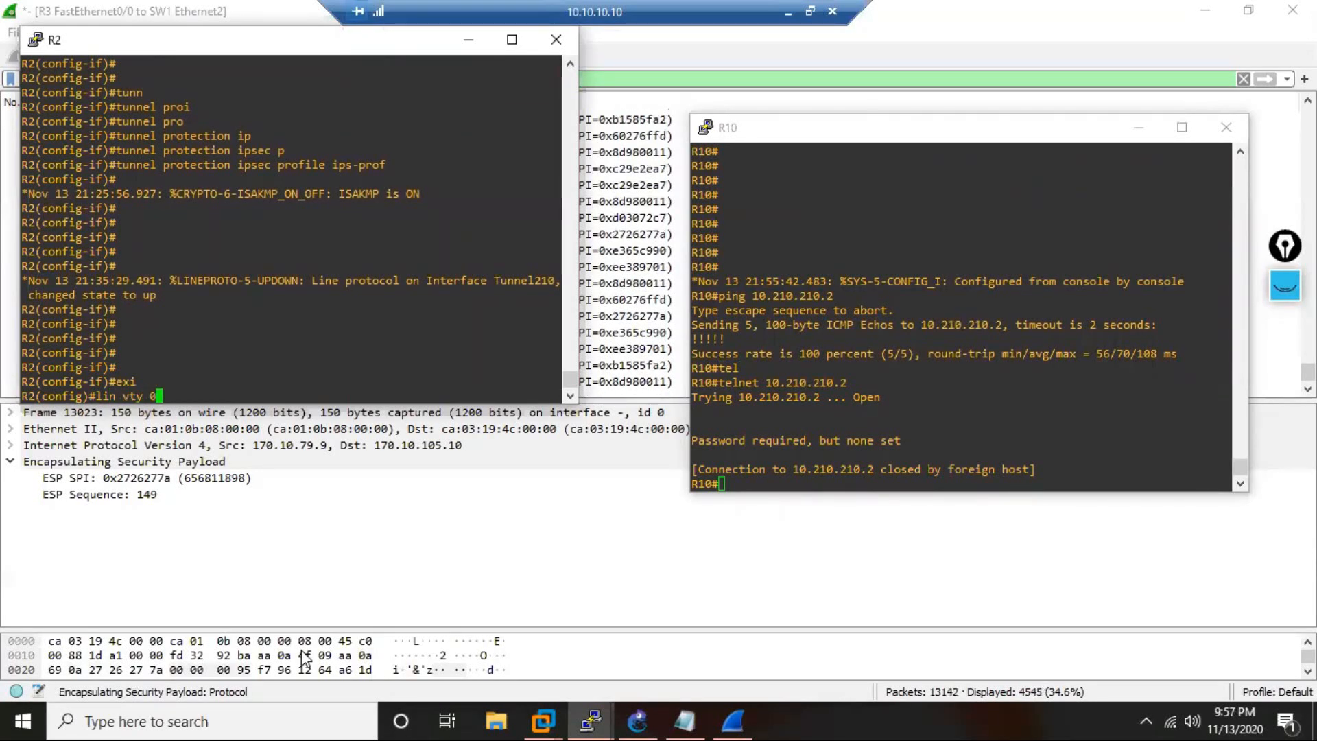
text( 4)
key(Return)
text(no login)
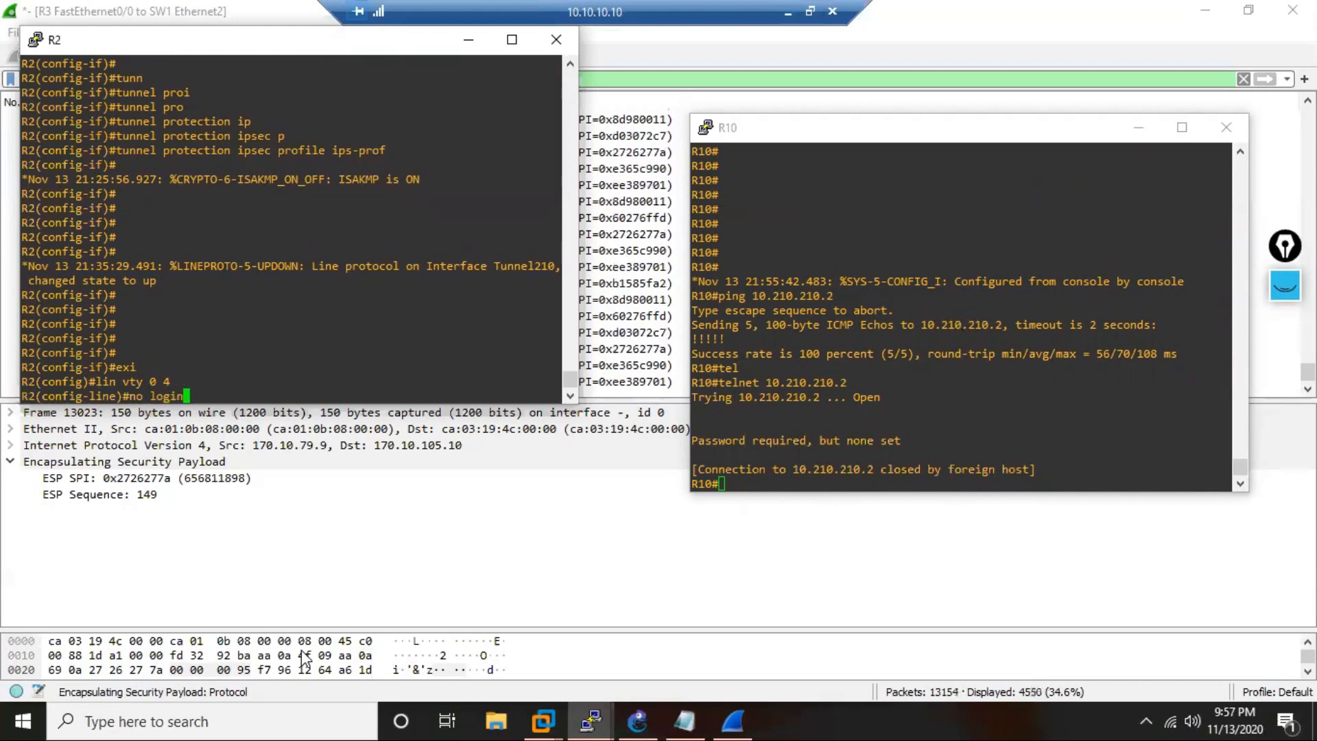
key(Return)
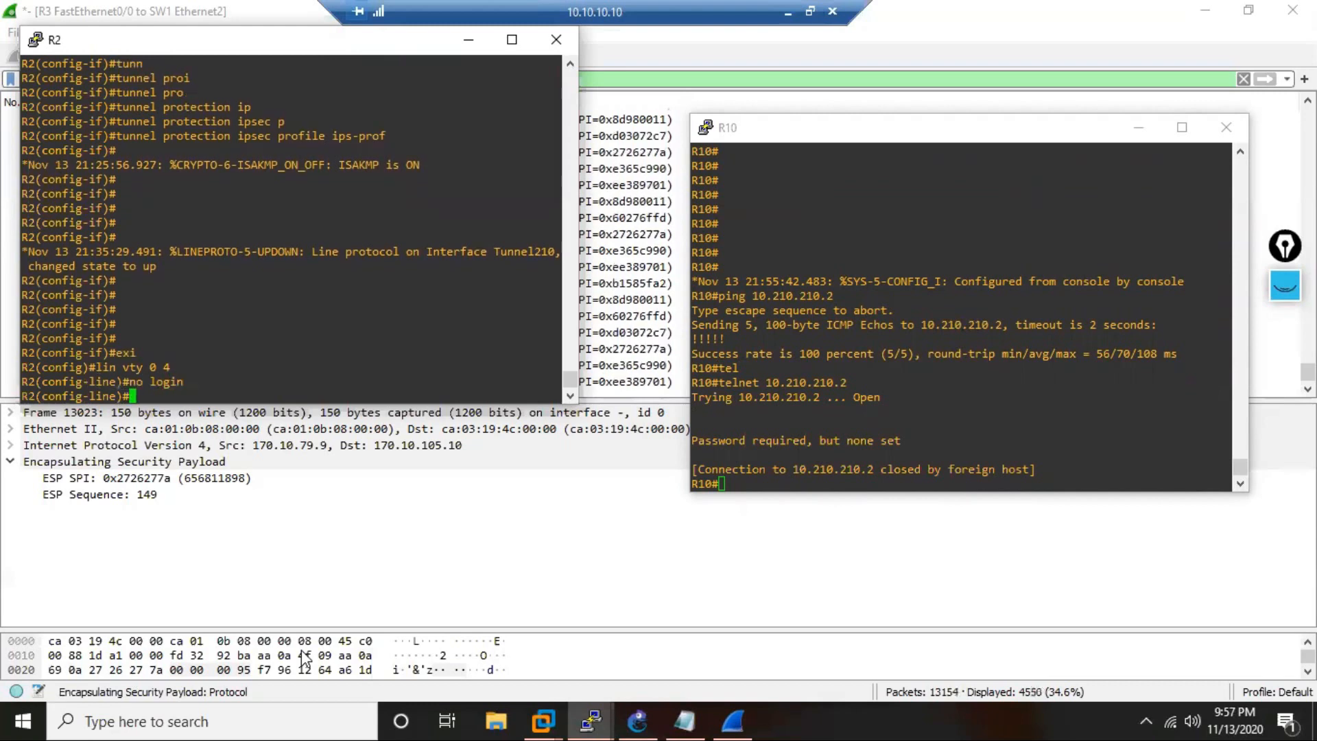
text(exi)
key(Return)
Set the enable secret password on R2 and end configuration mode.
text(\e)
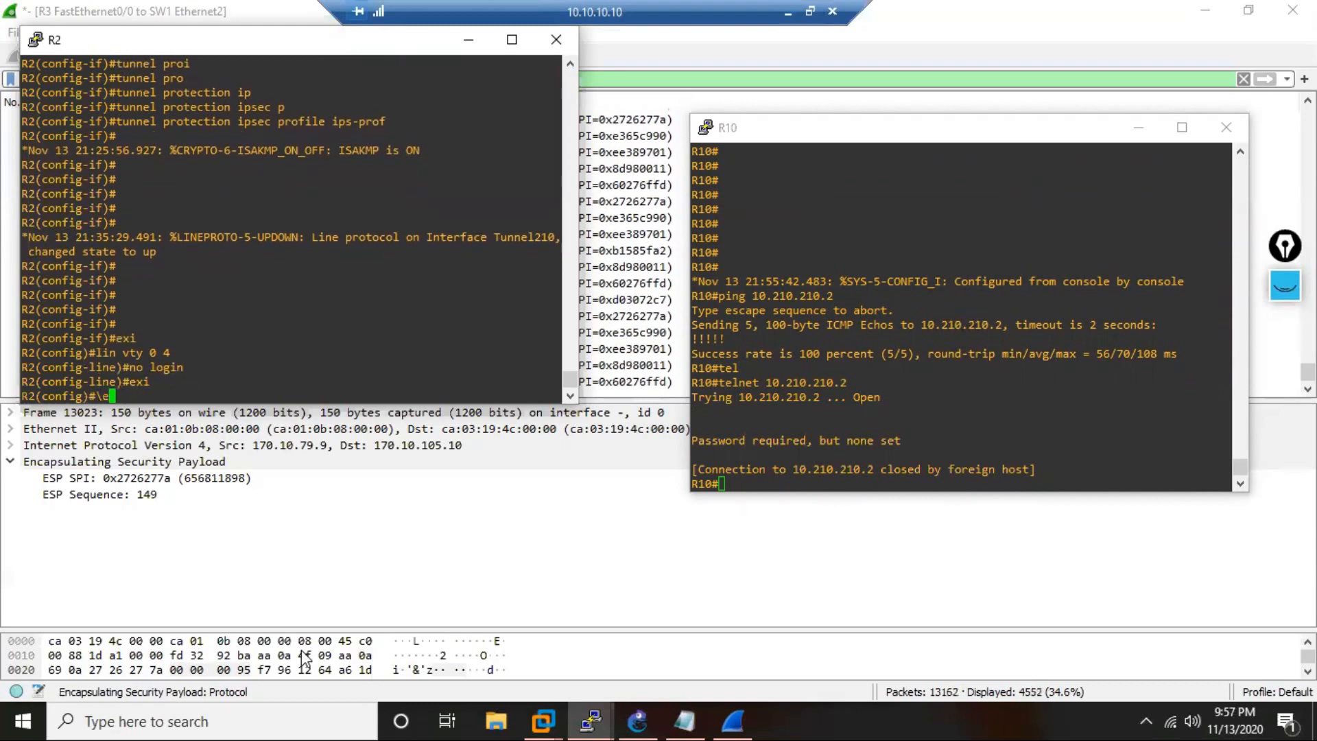
key(BackSpace)
key(BackSpace)
text(ena)
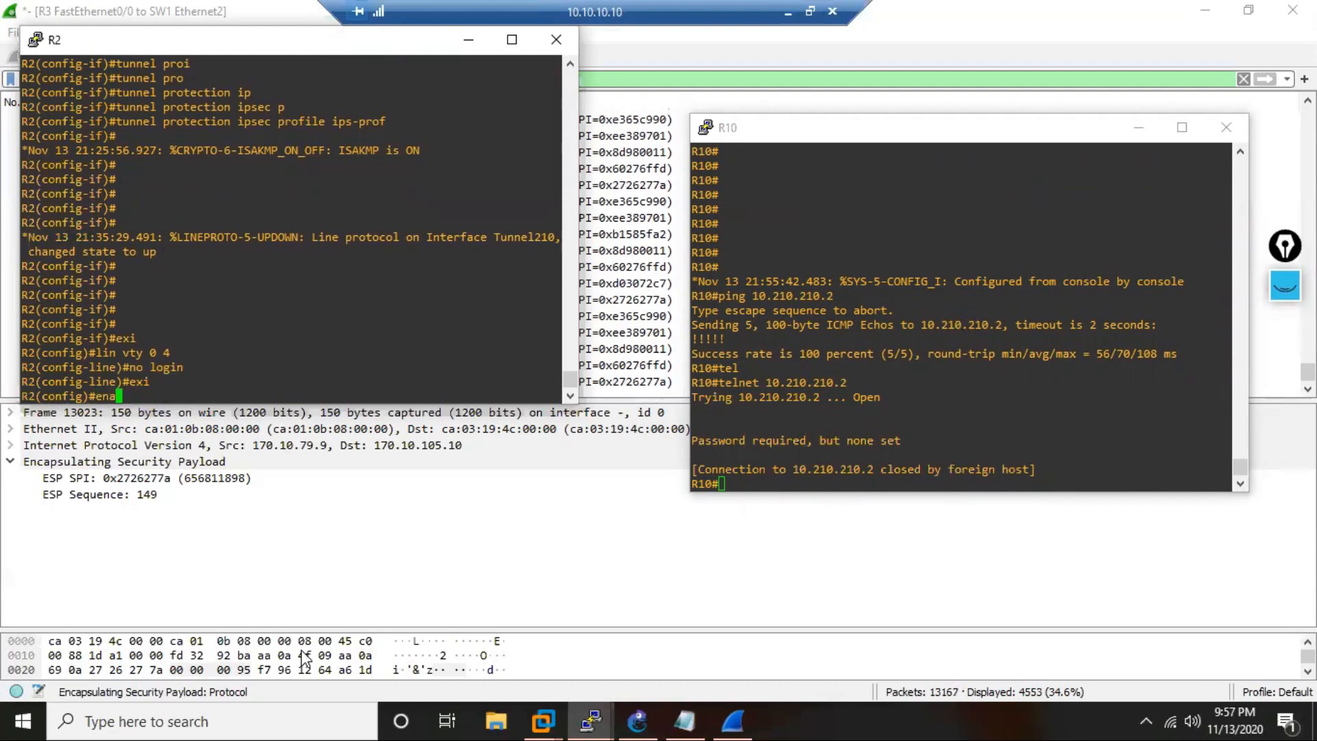
text( sec cisco)
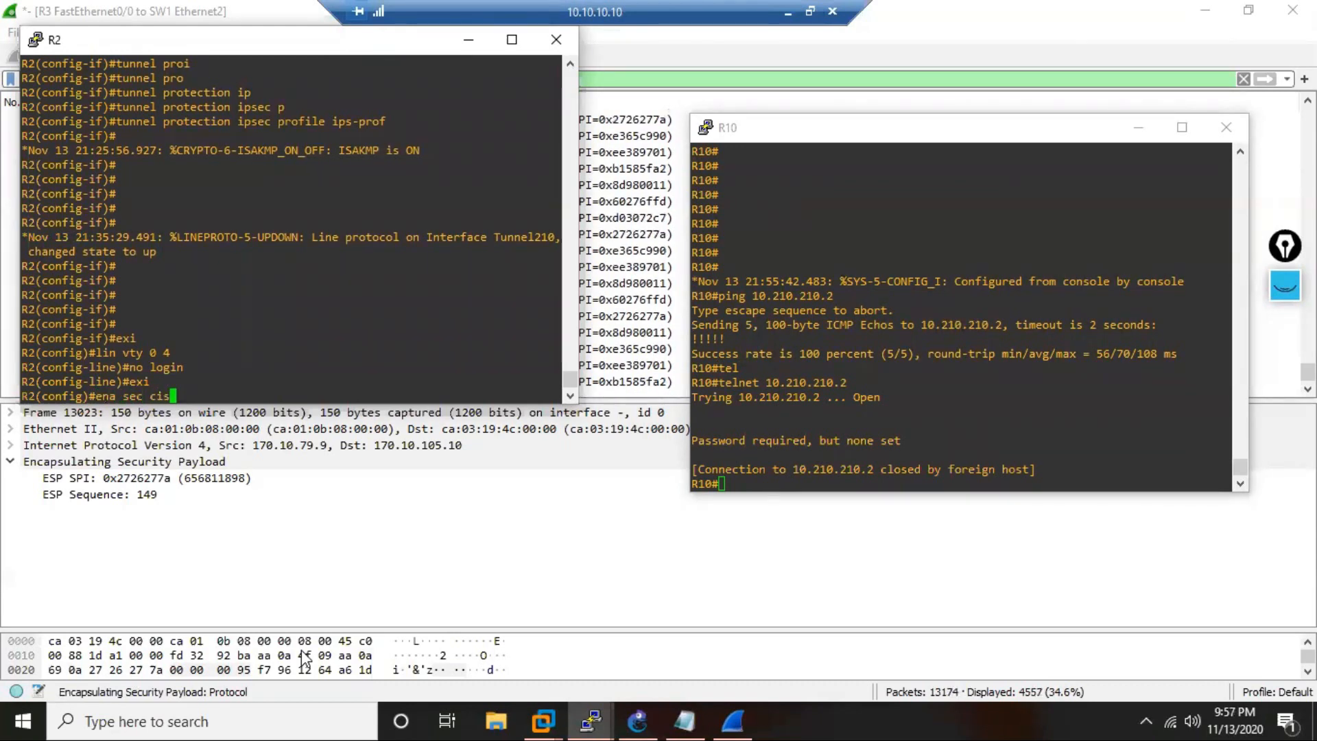
key(Return)
key(Return)
key(Return)
text(end)
Telnet again from R10 to 10.210.210.2 and enter privileged EXEC mode on R2 with the enable password.
key(Return)
key(Return)
key(Return)
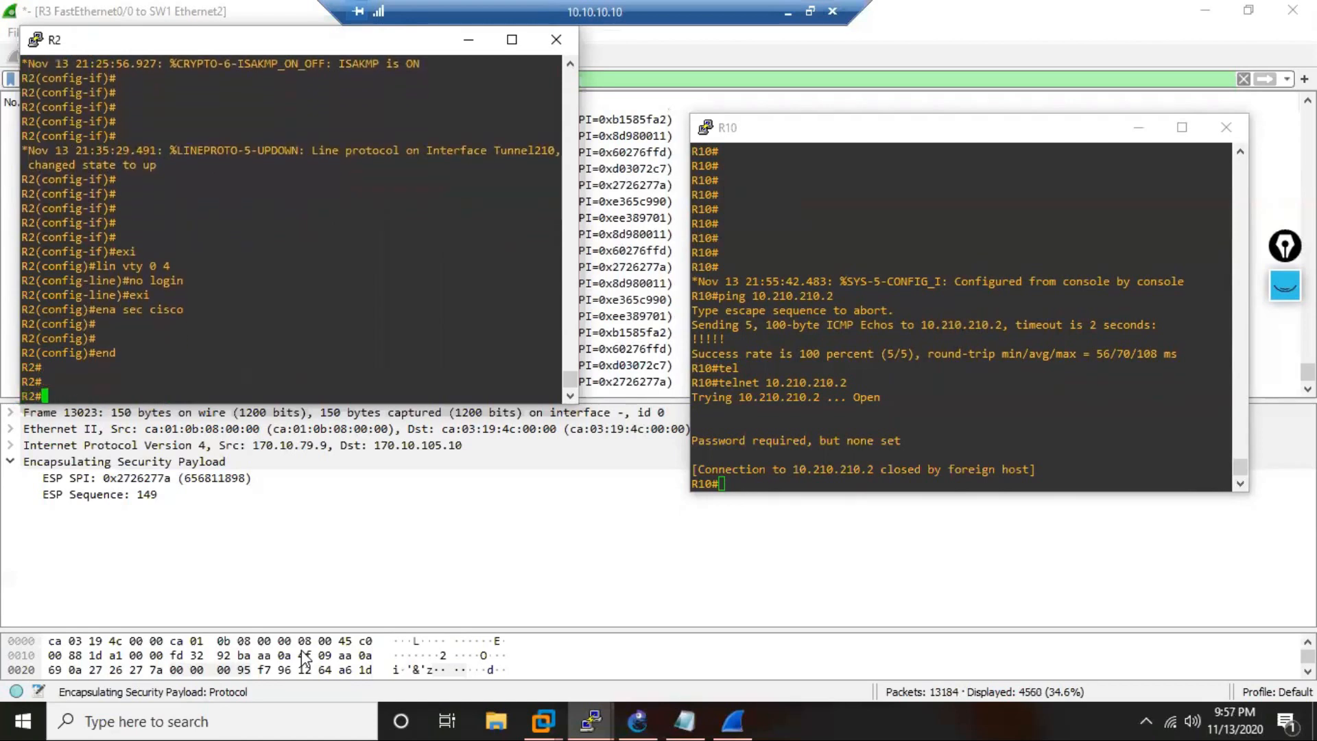
click(862, 403)
key(Up)
key(Return)
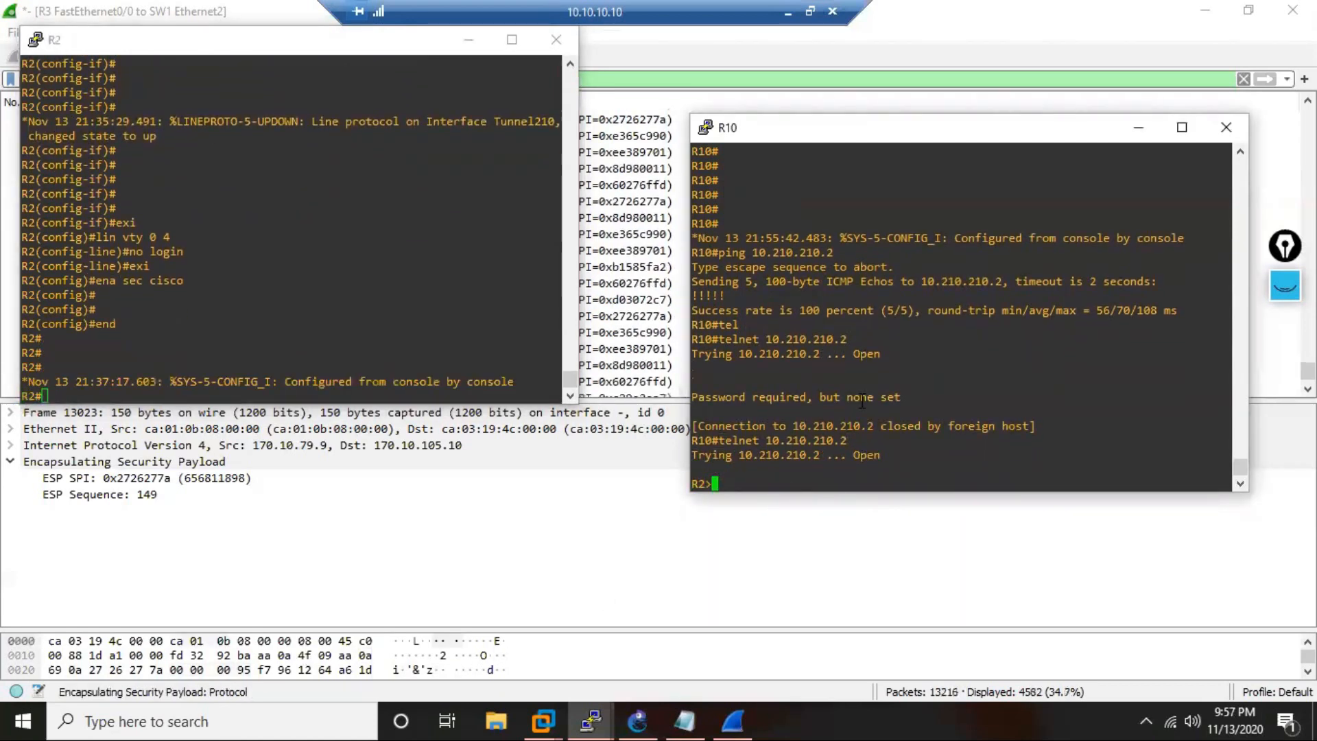
key(Return)
key(Return)
key(Return)
text(en)
key(Return)
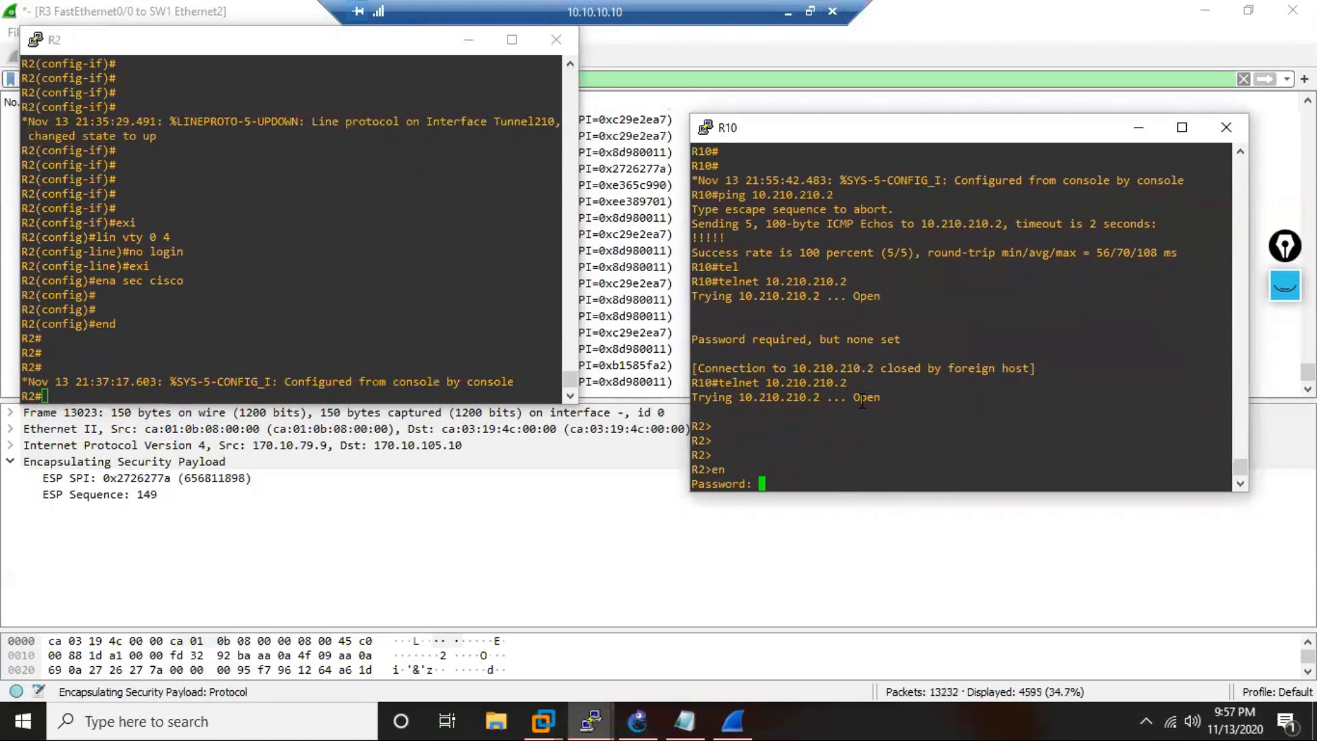
text(cisco)
key(Return)
key(Return)
key(Return)
key(Return)
key(Return)
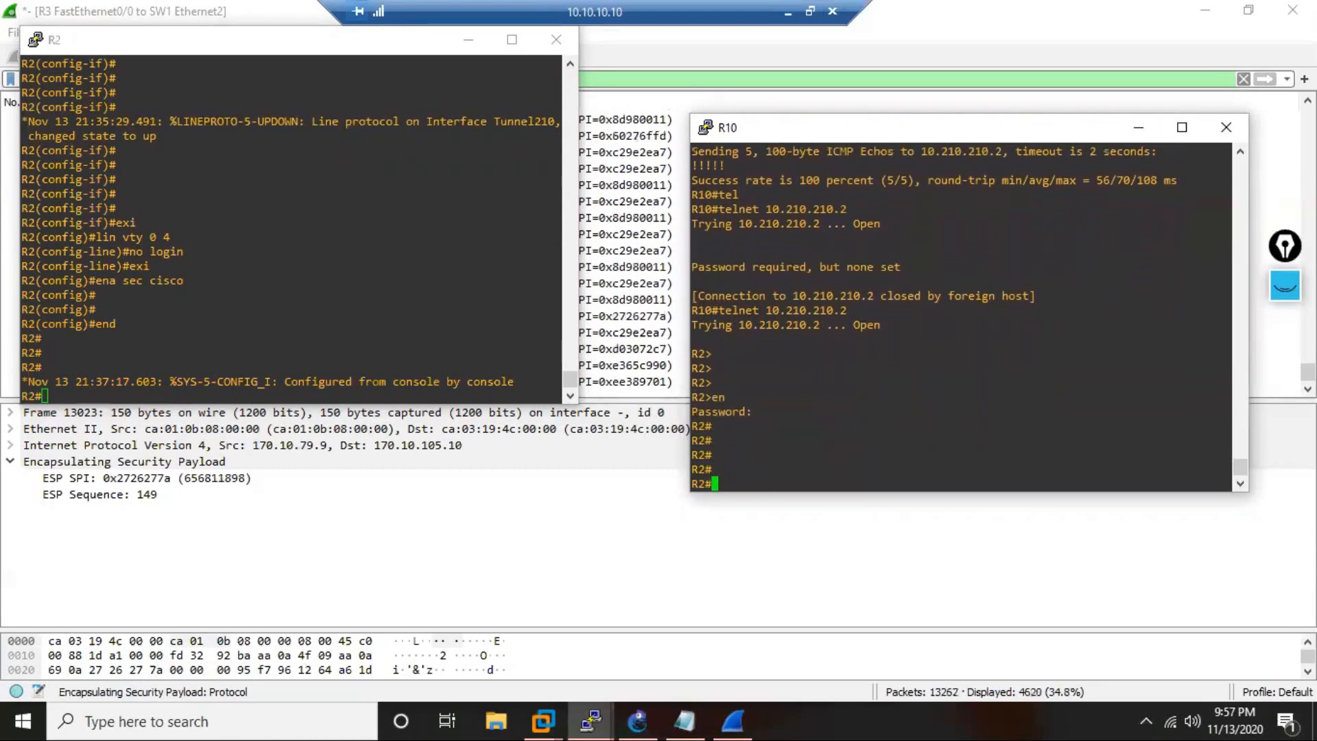
Switch to Wireshark and examine the ESP packets exchanged between 170.10.105.10 and 170.10.123.2 during the telnet session.
click(634, 346)
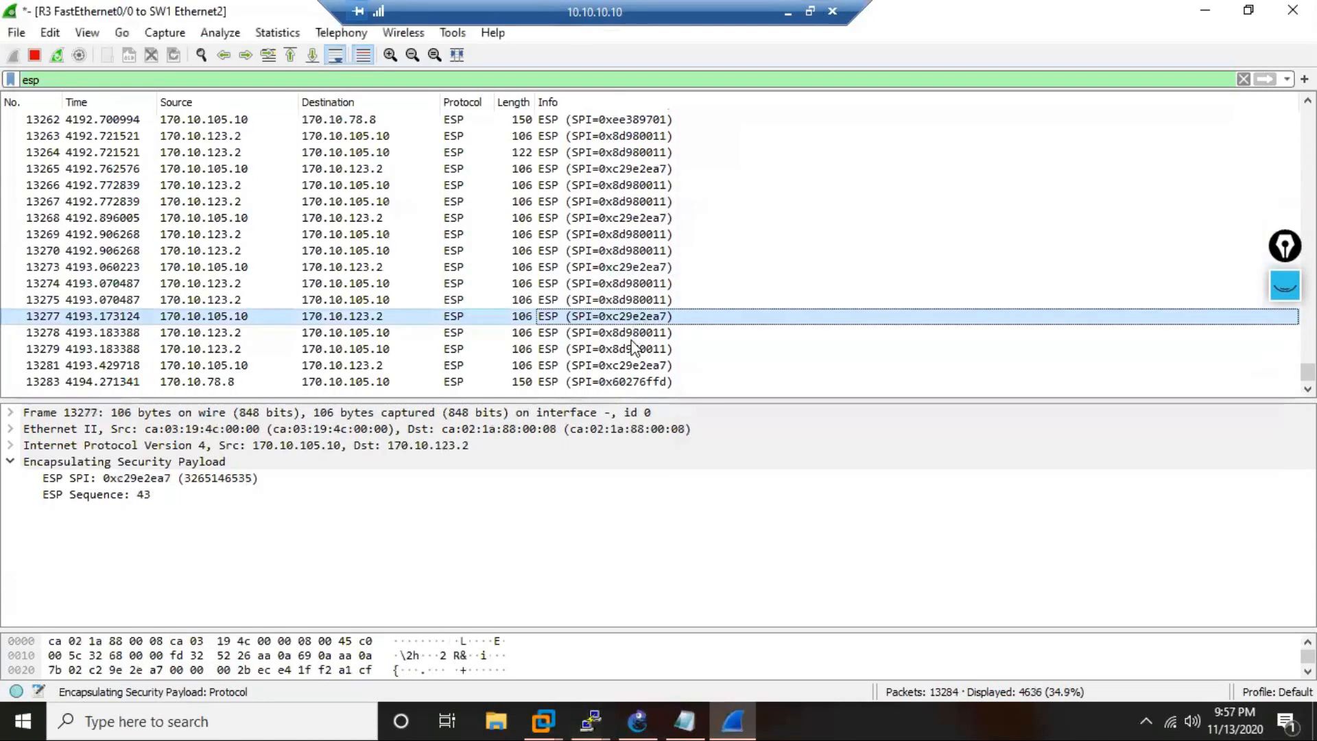
click(452, 299)
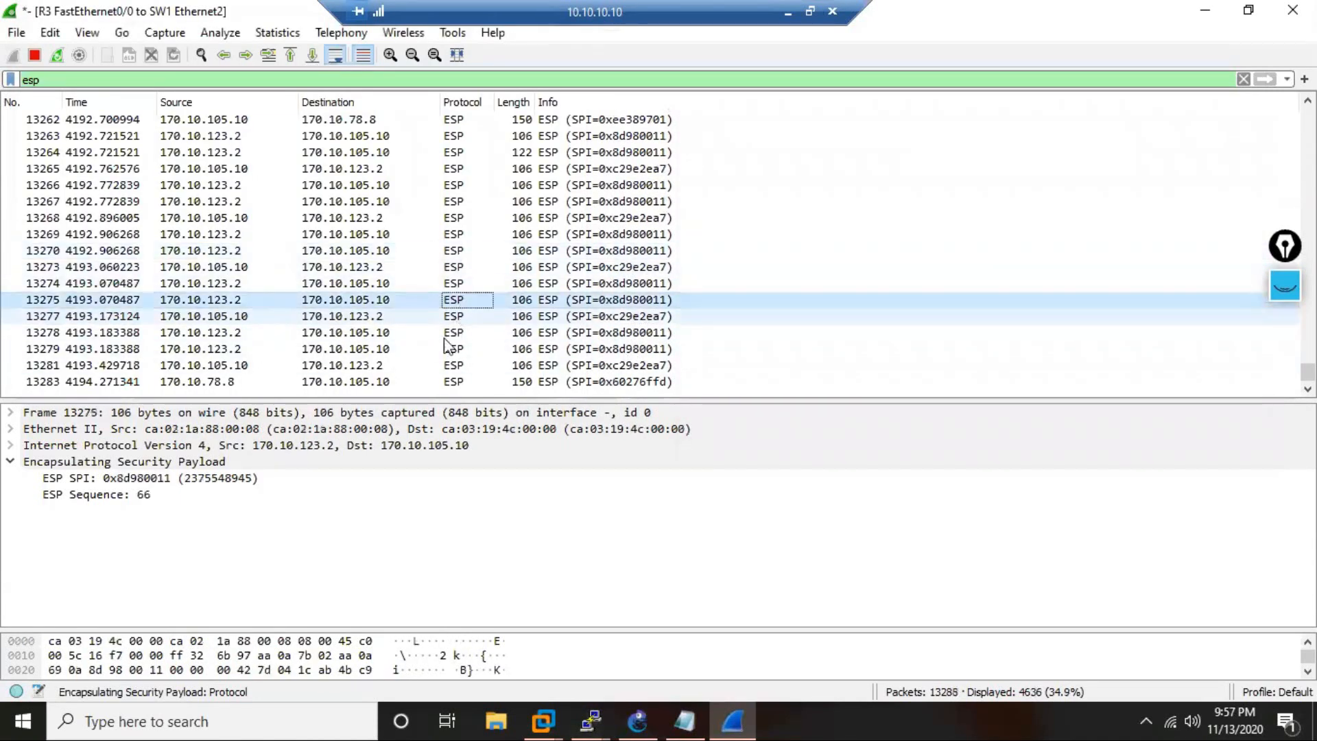
click(444, 348)
click(433, 369)
click(449, 218)
click(456, 251)
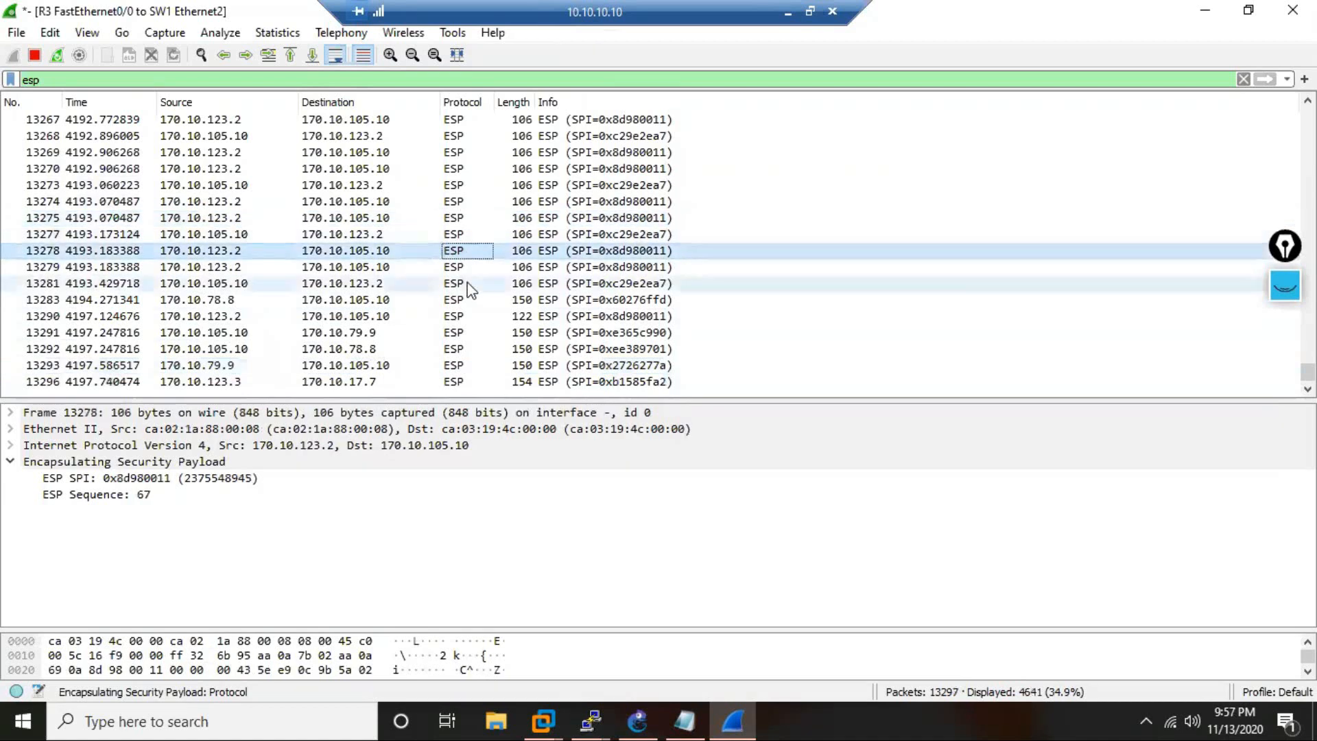
click(450, 336)
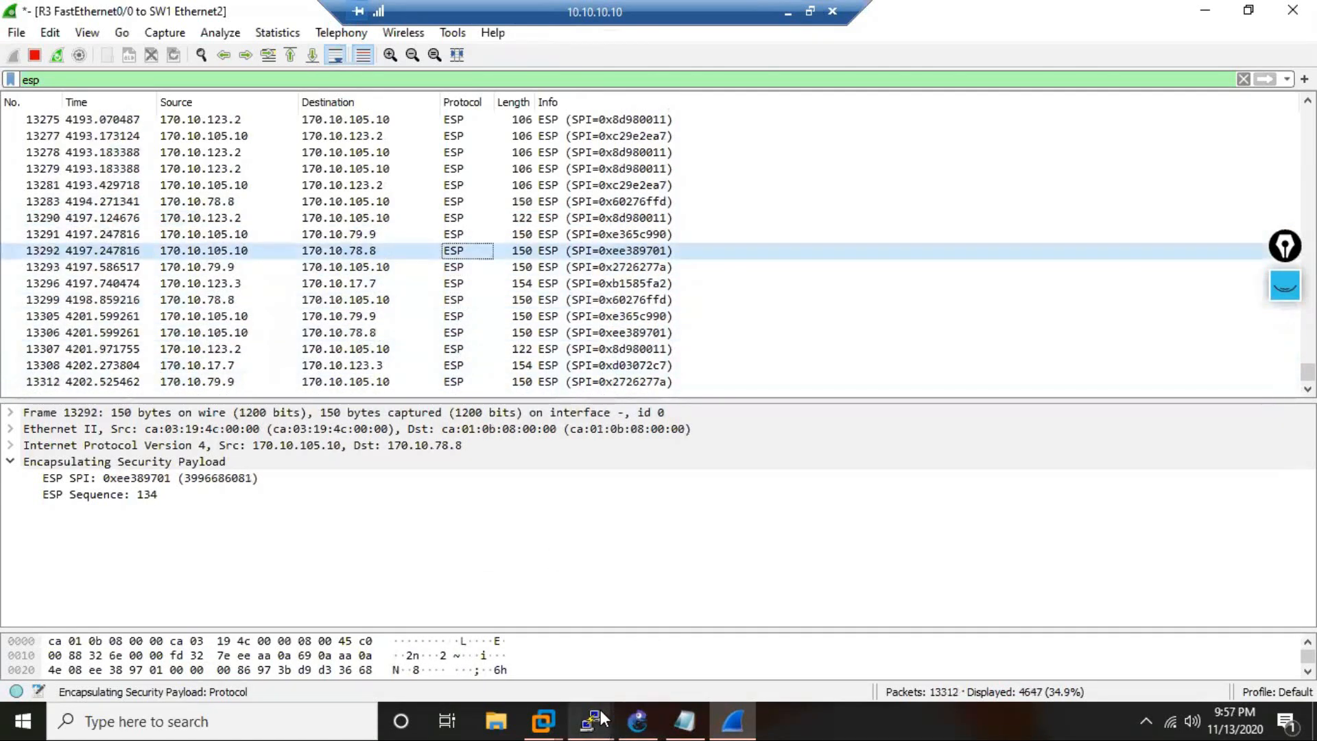
In the IPSec-SVTi notes, add the line "Configure Routing to connect the PVT IP LAN" below the Step-4 section.
mouse_move(596, 718)
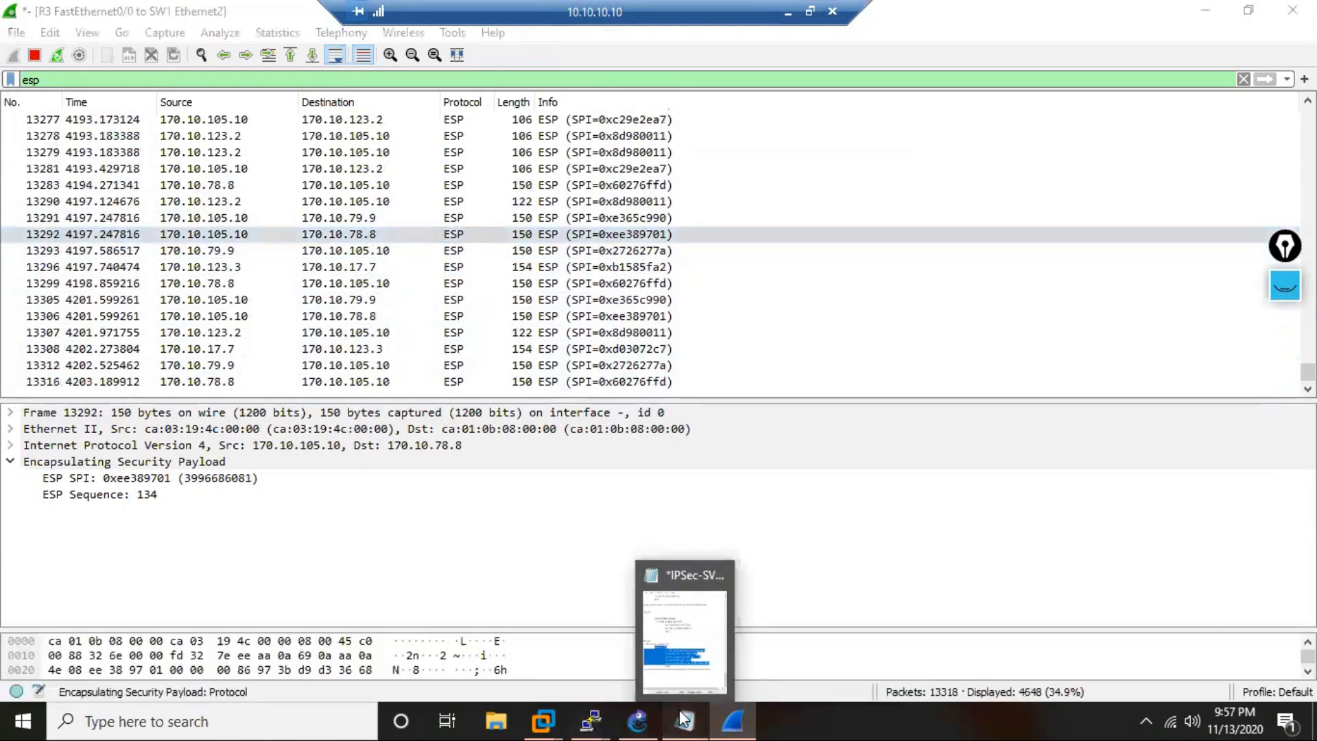
click(684, 720)
click(893, 583)
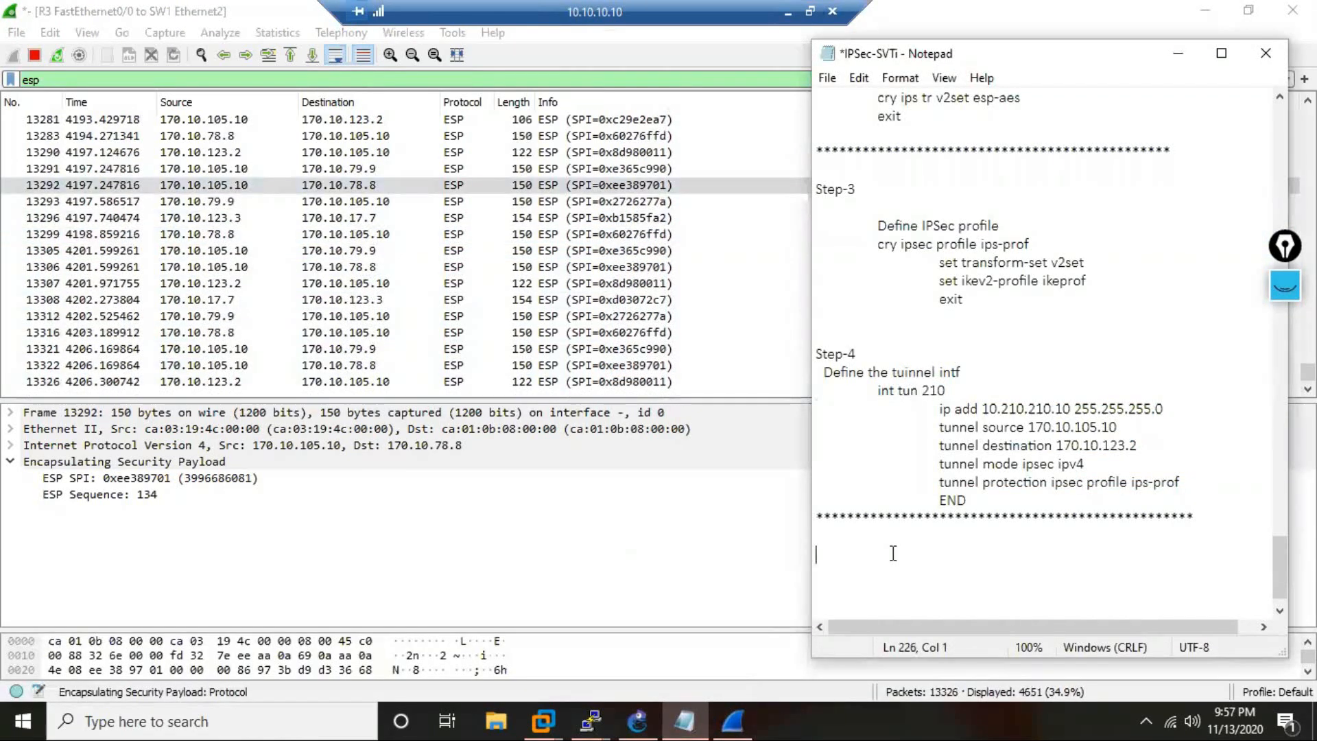
text(Conf)
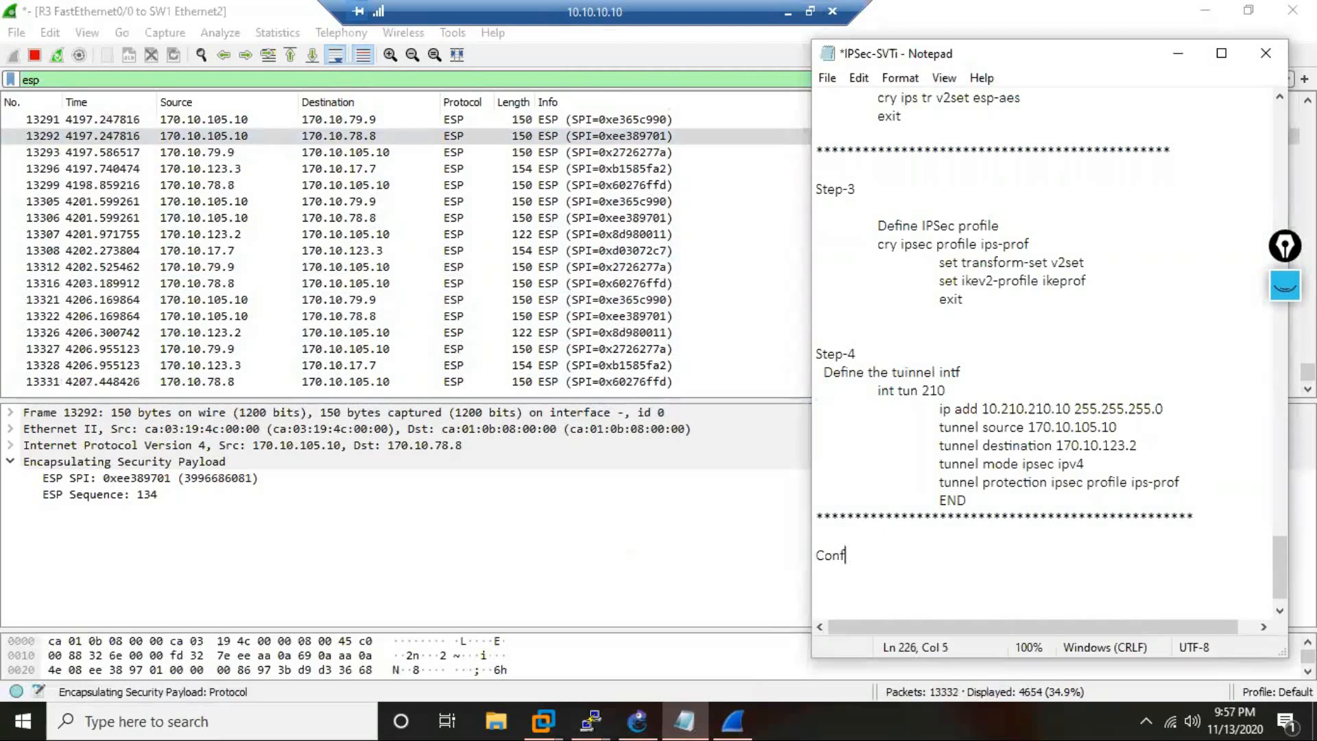
text(igure )
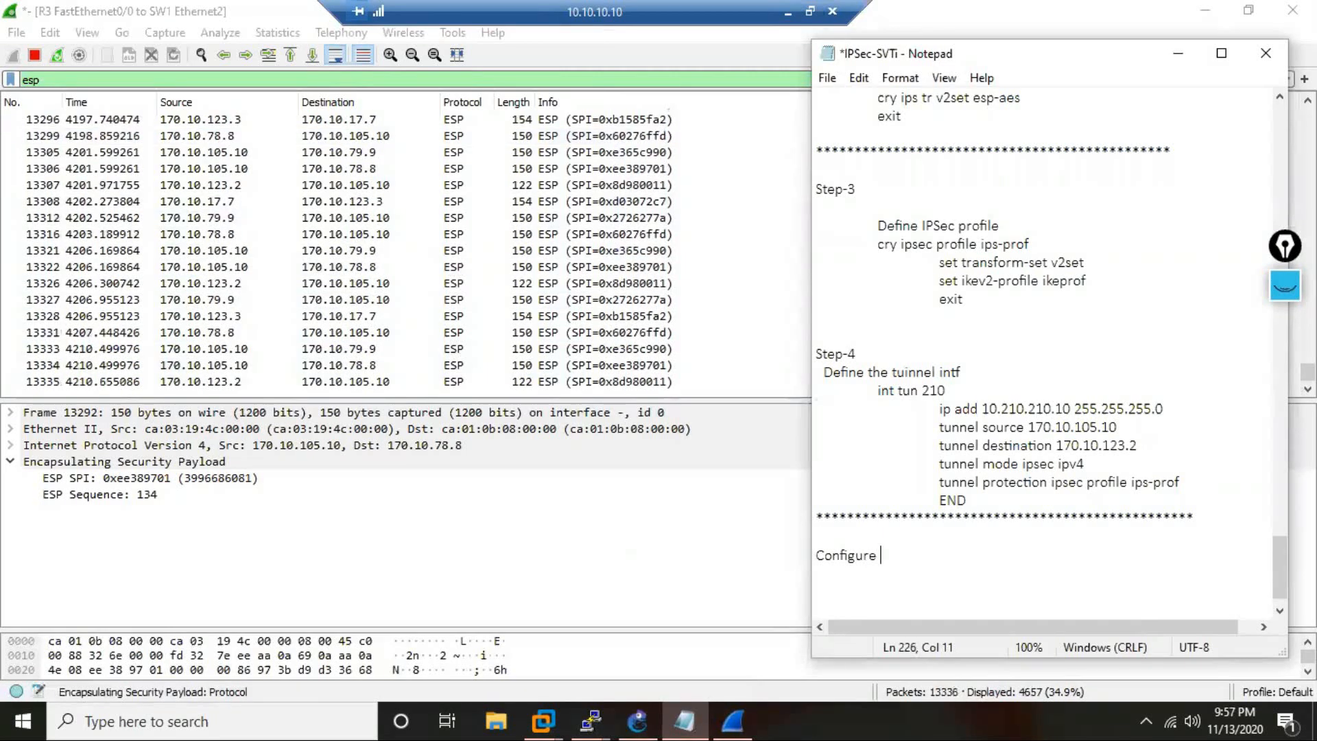
text(Routing)
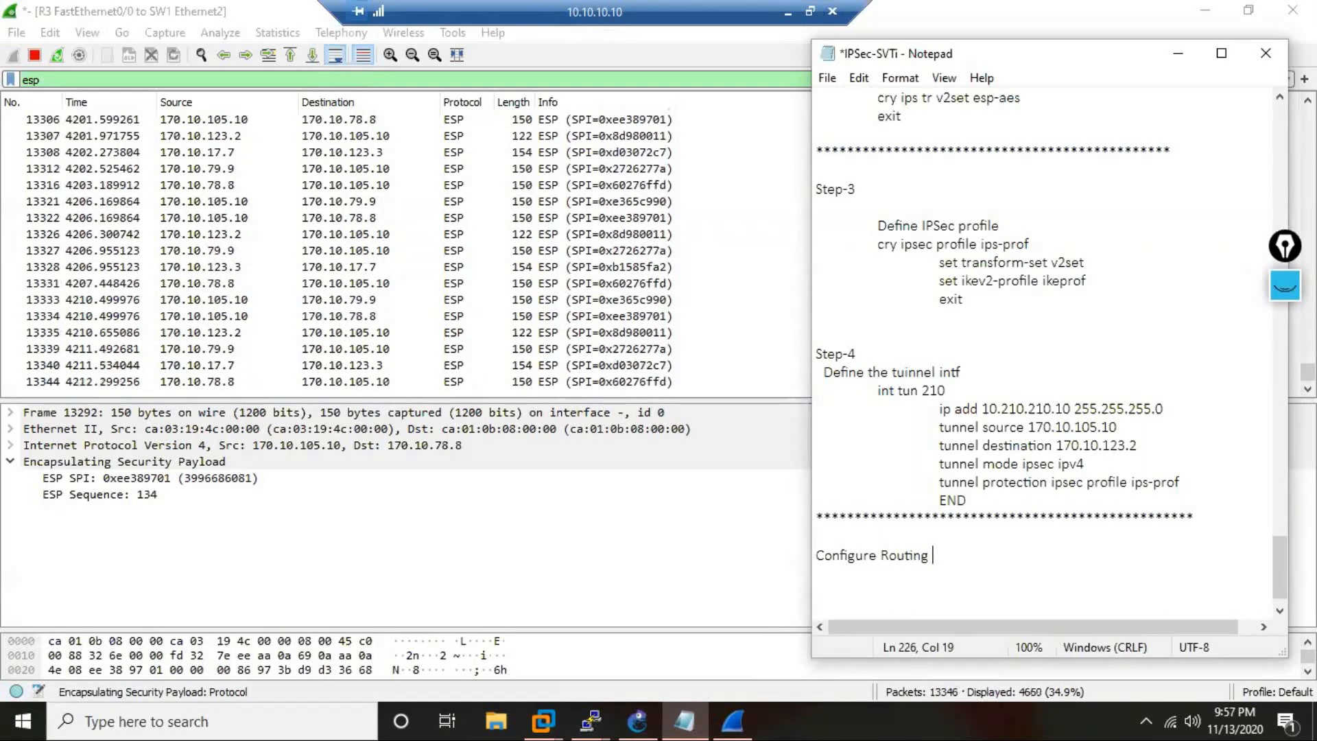
text( to connect )
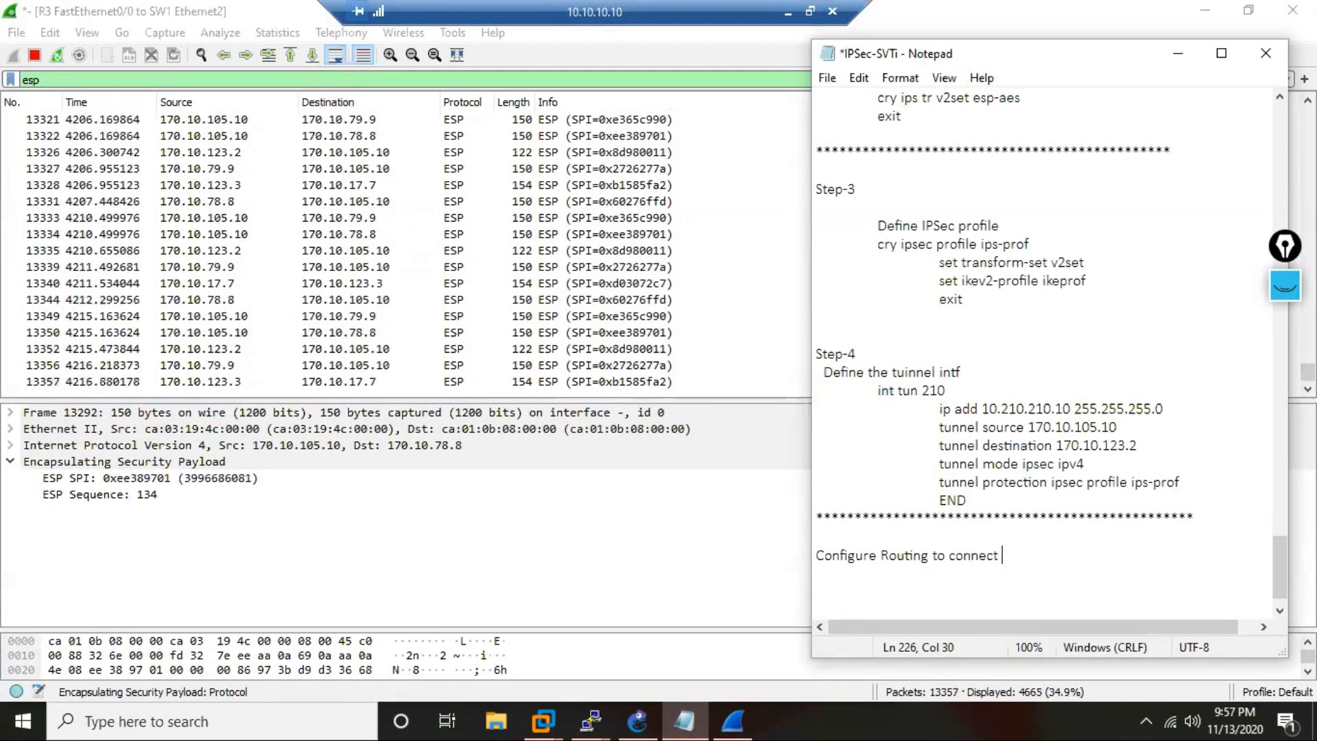
text(the )
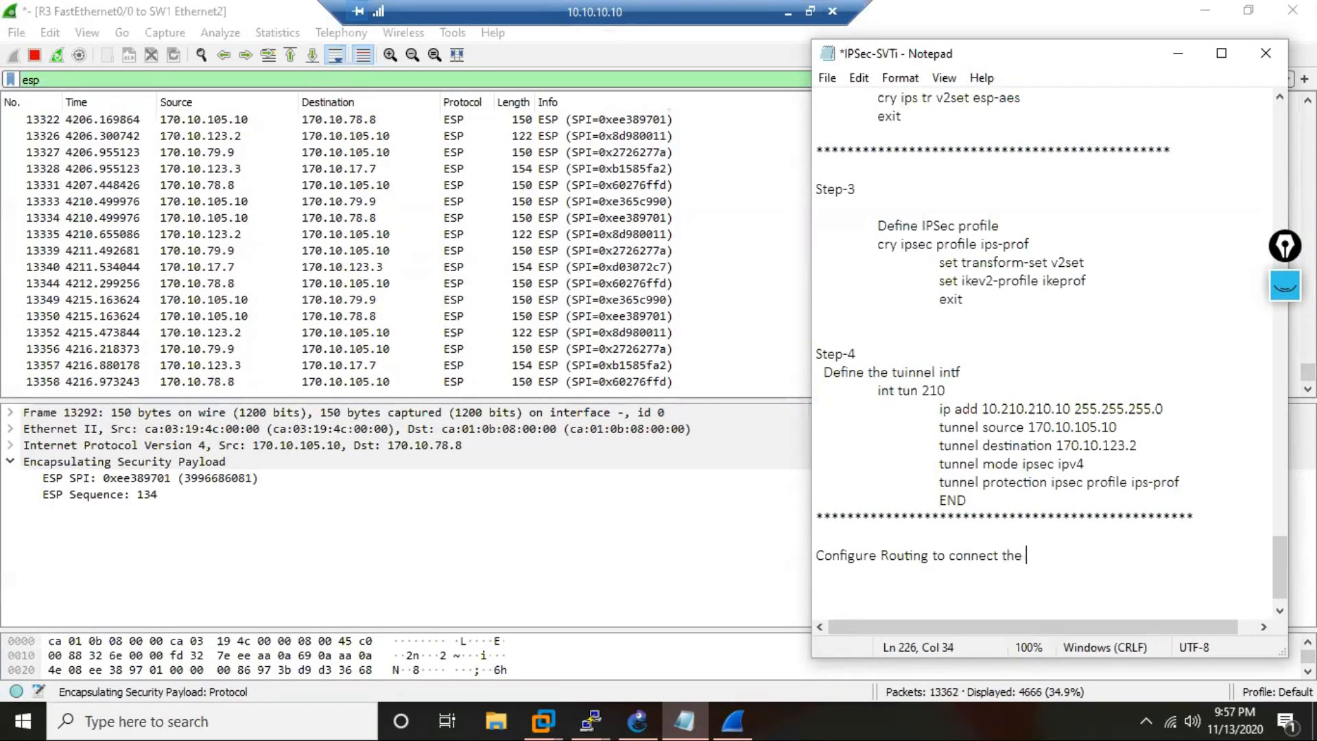
text(PVT IP)
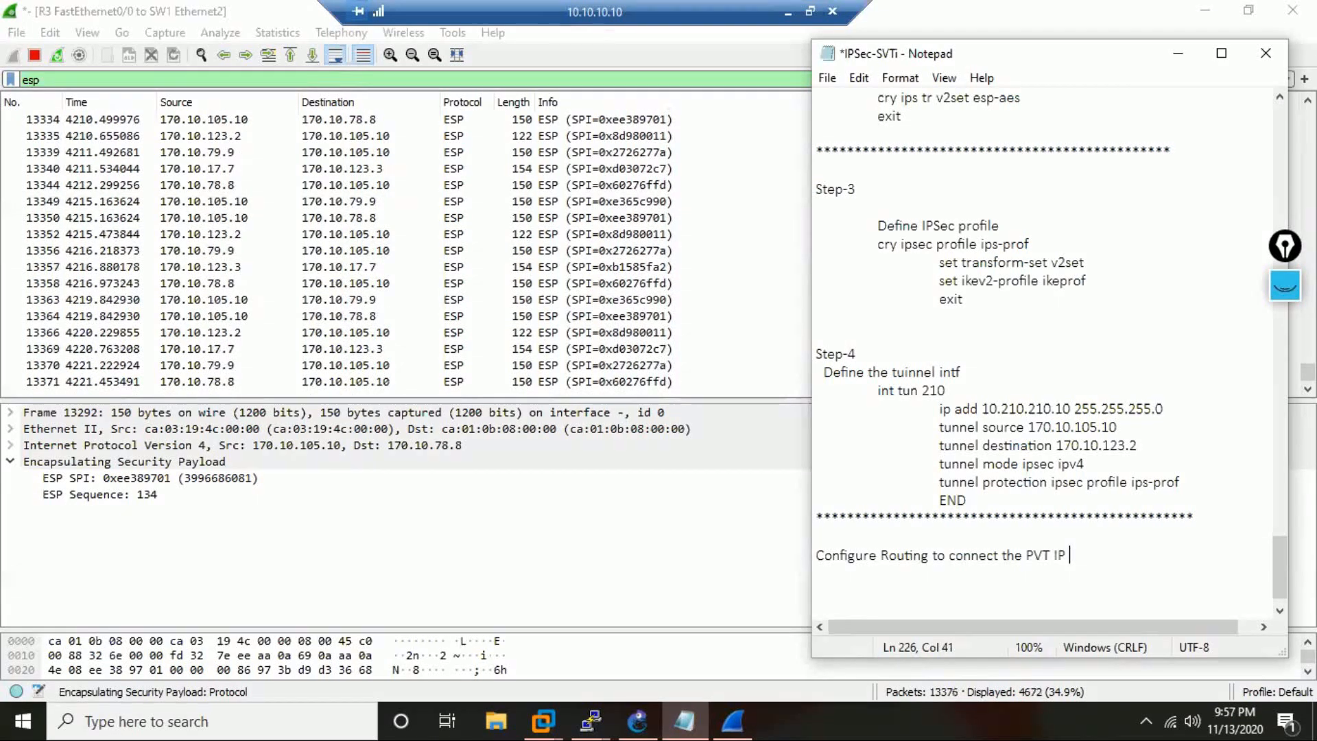
text(N)
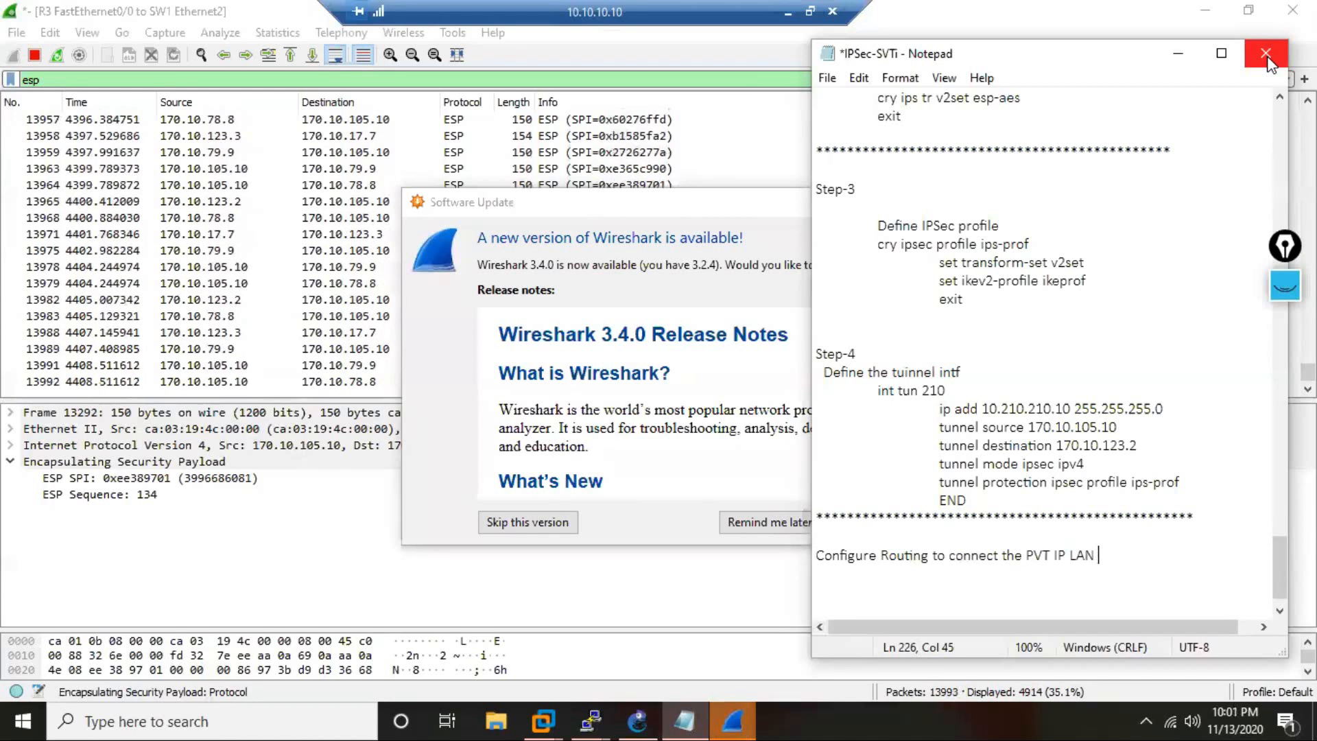
Postpone the Wireshark update and close the IPSec-SVTi notes, saving the changes.
click(808, 527)
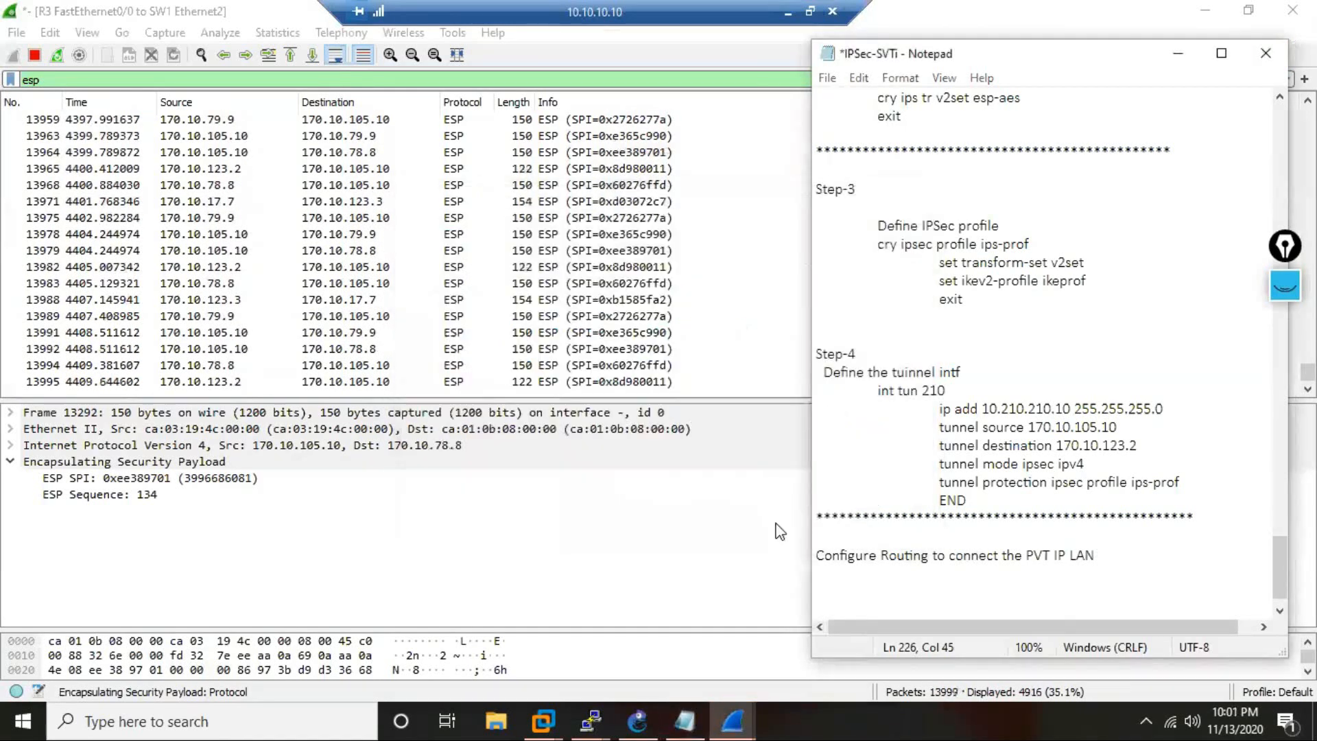
click(1271, 53)
click(621, 375)
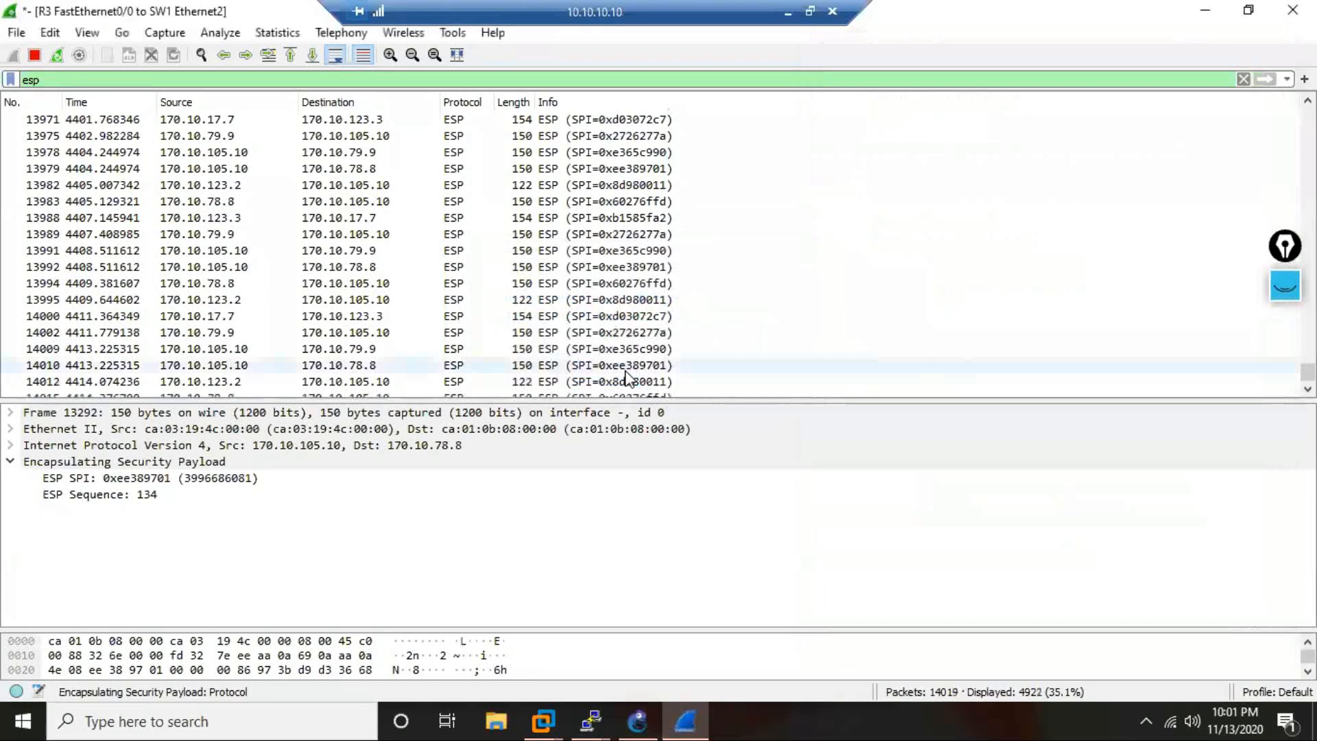
Minimize Wireshark, GNS3 and the R2, R4, R10 and R3 console windows to uncover the IPSec-SVTi file on the desktop.
click(1205, 9)
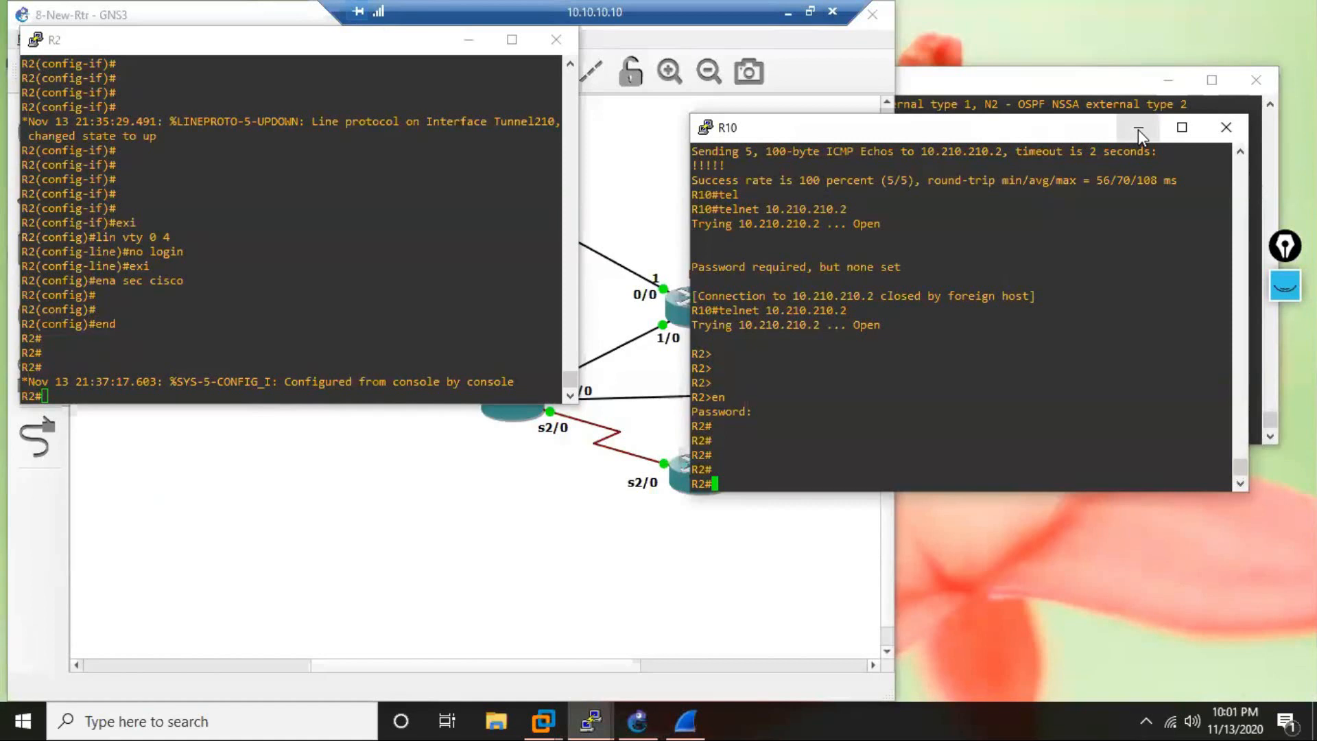
click(260, 37)
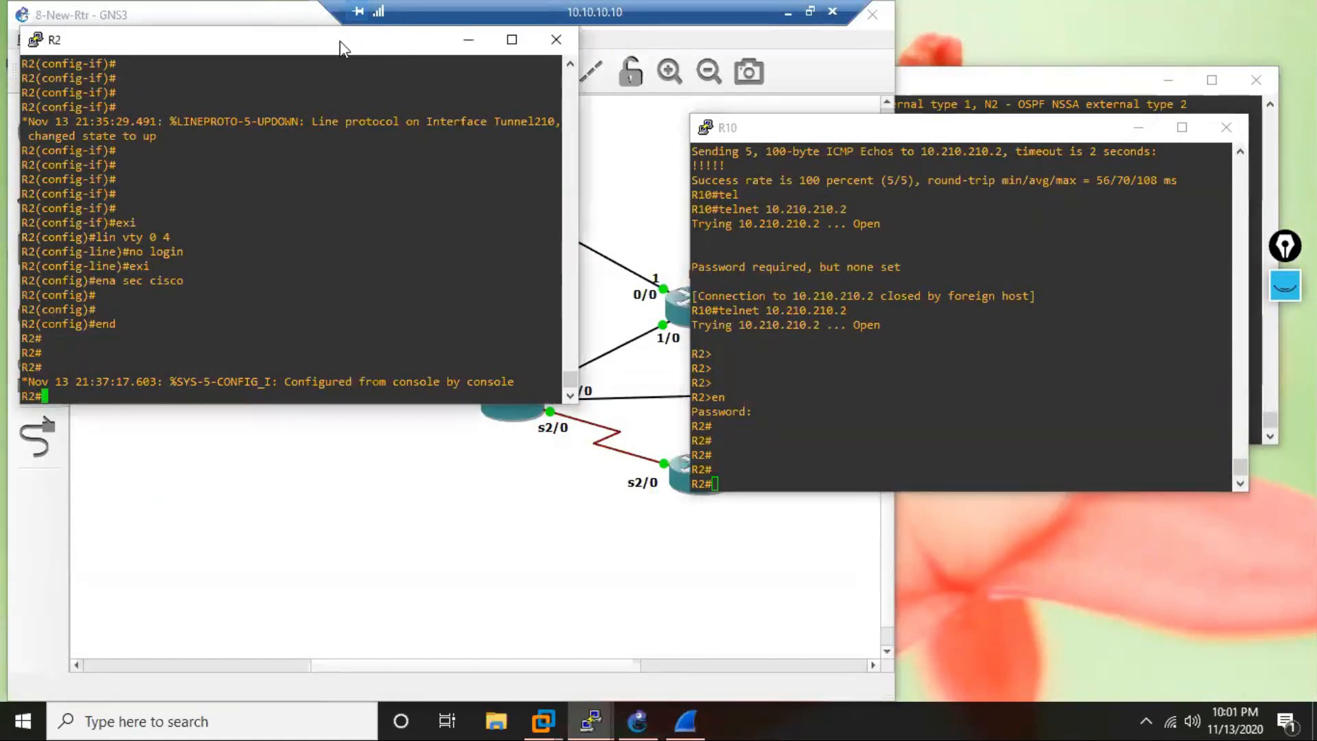
drag(219, 18, 393, 28)
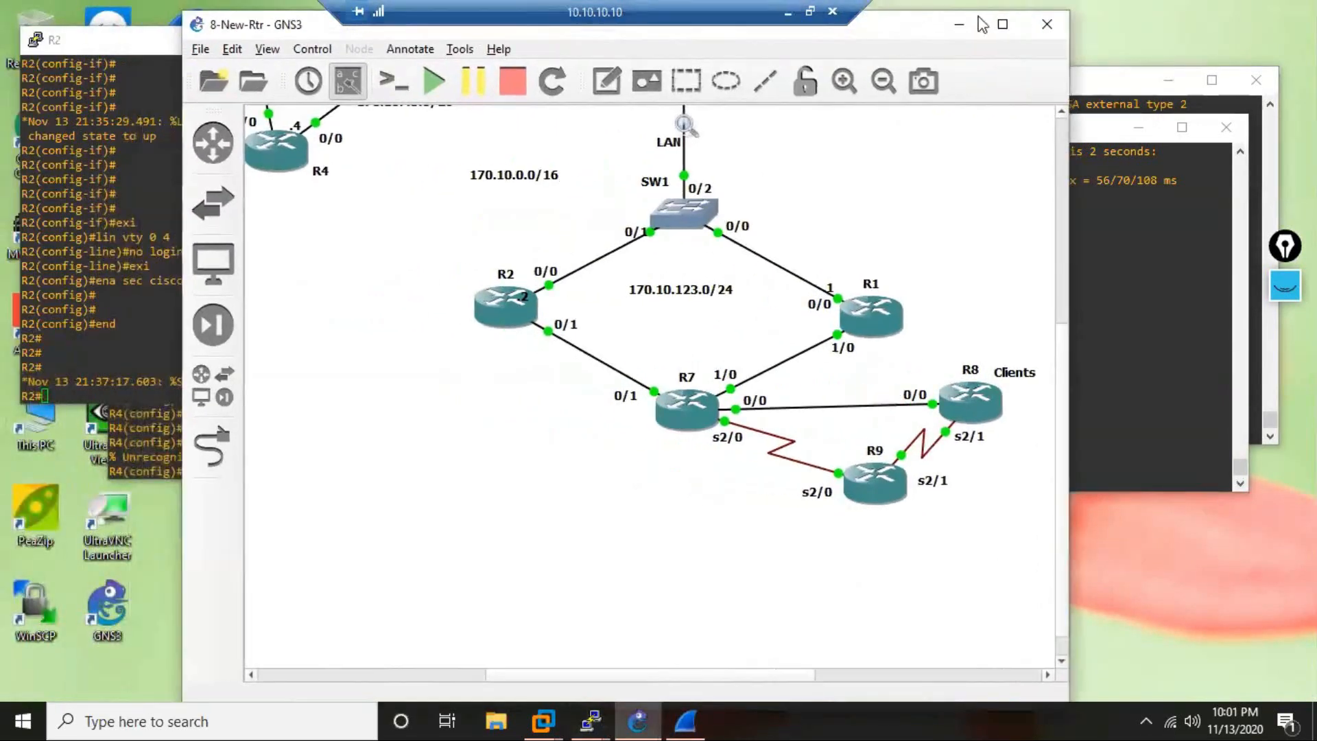
click(963, 26)
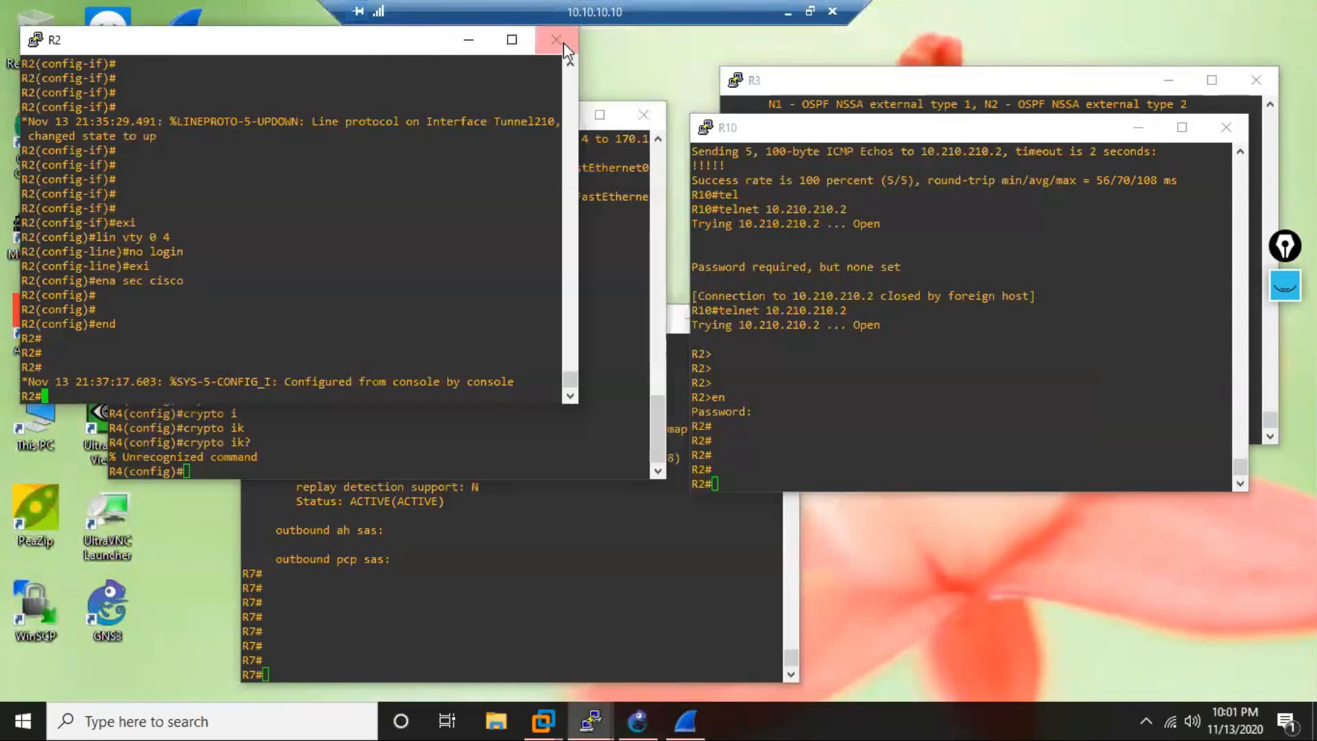
click(470, 40)
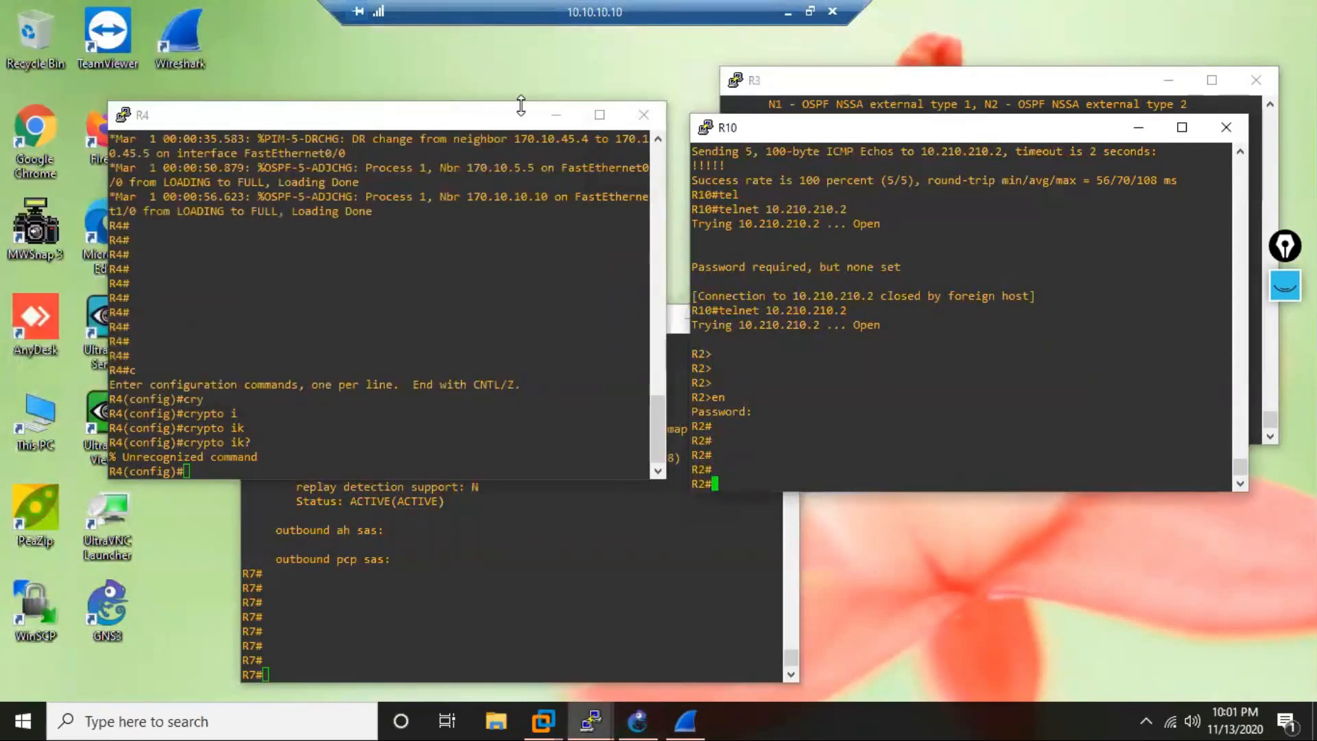
click(555, 115)
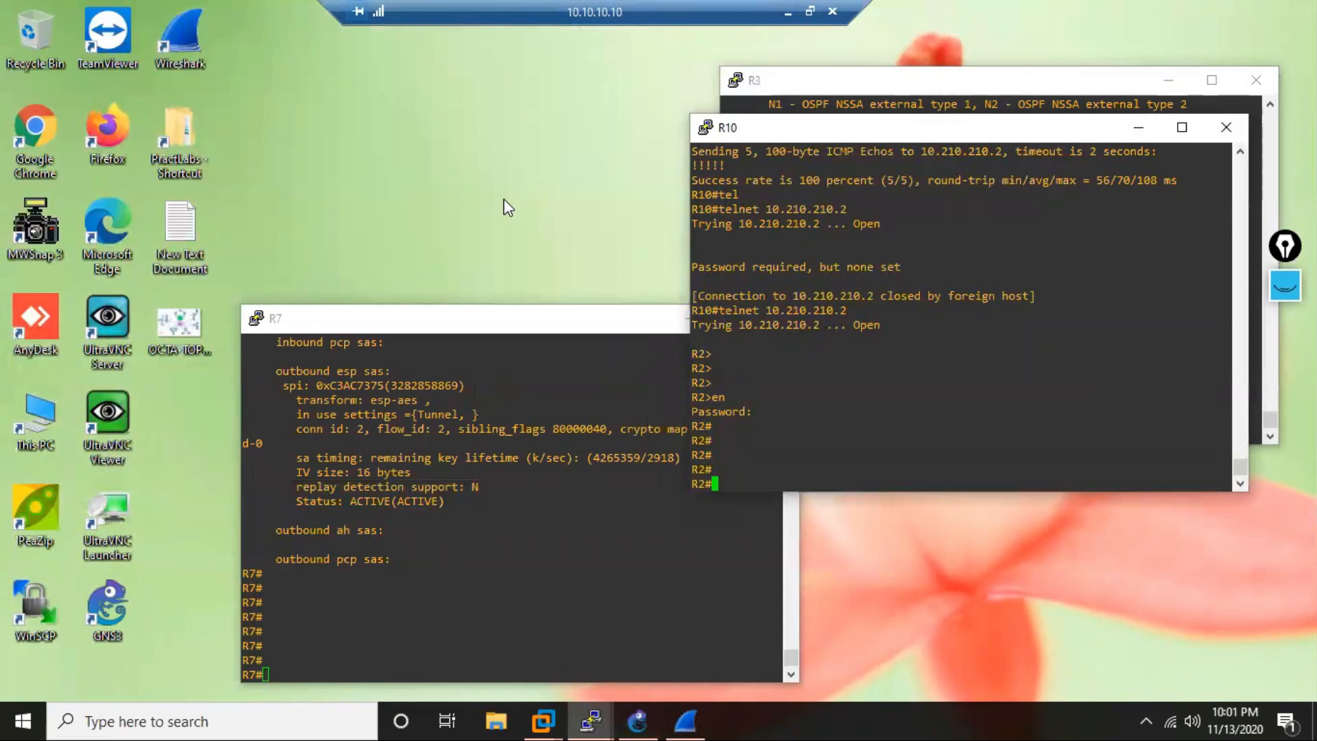
double_click(187, 225)
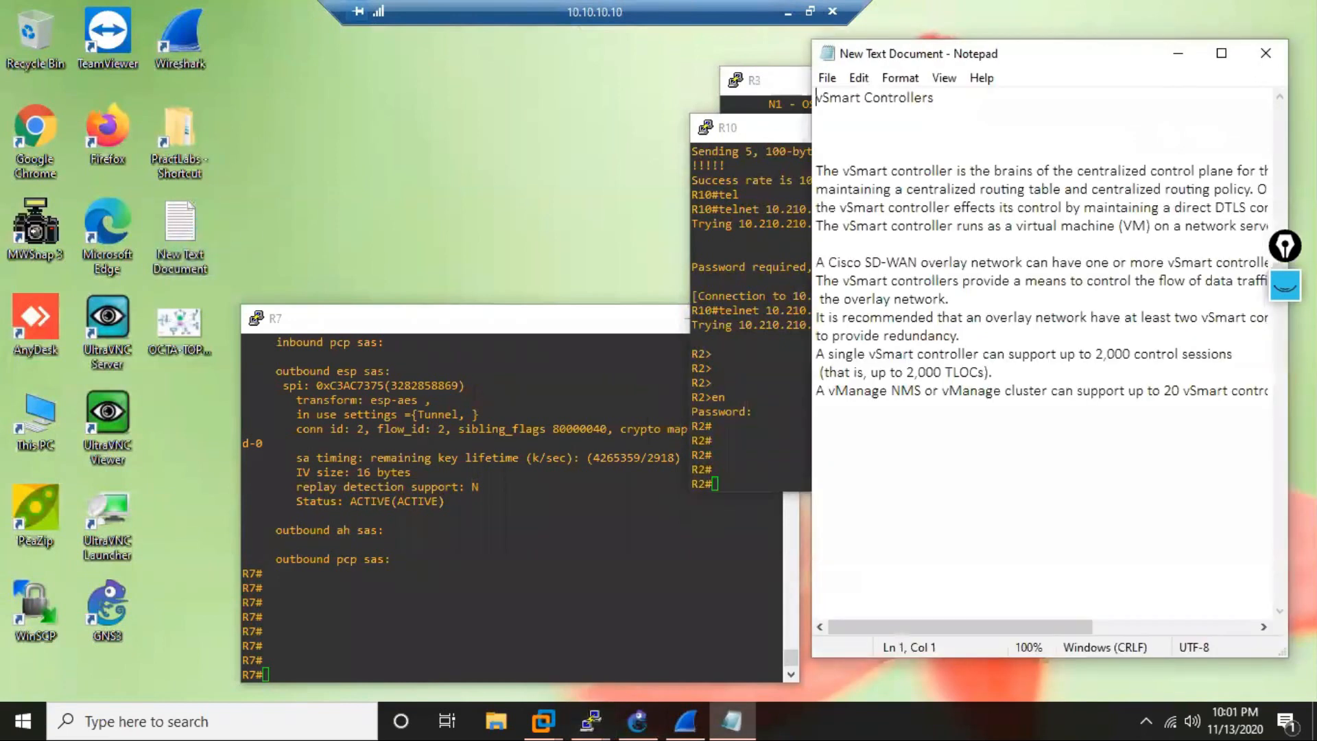
click(1269, 54)
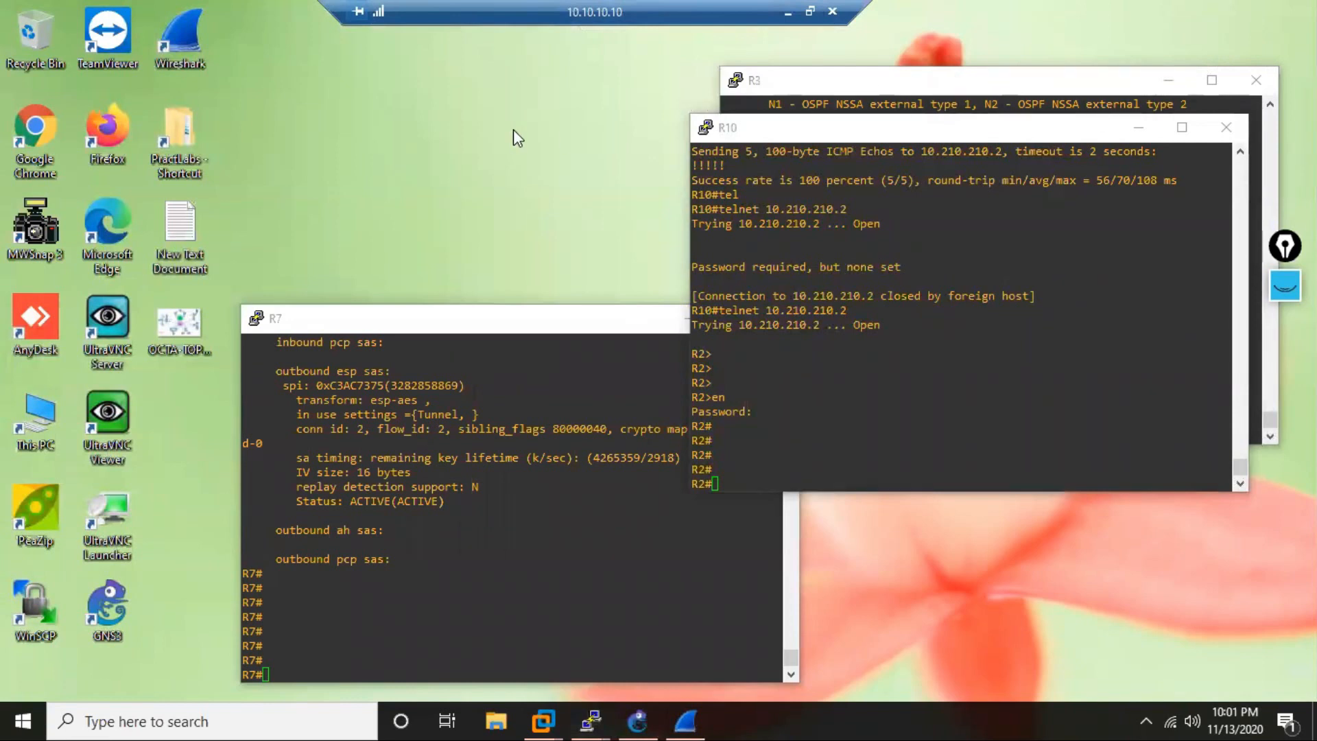
click(1138, 128)
click(1170, 82)
Copy the IPSec-SVTi text file from the desktop.
click(974, 232)
right_click(972, 223)
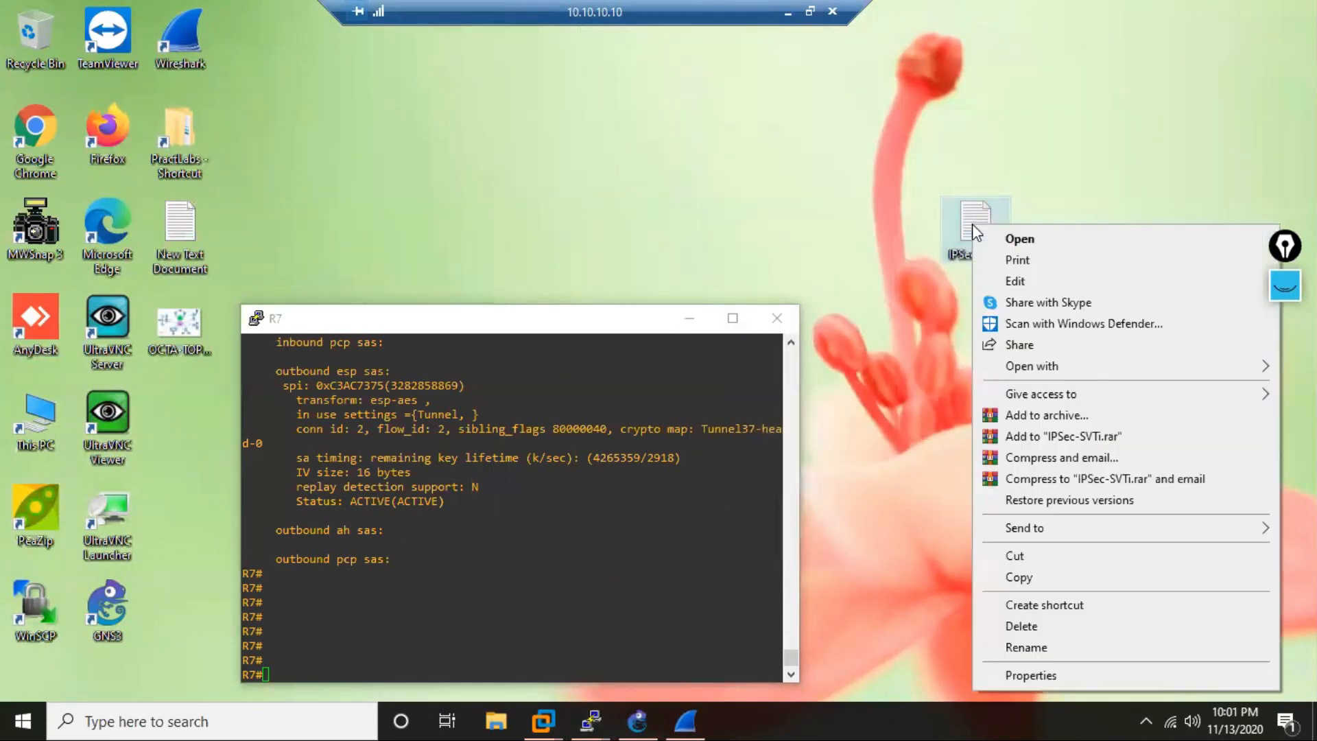
click(1067, 578)
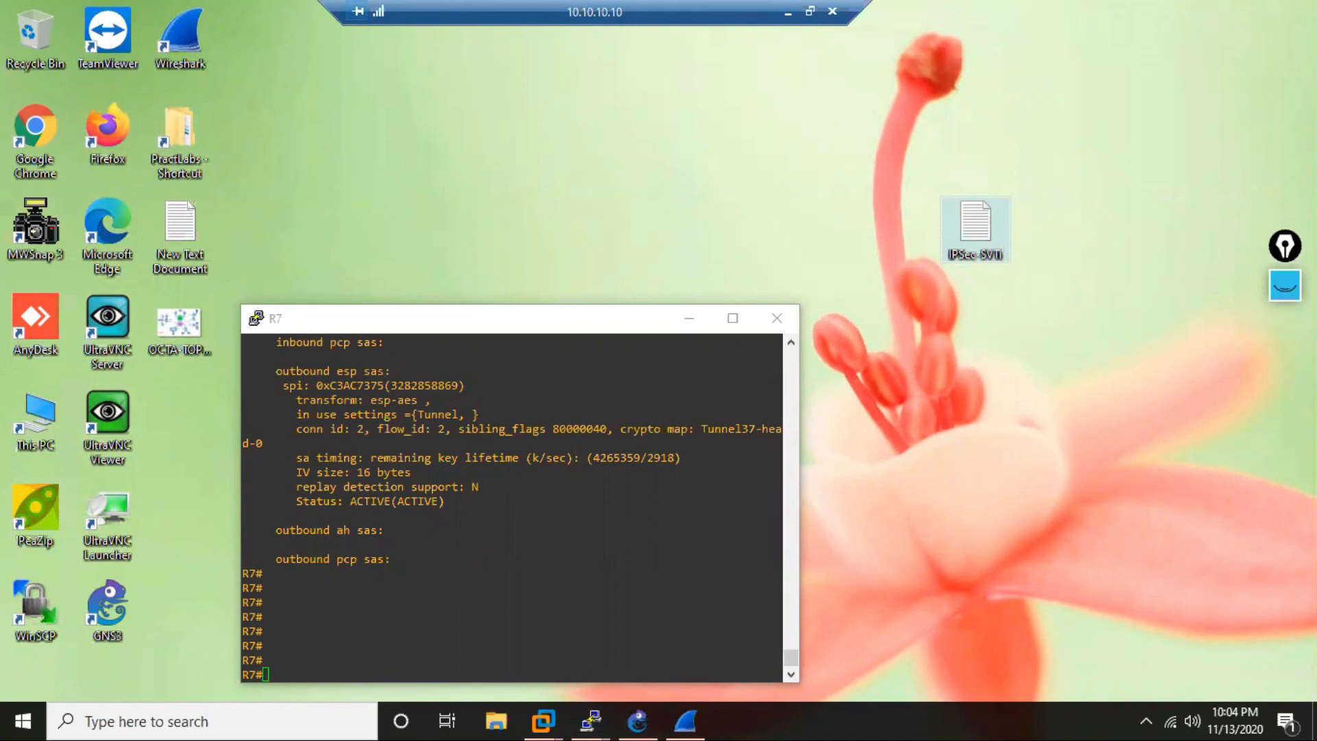
click(536, 326)
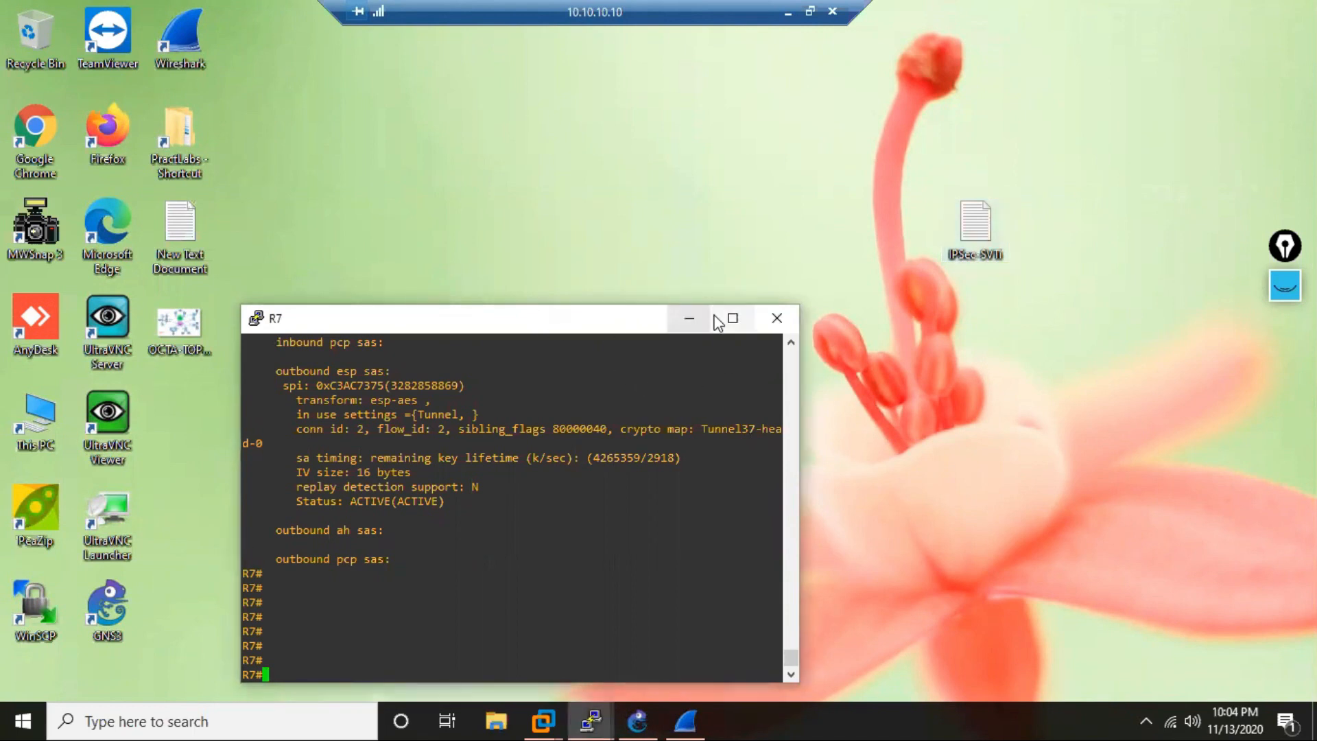
drag(530, 319, 794, 293)
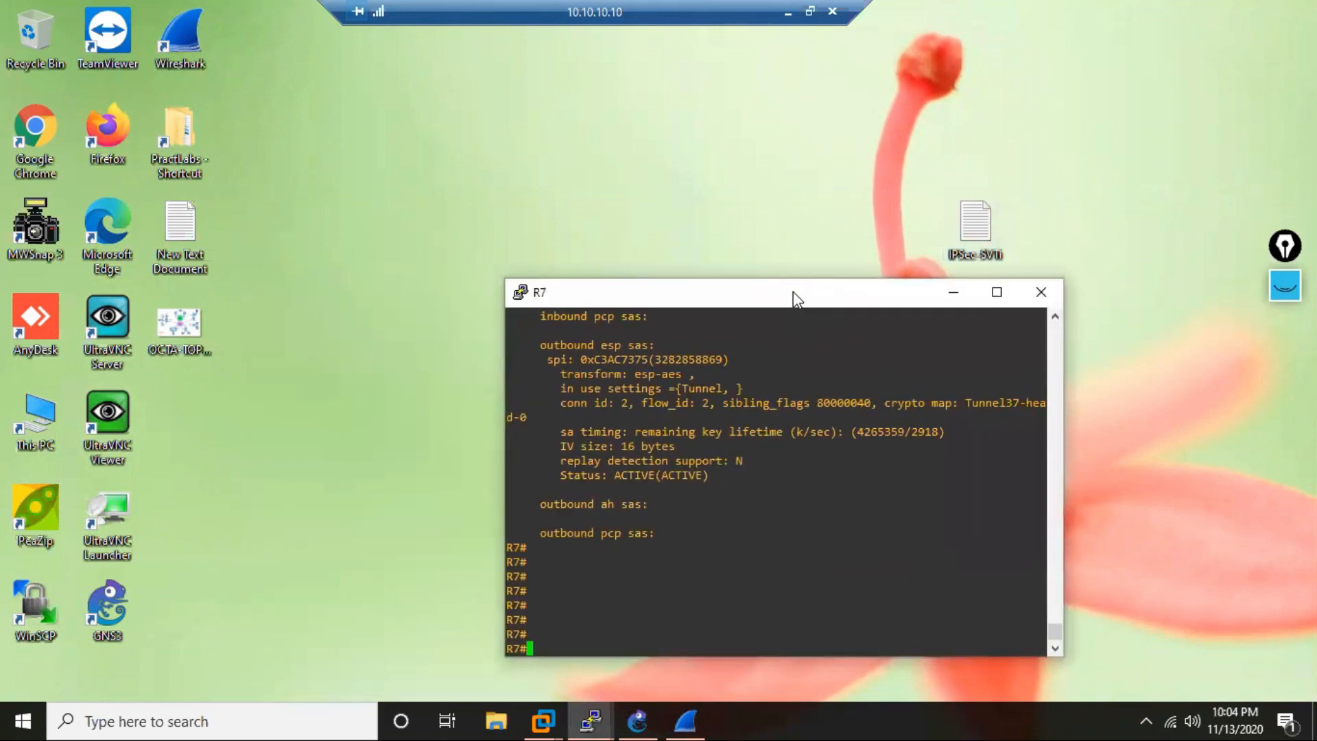